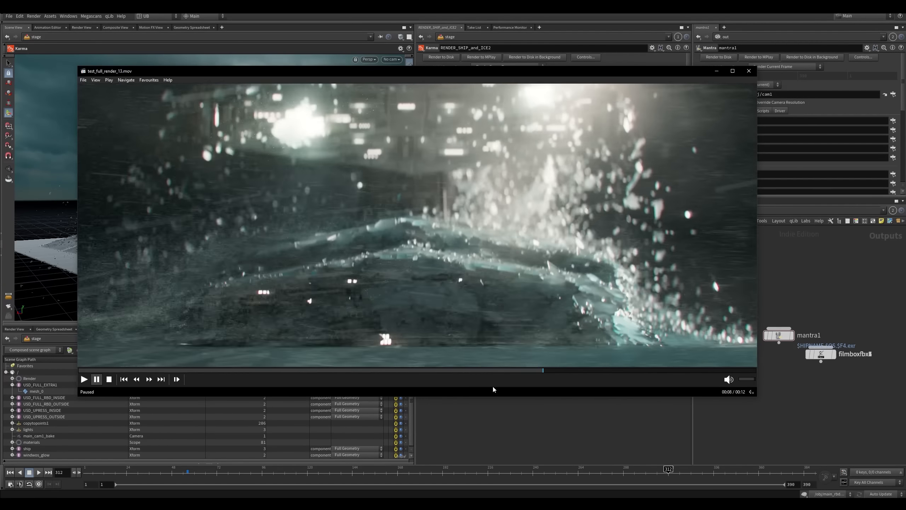
Step: Switch back to Houdini and examine the ship breaking through the ice from several angles in the stage viewport
{"action": "left_click", "coordinate": [474, 407]}
{"action": "left_click_drag", "start_coordinate": [263, 280], "coordinate": [242, 242], "text": "alt"}
{"action": "right_click_drag", "start_coordinate": [242, 241], "coordinate": [211, 253], "text": "alt"}
{"action": "left_click_drag", "start_coordinate": [211, 253], "coordinate": [259, 227], "text": "alt"}
{"action": "right_click_drag", "start_coordinate": [259, 227], "coordinate": [238, 225], "text": "alt"}
{"action": "left_click_drag", "start_coordinate": [239, 225], "coordinate": [264, 216], "text": "alt"}
{"action": "right_click_drag", "start_coordinate": [264, 216], "coordinate": [232, 252], "text": "alt"}
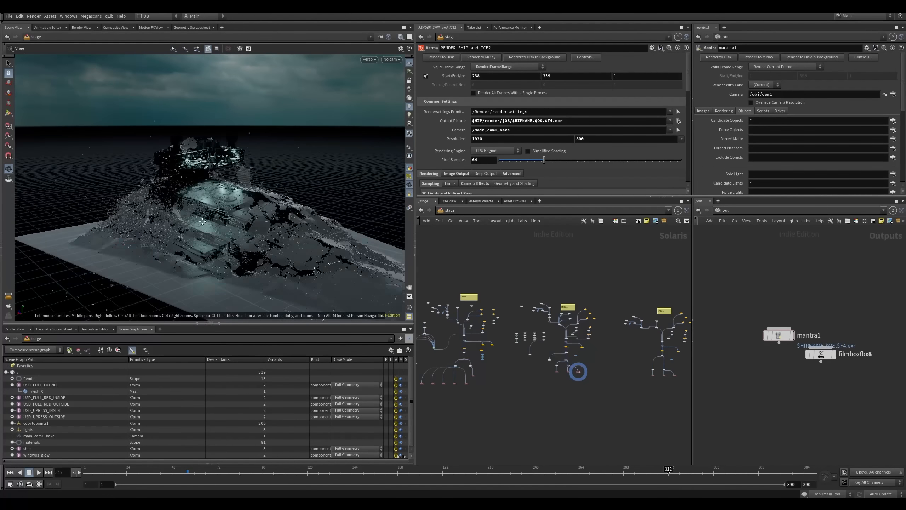
{"action": "left_click_drag", "start_coordinate": [232, 251], "coordinate": [251, 248], "text": "alt"}
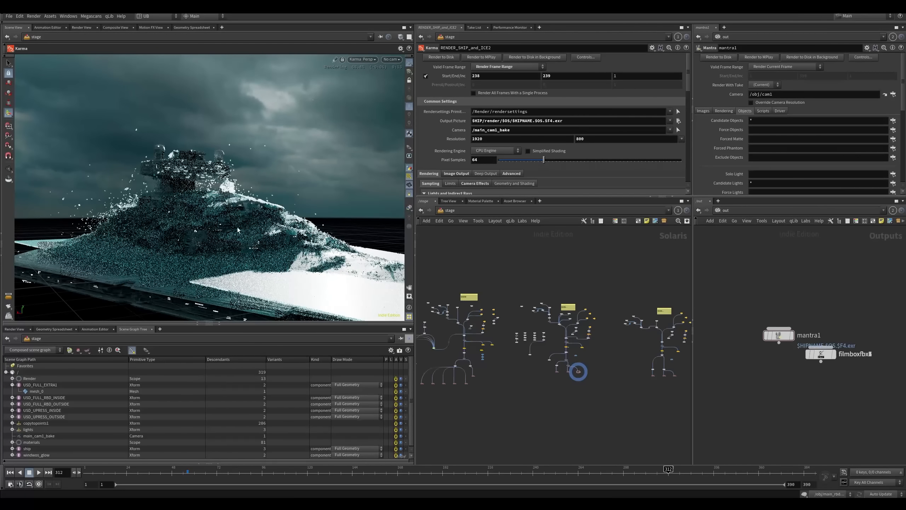
{"action": "left_click_drag", "start_coordinate": [240, 250], "coordinate": [245, 238], "text": "alt"}
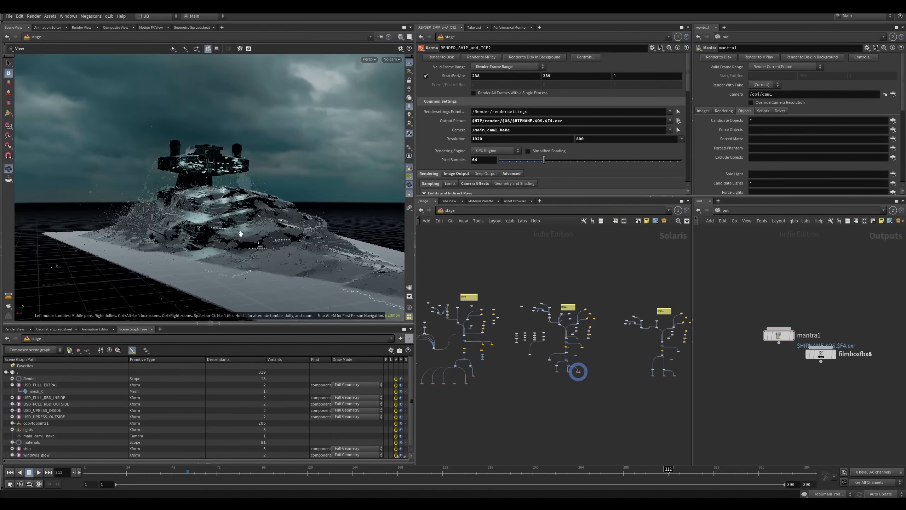
{"action": "right_click_drag", "start_coordinate": [245, 239], "coordinate": [259, 243], "text": "alt"}
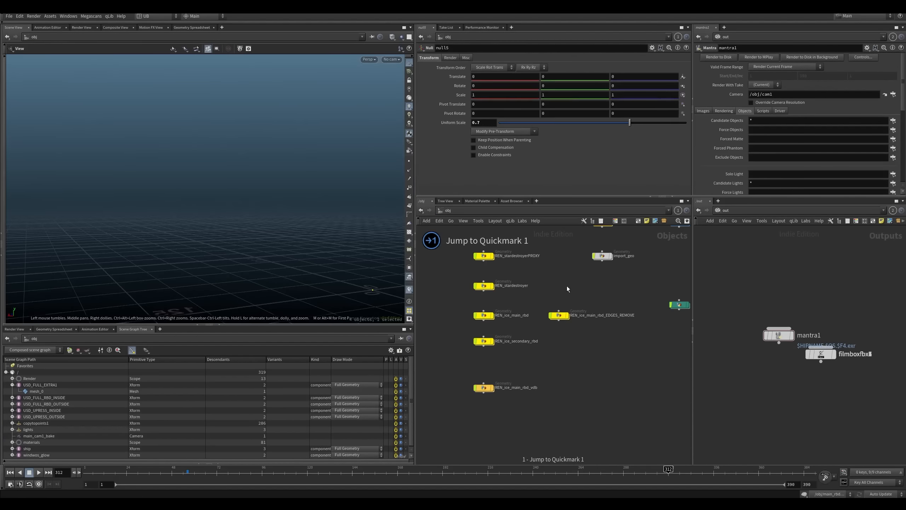
Step: Return to the object level, enter the main_rbd_sim geometry and examine its ice upres and 02 RBD node networks
{"action": "key", "text": "1"}
{"action": "left_click", "coordinate": [516, 262]}
{"action": "key", "text": "i"}
{"action": "scroll", "coordinate": [515, 280], "scroll_direction": "down", "scroll_amount": 9}
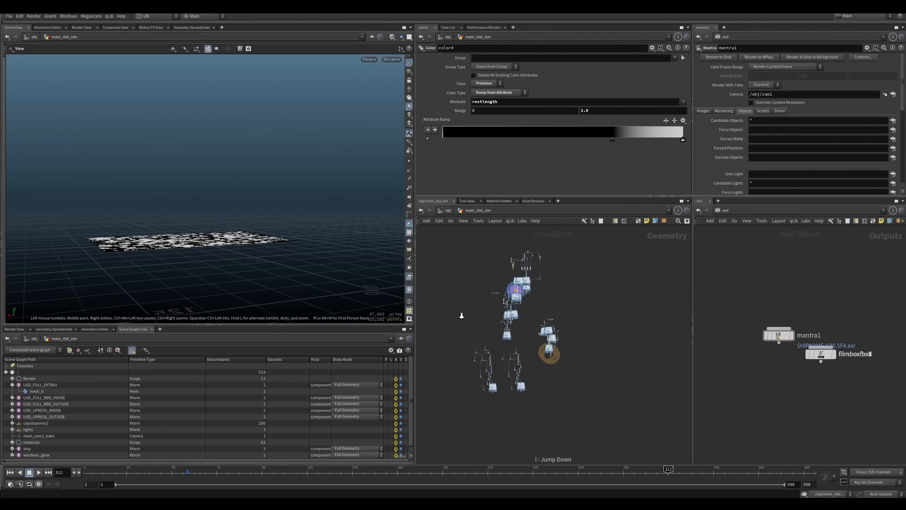
{"action": "scroll", "coordinate": [516, 291], "scroll_direction": "up", "scroll_amount": 2}
{"action": "scroll", "coordinate": [549, 297], "scroll_direction": "up", "scroll_amount": 4}
{"action": "middle_click_drag", "start_coordinate": [464, 380], "coordinate": [554, 383]}
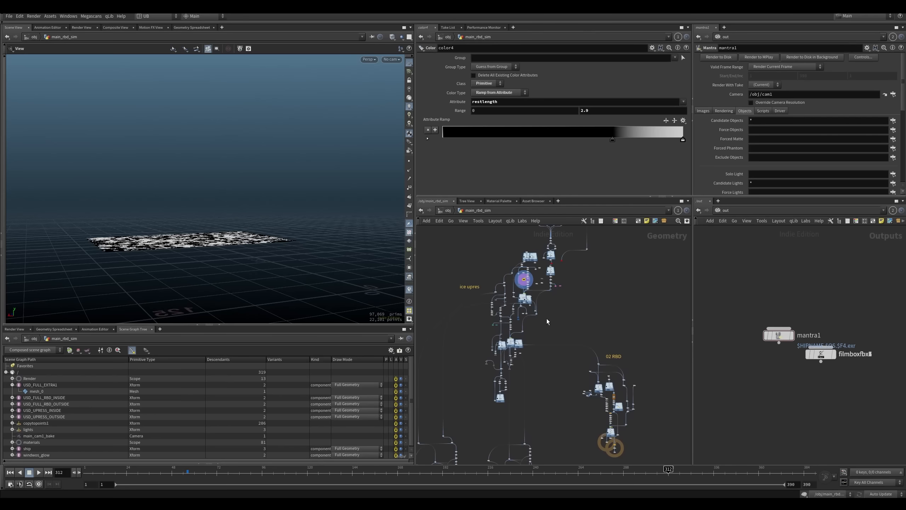
{"action": "middle_click_drag", "start_coordinate": [547, 320], "coordinate": [554, 371]}
{"action": "scroll", "coordinate": [543, 354], "scroll_direction": "up", "scroll_amount": 2}
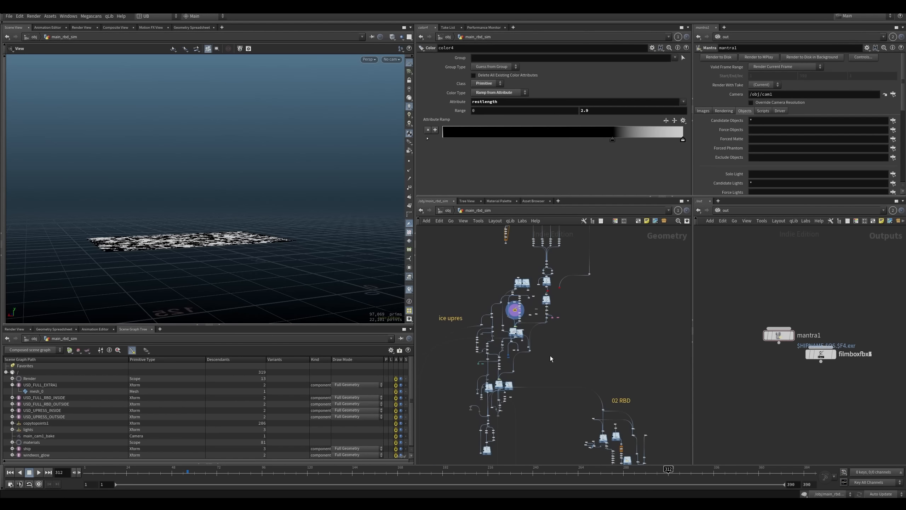
{"action": "scroll", "coordinate": [549, 353], "scroll_direction": "down", "scroll_amount": 2}
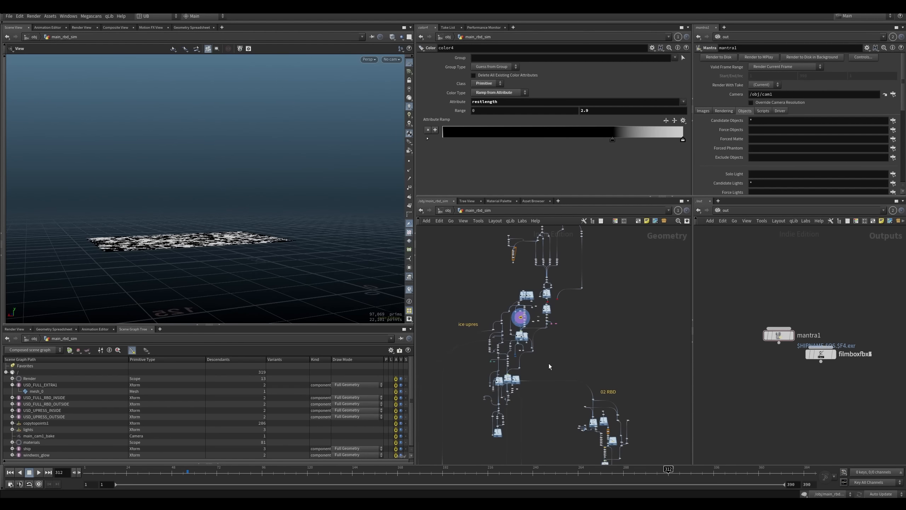
{"action": "mouse_move", "coordinate": [555, 336]}
{"action": "middle_mouse_down"}
{"action": "mouse_move", "coordinate": [559, 356]}
{"action": "mouse_move", "coordinate": [556, 334]}
{"action": "middle_mouse_up"}
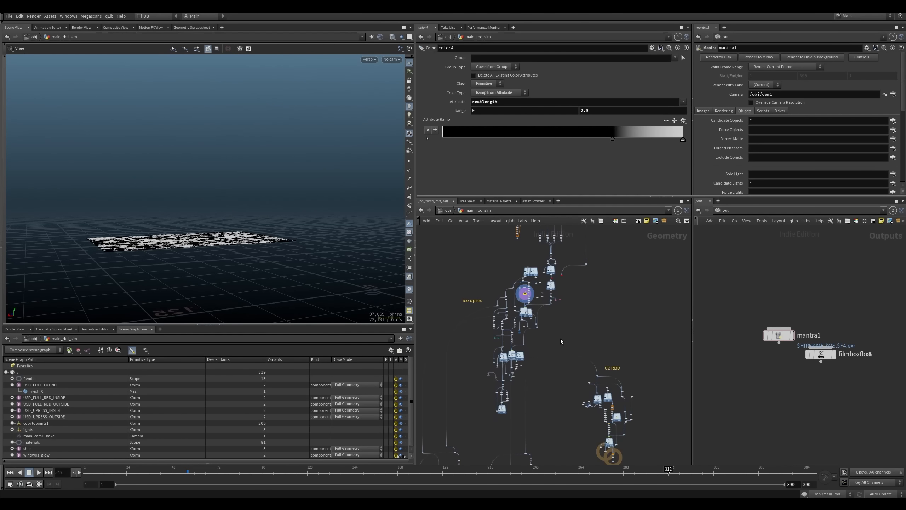
{"action": "scroll", "coordinate": [559, 337], "scroll_direction": "up", "scroll_amount": 2}
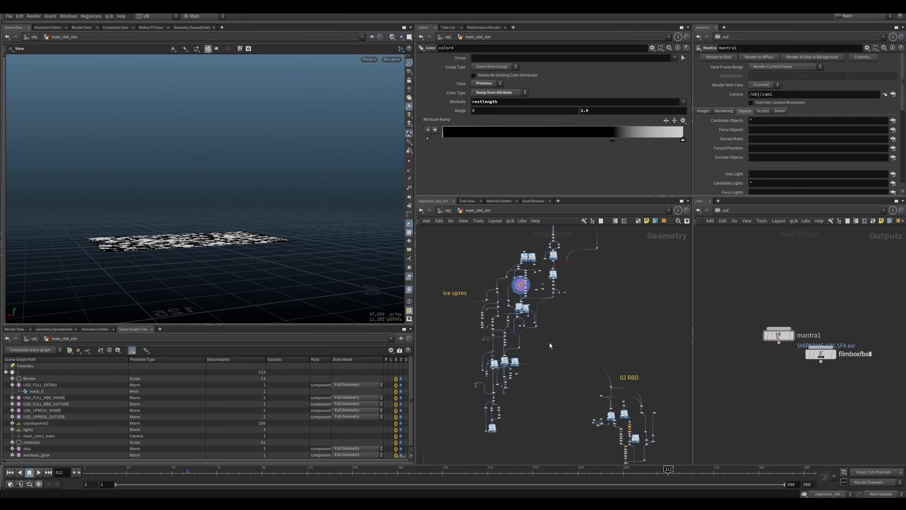
{"action": "mouse_move", "coordinate": [540, 347]}
{"action": "middle_mouse_down"}
{"action": "mouse_move", "coordinate": [548, 362]}
{"action": "mouse_move", "coordinate": [550, 346]}
{"action": "middle_mouse_up"}
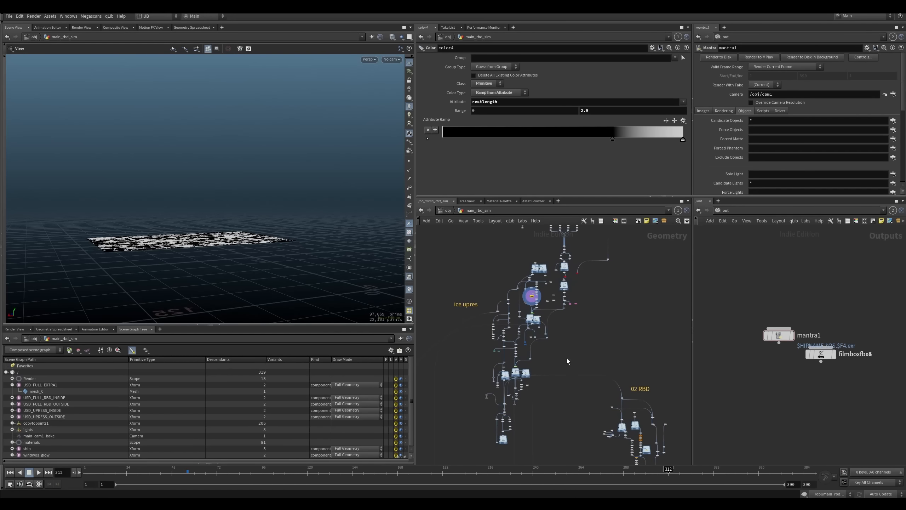
{"action": "scroll", "coordinate": [558, 341], "scroll_direction": "down", "scroll_amount": 2}
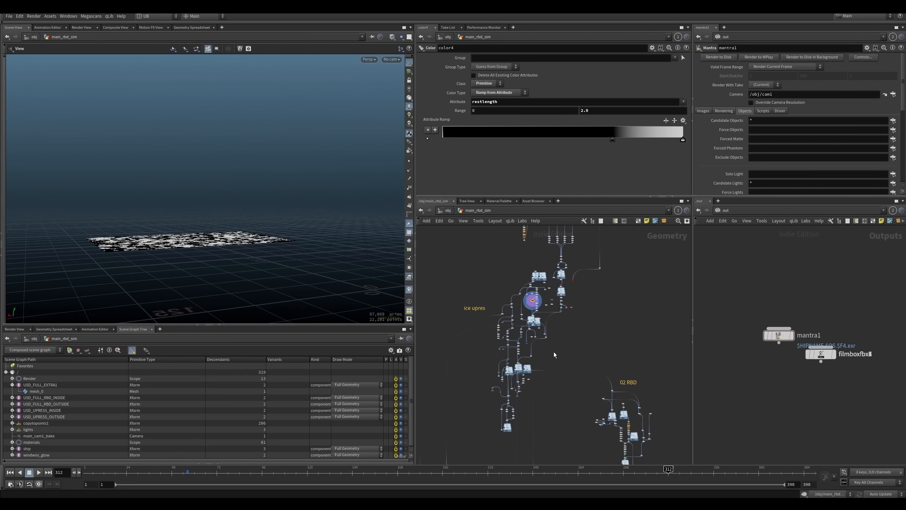
Step: Enter the snow geometry object, look over its wind and snow node networks, and return to the object level
{"action": "key", "text": "u"}
{"action": "middle_click_drag", "start_coordinate": [552, 317], "coordinate": [544, 342]}
{"action": "left_click_drag", "start_coordinate": [565, 271], "coordinate": [597, 310]}
{"action": "key", "text": "i"}
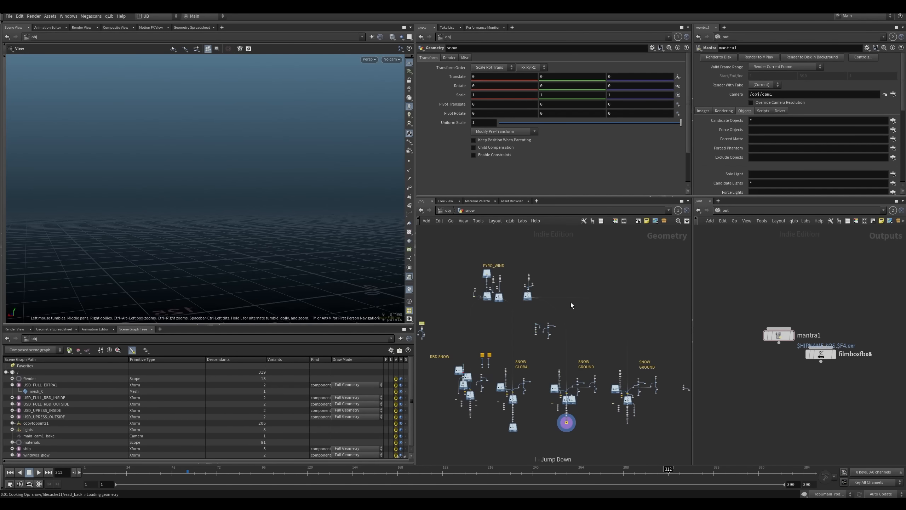
{"action": "scroll", "coordinate": [575, 307], "scroll_direction": "down", "scroll_amount": 2}
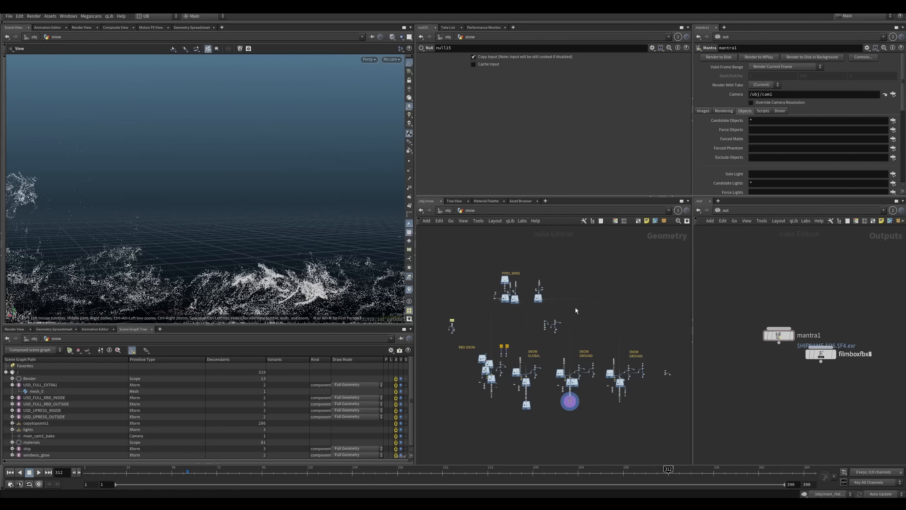
{"action": "key", "text": "u"}
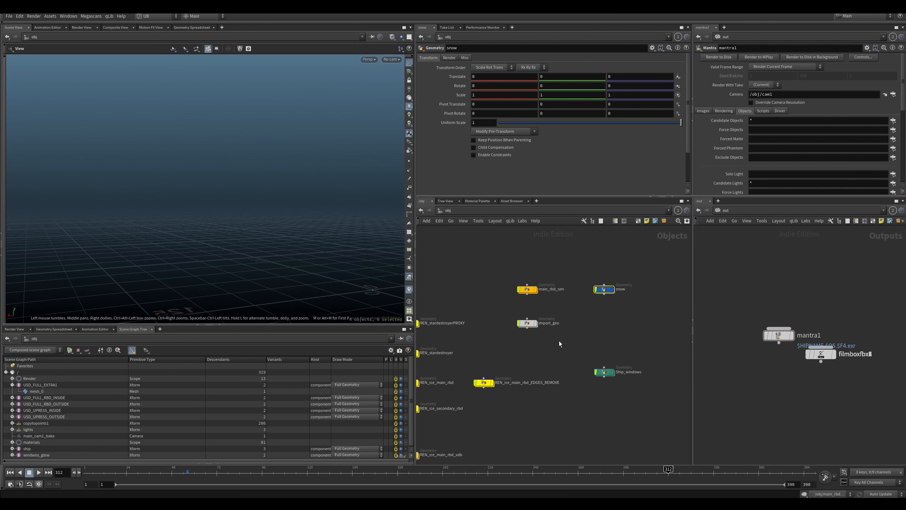
Step: Switch to the other Houdini session with the simple fracture test and review its simulation frames and node network
{"action": "mouse_move", "coordinate": [167, 503]}
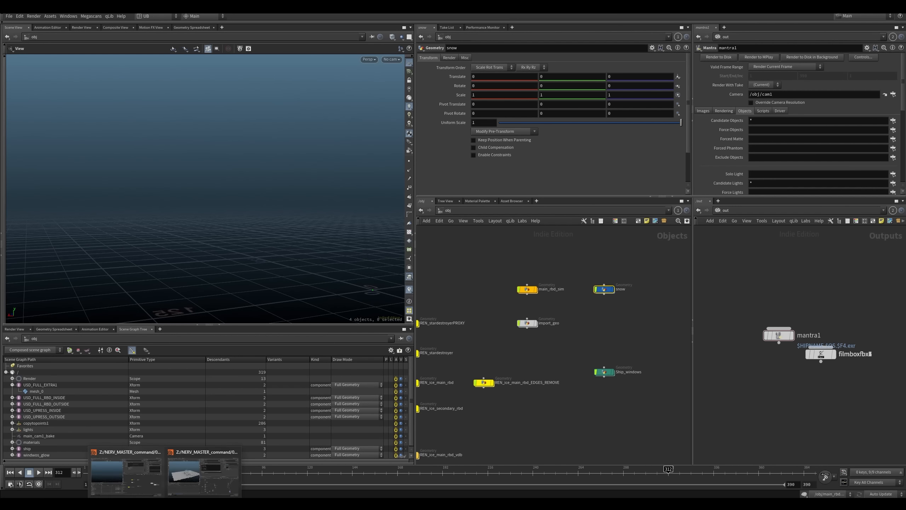
{"action": "left_click", "coordinate": [189, 474]}
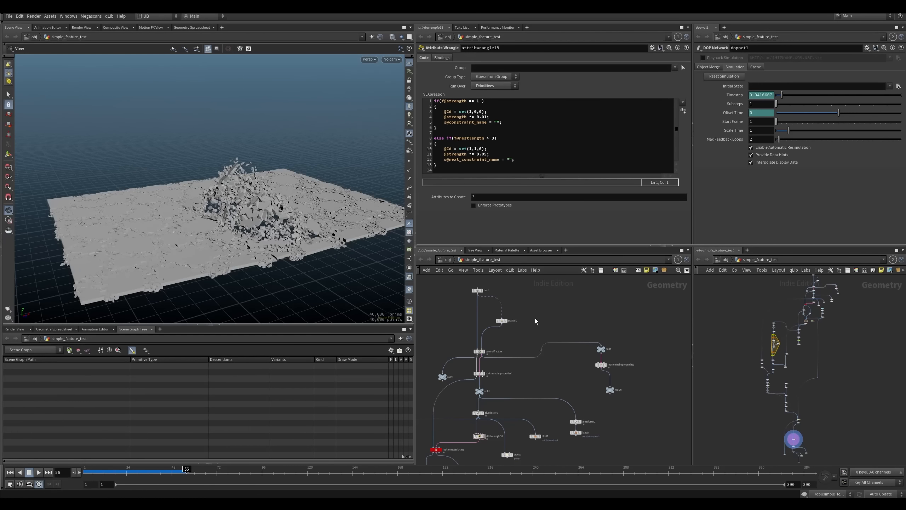
{"action": "left_click_drag", "start_coordinate": [250, 243], "coordinate": [269, 261]}
{"action": "right_click_drag", "start_coordinate": [269, 261], "coordinate": [282, 225]}
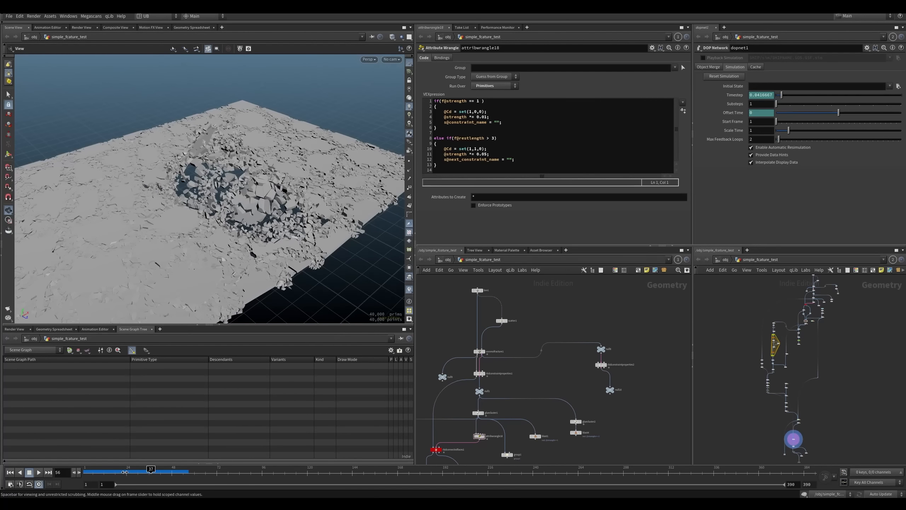
{"action": "left_click_drag", "start_coordinate": [124, 472], "coordinate": [146, 471]}
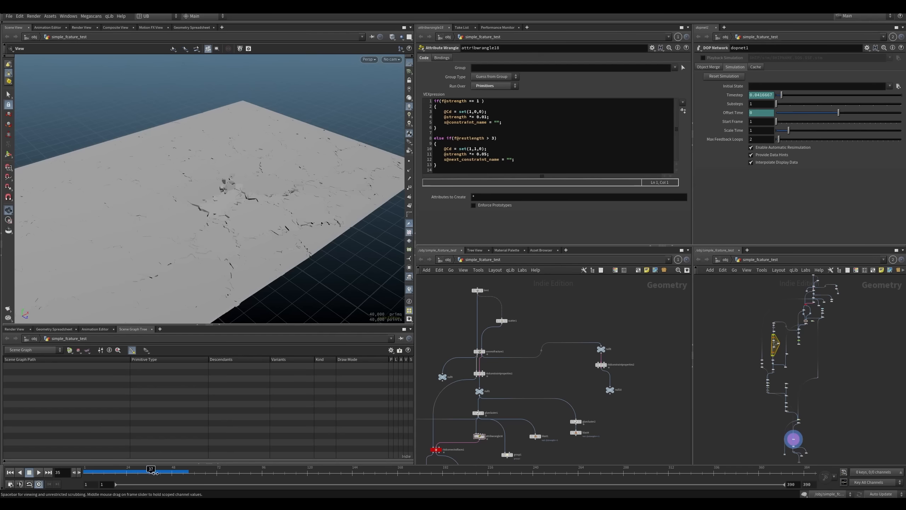
{"action": "middle_click_drag", "start_coordinate": [487, 442], "coordinate": [529, 322]}
{"action": "middle_click_drag", "start_coordinate": [524, 439], "coordinate": [533, 377]}
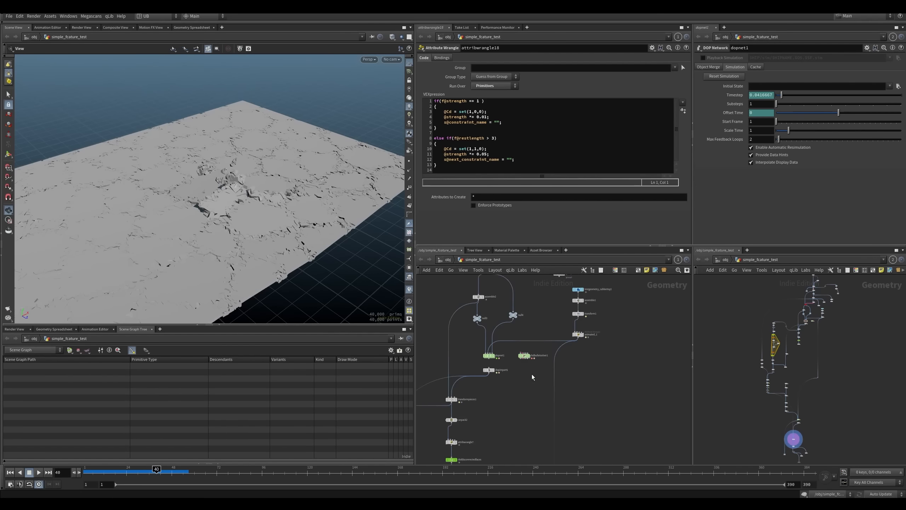
{"action": "scroll", "coordinate": [499, 373], "scroll_direction": "up", "scroll_amount": 2}
{"action": "left_click", "coordinate": [489, 355]}
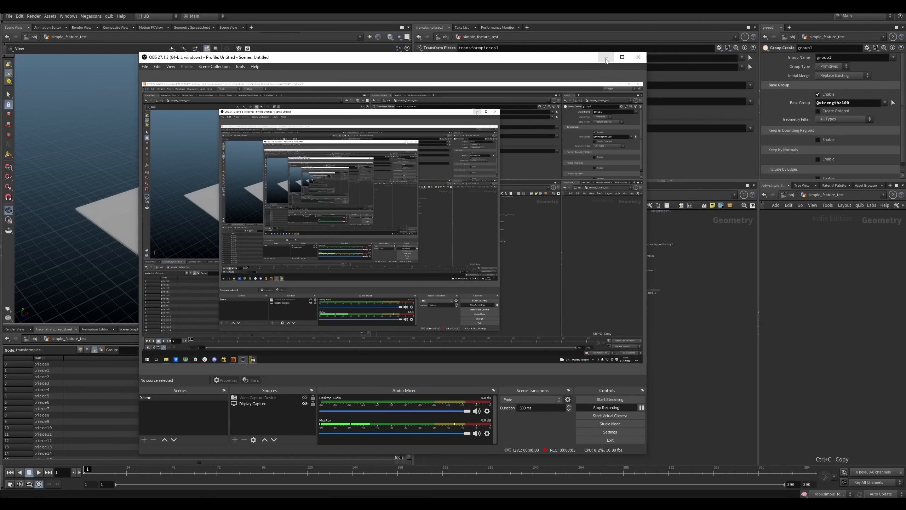
Step: Minimize the OBS window and view the flat slab from a new angle
{"action": "left_click", "coordinate": [606, 57]}
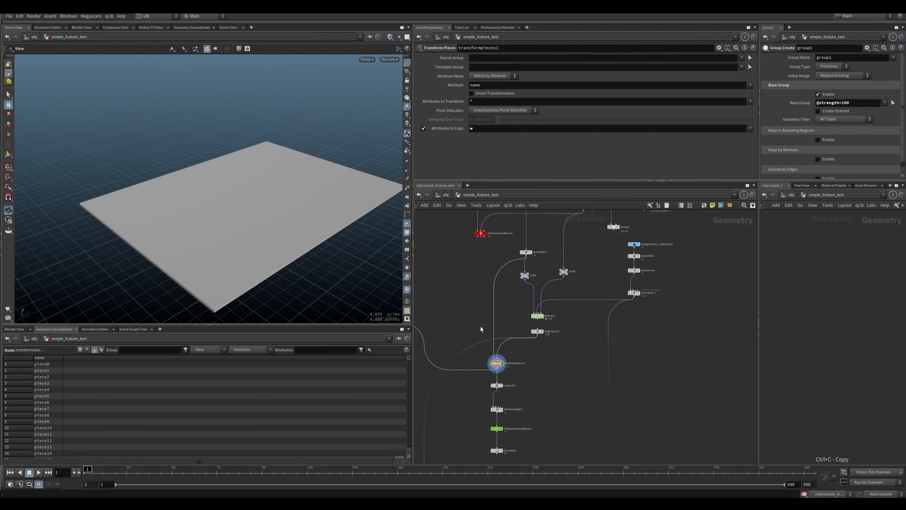
{"action": "middle_click_drag", "start_coordinate": [474, 300], "coordinate": [477, 324]}
{"action": "left_click_drag", "start_coordinate": [316, 272], "coordinate": [345, 277]}
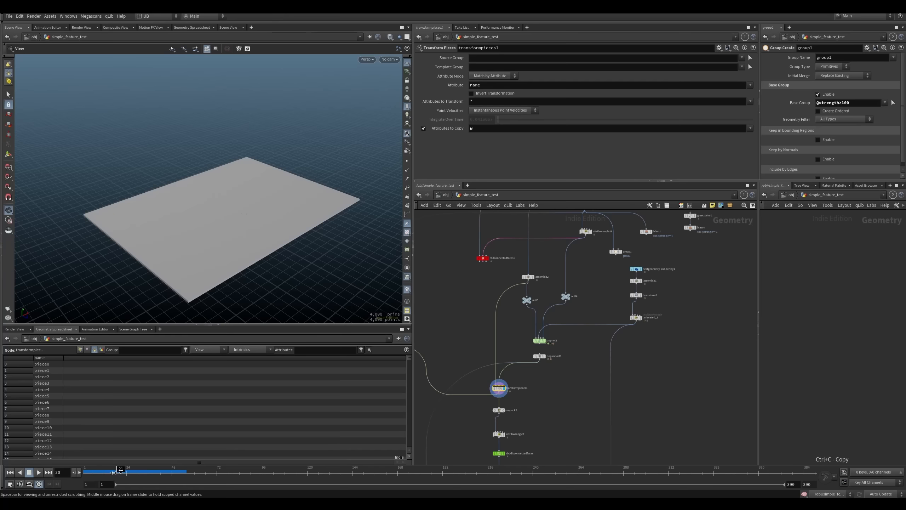
Step: Duplicate the box, scatter and Voronoi fracture nodes from the start of the network into an empty area beside it
{"action": "middle_click_drag", "start_coordinate": [639, 186], "coordinate": [620, 257]}
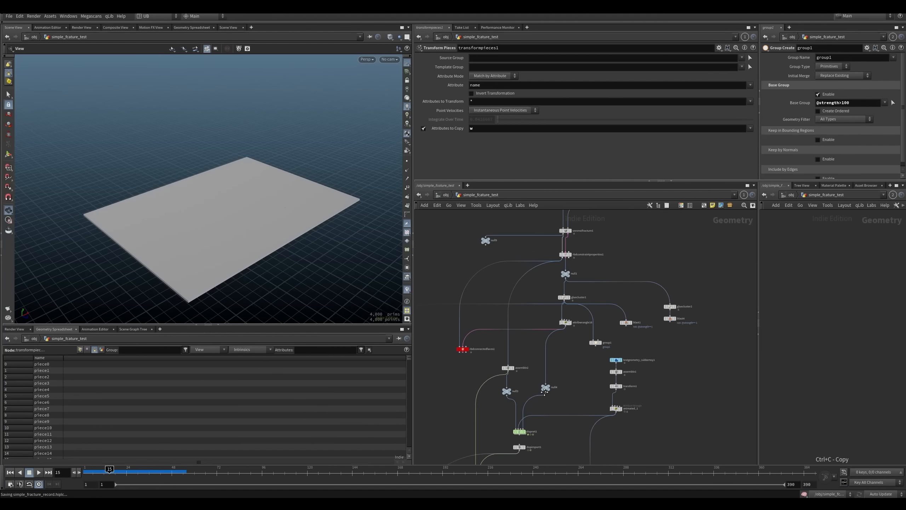
{"action": "middle_click_drag", "start_coordinate": [548, 378], "coordinate": [518, 438]}
{"action": "middle_click_drag", "start_coordinate": [581, 351], "coordinate": [536, 379]}
{"action": "middle_click_drag", "start_coordinate": [563, 327], "coordinate": [553, 355]}
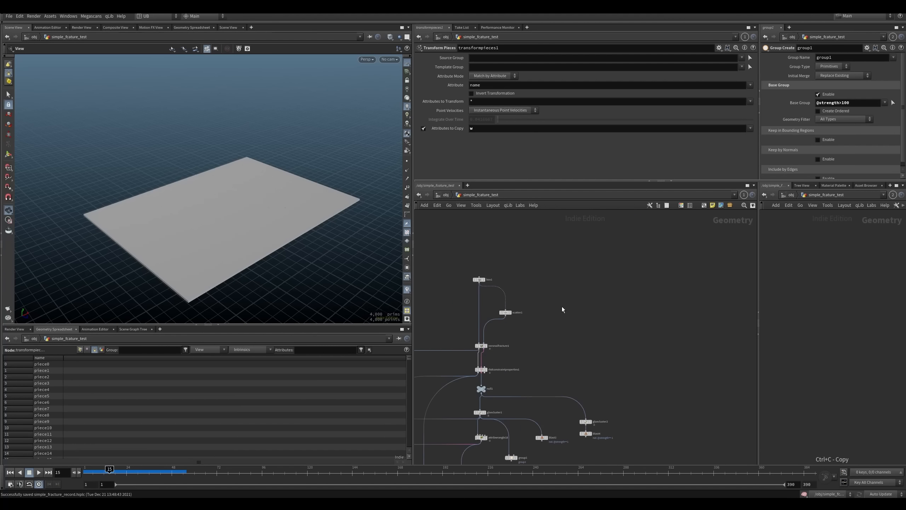
{"action": "left_click_drag", "start_coordinate": [531, 263], "coordinate": [474, 347]}
{"action": "key", "text": "ctrl+c"}
{"action": "middle_click_drag", "start_coordinate": [646, 315], "coordinate": [590, 321]}
{"action": "key", "text": "ctrl+v"}
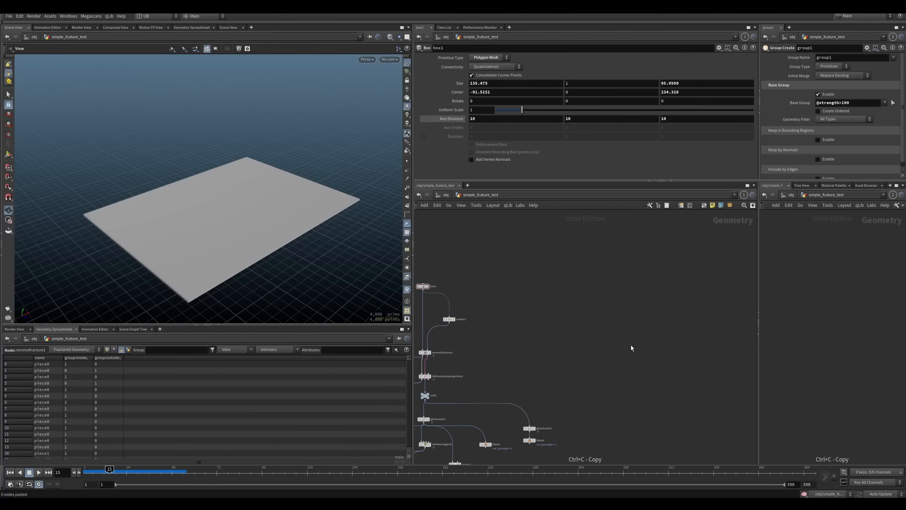
{"action": "left_click", "coordinate": [664, 352]}
{"action": "middle_click_drag", "start_coordinate": [664, 352], "coordinate": [643, 345]}
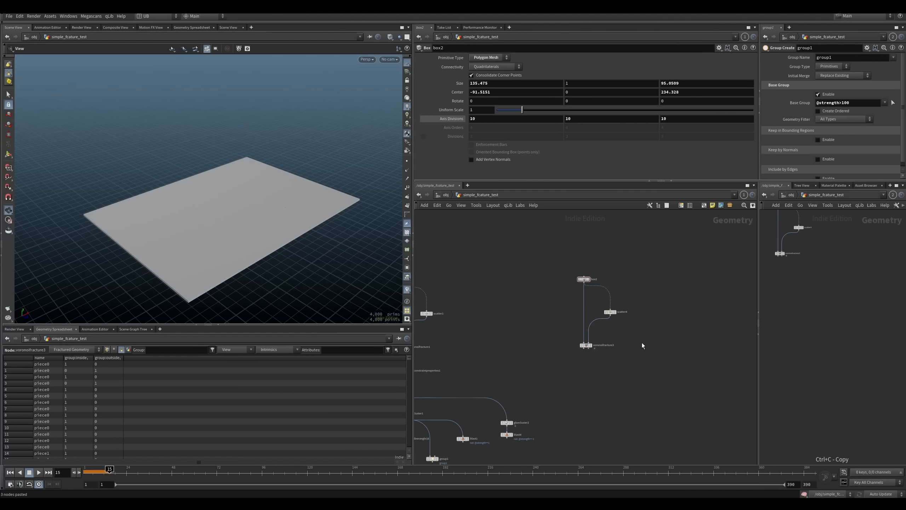
Step: Display the duplicated Voronoi fracture node's result in wireframe
{"action": "scroll", "coordinate": [633, 349], "scroll_direction": "up", "scroll_amount": 4}
{"action": "left_click", "coordinate": [560, 340]}
{"action": "scroll", "coordinate": [573, 330], "scroll_direction": "down", "scroll_amount": 4}
{"action": "left_click_drag", "start_coordinate": [611, 258], "coordinate": [602, 310]}
{"action": "middle_click_drag", "start_coordinate": [623, 317], "coordinate": [553, 340]}
{"action": "left_click", "coordinate": [505, 346]}
{"action": "key", "text": "w"}
{"action": "scroll", "coordinate": [236, 209], "scroll_direction": "up", "scroll_amount": 5}
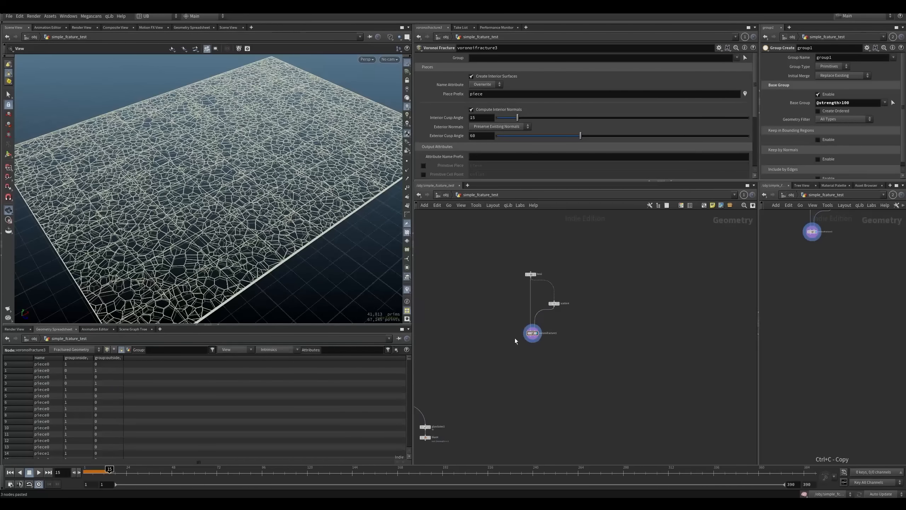
{"action": "scroll", "coordinate": [510, 338], "scroll_direction": "up", "scroll_amount": 2}
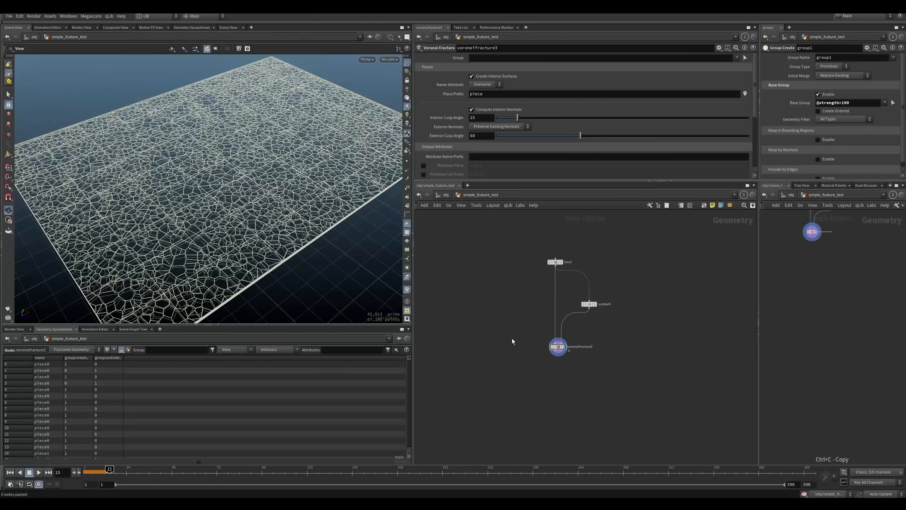
Step: Add a new box node beside the duplicated fracture setup, display it and frame it in the viewport
{"action": "scroll", "coordinate": [514, 306], "scroll_direction": "up", "scroll_amount": 3}
{"action": "key", "text": "Tab"}
{"action": "type", "text": "box"}
{"action": "key", "text": "Return"}
{"action": "left_click", "coordinate": [524, 300]}
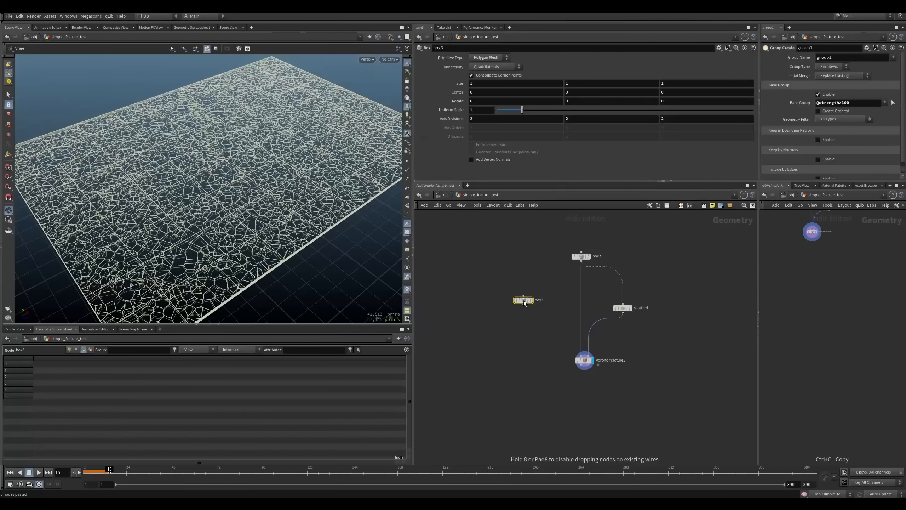
{"action": "key", "text": "r"}
{"action": "left_click_drag", "start_coordinate": [542, 281], "coordinate": [506, 326]}
{"action": "key", "text": "space+f"}
{"action": "scroll", "coordinate": [244, 203], "scroll_direction": "down", "scroll_amount": 2}
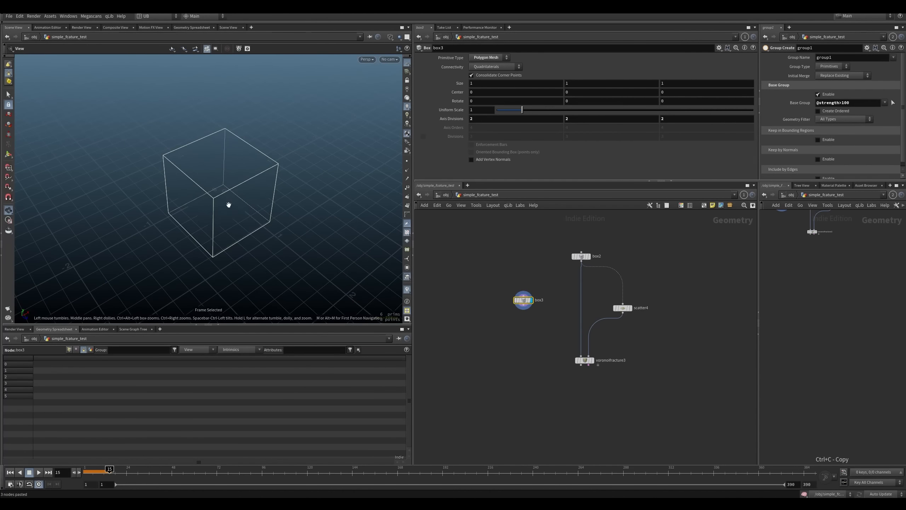
Step: Resize the new box into a flat slab of about 1.67 × 0.12 × 1.56
{"action": "key", "text": "Return"}
{"action": "left_click_drag", "start_coordinate": [228, 170], "coordinate": [262, 224]}
{"action": "left_click_drag", "start_coordinate": [187, 207], "coordinate": [164, 219]}
Step: Add an RBD Material Fracture node below the slab box, connected to it, and display the fractured result
{"action": "key", "text": "Tab"}
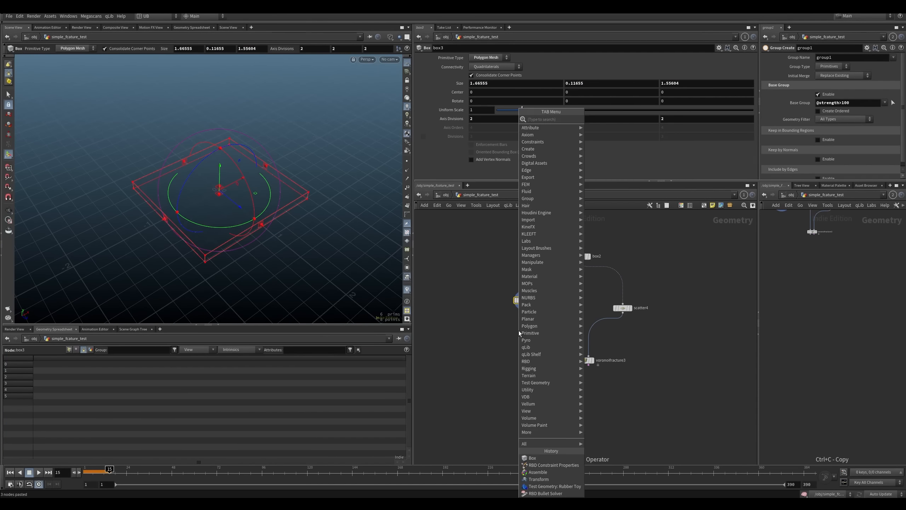
{"action": "type", "text": "mater"}
{"action": "key", "text": "Down"}
{"action": "key", "text": "Down"}
{"action": "key", "text": "Down"}
{"action": "key", "text": "Down"}
{"action": "key", "text": "Down"}
{"action": "key", "text": "Down"}
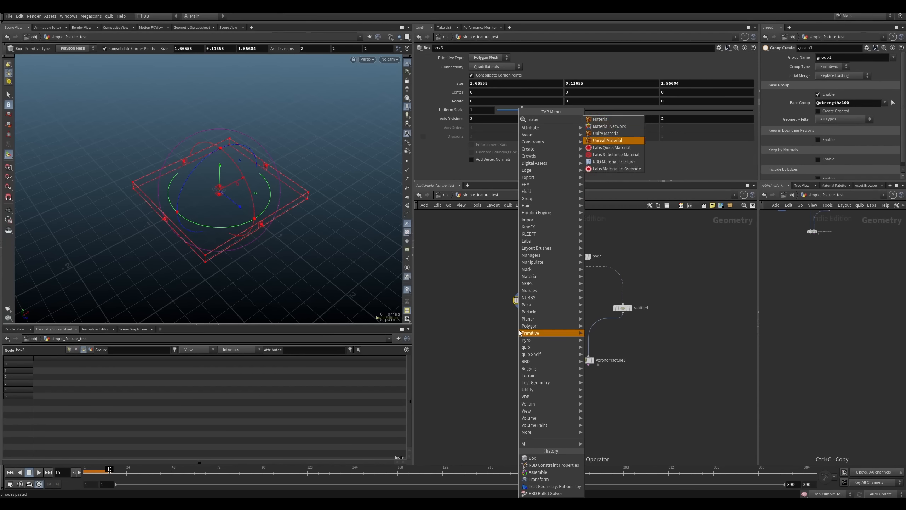
{"action": "key", "text": "Escape"}
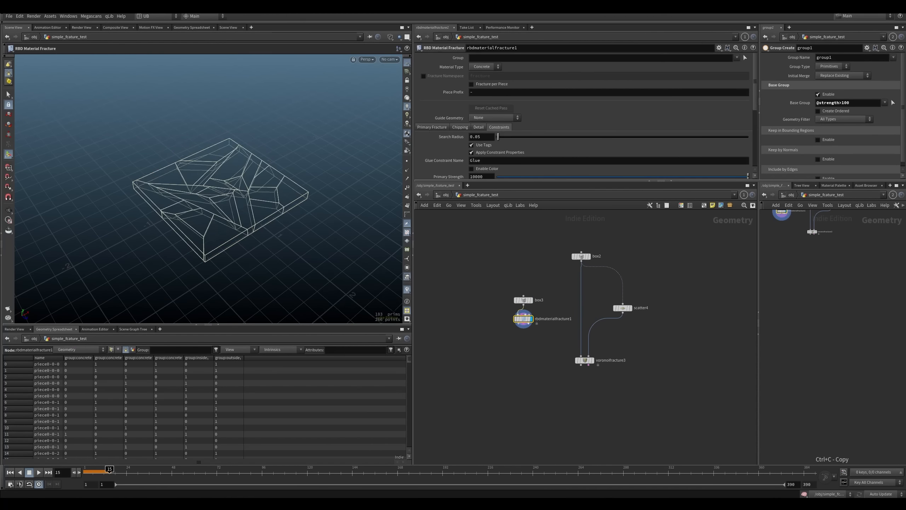
Step: Switch to the media player showing test_full_render_13.mov
{"action": "left_click", "coordinate": [223, 501]}
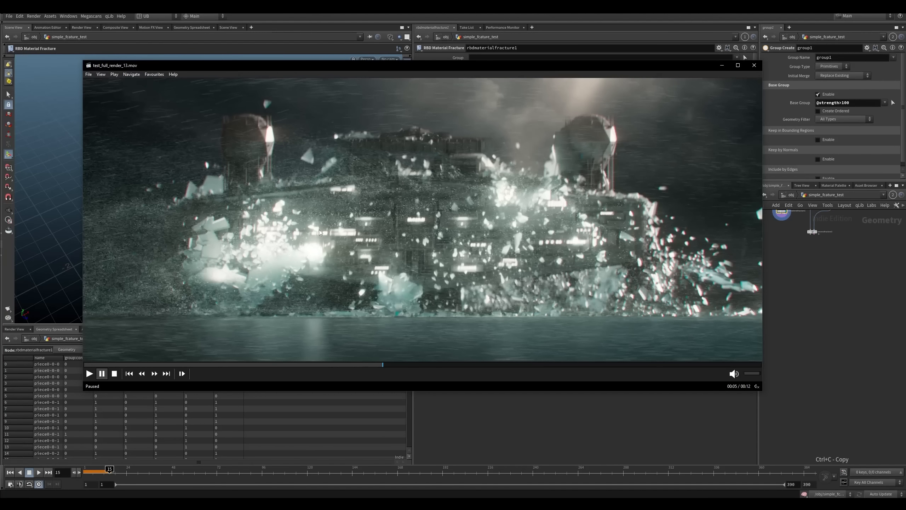
Step: Reposition the media player window and return to the fracture network in Houdini
{"action": "left_click_drag", "start_coordinate": [447, 314], "coordinate": [442, 317]}
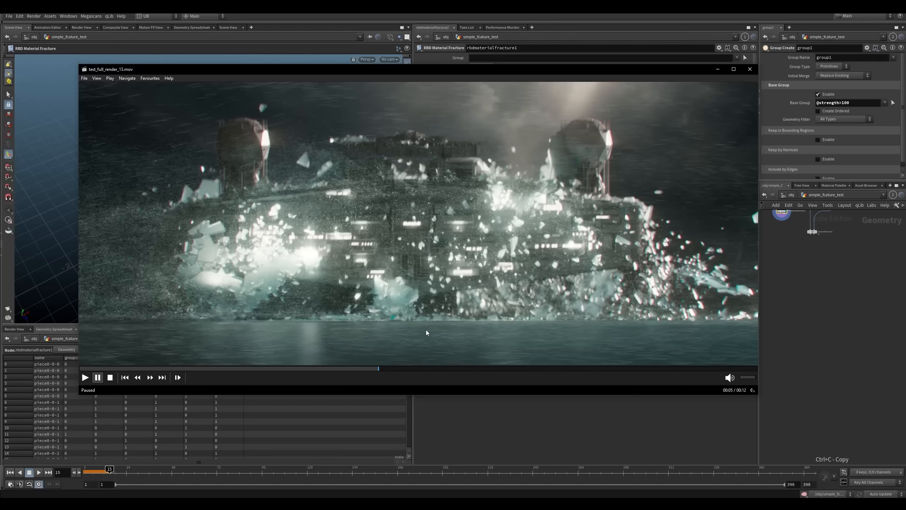
{"action": "left_click_drag", "start_coordinate": [417, 324], "coordinate": [416, 320]}
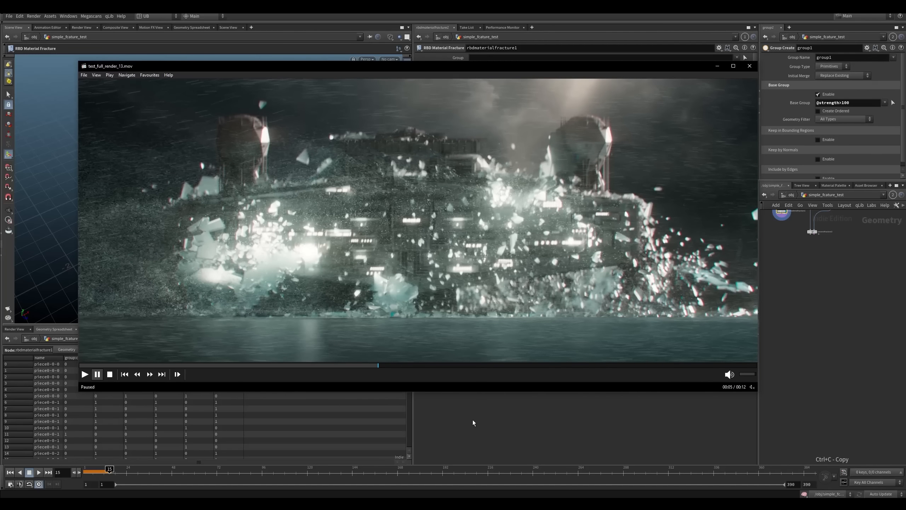
{"action": "left_click", "coordinate": [480, 435]}
{"action": "scroll", "coordinate": [528, 321], "scroll_direction": "up", "scroll_amount": 5}
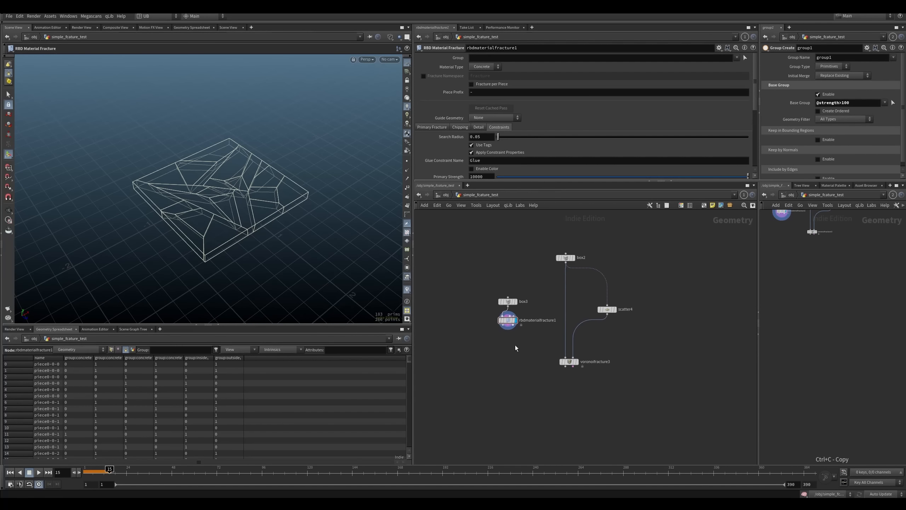
Step: Move the RBD Material Fracture node slightly further below the slab box and examine the fractured slab up close
{"action": "left_click_drag", "start_coordinate": [533, 260], "coordinate": [487, 334]}
{"action": "left_click_drag", "start_coordinate": [503, 322], "coordinate": [476, 312]}
{"action": "left_click", "coordinate": [475, 312]}
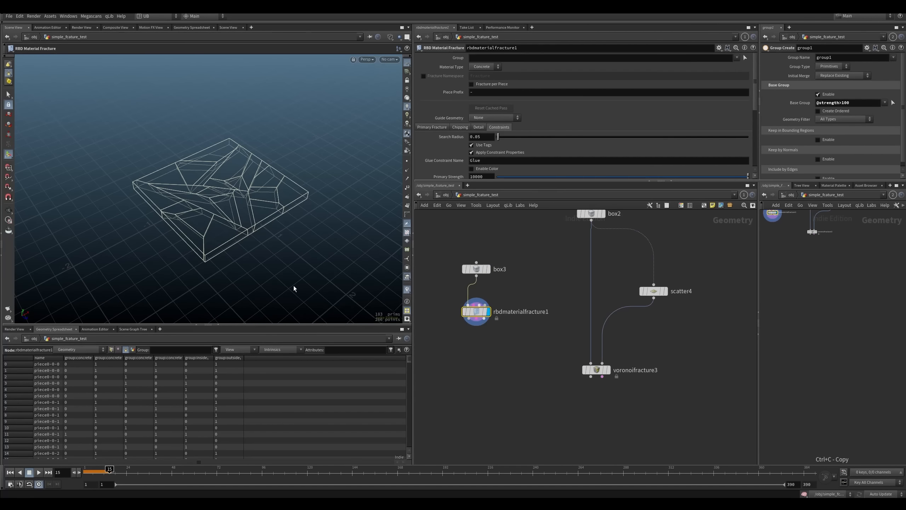
{"action": "scroll", "coordinate": [261, 198], "scroll_direction": "up", "scroll_amount": 5}
{"action": "left_click_drag", "start_coordinate": [261, 199], "coordinate": [266, 214], "text": "alt"}
{"action": "left_click_drag", "start_coordinate": [476, 313], "coordinate": [476, 320]}
{"action": "left_click_drag", "start_coordinate": [238, 221], "coordinate": [283, 261], "text": "alt"}
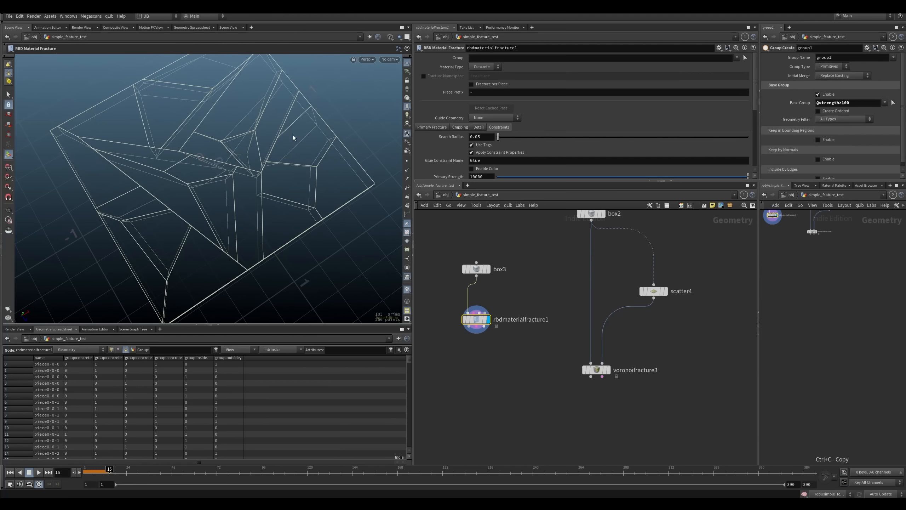
Step: Enable Edge Detail on the slab's RBD Material Fracture node and view the roughened fracture surfaces
{"action": "left_click", "coordinate": [478, 127]}
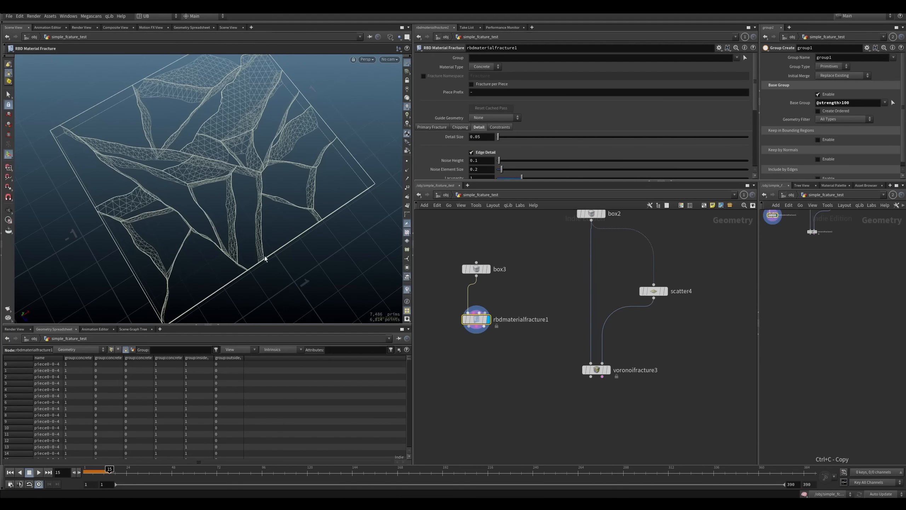
{"action": "right_click_drag", "start_coordinate": [262, 257], "coordinate": [241, 232], "text": "alt"}
{"action": "left_click_drag", "start_coordinate": [240, 233], "coordinate": [268, 251], "text": "alt"}
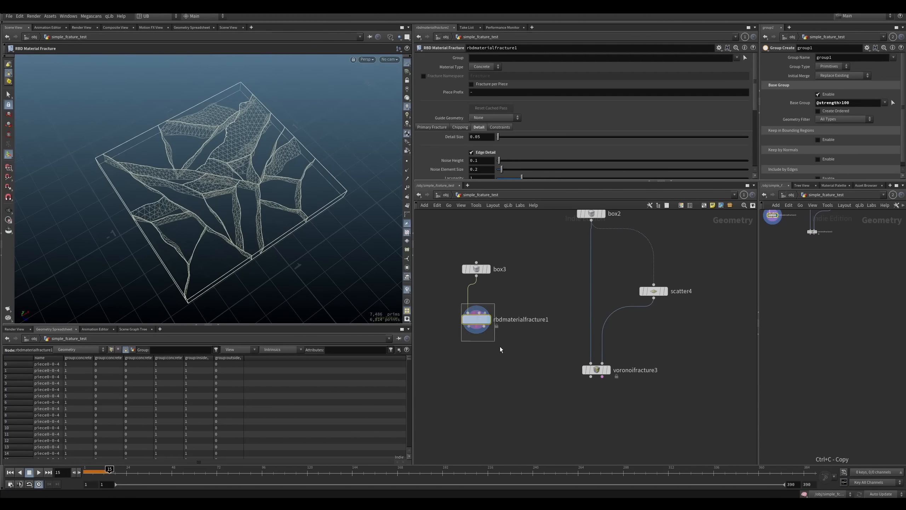
Step: Go inside the RBD Material Fracture node to view its internal network, and return to the parent level
{"action": "middle_click_drag", "start_coordinate": [452, 293], "coordinate": [468, 320]}
{"action": "left_click_drag", "start_coordinate": [457, 273], "coordinate": [473, 315]}
{"action": "left_click", "coordinate": [472, 316]}
{"action": "key", "text": "i"}
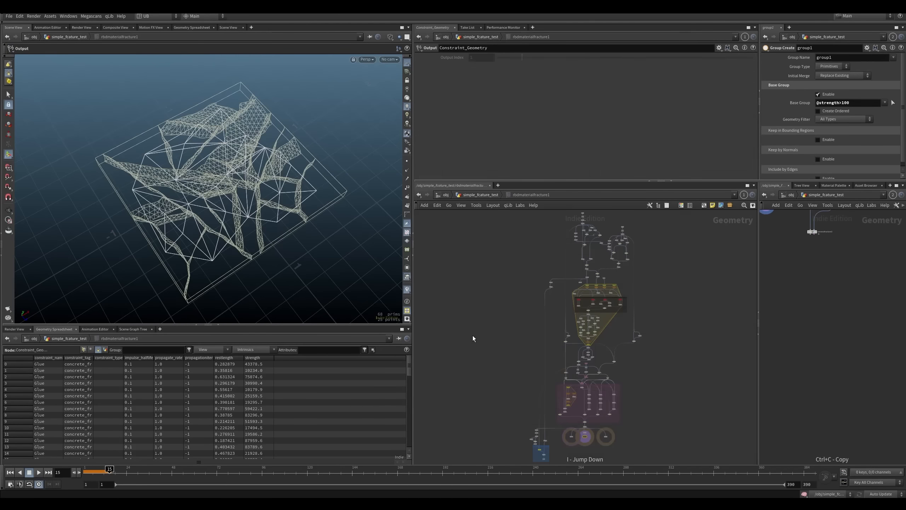
{"action": "middle_click_drag", "start_coordinate": [523, 344], "coordinate": [490, 303]}
{"action": "key", "text": "u"}
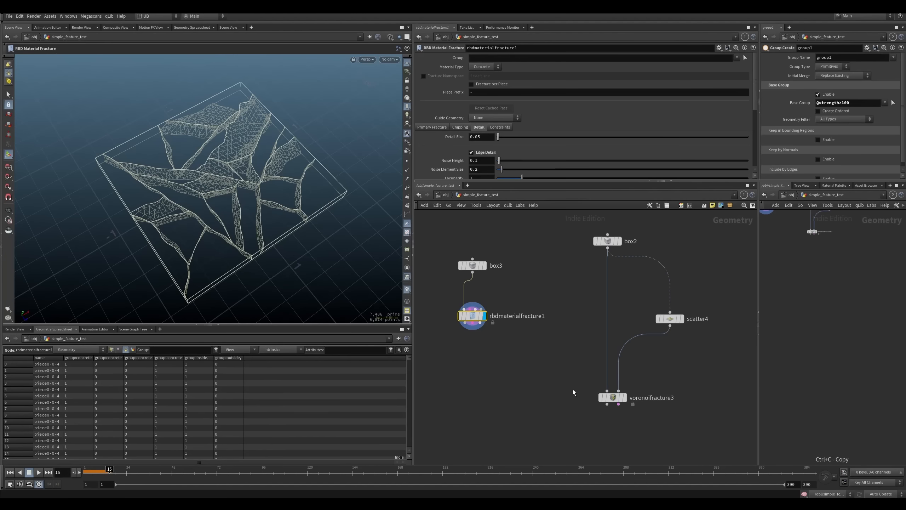
Step: Move the slab box slightly higher and set the RBD Material Fracture's material type to Glass
{"action": "middle_click_drag", "start_coordinate": [486, 301], "coordinate": [500, 310]}
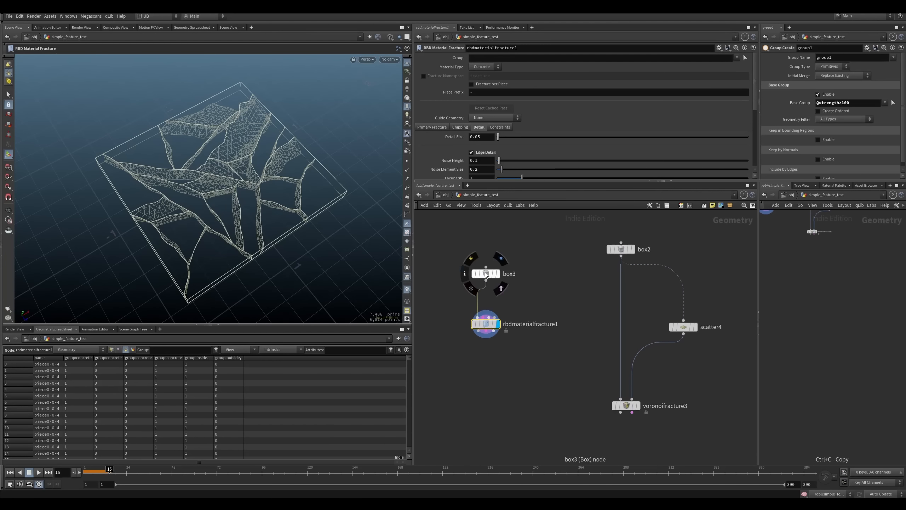
{"action": "left_click_drag", "start_coordinate": [487, 273], "coordinate": [487, 264]}
{"action": "left_click", "coordinate": [485, 67]}
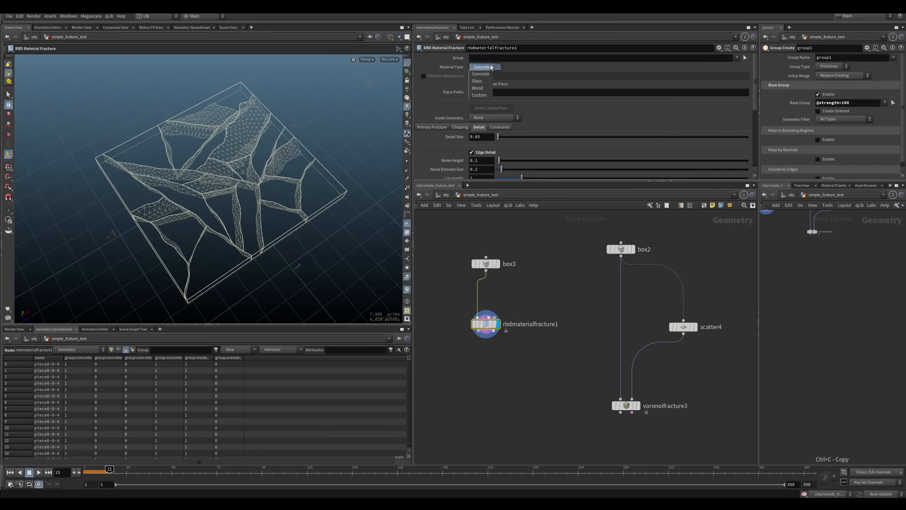
{"action": "left_click", "coordinate": [478, 81]}
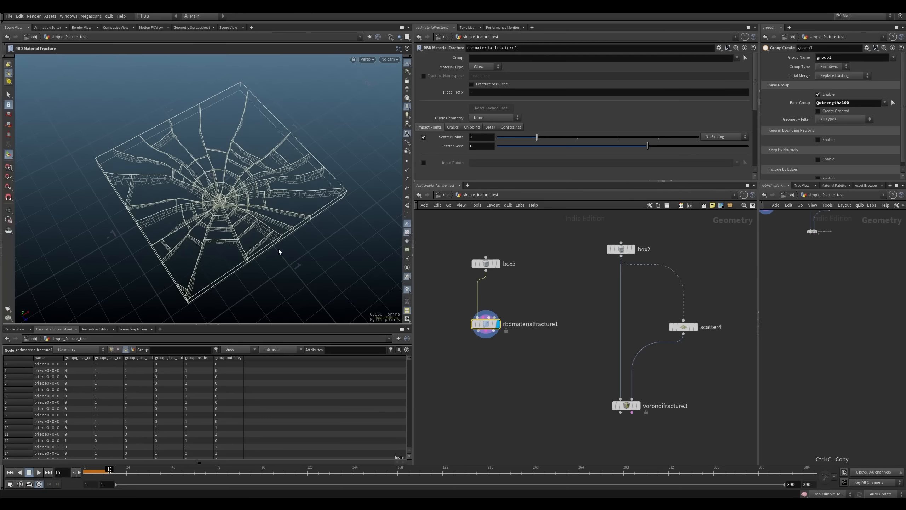
Step: Set the glass fracture's impact Scatter Points to 3
{"action": "type", "text": "3"}
{"action": "key", "text": "Return"}
{"action": "left_click", "coordinate": [535, 357]}
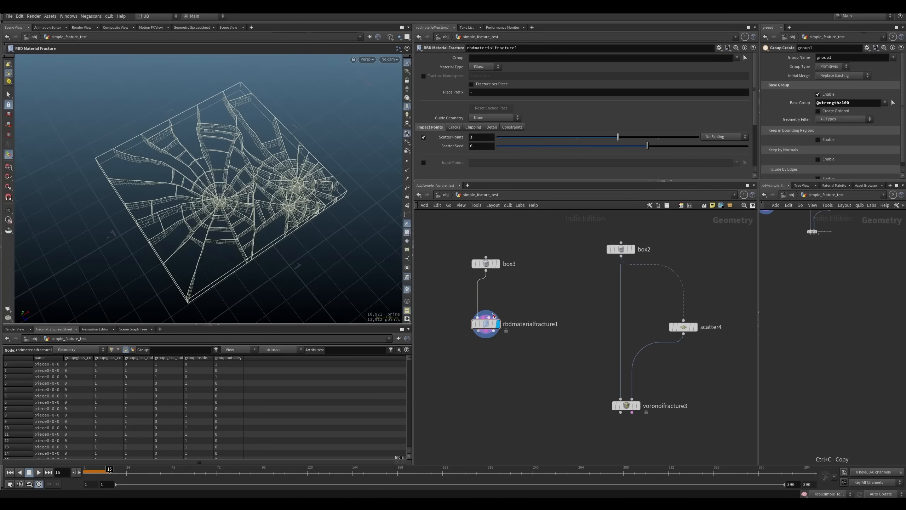
Step: Display the voronoifracture3 result and frame the fractured ice sheet in the viewport
{"action": "middle_click_drag", "start_coordinate": [493, 316], "coordinate": [502, 320]}
{"action": "left_click_drag", "start_coordinate": [528, 248], "coordinate": [486, 315]}
{"action": "left_click", "coordinate": [531, 288]}
{"action": "left_click_drag", "start_coordinate": [532, 288], "coordinate": [463, 349]}
{"action": "middle_click_drag", "start_coordinate": [585, 381], "coordinate": [549, 342]}
{"action": "right_click_drag", "start_coordinate": [531, 336], "coordinate": [531, 361]}
{"action": "middle_click_drag", "start_coordinate": [531, 361], "coordinate": [480, 337]}
{"action": "key", "text": "r"}
{"action": "left_click_drag", "start_coordinate": [499, 318], "coordinate": [542, 356]}
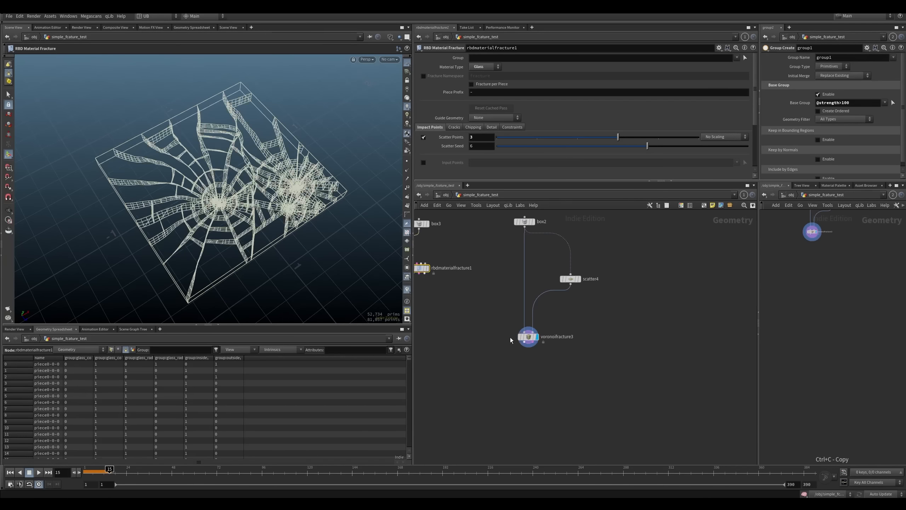
{"action": "right_click_drag", "start_coordinate": [509, 377], "coordinate": [510, 351]}
{"action": "key", "text": "space+g"}
{"action": "left_click_drag", "start_coordinate": [293, 245], "coordinate": [217, 229], "text": "alt"}
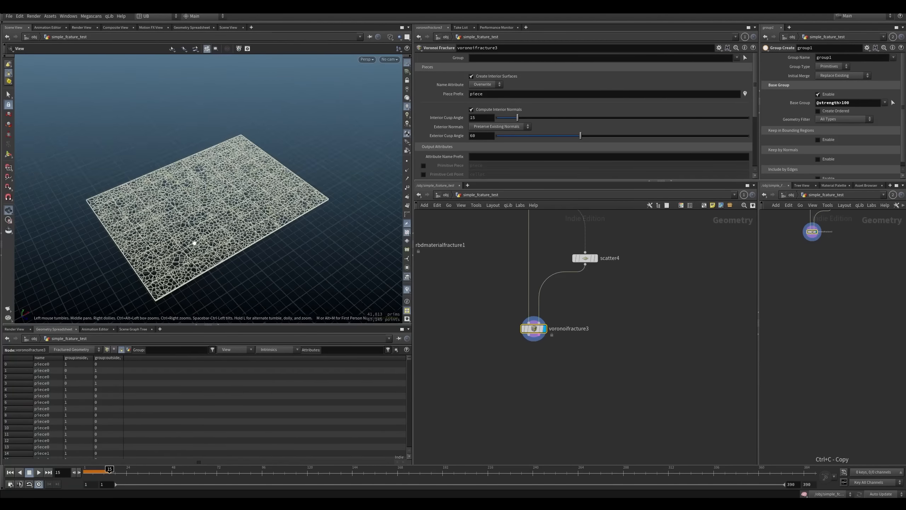
{"action": "right_click_drag", "start_coordinate": [216, 229], "coordinate": [282, 255], "text": "alt"}
Step: Add two Null nodes below voronoifracture3, connecting one to its fractured geometry output and one to its constraint output
{"action": "left_click", "coordinate": [485, 376]}
{"action": "key", "text": "Tab"}
{"action": "type", "text": "null"}
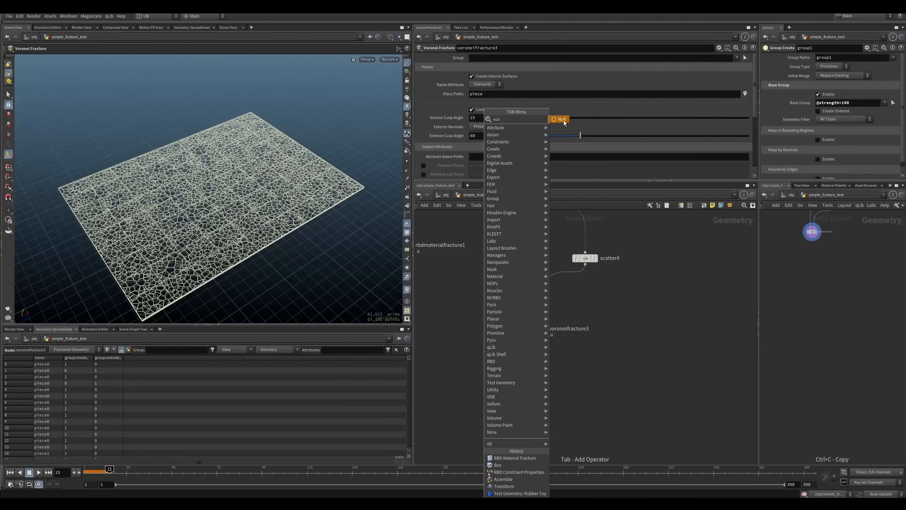
{"action": "key", "text": "Return"}
{"action": "left_click", "coordinate": [484, 384]}
{"action": "left_click_drag", "start_coordinate": [529, 335], "coordinate": [604, 389]}
{"action": "left_click", "coordinate": [610, 394]}
{"action": "left_click", "coordinate": [490, 383]}
{"action": "left_click_drag", "start_coordinate": [484, 387], "coordinate": [482, 407]}
{"action": "left_click_drag", "start_coordinate": [514, 381], "coordinate": [474, 413]}
{"action": "left_click_drag", "start_coordinate": [501, 310], "coordinate": [557, 351]}
{"action": "middle_click_drag", "start_coordinate": [537, 391], "coordinate": [536, 353]}
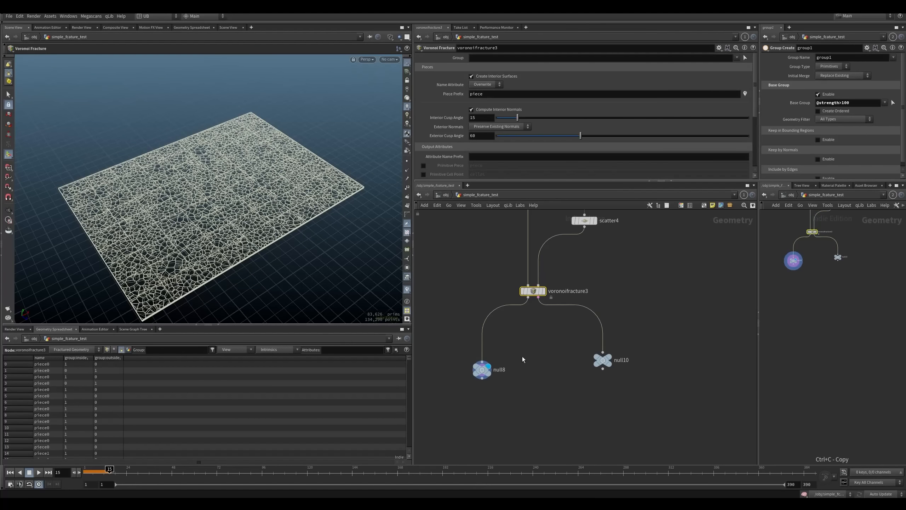
Step: Display the fractured geometry null, and switch the display to the constraint null beside it
{"action": "left_click_drag", "start_coordinate": [521, 357], "coordinate": [449, 384]}
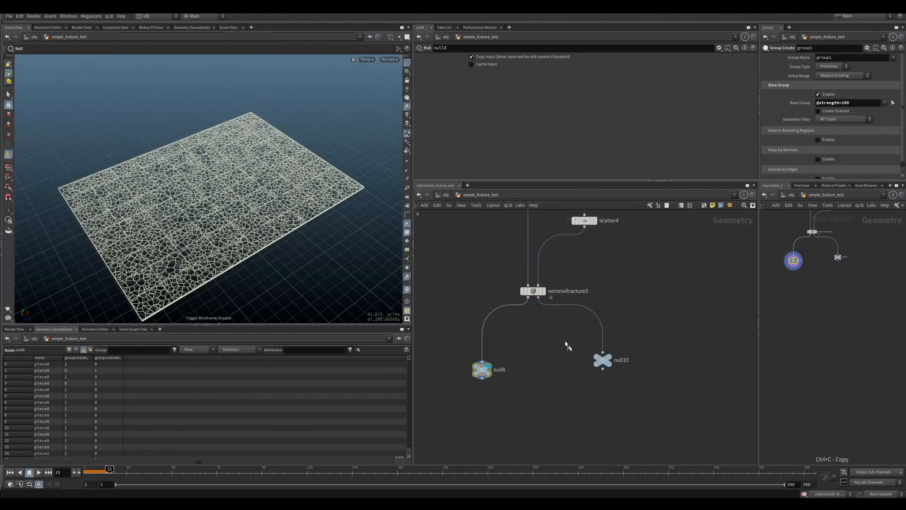
{"action": "left_click", "coordinate": [608, 360]}
{"action": "middle_click_drag", "start_coordinate": [555, 394], "coordinate": [540, 359]}
{"action": "left_click_drag", "start_coordinate": [587, 323], "coordinate": [590, 324]}
{"action": "middle_click_drag", "start_coordinate": [515, 320], "coordinate": [568, 334]}
Step: Copy the DOP network from the original fracture setup and paste it below the two new nulls
{"action": "scroll", "coordinate": [547, 329], "scroll_direction": "down", "scroll_amount": 3}
{"action": "scroll", "coordinate": [540, 340], "scroll_direction": "down", "scroll_amount": 5}
{"action": "scroll", "coordinate": [537, 364], "scroll_direction": "up", "scroll_amount": 5}
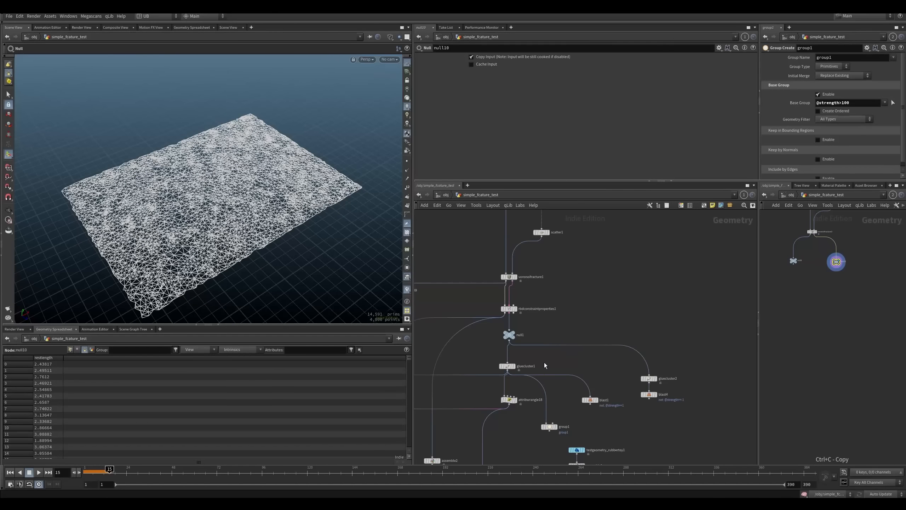
{"action": "middle_click_drag", "start_coordinate": [523, 417], "coordinate": [563, 242]}
{"action": "left_click", "coordinate": [487, 372]}
{"action": "key", "text": "ctrl+c"}
{"action": "middle_click_drag", "start_coordinate": [666, 331], "coordinate": [450, 441]}
{"action": "key", "text": "ctrl+v"}
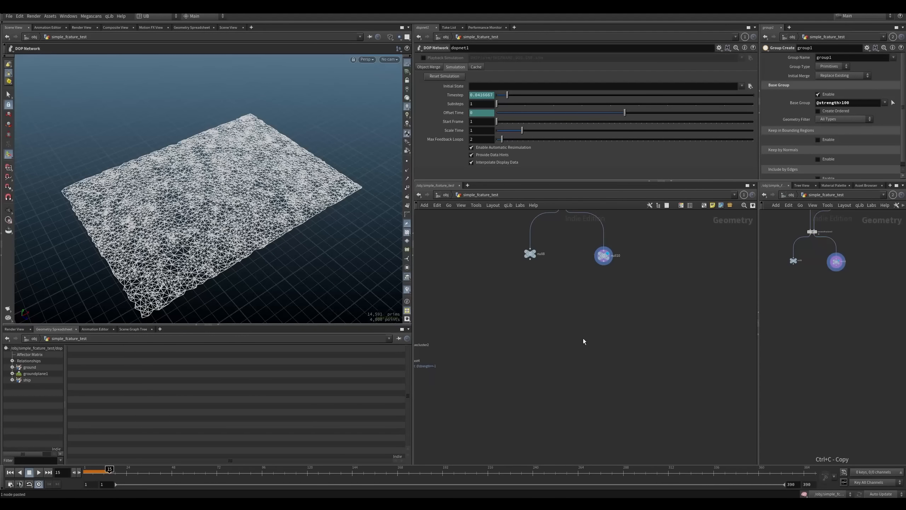
Step: Cut the input wires of the pasted DOP network and move it closer to the nulls
{"action": "scroll", "coordinate": [578, 327], "scroll_direction": "up", "scroll_amount": 4}
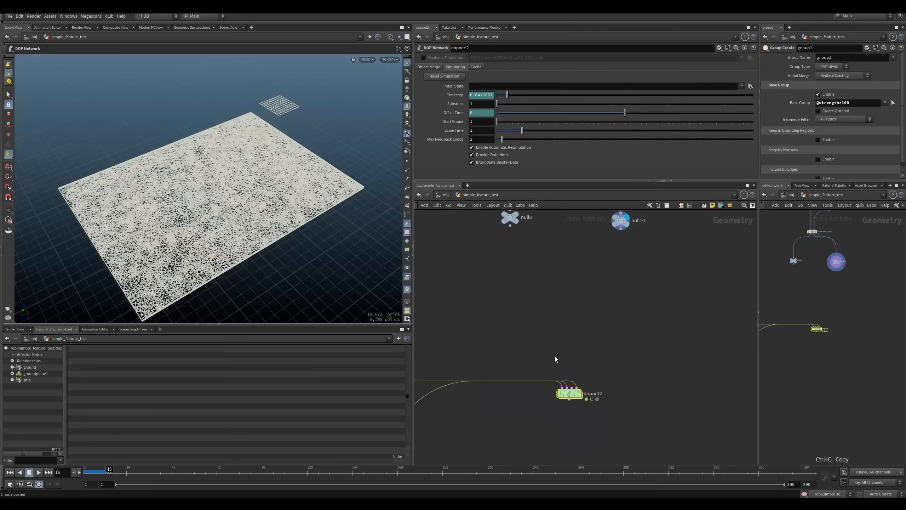
{"action": "key", "text": "y"}
{"action": "mouse_move", "coordinate": [553, 349]}
{"action": "left_mouse_down"}
{"action": "mouse_move", "coordinate": [517, 394]}
{"action": "mouse_move", "coordinate": [552, 369]}
{"action": "left_mouse_up"}
{"action": "middle_click_drag", "start_coordinate": [623, 373], "coordinate": [596, 372]}
Step: Add an RBD Bullet Solver node beside the pasted DOP network
{"action": "key", "text": "Tab"}
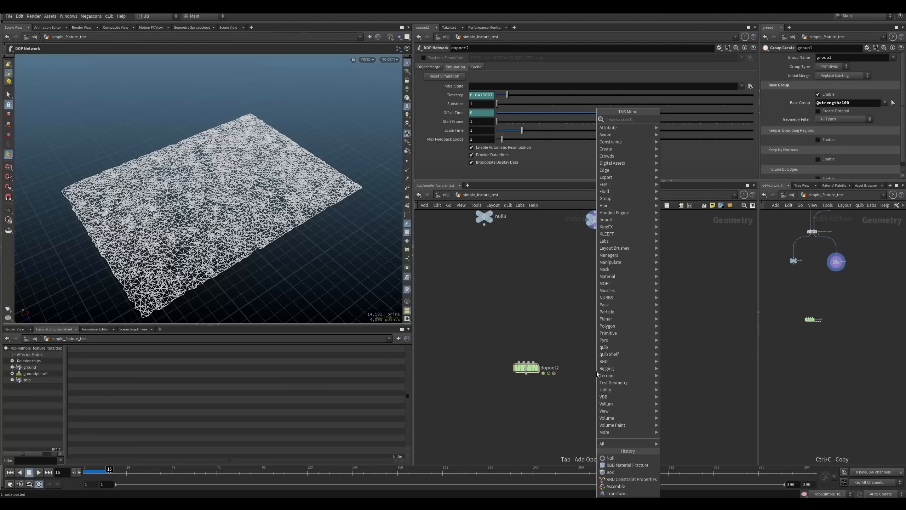
{"action": "type", "text": "rbd sol"}
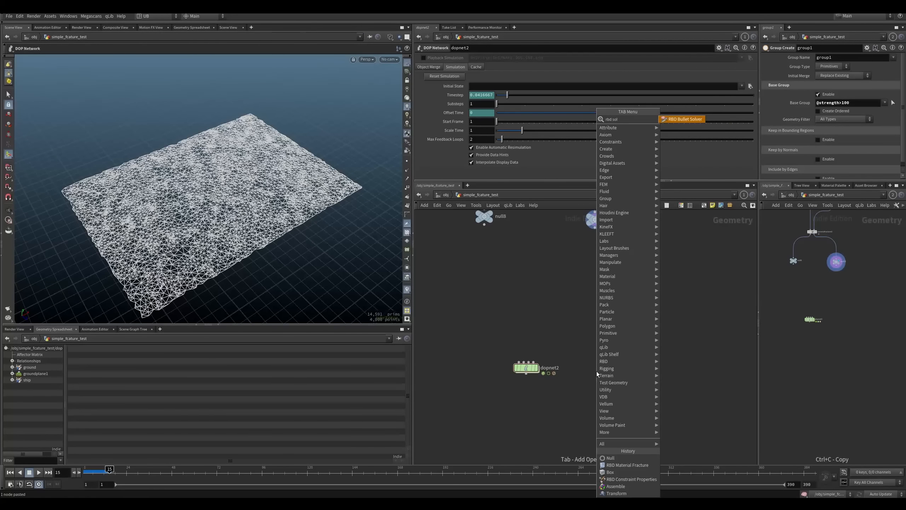
{"action": "key", "text": "Return"}
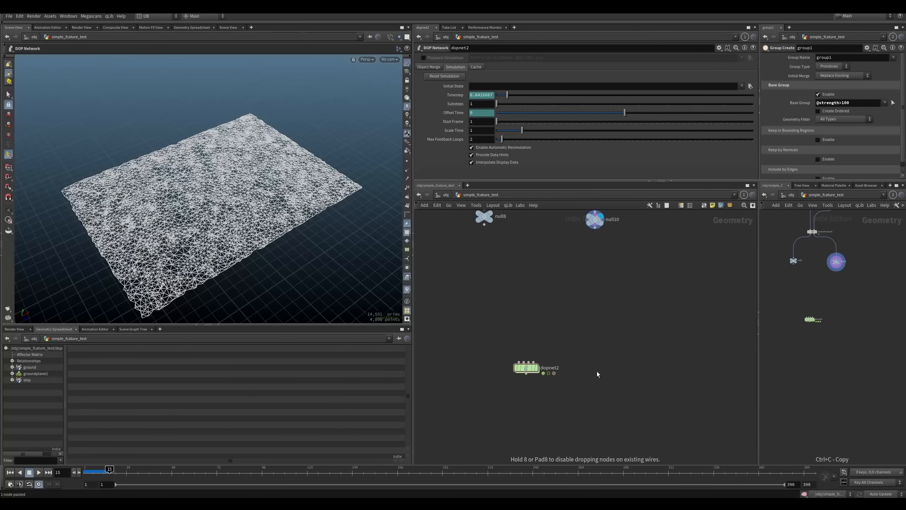
{"action": "left_click", "coordinate": [597, 371]}
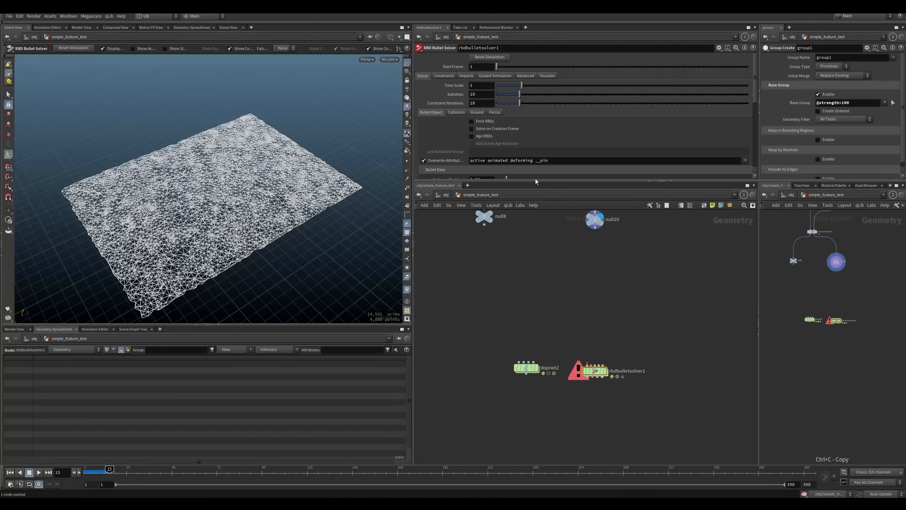
{"action": "left_click_drag", "start_coordinate": [637, 342], "coordinate": [578, 390]}
Step: Review the RBD Bullet Solver's Emit RBDs option, impact settings and constraint Breaking Thresholds, enlarging the parameter area
{"action": "left_click", "coordinate": [471, 121]}
{"action": "left_click", "coordinate": [471, 122]}
{"action": "left_click", "coordinate": [452, 76]}
{"action": "left_click", "coordinate": [465, 77]}
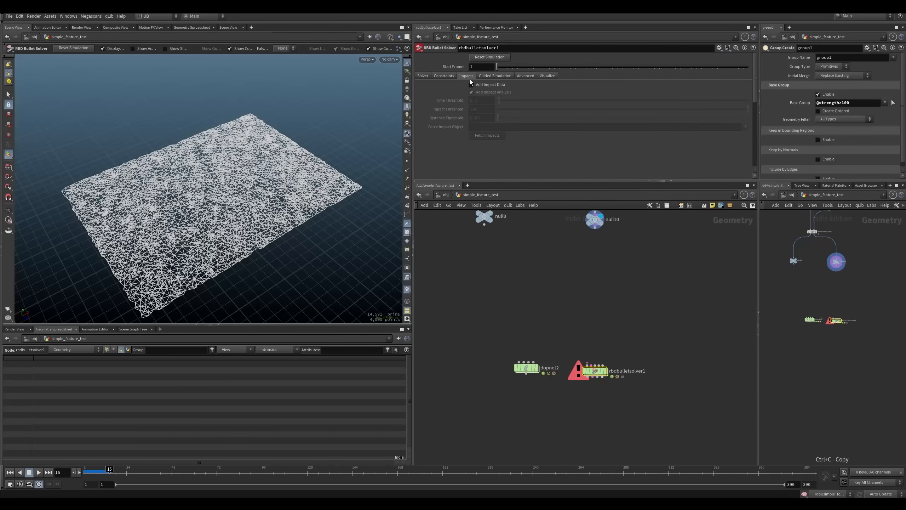
{"action": "left_click", "coordinate": [452, 77]}
{"action": "left_click", "coordinate": [466, 86]}
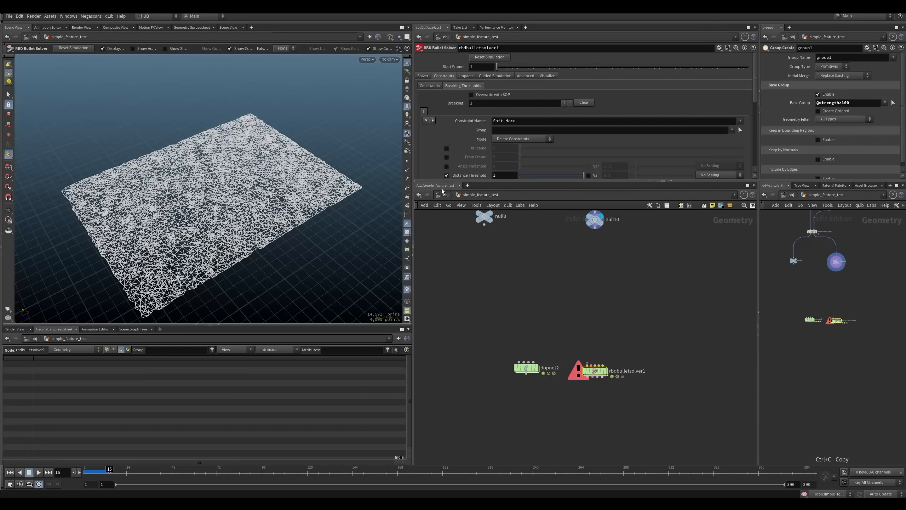
{"action": "left_click_drag", "start_coordinate": [661, 181], "coordinate": [661, 204]}
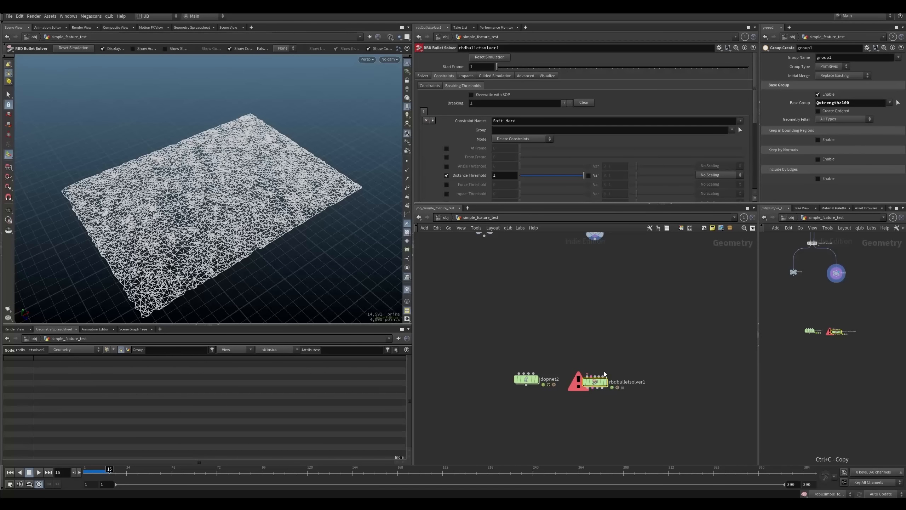
Step: Align null8 level with null10 and place the RBD Bullet Solver slightly above the DOP network
{"action": "left_click_drag", "start_coordinate": [596, 382], "coordinate": [596, 379]}
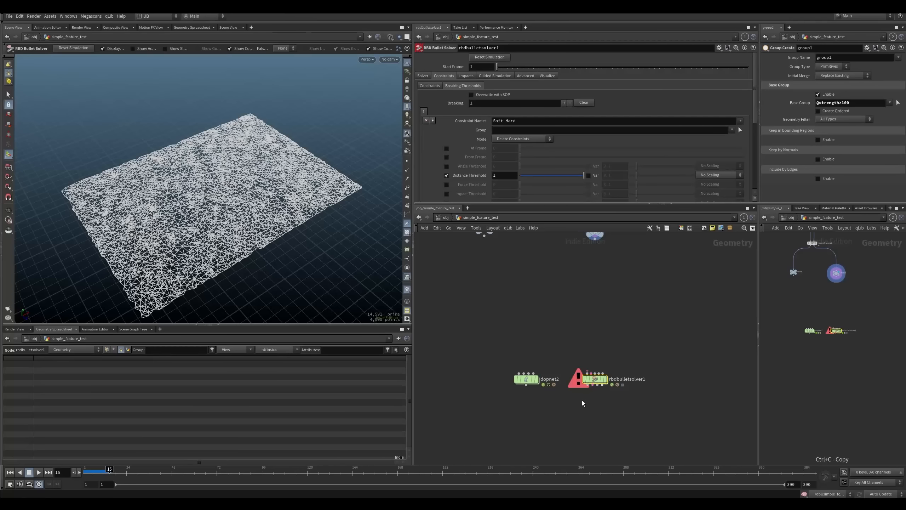
{"action": "middle_click_drag", "start_coordinate": [605, 349], "coordinate": [608, 357]}
{"action": "scroll", "coordinate": [608, 357], "scroll_direction": "down", "scroll_amount": 1}
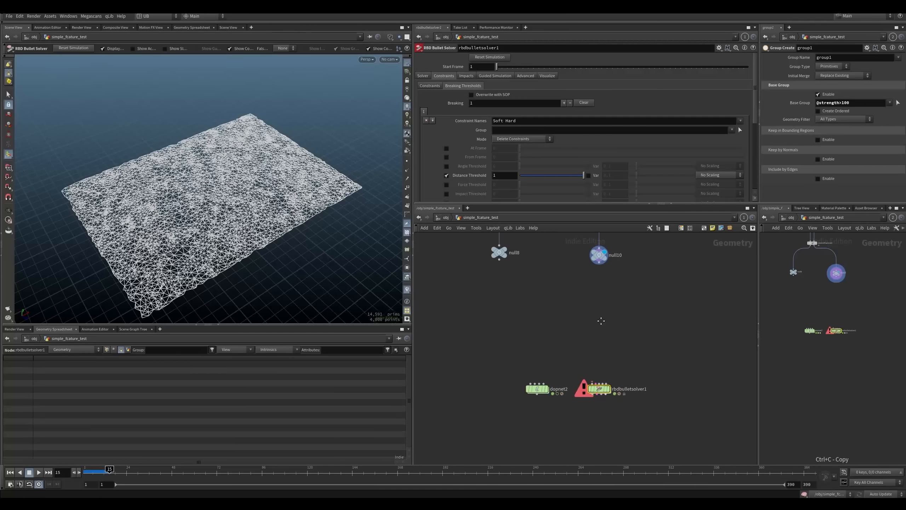
{"action": "middle_click_drag", "start_coordinate": [600, 313], "coordinate": [601, 349]}
{"action": "left_click_drag", "start_coordinate": [501, 286], "coordinate": [506, 289]}
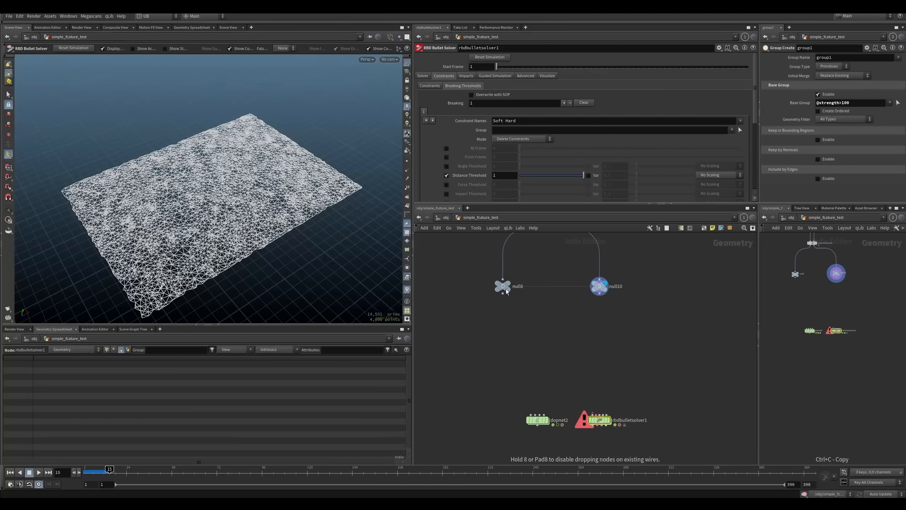
{"action": "middle_click_drag", "start_coordinate": [611, 388], "coordinate": [599, 340]}
{"action": "left_click_drag", "start_coordinate": [588, 370], "coordinate": [598, 345]}
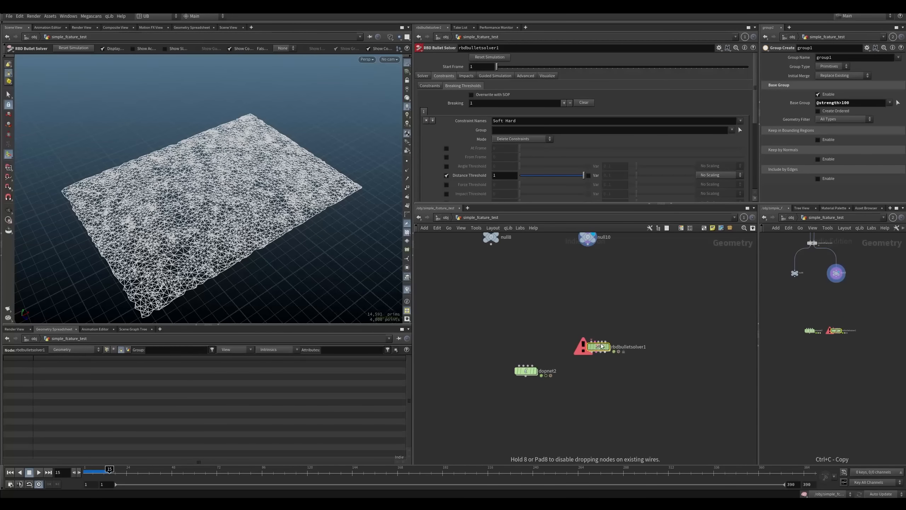
{"action": "middle_click_drag", "start_coordinate": [565, 347], "coordinate": [557, 348]}
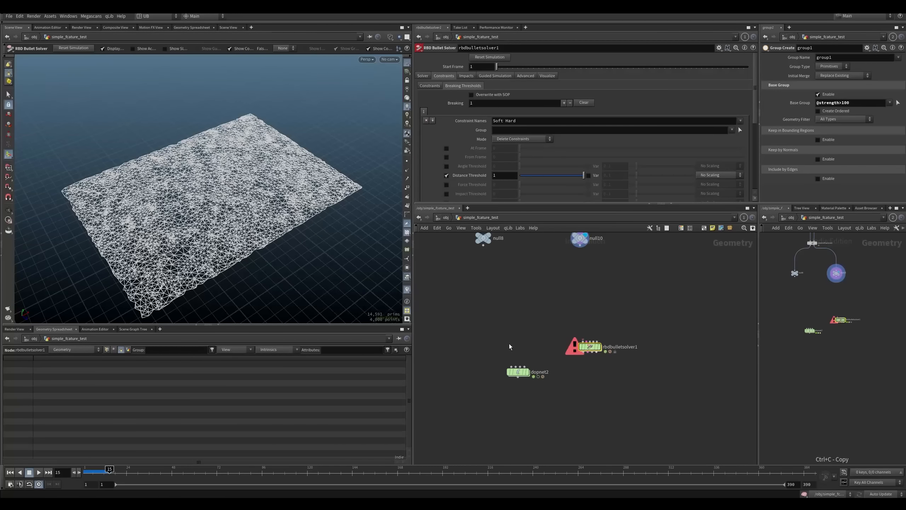
Step: Go inside the pasted DOP network and cut the wire from the SOP Solver to the constraint network node
{"action": "left_click", "coordinate": [518, 371]}
{"action": "key", "text": "i"}
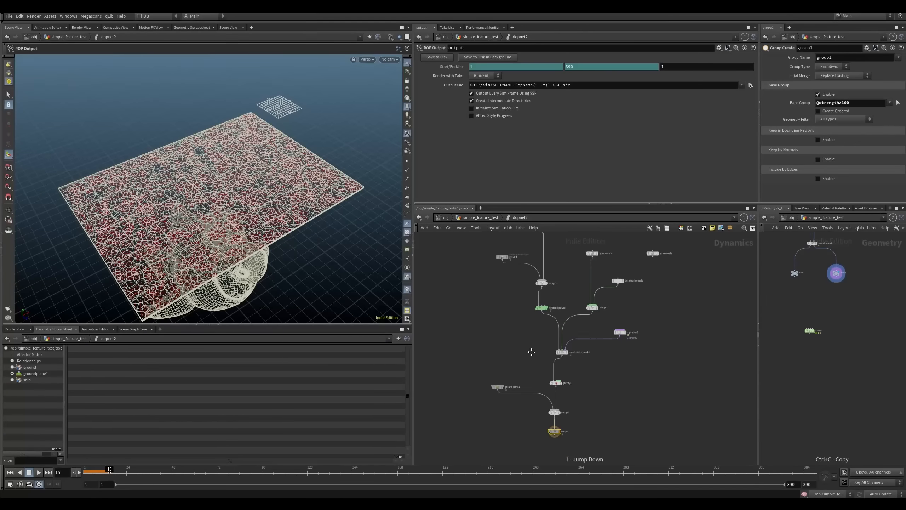
{"action": "scroll", "coordinate": [606, 334], "scroll_direction": "up", "scroll_amount": 2}
{"action": "key", "text": "y"}
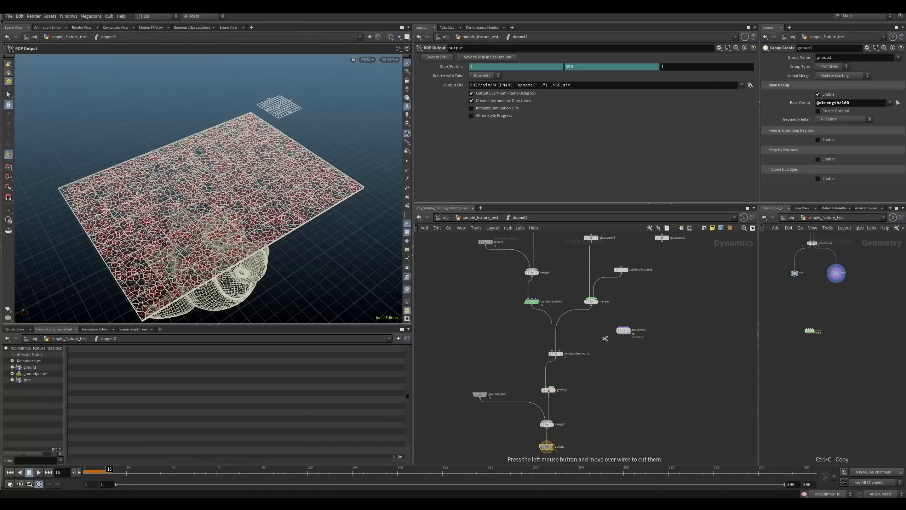
Step: Disconnect constraintnetwork1 from merge3 and gravity1, and wire rigidbodysolver1 directly into gravity1
{"action": "middle_click_drag", "start_coordinate": [605, 339], "coordinate": [592, 394]}
{"action": "key", "text": "y"}
{"action": "left_click_drag", "start_coordinate": [558, 344], "coordinate": [573, 403]}
{"action": "mouse_move", "coordinate": [572, 392]}
{"action": "middle_mouse_down"}
{"action": "mouse_move", "coordinate": [562, 364]}
{"action": "mouse_move", "coordinate": [565, 290]}
{"action": "middle_mouse_up"}
{"action": "scroll", "coordinate": [554, 354], "scroll_direction": "up", "scroll_amount": 2}
{"action": "left_click_drag", "start_coordinate": [536, 328], "coordinate": [573, 326]}
{"action": "middle_click_drag", "start_coordinate": [570, 346], "coordinate": [585, 311]}
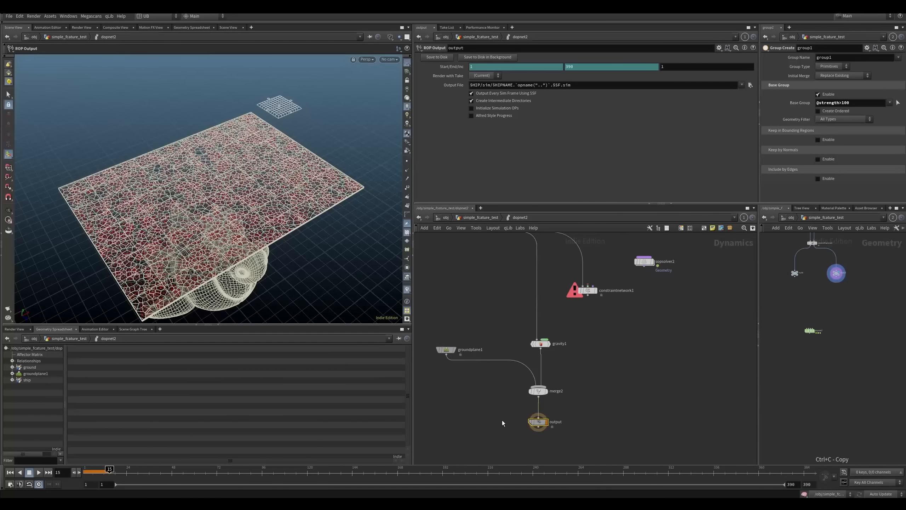
Step: Return to the first frame and examine the settings of the ground plane and the ground RBD Packed Object
{"action": "key", "text": "ctrl+Up"}
{"action": "key", "text": "space+g"}
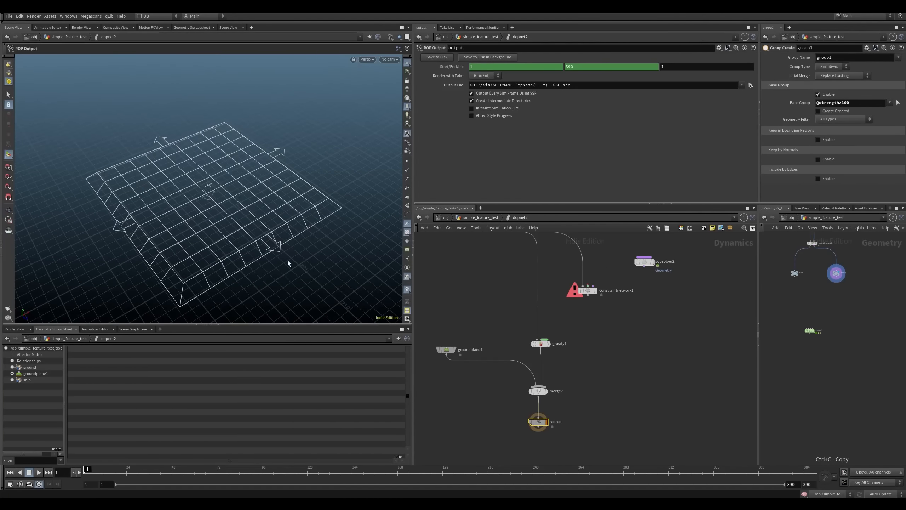
{"action": "left_click_drag", "start_coordinate": [287, 261], "coordinate": [284, 243], "text": "alt"}
{"action": "left_click_drag", "start_coordinate": [486, 305], "coordinate": [434, 377]}
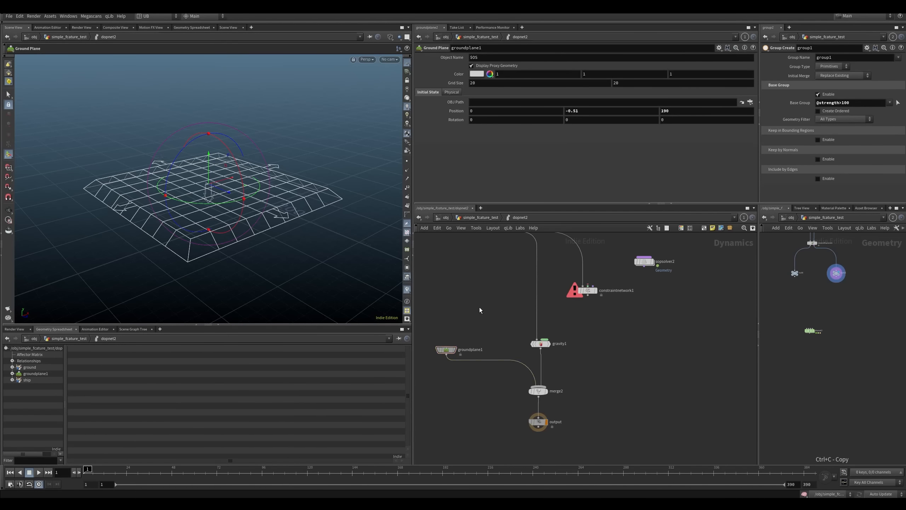
{"action": "middle_click_drag", "start_coordinate": [506, 297], "coordinate": [489, 464]}
{"action": "left_click_drag", "start_coordinate": [466, 273], "coordinate": [429, 346]}
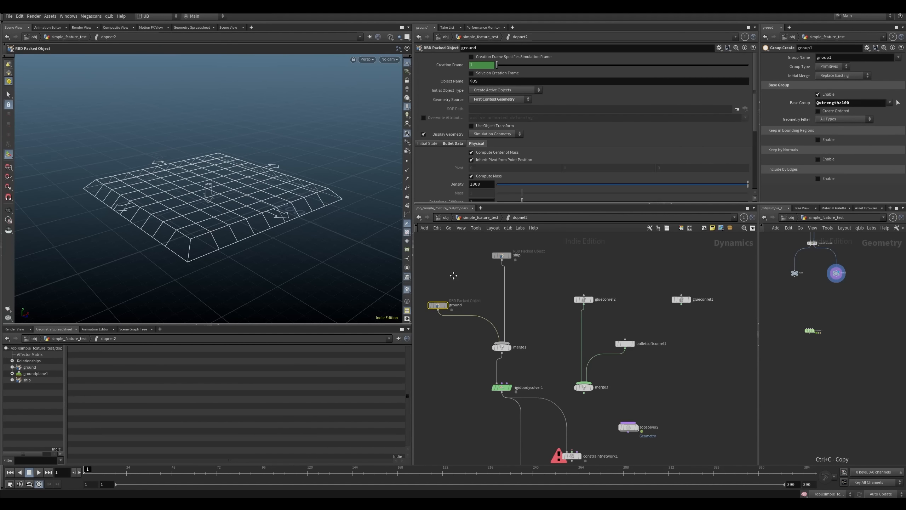
{"action": "middle_click_drag", "start_coordinate": [450, 286], "coordinate": [449, 326]}
{"action": "left_click_drag", "start_coordinate": [469, 275], "coordinate": [431, 360]}
Step: Hide groundplane1 inside the DOP network and play the simulation
{"action": "middle_click_drag", "start_coordinate": [446, 400], "coordinate": [443, 335]}
{"action": "scroll", "coordinate": [260, 247], "scroll_direction": "down", "scroll_amount": 1}
{"action": "scroll", "coordinate": [260, 247], "scroll_direction": "down", "scroll_amount": 3}
{"action": "middle_click_drag", "start_coordinate": [443, 460], "coordinate": [484, 340]}
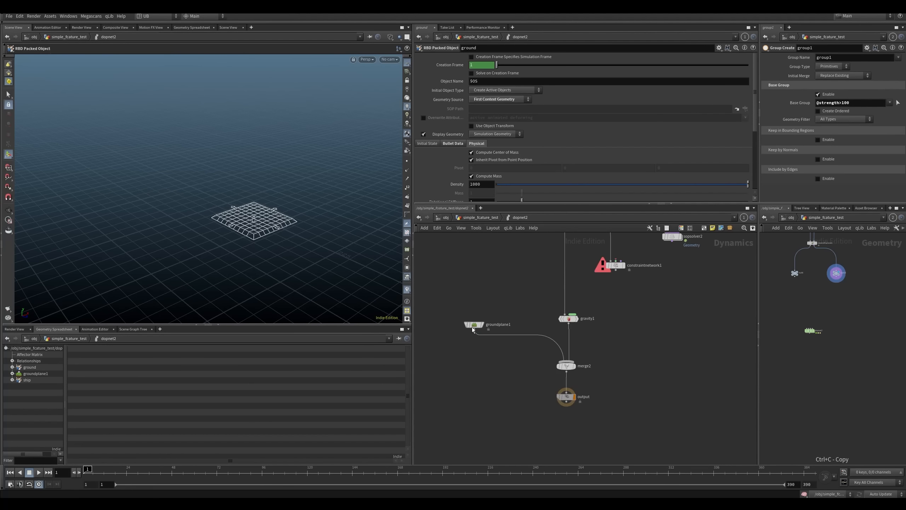
{"action": "left_click", "coordinate": [485, 325]}
{"action": "key", "text": "space+g"}
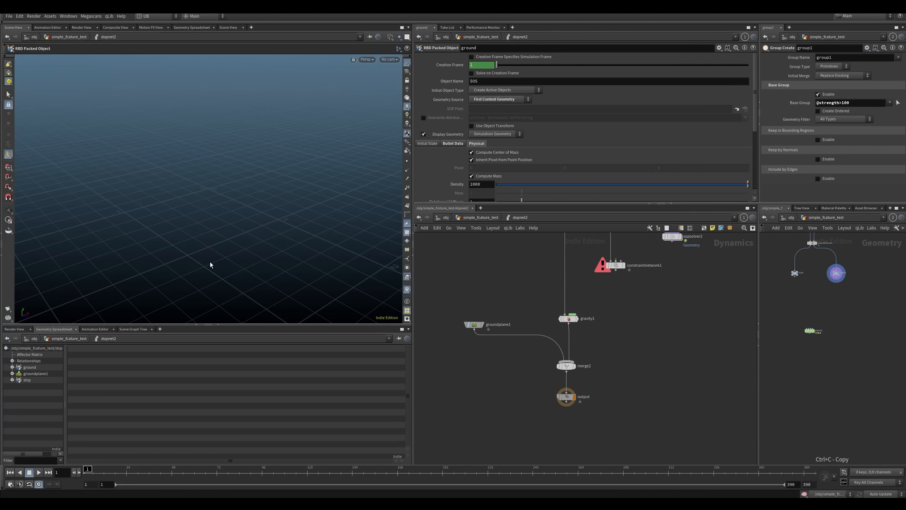
{"action": "key", "text": "Up"}
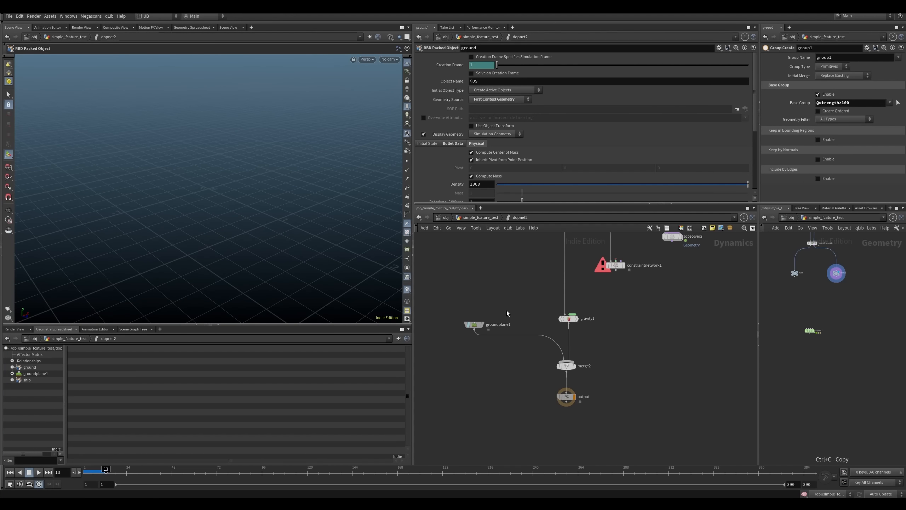
Step: At the geometry level, connect null8 to dopnet2's first input and display null8's fractured geometry
{"action": "key", "text": "u"}
{"action": "left_click_drag", "start_coordinate": [487, 299], "coordinate": [506, 399]}
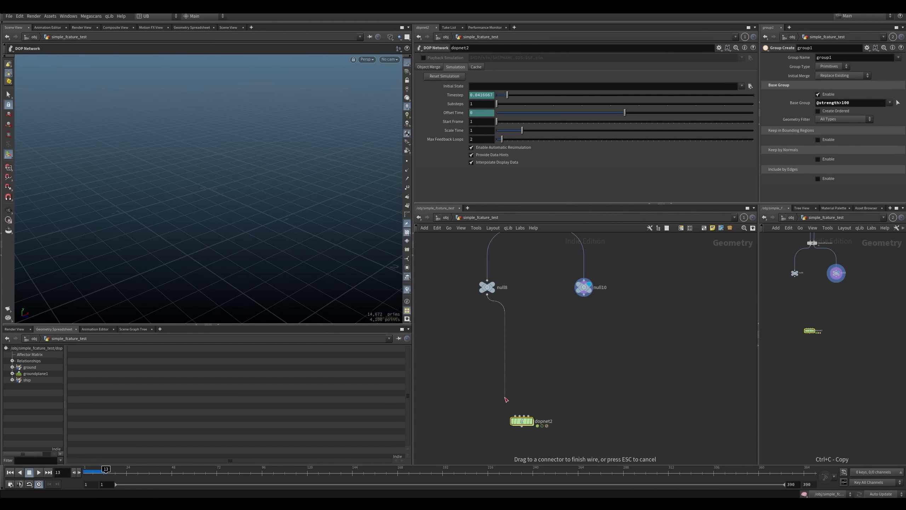
{"action": "left_click", "coordinate": [516, 417]}
{"action": "middle_click_drag", "start_coordinate": [569, 360], "coordinate": [565, 388]}
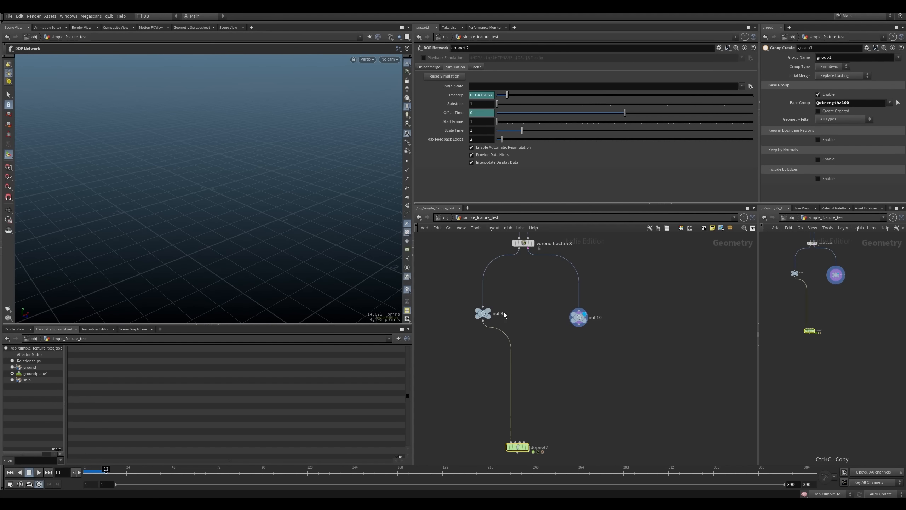
{"action": "left_click_drag", "start_coordinate": [510, 341], "coordinate": [446, 290]}
{"action": "key", "text": "r"}
{"action": "left_click_drag", "start_coordinate": [260, 244], "coordinate": [303, 281], "text": "alt"}
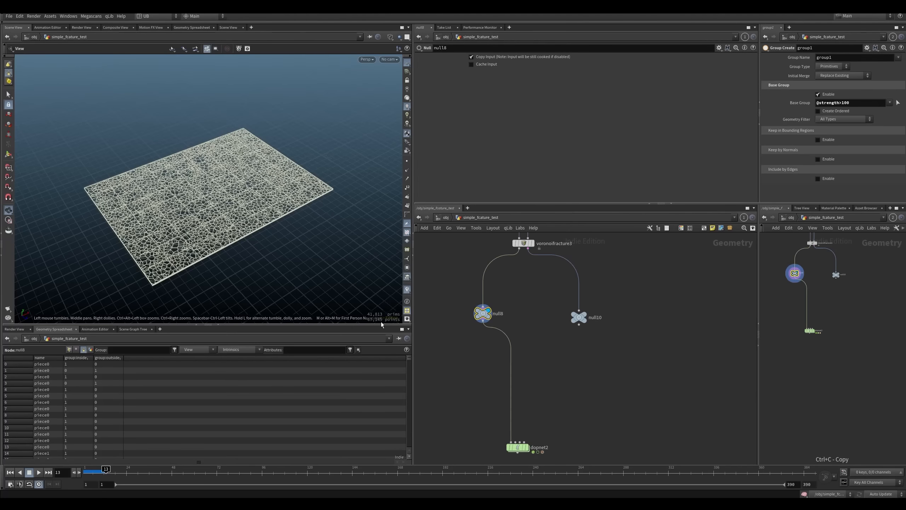
Step: Insert an Assemble node between null8 and dopnet2 with Create Name Attribute off and Create Packed Primitives on
{"action": "middle_click_drag", "start_coordinate": [484, 388], "coordinate": [491, 382]}
{"action": "scroll", "coordinate": [491, 354], "scroll_direction": "up", "scroll_amount": 1}
{"action": "left_click_drag", "start_coordinate": [494, 303], "coordinate": [493, 298]}
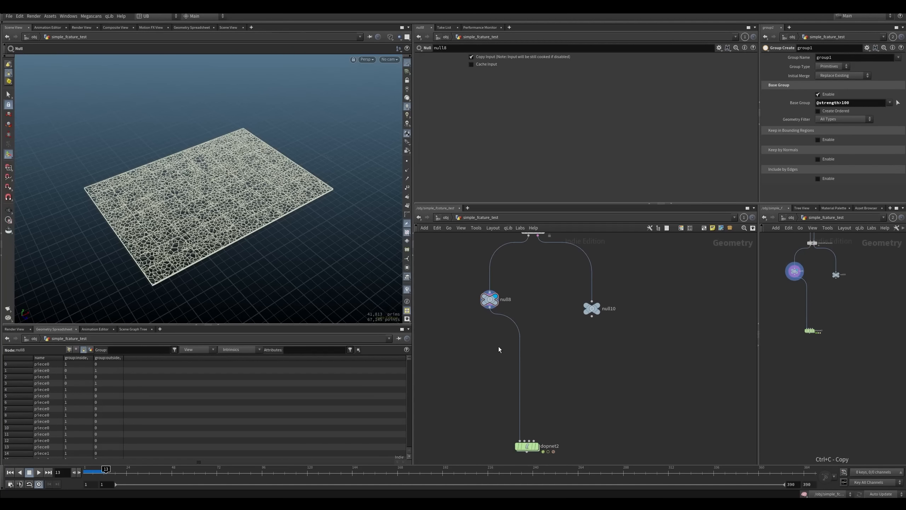
{"action": "key", "text": "Tab"}
{"action": "type", "text": "ass"}
{"action": "key", "text": "Return"}
{"action": "left_click", "coordinate": [499, 346]}
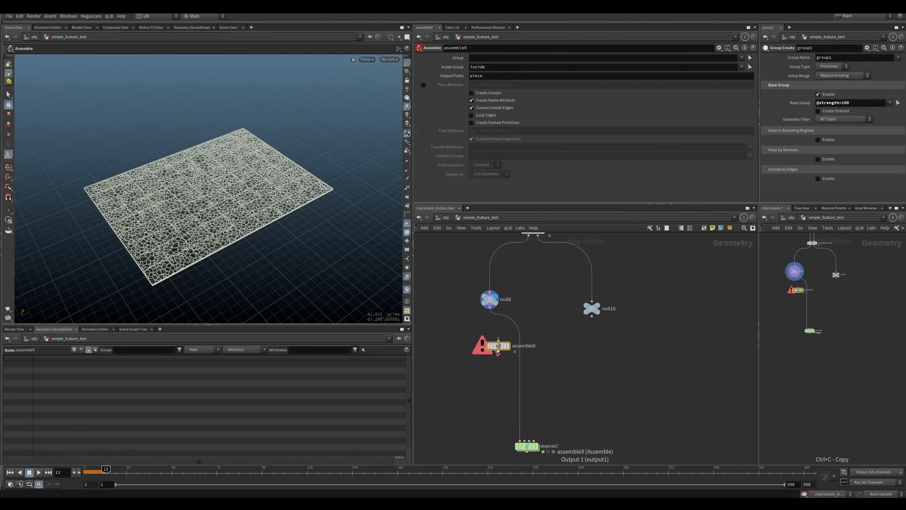
{"action": "mouse_move", "coordinate": [498, 346]}
{"action": "left_mouse_down"}
{"action": "mouse_move", "coordinate": [521, 346]}
{"action": "mouse_move", "coordinate": [499, 349]}
{"action": "left_mouse_up"}
{"action": "left_click", "coordinate": [471, 100]}
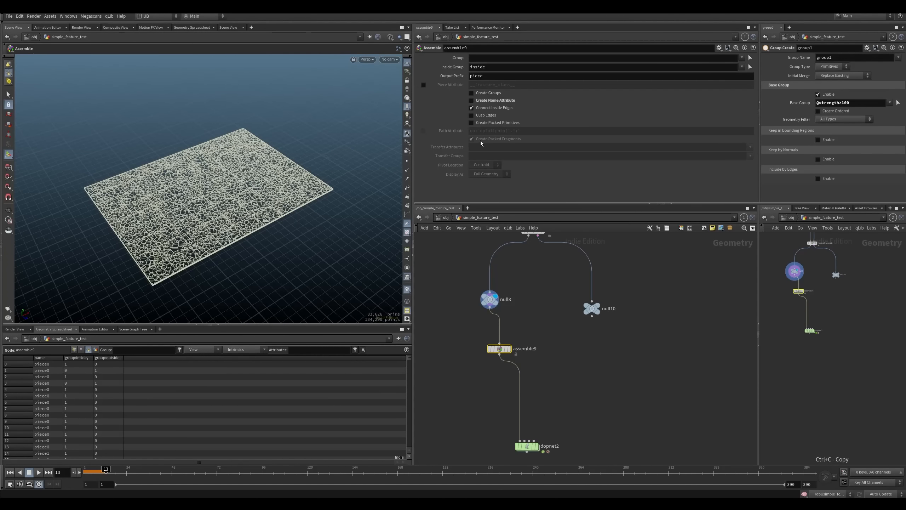
{"action": "left_click", "coordinate": [471, 123]}
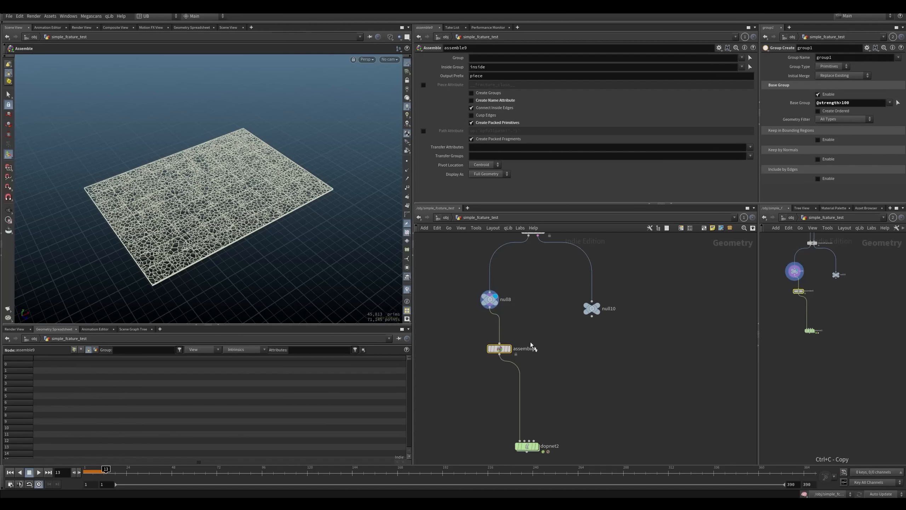
Step: Display dopnet2, play its simulation in shaded view and check the geometry source of the ship RBD Packed Object inside it
{"action": "left_click_drag", "start_coordinate": [538, 338], "coordinate": [486, 364]}
{"action": "left_click_drag", "start_coordinate": [493, 424], "coordinate": [536, 461]}
{"action": "key", "text": "i"}
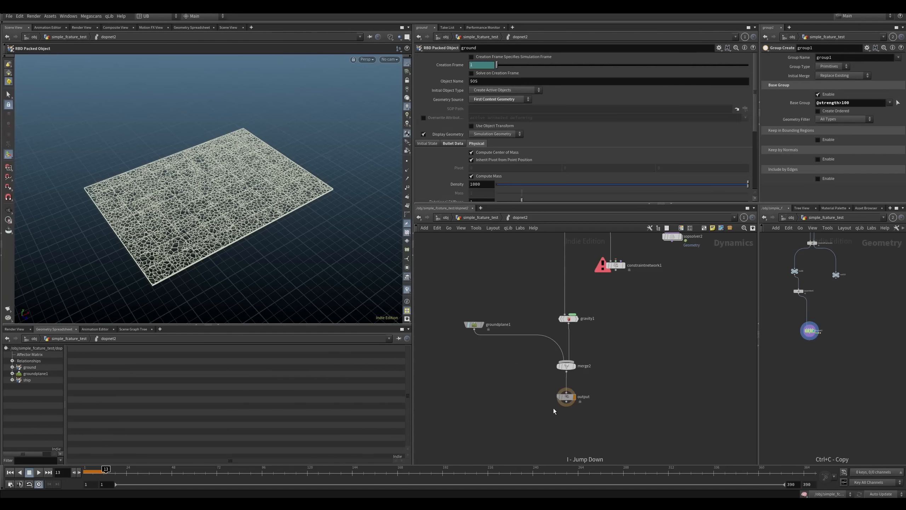
{"action": "key", "text": "w"}
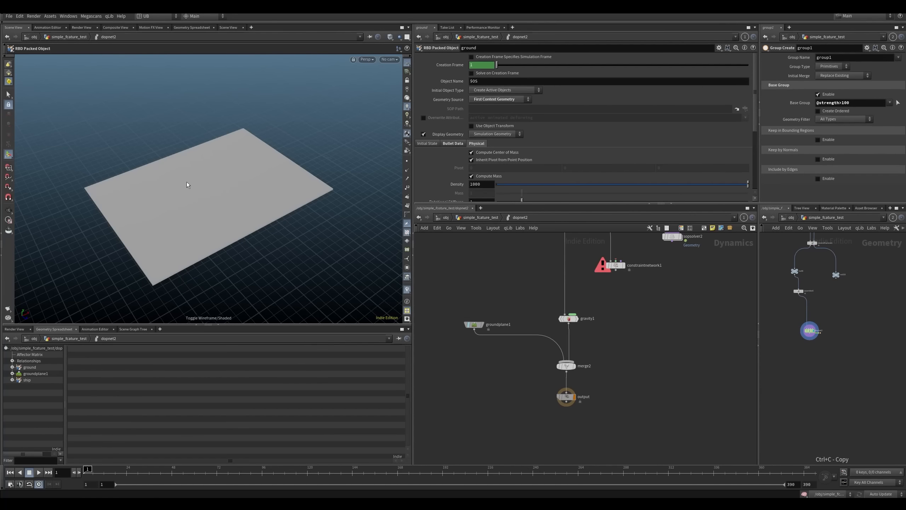
{"action": "key", "text": "Up"}
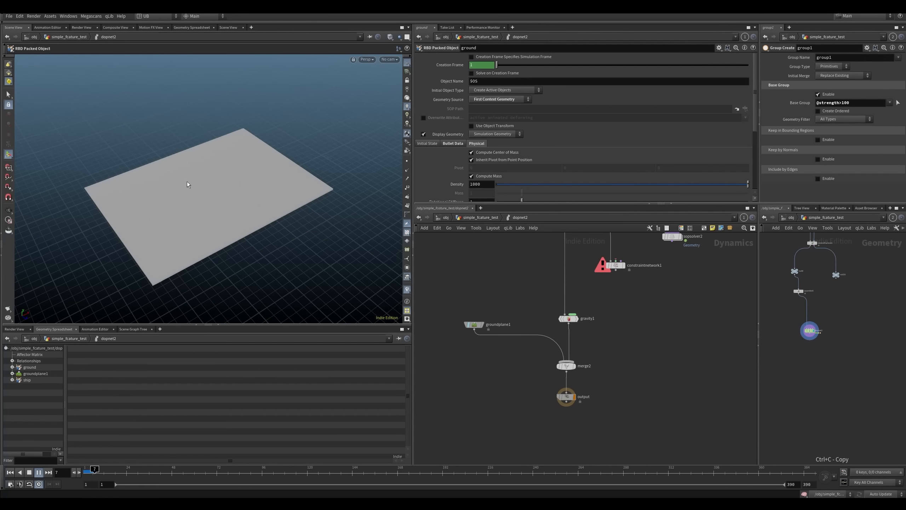
{"action": "key", "text": "Up"}
{"action": "key", "text": "Right"}
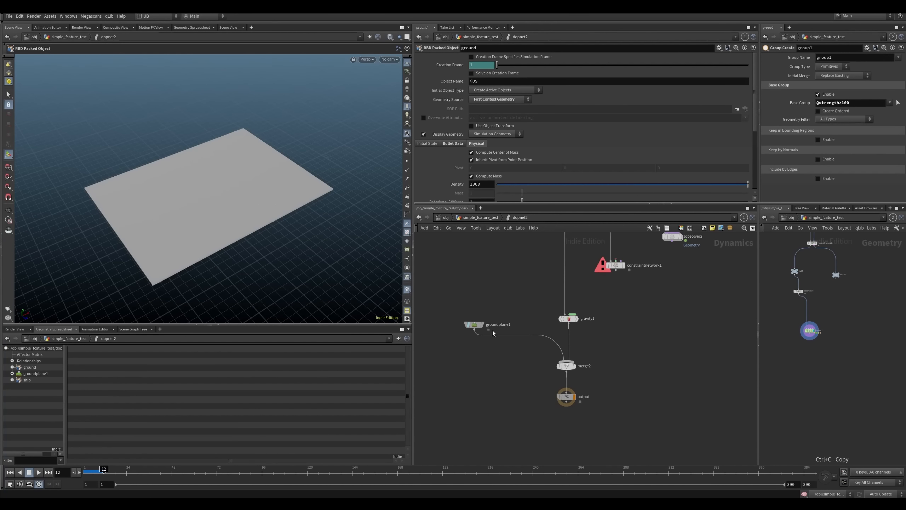
{"action": "middle_click_drag", "start_coordinate": [503, 257], "coordinate": [468, 393]}
{"action": "middle_click_drag", "start_coordinate": [464, 292], "coordinate": [463, 328]}
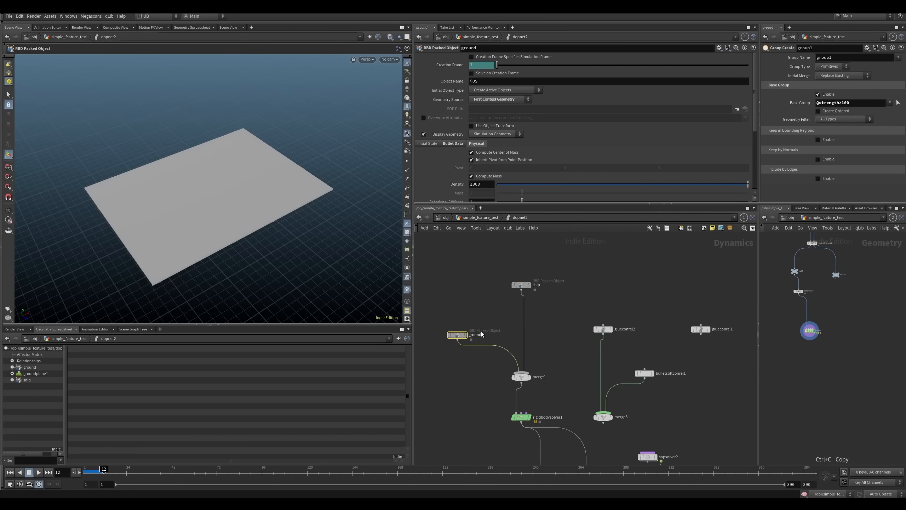
{"action": "left_click_drag", "start_coordinate": [567, 308], "coordinate": [567, 310]}
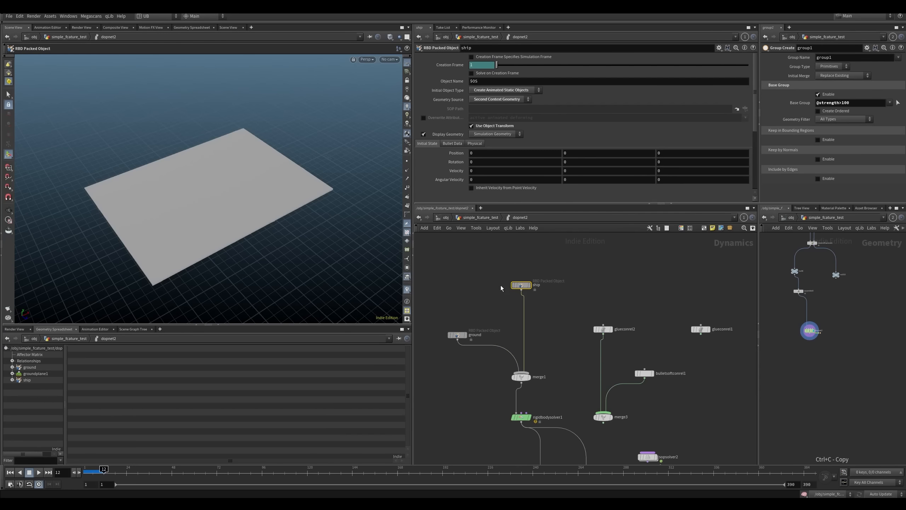
{"action": "key", "text": "u"}
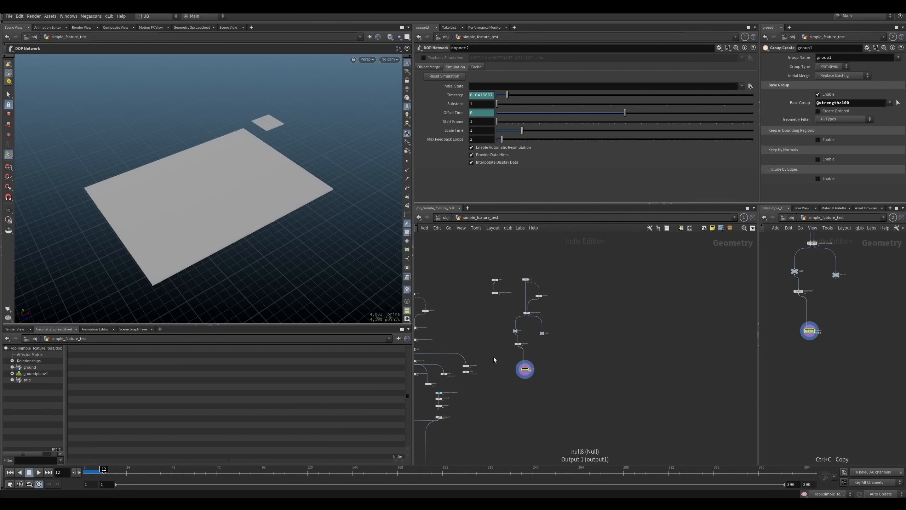
Step: Copy the four-node animated rubber toy collider chain and paste it beside the dopnet2 branch
{"action": "scroll", "coordinate": [523, 394], "scroll_direction": "up", "scroll_amount": 5}
{"action": "left_click_drag", "start_coordinate": [522, 354], "coordinate": [456, 451]}
{"action": "key", "text": "ctrl+c"}
{"action": "scroll", "coordinate": [533, 363], "scroll_direction": "down", "scroll_amount": 5}
{"action": "middle_click_drag", "start_coordinate": [584, 332], "coordinate": [514, 376]}
{"action": "scroll", "coordinate": [532, 354], "scroll_direction": "up", "scroll_amount": 4}
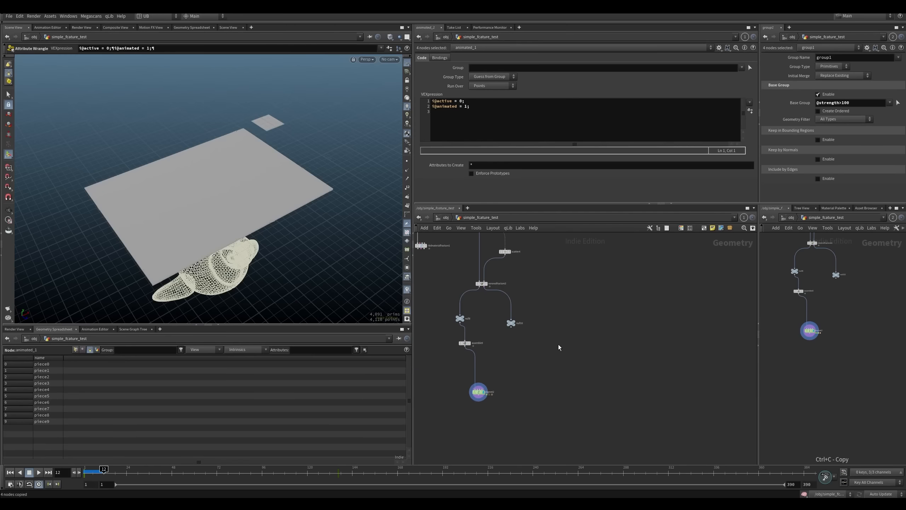
{"action": "key", "text": "ctrl+v"}
Step: Display the pasted Assemble and Transform nodes in turn, comparing the rubber toy with and without its transform
{"action": "scroll", "coordinate": [532, 359], "scroll_direction": "up", "scroll_amount": 3}
{"action": "left_click", "coordinate": [575, 329]}
{"action": "left_click", "coordinate": [597, 300]}
{"action": "left_click_drag", "start_coordinate": [566, 288], "coordinate": [587, 319]}
{"action": "left_click", "coordinate": [597, 321]}
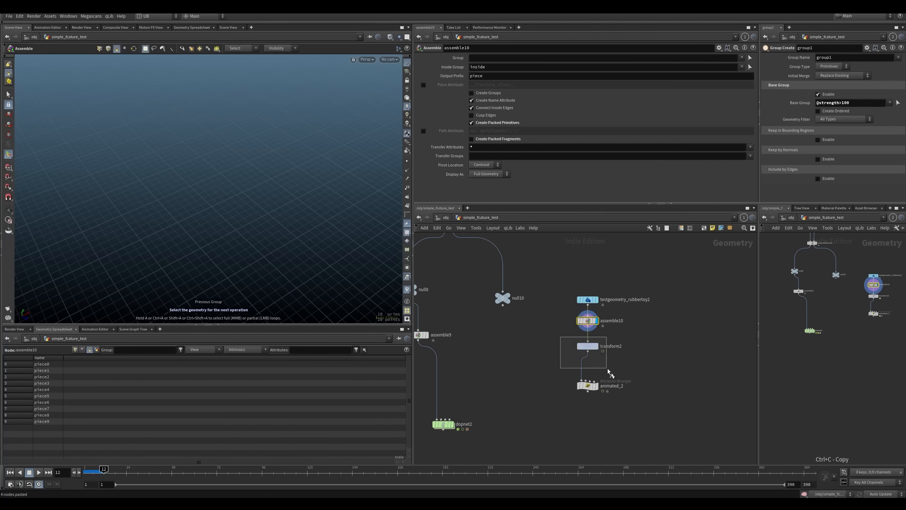
{"action": "left_click_drag", "start_coordinate": [608, 368], "coordinate": [582, 369]}
{"action": "scroll", "coordinate": [274, 300], "scroll_direction": "down", "scroll_amount": 10}
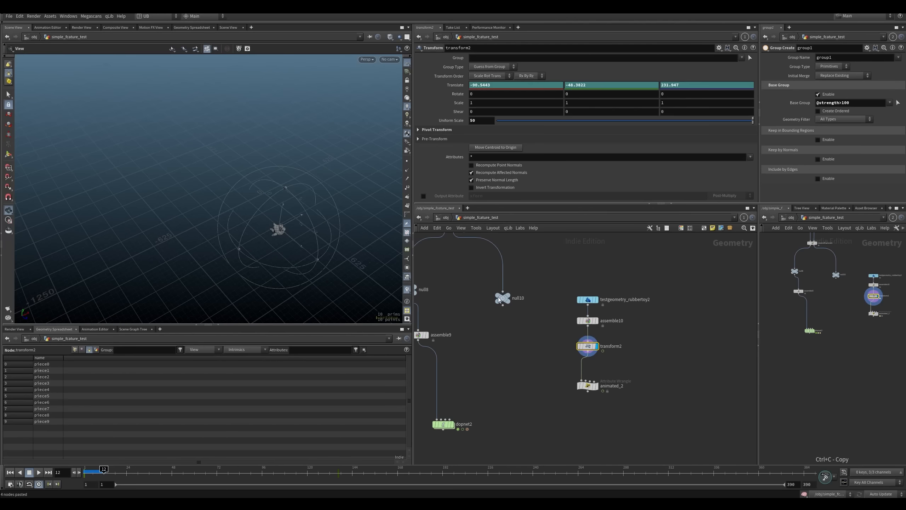
{"action": "right_click_drag", "start_coordinate": [307, 198], "coordinate": [262, 239], "text": "alt"}
{"action": "key", "text": "b"}
{"action": "left_click", "coordinate": [588, 320]}
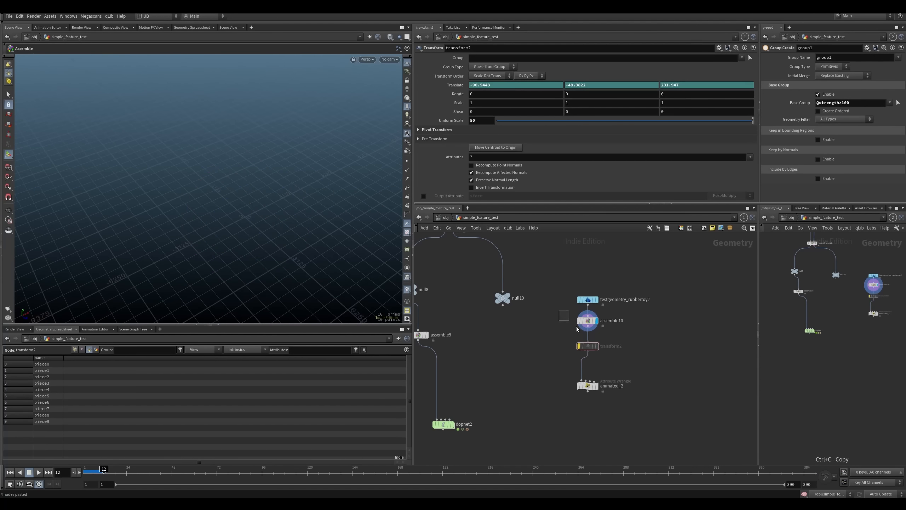
{"action": "scroll", "coordinate": [275, 247], "scroll_direction": "up", "scroll_amount": 10}
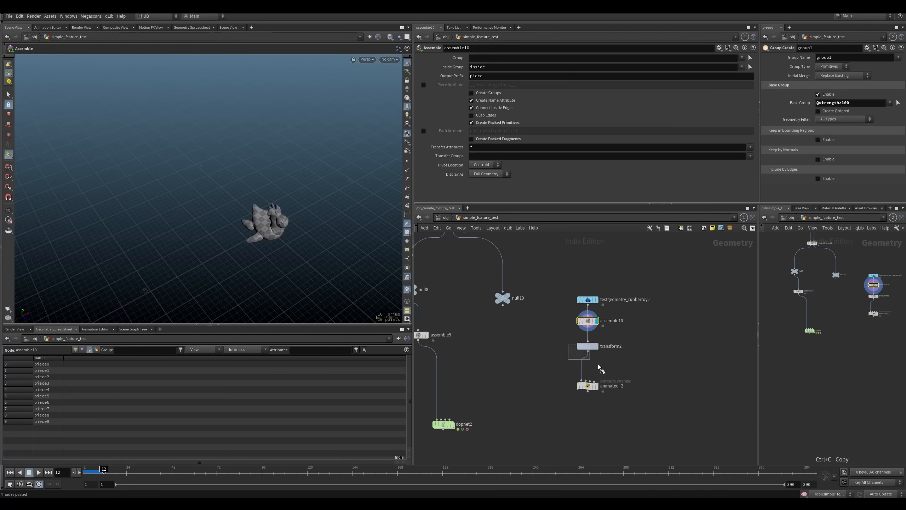
Step: Display transform2 and template assemble9 to view the rubber toy together with the fractured sheet
{"action": "left_click_drag", "start_coordinate": [597, 365], "coordinate": [603, 369]}
{"action": "key", "text": "r"}
{"action": "key", "text": "space+f"}
{"action": "key", "text": "e"}
{"action": "left_click_drag", "start_coordinate": [463, 318], "coordinate": [419, 347]}
{"action": "scroll", "coordinate": [228, 204], "scroll_direction": "down", "scroll_amount": 5}
{"action": "mouse_move", "coordinate": [223, 206]}
{"action": "left_mouse_down", "text": "alt"}
{"action": "mouse_move", "coordinate": [239, 168]}
{"action": "mouse_move", "coordinate": [219, 206]}
{"action": "mouse_move", "coordinate": [234, 218]}
{"action": "mouse_move", "coordinate": [234, 207]}
{"action": "left_mouse_up", "text": "alt"}
{"action": "scroll", "coordinate": [220, 206], "scroll_direction": "up", "scroll_amount": 5}
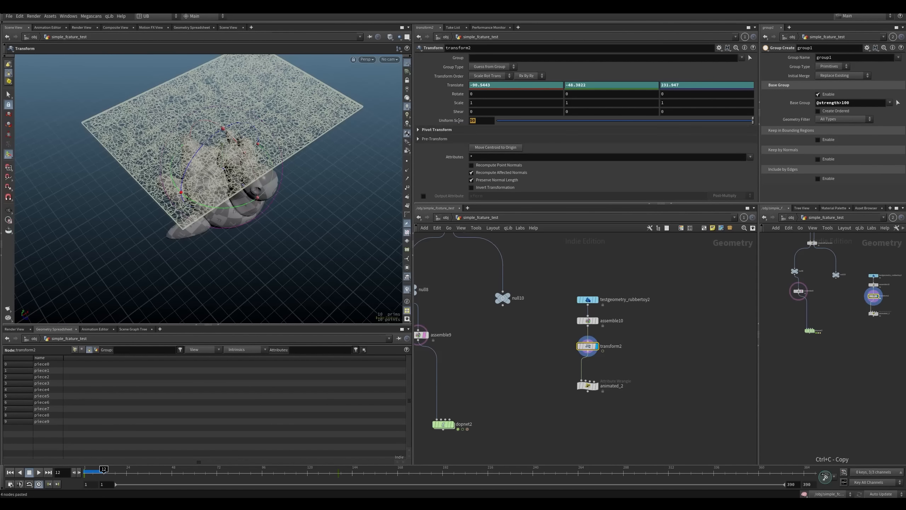
Step: Try uniform scales of 10 and 20 on transform2 and settle on 30 for the rubber toy
{"action": "left_click_drag", "start_coordinate": [481, 123], "coordinate": [428, 130]}
{"action": "type", "text": "10"}
{"action": "key", "text": "Return"}
{"action": "left_click_drag", "start_coordinate": [480, 121], "coordinate": [429, 142]}
{"action": "type", "text": "20"}
{"action": "key", "text": "Return"}
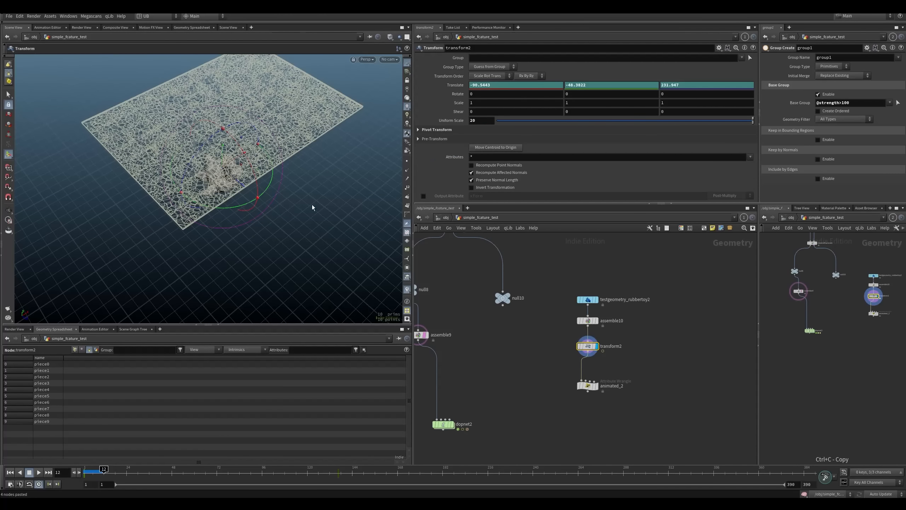
{"action": "left_click_drag", "start_coordinate": [474, 121], "coordinate": [499, 125]}
{"action": "type", "text": "30"}
{"action": "key", "text": "Return"}
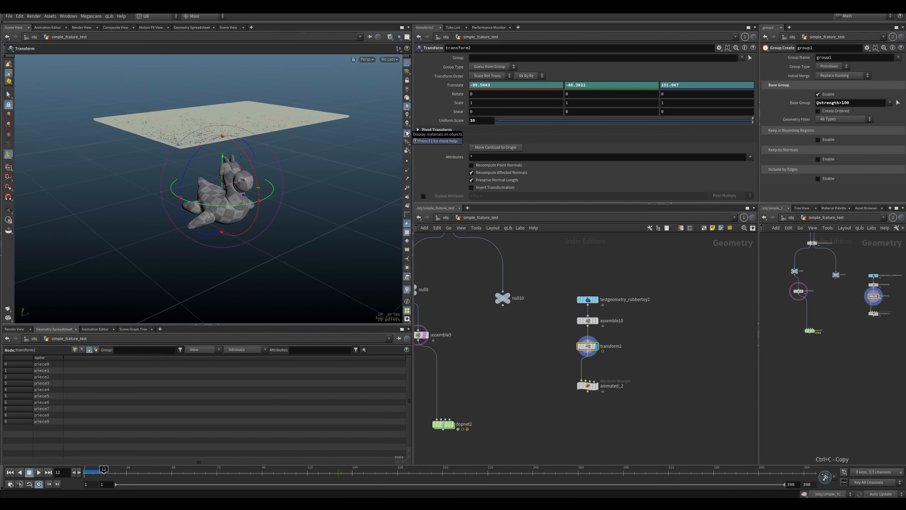
Step: Move to frame 30, display animated_2 and review its wrangle code for the active and animated attributes
{"action": "key", "text": "Escape"}
{"action": "left_click_drag", "start_coordinate": [322, 220], "coordinate": [302, 201]}
{"action": "left_click_drag", "start_coordinate": [97, 472], "coordinate": [138, 470]}
{"action": "left_click", "coordinate": [588, 385]}
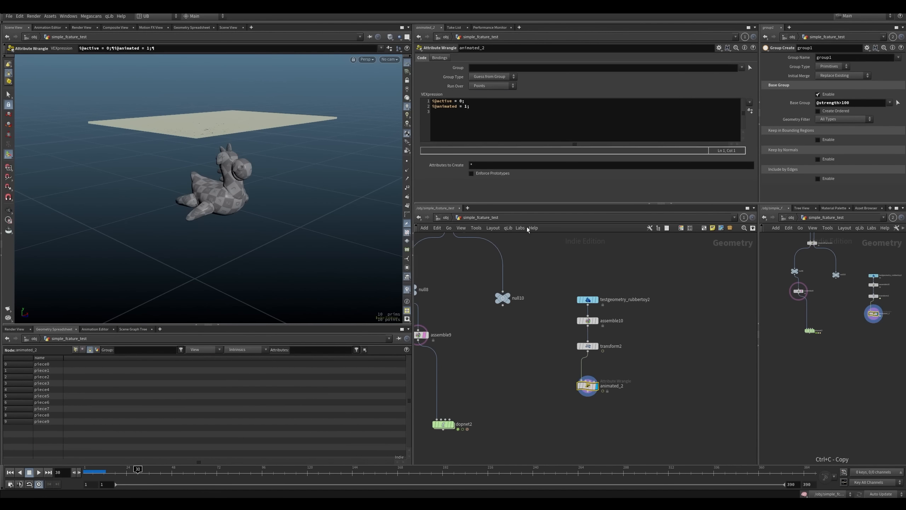
{"action": "left_click_drag", "start_coordinate": [468, 110], "coordinate": [424, 100]}
{"action": "left_click", "coordinate": [536, 377]}
{"action": "middle_click_drag", "start_coordinate": [536, 376], "coordinate": [576, 334]}
{"action": "right_click_drag", "start_coordinate": [577, 333], "coordinate": [564, 348]}
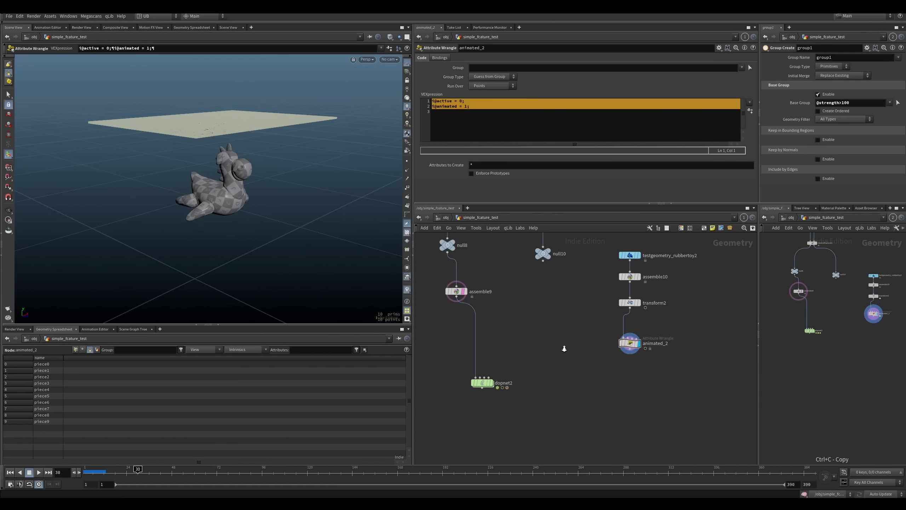
Step: Connect animated_2 to dopnet2's second input and display dopnet2
{"action": "mouse_move", "coordinate": [630, 353]}
{"action": "left_mouse_down"}
{"action": "mouse_move", "coordinate": [486, 362]}
{"action": "mouse_move", "coordinate": [477, 379]}
{"action": "left_mouse_up"}
{"action": "key", "text": "r"}
{"action": "left_click_drag", "start_coordinate": [532, 372], "coordinate": [439, 402]}
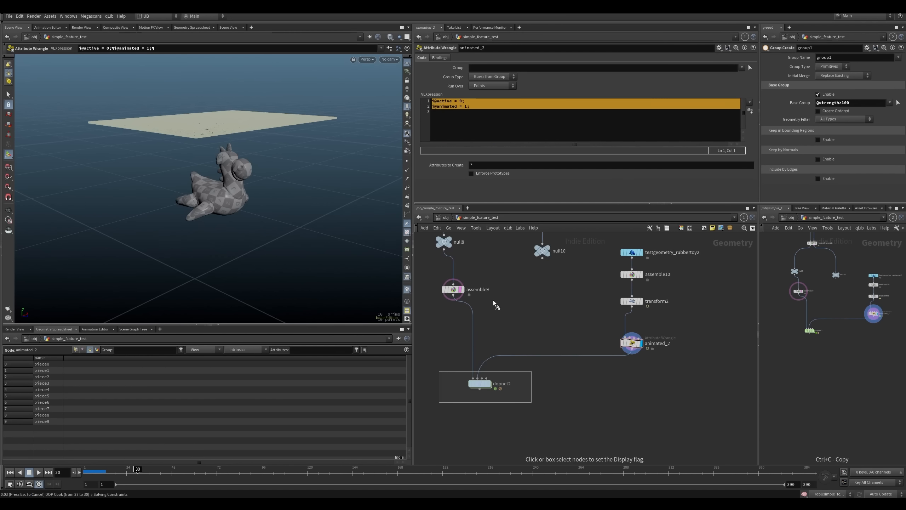
{"action": "left_click_drag", "start_coordinate": [445, 402], "coordinate": [495, 362]}
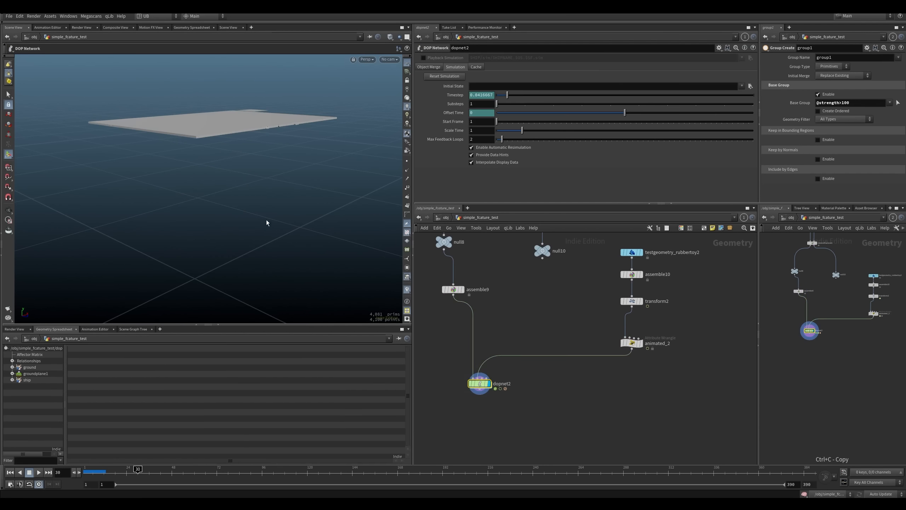
Step: Play the dopnet2 simulation, return to the first frame and display the toy at animated_2
{"action": "left_click_drag", "start_coordinate": [244, 189], "coordinate": [243, 206], "text": "alt"}
{"action": "key", "text": "Up"}
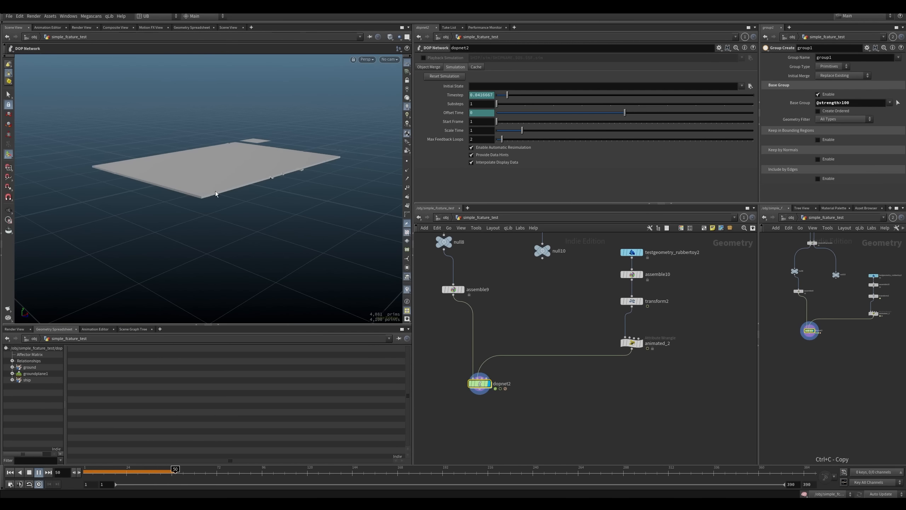
{"action": "key", "text": "Up"}
{"action": "key", "text": "ctrl+Up"}
{"action": "left_click", "coordinate": [641, 344]}
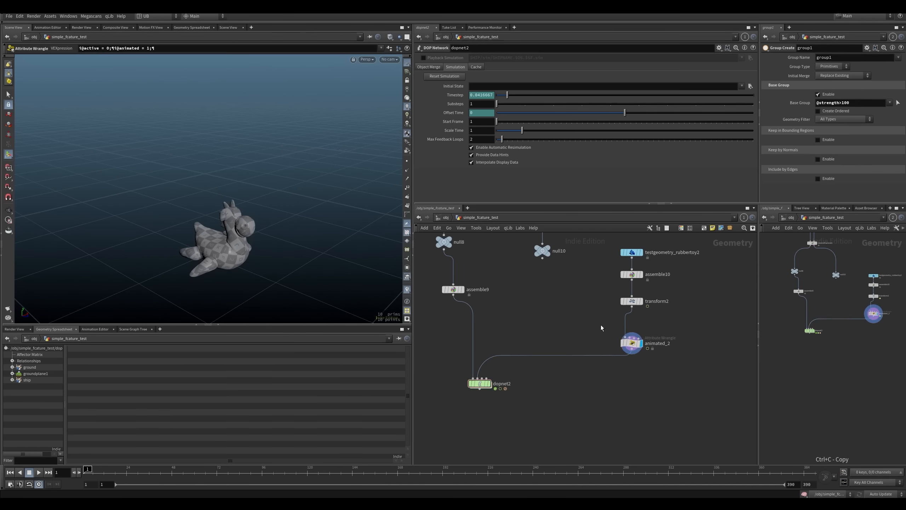
Step: Open dopnet2's contents, play the start of the simulation and return to the first frame
{"action": "left_click", "coordinate": [489, 385]}
{"action": "key", "text": "i"}
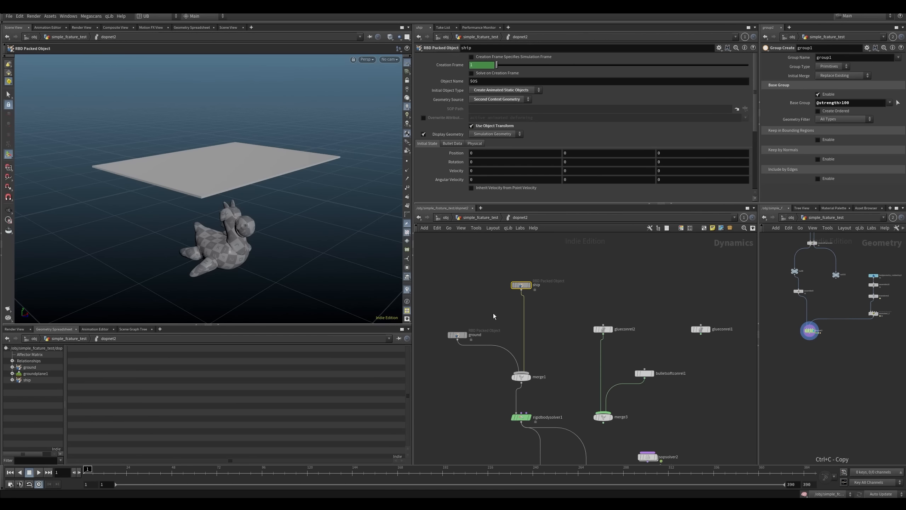
{"action": "middle_click_drag", "start_coordinate": [493, 313], "coordinate": [482, 282]}
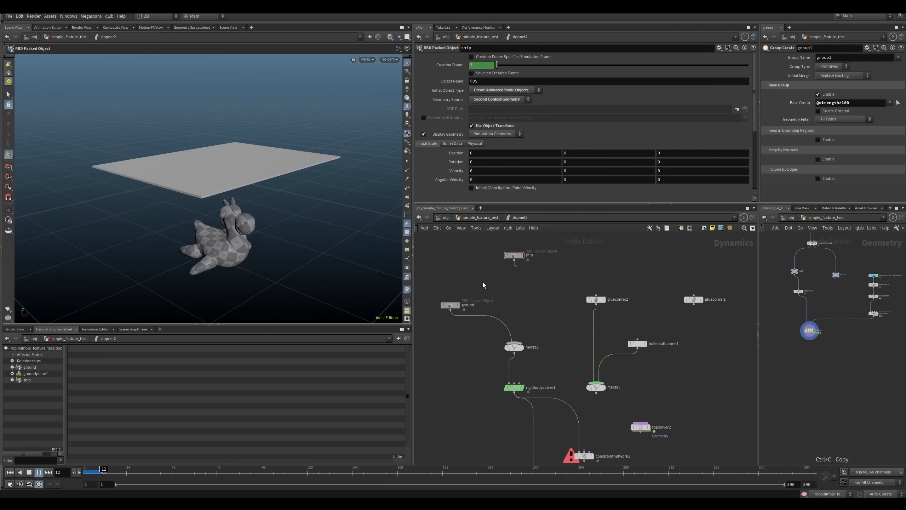
{"action": "key", "text": "Up"}
{"action": "key", "text": "ctrl+Up"}
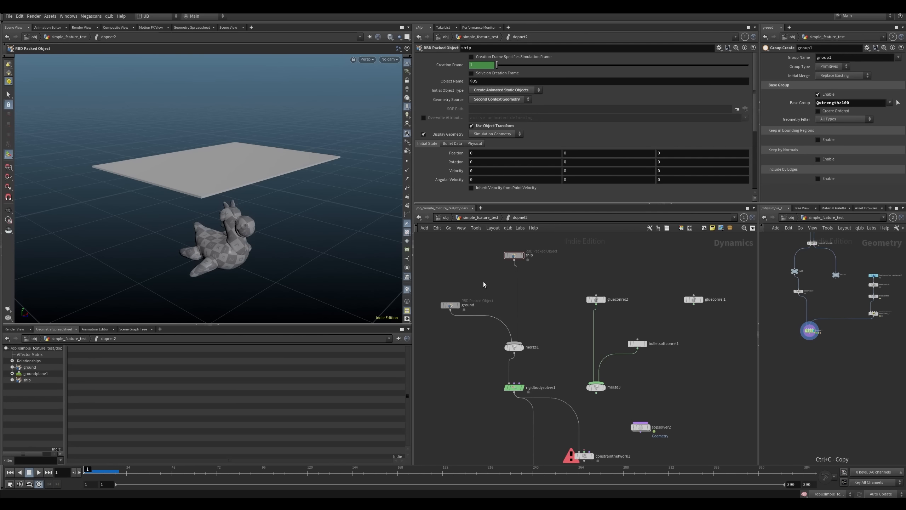
Step: Back at geometry level, raise the rubber toy slightly along Y on transform2 so it starts closer beneath the sheet
{"action": "key", "text": "u"}
{"action": "left_click", "coordinate": [609, 309]}
{"action": "left_click_drag", "start_coordinate": [261, 228], "coordinate": [274, 241]}
{"action": "key", "text": "t"}
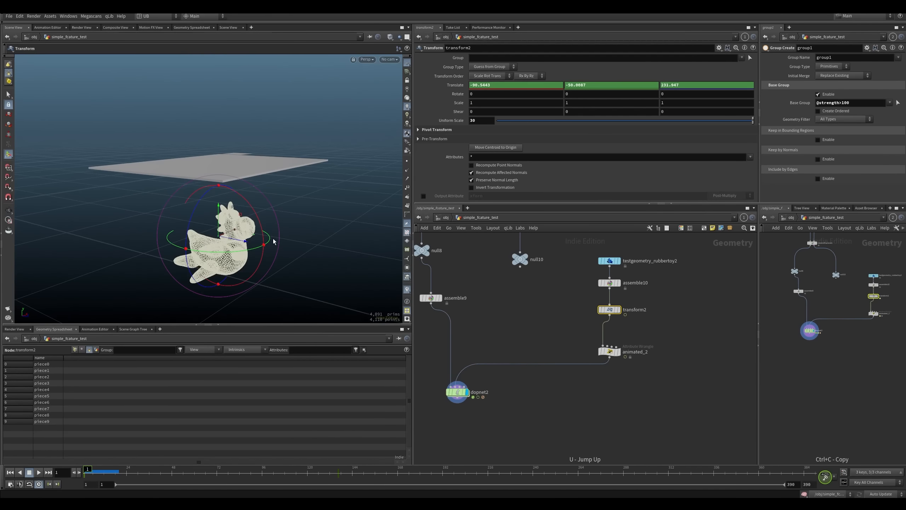
{"action": "left_click_drag", "start_coordinate": [218, 208], "coordinate": [218, 183]}
{"action": "left_click_drag", "start_coordinate": [294, 246], "coordinate": [311, 237], "text": "alt"}
Step: Play the simulation inside dopnet2, scrub back to frame 63 and examine the toy breaking through the sheet
{"action": "double_click", "coordinate": [458, 392]}
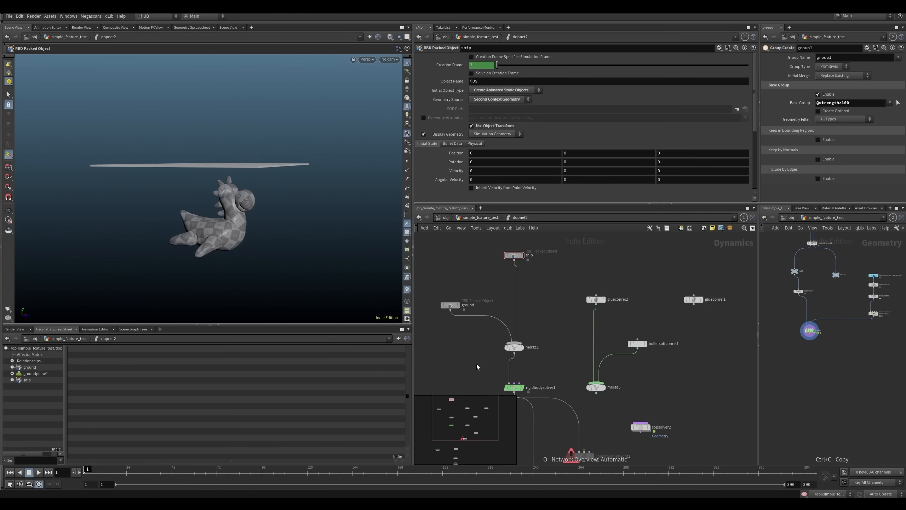
{"action": "key", "text": "o"}
{"action": "middle_click_drag", "start_coordinate": [468, 375], "coordinate": [456, 331]}
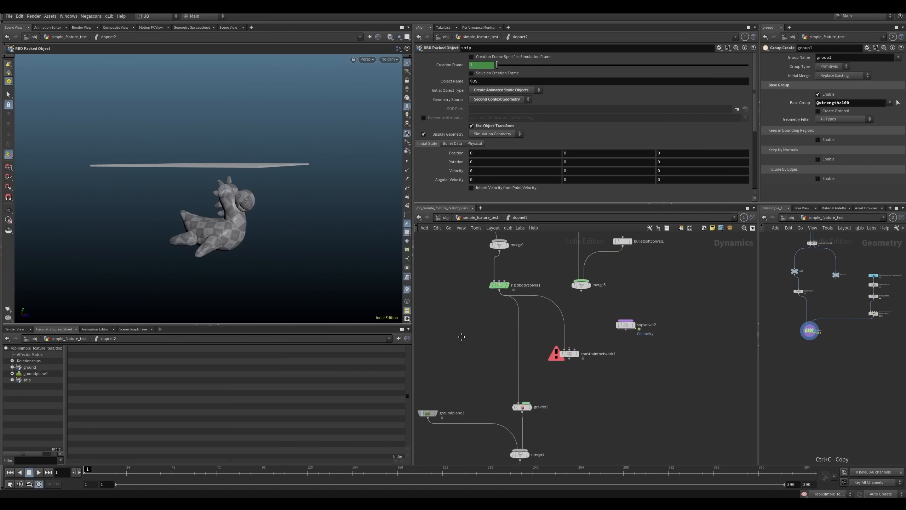
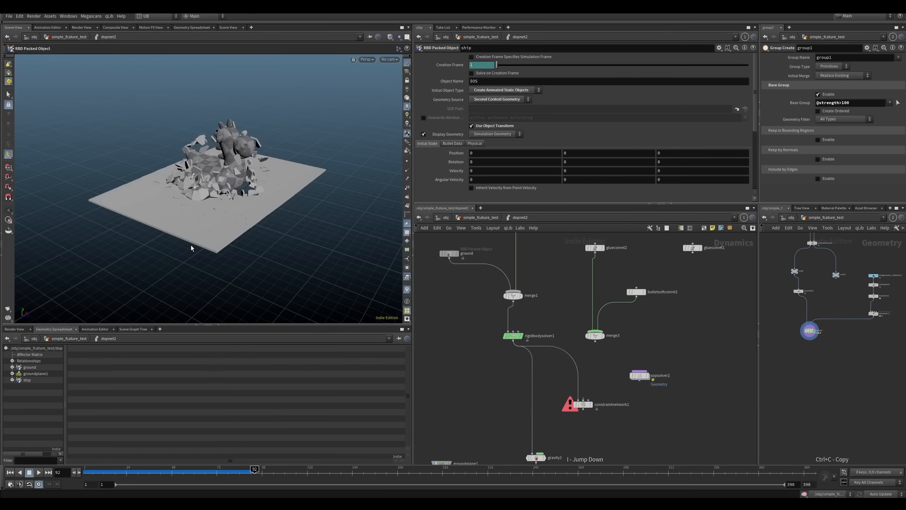
{"action": "mouse_move", "coordinate": [197, 473]}
{"action": "left_mouse_down"}
{"action": "mouse_move", "coordinate": [156, 478]}
{"action": "mouse_move", "coordinate": [222, 480]}
{"action": "mouse_move", "coordinate": [152, 482]}
{"action": "mouse_move", "coordinate": [201, 481]}
{"action": "left_mouse_up"}
{"action": "middle_click_drag", "start_coordinate": [556, 397], "coordinate": [536, 375]}
{"action": "scroll", "coordinate": [530, 380], "scroll_direction": "down", "scroll_amount": 4}
{"action": "scroll", "coordinate": [526, 376], "scroll_direction": "up", "scroll_amount": 3}
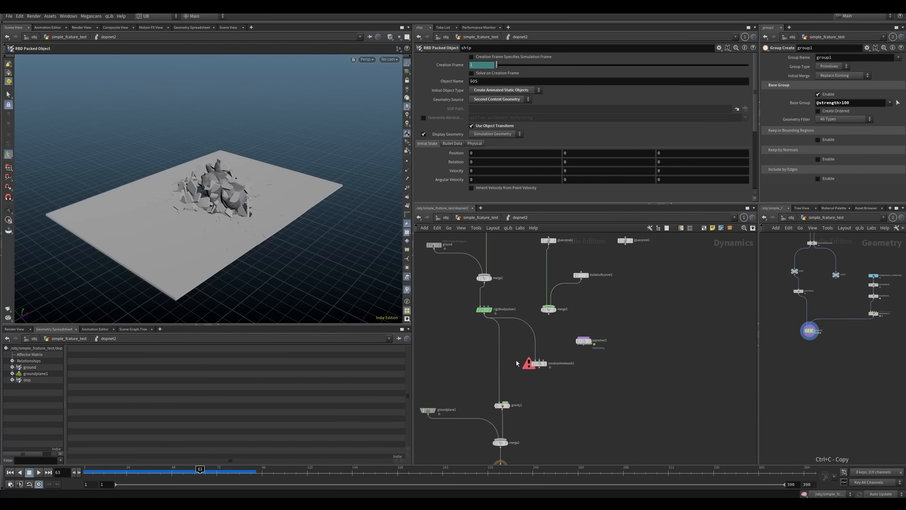
Step: Display the Voronoi fracture's constraint lines at null10 and rearrange null10 and assemble9 to make room below
{"action": "key", "text": "u"}
{"action": "scroll", "coordinate": [528, 329], "scroll_direction": "up", "scroll_amount": 2}
{"action": "left_click", "coordinate": [568, 319]}
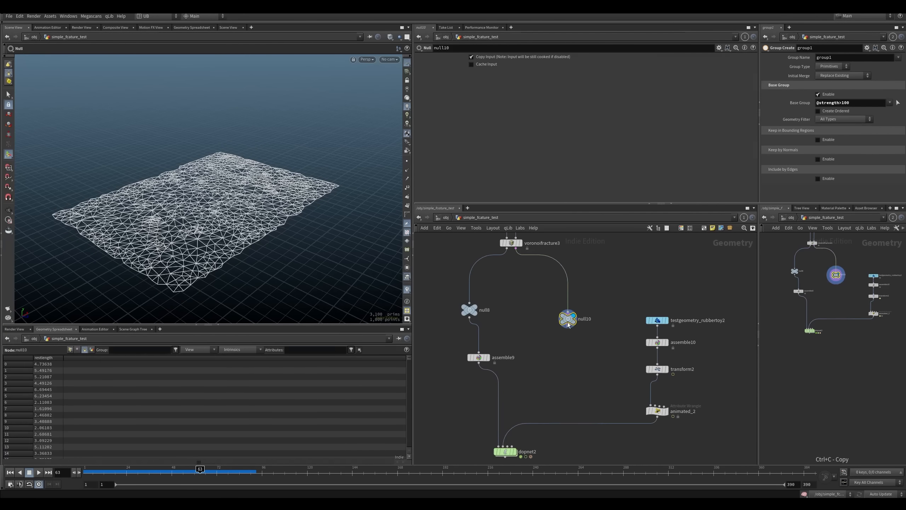
{"action": "left_click_drag", "start_coordinate": [569, 324], "coordinate": [560, 311]}
{"action": "mouse_move", "coordinate": [292, 236]}
{"action": "left_mouse_down", "text": "alt"}
{"action": "mouse_move", "coordinate": [287, 253]}
{"action": "mouse_move", "coordinate": [303, 251]}
{"action": "left_mouse_up", "text": "alt"}
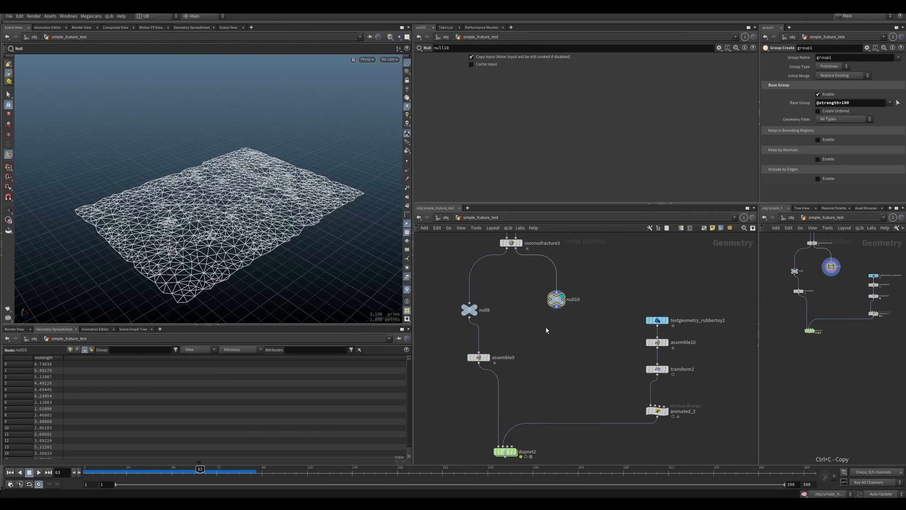
{"action": "left_click_drag", "start_coordinate": [477, 358], "coordinate": [470, 360]}
{"action": "middle_click_drag", "start_coordinate": [569, 329], "coordinate": [558, 337]}
{"action": "left_click_drag", "start_coordinate": [547, 312], "coordinate": [545, 321]}
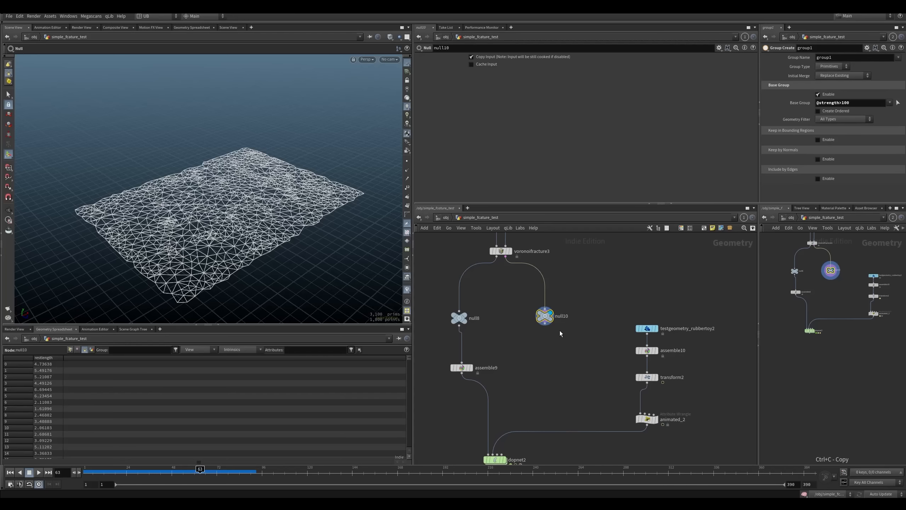
Step: Add an RBD Constraint Properties node below null10 and feed null10 into its constraint geometry input
{"action": "key", "text": "Tab"}
{"action": "type", "text": "constra"}
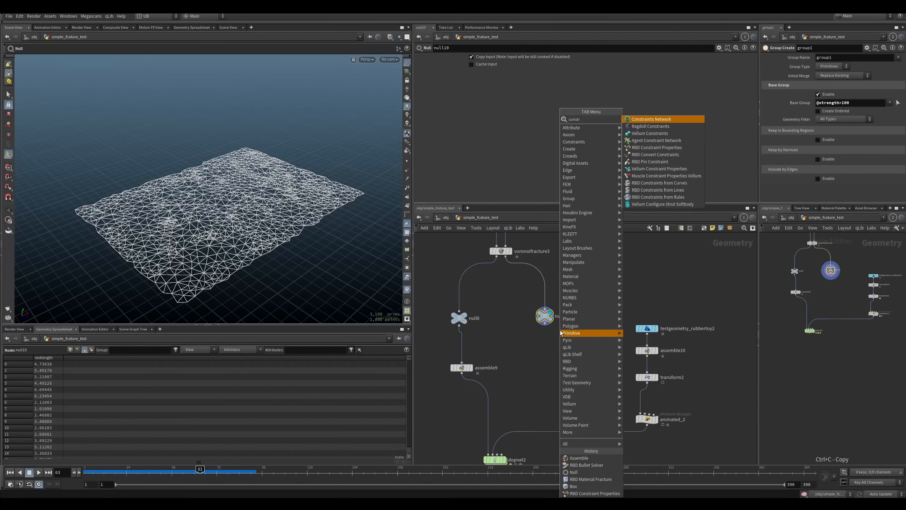
{"action": "key", "text": "Down"}
{"action": "key", "text": "Down"}
{"action": "key", "text": "Down"}
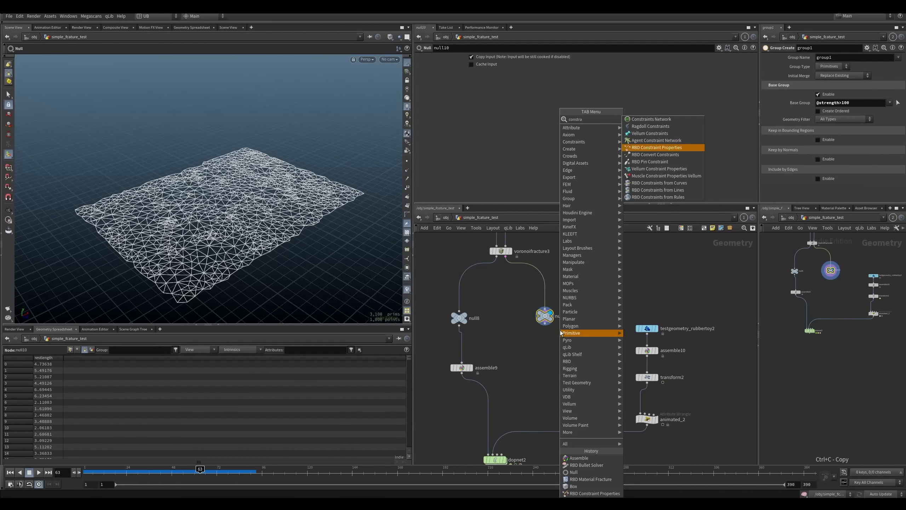
{"action": "key", "text": "Return"}
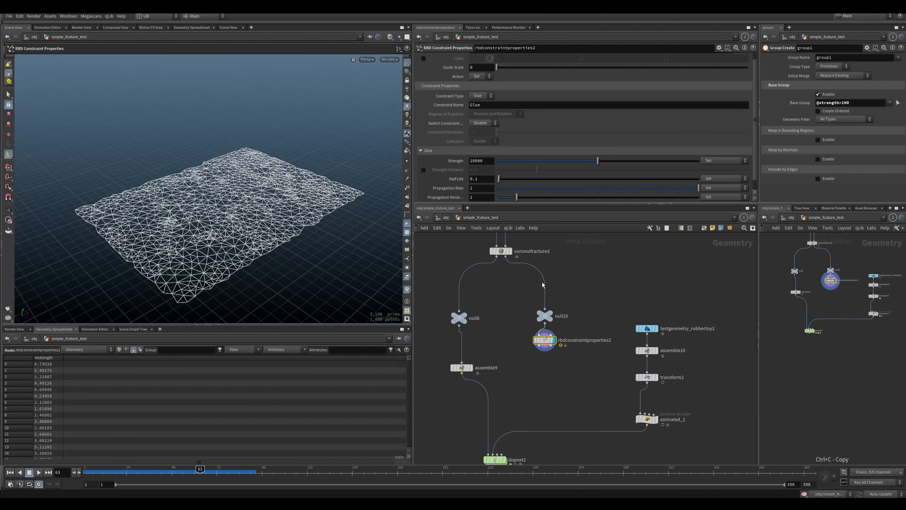
{"action": "left_click_drag", "start_coordinate": [545, 317], "coordinate": [546, 336]}
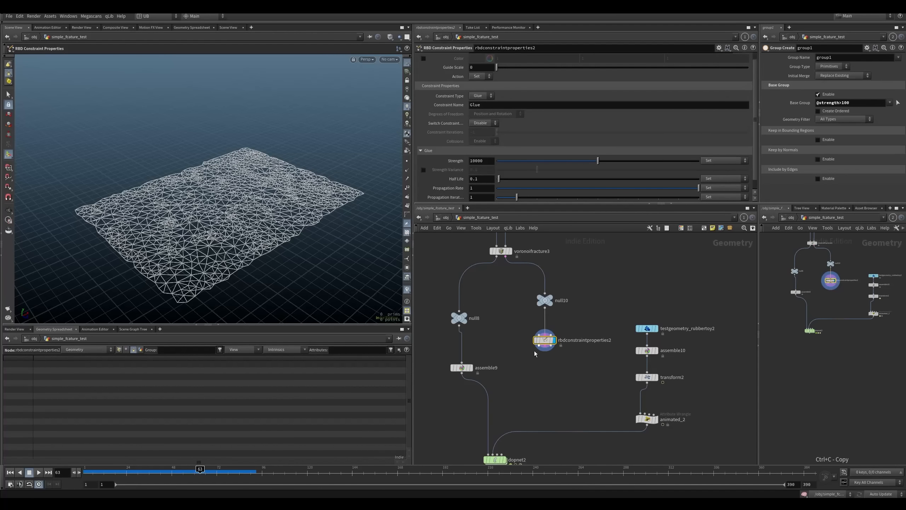
{"action": "scroll", "coordinate": [549, 339], "scroll_direction": "up", "scroll_amount": 3}
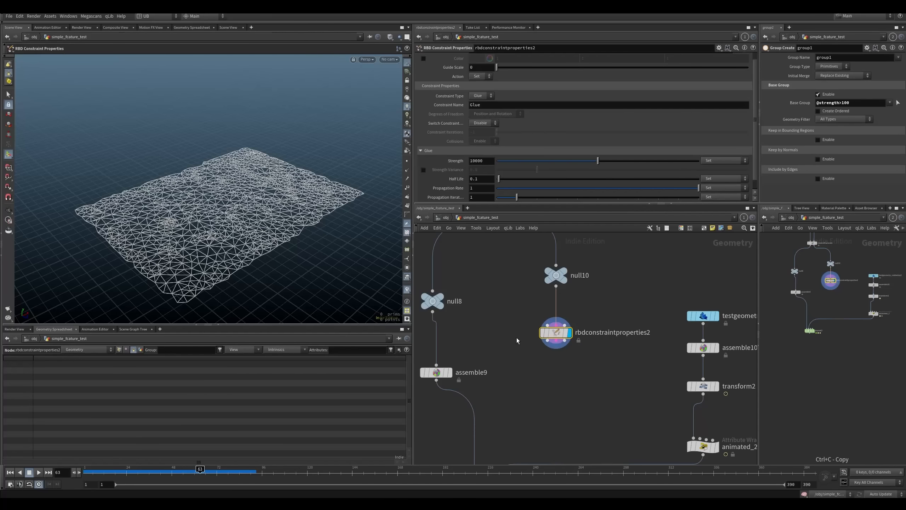
{"action": "scroll", "coordinate": [515, 337], "scroll_direction": "down", "scroll_amount": 1}
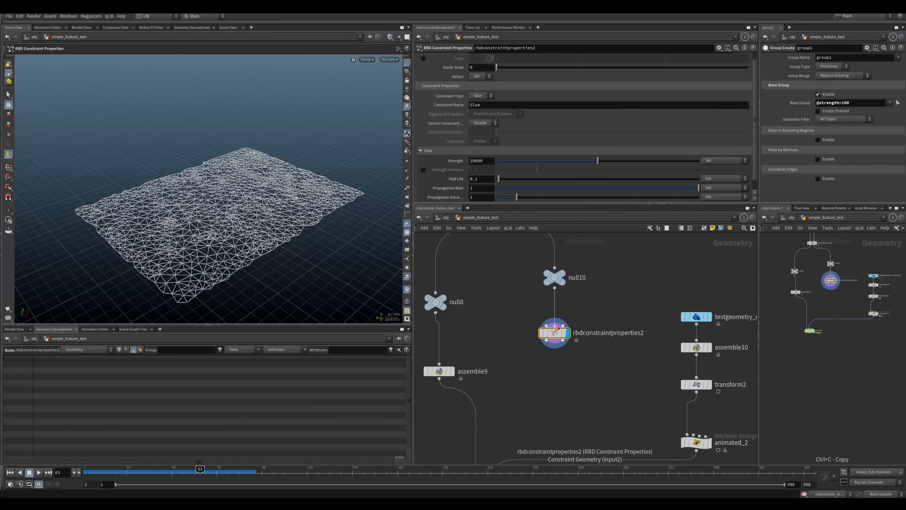
Step: Add a null on rbdconstraintproperties2's constraint output, display it and inspect its attribute info
{"action": "key", "text": "Tab"}
{"action": "type", "text": "null"}
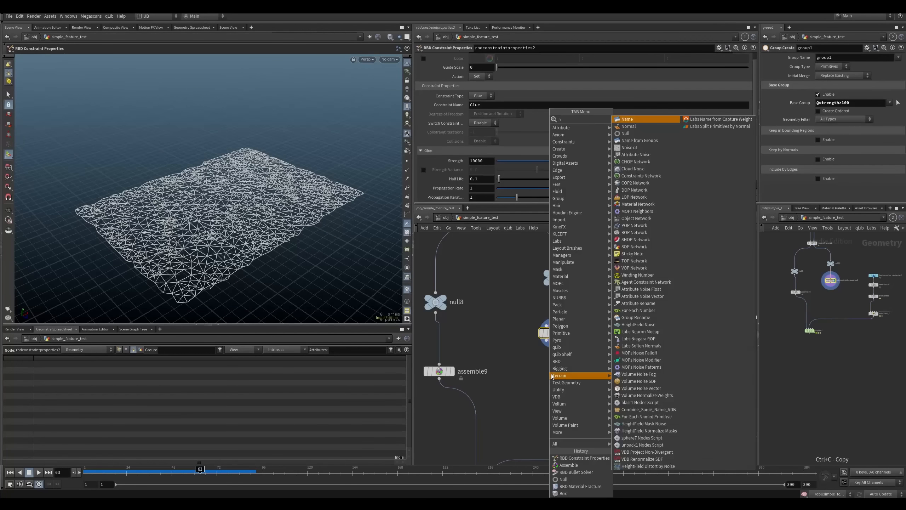
{"action": "key", "text": "Return"}
{"action": "key", "text": "Return"}
{"action": "left_click", "coordinate": [568, 386]}
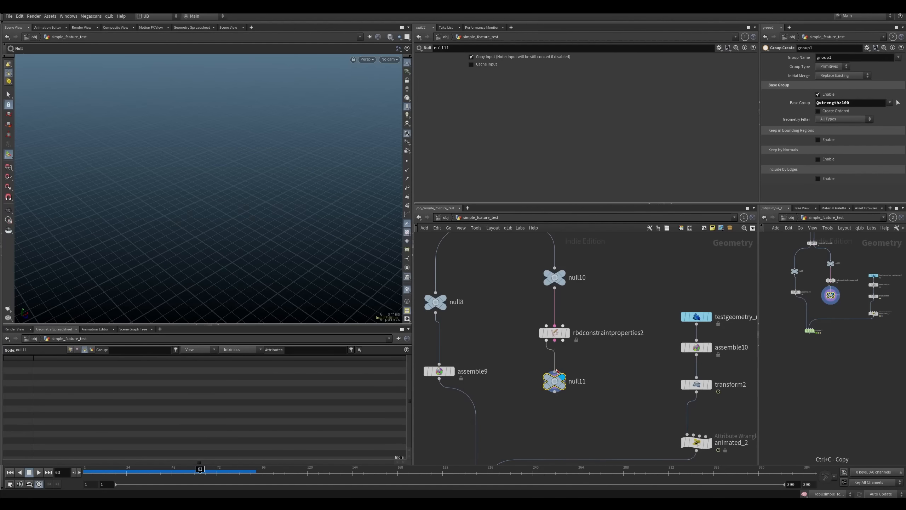
{"action": "middle_click", "coordinate": [571, 387]}
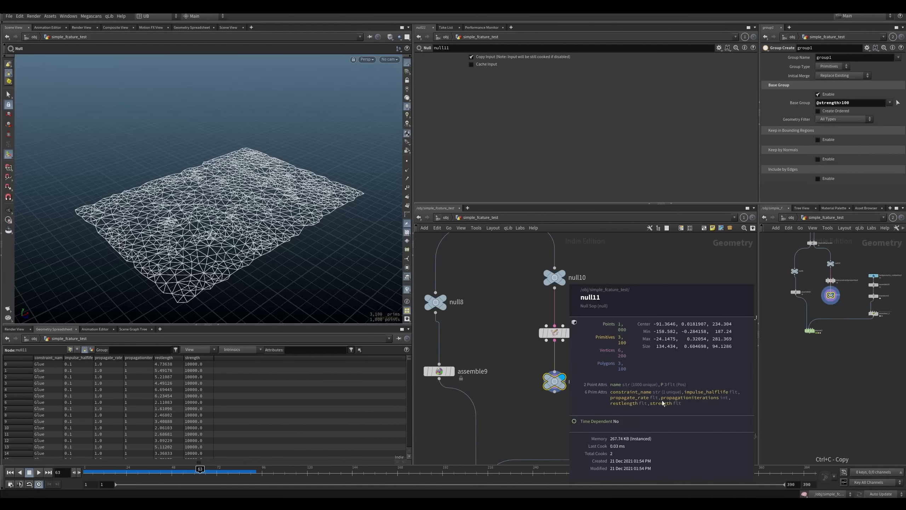
{"action": "left_click", "coordinate": [481, 374]}
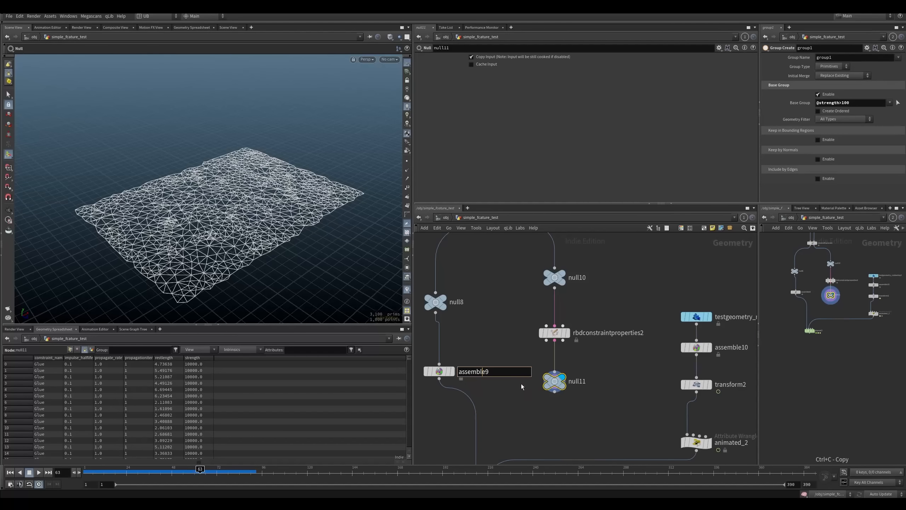
{"action": "left_click", "coordinate": [520, 384]}
{"action": "middle_click_drag", "start_coordinate": [522, 460], "coordinate": [524, 378]}
{"action": "left_click", "coordinate": [490, 418]}
{"action": "middle_click_drag", "start_coordinate": [523, 331], "coordinate": [518, 391]}
{"action": "left_click", "coordinate": [520, 384]}
{"action": "middle_click_drag", "start_coordinate": [528, 356], "coordinate": [528, 386]}
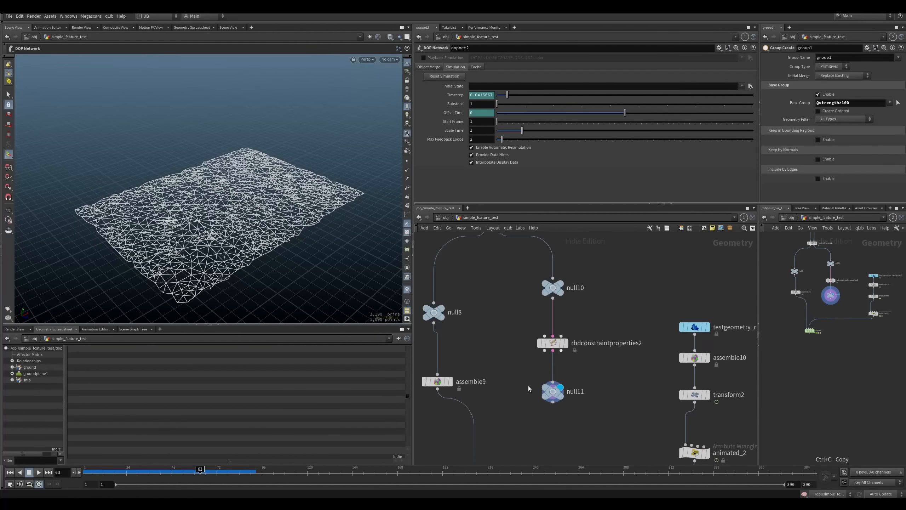
{"action": "middle_click_drag", "start_coordinate": [537, 420], "coordinate": [544, 354]}
Step: Review the Glue constraint name on rbdconstraintproperties2 and enable switching the constraint type when broken
{"action": "left_click", "coordinate": [555, 279]}
{"action": "middle_click_drag", "start_coordinate": [533, 295], "coordinate": [523, 354]}
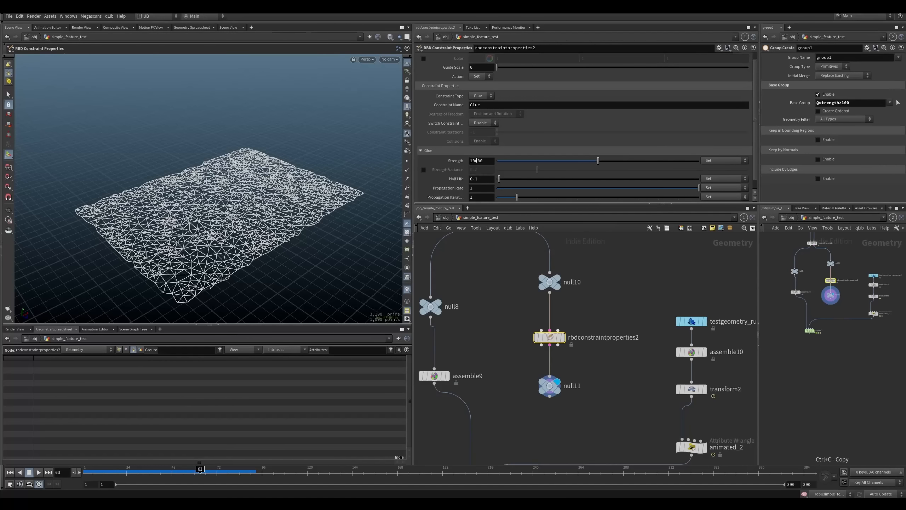
{"action": "double_click", "coordinate": [492, 105]}
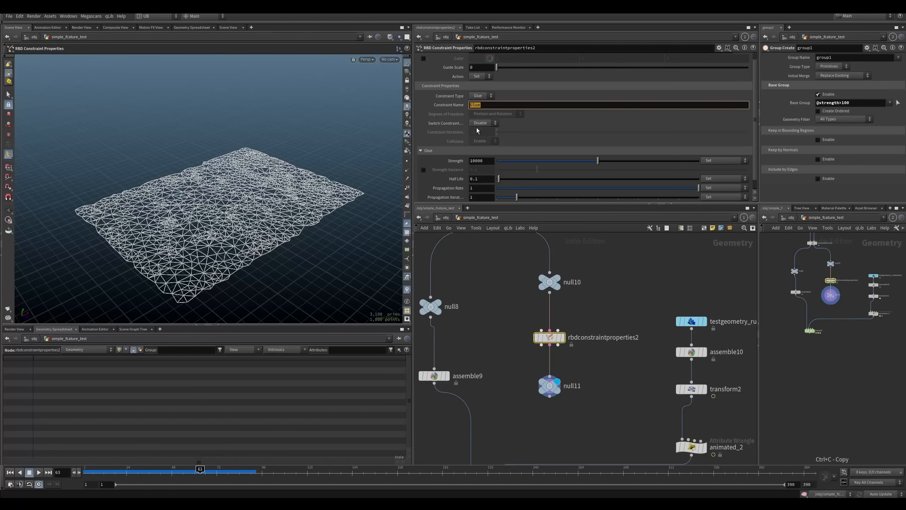
{"action": "left_click", "coordinate": [497, 102]}
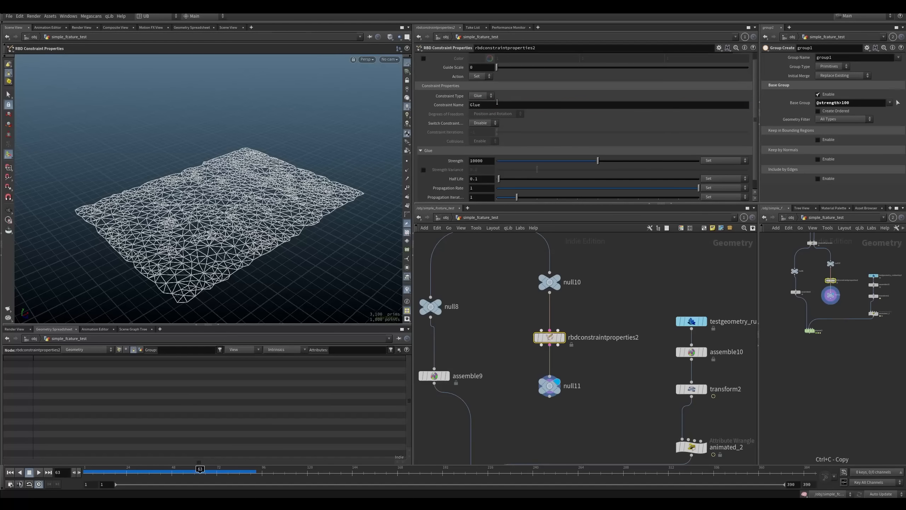
{"action": "left_click", "coordinate": [494, 124]}
{"action": "left_click", "coordinate": [444, 122]}
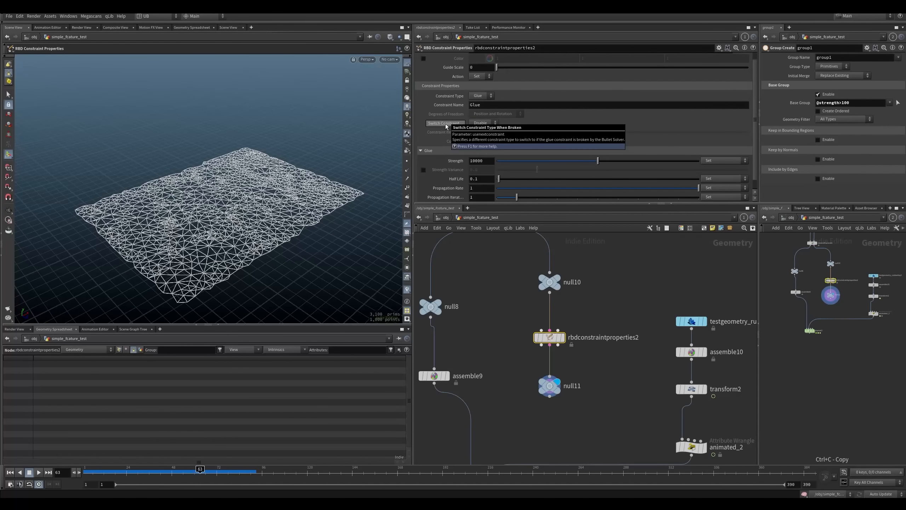
{"action": "left_click", "coordinate": [484, 123]}
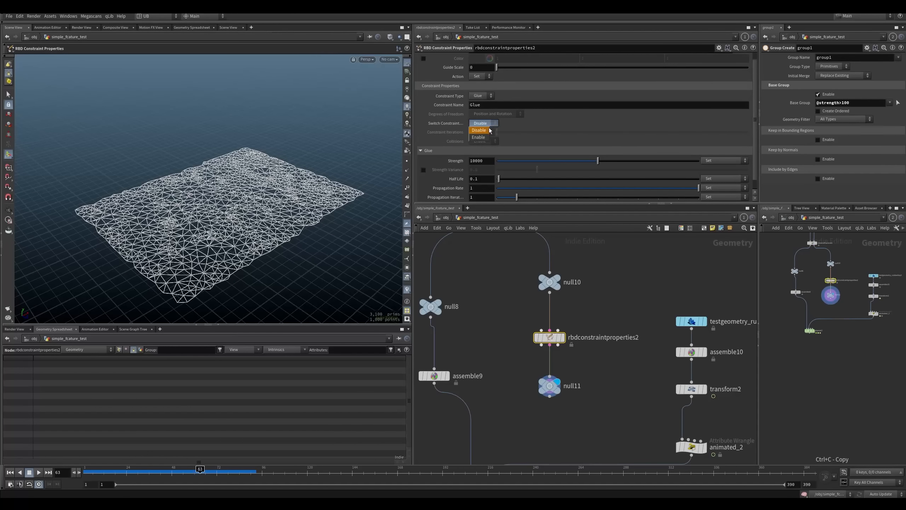
{"action": "left_click", "coordinate": [481, 136]}
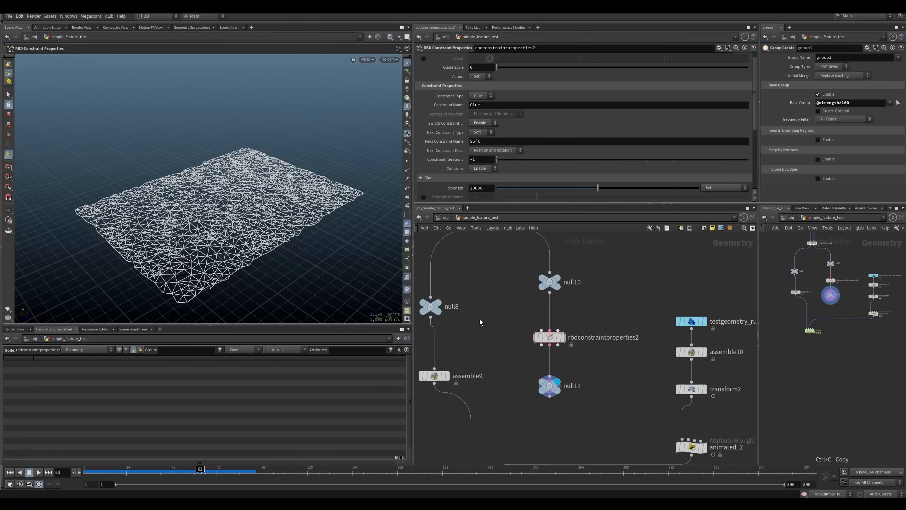
Step: Connect null11 to dopnet2's fourth input and select dopnet2
{"action": "middle_click_drag", "start_coordinate": [516, 422], "coordinate": [523, 341]}
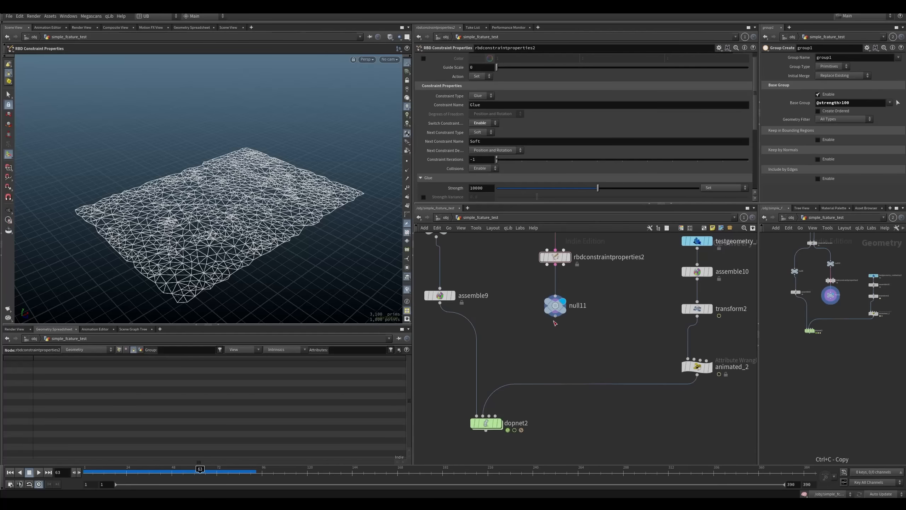
{"action": "left_click_drag", "start_coordinate": [555, 316], "coordinate": [502, 412]}
{"action": "left_click", "coordinate": [495, 416]}
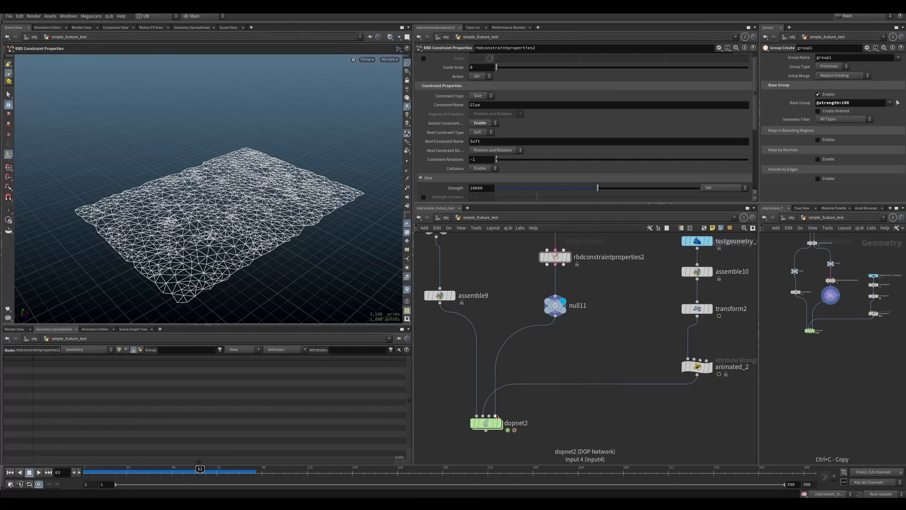
{"action": "left_click_drag", "start_coordinate": [558, 406], "coordinate": [464, 435]}
{"action": "mouse_move", "coordinate": [496, 419]}
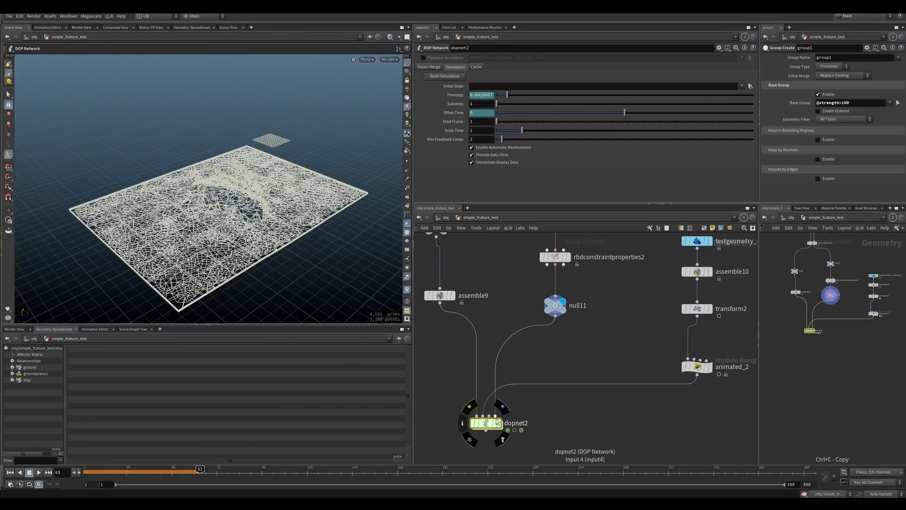
Step: Inside dopnet2, insert constraintnetwork1 between rigidbodysolver1 and gravity1 and wire merge3 into its second input
{"action": "key", "text": "i"}
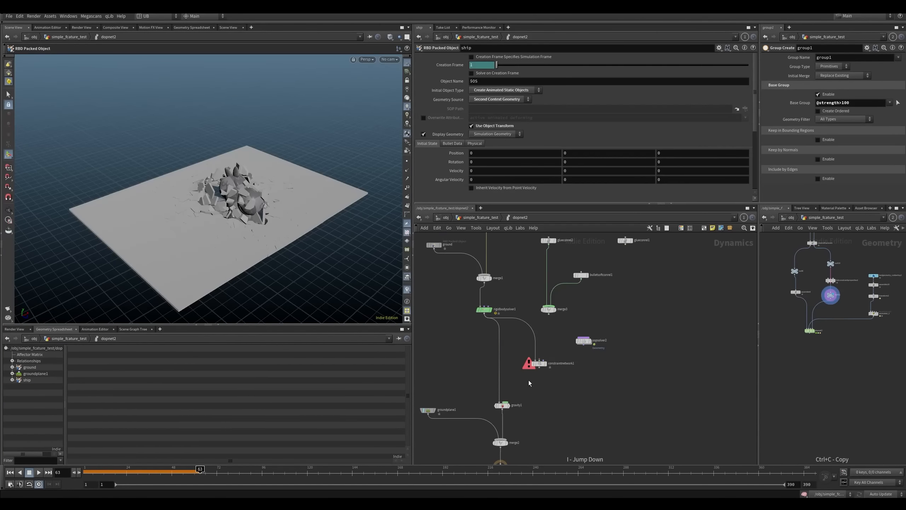
{"action": "scroll", "coordinate": [525, 368], "scroll_direction": "up", "scroll_amount": 3}
{"action": "left_click_drag", "start_coordinate": [551, 380], "coordinate": [498, 375]}
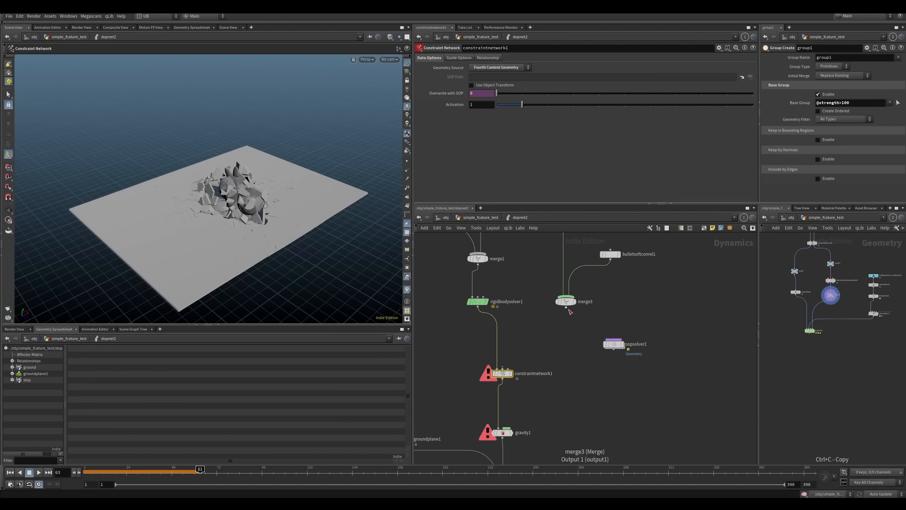
{"action": "left_click_drag", "start_coordinate": [566, 308], "coordinate": [502, 366]}
Step: Check the data names on the glueconrel2 and bulletsoftconrel1 nodes that feed merge3
{"action": "middle_click_drag", "start_coordinate": [541, 260], "coordinate": [525, 335]}
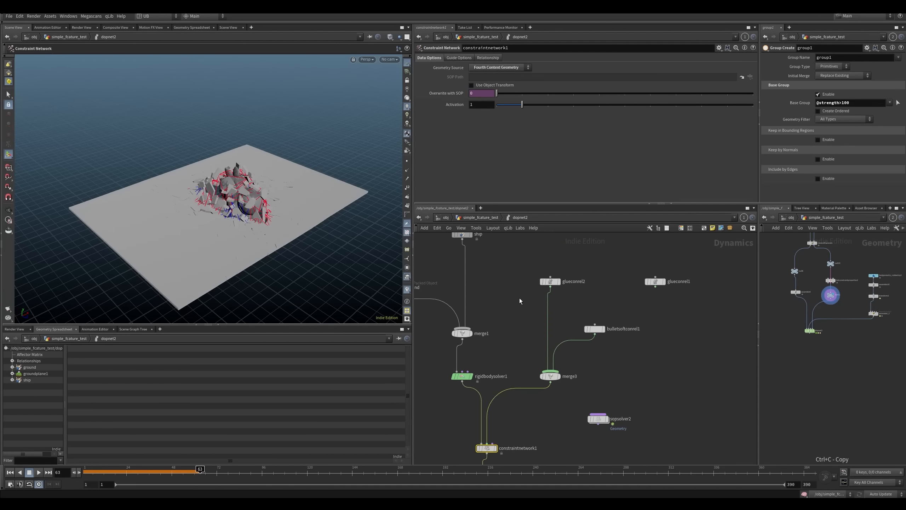
{"action": "left_click_drag", "start_coordinate": [569, 303], "coordinate": [584, 305]}
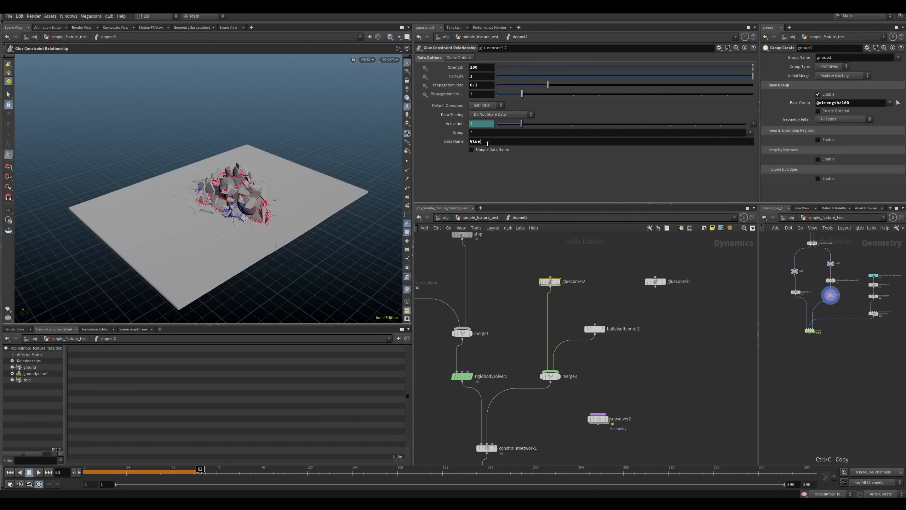
{"action": "double_click", "coordinate": [488, 142]}
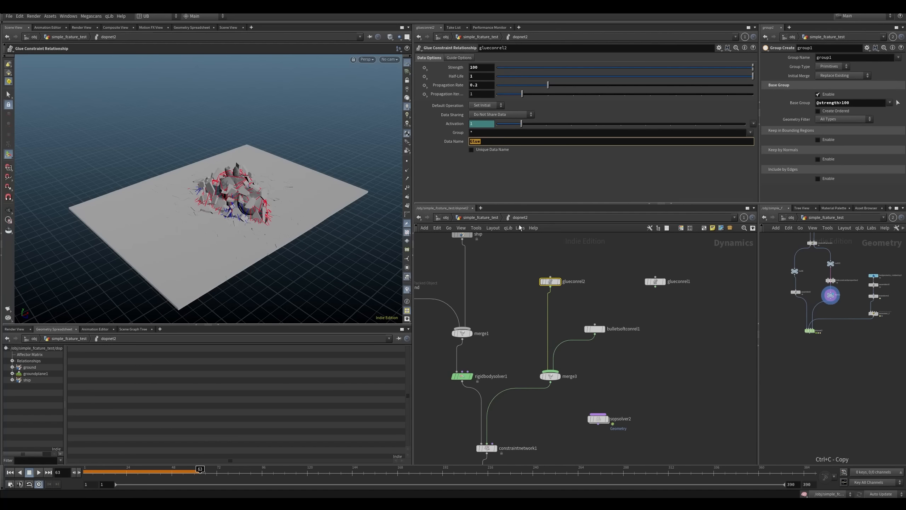
{"action": "left_click", "coordinate": [611, 327]}
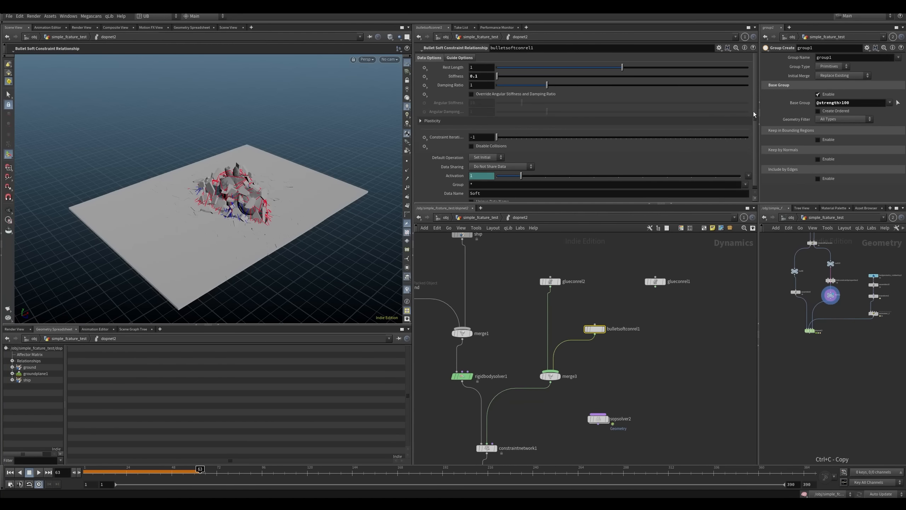
{"action": "scroll", "coordinate": [686, 169], "scroll_direction": "down", "scroll_amount": 1}
{"action": "double_click", "coordinate": [480, 192]}
{"action": "left_click", "coordinate": [490, 300]}
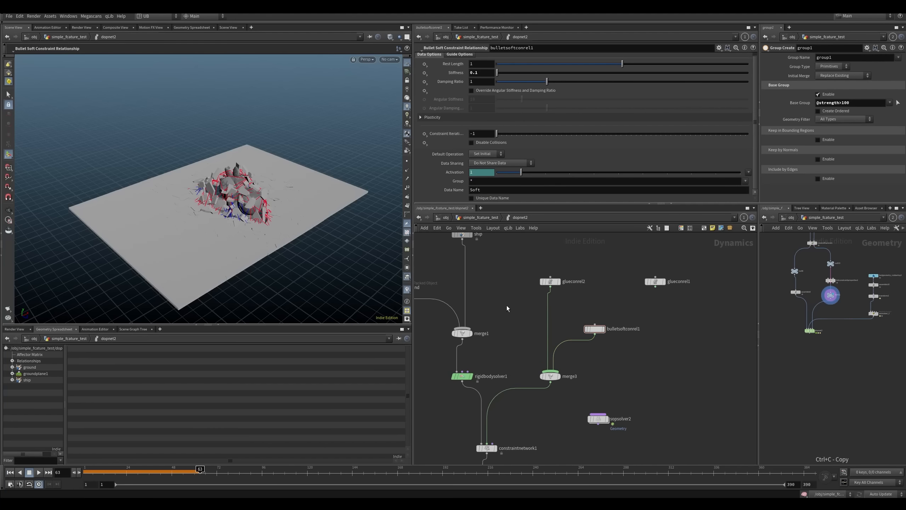
Step: Play the simulation from the first frame in wireframe to watch the constraints, and stop it
{"action": "middle_click_drag", "start_coordinate": [516, 324], "coordinate": [535, 306]}
{"action": "key", "text": "ctrl+Up"}
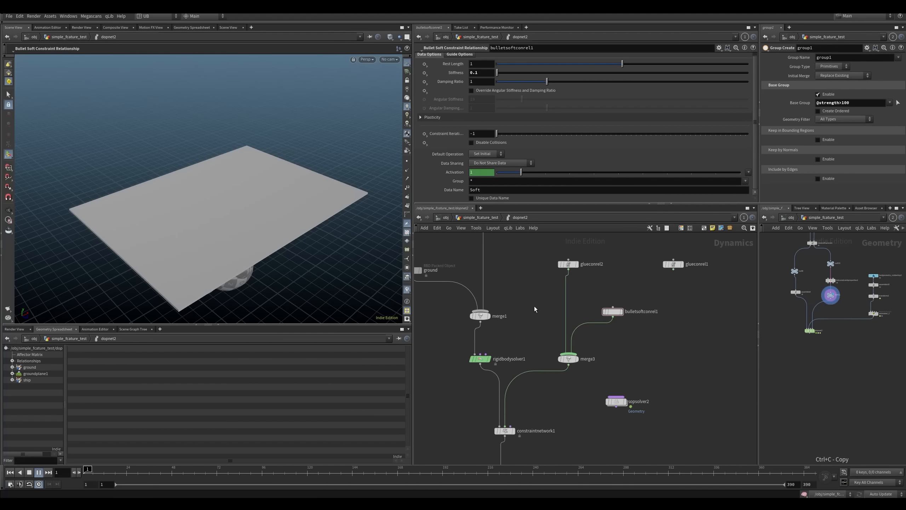
{"action": "key", "text": "w"}
{"action": "key", "text": "Up"}
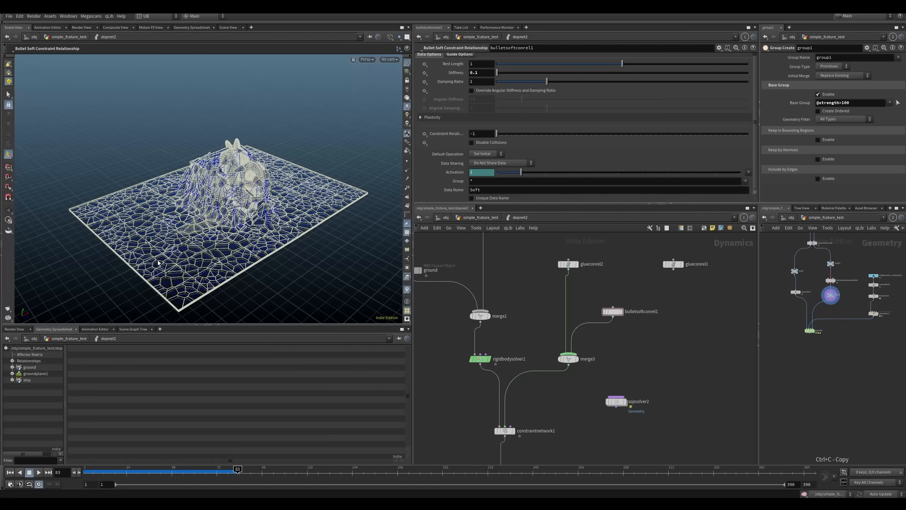
{"action": "key", "text": "Escape"}
Step: Continue the simulation in shaded view and examine the broken sheet and the rising object up close
{"action": "key", "text": "w"}
{"action": "scroll", "coordinate": [215, 229], "scroll_direction": "up", "scroll_amount": 2}
{"action": "left_click_drag", "start_coordinate": [216, 226], "coordinate": [241, 197], "text": "alt"}
{"action": "key", "text": "Up"}
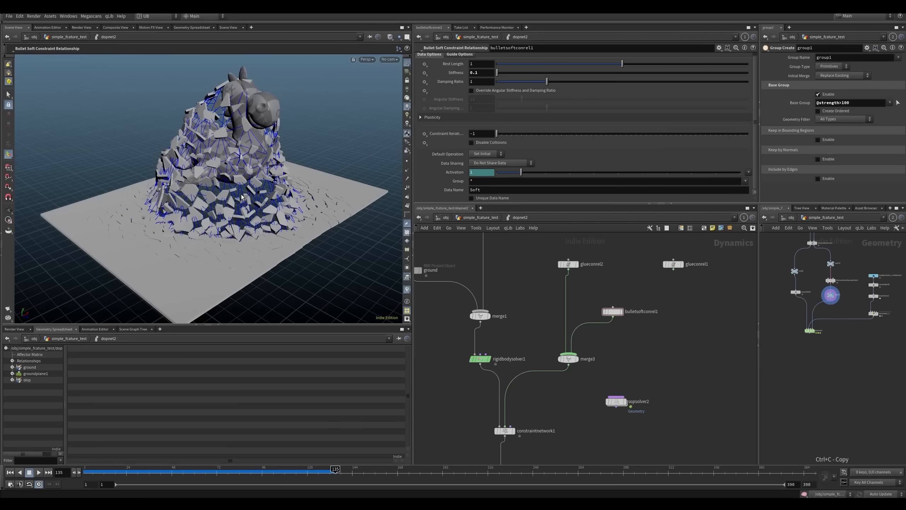
{"action": "key", "text": "Up"}
Step: Return to the first frame, view the intact constraints in wireframe and check glueconrel2's strength
{"action": "key", "text": "ctrl+Up"}
{"action": "key", "text": "w"}
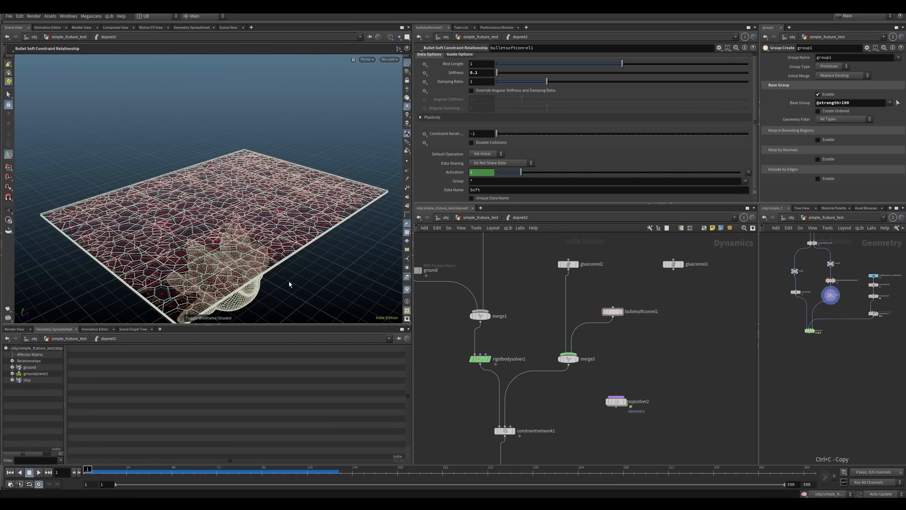
{"action": "left_click_drag", "start_coordinate": [289, 282], "coordinate": [229, 254], "text": "alt"}
{"action": "left_click", "coordinate": [568, 265]}
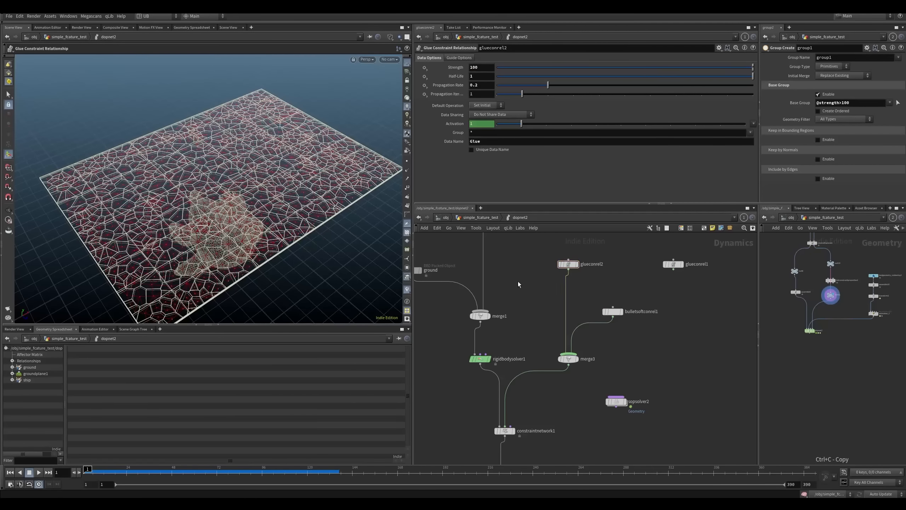
Step: Edit the glue strength on rbdconstraintproperties2, display dopnet2 and go back inside it
{"action": "key", "text": "u"}
{"action": "left_click", "coordinate": [559, 303]}
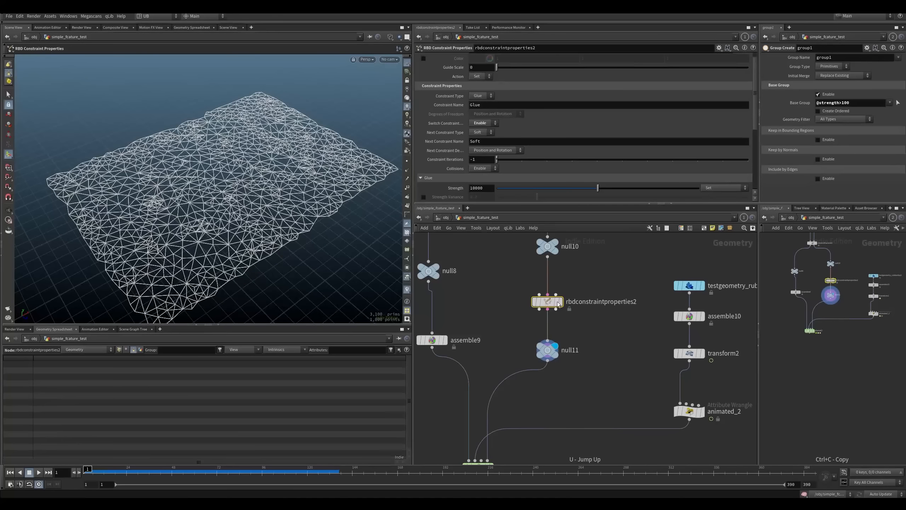
{"action": "double_click", "coordinate": [486, 188]}
{"action": "key", "text": "Return"}
{"action": "middle_click_drag", "start_coordinate": [537, 407], "coordinate": [541, 340]}
{"action": "left_click_drag", "start_coordinate": [546, 385], "coordinate": [474, 409]}
{"action": "left_click", "coordinate": [497, 400]}
{"action": "key", "text": "i"}
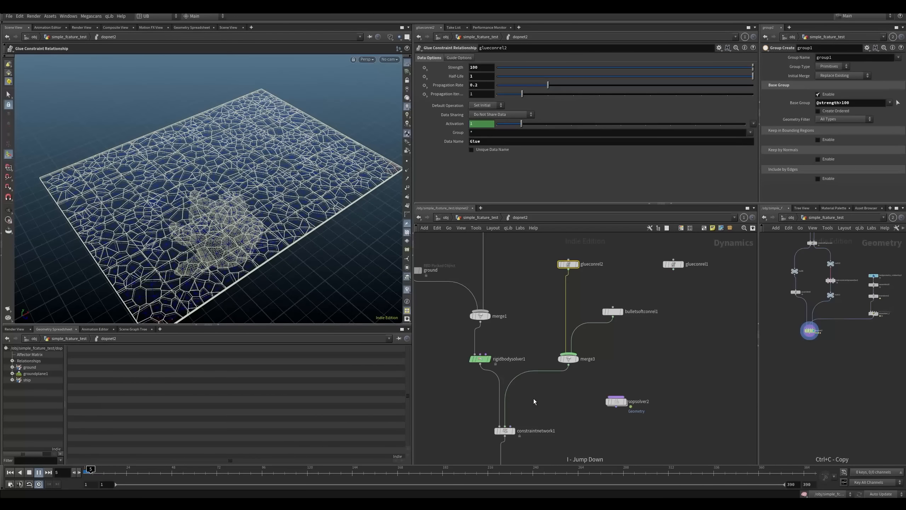
Step: Set glueconrel2's Strength to 10000 and run the simulation from the first frame in wireframe
{"action": "key", "text": "ctrl+Up"}
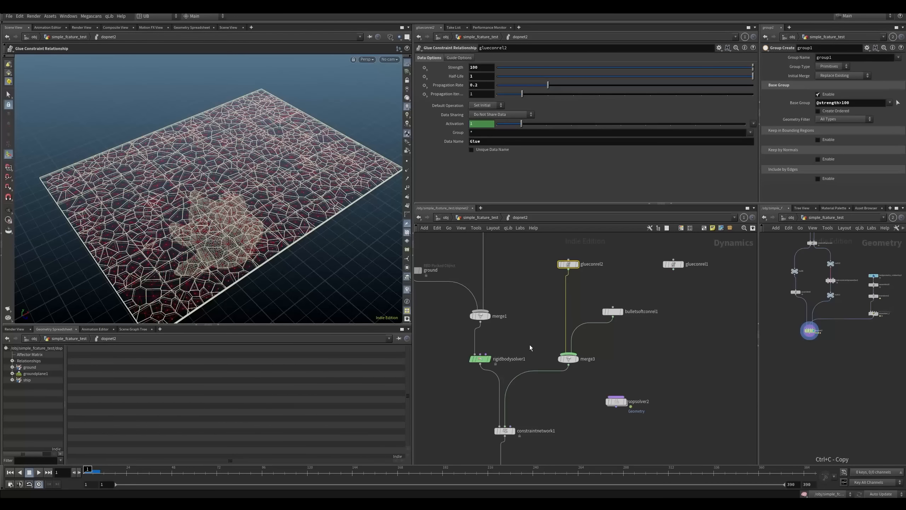
{"action": "left_click_drag", "start_coordinate": [545, 256], "coordinate": [578, 271]}
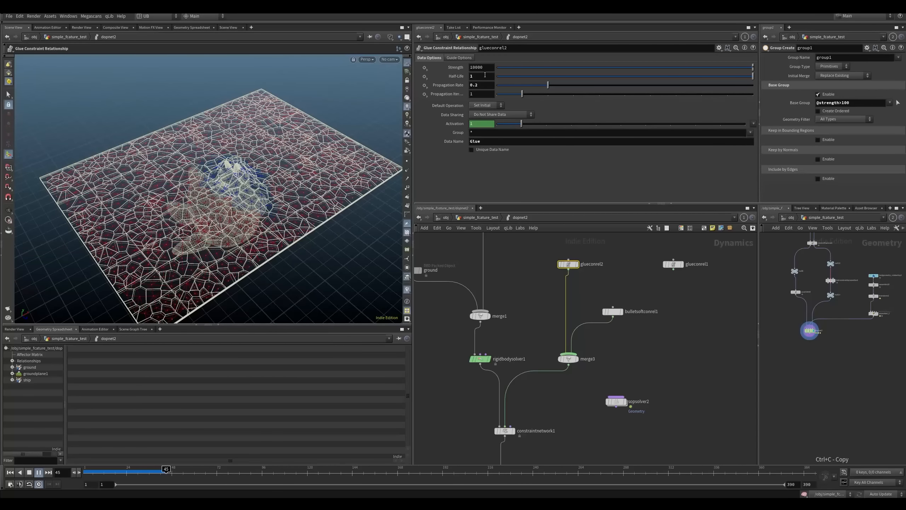
{"action": "left_click_drag", "start_coordinate": [258, 218], "coordinate": [254, 232], "text": "alt"}
{"action": "right_click_drag", "start_coordinate": [255, 232], "coordinate": [223, 231], "text": "alt"}
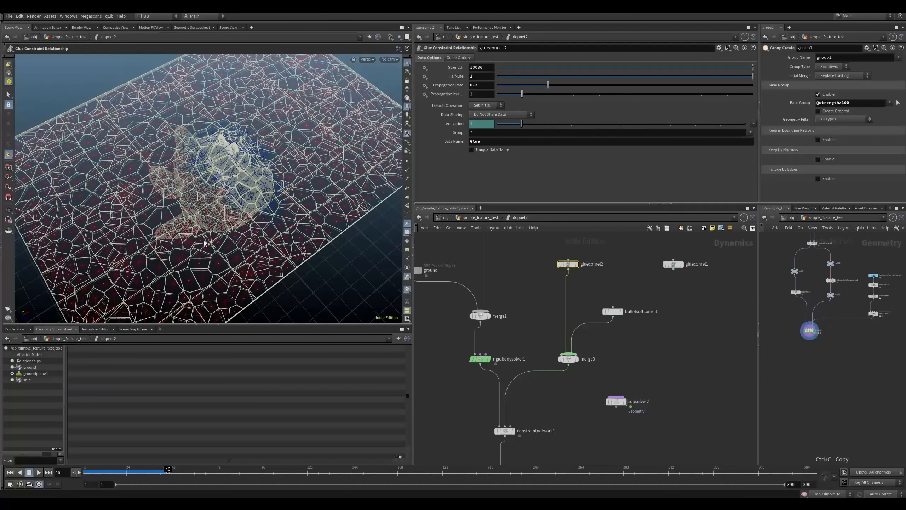
Step: Examine the sheet's fractured area in shaded view while playing the simulation further
{"action": "key", "text": "w"}
{"action": "left_click_drag", "start_coordinate": [244, 188], "coordinate": [253, 186], "text": "alt"}
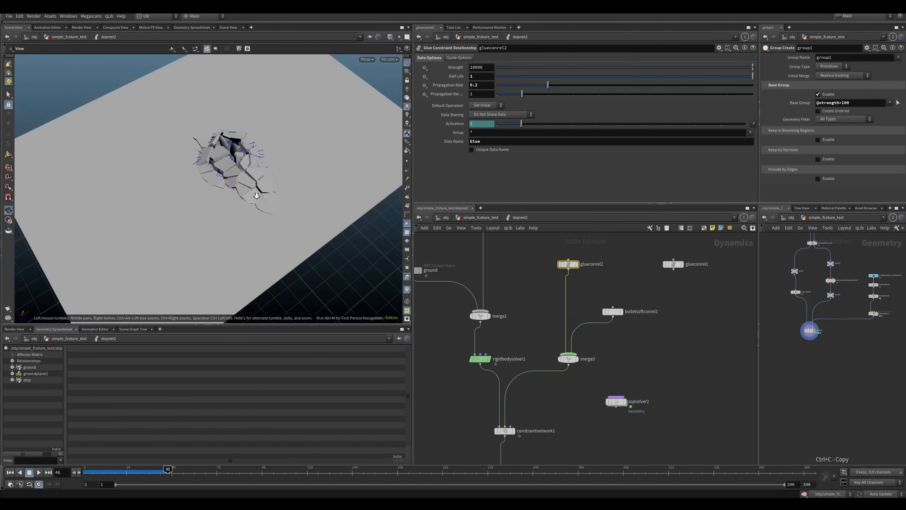
{"action": "right_click_drag", "start_coordinate": [253, 186], "coordinate": [238, 185], "text": "alt"}
{"action": "key", "text": "Up"}
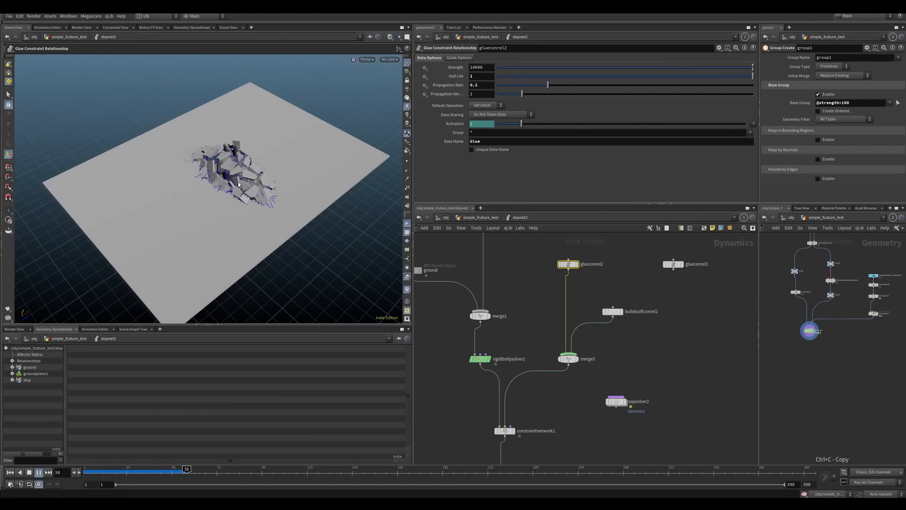
{"action": "key", "text": "Up"}
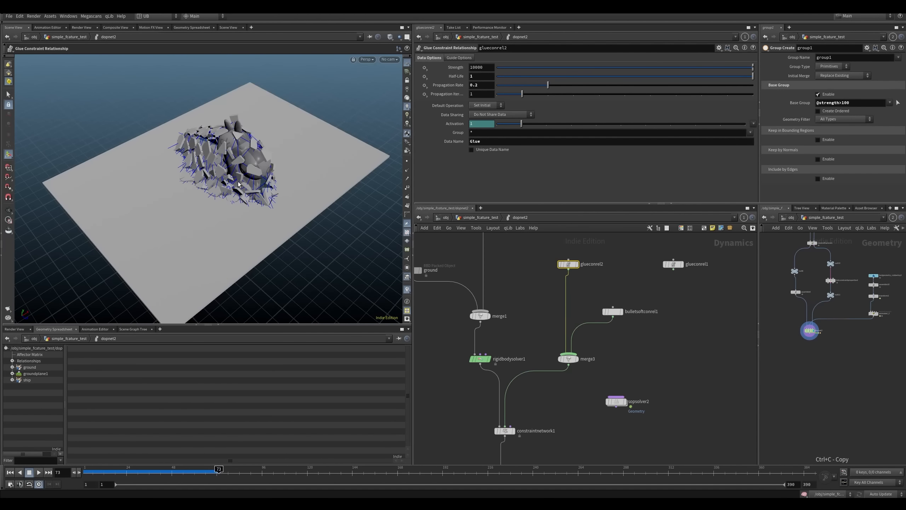
Step: Try a Stiffness of 20 on bulletsoftconrel1, set it to 10 instead and resimulate from the first frame
{"action": "left_click", "coordinate": [613, 311]}
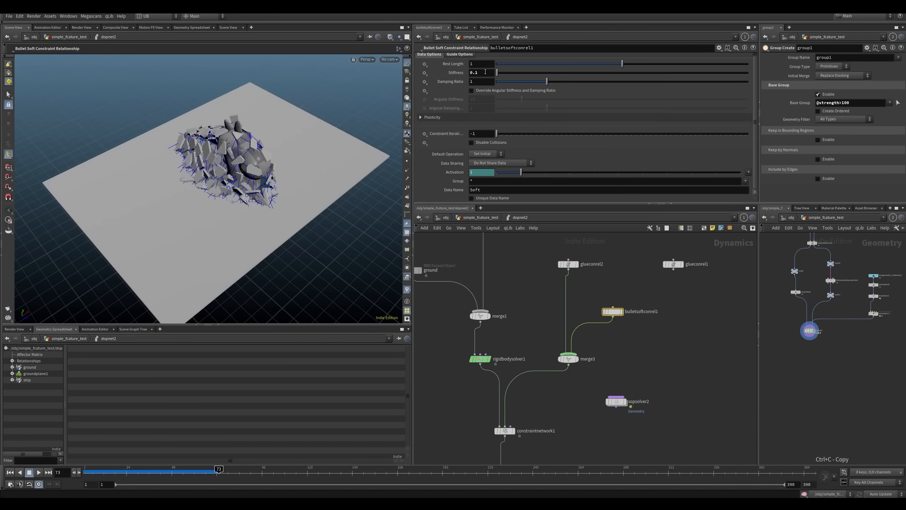
{"action": "type", "text": "20"}
{"action": "key", "text": "Return"}
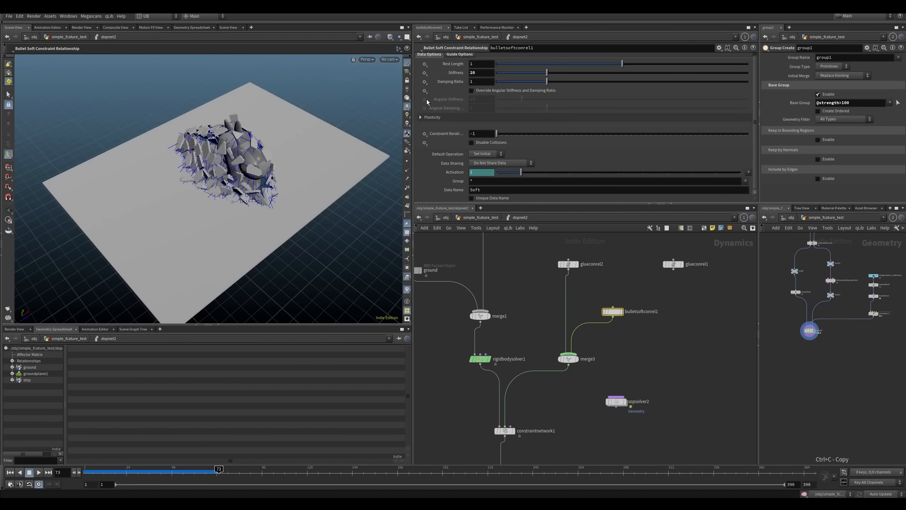
{"action": "left_click_drag", "start_coordinate": [471, 75], "coordinate": [416, 85]}
{"action": "type", "text": "10"}
{"action": "key", "text": "Return"}
{"action": "key", "text": "ctrl+Up"}
{"action": "key", "text": "Up"}
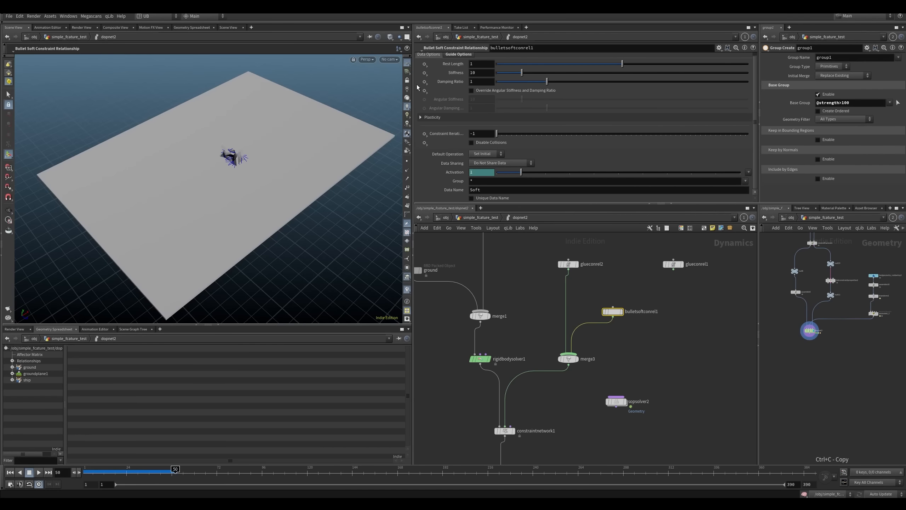
Step: Set glueconrel2's Strength to 100 and replay the simulation from the first frame
{"action": "left_click", "coordinate": [568, 264]}
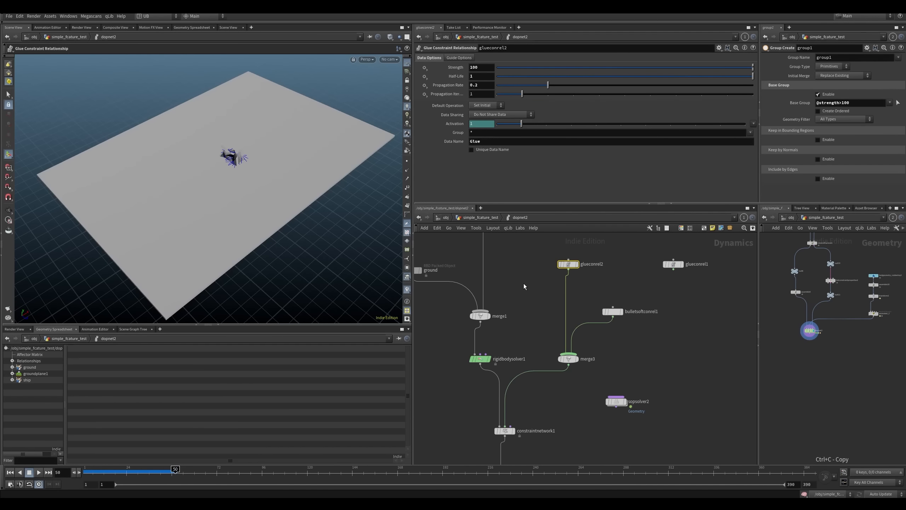
{"action": "key", "text": "ctrl+Up"}
{"action": "key", "text": "Up"}
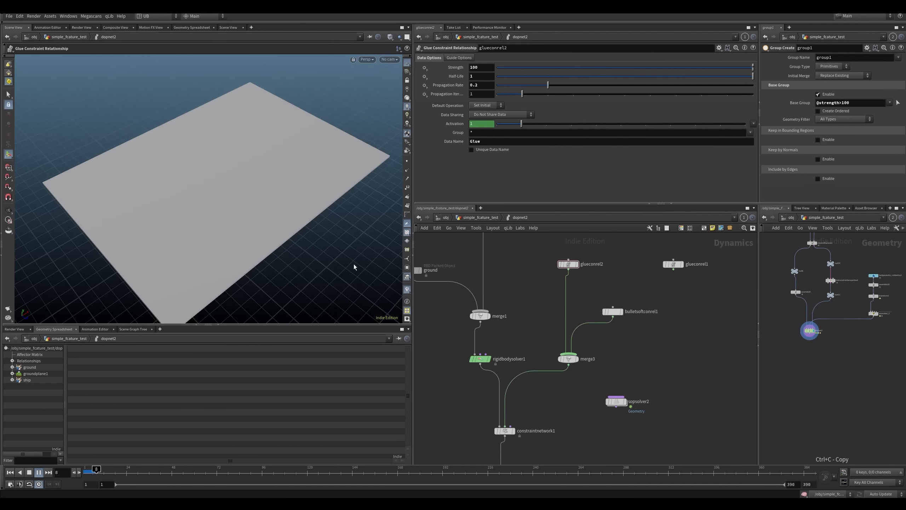
Step: Examine the sheet's deformation in wireframe and shaded views, stop the playback and scrub back to frame 24
{"action": "key", "text": "w"}
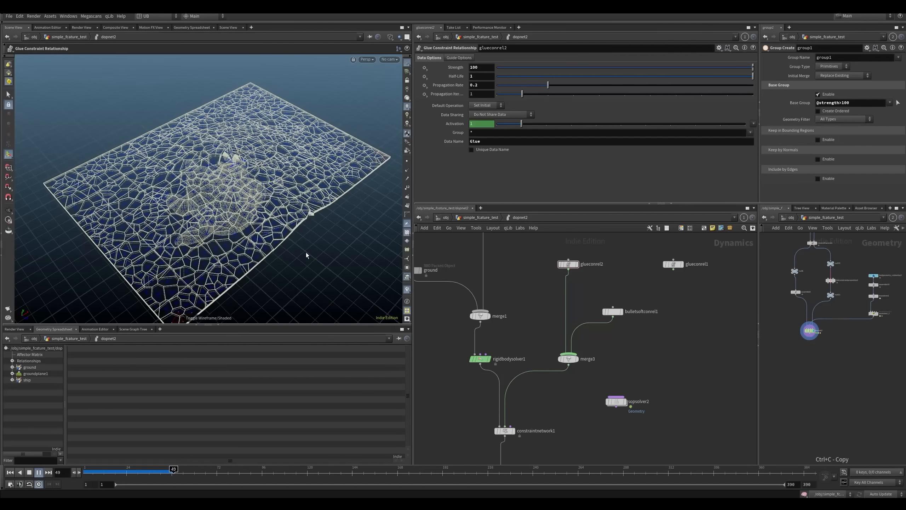
{"action": "key", "text": "w"}
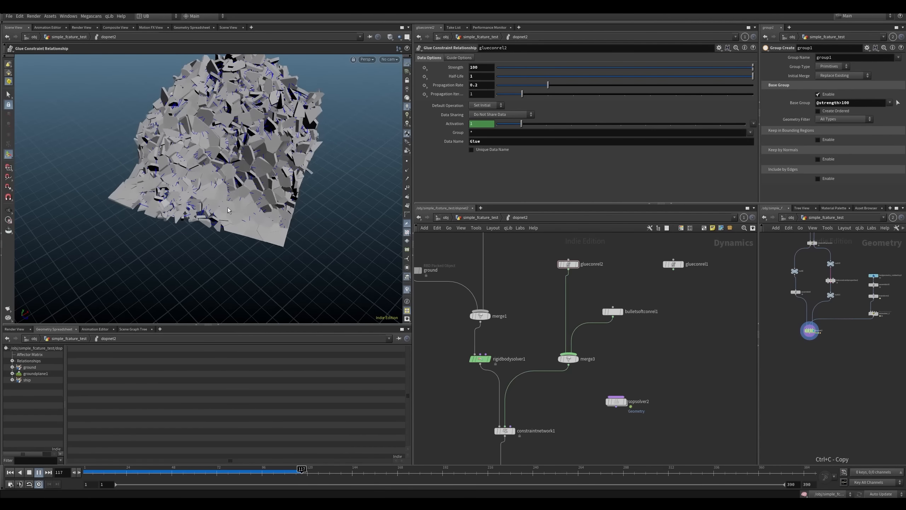
{"action": "key", "text": "Escape"}
{"action": "mouse_move", "coordinate": [267, 209]}
{"action": "left_mouse_down", "text": "alt"}
{"action": "mouse_move", "coordinate": [189, 136]}
{"action": "mouse_move", "coordinate": [282, 203]}
{"action": "mouse_move", "coordinate": [268, 184]}
{"action": "mouse_move", "coordinate": [251, 208]}
{"action": "left_mouse_up", "text": "alt"}
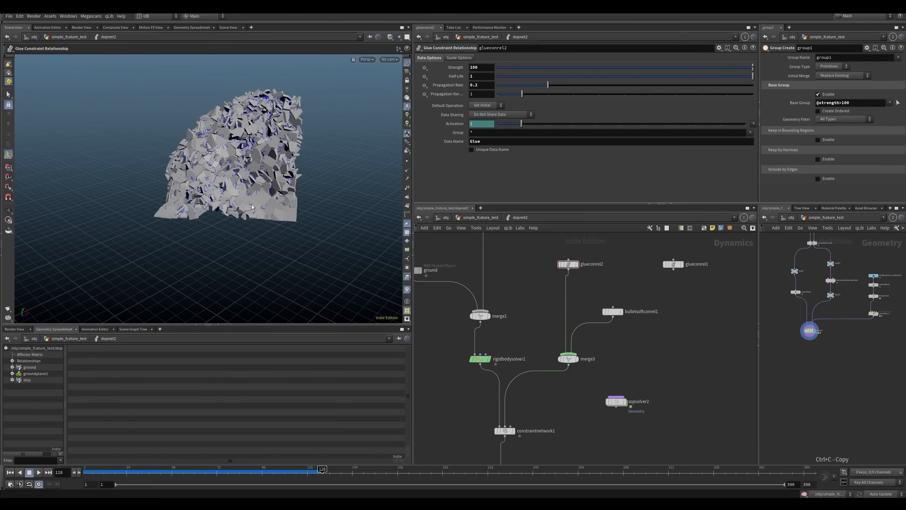
{"action": "left_click_drag", "start_coordinate": [102, 472], "coordinate": [126, 477]}
{"action": "left_click_drag", "start_coordinate": [254, 212], "coordinate": [277, 216], "text": "alt"}
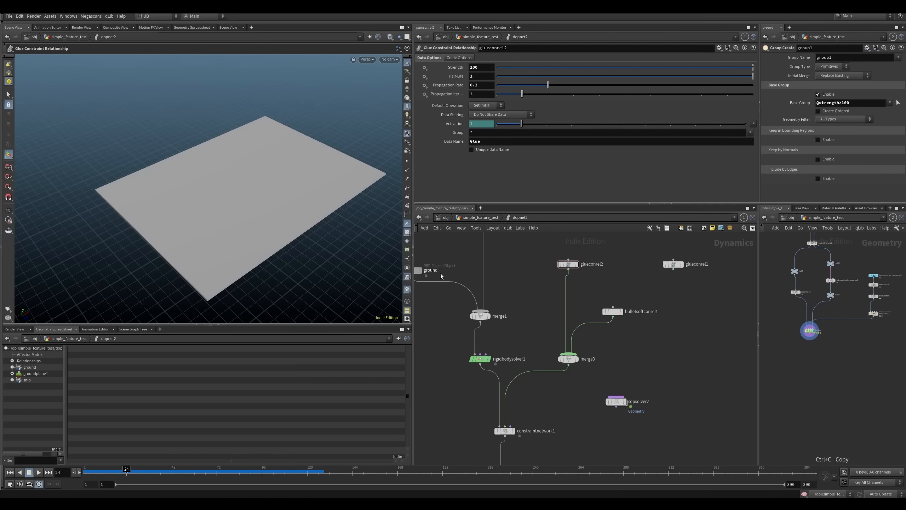
Step: Leave dopnet2 and look over the geometry and constraint branches that feed it
{"action": "middle_click_drag", "start_coordinate": [482, 282], "coordinate": [487, 294]}
{"action": "left_click_drag", "start_coordinate": [491, 332], "coordinate": [492, 327]}
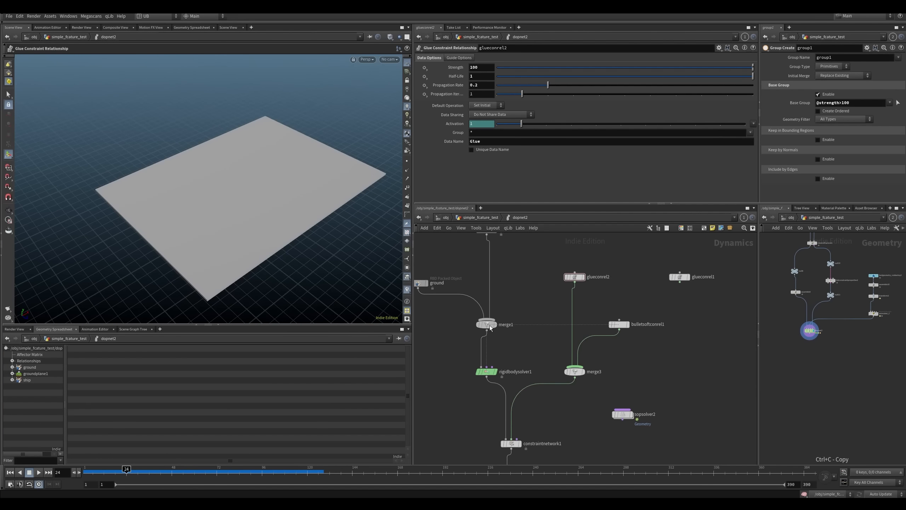
{"action": "key", "text": "u"}
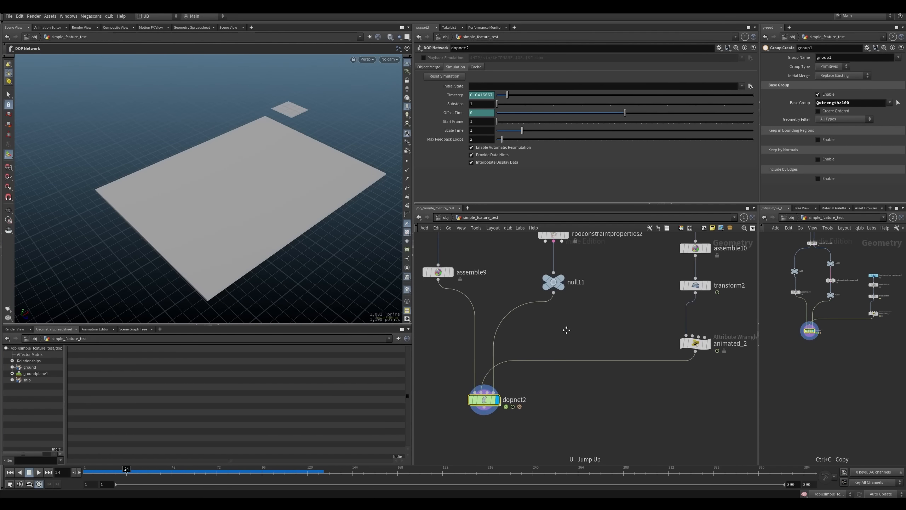
{"action": "left_click_drag", "start_coordinate": [557, 353], "coordinate": [556, 360]}
{"action": "middle_click_drag", "start_coordinate": [497, 305], "coordinate": [532, 316]}
{"action": "left_click_drag", "start_coordinate": [664, 264], "coordinate": [558, 374]}
{"action": "middle_click_drag", "start_coordinate": [519, 312], "coordinate": [567, 312]}
{"action": "left_click_drag", "start_coordinate": [542, 266], "coordinate": [488, 374]}
{"action": "left_click", "coordinate": [541, 322]}
Step: Copy the gluecluster1 and attribwrangle18 nodes from the original fracture network below null1
{"action": "scroll", "coordinate": [535, 329], "scroll_direction": "up", "scroll_amount": 6}
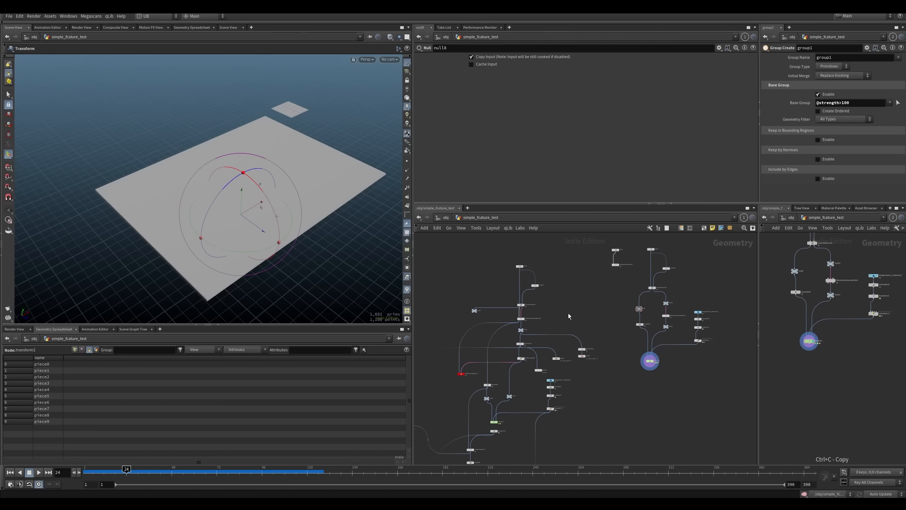
{"action": "left_click_drag", "start_coordinate": [543, 348], "coordinate": [492, 364]}
{"action": "left_click_drag", "start_coordinate": [545, 309], "coordinate": [490, 333]}
{"action": "key", "text": "r"}
{"action": "left_click_drag", "start_coordinate": [540, 348], "coordinate": [492, 366]}
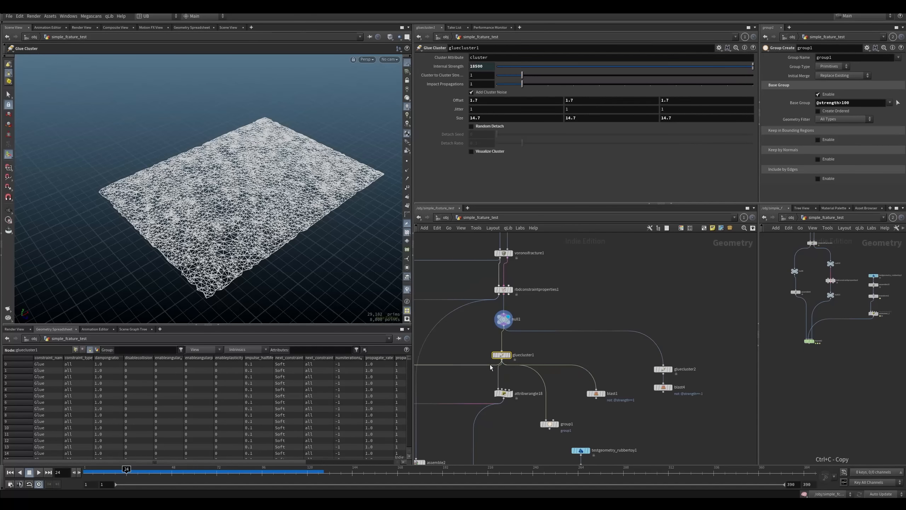
{"action": "key", "text": "ctrl+c"}
{"action": "middle_click_drag", "start_coordinate": [526, 344], "coordinate": [542, 343]}
{"action": "scroll", "coordinate": [542, 343], "scroll_direction": "up", "scroll_amount": 2}
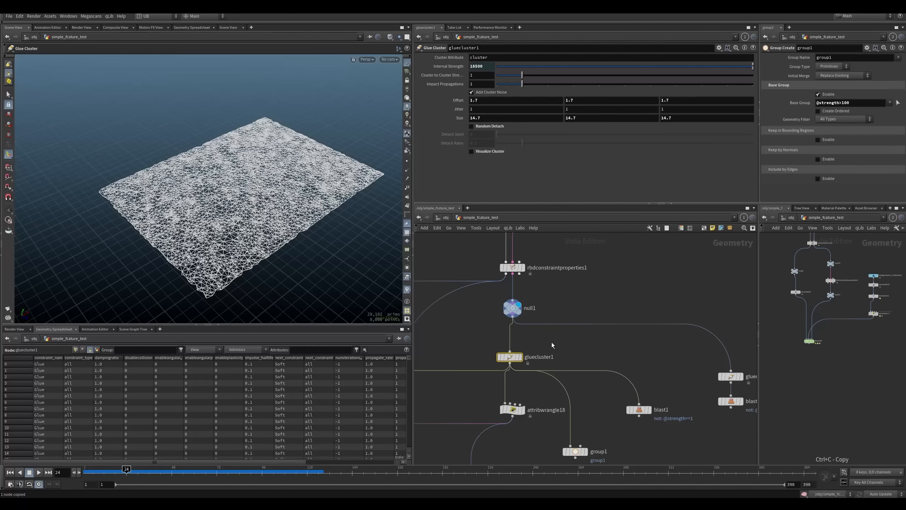
{"action": "left_click_drag", "start_coordinate": [540, 342], "coordinate": [492, 425]}
{"action": "key", "text": "ctrl+c"}
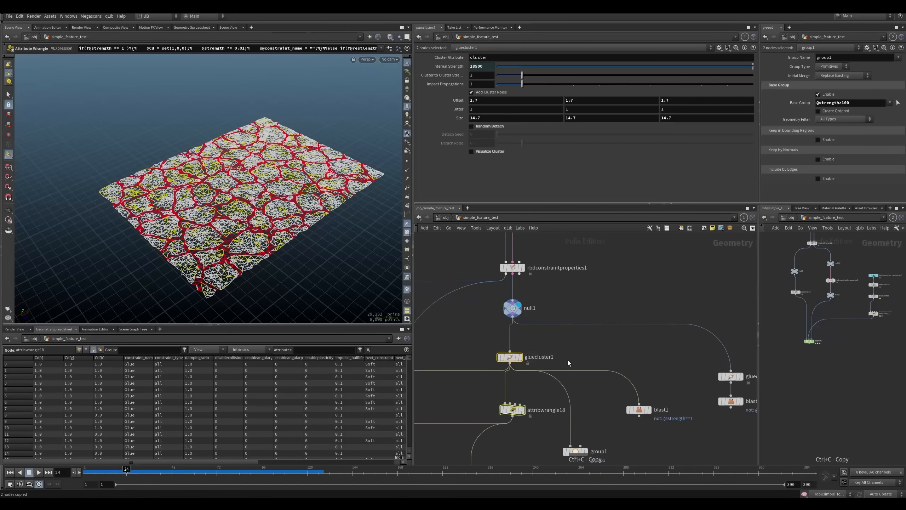
Step: Move the solver and the animated_2 wrangle further down the simplified network to make room below null11
{"action": "scroll", "coordinate": [568, 360], "scroll_direction": "down", "scroll_amount": 5}
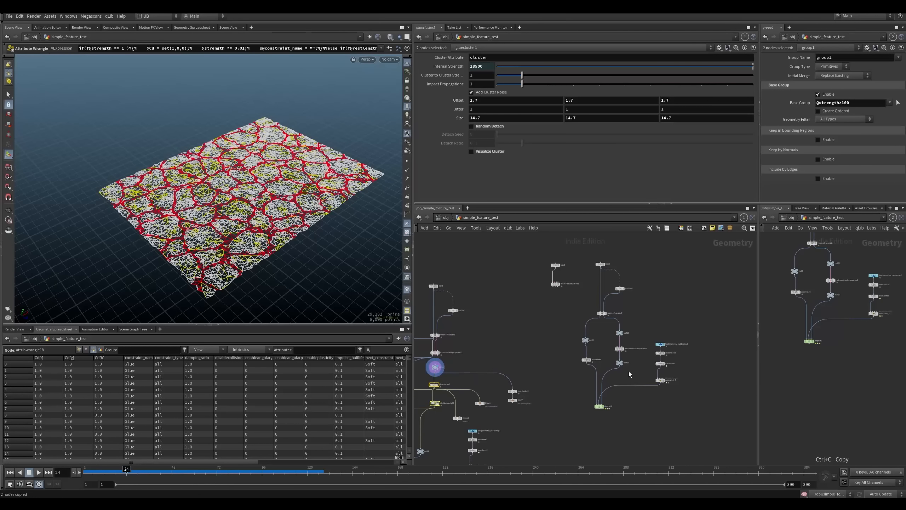
{"action": "scroll", "coordinate": [629, 372], "scroll_direction": "up", "scroll_amount": 5}
{"action": "left_click", "coordinate": [617, 379]}
{"action": "middle_click_drag", "start_coordinate": [603, 379], "coordinate": [609, 294]}
{"action": "left_click_drag", "start_coordinate": [566, 373], "coordinate": [559, 468]}
{"action": "middle_click_drag", "start_coordinate": [641, 346], "coordinate": [607, 322]}
{"action": "scroll", "coordinate": [608, 323], "scroll_direction": "down", "scroll_amount": 5}
{"action": "left_click_drag", "start_coordinate": [570, 336], "coordinate": [557, 396]}
Step: Paste the copied glue cluster and wrangle nodes below null11 and display gluecluster3
{"action": "key", "text": "ctrl+v"}
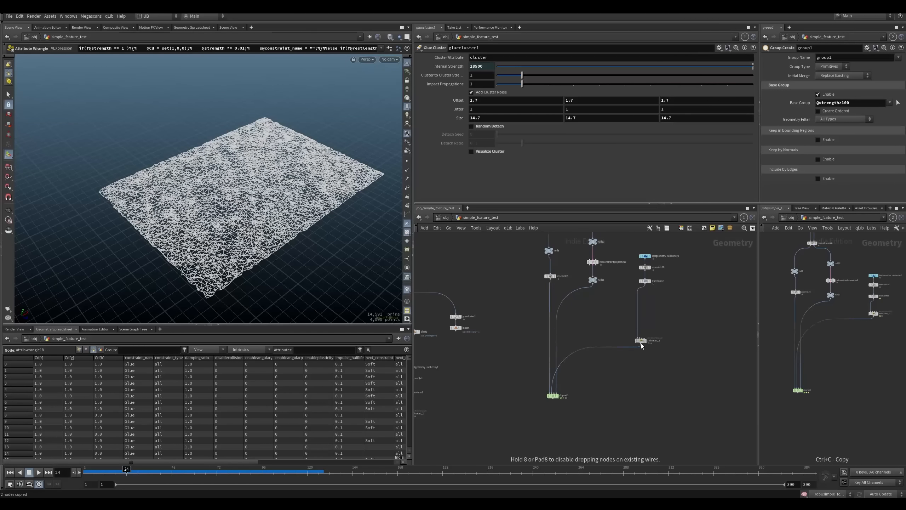
{"action": "scroll", "coordinate": [603, 302], "scroll_direction": "up", "scroll_amount": 3}
{"action": "scroll", "coordinate": [618, 296], "scroll_direction": "up", "scroll_amount": 2}
{"action": "left_click", "coordinate": [602, 313]}
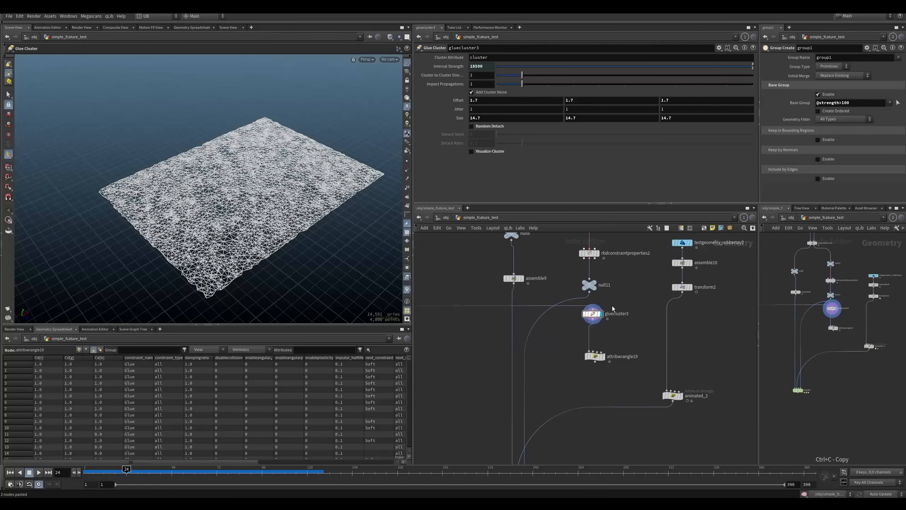
{"action": "scroll", "coordinate": [611, 306], "scroll_direction": "up", "scroll_amount": 3}
{"action": "left_click", "coordinate": [577, 324]}
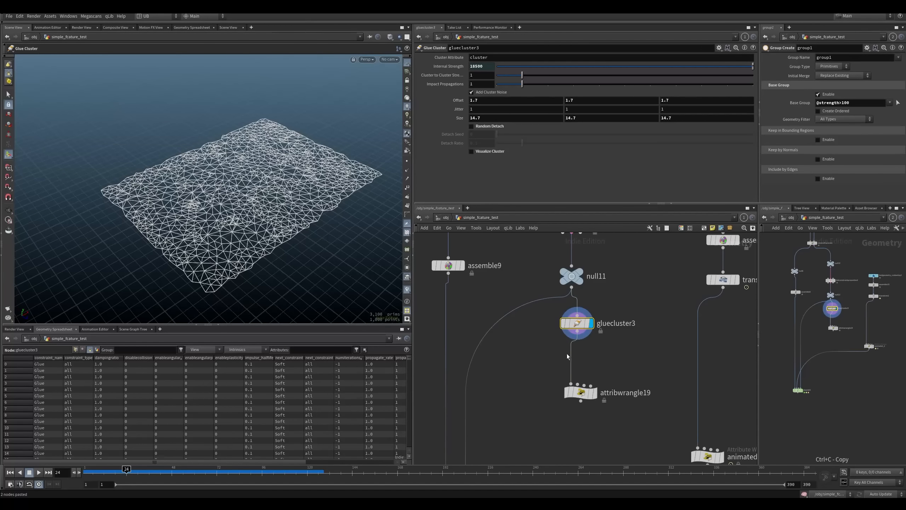
Step: Set scatter4's Force Total Count to 2000 and select gluecluster3 again
{"action": "middle_click_drag", "start_coordinate": [537, 278], "coordinate": [542, 395]}
{"action": "left_click", "coordinate": [547, 257]}
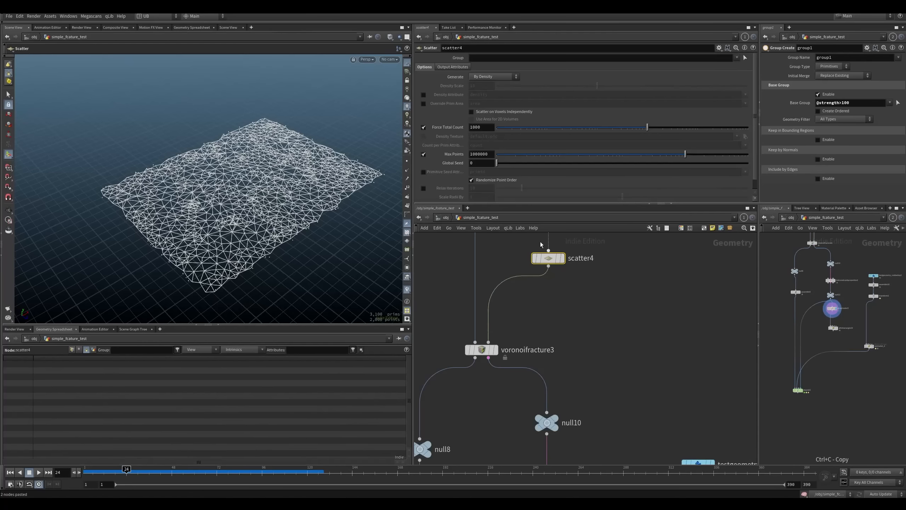
{"action": "double_click", "coordinate": [473, 128]}
{"action": "type", "text": "2000"}
{"action": "key", "text": "Return"}
{"action": "middle_click_drag", "start_coordinate": [614, 386], "coordinate": [609, 296]}
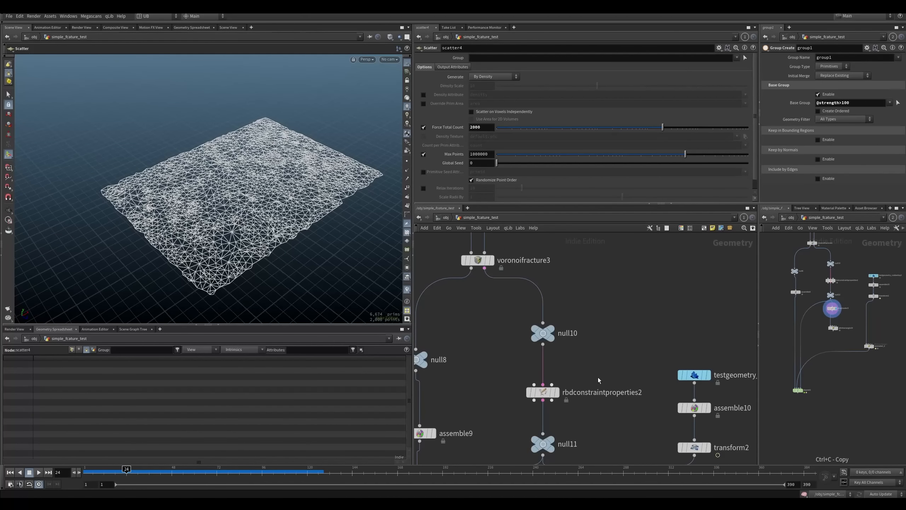
{"action": "middle_click_drag", "start_coordinate": [589, 410], "coordinate": [598, 319]}
{"action": "middle_click_drag", "start_coordinate": [599, 369], "coordinate": [598, 309]}
{"action": "left_click", "coordinate": [559, 339]}
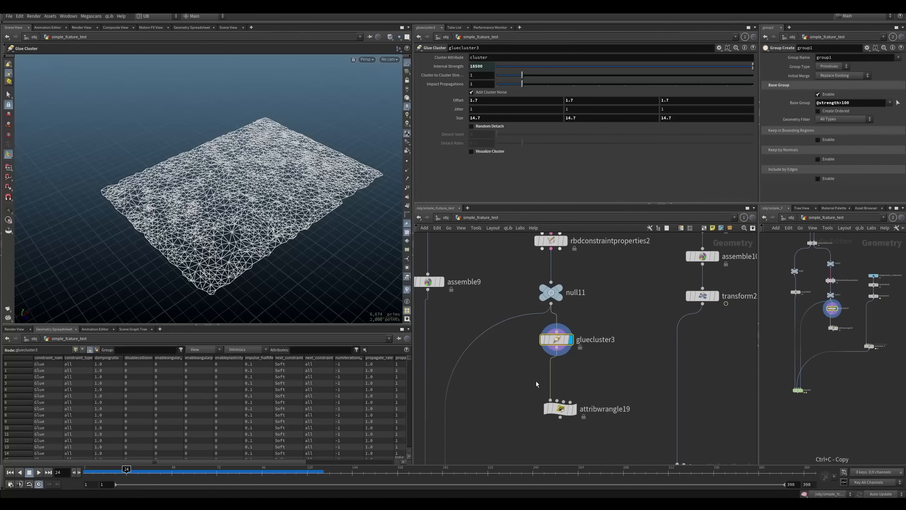
Step: Align gluecluster3 and attribwrangle19 below null11 and reset gluecluster3's Internal Strength to its default of -1
{"action": "middle_click_drag", "start_coordinate": [536, 381], "coordinate": [534, 375]}
{"action": "left_click_drag", "start_coordinate": [555, 333], "coordinate": [550, 340]}
{"action": "left_click_drag", "start_coordinate": [557, 402], "coordinate": [548, 421]}
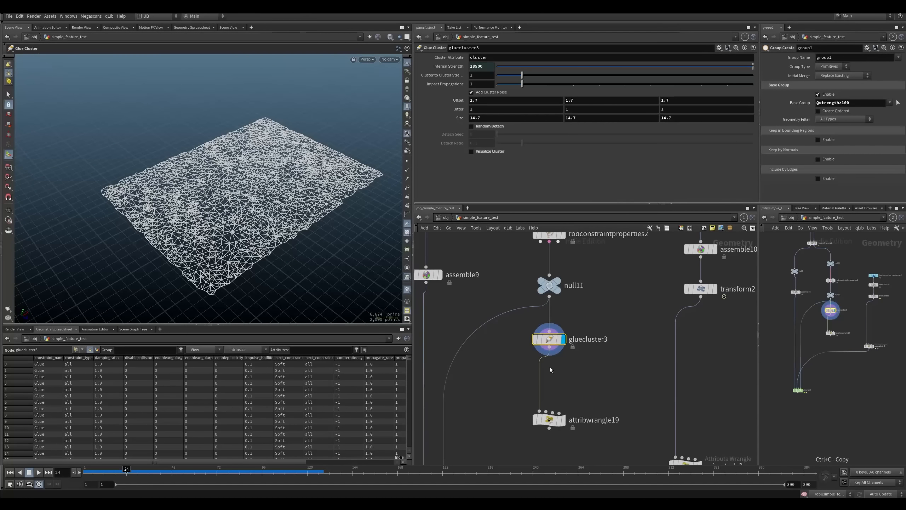
{"action": "left_click_drag", "start_coordinate": [549, 339], "coordinate": [545, 352]}
{"action": "middle_click_drag", "start_coordinate": [580, 368], "coordinate": [555, 351]}
{"action": "left_click_drag", "start_coordinate": [520, 336], "coordinate": [524, 332]}
{"action": "left_click", "coordinate": [581, 313]}
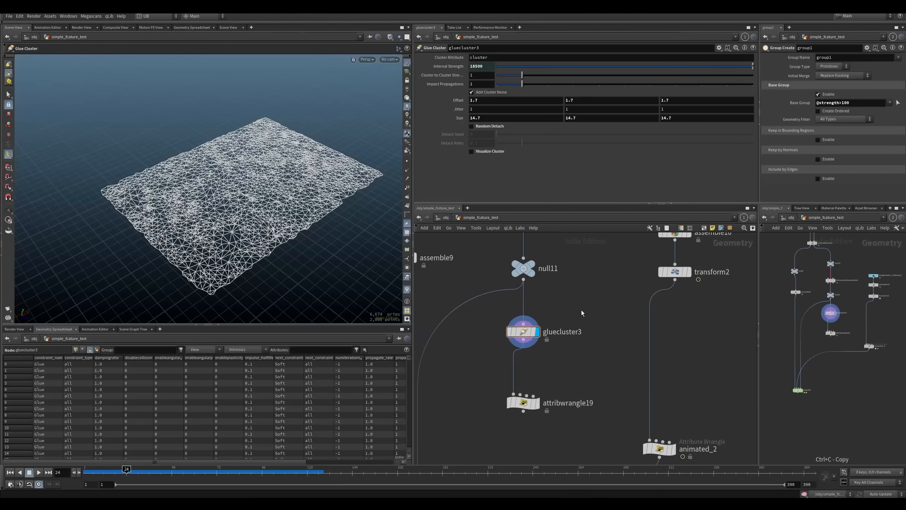
{"action": "left_click", "coordinate": [520, 334]}
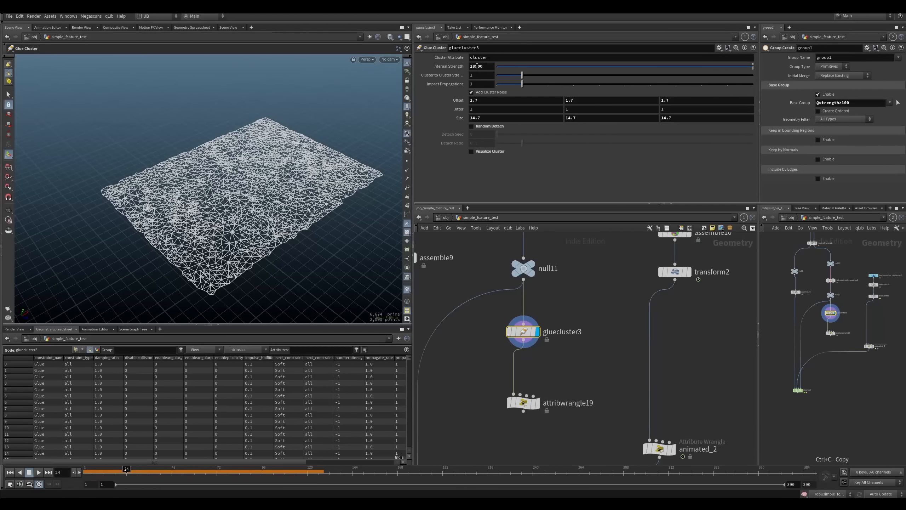
{"action": "middle_click", "coordinate": [487, 68], "text": "ctrl"}
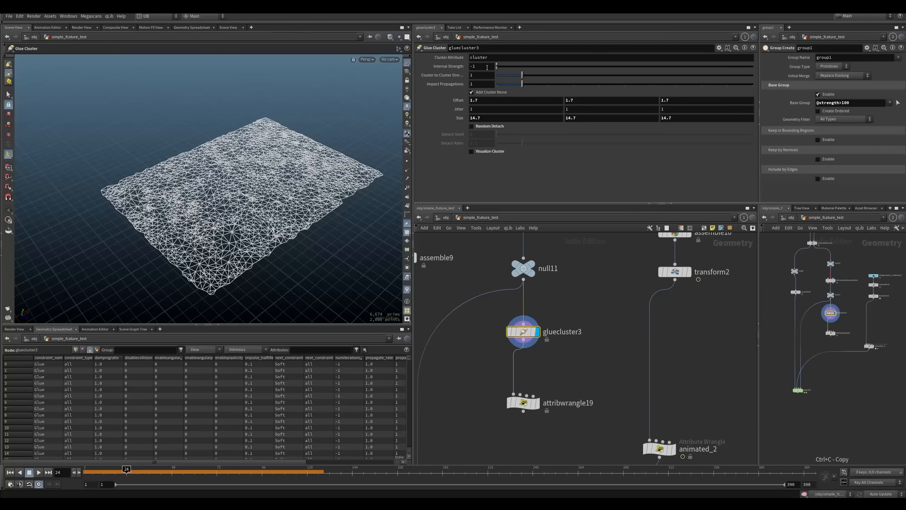
Step: Add a Blast node beside attribwrangle19 and connect it to gluecluster3's output
{"action": "middle_click_drag", "start_coordinate": [516, 408], "coordinate": [507, 390]}
{"action": "key", "text": "Tab"}
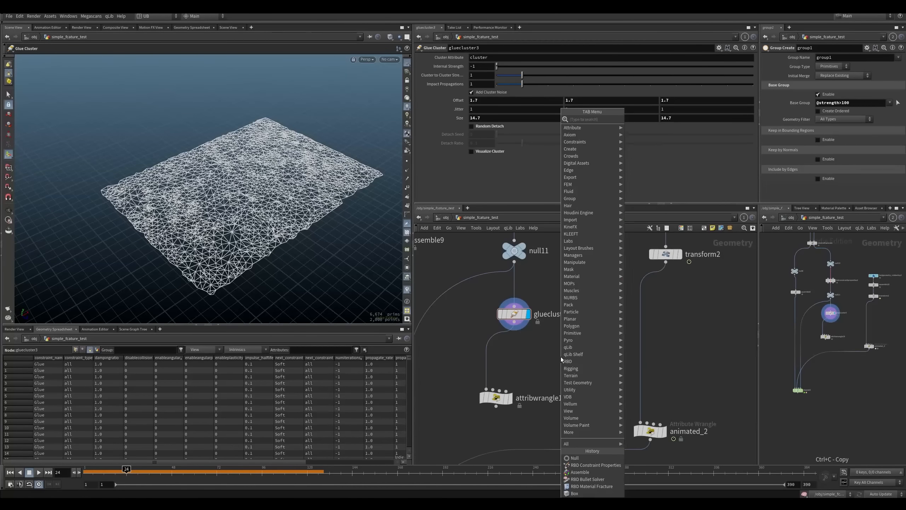
{"action": "type", "text": "bla"}
{"action": "key", "text": "Return"}
{"action": "left_click", "coordinate": [561, 357]}
{"action": "left_click_drag", "start_coordinate": [514, 322], "coordinate": [560, 348]}
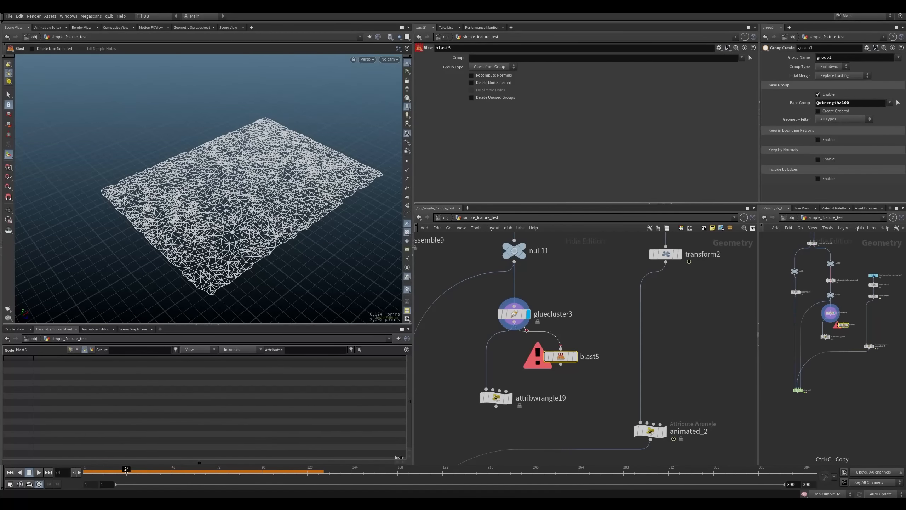
{"action": "left_click", "coordinate": [575, 356]}
{"action": "left_click", "coordinate": [519, 59]}
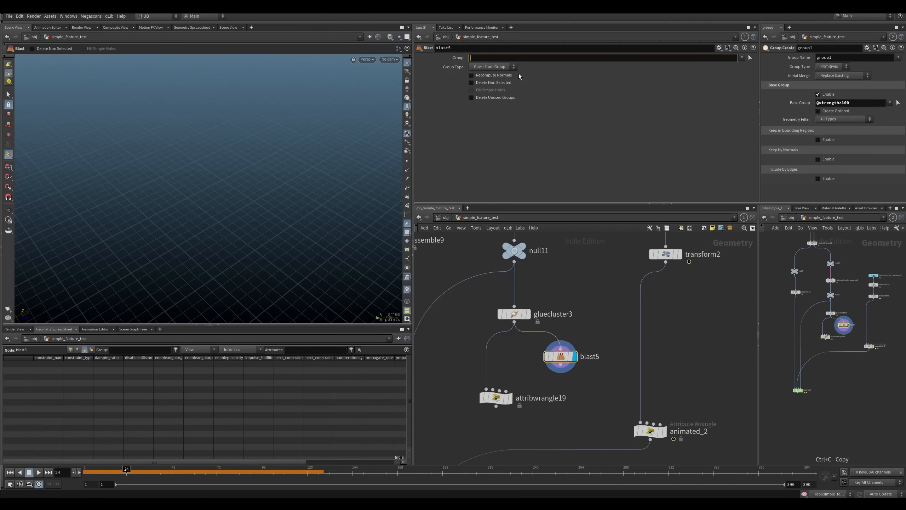
{"action": "type", "text": "@strength=-1"}
{"action": "key", "text": "Return"}
{"action": "right_click_drag", "start_coordinate": [307, 191], "coordinate": [293, 200], "text": "alt"}
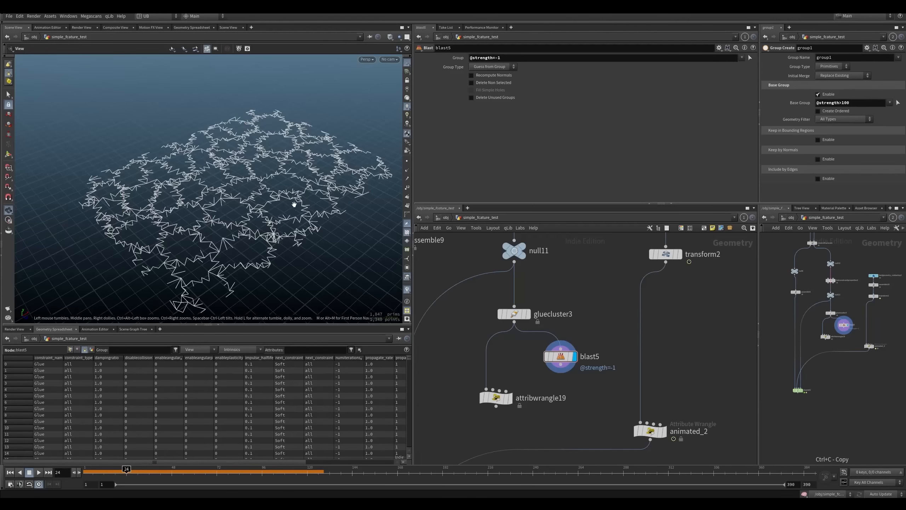
{"action": "left_click_drag", "start_coordinate": [293, 201], "coordinate": [279, 231], "text": "alt"}
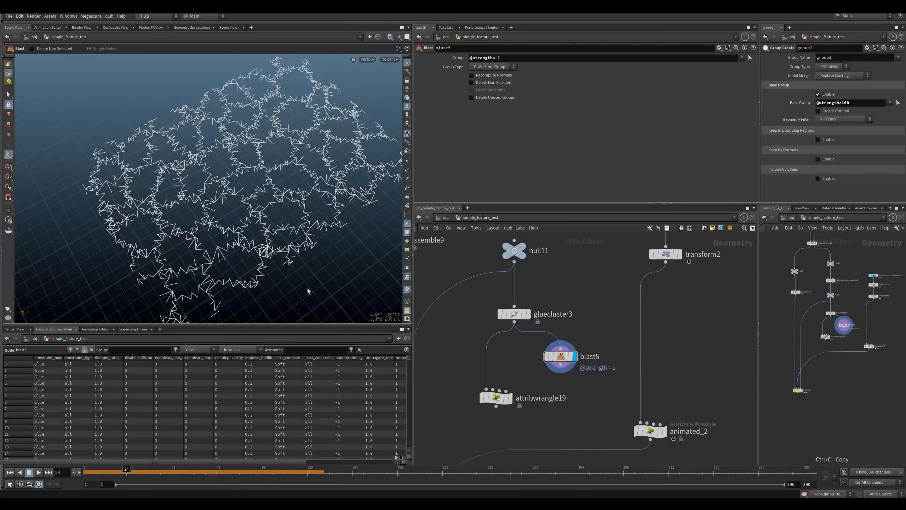
Step: Enable Delete Non Selected on blast5 and compare the isolated constraints with gluecluster3's output
{"action": "left_click_drag", "start_coordinate": [596, 329], "coordinate": [566, 360]}
{"action": "left_click", "coordinate": [498, 84]}
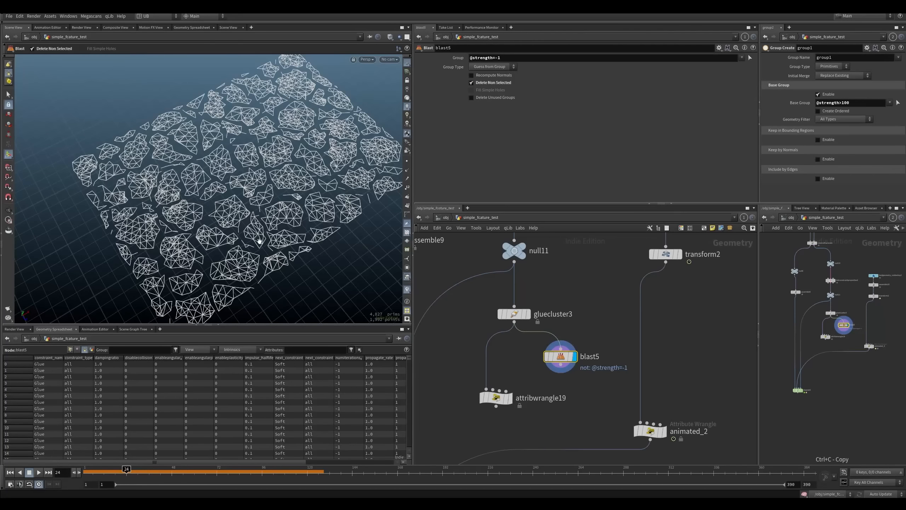
{"action": "left_click_drag", "start_coordinate": [260, 242], "coordinate": [282, 238], "text": "alt"}
{"action": "left_click_drag", "start_coordinate": [538, 299], "coordinate": [510, 334]}
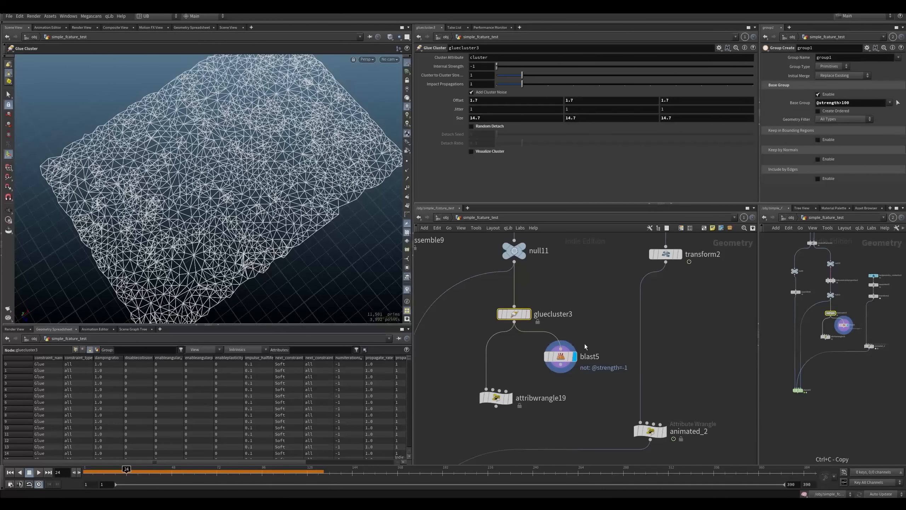
{"action": "left_click_drag", "start_coordinate": [585, 343], "coordinate": [567, 372]}
{"action": "left_click_drag", "start_coordinate": [522, 315], "coordinate": [523, 305]}
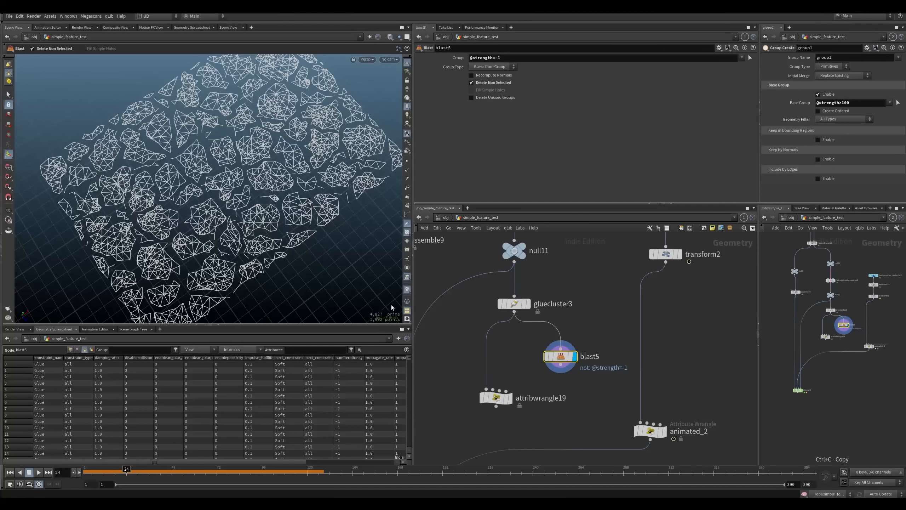
Step: Enable Visualize Cluster on gluecluster3 and raise its cluster noise Size to 23.6 on all axes
{"action": "left_click", "coordinate": [514, 304]}
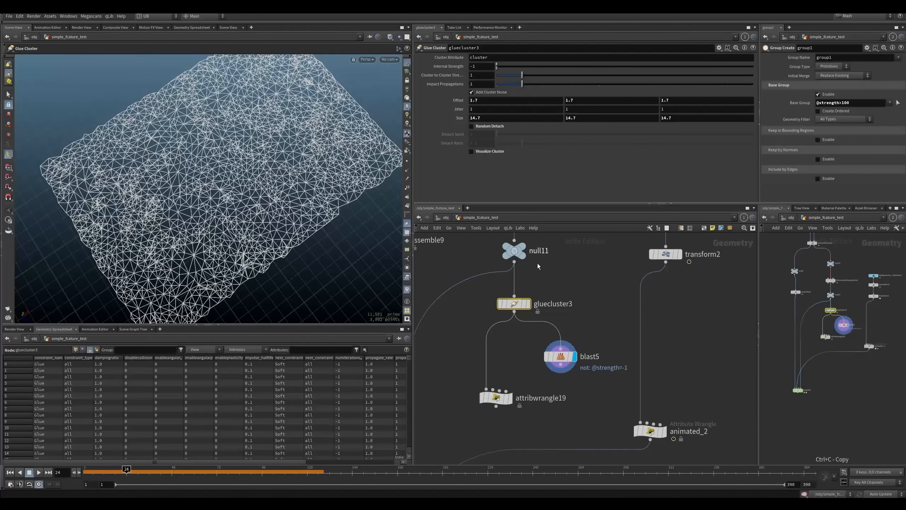
{"action": "left_click", "coordinate": [528, 303]}
{"action": "left_click", "coordinate": [478, 152]}
{"action": "left_click_drag", "start_coordinate": [561, 302], "coordinate": [510, 315]}
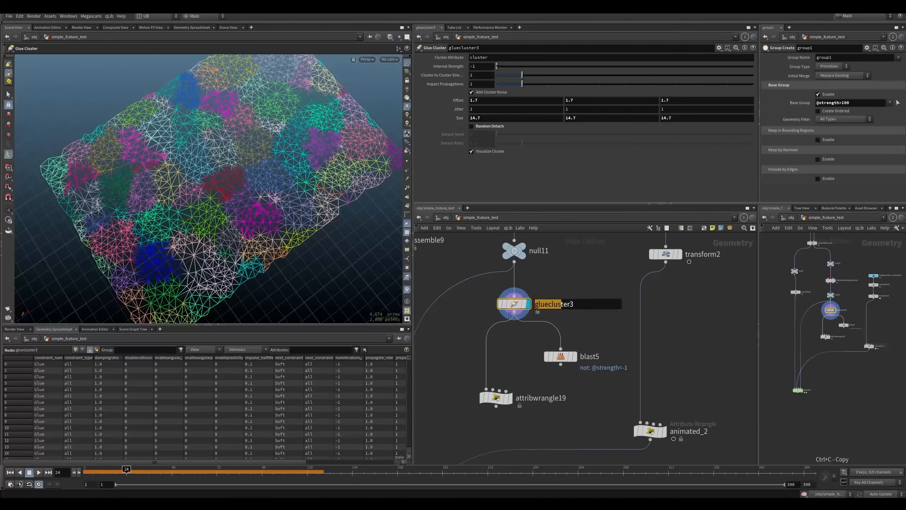
{"action": "middle_click_drag", "start_coordinate": [459, 118], "coordinate": [734, 162]}
{"action": "left_click", "coordinate": [575, 357]}
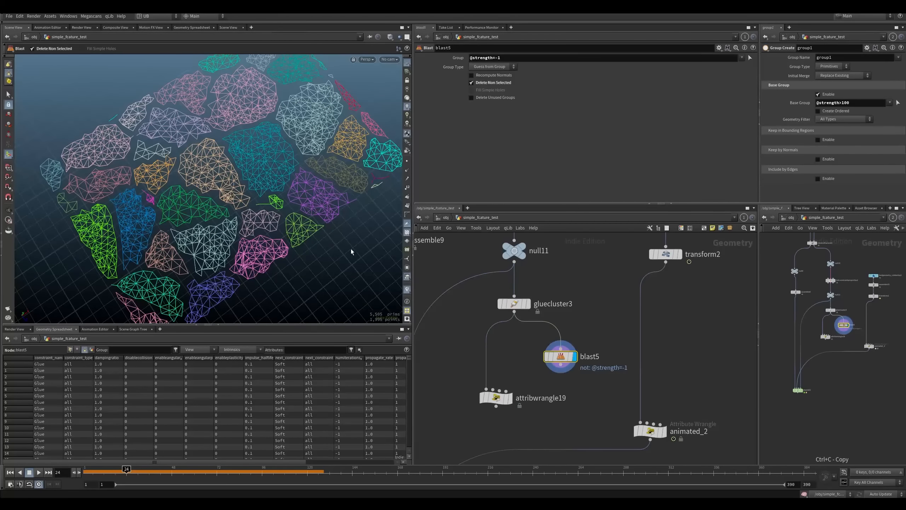
{"action": "scroll", "coordinate": [189, 227], "scroll_direction": "down", "scroll_amount": 5}
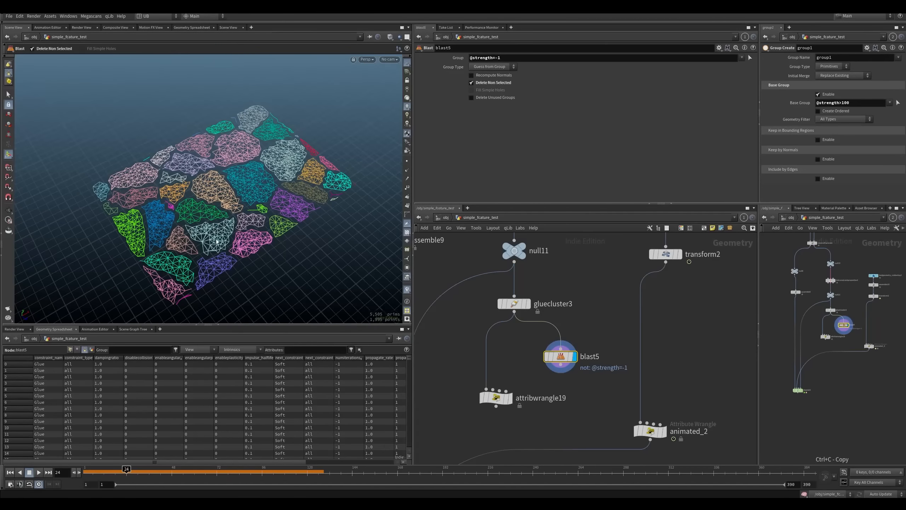
{"action": "scroll", "coordinate": [232, 199], "scroll_direction": "up", "scroll_amount": 3}
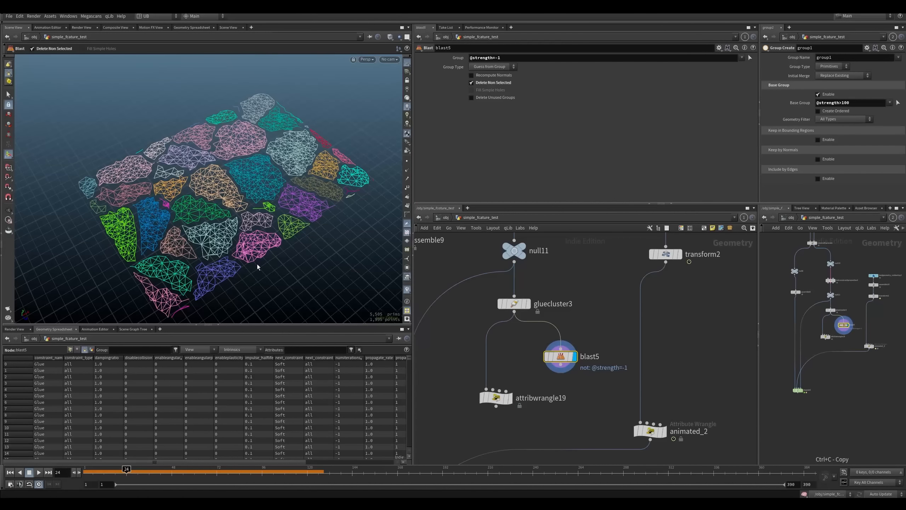
{"action": "left_click_drag", "start_coordinate": [560, 356], "coordinate": [552, 349]}
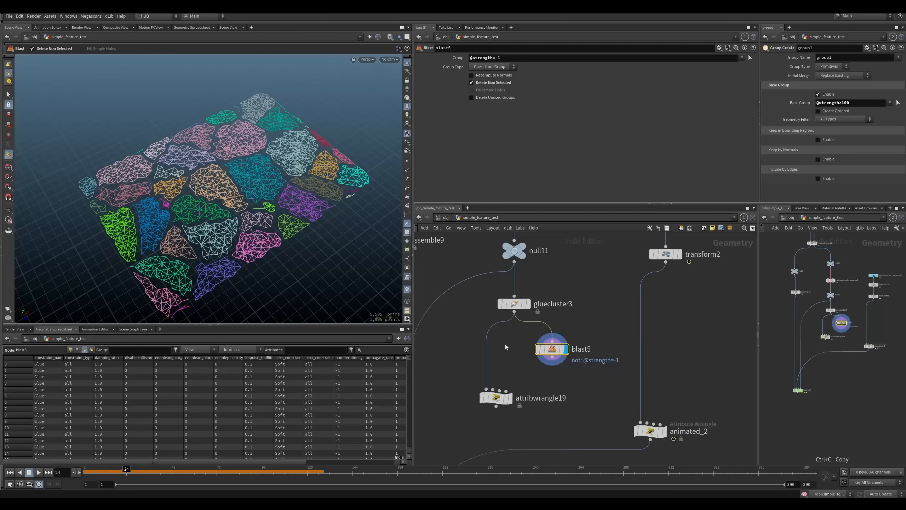
{"action": "left_click_drag", "start_coordinate": [503, 58], "coordinate": [441, 64]}
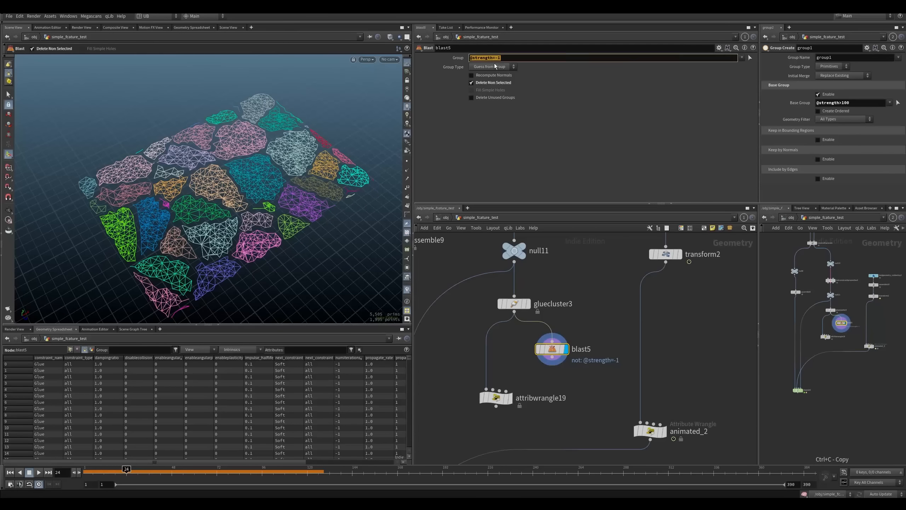
{"action": "left_click", "coordinate": [244, 210]}
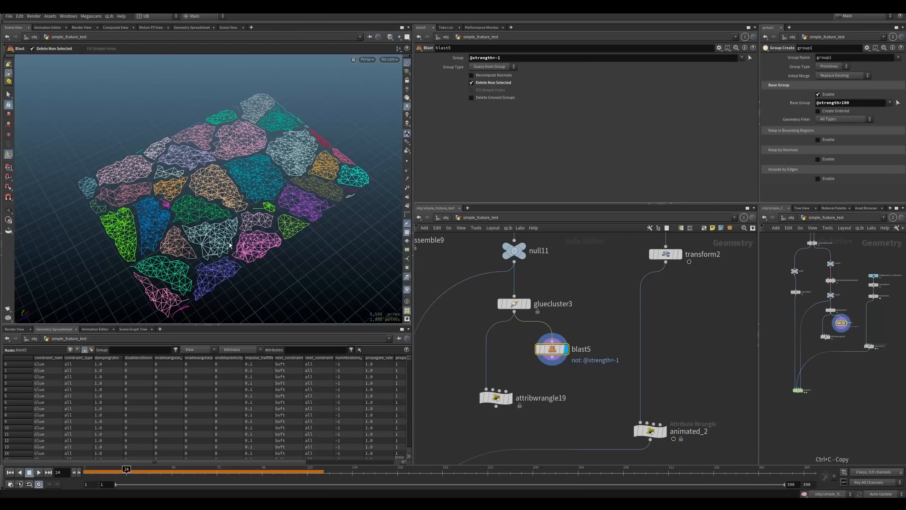
{"action": "scroll", "coordinate": [215, 238], "scroll_direction": "up", "scroll_amount": 3}
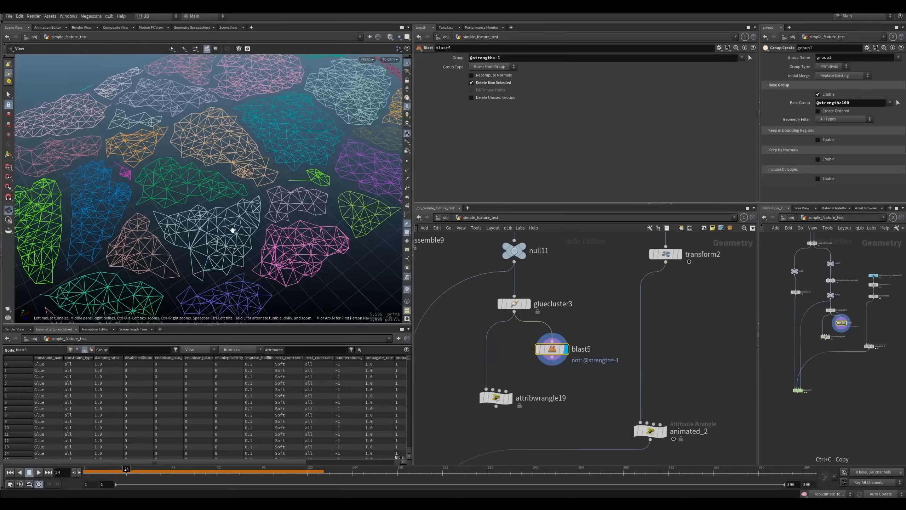
Step: Disable Delete Non Selected on blast5, inspect the cluster boundary constraints and display gluecluster3
{"action": "left_click", "coordinate": [494, 83]}
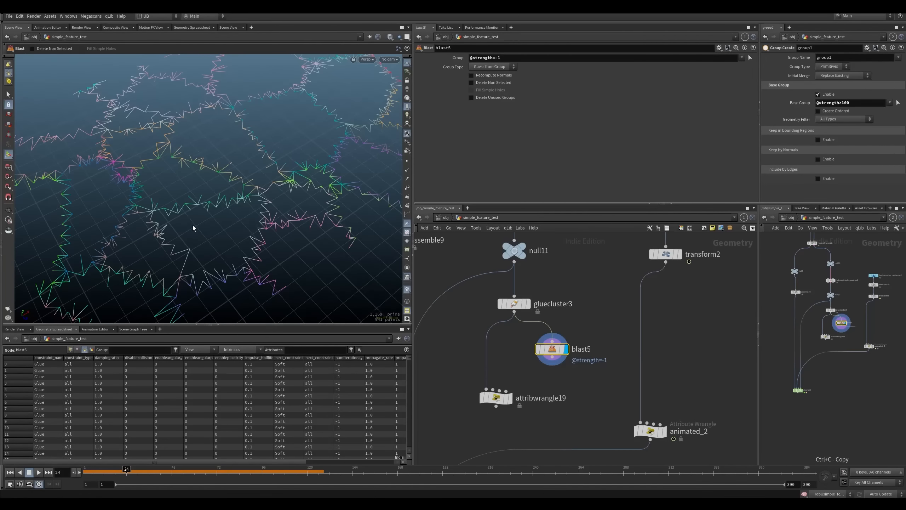
{"action": "right_click_drag", "start_coordinate": [244, 232], "coordinate": [293, 280], "text": "alt"}
{"action": "left_click", "coordinate": [528, 303]}
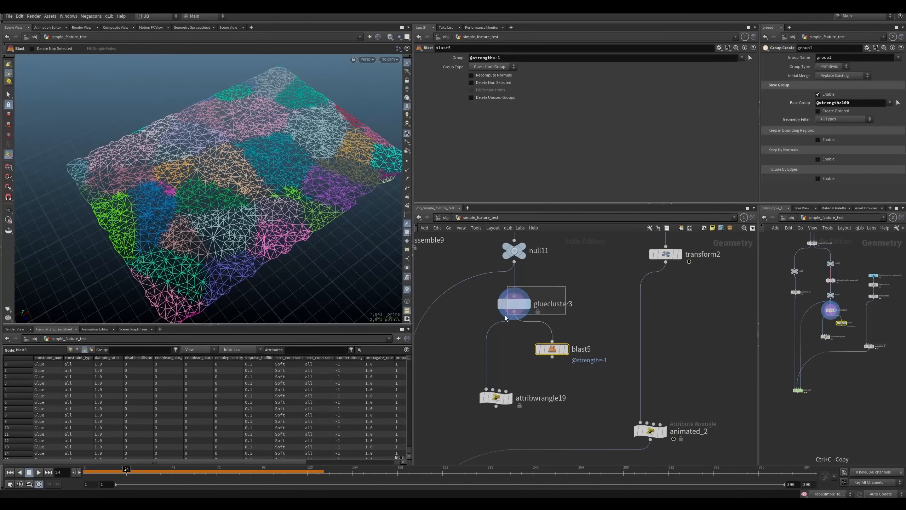
{"action": "left_click", "coordinate": [514, 304]}
Step: Rearrange gluecluster3 and blast5 with more space below null11 and display null11
{"action": "middle_click_drag", "start_coordinate": [557, 285], "coordinate": [552, 329]}
{"action": "left_click_drag", "start_coordinate": [513, 298], "coordinate": [512, 283]}
{"action": "middle_click_drag", "start_coordinate": [530, 360], "coordinate": [531, 315]}
{"action": "left_click_drag", "start_coordinate": [552, 352], "coordinate": [570, 358]}
{"action": "left_click_drag", "start_coordinate": [558, 280], "coordinate": [521, 313]}
{"action": "middle_click_drag", "start_coordinate": [536, 307], "coordinate": [529, 346]}
{"action": "left_click", "coordinate": [512, 272]}
{"action": "left_click", "coordinate": [504, 277]}
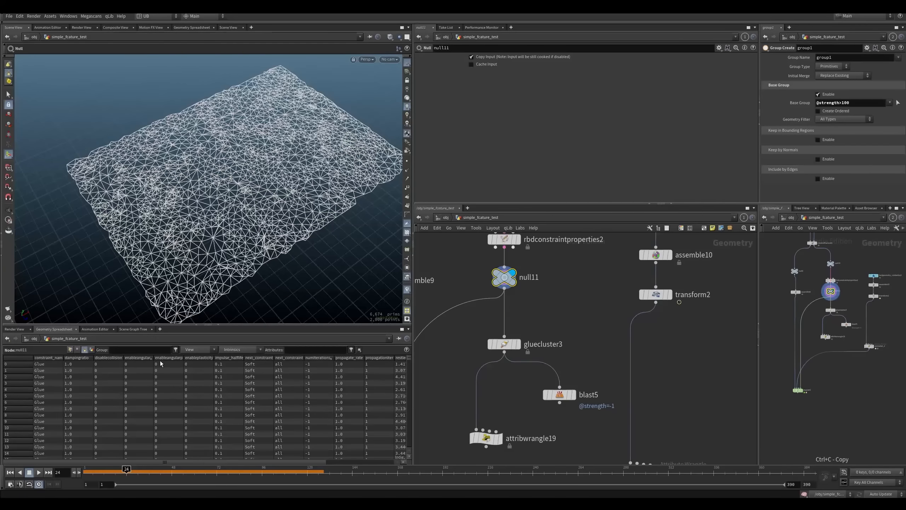
Step: Limit the attributes listed in the geometry spreadsheet for null11 to strength
{"action": "left_click", "coordinate": [197, 349]}
{"action": "left_click", "coordinate": [211, 216]}
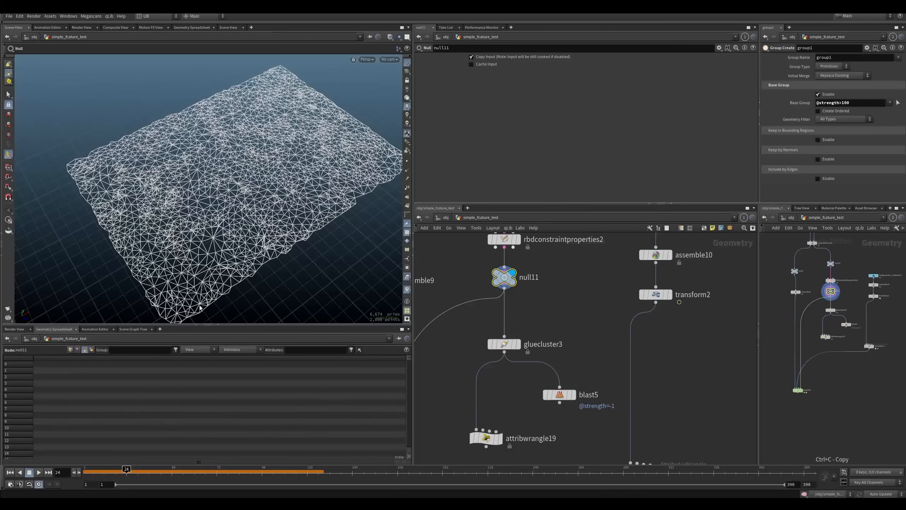
{"action": "left_click", "coordinate": [197, 350]}
{"action": "left_click", "coordinate": [194, 341]}
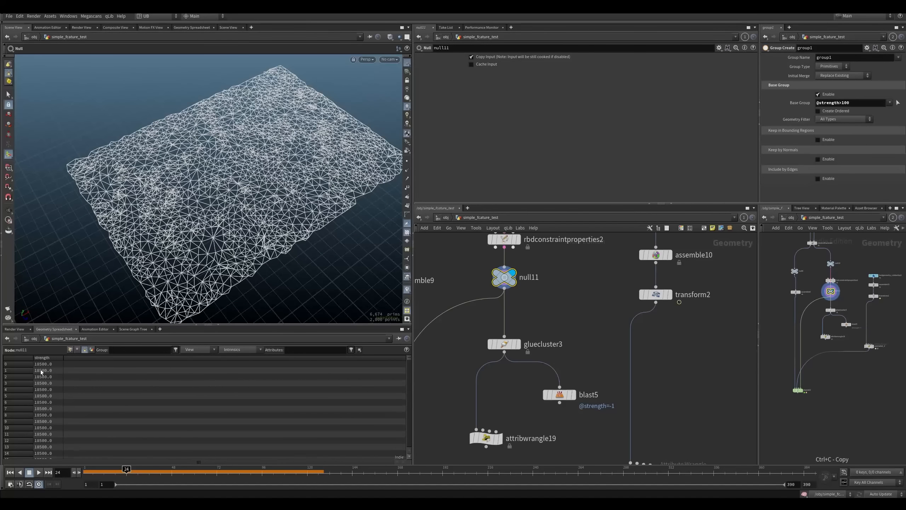
Step: Display gluecluster3 to compare its primitive strength values with those of null11
{"action": "left_click", "coordinate": [478, 344]}
{"action": "middle_click_drag", "start_coordinate": [470, 339], "coordinate": [460, 332]}
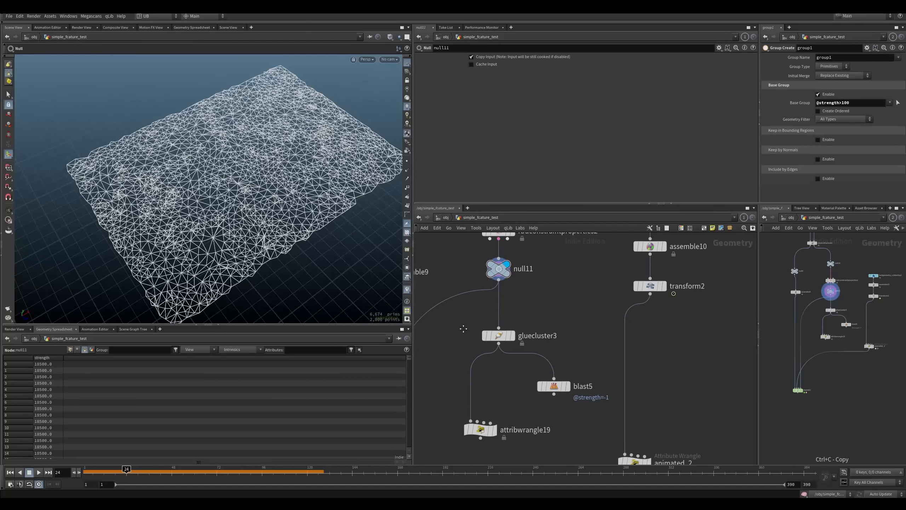
{"action": "left_click", "coordinate": [511, 335]}
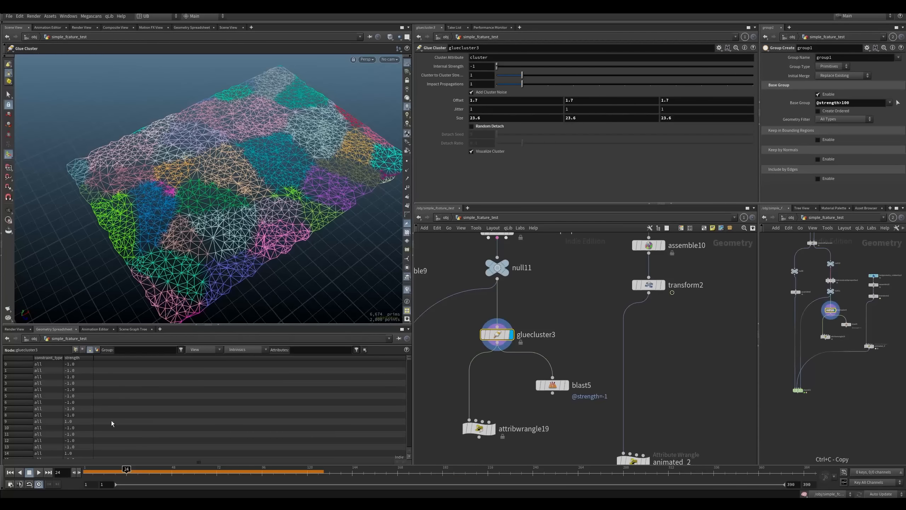
Step: Check the strength group expression on blast5 and return to the gluecluster3 parameters
{"action": "left_click", "coordinate": [552, 384]}
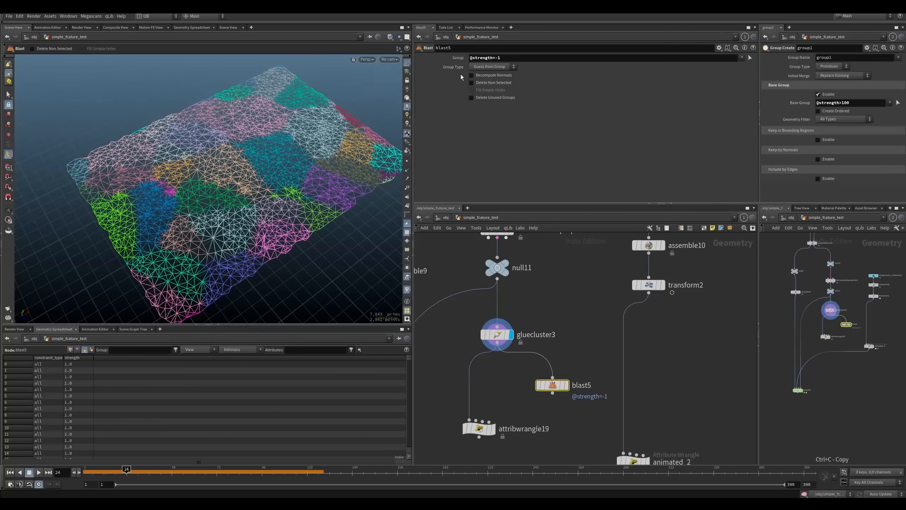
{"action": "double_click", "coordinate": [498, 58]}
{"action": "left_click", "coordinate": [528, 110]}
{"action": "left_click_drag", "start_coordinate": [497, 335], "coordinate": [497, 330]}
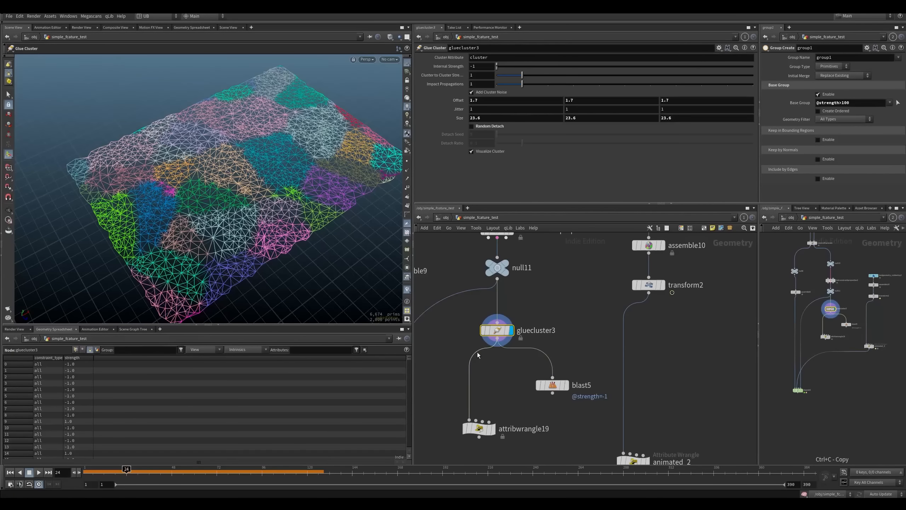
Step: Link gluecluster3's Internal Strength to the glue Strength of rbdconstraintproperties2 with a relative reference
{"action": "middle_click_drag", "start_coordinate": [519, 335], "coordinate": [522, 365]}
{"action": "left_click", "coordinate": [499, 260]}
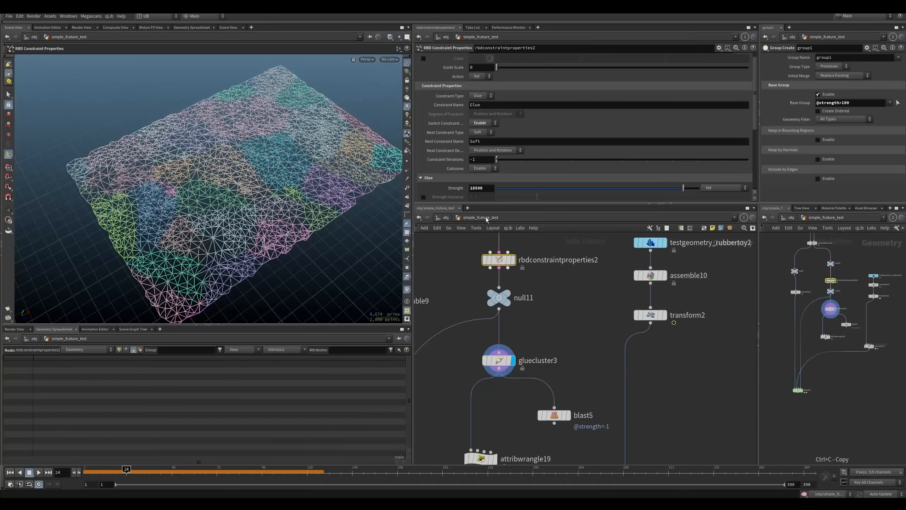
{"action": "right_click", "coordinate": [454, 188]}
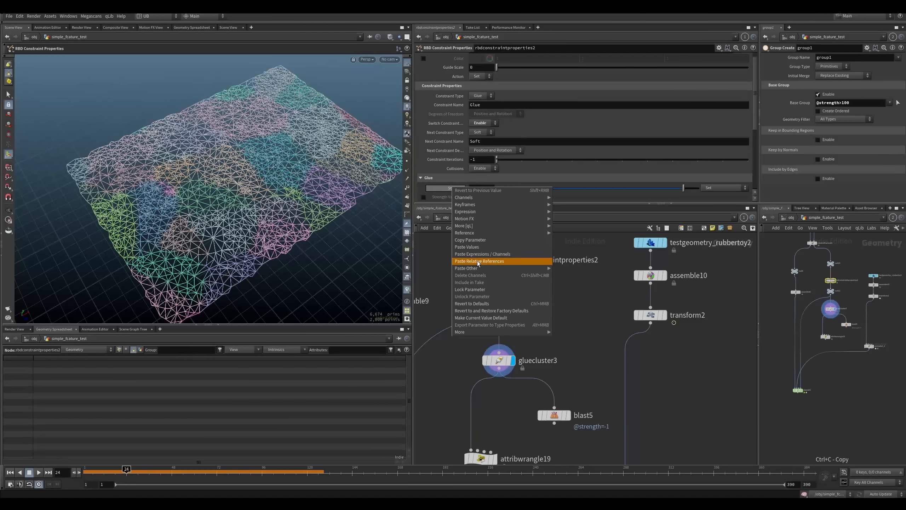
{"action": "left_click", "coordinate": [470, 239]}
{"action": "left_click", "coordinate": [503, 360]}
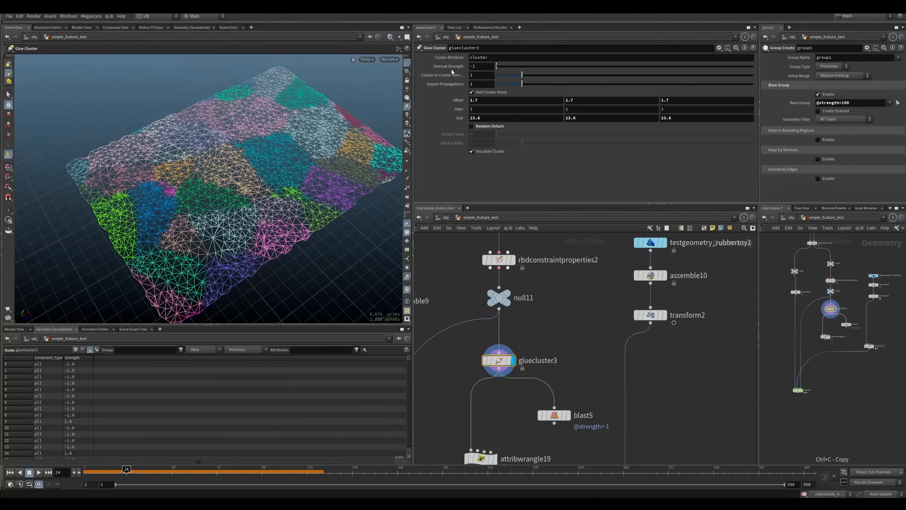
{"action": "right_click", "coordinate": [475, 69]}
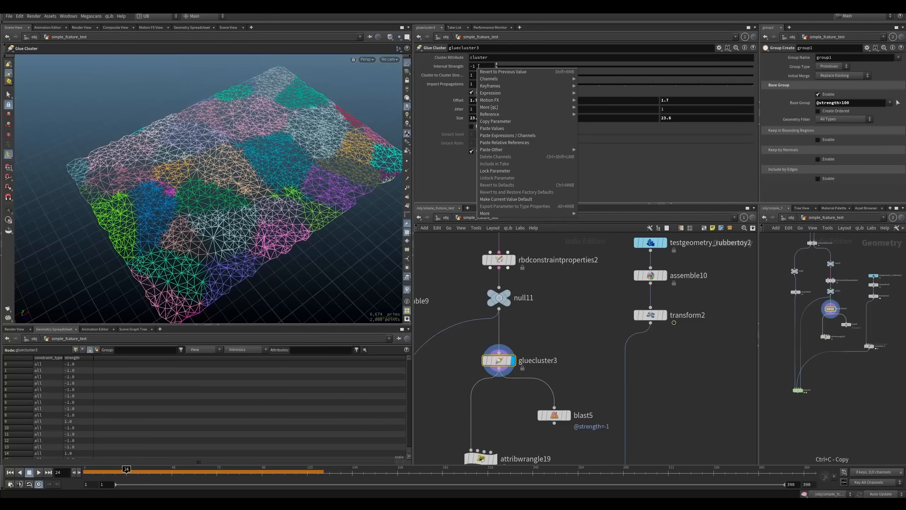
{"action": "left_click", "coordinate": [500, 147]}
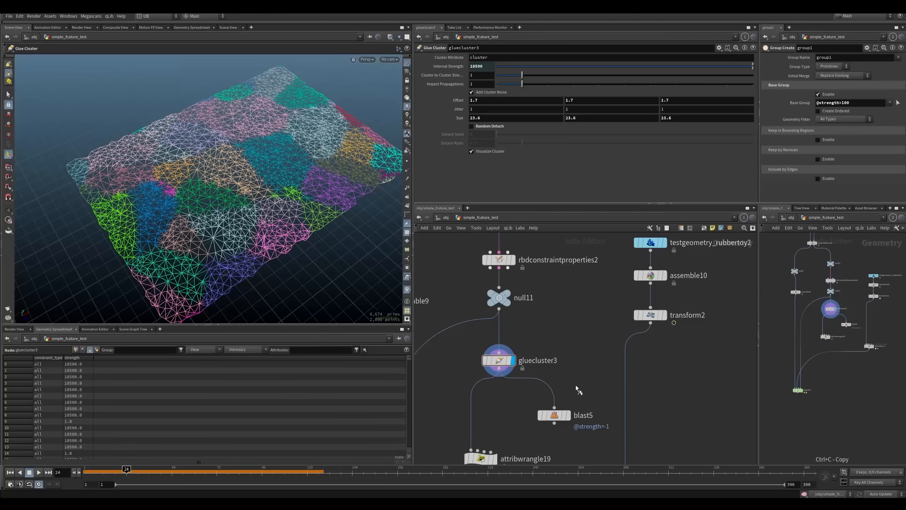
{"action": "left_click", "coordinate": [552, 407]}
{"action": "left_click", "coordinate": [519, 60]}
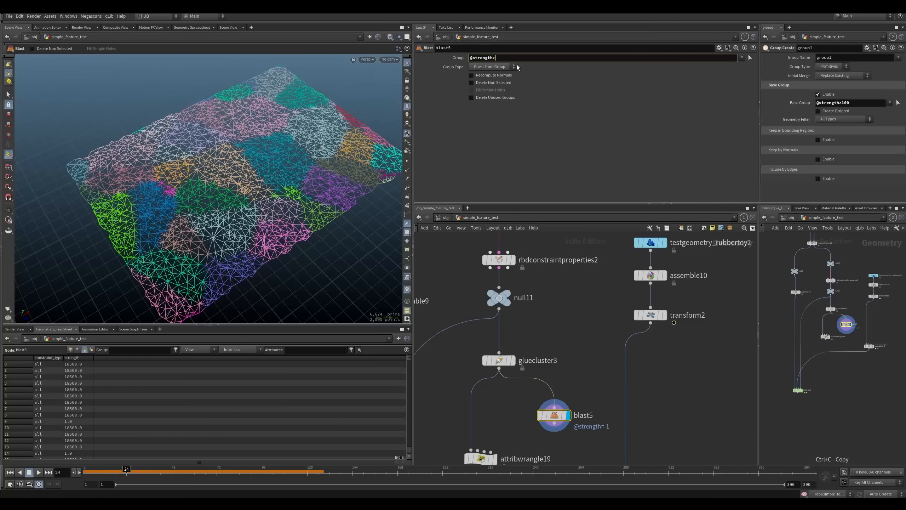
{"action": "type", "text": ">10"}
{"action": "key", "text": "Return"}
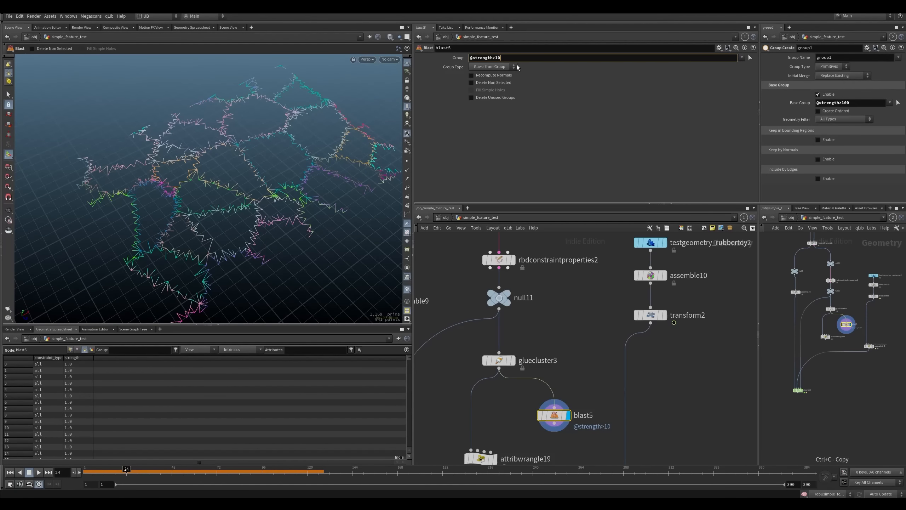
{"action": "left_click", "coordinate": [488, 84]}
{"action": "left_click", "coordinate": [489, 83]}
{"action": "left_click", "coordinate": [489, 83]}
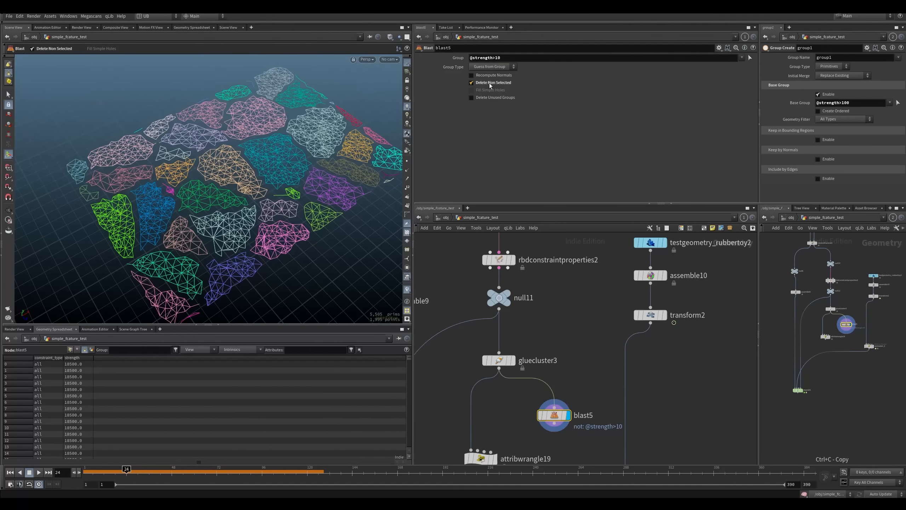
{"action": "left_click", "coordinate": [489, 83]}
Step: Display gluecluster3 and look through its primitive strength values in the geometry spreadsheet
{"action": "middle_click_drag", "start_coordinate": [554, 349], "coordinate": [548, 323]}
{"action": "left_click", "coordinate": [507, 334]}
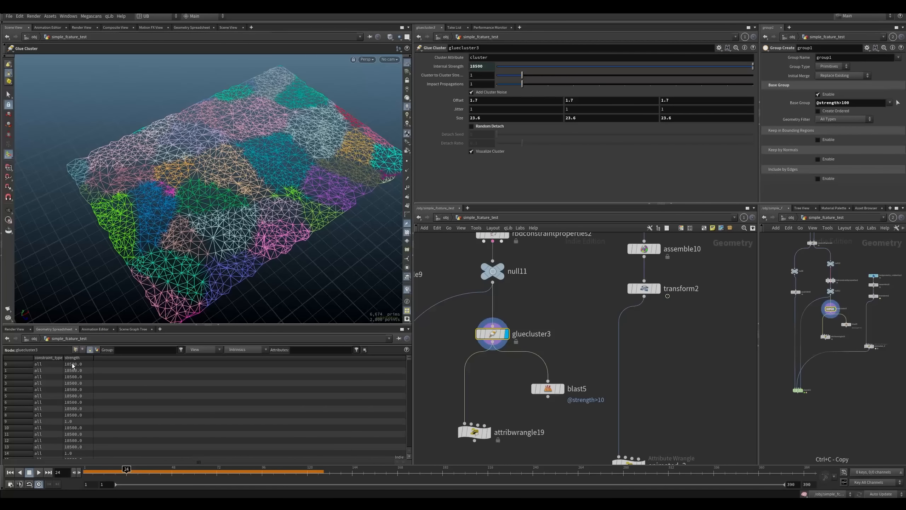
{"action": "left_click_drag", "start_coordinate": [409, 360], "coordinate": [409, 371]}
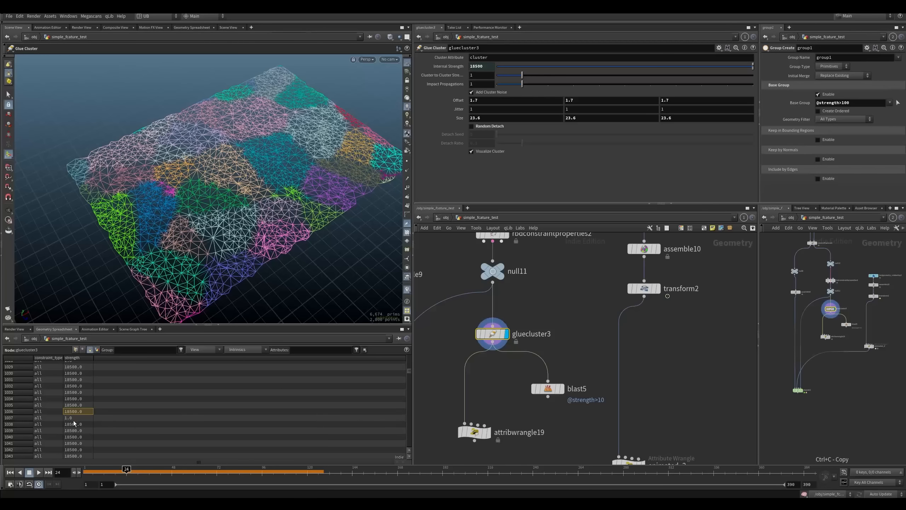
{"action": "left_click", "coordinate": [561, 388]}
{"action": "left_click", "coordinate": [548, 389]}
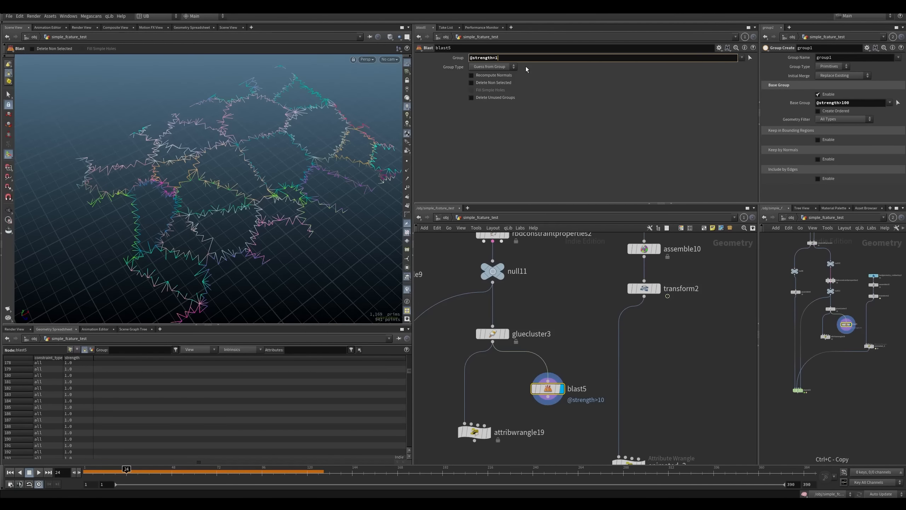
{"action": "key", "text": "Return"}
{"action": "left_click", "coordinate": [503, 84]}
{"action": "left_click", "coordinate": [501, 84]}
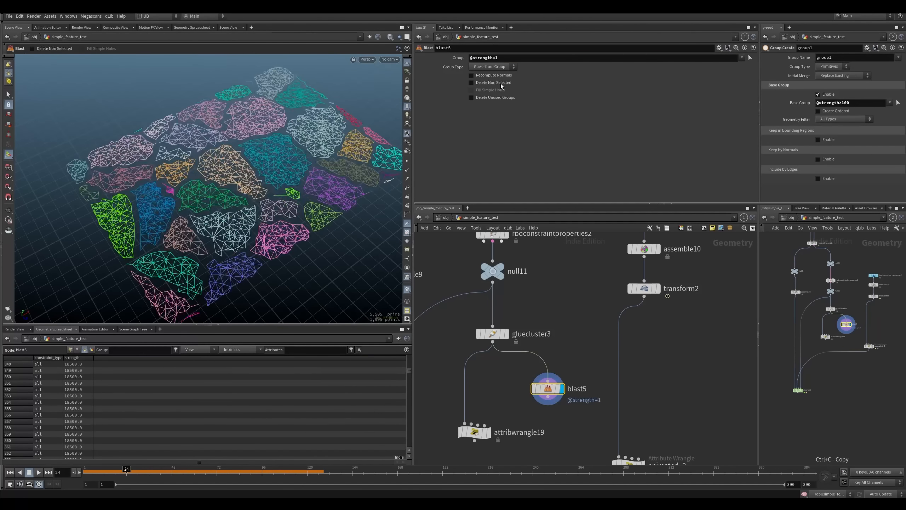
{"action": "left_click", "coordinate": [500, 83]}
{"action": "left_click", "coordinate": [500, 83]}
Step: Rearrange blast5 and attribwrangle19 below gluecluster3 and display attribwrangle19
{"action": "left_click", "coordinate": [560, 314]}
{"action": "left_click", "coordinate": [507, 333]}
{"action": "middle_click_drag", "start_coordinate": [482, 405], "coordinate": [506, 356]}
{"action": "left_click", "coordinate": [512, 384]}
{"action": "left_click_drag", "start_coordinate": [499, 385], "coordinate": [516, 353]}
{"action": "left_click_drag", "start_coordinate": [539, 327], "coordinate": [496, 373]}
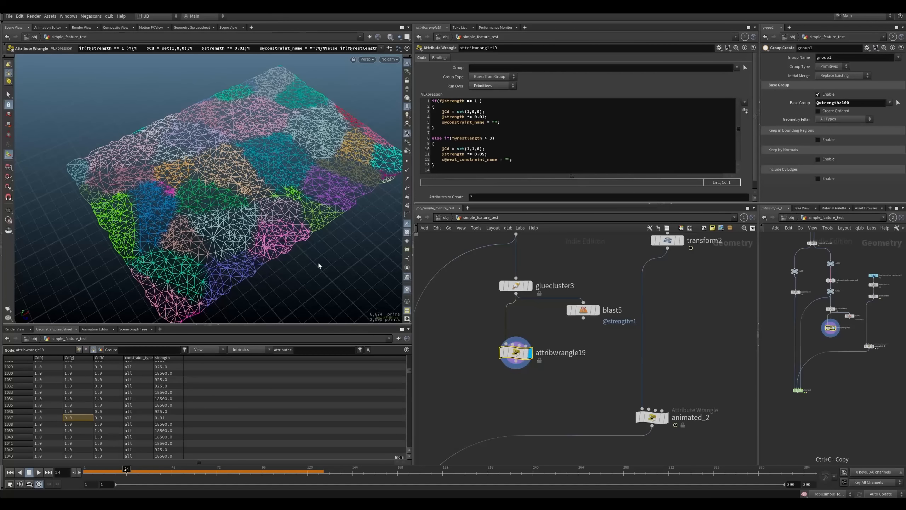
Step: Turn off Visualize Cluster on gluecluster3 and view the constraint colours from attribwrangle19
{"action": "left_click", "coordinate": [516, 285]}
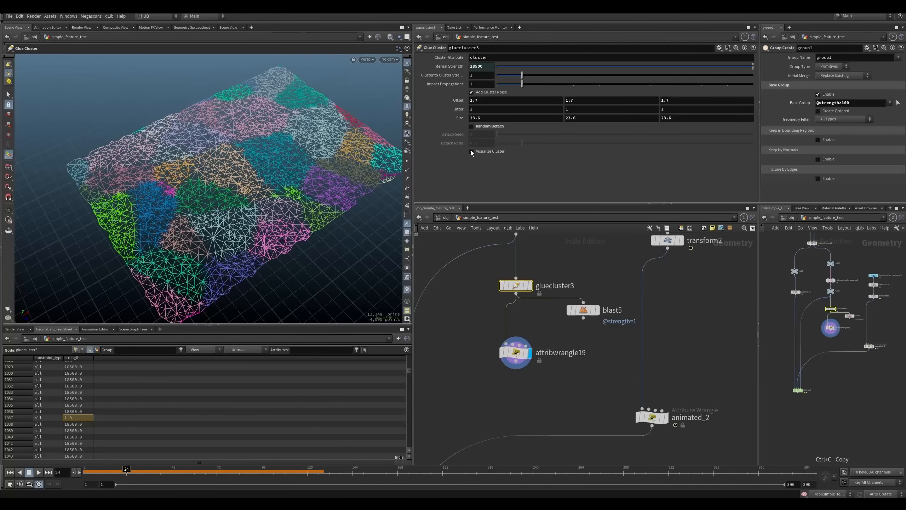
{"action": "left_click", "coordinate": [471, 151]}
{"action": "left_click_drag", "start_coordinate": [465, 345], "coordinate": [519, 374]}
{"action": "left_click_drag", "start_coordinate": [314, 228], "coordinate": [287, 228], "text": "alt"}
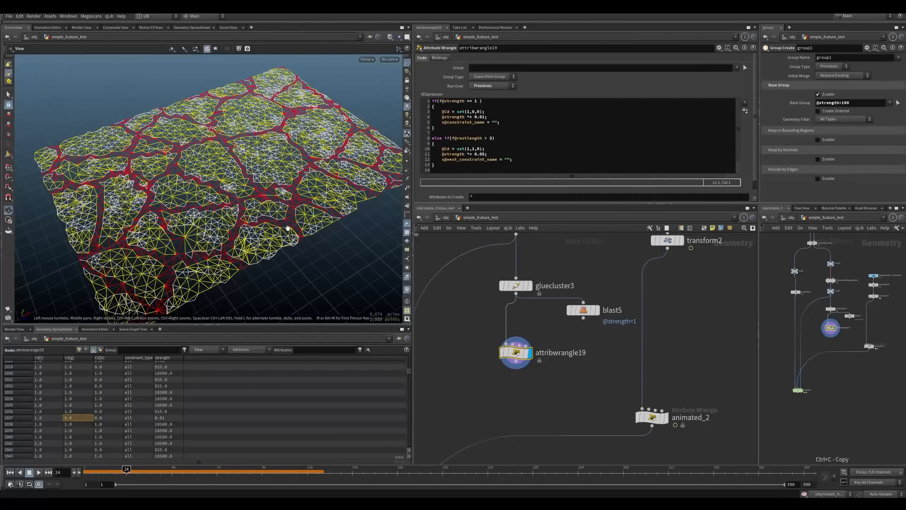
{"action": "key", "text": "Return"}
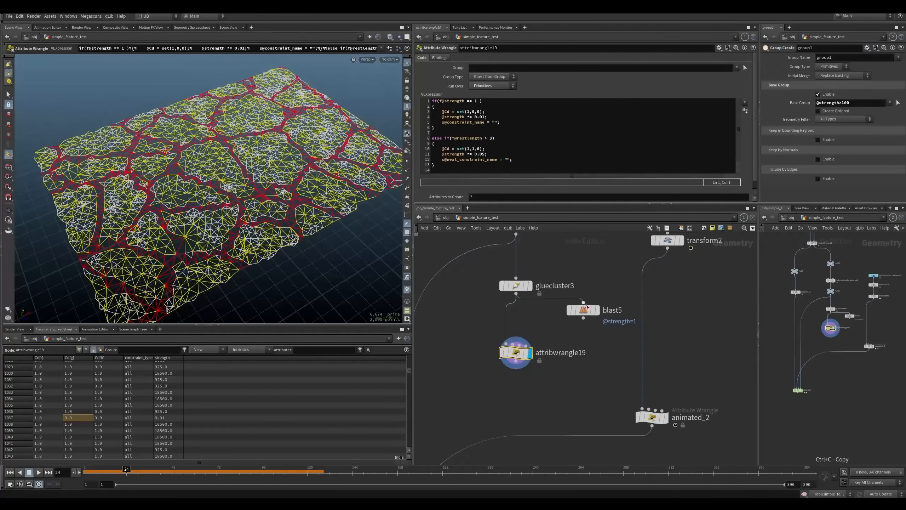
Step: Review attribwrangle19's VEX code for the strength and restlength conditions, including the cleared constraint names
{"action": "left_click", "coordinate": [588, 307]}
{"action": "left_click", "coordinate": [511, 352]}
{"action": "left_click_drag", "start_coordinate": [441, 101], "coordinate": [497, 123]}
{"action": "left_click", "coordinate": [507, 125]}
{"action": "mouse_move", "coordinate": [513, 160]}
{"action": "left_mouse_down"}
{"action": "mouse_move", "coordinate": [445, 159]}
{"action": "mouse_move", "coordinate": [508, 164]}
{"action": "left_mouse_up"}
{"action": "left_click", "coordinate": [466, 154]}
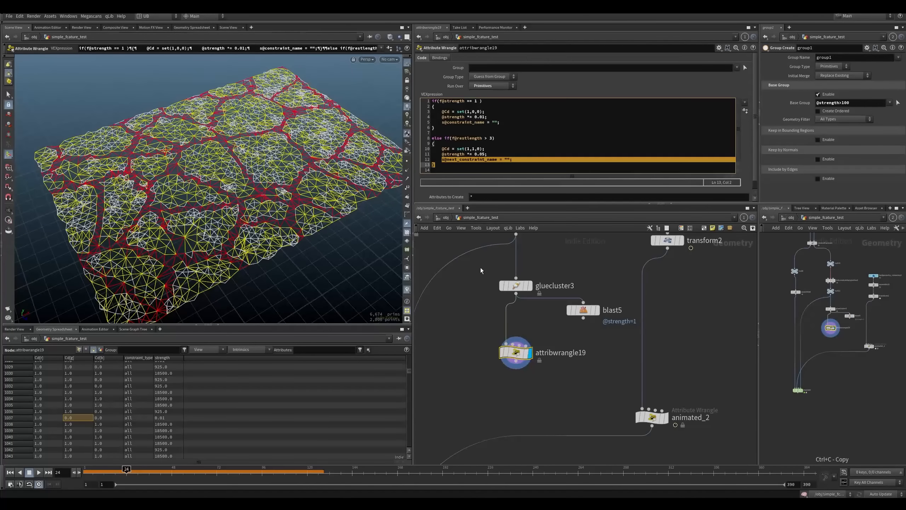
Step: Display null11 to view the constraints before glue clustering
{"action": "left_click", "coordinate": [478, 303]}
{"action": "middle_click_drag", "start_coordinate": [474, 274], "coordinate": [476, 301]}
{"action": "left_click_drag", "start_coordinate": [471, 255], "coordinate": [524, 276]}
{"action": "left_click_drag", "start_coordinate": [468, 283], "coordinate": [518, 309]}
{"action": "key", "text": "r"}
Step: Set the switch constraint option on rbdconstraintproperties2 to Disable and back to Enable
{"action": "left_click_drag", "start_coordinate": [477, 262], "coordinate": [513, 271]}
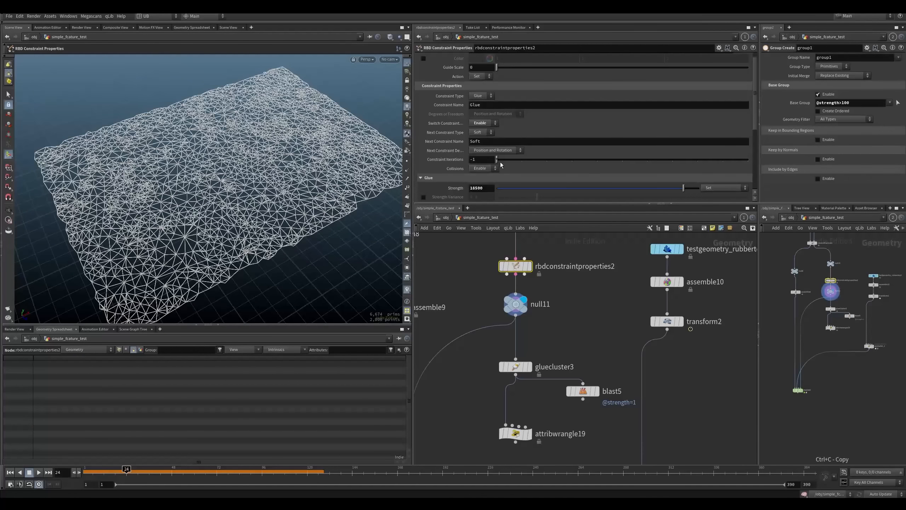
{"action": "left_click", "coordinate": [490, 124]}
{"action": "left_click", "coordinate": [482, 133]}
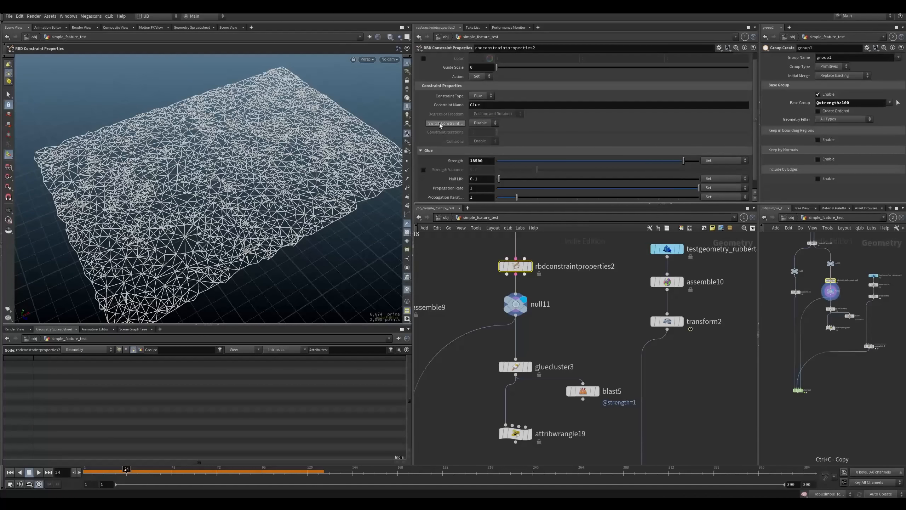
{"action": "left_click", "coordinate": [483, 123]}
{"action": "left_click", "coordinate": [480, 132]}
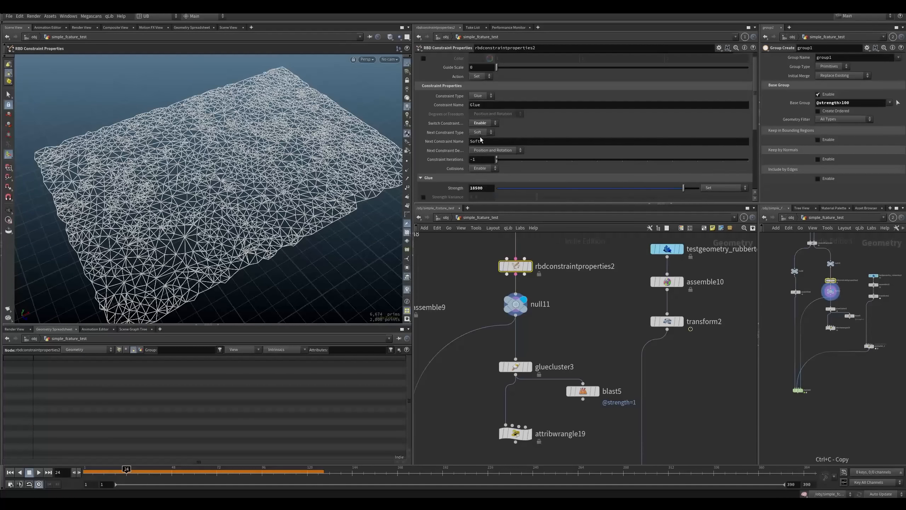
Step: Check null11's node info, display attribwrangle19 and review the strength, next constraint name and colour lines of its restlength condition
{"action": "middle_click", "coordinate": [519, 302]}
{"action": "middle_click_drag", "start_coordinate": [536, 422], "coordinate": [534, 357]}
{"action": "left_click", "coordinate": [529, 371]}
{"action": "left_click", "coordinate": [510, 371]}
{"action": "left_click", "coordinate": [465, 154]}
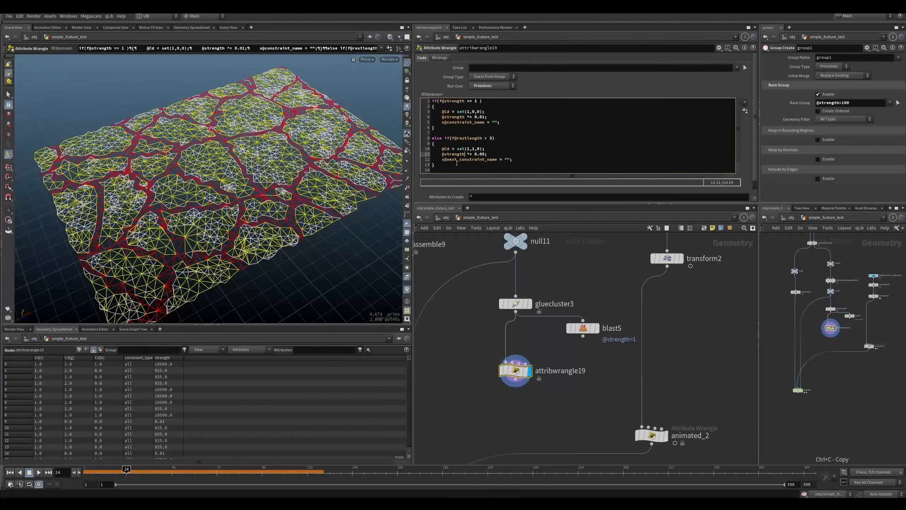
{"action": "left_click_drag", "start_coordinate": [443, 159], "coordinate": [478, 149]}
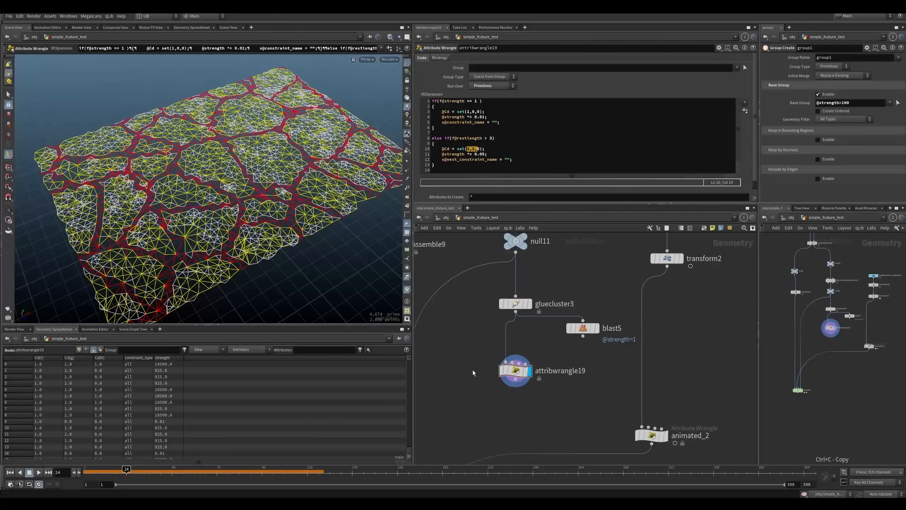
Step: Spread out gluecluster3, attribwrangle19 and blast5, and inspect the coloured constraint network
{"action": "left_click_drag", "start_coordinate": [514, 371], "coordinate": [514, 378]}
{"action": "left_click_drag", "start_coordinate": [513, 303], "coordinate": [513, 293]}
{"action": "left_click_drag", "start_coordinate": [566, 328], "coordinate": [483, 408]}
{"action": "left_click_drag", "start_coordinate": [236, 232], "coordinate": [247, 243], "text": "alt"}
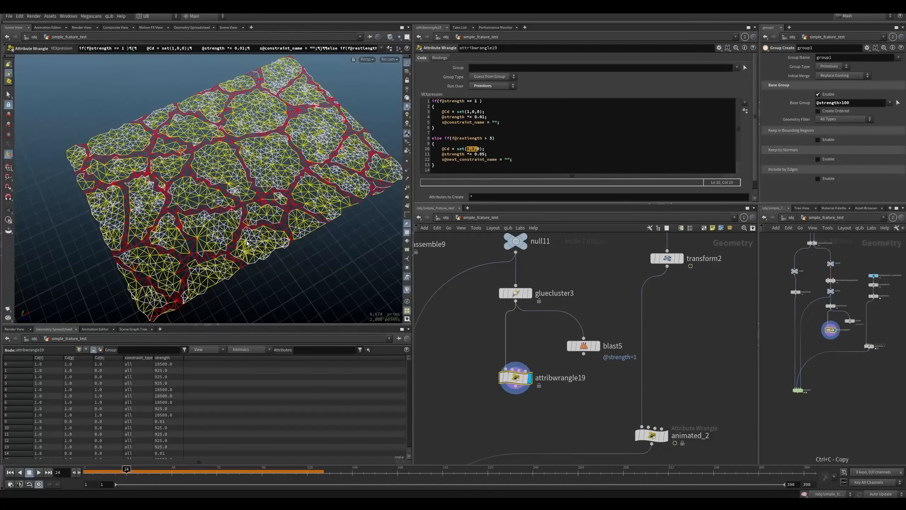
{"action": "left_click_drag", "start_coordinate": [268, 208], "coordinate": [198, 235], "text": "alt"}
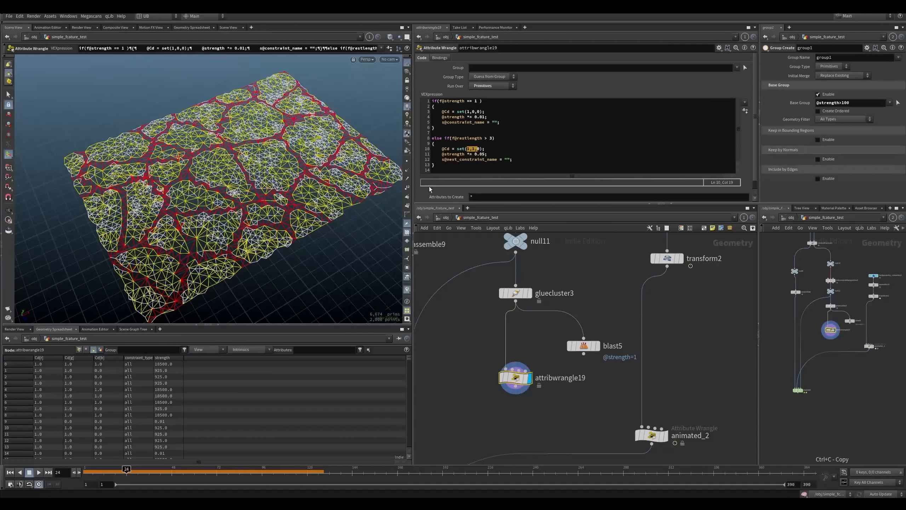
Step: Highlight the restlength attribute in attribwrangle19's condition and check the node info of null11
{"action": "left_click", "coordinate": [488, 142]}
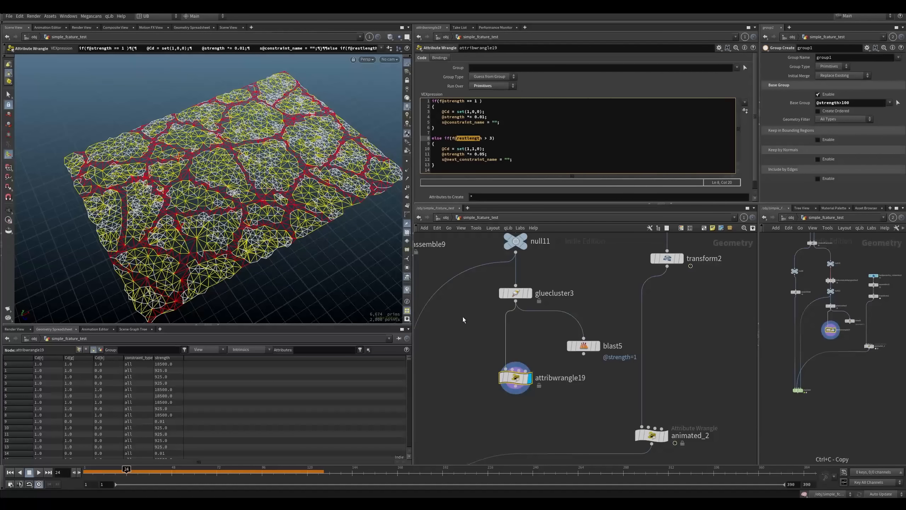
{"action": "middle_click_drag", "start_coordinate": [459, 326], "coordinate": [479, 366]}
{"action": "left_click_drag", "start_coordinate": [535, 282], "coordinate": [535, 277]}
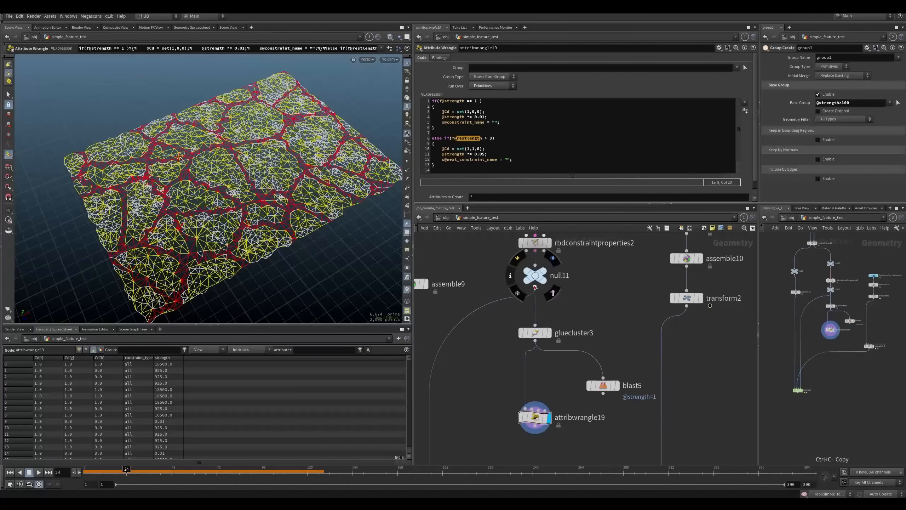
{"action": "middle_click_drag", "start_coordinate": [536, 287], "coordinate": [528, 347]}
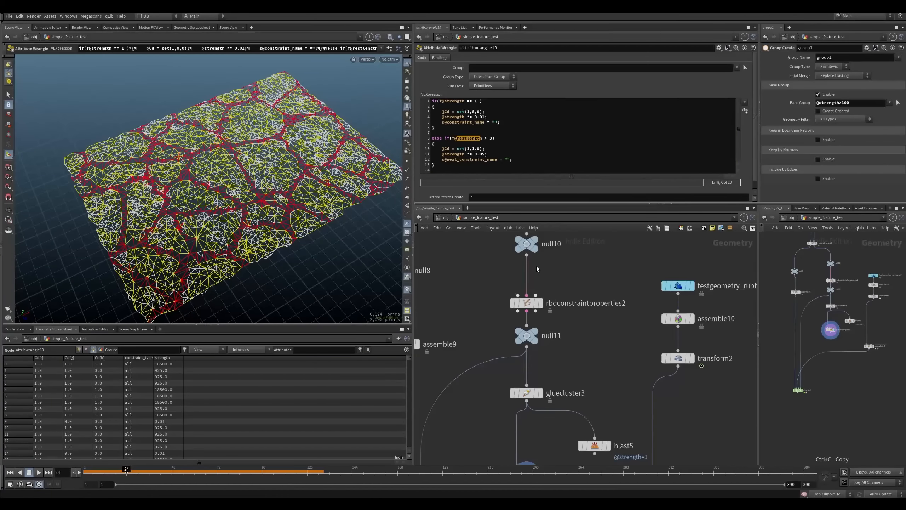
{"action": "middle_click", "coordinate": [528, 334]}
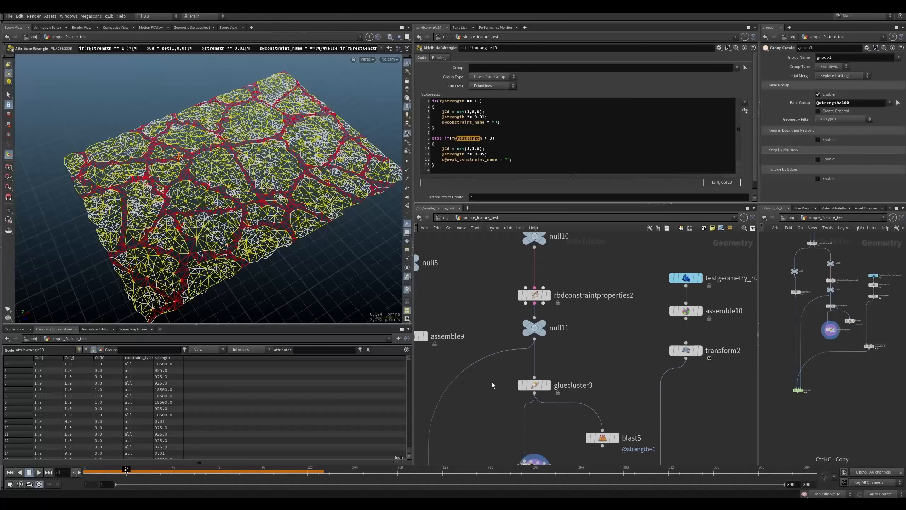
Step: Add a Color node and connect it to the output of null11
{"action": "key", "text": "Tab"}
{"action": "type", "text": "b"}
{"action": "key", "text": "BackSpace"}
{"action": "type", "text": "col"}
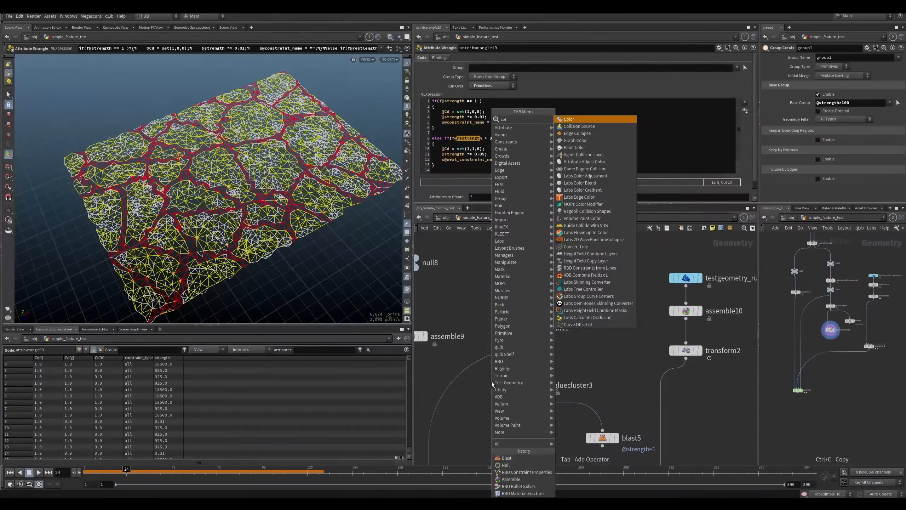
{"action": "key", "text": "Return"}
{"action": "left_click", "coordinate": [492, 382]}
{"action": "left_click", "coordinate": [492, 373]}
{"action": "left_click", "coordinate": [534, 339]}
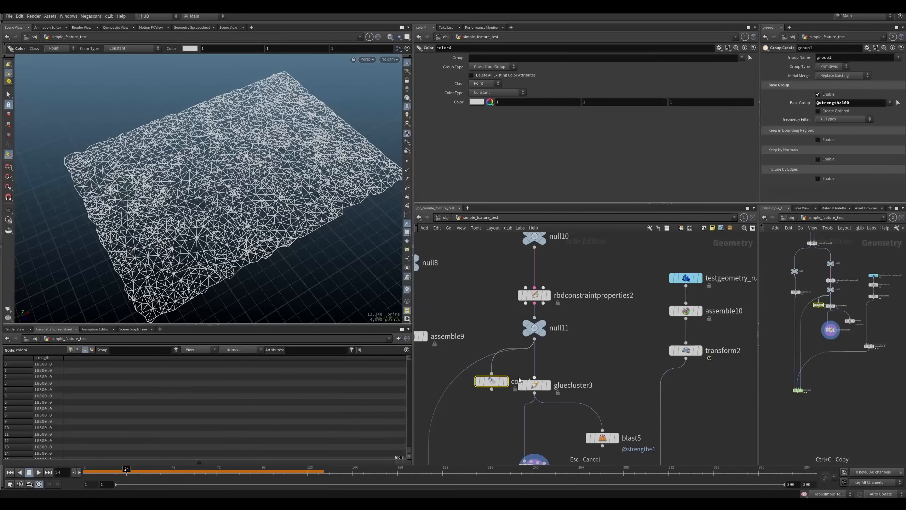
Step: Move the new Color node beside the branch from null11 and display it
{"action": "mouse_move", "coordinate": [492, 381]}
{"action": "left_mouse_down"}
{"action": "mouse_move", "coordinate": [599, 368]}
{"action": "mouse_move", "coordinate": [606, 376]}
{"action": "mouse_move", "coordinate": [579, 358]}
{"action": "left_mouse_up"}
{"action": "scroll", "coordinate": [608, 341], "scroll_direction": "down", "scroll_amount": 3}
{"action": "scroll", "coordinate": [603, 350], "scroll_direction": "up", "scroll_amount": 3}
{"action": "mouse_move", "coordinate": [619, 319]}
{"action": "left_mouse_down"}
{"action": "mouse_move", "coordinate": [570, 370]}
{"action": "mouse_move", "coordinate": [588, 337]}
{"action": "left_mouse_up"}
Step: Set the Color node's Color Type to Ramp from Attribute and its Class to Primitive
{"action": "left_click", "coordinate": [506, 93]}
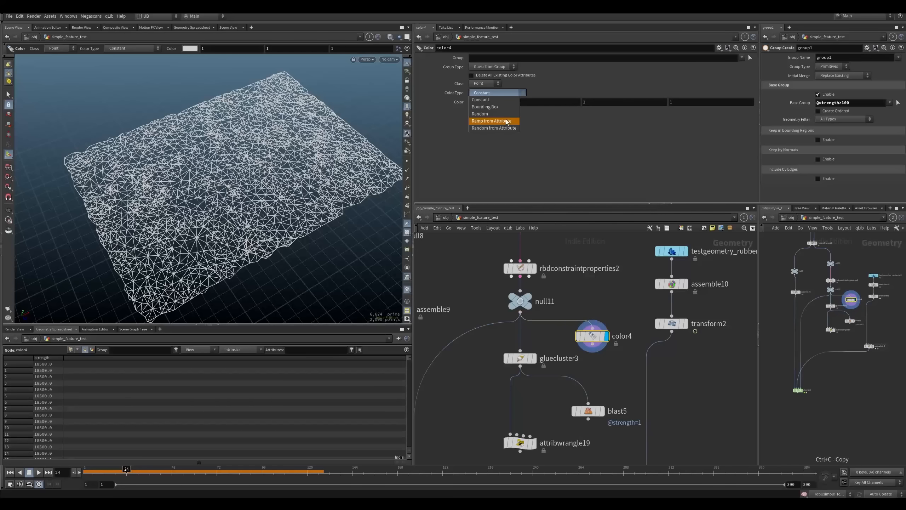
{"action": "left_click", "coordinate": [496, 121]}
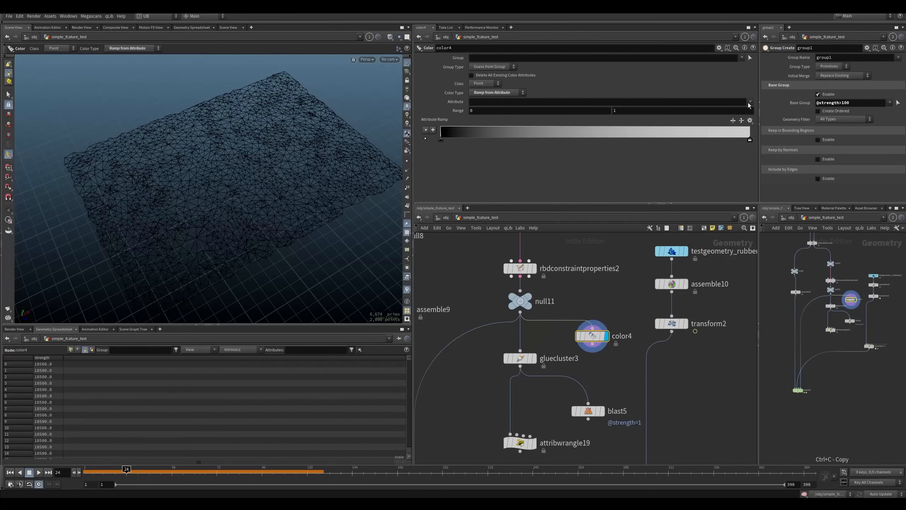
{"action": "left_click", "coordinate": [750, 102]}
{"action": "left_click", "coordinate": [494, 83]}
{"action": "left_click", "coordinate": [482, 91]}
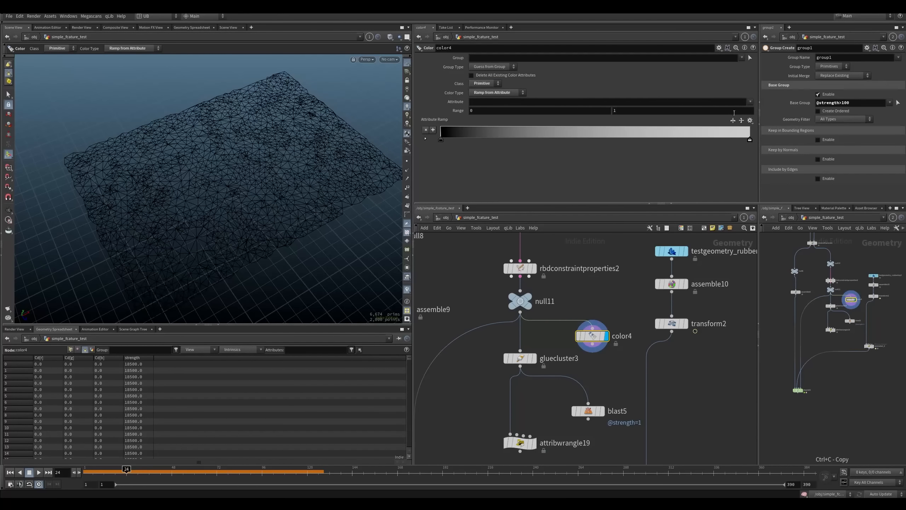
Step: Set color4's ramp attribute to restlength, copying the name from the condition in attribwrangle19's code
{"action": "left_click", "coordinate": [750, 102]}
{"action": "key", "text": "Escape"}
{"action": "middle_click_drag", "start_coordinate": [521, 301], "coordinate": [521, 297]}
{"action": "left_click", "coordinate": [510, 442]}
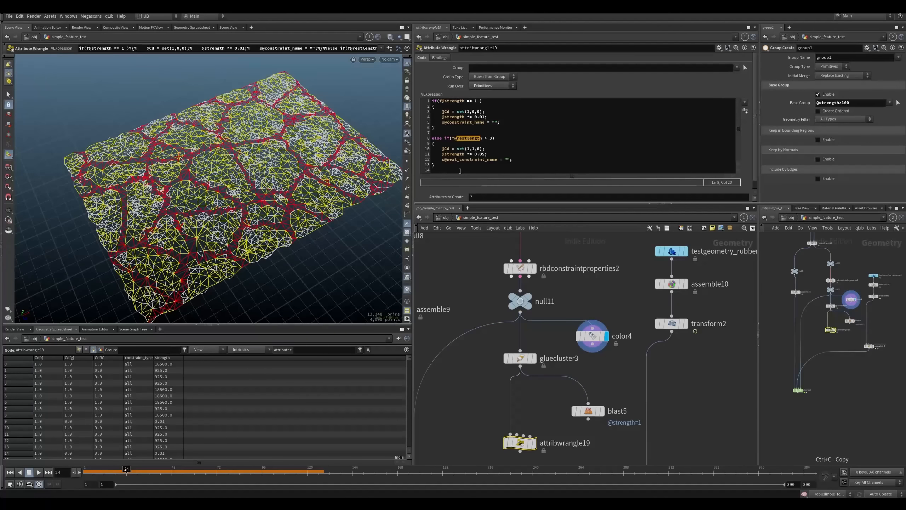
{"action": "left_click", "coordinate": [457, 138]}
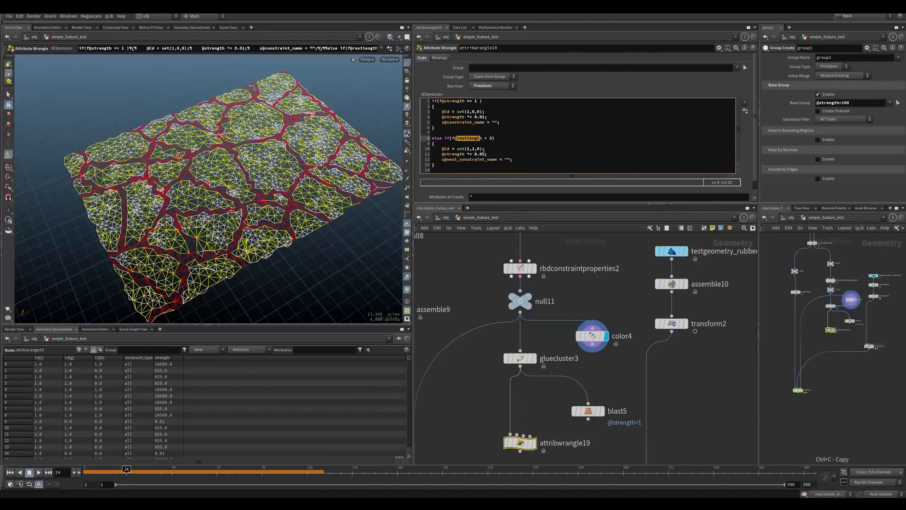
{"action": "left_click", "coordinate": [482, 138]}
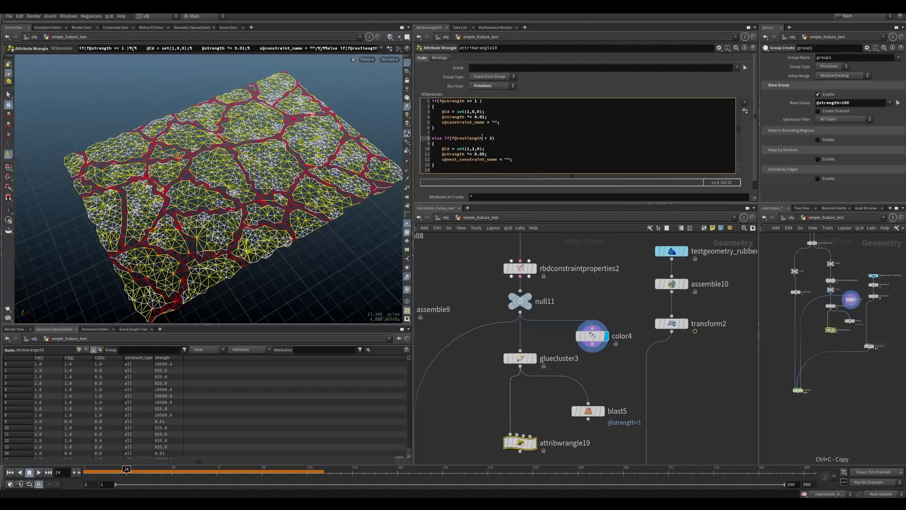
{"action": "left_click", "coordinate": [459, 138]}
{"action": "left_click_drag", "start_coordinate": [456, 139], "coordinate": [476, 139]}
{"action": "left_click", "coordinate": [592, 336]}
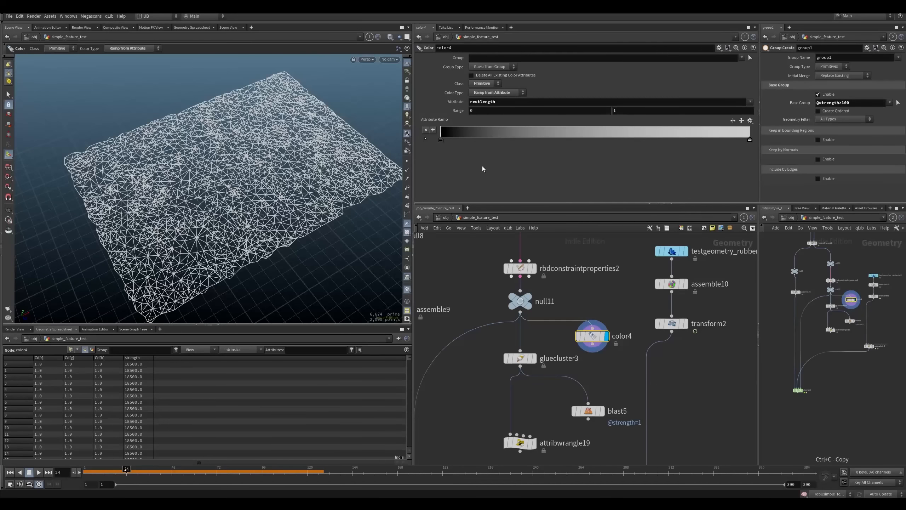
Step: Raise color4's upper range to 10.3 and squeeze the black-to-white ramp into its middle section to reveal long constraints
{"action": "middle_click_drag", "start_coordinate": [645, 112], "coordinate": [619, 127]}
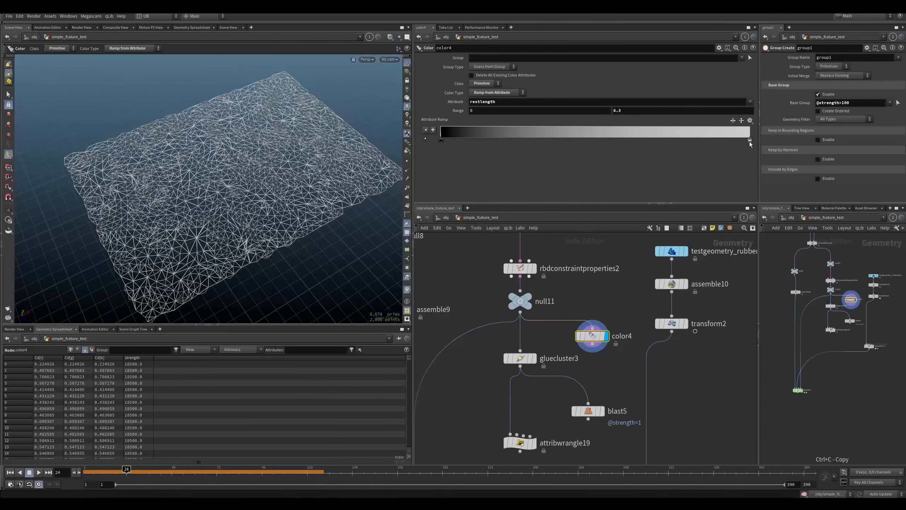
{"action": "left_click_drag", "start_coordinate": [749, 140], "coordinate": [607, 139]}
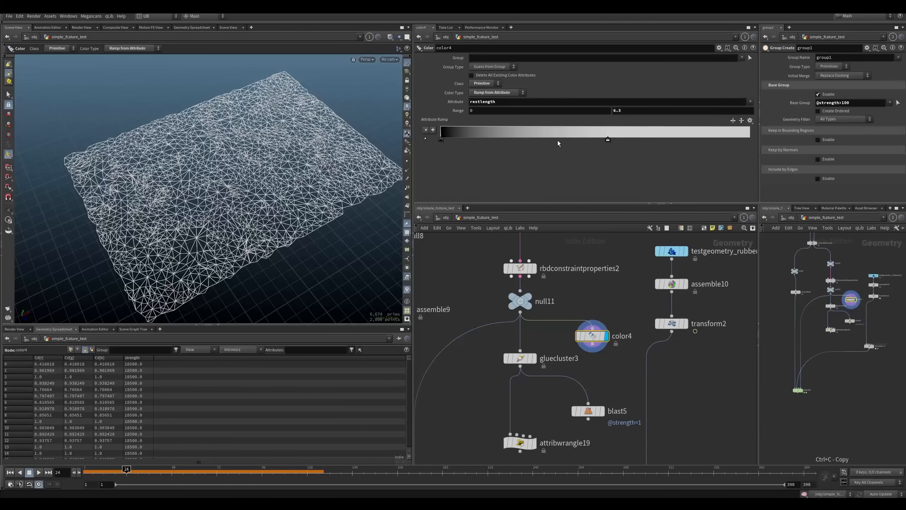
{"action": "left_click_drag", "start_coordinate": [439, 140], "coordinate": [553, 140]}
{"action": "middle_click_drag", "start_coordinate": [625, 110], "coordinate": [646, 104]}
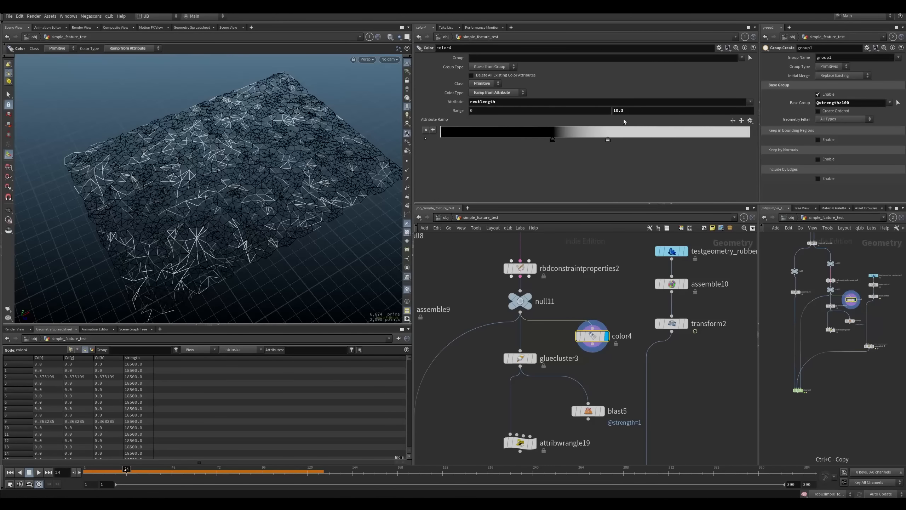
{"action": "scroll", "coordinate": [211, 255], "scroll_direction": "up", "scroll_amount": 5}
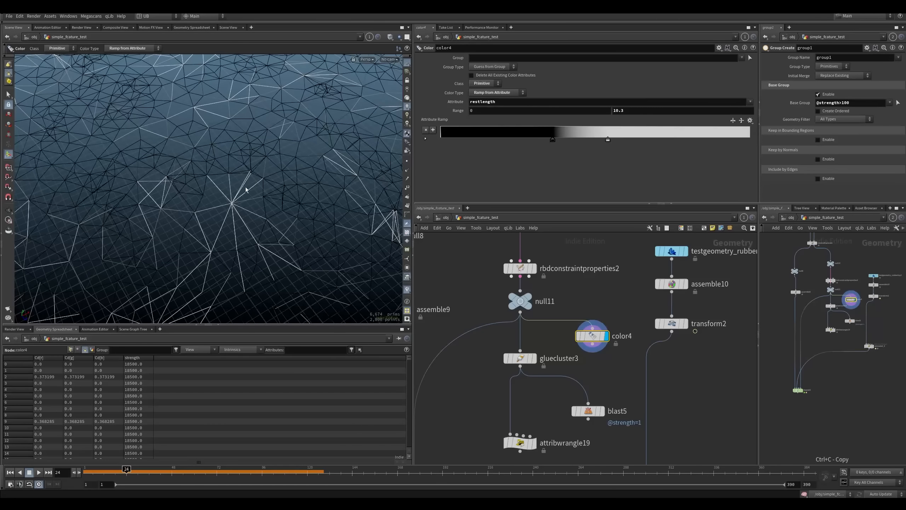
{"action": "right_click_drag", "start_coordinate": [245, 228], "coordinate": [234, 185], "text": "alt"}
{"action": "middle_click_drag", "start_coordinate": [234, 186], "coordinate": [209, 195], "text": "alt"}
{"action": "right_click_drag", "start_coordinate": [209, 194], "coordinate": [176, 250], "text": "alt"}
{"action": "left_click_drag", "start_coordinate": [176, 250], "coordinate": [188, 216]}
{"action": "key", "text": "Return"}
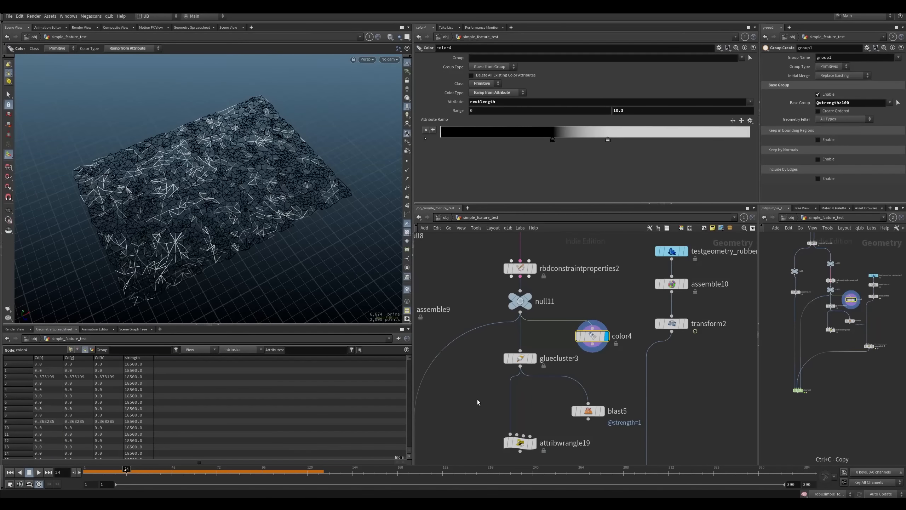
Step: Display the attribwrangle19 node and view its coloured constraints
{"action": "middle_click_drag", "start_coordinate": [478, 402], "coordinate": [485, 376]}
{"action": "left_click_drag", "start_coordinate": [498, 395], "coordinate": [532, 438]}
{"action": "key", "text": "r"}
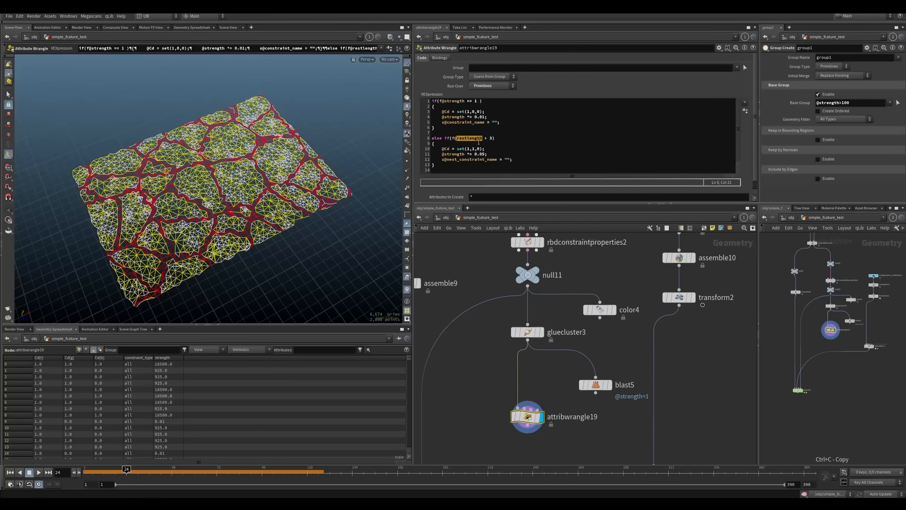
Step: Set scatter4's Force Total Count to 4000
{"action": "middle_click_drag", "start_coordinate": [476, 293], "coordinate": [459, 411]}
{"action": "middle_click_drag", "start_coordinate": [558, 279], "coordinate": [554, 412]}
{"action": "middle_click_drag", "start_coordinate": [518, 348], "coordinate": [518, 376]}
{"action": "left_click", "coordinate": [510, 300]}
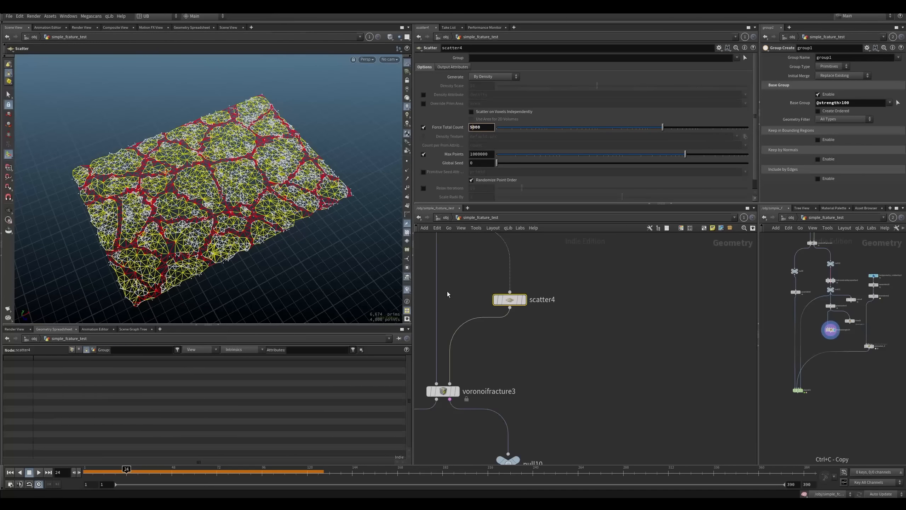
{"action": "key", "text": "Return"}
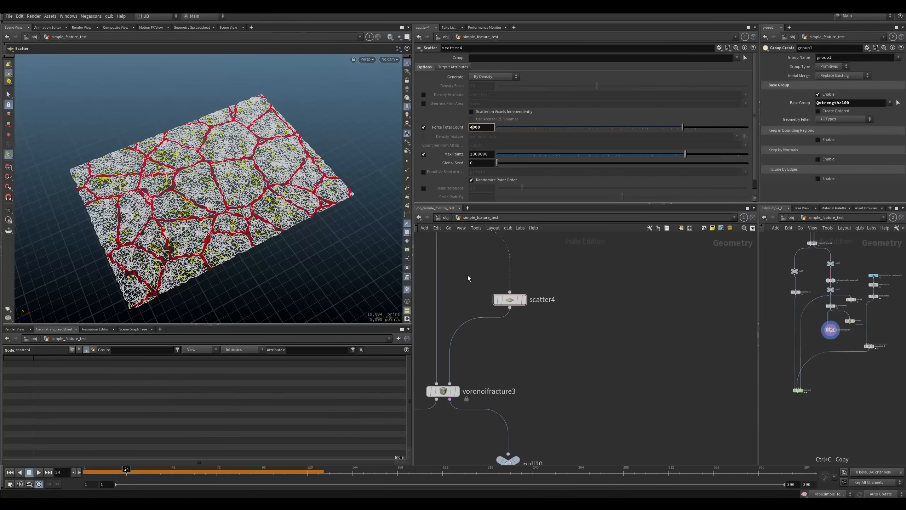
{"action": "middle_click_drag", "start_coordinate": [536, 386], "coordinate": [538, 323]}
{"action": "right_click_drag", "start_coordinate": [200, 211], "coordinate": [211, 226], "text": "alt"}
{"action": "scroll", "coordinate": [543, 315], "scroll_direction": "down", "scroll_amount": 6}
{"action": "middle_click_drag", "start_coordinate": [551, 375], "coordinate": [543, 287]}
{"action": "scroll", "coordinate": [541, 344], "scroll_direction": "up", "scroll_amount": 5}
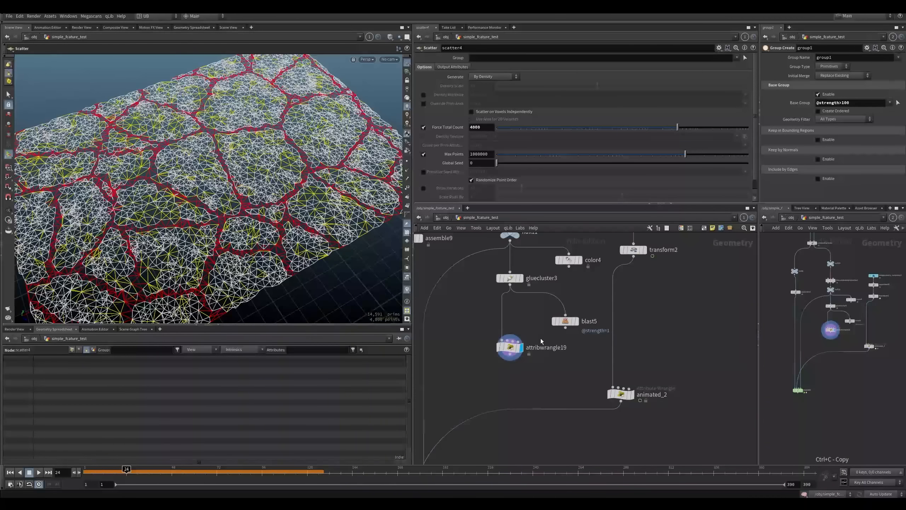
Step: Select attribwrangle19 and examine its restlength code against the coloured constraint network
{"action": "left_click", "coordinate": [510, 347]}
{"action": "scroll", "coordinate": [472, 390], "scroll_direction": "down", "scroll_amount": 2}
{"action": "left_click", "coordinate": [492, 154]}
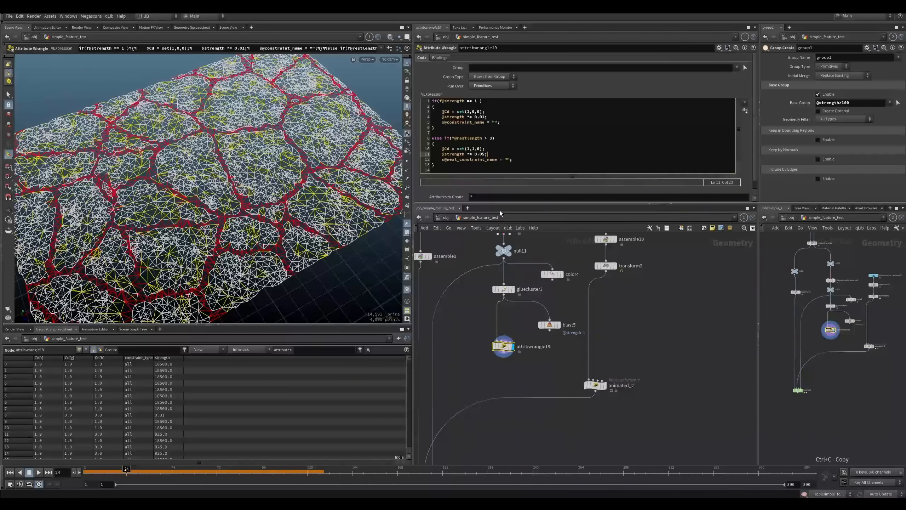
{"action": "right_click_drag", "start_coordinate": [282, 260], "coordinate": [371, 265], "text": "alt"}
{"action": "left_click_drag", "start_coordinate": [371, 265], "coordinate": [381, 271], "text": "alt"}
Step: Connect attribwrangle19's output to dopnet2 in place of the null11 connection, and display dopnet2
{"action": "left_click", "coordinate": [498, 362]}
{"action": "middle_click_drag", "start_coordinate": [470, 397], "coordinate": [510, 341]}
{"action": "middle_click_drag", "start_coordinate": [508, 297], "coordinate": [499, 365]}
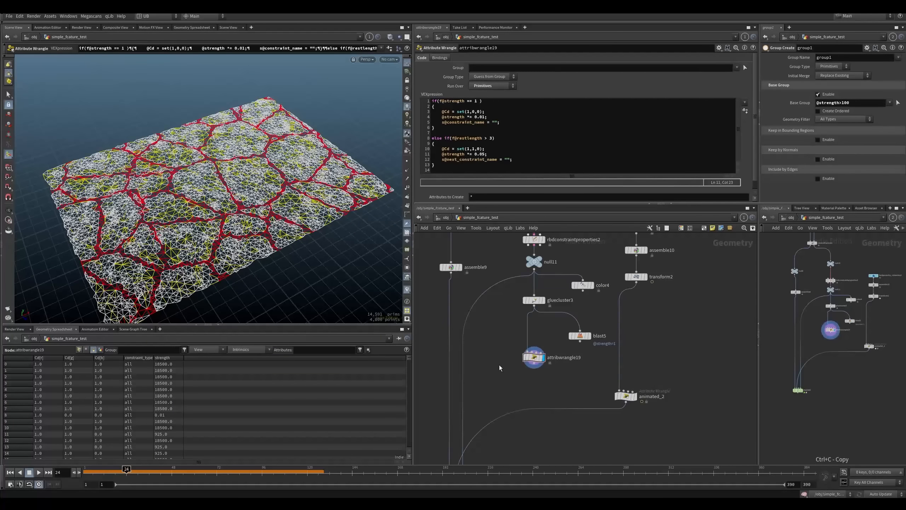
{"action": "left_click_drag", "start_coordinate": [479, 302], "coordinate": [533, 365]}
{"action": "middle_click_drag", "start_coordinate": [495, 382], "coordinate": [514, 281]}
{"action": "left_click_drag", "start_coordinate": [531, 371], "coordinate": [465, 416]}
{"action": "key", "text": "r"}
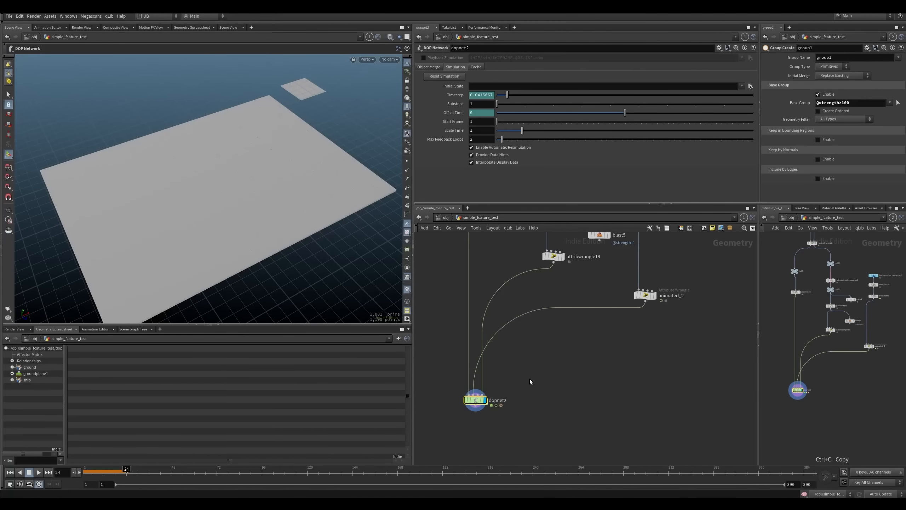
Step: Enter dopnet2, return to frame 1 and examine the fractured pieces and constraints in wireframe
{"action": "key", "text": "i"}
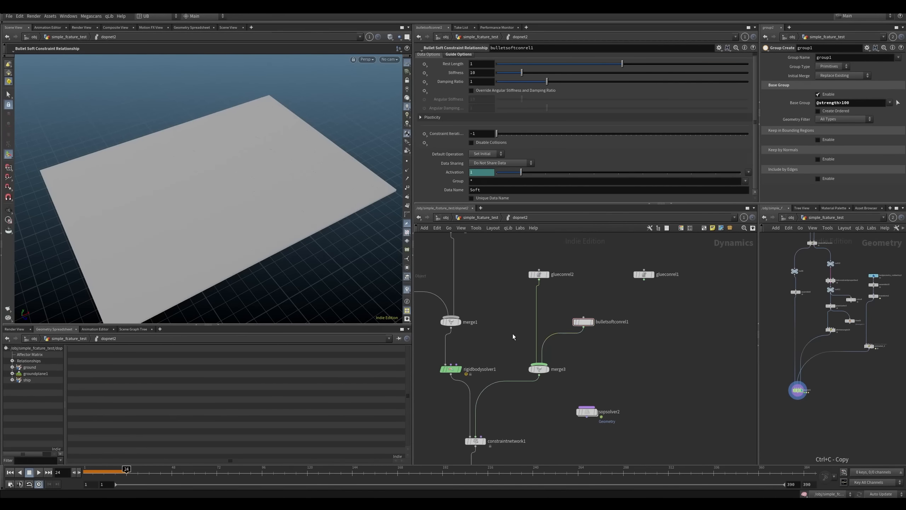
{"action": "key", "text": "ctrl+Up"}
{"action": "left_click_drag", "start_coordinate": [223, 247], "coordinate": [268, 210], "text": "alt"}
{"action": "key", "text": "shift+w"}
{"action": "mouse_move", "coordinate": [278, 182]}
{"action": "right_mouse_down", "text": "alt"}
{"action": "mouse_move", "coordinate": [206, 263]}
{"action": "mouse_move", "coordinate": [202, 292]}
{"action": "right_mouse_up", "text": "alt"}
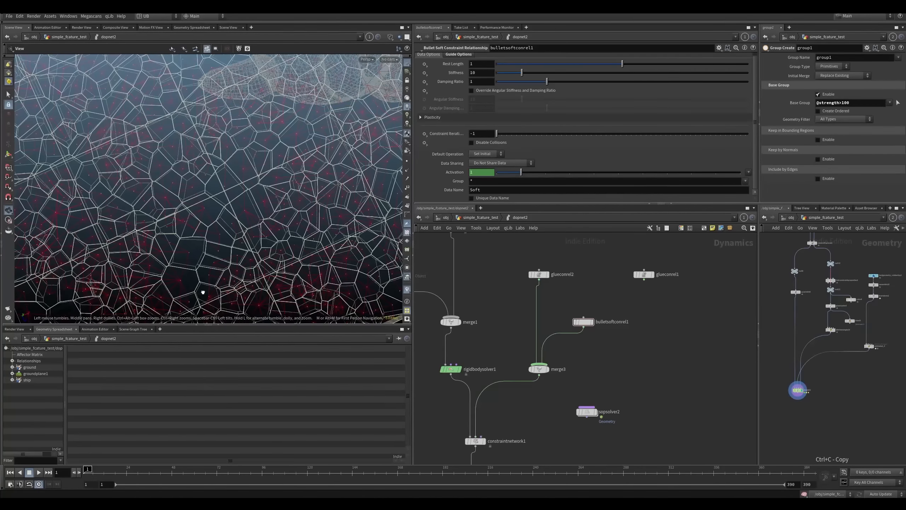
{"action": "middle_click_drag", "start_coordinate": [202, 291], "coordinate": [221, 234], "text": "alt"}
{"action": "middle_click_drag", "start_coordinate": [123, 143], "coordinate": [165, 187], "text": "alt"}
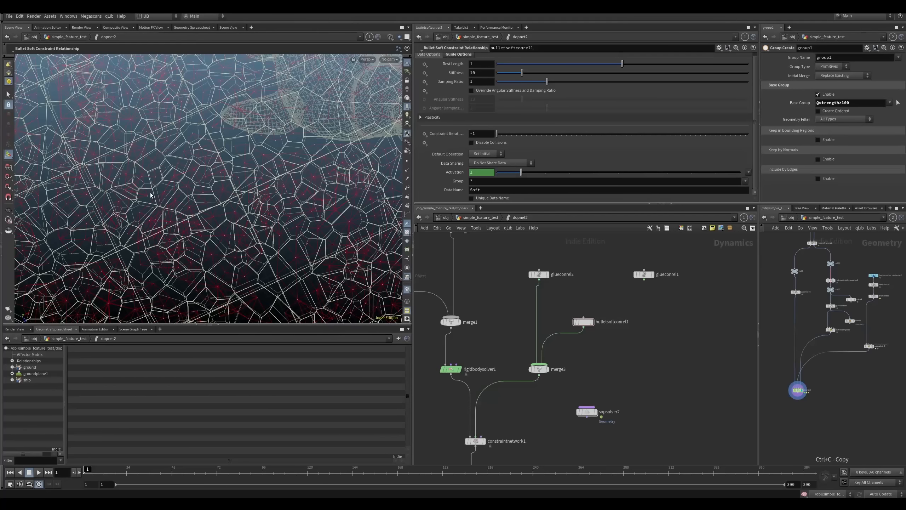
{"action": "right_click_drag", "start_coordinate": [188, 283], "coordinate": [218, 240], "text": "alt"}
{"action": "middle_click_drag", "start_coordinate": [218, 240], "coordinate": [194, 219], "text": "alt"}
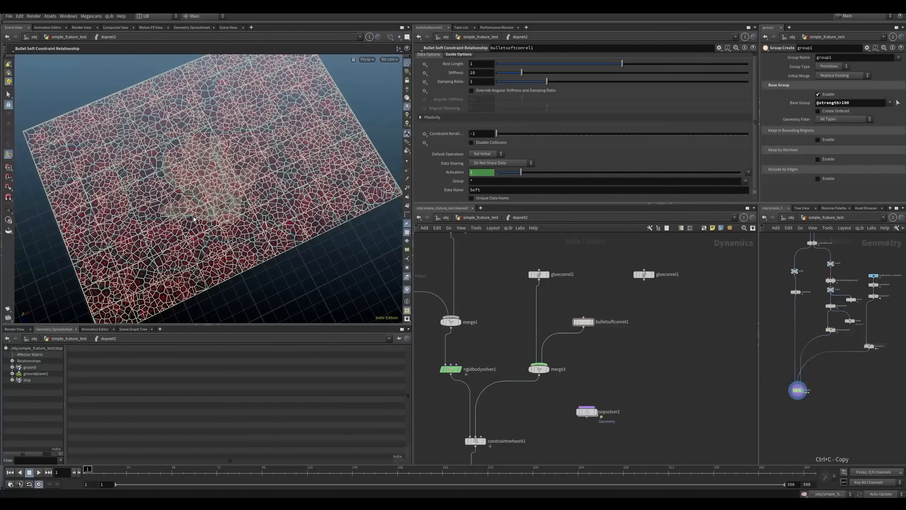
Step: Play the simulation to about frame 80, switching the viewport back to shaded at about frame 41
{"action": "key", "text": "Up"}
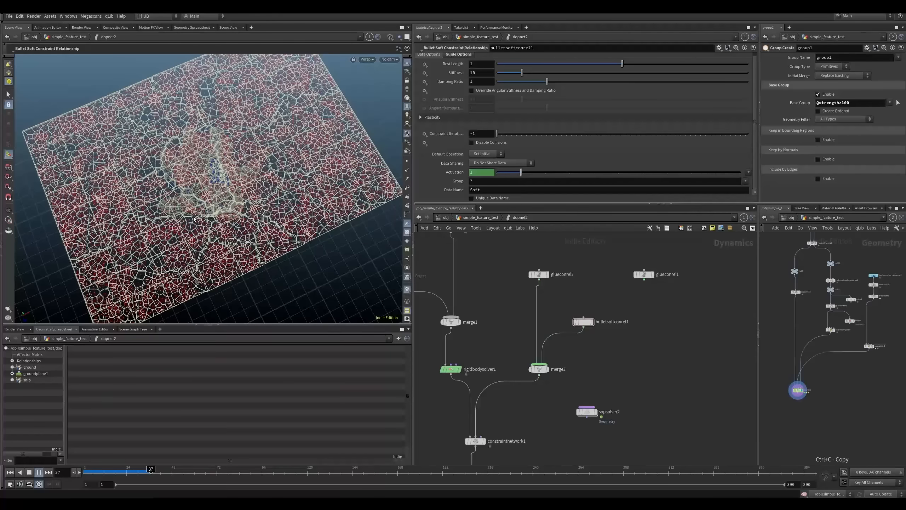
{"action": "key", "text": "Up"}
{"action": "key", "text": "shift+w"}
{"action": "left_click_drag", "start_coordinate": [194, 219], "coordinate": [221, 201], "text": "alt"}
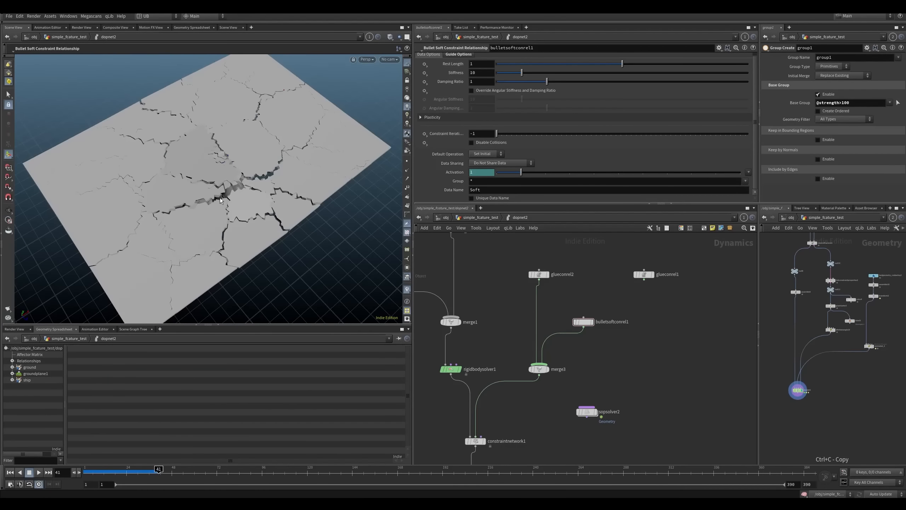
{"action": "key", "text": "Up"}
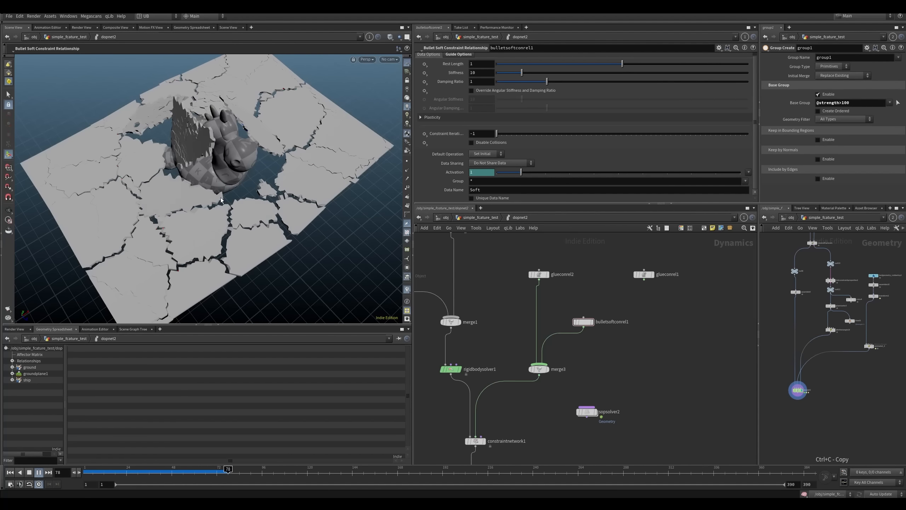
{"action": "key", "text": "Up"}
Step: Return to the geometry network and display voronoifracture3
{"action": "key", "text": "u"}
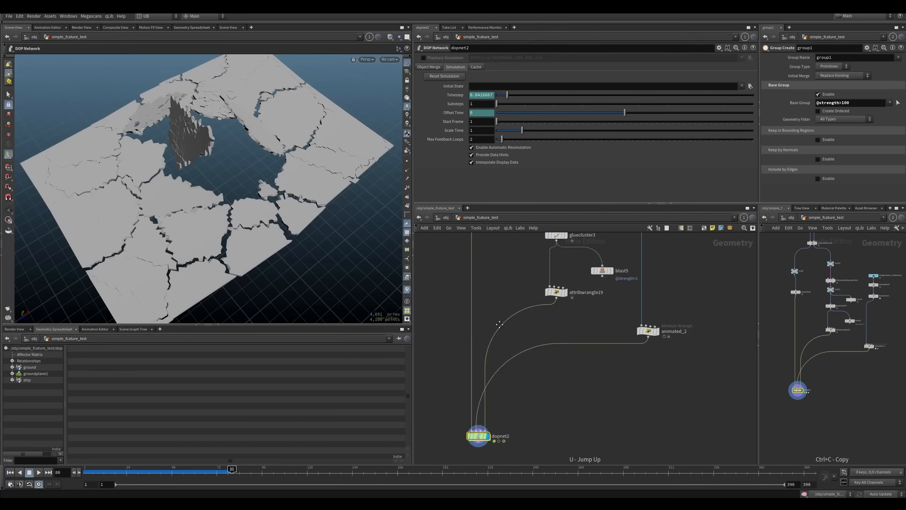
{"action": "left_click", "coordinate": [522, 344]}
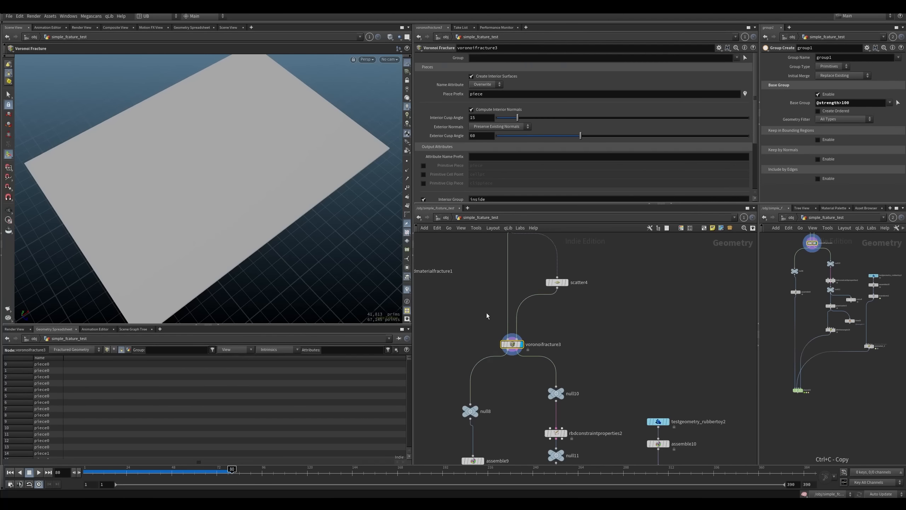
{"action": "middle_click_drag", "start_coordinate": [487, 312], "coordinate": [558, 386]}
{"action": "left_click_drag", "start_coordinate": [512, 320], "coordinate": [439, 378]}
Step: Display rbdmaterialfracture1 in wireframe and set its Material Type to Concrete
{"action": "left_click", "coordinate": [477, 344]}
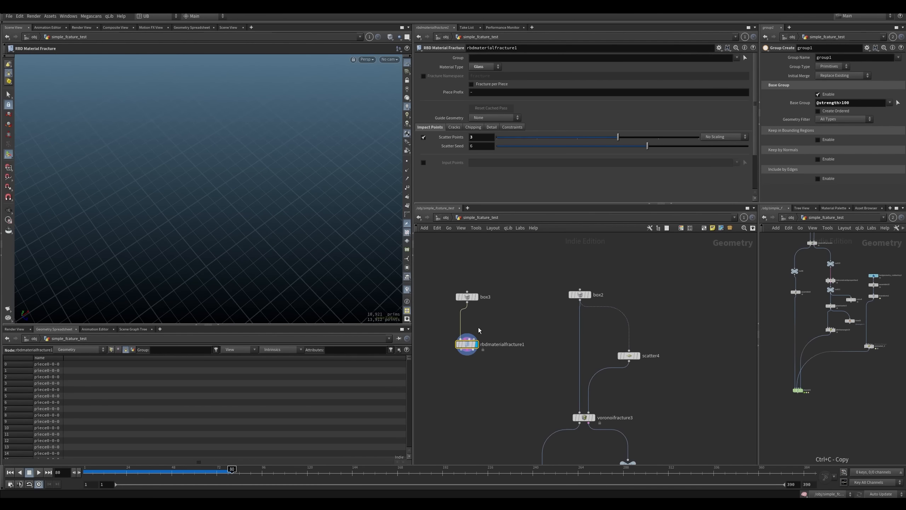
{"action": "key", "text": "w"}
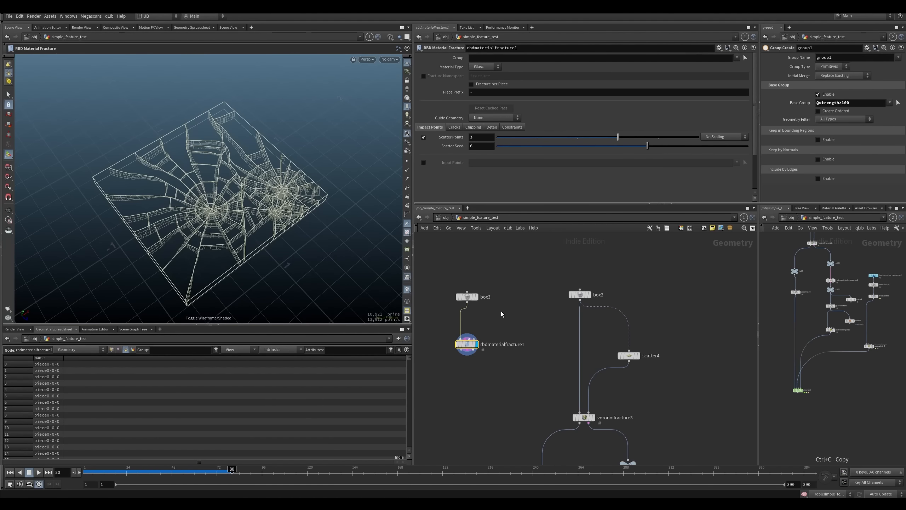
{"action": "left_click", "coordinate": [486, 67]}
{"action": "left_click", "coordinate": [482, 69]}
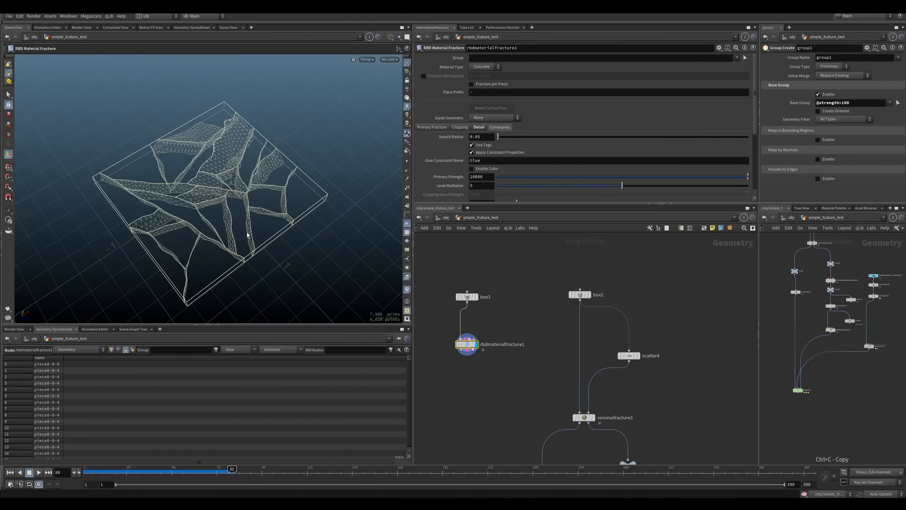
Step: Display voronoifracture3 and frame its fractured sheet in the viewport
{"action": "middle_click_drag", "start_coordinate": [519, 354], "coordinate": [488, 336]}
{"action": "left_click", "coordinate": [562, 399]}
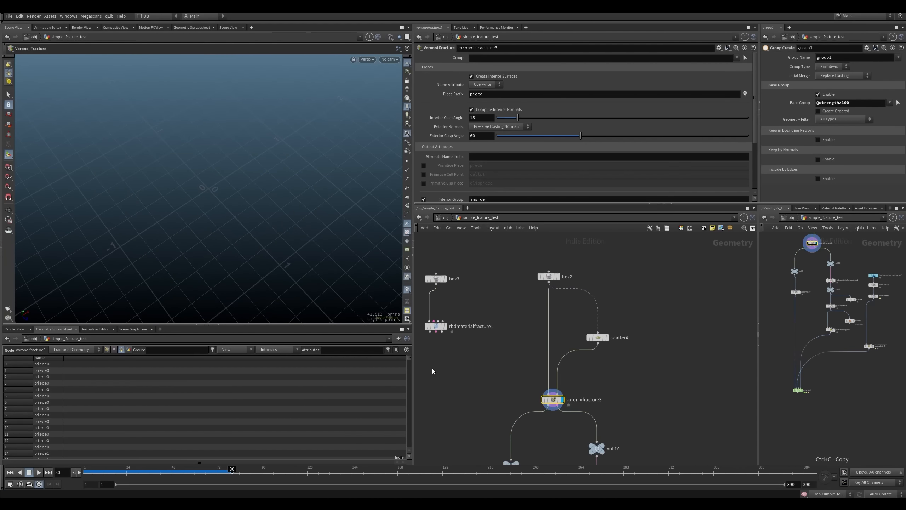
{"action": "key", "text": "space+g"}
{"action": "scroll", "coordinate": [510, 347], "scroll_direction": "up", "scroll_amount": 5}
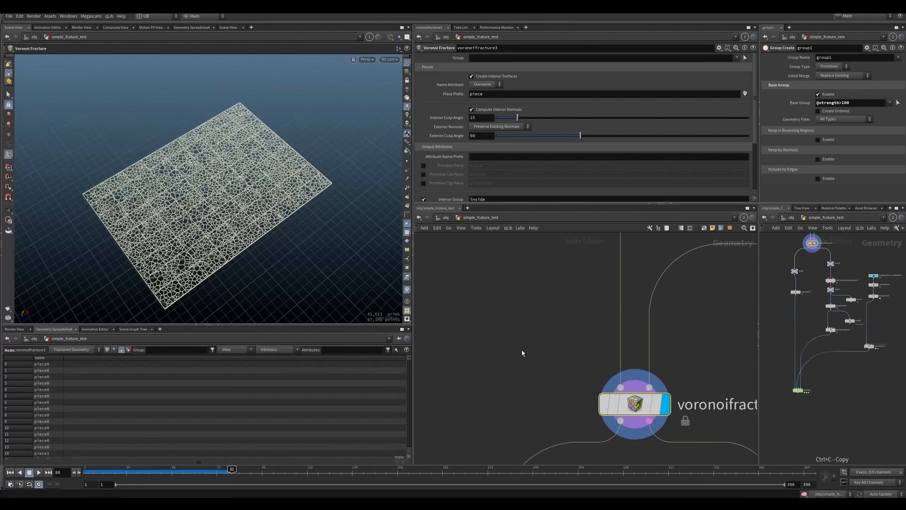
{"action": "scroll", "coordinate": [506, 344], "scroll_direction": "down", "scroll_amount": 6}
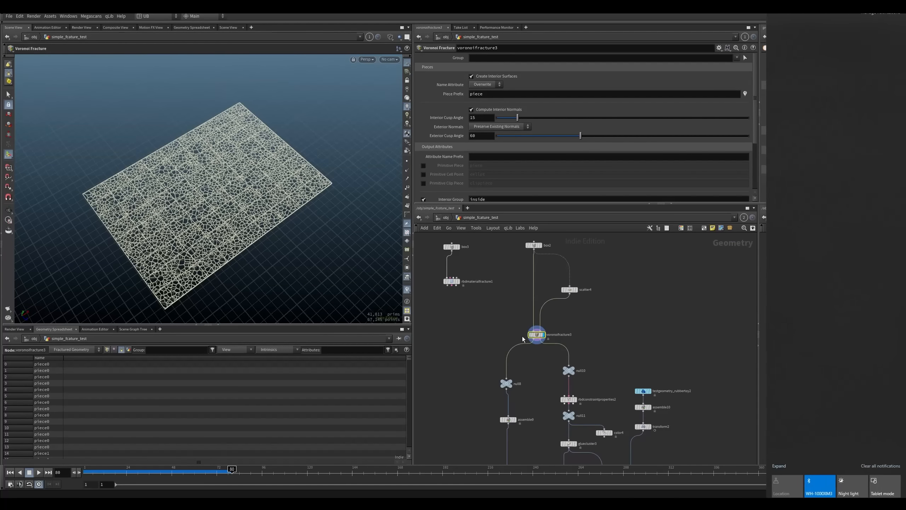
Step: Select voronoifracture3 and display the constraint output of rbdconstraintproperties2
{"action": "scroll", "coordinate": [514, 326], "scroll_direction": "up", "scroll_amount": 3}
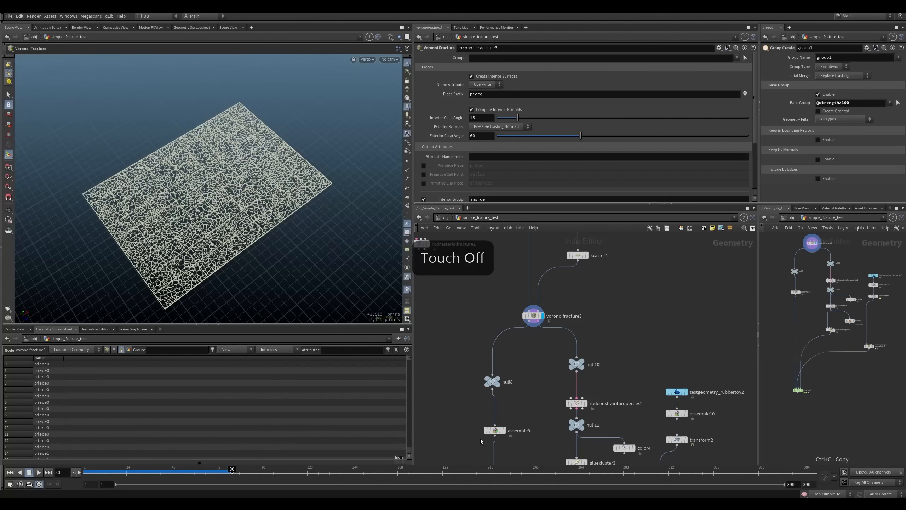
{"action": "middle_click_drag", "start_coordinate": [550, 360], "coordinate": [528, 355]}
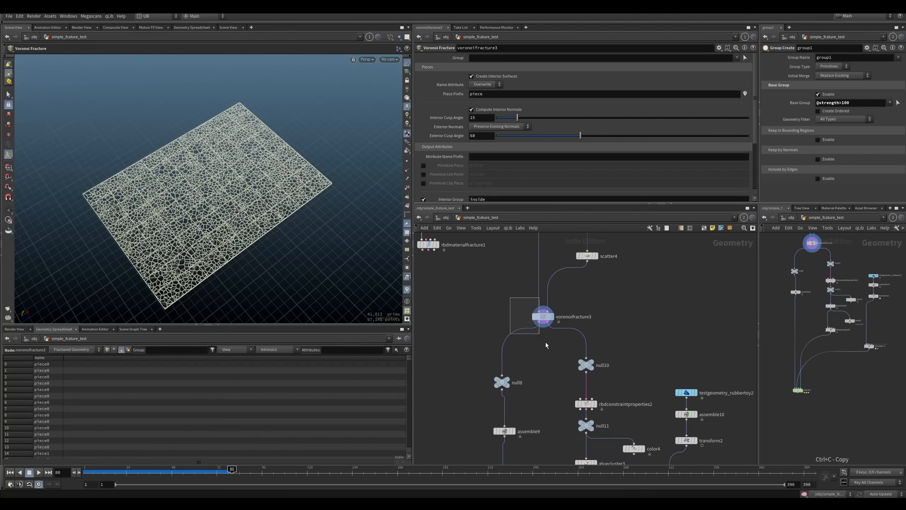
{"action": "left_click", "coordinate": [543, 316]}
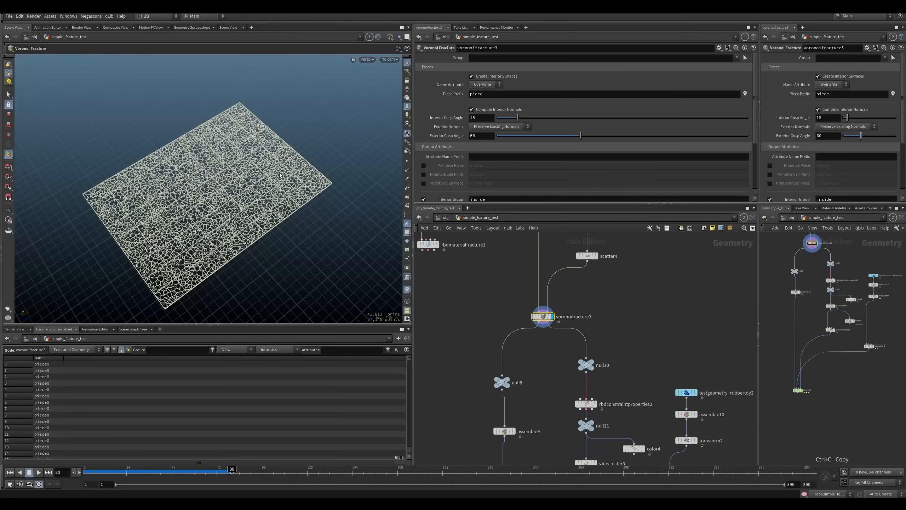
{"action": "middle_click_drag", "start_coordinate": [529, 365], "coordinate": [513, 262]}
{"action": "left_click", "coordinate": [579, 301]}
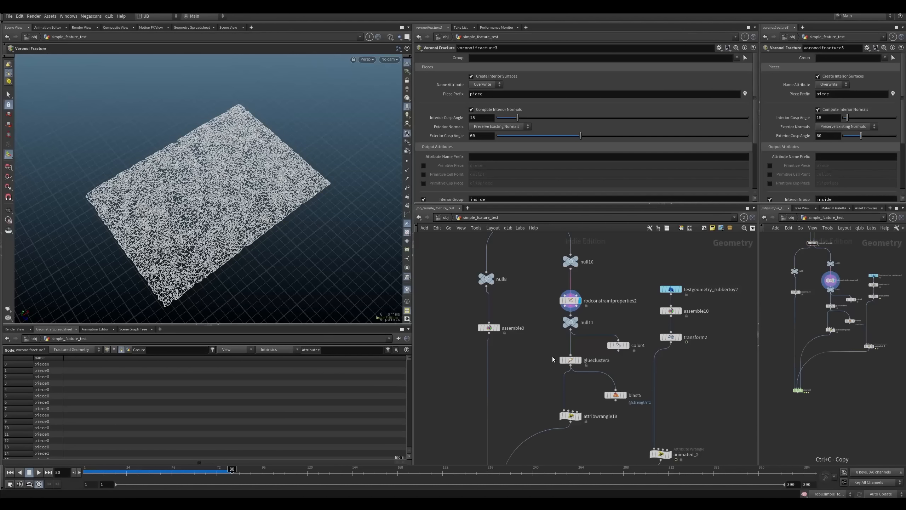
Step: Display attribwrangle19 to examine the constraint colours it assigns across the sheet
{"action": "left_click", "coordinate": [579, 360]}
{"action": "left_click", "coordinate": [579, 416]}
{"action": "left_click", "coordinate": [569, 417]}
{"action": "middle_click_drag", "start_coordinate": [529, 397], "coordinate": [512, 373]}
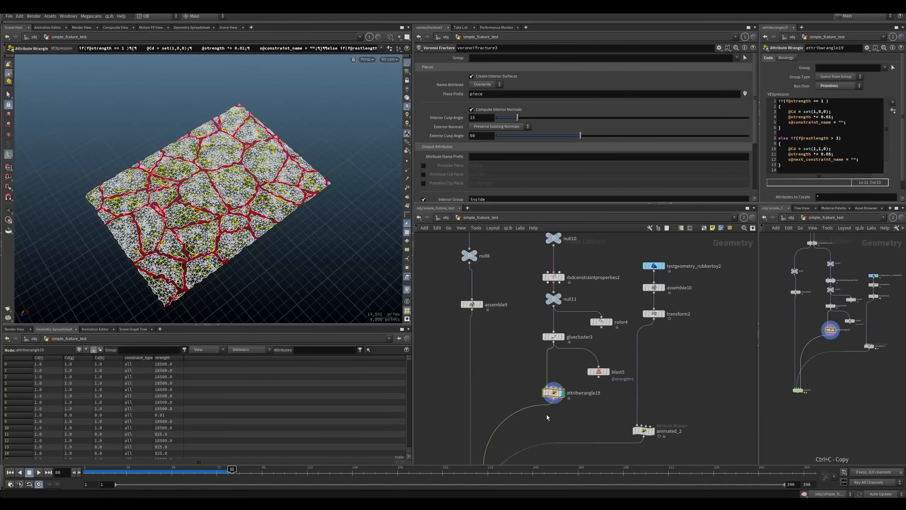
{"action": "left_click_drag", "start_coordinate": [257, 236], "coordinate": [254, 211], "text": "alt"}
Step: Display dopnet2 in the geometry network and enter its dynamics network
{"action": "scroll", "coordinate": [254, 211], "scroll_direction": "up", "scroll_amount": 3}
{"action": "middle_click_drag", "start_coordinate": [505, 400], "coordinate": [514, 343]}
{"action": "middle_click_drag", "start_coordinate": [552, 446], "coordinate": [565, 385]}
{"action": "left_click_drag", "start_coordinate": [573, 393], "coordinate": [476, 432]}
{"action": "key", "text": "r"}
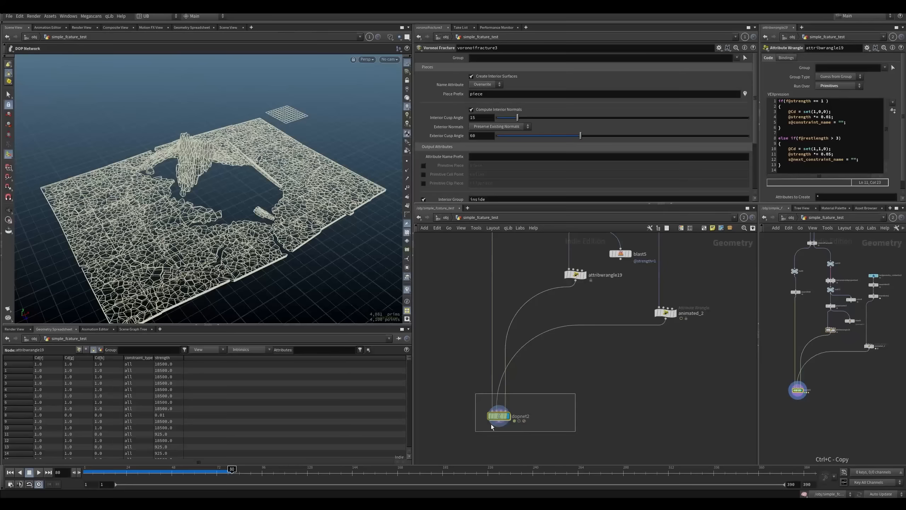
{"action": "key", "text": "i"}
{"action": "left_click_drag", "start_coordinate": [234, 211], "coordinate": [238, 241], "text": "alt"}
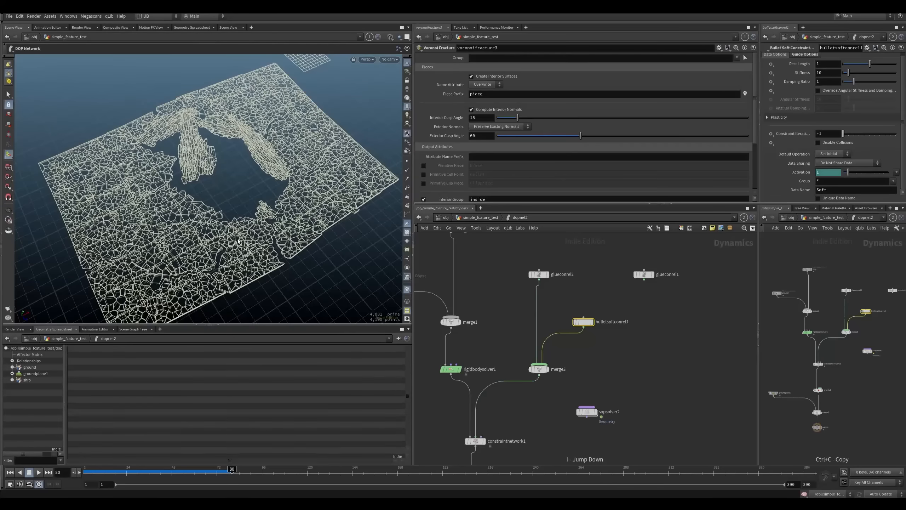
Step: Play the simulation to frame 84 and compare the broken sheet in shaded and wireframe display
{"action": "key", "text": "Up"}
{"action": "key", "text": "Up"}
{"action": "key", "text": "shift+w"}
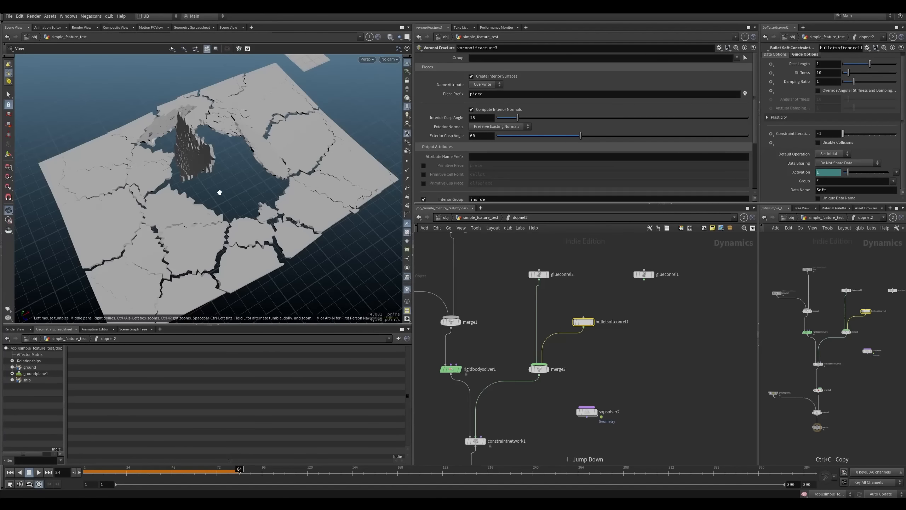
{"action": "left_click_drag", "start_coordinate": [219, 194], "coordinate": [225, 186], "text": "alt"}
{"action": "key", "text": "shift+w"}
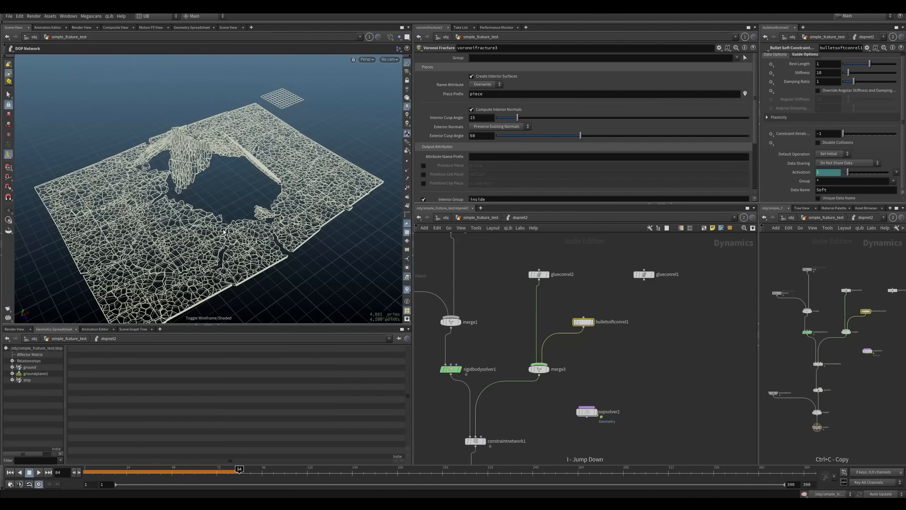
Step: Replay the simulation briefly from the first frame and rewind it to frame 1
{"action": "key", "text": "ctrl+Up"}
{"action": "key", "text": "Up"}
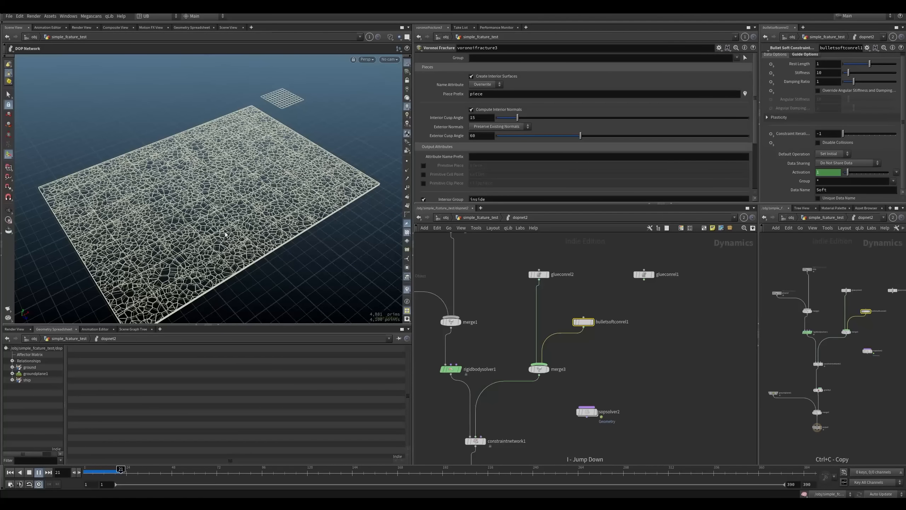
{"action": "key", "text": "Up"}
{"action": "key", "text": "ctrl+Up"}
{"action": "middle_click_drag", "start_coordinate": [516, 352], "coordinate": [535, 323]}
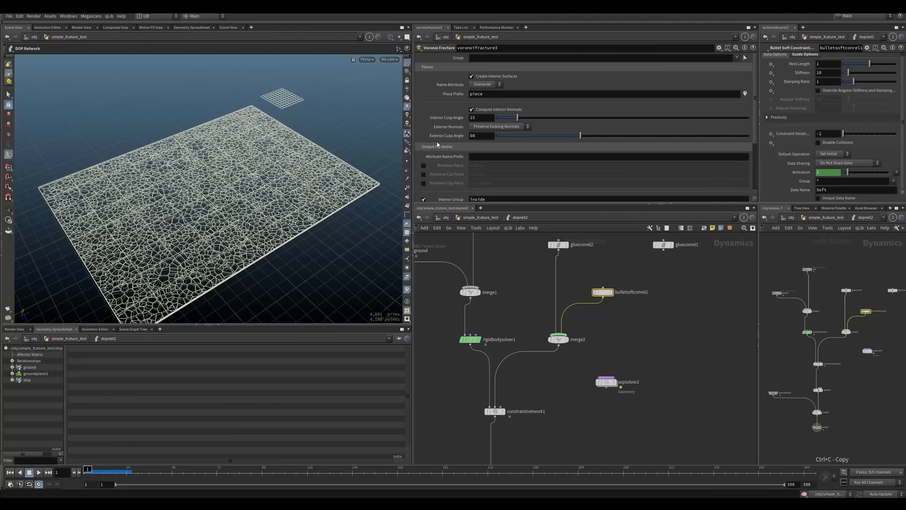
Step: Return to the geometry network and select attribwrangle19 to overlay its constraints on the dopnet2 result
{"action": "key", "text": "u"}
{"action": "middle_click_drag", "start_coordinate": [555, 405], "coordinate": [544, 432]}
{"action": "key", "text": "r"}
{"action": "left_click_drag", "start_coordinate": [531, 307], "coordinate": [580, 342]}
{"action": "left_click", "coordinate": [568, 323]}
{"action": "left_click", "coordinate": [500, 463]}
{"action": "middle_click_drag", "start_coordinate": [549, 450], "coordinate": [544, 383]}
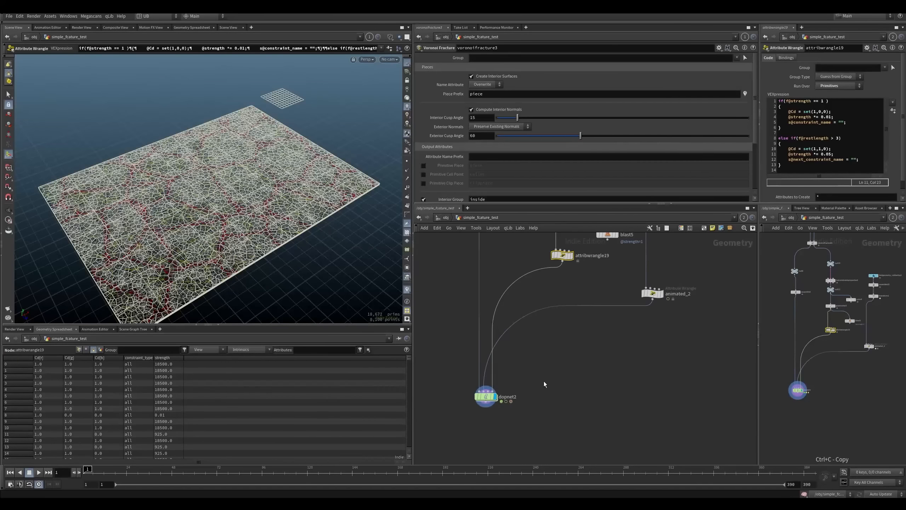
Step: Enter dopnet2 again and select glueconrel2 to inspect its glue constraint settings
{"action": "left_click", "coordinate": [489, 396]}
{"action": "key", "text": "i"}
{"action": "middle_click_drag", "start_coordinate": [532, 238], "coordinate": [528, 295]}
{"action": "left_click", "coordinate": [554, 302]}
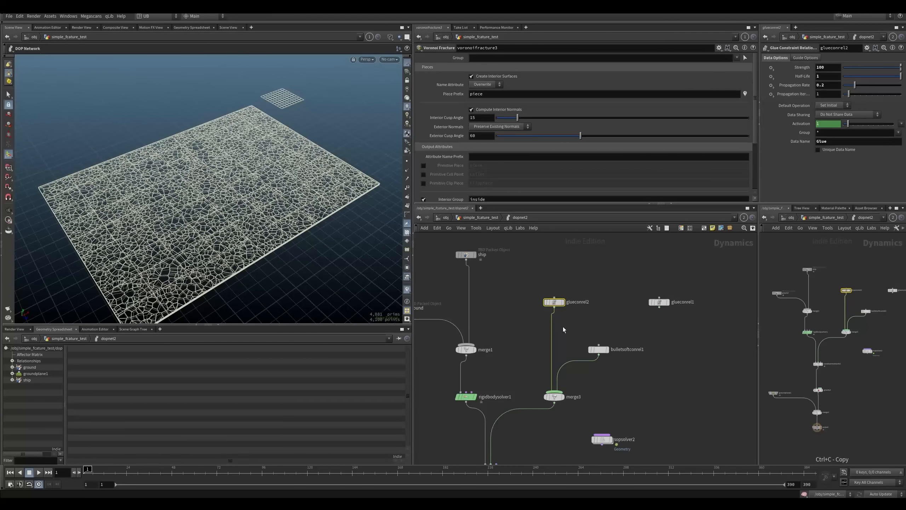
{"action": "middle_click_drag", "start_coordinate": [524, 452], "coordinate": [547, 235]}
Step: Run the simulation in wireframe from frame 1 and pause it at frame 42
{"action": "middle_click_drag", "start_coordinate": [287, 220], "coordinate": [297, 275], "text": "alt"}
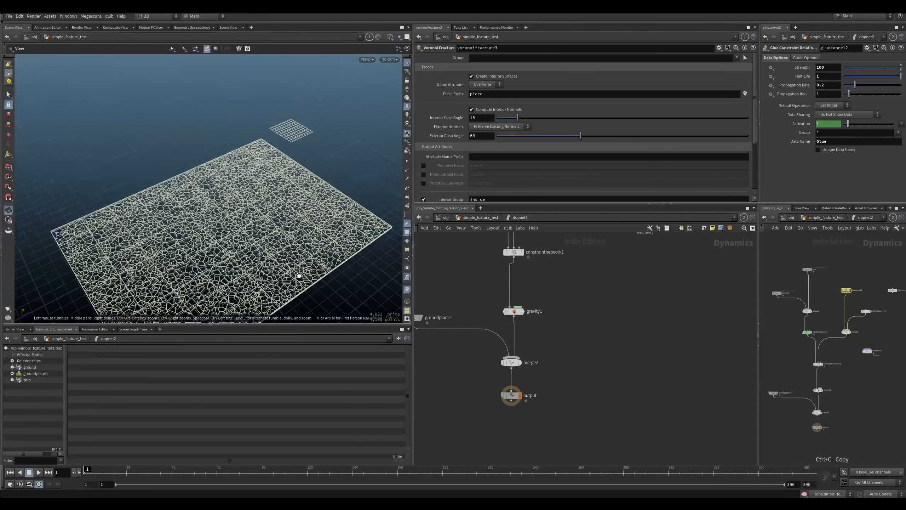
{"action": "key", "text": "shift+w"}
{"action": "mouse_move", "coordinate": [297, 288]}
{"action": "left_mouse_down", "text": "alt"}
{"action": "mouse_move", "coordinate": [285, 279]}
{"action": "mouse_move", "coordinate": [295, 218]}
{"action": "mouse_move", "coordinate": [297, 243]}
{"action": "left_mouse_up", "text": "alt"}
{"action": "key", "text": "shift+w"}
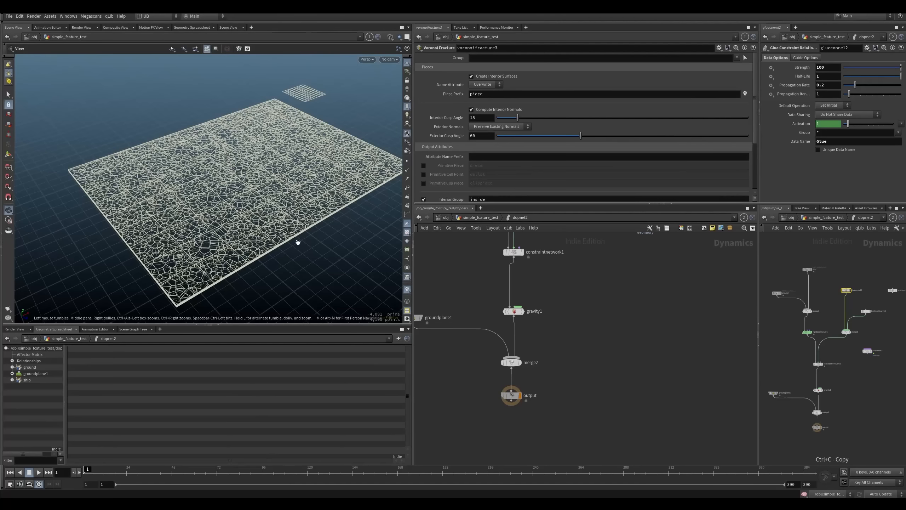
{"action": "key", "text": "Up"}
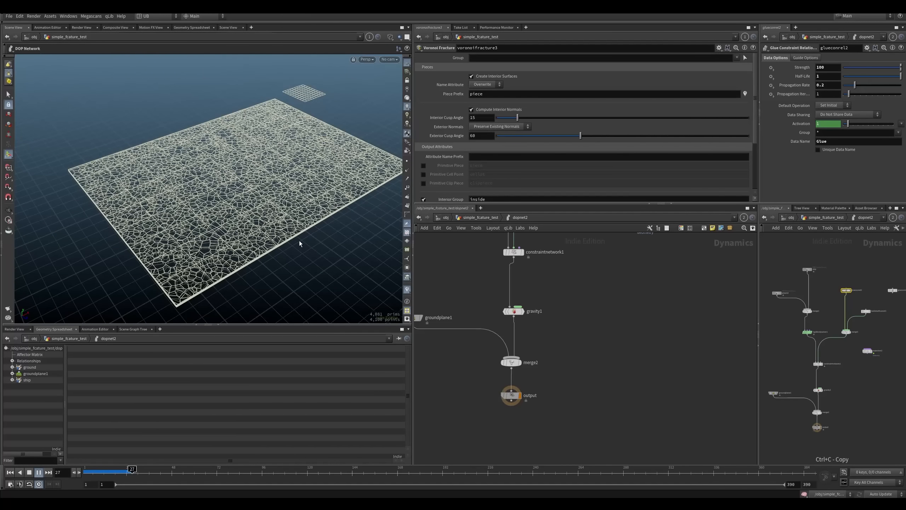
{"action": "key", "text": "Up"}
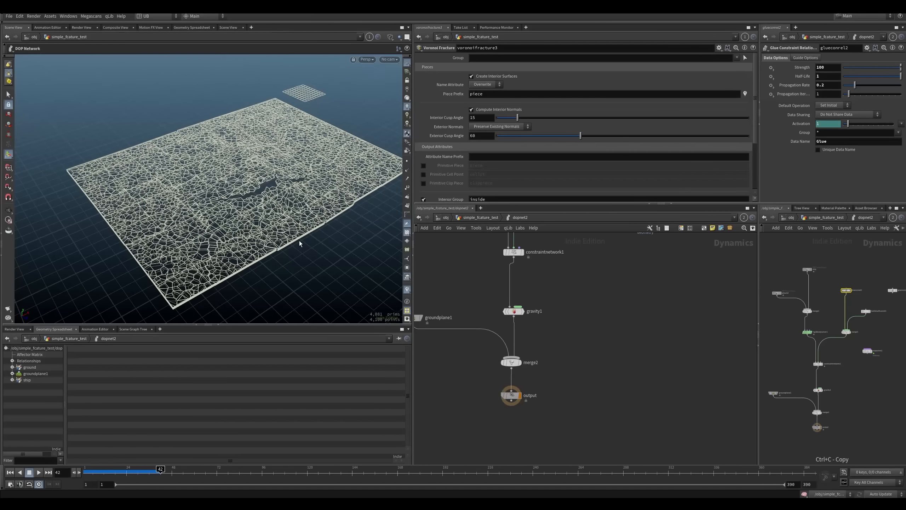
Step: Advance the simulation to frame 43 and save the scene file
{"action": "key", "text": "w"}
{"action": "key", "text": "w"}
{"action": "key", "text": "Right"}
{"action": "key", "text": "ctrl+s"}
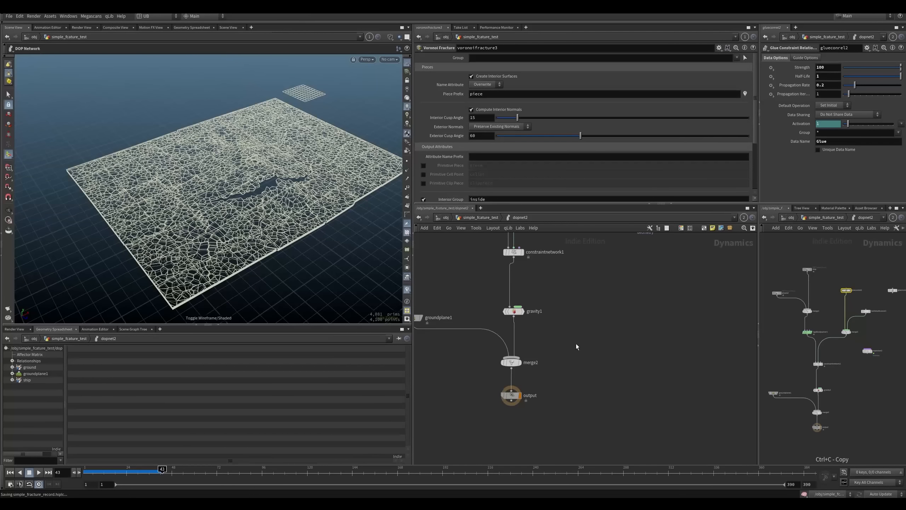
Step: Resume the simulation, switch to shaded display and stop it at frame 71
{"action": "key", "text": "Up"}
{"action": "mouse_move", "coordinate": [574, 311]}
{"action": "middle_mouse_down"}
{"action": "mouse_move", "coordinate": [570, 387]}
{"action": "mouse_move", "coordinate": [549, 370]}
{"action": "middle_mouse_up"}
{"action": "middle_click_drag", "start_coordinate": [540, 332], "coordinate": [536, 349]}
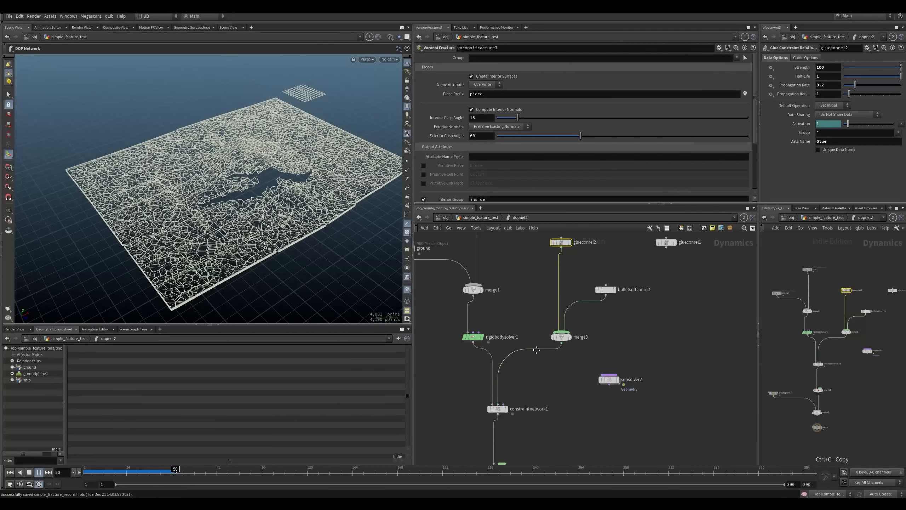
{"action": "middle_click_drag", "start_coordinate": [537, 287], "coordinate": [537, 341]}
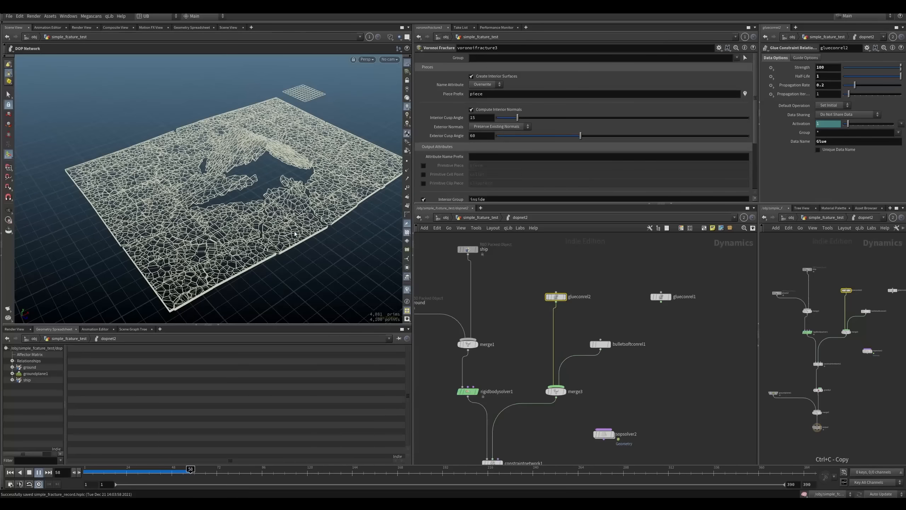
{"action": "key", "text": "w"}
{"action": "key", "text": "Escape"}
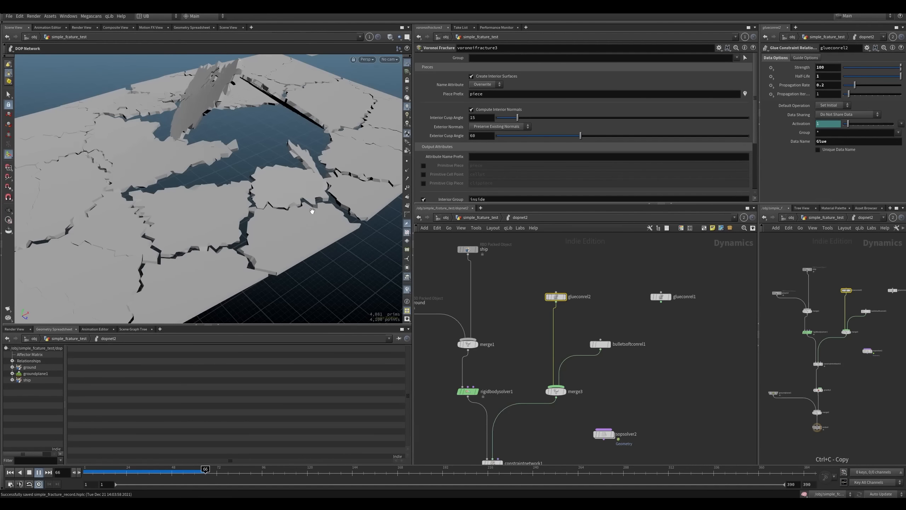
{"action": "key", "text": "Escape"}
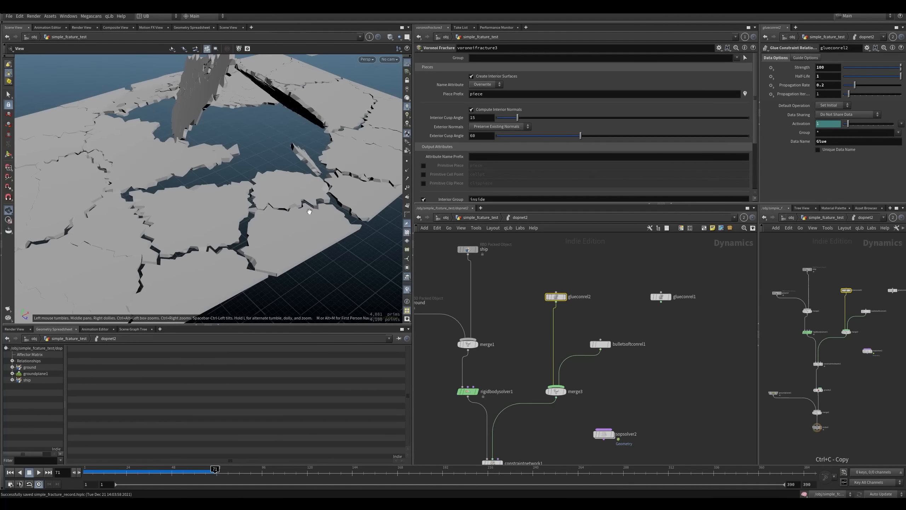
Step: Add another Scene View pane and frame the shaded simulation in it
{"action": "key", "text": "ctrl+t"}
{"action": "left_click", "coordinate": [13, 28]}
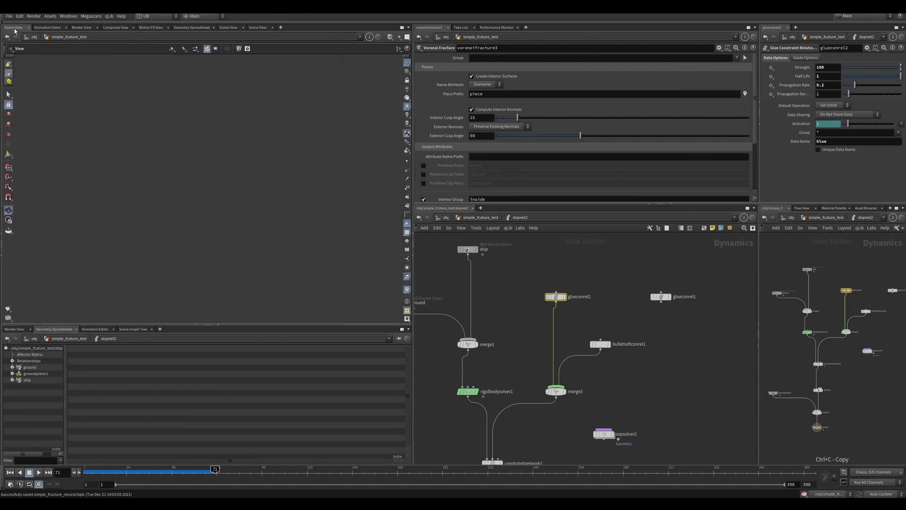
{"action": "key", "text": "w"}
{"action": "key", "text": "w"}
{"action": "left_click", "coordinate": [258, 28]}
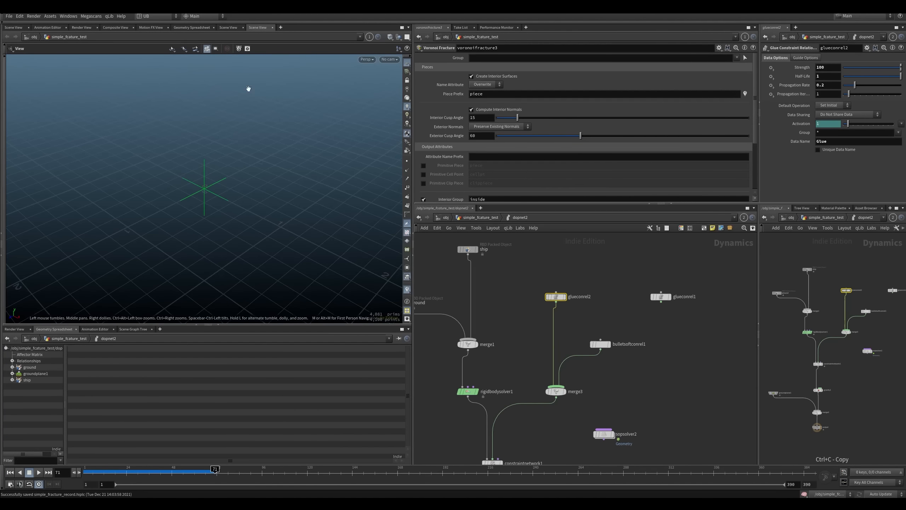
{"action": "key", "text": "g"}
{"action": "left_click_drag", "start_coordinate": [222, 211], "coordinate": [199, 225]}
{"action": "key", "text": "w"}
{"action": "key", "text": "w"}
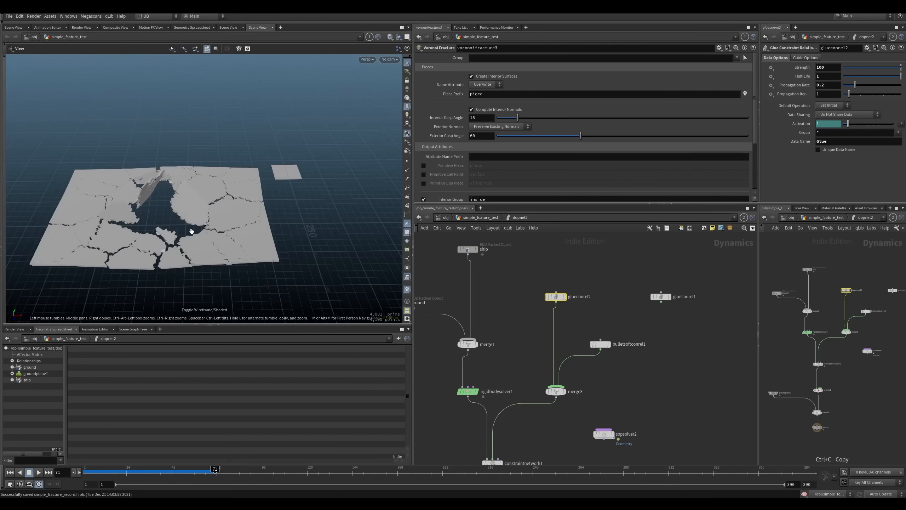
Step: Select merge1 and make the new Scene View follow the dopnet2 network
{"action": "left_click", "coordinate": [468, 345]}
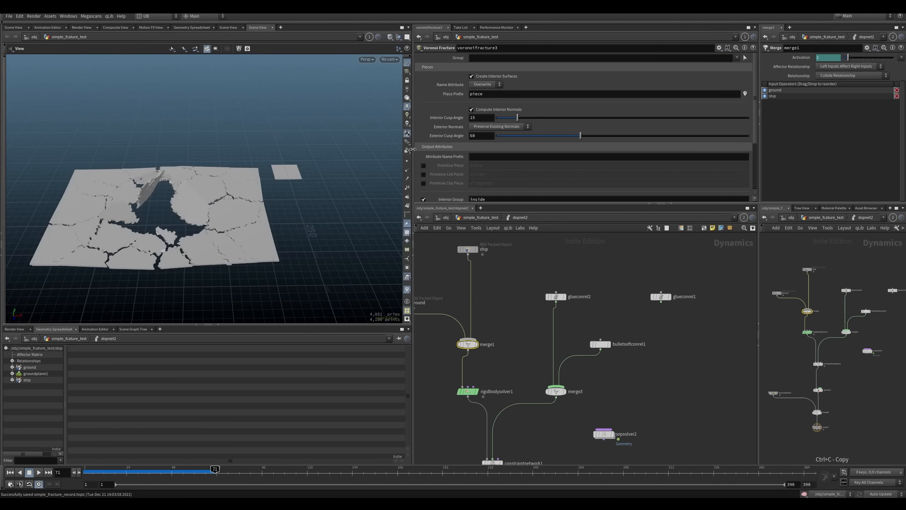
{"action": "left_click", "coordinate": [369, 37]}
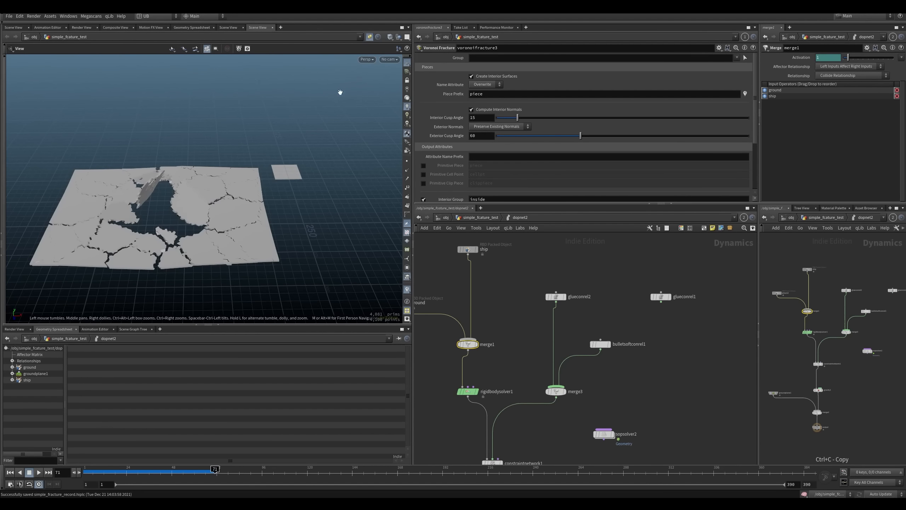
{"action": "left_click", "coordinate": [369, 38]}
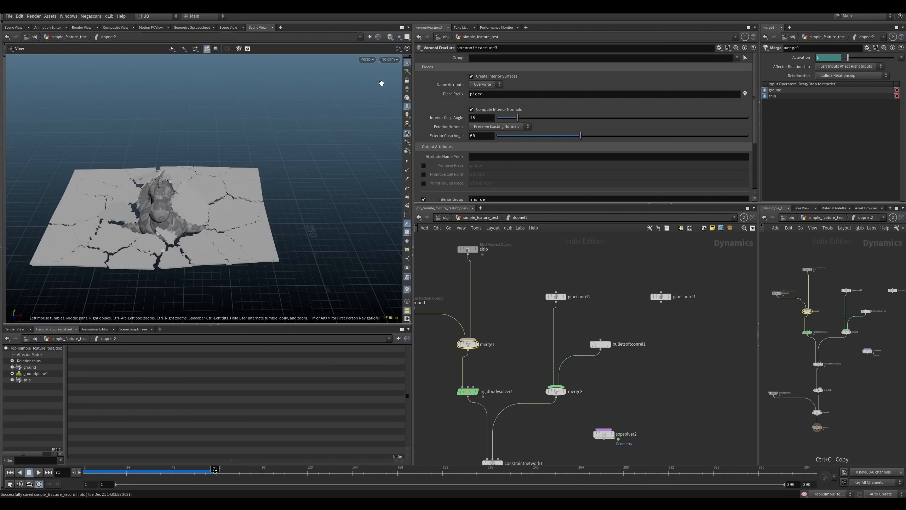
Step: Examine the simulated sheet, the collider and the constraint colours in wireframe at frame 71
{"action": "left_click_drag", "start_coordinate": [214, 222], "coordinate": [282, 224]}
{"action": "left_click_drag", "start_coordinate": [496, 329], "coordinate": [446, 372]}
{"action": "middle_click_drag", "start_coordinate": [459, 457], "coordinate": [492, 342]}
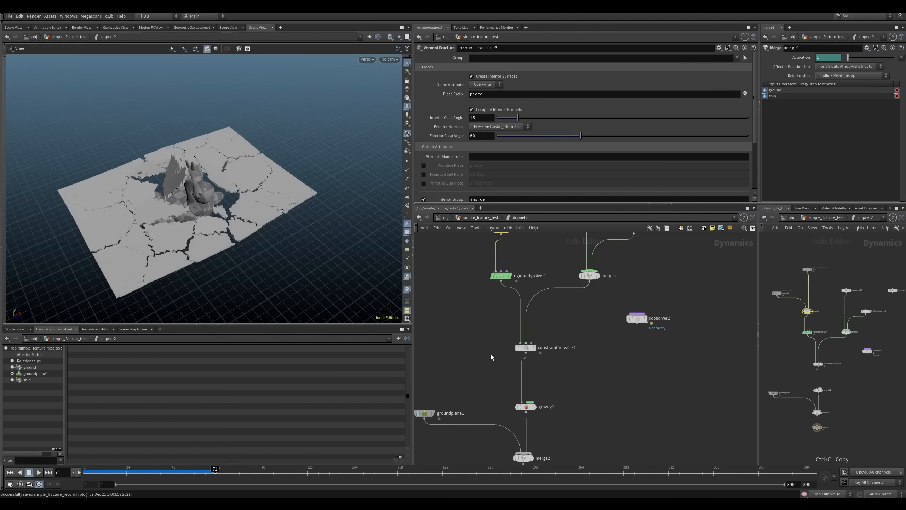
{"action": "key", "text": "w"}
{"action": "right_click_drag", "start_coordinate": [175, 238], "coordinate": [228, 230]}
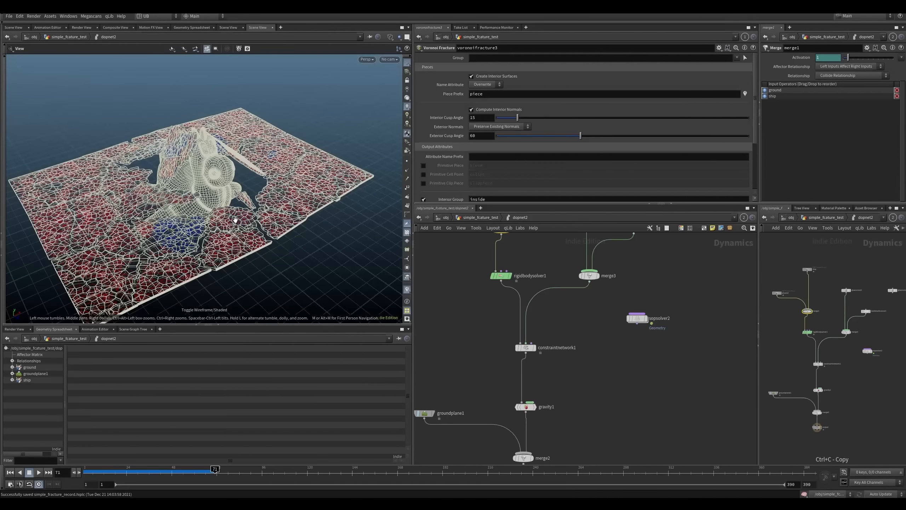
{"action": "left_click_drag", "start_coordinate": [235, 220], "coordinate": [305, 222]}
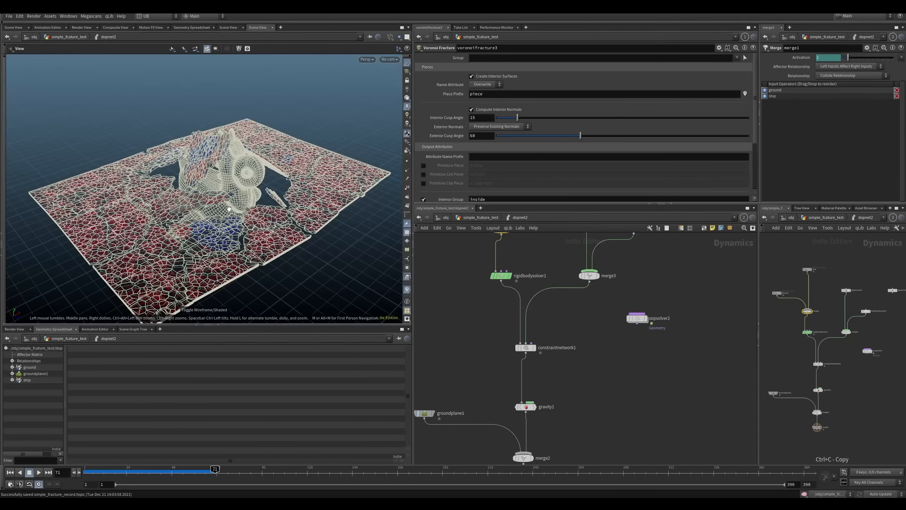
{"action": "left_click_drag", "start_coordinate": [229, 208], "coordinate": [241, 219]}
{"action": "right_click_drag", "start_coordinate": [202, 195], "coordinate": [221, 184]}
Step: Play the shaded simulation on to frame 95 and examine the constraints in wireframe
{"action": "key", "text": "w"}
{"action": "key", "text": "Up"}
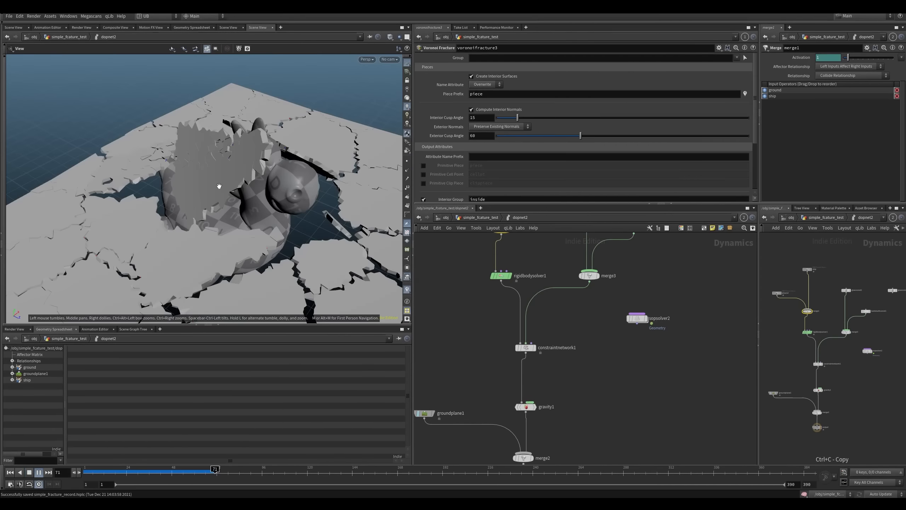
{"action": "key", "text": "Up"}
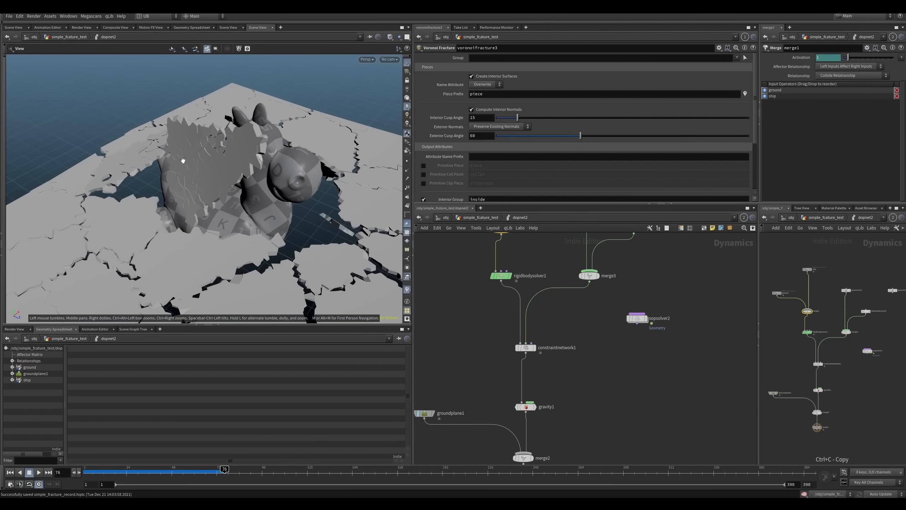
{"action": "key", "text": "Up"}
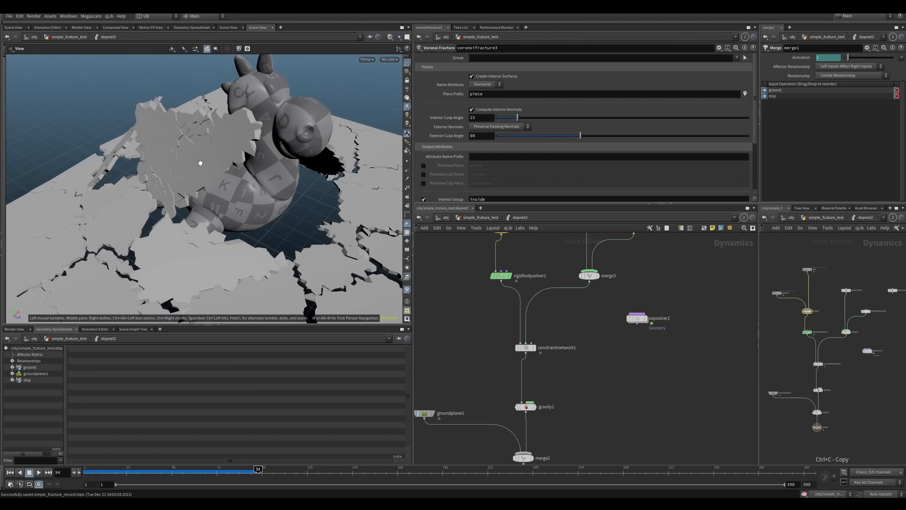
{"action": "key", "text": "Up"}
{"action": "right_click_drag", "start_coordinate": [207, 261], "coordinate": [193, 240]}
{"action": "left_click_drag", "start_coordinate": [193, 240], "coordinate": [218, 254]}
{"action": "key", "text": "shift+w"}
{"action": "right_click_drag", "start_coordinate": [239, 225], "coordinate": [229, 209]}
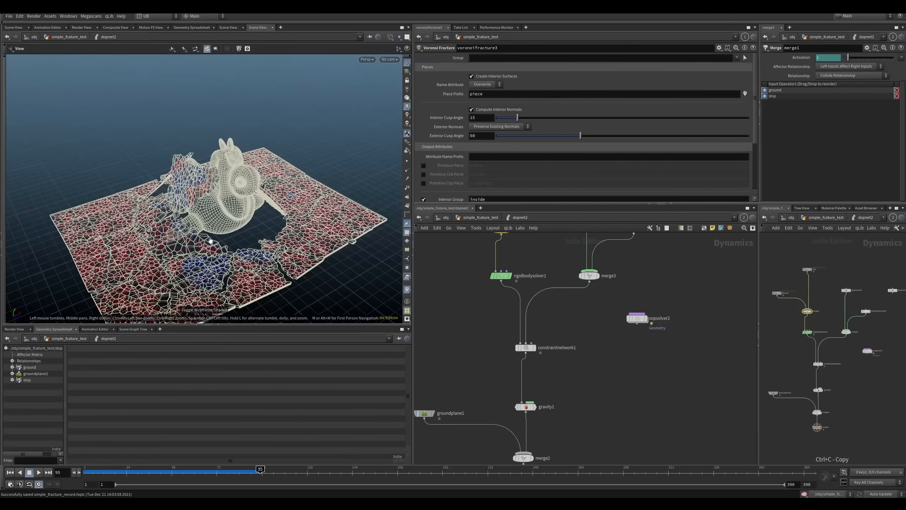
Step: Select glueconrel2 and link the wide parameter pane to group 2 to show its settings
{"action": "middle_click_drag", "start_coordinate": [495, 308], "coordinate": [459, 395]}
{"action": "left_click", "coordinate": [553, 268]}
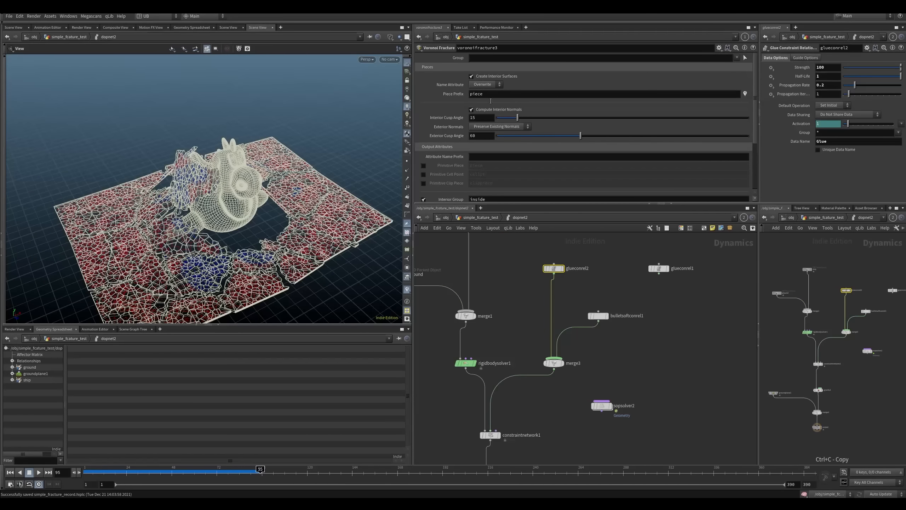
{"action": "middle_click_drag", "start_coordinate": [561, 247], "coordinate": [546, 267]}
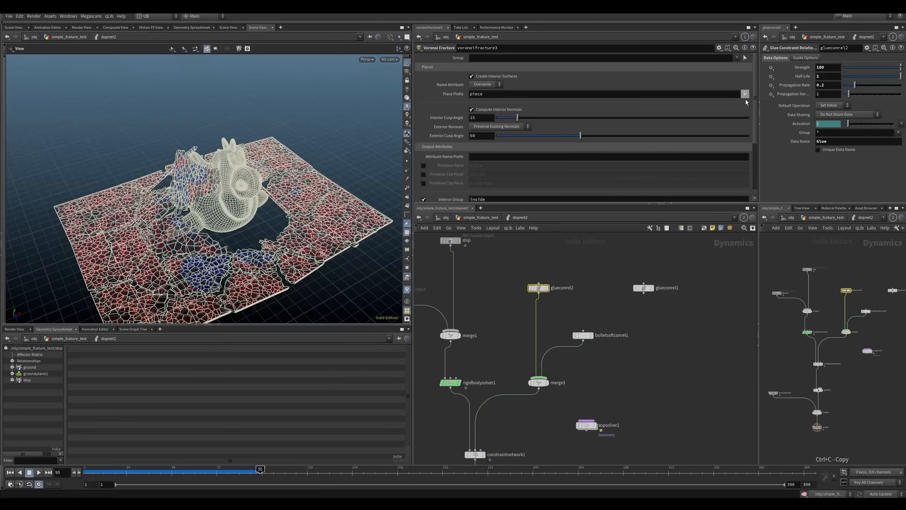
{"action": "left_click", "coordinate": [745, 37]}
{"action": "left_click", "coordinate": [756, 74]}
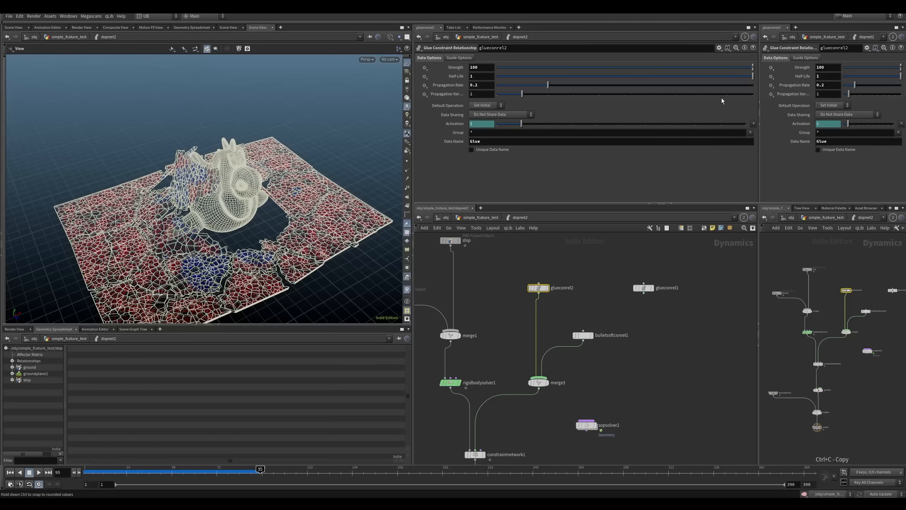
Step: Set the Strength of glueconrel2 to 10 and replay the simulation from the first frame
{"action": "left_click", "coordinate": [488, 68]}
{"action": "key", "text": "Return"}
{"action": "key", "text": "ctrl+Up"}
{"action": "key", "text": "Up"}
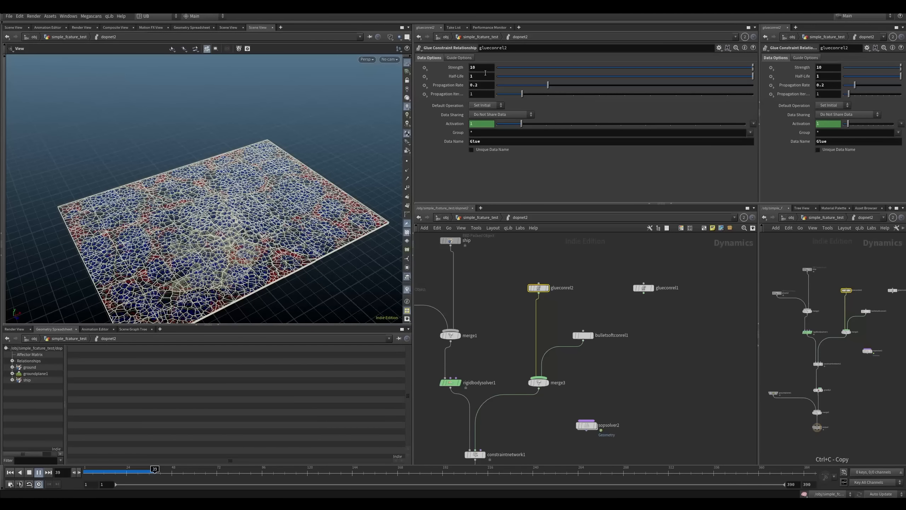
Step: Examine the cracked sheet in shaded view and play the simulation on to frame 54
{"action": "key", "text": "Escape"}
{"action": "key", "text": "shift+w"}
{"action": "right_click_drag", "start_coordinate": [215, 233], "coordinate": [247, 220]}
{"action": "left_click_drag", "start_coordinate": [248, 221], "coordinate": [253, 221]}
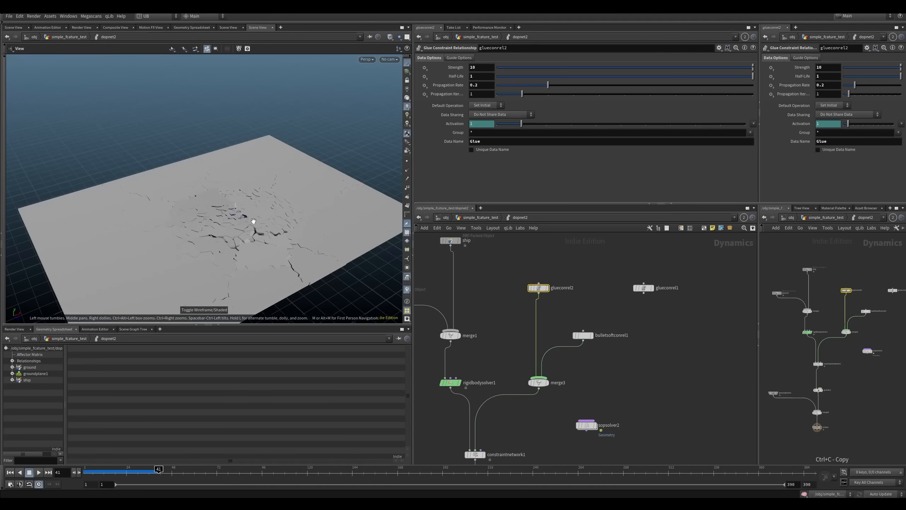
{"action": "key", "text": "Up"}
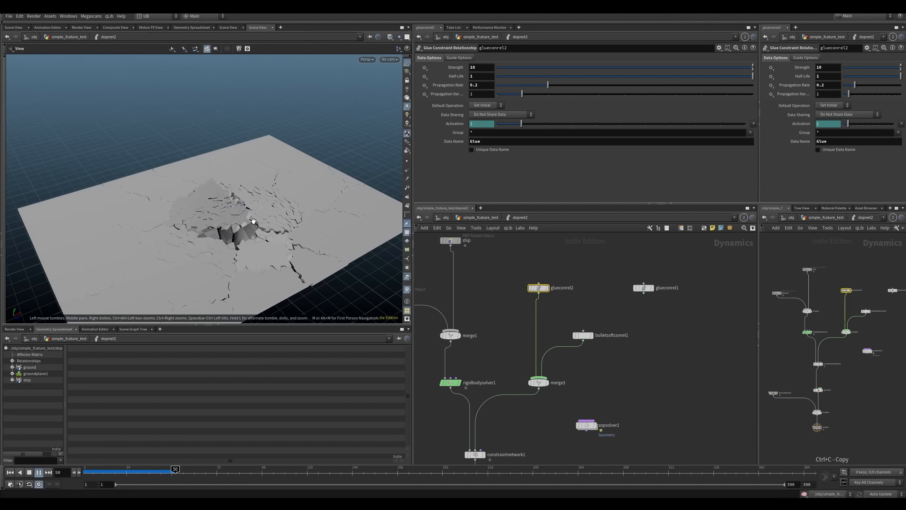
{"action": "key", "text": "Escape"}
Step: Show the settings of bulletsoftconrel1, replay the simulation from the first frame and examine the shaded sheet at frame 60
{"action": "left_click", "coordinate": [584, 335]}
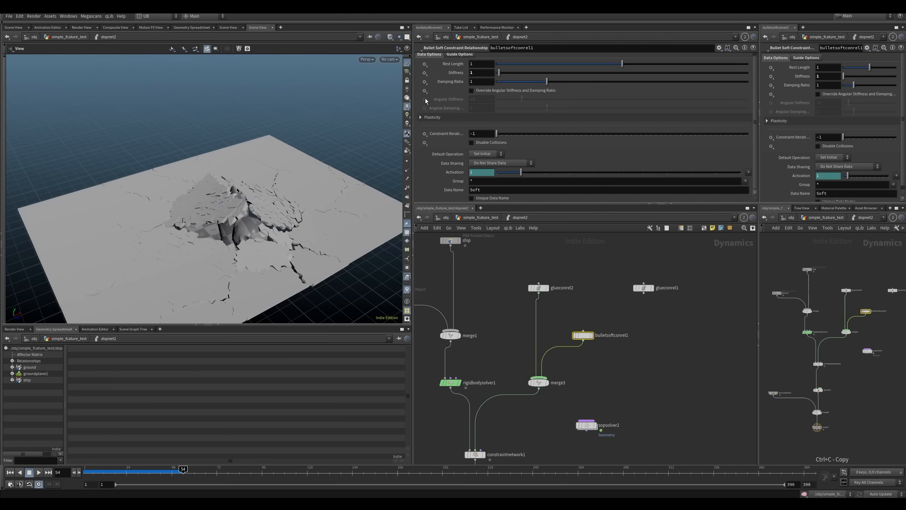
{"action": "key", "text": "ctrl+Up"}
{"action": "key", "text": "Up"}
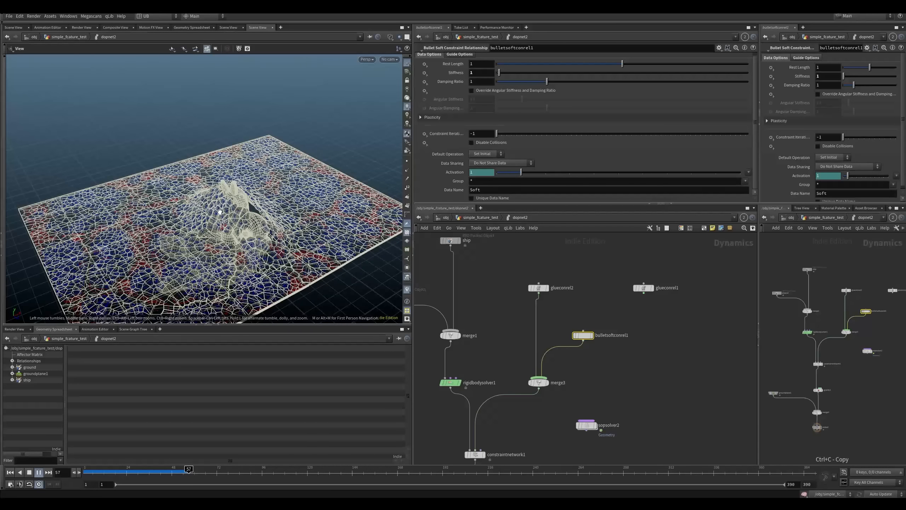
{"action": "key", "text": "Escape"}
{"action": "key", "text": "w"}
{"action": "left_click_drag", "start_coordinate": [240, 231], "coordinate": [264, 233]}
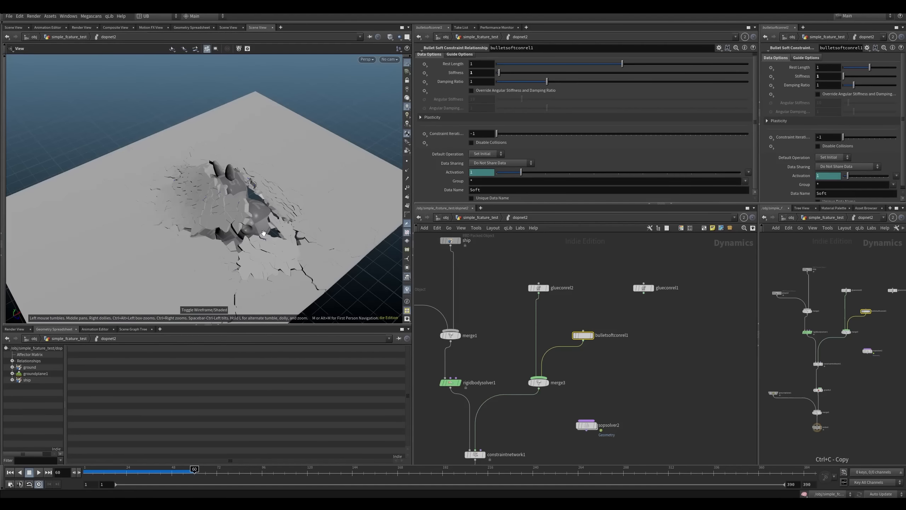
Step: Play the shaded simulation on to frame 72, examine the lifted pieces around the collider and scrub back to frame 67
{"action": "key", "text": "Up"}
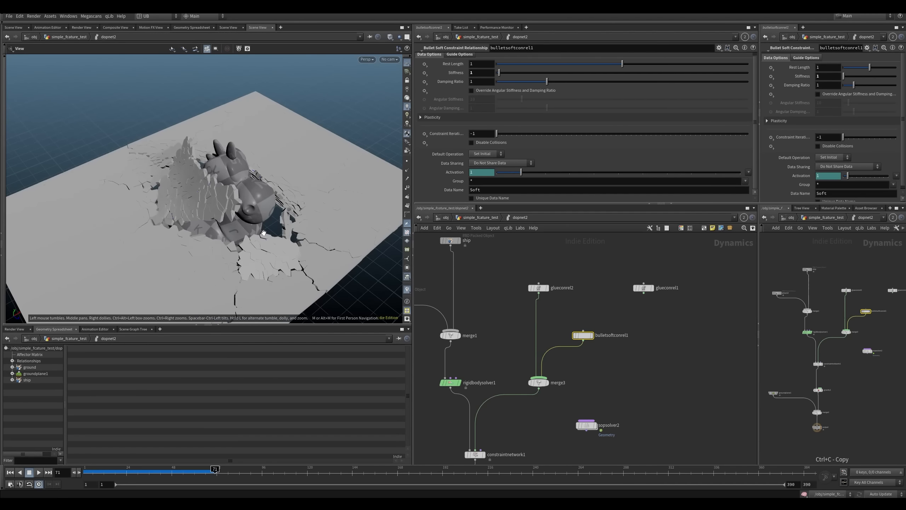
{"action": "key", "text": "Up"}
{"action": "left_click_drag", "start_coordinate": [264, 233], "coordinate": [256, 196]}
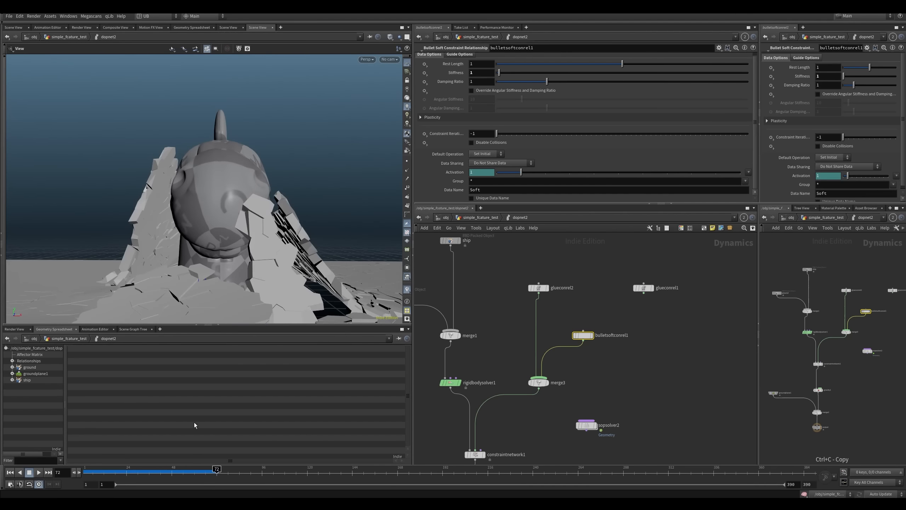
{"action": "mouse_move", "coordinate": [200, 471]}
{"action": "left_mouse_down"}
{"action": "mouse_move", "coordinate": [155, 474]}
{"action": "mouse_move", "coordinate": [212, 472]}
{"action": "mouse_move", "coordinate": [192, 473]}
{"action": "mouse_move", "coordinate": [207, 465]}
{"action": "left_mouse_up"}
{"action": "left_click_drag", "start_coordinate": [223, 258], "coordinate": [264, 232]}
Step: Connect sopsolver2 to the input of constraintnetwork1 and return the timeline to the first frame
{"action": "middle_click_drag", "start_coordinate": [545, 416], "coordinate": [545, 377]}
{"action": "left_click", "coordinate": [547, 369]}
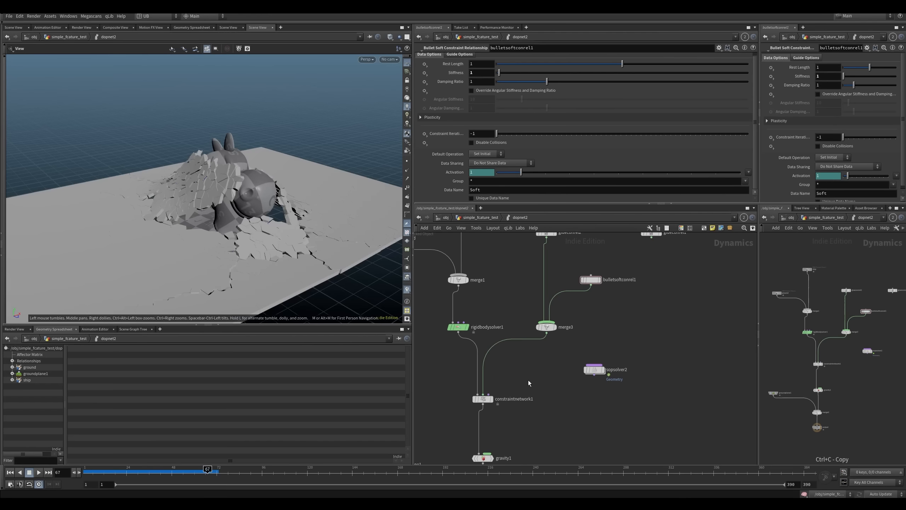
{"action": "left_click_drag", "start_coordinate": [640, 355], "coordinate": [497, 394]}
{"action": "key", "text": "ctrl+Up"}
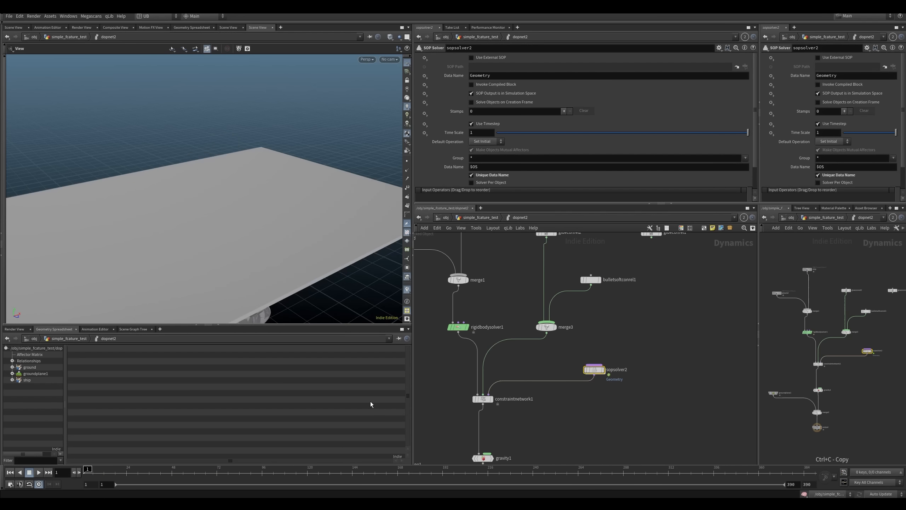
Step: Go inside sopsolver2 and inspect the relationship_geometry node and the attribwrangle1 code
{"action": "left_click_drag", "start_coordinate": [603, 379], "coordinate": [586, 385]}
{"action": "key", "text": "i"}
{"action": "middle_click_drag", "start_coordinate": [631, 363], "coordinate": [490, 354]}
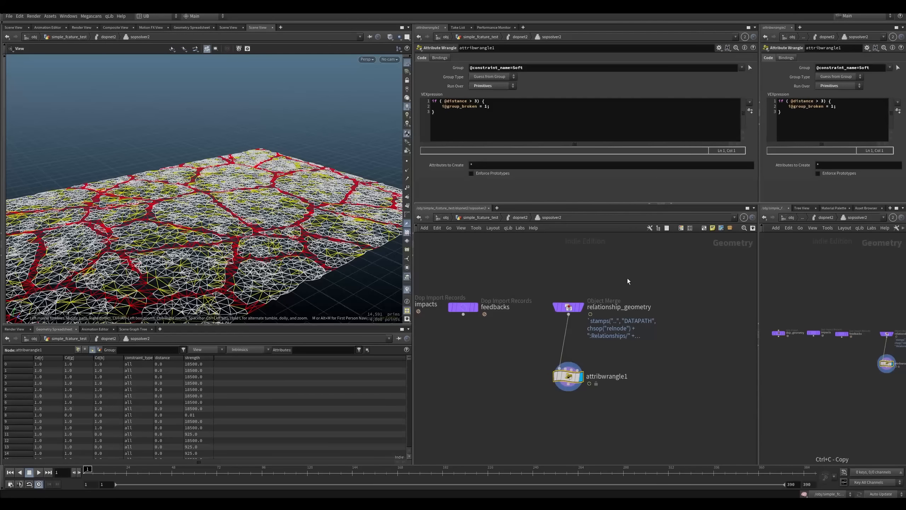
{"action": "left_click_drag", "start_coordinate": [627, 278], "coordinate": [531, 345]}
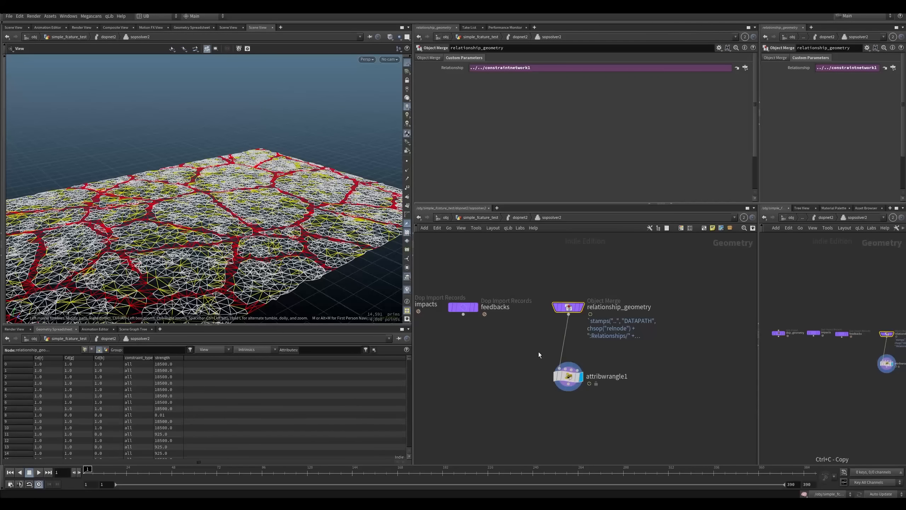
{"action": "left_click_drag", "start_coordinate": [542, 375], "coordinate": [589, 415]}
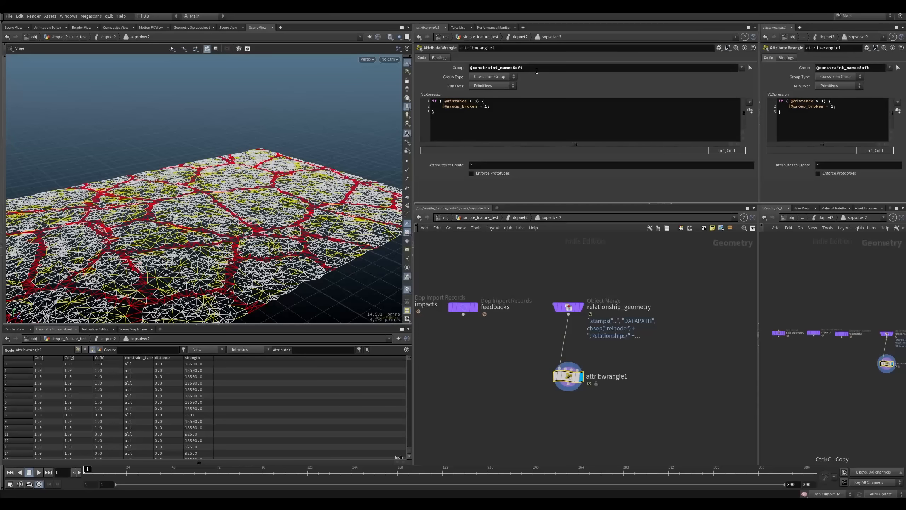
{"action": "left_click_drag", "start_coordinate": [529, 68], "coordinate": [450, 65]}
{"action": "left_click", "coordinate": [569, 83]}
{"action": "left_click", "coordinate": [742, 68]}
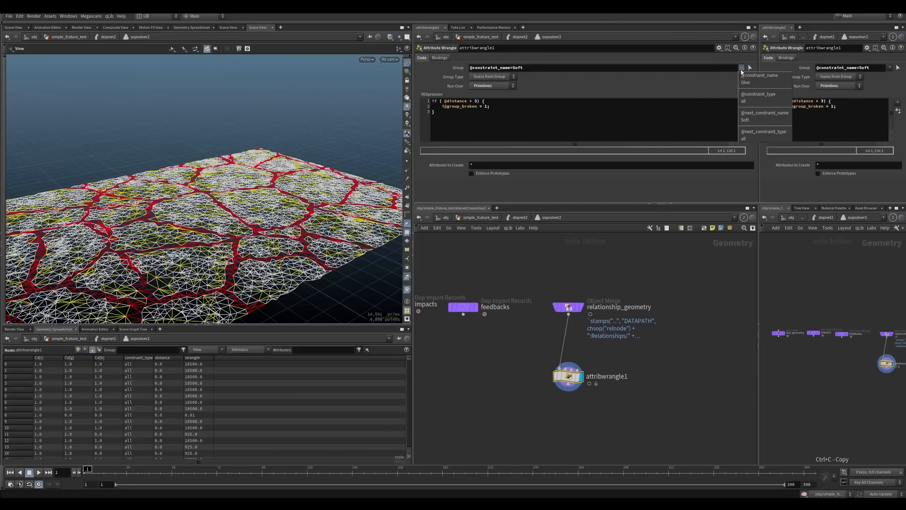
{"action": "left_click", "coordinate": [750, 120]}
{"action": "left_click_drag", "start_coordinate": [598, 72], "coordinate": [537, 74]}
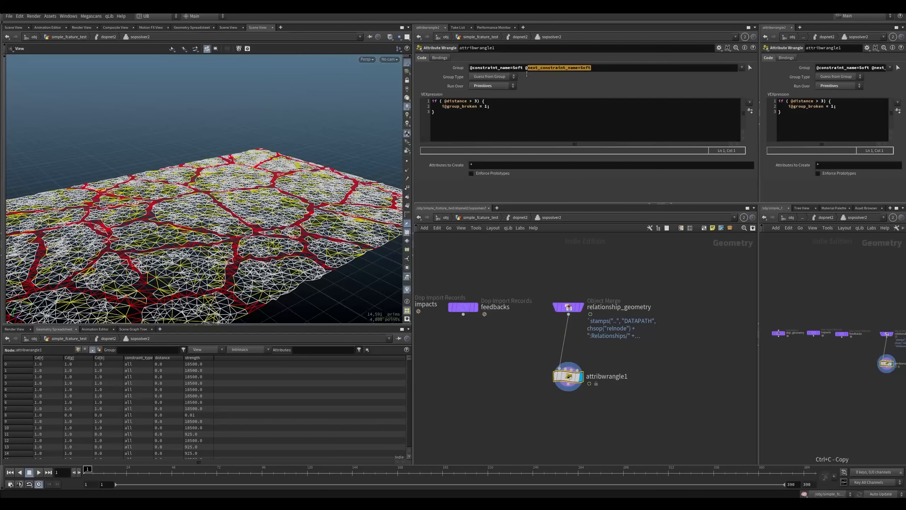
{"action": "key", "text": "BackSpace"}
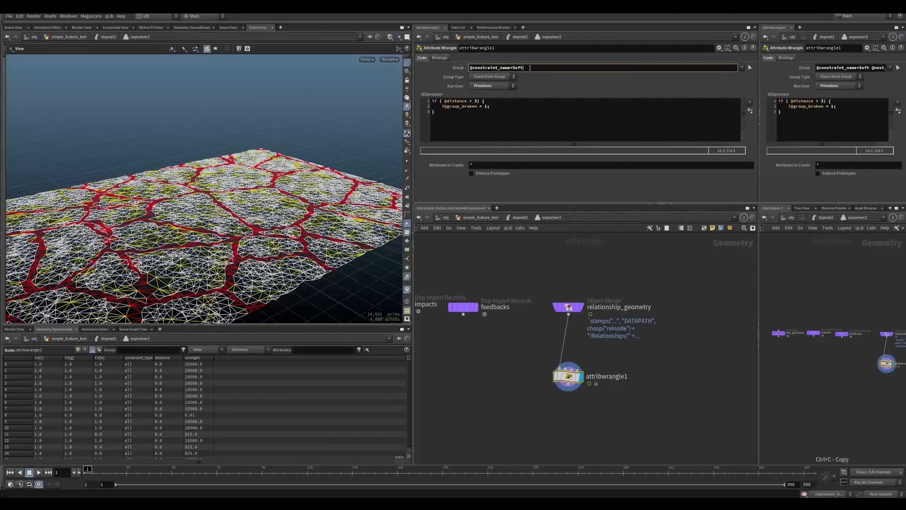
{"action": "key", "text": "Return"}
{"action": "triple_click", "coordinate": [536, 68]}
{"action": "key", "text": "BackSpace"}
{"action": "key", "text": "Return"}
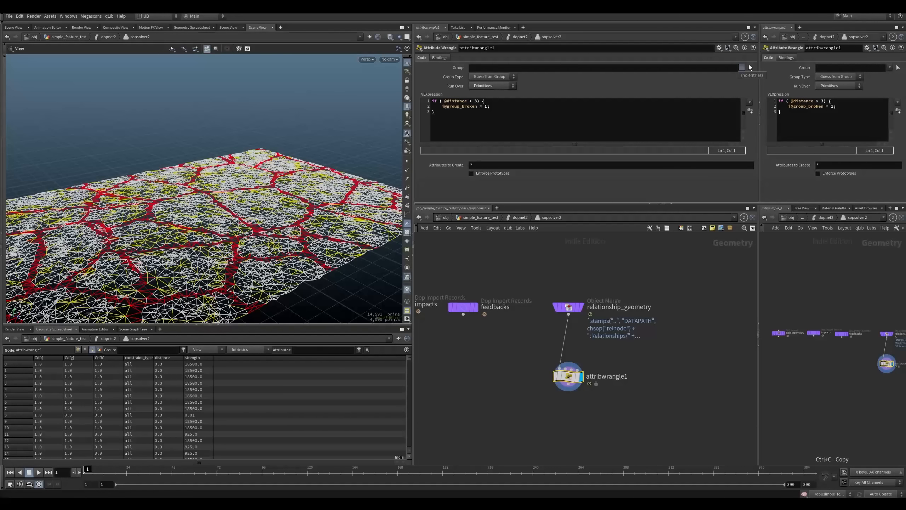
{"action": "left_click", "coordinate": [742, 68]}
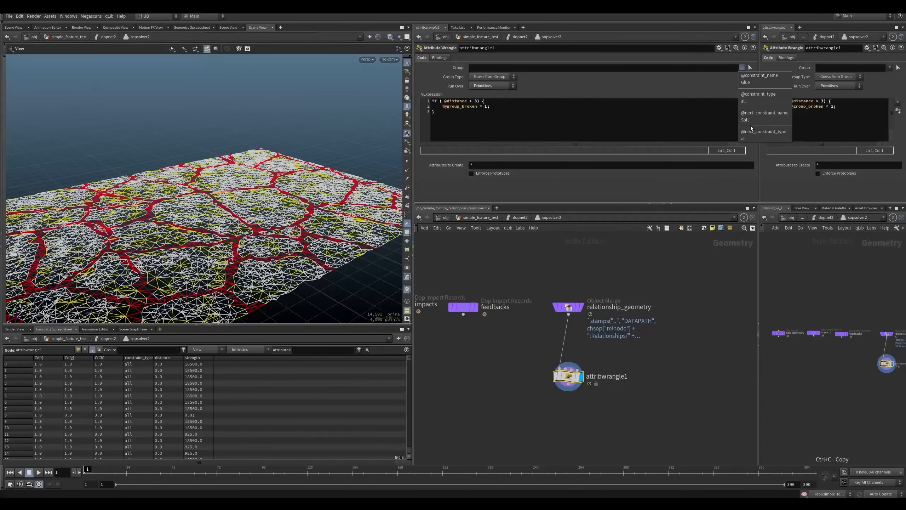
{"action": "left_click", "coordinate": [752, 81]}
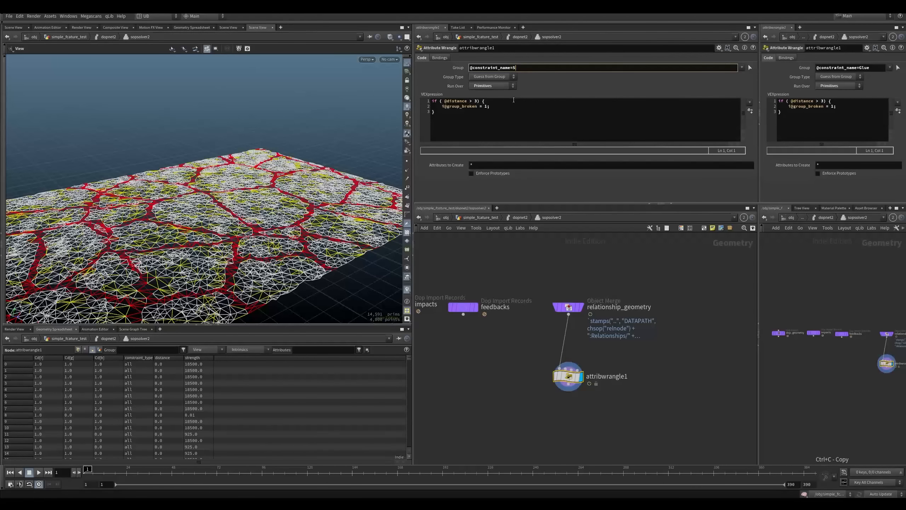
{"action": "left_click", "coordinate": [538, 279]}
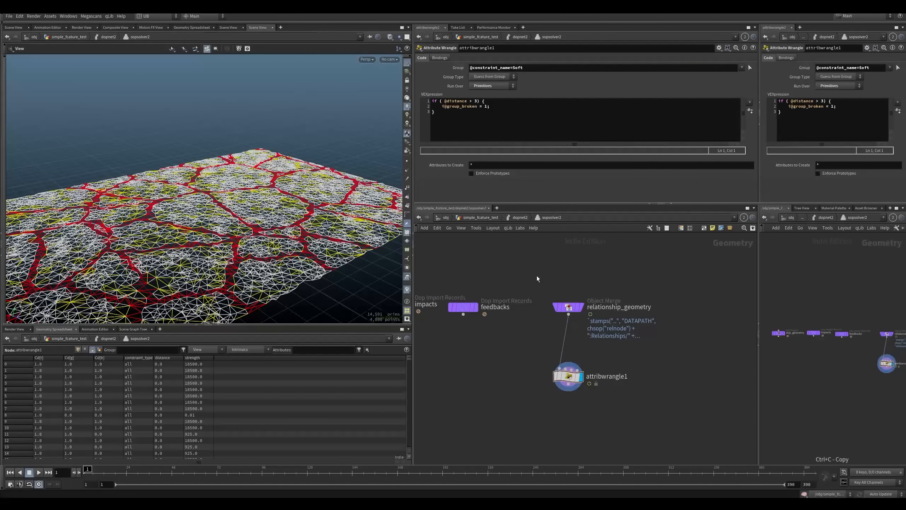
Step: Review the distance condition in the wrangle code and sort the constraint primitives by distance at the first frame
{"action": "left_click_drag", "start_coordinate": [300, 260], "coordinate": [263, 246]}
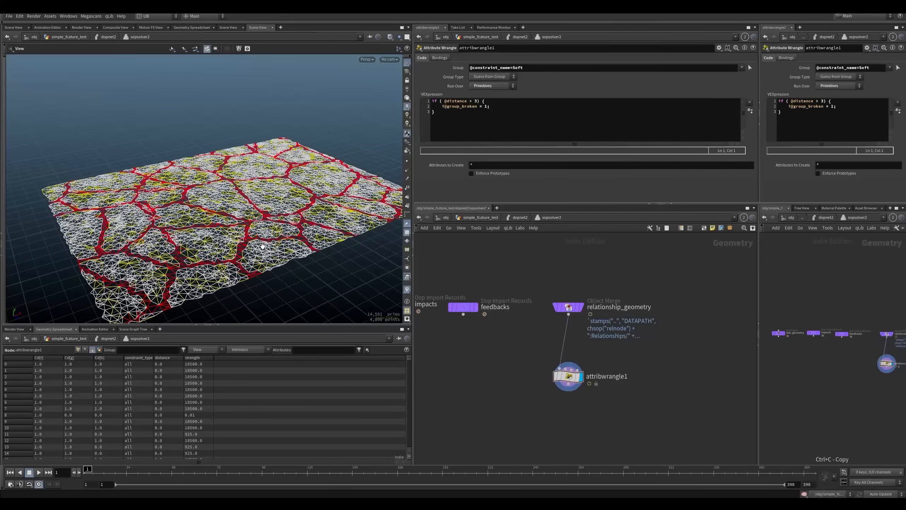
{"action": "left_click", "coordinate": [434, 101]}
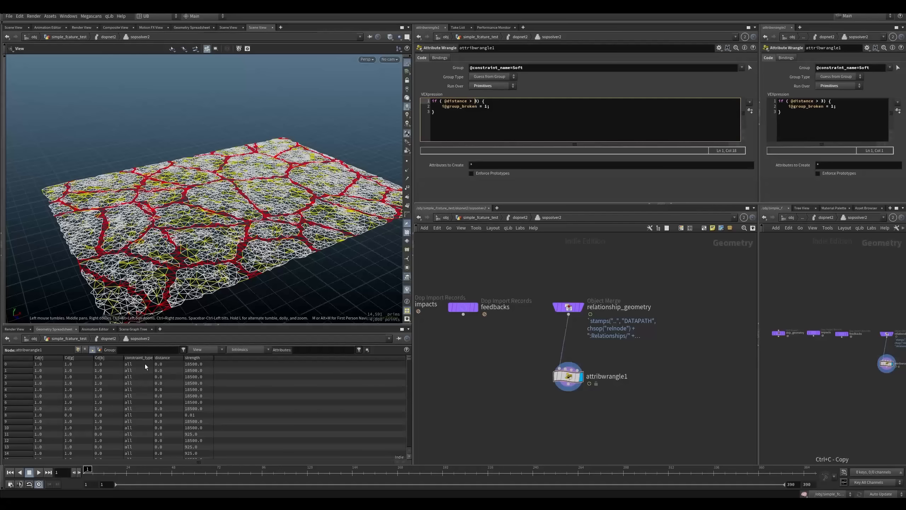
{"action": "left_click", "coordinate": [169, 358]}
{"action": "left_click", "coordinate": [167, 358]}
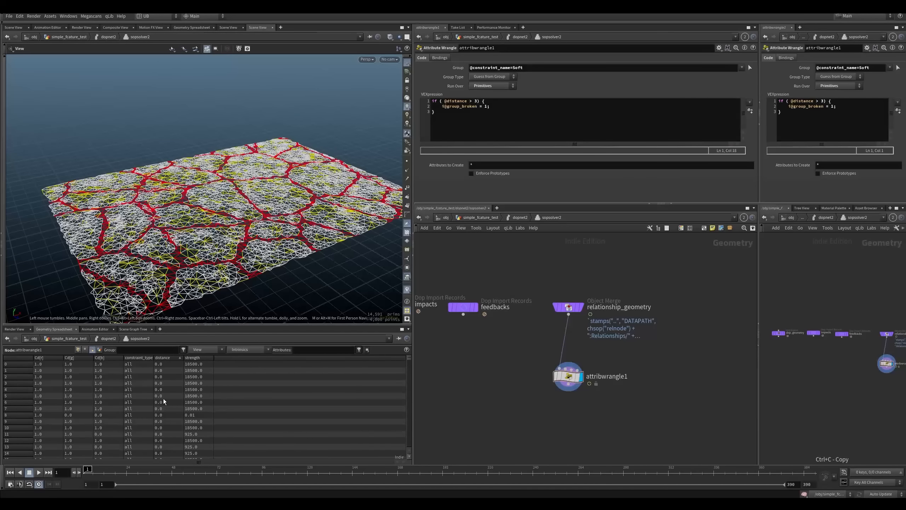
Step: Pin the viewport to dopnet2, play to frame 14 and sort the wrangle's primitives by distance to read the values
{"action": "key", "text": "u"}
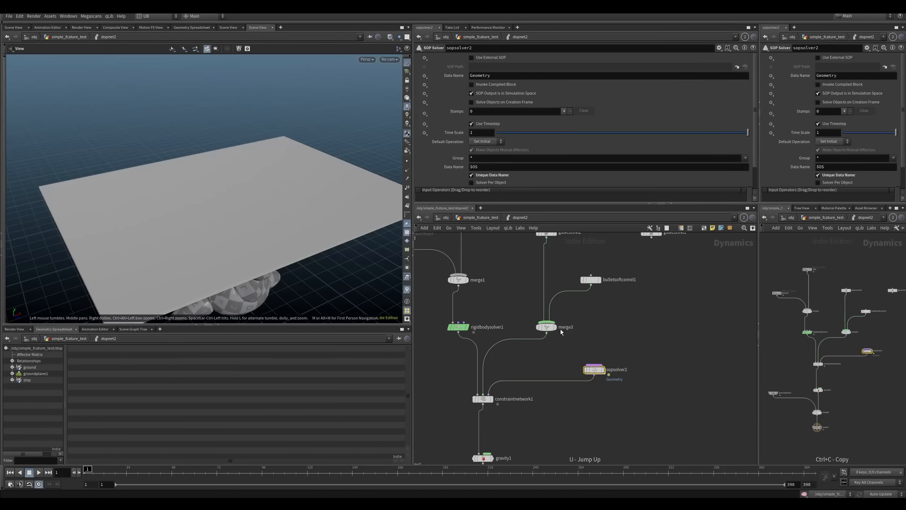
{"action": "key", "text": "i"}
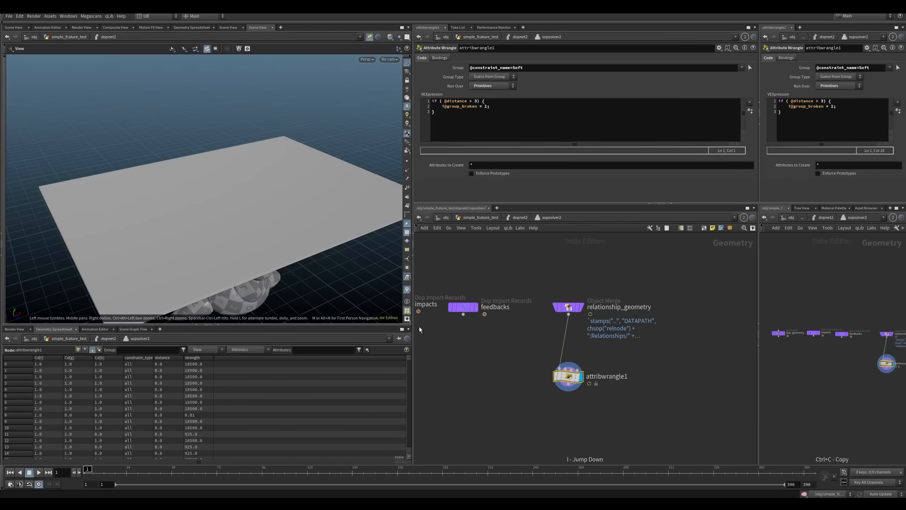
{"action": "key", "text": "Up"}
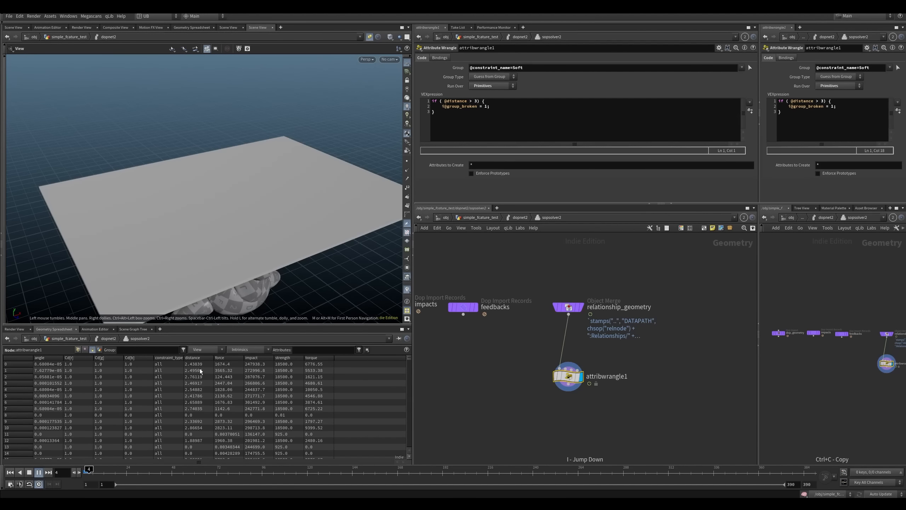
{"action": "left_click", "coordinate": [197, 358]}
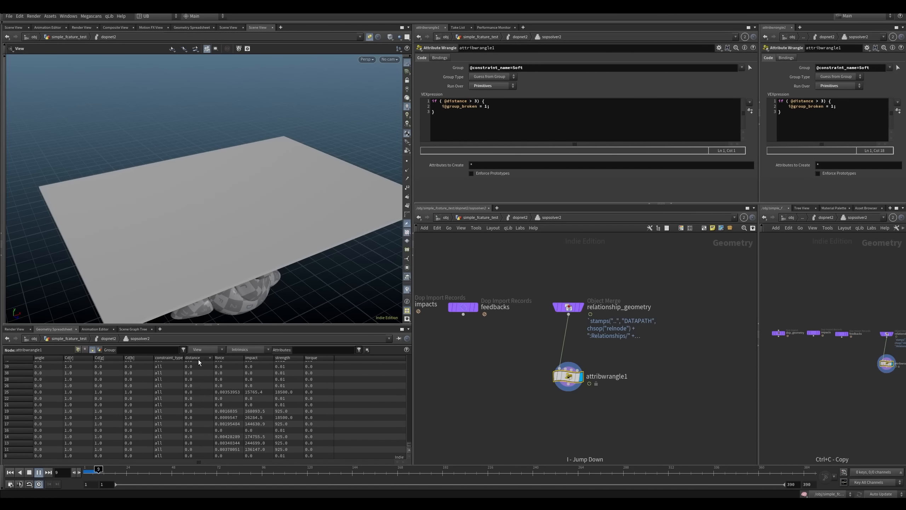
{"action": "left_click", "coordinate": [198, 359]}
{"action": "key", "text": "Up"}
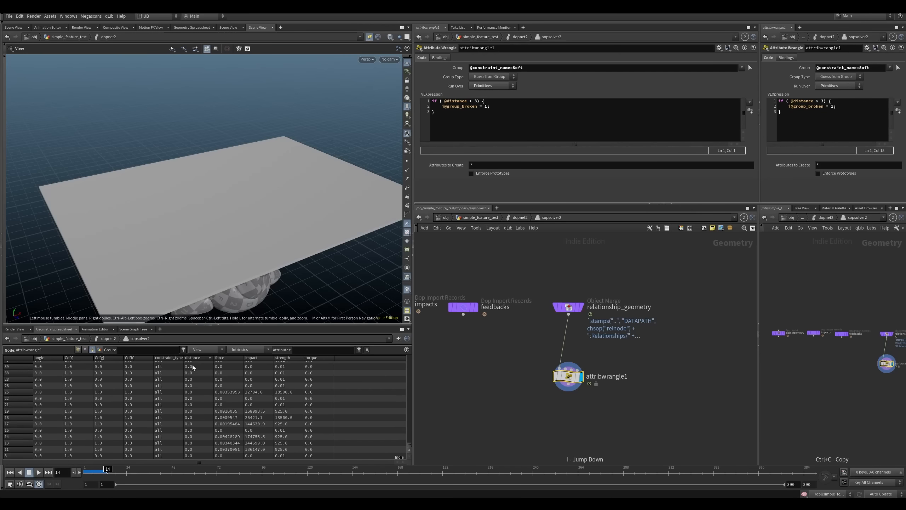
{"action": "left_click", "coordinate": [194, 359]}
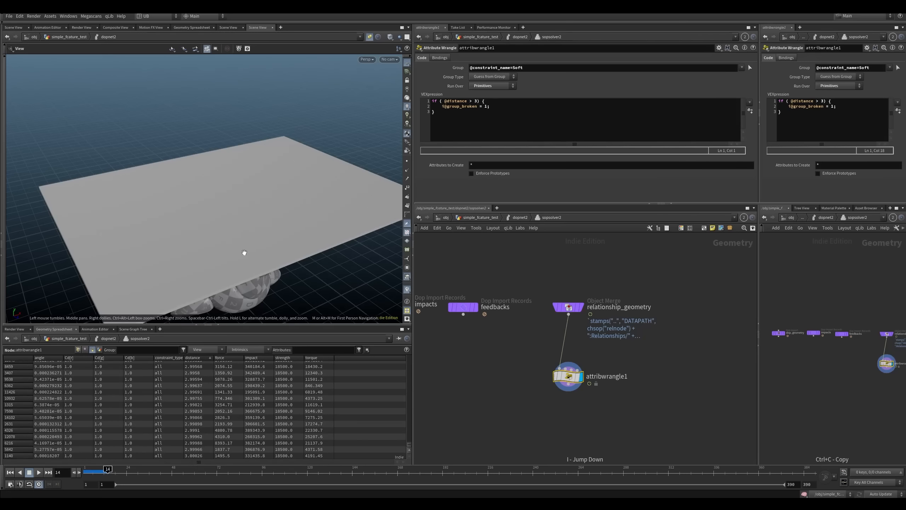
Step: Return to dopnet2 and play on to frame 54, comparing the breaking sheet in wireframe and shaded view
{"action": "key", "text": "u"}
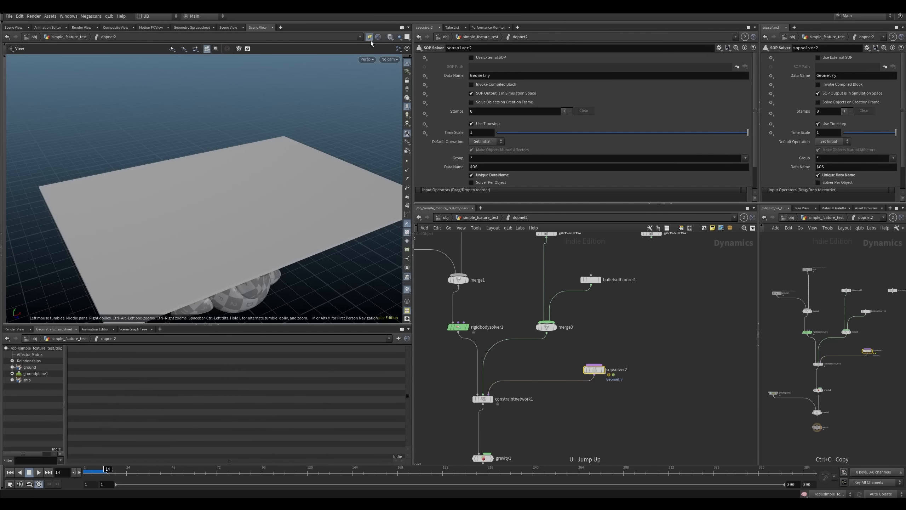
{"action": "key", "text": "Up"}
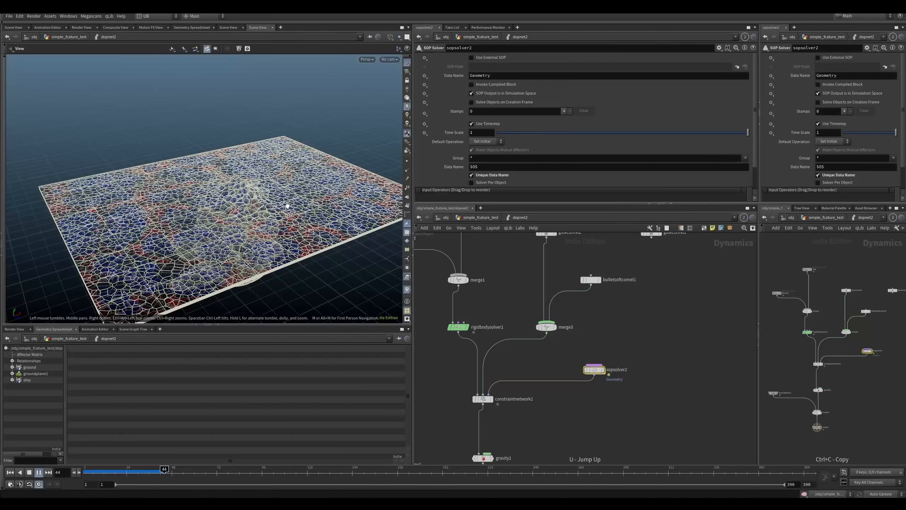
{"action": "key", "text": "Escape"}
{"action": "mouse_move", "coordinate": [288, 205]}
{"action": "right_mouse_down"}
{"action": "mouse_move", "coordinate": [311, 161]}
{"action": "mouse_move", "coordinate": [270, 213]}
{"action": "right_mouse_up"}
{"action": "key", "text": "w"}
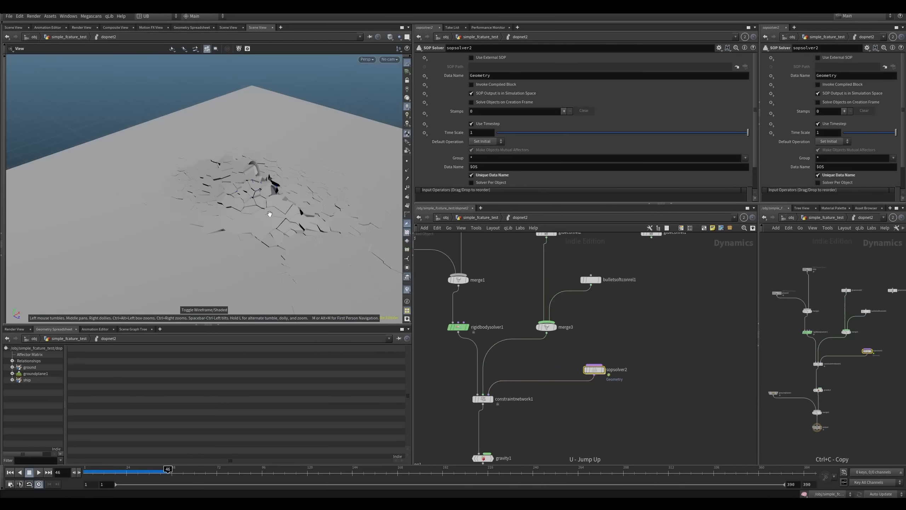
{"action": "key", "text": "w"}
{"action": "key", "text": "Up"}
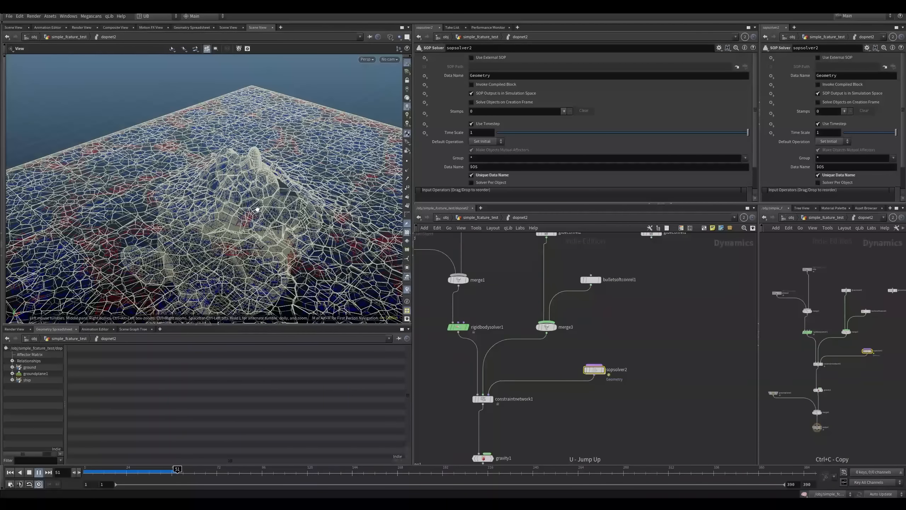
{"action": "key", "text": "Up"}
Step: Set the distance threshold in sopsolver2's attribwrangle1 to 1 and replay the simulation from the first frame to frame 7
{"action": "double_click", "coordinate": [590, 374]}
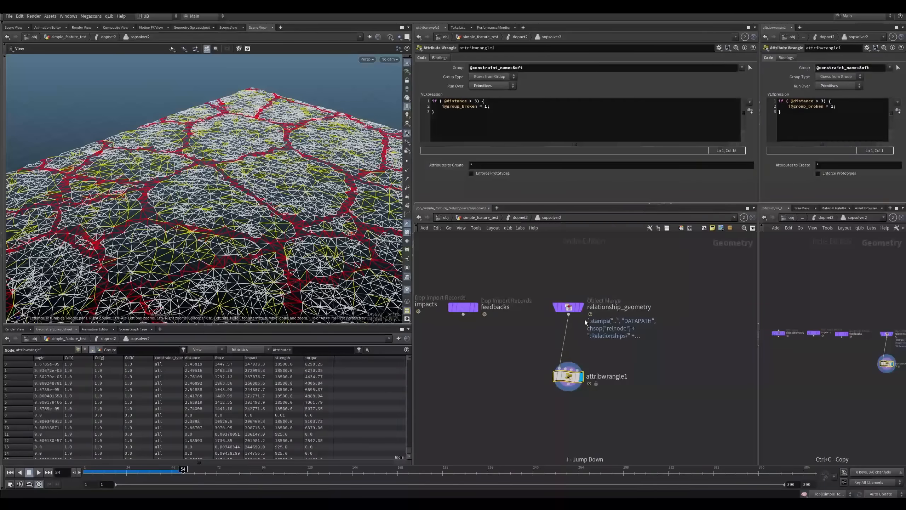
{"action": "left_click", "coordinate": [475, 101]}
{"action": "key", "text": "u"}
{"action": "key", "text": "ctrl+Left"}
{"action": "key", "text": "Up"}
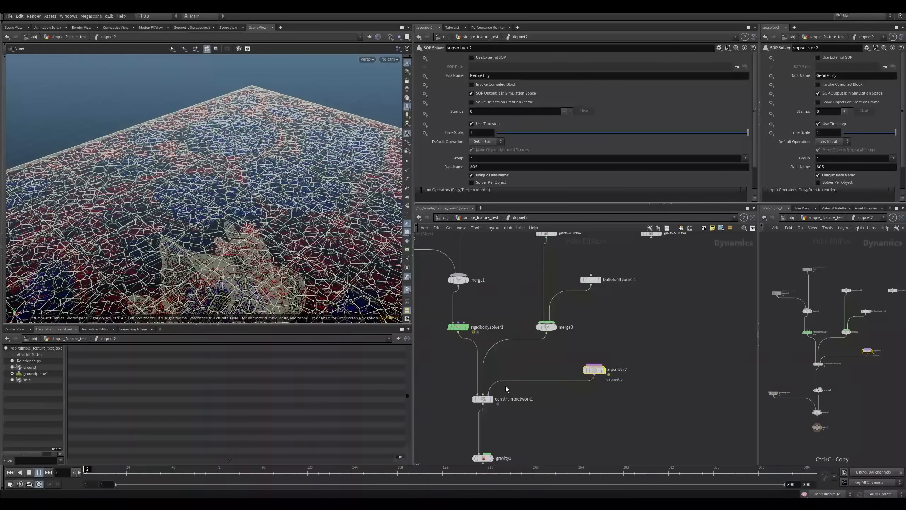
{"action": "key", "text": "Up"}
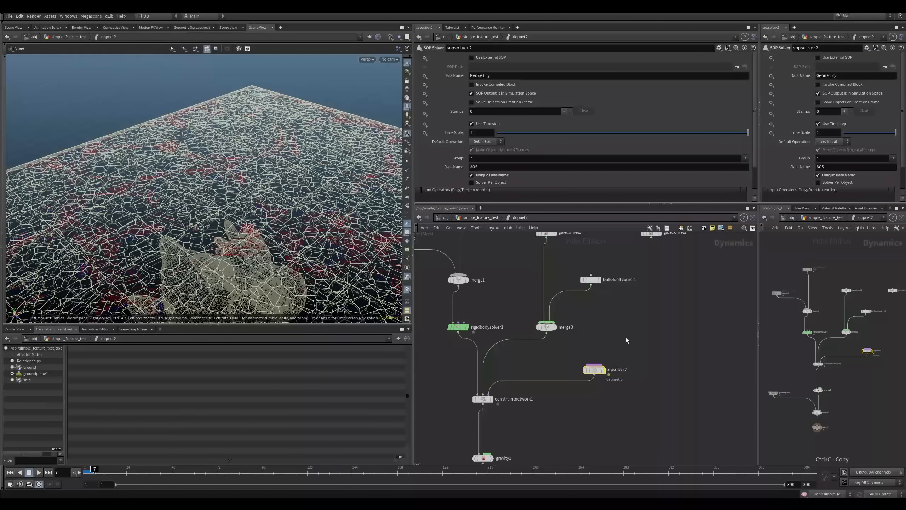
Step: Set the distance threshold in sopsolver2's attribwrangle1 to 1.5
{"action": "key", "text": "i"}
{"action": "left_click", "coordinate": [479, 101]}
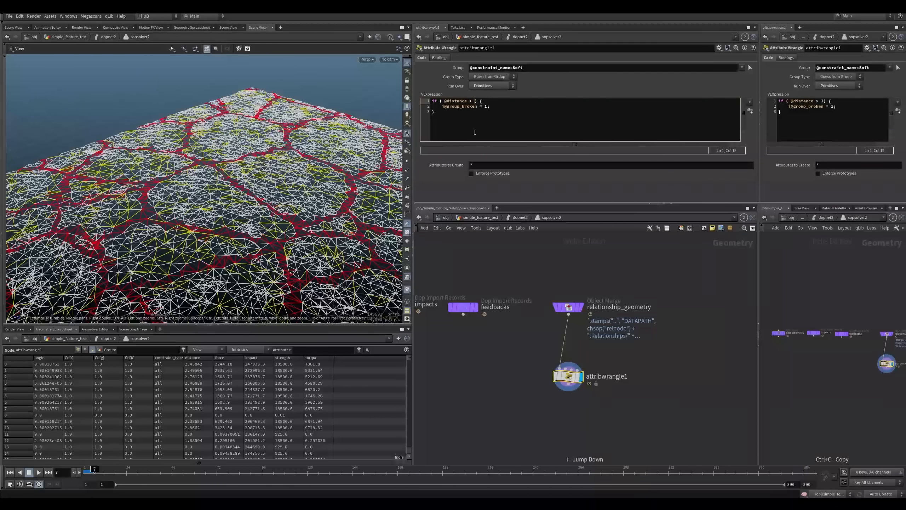
{"action": "type", "text": "1.5"}
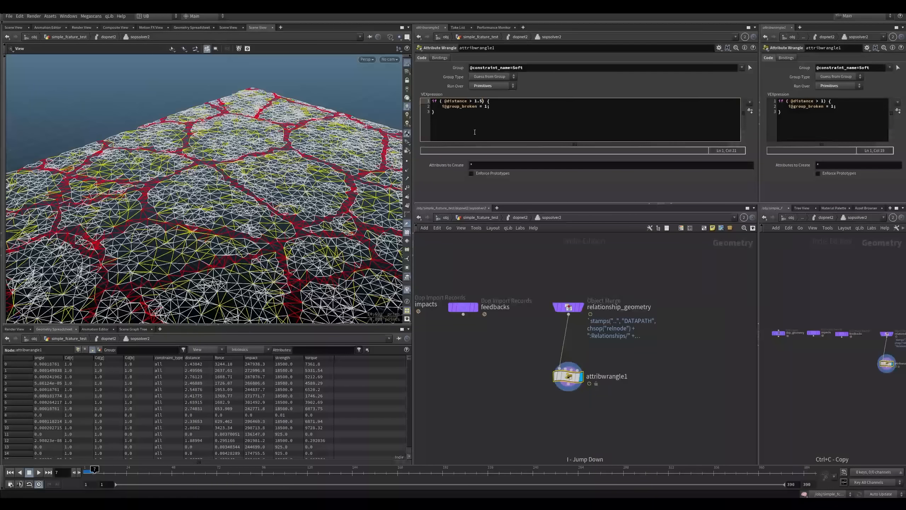
Step: Play the simulation in dopnet2 to test the 1.5 distance threshold, and reopen the wrangle code inside sopsolver2
{"action": "type", "text": "u"}
{"action": "key", "text": "Up"}
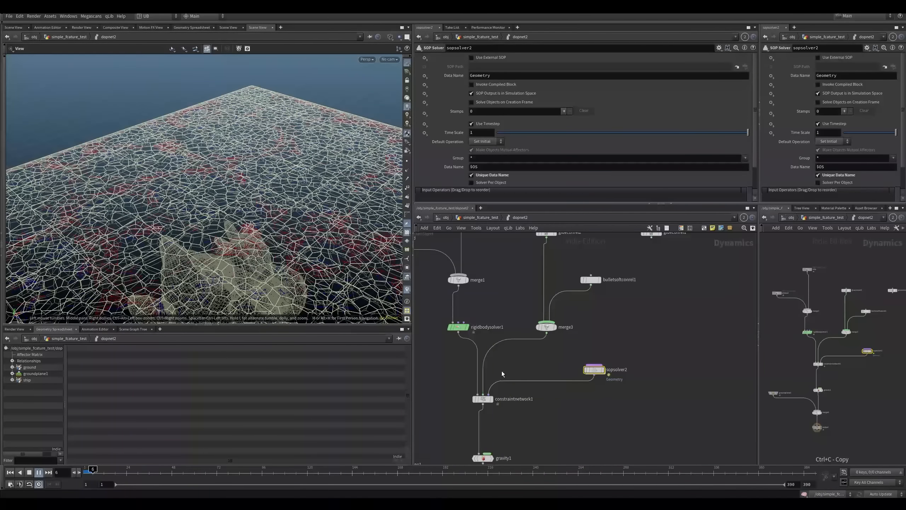
{"action": "key", "text": "Up"}
{"action": "key", "text": "i"}
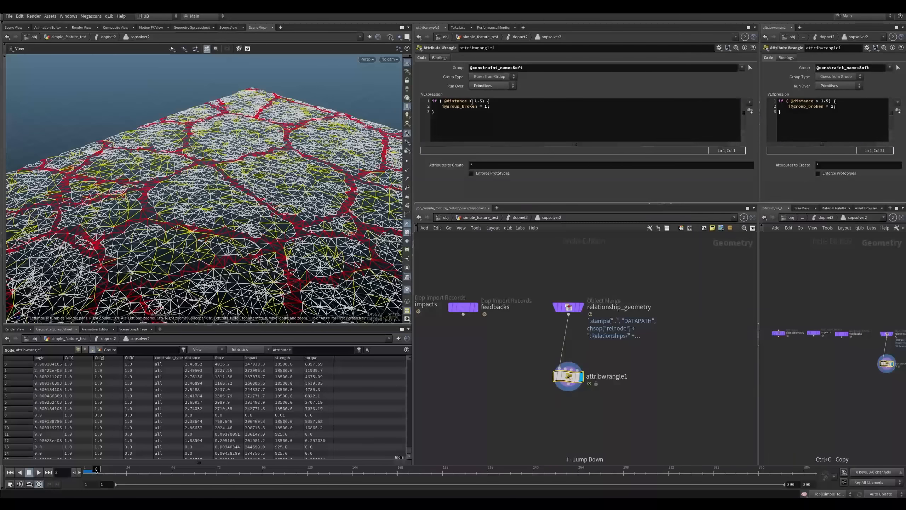
Step: Edit the distance threshold in attribwrangle1's break condition and replay the dopnet2 simulation from the first frame
{"action": "double_click", "coordinate": [476, 101]}
{"action": "left_click", "coordinate": [502, 384]}
{"action": "key", "text": "u"}
{"action": "key", "text": "ctrl+Up"}
{"action": "key", "text": "Up"}
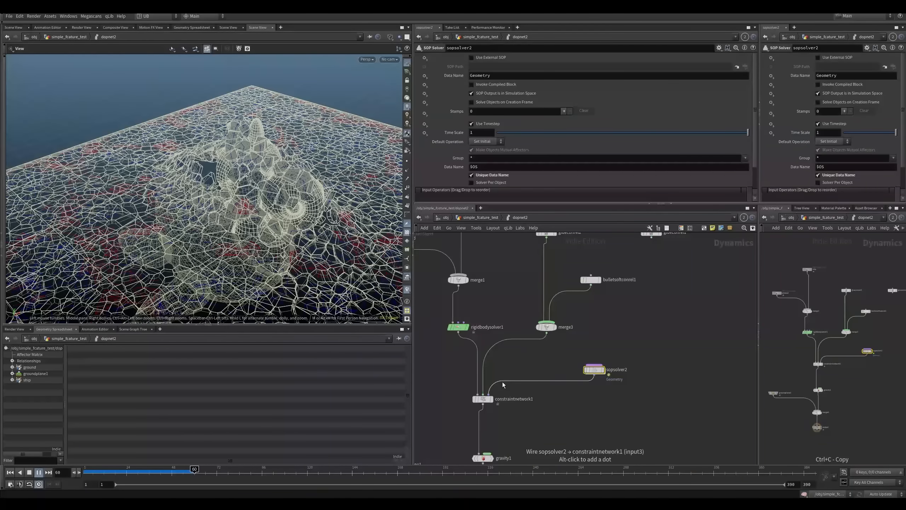
{"action": "key", "text": "Up"}
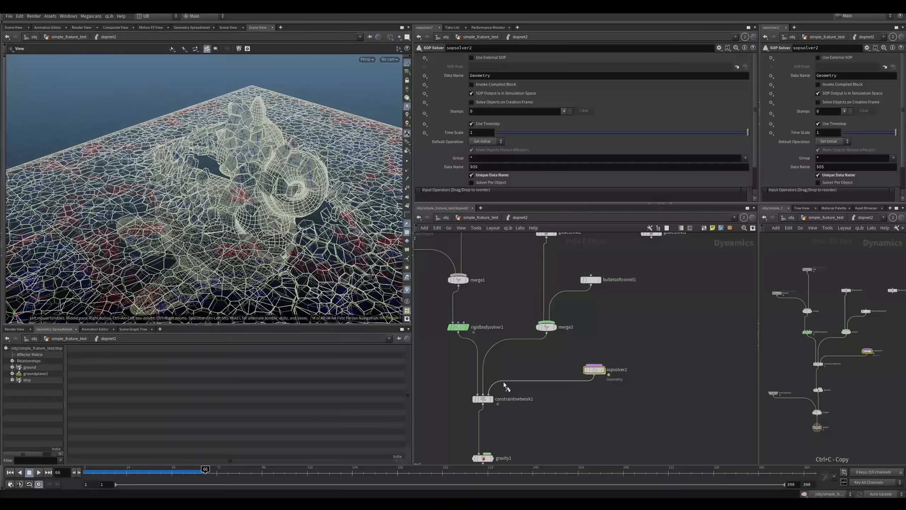
Step: Examine the ground breaking around the rubber toy from several angles in both shaded and wireframe display
{"action": "key", "text": "w"}
{"action": "left_click_drag", "start_coordinate": [273, 205], "coordinate": [224, 185]}
{"action": "key", "text": "Up"}
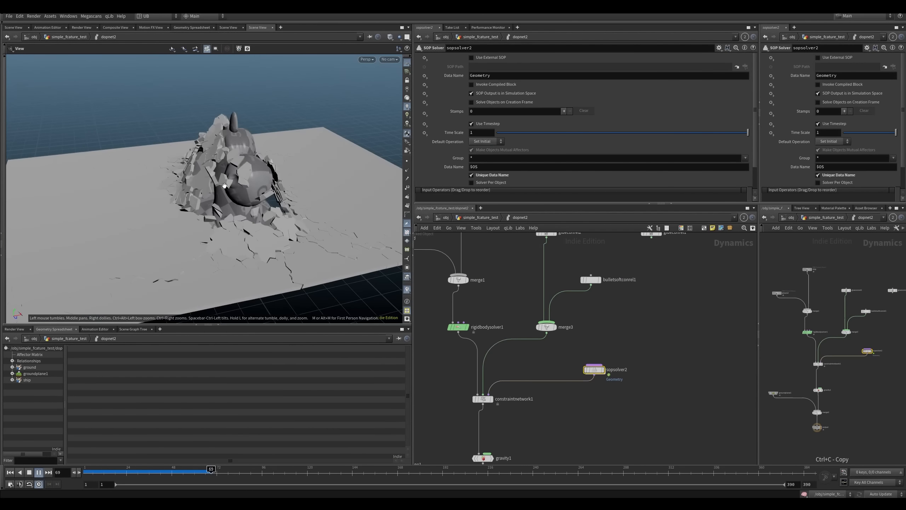
{"action": "key", "text": "Up"}
{"action": "key", "text": "w"}
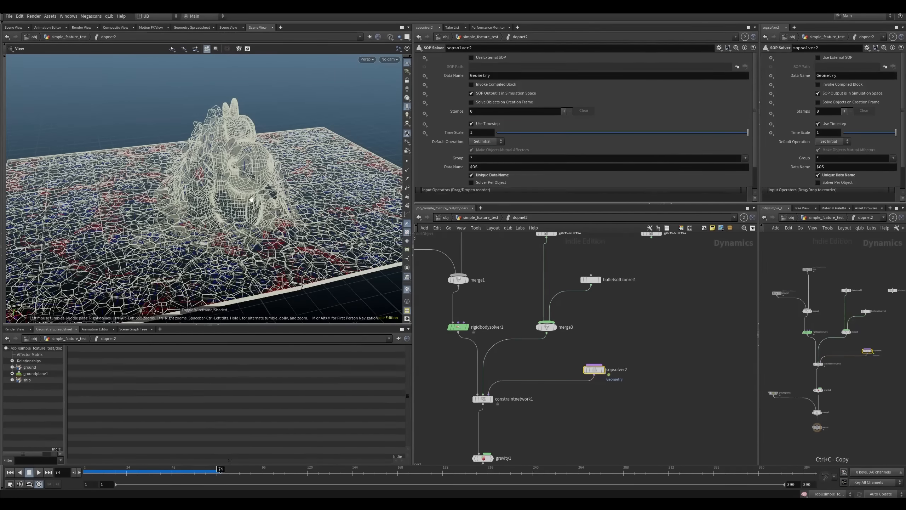
{"action": "left_click_drag", "start_coordinate": [269, 192], "coordinate": [225, 190]}
{"action": "right_click_drag", "start_coordinate": [225, 190], "coordinate": [187, 140]}
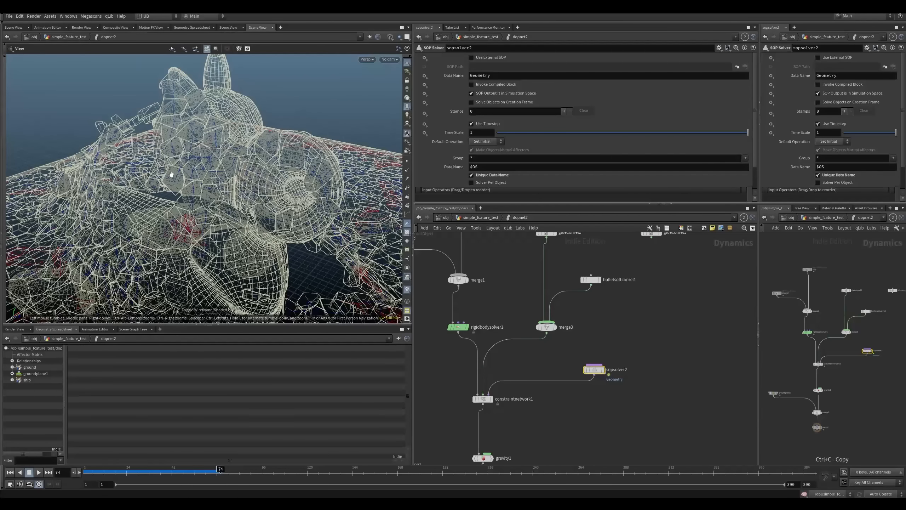
{"action": "right_click_drag", "start_coordinate": [171, 175], "coordinate": [199, 179]}
{"action": "left_click_drag", "start_coordinate": [200, 178], "coordinate": [230, 167]}
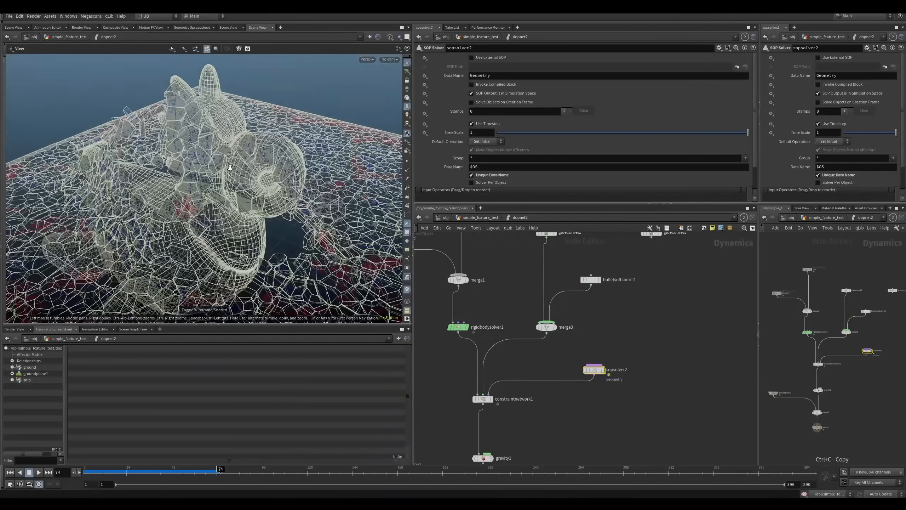
{"action": "right_click_drag", "start_coordinate": [230, 168], "coordinate": [229, 196]}
{"action": "left_click_drag", "start_coordinate": [228, 196], "coordinate": [208, 185]}
Step: Continue the simulation to frame 96 and inspect the scattered debris in shaded display
{"action": "key", "text": "Up"}
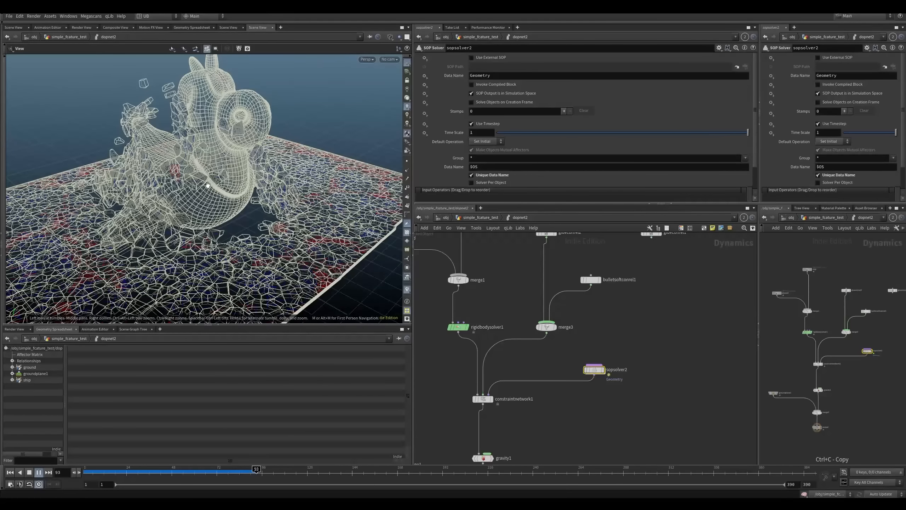
{"action": "key", "text": "Escape"}
{"action": "scroll", "coordinate": [242, 218], "scroll_direction": "down", "scroll_amount": 3}
{"action": "key", "text": "w"}
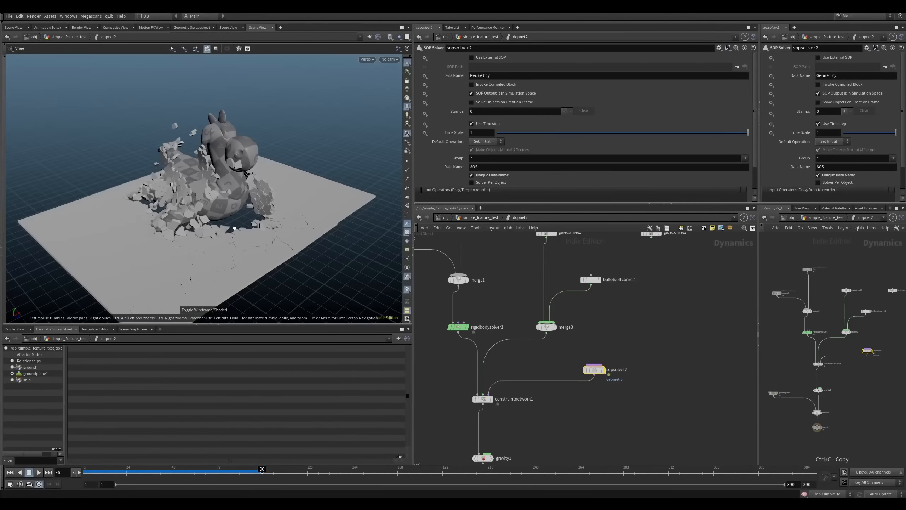
{"action": "mouse_move", "coordinate": [234, 228]}
{"action": "left_mouse_down"}
{"action": "mouse_move", "coordinate": [211, 297]}
{"action": "mouse_move", "coordinate": [241, 192]}
{"action": "mouse_move", "coordinate": [212, 211]}
{"action": "mouse_move", "coordinate": [189, 209]}
{"action": "left_mouse_up"}
{"action": "scroll", "coordinate": [242, 210], "scroll_direction": "up", "scroll_amount": 3}
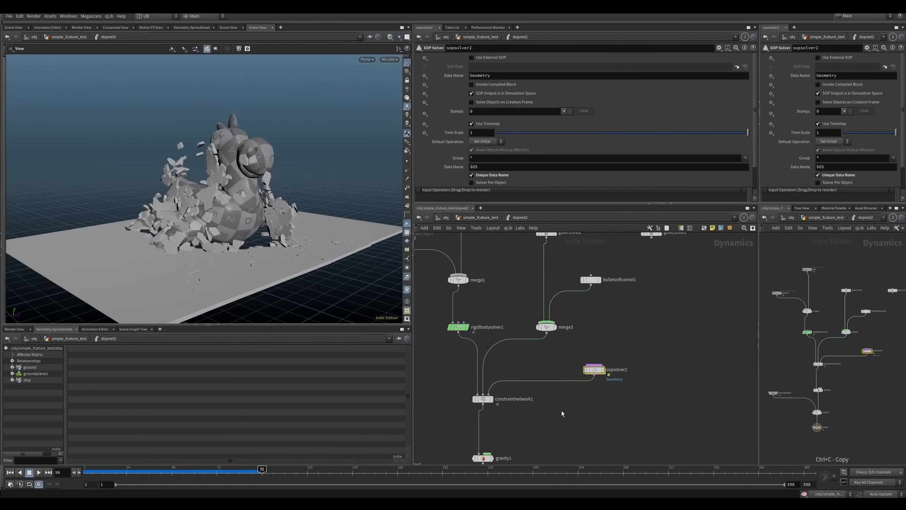
Step: Return to the simple_feature_test geometry network and display the output of transformpieces1
{"action": "key", "text": "u"}
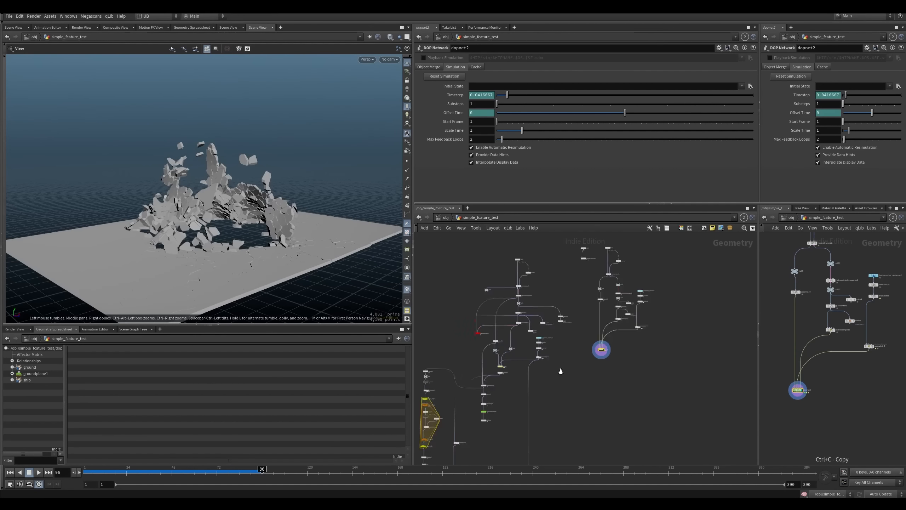
{"action": "right_click_drag", "start_coordinate": [561, 371], "coordinate": [487, 384]}
{"action": "middle_click_drag", "start_coordinate": [488, 384], "coordinate": [560, 374]}
{"action": "right_click_drag", "start_coordinate": [560, 374], "coordinate": [526, 344]}
{"action": "middle_click_drag", "start_coordinate": [564, 318], "coordinate": [552, 340]}
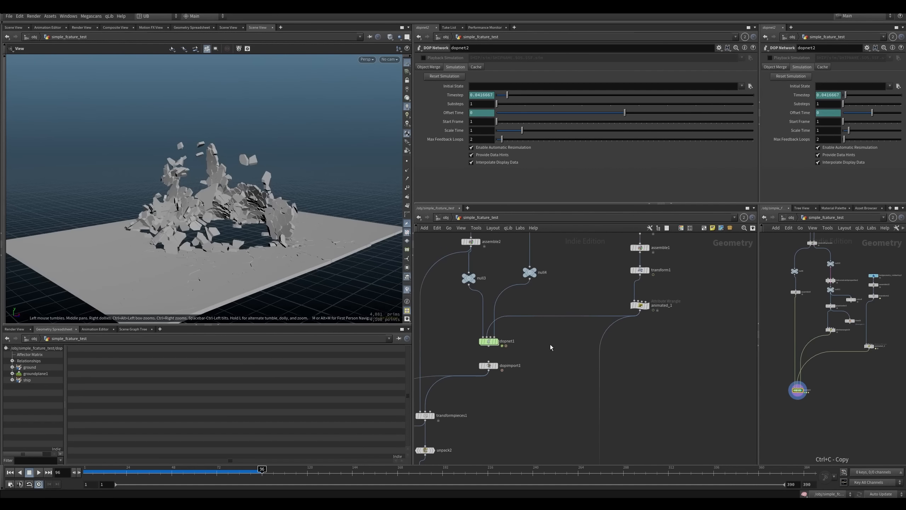
{"action": "scroll", "coordinate": [550, 345], "scroll_direction": "down", "scroll_amount": 5}
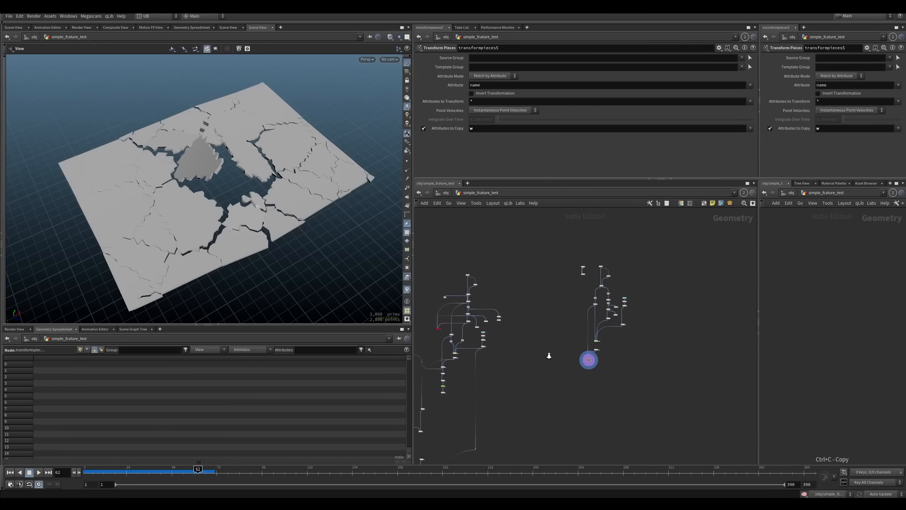
{"action": "right_click_drag", "start_coordinate": [549, 356], "coordinate": [551, 338]}
{"action": "middle_click_drag", "start_coordinate": [559, 363], "coordinate": [564, 349]}
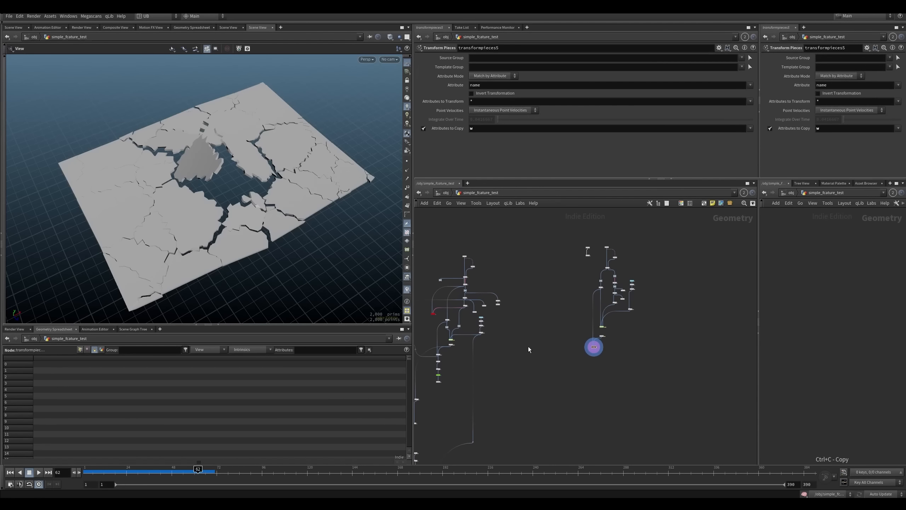
{"action": "middle_click_drag", "start_coordinate": [484, 352], "coordinate": [542, 346]}
{"action": "right_click_drag", "start_coordinate": [519, 347], "coordinate": [519, 326]}
{"action": "left_click", "coordinate": [499, 324]}
{"action": "left_click", "coordinate": [468, 348]}
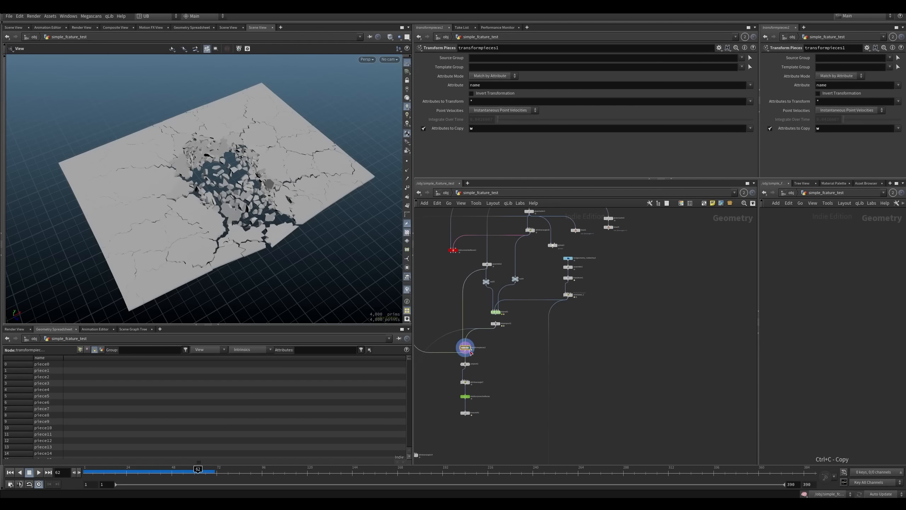
Step: Compare the fractured ground from transformpieces5 with that from transformpieces1, and examine the latter up close
{"action": "middle_click_drag", "start_coordinate": [680, 333], "coordinate": [526, 336]}
{"action": "left_click_drag", "start_coordinate": [640, 321], "coordinate": [713, 375]}
{"action": "key", "text": "r"}
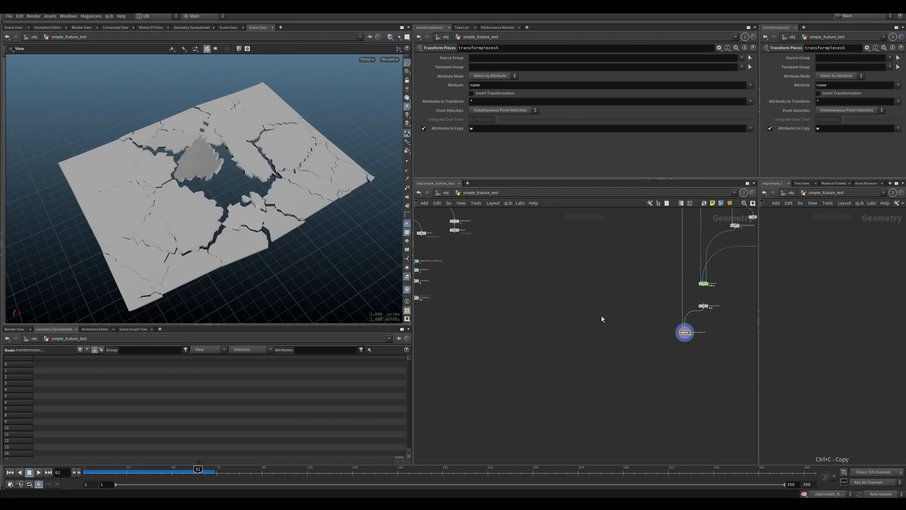
{"action": "middle_click_drag", "start_coordinate": [492, 316], "coordinate": [724, 331]}
{"action": "left_click_drag", "start_coordinate": [581, 358], "coordinate": [539, 370]}
{"action": "key", "text": "r"}
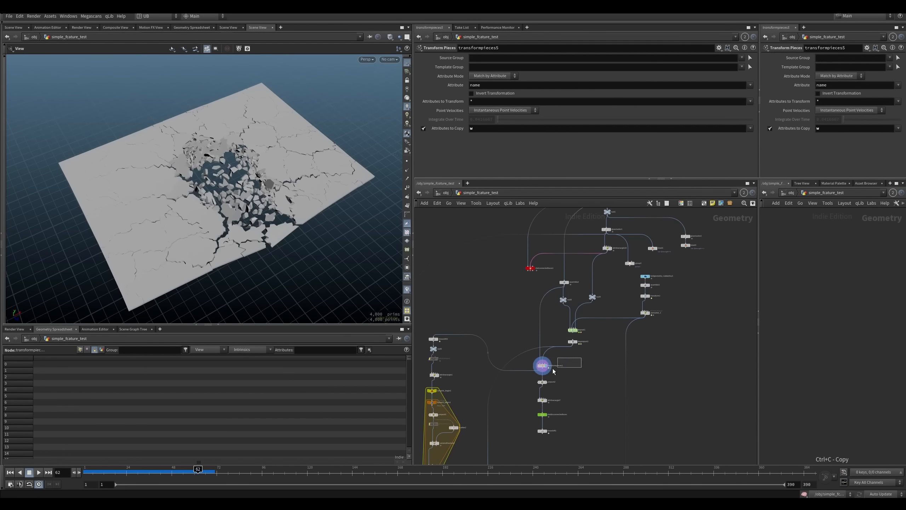
{"action": "left_click_drag", "start_coordinate": [266, 216], "coordinate": [250, 194]}
{"action": "right_click_drag", "start_coordinate": [250, 195], "coordinate": [255, 174]}
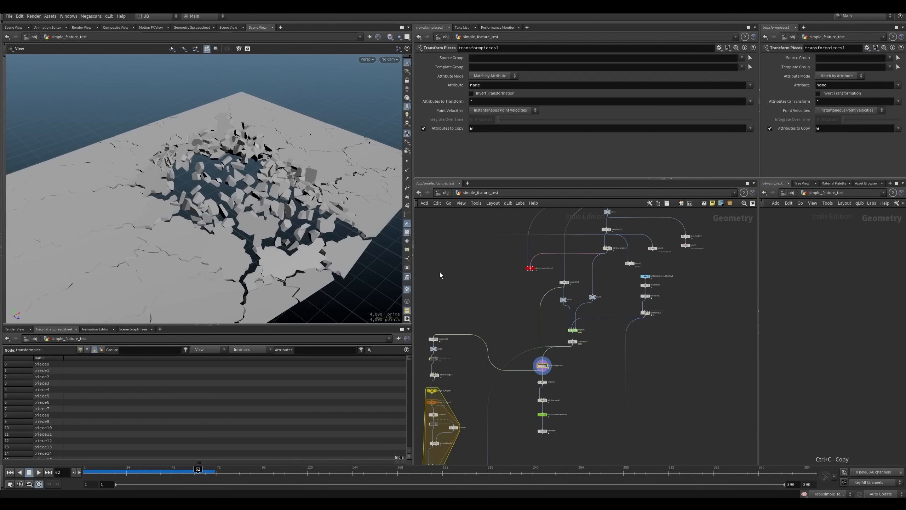
Step: Open dopnet1 and set the strength of the glue constraint glueconrel2 to 1000
{"action": "scroll", "coordinate": [626, 309], "scroll_direction": "up", "scroll_amount": 6}
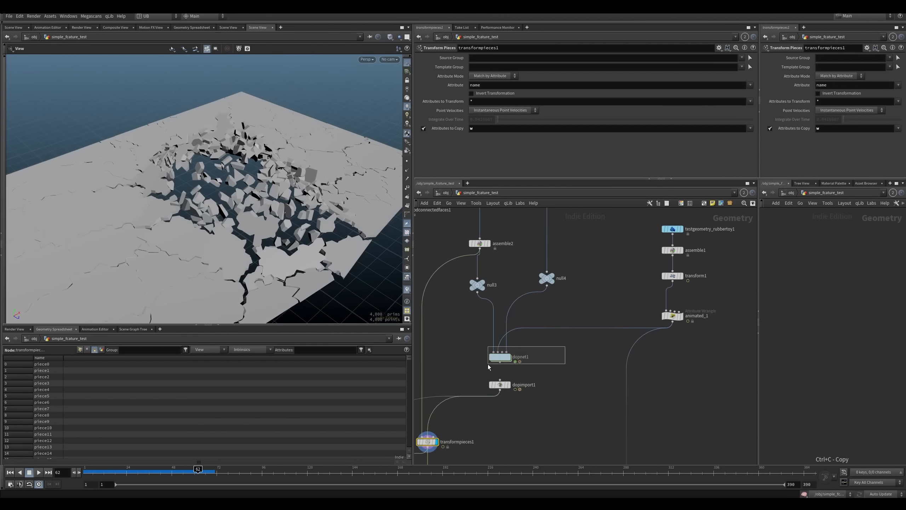
{"action": "double_click", "coordinate": [503, 361]}
{"action": "left_click", "coordinate": [576, 265]}
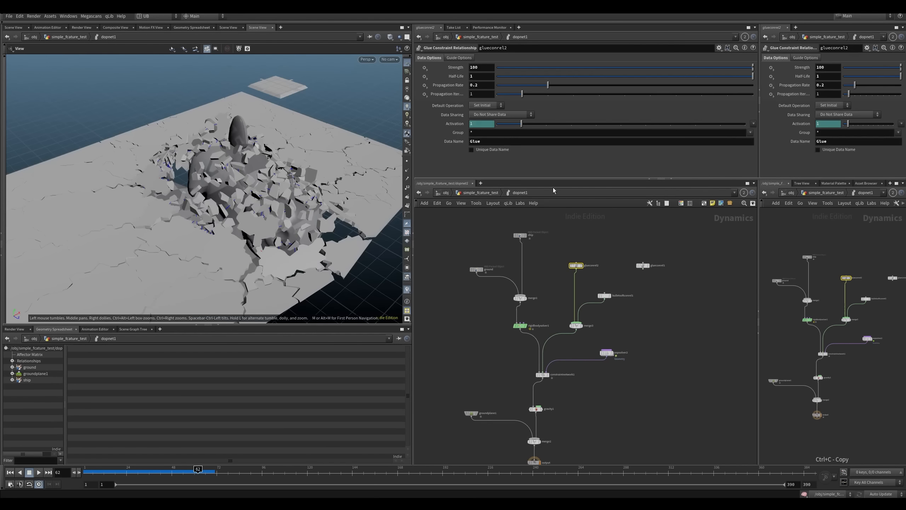
{"action": "type", "text": "0"}
{"action": "key", "text": "Return"}
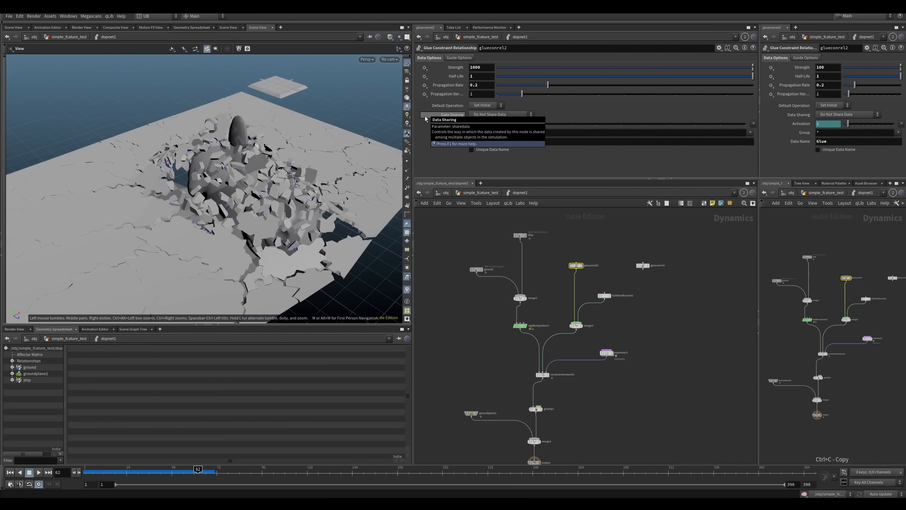
Step: Replay the dopnet1 simulation from the start in wireframe up to frame 42, and restore shaded display
{"action": "key", "text": "ctrl+Up"}
{"action": "key", "text": "Up"}
{"action": "key", "text": "Up"}
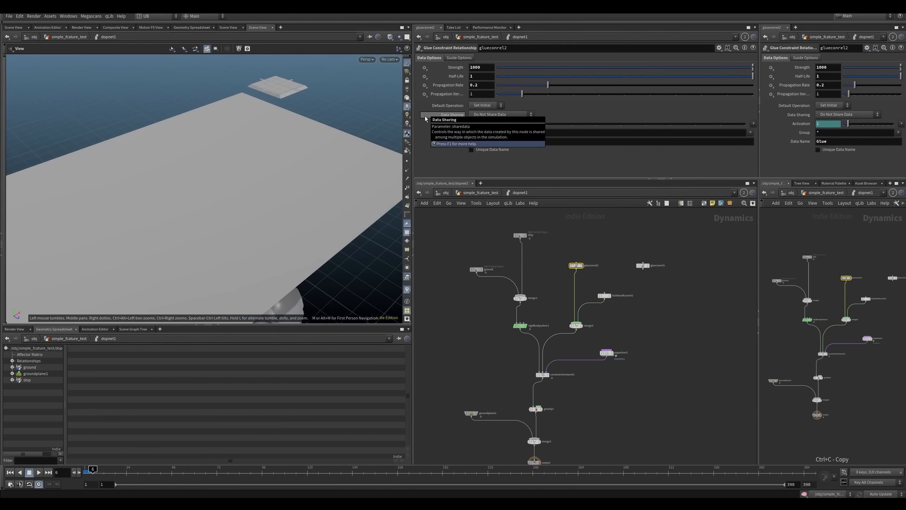
{"action": "mouse_move", "coordinate": [318, 200]}
{"action": "right_mouse_down"}
{"action": "mouse_move", "coordinate": [281, 227]}
{"action": "mouse_move", "coordinate": [293, 215]}
{"action": "right_mouse_up"}
{"action": "key", "text": "shift+w"}
{"action": "key", "text": "Up"}
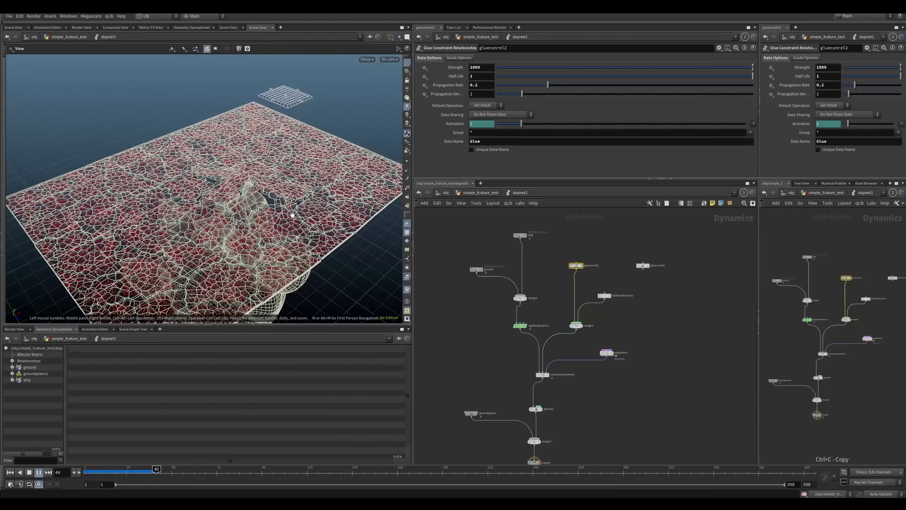
{"action": "key", "text": "Up"}
{"action": "key", "text": "w"}
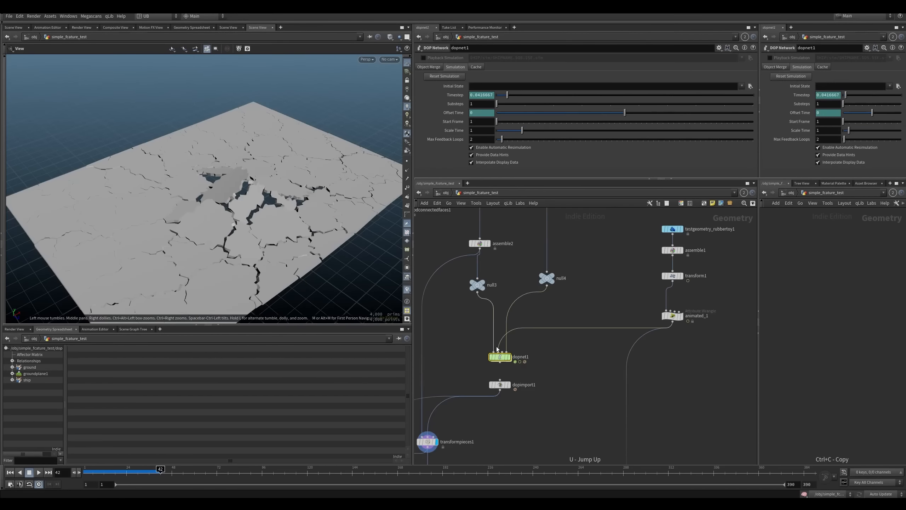
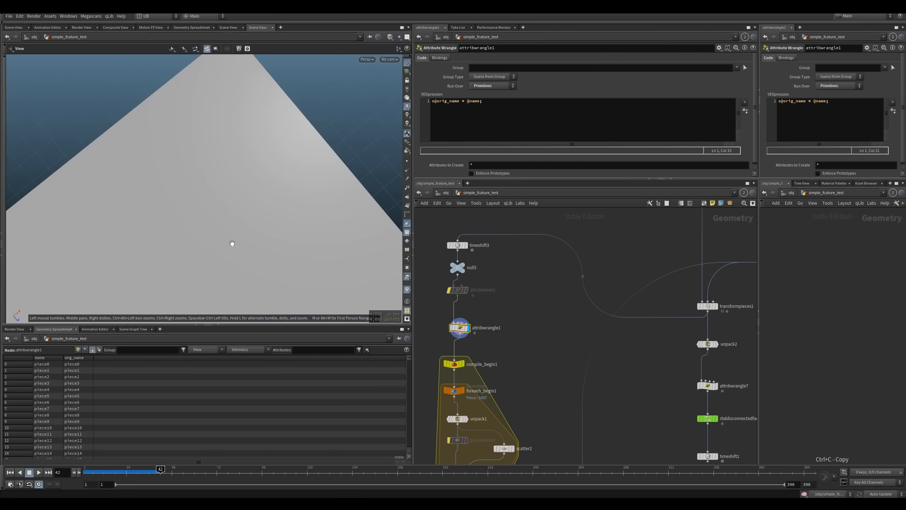
Step: Examine the compiled for-each loop below attribwrangle1, including the settings of its Voronoi fracture node
{"action": "left_click_drag", "start_coordinate": [214, 269], "coordinate": [328, 180]}
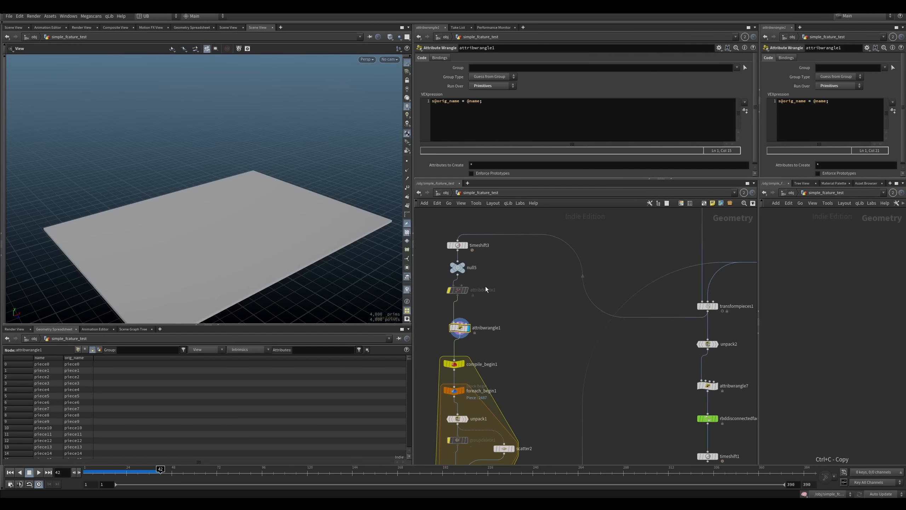
{"action": "middle_click_drag", "start_coordinate": [489, 345], "coordinate": [489, 290]}
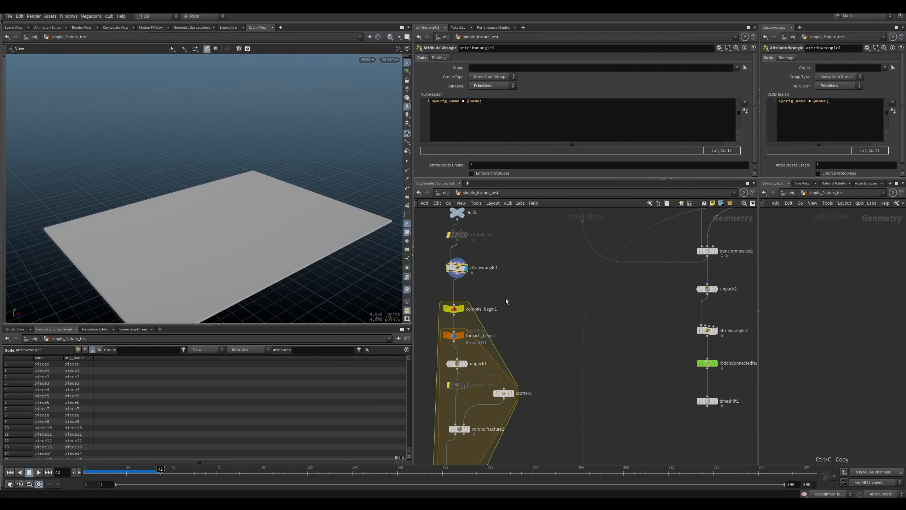
{"action": "middle_click_drag", "start_coordinate": [524, 339], "coordinate": [539, 301]}
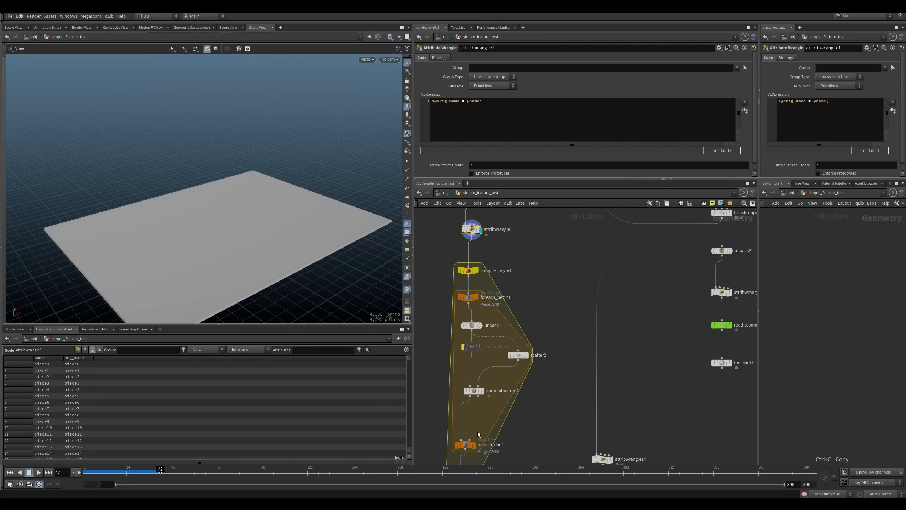
{"action": "middle_click_drag", "start_coordinate": [503, 409], "coordinate": [504, 390]}
{"action": "middle_click_drag", "start_coordinate": [535, 264], "coordinate": [518, 295]}
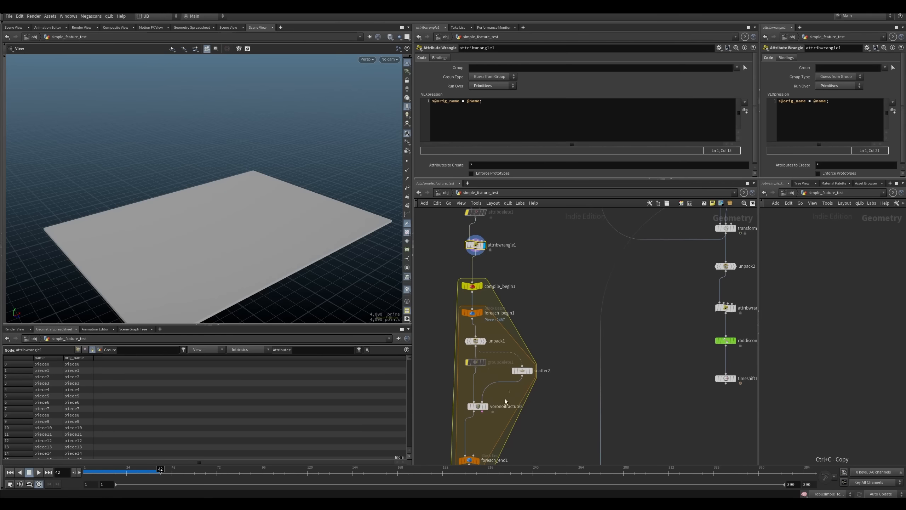
{"action": "left_click", "coordinate": [479, 406]}
{"action": "middle_click_drag", "start_coordinate": [489, 395], "coordinate": [488, 338]}
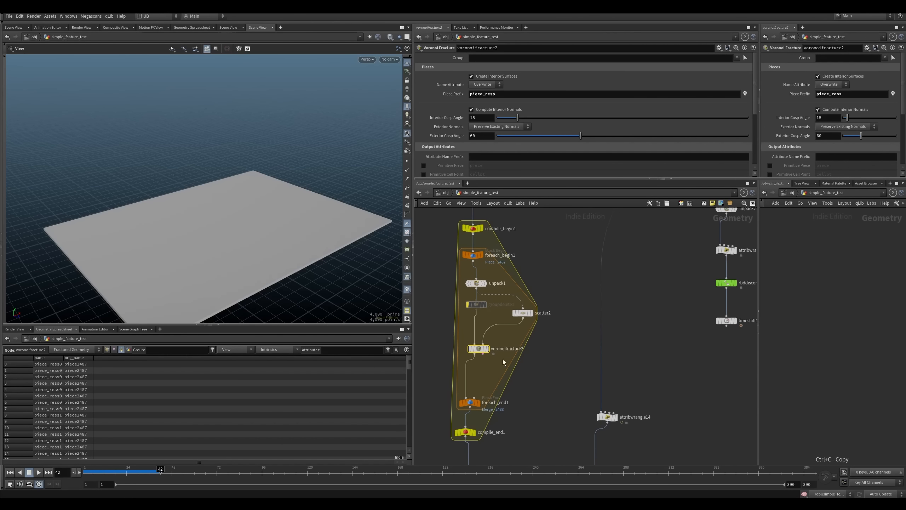
{"action": "middle_click_drag", "start_coordinate": [489, 395], "coordinate": [493, 355]}
{"action": "left_click_drag", "start_coordinate": [471, 394], "coordinate": [476, 394]}
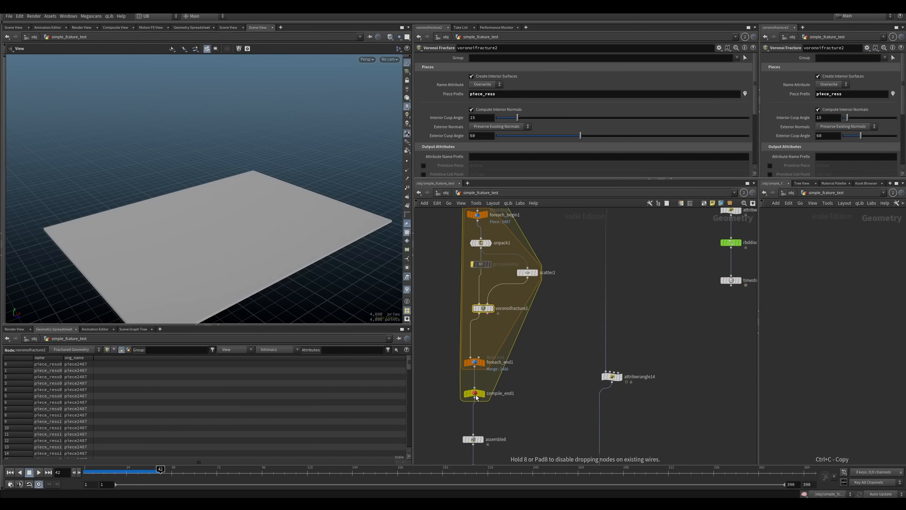
{"action": "middle_click_drag", "start_coordinate": [475, 234], "coordinate": [476, 294]}
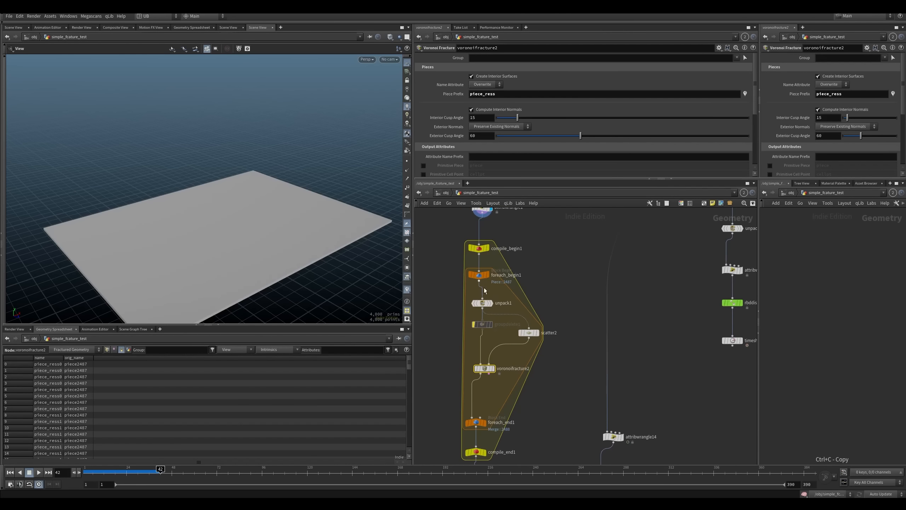
Step: Display the outputs of unpack1, scatter2 and foreach_end1 in the fracture loop in turn
{"action": "left_click", "coordinate": [478, 305]}
{"action": "key", "text": "space+g"}
{"action": "left_click_drag", "start_coordinate": [268, 186], "coordinate": [238, 178]}
{"action": "left_click", "coordinate": [529, 333]}
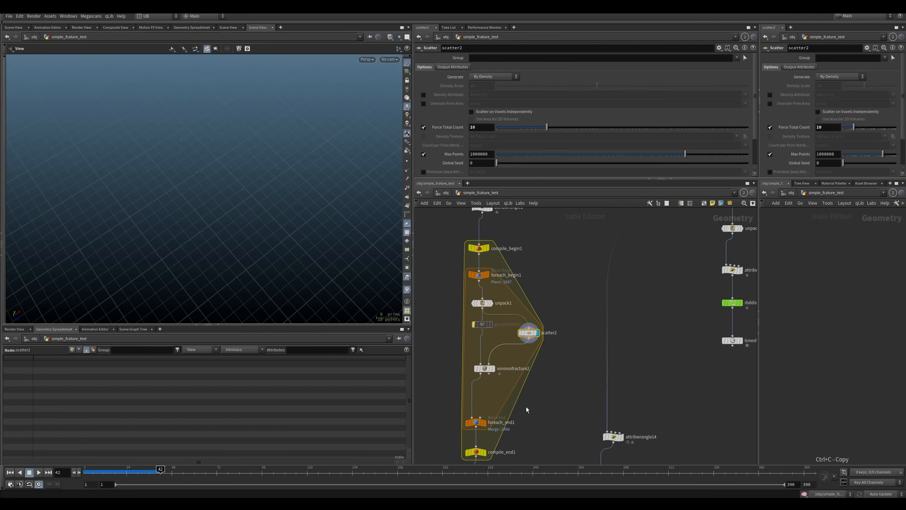
{"action": "left_click_drag", "start_coordinate": [531, 403], "coordinate": [468, 429]}
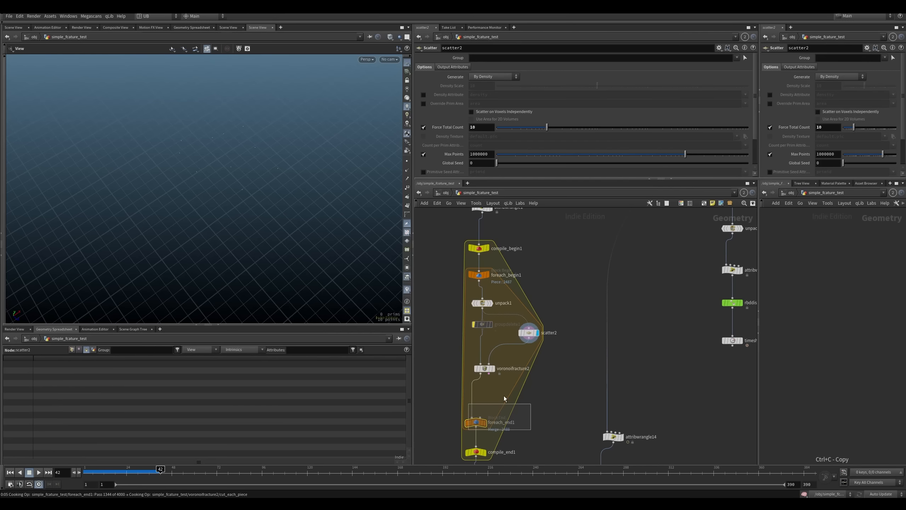
Step: Cancel the running cook of the fracture loop and display the output of compile_end1
{"action": "key", "text": "Escape"}
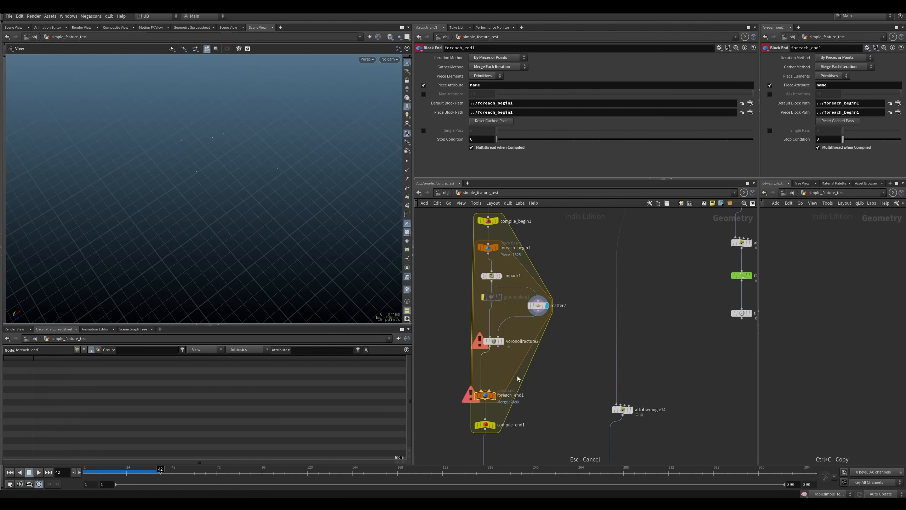
{"action": "scroll", "coordinate": [515, 374], "scroll_direction": "down", "scroll_amount": 3}
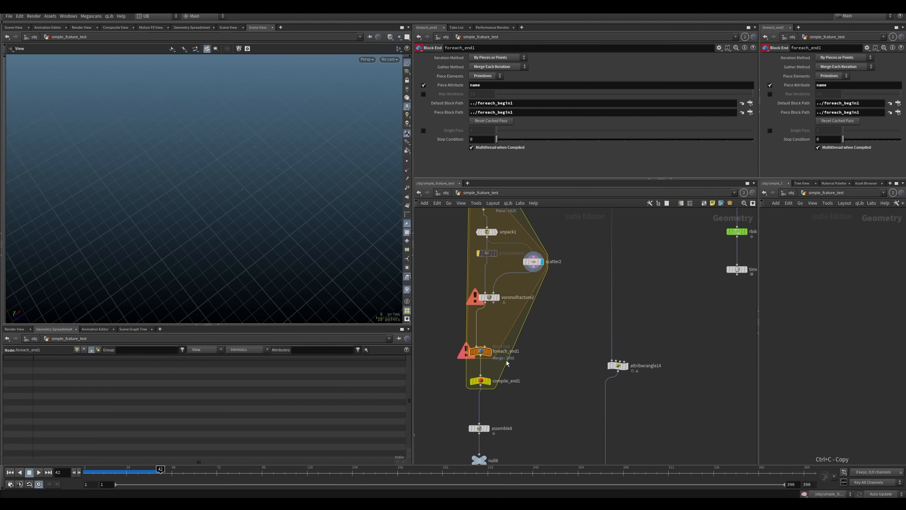
{"action": "key", "text": "r"}
{"action": "left_click_drag", "start_coordinate": [530, 371], "coordinate": [464, 396]}
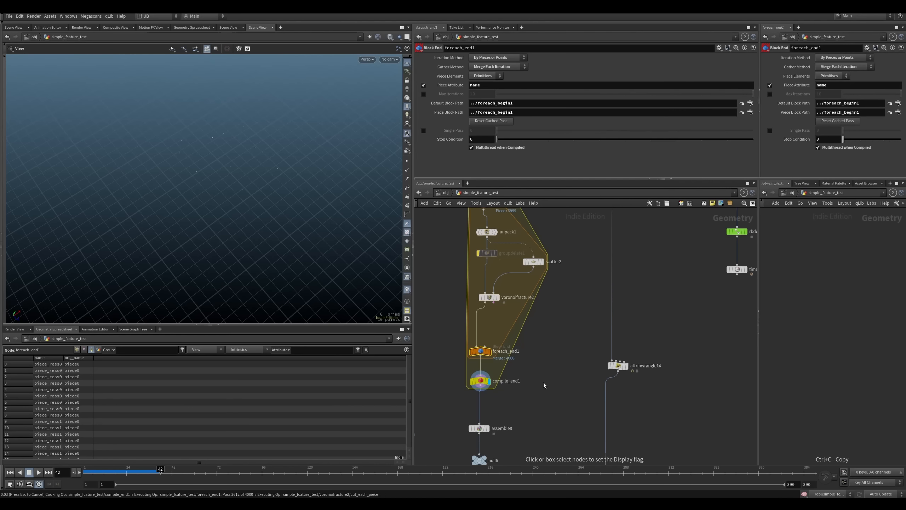
{"action": "left_click_drag", "start_coordinate": [457, 373], "coordinate": [540, 399]}
{"action": "middle_click_drag", "start_coordinate": [530, 417], "coordinate": [538, 376]}
{"action": "key", "text": "space+g"}
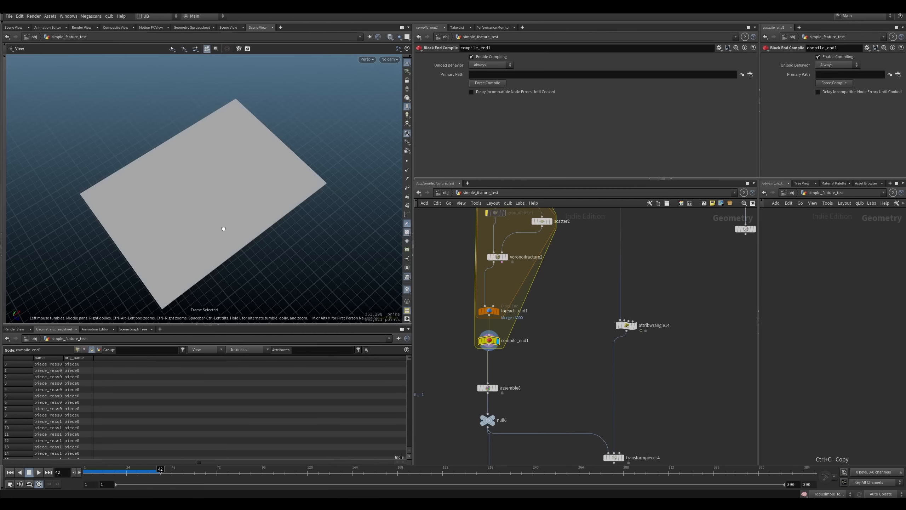
Step: Display the output of assemble8 in wireframe and check its orig_name entry for transferred attributes
{"action": "left_click_drag", "start_coordinate": [224, 229], "coordinate": [228, 211]}
{"action": "right_click_drag", "start_coordinate": [227, 211], "coordinate": [271, 233]}
{"action": "middle_click_drag", "start_coordinate": [542, 362], "coordinate": [541, 316]}
{"action": "left_click_drag", "start_coordinate": [534, 330], "coordinate": [484, 354]}
{"action": "key", "text": "r"}
{"action": "key", "text": "shift+w"}
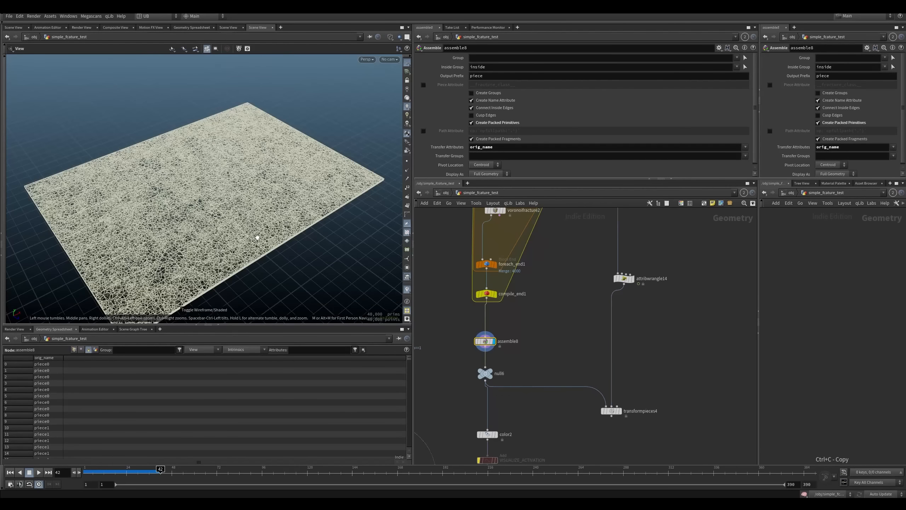
{"action": "left_click_drag", "start_coordinate": [506, 148], "coordinate": [443, 157]}
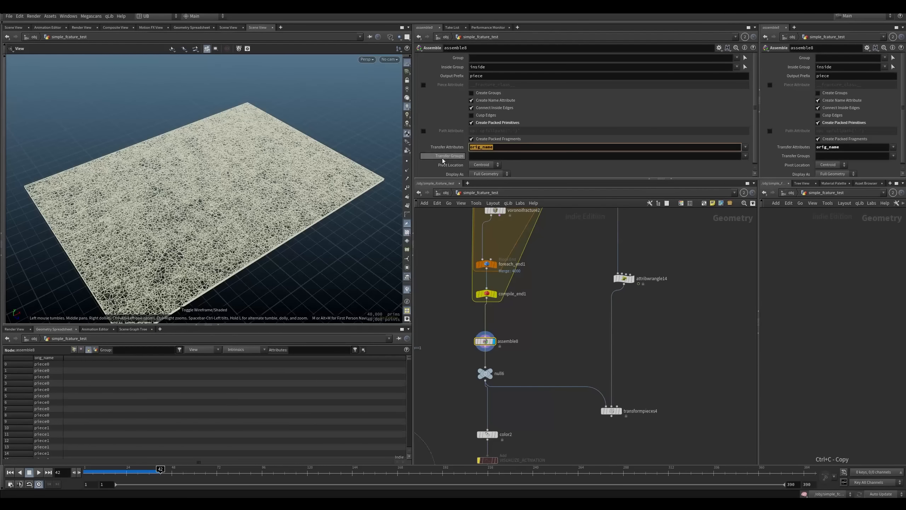
{"action": "left_click", "coordinate": [566, 340]}
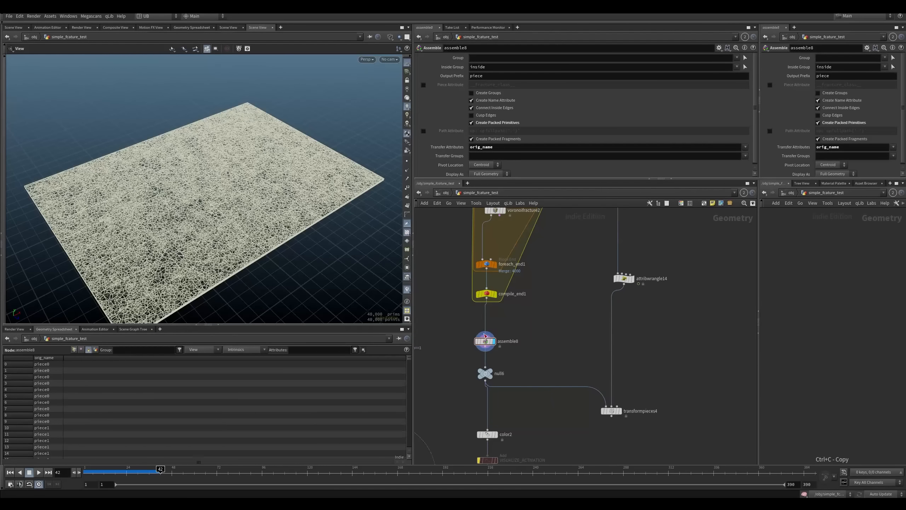
Step: Restore shaded display, show the output of transformpieces4 and examine the code of attribwrangle14
{"action": "key", "text": "shift+w"}
{"action": "left_click_drag", "start_coordinate": [574, 379], "coordinate": [645, 429]}
{"action": "key", "text": "r"}
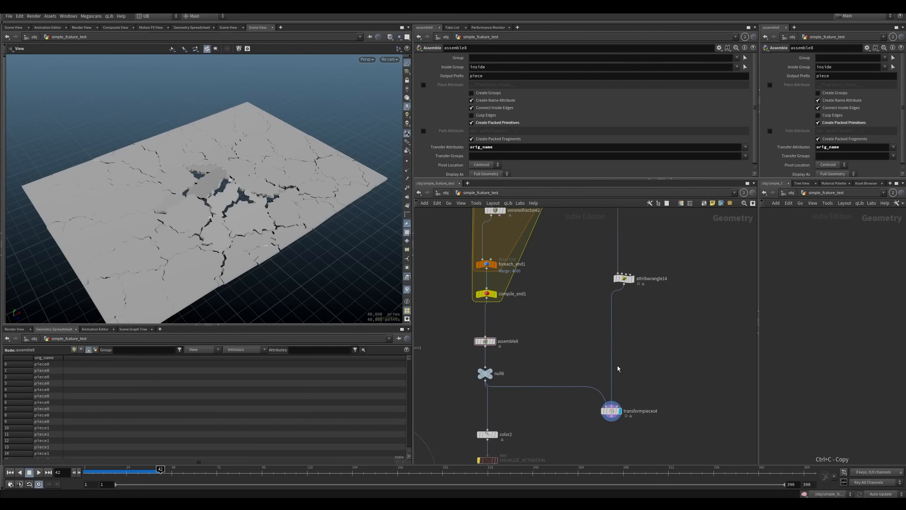
{"action": "left_click", "coordinate": [624, 278]}
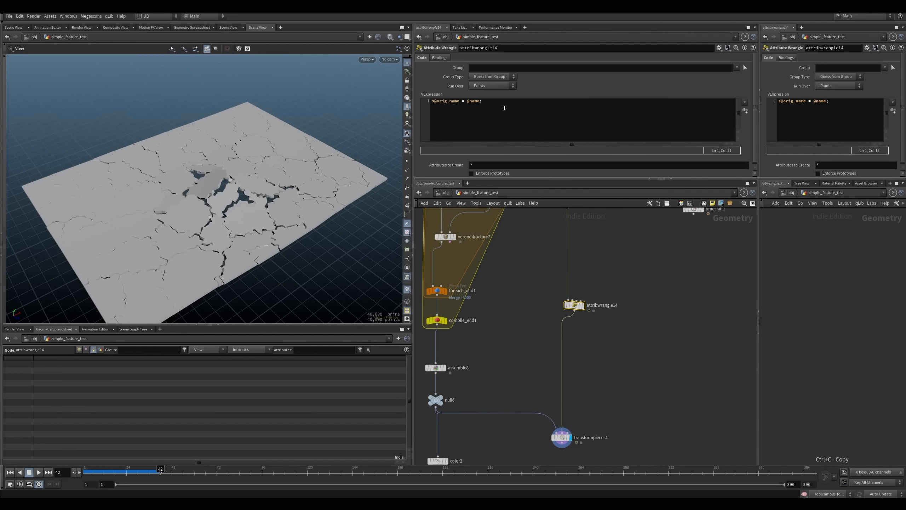
{"action": "scroll", "coordinate": [584, 385], "scroll_direction": "down", "scroll_amount": 5}
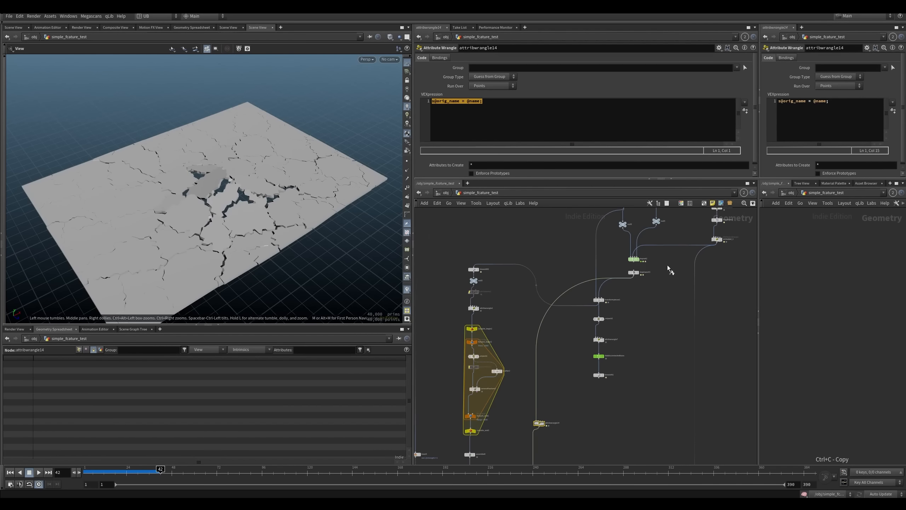
Step: Display the simulated points of dopimport1, switch back to transformpieces4 and view its result at frame 79
{"action": "left_click", "coordinate": [634, 272]}
{"action": "middle_click_drag", "start_coordinate": [533, 423], "coordinate": [535, 363]}
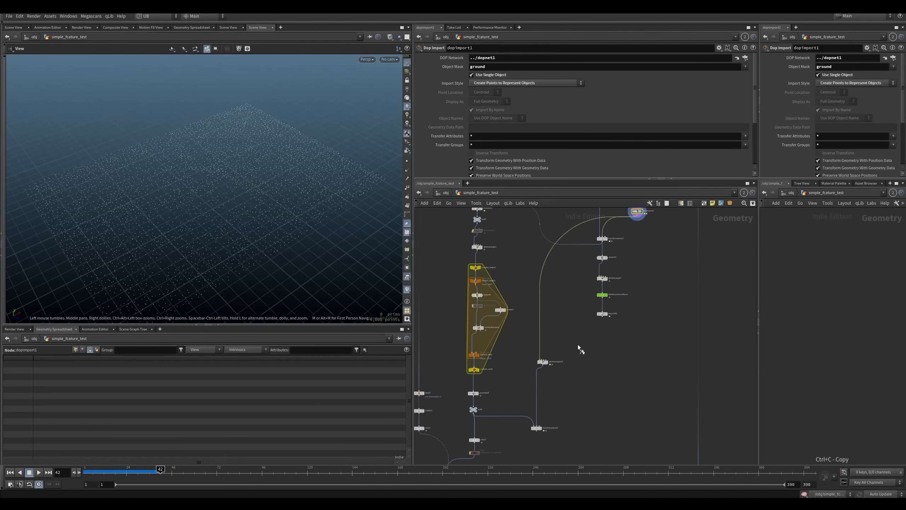
{"action": "key", "text": "r"}
{"action": "left_click", "coordinate": [542, 363]}
{"action": "middle_click_drag", "start_coordinate": [552, 397], "coordinate": [562, 312]}
{"action": "key", "text": "r"}
{"action": "left_click", "coordinate": [545, 343]}
{"action": "left_click", "coordinate": [545, 344]}
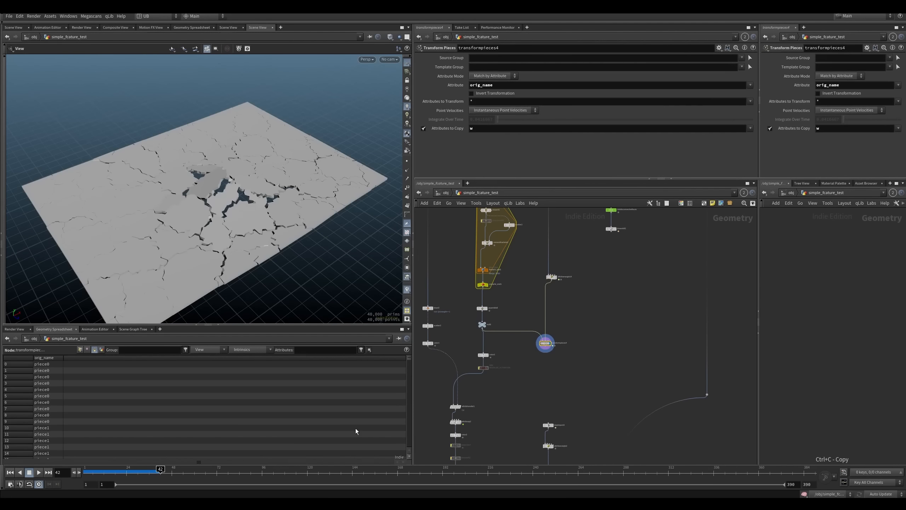
{"action": "left_click", "coordinate": [233, 475]}
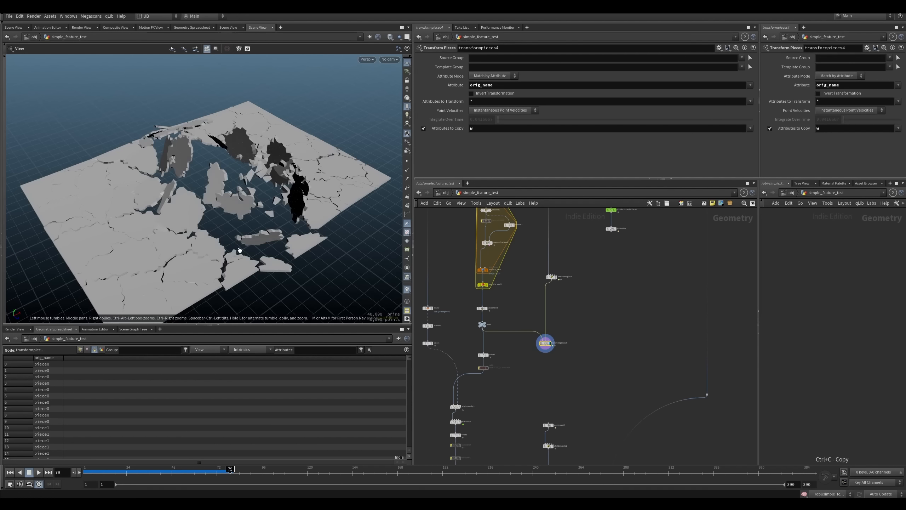
{"action": "left_click_drag", "start_coordinate": [239, 251], "coordinate": [239, 215]}
Step: Display the output of the color2 node below null6
{"action": "scroll", "coordinate": [240, 215], "scroll_direction": "up", "scroll_amount": 3}
{"action": "mouse_move", "coordinate": [473, 346]}
{"action": "middle_mouse_down"}
{"action": "mouse_move", "coordinate": [499, 341]}
{"action": "mouse_move", "coordinate": [486, 346]}
{"action": "middle_mouse_up"}
{"action": "scroll", "coordinate": [487, 345], "scroll_direction": "up", "scroll_amount": 3}
{"action": "key", "text": "r"}
{"action": "left_click_drag", "start_coordinate": [495, 346], "coordinate": [535, 365]}
Step: Display the output of group1 to inspect the constraints with a strength above 100
{"action": "scroll", "coordinate": [487, 363], "scroll_direction": "down", "scroll_amount": 5}
{"action": "scroll", "coordinate": [607, 290], "scroll_direction": "up", "scroll_amount": 5}
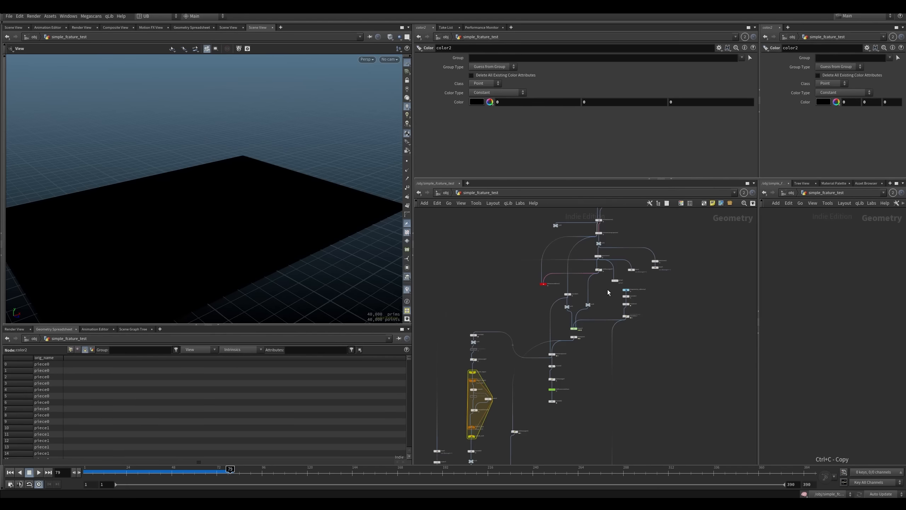
{"action": "middle_click_drag", "start_coordinate": [611, 285], "coordinate": [596, 308]}
{"action": "left_click_drag", "start_coordinate": [593, 290], "coordinate": [617, 310]}
{"action": "key", "text": "r"}
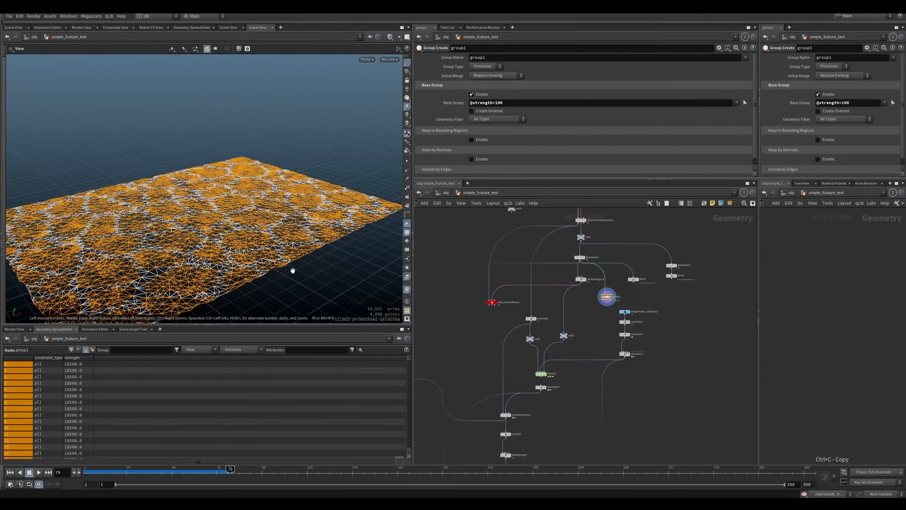
{"action": "left_click_drag", "start_coordinate": [293, 270], "coordinate": [227, 230]}
{"action": "middle_click_drag", "start_coordinate": [499, 352], "coordinate": [582, 253]}
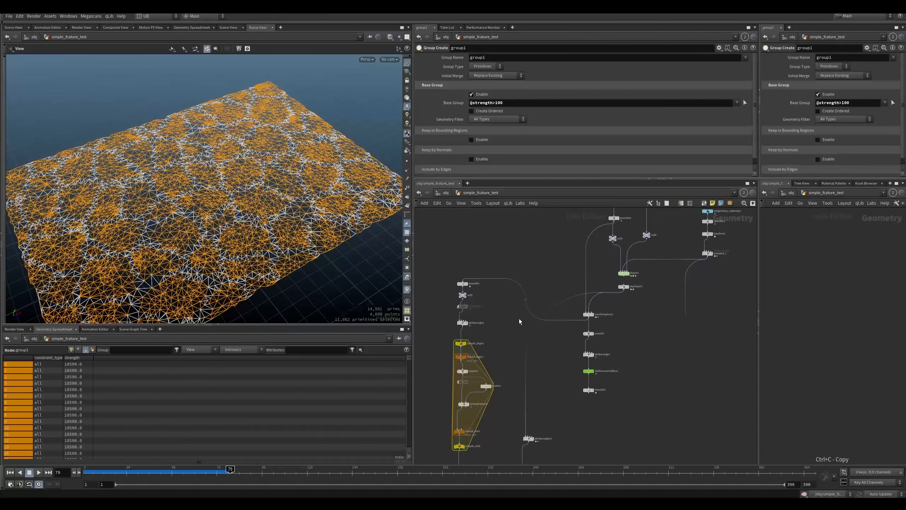
Step: Display the output of blast3, which isolates constraints with strength 1, followed by the output of color1
{"action": "middle_click_drag", "start_coordinate": [471, 400], "coordinate": [521, 305]}
{"action": "middle_click_drag", "start_coordinate": [474, 371], "coordinate": [489, 315]}
{"action": "scroll", "coordinate": [489, 314], "scroll_direction": "up", "scroll_amount": 2}
{"action": "left_click", "coordinate": [463, 320]}
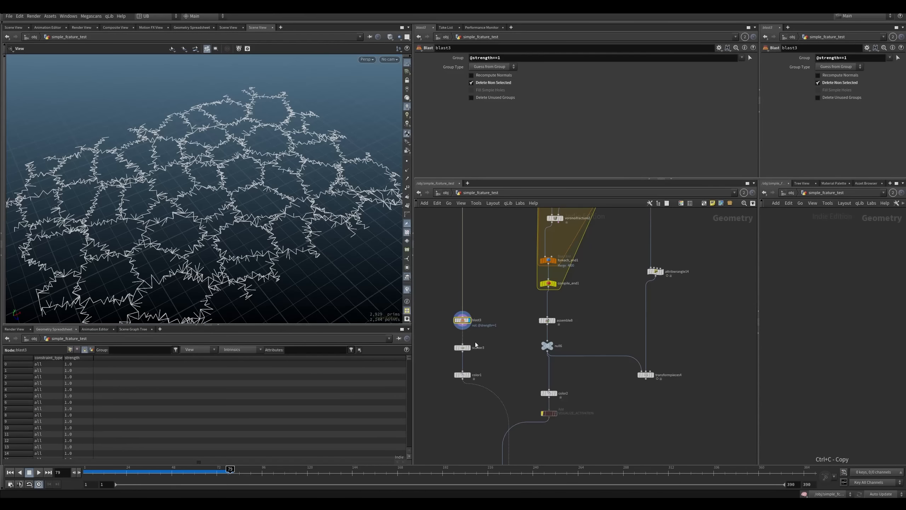
{"action": "left_click", "coordinate": [463, 374]}
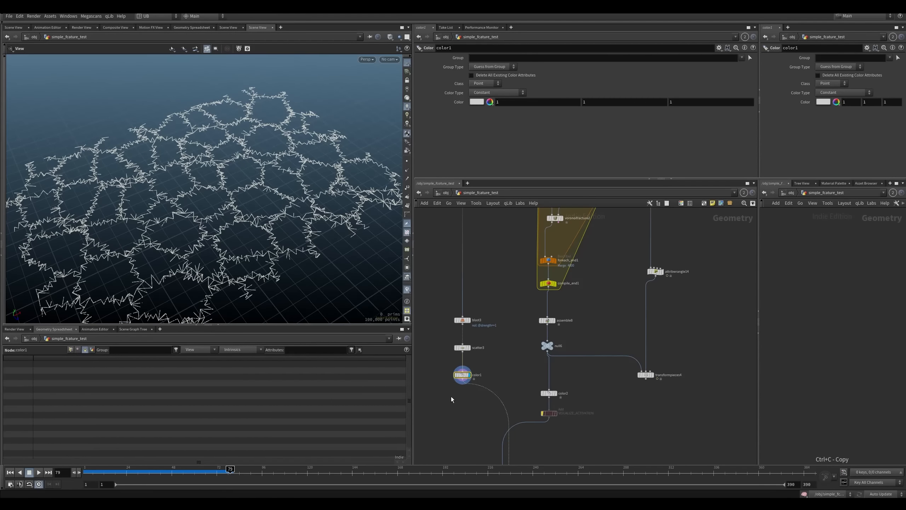
{"action": "right_click_drag", "start_coordinate": [306, 266], "coordinate": [275, 290]}
{"action": "left_click_drag", "start_coordinate": [275, 289], "coordinate": [276, 272]}
{"action": "middle_click_drag", "start_coordinate": [528, 451], "coordinate": [525, 351]}
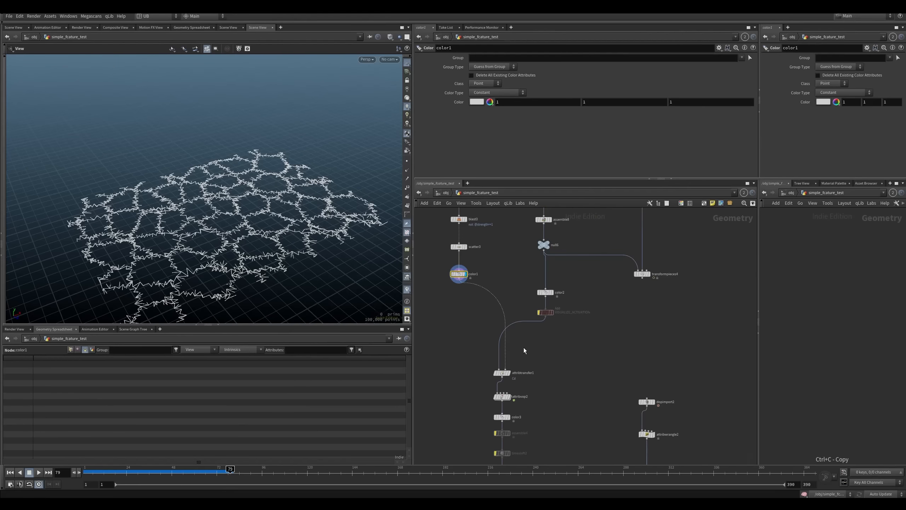
Step: Display color2, enable the bypassed VISUALIZE_ACTIVATION node below it and display its points
{"action": "left_click", "coordinate": [546, 293]}
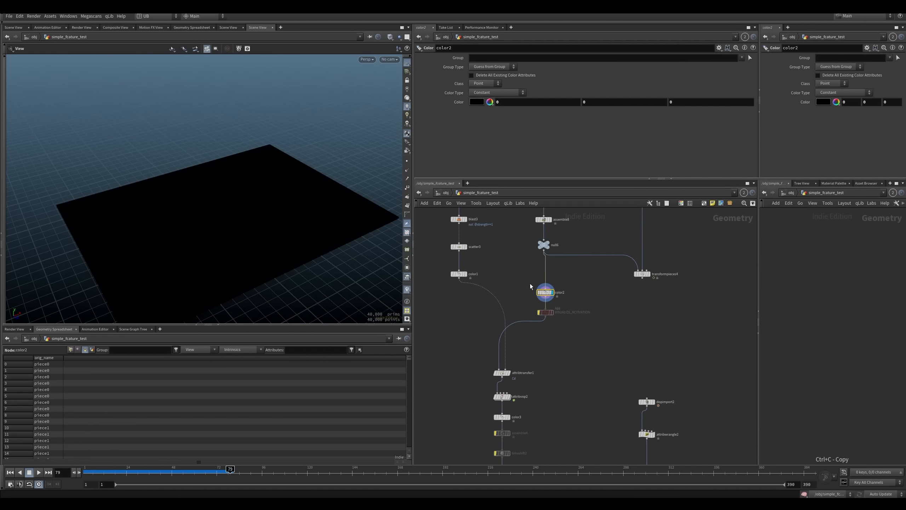
{"action": "scroll", "coordinate": [588, 294], "scroll_direction": "up", "scroll_amount": 2}
{"action": "left_click", "coordinate": [535, 315]}
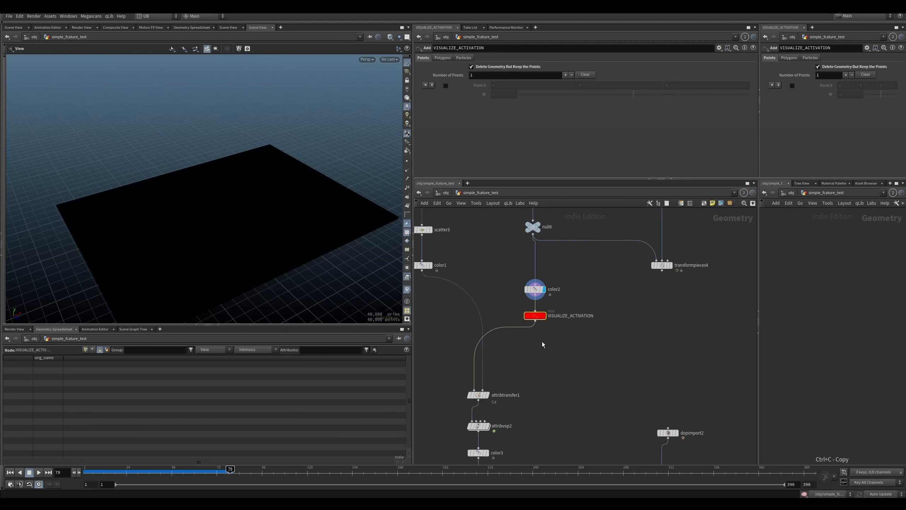
{"action": "left_click", "coordinate": [544, 315]}
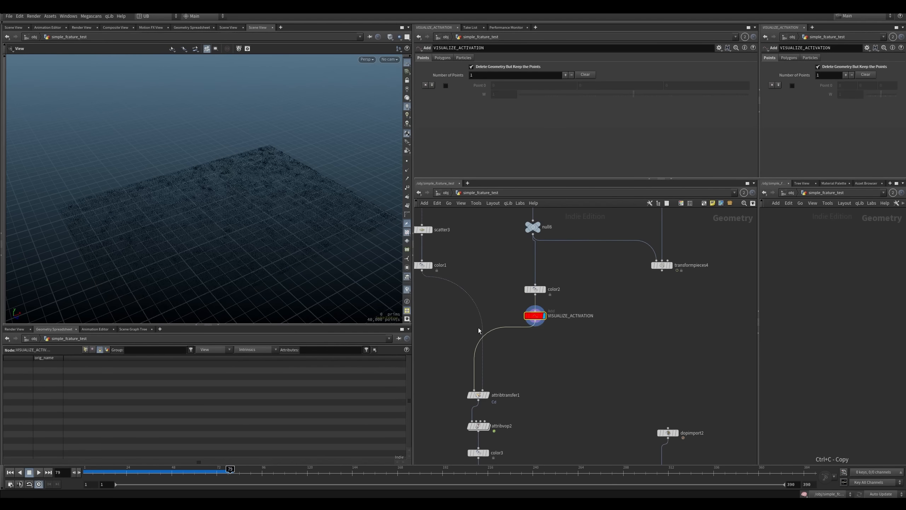
{"action": "left_click_drag", "start_coordinate": [287, 271], "coordinate": [251, 219]}
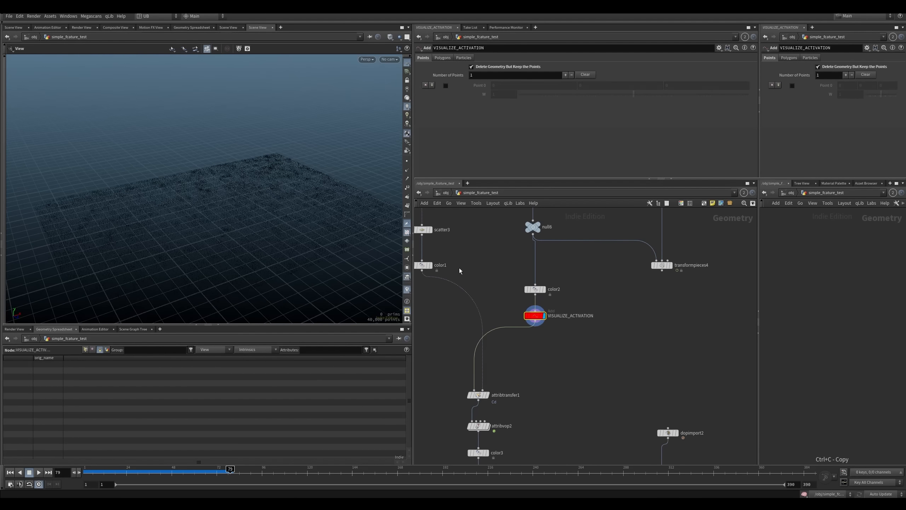
Step: Display the output of attribtransfer1 and scrub the timeline back to frame 37
{"action": "middle_click_drag", "start_coordinate": [459, 270], "coordinate": [484, 264]}
{"action": "left_click_drag", "start_coordinate": [480, 249], "coordinate": [446, 273]}
{"action": "key", "text": "r"}
{"action": "middle_click_drag", "start_coordinate": [459, 287], "coordinate": [456, 256]}
{"action": "key", "text": "r"}
{"action": "left_click_drag", "start_coordinate": [480, 346], "coordinate": [515, 375]}
{"action": "left_click_drag", "start_coordinate": [307, 232], "coordinate": [302, 257]}
{"action": "left_click", "coordinate": [196, 469]}
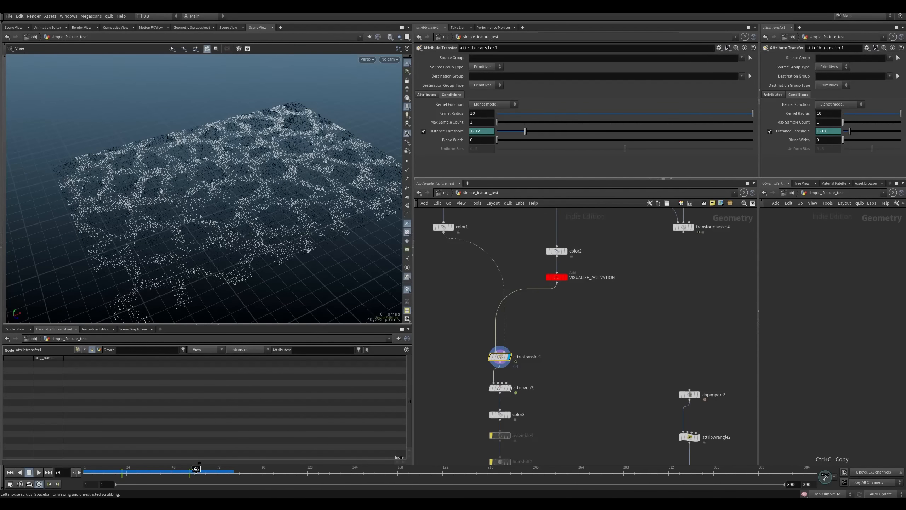
{"action": "left_click_drag", "start_coordinate": [195, 470], "coordinate": [150, 469]}
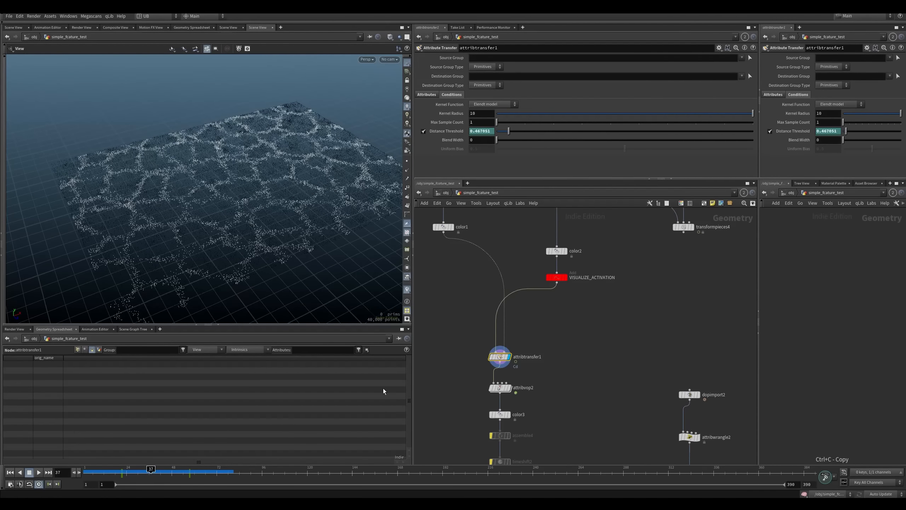
Step: Display the output of attribvop2 below attribtransfer1
{"action": "left_click_drag", "start_coordinate": [296, 232], "coordinate": [262, 241]}
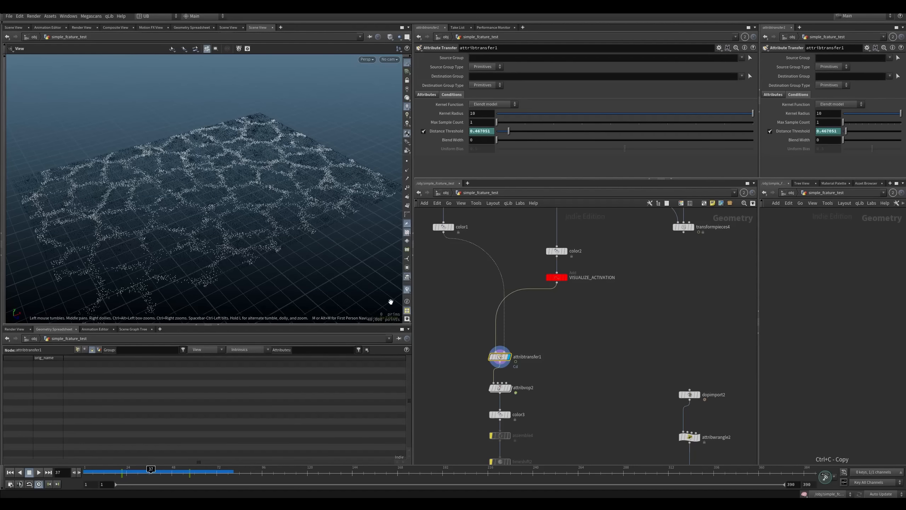
{"action": "middle_click_drag", "start_coordinate": [466, 378], "coordinate": [473, 318]}
{"action": "left_click", "coordinate": [457, 327]}
{"action": "left_click_drag", "start_coordinate": [469, 314], "coordinate": [517, 335]}
{"action": "key", "text": "r"}
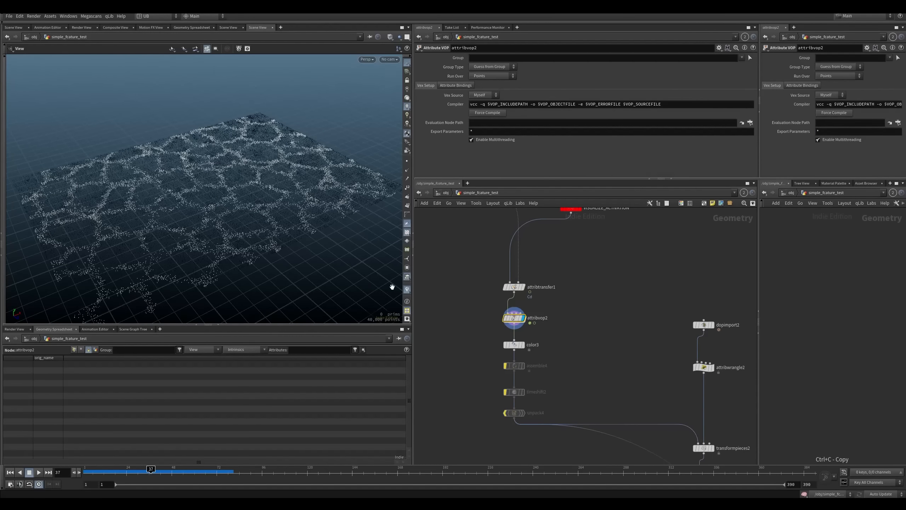
Step: Inside attribvop2, connect the output of min1 to the Cd input of geometryvopoutput1, replacing the direct link from geometryvopglobal1
{"action": "double_click", "coordinate": [514, 318]}
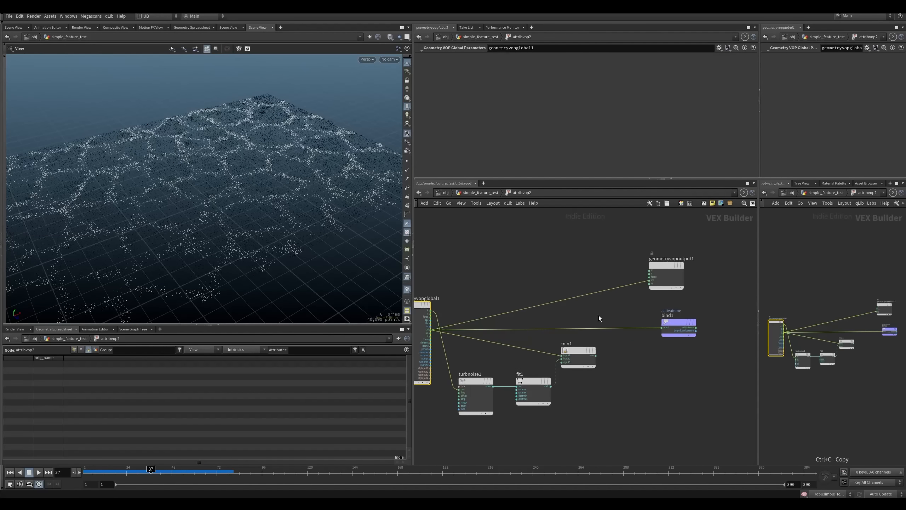
{"action": "left_click", "coordinate": [595, 356]}
{"action": "left_click", "coordinate": [647, 281]}
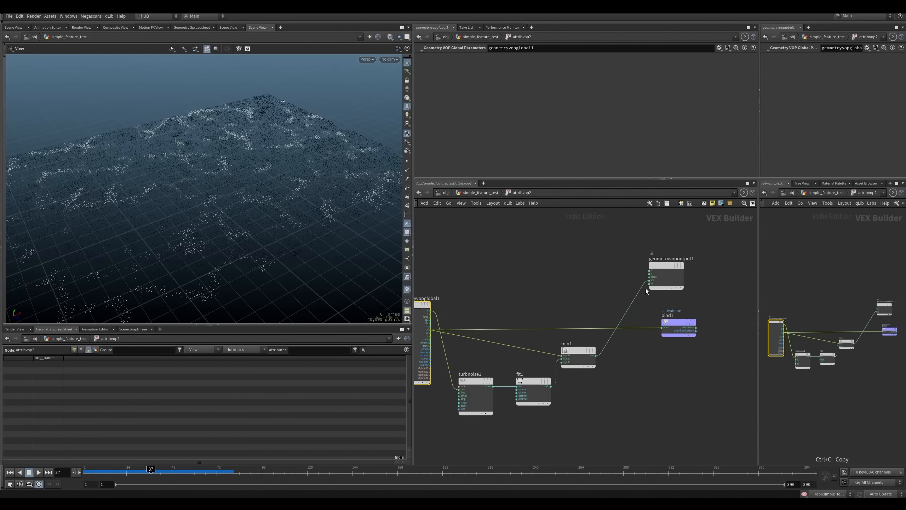
{"action": "left_click_drag", "start_coordinate": [169, 242], "coordinate": [199, 162]}
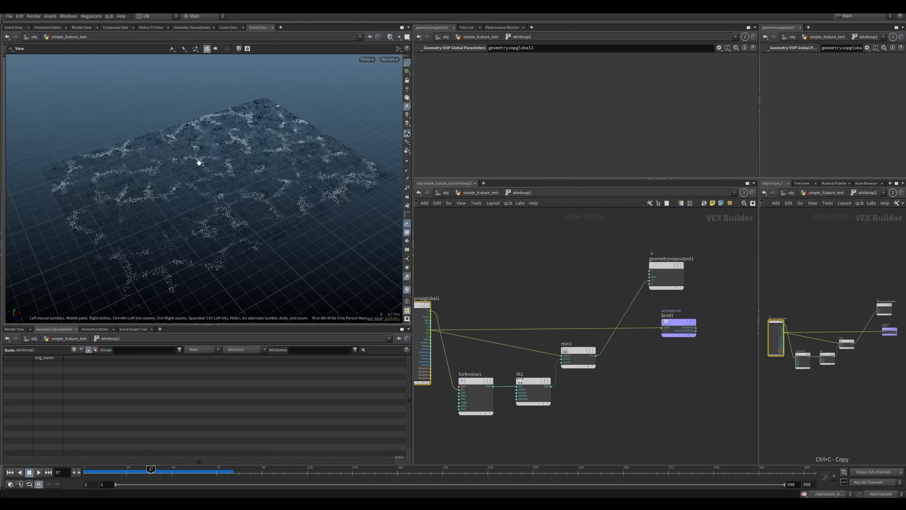
{"action": "mouse_move", "coordinate": [216, 203]}
{"action": "left_mouse_down"}
{"action": "mouse_move", "coordinate": [236, 196]}
{"action": "mouse_move", "coordinate": [220, 199]}
{"action": "left_mouse_up"}
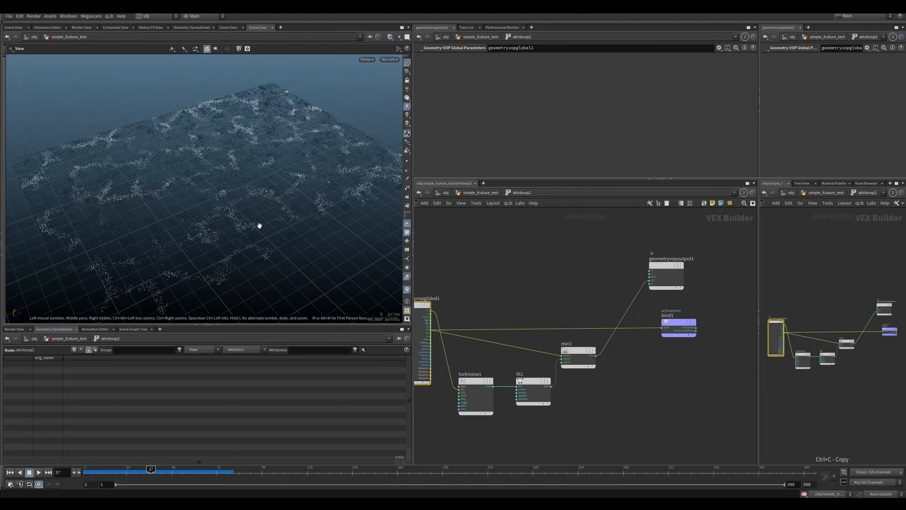
Step: Review the noise network inside attribvop2 and move geometryvopoutput1 slightly closer to the other nodes
{"action": "middle_click_drag", "start_coordinate": [424, 304], "coordinate": [449, 300]}
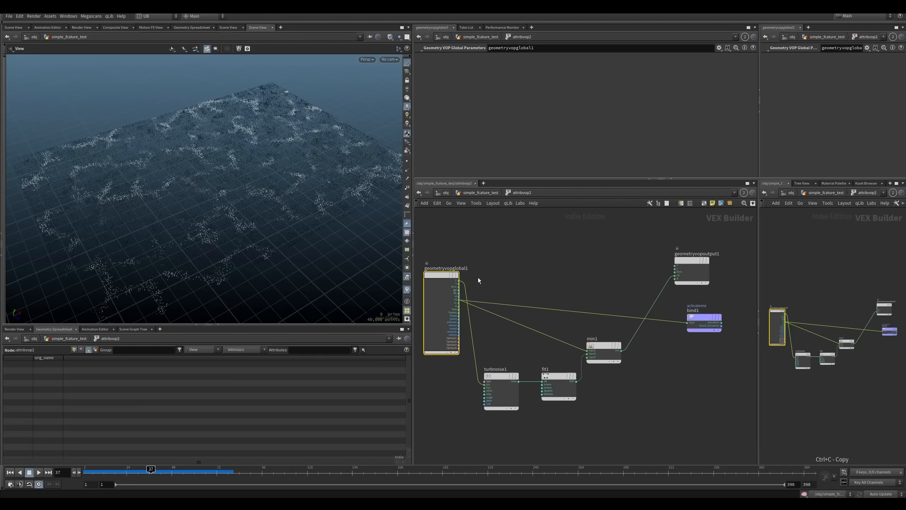
{"action": "middle_click_drag", "start_coordinate": [586, 273], "coordinate": [530, 274]}
{"action": "left_click_drag", "start_coordinate": [624, 267], "coordinate": [607, 271]}
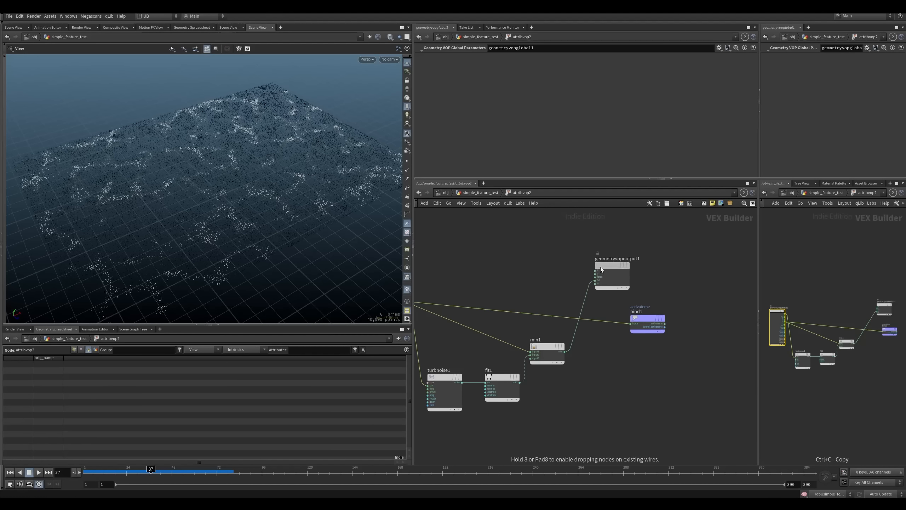
{"action": "middle_click_drag", "start_coordinate": [492, 285], "coordinate": [539, 290]}
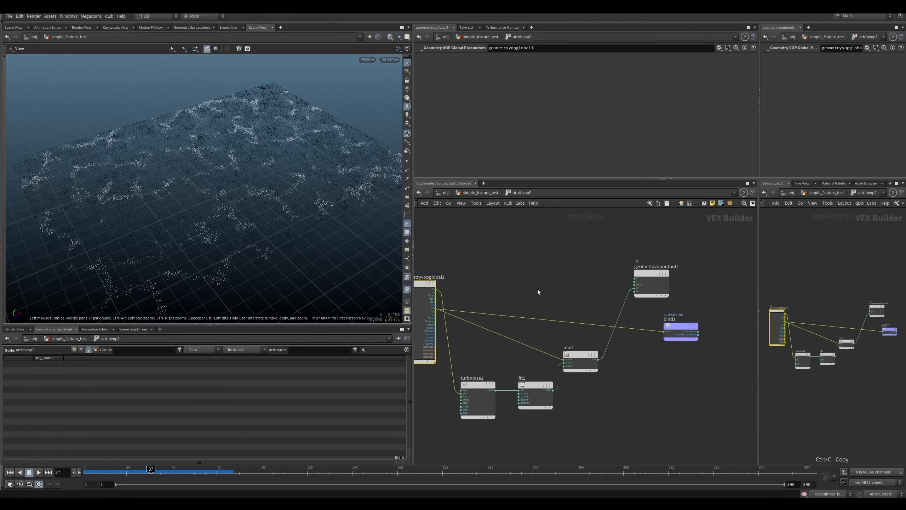
{"action": "middle_click_drag", "start_coordinate": [592, 280], "coordinate": [585, 269]}
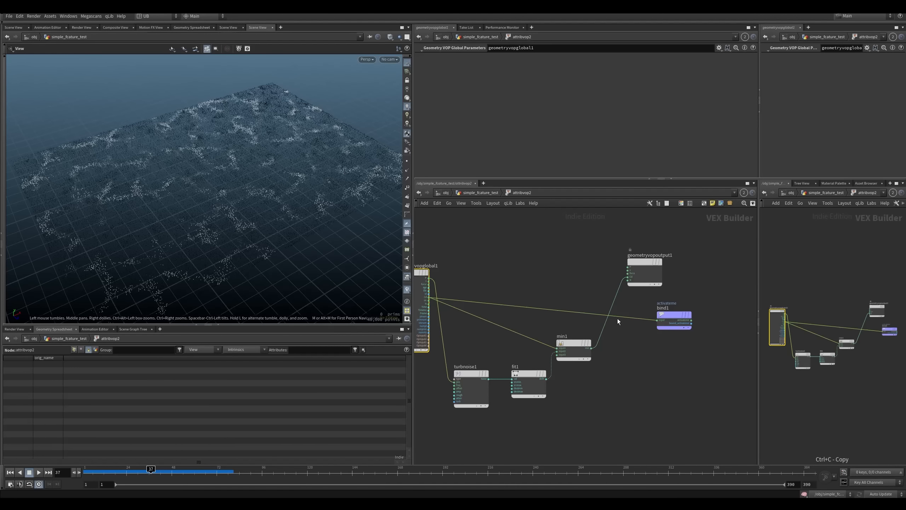
Step: Inside attribvop2, reconnect geometryvopglobal1's Cd output directly to the Cd input of geometryvopoutput1, and return to the parent network
{"action": "left_click_drag", "start_coordinate": [429, 297], "coordinate": [628, 277]}
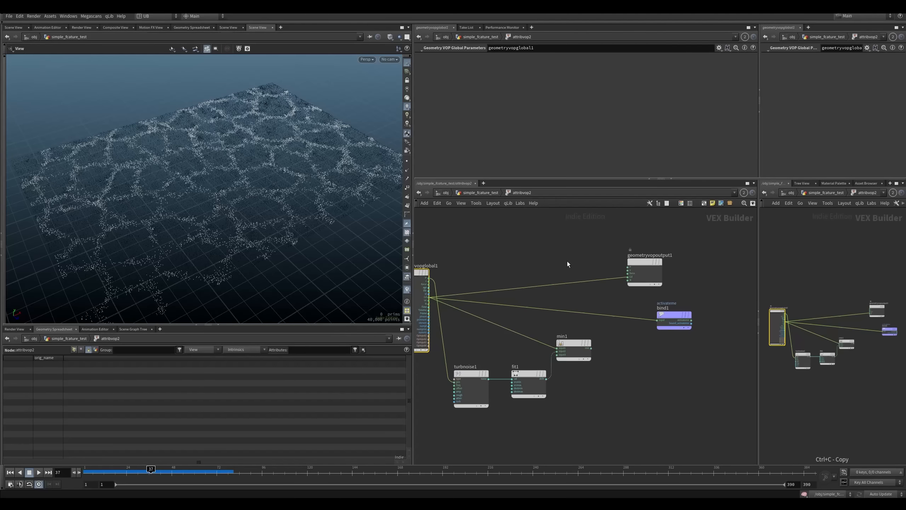
{"action": "key", "text": "u"}
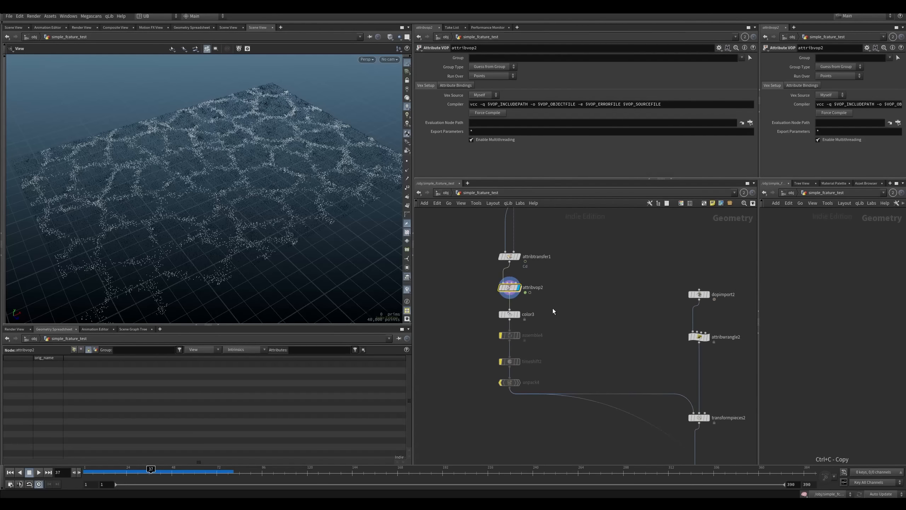
Step: Display the output of color3 and bypass the VISUALIZE_ACTIVATION node above attribtransfer1
{"action": "left_click", "coordinate": [519, 314]}
{"action": "middle_click_drag", "start_coordinate": [560, 327], "coordinate": [546, 322]}
{"action": "scroll", "coordinate": [546, 322], "scroll_direction": "down", "scroll_amount": 3}
{"action": "middle_click_drag", "start_coordinate": [546, 275], "coordinate": [527, 322]}
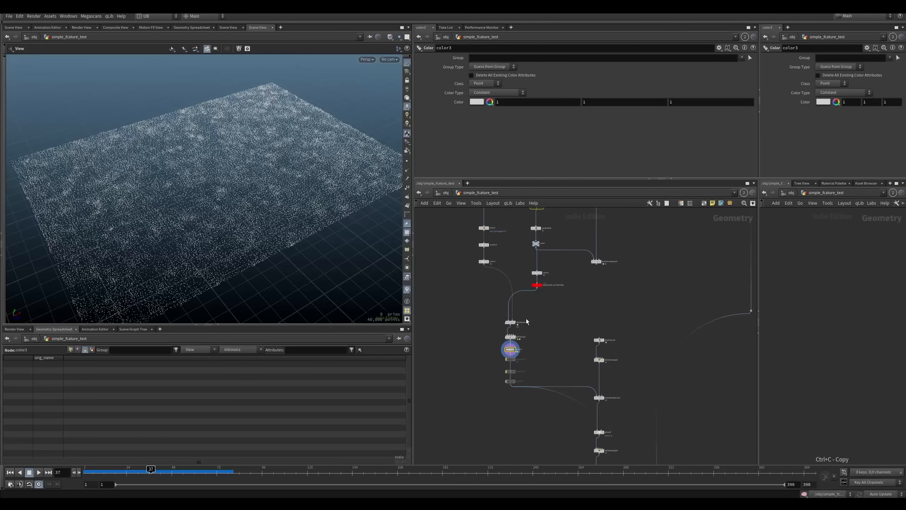
{"action": "scroll", "coordinate": [529, 316], "scroll_direction": "up", "scroll_amount": 3}
{"action": "left_click_drag", "start_coordinate": [523, 265], "coordinate": [559, 295]}
{"action": "key", "text": "b"}
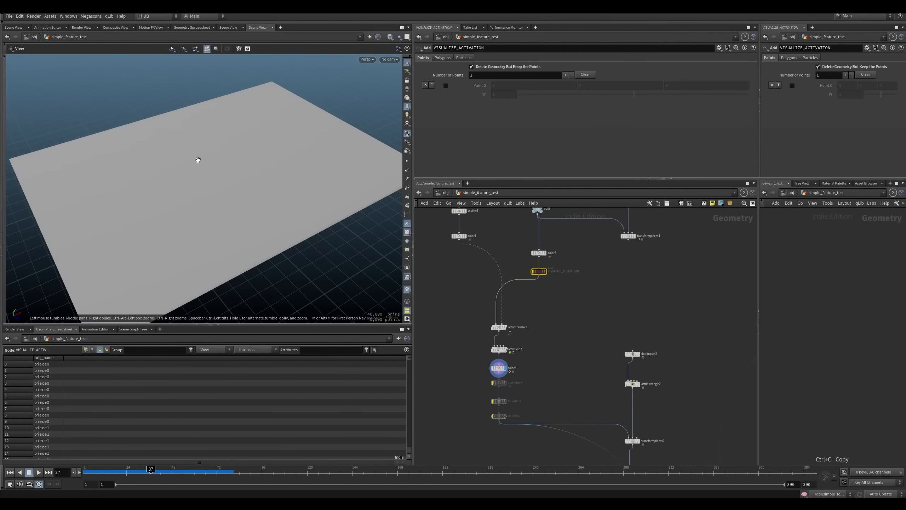
Step: Display the output of dopimport2 to inspect the imported simulation points
{"action": "middle_click_drag", "start_coordinate": [555, 376], "coordinate": [491, 310]}
{"action": "left_click", "coordinate": [575, 288]}
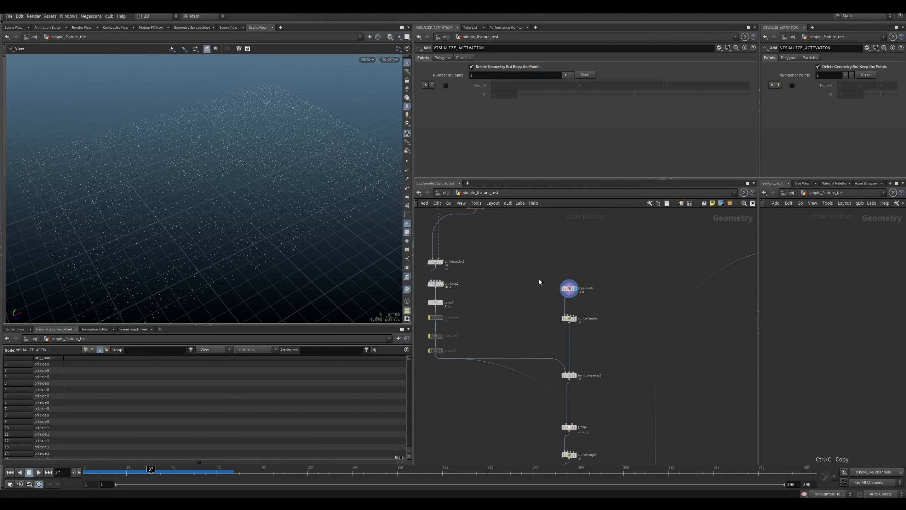
{"action": "middle_click_drag", "start_coordinate": [547, 229], "coordinate": [532, 264]}
{"action": "scroll", "coordinate": [528, 332], "scroll_direction": "down", "scroll_amount": 4}
{"action": "scroll", "coordinate": [540, 329], "scroll_direction": "up", "scroll_amount": 5}
Step: Review the VEX expression in attribwrangle2 that copies name into orig_name, and display the node's output
{"action": "left_click_drag", "start_coordinate": [497, 326], "coordinate": [549, 358]}
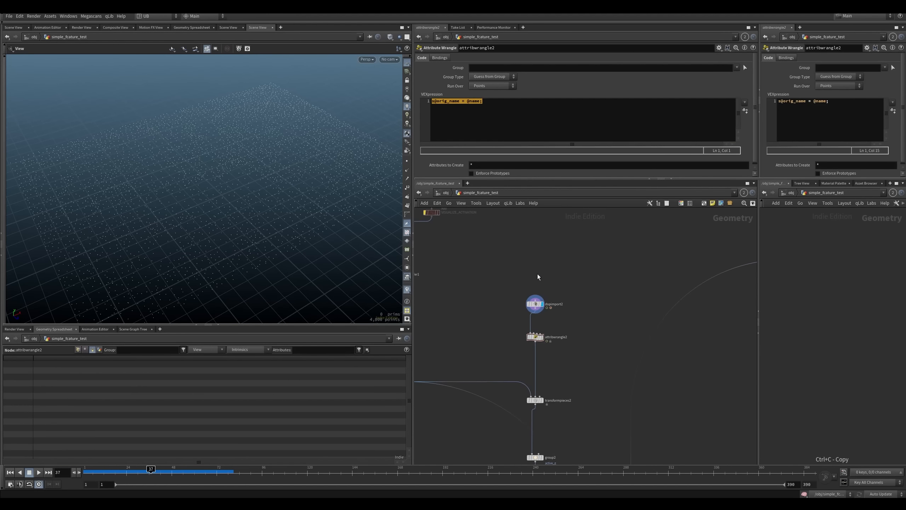
{"action": "left_click", "coordinate": [540, 131]}
{"action": "left_click", "coordinate": [483, 337]}
{"action": "left_click", "coordinate": [540, 340]}
{"action": "middle_click_drag", "start_coordinate": [560, 391], "coordinate": [581, 344]}
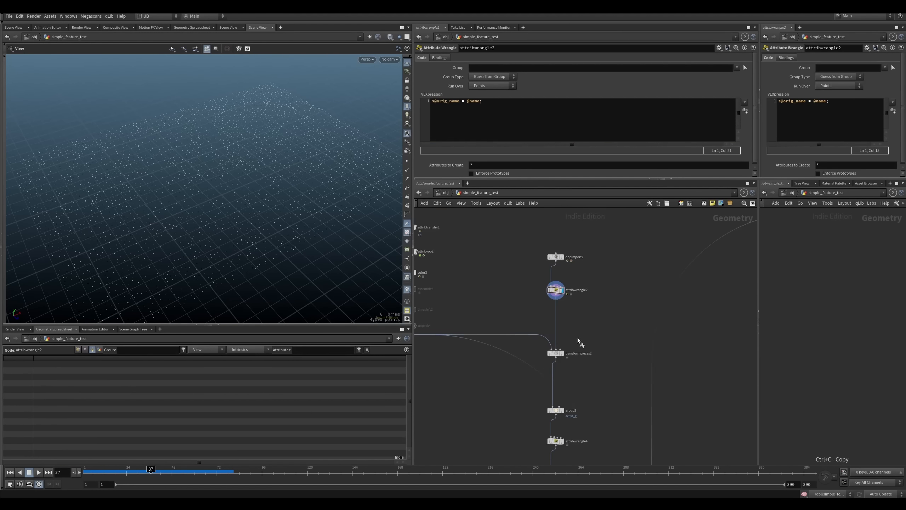
Step: Compare the output of transformpieces2 with the undeformed pieces from color3
{"action": "left_click", "coordinate": [554, 355]}
{"action": "left_click", "coordinate": [554, 354]}
{"action": "middle_click_drag", "start_coordinate": [507, 303], "coordinate": [584, 317]}
{"action": "left_click", "coordinate": [484, 286]}
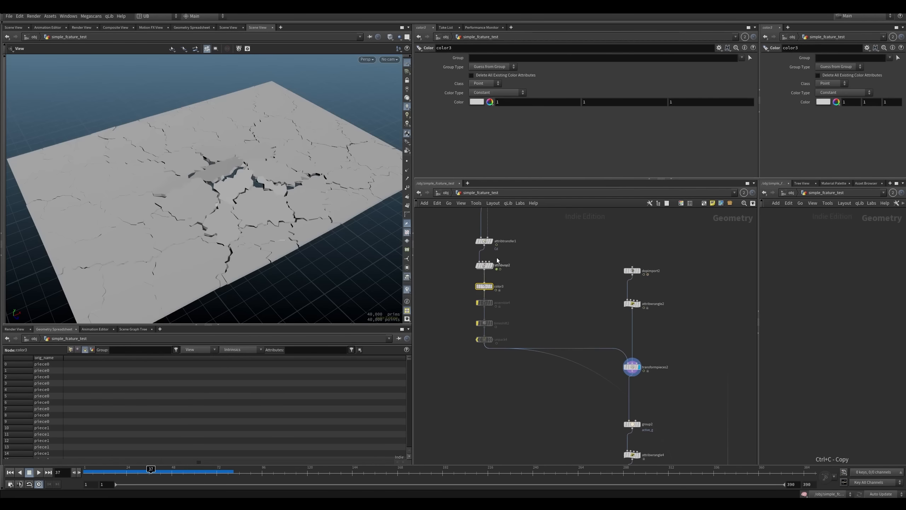
{"action": "left_click", "coordinate": [490, 286]}
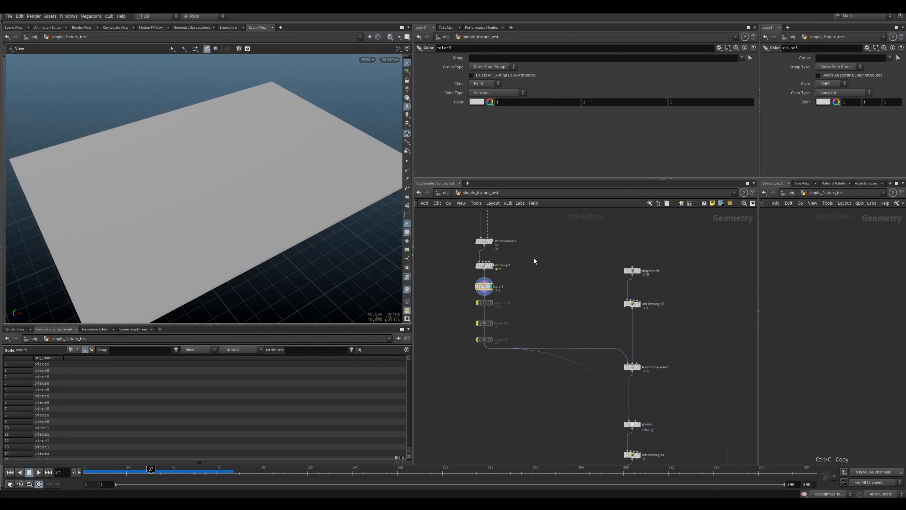
Step: Re-enable VISUALIZE_ACTIVATION, scrub to frame 57 and display the output of attribvop2
{"action": "middle_click_drag", "start_coordinate": [535, 261], "coordinate": [502, 315]}
{"action": "left_click", "coordinate": [509, 315]}
{"action": "left_click_drag", "start_coordinate": [166, 473], "coordinate": [188, 475]}
{"action": "left_click", "coordinate": [478, 341]}
{"action": "left_click", "coordinate": [471, 341]}
{"action": "middle_click_drag", "start_coordinate": [524, 358], "coordinate": [530, 320]}
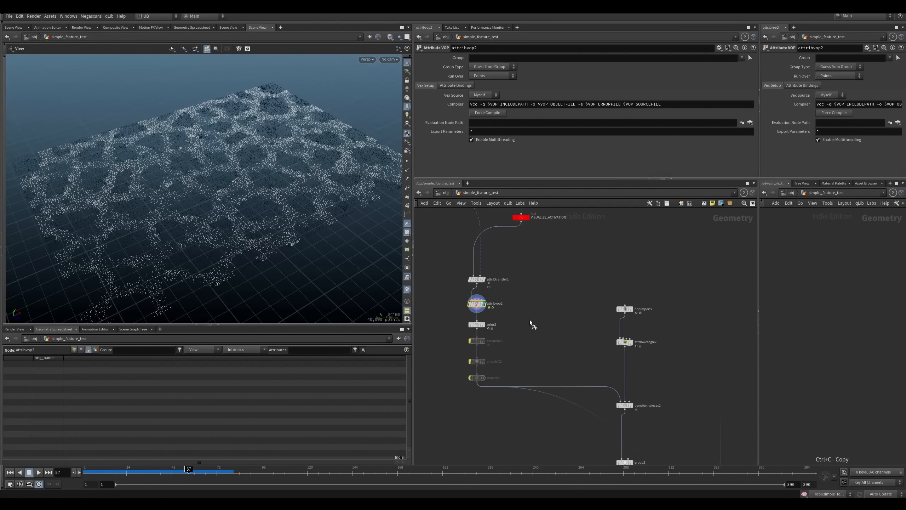
Step: Display color3's output, and inside attribvop2 move the activateme bind1 node closer to min1
{"action": "left_click", "coordinate": [484, 325]}
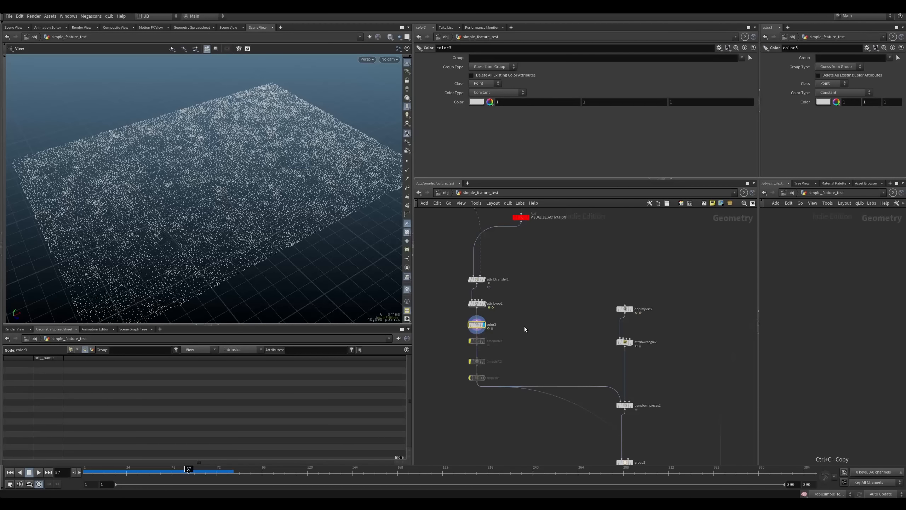
{"action": "double_click", "coordinate": [478, 303]}
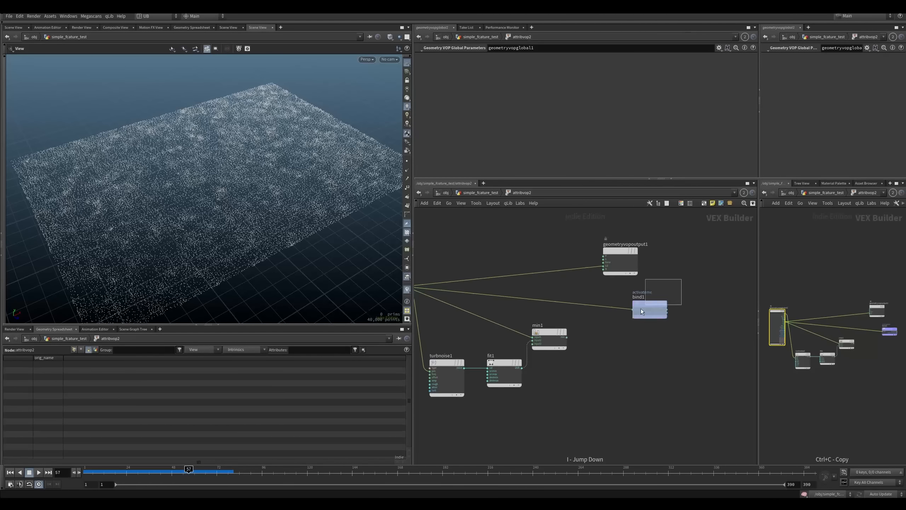
{"action": "left_click_drag", "start_coordinate": [640, 309], "coordinate": [618, 314]}
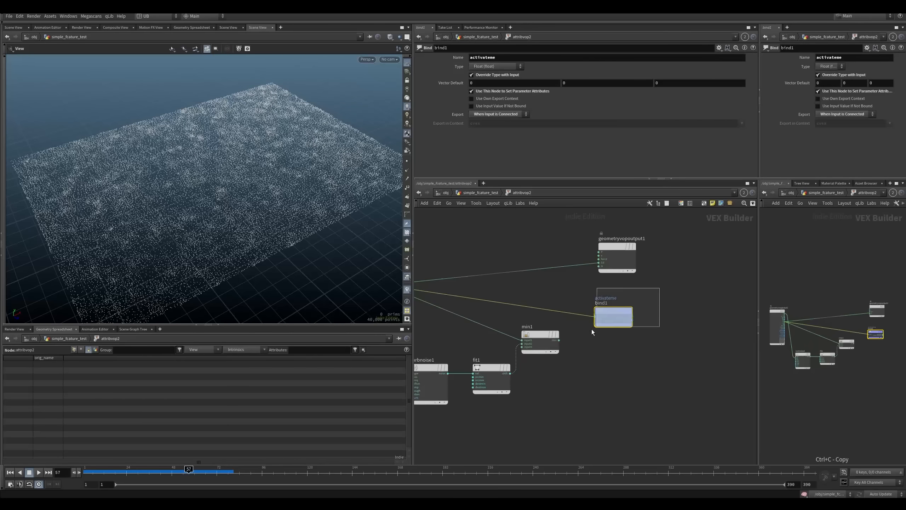
{"action": "scroll", "coordinate": [634, 322], "scroll_direction": "up", "scroll_amount": 3}
{"action": "right_click_drag", "start_coordinate": [633, 322], "coordinate": [642, 313]}
{"action": "mouse_move", "coordinate": [667, 277]}
{"action": "left_mouse_down"}
{"action": "mouse_move", "coordinate": [547, 353]}
{"action": "mouse_move", "coordinate": [555, 339]}
{"action": "left_mouse_up"}
{"action": "left_click", "coordinate": [540, 278]}
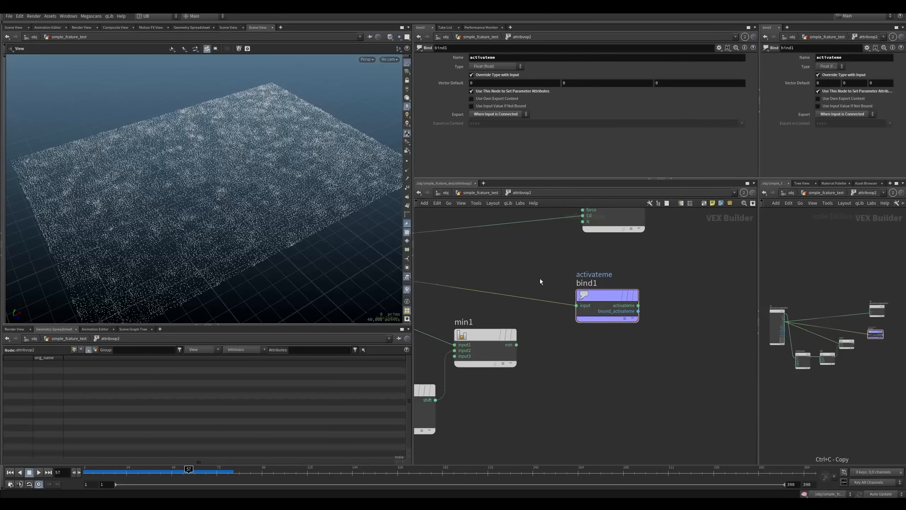
Step: Return to the parent network and inspect color3's point attributes, sorting them by activateme[0] in both directions
{"action": "key", "text": "u"}
{"action": "middle_click_drag", "start_coordinate": [527, 327], "coordinate": [510, 315]}
{"action": "left_click", "coordinate": [472, 297]}
{"action": "left_click", "coordinate": [71, 350]}
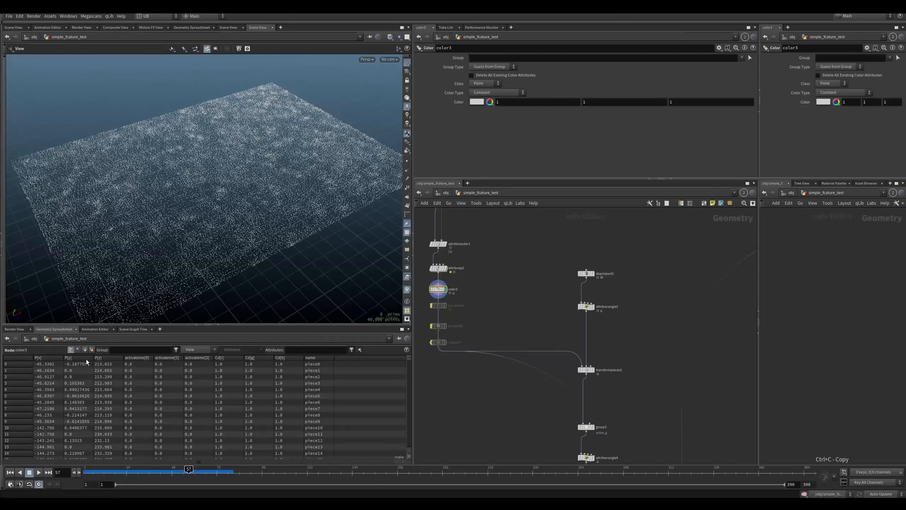
{"action": "left_click", "coordinate": [139, 358]}
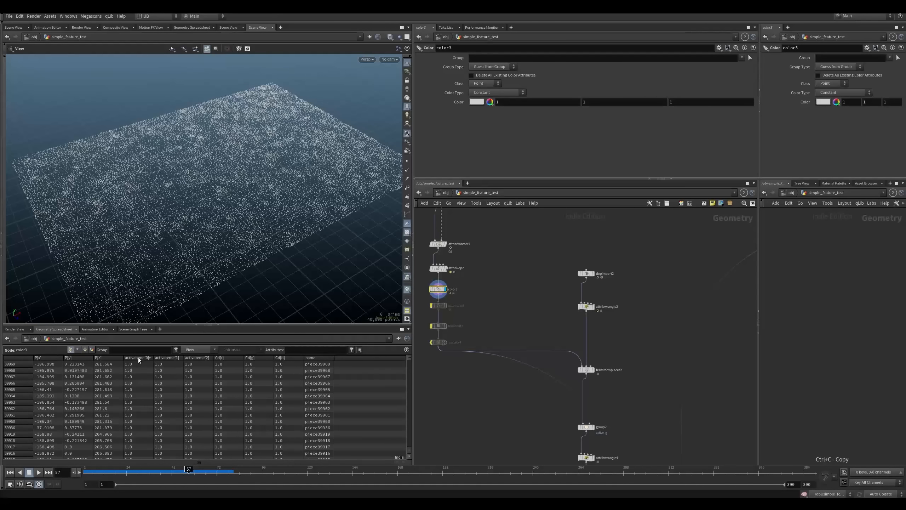
{"action": "left_click", "coordinate": [135, 358]}
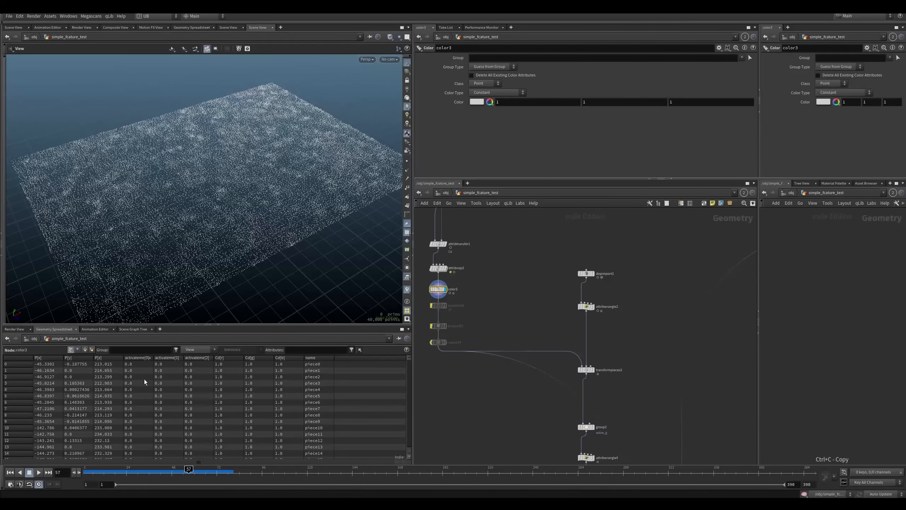
Step: Display the output of transformpieces2 with the VISUALIZE_ACTIVATION node bypassed
{"action": "middle_click_drag", "start_coordinate": [551, 315], "coordinate": [529, 287]}
{"action": "left_click", "coordinate": [564, 339]}
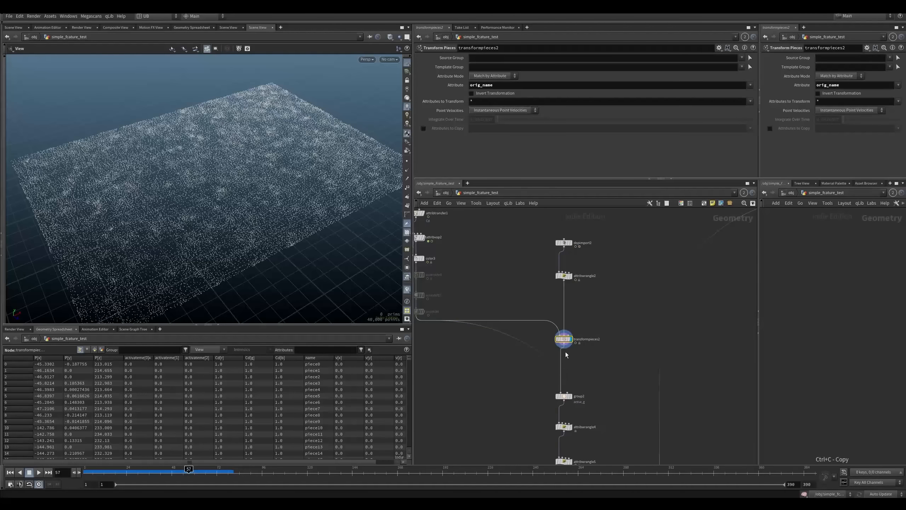
{"action": "middle_click_drag", "start_coordinate": [575, 343], "coordinate": [568, 339]}
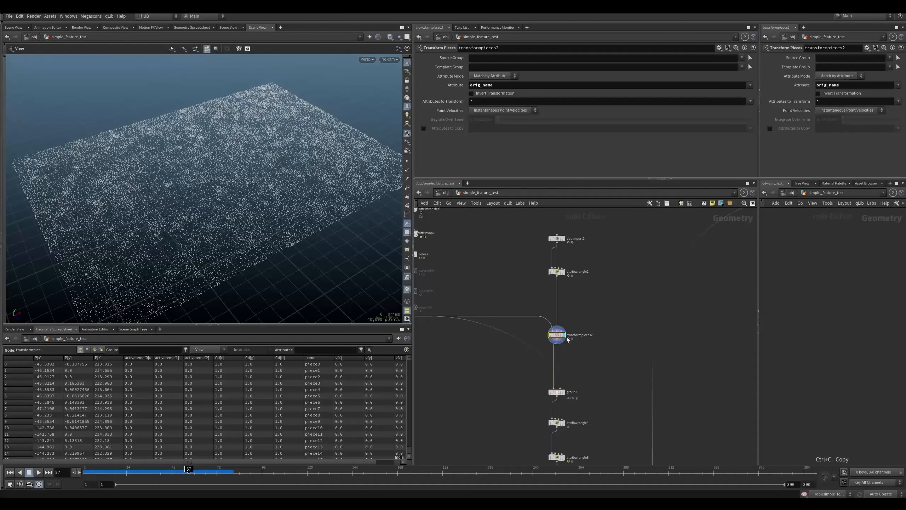
{"action": "scroll", "coordinate": [587, 322], "scroll_direction": "up", "scroll_amount": 3}
{"action": "middle_click_drag", "start_coordinate": [465, 215], "coordinate": [563, 321]}
{"action": "scroll", "coordinate": [553, 325], "scroll_direction": "down", "scroll_amount": 6}
{"action": "middle_click_drag", "start_coordinate": [540, 294], "coordinate": [531, 323]}
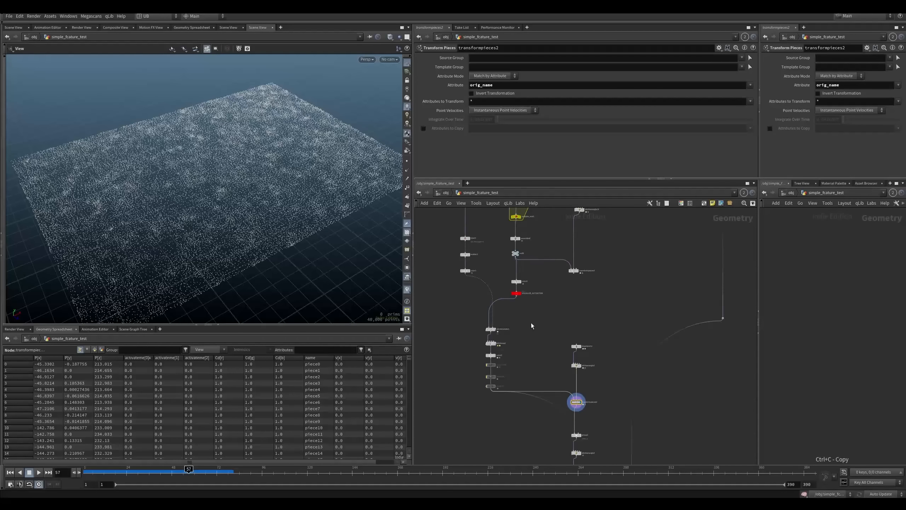
{"action": "key", "text": "q"}
{"action": "left_click", "coordinate": [517, 294]}
{"action": "middle_click_drag", "start_coordinate": [594, 399], "coordinate": [550, 340]}
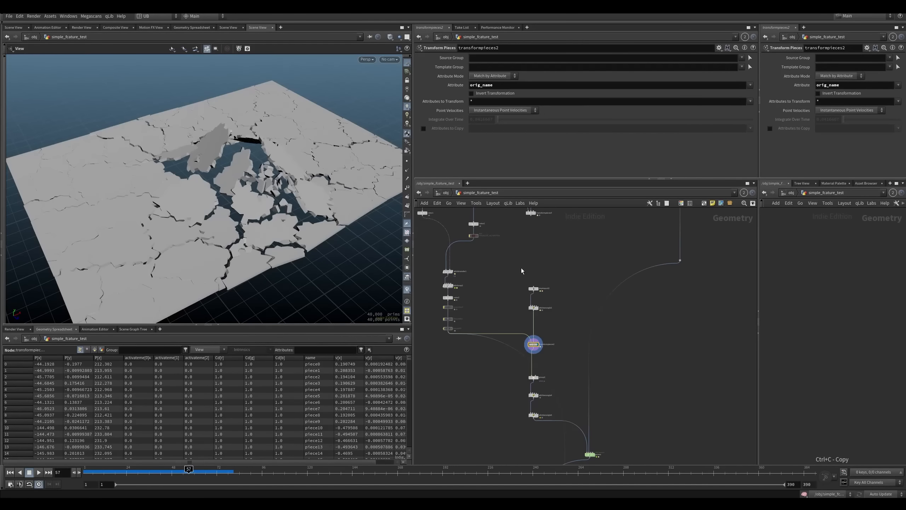
Step: Select group2 below transformpieces2 and display its active_g point group
{"action": "middle_click_drag", "start_coordinate": [521, 268], "coordinate": [489, 361]}
{"action": "left_click_drag", "start_coordinate": [540, 287], "coordinate": [487, 311]}
{"action": "middle_click_drag", "start_coordinate": [484, 356], "coordinate": [483, 262]}
{"action": "scroll", "coordinate": [529, 329], "scroll_direction": "up", "scroll_amount": 4}
{"action": "left_click_drag", "start_coordinate": [530, 329], "coordinate": [467, 388]}
{"action": "middle_click_drag", "start_coordinate": [466, 388], "coordinate": [474, 318]}
{"action": "left_click_drag", "start_coordinate": [481, 326], "coordinate": [507, 345]}
{"action": "key", "text": "r"}
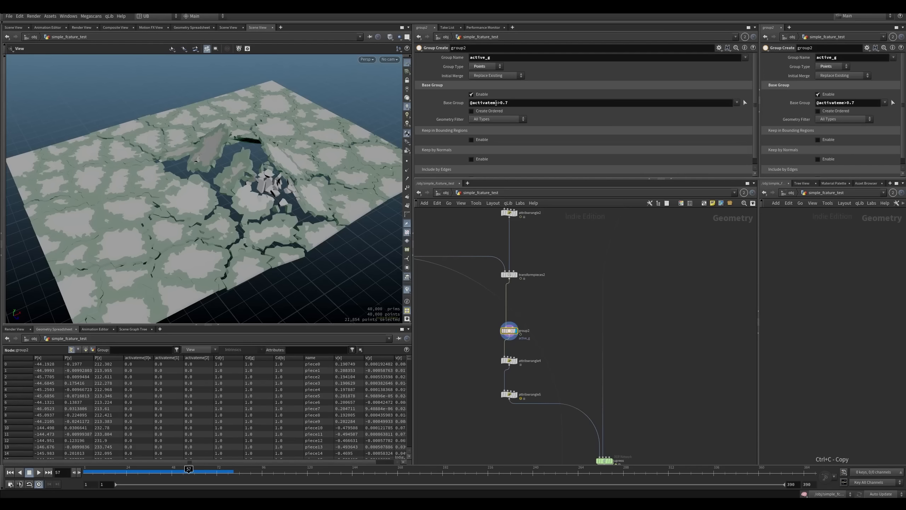
{"action": "triple_click", "coordinate": [496, 103]}
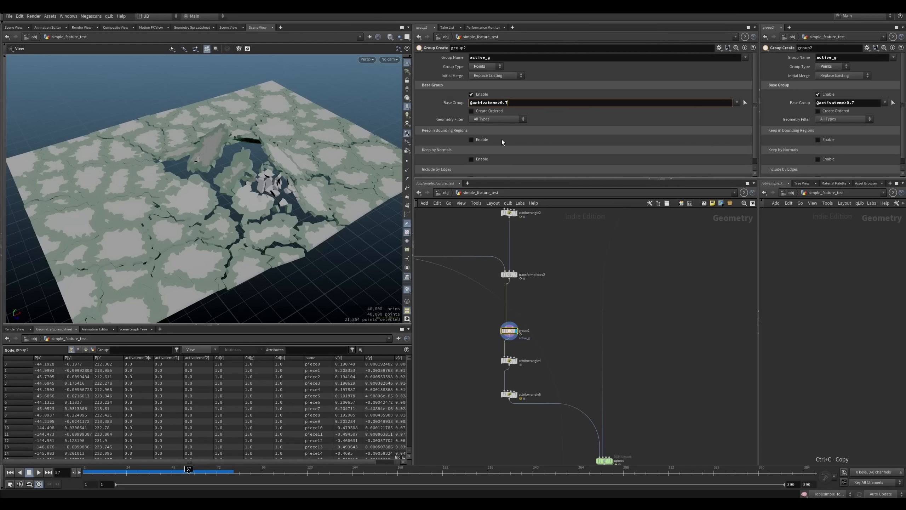
{"action": "key", "text": "BackSpace"}
{"action": "key", "text": "BackSpace"}
{"action": "key", "text": "BackSpace"}
{"action": "type", "text": "=1"}
{"action": "key", "text": "Return"}
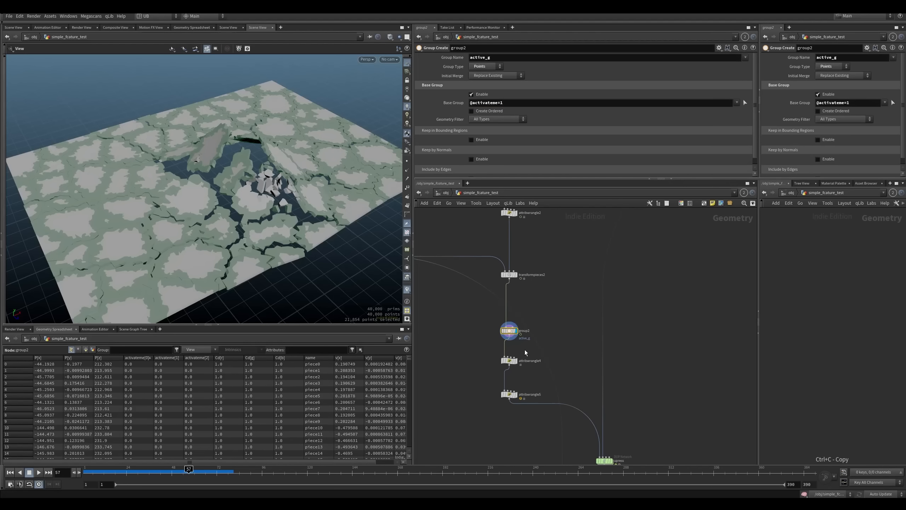
Step: Inspect the active_g selection on the fractured ground from a lower angle, and scrub to frame 55
{"action": "left_click_drag", "start_coordinate": [247, 254], "coordinate": [236, 224]}
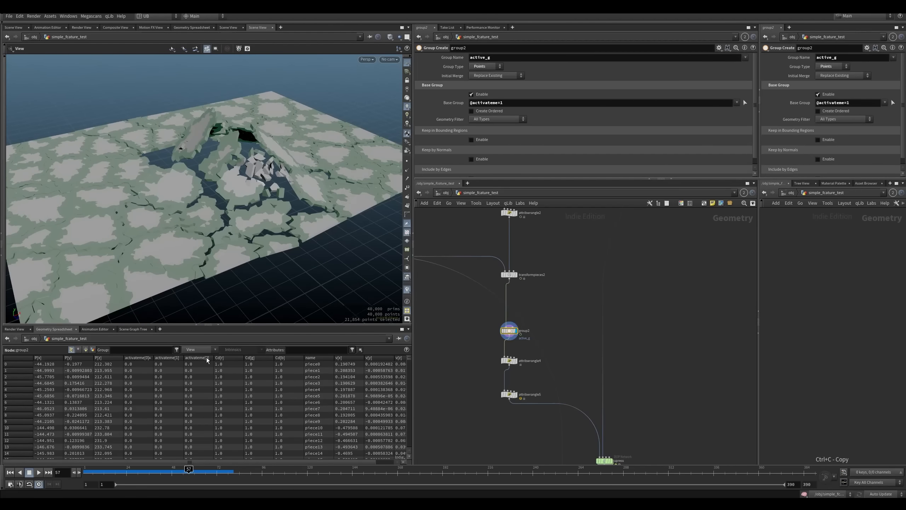
{"action": "left_click_drag", "start_coordinate": [166, 474], "coordinate": [184, 477]}
{"action": "middle_click_drag", "start_coordinate": [491, 353], "coordinate": [492, 336]}
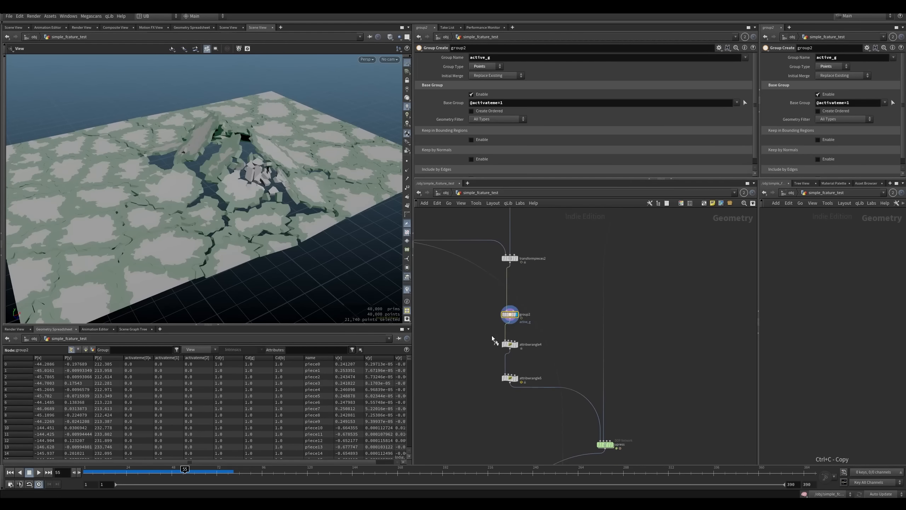
Step: Display attribwrangle4's output and examine the VEX lines that set i@active to 0 and i@animated to 1
{"action": "left_click", "coordinate": [509, 345]}
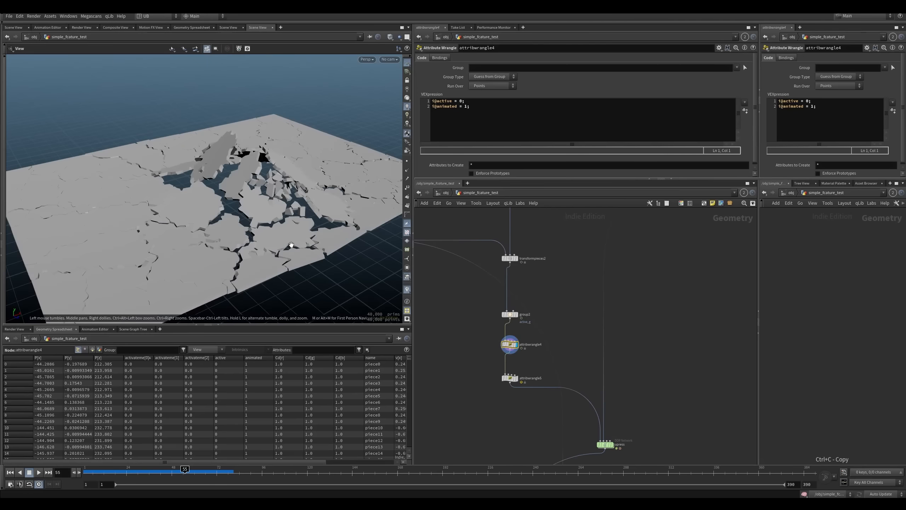
{"action": "middle_click_drag", "start_coordinate": [505, 372], "coordinate": [508, 314]}
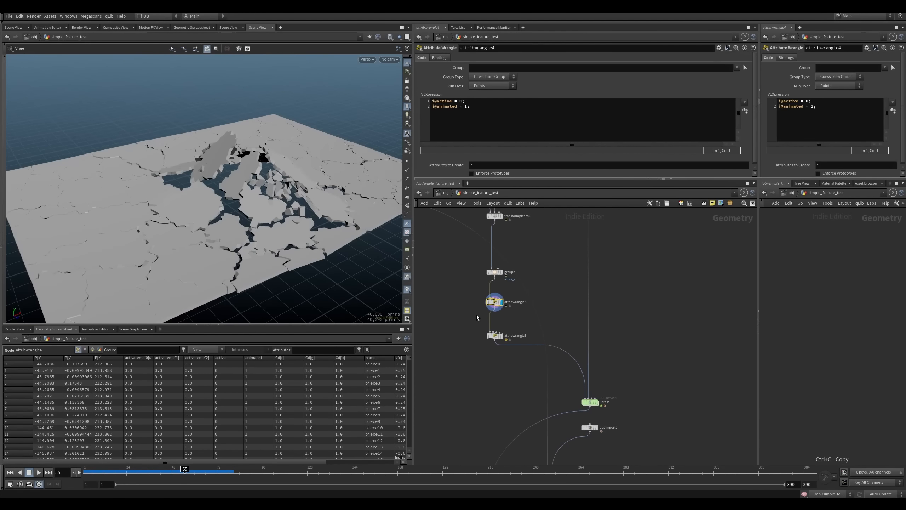
{"action": "left_click_drag", "start_coordinate": [512, 316], "coordinate": [511, 317]}
{"action": "left_click_drag", "start_coordinate": [261, 209], "coordinate": [244, 216]}
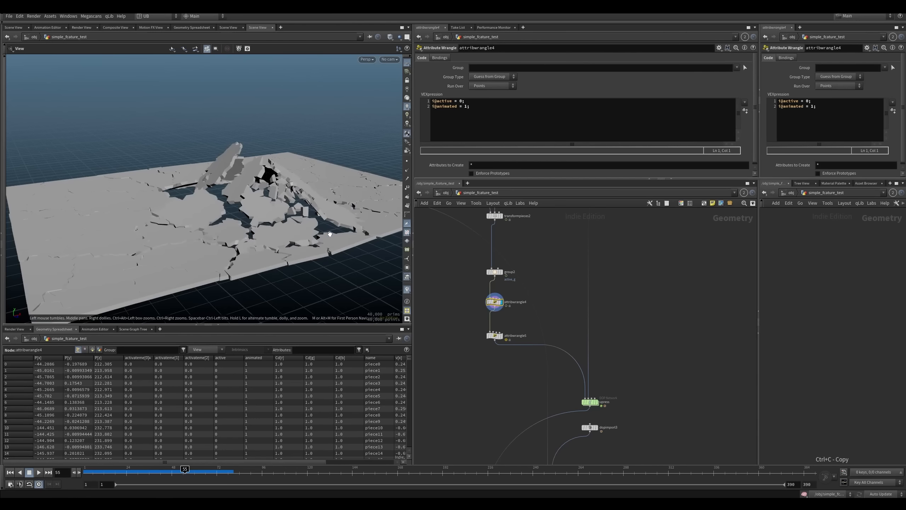
{"action": "mouse_move", "coordinate": [474, 107]}
{"action": "left_mouse_down"}
{"action": "mouse_move", "coordinate": [414, 95]}
{"action": "mouse_move", "coordinate": [470, 100]}
{"action": "mouse_move", "coordinate": [472, 108]}
{"action": "left_mouse_up"}
{"action": "left_click", "coordinate": [475, 112]}
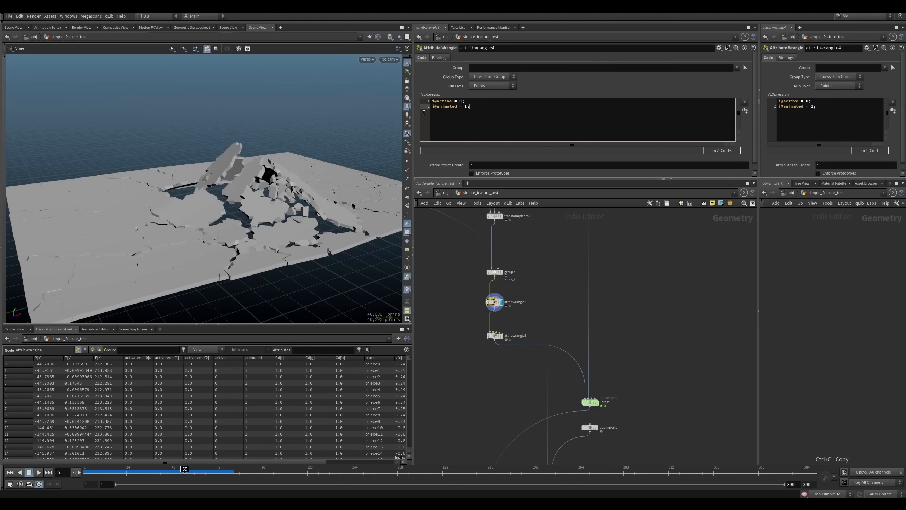
Step: Move the dopimport3 node slightly farther below the DOP network node
{"action": "middle_click_drag", "start_coordinate": [494, 375], "coordinate": [469, 326]}
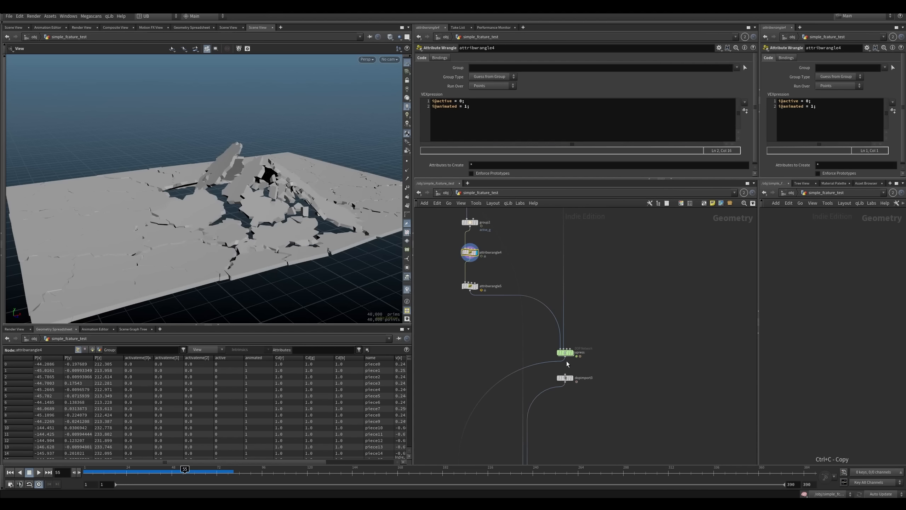
{"action": "left_click_drag", "start_coordinate": [565, 379], "coordinate": [565, 393]}
{"action": "middle_click_drag", "start_coordinate": [525, 277], "coordinate": [523, 305]}
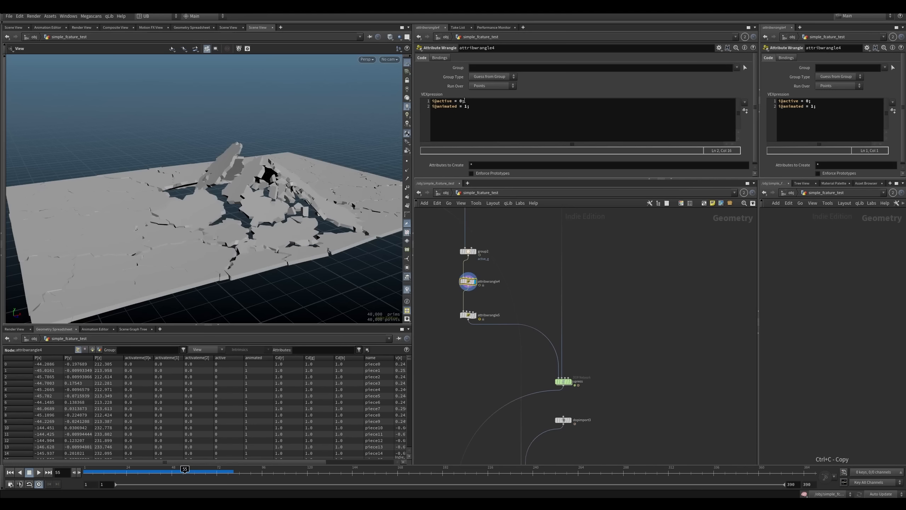
Step: Highlight the i@animated = 1; line in attribwrangle4's VEX expression
{"action": "left_click_drag", "start_coordinate": [476, 107], "coordinate": [430, 109]}
{"action": "left_click", "coordinate": [455, 119]}
{"action": "left_click_drag", "start_coordinate": [470, 106], "coordinate": [431, 106]}
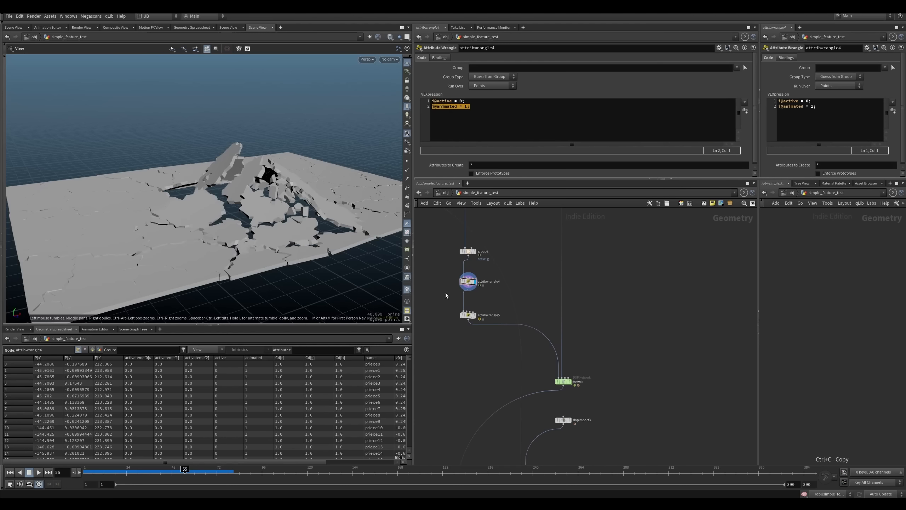
Step: Display attribwrangle5's output and highlight active_g as the group its activation code runs on
{"action": "scroll", "coordinate": [448, 306], "scroll_direction": "up", "scroll_amount": 1}
{"action": "left_click", "coordinate": [468, 315]}
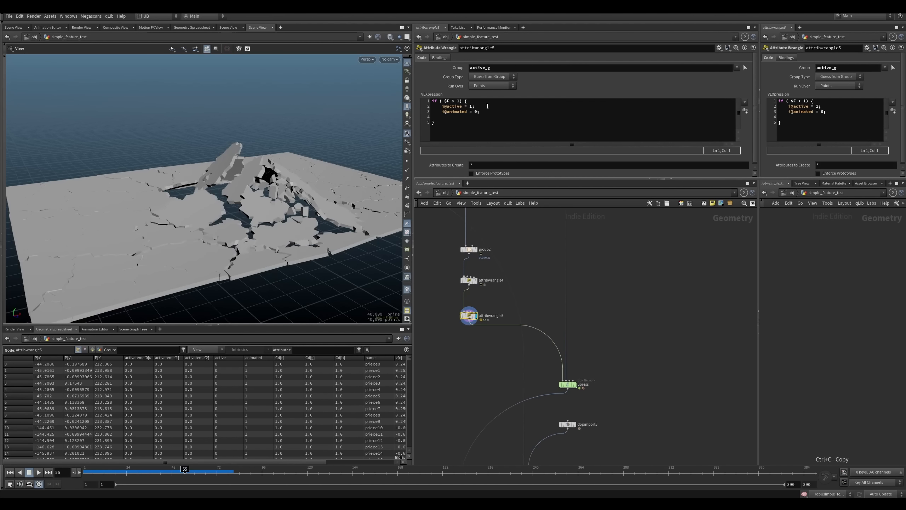
{"action": "double_click", "coordinate": [495, 68]}
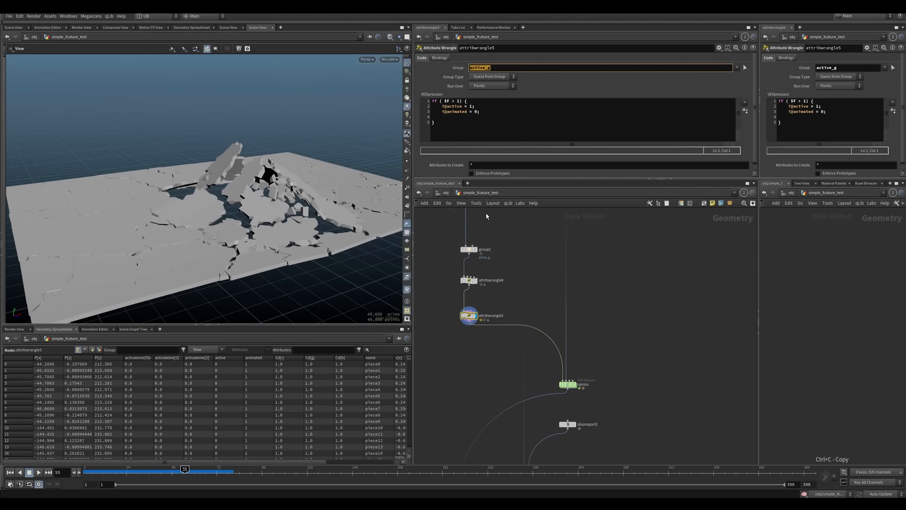
Step: Examine attribwrangle5's VEX code that sets i@active to 1 and i@animated to 0 on the active_g group when $F > 1
{"action": "left_click", "coordinate": [440, 301]}
{"action": "middle_click_drag", "start_coordinate": [442, 291], "coordinate": [447, 291]}
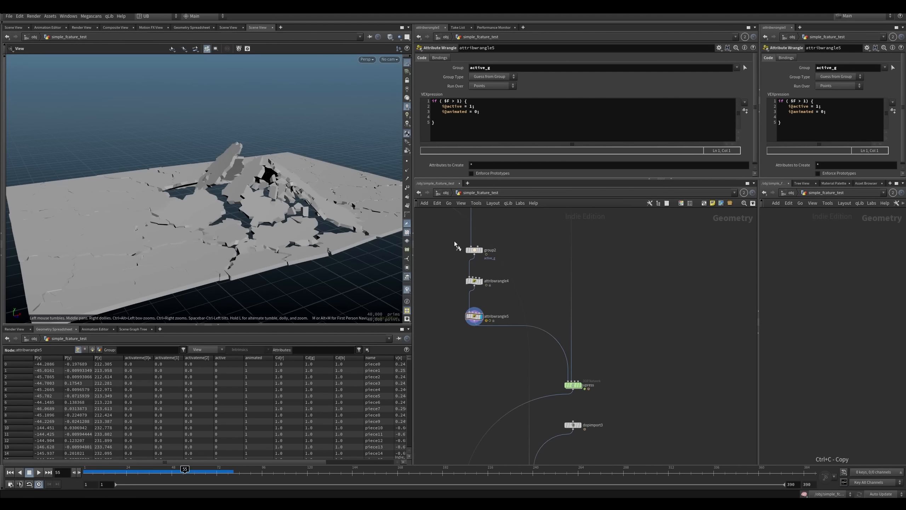
{"action": "left_click", "coordinate": [479, 249]}
{"action": "key", "text": "r"}
{"action": "left_click", "coordinate": [474, 316]}
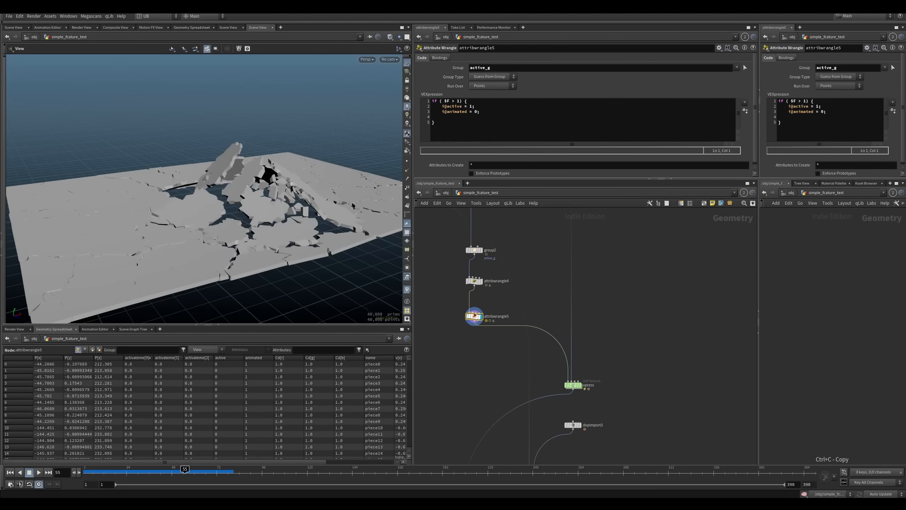
{"action": "left_click_drag", "start_coordinate": [442, 107], "coordinate": [489, 112]}
{"action": "left_click", "coordinate": [471, 112]}
{"action": "left_click", "coordinate": [445, 101]}
{"action": "left_click", "coordinate": [493, 113]}
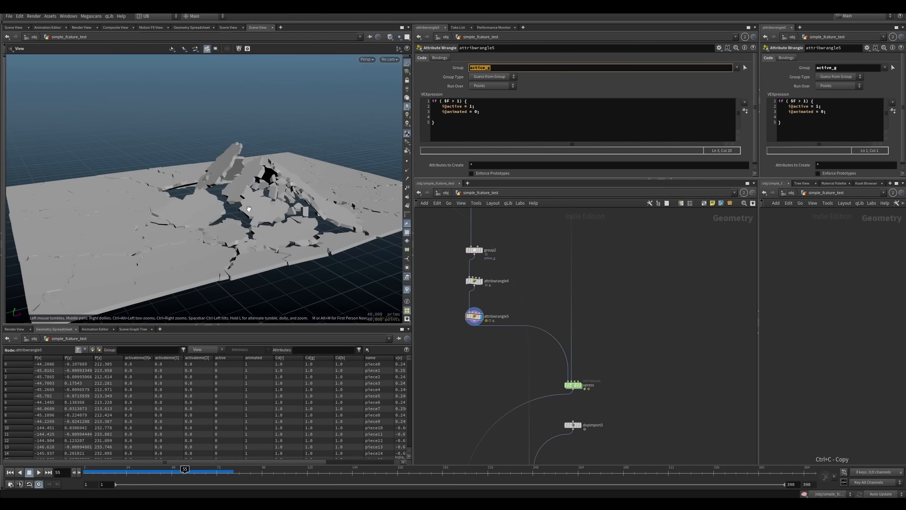
{"action": "left_click", "coordinate": [461, 107]}
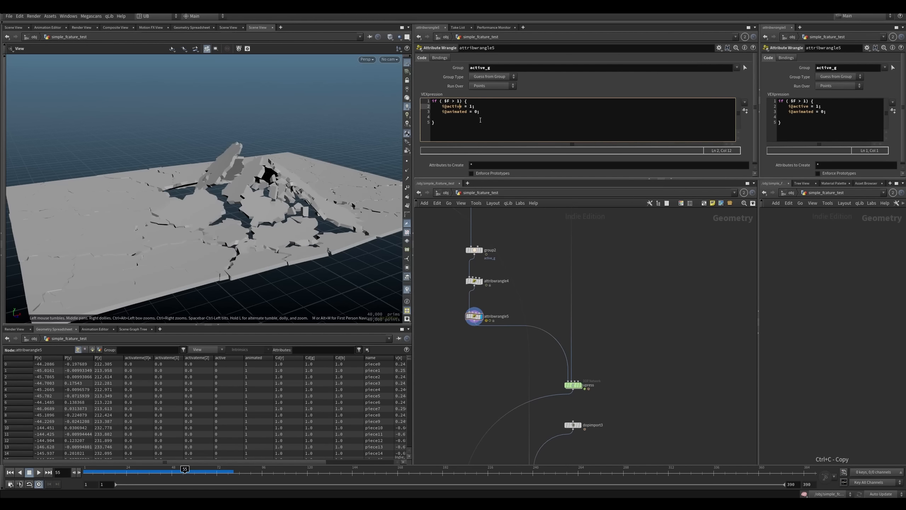
{"action": "double_click", "coordinate": [471, 68]}
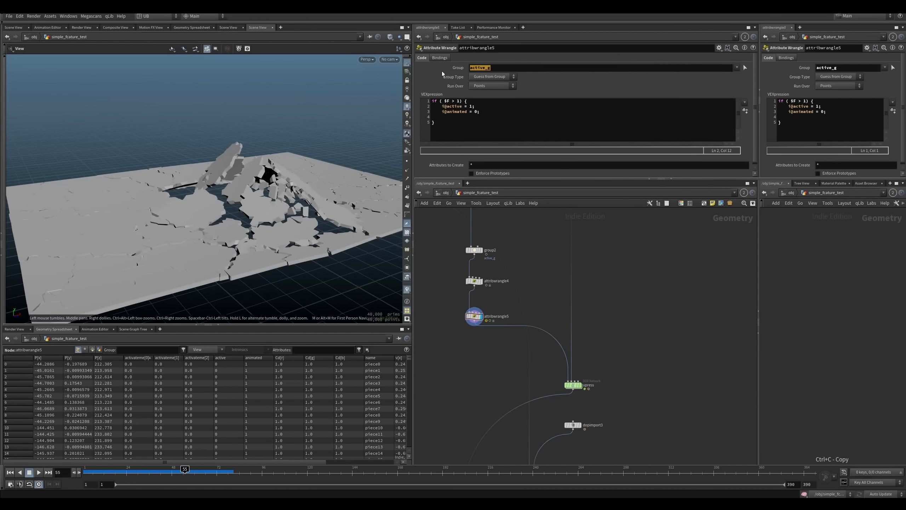
{"action": "left_click", "coordinate": [473, 112]}
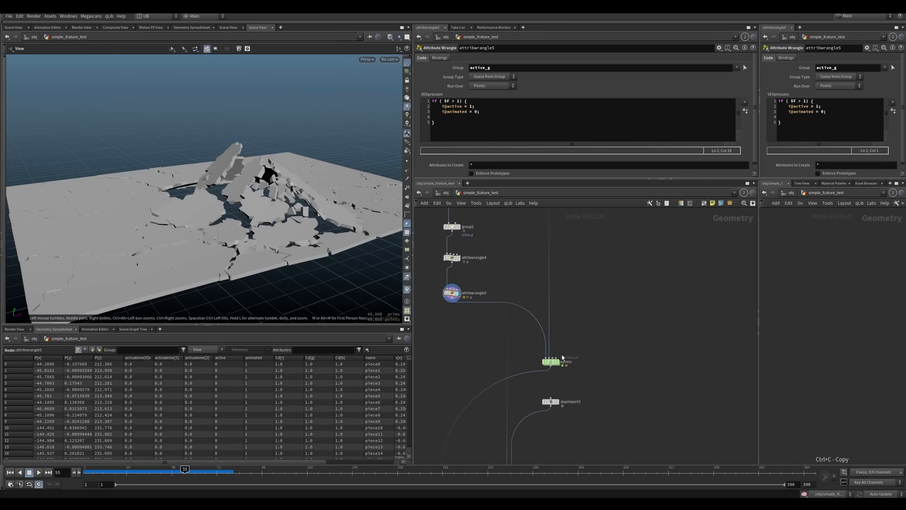
Step: Enter the upress DOP network, select the ground packed object, and move its node slightly above the ship node
{"action": "left_click", "coordinate": [551, 362]}
{"action": "key", "text": "i"}
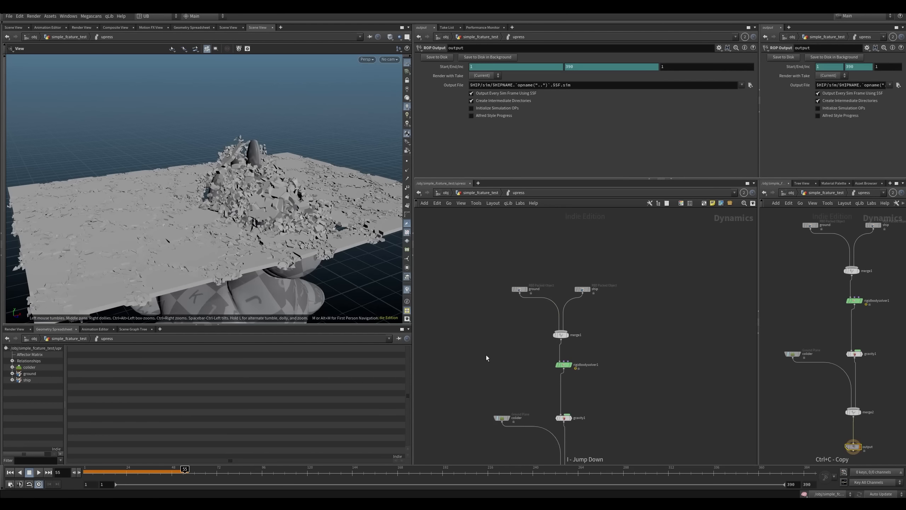
{"action": "left_click", "coordinate": [521, 290]}
{"action": "left_click_drag", "start_coordinate": [521, 289], "coordinate": [525, 274]}
{"action": "middle_click_drag", "start_coordinate": [569, 278], "coordinate": [536, 275]}
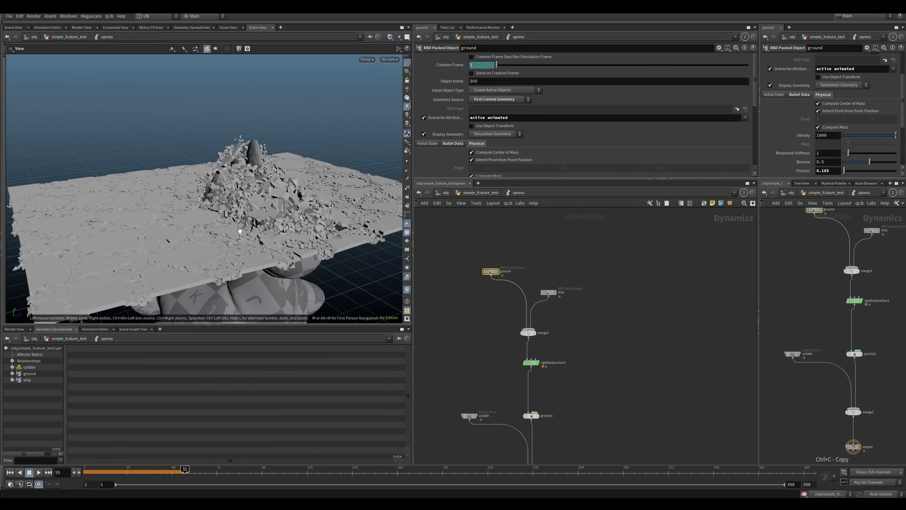
Step: Play the upress simulation from frame 1, pausing to examine the broken ground pieces around the emerging ship
{"action": "key", "text": "ctrl+Up"}
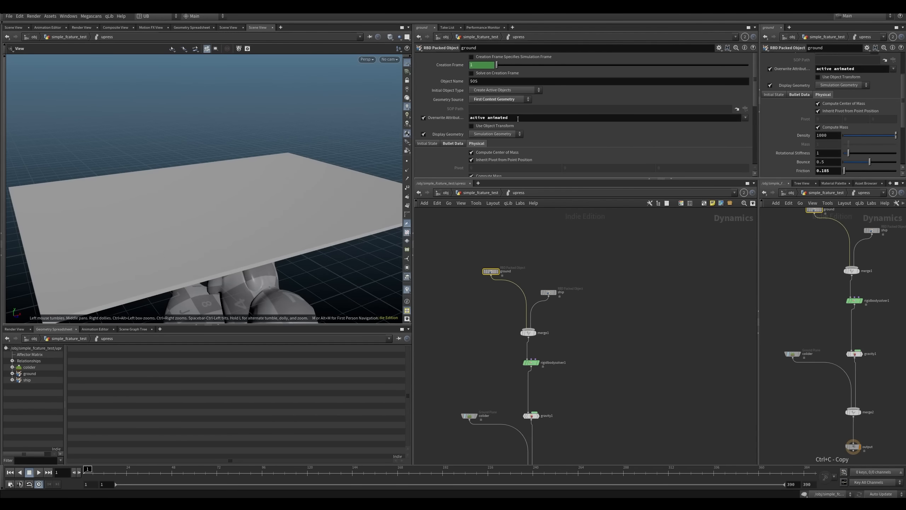
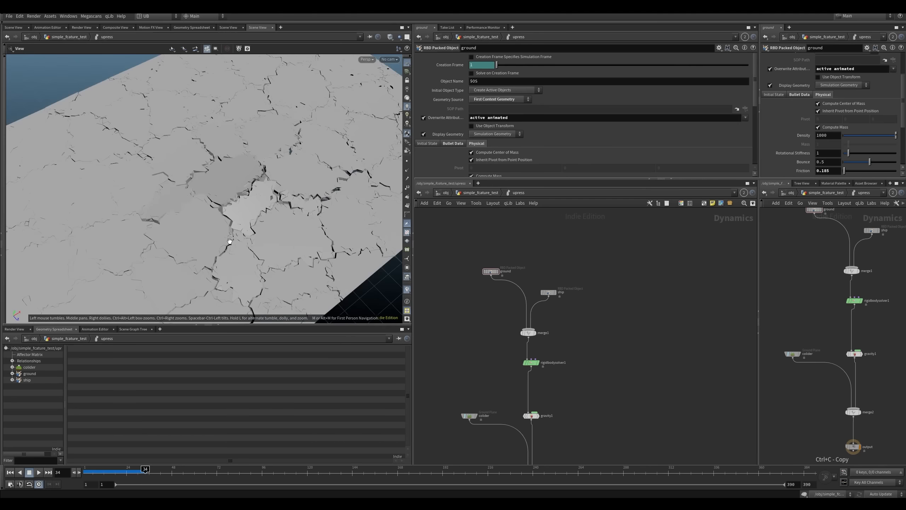
{"action": "key", "text": "Up"}
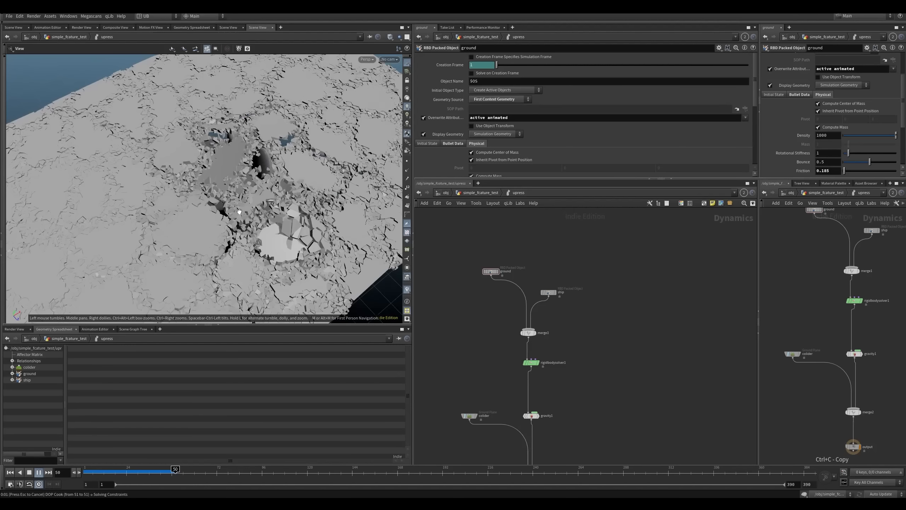
{"action": "key", "text": "Escape"}
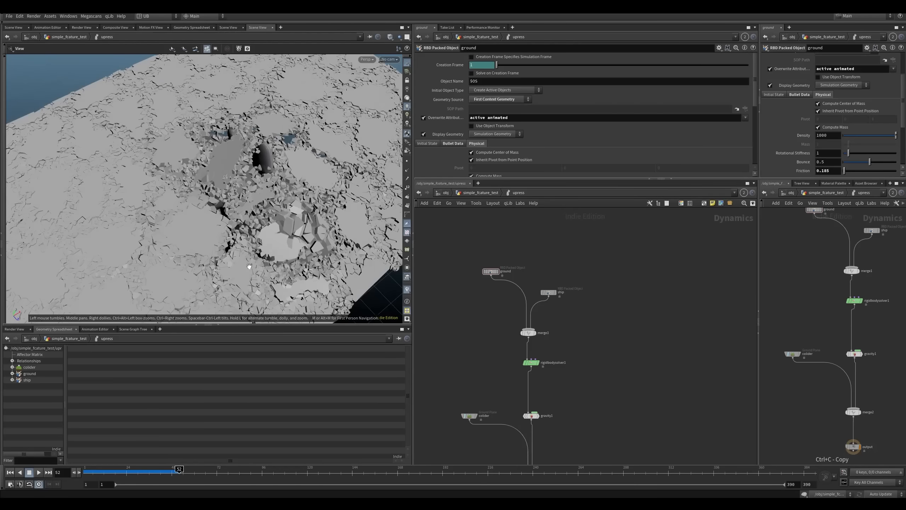
{"action": "mouse_move", "coordinate": [229, 231]}
{"action": "left_mouse_down"}
{"action": "mouse_move", "coordinate": [233, 212]}
{"action": "mouse_move", "coordinate": [208, 229]}
{"action": "mouse_move", "coordinate": [228, 257]}
{"action": "mouse_move", "coordinate": [260, 188]}
{"action": "mouse_move", "coordinate": [241, 219]}
{"action": "left_mouse_up"}
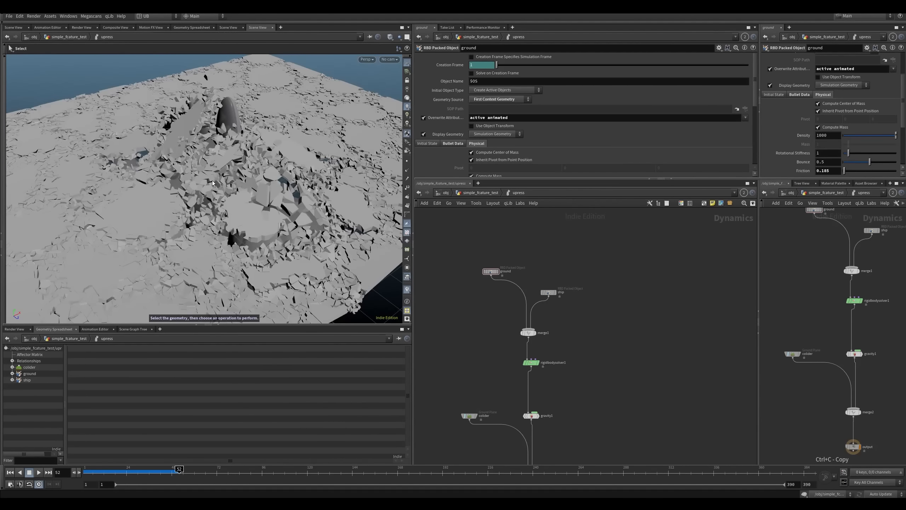
{"action": "key", "text": "Up"}
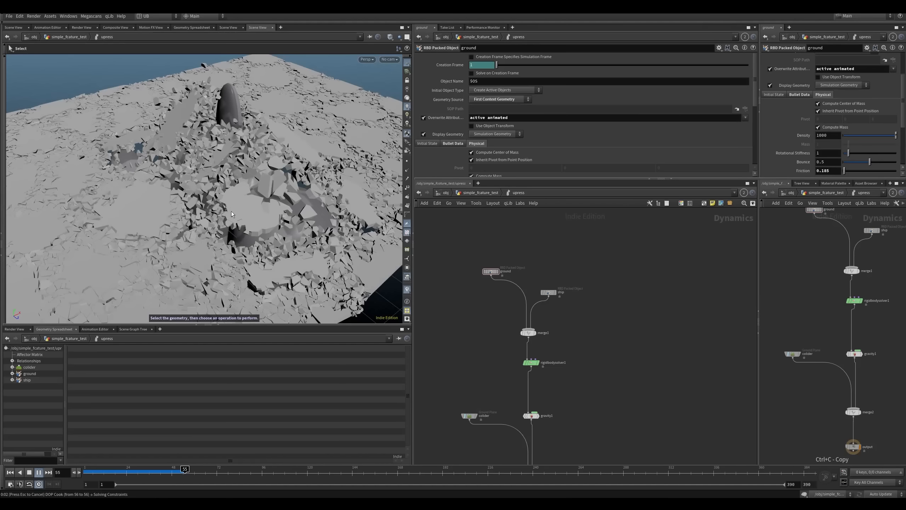
{"action": "key", "text": "Escape"}
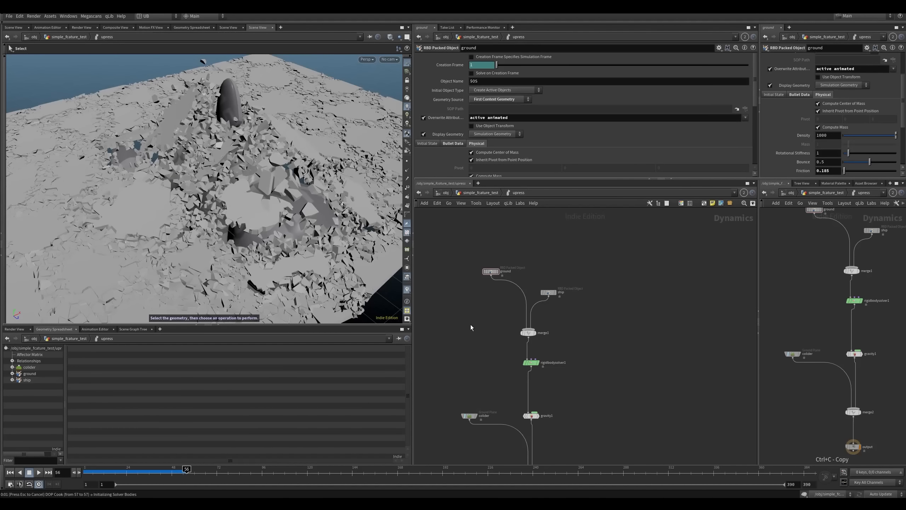
Step: Return to the parent geometry network and display transformpieces1 to examine the primary simulation's large ground pieces
{"action": "key", "text": "h"}
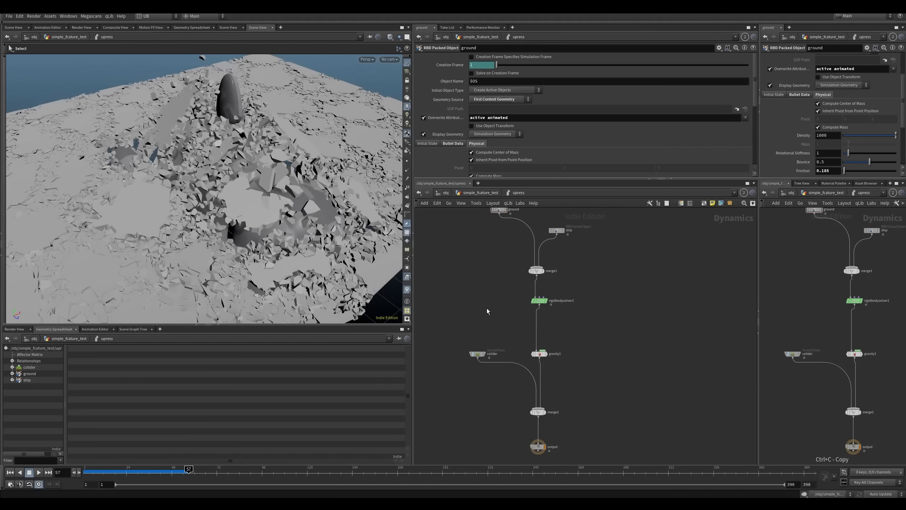
{"action": "key", "text": "u"}
{"action": "middle_click_drag", "start_coordinate": [597, 381], "coordinate": [543, 379]}
{"action": "middle_click_drag", "start_coordinate": [560, 301], "coordinate": [552, 339]}
{"action": "scroll", "coordinate": [546, 346], "scroll_direction": "up", "scroll_amount": 3}
{"action": "left_click_drag", "start_coordinate": [528, 383], "coordinate": [474, 421]}
{"action": "left_click", "coordinate": [503, 395]}
{"action": "key", "text": "Escape"}
{"action": "scroll", "coordinate": [519, 389], "scroll_direction": "up", "scroll_amount": 4}
{"action": "scroll", "coordinate": [531, 365], "scroll_direction": "down", "scroll_amount": 7}
{"action": "middle_click_drag", "start_coordinate": [555, 293], "coordinate": [527, 362]}
{"action": "scroll", "coordinate": [525, 308], "scroll_direction": "up", "scroll_amount": 5}
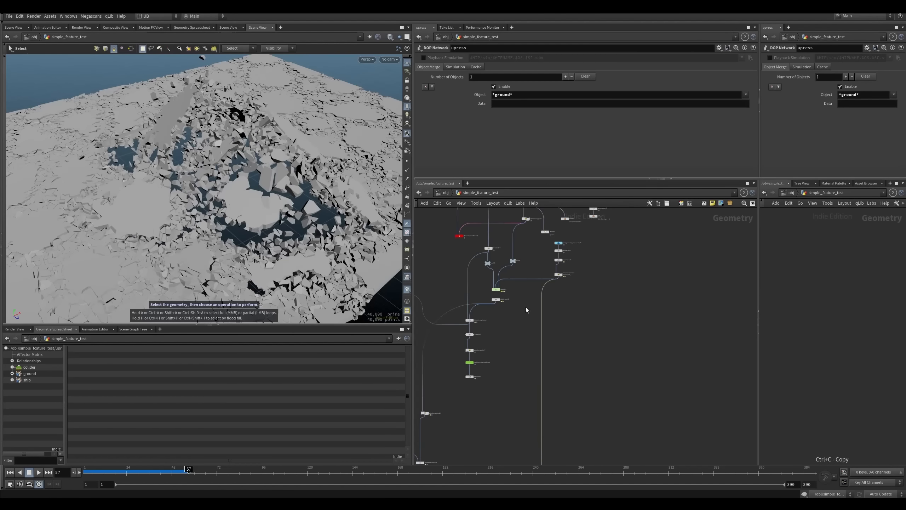
{"action": "left_click", "coordinate": [469, 320]}
{"action": "left_click_drag", "start_coordinate": [455, 330], "coordinate": [496, 316]}
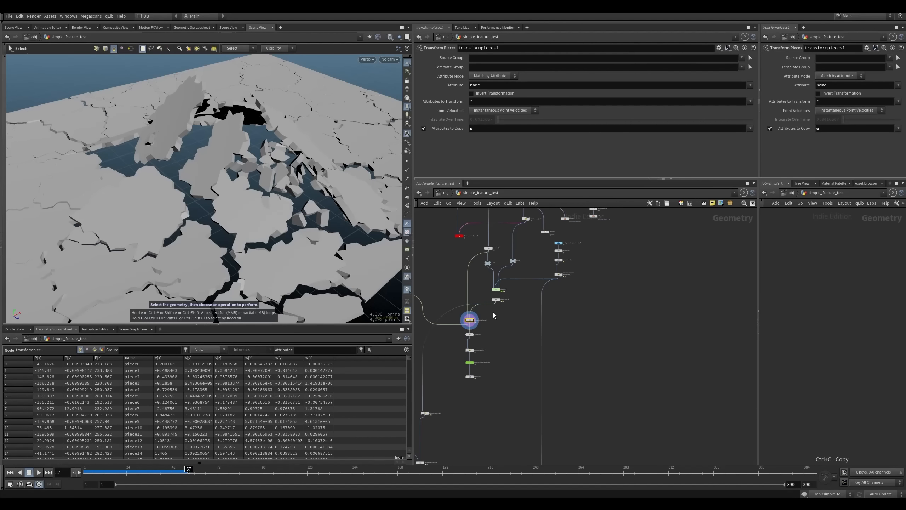
Step: Display the transform pieces node below dopimport3 and examine the secondary simulation's debris from a lower angle
{"action": "middle_click_drag", "start_coordinate": [492, 377], "coordinate": [495, 338]}
{"action": "scroll", "coordinate": [495, 338], "scroll_direction": "down", "scroll_amount": 3}
{"action": "middle_click_drag", "start_coordinate": [494, 395], "coordinate": [495, 365]}
{"action": "key", "text": "alt"}
{"action": "right_click_drag", "start_coordinate": [271, 254], "coordinate": [243, 272], "text": "alt"}
{"action": "middle_click_drag", "start_coordinate": [489, 424], "coordinate": [497, 312]}
{"action": "scroll", "coordinate": [506, 395], "scroll_direction": "up", "scroll_amount": 5}
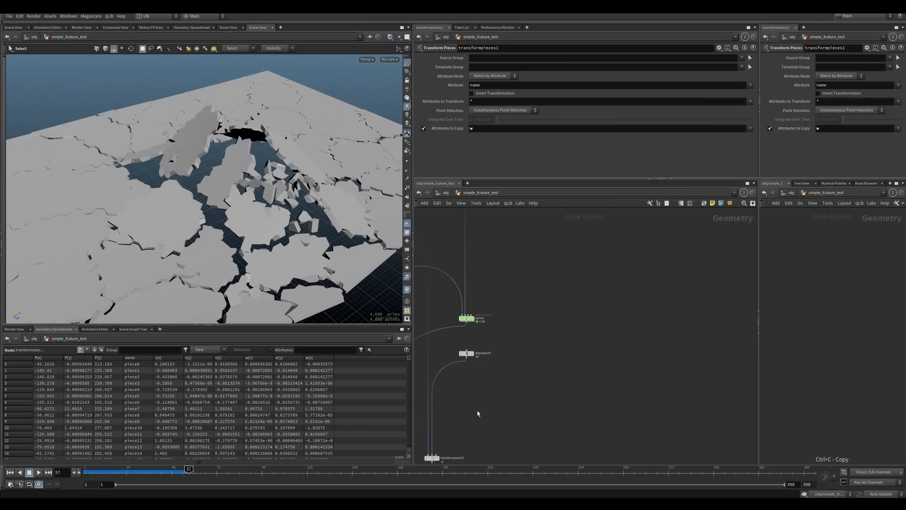
{"action": "key", "text": "r"}
{"action": "left_click_drag", "start_coordinate": [502, 352], "coordinate": [449, 389]}
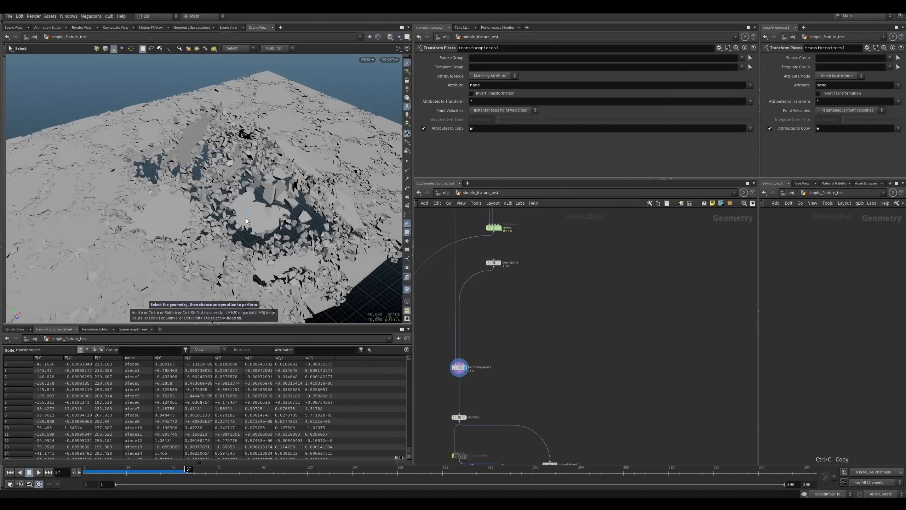
{"action": "mouse_move", "coordinate": [252, 235]}
{"action": "left_mouse_down", "text": "alt"}
{"action": "mouse_move", "coordinate": [247, 200]}
{"action": "mouse_move", "coordinate": [277, 186]}
{"action": "mouse_move", "coordinate": [235, 224]}
{"action": "mouse_move", "coordinate": [236, 236]}
{"action": "left_mouse_up", "text": "alt"}
{"action": "middle_click_drag", "start_coordinate": [503, 296], "coordinate": [483, 348]}
{"action": "scroll", "coordinate": [509, 326], "scroll_direction": "down", "scroll_amount": 5}
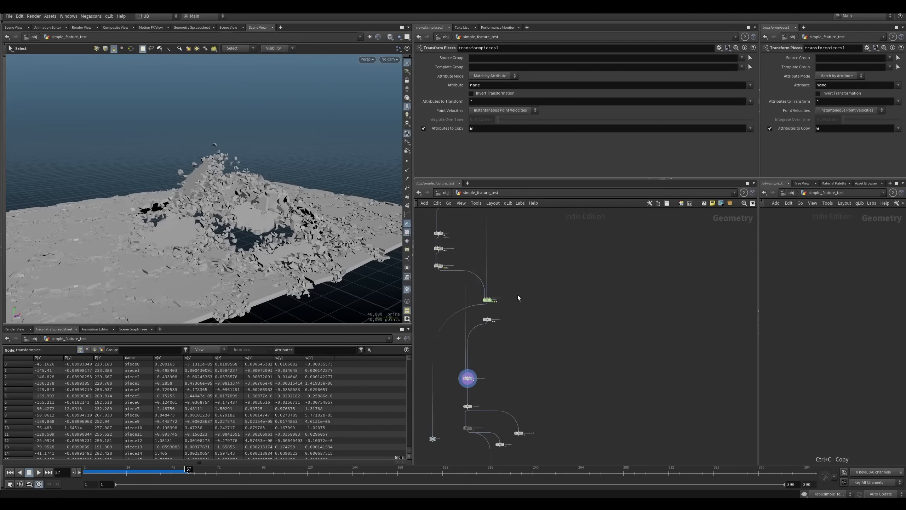
Step: Review the node chains feeding the secondary simulation and inspect its debris on the ground from wider and closer views
{"action": "middle_click_drag", "start_coordinate": [516, 234], "coordinate": [508, 286]}
{"action": "scroll", "coordinate": [480, 341], "scroll_direction": "up", "scroll_amount": 4}
{"action": "key", "text": "r"}
{"action": "left_click", "coordinate": [454, 321]}
{"action": "scroll", "coordinate": [499, 387], "scroll_direction": "down", "scroll_amount": 4}
{"action": "middle_click_drag", "start_coordinate": [503, 353], "coordinate": [512, 250]}
{"action": "middle_click_drag", "start_coordinate": [496, 396], "coordinate": [508, 262]}
{"action": "left_click", "coordinate": [488, 445]}
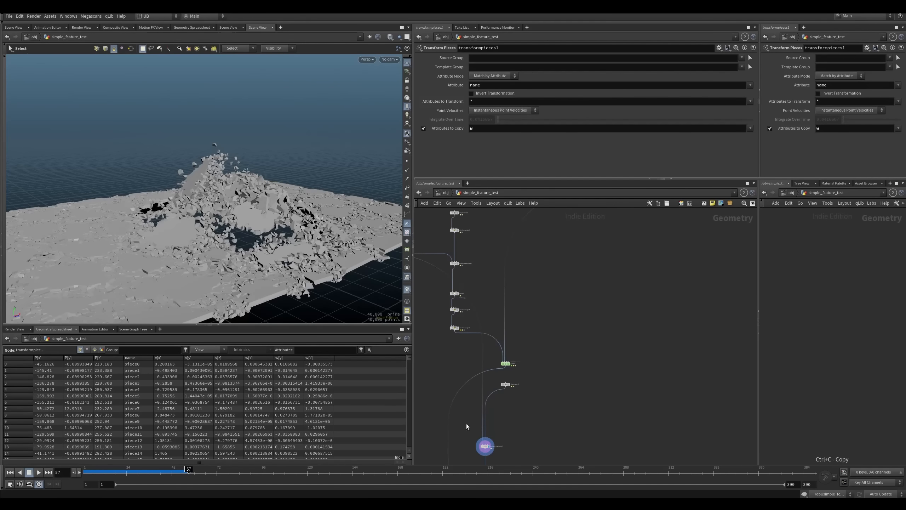
{"action": "left_click_drag", "start_coordinate": [282, 196], "coordinate": [250, 233], "text": "alt"}
{"action": "middle_click_drag", "start_coordinate": [548, 267], "coordinate": [537, 345]}
{"action": "scroll", "coordinate": [536, 345], "scroll_direction": "down", "scroll_amount": 4}
{"action": "left_click_drag", "start_coordinate": [563, 238], "coordinate": [465, 451]}
{"action": "scroll", "coordinate": [549, 316], "scroll_direction": "up", "scroll_amount": 4}
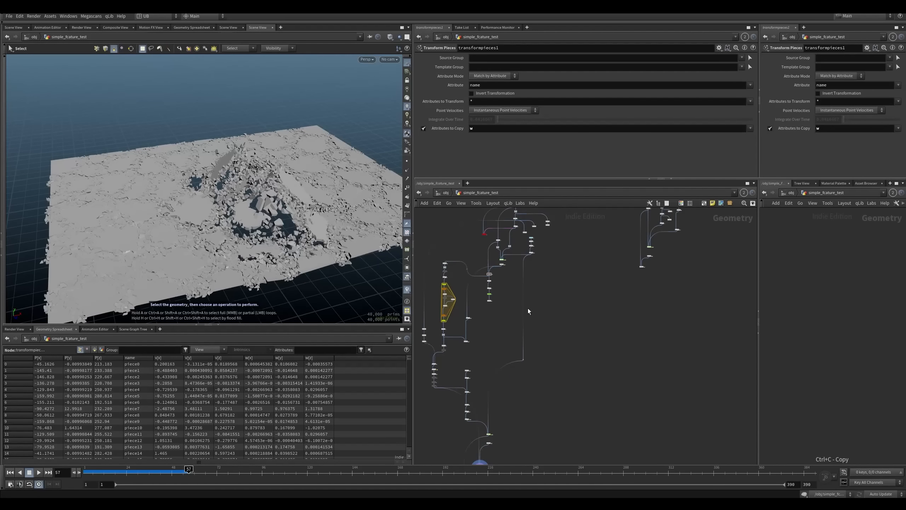
{"action": "middle_click_drag", "start_coordinate": [551, 311], "coordinate": [540, 349]}
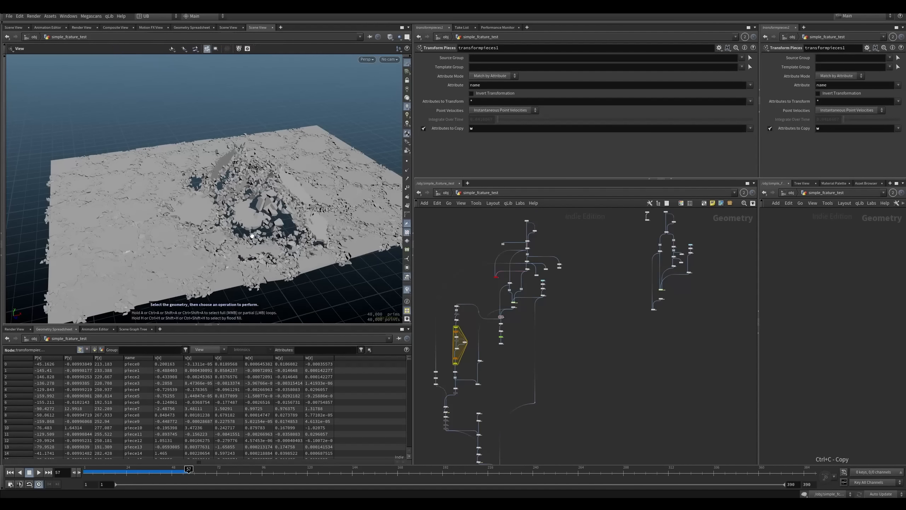
{"action": "left_click_drag", "start_coordinate": [248, 223], "coordinate": [222, 247], "text": "alt"}
{"action": "scroll", "coordinate": [223, 247], "scroll_direction": "up", "scroll_amount": 3, "text": "alt"}
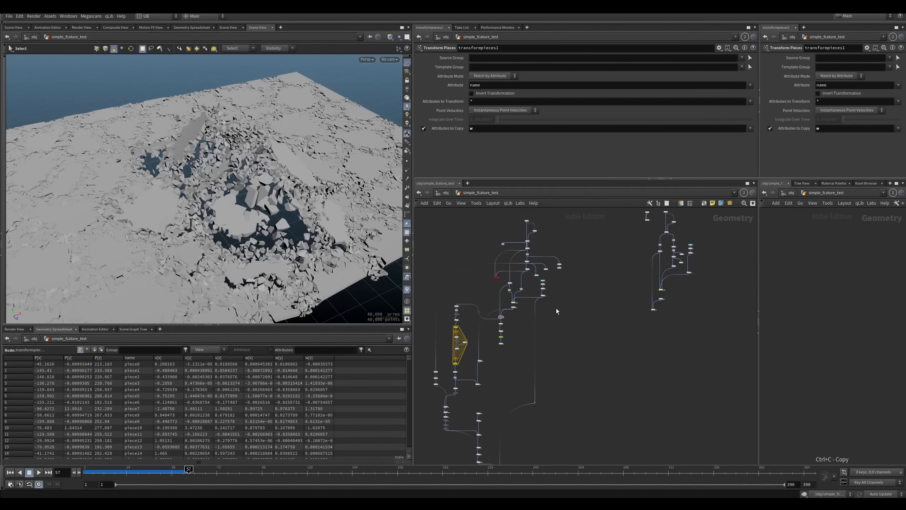
Step: Frame the whole node network and inspect the separate branch containing rbdmaterialfracture1
{"action": "key", "text": "h"}
{"action": "left_click_drag", "start_coordinate": [619, 245], "coordinate": [676, 373]}
{"action": "scroll", "coordinate": [596, 322], "scroll_direction": "up", "scroll_amount": 3}
{"action": "left_click", "coordinate": [593, 323]}
{"action": "scroll", "coordinate": [572, 337], "scroll_direction": "up", "scroll_amount": 2}
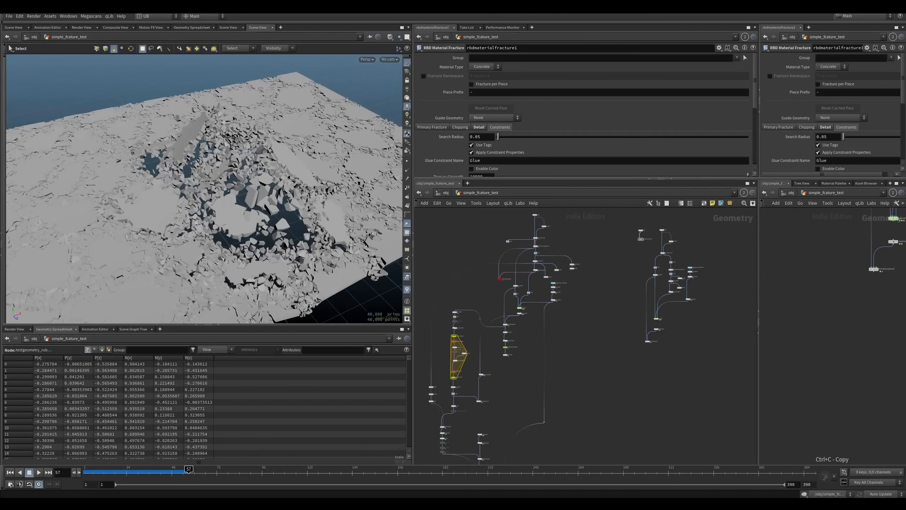
Step: Switch to the other Houdini scene and examine the overall layout of the main_rbd_sim node network
{"action": "mouse_move", "coordinate": [165, 504]}
{"action": "left_click", "coordinate": [138, 484]}
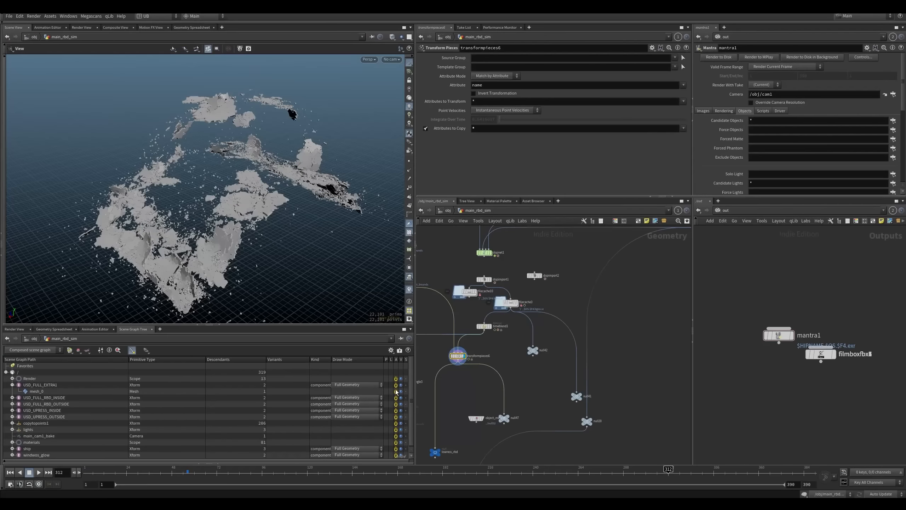
{"action": "right_click_drag", "start_coordinate": [558, 299], "coordinate": [525, 392]}
{"action": "middle_click_drag", "start_coordinate": [583, 382], "coordinate": [553, 341]}
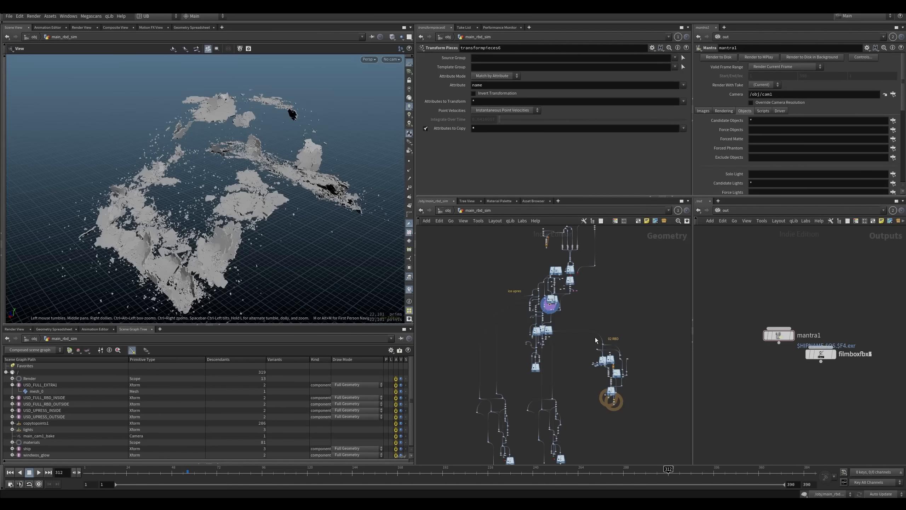
{"action": "middle_click_drag", "start_coordinate": [563, 333], "coordinate": [570, 345]}
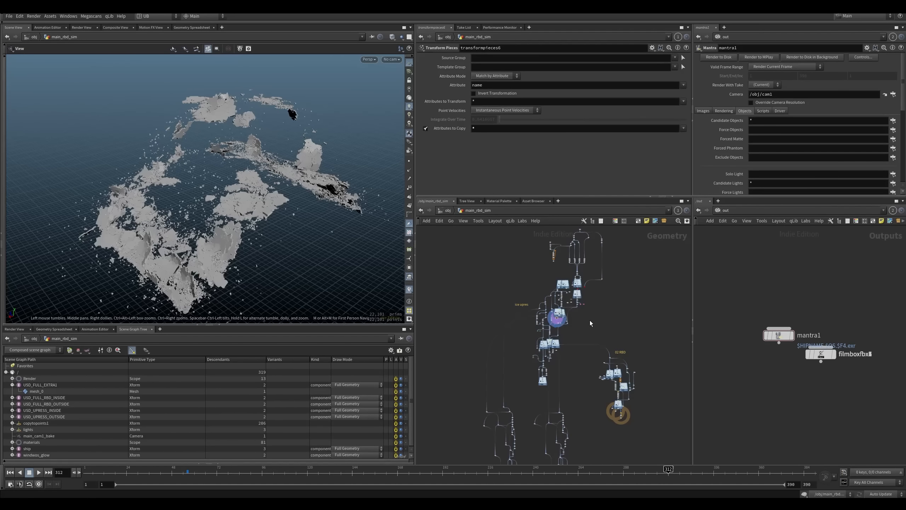
{"action": "middle_click_drag", "start_coordinate": [589, 292], "coordinate": [569, 313]}
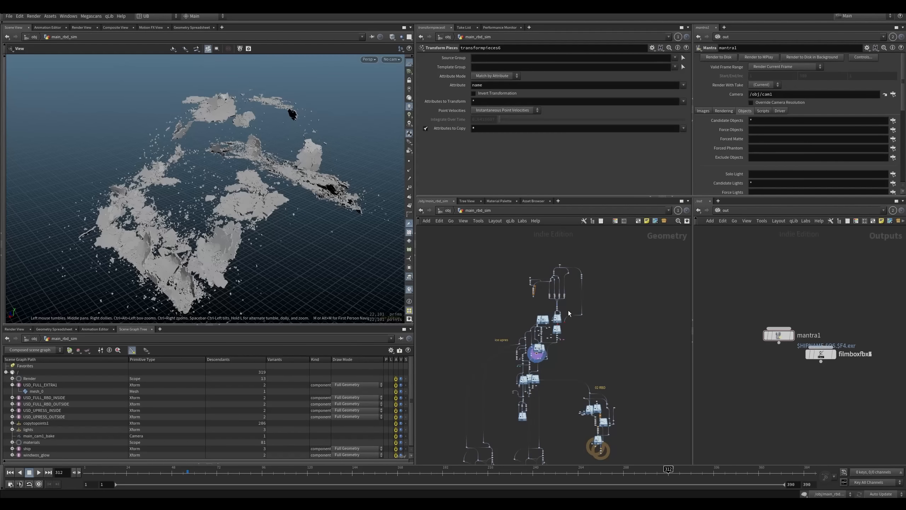
{"action": "middle_click_drag", "start_coordinate": [577, 352], "coordinate": [578, 337]}
{"action": "middle_click_drag", "start_coordinate": [573, 300], "coordinate": [570, 313]}
{"action": "middle_click_drag", "start_coordinate": [583, 377], "coordinate": [584, 363]}
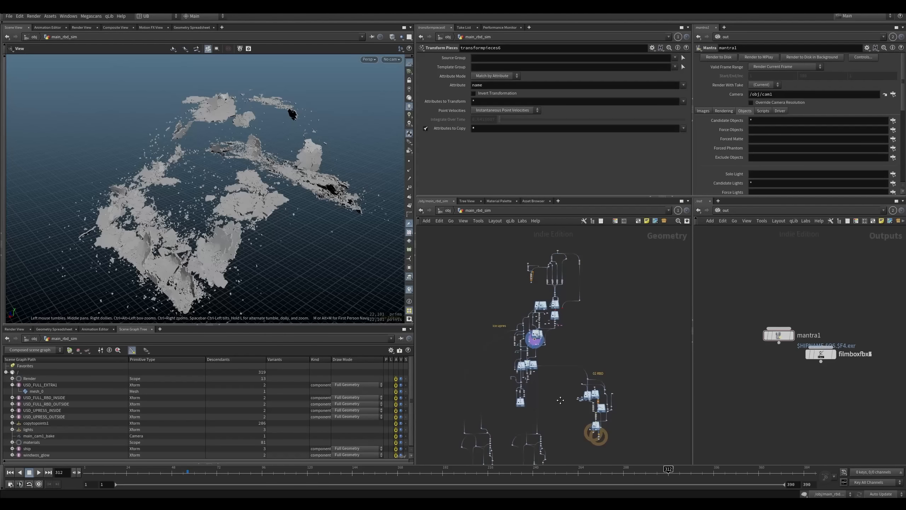
{"action": "middle_click_drag", "start_coordinate": [560, 401], "coordinate": [567, 437]}
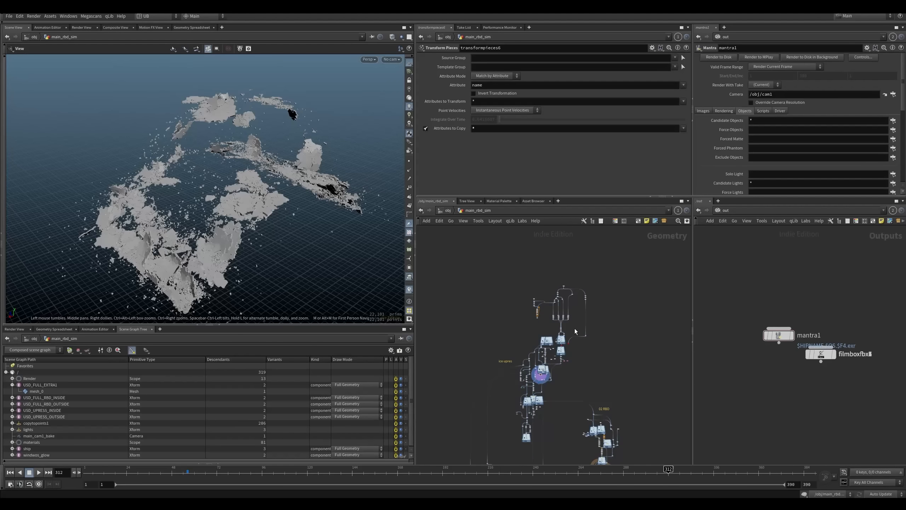
Step: Display object_merge1 at the start of the main_rbd_sim network to view the geometry imported from import_geo/scale_finish
{"action": "scroll", "coordinate": [573, 330], "scroll_direction": "up", "scroll_amount": 5}
{"action": "middle_click_drag", "start_coordinate": [562, 316], "coordinate": [573, 362]}
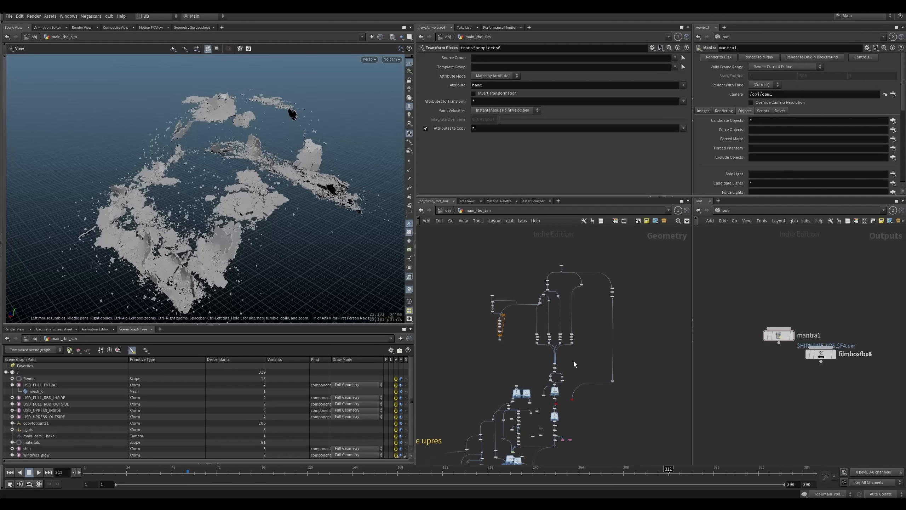
{"action": "scroll", "coordinate": [549, 319], "scroll_direction": "up", "scroll_amount": 5}
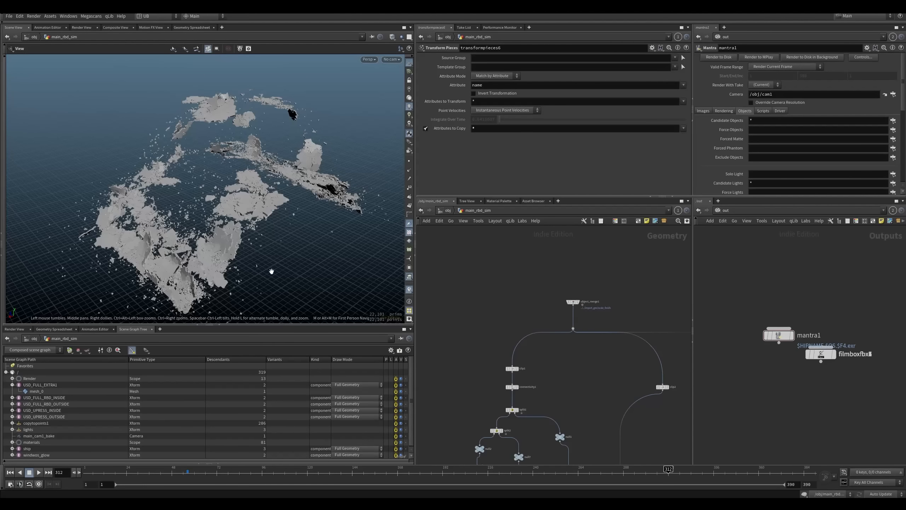
{"action": "left_click", "coordinate": [575, 302]}
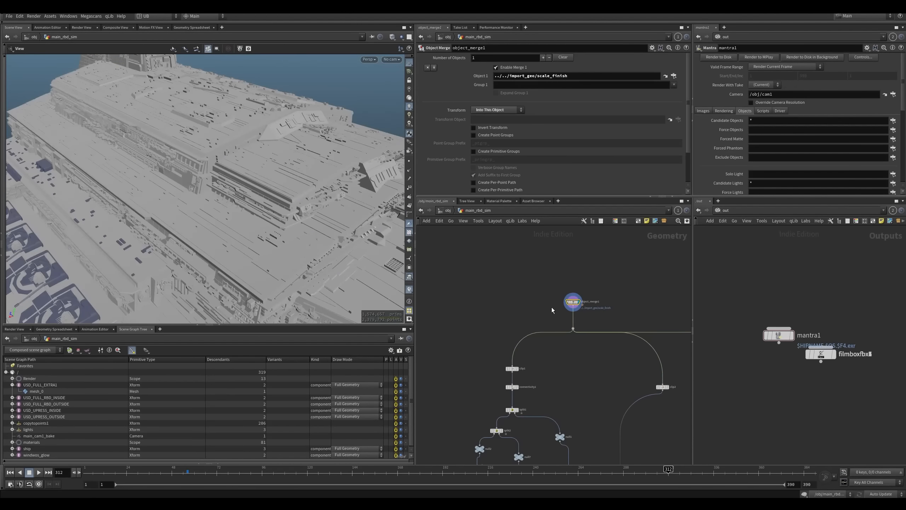
Step: Zoom out to view the whole imported ship and enlarge the parameter and network panes beside it
{"action": "right_click_drag", "start_coordinate": [288, 226], "coordinate": [194, 271]}
{"action": "left_click_drag", "start_coordinate": [194, 272], "coordinate": [244, 254]}
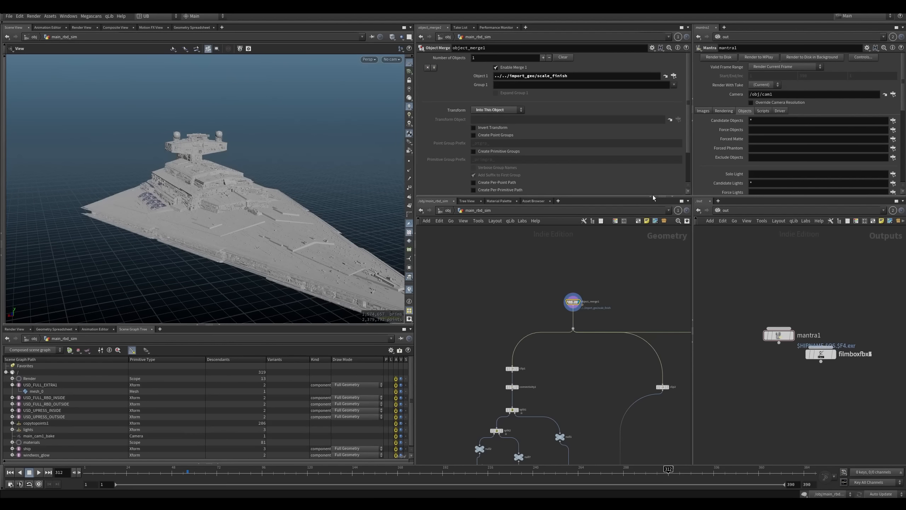
{"action": "left_click_drag", "start_coordinate": [654, 197], "coordinate": [656, 187]}
{"action": "left_click_drag", "start_coordinate": [694, 246], "coordinate": [771, 246]}
{"action": "left_click_drag", "start_coordinate": [693, 106], "coordinate": [770, 106]}
{"action": "left_click_drag", "start_coordinate": [771, 251], "coordinate": [778, 254]}
{"action": "middle_click_drag", "start_coordinate": [666, 282], "coordinate": [645, 247]}
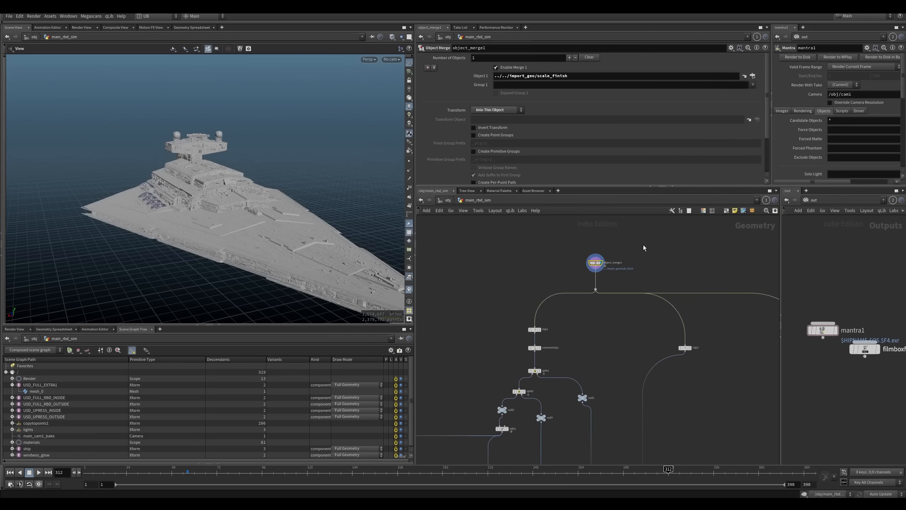
Step: Inspect the full ship geometry imported by object_merge1 from several angles
{"action": "middle_click_drag", "start_coordinate": [246, 224], "coordinate": [239, 225]}
{"action": "left_click_drag", "start_coordinate": [240, 225], "coordinate": [262, 240]}
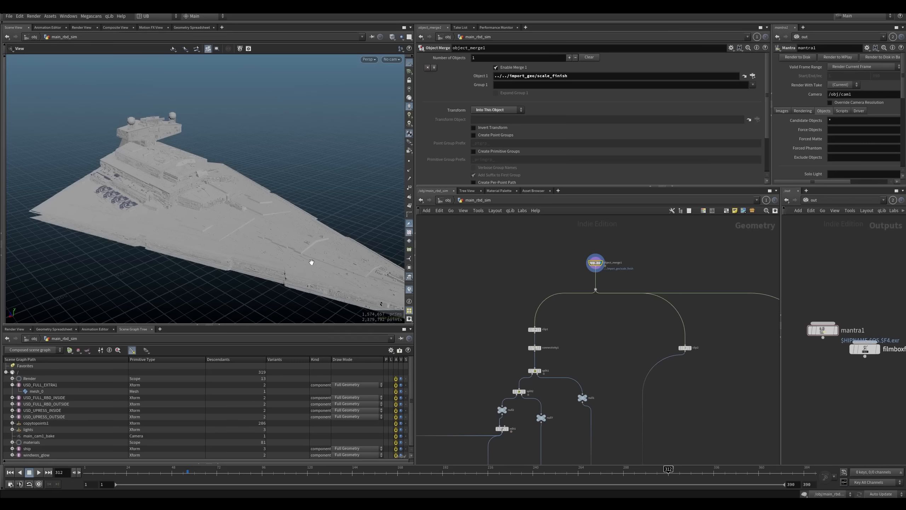
{"action": "left_click_drag", "start_coordinate": [291, 259], "coordinate": [295, 259]}
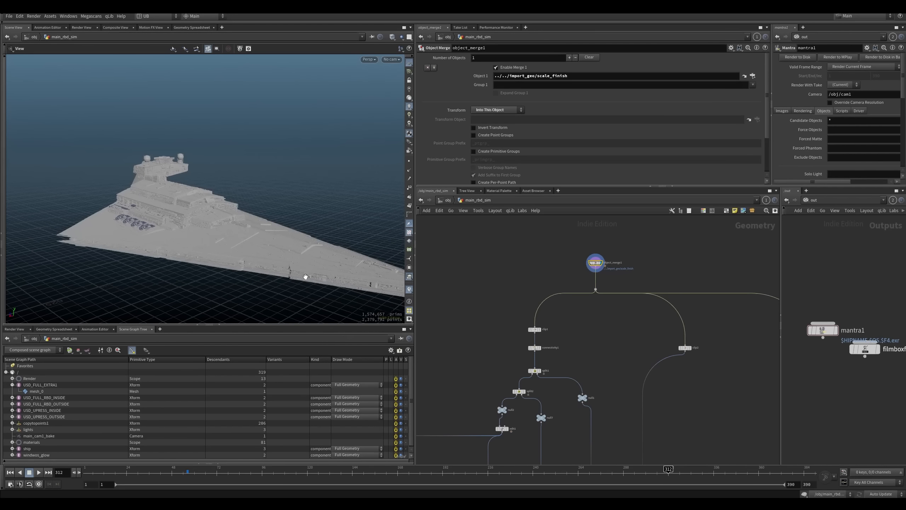
{"action": "left_click_drag", "start_coordinate": [307, 274], "coordinate": [300, 272]}
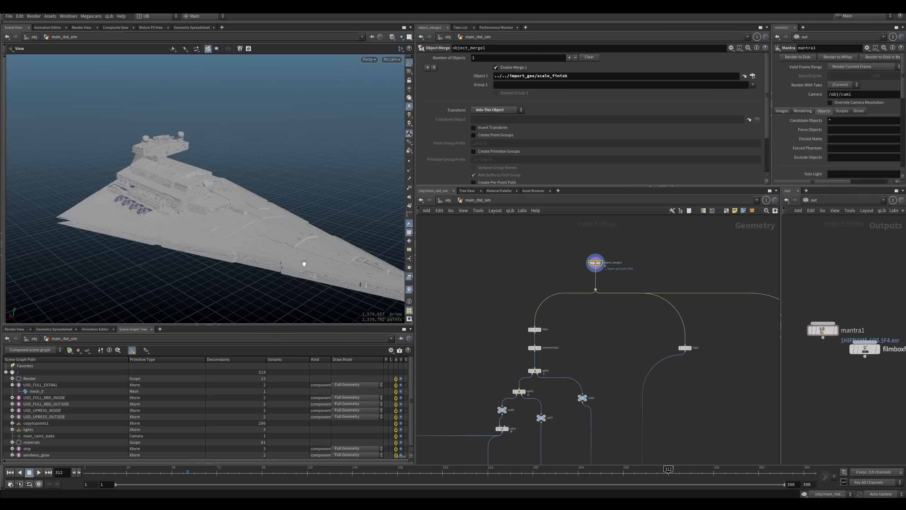
{"action": "left_click_drag", "start_coordinate": [550, 239], "coordinate": [614, 275]}
Step: Follow object_merge1's reference to the scale_finish null in import_geo and examine the surrounding node chain
{"action": "left_click", "coordinate": [744, 76]}
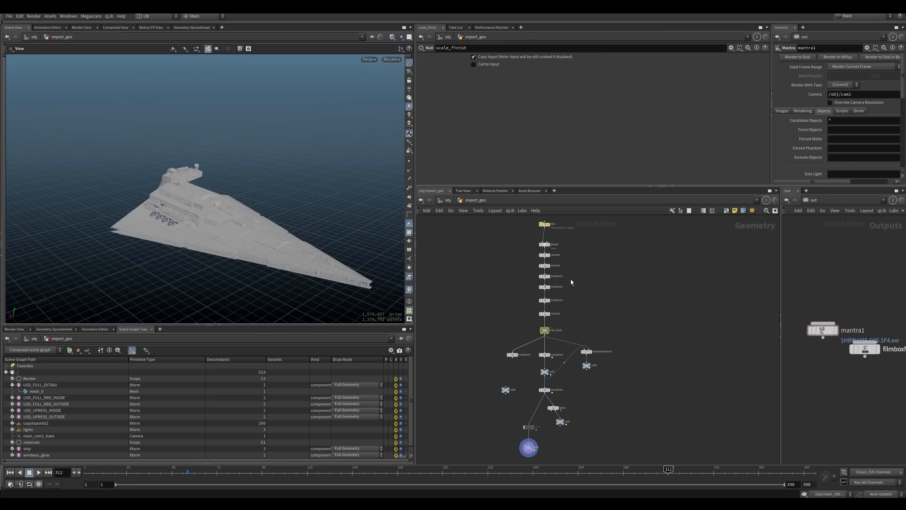
{"action": "scroll", "coordinate": [587, 295], "scroll_direction": "up", "scroll_amount": 2}
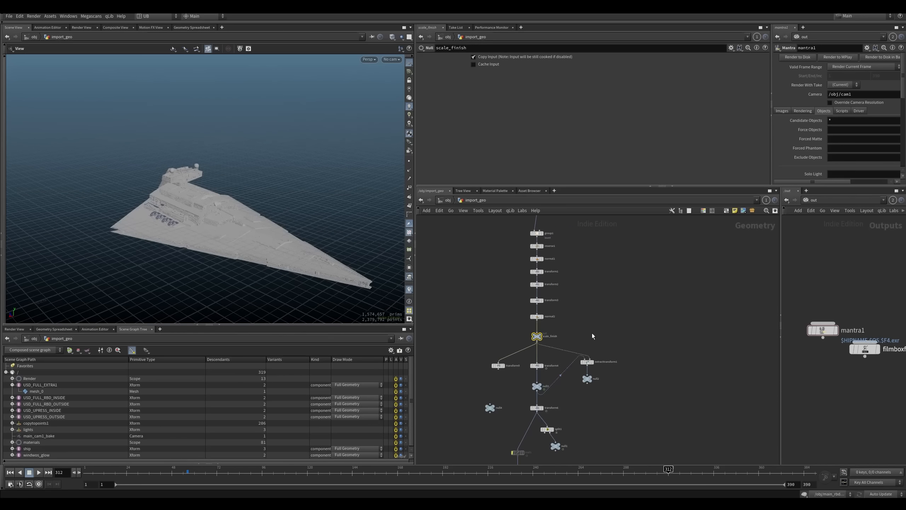
{"action": "middle_click_drag", "start_coordinate": [589, 334], "coordinate": [591, 286]}
{"action": "scroll", "coordinate": [576, 377], "scroll_direction": "up", "scroll_amount": 3}
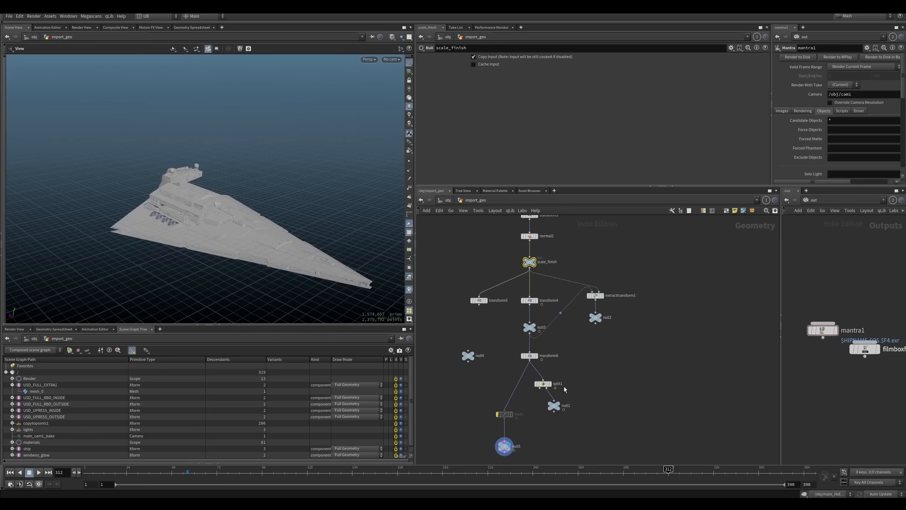
Step: Display transform4 in import_geo and scrub to an earlier frame to check the ship's animated vertical translation
{"action": "key", "text": "r"}
{"action": "left_click", "coordinate": [530, 301]}
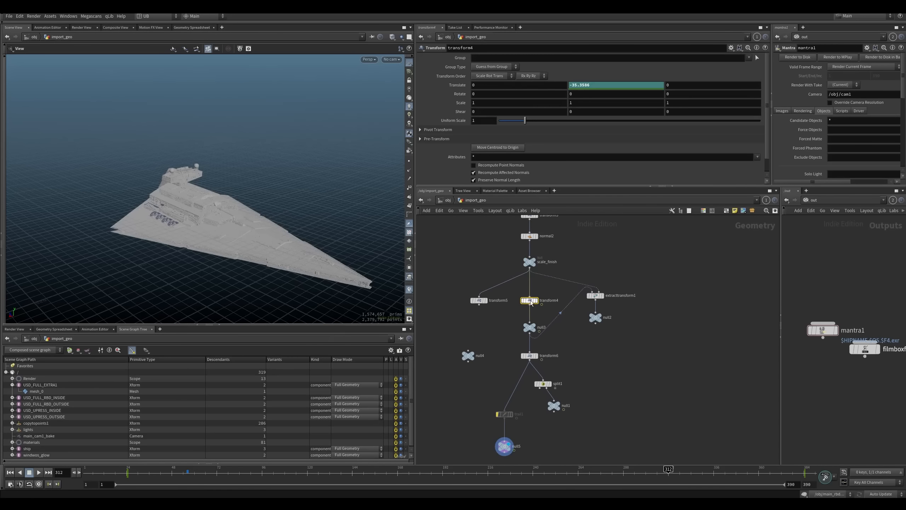
{"action": "left_click", "coordinate": [525, 337]}
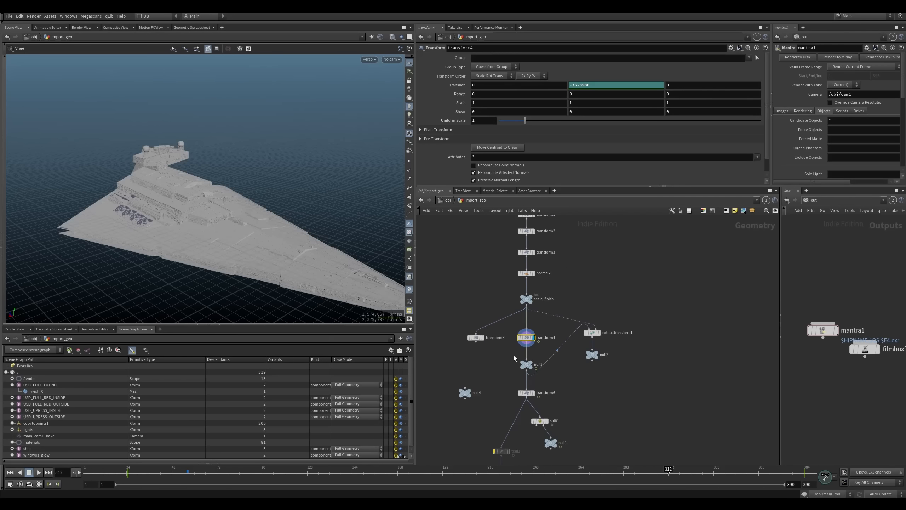
{"action": "left_click", "coordinate": [185, 472]}
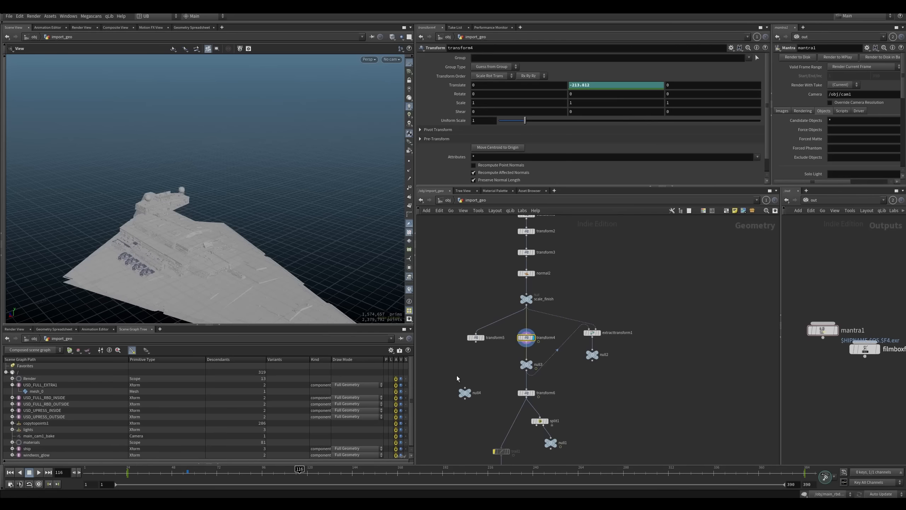
Step: Return to main_rbd_sim and display clip1, framing the clipped upper part of the ship for inspection
{"action": "key", "text": "alt+Left"}
{"action": "middle_click_drag", "start_coordinate": [517, 307], "coordinate": [515, 258]}
{"action": "scroll", "coordinate": [557, 279], "scroll_direction": "up", "scroll_amount": 3}
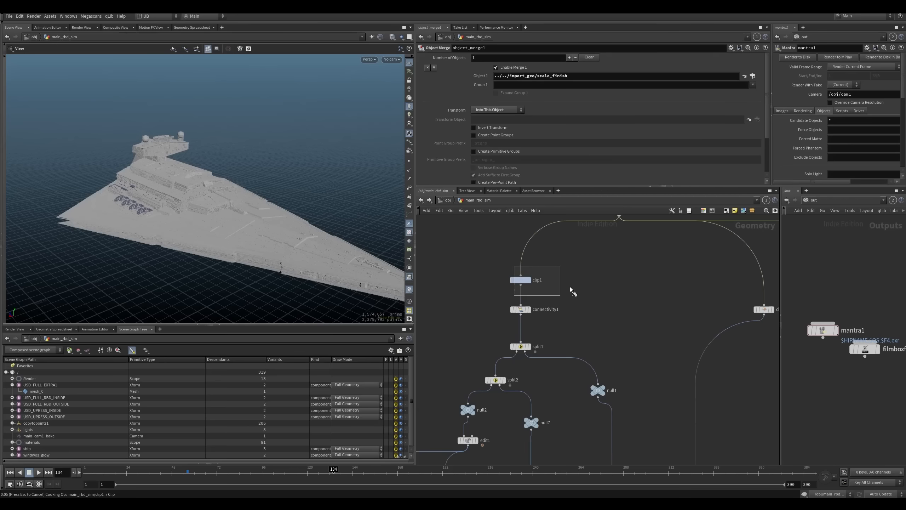
{"action": "key", "text": "f"}
{"action": "left_click_drag", "start_coordinate": [224, 215], "coordinate": [214, 171]}
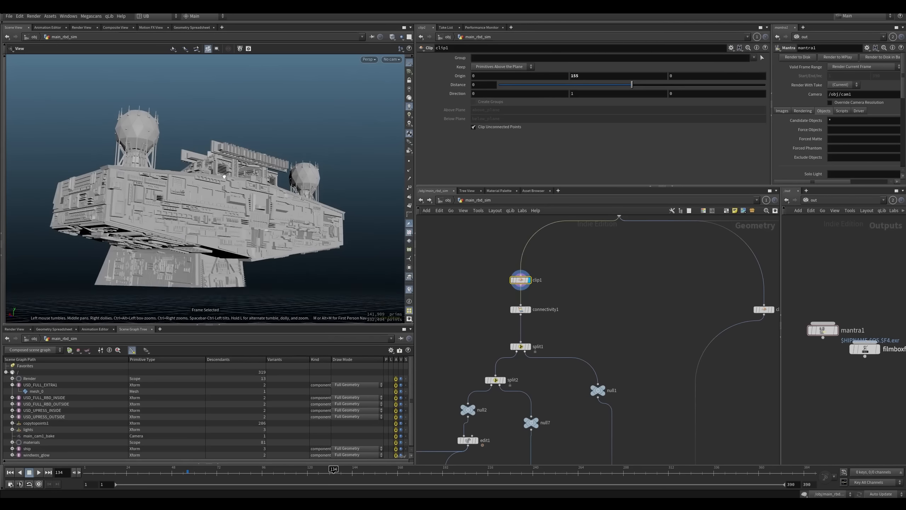
Step: Display null2, null7 and null1 in turn to inspect the separate pieces produced by split1 and split2
{"action": "middle_click_drag", "start_coordinate": [536, 350], "coordinate": [530, 307]}
{"action": "key", "text": "r"}
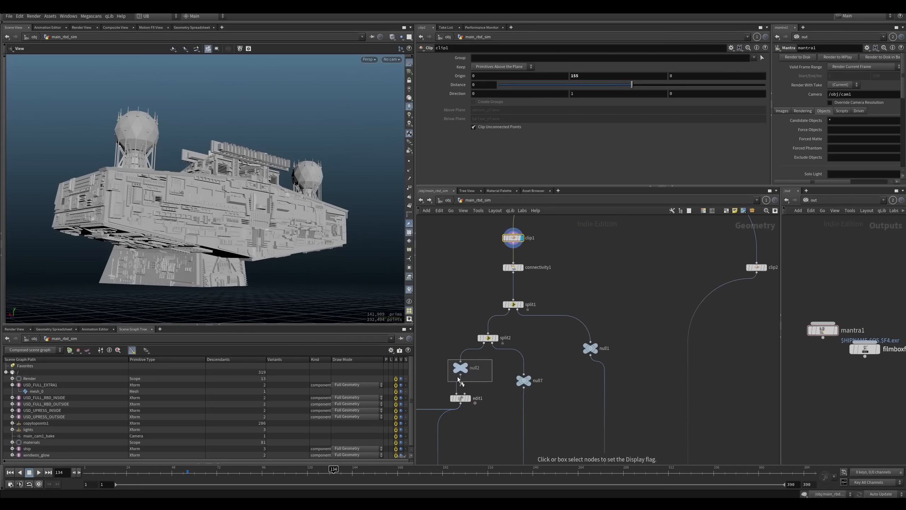
{"action": "left_click", "coordinate": [459, 372]}
{"action": "key", "text": "r"}
{"action": "left_click", "coordinate": [525, 384]}
{"action": "middle_click_drag", "start_coordinate": [451, 389], "coordinate": [447, 354]}
{"action": "left_click_drag", "start_coordinate": [616, 281], "coordinate": [579, 324]}
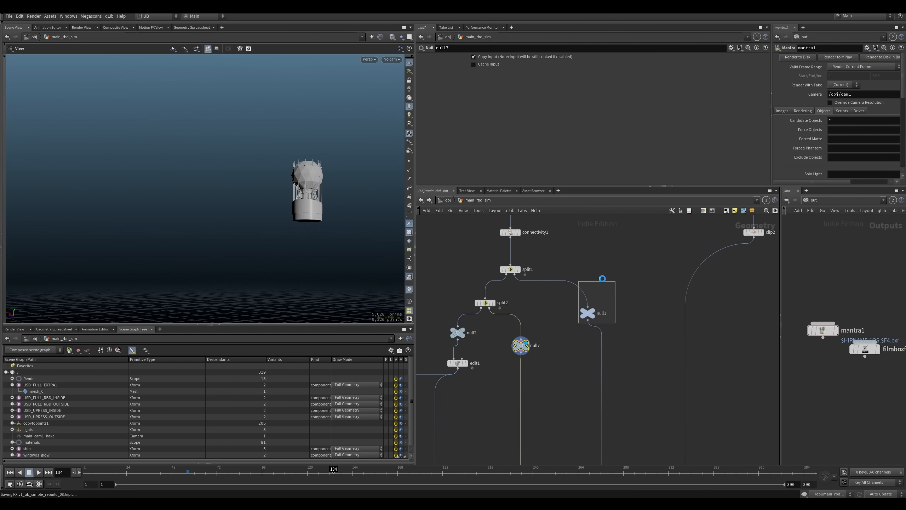
{"action": "key", "text": "r"}
{"action": "middle_click_drag", "start_coordinate": [524, 356], "coordinate": [538, 309]}
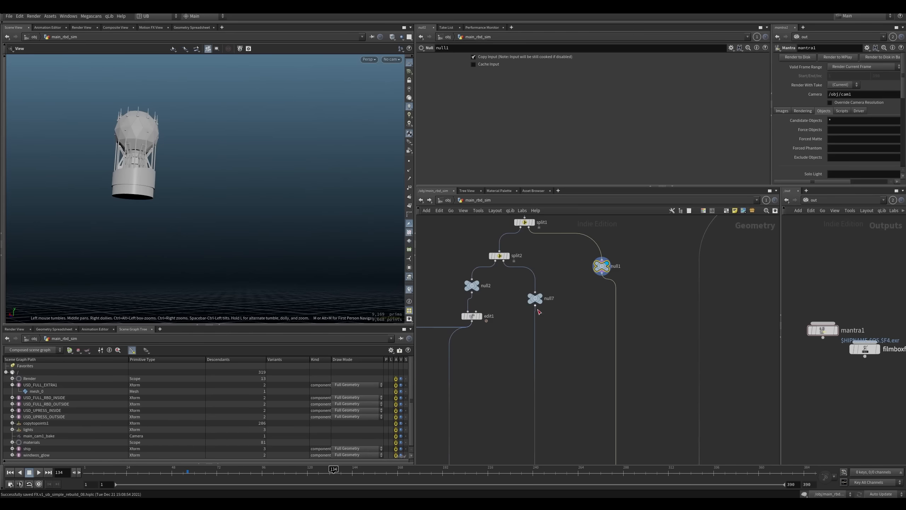
Step: Display edit1 and inspect the adjusted lower edge of the ship's bridge structure from different angles
{"action": "key", "text": "r"}
{"action": "left_click", "coordinate": [471, 327]}
{"action": "middle_click_drag", "start_coordinate": [477, 347], "coordinate": [489, 311]}
{"action": "scroll", "coordinate": [218, 263], "scroll_direction": "down", "scroll_amount": 3}
{"action": "middle_click_drag", "start_coordinate": [218, 263], "coordinate": [242, 238]}
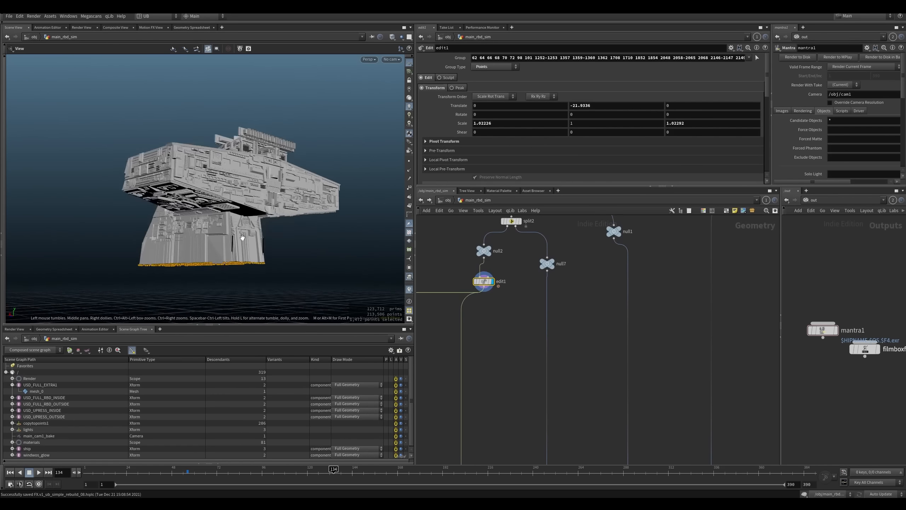
{"action": "mouse_move", "coordinate": [243, 238]}
{"action": "left_mouse_down"}
{"action": "mouse_move", "coordinate": [221, 228]}
{"action": "mouse_move", "coordinate": [250, 221]}
{"action": "left_mouse_up"}
Step: Examine the branches leaving edit1, focusing on the side chain that runs from box1 into the repeat loop
{"action": "scroll", "coordinate": [496, 338], "scroll_direction": "down", "scroll_amount": 5}
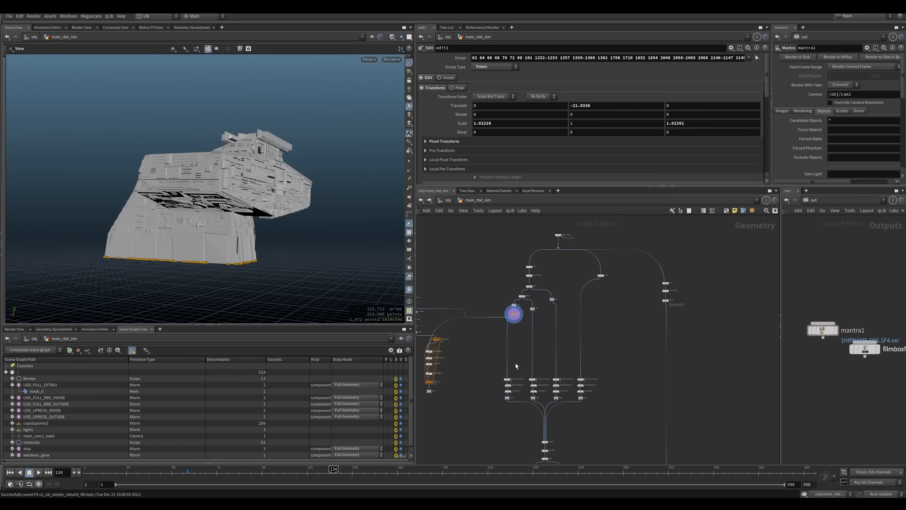
{"action": "mouse_move", "coordinate": [515, 363]}
{"action": "middle_mouse_down"}
{"action": "mouse_move", "coordinate": [516, 325]}
{"action": "mouse_move", "coordinate": [518, 368]}
{"action": "middle_mouse_up"}
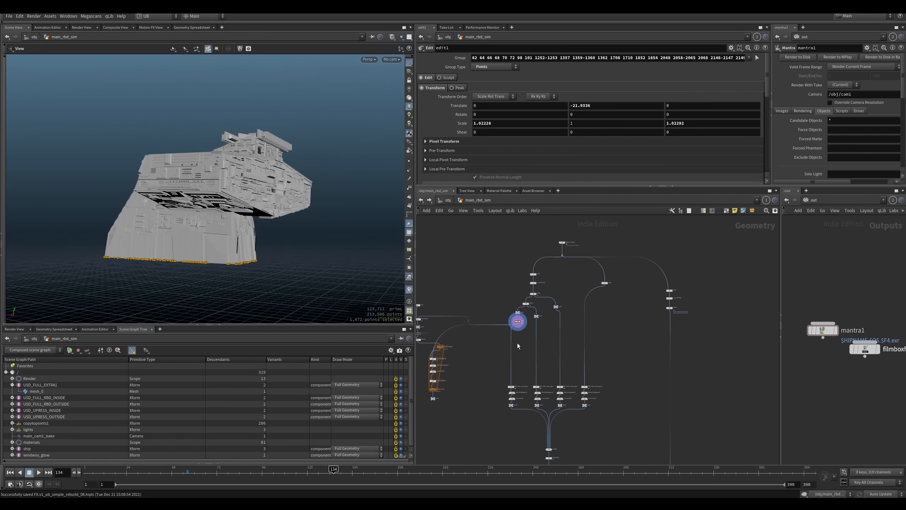
{"action": "scroll", "coordinate": [520, 330], "scroll_direction": "up", "scroll_amount": 3}
{"action": "scroll", "coordinate": [528, 323], "scroll_direction": "down", "scroll_amount": 3}
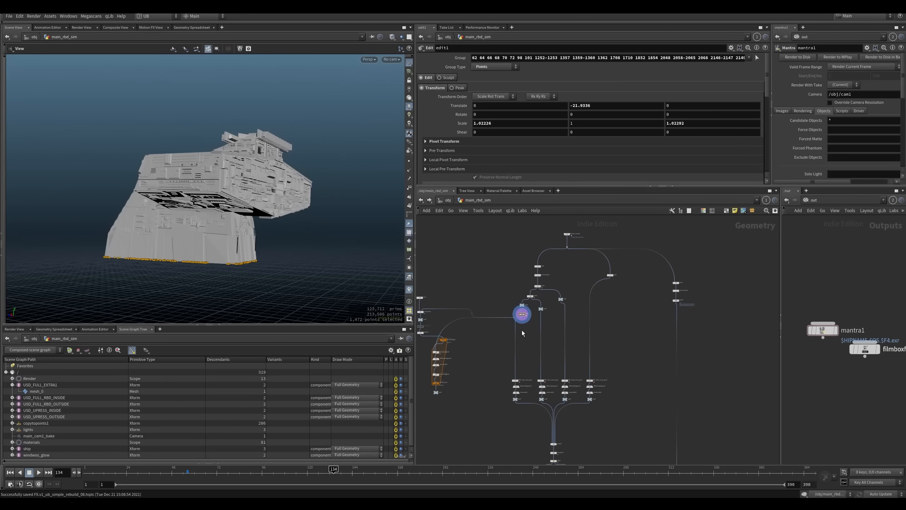
{"action": "scroll", "coordinate": [516, 320], "scroll_direction": "up", "scroll_amount": 5}
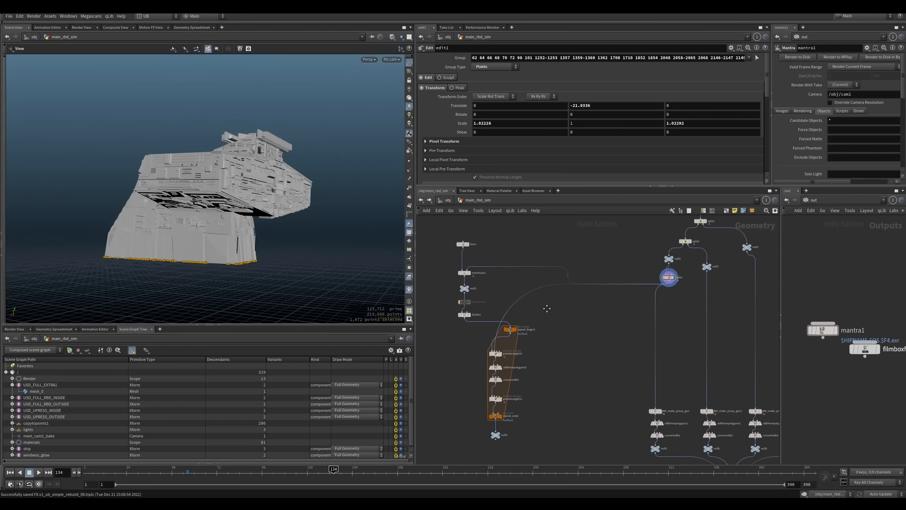
{"action": "scroll", "coordinate": [503, 266], "scroll_direction": "up", "scroll_amount": 3}
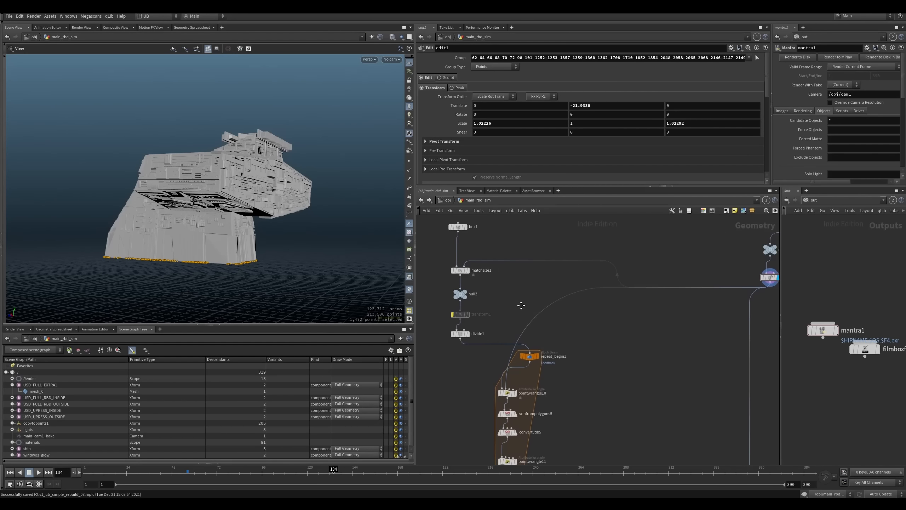
Step: Review box1 and the pointwrangle10 code, and display matchsize1 to see the box fitted to the bridge bounds
{"action": "left_click", "coordinate": [461, 251]}
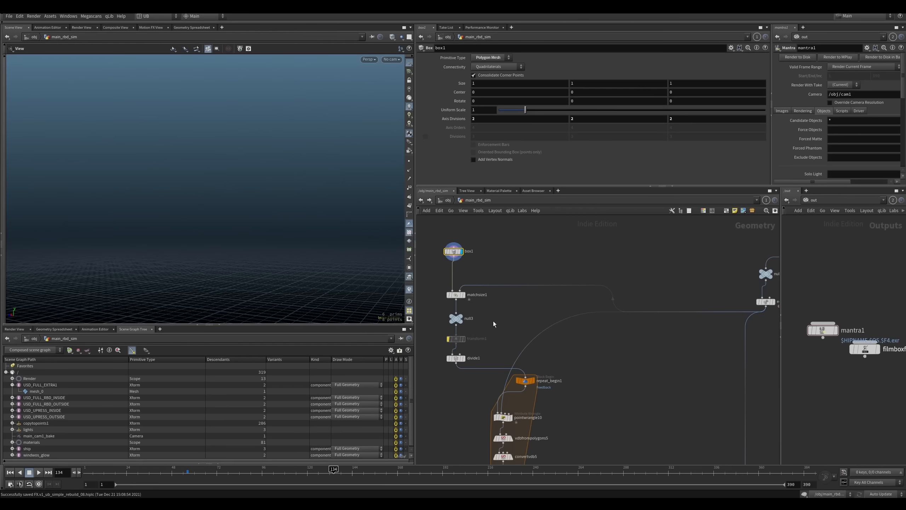
{"action": "middle_click_drag", "start_coordinate": [493, 324], "coordinate": [507, 314]}
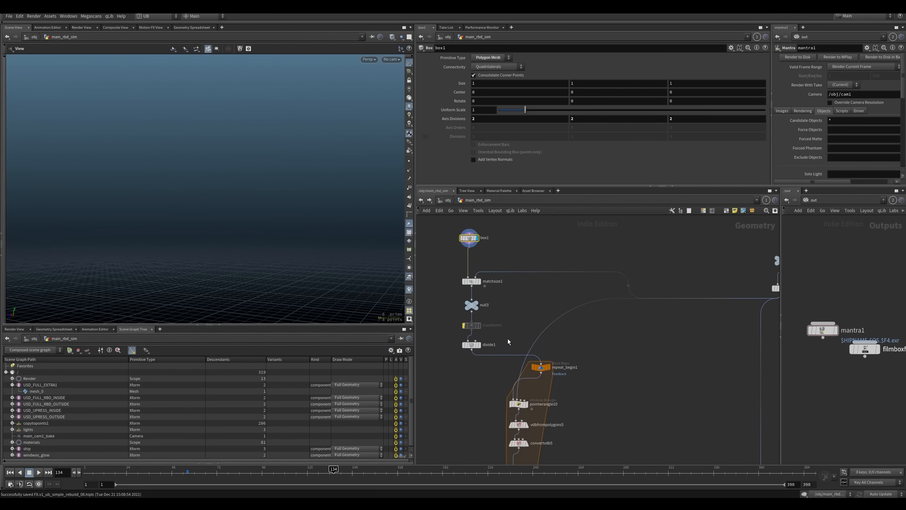
{"action": "middle_click_drag", "start_coordinate": [503, 383], "coordinate": [496, 358]}
{"action": "left_click", "coordinate": [513, 380]}
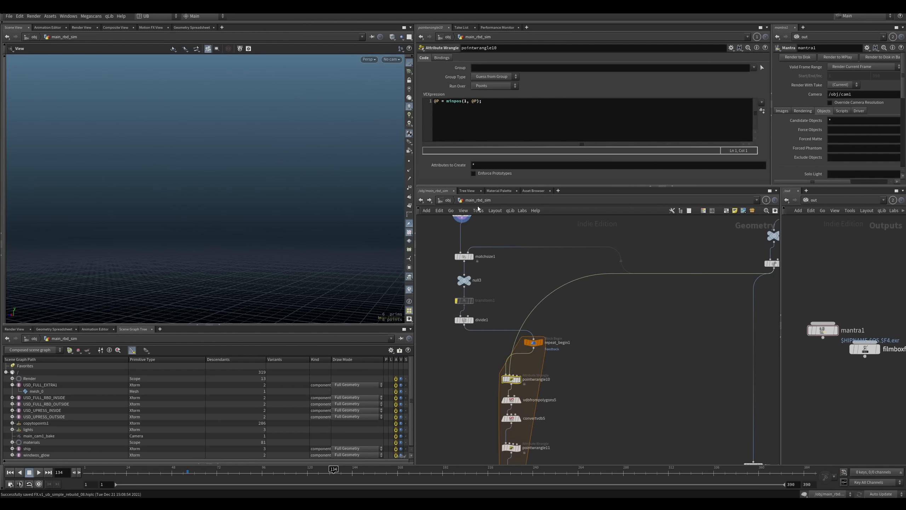
{"action": "middle_click_drag", "start_coordinate": [482, 268], "coordinate": [479, 274]}
{"action": "left_click", "coordinate": [468, 263]}
{"action": "left_click", "coordinate": [460, 263]}
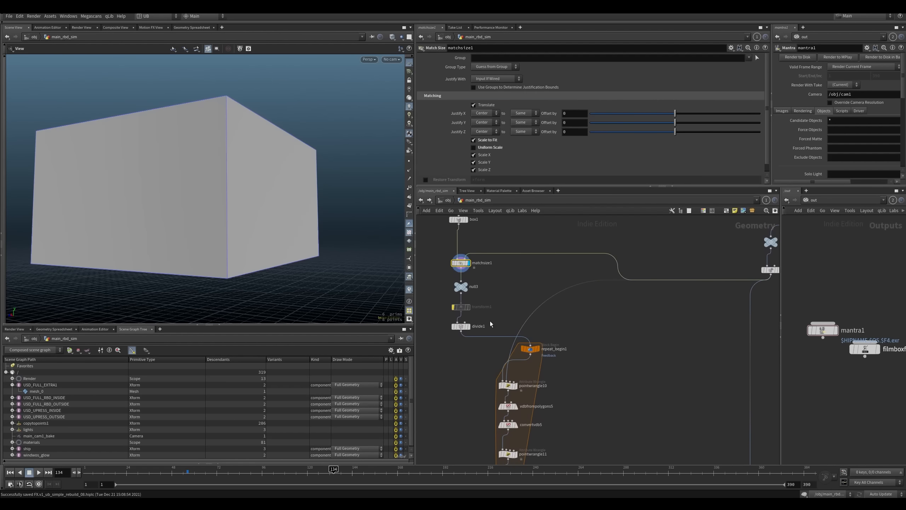
Step: Compare box1, matchsize1 and edit1 by displaying each one to trace how the box gets its size
{"action": "middle_click_drag", "start_coordinate": [494, 261], "coordinate": [500, 303]}
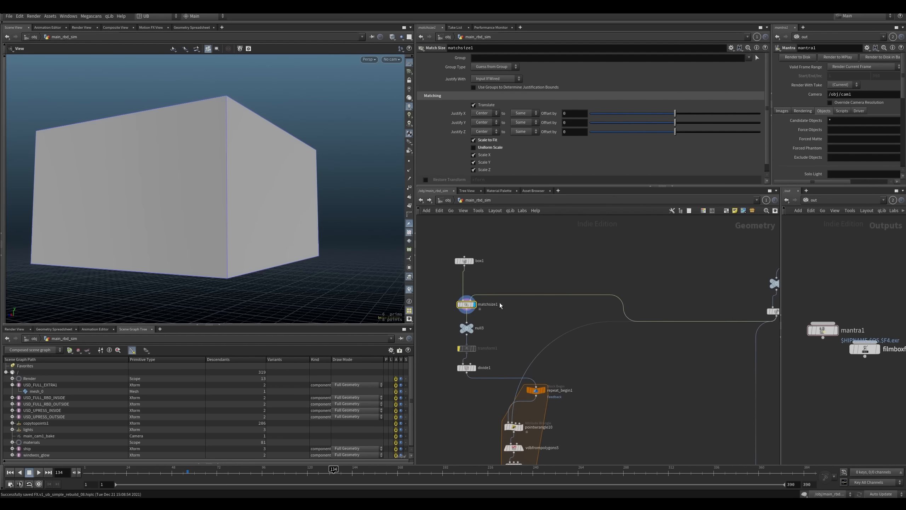
{"action": "left_click", "coordinate": [472, 261]}
{"action": "left_click", "coordinate": [464, 261]}
{"action": "middle_click_drag", "start_coordinate": [494, 268], "coordinate": [460, 270]}
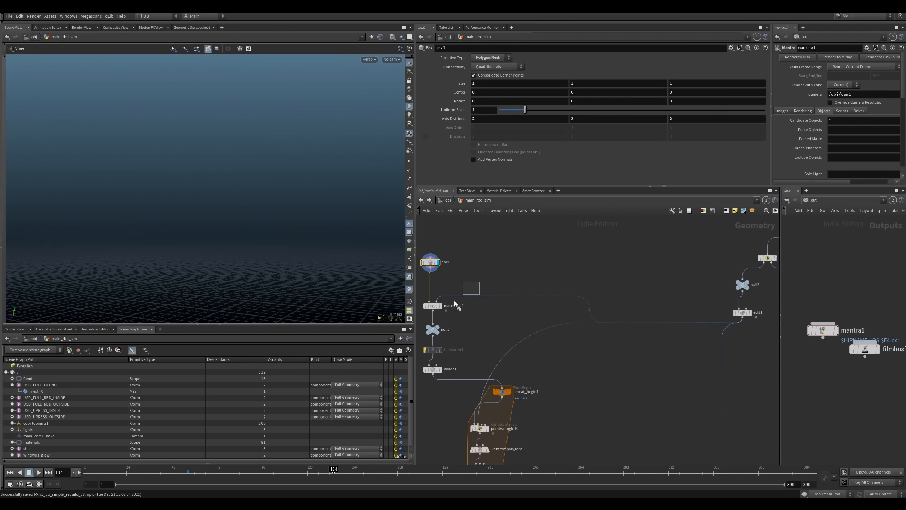
{"action": "left_click", "coordinate": [440, 305]}
{"action": "left_click", "coordinate": [432, 306]}
{"action": "left_click", "coordinate": [750, 313]}
{"action": "left_click", "coordinate": [741, 312]}
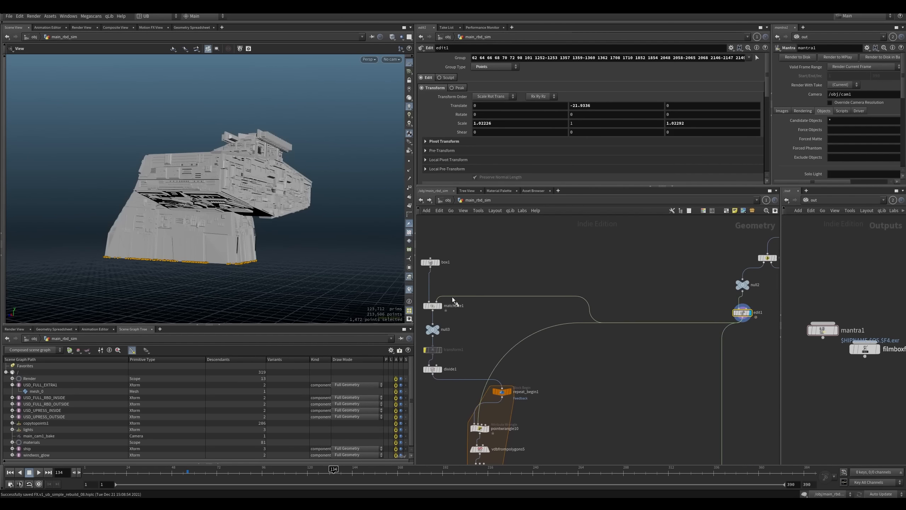
Step: Display divide1 and toggle the viewport's wireframe overlay to examine the box subdivision
{"action": "middle_click_drag", "start_coordinate": [460, 367], "coordinate": [479, 328]}
{"action": "left_click", "coordinate": [458, 328]}
{"action": "left_click", "coordinate": [450, 329]}
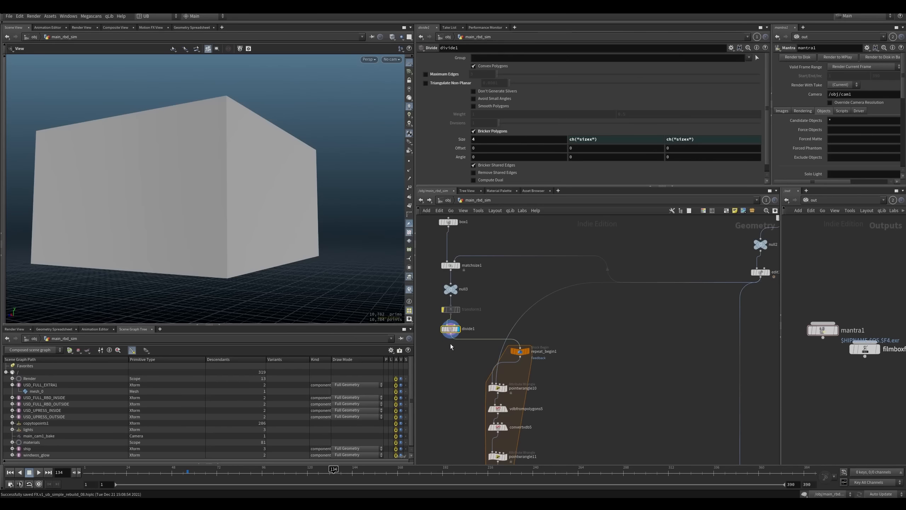
{"action": "key", "text": "shift+w"}
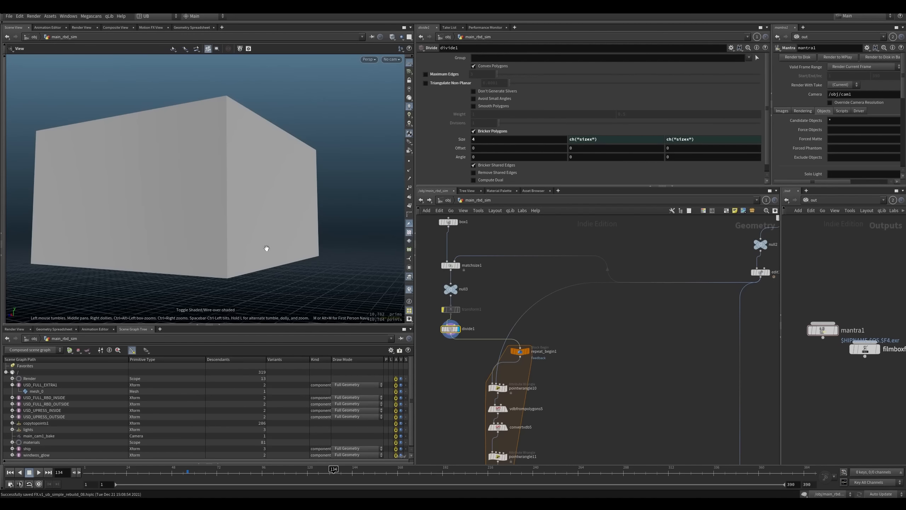
Step: Display pointwrangle10 to inspect the divided box projected onto the bridge shape, and recheck divide1's settings
{"action": "middle_click_drag", "start_coordinate": [482, 375], "coordinate": [470, 341]}
{"action": "left_click", "coordinate": [494, 355]}
{"action": "left_click", "coordinate": [486, 354]}
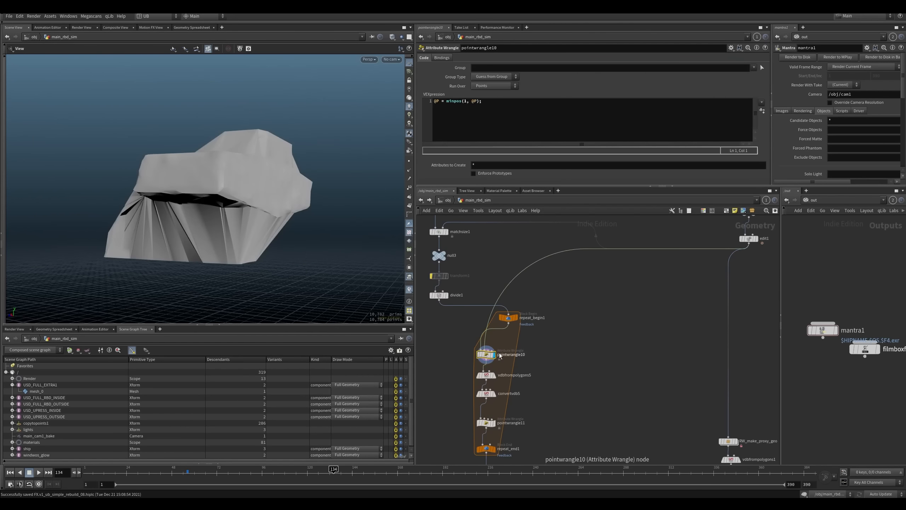
{"action": "left_click_drag", "start_coordinate": [229, 211], "coordinate": [258, 249]}
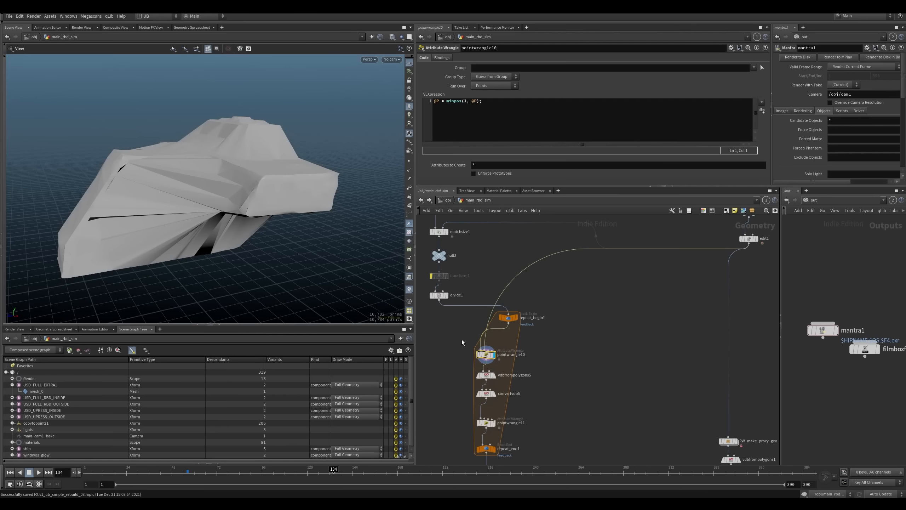
{"action": "middle_click_drag", "start_coordinate": [440, 330], "coordinate": [442, 331]}
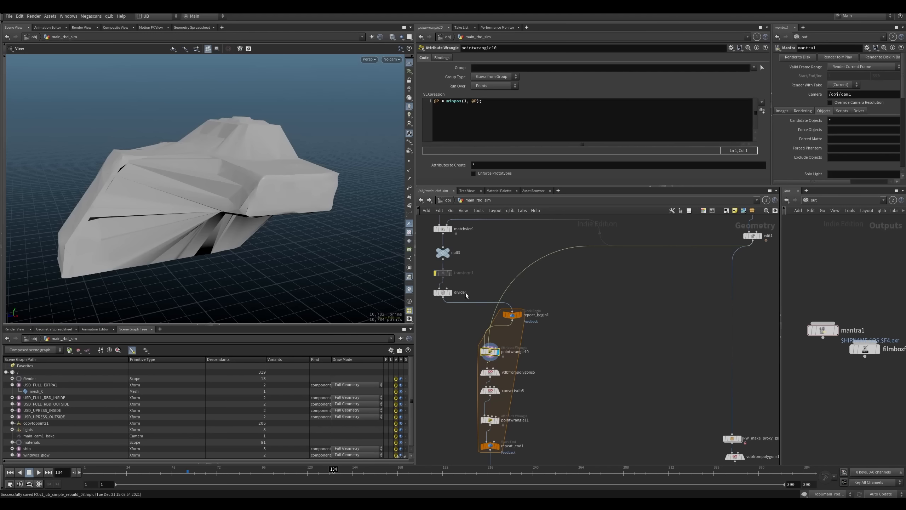
{"action": "left_click", "coordinate": [443, 292]}
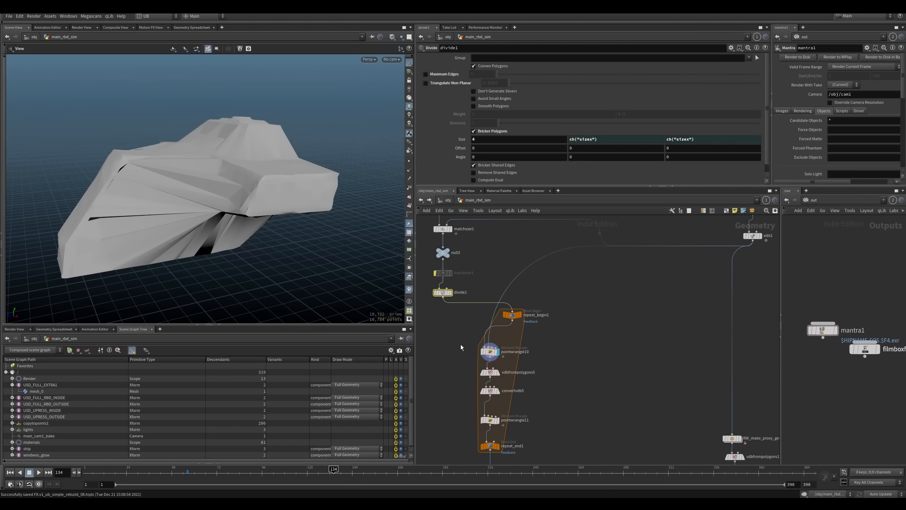
Step: Compare the displays of divide1 and pointwrangle10, examining the projected bridge shape from several angles
{"action": "left_click", "coordinate": [489, 351]}
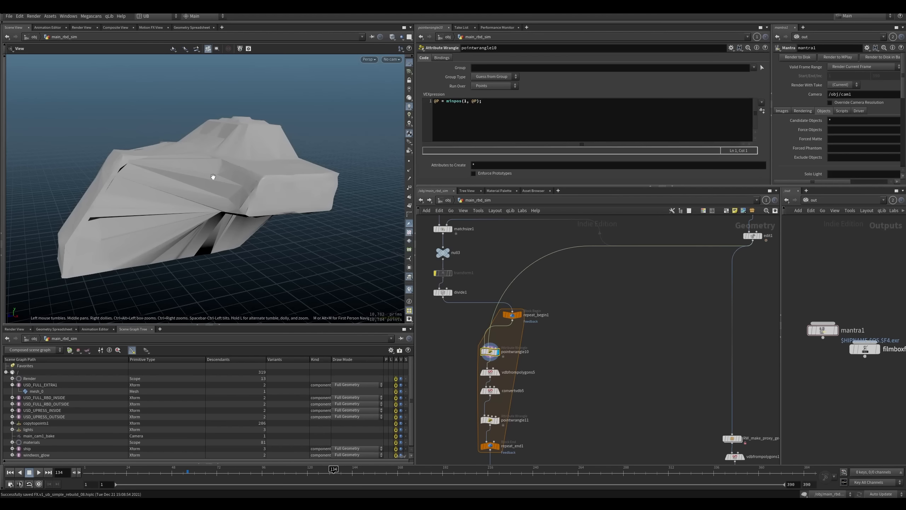
{"action": "left_click_drag", "start_coordinate": [186, 228], "coordinate": [223, 194]}
{"action": "left_click", "coordinate": [450, 292]}
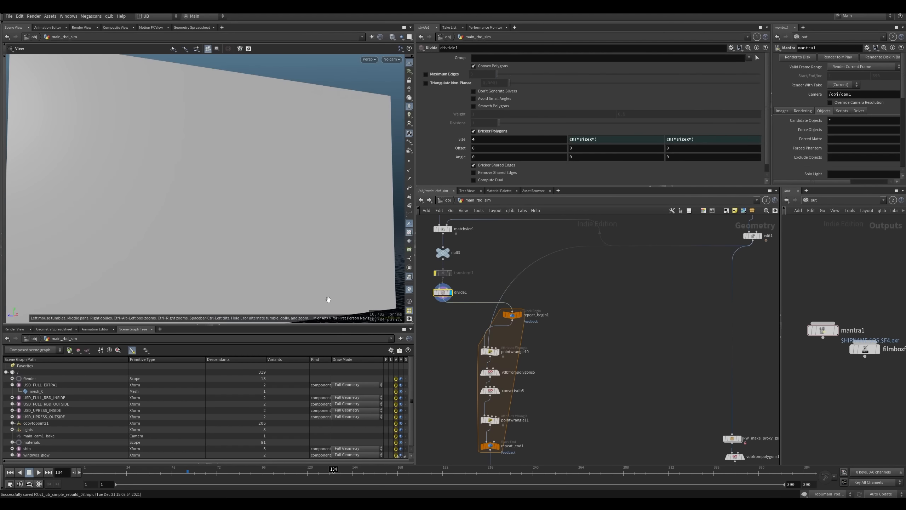
{"action": "left_click", "coordinate": [498, 352]}
{"action": "left_click_drag", "start_coordinate": [279, 243], "coordinate": [300, 260]}
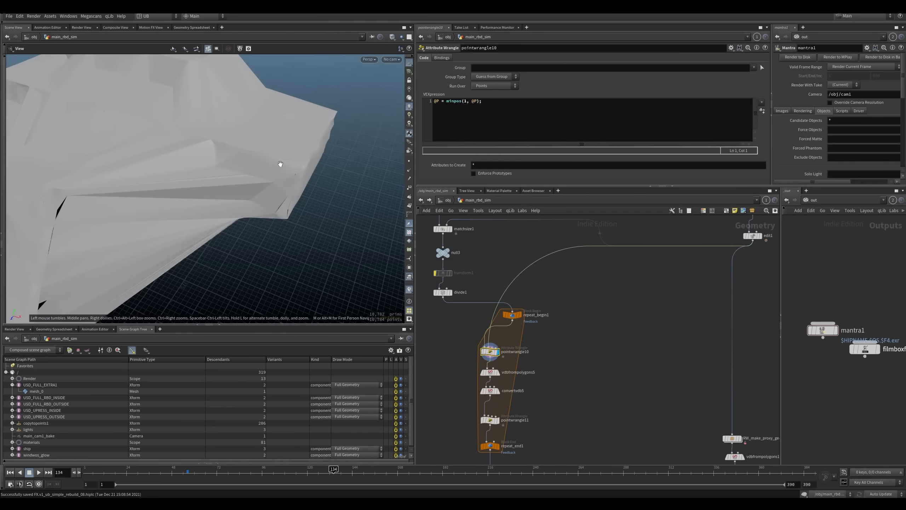
{"action": "mouse_move", "coordinate": [261, 163]}
{"action": "left_mouse_down"}
{"action": "mouse_move", "coordinate": [244, 197]}
{"action": "mouse_move", "coordinate": [281, 217]}
{"action": "mouse_move", "coordinate": [250, 160]}
{"action": "left_mouse_up"}
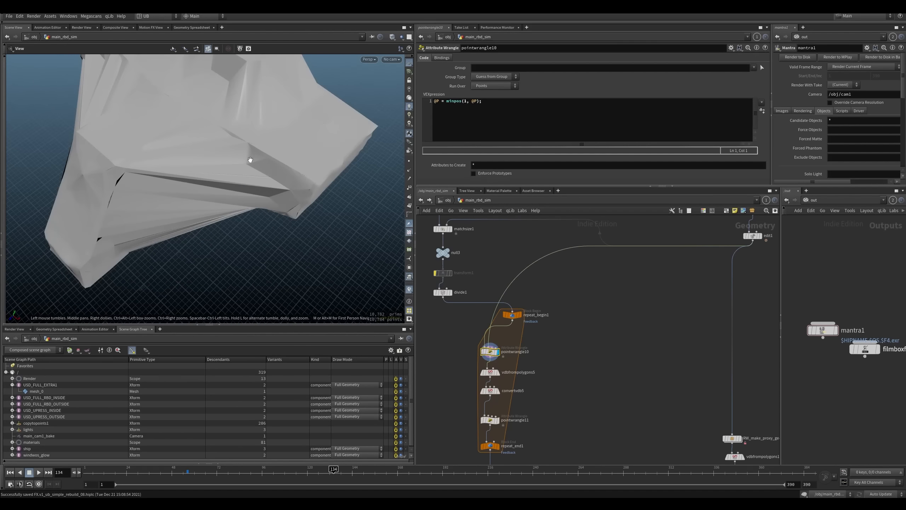
{"action": "left_click_drag", "start_coordinate": [258, 216], "coordinate": [231, 213]}
Step: Duplicate pointwrangle10, vdbfrompolygons5, convertvdb5 and pointwrangle11 beside the repeat loop
{"action": "middle_click_drag", "start_coordinate": [474, 383], "coordinate": [469, 354]}
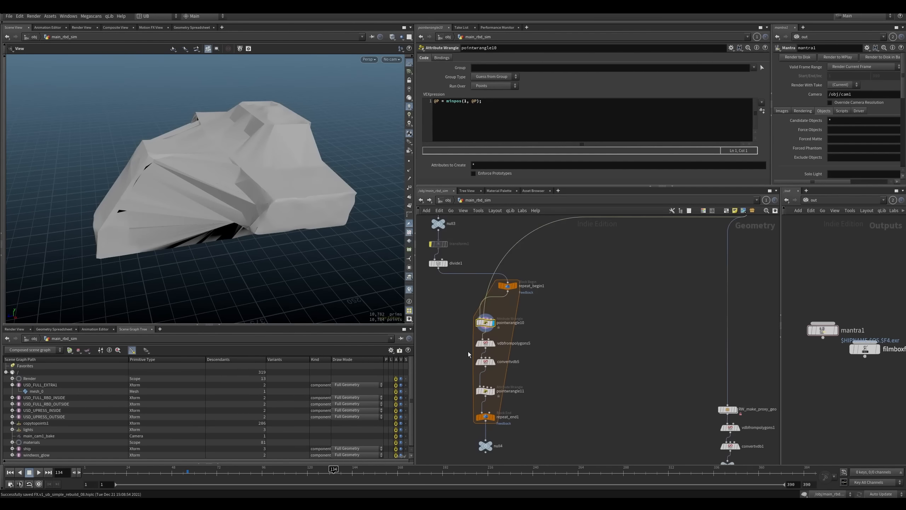
{"action": "mouse_move", "coordinate": [554, 337]}
{"action": "middle_mouse_down"}
{"action": "mouse_move", "coordinate": [556, 353]}
{"action": "mouse_move", "coordinate": [561, 328]}
{"action": "middle_mouse_up"}
{"action": "left_click_drag", "start_coordinate": [539, 304], "coordinate": [482, 389]}
{"action": "key", "text": "ctrl+c"}
{"action": "middle_click_drag", "start_coordinate": [603, 322], "coordinate": [597, 334]}
{"action": "key", "text": "ctrl+v"}
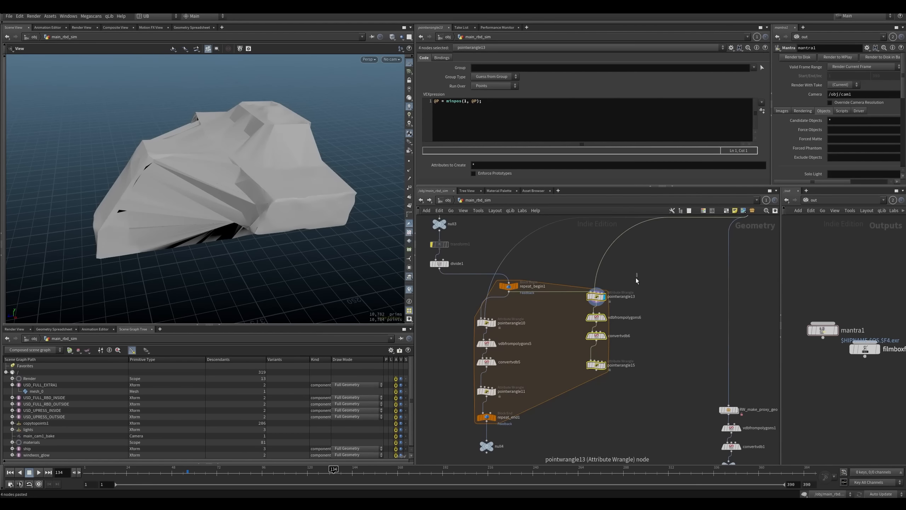
Step: Detach the copied chain from repeat_begin1 and feed pointwrangle13 directly from divide1
{"action": "left_click", "coordinate": [637, 277]}
{"action": "key", "text": "y"}
{"action": "left_click_drag", "start_coordinate": [573, 268], "coordinate": [560, 351]}
{"action": "left_click_drag", "start_coordinate": [591, 292], "coordinate": [439, 269]}
{"action": "middle_click_drag", "start_coordinate": [634, 303], "coordinate": [599, 302]}
Step: Display vdbfrompolygons6, convertvdb6 and pointwrangle15 in turn to inspect each stage of the copied shrink-wrap chain
{"action": "scroll", "coordinate": [594, 302], "scroll_direction": "up", "scroll_amount": 2}
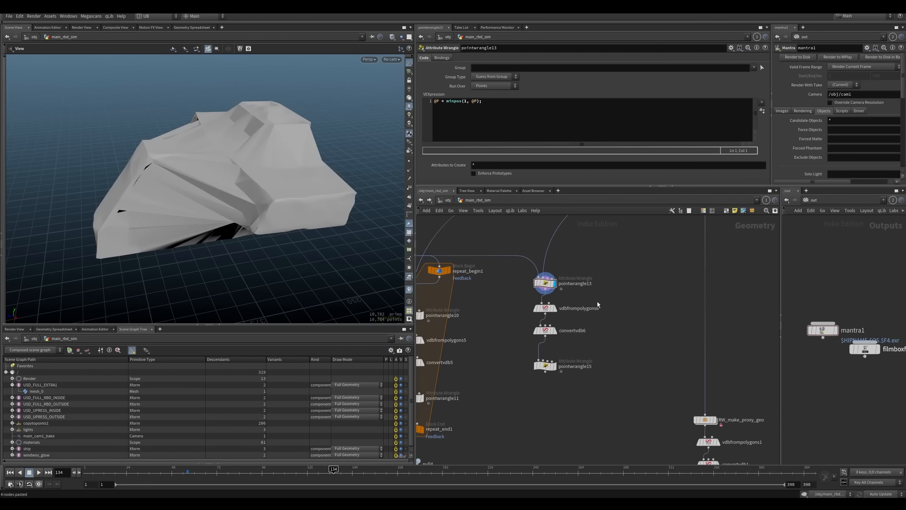
{"action": "key", "text": "r"}
{"action": "left_click", "coordinate": [538, 314]}
{"action": "key", "text": "r"}
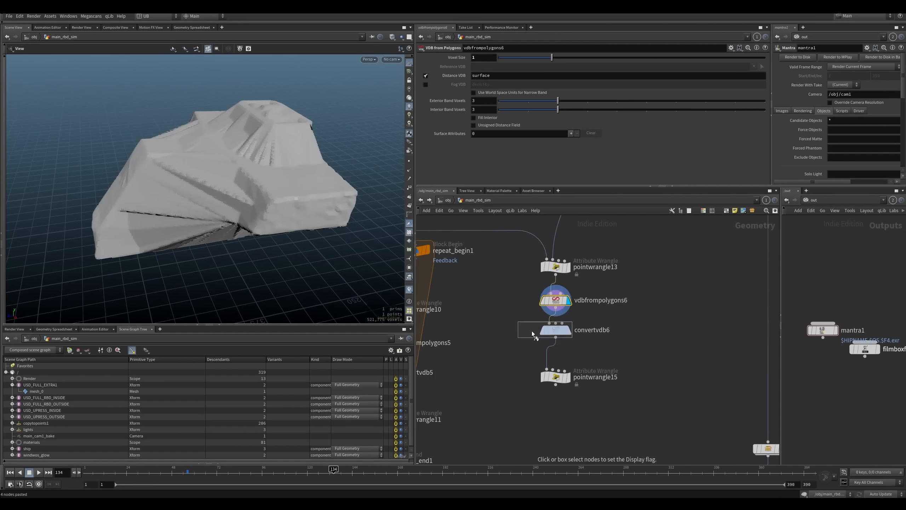
{"action": "left_click", "coordinate": [536, 331]}
{"action": "scroll", "coordinate": [523, 366], "scroll_direction": "up", "scroll_amount": 2}
{"action": "left_click_drag", "start_coordinate": [540, 372], "coordinate": [524, 355]}
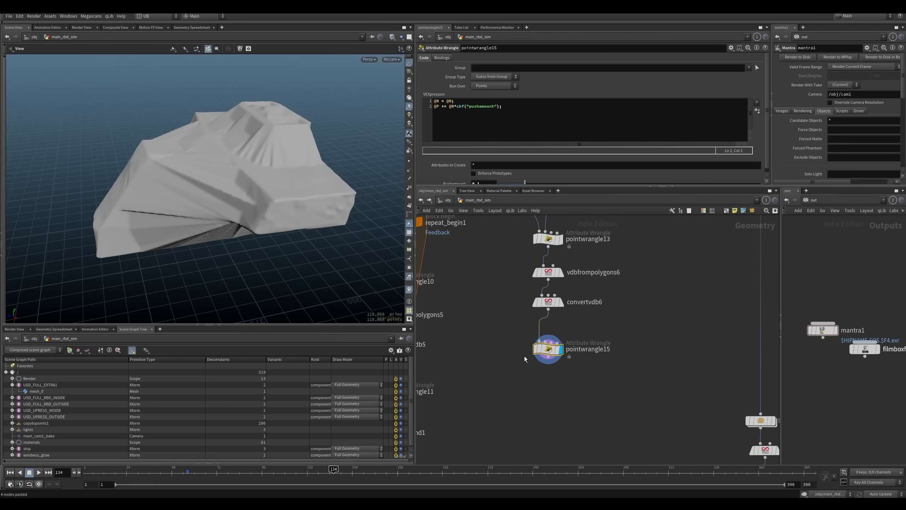
Step: Try a higher Pushamount on pointwrangle15, and undo the change
{"action": "scroll", "coordinate": [528, 168], "scroll_direction": "down", "scroll_amount": 1}
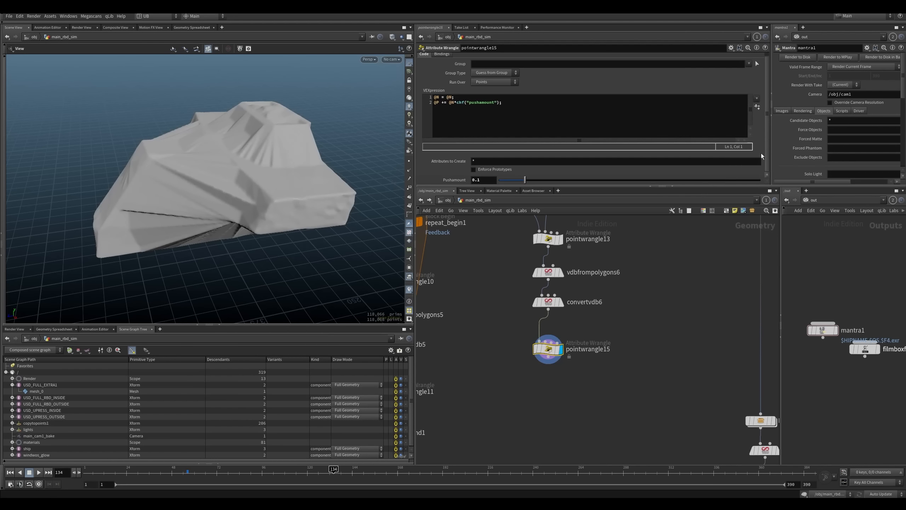
{"action": "left_click_drag", "start_coordinate": [525, 180], "coordinate": [614, 194]}
{"action": "key", "text": "ctrl+z"}
{"action": "left_click_drag", "start_coordinate": [505, 331], "coordinate": [553, 346]}
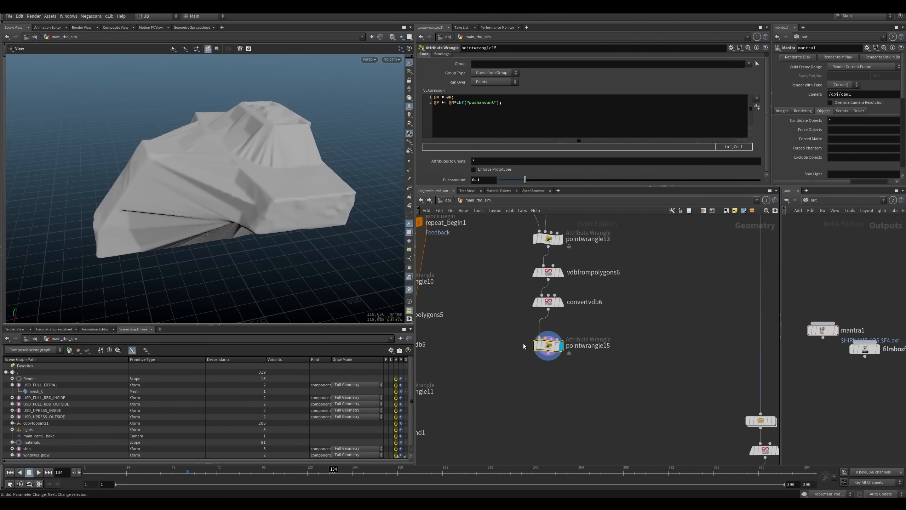
{"action": "middle_click_drag", "start_coordinate": [540, 278], "coordinate": [539, 299]}
{"action": "left_click_drag", "start_coordinate": [553, 314], "coordinate": [552, 320]}
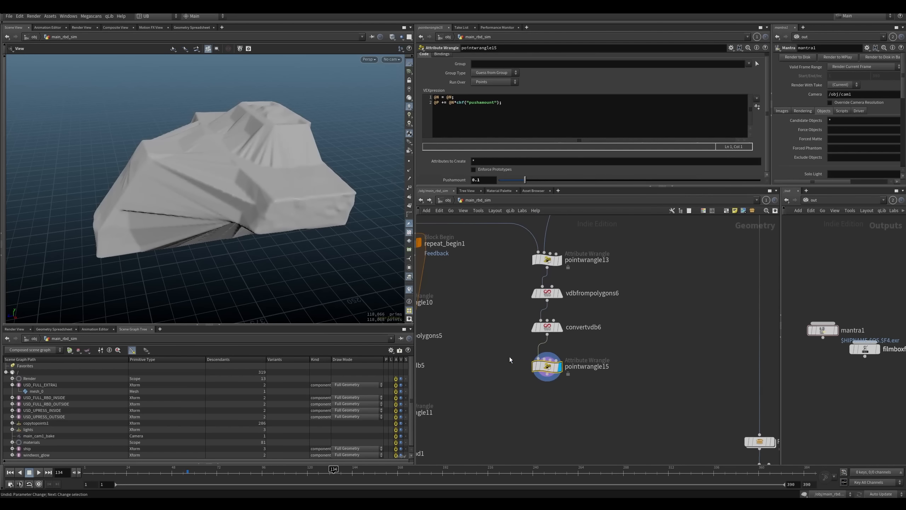
Step: Display pointwrangle13 and pointwrangle15 to compare the projected mesh with the pushed-out VDB mesh
{"action": "scroll", "coordinate": [541, 377], "scroll_direction": "down", "scroll_amount": 3}
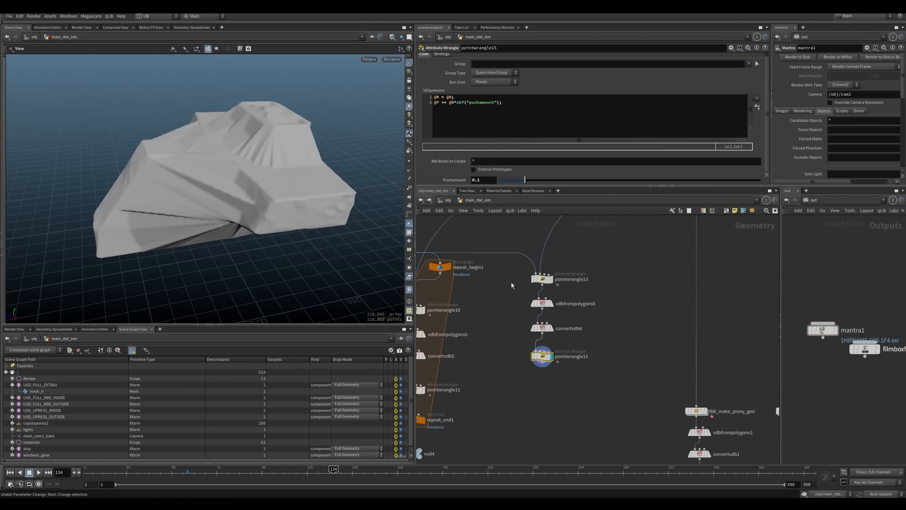
{"action": "scroll", "coordinate": [517, 303], "scroll_direction": "down", "scroll_amount": 2}
{"action": "left_click", "coordinate": [542, 286]}
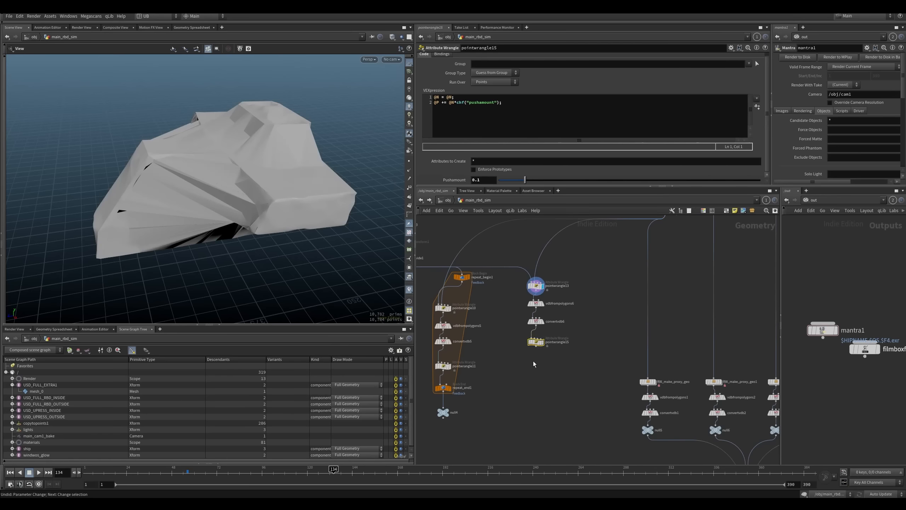
{"action": "left_click", "coordinate": [542, 342]}
{"action": "left_click_drag", "start_coordinate": [349, 272], "coordinate": [308, 242]}
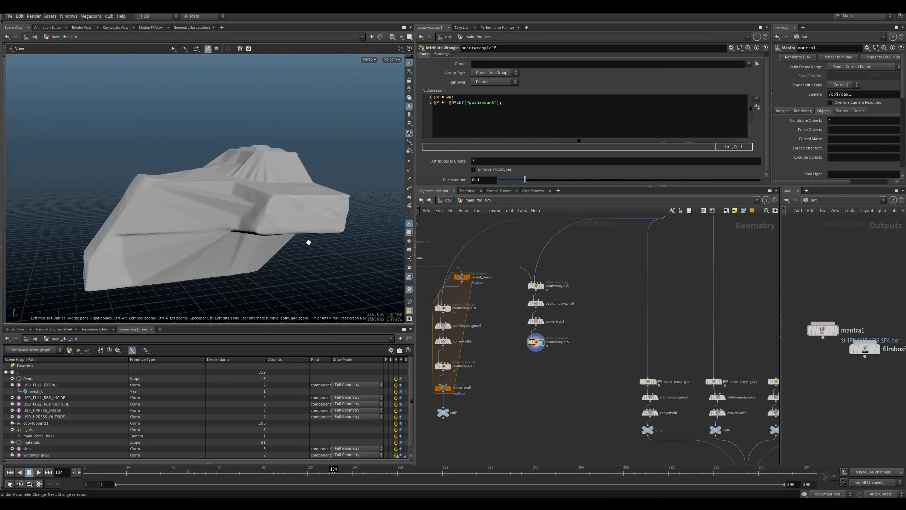
Step: Display the source bridge at edit1 and compare it with the projection at pointwrangle13
{"action": "middle_click_drag", "start_coordinate": [581, 270], "coordinate": [558, 336]}
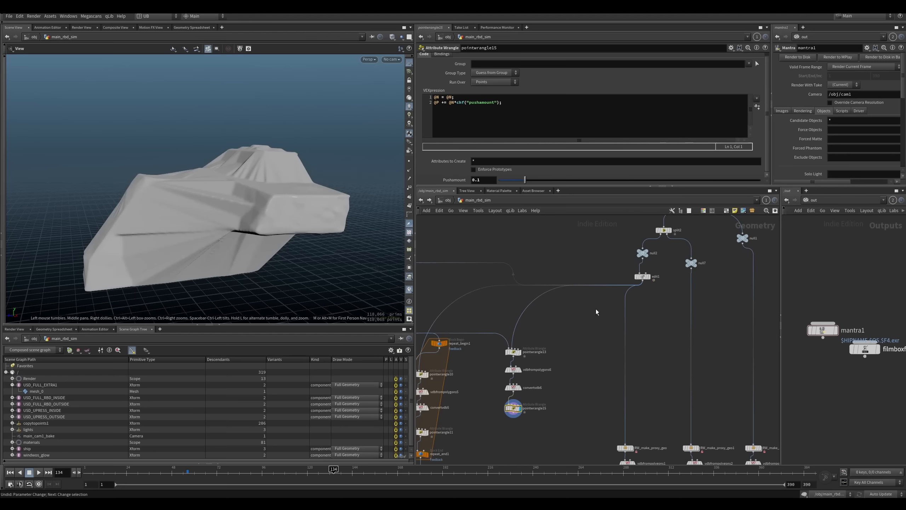
{"action": "left_click", "coordinate": [648, 277]}
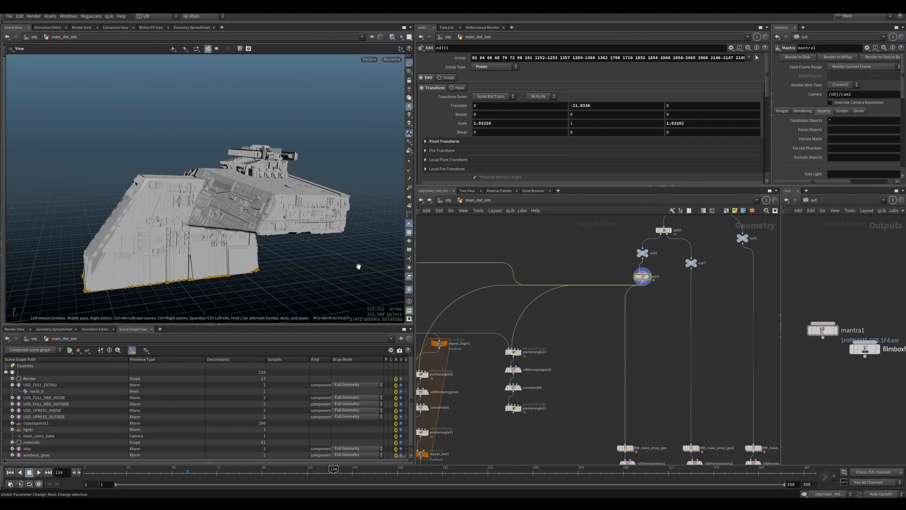
{"action": "middle_click_drag", "start_coordinate": [501, 312], "coordinate": [564, 297]}
{"action": "left_click", "coordinate": [583, 306]}
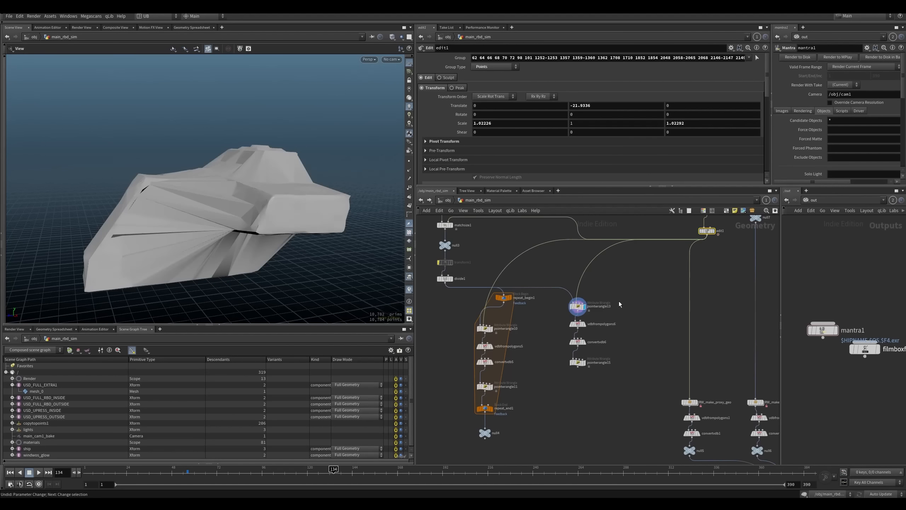
{"action": "left_click", "coordinate": [578, 306]}
{"action": "left_click_drag", "start_coordinate": [212, 218], "coordinate": [219, 189]}
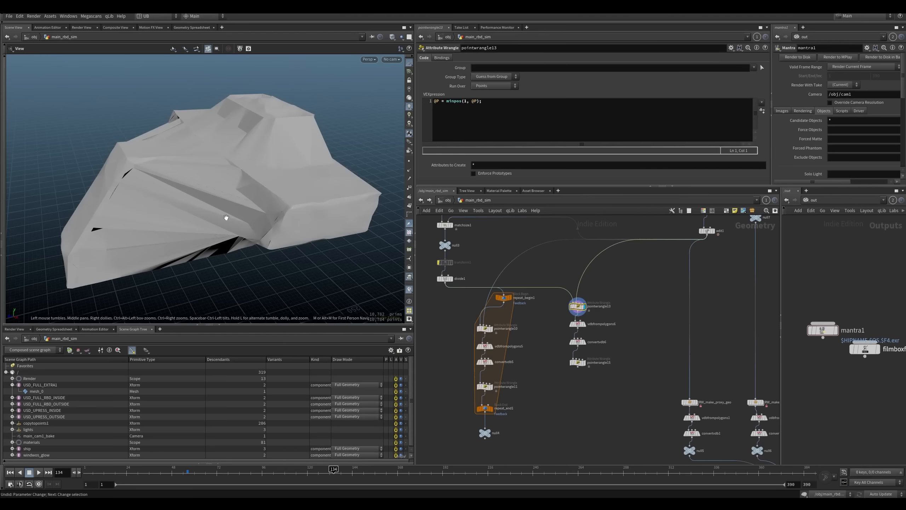
Step: Display pointwrangle15 and duplicate the four-node chain below it for a second shrink-wrap pass
{"action": "middle_click_drag", "start_coordinate": [567, 341], "coordinate": [536, 318]}
{"action": "left_click", "coordinate": [553, 339]}
{"action": "left_click_drag", "start_coordinate": [578, 264], "coordinate": [522, 370]}
{"action": "key", "text": "ctrl+c"}
{"action": "left_click", "coordinate": [553, 375]}
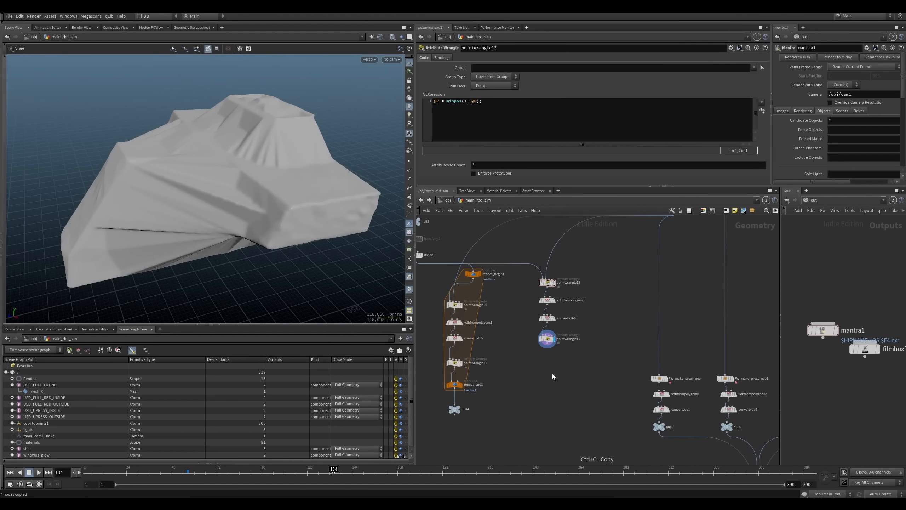
{"action": "key", "text": "ctrl+v"}
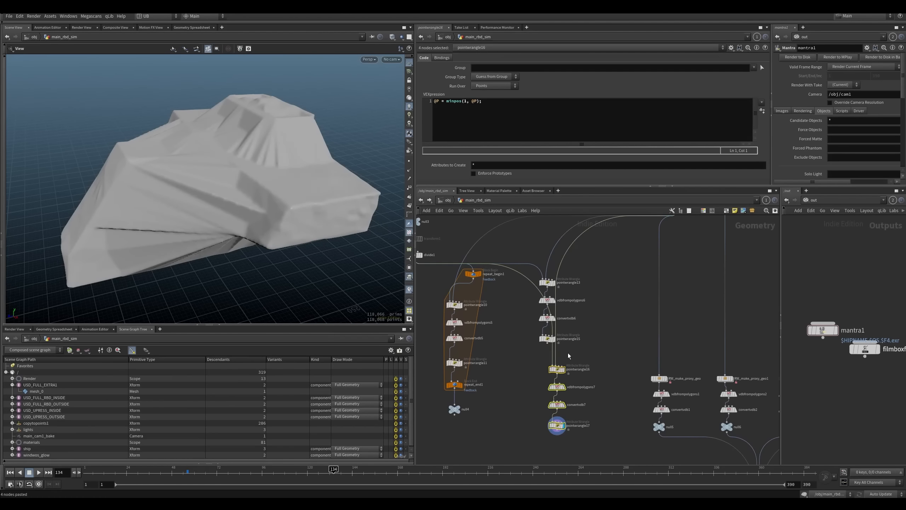
Step: Feed pointwrangle16 from pointwrangle15, and display pointwrangle16 and pointwrangle17 to inspect the second pass
{"action": "scroll", "coordinate": [553, 371], "scroll_direction": "up", "scroll_amount": 2}
{"action": "mouse_move", "coordinate": [548, 369]}
{"action": "left_mouse_down"}
{"action": "mouse_move", "coordinate": [534, 340]}
{"action": "mouse_move", "coordinate": [542, 364]}
{"action": "left_mouse_up"}
{"action": "key", "text": "ctrl+z"}
{"action": "left_click", "coordinate": [528, 374]}
{"action": "middle_click_drag", "start_coordinate": [502, 376], "coordinate": [495, 356]}
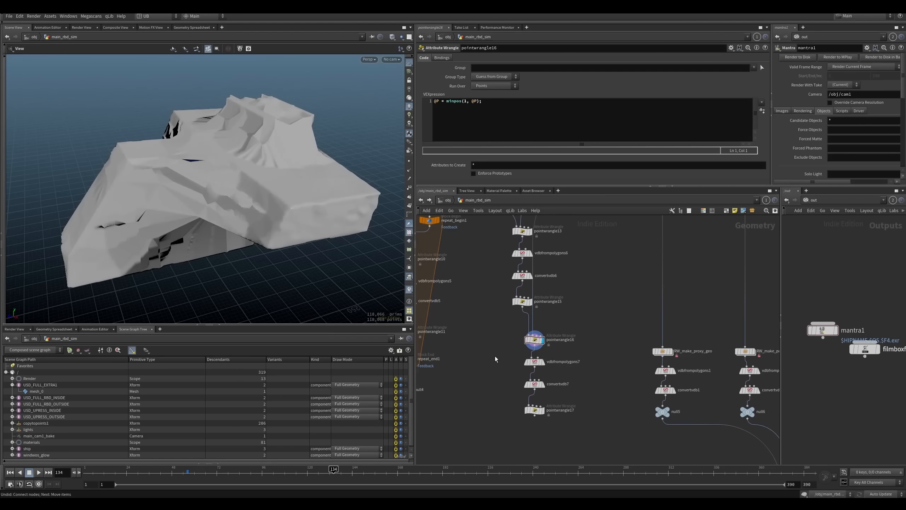
{"action": "left_click", "coordinate": [543, 410]}
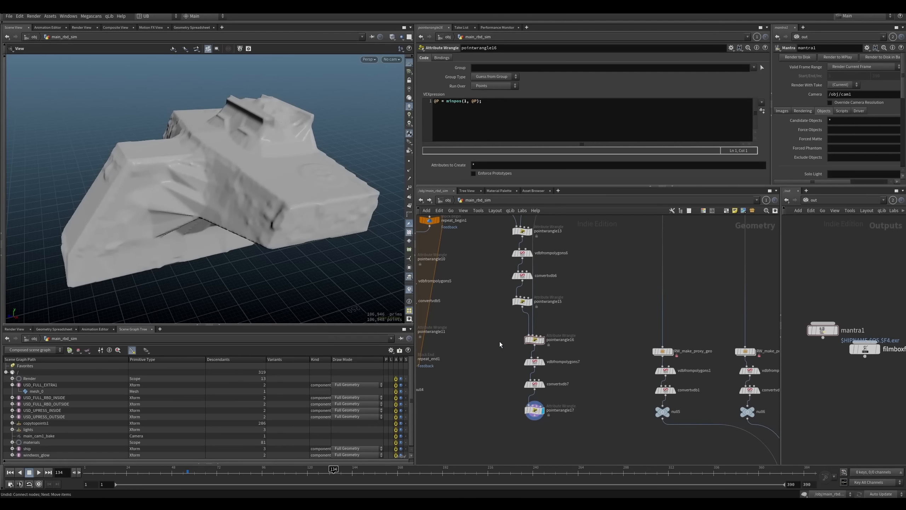
Step: Reposition the second chain and duplicate it below as a third pass, fed from pointwrangle17
{"action": "left_click_drag", "start_coordinate": [584, 326], "coordinate": [518, 429]}
{"action": "left_click_drag", "start_coordinate": [537, 339], "coordinate": [533, 441]}
{"action": "left_click", "coordinate": [522, 302]}
{"action": "left_click", "coordinate": [559, 409]}
{"action": "left_click", "coordinate": [522, 418]}
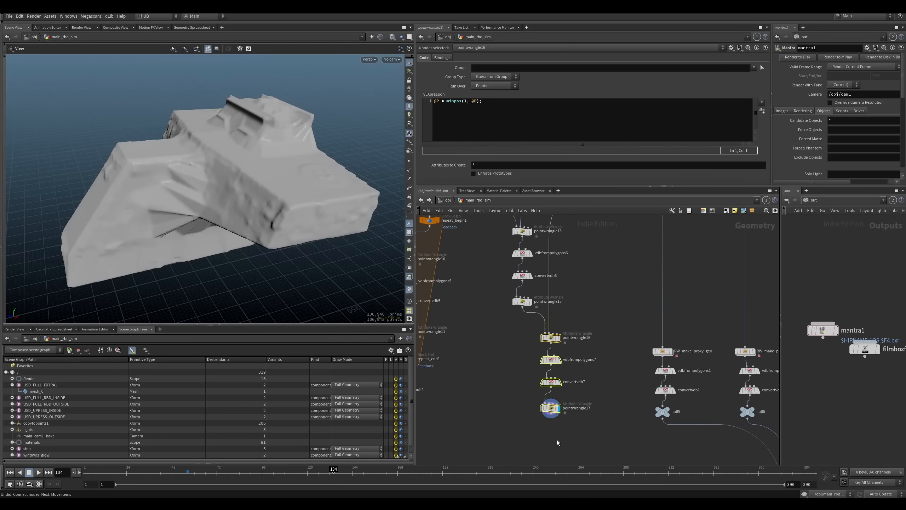
{"action": "key", "text": "ctrl+c"}
{"action": "middle_click_drag", "start_coordinate": [568, 454], "coordinate": [561, 361]}
{"action": "key", "text": "ctrl+v"}
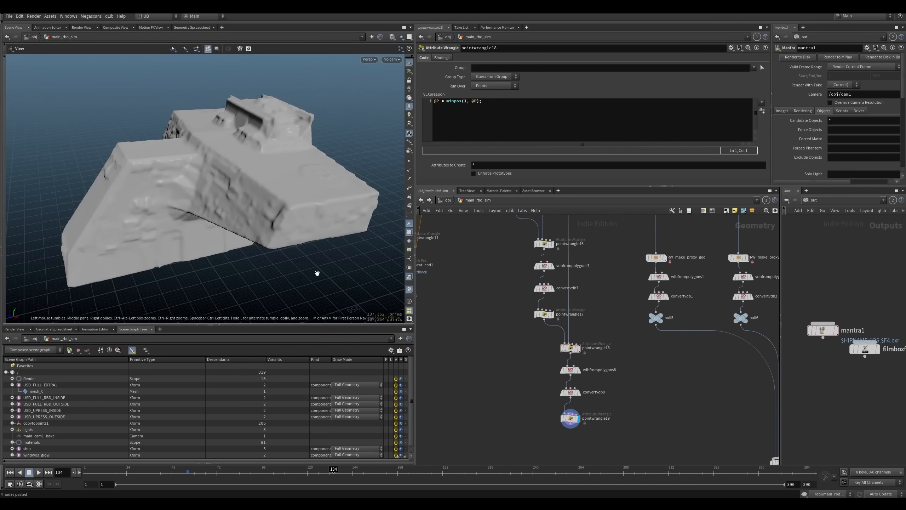
Step: Compare the third-pass result at pointwrangle19 with the original bridge geometry at edit1
{"action": "left_click_drag", "start_coordinate": [318, 269], "coordinate": [243, 199]}
{"action": "middle_click_drag", "start_coordinate": [506, 341], "coordinate": [484, 441]}
{"action": "middle_click_drag", "start_coordinate": [577, 255], "coordinate": [554, 226]}
{"action": "left_click", "coordinate": [621, 302]}
{"action": "middle_click_drag", "start_coordinate": [539, 400], "coordinate": [537, 297]}
{"action": "left_click", "coordinate": [531, 360]}
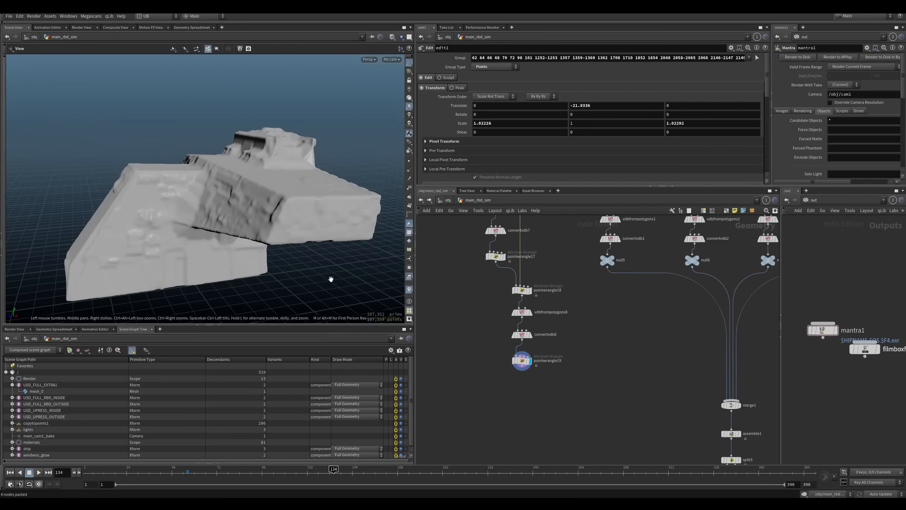
Step: Delete the duplicated shrink-wrap chains beside the repeat loop
{"action": "scroll", "coordinate": [503, 309], "scroll_direction": "down", "scroll_amount": 4}
{"action": "left_click_drag", "start_coordinate": [546, 246], "coordinate": [497, 419]}
{"action": "key", "text": "Delete"}
Step: Display repeat_end1 to review its iteration settings and inspect the looped shrink-wrap result
{"action": "middle_click_drag", "start_coordinate": [478, 336], "coordinate": [530, 369]}
{"action": "scroll", "coordinate": [519, 332], "scroll_direction": "up", "scroll_amount": 4}
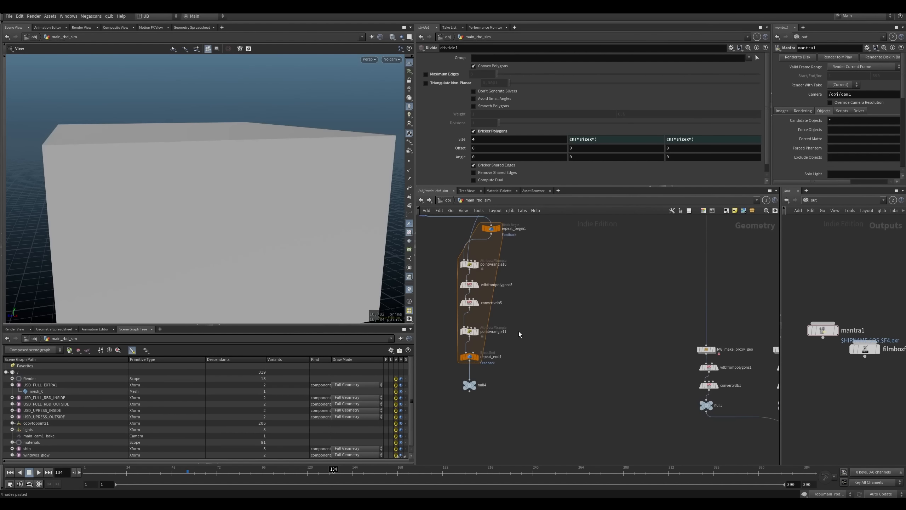
{"action": "left_click", "coordinate": [465, 359]}
{"action": "middle_click_drag", "start_coordinate": [521, 371], "coordinate": [522, 352]}
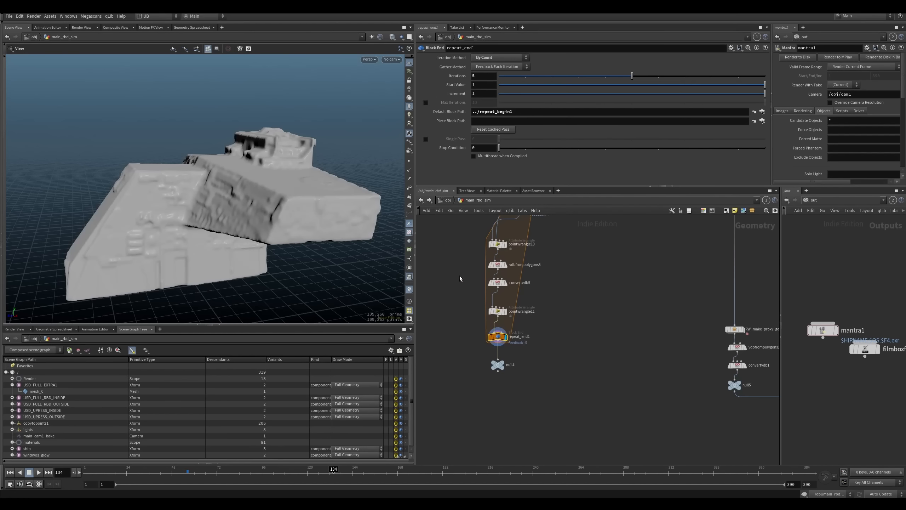
{"action": "left_click_drag", "start_coordinate": [182, 244], "coordinate": [246, 252]}
{"action": "middle_click_drag", "start_coordinate": [536, 250], "coordinate": [526, 301]}
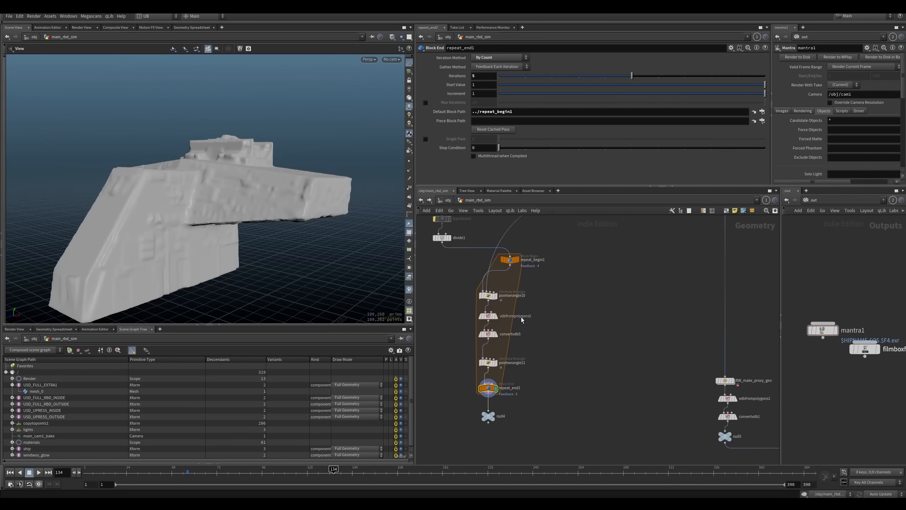
Step: Review the nodes between repeat_begin1 and repeat_end1, and display the loop's output at null4
{"action": "left_click_drag", "start_coordinate": [550, 276], "coordinate": [441, 380]}
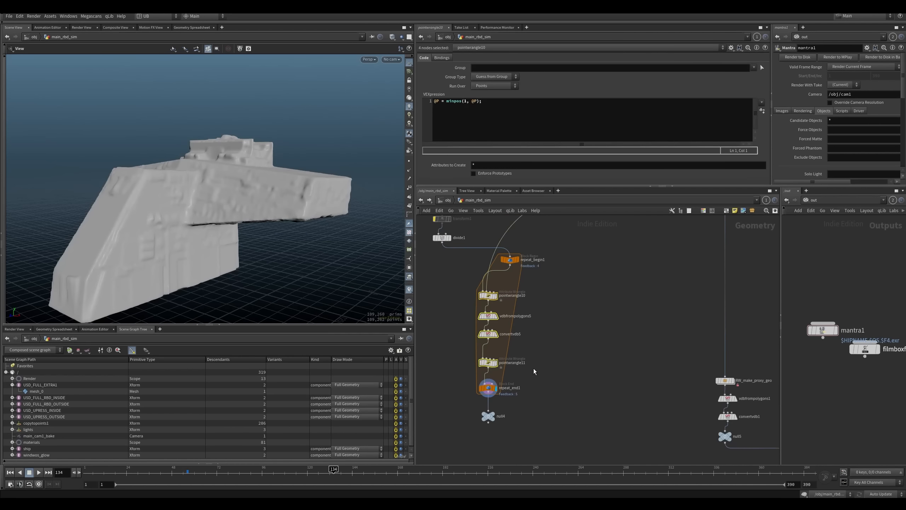
{"action": "left_click", "coordinate": [508, 262]}
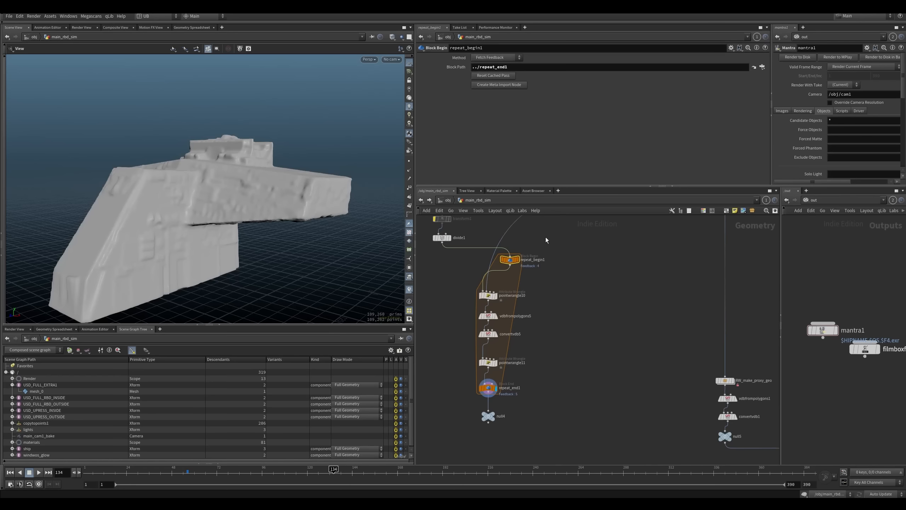
{"action": "left_click_drag", "start_coordinate": [554, 288], "coordinate": [477, 372]}
{"action": "left_click_drag", "start_coordinate": [538, 377], "coordinate": [491, 399]}
{"action": "key", "text": "r"}
{"action": "left_click_drag", "start_coordinate": [549, 408], "coordinate": [487, 423]}
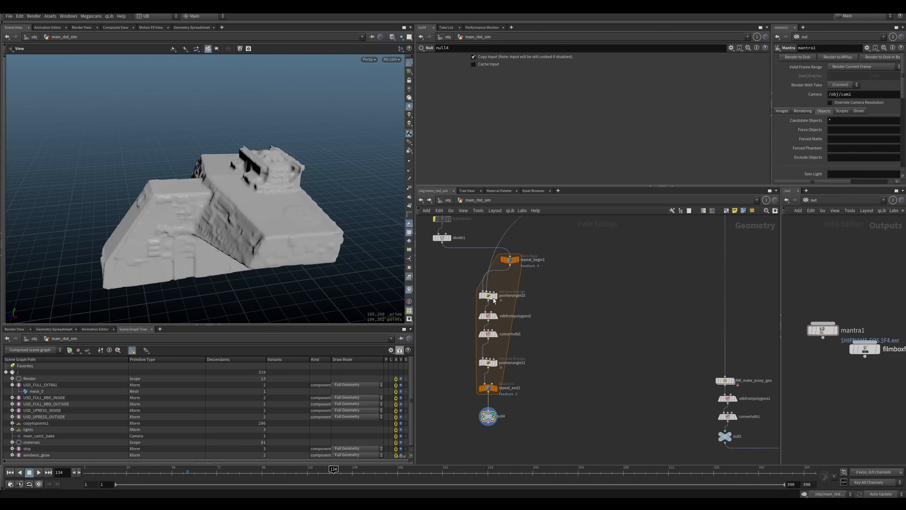
Step: Display RW_make_proxy_geo, review its parameters and open its internal network
{"action": "middle_click_drag", "start_coordinate": [541, 354], "coordinate": [522, 287]}
{"action": "scroll", "coordinate": [531, 341], "scroll_direction": "down", "scroll_amount": 5}
{"action": "scroll", "coordinate": [529, 302], "scroll_direction": "up", "scroll_amount": 5}
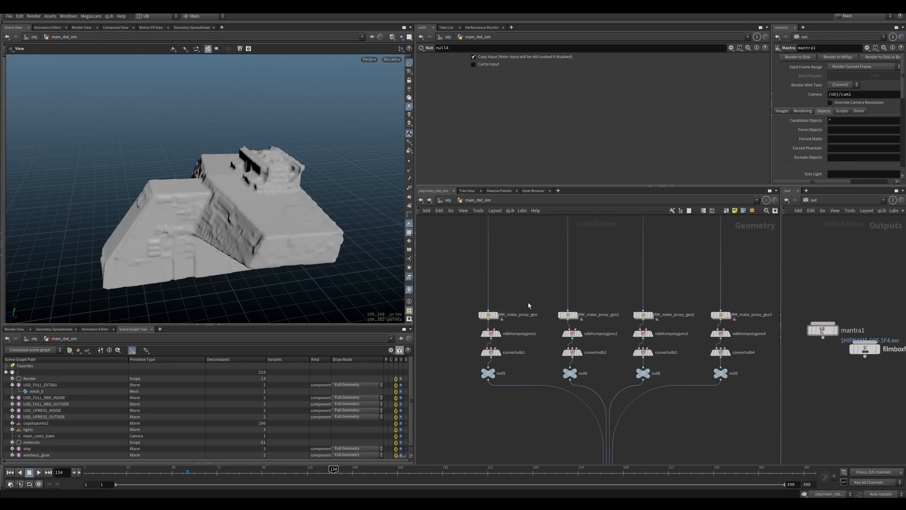
{"action": "left_click", "coordinate": [516, 328]}
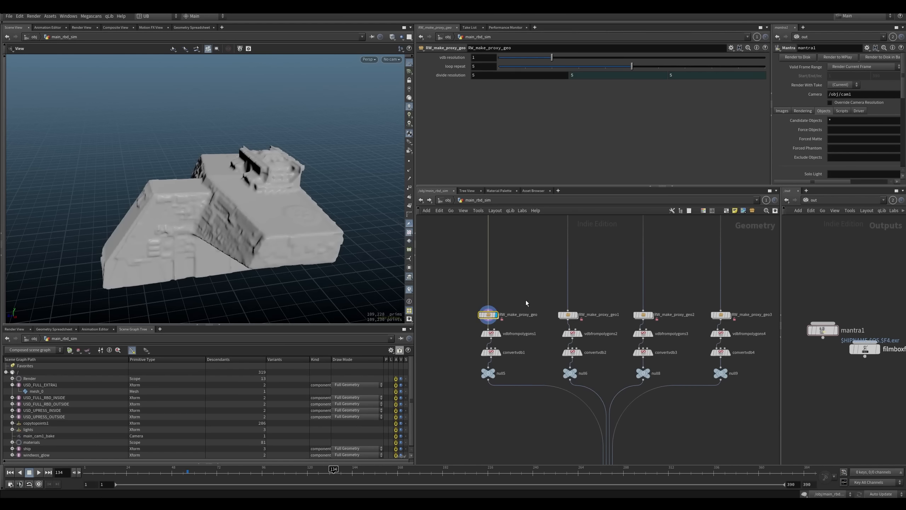
{"action": "key", "text": "i"}
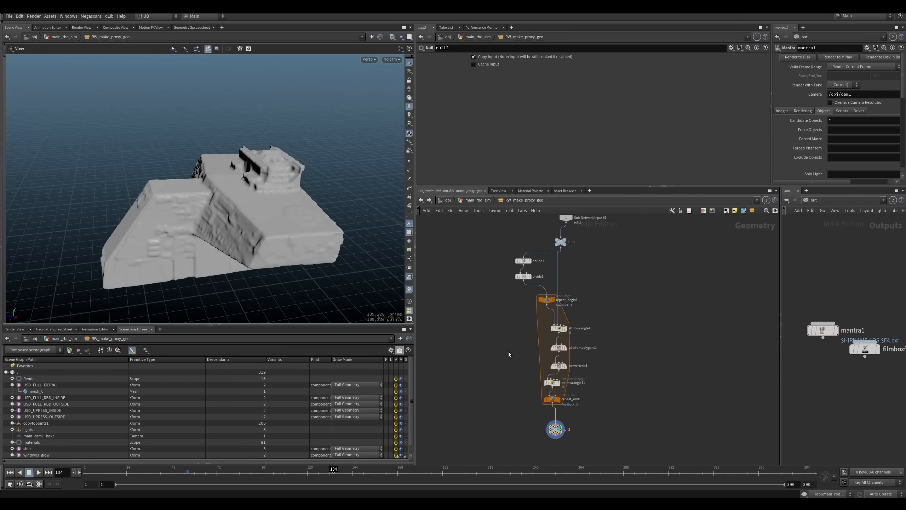
Step: Return to main_rbd_sim and display null5, null6, null8 and null9 in turn to inspect the proxy geometry of each RW_make_proxy_geo chain
{"action": "middle_click_drag", "start_coordinate": [517, 348], "coordinate": [501, 370]}
{"action": "key", "text": "u"}
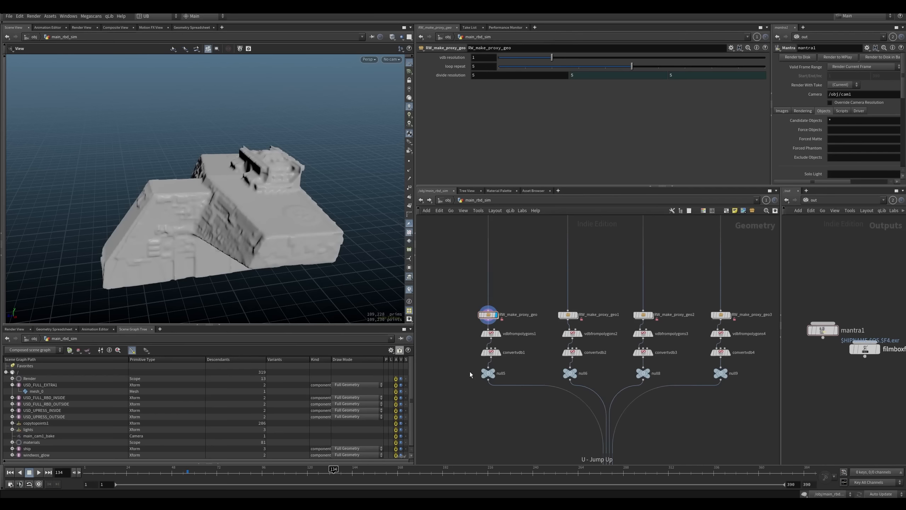
{"action": "left_click_drag", "start_coordinate": [462, 368], "coordinate": [501, 397]}
{"action": "left_click_drag", "start_coordinate": [541, 363], "coordinate": [580, 387]}
{"action": "middle_click_drag", "start_coordinate": [580, 387], "coordinate": [519, 360]}
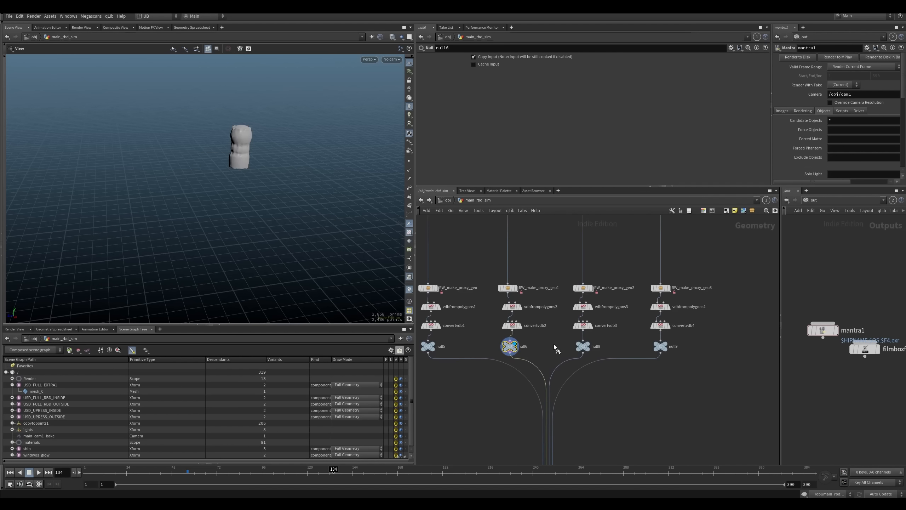
{"action": "left_click_drag", "start_coordinate": [553, 344], "coordinate": [605, 363]}
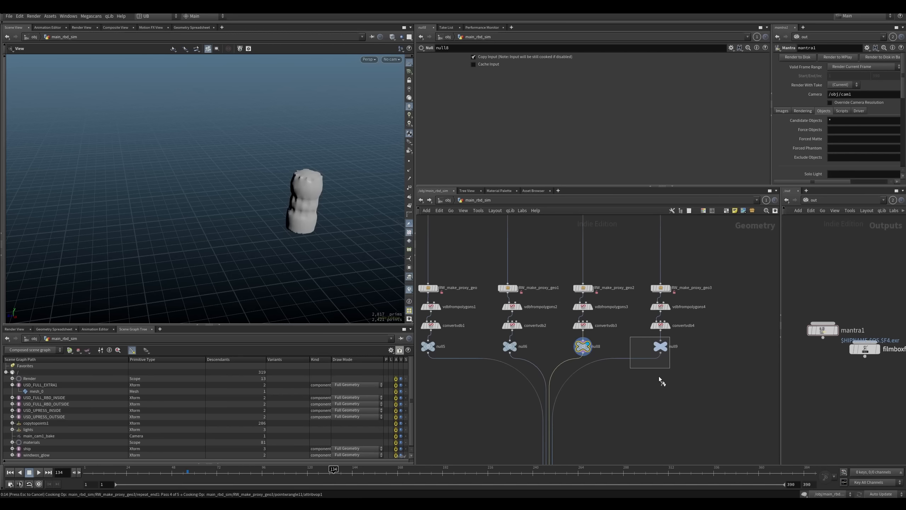
{"action": "left_click_drag", "start_coordinate": [293, 226], "coordinate": [192, 271]}
{"action": "right_click_drag", "start_coordinate": [192, 271], "coordinate": [229, 251]}
{"action": "left_click_drag", "start_coordinate": [229, 250], "coordinate": [244, 237]}
{"action": "right_click_drag", "start_coordinate": [245, 236], "coordinate": [281, 250]}
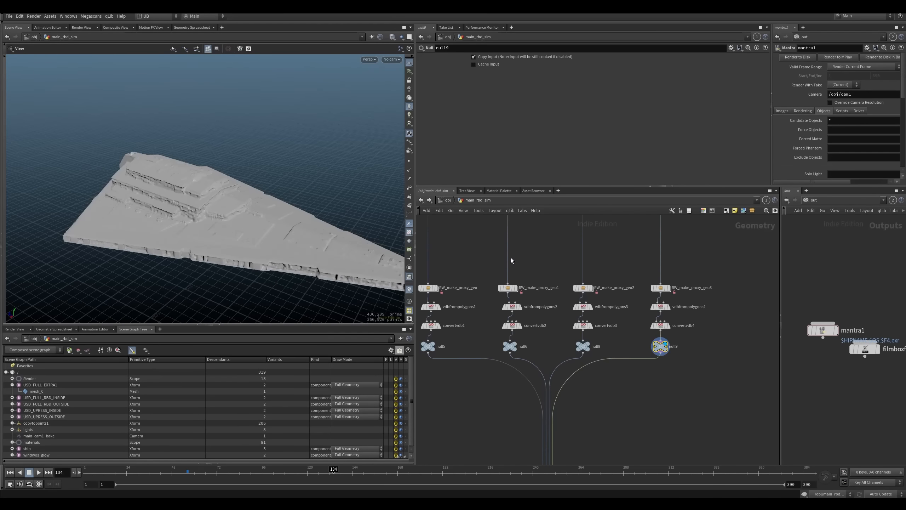
Step: Display the clip2 node feeding the fourth proxy chain and examine its detailed hull geometry up close
{"action": "middle_click_drag", "start_coordinate": [596, 251], "coordinate": [591, 309]}
{"action": "scroll", "coordinate": [578, 250], "scroll_direction": "down", "scroll_amount": 3}
{"action": "key", "text": "r"}
{"action": "left_click", "coordinate": [623, 293]}
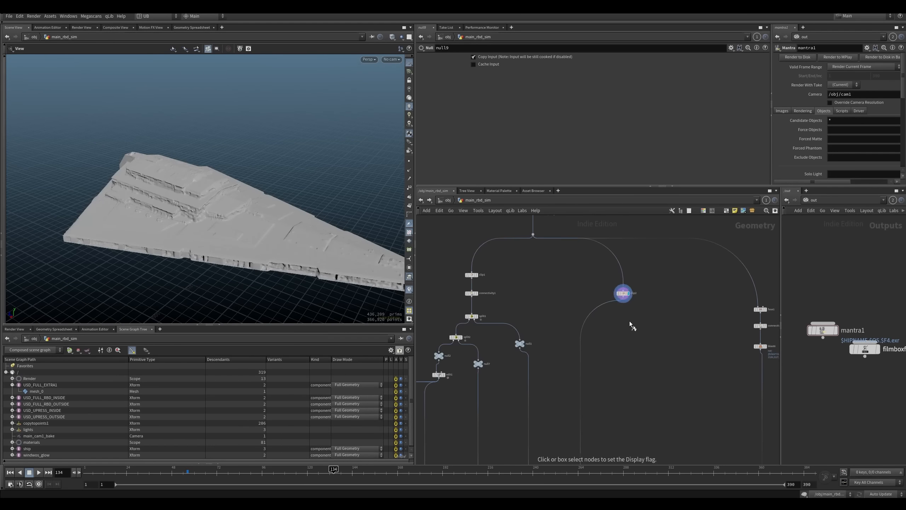
{"action": "right_click_drag", "start_coordinate": [315, 216], "coordinate": [221, 241]}
{"action": "left_click_drag", "start_coordinate": [221, 242], "coordinate": [271, 185]}
{"action": "right_click_drag", "start_coordinate": [272, 185], "coordinate": [376, 134]}
{"action": "left_click_drag", "start_coordinate": [276, 273], "coordinate": [185, 193]}
{"action": "middle_click_drag", "start_coordinate": [186, 192], "coordinate": [285, 87]}
{"action": "right_click_drag", "start_coordinate": [285, 87], "coordinate": [260, 104]}
{"action": "middle_click_drag", "start_coordinate": [260, 104], "coordinate": [264, 156]}
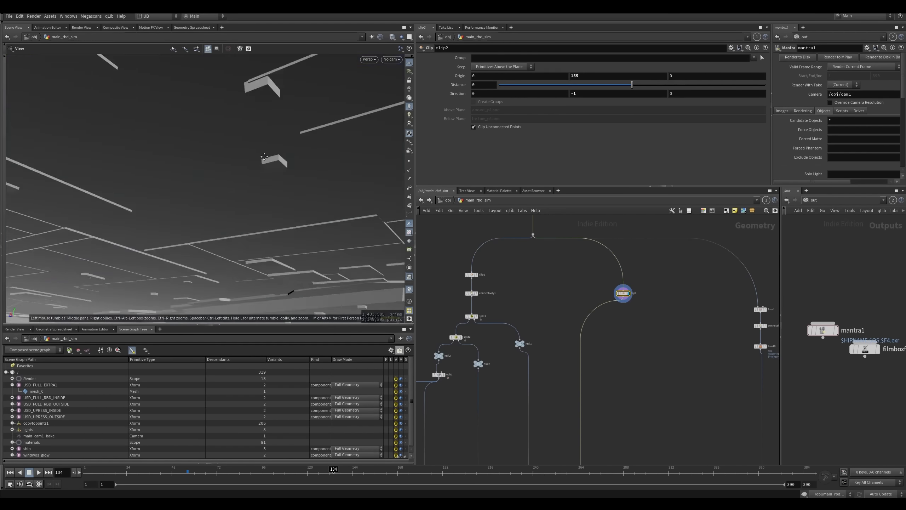
Step: Examine the whole clipped ship from below and above, widening the network pane slightly
{"action": "left_click_drag", "start_coordinate": [264, 157], "coordinate": [255, 195]}
{"action": "middle_click_drag", "start_coordinate": [255, 196], "coordinate": [229, 204]}
{"action": "right_click_drag", "start_coordinate": [240, 209], "coordinate": [172, 267]}
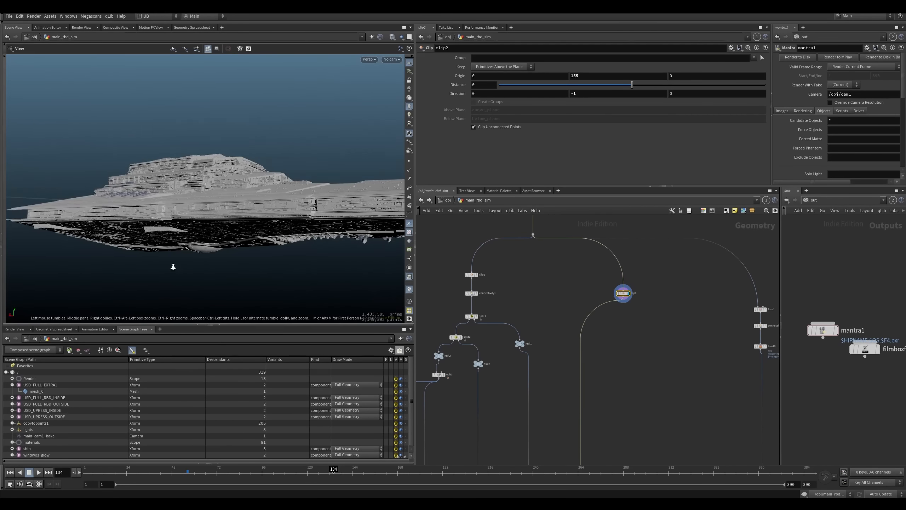
{"action": "left_click_drag", "start_coordinate": [172, 267], "coordinate": [271, 226]}
{"action": "right_click_drag", "start_coordinate": [272, 226], "coordinate": [284, 260]}
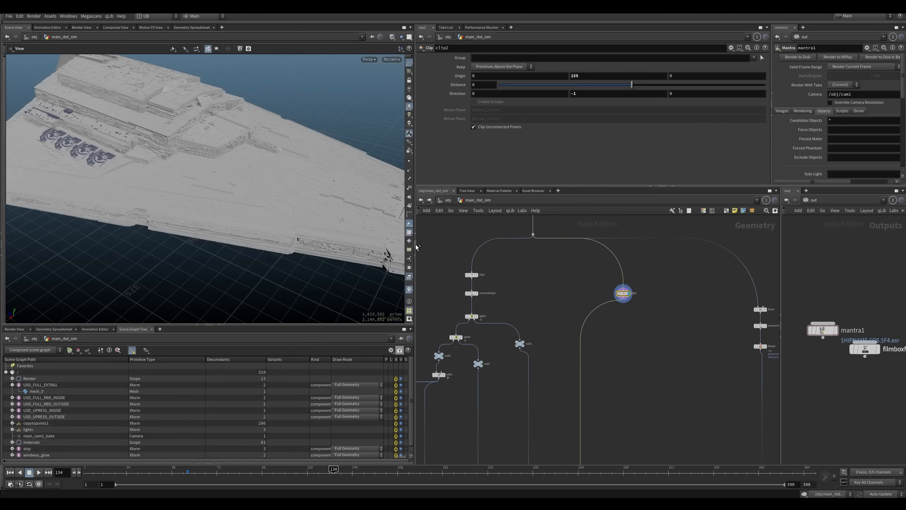
{"action": "left_click_drag", "start_coordinate": [416, 248], "coordinate": [409, 271]}
{"action": "right_click_drag", "start_coordinate": [289, 239], "coordinate": [236, 253]}
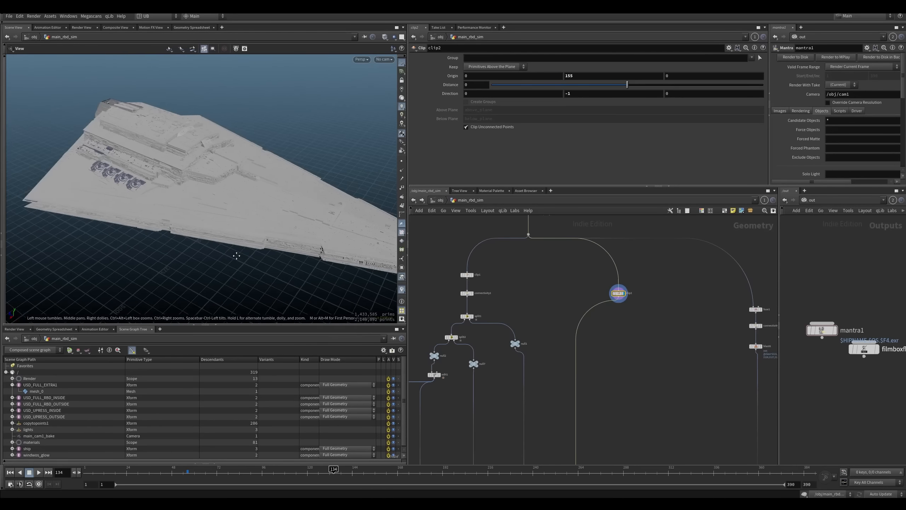
{"action": "left_click_drag", "start_coordinate": [236, 253], "coordinate": [281, 235]}
Step: Display null10 and null11 below split3 in turn to compare the bridge pieces with the main hull proxy
{"action": "scroll", "coordinate": [463, 316], "scroll_direction": "down", "scroll_amount": 5}
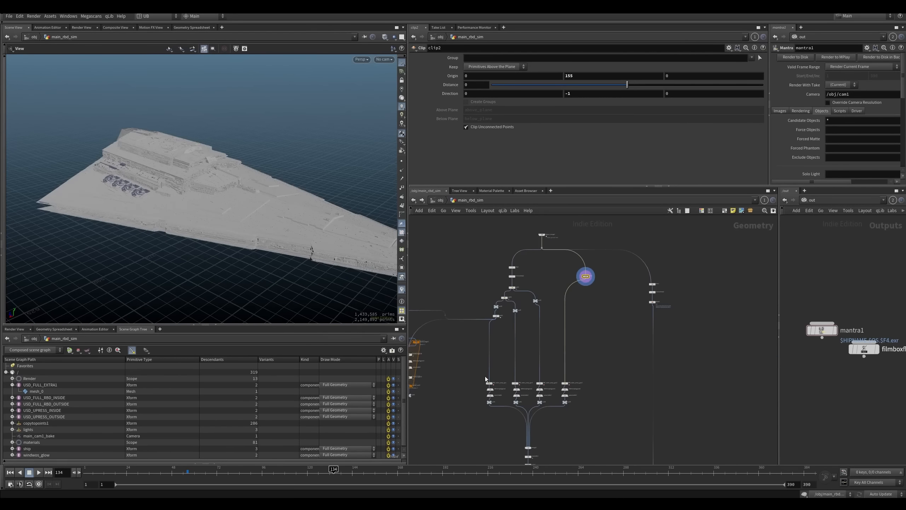
{"action": "scroll", "coordinate": [532, 357], "scroll_direction": "up", "scroll_amount": 5}
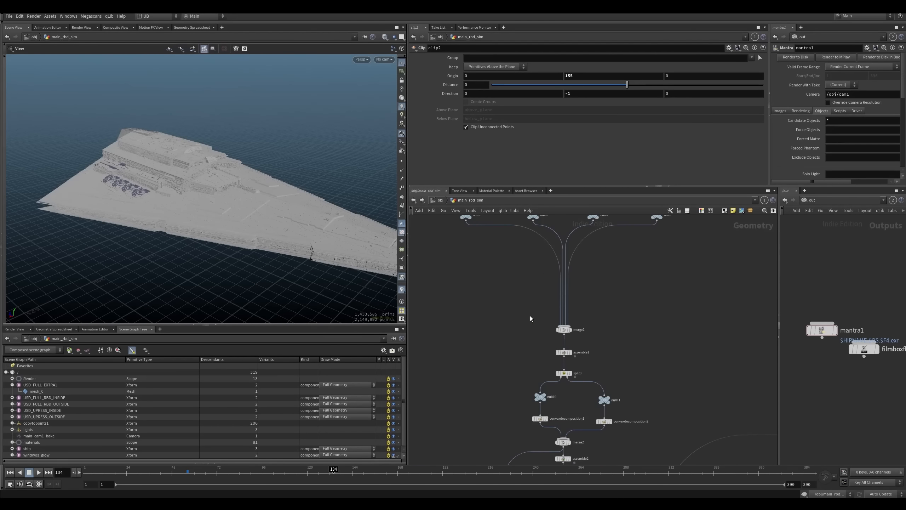
{"action": "middle_click_drag", "start_coordinate": [537, 356], "coordinate": [487, 299]}
{"action": "scroll", "coordinate": [556, 332], "scroll_direction": "up", "scroll_amount": 4}
{"action": "left_click", "coordinate": [541, 322]}
{"action": "left_click", "coordinate": [497, 355]}
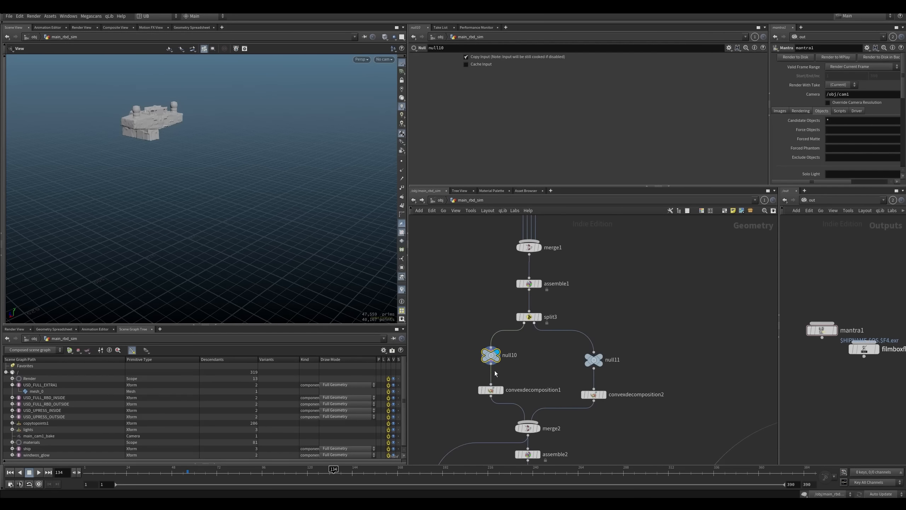
{"action": "left_click", "coordinate": [599, 360]}
{"action": "middle_click_drag", "start_coordinate": [555, 389], "coordinate": [532, 355]}
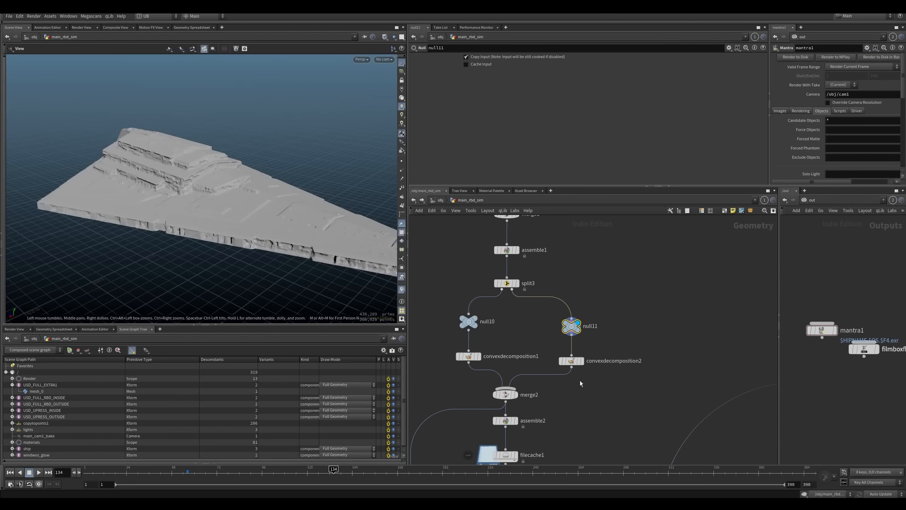
Step: Display convexdecomposition1 and examine the bridge's convex hull pieces and the node's settings
{"action": "middle_click_drag", "start_coordinate": [442, 394], "coordinate": [470, 371]}
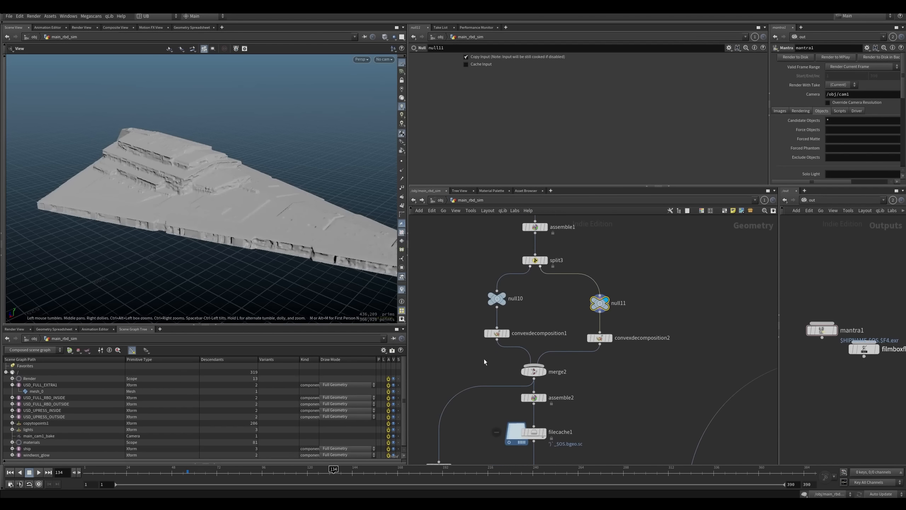
{"action": "left_click", "coordinate": [484, 358]}
{"action": "key", "text": "r"}
{"action": "left_click_drag", "start_coordinate": [469, 350], "coordinate": [509, 319]}
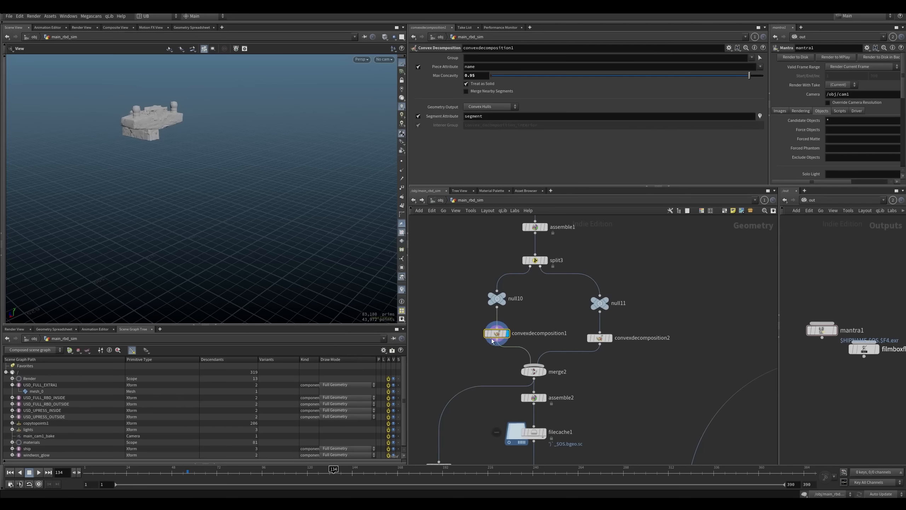
{"action": "scroll", "coordinate": [237, 95], "scroll_direction": "up", "scroll_amount": 6}
{"action": "right_click_drag", "start_coordinate": [194, 123], "coordinate": [162, 197]}
{"action": "left_click_drag", "start_coordinate": [162, 197], "coordinate": [210, 173]}
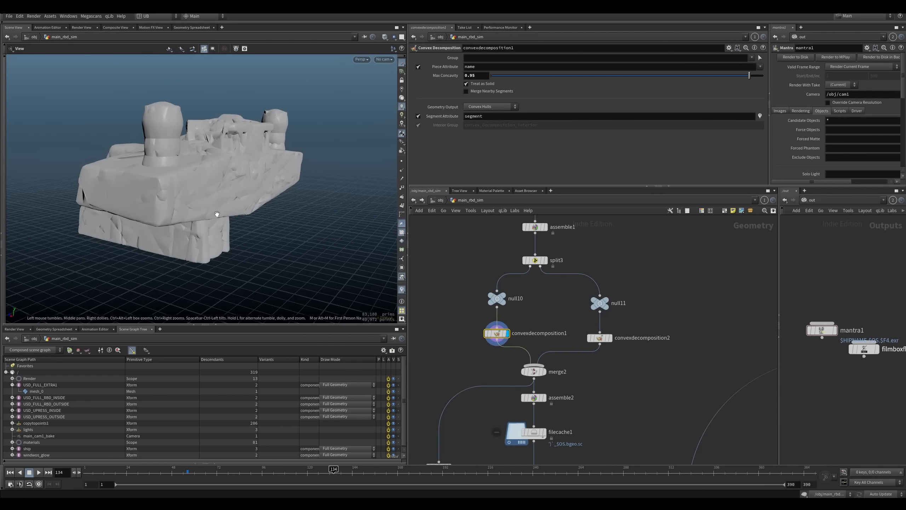
{"action": "left_click_drag", "start_coordinate": [211, 262], "coordinate": [204, 216]}
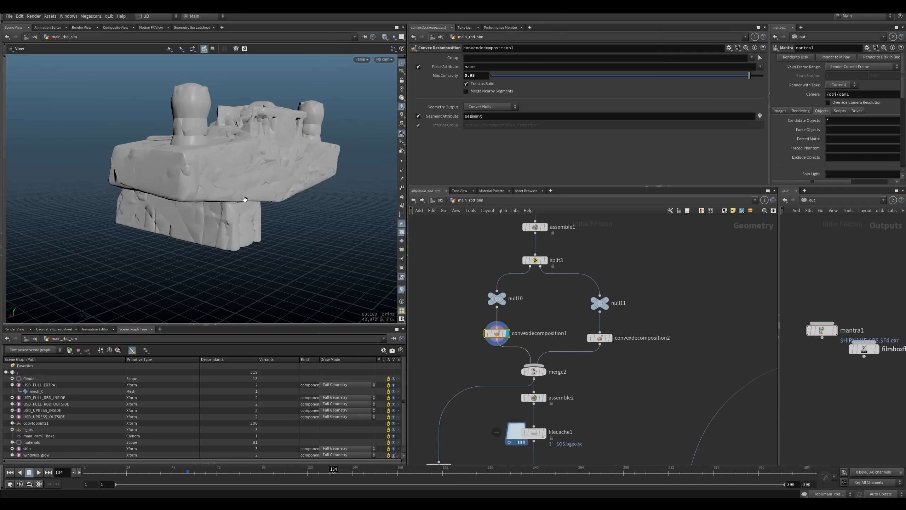
{"action": "left_click_drag", "start_coordinate": [244, 199], "coordinate": [237, 202]}
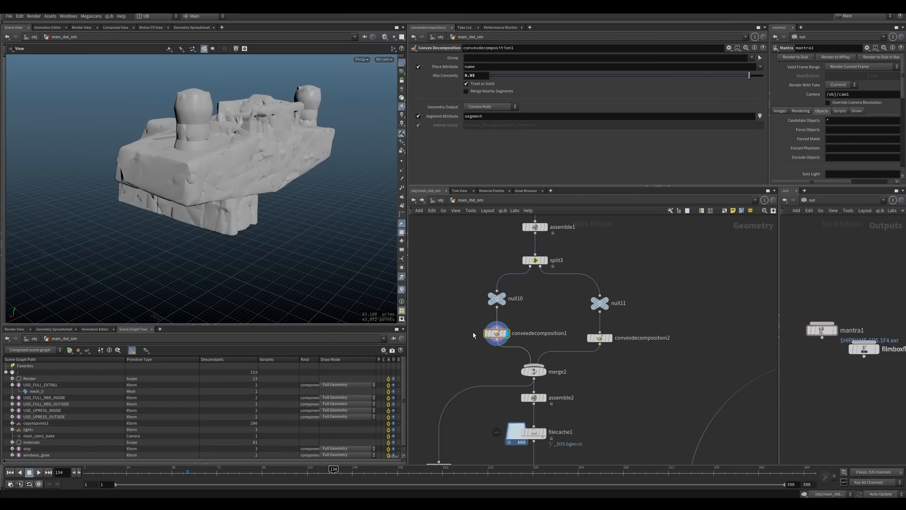
{"action": "left_click_drag", "start_coordinate": [246, 218], "coordinate": [252, 197]}
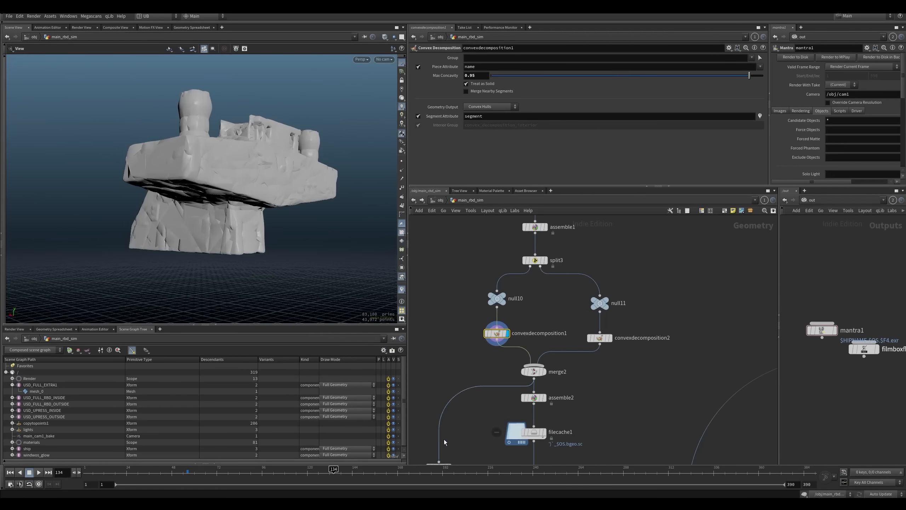
Step: Display filecache1 to inspect the whole cached convex ship, and move the timeline to frame 118
{"action": "middle_click_drag", "start_coordinate": [445, 443], "coordinate": [434, 366]}
{"action": "middle_click_drag", "start_coordinate": [474, 408], "coordinate": [474, 340]}
{"action": "left_click_drag", "start_coordinate": [471, 307], "coordinate": [539, 344]}
{"action": "key", "text": "r"}
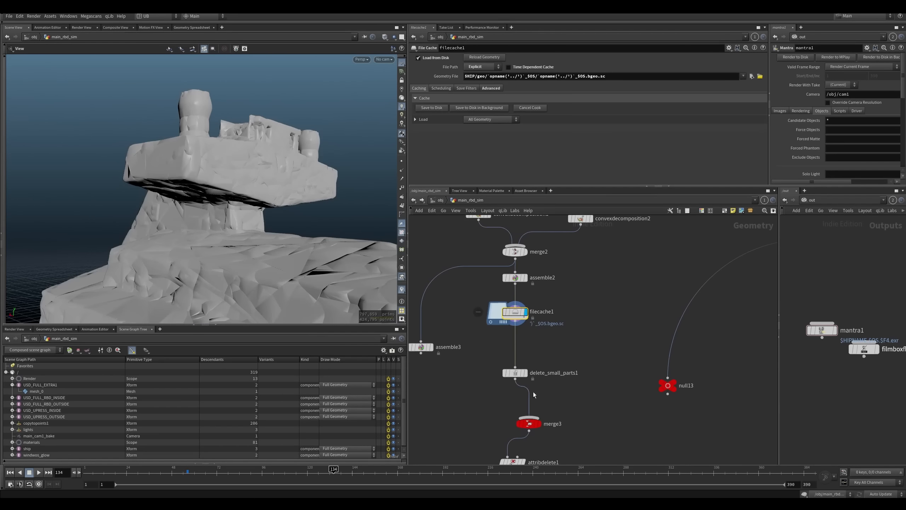
{"action": "left_click_drag", "start_coordinate": [304, 247], "coordinate": [221, 250]}
{"action": "middle_click_drag", "start_coordinate": [456, 414], "coordinate": [454, 315]}
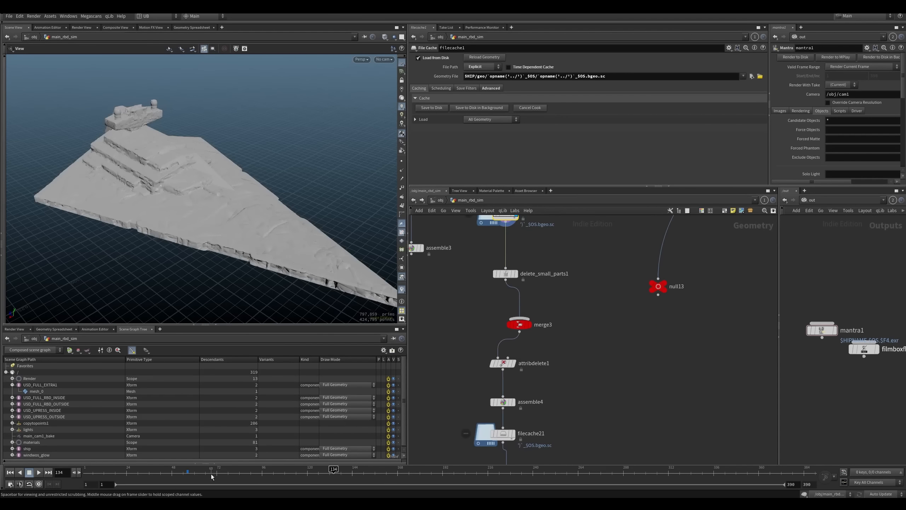
{"action": "left_click_drag", "start_coordinate": [223, 473], "coordinate": [303, 418]}
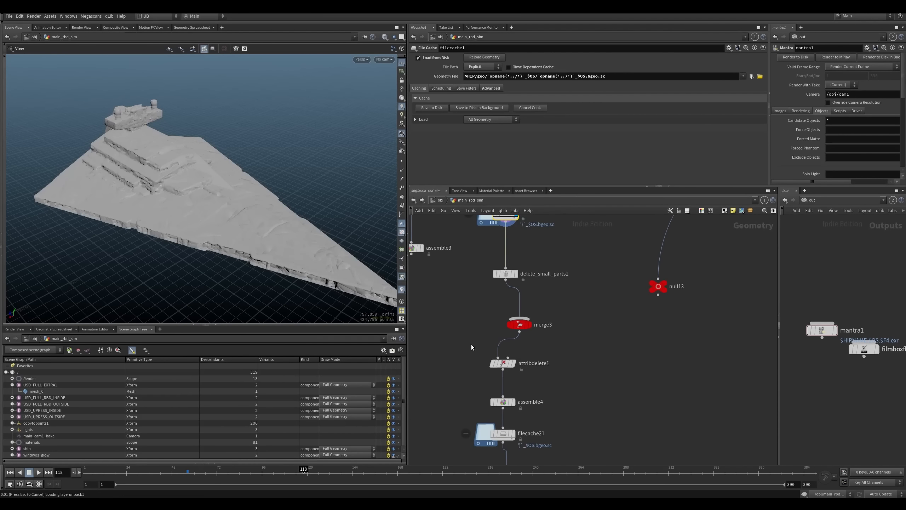
Step: Display delete_small_parts1 between filecache1 and merge3 and review its settings
{"action": "middle_click_drag", "start_coordinate": [471, 344], "coordinate": [493, 235]}
{"action": "middle_click_drag", "start_coordinate": [465, 300], "coordinate": [448, 439]}
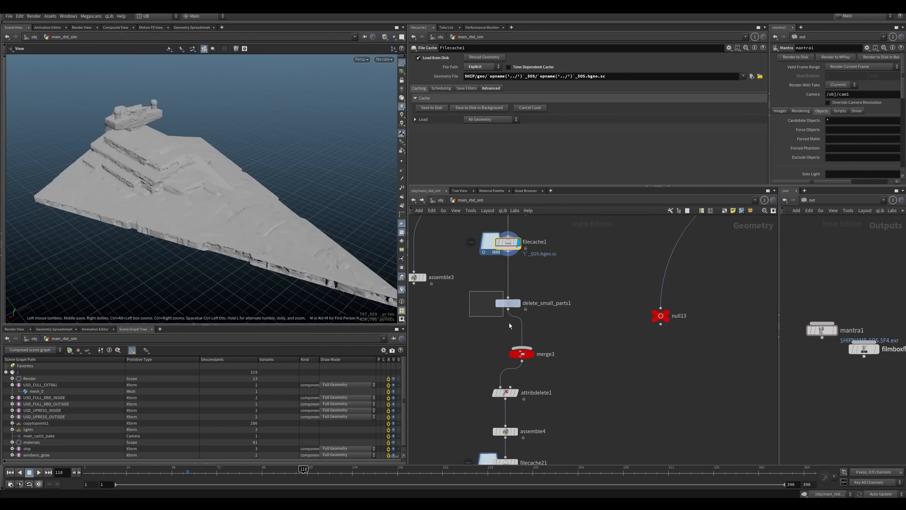
{"action": "left_click_drag", "start_coordinate": [509, 323], "coordinate": [519, 354]}
{"action": "left_click", "coordinate": [534, 307]}
{"action": "left_click", "coordinate": [500, 303]}
{"action": "key", "text": "r"}
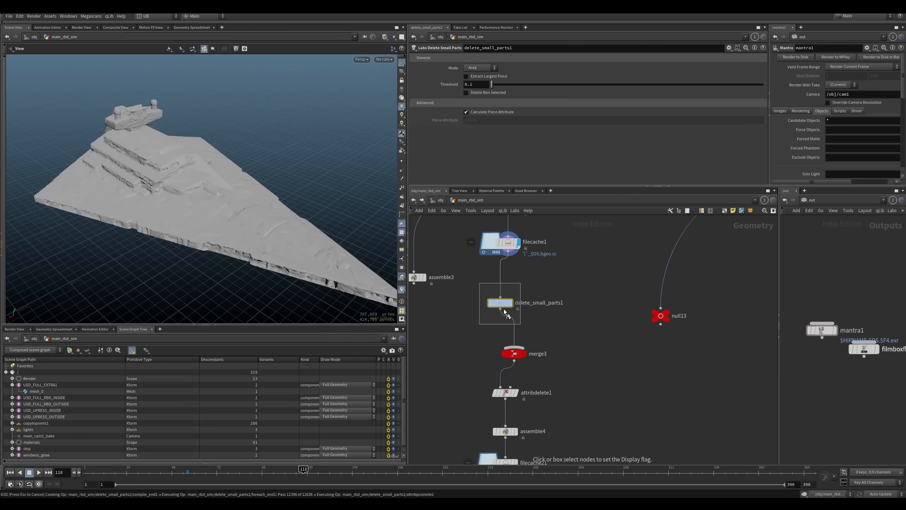
{"action": "left_click_drag", "start_coordinate": [498, 309], "coordinate": [504, 313]}
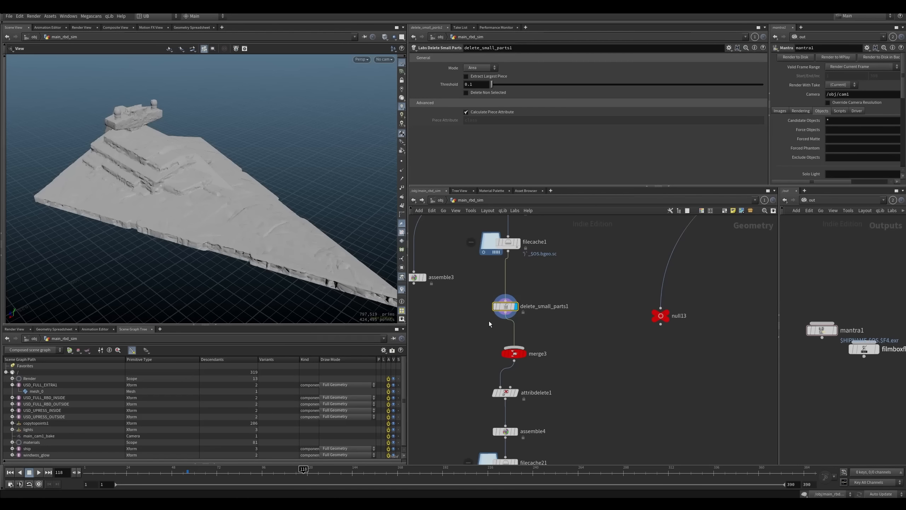
Step: Display assemble4 and compare its node info with attribdelete1's to examine the attributes on each
{"action": "middle_click_drag", "start_coordinate": [488, 343], "coordinate": [468, 288]}
{"action": "left_click", "coordinate": [499, 340]}
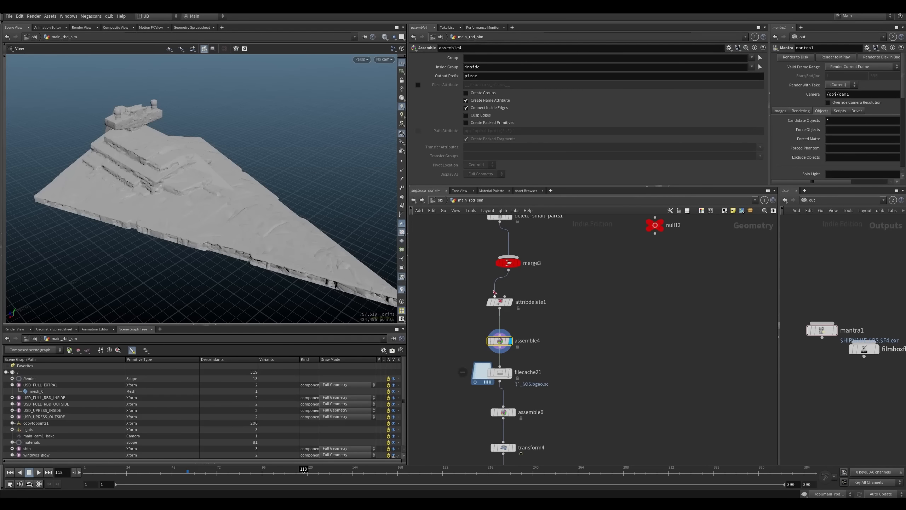
{"action": "middle_click", "coordinate": [504, 304]}
{"action": "middle_click", "coordinate": [502, 342]}
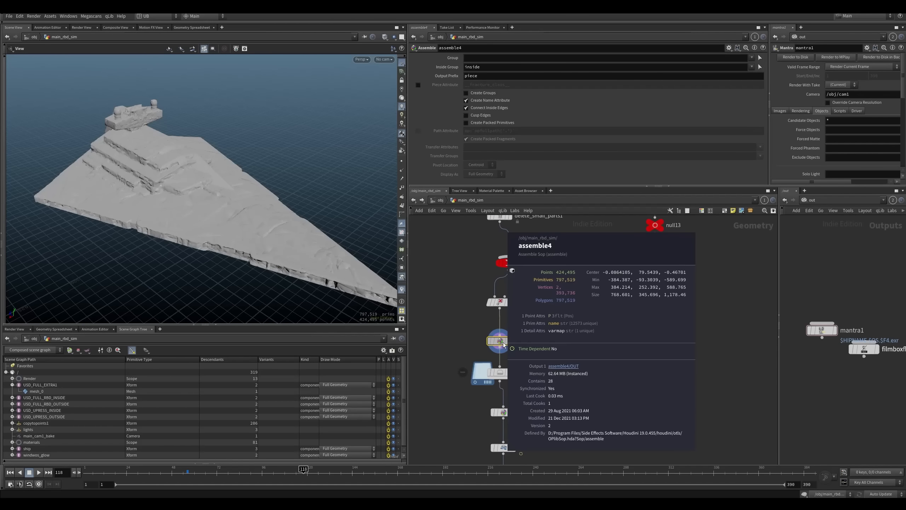
{"action": "middle_click", "coordinate": [501, 303]}
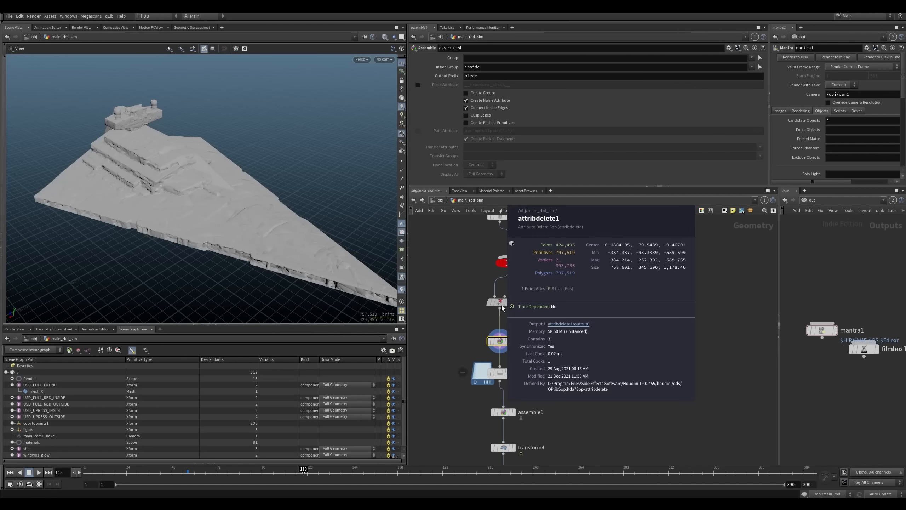
{"action": "middle_click", "coordinate": [504, 342]}
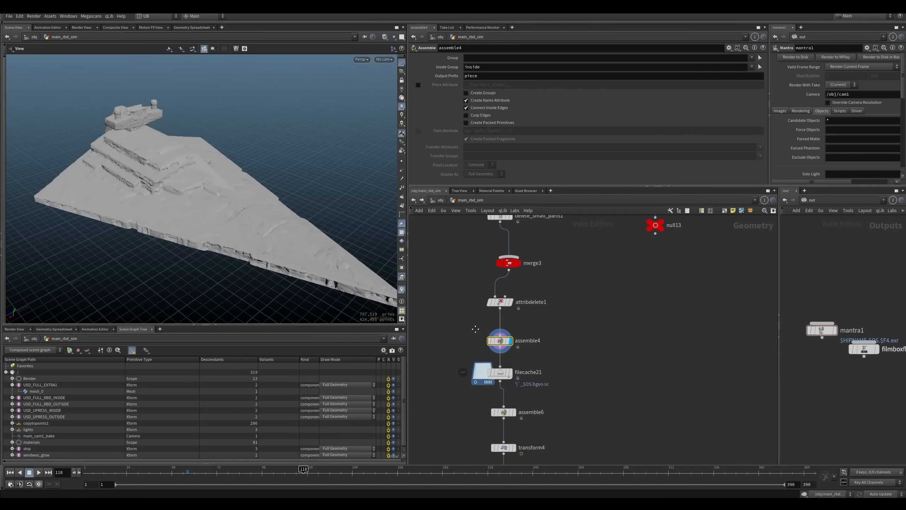
{"action": "middle_click_drag", "start_coordinate": [499, 357], "coordinate": [503, 359]}
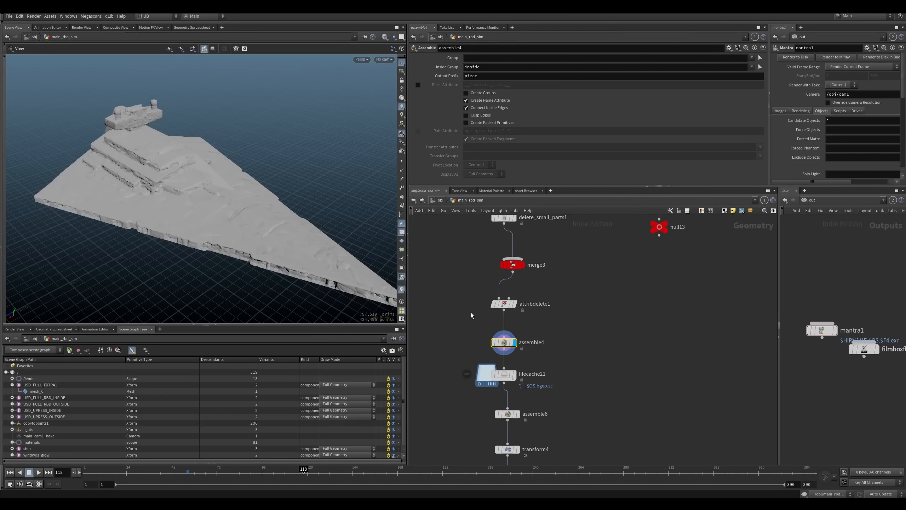
Step: Display assemble6 below filecache21 and examine its packed primitive output and node info
{"action": "scroll", "coordinate": [470, 315], "scroll_direction": "down", "scroll_amount": 5}
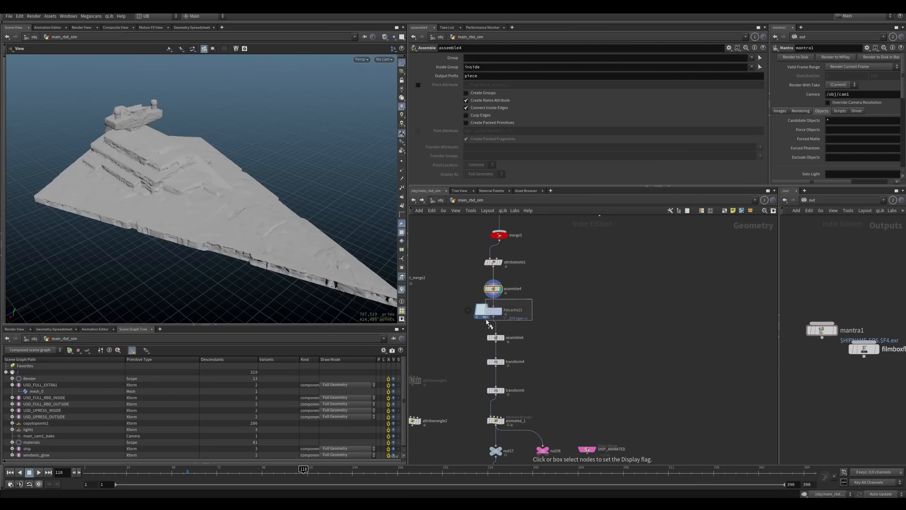
{"action": "left_click_drag", "start_coordinate": [486, 320], "coordinate": [480, 321]}
{"action": "key", "text": "r"}
{"action": "left_click", "coordinate": [522, 335]}
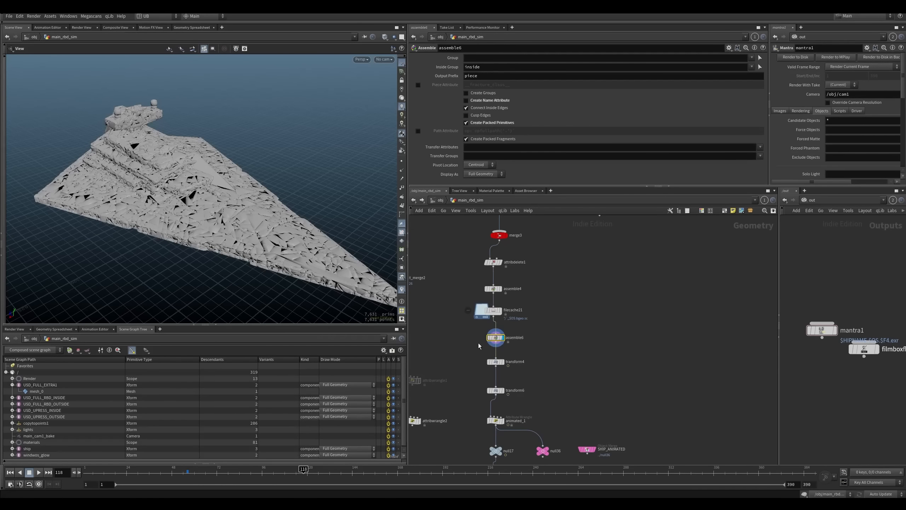
{"action": "scroll", "coordinate": [484, 337], "scroll_direction": "up", "scroll_amount": 3}
{"action": "middle_click", "coordinate": [510, 334]}
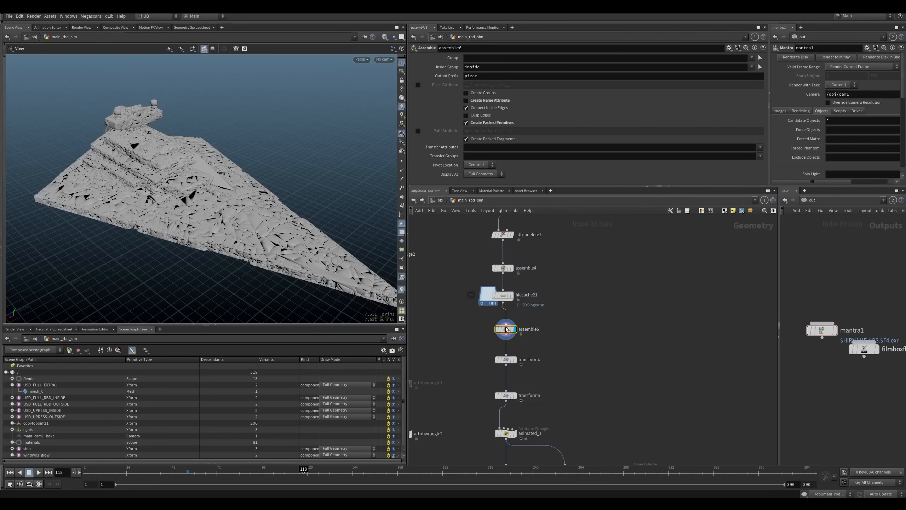
Step: Display filecache21 and check its node info for geometry and name attribute details
{"action": "middle_click", "coordinate": [501, 299]}
{"action": "middle_click", "coordinate": [502, 299]}
{"action": "left_click", "coordinate": [497, 329]}
{"action": "left_click", "coordinate": [506, 297]}
{"action": "middle_click", "coordinate": [507, 296]}
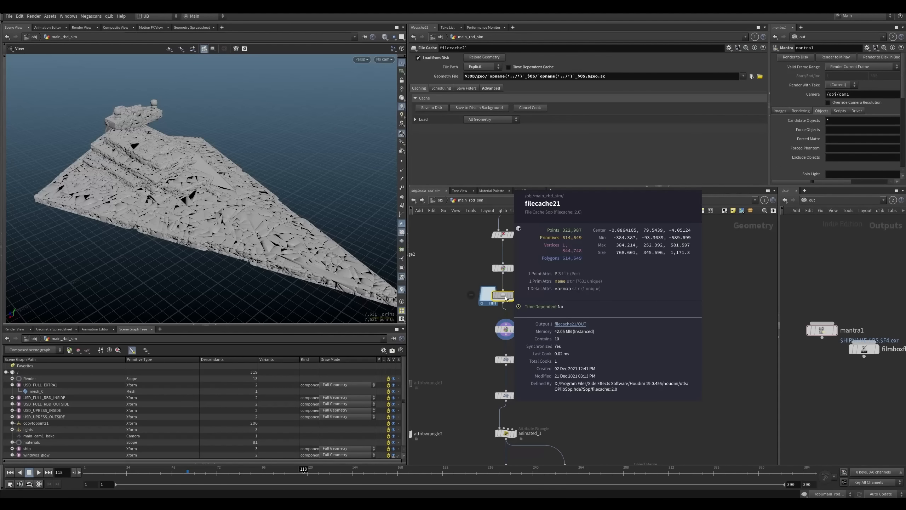
{"action": "left_click", "coordinate": [511, 296]}
{"action": "middle_click", "coordinate": [509, 298]}
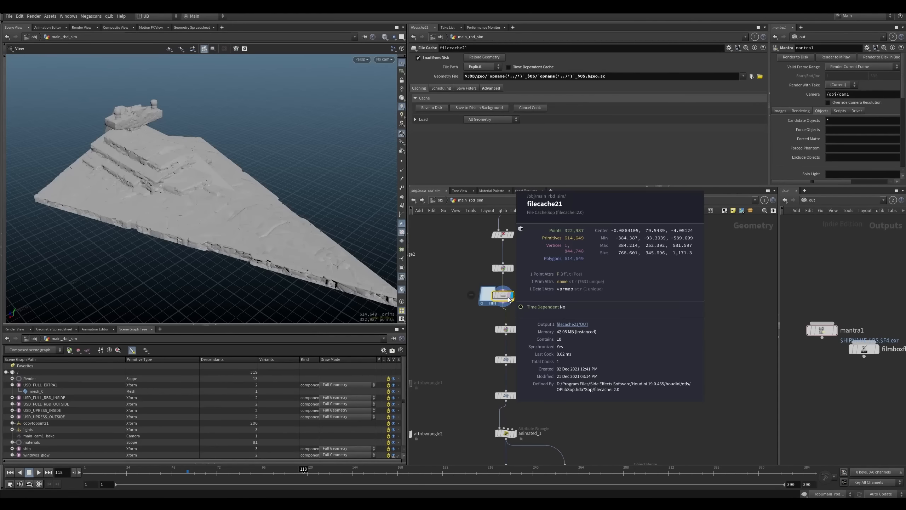
Step: Review assemble2's settings above filecache1 and display filecache1's cached ship proxy
{"action": "middle_click_drag", "start_coordinate": [504, 294], "coordinate": [476, 458]}
{"action": "left_click", "coordinate": [501, 365]}
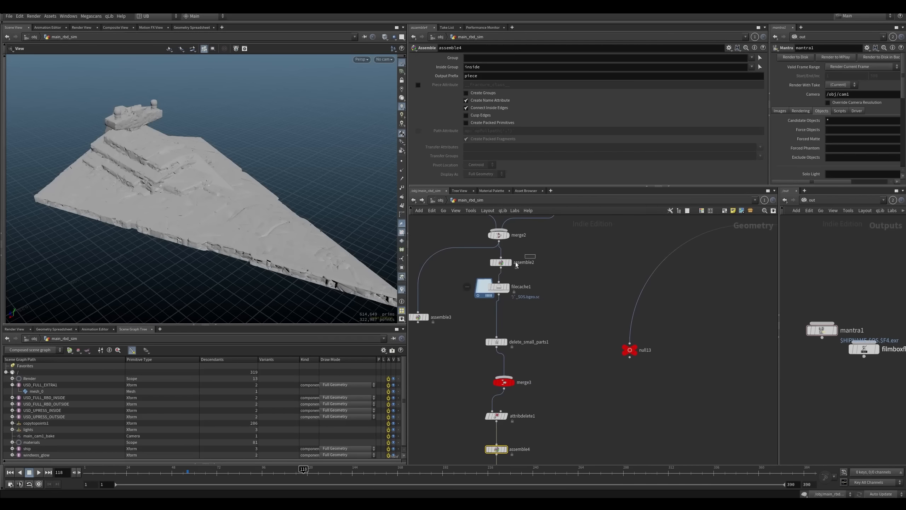
{"action": "left_click", "coordinate": [509, 265]}
{"action": "left_click", "coordinate": [508, 288]}
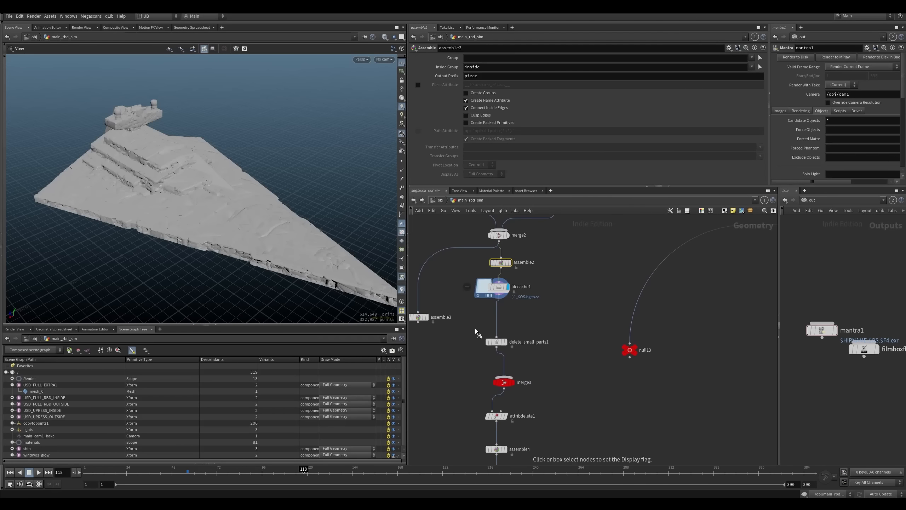
Step: Display filecache21, followed by assemble6, and check assemble6's node info for packed fragments and the name attribute
{"action": "scroll", "coordinate": [475, 332], "scroll_direction": "down", "scroll_amount": 2}
{"action": "middle_click_drag", "start_coordinate": [475, 386], "coordinate": [489, 327]}
{"action": "scroll", "coordinate": [490, 334], "scroll_direction": "up", "scroll_amount": 2}
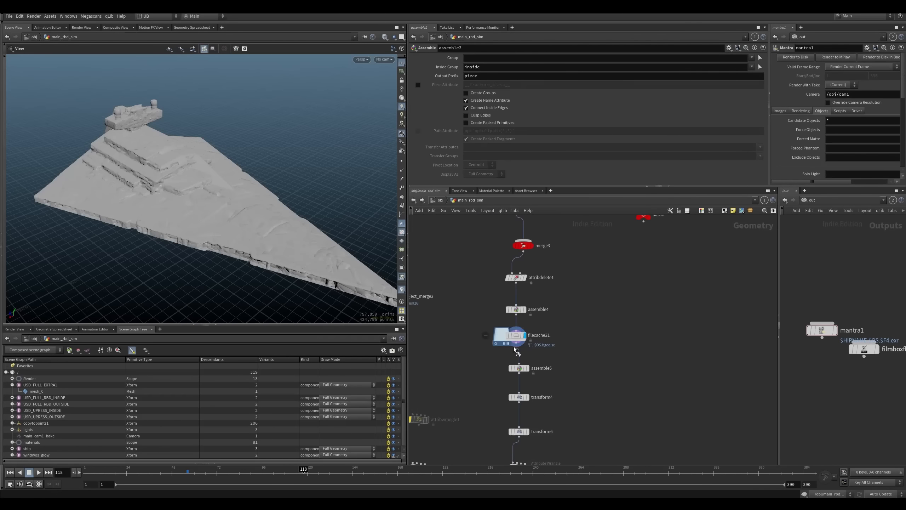
{"action": "left_click", "coordinate": [516, 336]}
{"action": "middle_click_drag", "start_coordinate": [500, 373], "coordinate": [506, 329]}
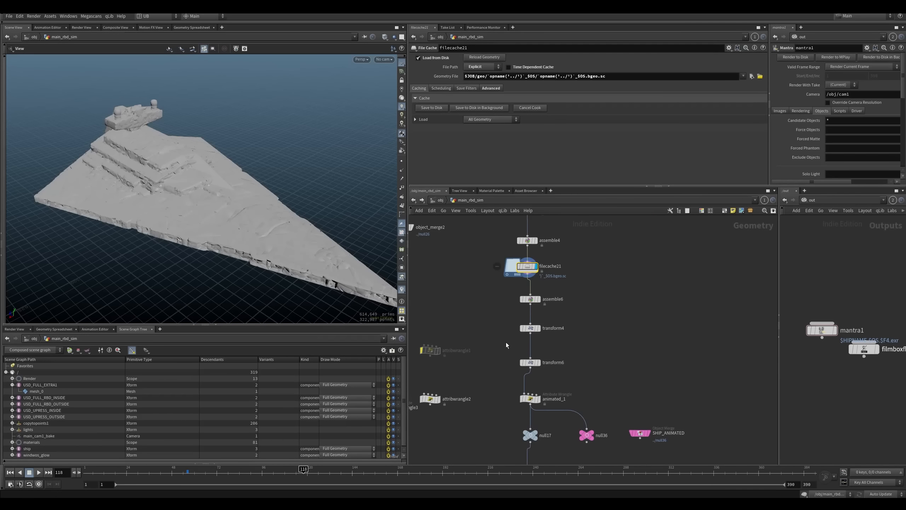
{"action": "left_click", "coordinate": [539, 299]}
{"action": "middle_click_drag", "start_coordinate": [503, 284], "coordinate": [506, 262]}
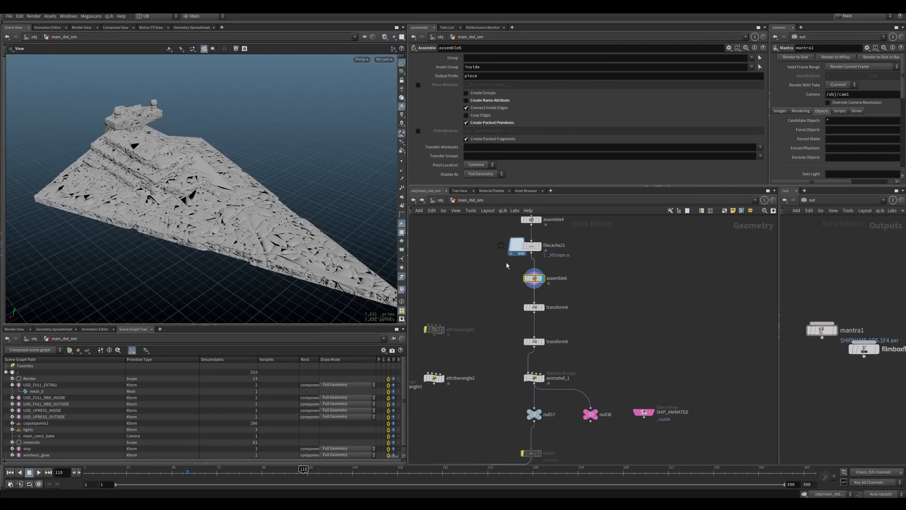
{"action": "middle_click", "coordinate": [535, 280]}
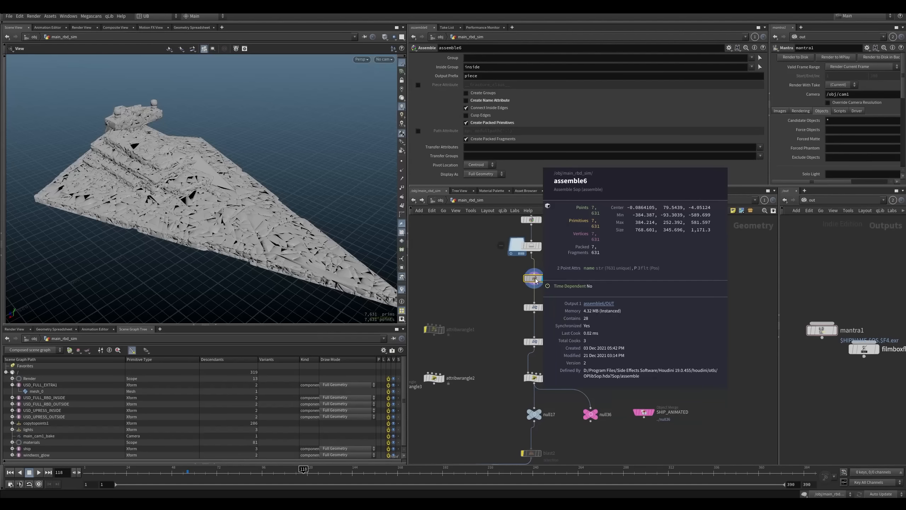
Step: Display transform6 below transform4 and view the scaled ship at frame 203
{"action": "middle_click_drag", "start_coordinate": [490, 298], "coordinate": [486, 308]}
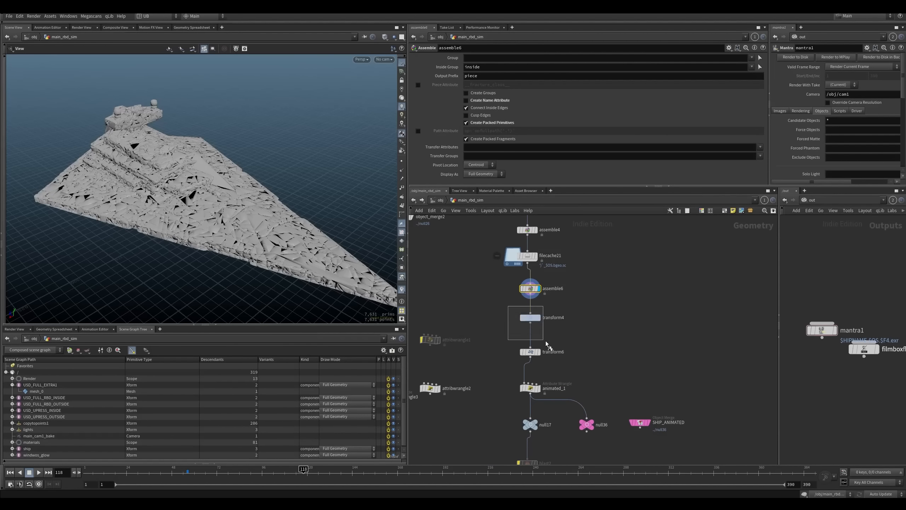
{"action": "left_click_drag", "start_coordinate": [546, 341], "coordinate": [549, 344]}
{"action": "mouse_move", "coordinate": [552, 362]}
{"action": "left_mouse_down"}
{"action": "mouse_move", "coordinate": [506, 344]}
{"action": "mouse_move", "coordinate": [556, 361]}
{"action": "left_mouse_up"}
{"action": "mouse_move", "coordinate": [255, 476]}
{"action": "left_mouse_down"}
{"action": "mouse_move", "coordinate": [204, 477]}
{"action": "mouse_move", "coordinate": [457, 482]}
{"action": "mouse_move", "coordinate": [205, 484]}
{"action": "left_mouse_up"}
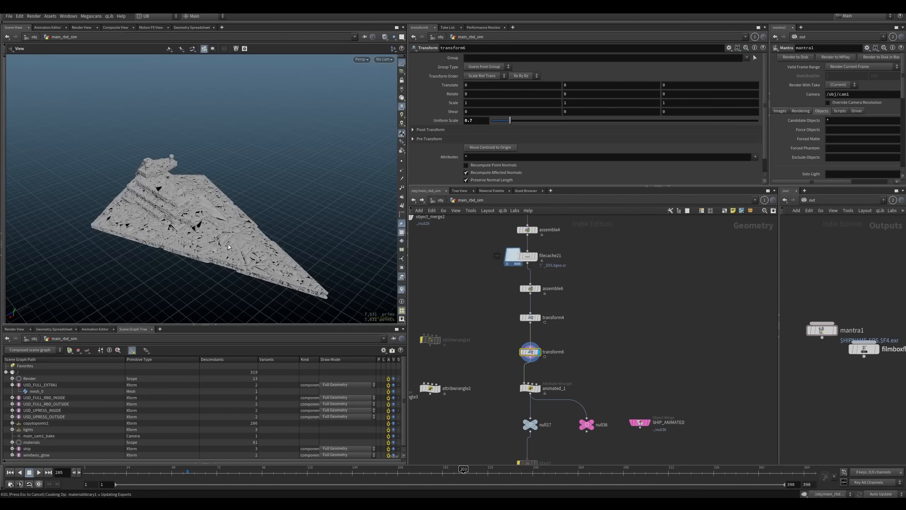
{"action": "left_click_drag", "start_coordinate": [279, 265], "coordinate": [224, 235]}
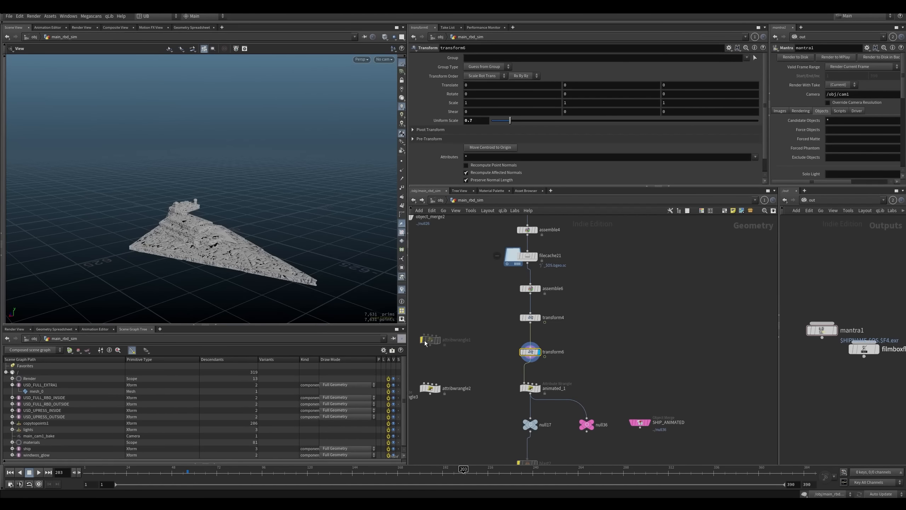
Step: Display null17 below animated_1 and inspect the ship at the end of the proxy chain
{"action": "scroll", "coordinate": [528, 378], "scroll_direction": "down", "scroll_amount": 6}
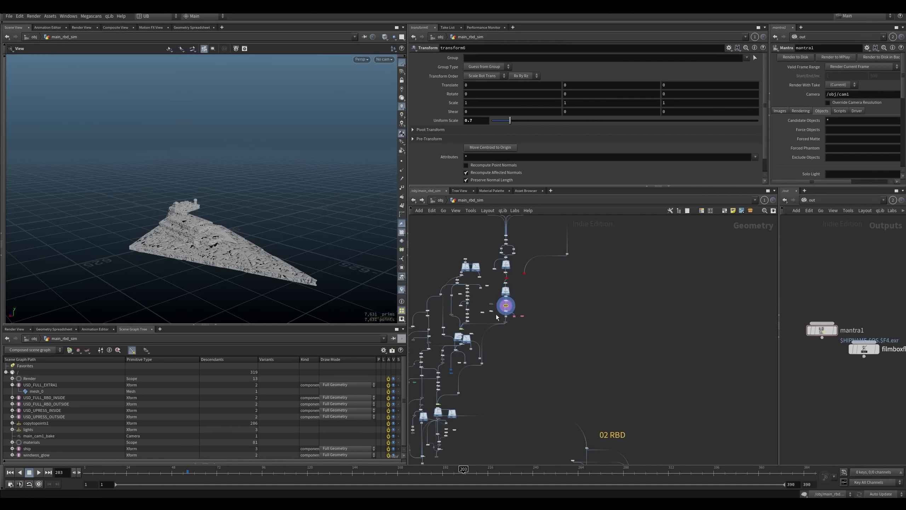
{"action": "scroll", "coordinate": [506, 315], "scroll_direction": "up", "scroll_amount": 5}
{"action": "left_click", "coordinate": [543, 324]}
{"action": "left_click", "coordinate": [543, 299]}
{"action": "left_click_drag", "start_coordinate": [428, 112], "coordinate": [416, 98]}
{"action": "left_click", "coordinate": [543, 324]}
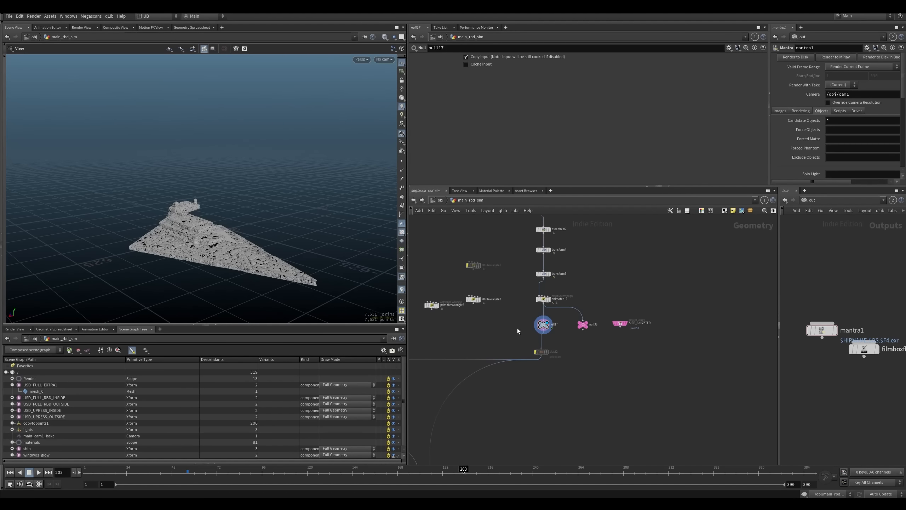
{"action": "left_click_drag", "start_coordinate": [261, 232], "coordinate": [247, 265]}
Step: Locate the ground branch beside the ship chain and display null27 and filecache2 below ground_maker
{"action": "right_click_drag", "start_coordinate": [551, 377], "coordinate": [515, 282]}
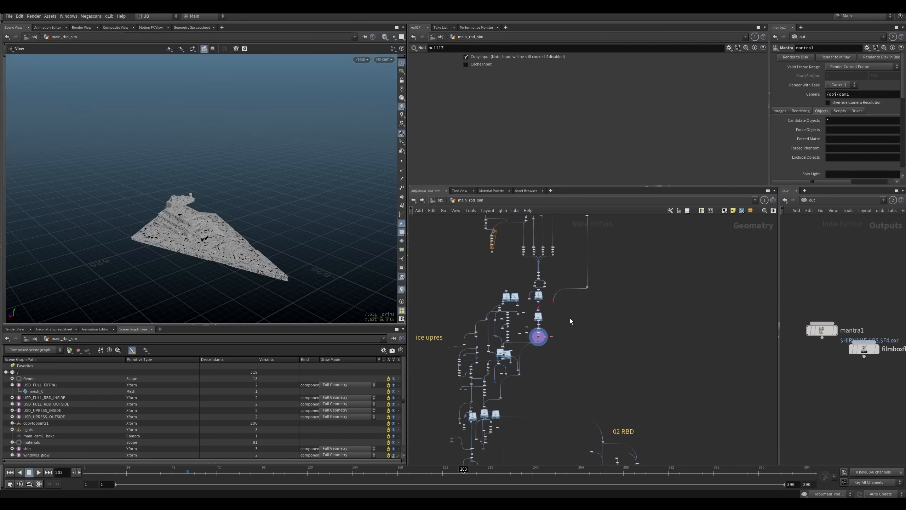
{"action": "right_click_drag", "start_coordinate": [510, 359], "coordinate": [527, 337]}
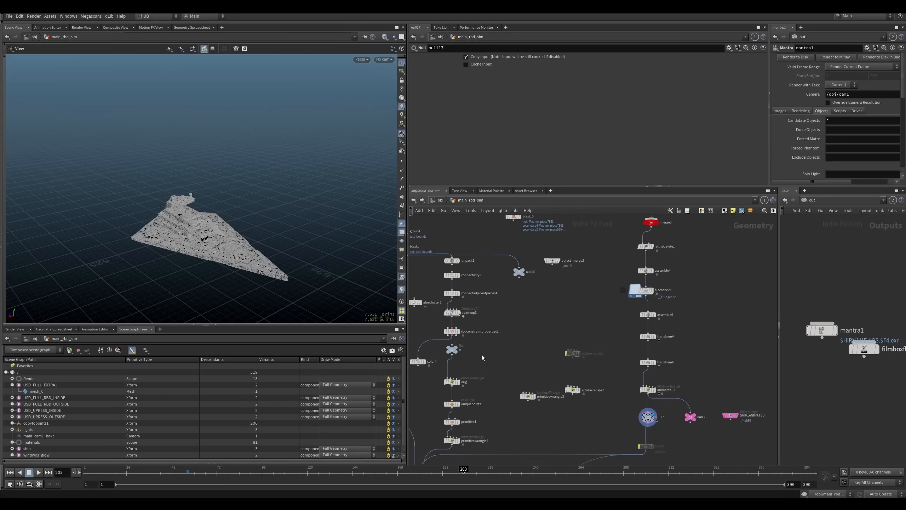
{"action": "middle_click_drag", "start_coordinate": [505, 328], "coordinate": [544, 361]}
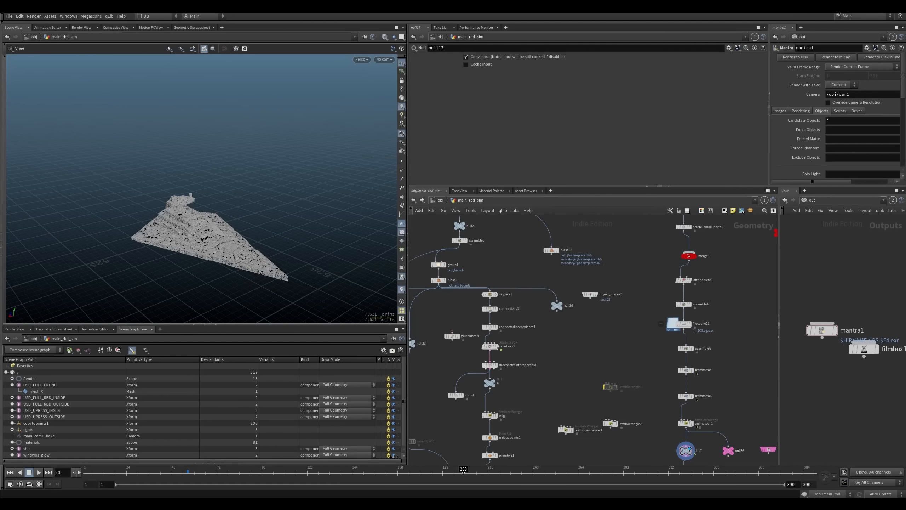
{"action": "left_click", "coordinate": [183, 507]}
{"action": "left_click", "coordinate": [183, 507]}
{"action": "middle_click_drag", "start_coordinate": [547, 308], "coordinate": [546, 358]}
{"action": "middle_click_drag", "start_coordinate": [514, 325], "coordinate": [528, 371]}
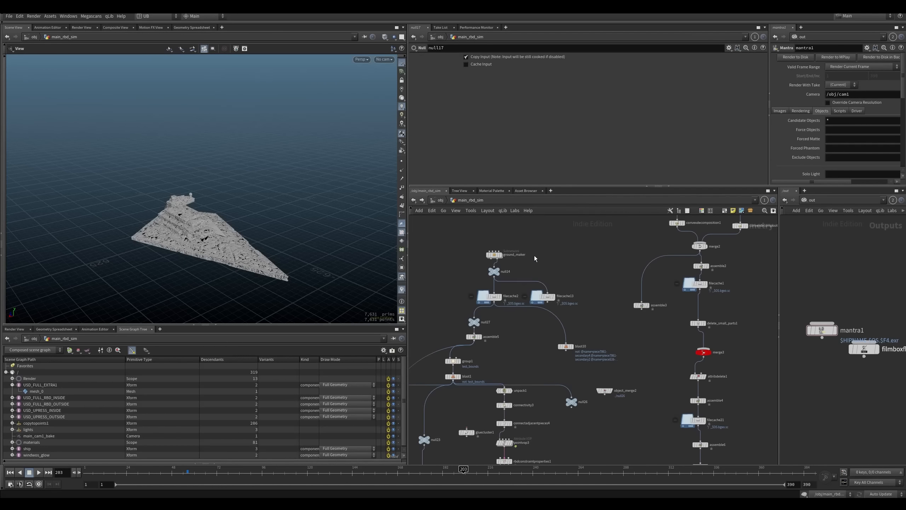
{"action": "middle_click_drag", "start_coordinate": [535, 257], "coordinate": [528, 278]}
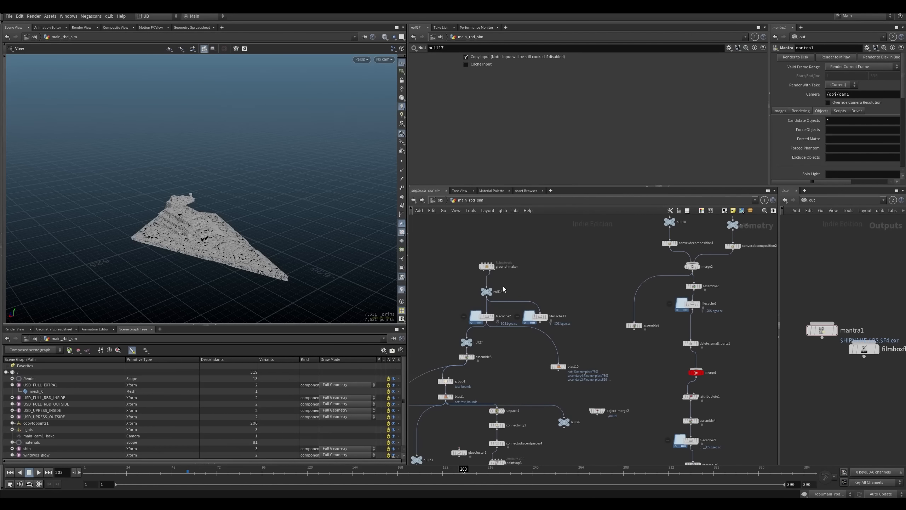
{"action": "left_click_drag", "start_coordinate": [466, 310], "coordinate": [500, 342]}
{"action": "key", "text": "r"}
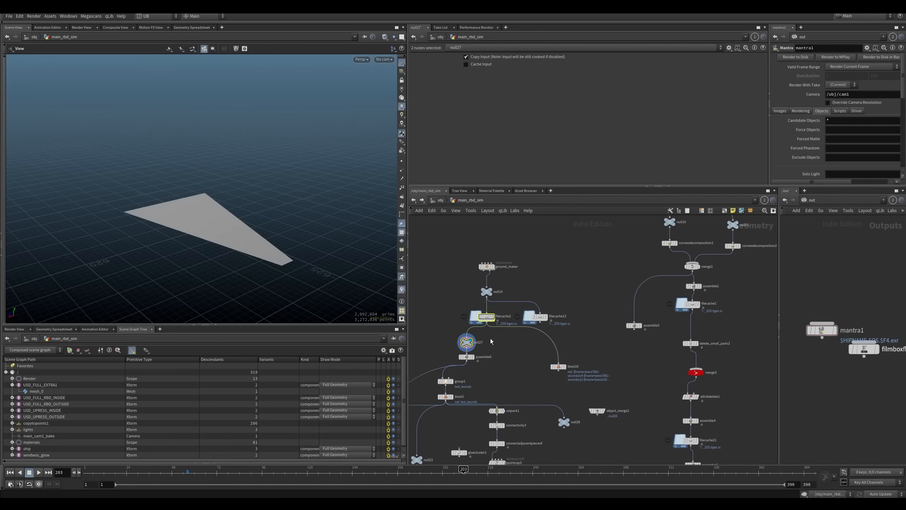
{"action": "left_click", "coordinate": [470, 323]}
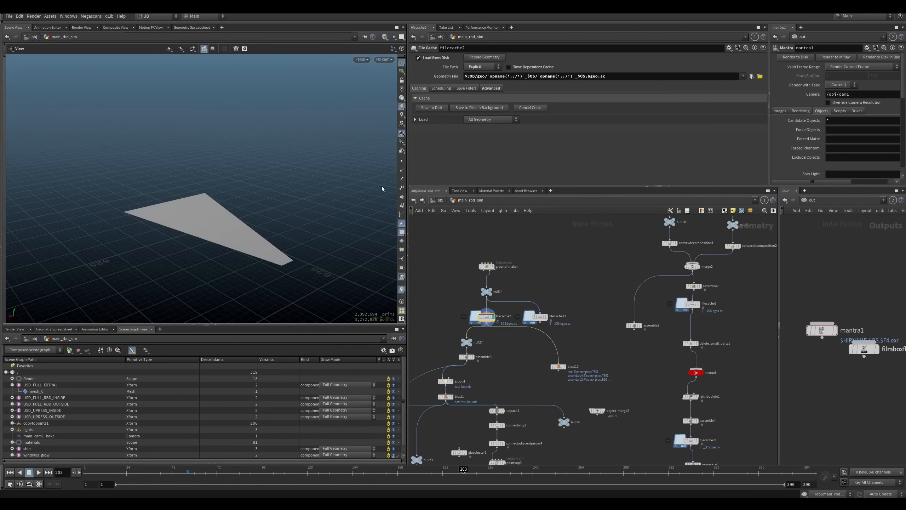
Step: Switch the viewport to wireframe shading and inspect filecache2's ground geometry from closer up
{"action": "right_click_drag", "start_coordinate": [269, 237], "coordinate": [276, 262]}
{"action": "mouse_move", "coordinate": [275, 263]}
{"action": "left_mouse_down"}
{"action": "mouse_move", "coordinate": [279, 294]}
{"action": "mouse_move", "coordinate": [268, 272]}
{"action": "left_mouse_up"}
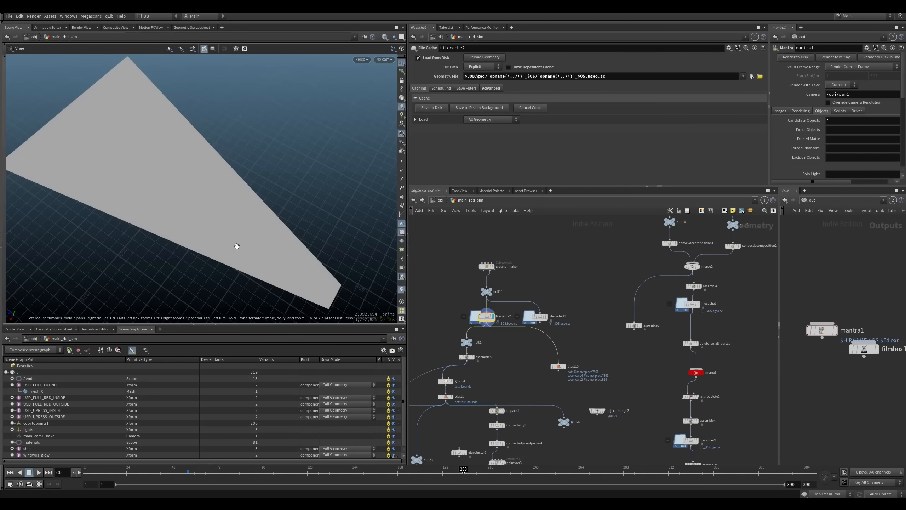
{"action": "key", "text": "shift+w"}
{"action": "right_click_drag", "start_coordinate": [241, 218], "coordinate": [200, 259]}
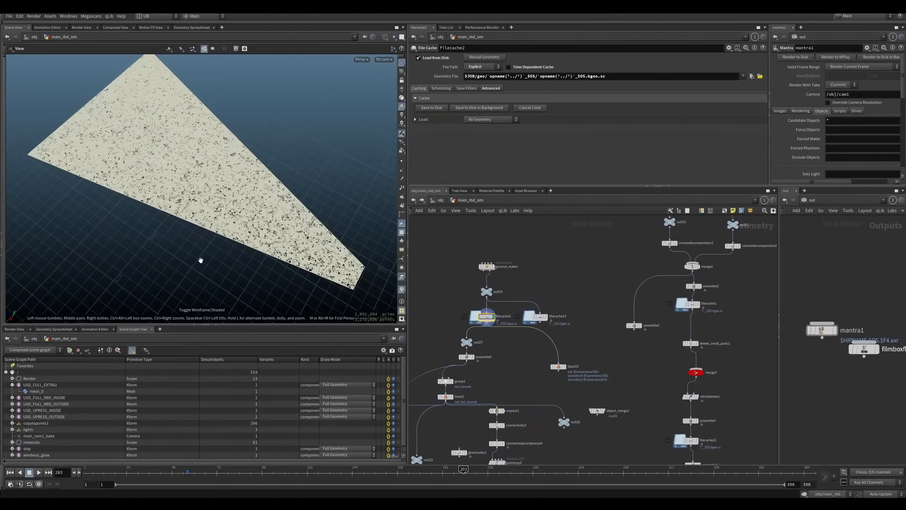
{"action": "left_click_drag", "start_coordinate": [200, 260], "coordinate": [282, 280]}
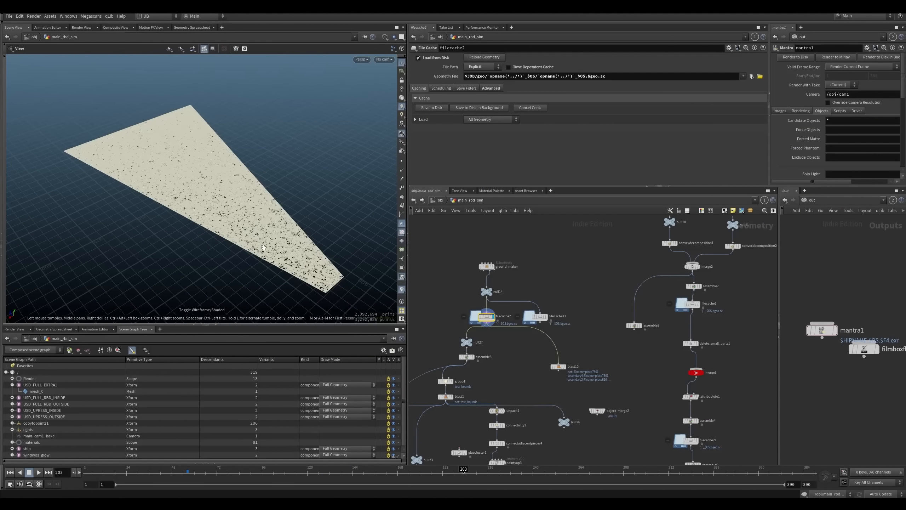
Step: Enter the ground_maker subnetwork and display null2 to examine the fractured ground pieces
{"action": "left_click", "coordinate": [486, 267]}
{"action": "key", "text": "i"}
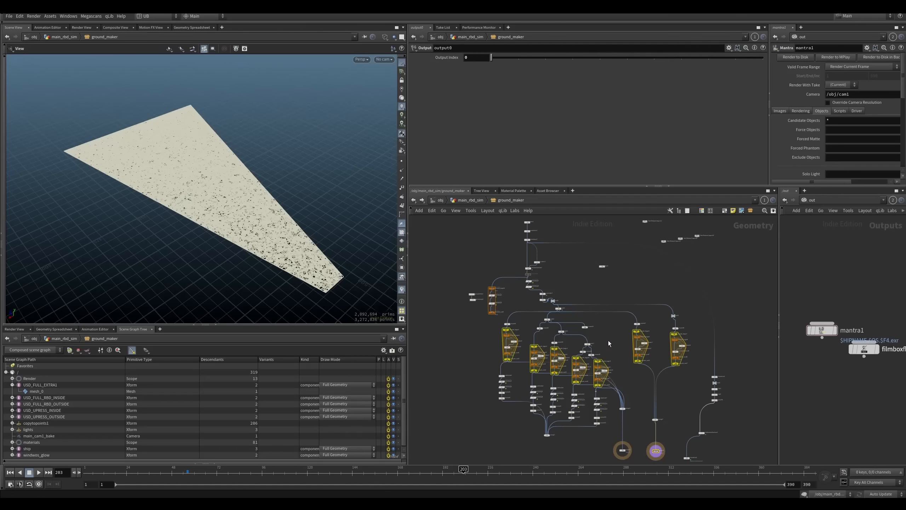
{"action": "scroll", "coordinate": [504, 276], "scroll_direction": "up", "scroll_amount": 5}
{"action": "middle_click_drag", "start_coordinate": [458, 273], "coordinate": [533, 279]}
{"action": "left_click", "coordinate": [501, 289]}
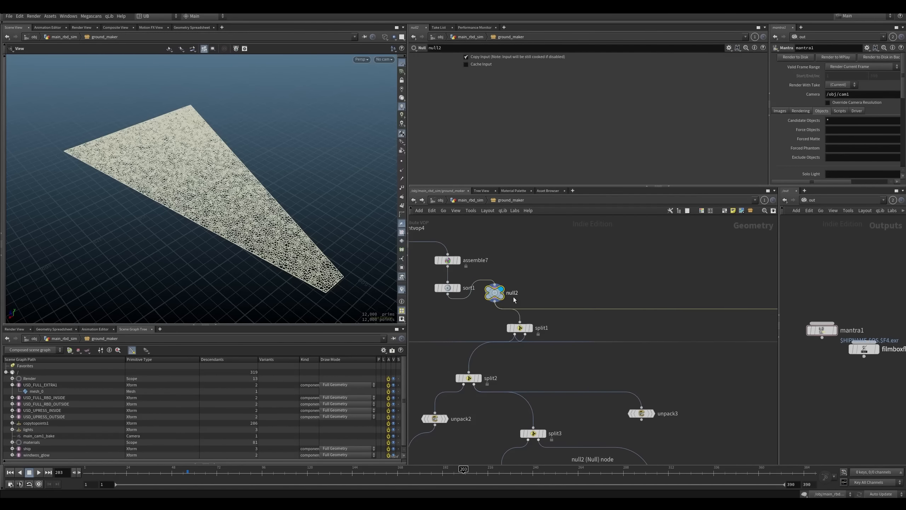
{"action": "left_click_drag", "start_coordinate": [257, 230], "coordinate": [301, 252]}
Step: Trace the nodes feeding null2, from scatter1 and voronoifracture1 through pointvop2 and pointvop4 to sort1
{"action": "middle_click_drag", "start_coordinate": [504, 219], "coordinate": [575, 336]}
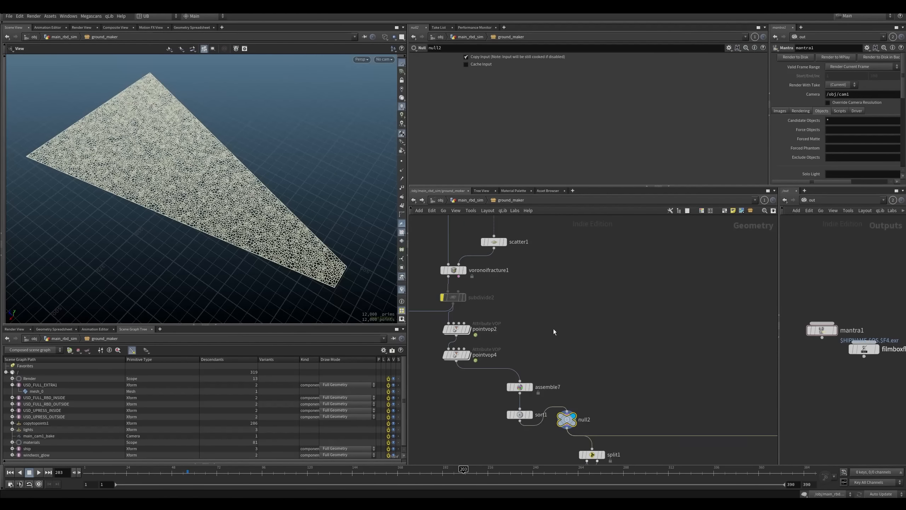
{"action": "scroll", "coordinate": [571, 334], "scroll_direction": "down", "scroll_amount": 2}
{"action": "left_click", "coordinate": [499, 281]}
{"action": "middle_click_drag", "start_coordinate": [549, 350], "coordinate": [508, 280]}
{"action": "left_click", "coordinate": [522, 334]}
{"action": "left_click", "coordinate": [483, 314]}
{"action": "left_click_drag", "start_coordinate": [484, 307], "coordinate": [432, 304]}
{"action": "left_click_drag", "start_coordinate": [478, 248], "coordinate": [423, 339]}
{"action": "middle_click_drag", "start_coordinate": [473, 281], "coordinate": [501, 301]}
{"action": "left_click", "coordinate": [501, 301]}
{"action": "key", "text": "b"}
{"action": "left_click_drag", "start_coordinate": [503, 268], "coordinate": [446, 303]}
{"action": "left_click_drag", "start_coordinate": [516, 267], "coordinate": [443, 307]}
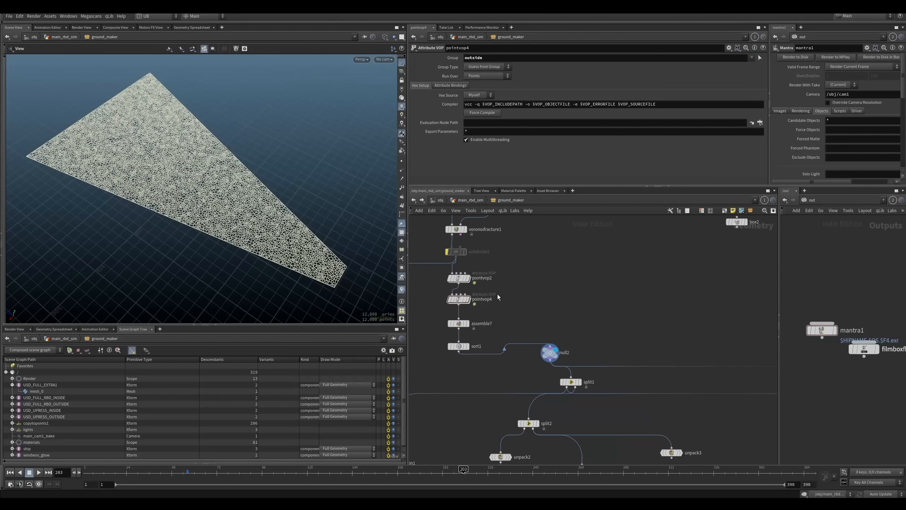
Step: Open pointvop4, review the turbnoise1 settings and return to the ground_maker network
{"action": "left_click", "coordinate": [458, 299]}
{"action": "key", "text": "i"}
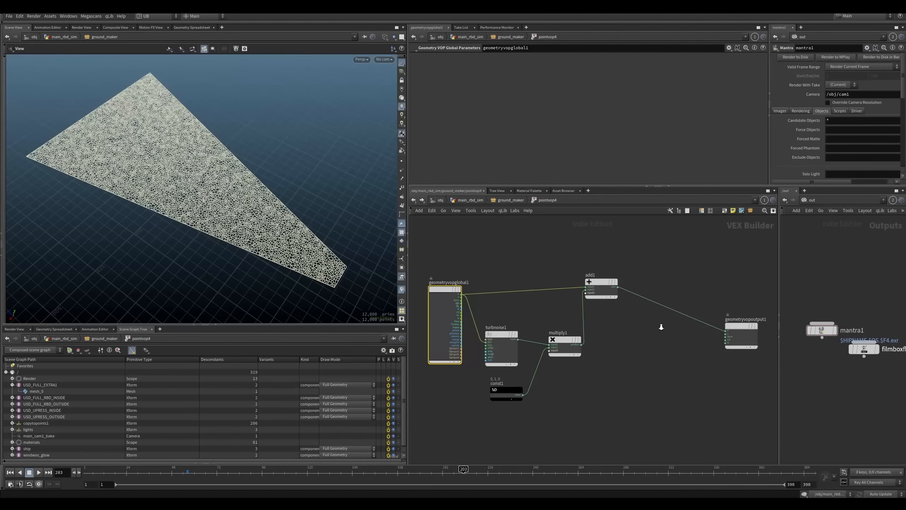
{"action": "scroll", "coordinate": [664, 334], "scroll_direction": "up", "scroll_amount": 2}
{"action": "left_click", "coordinate": [457, 354]}
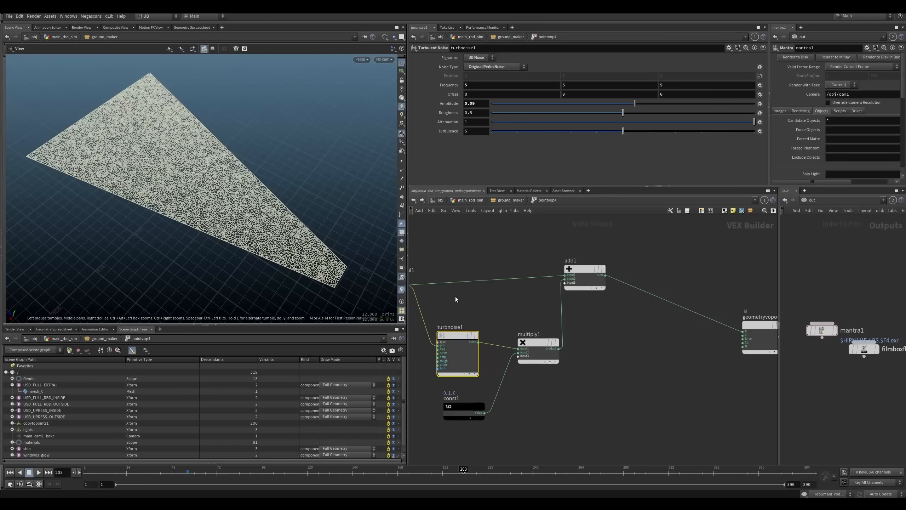
{"action": "key", "text": "u"}
Step: Follow the split branches below null2 to the compiled for-each blocks and display unpack7
{"action": "scroll", "coordinate": [525, 308], "scroll_direction": "down", "scroll_amount": 2}
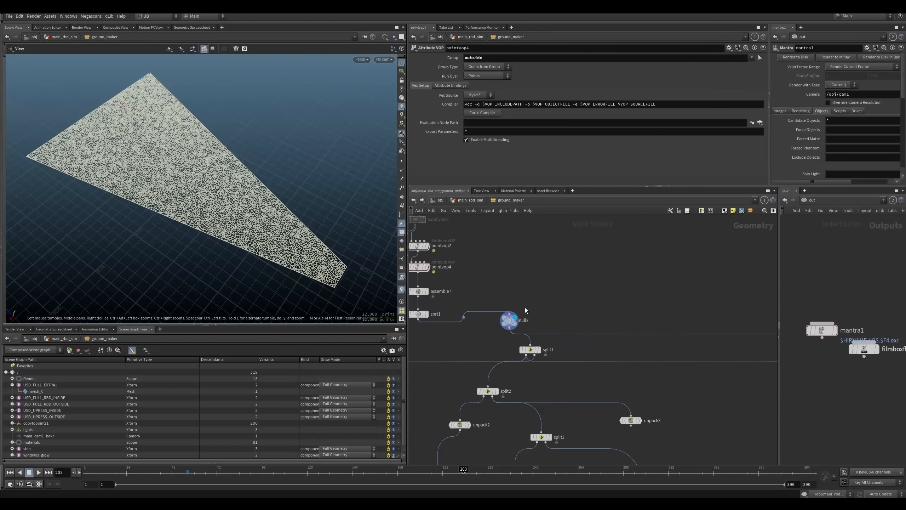
{"action": "scroll", "coordinate": [571, 282], "scroll_direction": "down", "scroll_amount": 3}
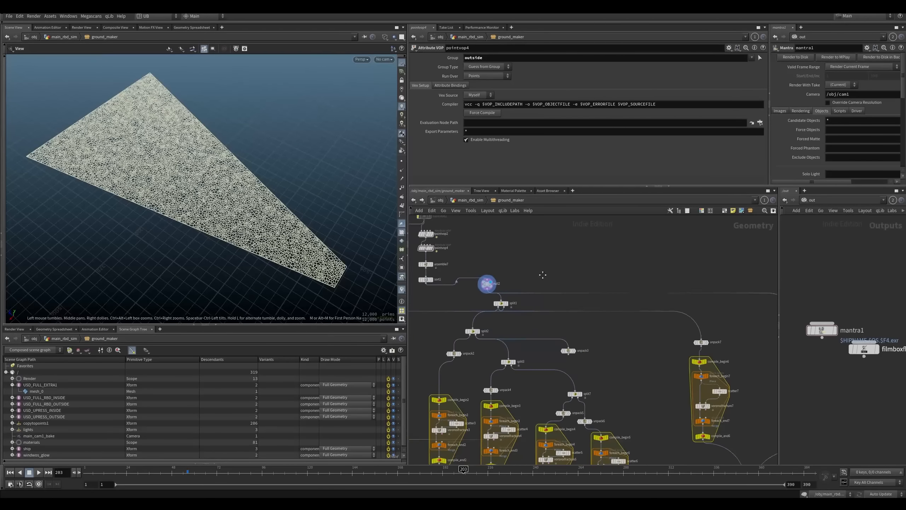
{"action": "middle_click_drag", "start_coordinate": [543, 275], "coordinate": [522, 270]}
{"action": "middle_click_drag", "start_coordinate": [609, 280], "coordinate": [477, 280]}
{"action": "middle_click_drag", "start_coordinate": [536, 313], "coordinate": [645, 313]}
{"action": "left_click_drag", "start_coordinate": [459, 302], "coordinate": [508, 307]}
{"action": "left_click_drag", "start_coordinate": [445, 282], "coordinate": [495, 268]}
{"action": "middle_click_drag", "start_coordinate": [520, 278], "coordinate": [576, 287]}
{"action": "middle_click_drag", "start_coordinate": [651, 327], "coordinate": [564, 306]}
{"action": "left_click", "coordinate": [633, 327]}
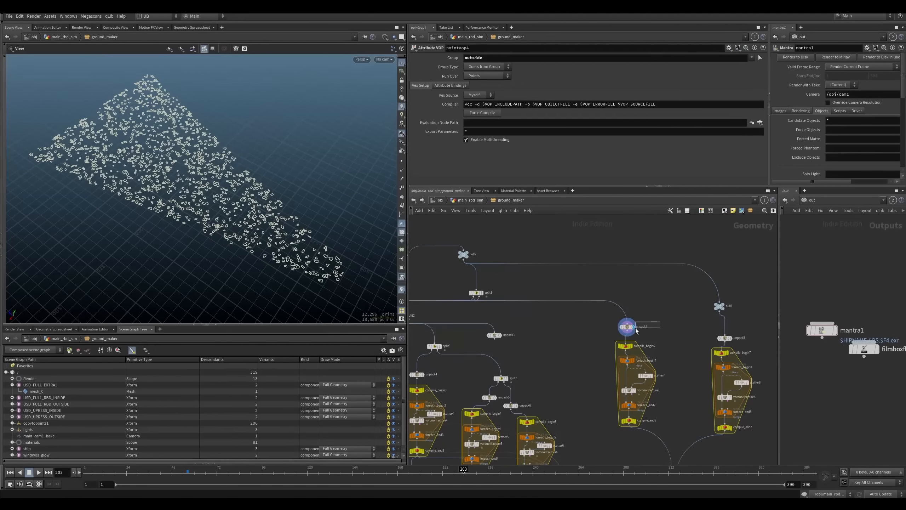
{"action": "left_click", "coordinate": [627, 327]}
Step: Compare null1's full fractured ground with the pieces split off into unpack7
{"action": "left_click_drag", "start_coordinate": [726, 317], "coordinate": [726, 317]}
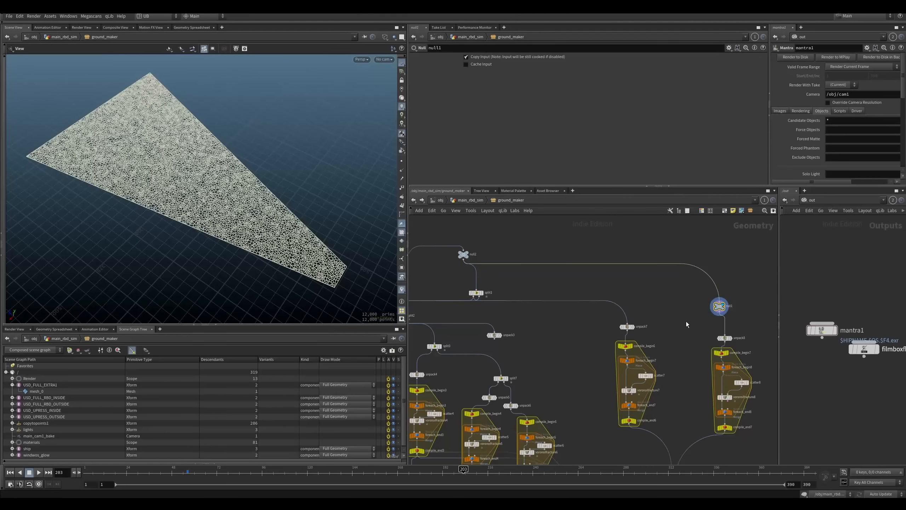
{"action": "left_click", "coordinate": [476, 292]}
{"action": "left_click", "coordinate": [463, 254]}
{"action": "left_click", "coordinate": [719, 306]}
{"action": "left_click", "coordinate": [627, 327]}
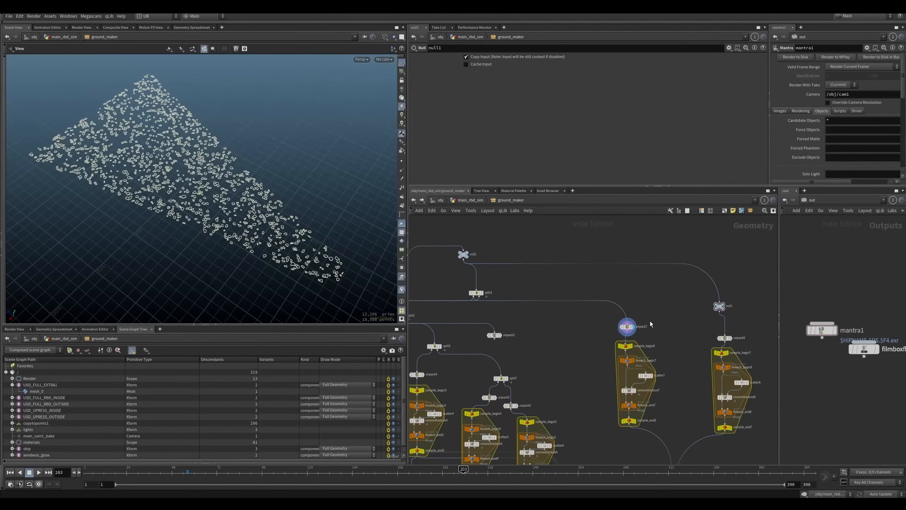
Step: Inspect unpack7's ground pieces up close and trace their branch back to split1 and null2
{"action": "right_click_drag", "start_coordinate": [264, 236], "coordinate": [384, 199]}
{"action": "left_click_drag", "start_coordinate": [384, 199], "coordinate": [238, 264]}
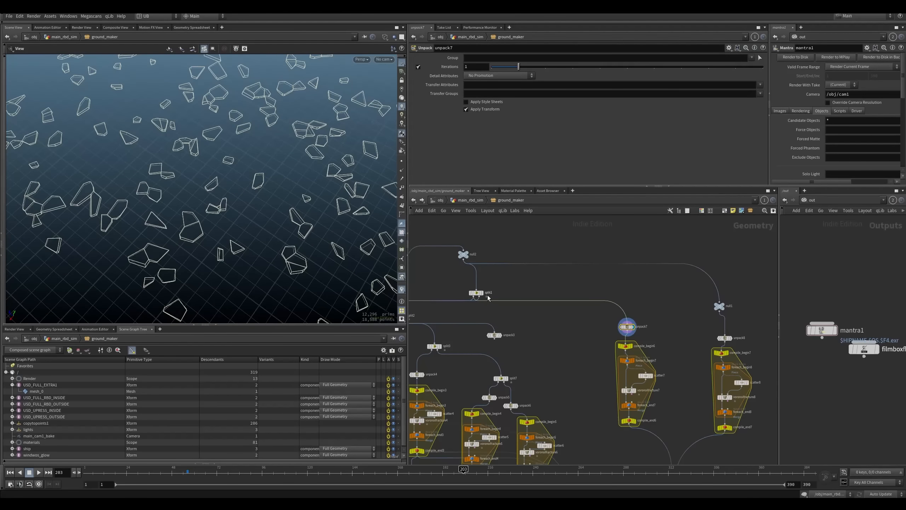
{"action": "middle_click_drag", "start_coordinate": [486, 303], "coordinate": [564, 290]}
{"action": "left_click_drag", "start_coordinate": [551, 279], "coordinate": [539, 263]}
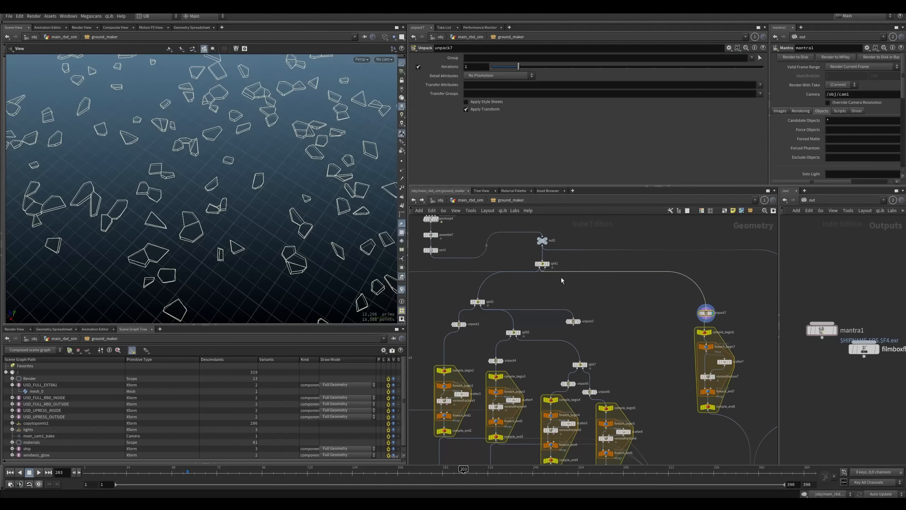
{"action": "middle_click_drag", "start_coordinate": [608, 274], "coordinate": [565, 285]}
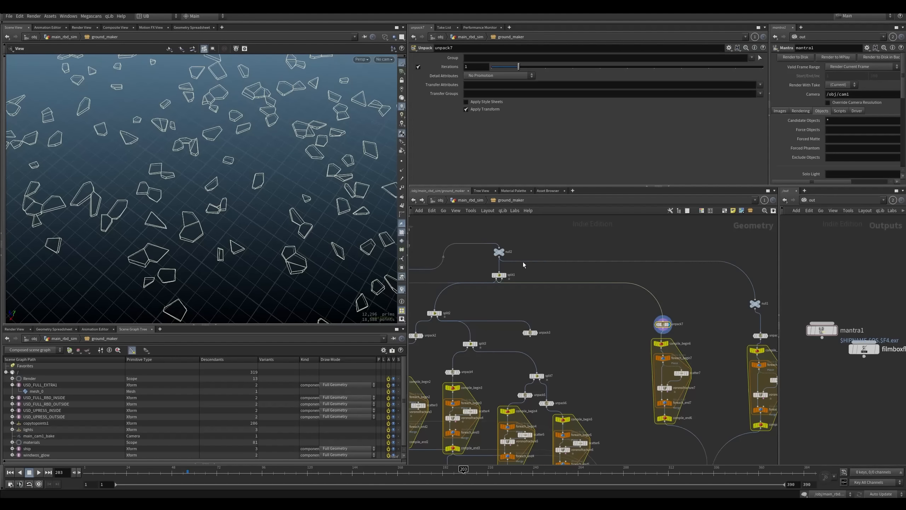
Step: Trace split1's output branches to unpack7 and null1, and display null1's fractured ground
{"action": "middle_click_drag", "start_coordinate": [713, 299], "coordinate": [663, 287]}
{"action": "left_click_drag", "start_coordinate": [662, 286], "coordinate": [719, 316]}
{"action": "middle_click_drag", "start_coordinate": [495, 288], "coordinate": [537, 322]}
{"action": "left_click_drag", "start_coordinate": [489, 299], "coordinate": [702, 263]}
{"action": "scroll", "coordinate": [702, 295], "scroll_direction": "up", "scroll_amount": 5}
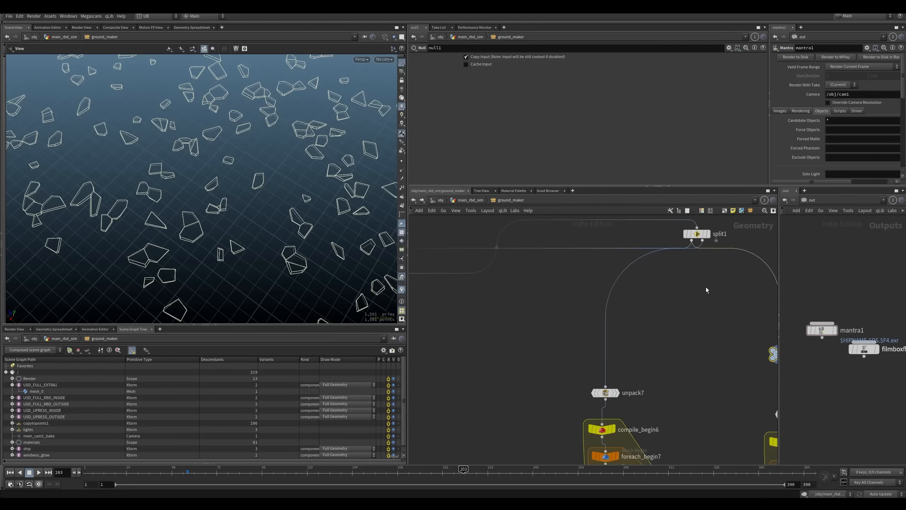
{"action": "middle_click_drag", "start_coordinate": [706, 287], "coordinate": [653, 306]}
{"action": "left_click_drag", "start_coordinate": [587, 282], "coordinate": [651, 306]}
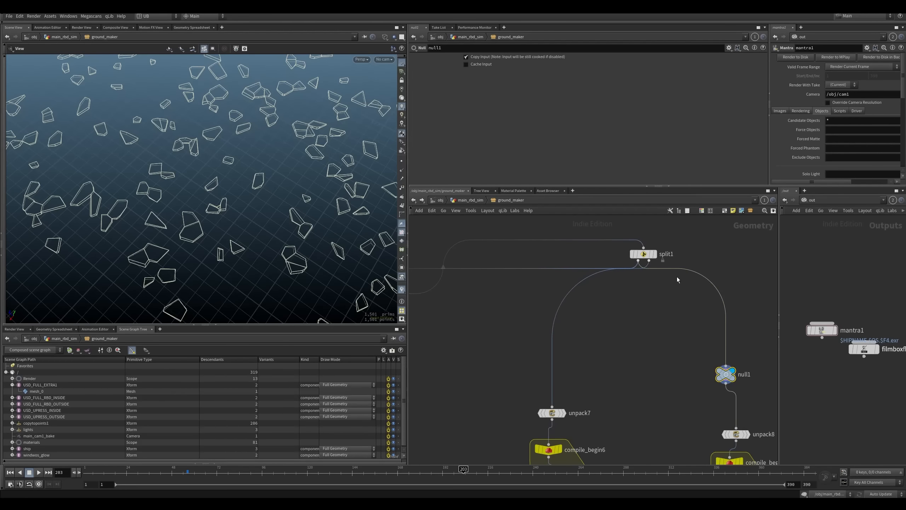
{"action": "left_click_drag", "start_coordinate": [674, 268], "coordinate": [649, 261]}
{"action": "scroll", "coordinate": [653, 311], "scroll_direction": "down", "scroll_amount": 5}
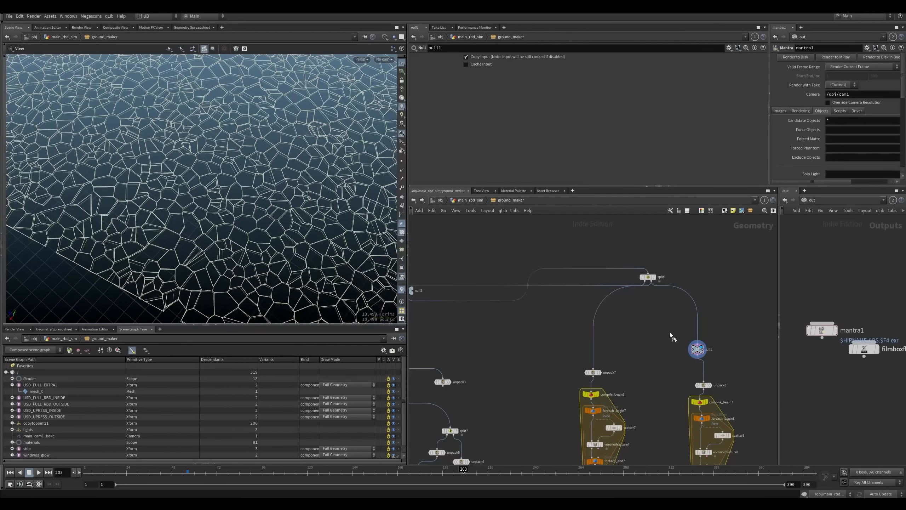
Step: Display unpack7's split-off ground pieces as shaded geometry and inspect them from closer up
{"action": "left_click_drag", "start_coordinate": [648, 278], "coordinate": [526, 291]}
{"action": "middle_click_drag", "start_coordinate": [595, 318], "coordinate": [556, 306]}
{"action": "mouse_move", "coordinate": [343, 211]}
{"action": "right_mouse_down"}
{"action": "mouse_move", "coordinate": [272, 232]}
{"action": "mouse_move", "coordinate": [337, 208]}
{"action": "right_mouse_up"}
{"action": "left_click", "coordinate": [554, 360]}
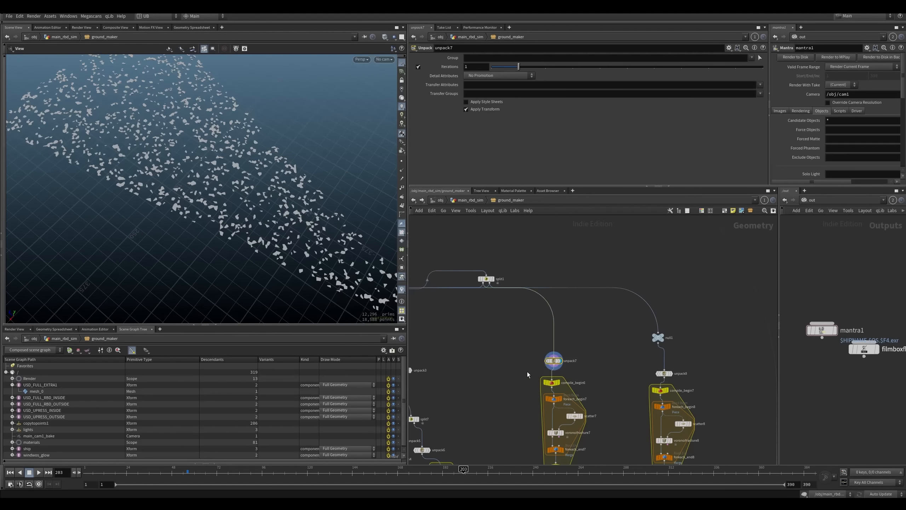
{"action": "right_click_drag", "start_coordinate": [150, 232], "coordinate": [206, 209]}
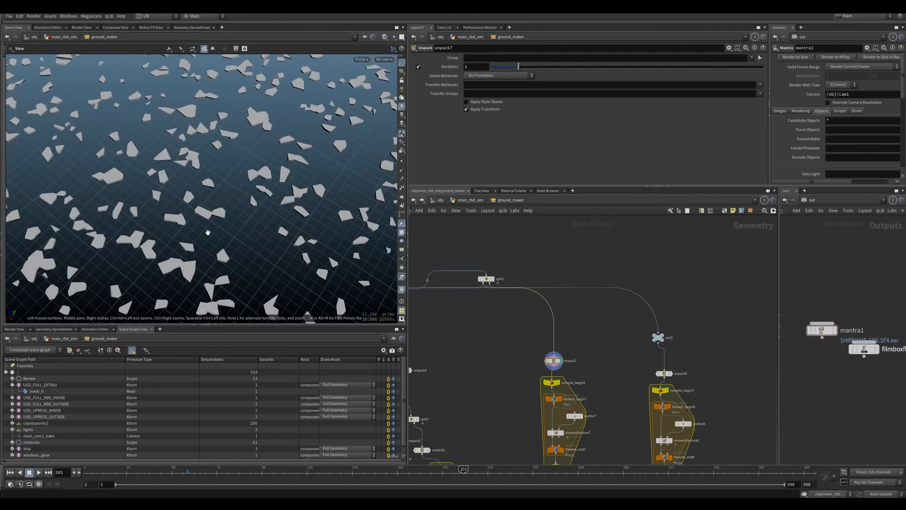
Step: Widen split1's group range, trying 0-2000 and settling on 0-3000, and inspect the resulting ground pieces
{"action": "left_click", "coordinate": [486, 279]}
{"action": "left_click", "coordinate": [490, 56]}
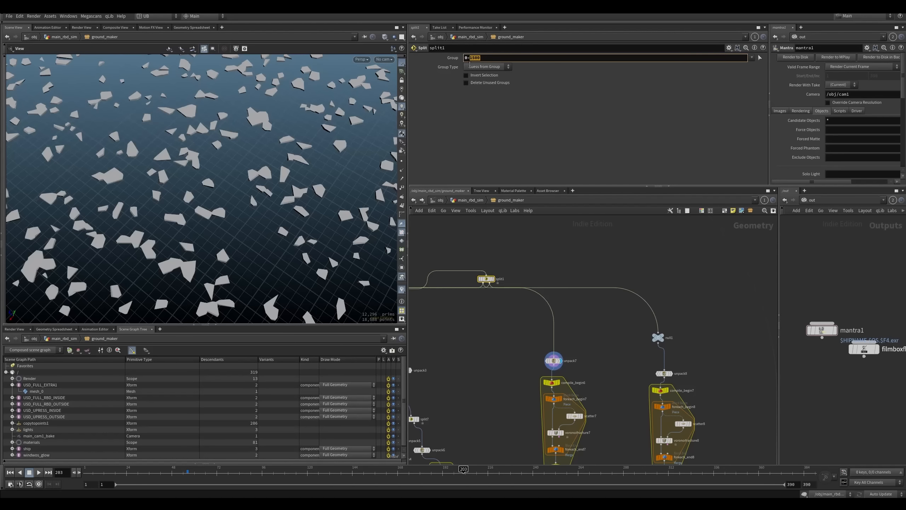
{"action": "type", "text": "0-2000"}
{"action": "key", "text": "Return"}
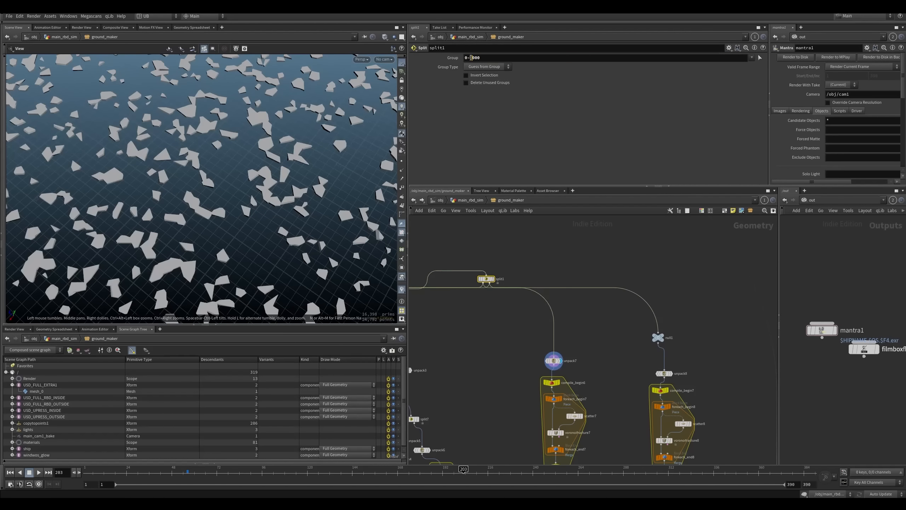
{"action": "left_click_drag", "start_coordinate": [472, 58], "coordinate": [470, 57]}
{"action": "type", "text": "3"}
{"action": "left_click", "coordinate": [540, 271]}
{"action": "right_click_drag", "start_coordinate": [188, 243], "coordinate": [210, 225]}
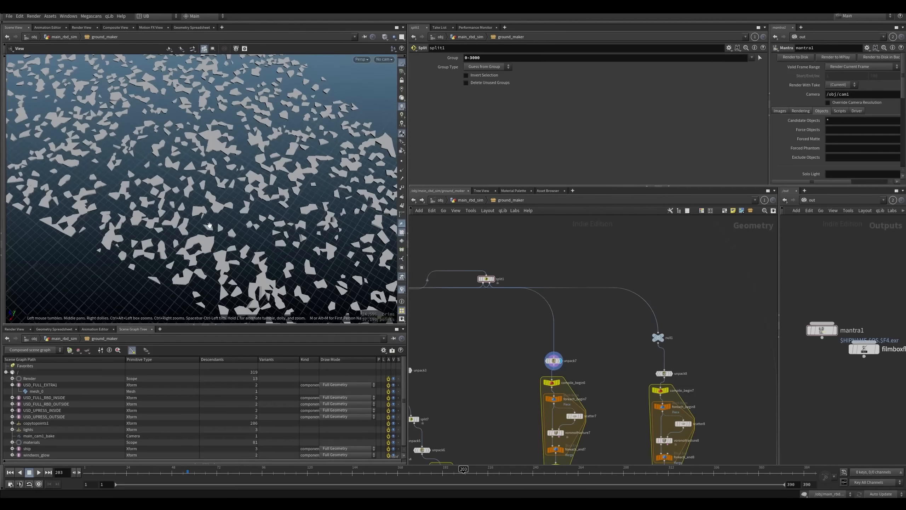
Step: Compare the settings of scatter7 and scatter8 inside the two compiled for-each blocks
{"action": "middle_click_drag", "start_coordinate": [606, 411], "coordinate": [580, 336]}
{"action": "left_click", "coordinate": [547, 342]}
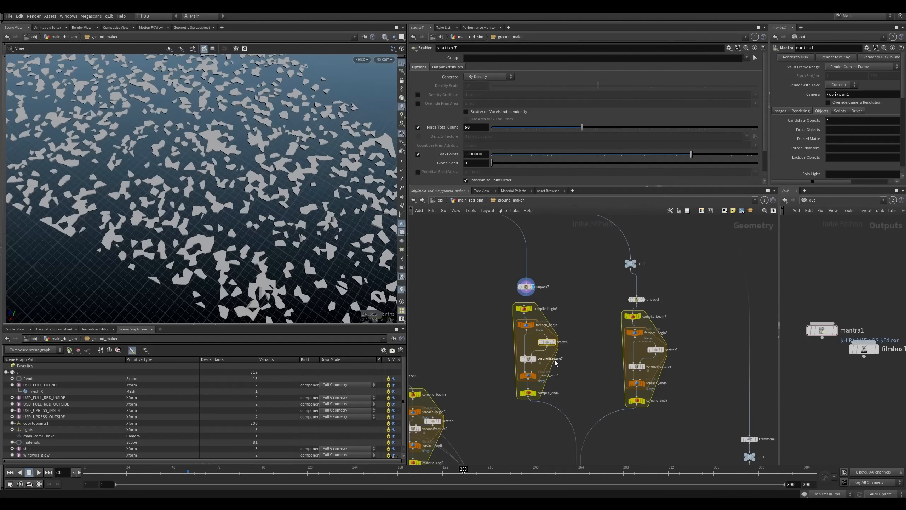
{"action": "left_click", "coordinate": [655, 350]}
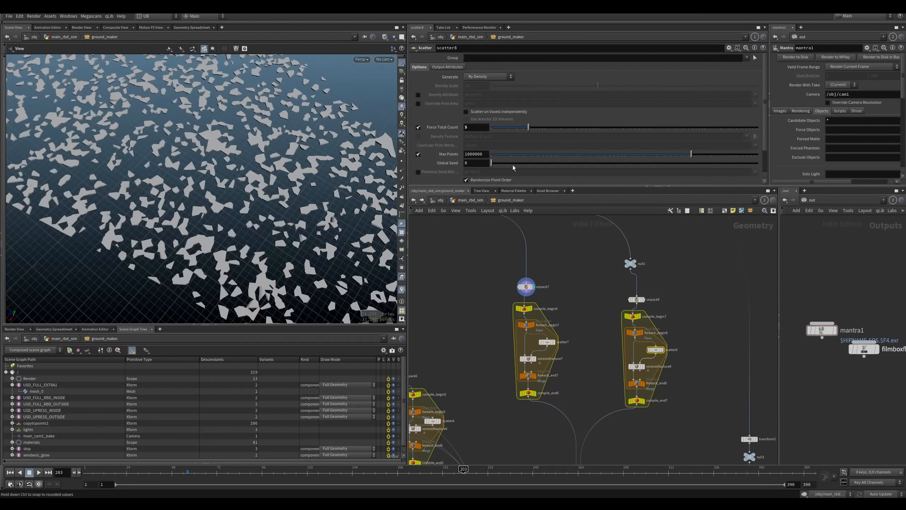
Step: Display compile_end6's refractured pieces in wireframe shading
{"action": "middle_click_drag", "start_coordinate": [499, 393], "coordinate": [482, 339]}
{"action": "left_click_drag", "start_coordinate": [478, 335], "coordinate": [524, 355]}
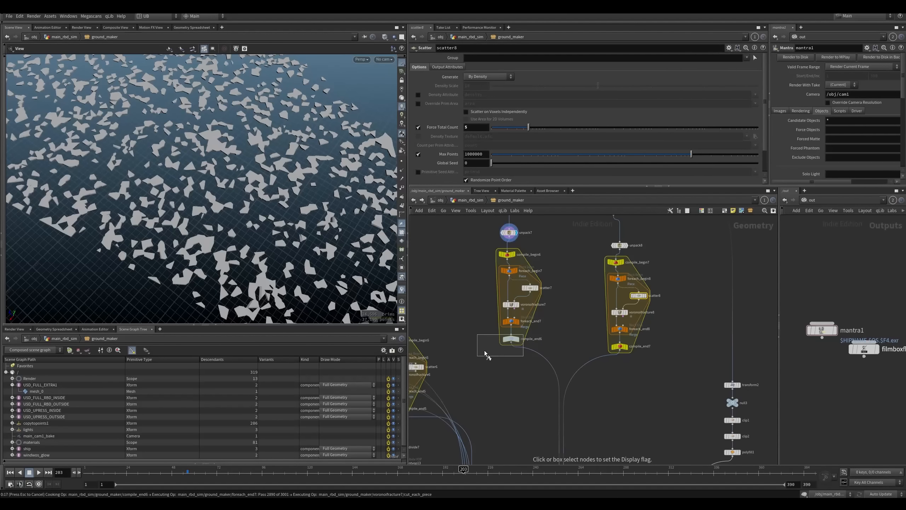
{"action": "left_click_drag", "start_coordinate": [485, 354], "coordinate": [482, 338]}
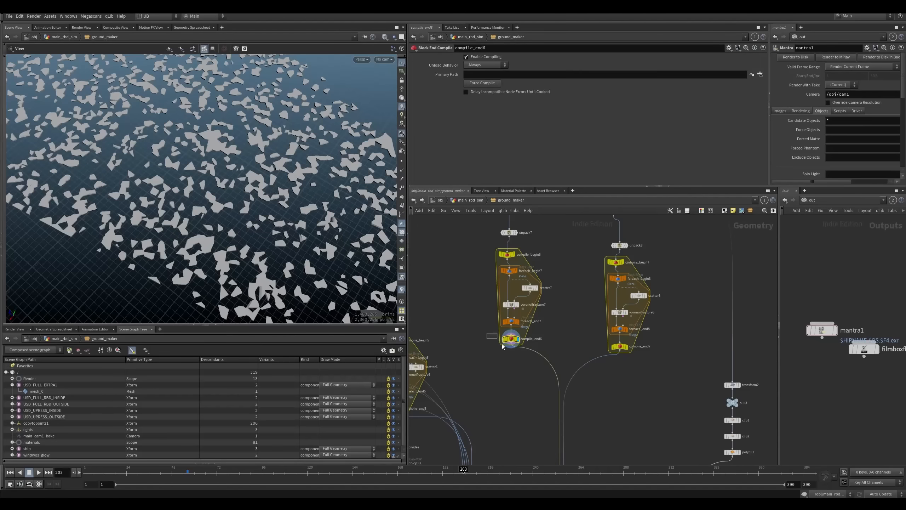
{"action": "key", "text": "w"}
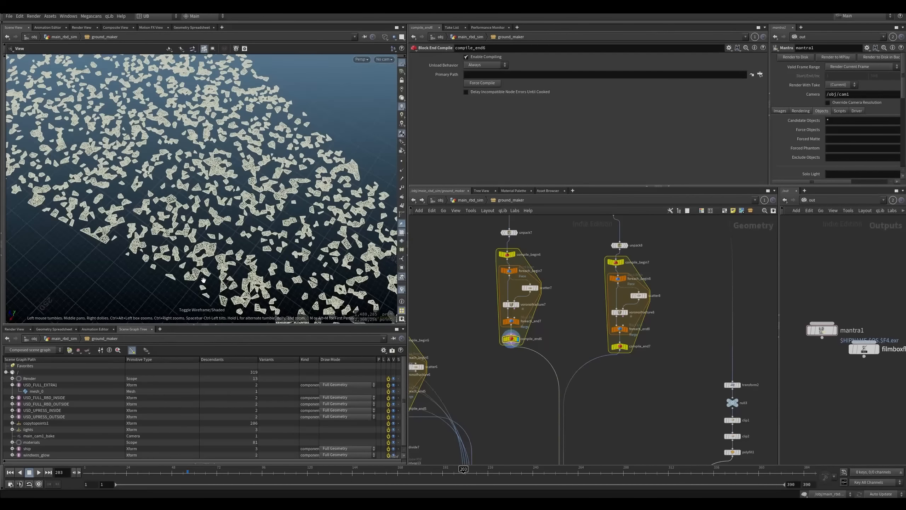
Step: Return to the main_rbd_sim network and inspect filecache2's cached fractured ground from farther out
{"action": "key", "text": "u"}
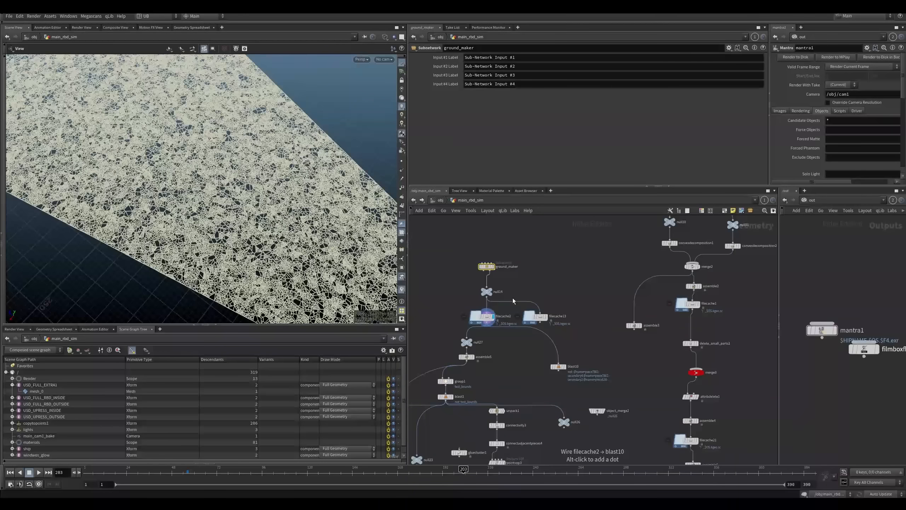
{"action": "left_click", "coordinate": [484, 317]}
{"action": "right_click_drag", "start_coordinate": [179, 286], "coordinate": [261, 233]}
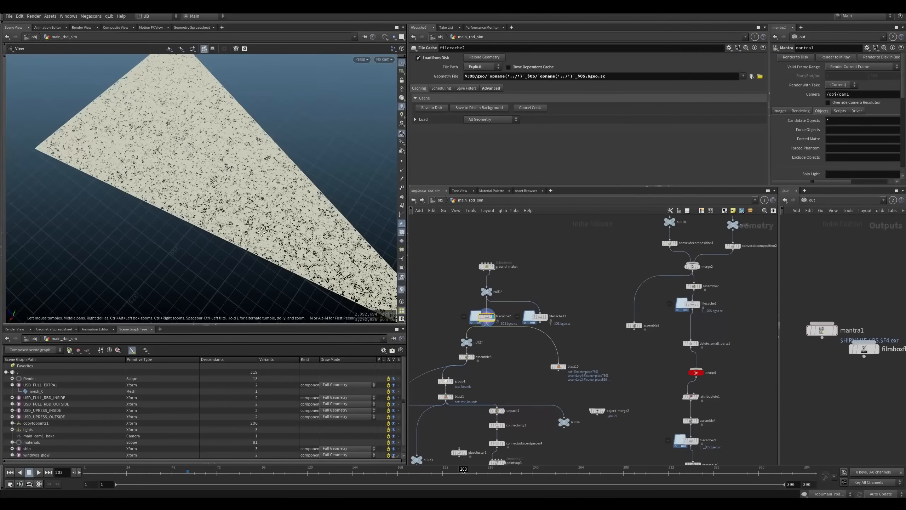
{"action": "mouse_move", "coordinate": [254, 210]}
{"action": "left_mouse_down"}
{"action": "mouse_move", "coordinate": [221, 250]}
{"action": "mouse_move", "coordinate": [232, 221]}
{"action": "mouse_move", "coordinate": [250, 214]}
{"action": "left_mouse_up"}
Step: Reopen ground_maker, review its compiled blocks and output nodes, and return to main_rbd_sim
{"action": "left_click", "coordinate": [486, 266]}
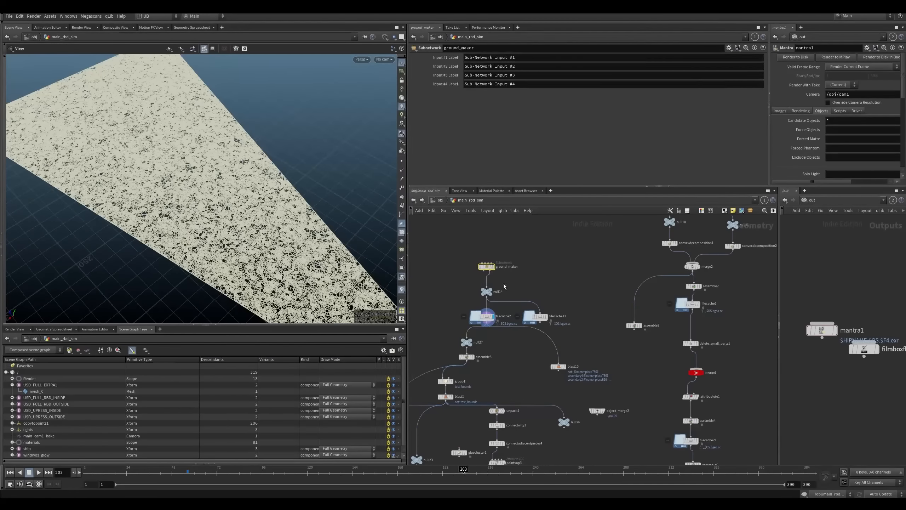
{"action": "key", "text": "i"}
{"action": "middle_click_drag", "start_coordinate": [516, 352], "coordinate": [513, 322]}
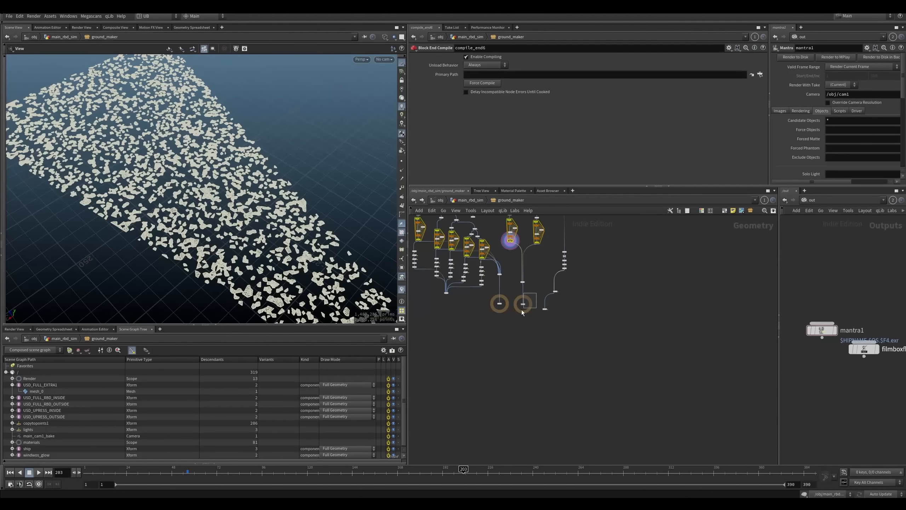
{"action": "middle_click_drag", "start_coordinate": [525, 273], "coordinate": [570, 325]}
{"action": "left_click_drag", "start_coordinate": [489, 303], "coordinate": [535, 290]}
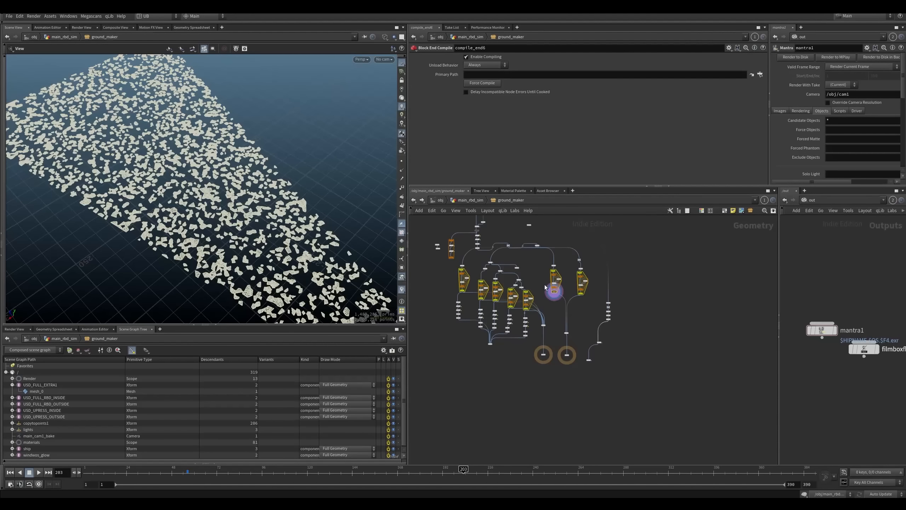
{"action": "scroll", "coordinate": [554, 342], "scroll_direction": "up", "scroll_amount": 3}
{"action": "key", "text": "u"}
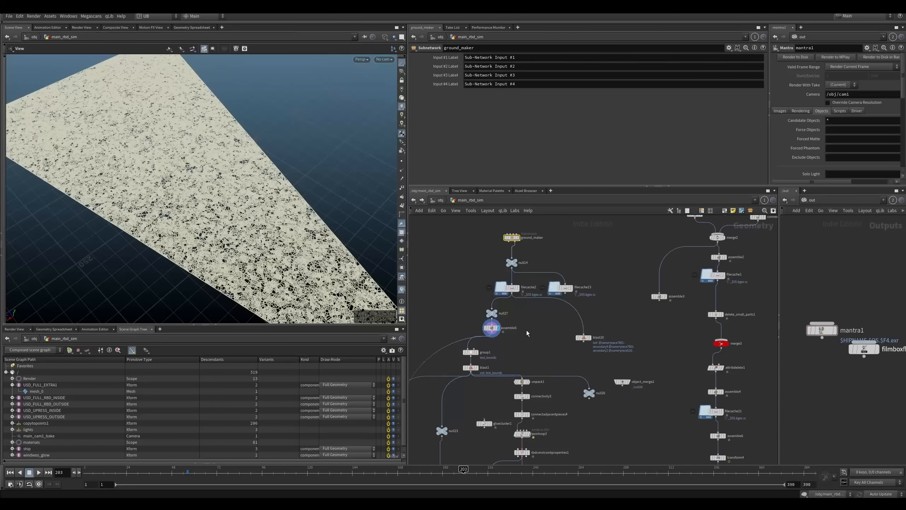
Step: Step through assemble5, group1 and blast1, and frame blast1's test_bounds ground section
{"action": "left_click", "coordinate": [492, 328]}
{"action": "middle_click_drag", "start_coordinate": [491, 350], "coordinate": [513, 330]}
{"action": "scroll", "coordinate": [513, 330], "scroll_direction": "up", "scroll_amount": 2}
{"action": "left_click", "coordinate": [497, 333]}
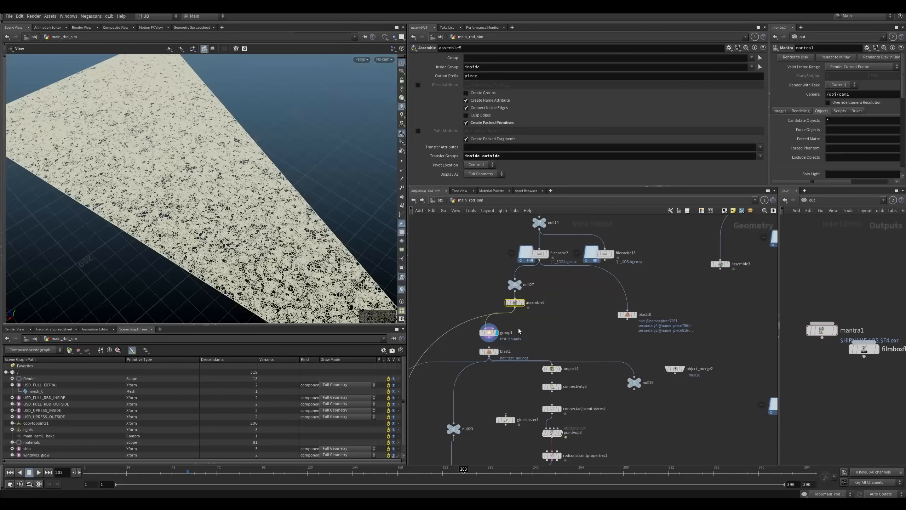
{"action": "left_click", "coordinate": [497, 351]}
{"action": "scroll", "coordinate": [517, 300], "scroll_direction": "down", "scroll_amount": 5}
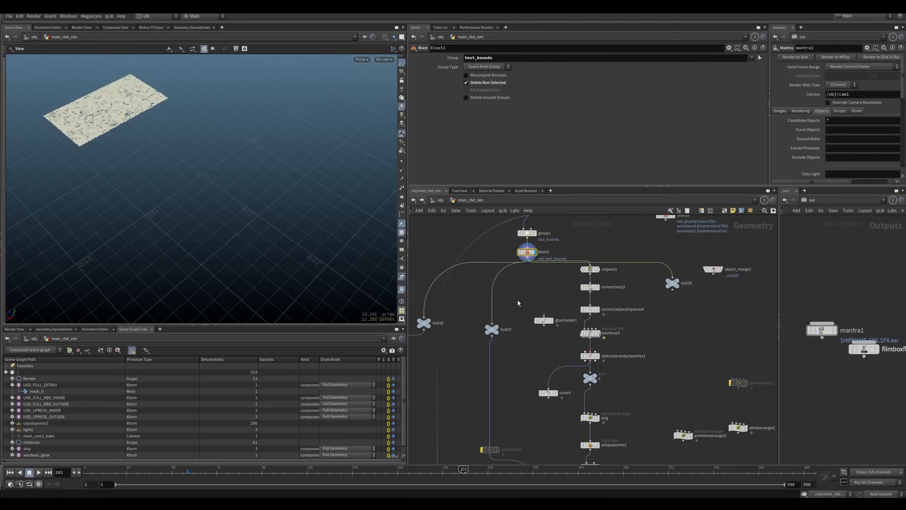
{"action": "key", "text": "space+g"}
{"action": "scroll", "coordinate": [285, 228], "scroll_direction": "up", "scroll_amount": 4}
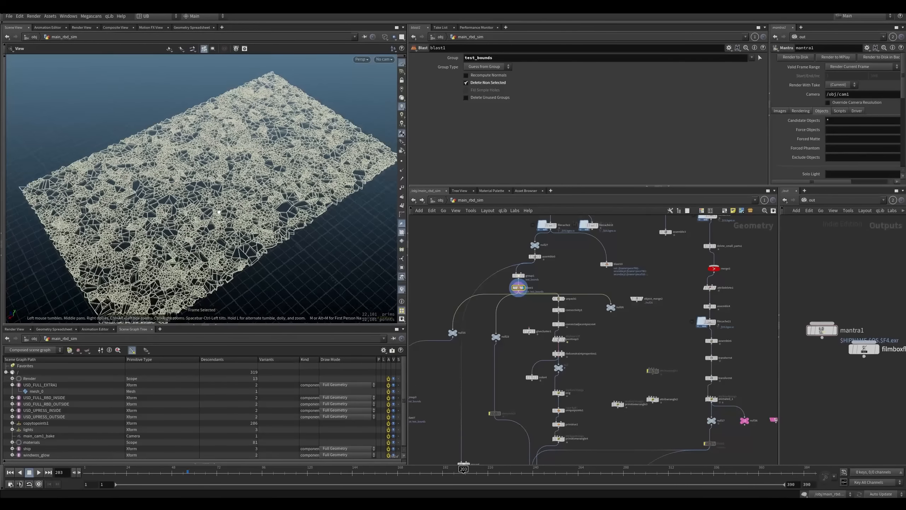
Step: Compare the full ground at assemble5 with the test_bounds section kept by blast1
{"action": "scroll", "coordinate": [540, 270], "scroll_direction": "up", "scroll_amount": 5}
{"action": "left_click_drag", "start_coordinate": [509, 241], "coordinate": [544, 259]}
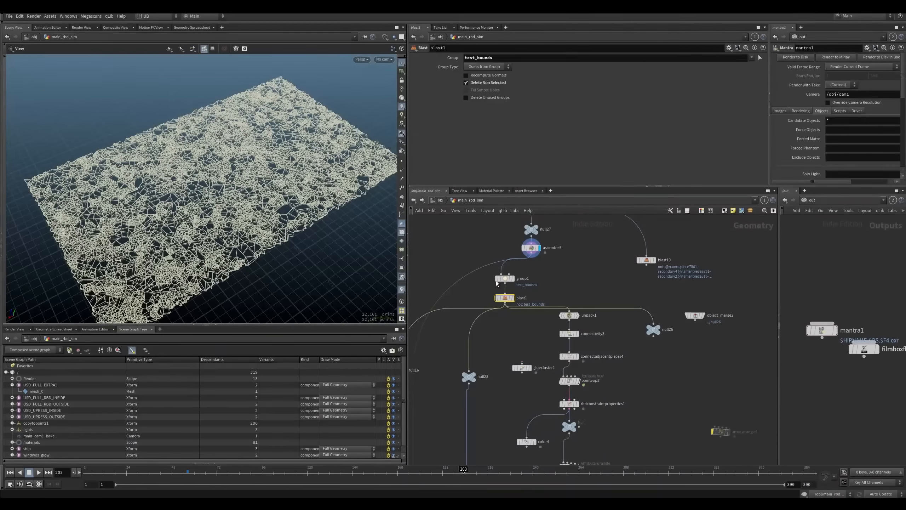
{"action": "right_click_drag", "start_coordinate": [255, 240], "coordinate": [189, 273]}
{"action": "left_click_drag", "start_coordinate": [189, 273], "coordinate": [210, 281]}
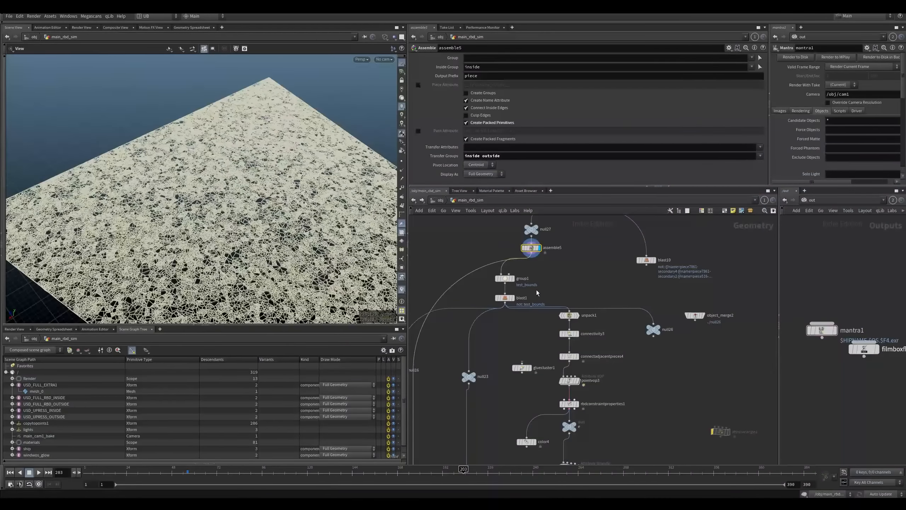
{"action": "left_click", "coordinate": [505, 297]}
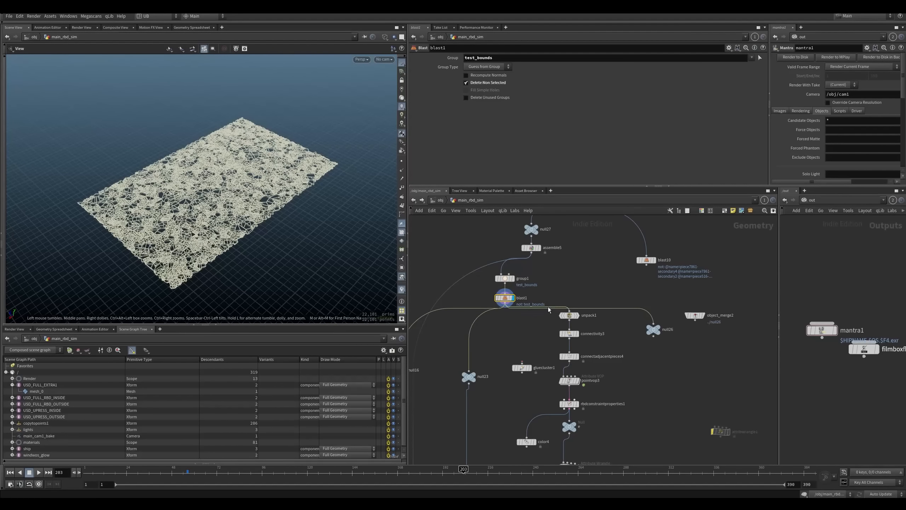
{"action": "middle_click_drag", "start_coordinate": [529, 334], "coordinate": [513, 322]}
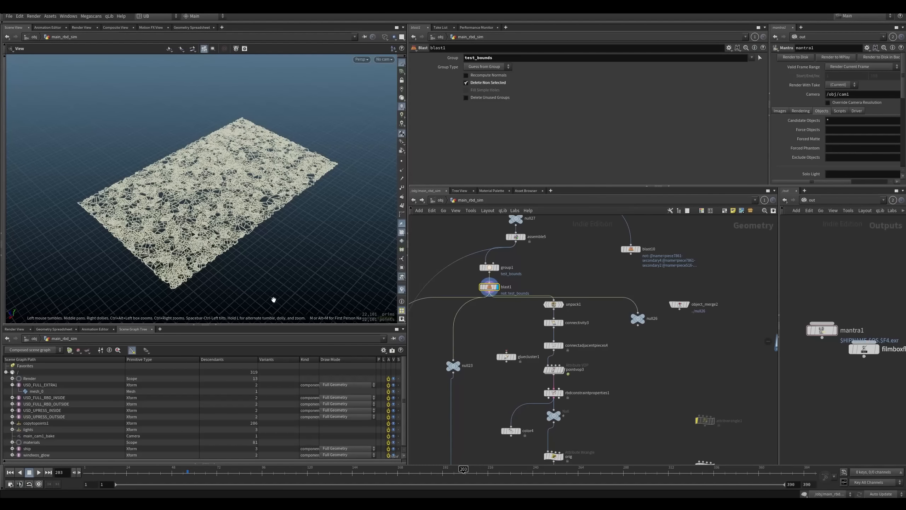
{"action": "left_click_drag", "start_coordinate": [528, 254], "coordinate": [480, 304]}
{"action": "left_click", "coordinate": [528, 323]}
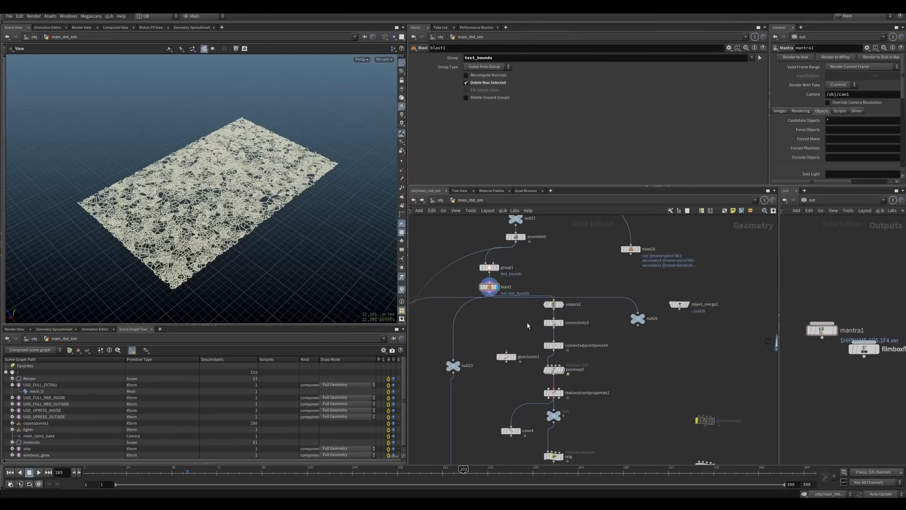
Step: Step down through unpack1 and connectivity3 to display connectadjacentpieces4's constraint network
{"action": "left_click", "coordinate": [561, 304]}
{"action": "middle_click_drag", "start_coordinate": [525, 325], "coordinate": [494, 302]}
{"action": "left_click", "coordinate": [532, 301]}
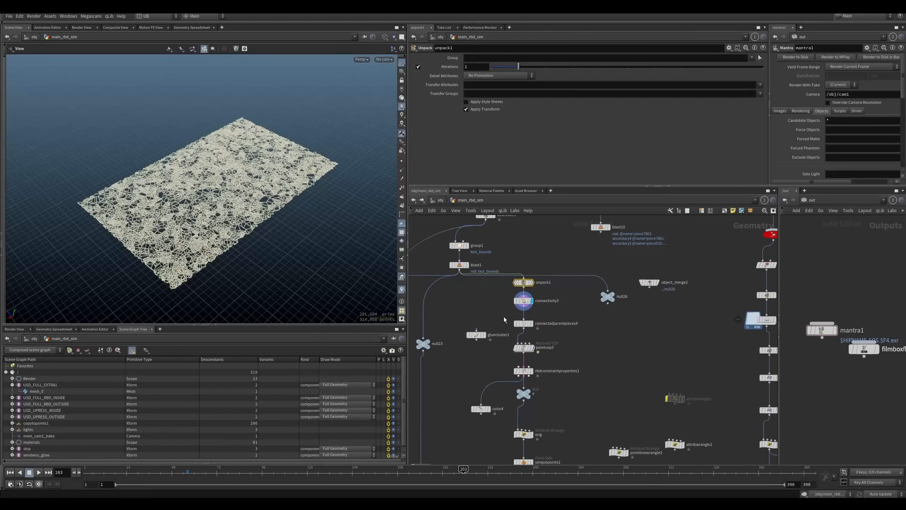
{"action": "left_click", "coordinate": [532, 324]}
{"action": "scroll", "coordinate": [539, 337], "scroll_direction": "up", "scroll_amount": 5}
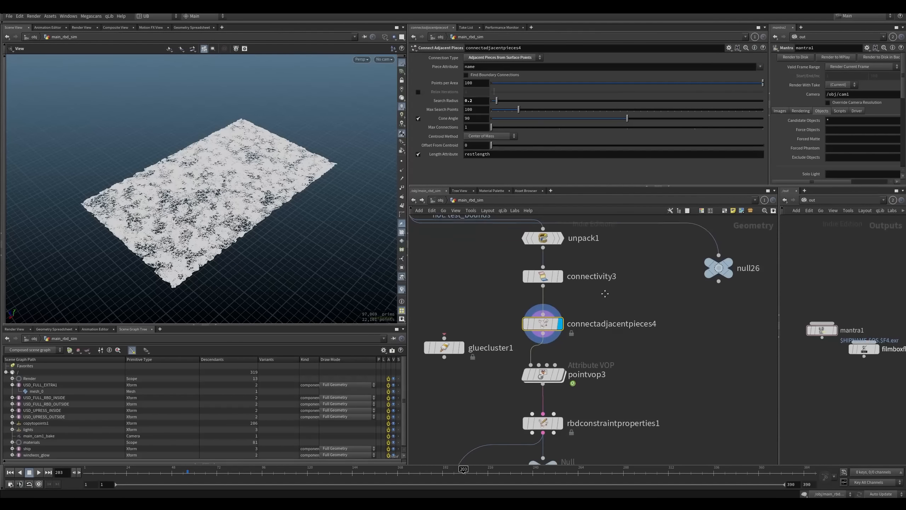
{"action": "scroll", "coordinate": [352, 232], "scroll_direction": "up", "scroll_amount": 4}
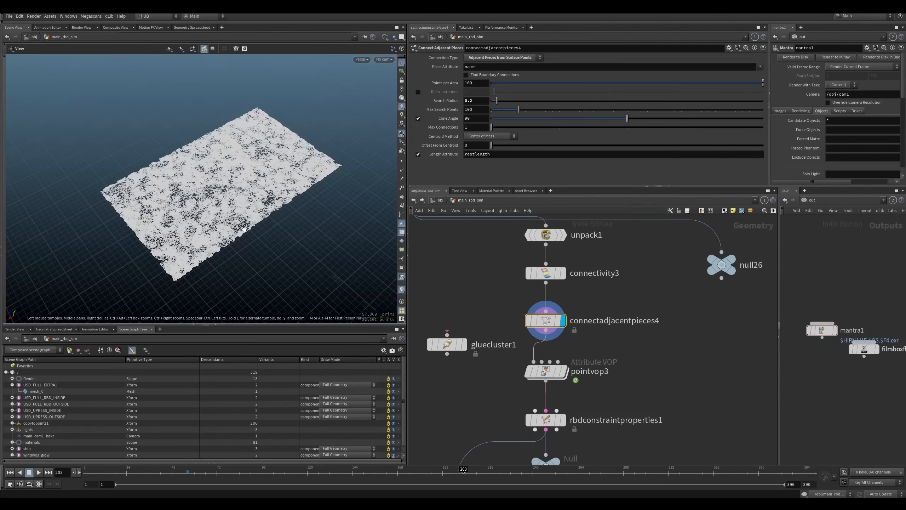
Step: Display pointvop3 and follow the chain past rbdconstraintproperties1 to the orig wrangle
{"action": "middle_click_drag", "start_coordinate": [482, 314], "coordinate": [493, 263]}
{"action": "left_click", "coordinate": [548, 329]}
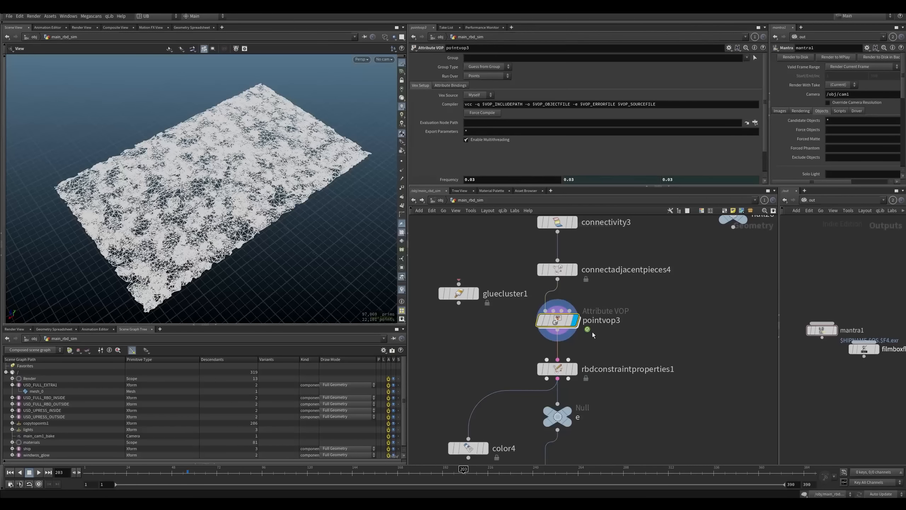
{"action": "left_click_drag", "start_coordinate": [630, 300], "coordinate": [566, 336]}
{"action": "middle_click_drag", "start_coordinate": [586, 407], "coordinate": [600, 321]}
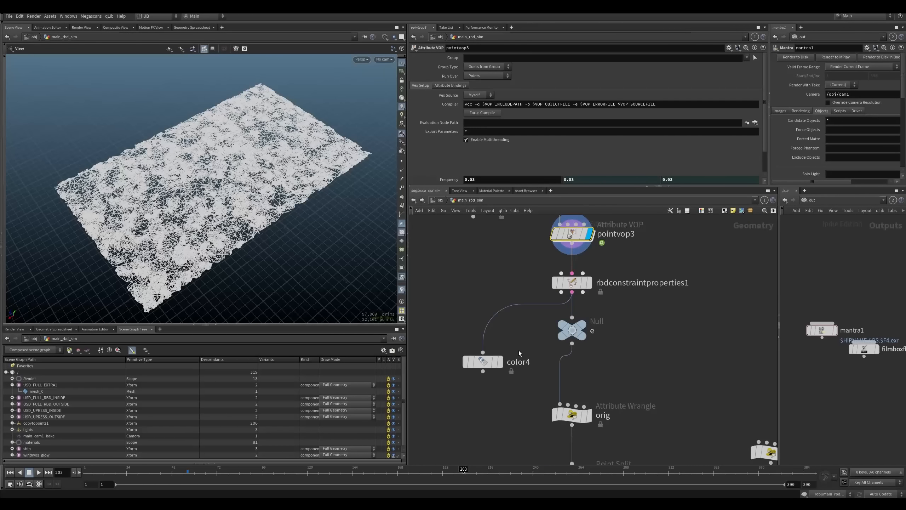
Step: Display the orig attribute wrangle and inspect its coloured constraints across the ground section
{"action": "key", "text": "r"}
{"action": "left_click_drag", "start_coordinate": [620, 386], "coordinate": [565, 419]}
{"action": "scroll", "coordinate": [250, 214], "scroll_direction": "up", "scroll_amount": 3}
{"action": "left_click_drag", "start_coordinate": [250, 214], "coordinate": [261, 234]}
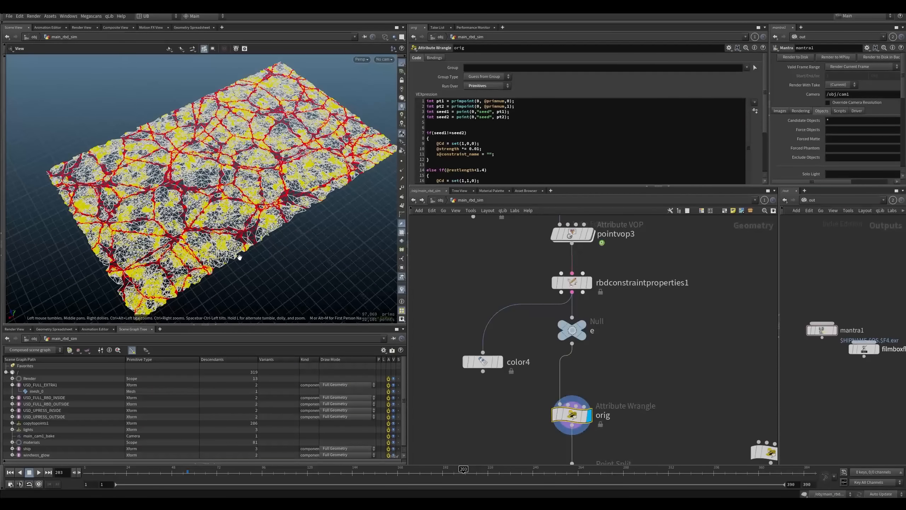
Step: Read through the orig wrangle's VEX code covering the seed and restlength conditions
{"action": "left_click_drag", "start_coordinate": [764, 123], "coordinate": [764, 151]}
{"action": "left_click_drag", "start_coordinate": [434, 156], "coordinate": [425, 60]}
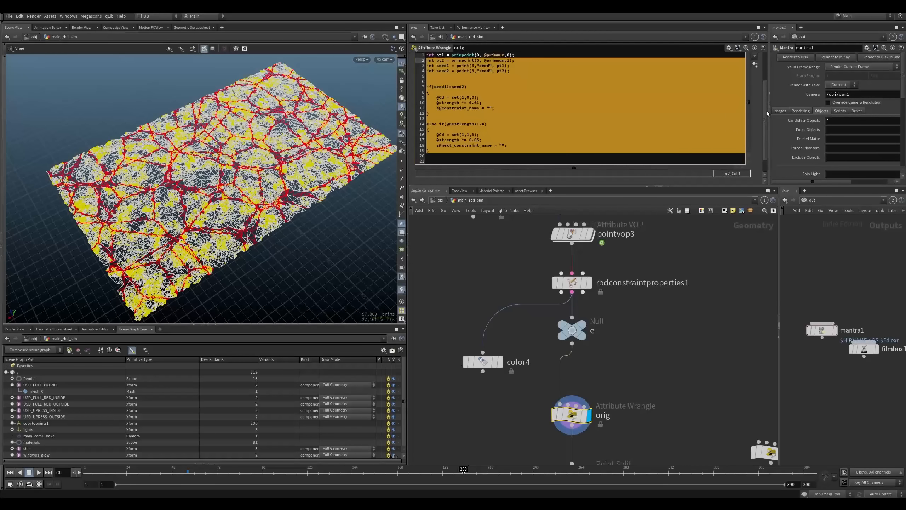
{"action": "left_click_drag", "start_coordinate": [767, 112], "coordinate": [765, 106]}
{"action": "left_click", "coordinate": [585, 137]}
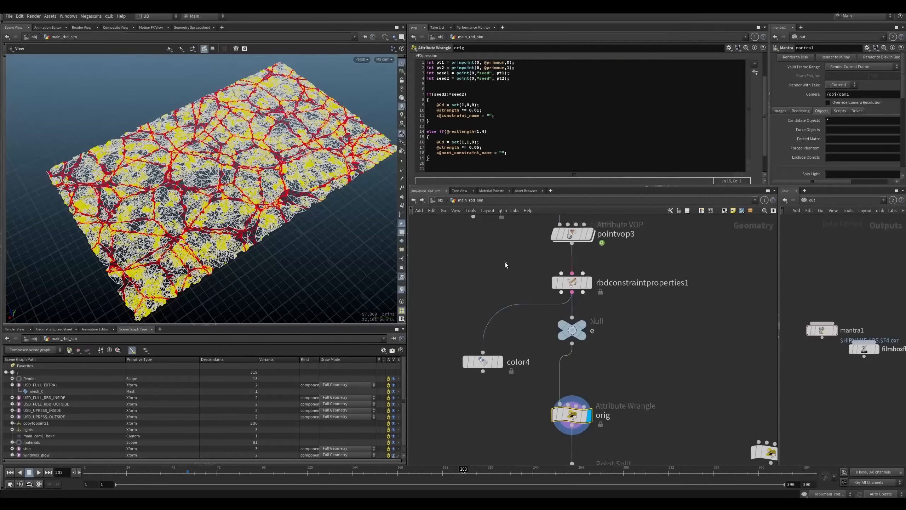
Step: Display connectadjacentpieces4 and review its connection type and search settings
{"action": "scroll", "coordinate": [678, 162], "scroll_direction": "up", "scroll_amount": 1}
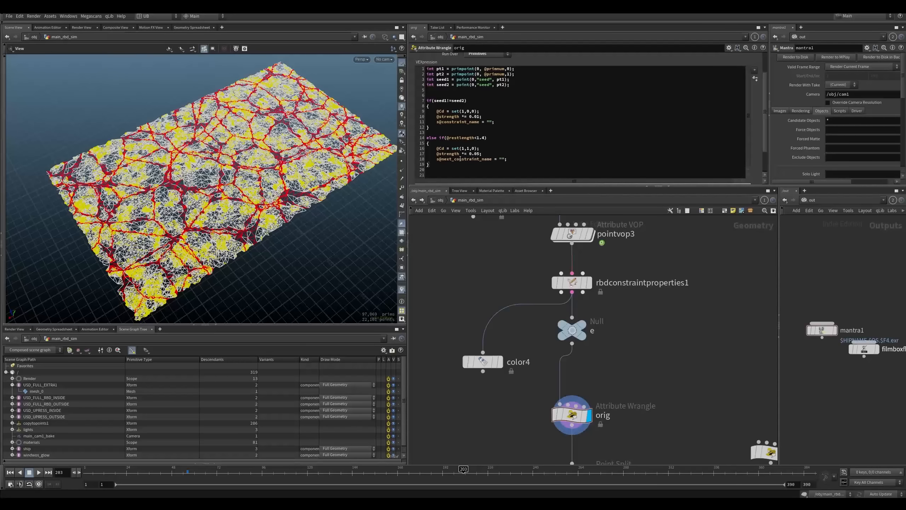
{"action": "middle_click_drag", "start_coordinate": [493, 280], "coordinate": [508, 334]}
{"action": "scroll", "coordinate": [520, 298], "scroll_direction": "down", "scroll_amount": 3}
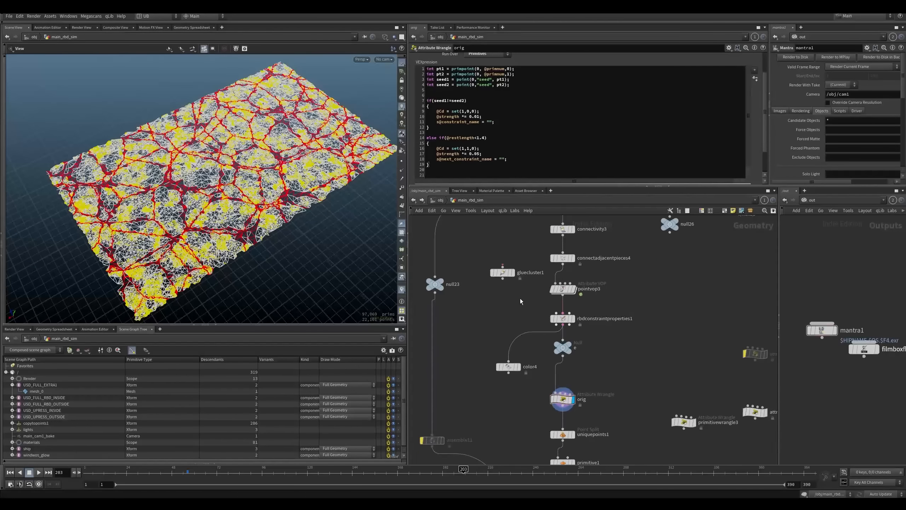
{"action": "middle_click_drag", "start_coordinate": [520, 298], "coordinate": [495, 312]}
{"action": "scroll", "coordinate": [521, 302], "scroll_direction": "up", "scroll_amount": 2}
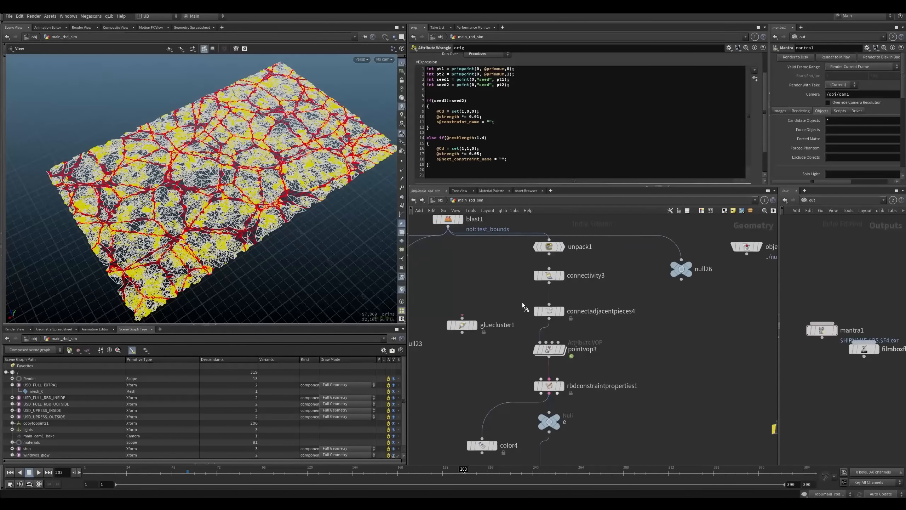
{"action": "left_click", "coordinate": [563, 311]}
{"action": "left_click_drag", "start_coordinate": [524, 301], "coordinate": [573, 331]}
{"action": "middle_click_drag", "start_coordinate": [523, 339], "coordinate": [519, 318]}
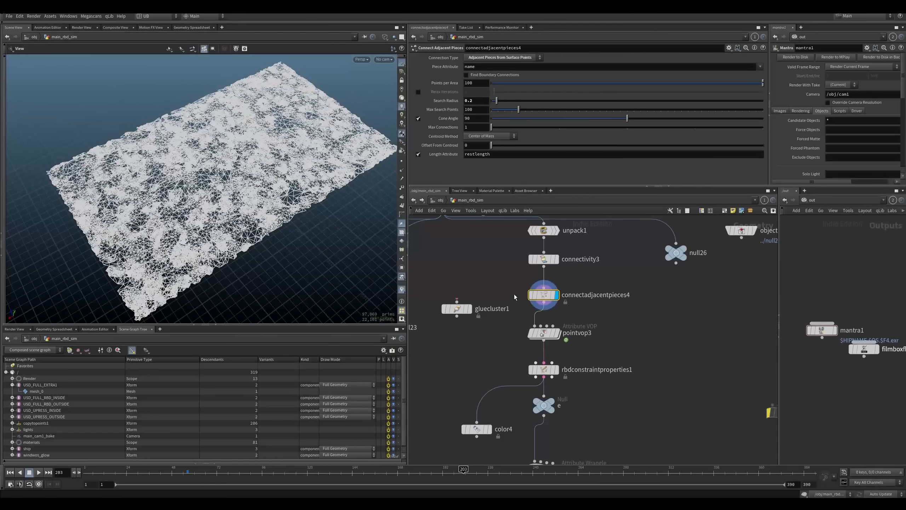
{"action": "middle_click_drag", "start_coordinate": [501, 286], "coordinate": [508, 282]}
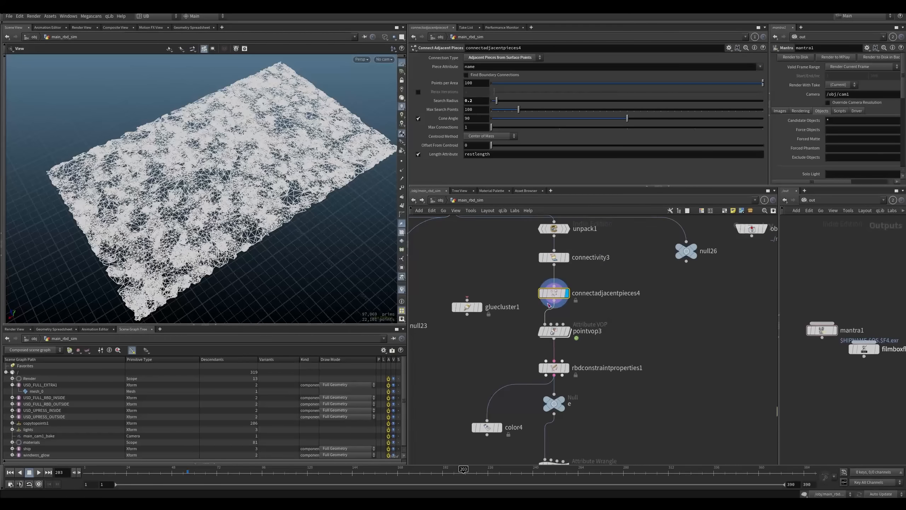
Step: Place a temporary Voronoi Fracture node beside the constraint chain and delete it
{"action": "key", "text": "Tab"}
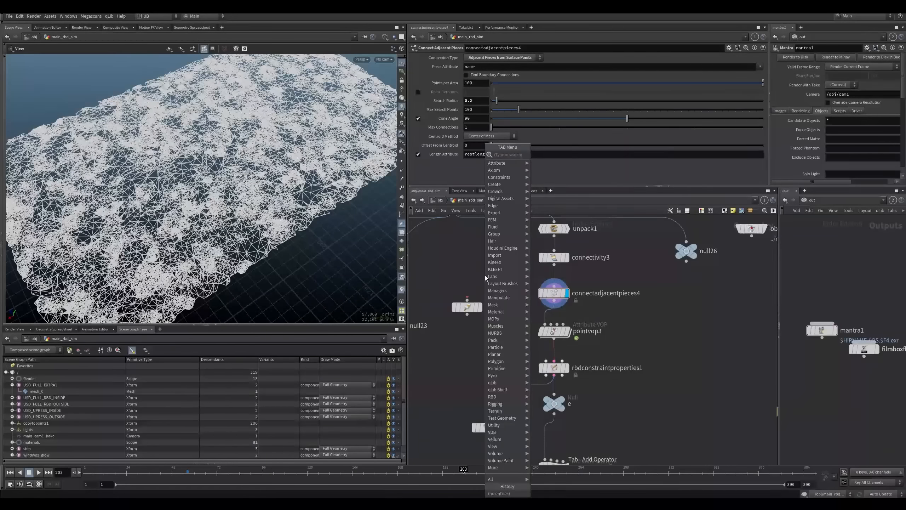
{"action": "type", "text": "voro"}
{"action": "key", "text": "Down"}
{"action": "key", "text": "Return"}
{"action": "left_click", "coordinate": [485, 275]}
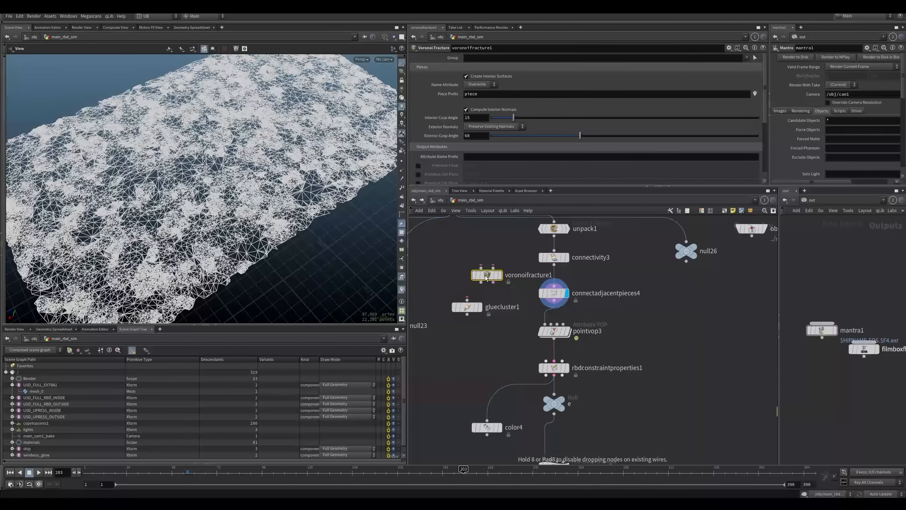
{"action": "left_click_drag", "start_coordinate": [487, 272], "coordinate": [504, 283]}
{"action": "left_click", "coordinate": [505, 283]}
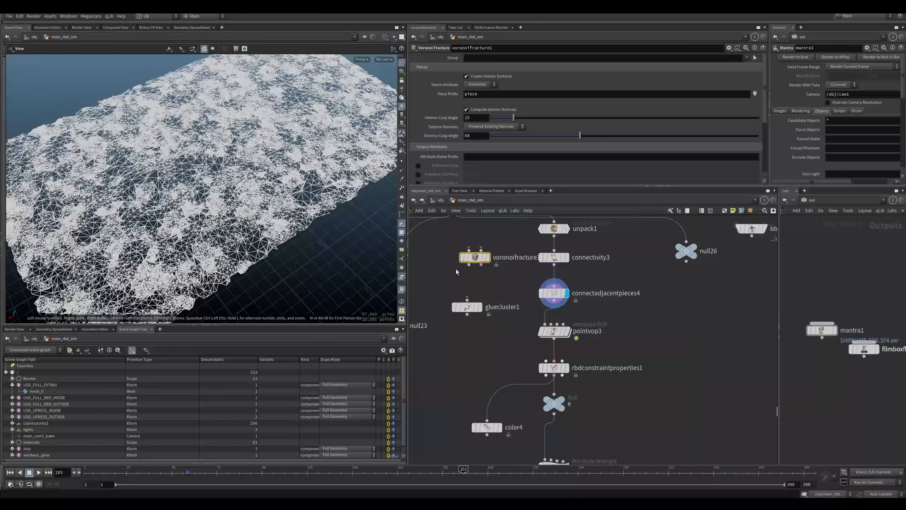
{"action": "key", "text": "Delete"}
{"action": "middle_click_drag", "start_coordinate": [494, 279], "coordinate": [518, 353]}
{"action": "middle_click_drag", "start_coordinate": [506, 299], "coordinate": [466, 280]}
{"action": "middle_click", "coordinate": [472, 284]}
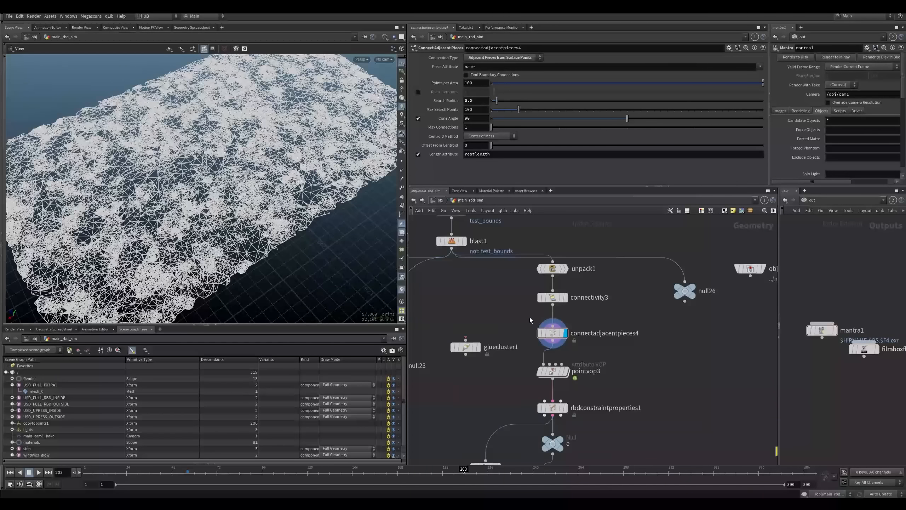
Step: Bypass unpack1 to check its effect on connectadjacentpieces4, and re-enable it
{"action": "middle_click_drag", "start_coordinate": [531, 330], "coordinate": [518, 309]}
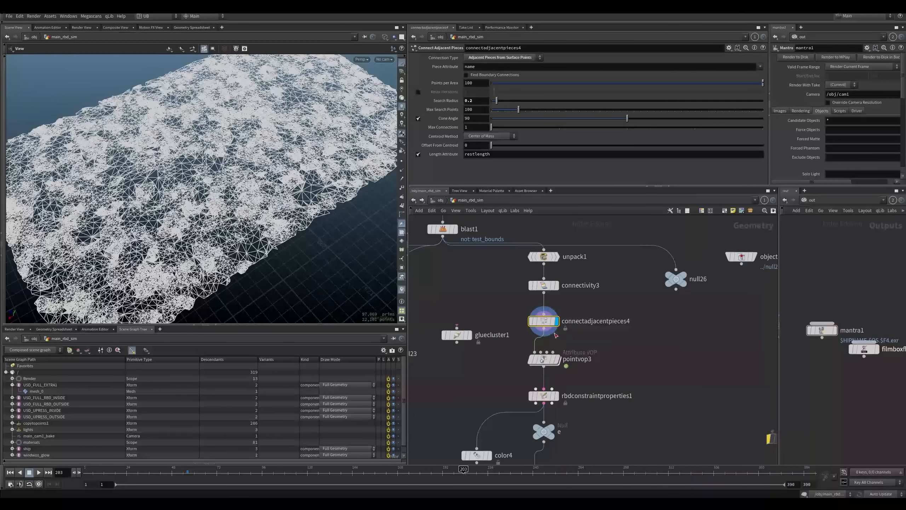
{"action": "left_click", "coordinate": [532, 256]}
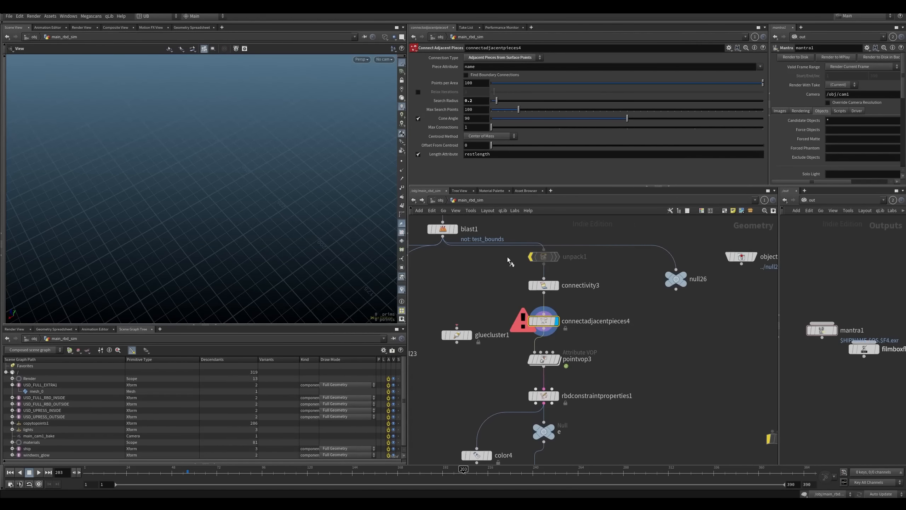
{"action": "left_click_drag", "start_coordinate": [510, 251], "coordinate": [559, 269]}
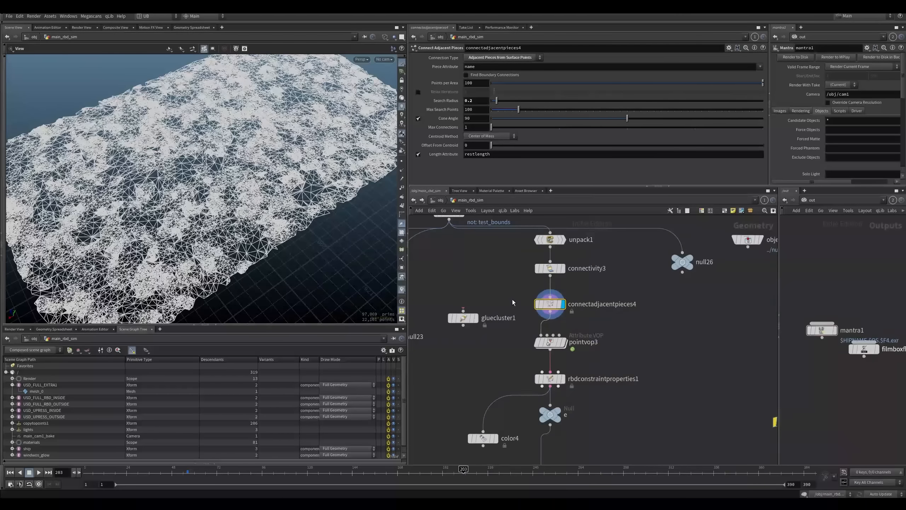
{"action": "scroll", "coordinate": [300, 193], "scroll_direction": "up", "scroll_amount": 5}
{"action": "right_click_drag", "start_coordinate": [300, 193], "coordinate": [264, 193]}
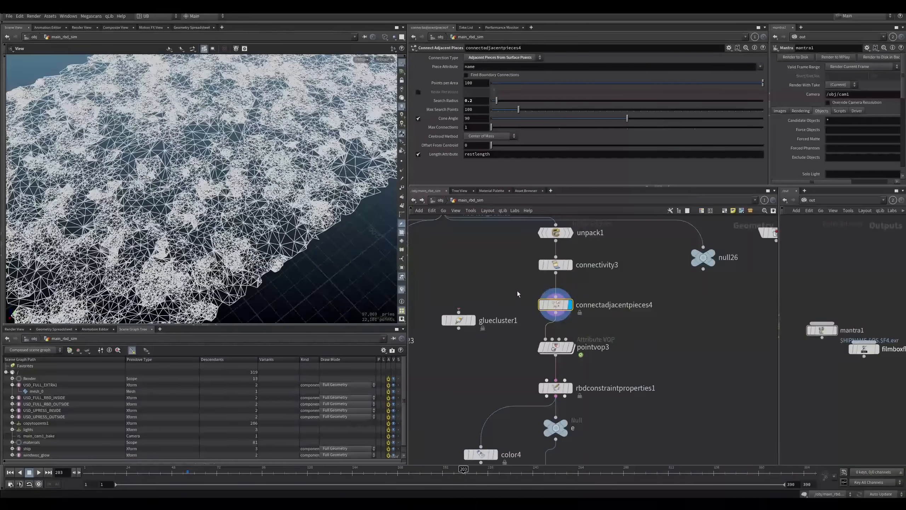
{"action": "middle_click_drag", "start_coordinate": [505, 302], "coordinate": [516, 296]}
Step: Display pointvop3, go inside it and examine the voronoise1, add1 and bind1 seed nodes
{"action": "left_click", "coordinate": [566, 347]}
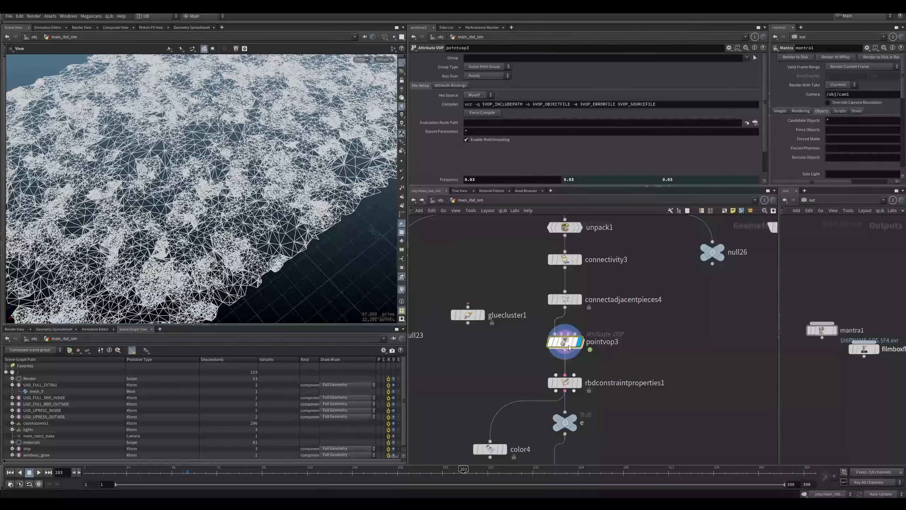
{"action": "double_click", "coordinate": [567, 348]}
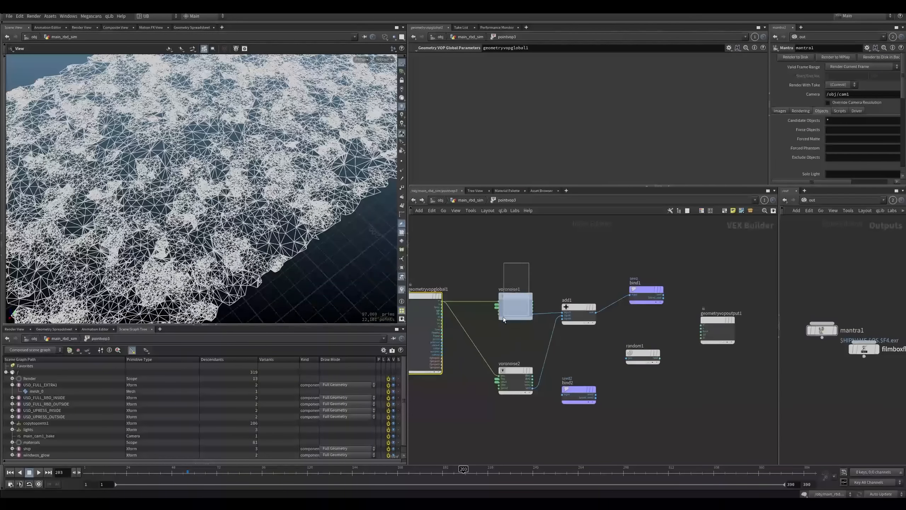
{"action": "left_click", "coordinate": [498, 380]}
{"action": "left_click", "coordinate": [512, 300]}
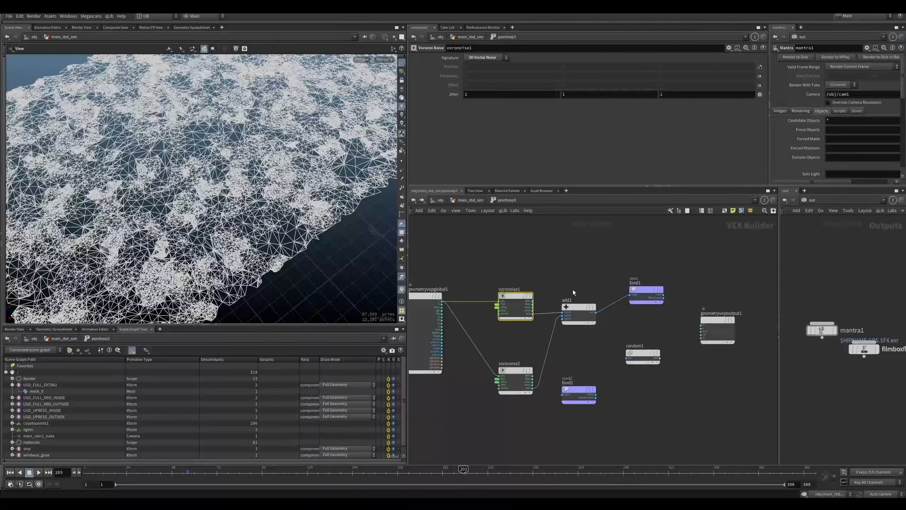
{"action": "left_click", "coordinate": [575, 316]}
{"action": "middle_click_drag", "start_coordinate": [650, 320], "coordinate": [590, 320]}
{"action": "scroll", "coordinate": [590, 320], "scroll_direction": "up", "scroll_amount": 3}
{"action": "left_click", "coordinate": [573, 279]}
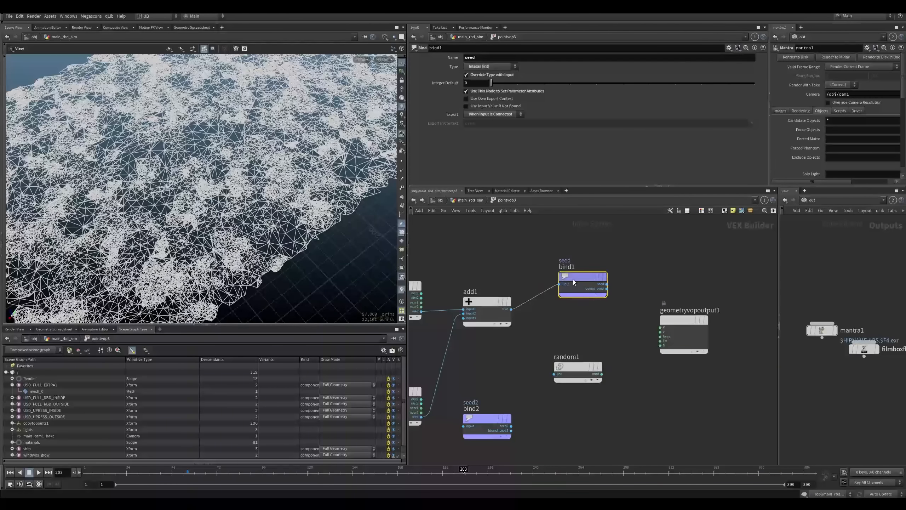
Step: Wire add1's sum through random1 into the geometry output's Cd to visualise the seed regions
{"action": "left_click_drag", "start_coordinate": [573, 279], "coordinate": [585, 263]}
{"action": "middle_click_drag", "start_coordinate": [590, 314], "coordinate": [598, 311]}
{"action": "left_click", "coordinate": [569, 330]}
{"action": "left_click_drag", "start_coordinate": [521, 305], "coordinate": [665, 341]}
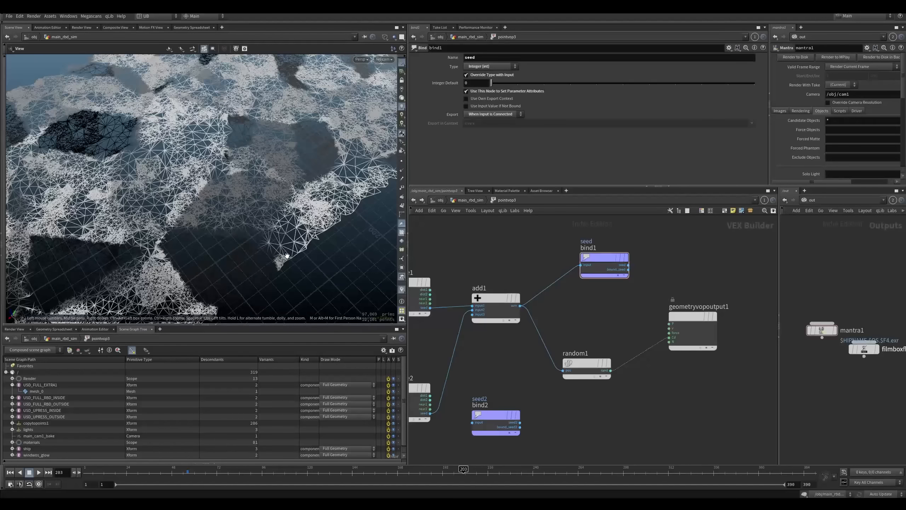
{"action": "left_click_drag", "start_coordinate": [260, 189], "coordinate": [257, 286]}
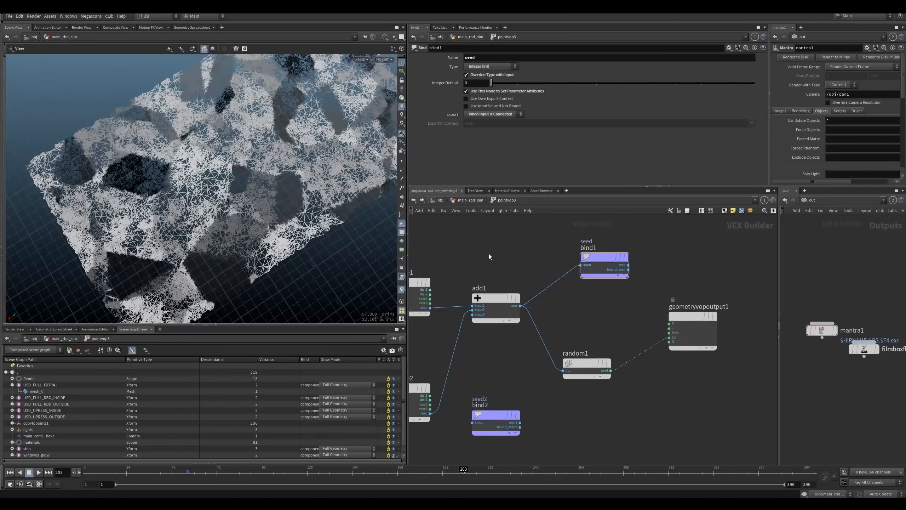
Step: Return to the geometry network, connect gluecluster1 to connectadjacentpieces4 and display its clusters
{"action": "key", "text": "u"}
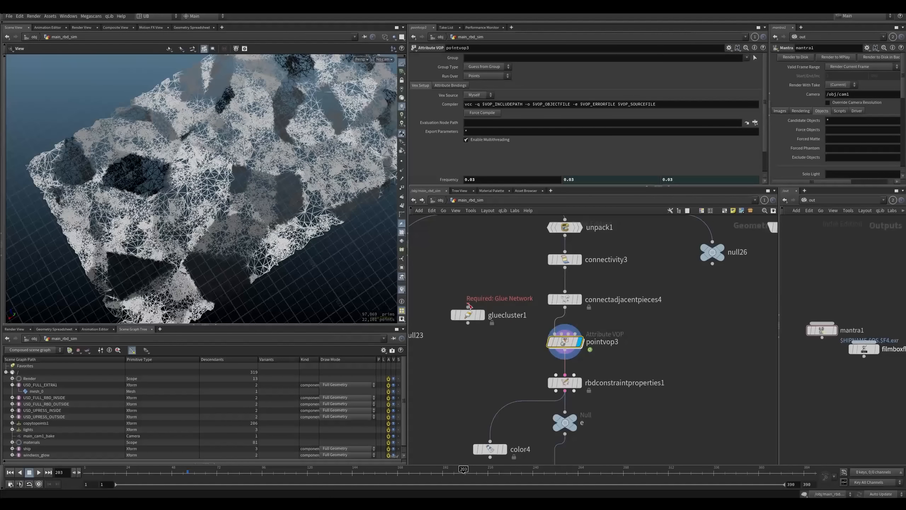
{"action": "left_click_drag", "start_coordinate": [468, 306], "coordinate": [476, 342]}
{"action": "key", "text": "r"}
{"action": "left_click_drag", "start_coordinate": [495, 302], "coordinate": [448, 357]}
{"action": "middle_click_drag", "start_coordinate": [451, 118], "coordinate": [600, 109]}
{"action": "left_click_drag", "start_coordinate": [646, 328], "coordinate": [568, 354]}
{"action": "left_click_drag", "start_coordinate": [430, 323], "coordinate": [473, 366]}
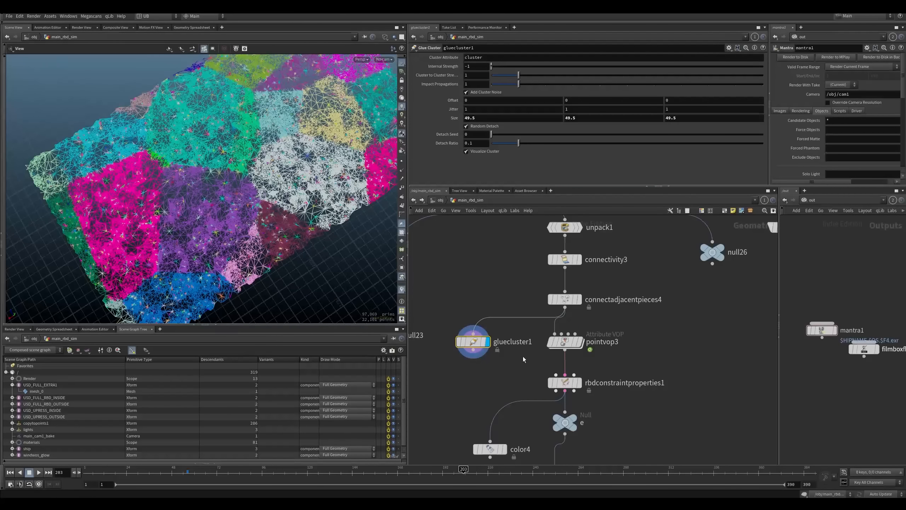
Step: Display pointvop3 again and trace inside it how both Voronoi noises are added into the seed attribute
{"action": "left_click", "coordinate": [565, 342]}
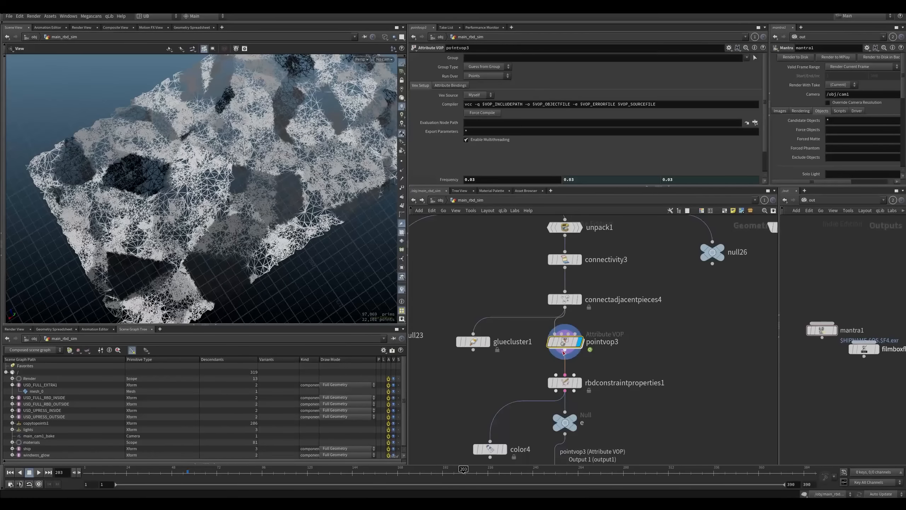
{"action": "key", "text": "i"}
{"action": "left_click_drag", "start_coordinate": [532, 364], "coordinate": [489, 421]}
{"action": "left_click_drag", "start_coordinate": [520, 252], "coordinate": [508, 414]}
{"action": "left_click_drag", "start_coordinate": [520, 248], "coordinate": [489, 351]}
{"action": "left_click", "coordinate": [491, 354]}
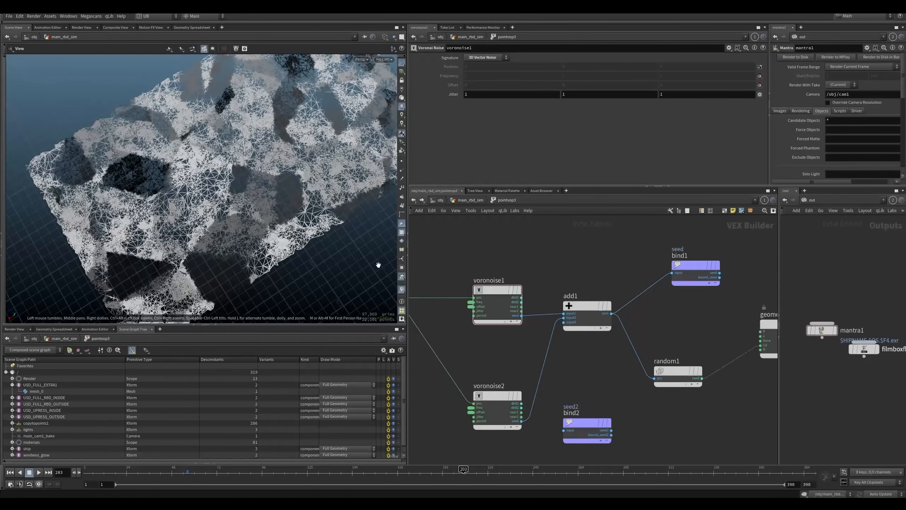
{"action": "left_click_drag", "start_coordinate": [549, 247], "coordinate": [508, 401]}
{"action": "left_click", "coordinate": [551, 263]}
{"action": "middle_click_drag", "start_coordinate": [584, 251], "coordinate": [532, 236]}
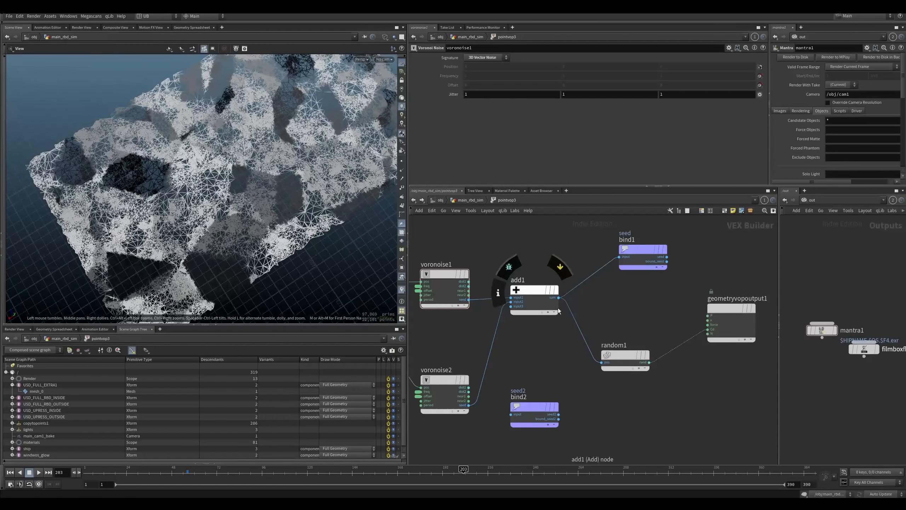
{"action": "left_click", "coordinate": [642, 249]}
{"action": "middle_click_drag", "start_coordinate": [603, 252], "coordinate": [606, 280]}
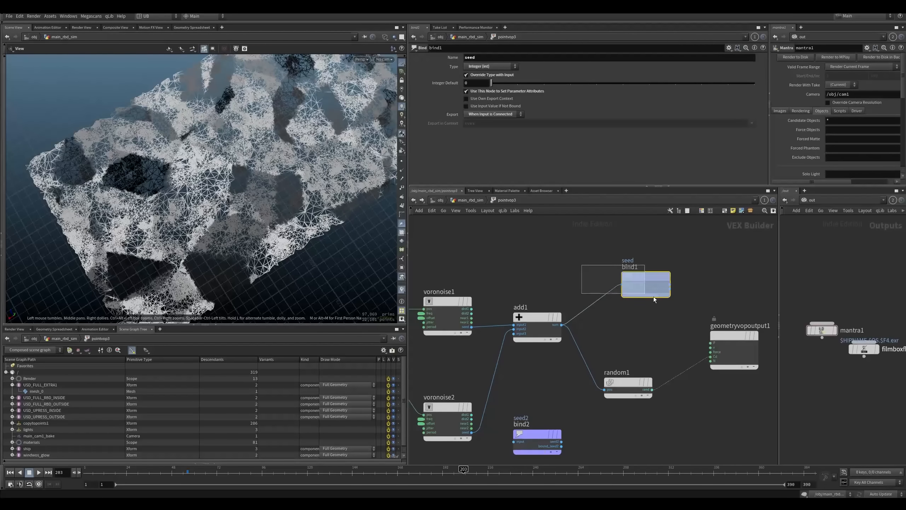
{"action": "key", "text": "u"}
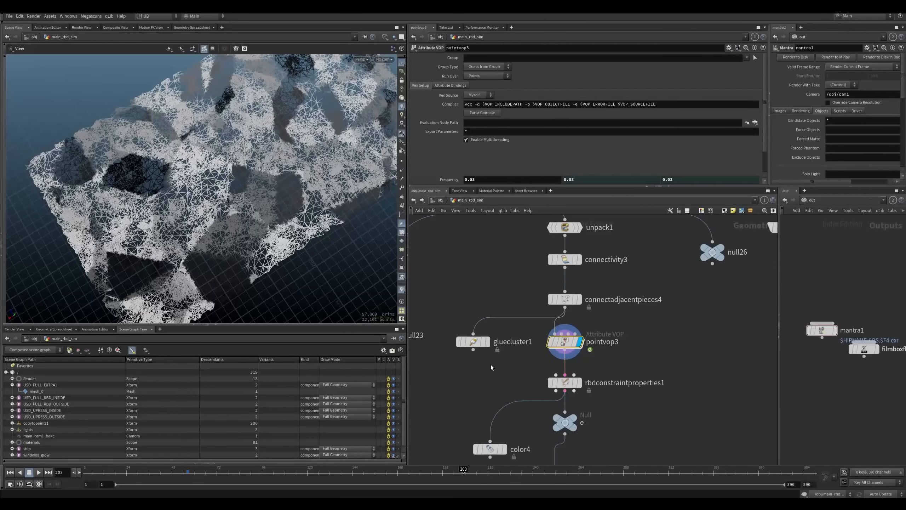
Step: Display rbdconstraintproperties1 and disconnect random1 from the output's Cd inside pointvop3
{"action": "middle_click_drag", "start_coordinate": [525, 379], "coordinate": [505, 331]}
{"action": "left_click", "coordinate": [546, 335]}
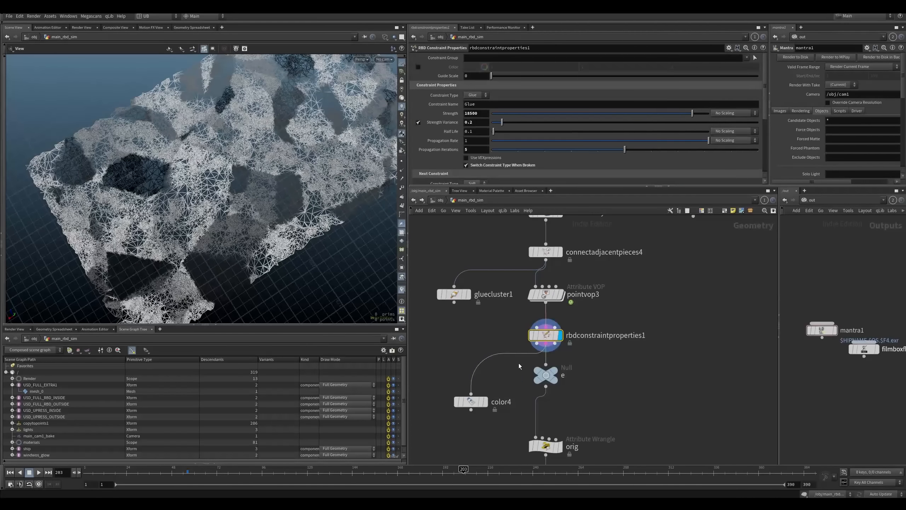
{"action": "double_click", "coordinate": [546, 294]}
{"action": "middle_click_drag", "start_coordinate": [615, 347], "coordinate": [595, 324]}
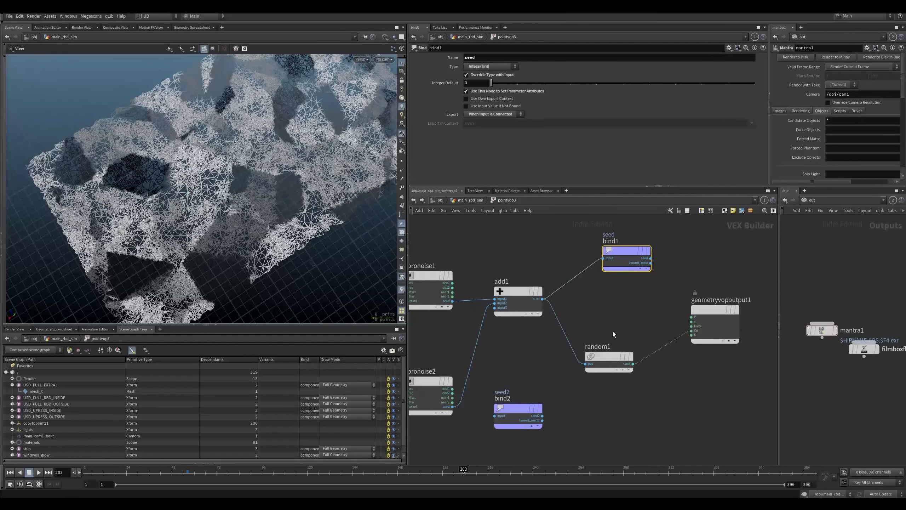
{"action": "left_click_drag", "start_coordinate": [651, 316], "coordinate": [648, 362]}
{"action": "middle_click_drag", "start_coordinate": [605, 308], "coordinate": [616, 311]}
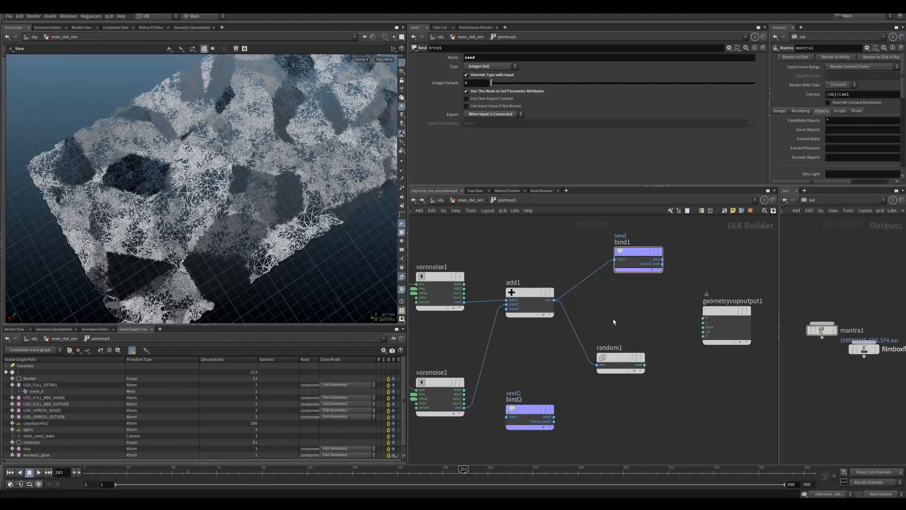
{"action": "key", "text": "u"}
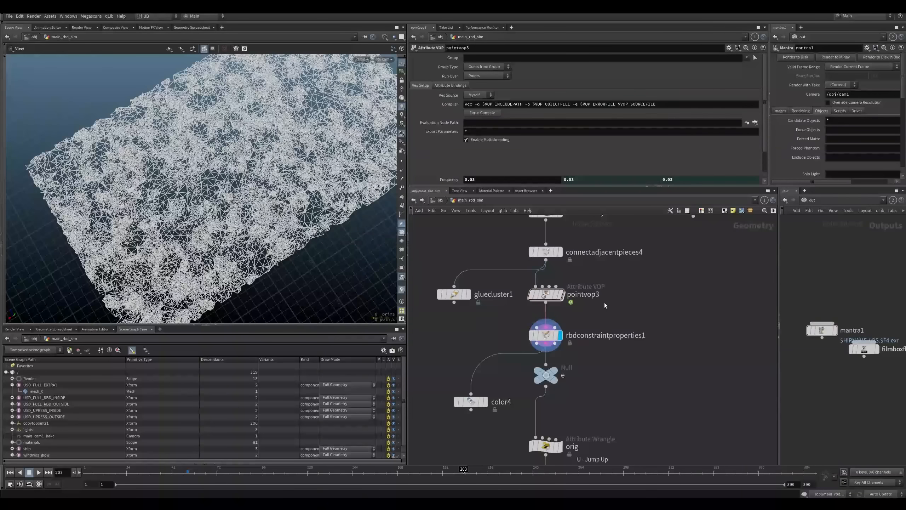
Step: Examine rbdconstraintproperties1's glue strength, variance, propagation and next constraint settings
{"action": "left_click", "coordinate": [573, 334]}
{"action": "middle_click_drag", "start_coordinate": [595, 319], "coordinate": [603, 304]}
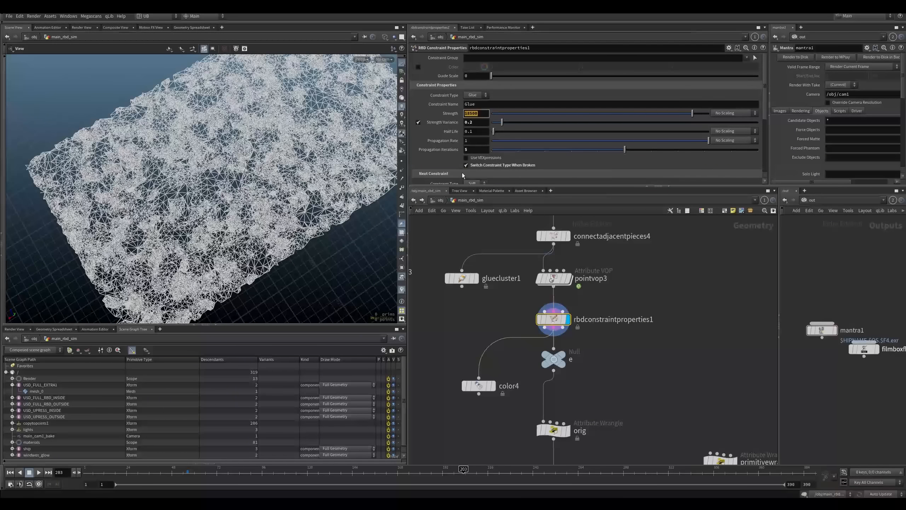
{"action": "scroll", "coordinate": [470, 165], "scroll_direction": "down", "scroll_amount": 2}
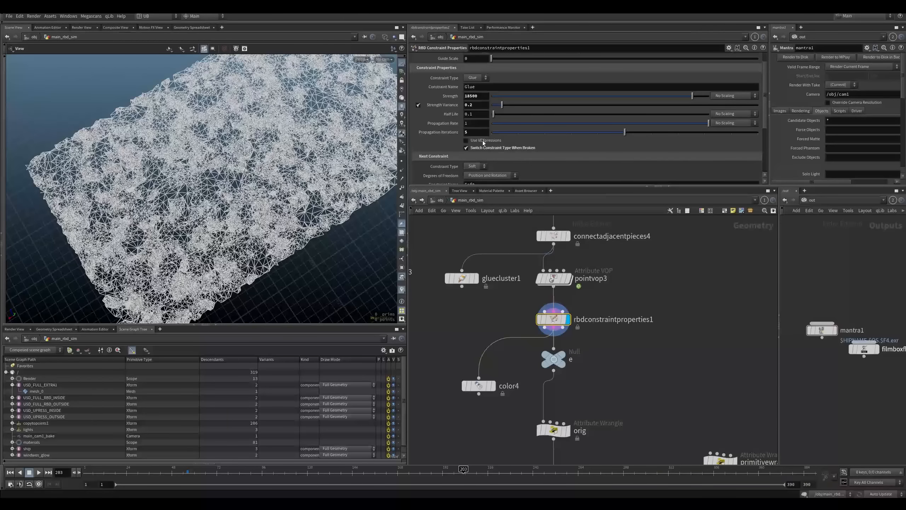
Step: Search the available nodes for "rbd cons" to add an RBD constraint node
{"action": "key", "text": "Tab"}
{"action": "type", "text": "rbd cons"}
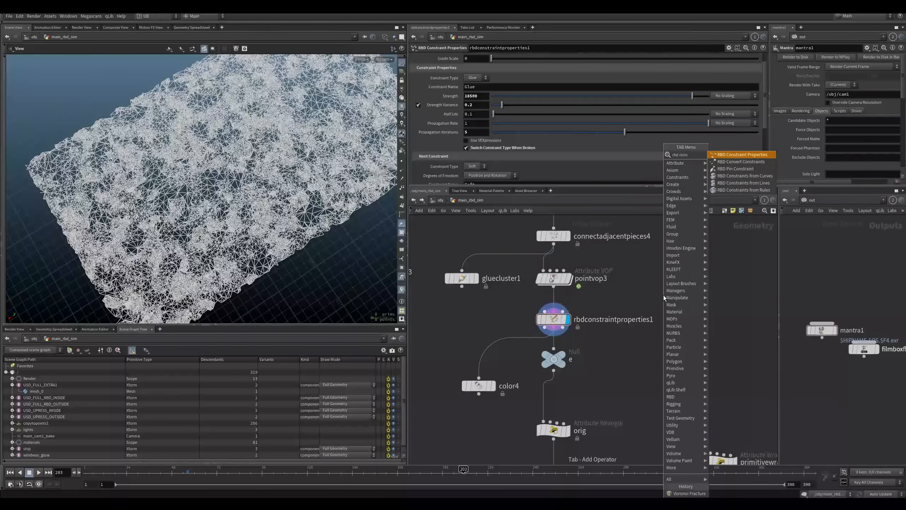
Step: Add a second RBD Constraint Properties node beside rbdconstraintproperties1 and look through its constraint type and switching options
{"action": "key", "text": "Down"}
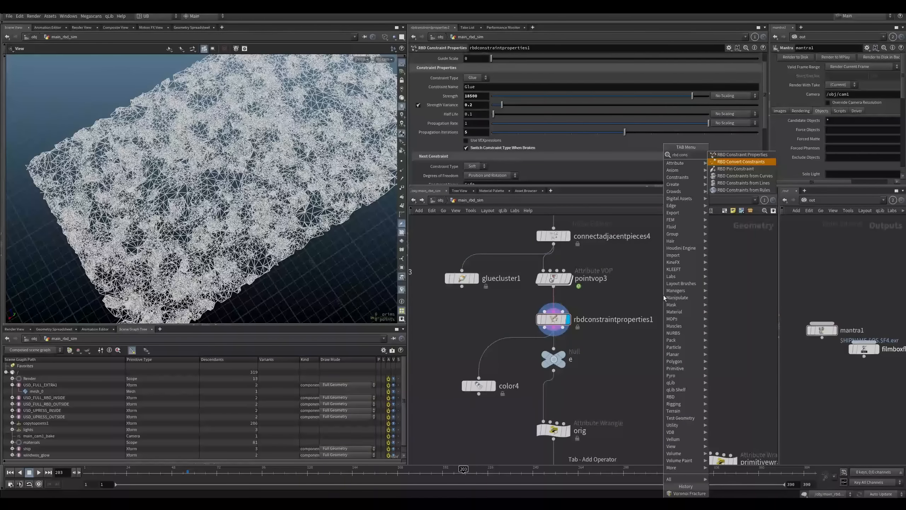
{"action": "key", "text": "Up"}
{"action": "key", "text": "Return"}
{"action": "left_click", "coordinate": [664, 295]}
{"action": "left_click", "coordinate": [477, 130]}
{"action": "left_click", "coordinate": [477, 145]}
{"action": "left_click", "coordinate": [479, 133]}
{"action": "left_click", "coordinate": [479, 138]}
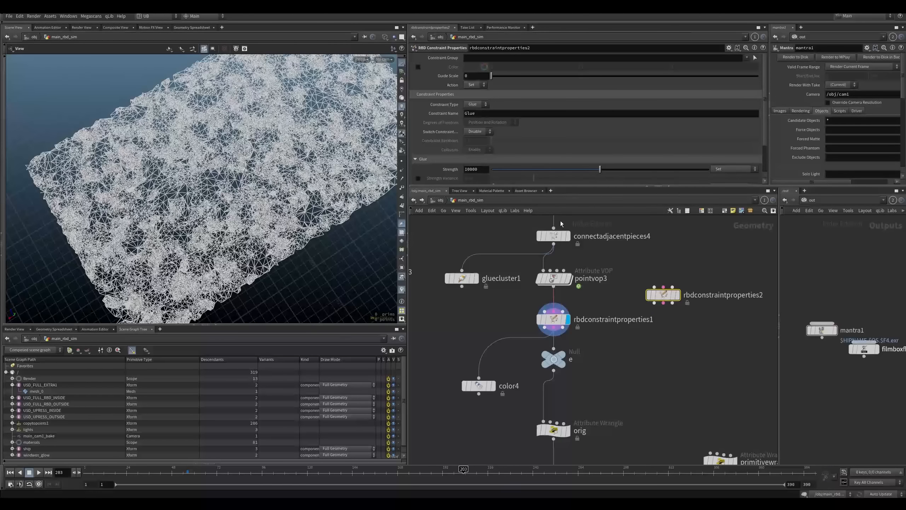
{"action": "left_click_drag", "start_coordinate": [663, 295], "coordinate": [693, 319]}
Step: Compare the settings of both RBD Constraint Properties nodes, then delete the newly added one
{"action": "left_click", "coordinate": [553, 319]}
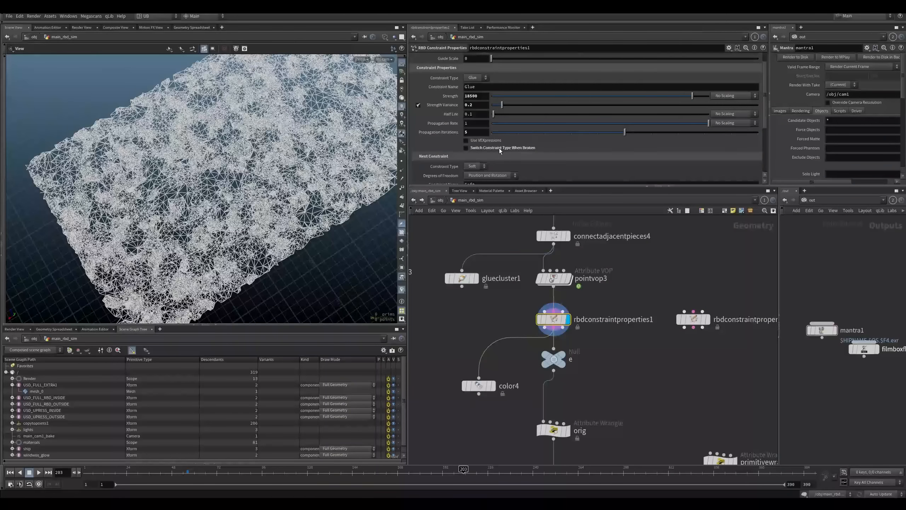
{"action": "scroll", "coordinate": [499, 150], "scroll_direction": "up", "scroll_amount": 2}
{"action": "middle_click_drag", "start_coordinate": [661, 271], "coordinate": [645, 240]}
{"action": "left_click", "coordinate": [676, 287]}
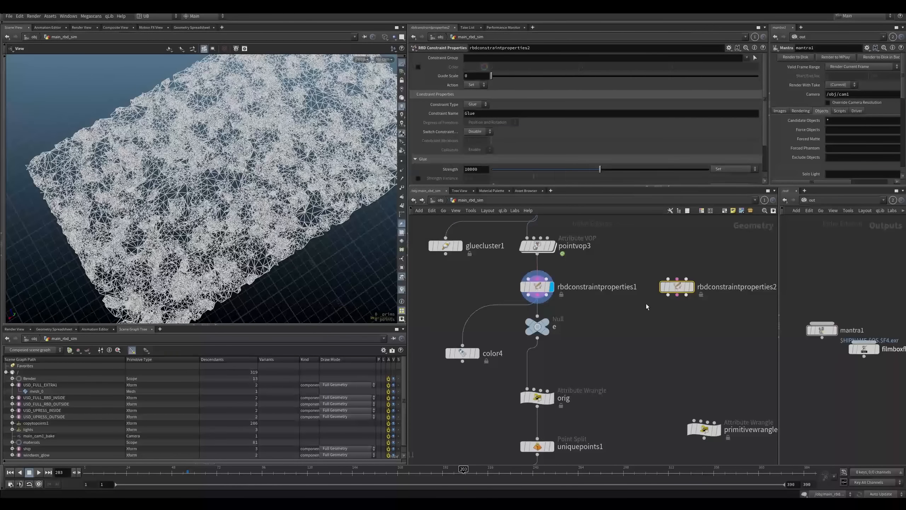
{"action": "left_click", "coordinate": [537, 286]}
{"action": "left_click_drag", "start_coordinate": [730, 265], "coordinate": [679, 300]}
{"action": "key", "text": "Delete"}
Step: Review rbdconstraintproperties1's glue settings and display the constraints at the null e below it
{"action": "left_click", "coordinate": [538, 287]}
{"action": "middle_click_drag", "start_coordinate": [560, 323], "coordinate": [588, 326]}
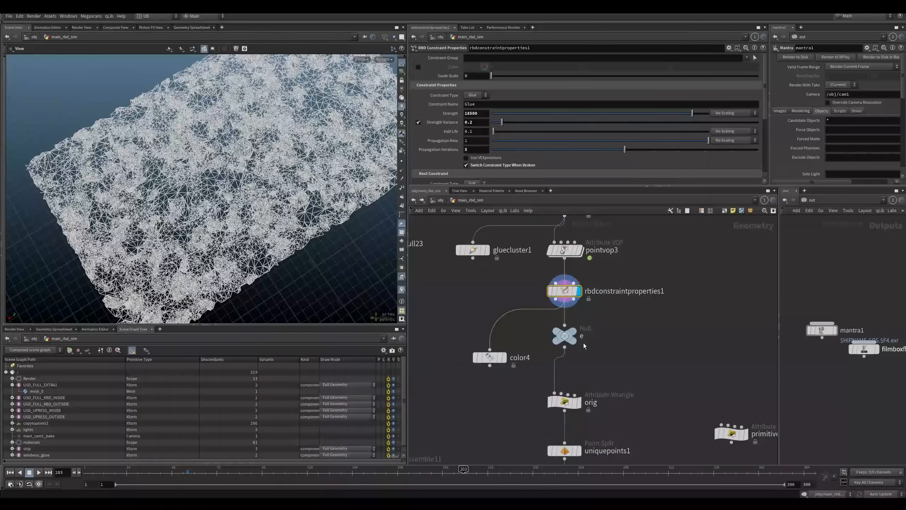
{"action": "left_click", "coordinate": [577, 338]}
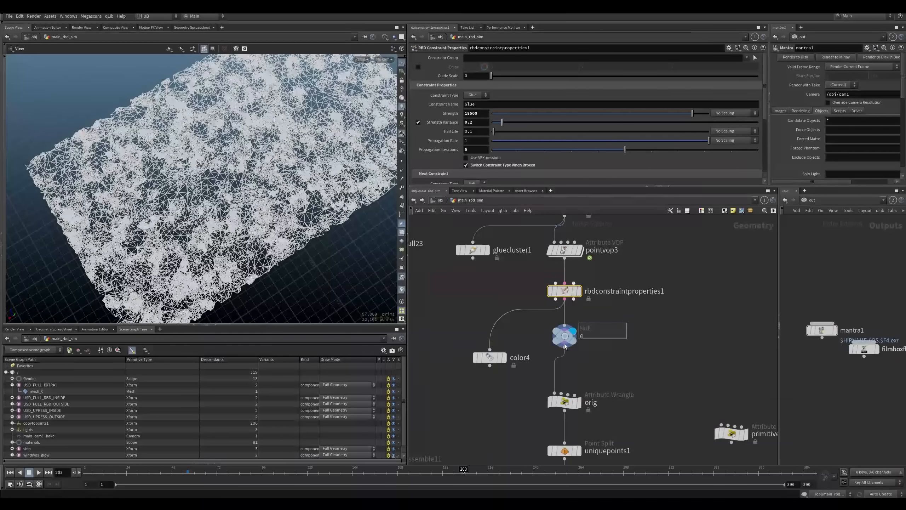
{"action": "middle_click_drag", "start_coordinate": [589, 355], "coordinate": [580, 299]}
{"action": "left_click_drag", "start_coordinate": [494, 305], "coordinate": [475, 296]}
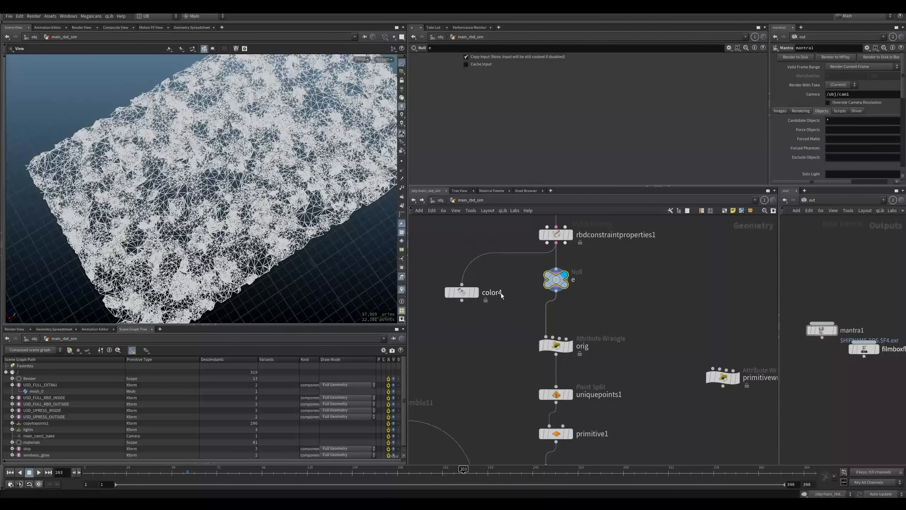
Step: Display the color4 node and examine the constraints coloured by a ramp on the restlength attribute
{"action": "middle_click_drag", "start_coordinate": [502, 294], "coordinate": [536, 345]}
{"action": "left_click", "coordinate": [466, 356]}
{"action": "left_click", "coordinate": [481, 356]}
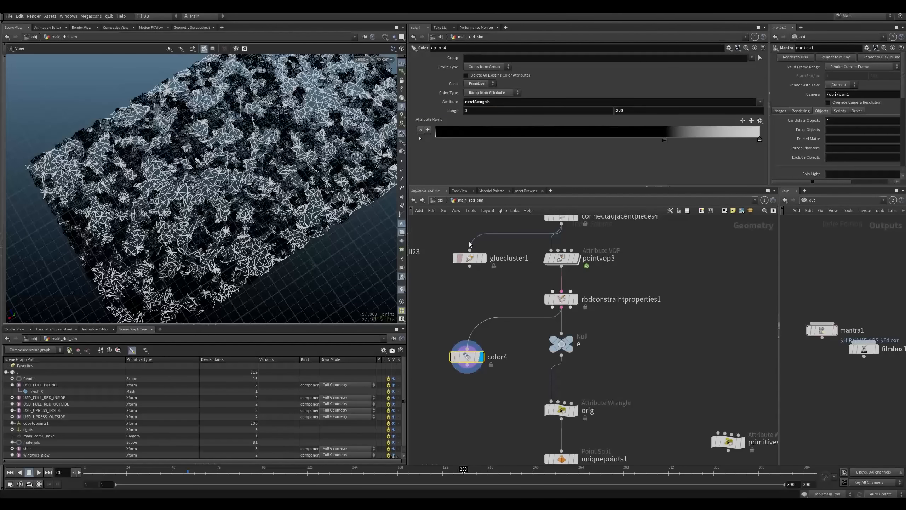
{"action": "left_click_drag", "start_coordinate": [323, 255], "coordinate": [270, 228]}
{"action": "right_click_drag", "start_coordinate": [269, 229], "coordinate": [243, 250]}
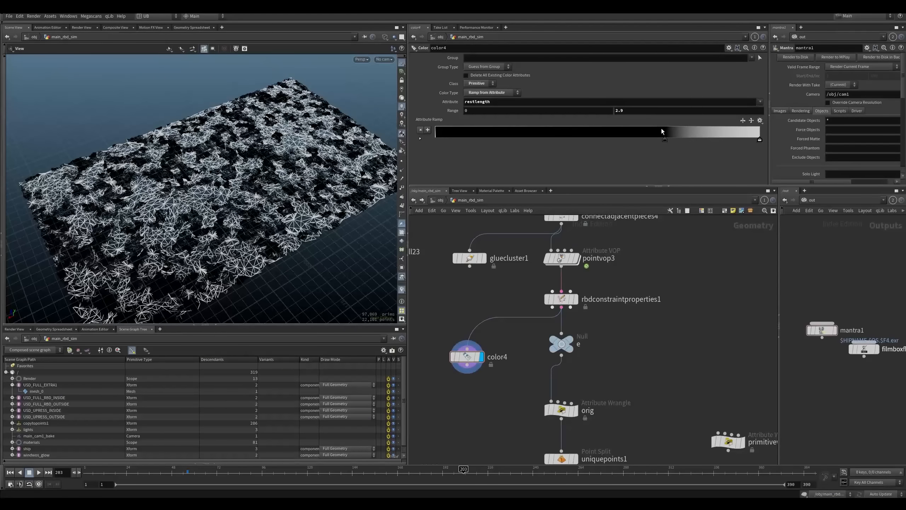
{"action": "left_click_drag", "start_coordinate": [666, 139], "coordinate": [517, 351]}
Step: Display the orig attribute wrangle and examine its coloured constraints together with its VEX code
{"action": "middle_click_drag", "start_coordinate": [517, 351], "coordinate": [509, 293]}
{"action": "left_click_drag", "start_coordinate": [514, 324], "coordinate": [561, 363]}
{"action": "key", "text": "r"}
{"action": "middle_click_drag", "start_coordinate": [561, 363], "coordinate": [545, 339]}
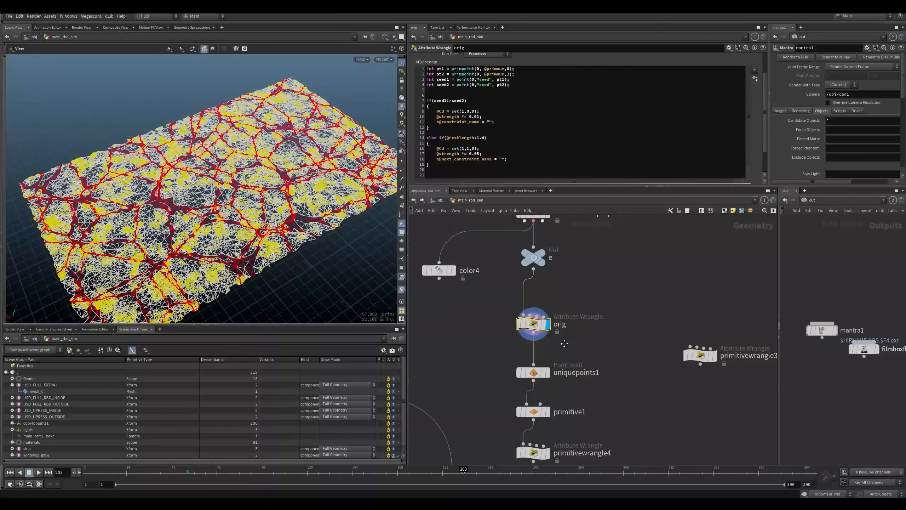
{"action": "left_click_drag", "start_coordinate": [539, 323], "coordinate": [539, 317]}
{"action": "left_click_drag", "start_coordinate": [556, 317], "coordinate": [588, 291]}
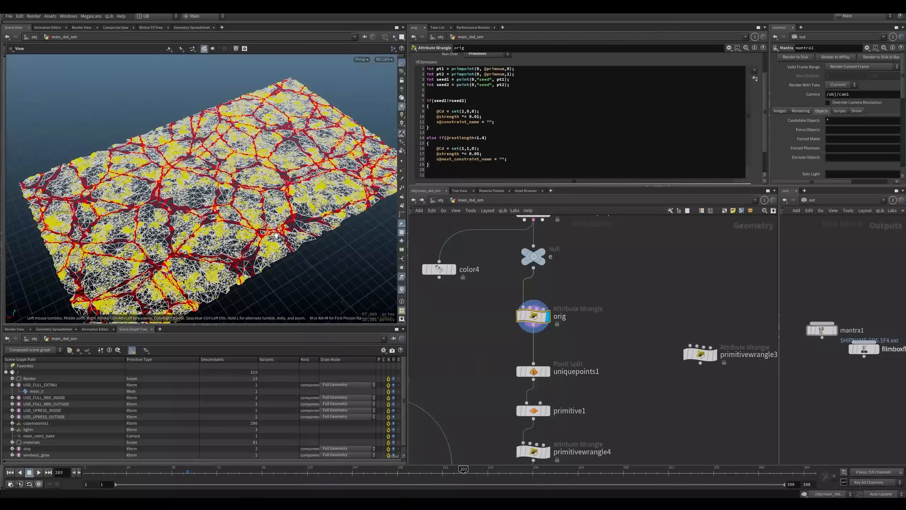
{"action": "left_click_drag", "start_coordinate": [222, 169], "coordinate": [209, 184]}
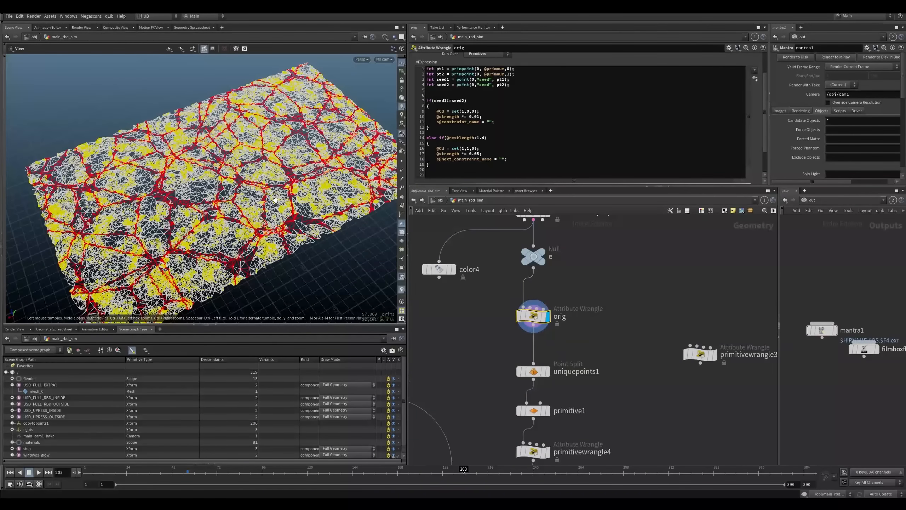
Step: Switch to the simple_fracture_test scene and examine the constraint colouring of attribwrangle18 and the glue cluster above it
{"action": "mouse_move", "coordinate": [166, 504]}
{"action": "left_click", "coordinate": [227, 461]}
{"action": "scroll", "coordinate": [568, 317], "scroll_direction": "up", "scroll_amount": 8}
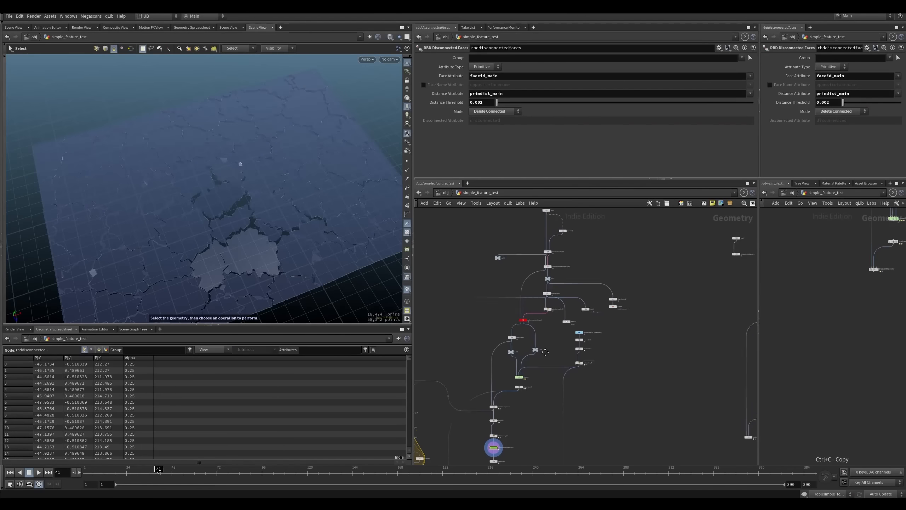
{"action": "left_click", "coordinate": [512, 390]}
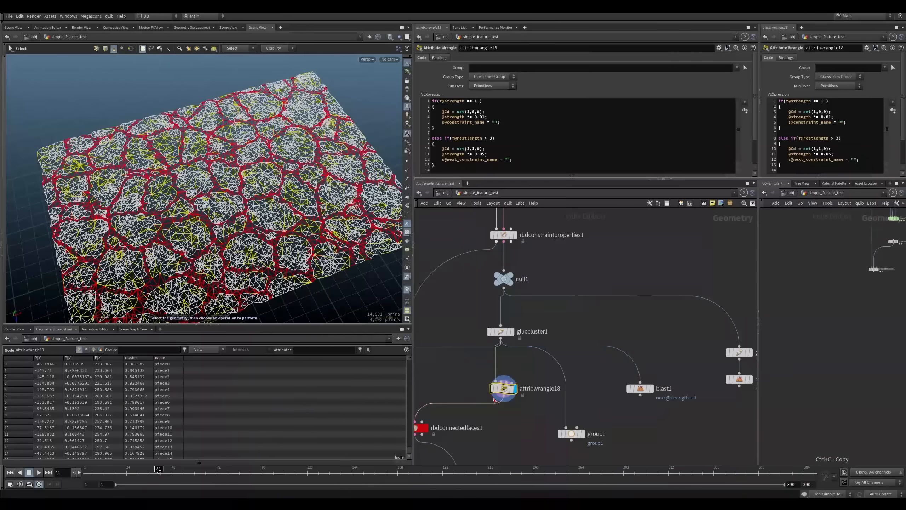
{"action": "left_click_drag", "start_coordinate": [272, 228], "coordinate": [279, 203], "text": "alt"}
{"action": "left_click_drag", "start_coordinate": [461, 320], "coordinate": [498, 347]}
{"action": "middle_click_drag", "start_coordinate": [321, 264], "coordinate": [327, 234], "text": "alt"}
{"action": "left_click_drag", "start_coordinate": [470, 361], "coordinate": [512, 394]}
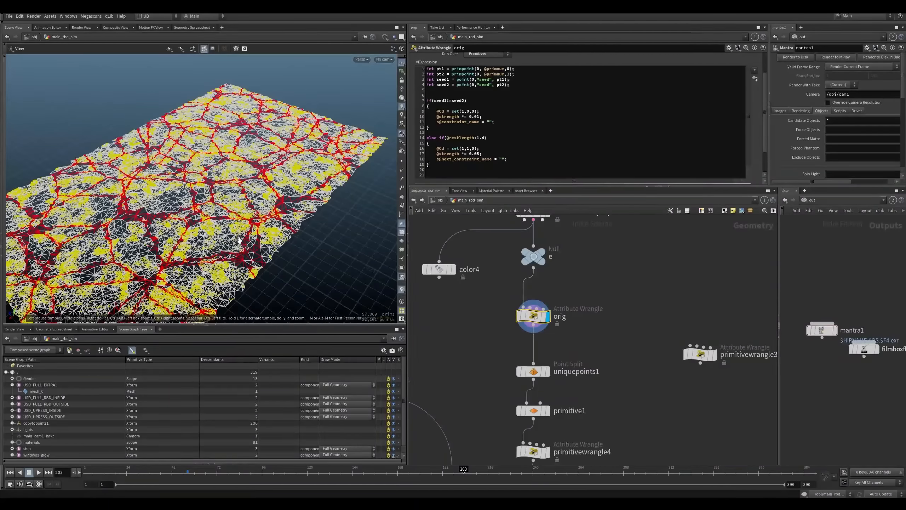
Step: Return to the main_rbd_sim scene and display the constraints at the null e above orig
{"action": "left_click_drag", "start_coordinate": [240, 241], "coordinate": [223, 257]}
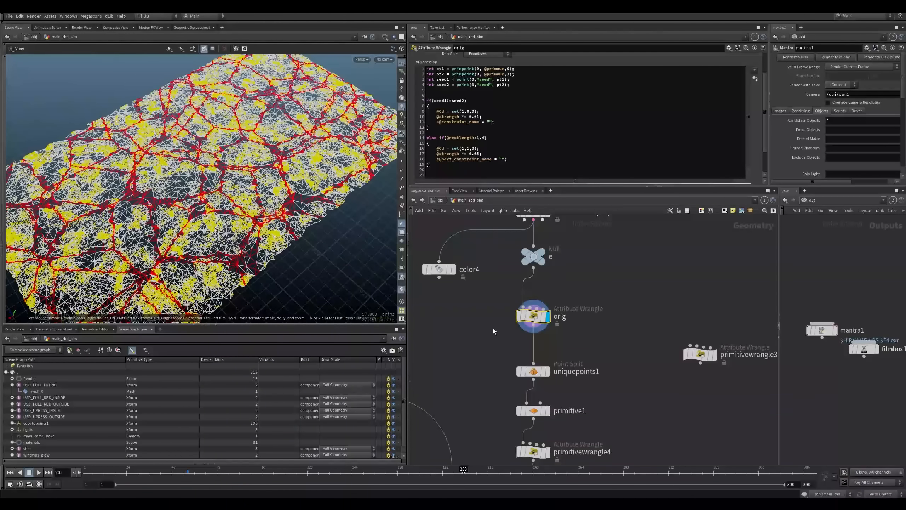
{"action": "middle_click_drag", "start_coordinate": [494, 329], "coordinate": [485, 345]}
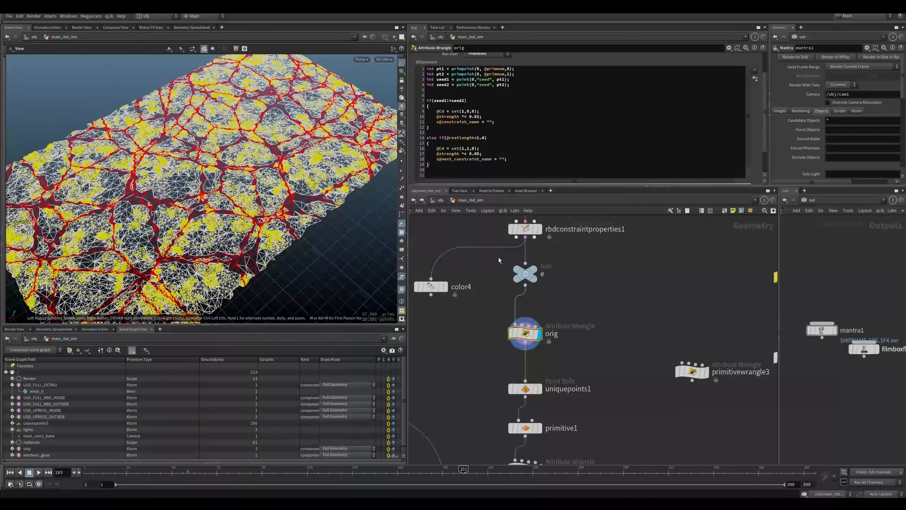
{"action": "middle_click_drag", "start_coordinate": [501, 285], "coordinate": [504, 319]}
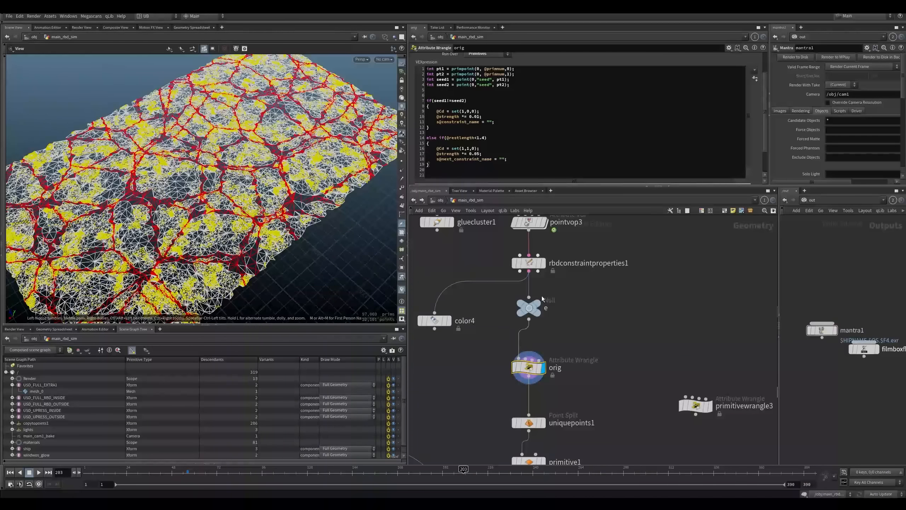
{"action": "left_click", "coordinate": [540, 307]}
Step: Inside the pointvop3 network, feed random1 into the geometry output's Cd so points are coloured by seed
{"action": "left_click", "coordinate": [528, 222]}
{"action": "middle_click_drag", "start_coordinate": [524, 238], "coordinate": [539, 283]}
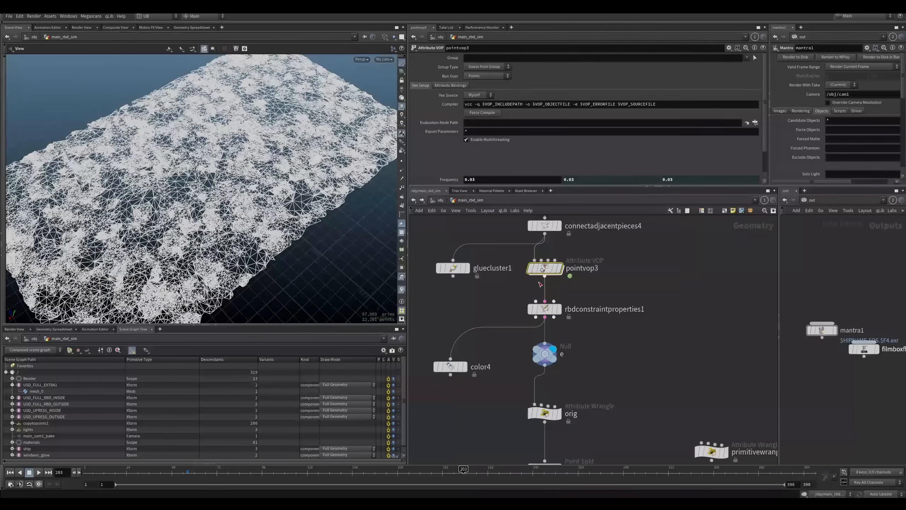
{"action": "key", "text": "i"}
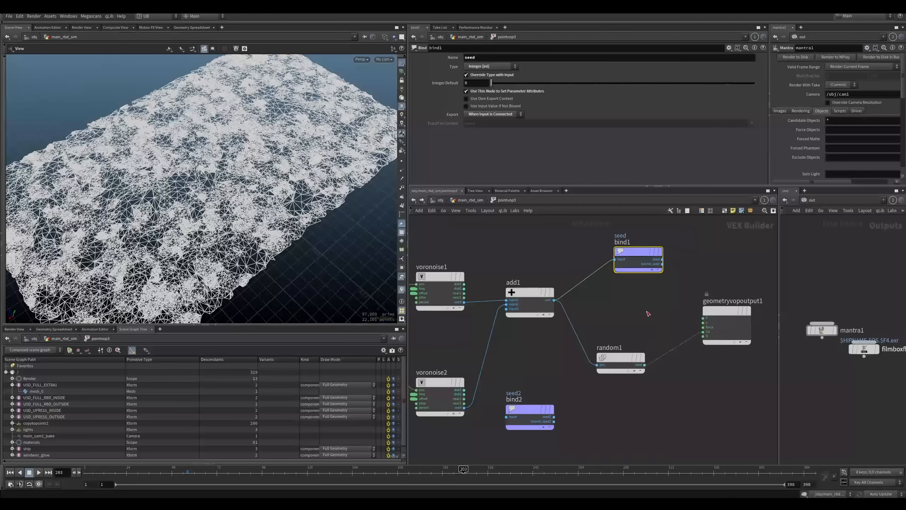
{"action": "key", "text": "u"}
{"action": "key", "text": "u"}
{"action": "key", "text": "i"}
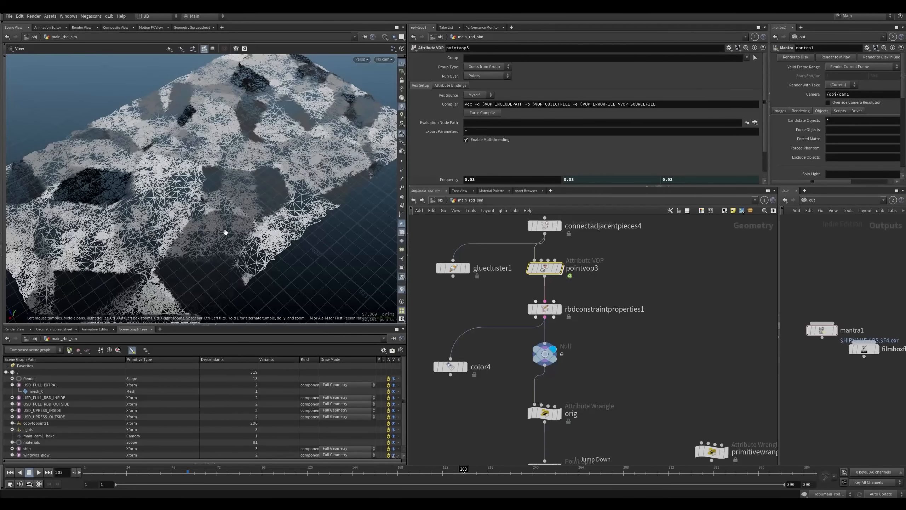
Step: Examine the constraint lines up close along the border between two seed-coloured regions
{"action": "scroll", "coordinate": [230, 239], "scroll_direction": "up", "scroll_amount": 4}
{"action": "left_click_drag", "start_coordinate": [192, 220], "coordinate": [220, 218]}
{"action": "scroll", "coordinate": [236, 196], "scroll_direction": "up", "scroll_amount": 6}
{"action": "left_click_drag", "start_coordinate": [276, 178], "coordinate": [292, 160]}
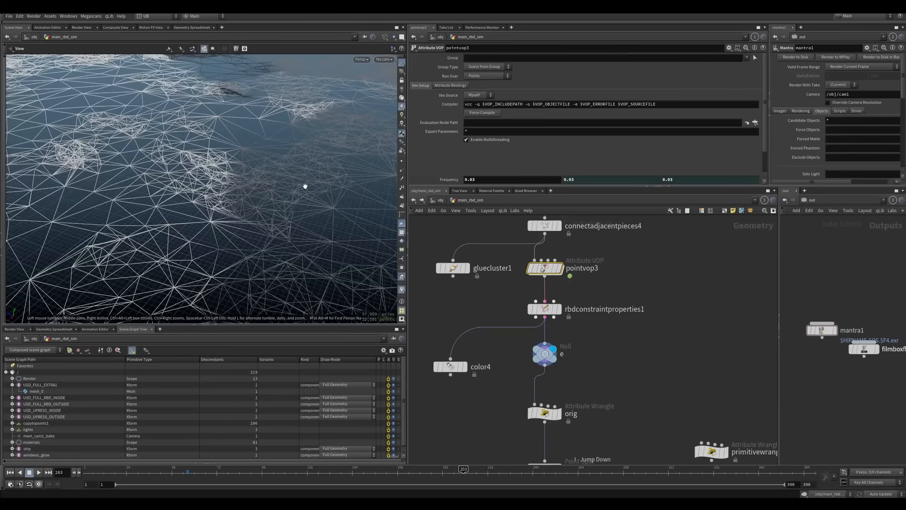
Step: Display the orig attribute wrangle and examine the constraints that bridge two seed regions
{"action": "left_click", "coordinate": [544, 353]}
{"action": "left_click", "coordinate": [545, 413]}
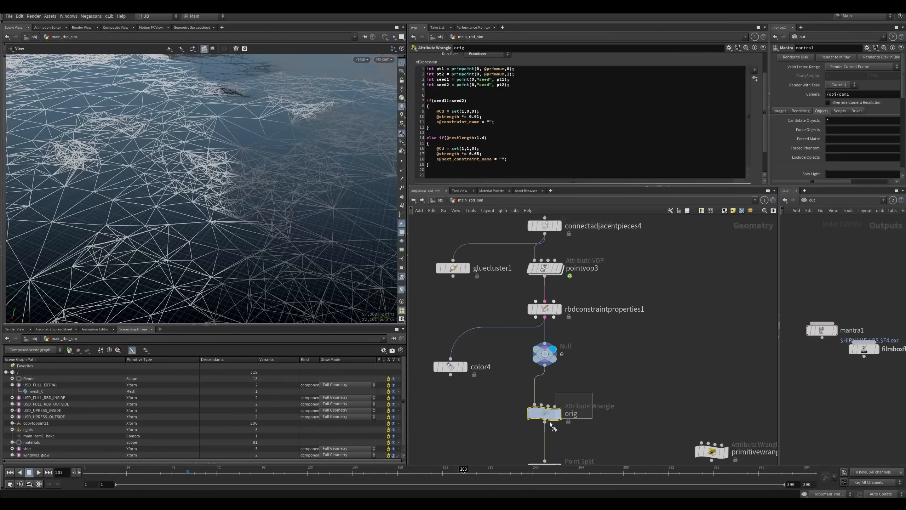
{"action": "key", "text": "r"}
{"action": "left_click_drag", "start_coordinate": [196, 207], "coordinate": [252, 234]}
{"action": "left_click_drag", "start_coordinate": [302, 199], "coordinate": [251, 217]}
{"action": "right_click_drag", "start_coordinate": [251, 217], "coordinate": [372, 160]}
{"action": "left_click_drag", "start_coordinate": [372, 160], "coordinate": [232, 155]}
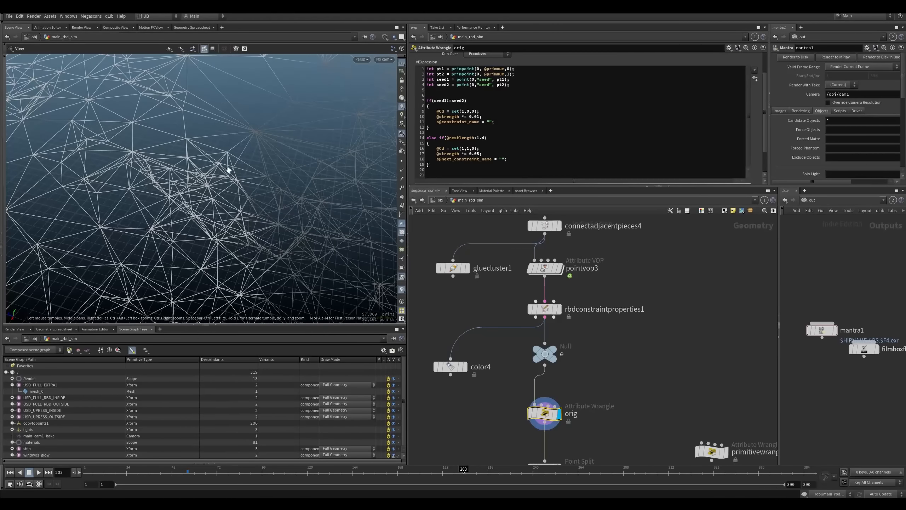
Step: Pick individual constraint lines that cross the border between two seed regions
{"action": "key", "text": "s"}
{"action": "left_click", "coordinate": [252, 182]}
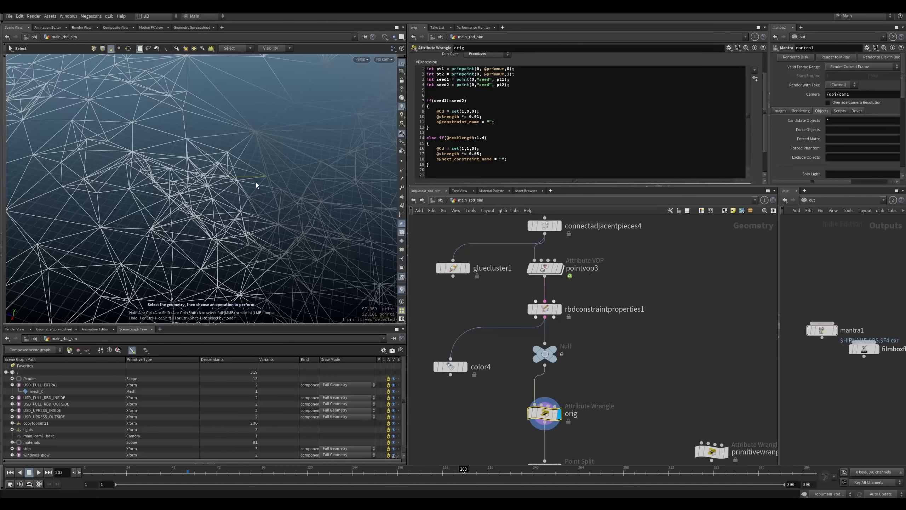
{"action": "left_click", "coordinate": [256, 183]}
{"action": "scroll", "coordinate": [280, 189], "scroll_direction": "up", "scroll_amount": 5}
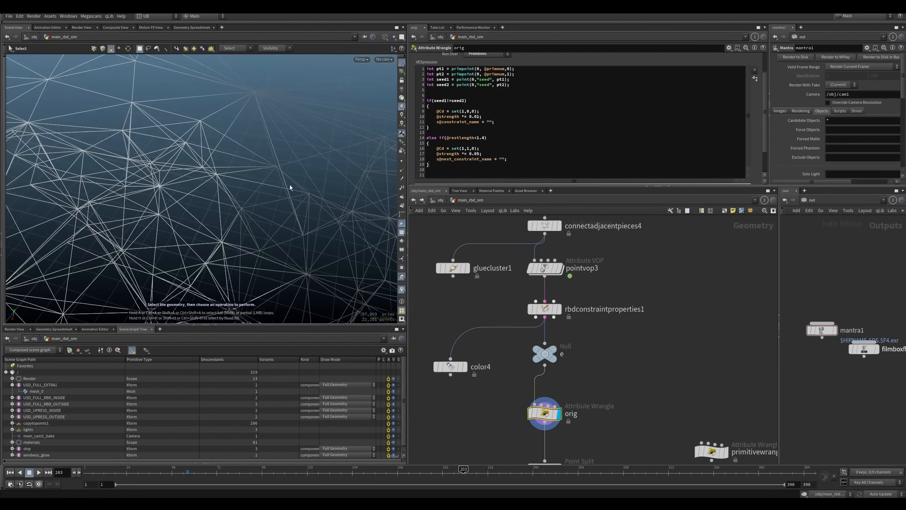
{"action": "left_click", "coordinate": [310, 193]}
{"action": "left_click", "coordinate": [234, 180]}
Step: Highlight the seed1!=seed2 condition in the orig wrangle's VEX code
{"action": "right_click_drag", "start_coordinate": [168, 135], "coordinate": [122, 228], "text": "alt"}
{"action": "right_click_drag", "start_coordinate": [211, 210], "coordinate": [157, 246], "text": "alt"}
{"action": "left_click_drag", "start_coordinate": [157, 245], "coordinate": [189, 265], "text": "alt"}
{"action": "right_click_drag", "start_coordinate": [189, 266], "coordinate": [215, 247], "text": "alt"}
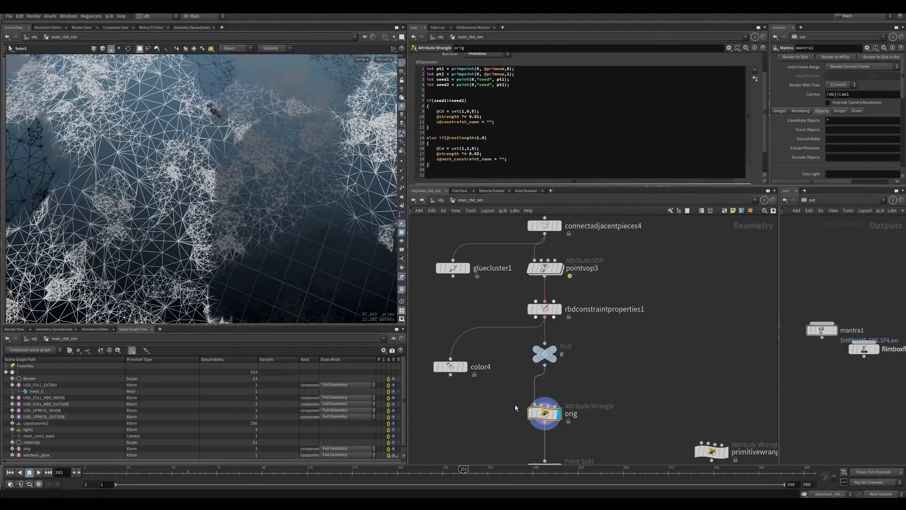
{"action": "left_click_drag", "start_coordinate": [508, 401], "coordinate": [568, 441]}
{"action": "left_click_drag", "start_coordinate": [432, 100], "coordinate": [463, 100]}
{"action": "left_click", "coordinate": [463, 101]}
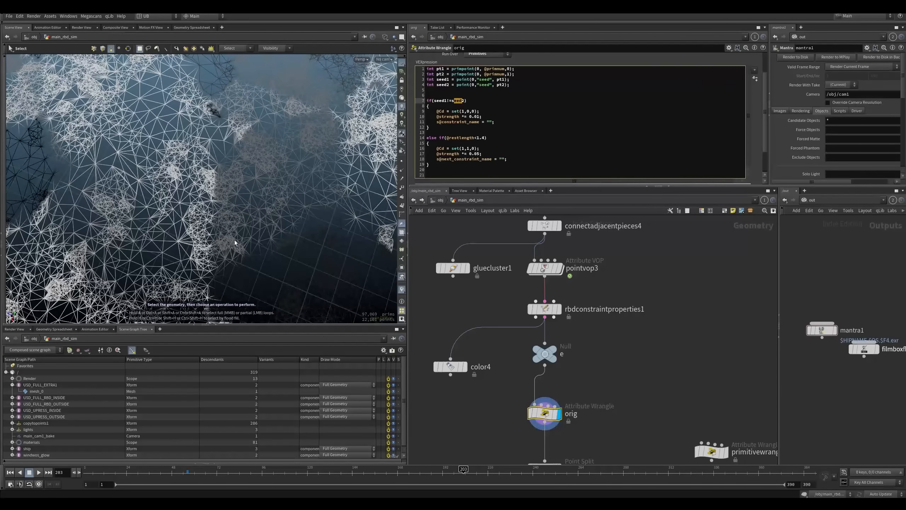
Step: Focus on the seed border in the viewport and enlarge the text of orig's VEX code
{"action": "key", "text": "Escape"}
{"action": "left_click_drag", "start_coordinate": [229, 217], "coordinate": [326, 154]}
{"action": "key", "text": "s"}
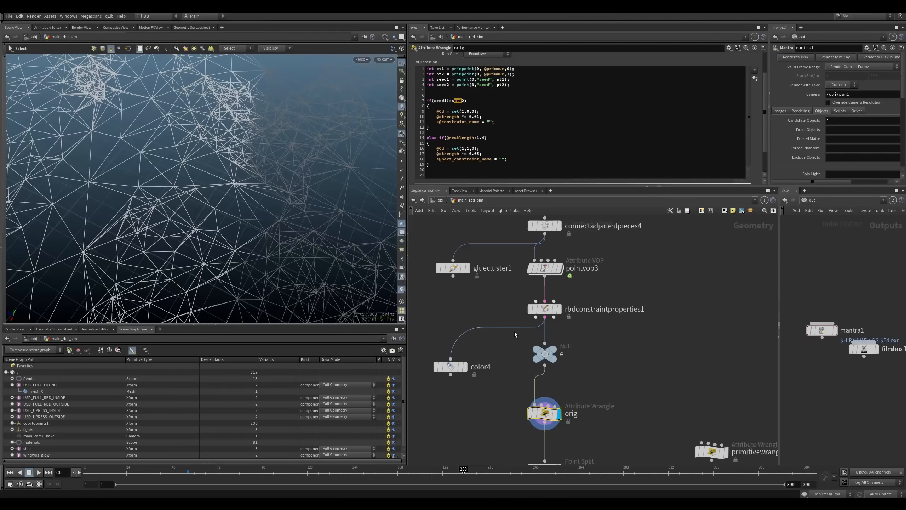
{"action": "left_click", "coordinate": [492, 79]}
{"action": "scroll", "coordinate": [499, 93], "scroll_direction": "up", "scroll_amount": 3, "text": "ctrl"}
{"action": "scroll", "coordinate": [655, 135], "scroll_direction": "up", "scroll_amount": 1}
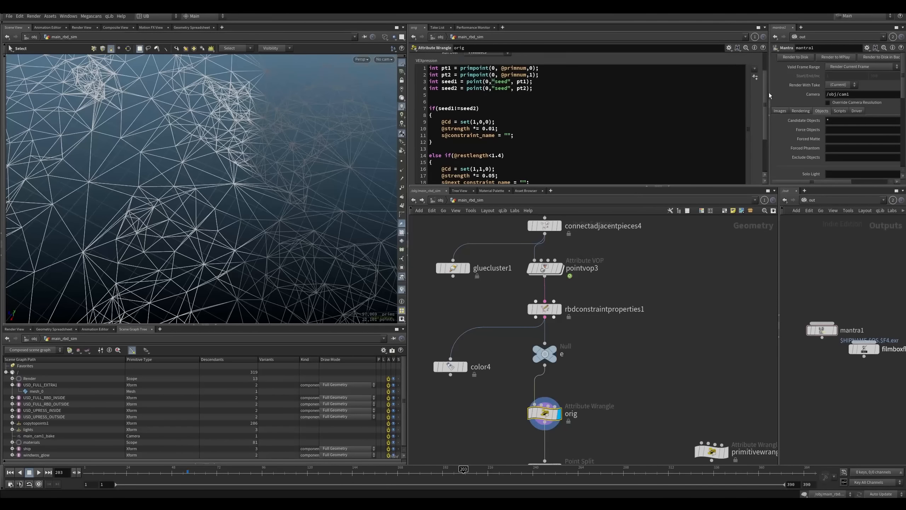
Step: Open the help page for the primpoint function and show points and point numbers in the viewport
{"action": "left_click", "coordinate": [478, 70]}
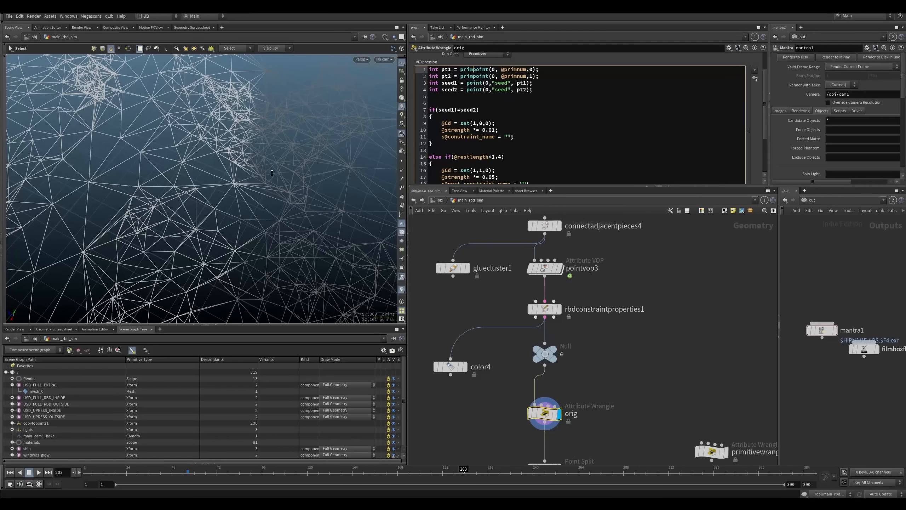
{"action": "left_click", "coordinate": [402, 161]}
{"action": "right_click_drag", "start_coordinate": [199, 193], "coordinate": [262, 174], "text": "alt"}
{"action": "left_click", "coordinate": [402, 188]}
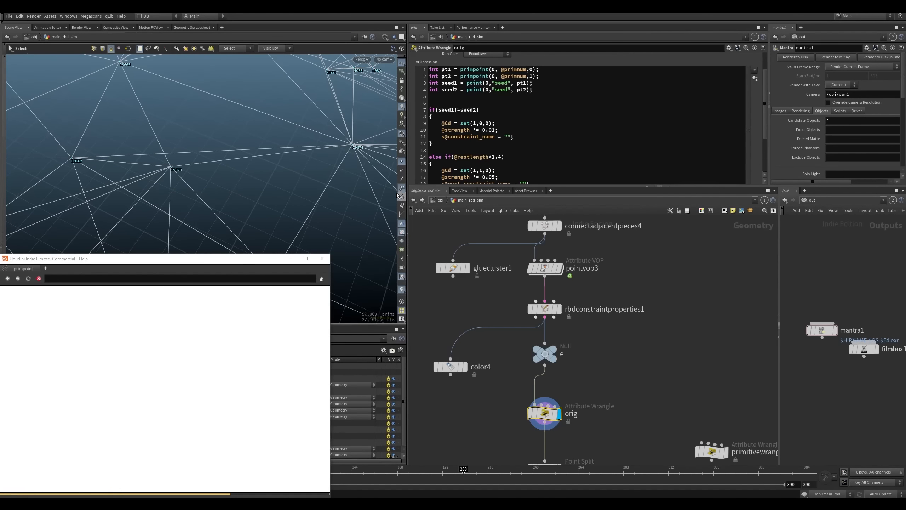
Step: Highlight the seed attribute name in the seed1 line and select the constraint lines meeting at one point
{"action": "left_click", "coordinate": [171, 168]}
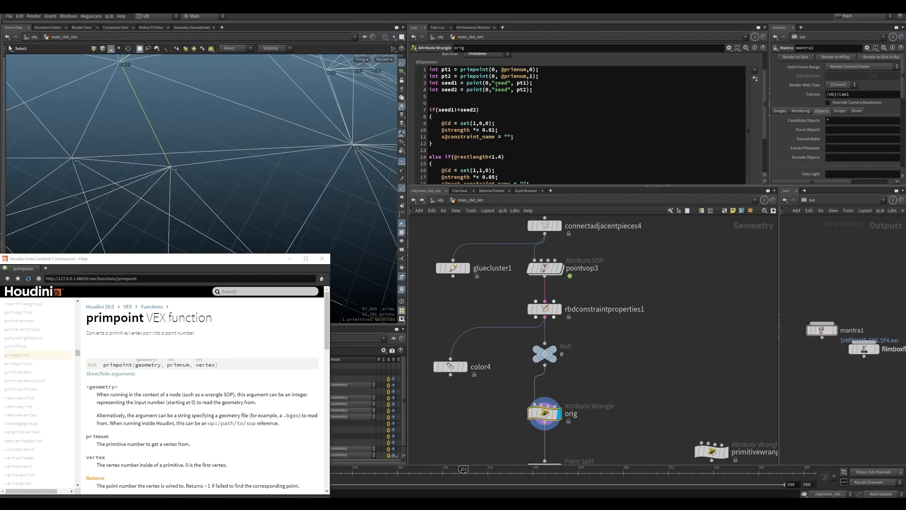
{"action": "left_click", "coordinate": [509, 83]}
{"action": "double_click", "coordinate": [501, 84]}
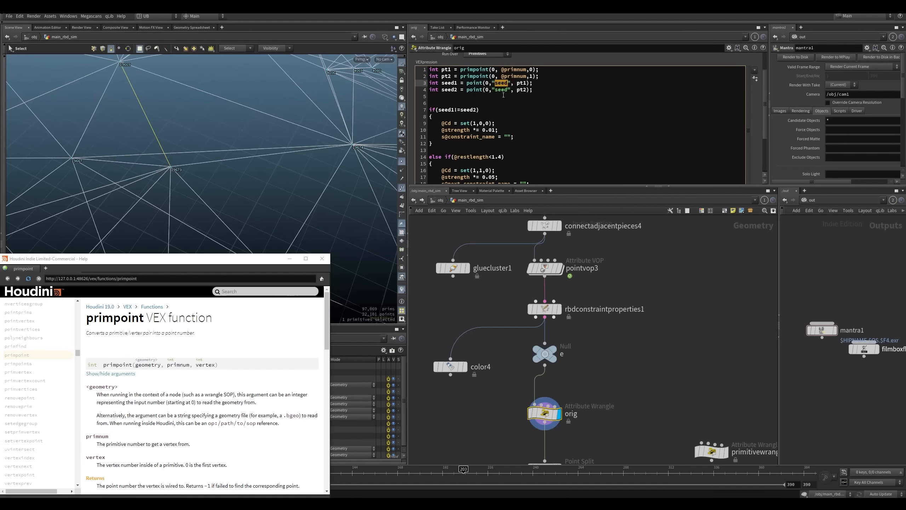
{"action": "left_click_drag", "start_coordinate": [366, 128], "coordinate": [335, 161]}
{"action": "left_click_drag", "start_coordinate": [210, 150], "coordinate": [157, 180]}
{"action": "left_click_drag", "start_coordinate": [204, 158], "coordinate": [160, 179]}
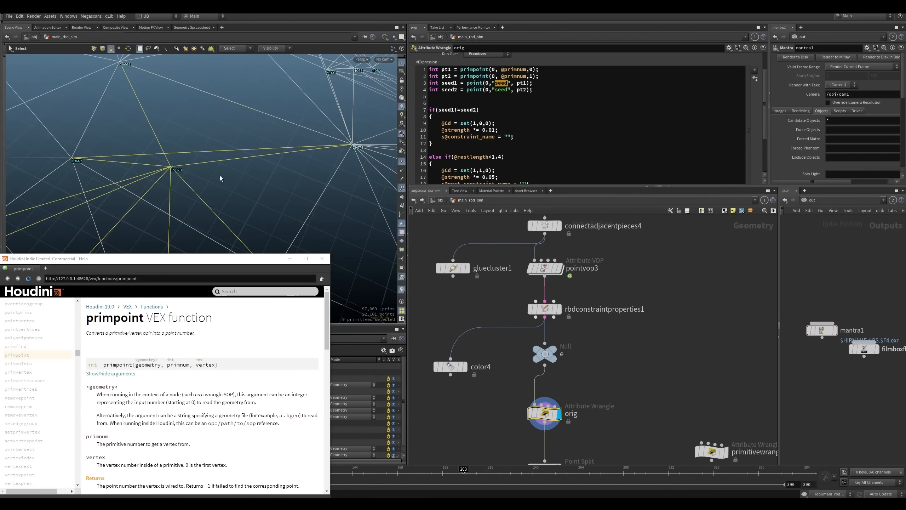
Step: Select the constraint lines meeting at the neighbouring points, clear the selection and reposition the primpoint help window
{"action": "left_click_drag", "start_coordinate": [377, 111], "coordinate": [320, 166]}
{"action": "left_click_drag", "start_coordinate": [230, 144], "coordinate": [165, 186]}
{"action": "left_click", "coordinate": [194, 172]}
{"action": "left_click", "coordinate": [171, 170]}
{"action": "left_click_drag", "start_coordinate": [235, 142], "coordinate": [139, 198]}
{"action": "left_click_drag", "start_coordinate": [224, 263], "coordinate": [243, 236]}
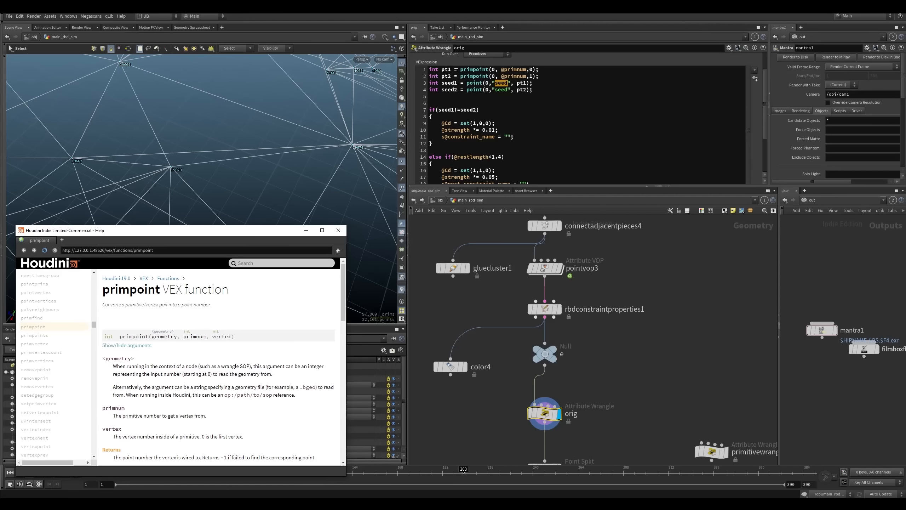
Step: Highlight the primpoint call in the pt1 line, its description on the help page, and the pt1 and pt2 variable names
{"action": "left_click_drag", "start_coordinate": [460, 70], "coordinate": [480, 70]}
{"action": "left_click_drag", "start_coordinate": [121, 304], "coordinate": [209, 308]}
{"action": "left_click", "coordinate": [209, 308]}
{"action": "left_click_drag", "start_coordinate": [273, 235], "coordinate": [272, 239]}
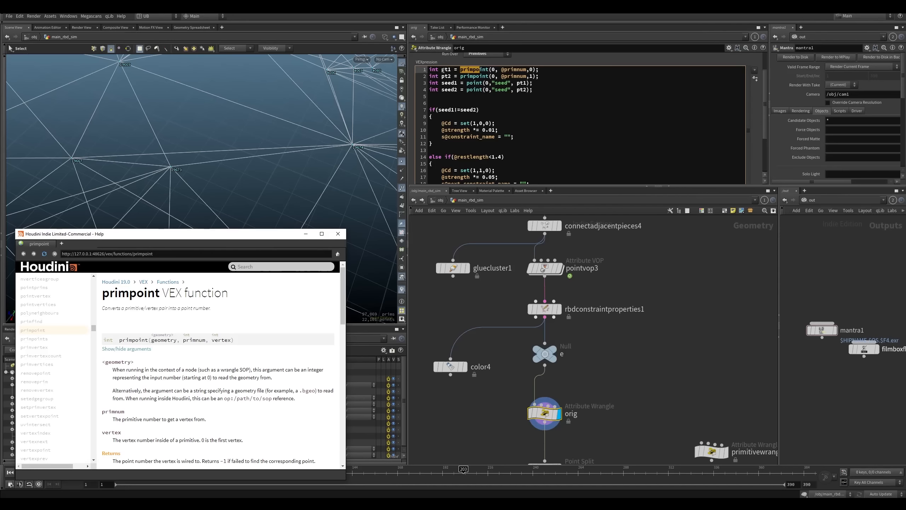
{"action": "left_click_drag", "start_coordinate": [443, 71], "coordinate": [449, 77]}
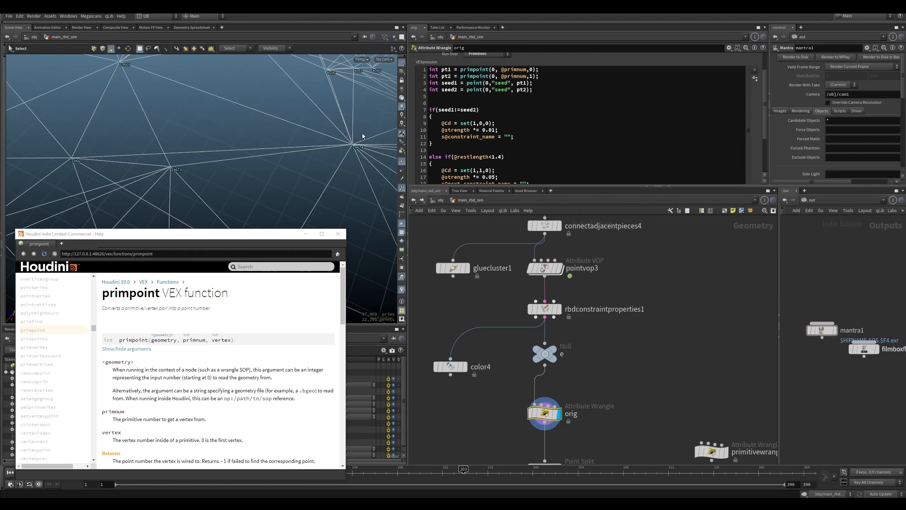
Step: Highlight the vertex argument in the primpoint help page's signature and the vertex numbers in the pt1 and pt2 lines
{"action": "left_click_drag", "start_coordinate": [265, 235], "coordinate": [272, 225]}
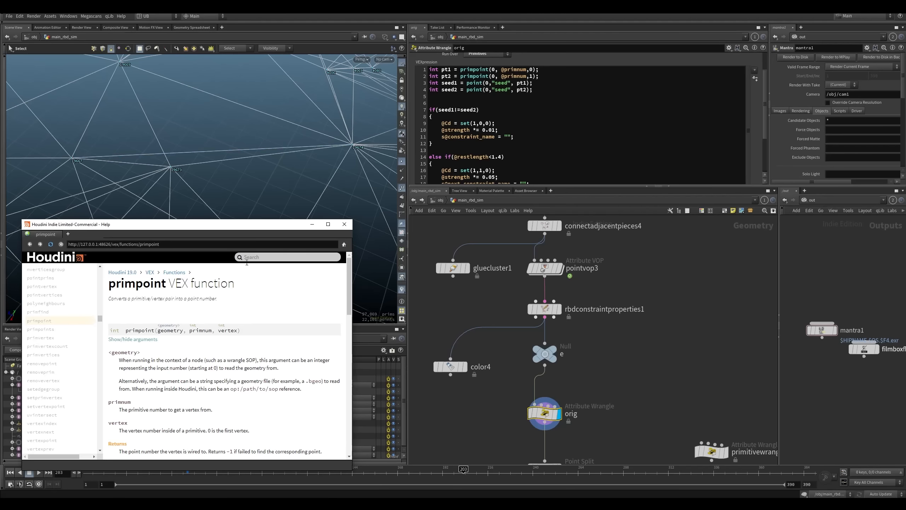
{"action": "left_click_drag", "start_coordinate": [273, 225], "coordinate": [279, 194]}
{"action": "left_click_drag", "start_coordinate": [224, 299], "coordinate": [246, 299]}
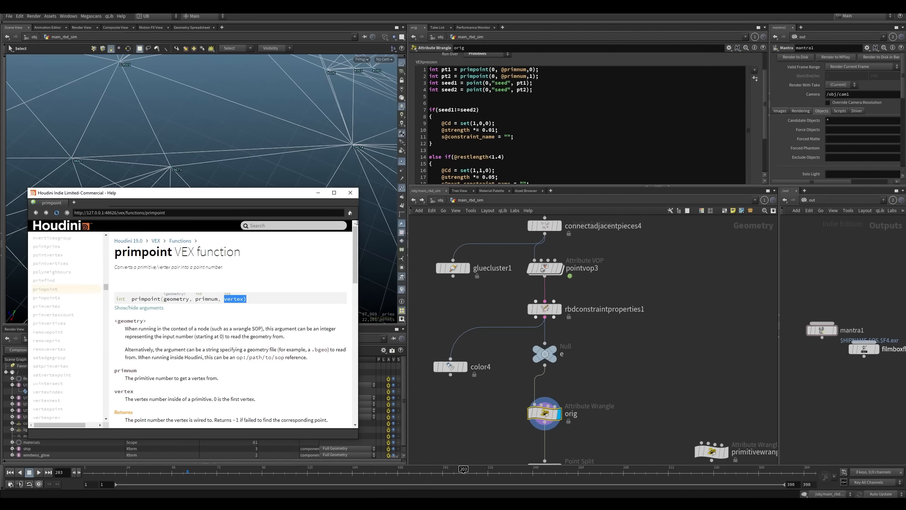
{"action": "left_click_drag", "start_coordinate": [530, 69], "coordinate": [534, 76]}
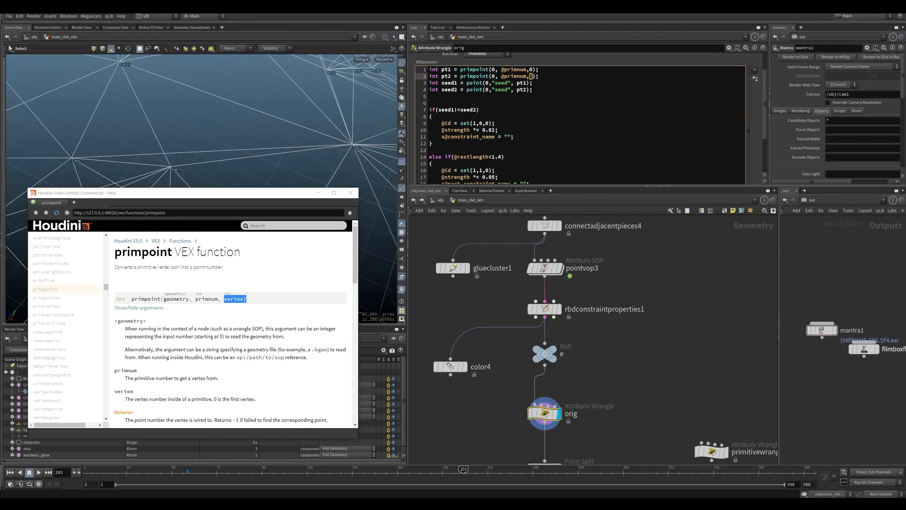
Step: Close the help page and isolate the constraint line between the two points with a Dissolve node set to Dissolve Non-Selected
{"action": "left_click", "coordinate": [350, 193]}
{"action": "left_click", "coordinate": [247, 164]}
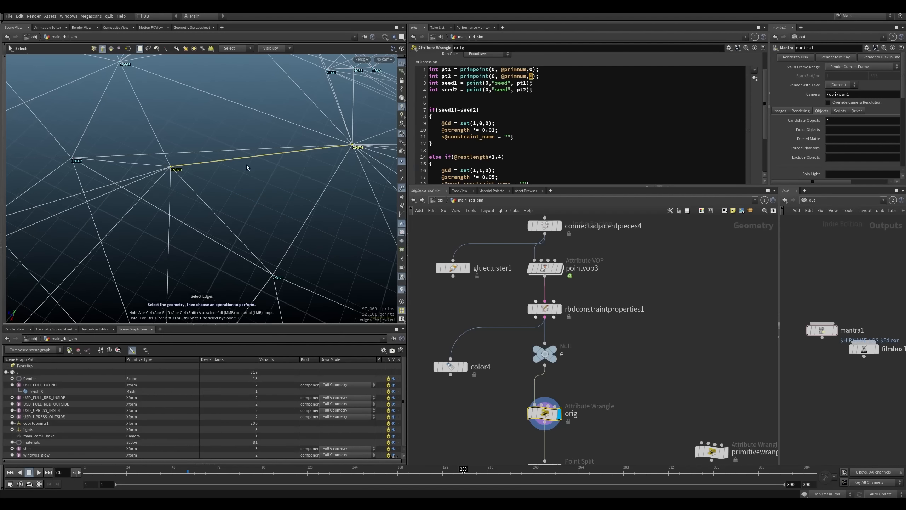
{"action": "key", "text": "Delete"}
{"action": "left_click_drag", "start_coordinate": [552, 404], "coordinate": [618, 409]}
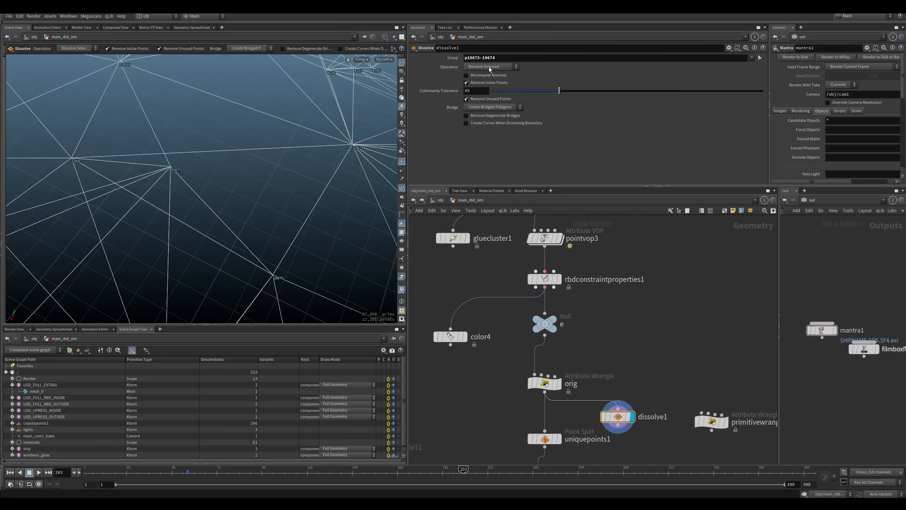
{"action": "left_click", "coordinate": [485, 80]}
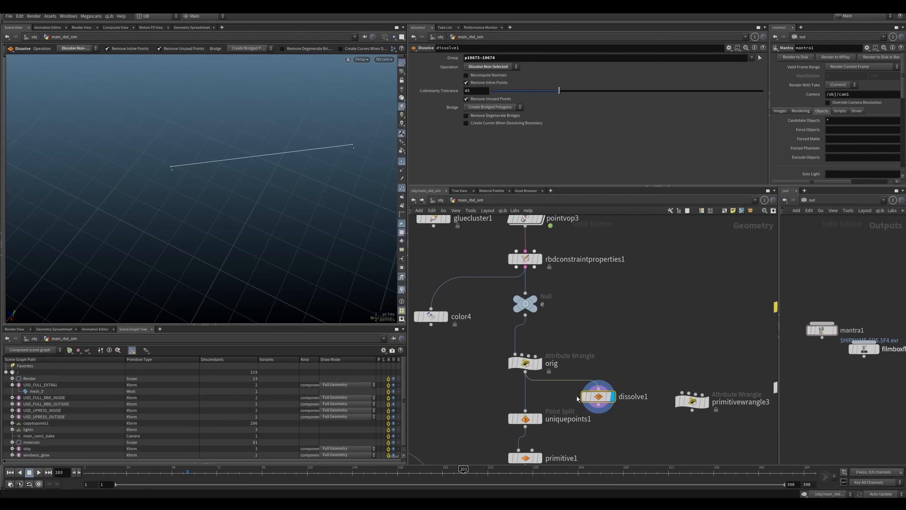
Step: List the isolated line's vertices in the Geometry Spreadsheet and show primitive numbers in the viewport
{"action": "left_click", "coordinate": [95, 329]}
{"action": "left_click", "coordinate": [54, 329]}
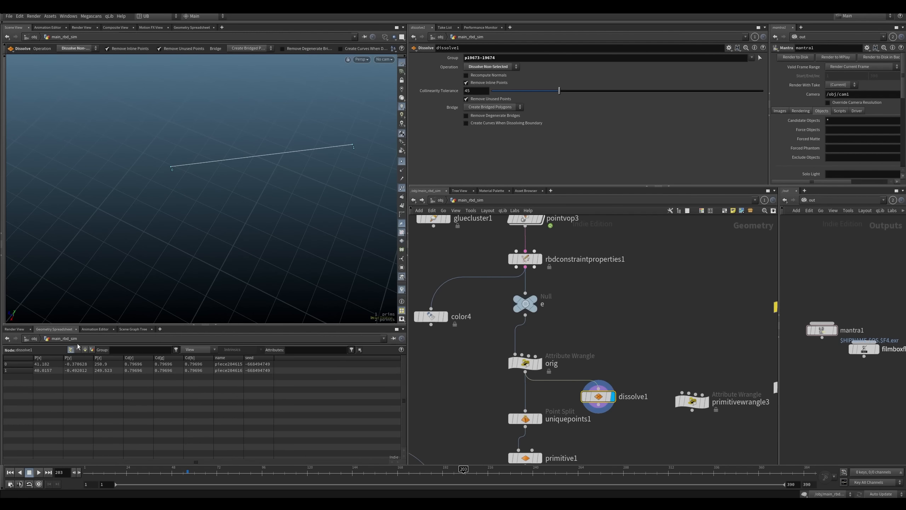
{"action": "left_click", "coordinate": [85, 350]}
{"action": "left_click", "coordinate": [78, 350]}
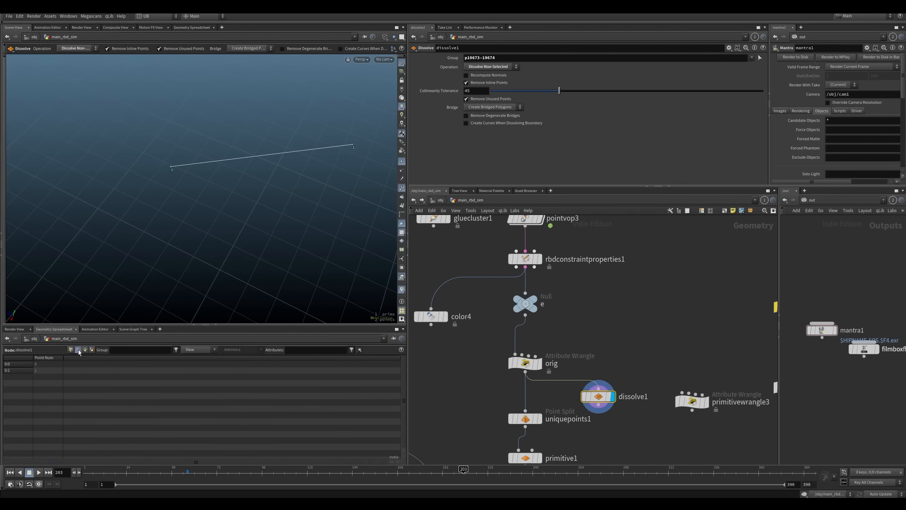
{"action": "left_click", "coordinate": [402, 206]}
{"action": "scroll", "coordinate": [292, 144], "scroll_direction": "up", "scroll_amount": 5}
{"action": "scroll", "coordinate": [292, 144], "scroll_direction": "down", "scroll_amount": 5}
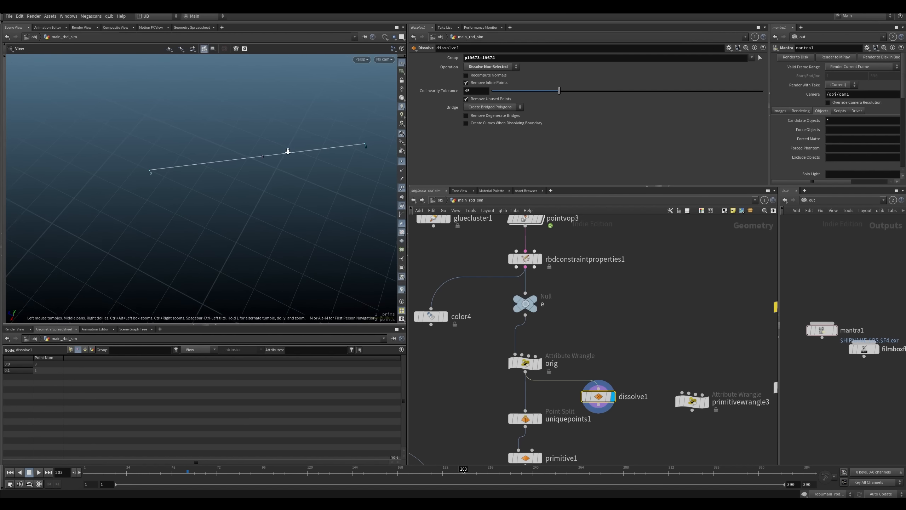
{"action": "key", "text": "Return"}
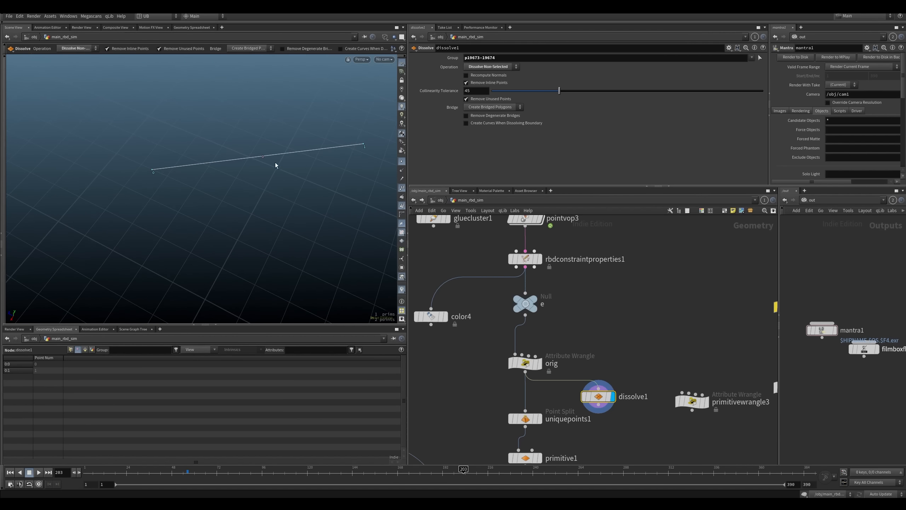
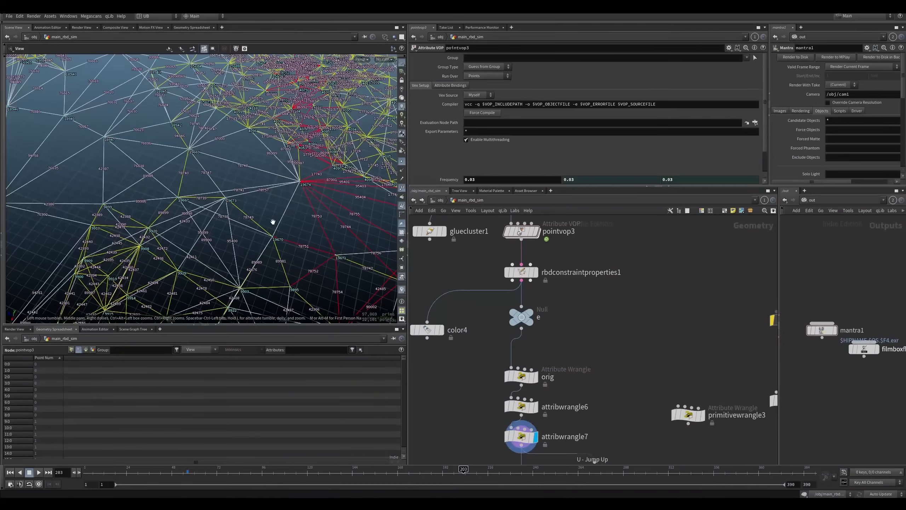
Step: Turn off the point and primitive numbers in the viewport and frame the red seed border
{"action": "middle_click_drag", "start_coordinate": [350, 238], "coordinate": [207, 230], "text": "alt"}
{"action": "left_click", "coordinate": [402, 188]}
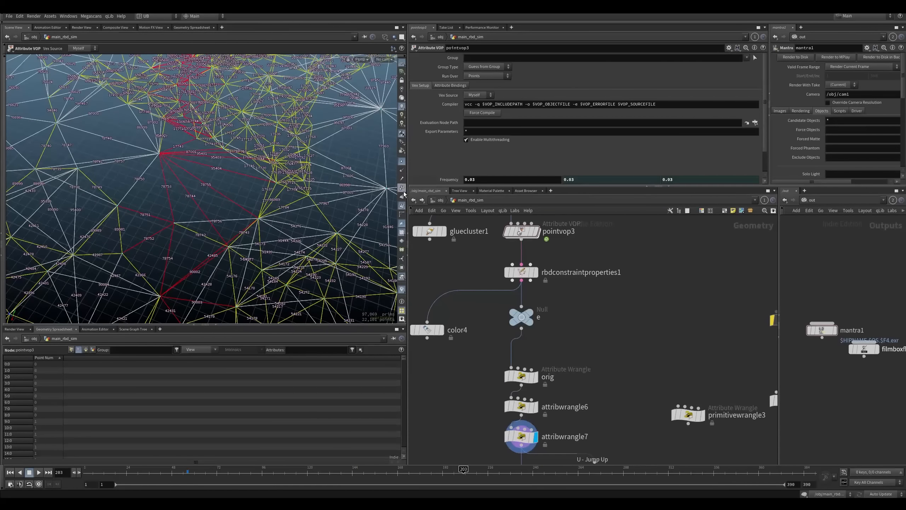
{"action": "left_click", "coordinate": [403, 205]}
{"action": "right_click_drag", "start_coordinate": [227, 217], "coordinate": [140, 266], "text": "alt"}
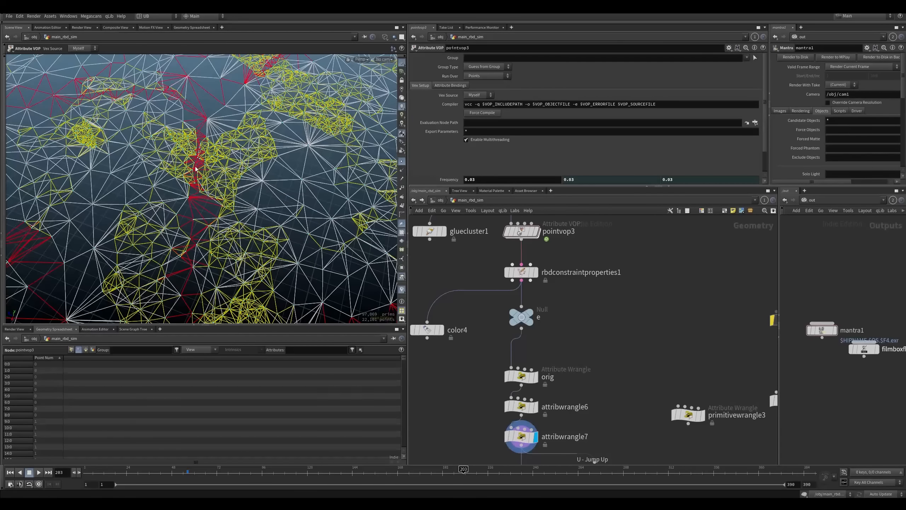
Step: Inspect the attribwrangle7 node and its neighbours in the network, up to the gluecluster1 settings
{"action": "middle_click_drag", "start_coordinate": [484, 368], "coordinate": [483, 299]}
{"action": "left_click", "coordinate": [519, 371]}
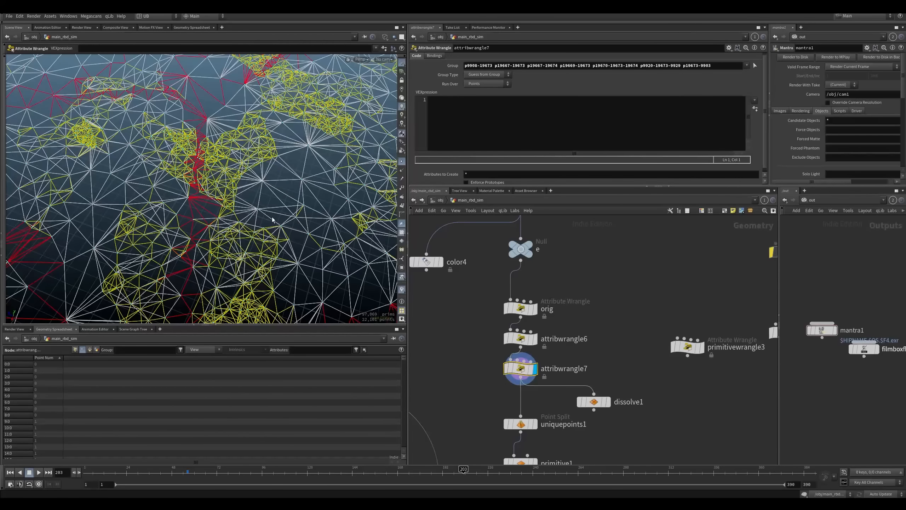
{"action": "left_click_drag", "start_coordinate": [563, 292], "coordinate": [511, 339]}
{"action": "left_click_drag", "start_coordinate": [516, 338], "coordinate": [516, 325]}
{"action": "left_click_drag", "start_coordinate": [485, 353], "coordinate": [549, 389]}
{"action": "middle_click_drag", "start_coordinate": [459, 308], "coordinate": [480, 400]}
{"action": "left_click_drag", "start_coordinate": [472, 293], "coordinate": [436, 243]}
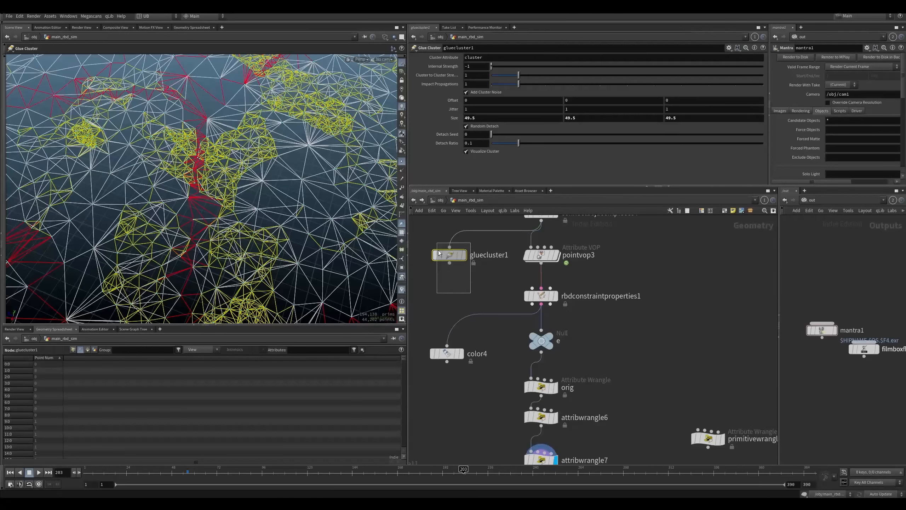
Step: Delete the attribwrangle6 and attribwrangle7 nodes below the orig wrangle
{"action": "middle_click_drag", "start_coordinate": [482, 397], "coordinate": [468, 296]}
{"action": "middle_click_drag", "start_coordinate": [476, 359], "coordinate": [468, 305]}
{"action": "left_click_drag", "start_coordinate": [469, 304], "coordinate": [538, 326]}
{"action": "key", "text": "Delete"}
{"action": "left_click", "coordinate": [517, 261]}
{"action": "key", "text": "Delete"}
Step: Rearrange the orig and dissolve1 nodes, display the orig wrangle's output and save the scene
{"action": "middle_click_drag", "start_coordinate": [506, 282], "coordinate": [502, 323]}
{"action": "left_click_drag", "start_coordinate": [516, 271], "coordinate": [516, 297]}
{"action": "left_click_drag", "start_coordinate": [488, 325], "coordinate": [569, 261]}
{"action": "left_click_drag", "start_coordinate": [579, 374], "coordinate": [580, 345]}
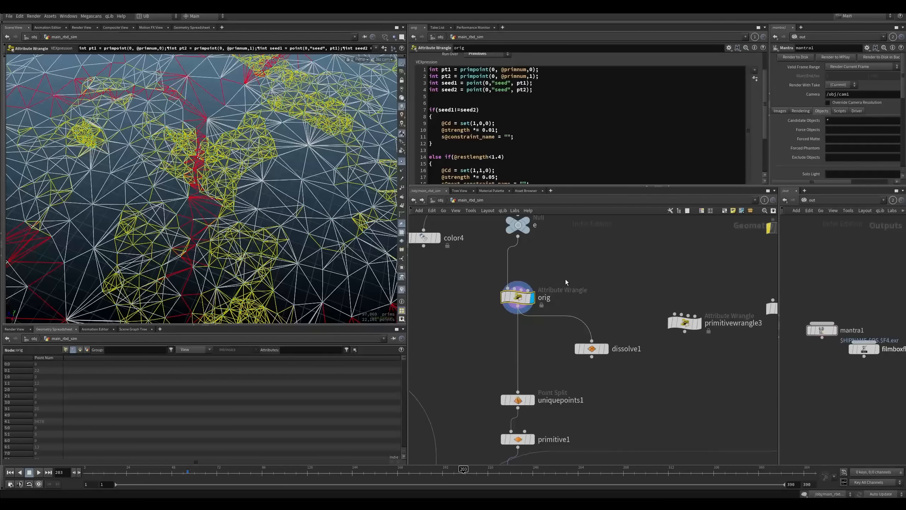
{"action": "key", "text": "ctrl+s"}
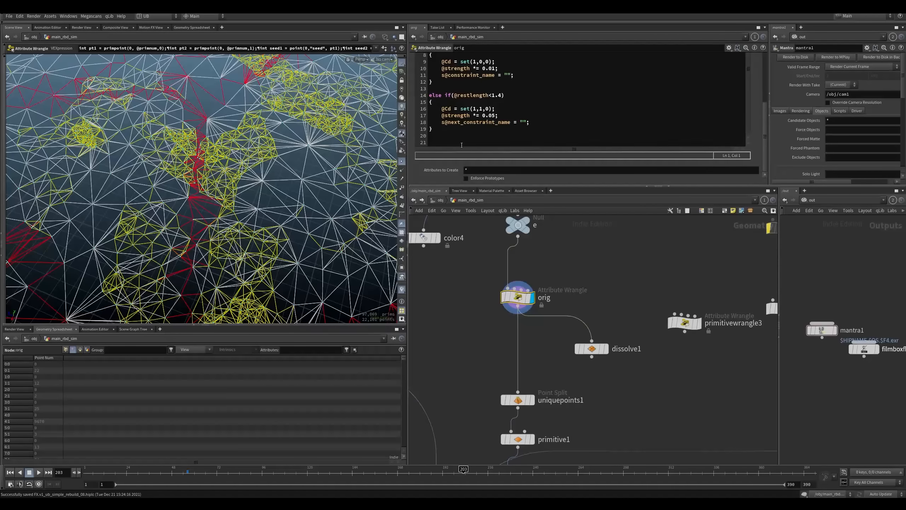
Step: Focus on the restlength condition in orig's code, hide the point markers and frame the whole constraint network in the viewport
{"action": "left_click", "coordinate": [492, 96]}
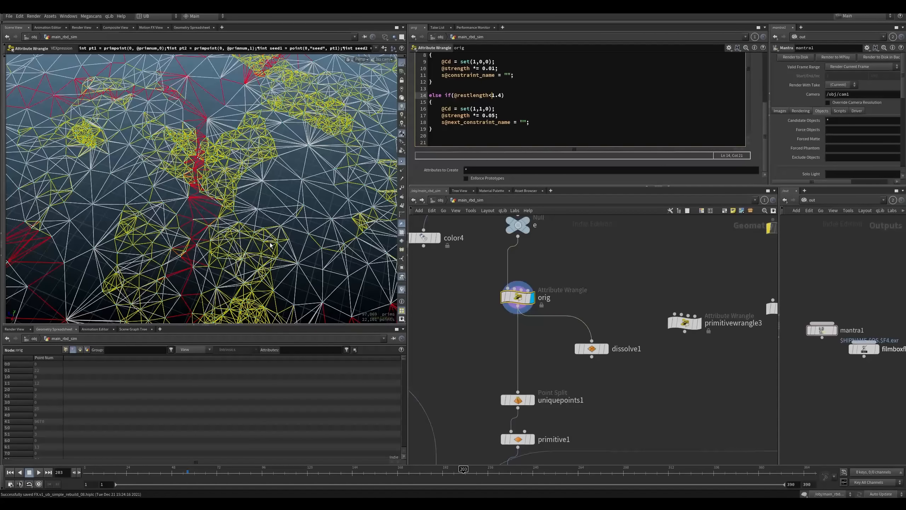
{"action": "key", "text": "Escape"}
{"action": "scroll", "coordinate": [270, 243], "scroll_direction": "down", "scroll_amount": 10}
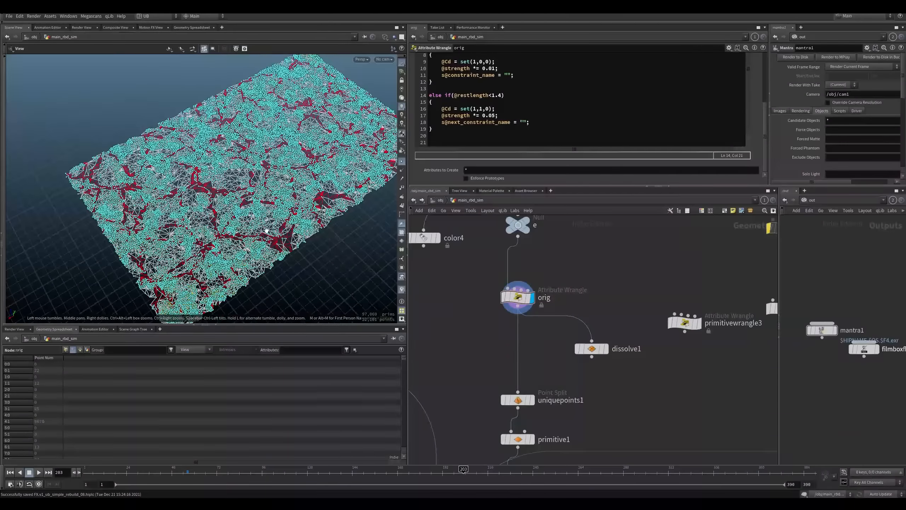
{"action": "left_click", "coordinate": [402, 161]}
{"action": "left_click_drag", "start_coordinate": [314, 211], "coordinate": [271, 221]}
{"action": "middle_click_drag", "start_coordinate": [479, 352], "coordinate": [494, 293]}
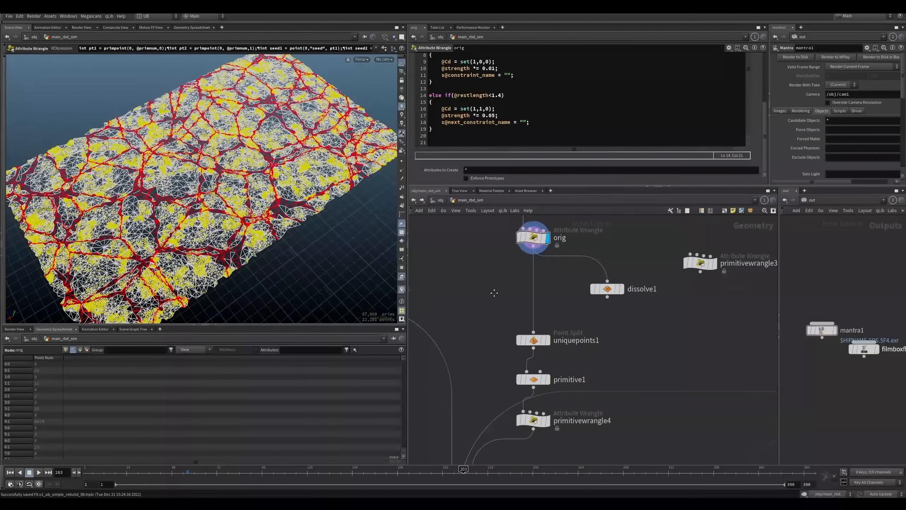
Step: Move uniquepoints1, primitive1 and primitivewrangle4 up below orig and place dissolve1 beside them
{"action": "left_click_drag", "start_coordinate": [486, 284], "coordinate": [544, 308]}
{"action": "scroll", "coordinate": [506, 284], "scroll_direction": "down", "scroll_amount": 2}
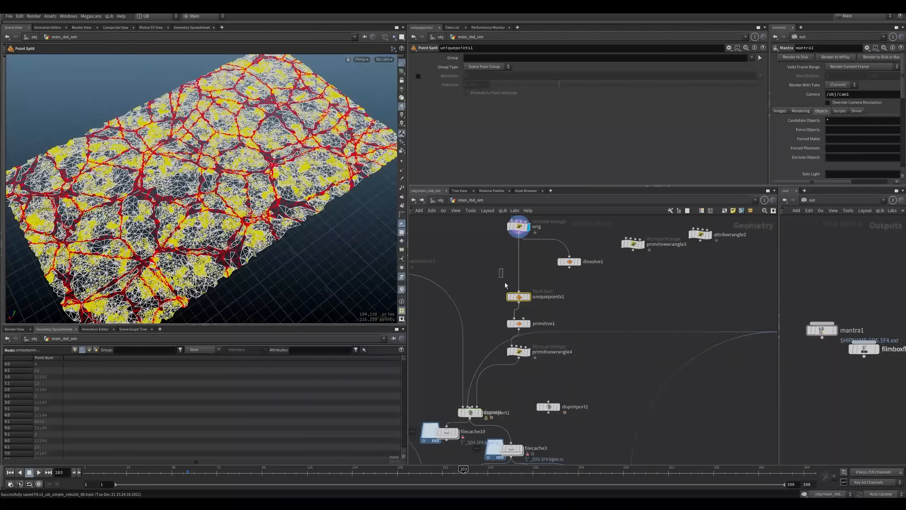
{"action": "left_click_drag", "start_coordinate": [505, 286], "coordinate": [546, 361]}
{"action": "left_click_drag", "start_coordinate": [519, 324], "coordinate": [511, 285]}
{"action": "left_click_drag", "start_coordinate": [570, 261], "coordinate": [587, 259]}
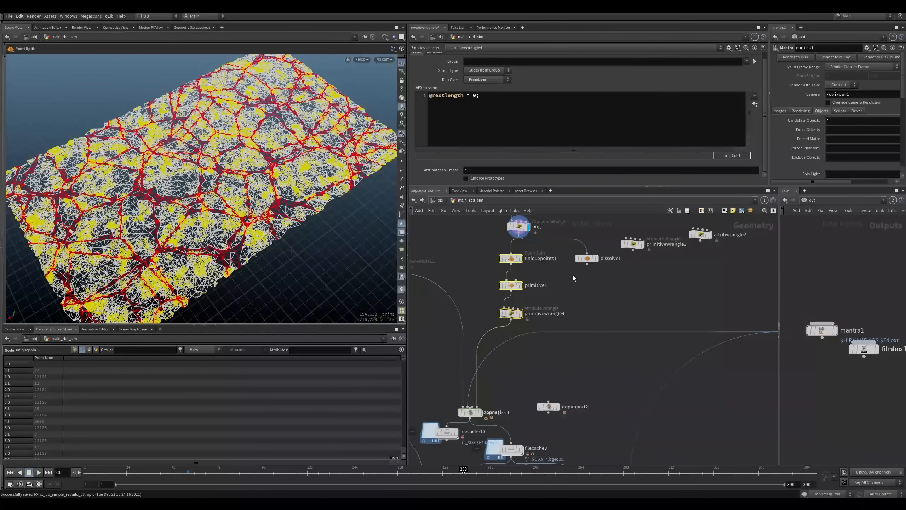
Step: Display primitivewrangle4's output in the viewport and switch the display to primitive1
{"action": "middle_click_drag", "start_coordinate": [573, 275], "coordinate": [580, 294]}
{"action": "left_click", "coordinate": [500, 293]}
{"action": "scroll", "coordinate": [492, 278], "scroll_direction": "up", "scroll_amount": 2}
{"action": "left_click_drag", "start_coordinate": [498, 338], "coordinate": [546, 371]}
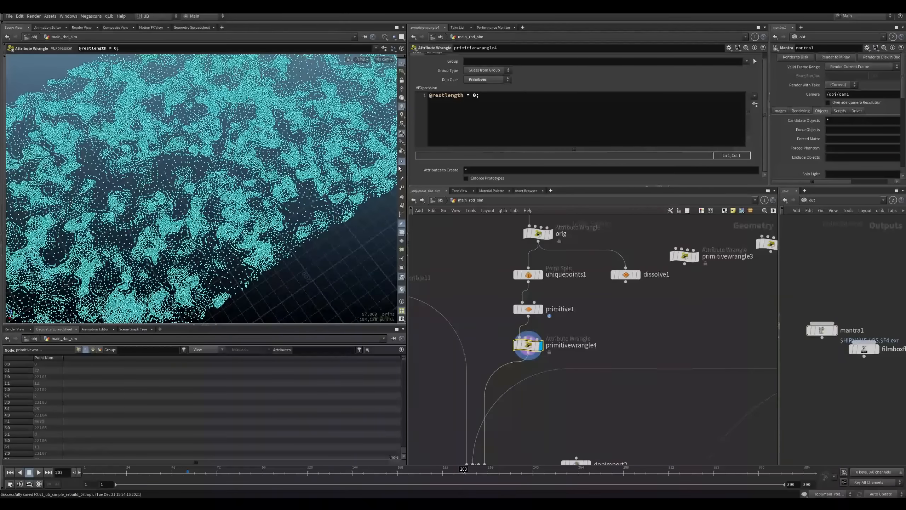
{"action": "left_click_drag", "start_coordinate": [492, 264], "coordinate": [546, 293]}
{"action": "left_click_drag", "start_coordinate": [549, 299], "coordinate": [505, 310]}
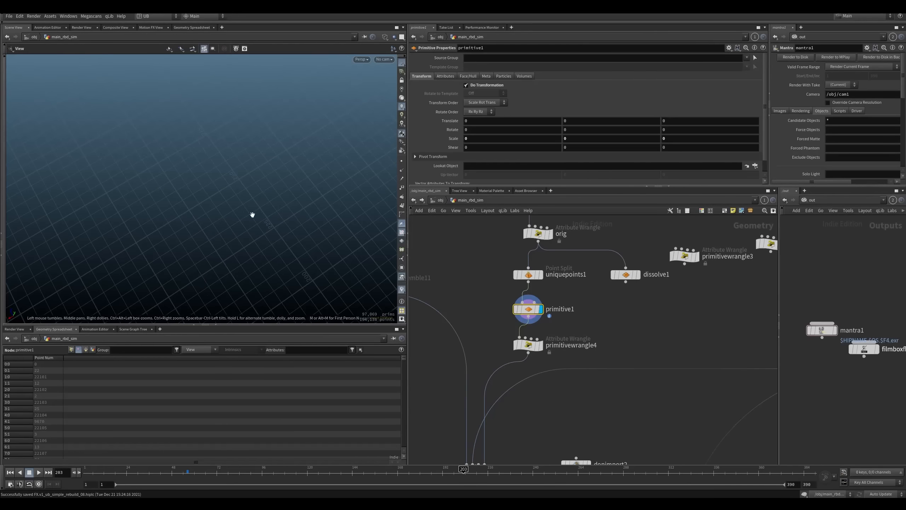
Step: Set primitive1's scale to 0.2 on all axes and template null23 to overlay the fractured pieces' outlines
{"action": "right_click_drag", "start_coordinate": [252, 213], "coordinate": [411, 169], "text": "alt"}
{"action": "middle_click_drag", "start_coordinate": [448, 138], "coordinate": [464, 143]}
{"action": "right_click_drag", "start_coordinate": [250, 200], "coordinate": [302, 173], "text": "alt"}
{"action": "right_click_drag", "start_coordinate": [226, 227], "coordinate": [253, 205], "text": "alt"}
{"action": "middle_click_drag", "start_coordinate": [423, 219], "coordinate": [490, 351]}
{"action": "key", "text": "e"}
{"action": "left_click_drag", "start_coordinate": [473, 255], "coordinate": [439, 217]}
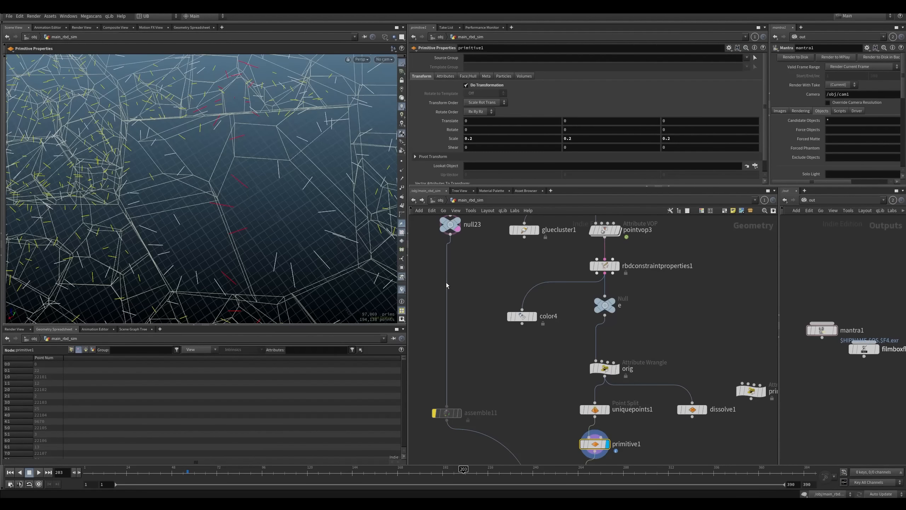
{"action": "mouse_move", "coordinate": [220, 200]}
{"action": "right_mouse_down", "text": "alt"}
{"action": "mouse_move", "coordinate": [225, 192]}
{"action": "mouse_move", "coordinate": [231, 205]}
{"action": "right_mouse_up", "text": "alt"}
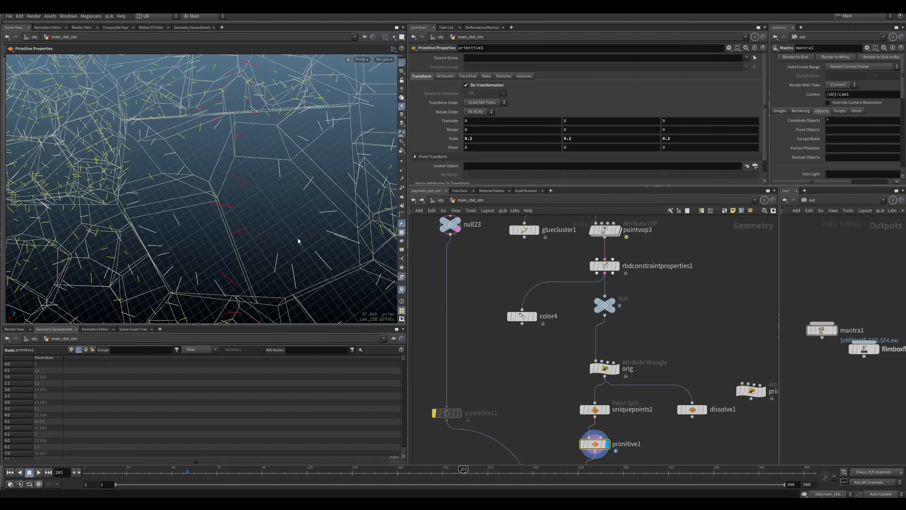
Step: Try a scale of 0.7 on primitive1, set it to 0.1 on all axes and inspect the shortened constraint lines
{"action": "middle_click_drag", "start_coordinate": [546, 410], "coordinate": [519, 342]}
{"action": "middle_click", "coordinate": [455, 140]}
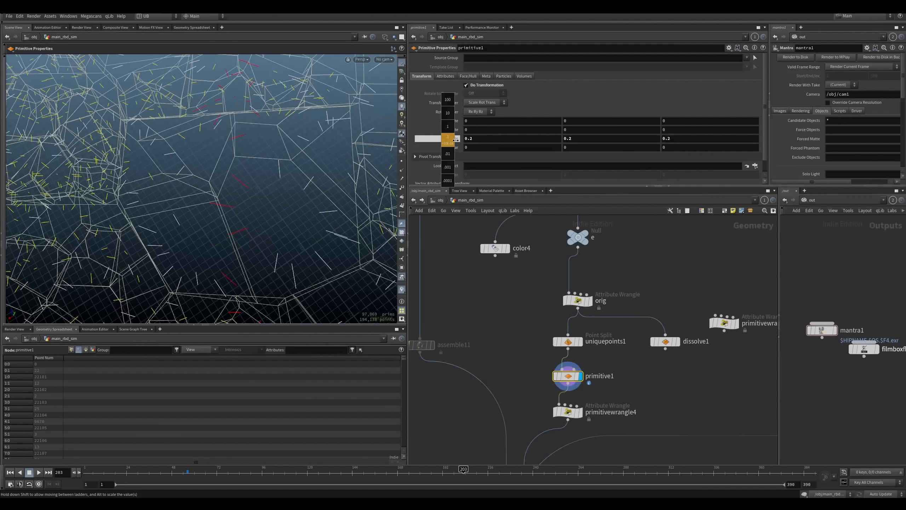
{"action": "middle_click_drag", "start_coordinate": [467, 138], "coordinate": [471, 139]}
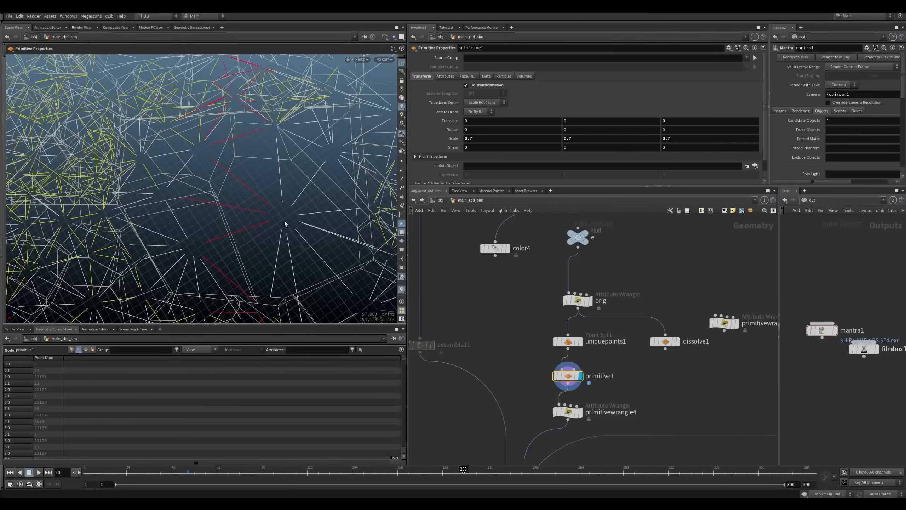
{"action": "middle_click", "coordinate": [456, 140]}
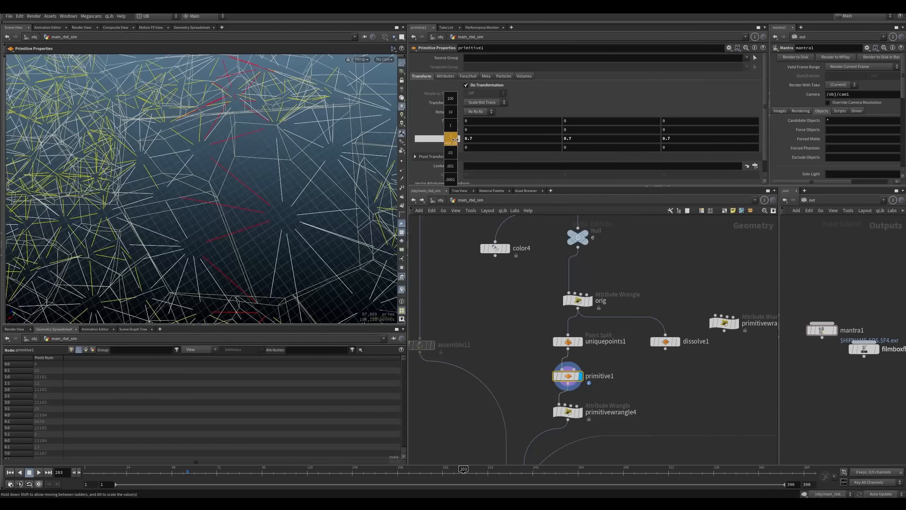
{"action": "mouse_move", "coordinate": [466, 139]}
{"action": "middle_mouse_down"}
{"action": "mouse_move", "coordinate": [432, 138]}
{"action": "mouse_move", "coordinate": [460, 142]}
{"action": "middle_mouse_up"}
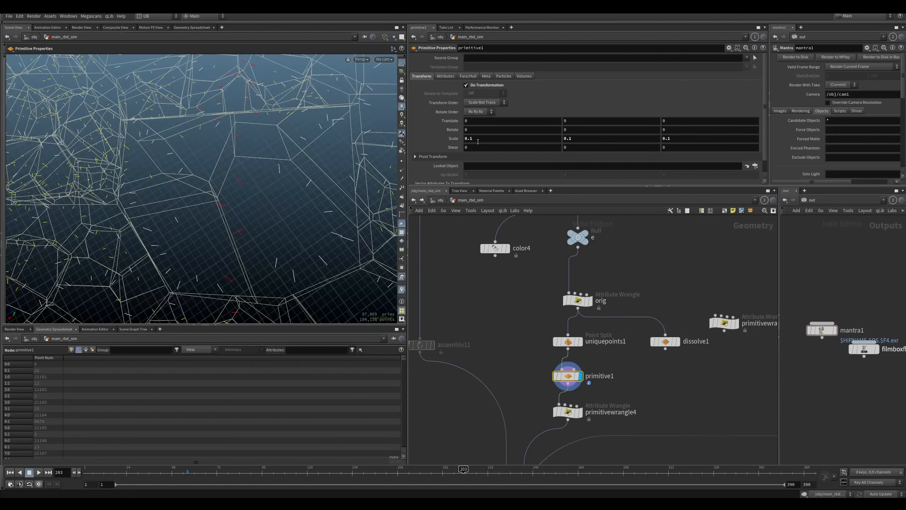
{"action": "key", "text": "Escape"}
{"action": "left_click_drag", "start_coordinate": [253, 245], "coordinate": [271, 222]}
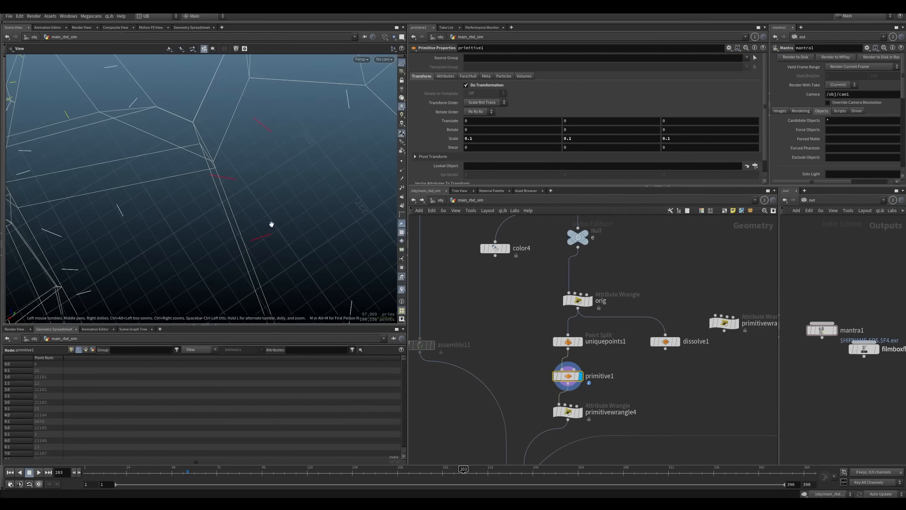
Step: Set primitive1's scale to 0 on all three axes
{"action": "key", "text": "Return"}
{"action": "left_click", "coordinate": [487, 137]}
{"action": "type", "text": "0"}
{"action": "key", "text": "Tab"}
{"action": "type", "text": "0"}
{"action": "key", "text": "Tab"}
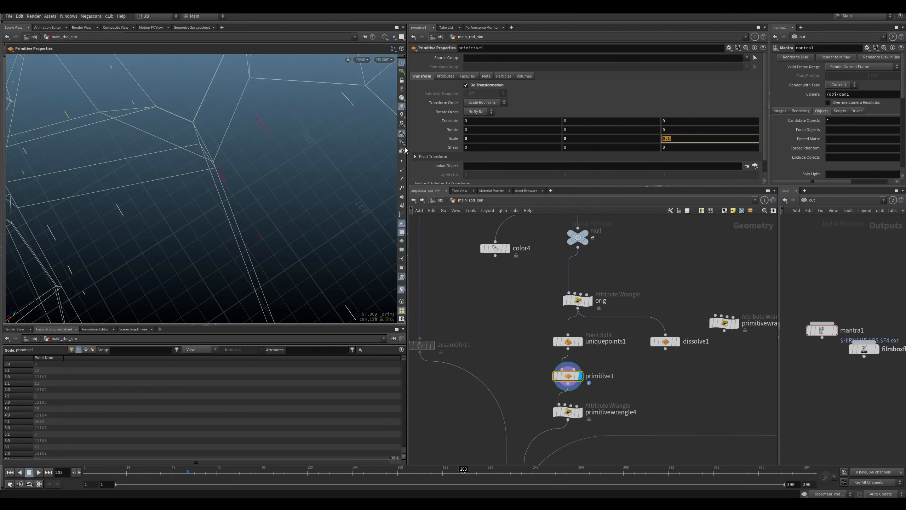
{"action": "type", "text": "0"}
{"action": "key", "text": "Return"}
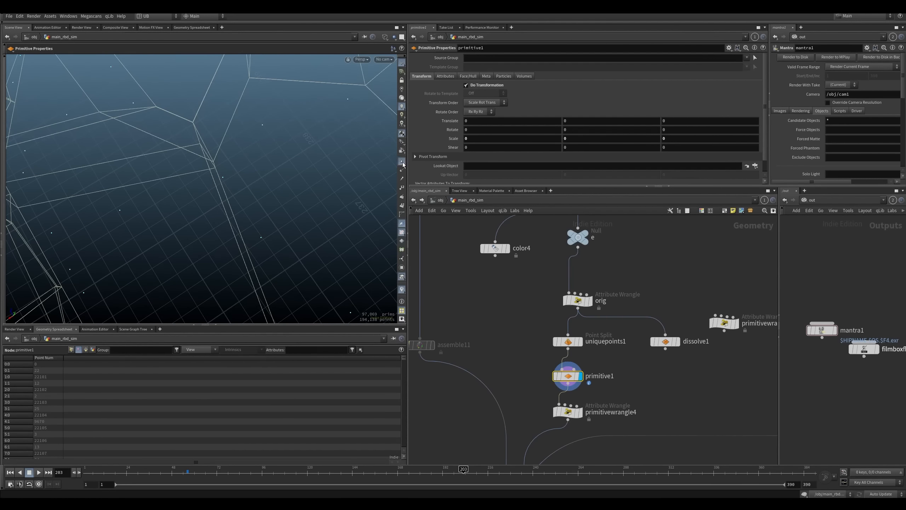
Step: Inspect the collapsed constraints as points over the fractured outlines and turn the point display off
{"action": "key", "text": "Escape"}
{"action": "left_click_drag", "start_coordinate": [219, 190], "coordinate": [261, 255]}
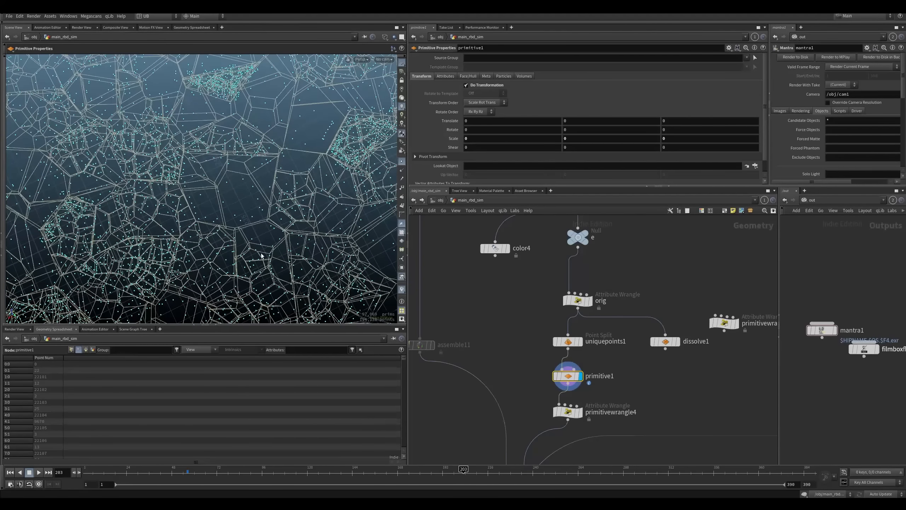
{"action": "middle_click_drag", "start_coordinate": [516, 358], "coordinate": [514, 307]}
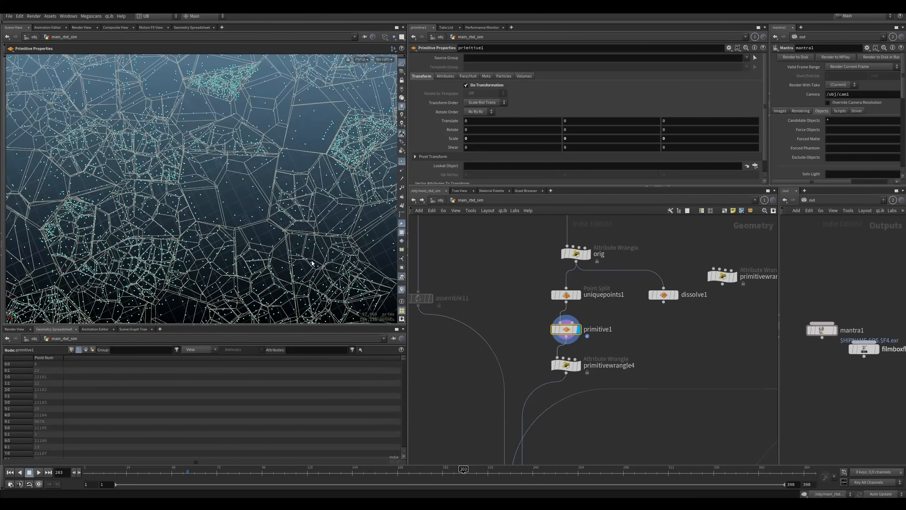
{"action": "left_click_drag", "start_coordinate": [305, 212], "coordinate": [271, 243]}
{"action": "left_click", "coordinate": [401, 162]}
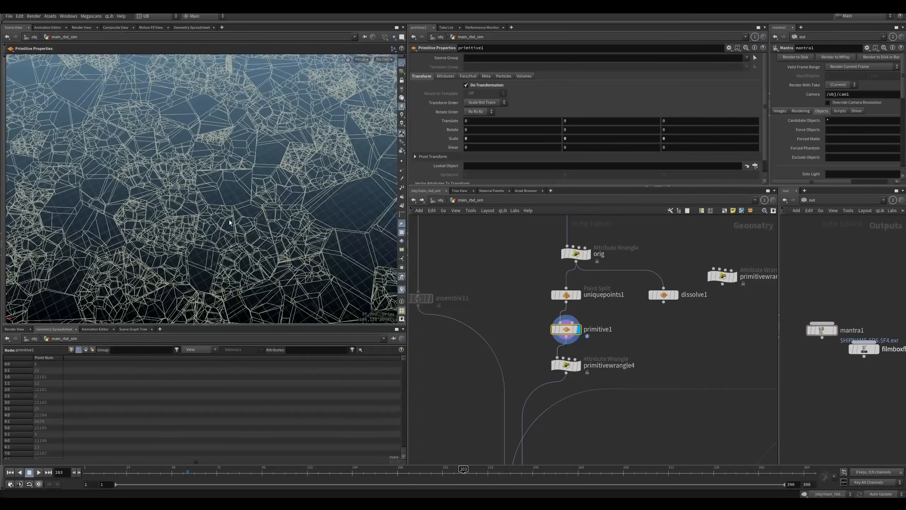
Step: Display null23's output in the viewport and frame the fractured slab
{"action": "middle_click_drag", "start_coordinate": [463, 214], "coordinate": [495, 363]}
{"action": "left_click", "coordinate": [460, 279]}
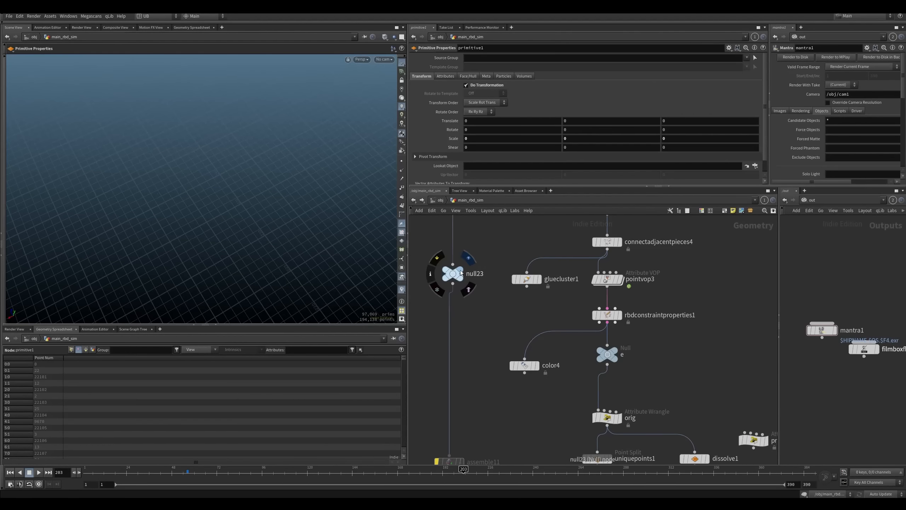
{"action": "left_click", "coordinate": [468, 258]}
{"action": "right_click_drag", "start_coordinate": [273, 254], "coordinate": [184, 280], "text": "alt"}
{"action": "left_click_drag", "start_coordinate": [184, 279], "coordinate": [304, 250], "text": "alt"}
Step: Select primitivewrangle4 to show its rest length expression
{"action": "middle_click_drag", "start_coordinate": [500, 340], "coordinate": [478, 279]}
{"action": "middle_click_drag", "start_coordinate": [499, 360], "coordinate": [483, 299]}
{"action": "middle_click_drag", "start_coordinate": [508, 384], "coordinate": [504, 347]}
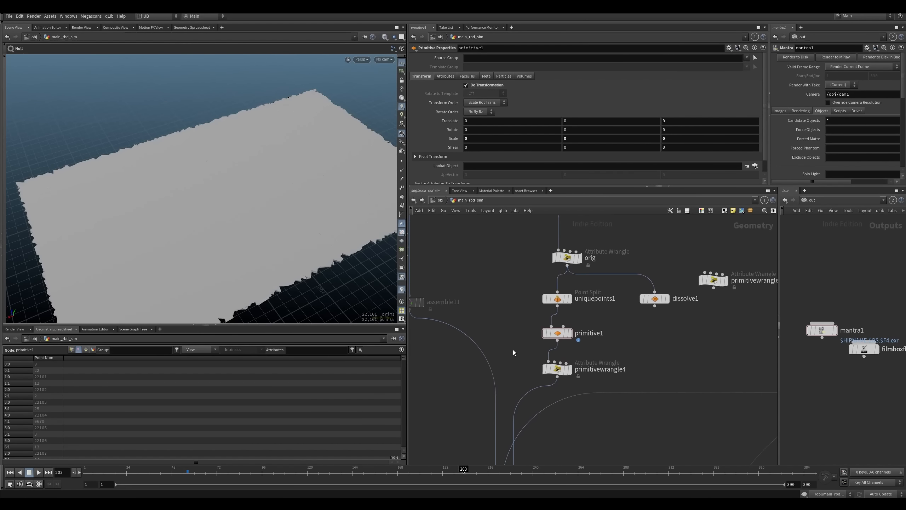
{"action": "left_click_drag", "start_coordinate": [508, 350], "coordinate": [576, 385]}
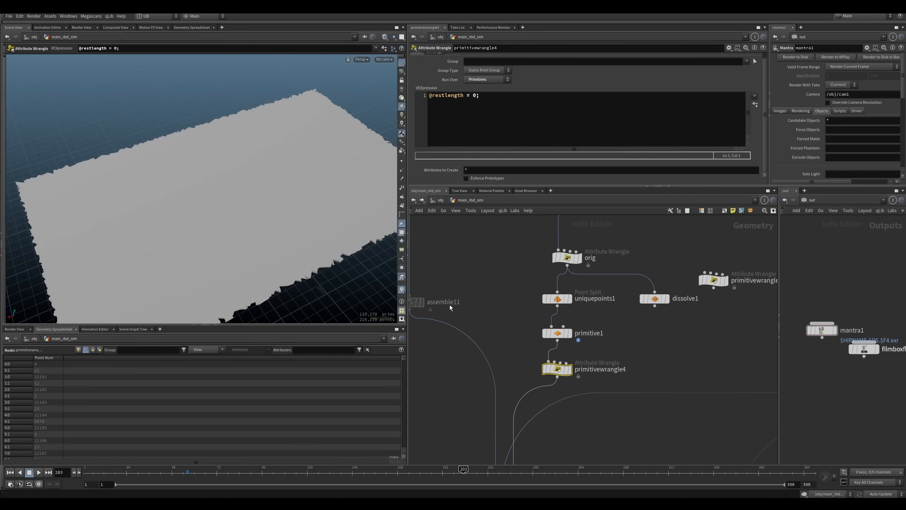
Step: Bypass uniquepoints1, primitive1 and primitivewrangle4
{"action": "middle_click_drag", "start_coordinate": [496, 349], "coordinate": [482, 320]}
{"action": "left_click_drag", "start_coordinate": [505, 328], "coordinate": [555, 357]}
{"action": "key", "text": "b"}
{"action": "left_click_drag", "start_coordinate": [508, 258], "coordinate": [560, 363]}
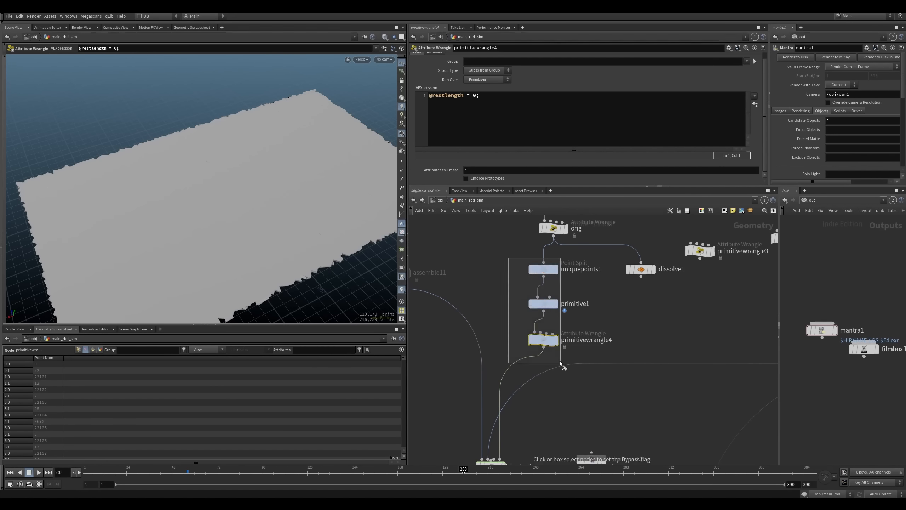
{"action": "left_click_drag", "start_coordinate": [565, 238], "coordinate": [514, 358]}
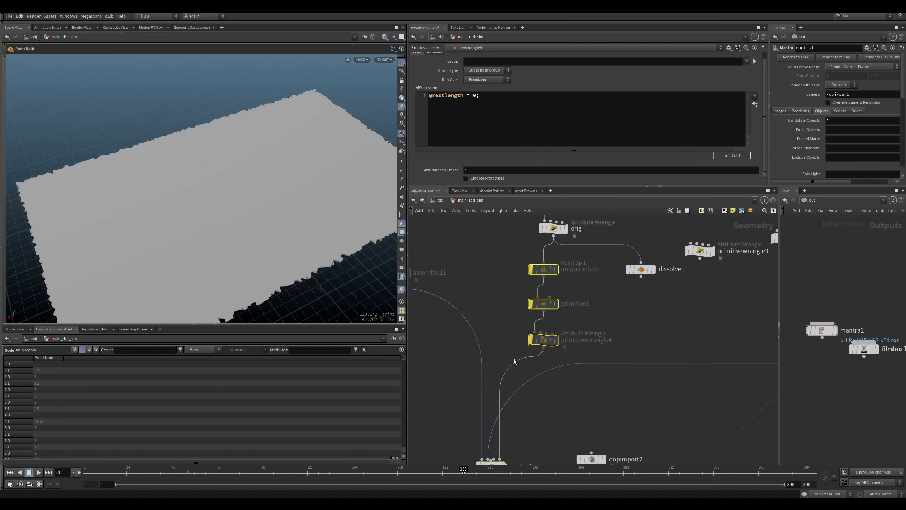
Step: Display dopnet1's output in the viewport and dismiss the Houdini console
{"action": "middle_click_drag", "start_coordinate": [514, 358], "coordinate": [516, 262]}
{"action": "left_click", "coordinate": [542, 337]}
{"action": "left_click_drag", "start_coordinate": [496, 374], "coordinate": [522, 385]}
{"action": "left_click_drag", "start_coordinate": [494, 366], "coordinate": [499, 307]}
{"action": "left_click_drag", "start_coordinate": [525, 382], "coordinate": [504, 339]}
{"action": "key", "text": "r"}
{"action": "left_click_drag", "start_coordinate": [527, 321], "coordinate": [484, 298]}
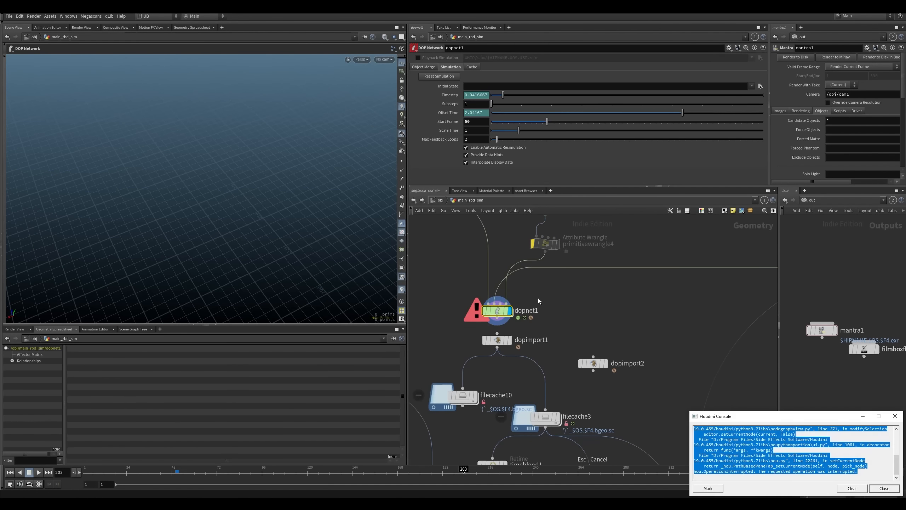
{"action": "left_click", "coordinate": [863, 416]}
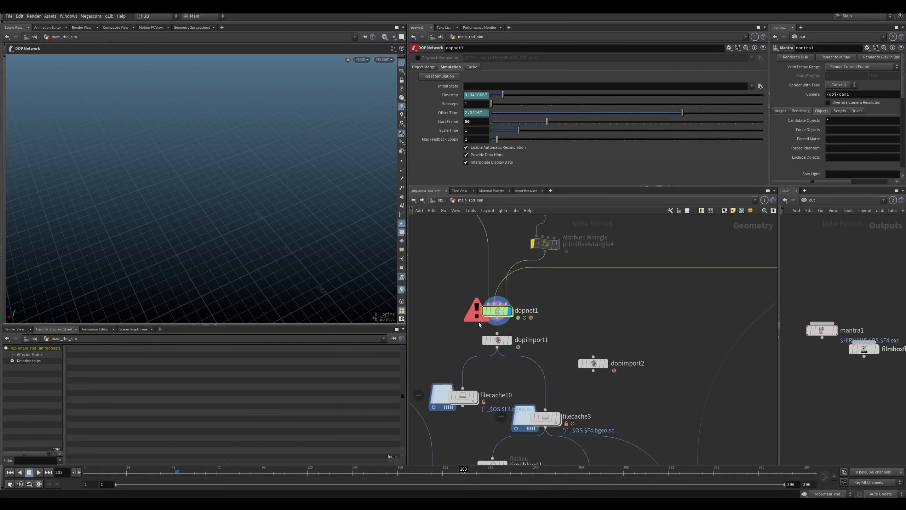
Step: Enter dopnet1 and play the simulation from frame 1
{"action": "key", "text": "i"}
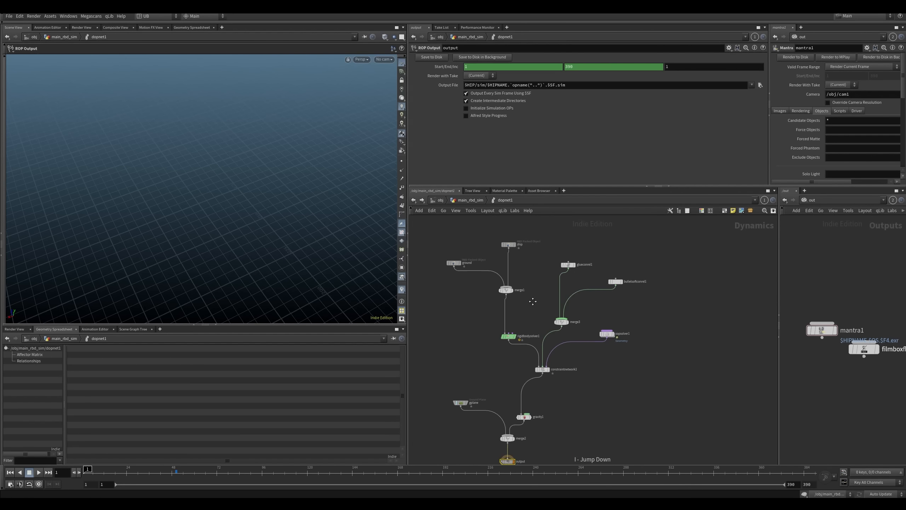
{"action": "key", "text": "Up"}
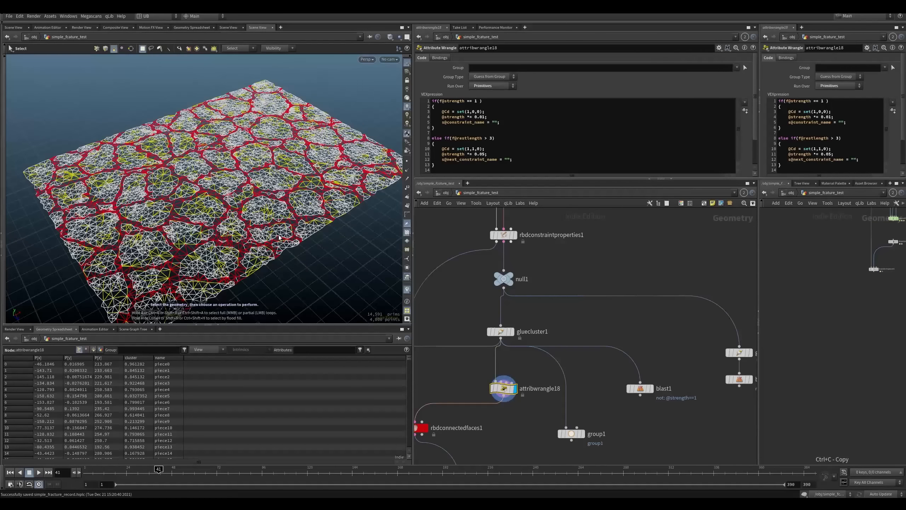
{"action": "middle_click_drag", "start_coordinate": [468, 299], "coordinate": [482, 287]}
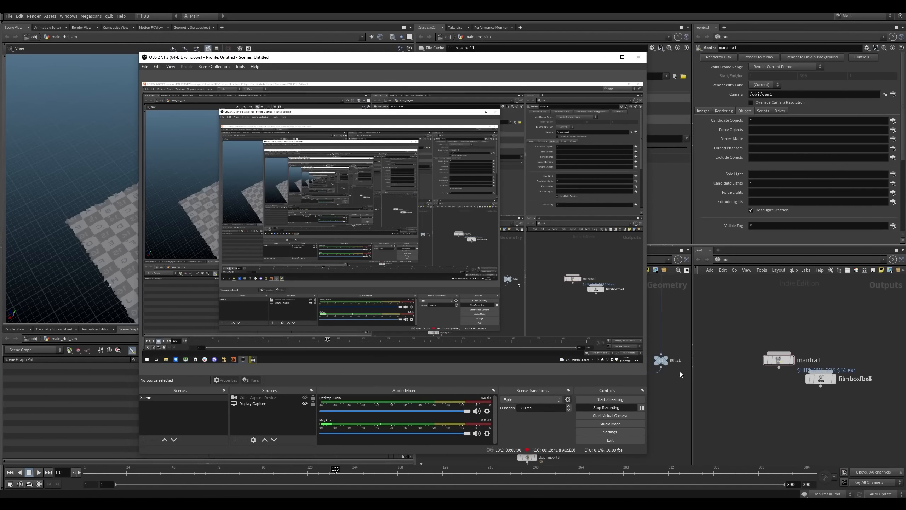
Step: Return to the main_rbd_sim scene and resize the panes to enlarge the node network area
{"action": "left_click", "coordinate": [670, 391]}
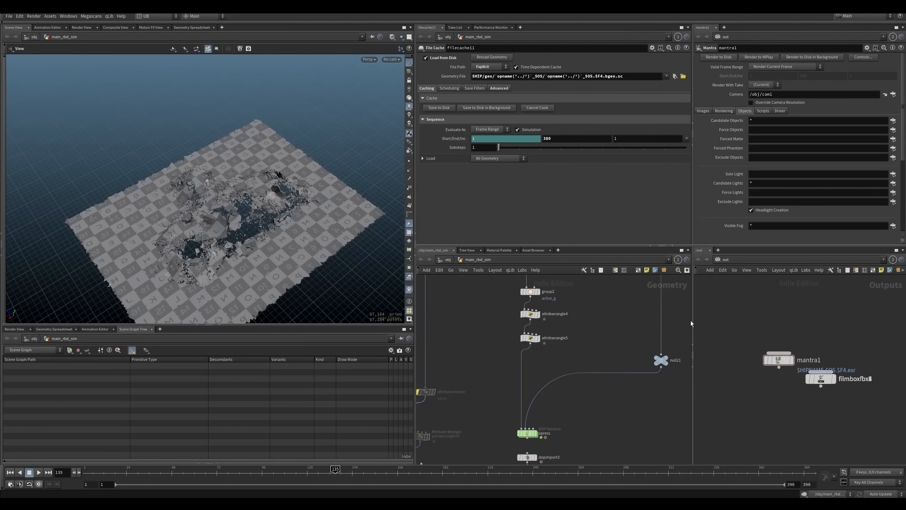
{"action": "left_click_drag", "start_coordinate": [693, 332], "coordinate": [803, 332]}
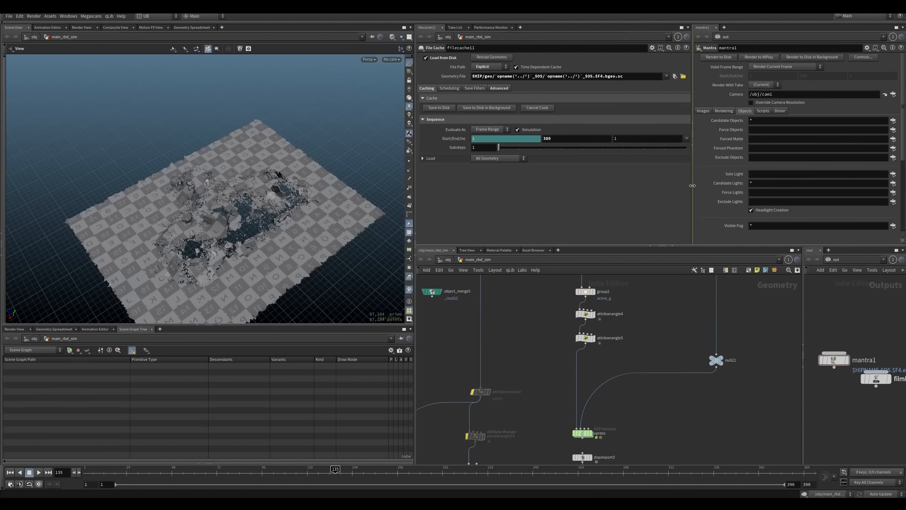
{"action": "left_click_drag", "start_coordinate": [692, 187], "coordinate": [800, 188]}
{"action": "left_click_drag", "start_coordinate": [661, 247], "coordinate": [542, 152]}
{"action": "left_click_drag", "start_coordinate": [414, 286], "coordinate": [367, 287]}
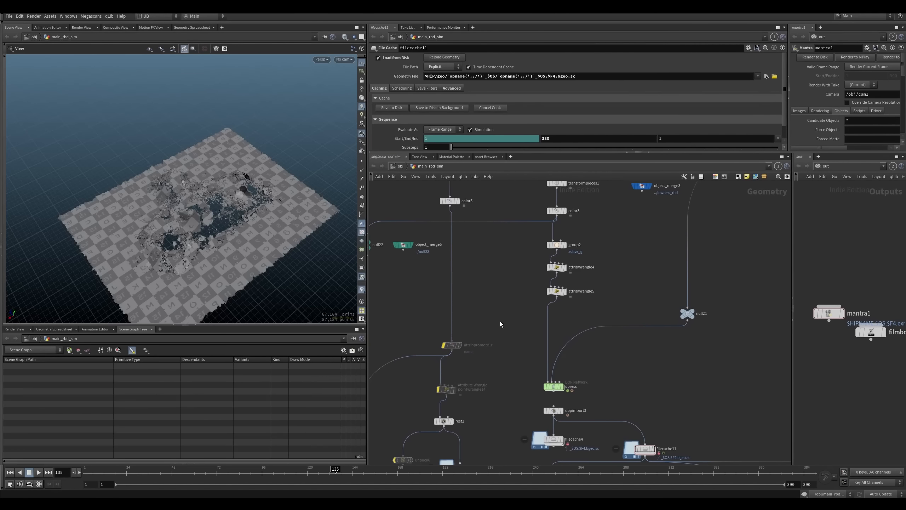
Step: Find the constraint chain above dopnet1 and bypass uniquepoints1, primitive1 and primitivewrangle4 there
{"action": "middle_click_drag", "start_coordinate": [550, 258], "coordinate": [520, 396]}
{"action": "scroll", "coordinate": [520, 396], "scroll_direction": "down", "scroll_amount": 8}
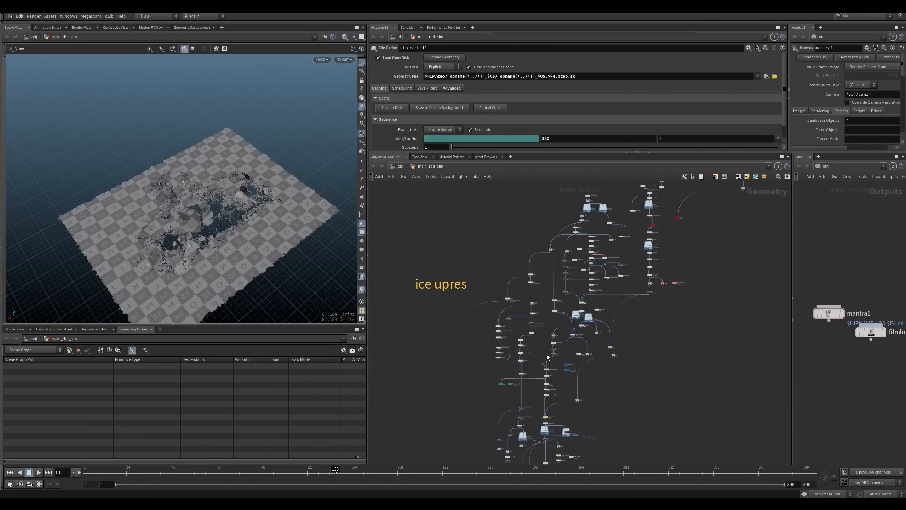
{"action": "scroll", "coordinate": [626, 285], "scroll_direction": "up", "scroll_amount": 8}
{"action": "middle_click_drag", "start_coordinate": [450, 297], "coordinate": [492, 336]}
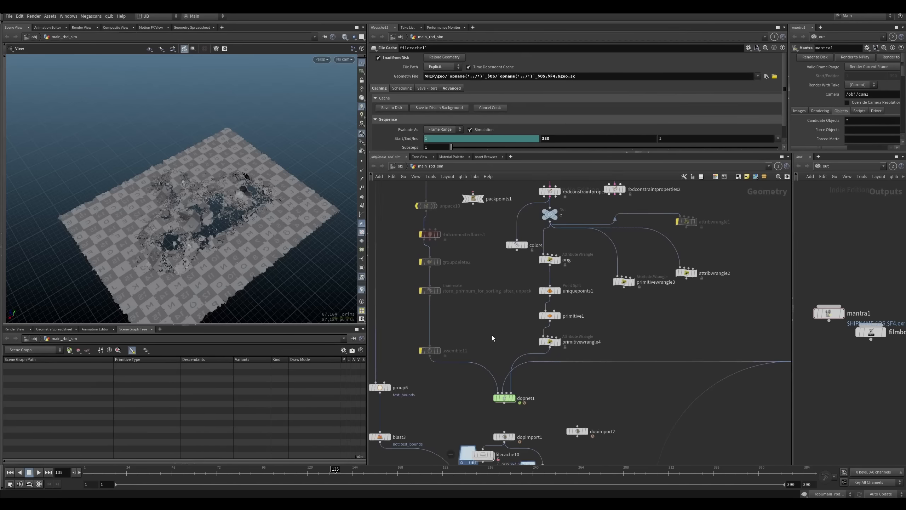
{"action": "scroll", "coordinate": [492, 336], "scroll_direction": "up", "scroll_amount": 2}
{"action": "left_click_drag", "start_coordinate": [609, 260], "coordinate": [523, 367]}
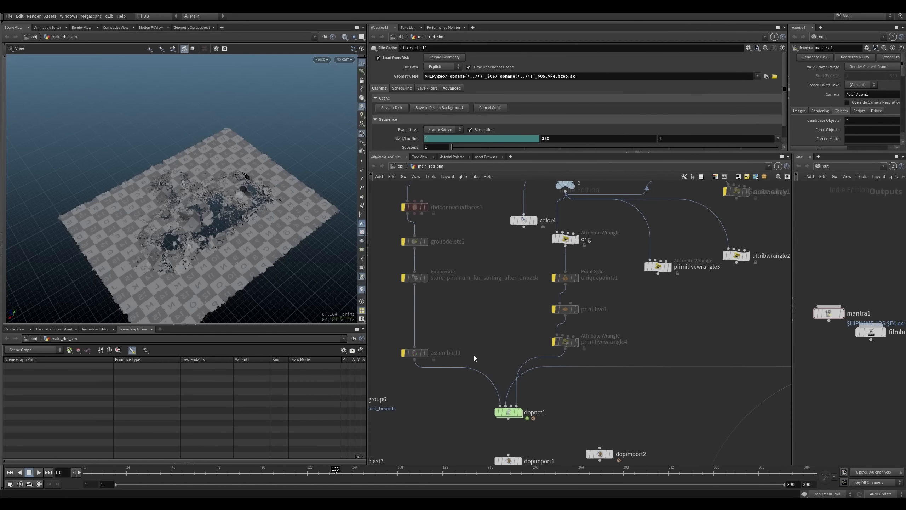
Step: Rewind to the first frame, enter dopnet1 and play its simulation without the bypassed nodes
{"action": "key", "text": "ctrl+Up"}
{"action": "middle_click_drag", "start_coordinate": [515, 315], "coordinate": [519, 309]}
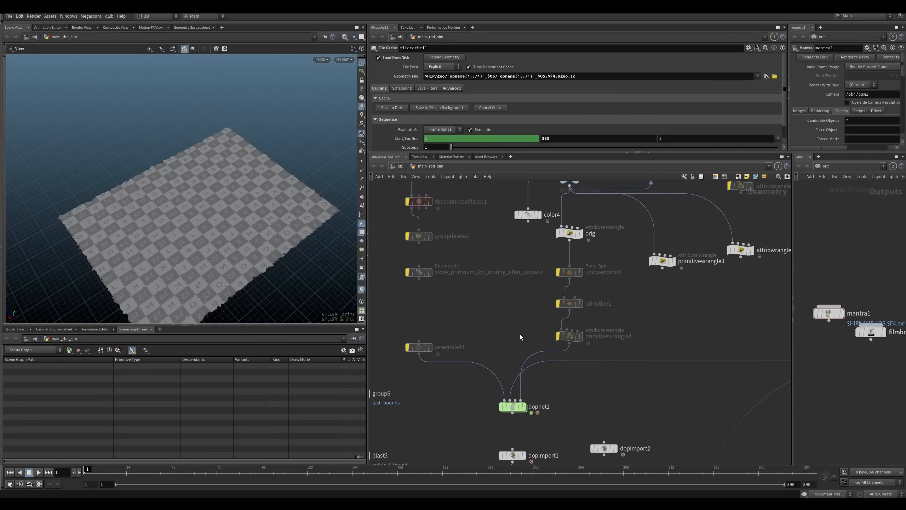
{"action": "middle_click_drag", "start_coordinate": [525, 386], "coordinate": [504, 362]}
{"action": "left_click", "coordinate": [533, 387]}
{"action": "double_click", "coordinate": [522, 387]}
{"action": "key", "text": "Up"}
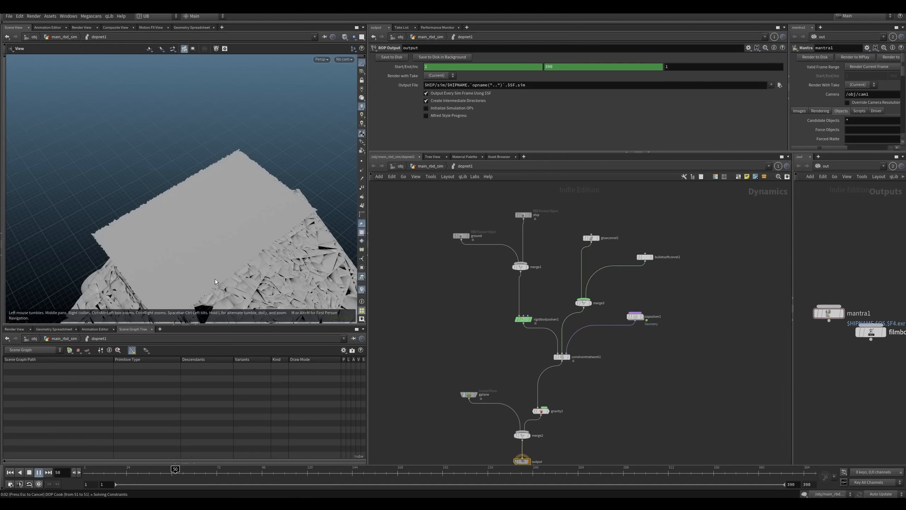
Step: Stop playback, advance to frame 52 and examine the slab and its constraints in wireframe
{"action": "key", "text": "Escape"}
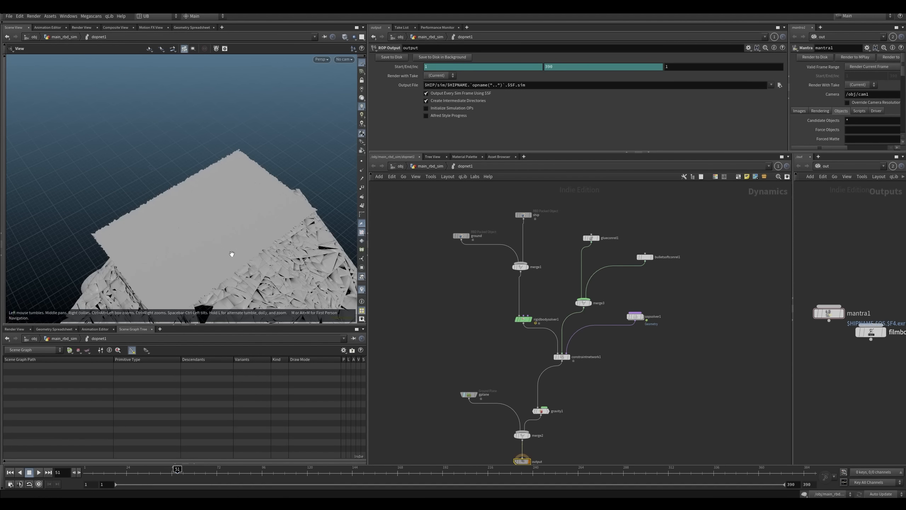
{"action": "key", "text": "Right"}
{"action": "key", "text": "w"}
{"action": "right_click_drag", "start_coordinate": [228, 247], "coordinate": [237, 227]}
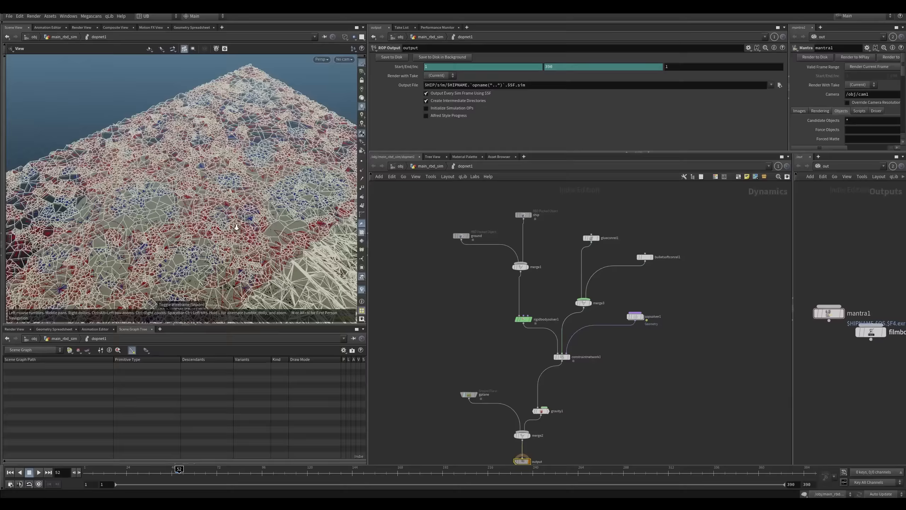
{"action": "left_click_drag", "start_coordinate": [236, 227], "coordinate": [187, 242]}
{"action": "mouse_move", "coordinate": [192, 243]}
{"action": "right_mouse_down"}
{"action": "mouse_move", "coordinate": [275, 181]}
{"action": "mouse_move", "coordinate": [206, 232]}
{"action": "right_mouse_up"}
{"action": "left_click_drag", "start_coordinate": [206, 232], "coordinate": [202, 223]}
{"action": "right_click_drag", "start_coordinate": [201, 223], "coordinate": [209, 218]}
{"action": "middle_click_drag", "start_coordinate": [206, 228], "coordinate": [223, 235]}
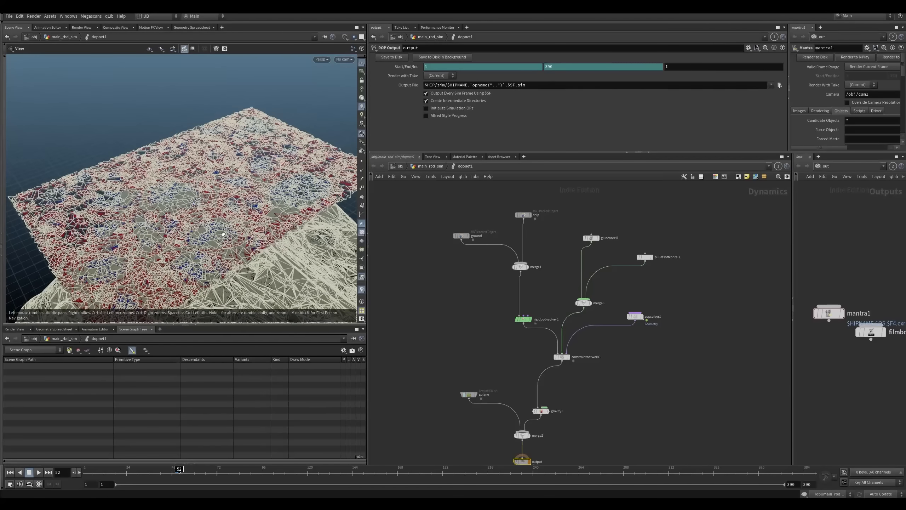
Step: Play the simulation on from frame 52 in shaded and wireframe display, stopping around frame 73
{"action": "key", "text": "Up"}
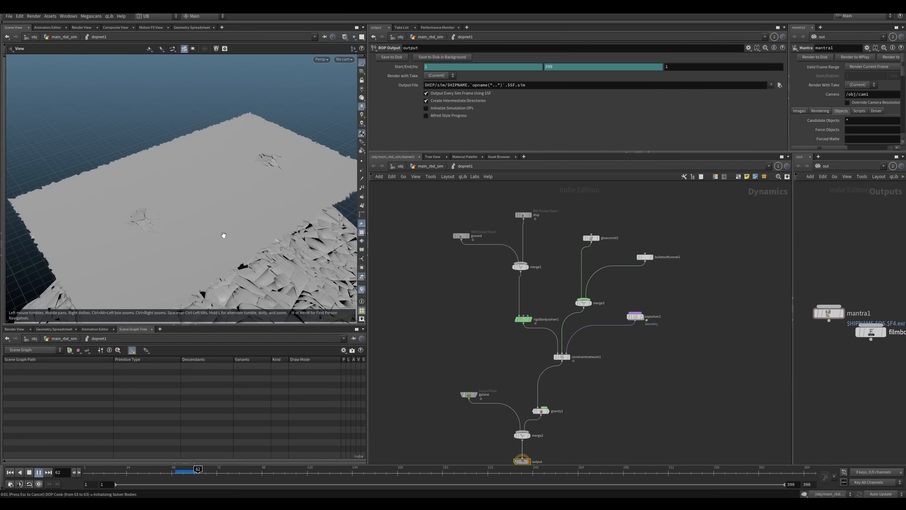
{"action": "key", "text": "w"}
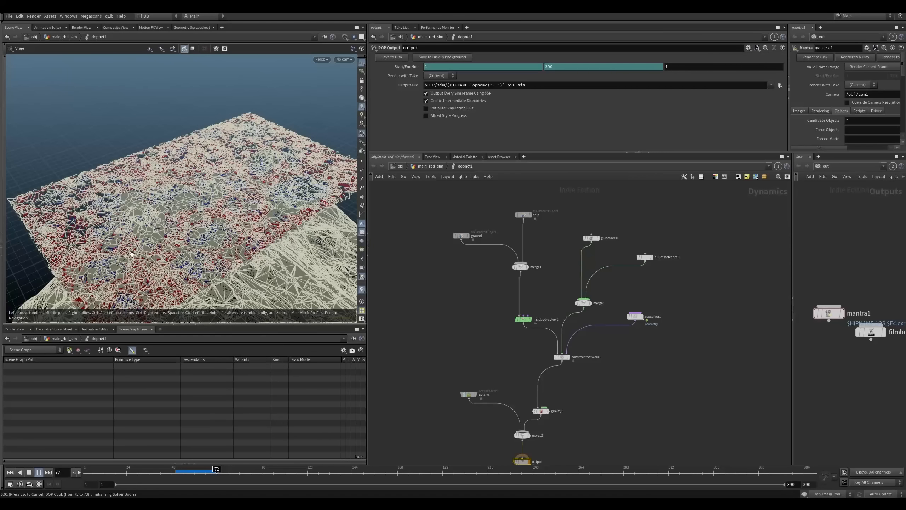
{"action": "key", "text": "Escape"}
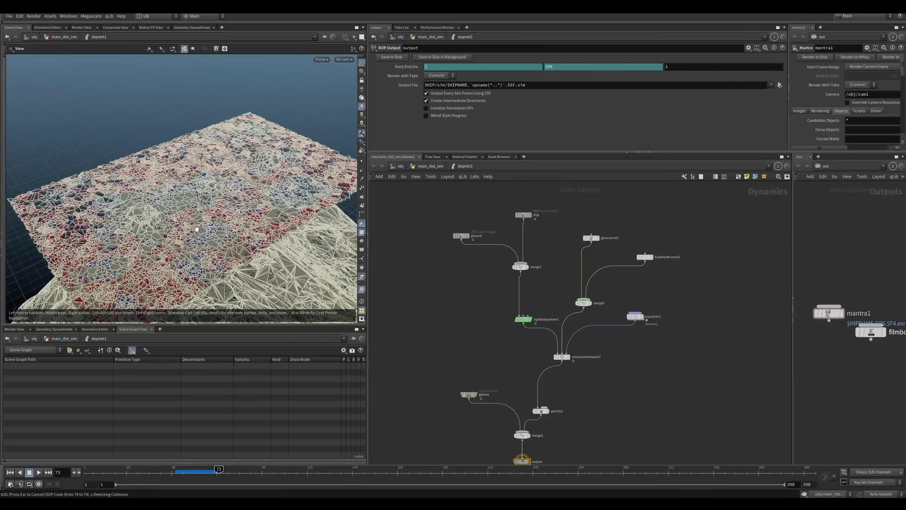
Step: Examine the broken pieces around the impact areas, comparing shaded and wireframe display
{"action": "key", "text": "w"}
{"action": "right_click_drag", "start_coordinate": [148, 221], "coordinate": [146, 186]}
{"action": "left_click_drag", "start_coordinate": [145, 186], "coordinate": [173, 191]}
{"action": "mouse_move", "coordinate": [174, 191]}
{"action": "right_mouse_down"}
{"action": "mouse_move", "coordinate": [217, 154]}
{"action": "mouse_move", "coordinate": [175, 197]}
{"action": "right_mouse_up"}
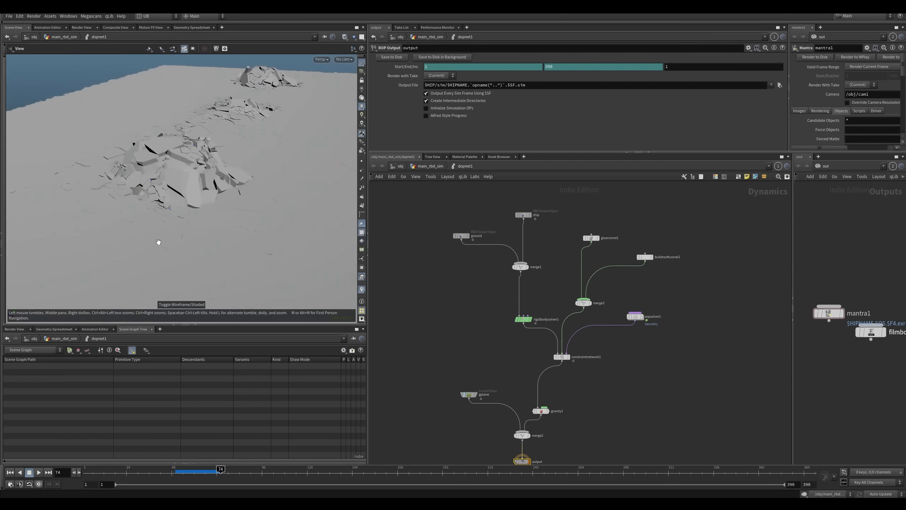
{"action": "key", "text": "w"}
{"action": "mouse_move", "coordinate": [159, 242]}
{"action": "left_mouse_down"}
{"action": "mouse_move", "coordinate": [127, 254]}
{"action": "mouse_move", "coordinate": [203, 251]}
{"action": "left_mouse_up"}
{"action": "middle_click_drag", "start_coordinate": [177, 272], "coordinate": [180, 227]}
{"action": "left_click_drag", "start_coordinate": [159, 243], "coordinate": [132, 194]}
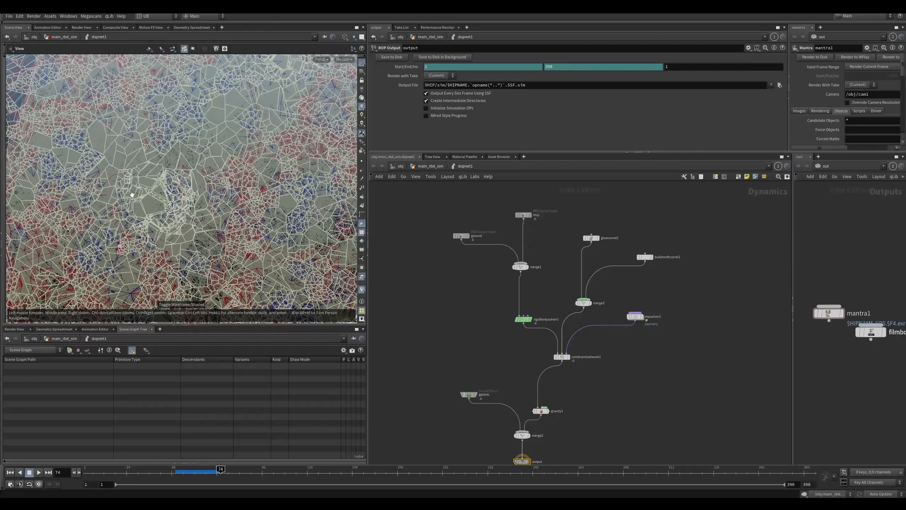
{"action": "mouse_move", "coordinate": [167, 242]}
{"action": "left_mouse_down"}
{"action": "mouse_move", "coordinate": [176, 191]}
{"action": "mouse_move", "coordinate": [200, 245]}
{"action": "mouse_move", "coordinate": [220, 262]}
{"action": "left_mouse_up"}
{"action": "key", "text": "w"}
Step: Open the SOP solver inside dopnet1 and review primitivewrangle1's code for breaking soft constraints by distance
{"action": "double_click", "coordinate": [635, 316]}
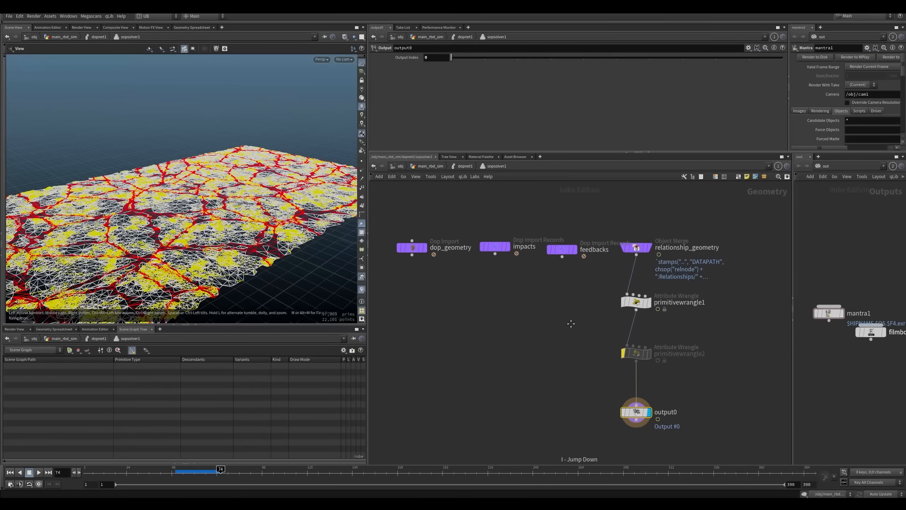
{"action": "middle_click_drag", "start_coordinate": [591, 339], "coordinate": [573, 336]}
{"action": "left_click_drag", "start_coordinate": [465, 113], "coordinate": [474, 100]}
{"action": "left_click", "coordinate": [479, 318]}
{"action": "middle_click_drag", "start_coordinate": [508, 318], "coordinate": [502, 315]}
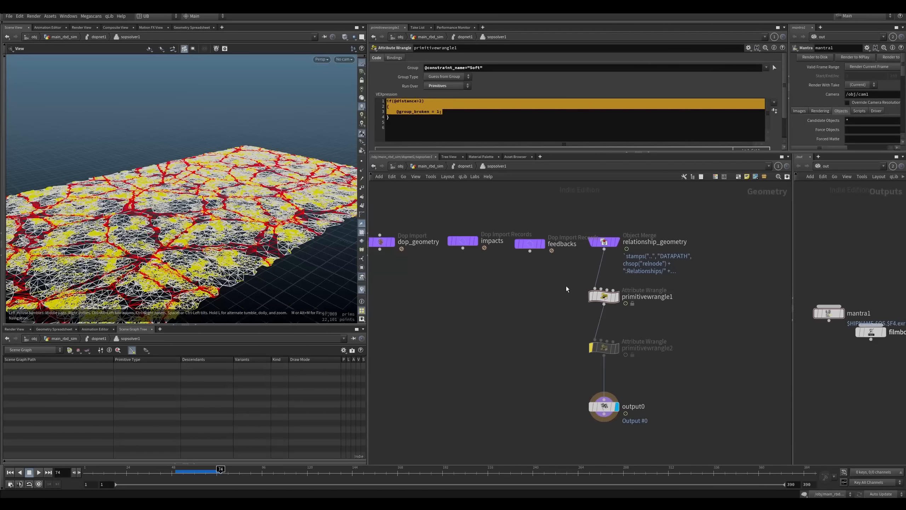
Step: Return to the main_rbd_sim network and re-enable uniquepoints1, primitive1 and primitivewrangle4
{"action": "key", "text": "u"}
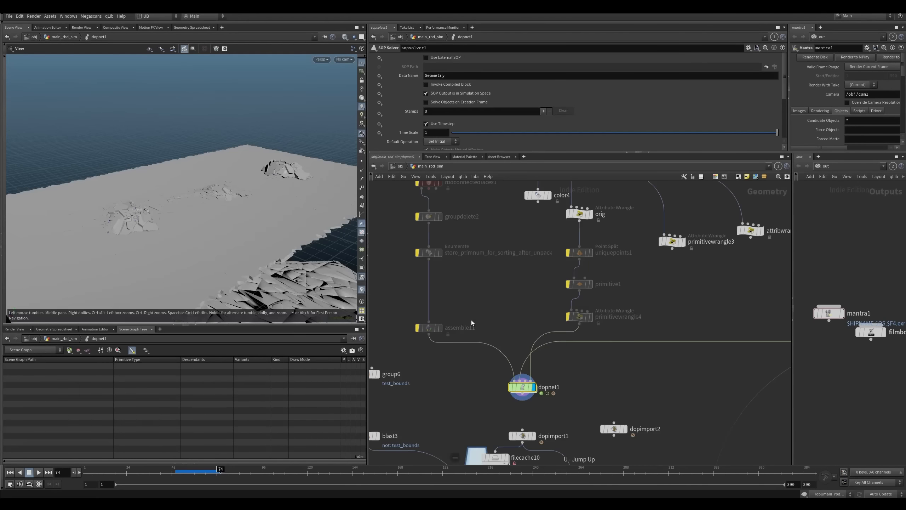
{"action": "middle_click_drag", "start_coordinate": [493, 294], "coordinate": [465, 322]}
{"action": "key", "text": "b"}
{"action": "left_click_drag", "start_coordinate": [593, 272], "coordinate": [514, 358]}
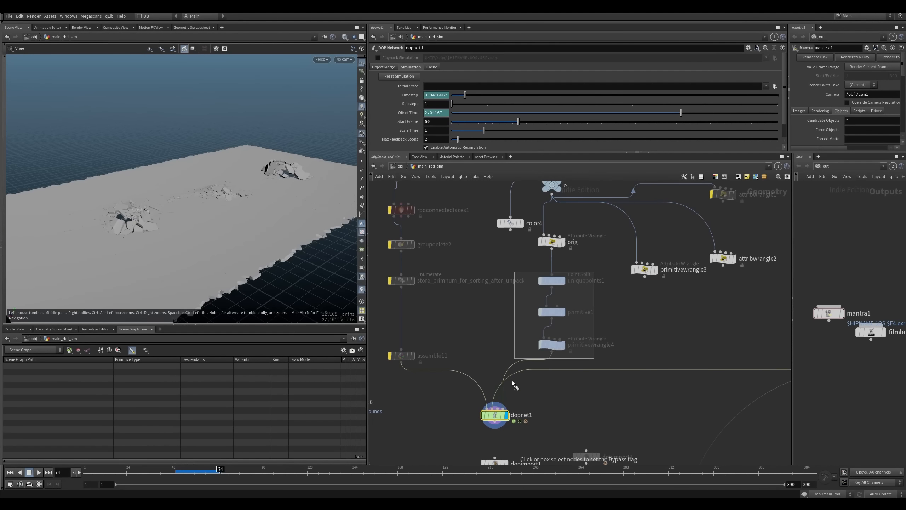
Step: Replay the simulation inside dopnet1 from frame 43 to about frame 80, comparing shaded and wireframe display
{"action": "left_click", "coordinate": [161, 476]}
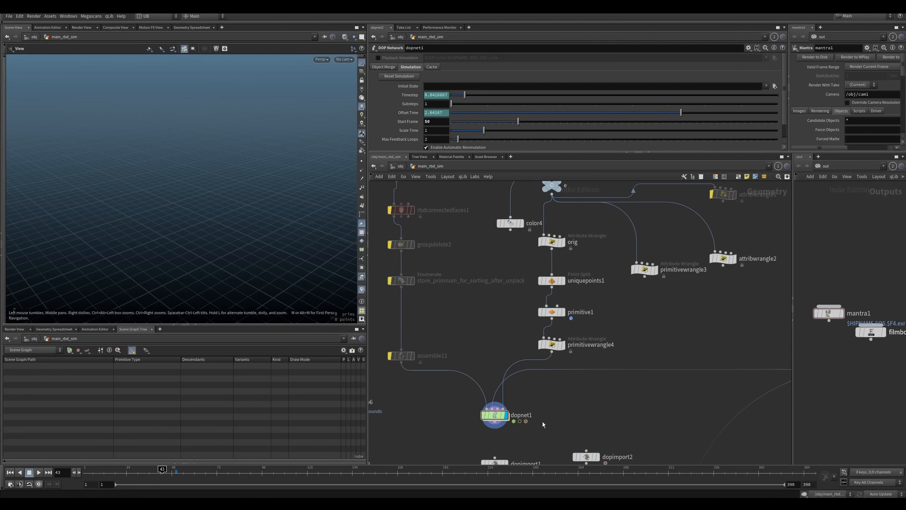
{"action": "key", "text": "i"}
{"action": "key", "text": "Up"}
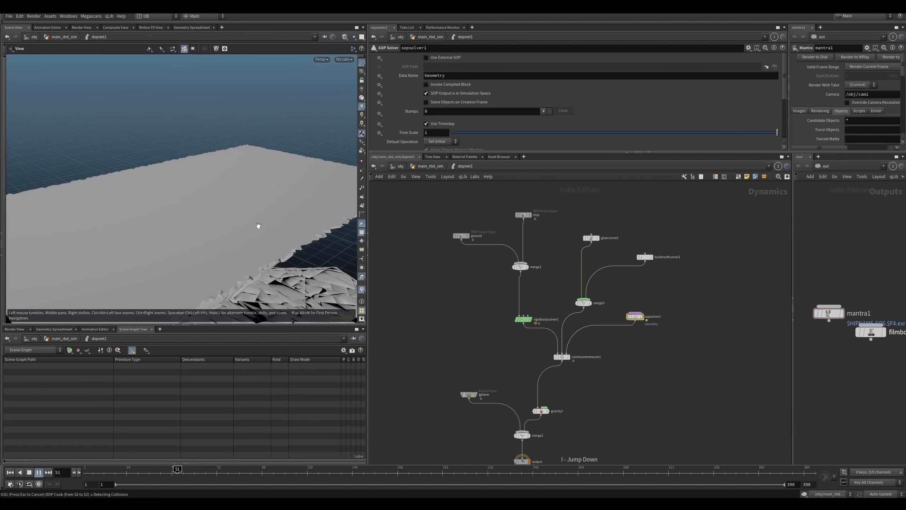
{"action": "key", "text": "w"}
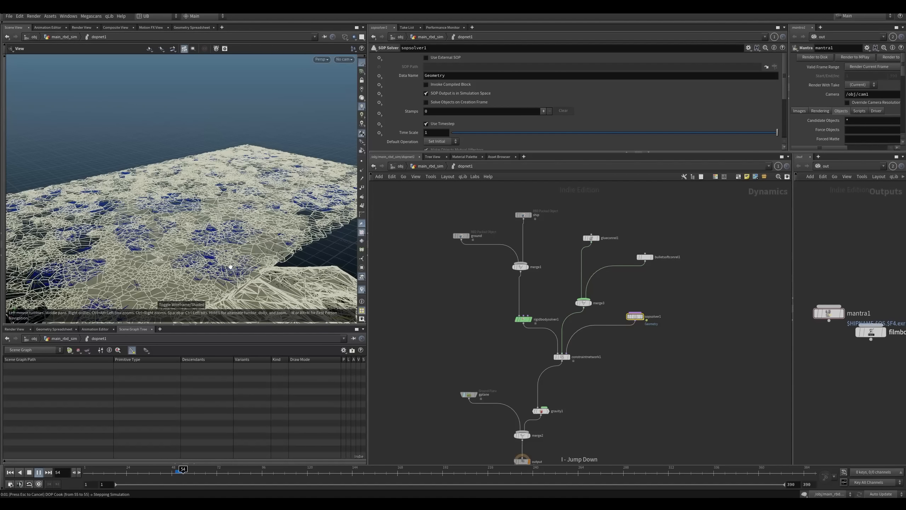
{"action": "key", "text": "w"}
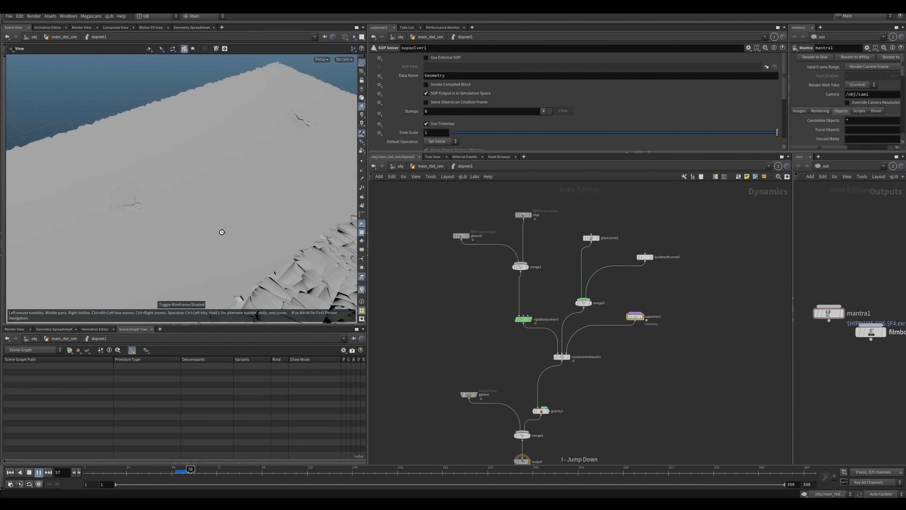
{"action": "key", "text": "w"}
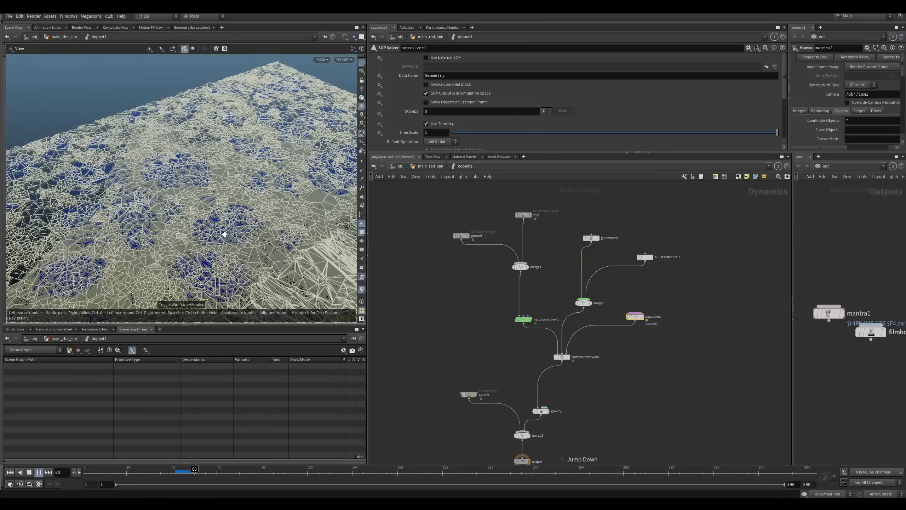
{"action": "key", "text": "shift+w"}
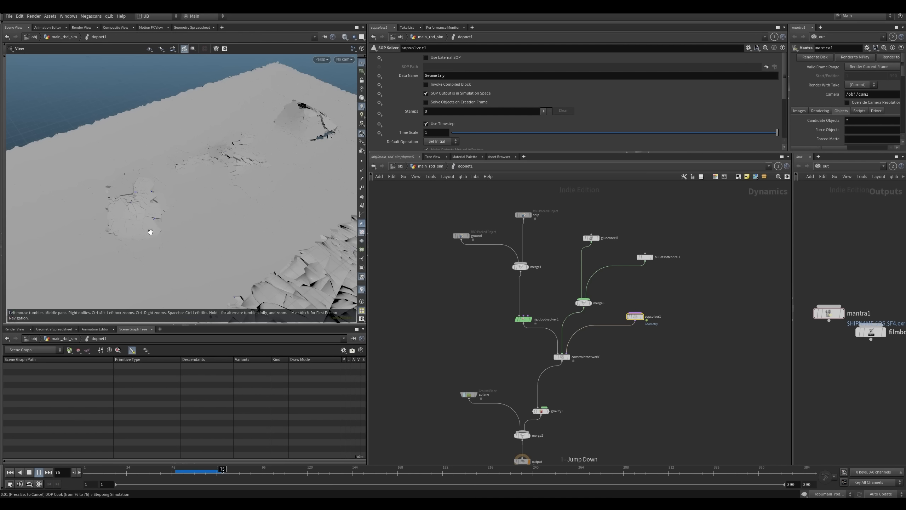
{"action": "key", "text": "w"}
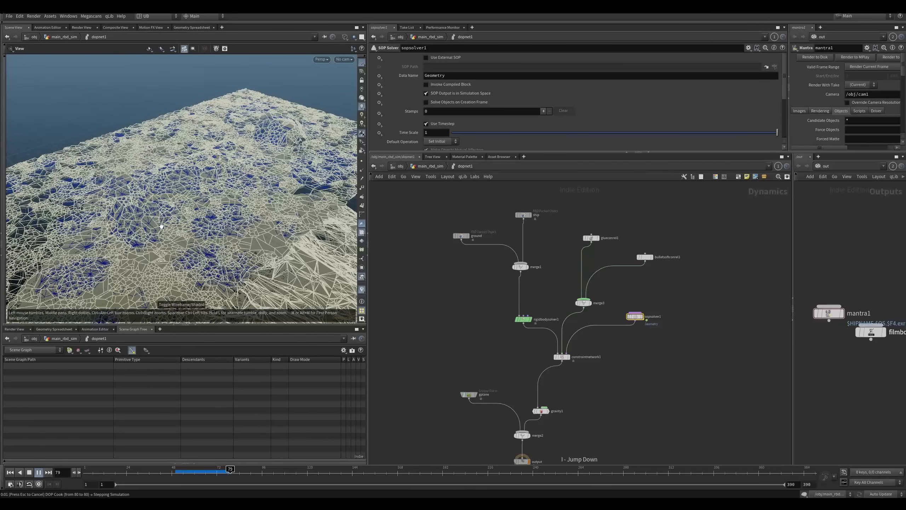
{"action": "key", "text": "w"}
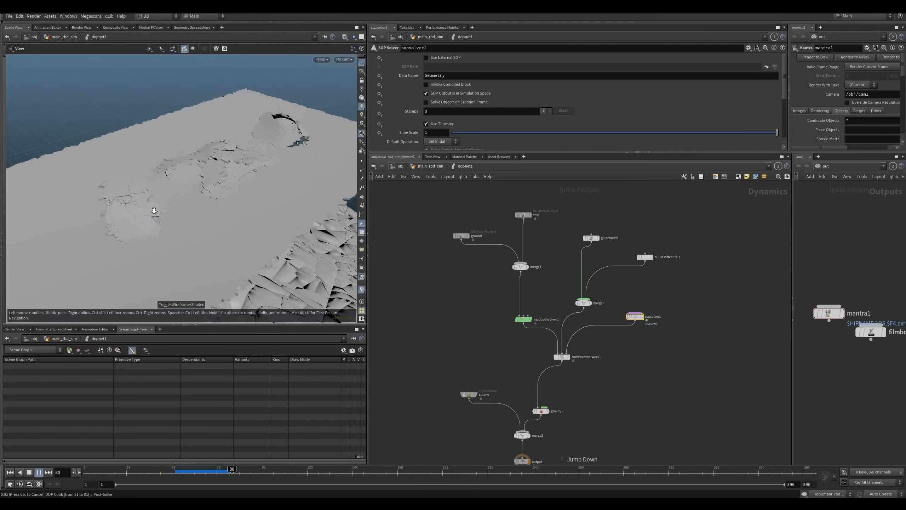
Step: Go back to frame 44 and bypass uniquepoints1, primitive1 and primitivewrangle4 in main_rbd_sim
{"action": "left_click", "coordinate": [165, 474]}
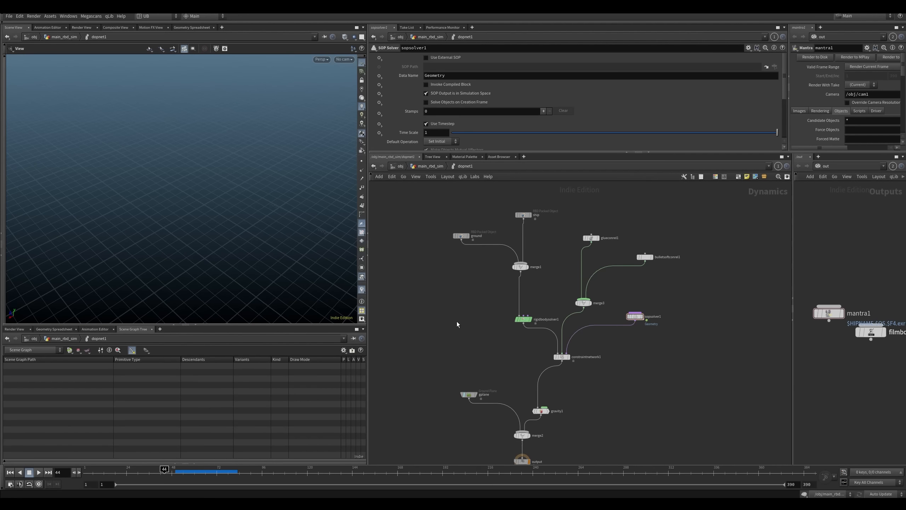
{"action": "key", "text": "u"}
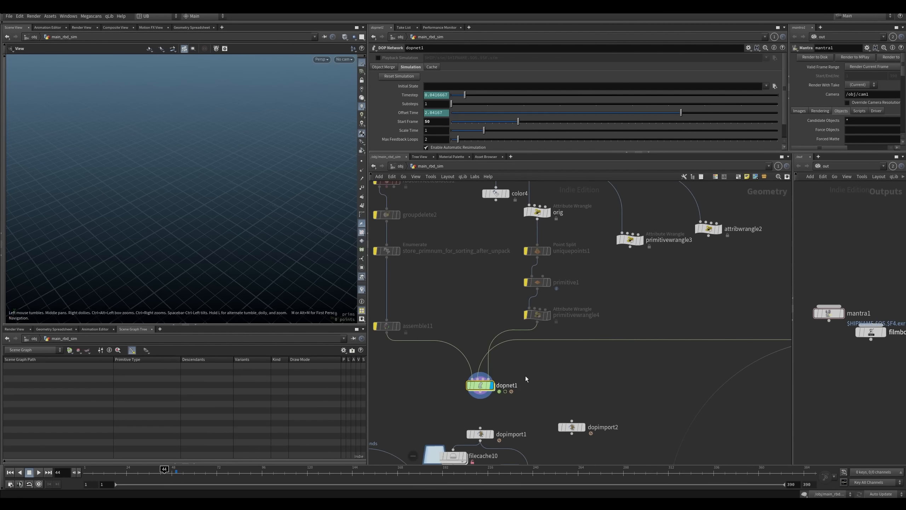
Step: Open sopsolver1 inside dopnet1, move primitivewrangle2 and output0 slightly down the chain, and select primitivewrangle2
{"action": "key", "text": "i"}
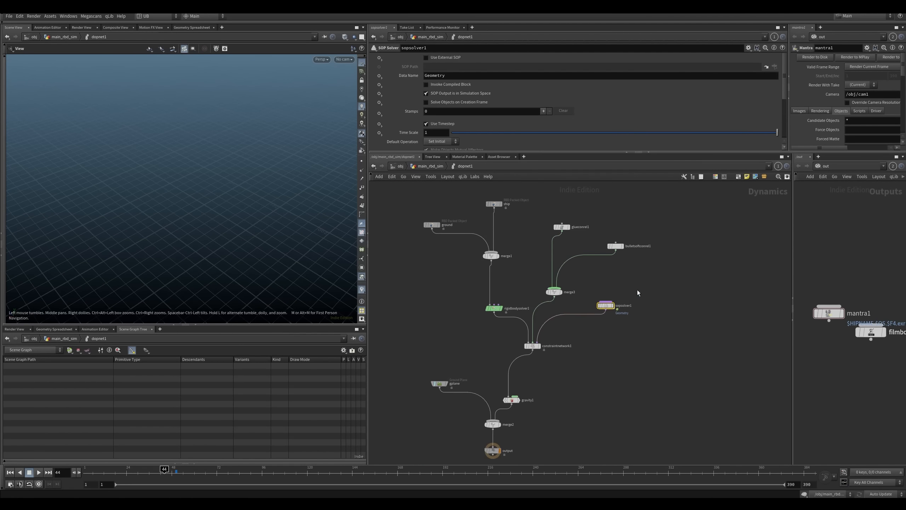
{"action": "key", "text": "i"}
{"action": "middle_click_drag", "start_coordinate": [579, 332], "coordinate": [531, 333]}
{"action": "left_click", "coordinate": [555, 348]}
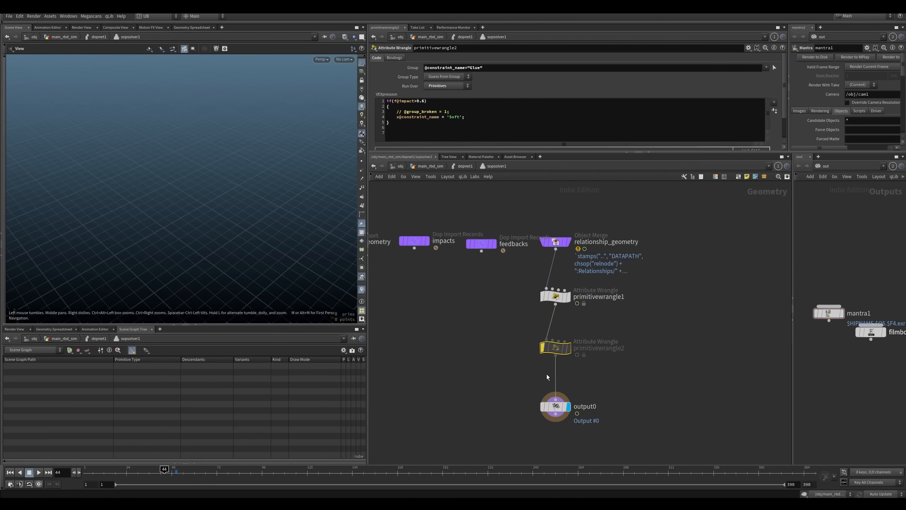
{"action": "middle_click_drag", "start_coordinate": [539, 371], "coordinate": [510, 351]}
{"action": "right_click_drag", "start_coordinate": [510, 350], "coordinate": [493, 343]}
{"action": "middle_click_drag", "start_coordinate": [493, 343], "coordinate": [483, 338]}
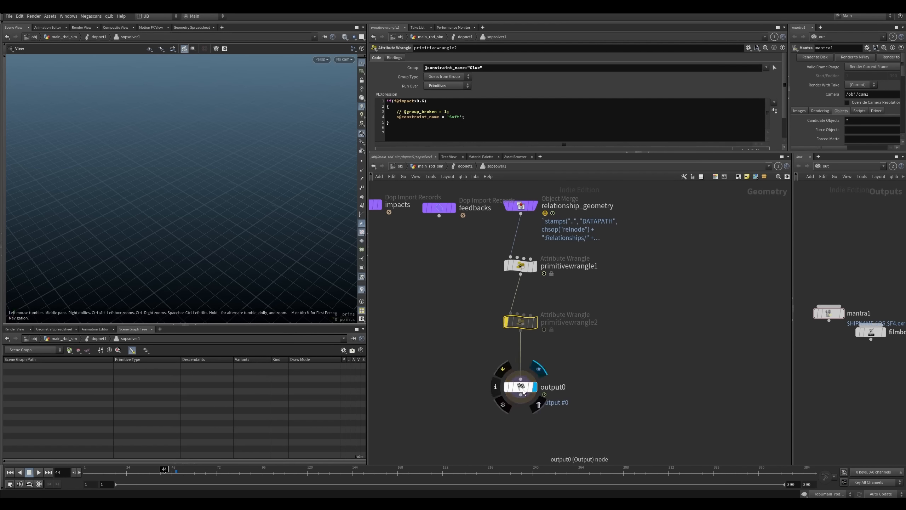
{"action": "left_click_drag", "start_coordinate": [521, 386], "coordinate": [521, 395]}
{"action": "left_click_drag", "start_coordinate": [522, 323], "coordinate": [523, 334]}
{"action": "left_click_drag", "start_coordinate": [564, 305], "coordinate": [470, 351]}
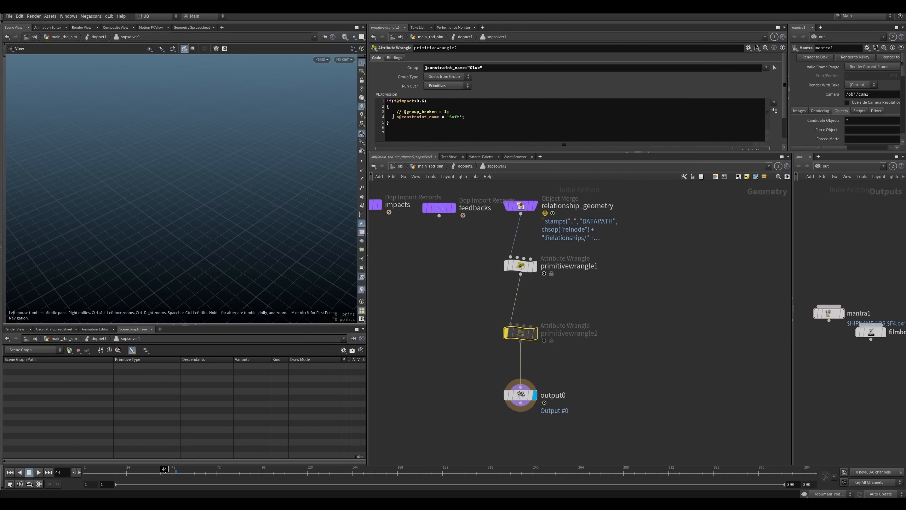
Step: Review primitivewrangle2's code for switching glue constraints to Soft by impact, including the commented-out group_broken line
{"action": "left_click", "coordinate": [413, 101]}
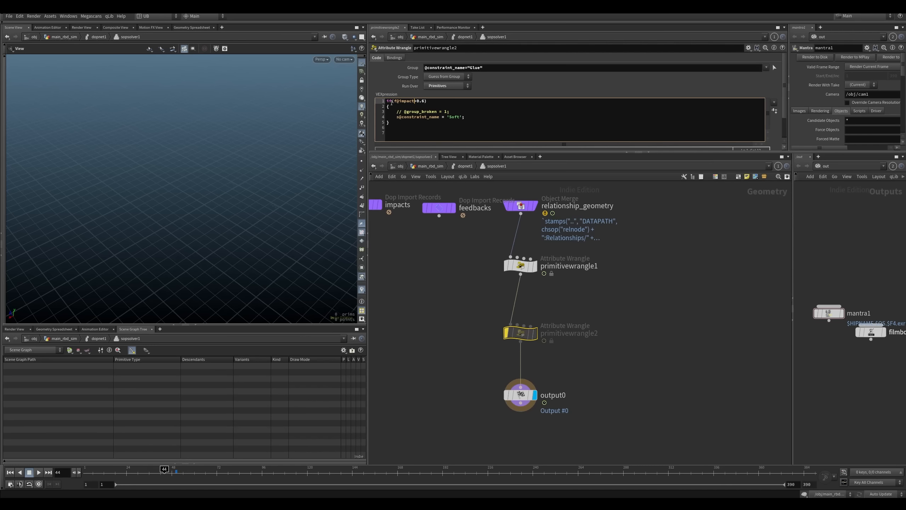
{"action": "left_click_drag", "start_coordinate": [476, 313], "coordinate": [553, 363]}
{"action": "middle_click_drag", "start_coordinate": [575, 300], "coordinate": [564, 297]}
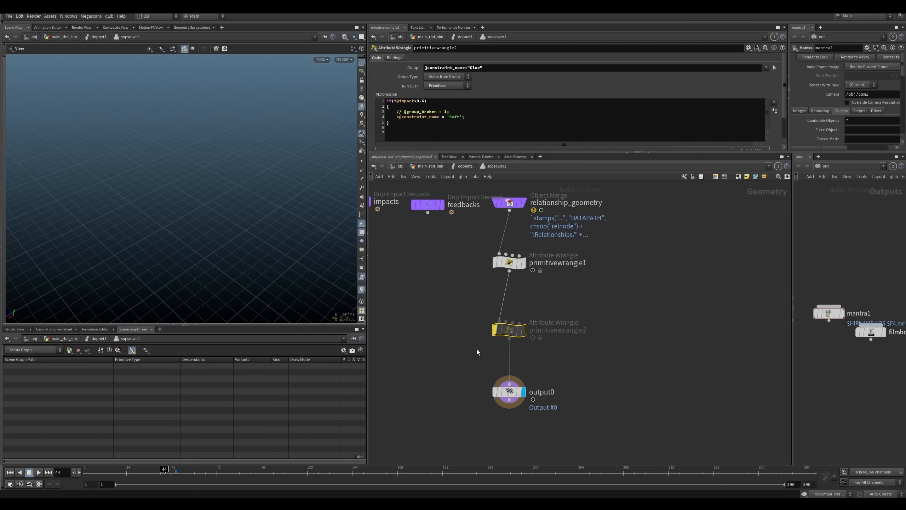
{"action": "left_click", "coordinate": [413, 103]}
{"action": "left_click", "coordinate": [409, 116]}
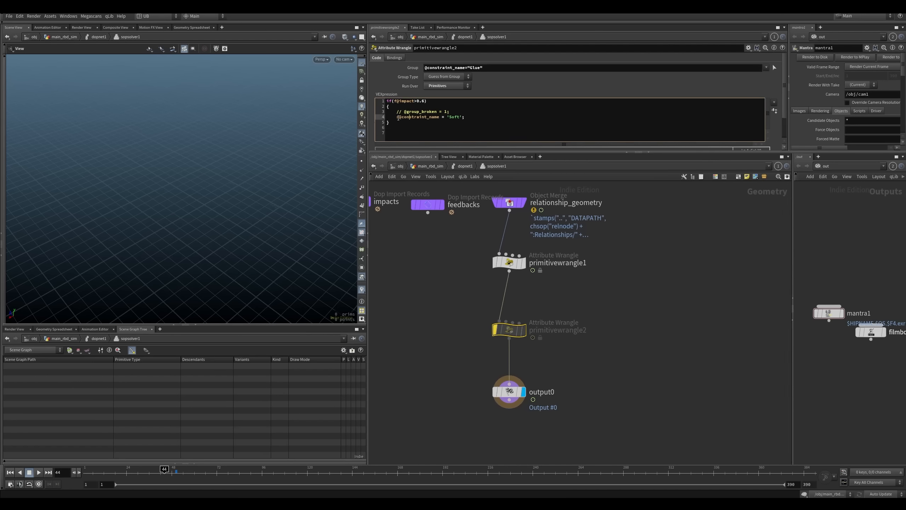
{"action": "left_click", "coordinate": [400, 102]}
{"action": "left_click_drag", "start_coordinate": [397, 112], "coordinate": [460, 114]}
{"action": "left_click", "coordinate": [460, 117]}
{"action": "left_click_drag", "start_coordinate": [395, 117], "coordinate": [466, 118]}
{"action": "left_click", "coordinate": [441, 249]}
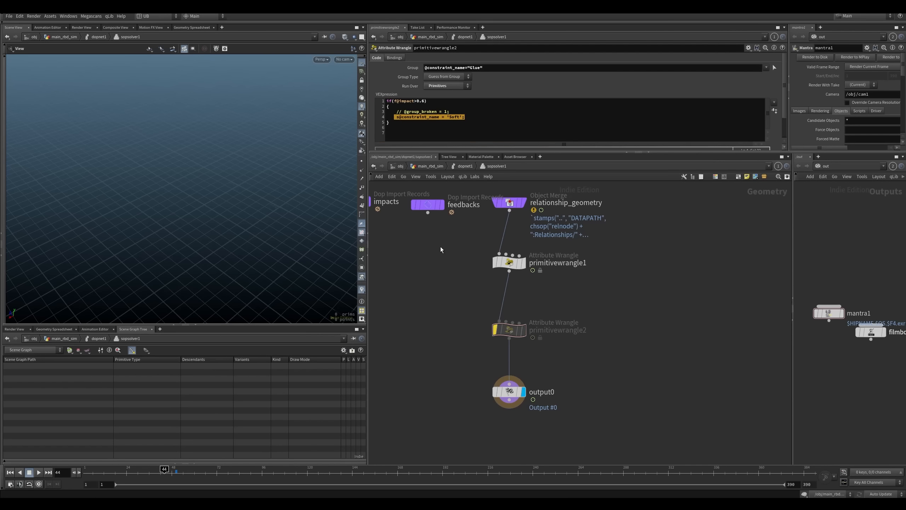
{"action": "left_click", "coordinate": [436, 112]}
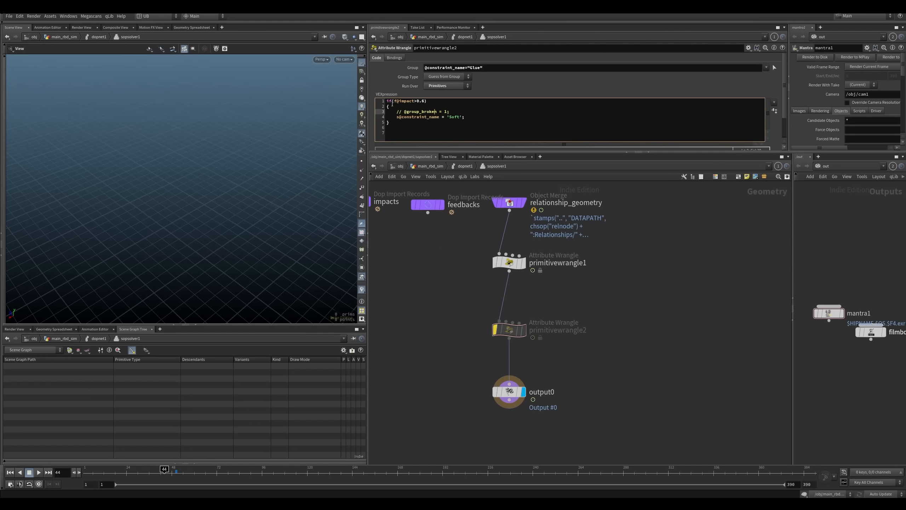
Step: Return to main_rbd_sim, display filecache3 at frame 99 and frame its cached points in the viewport
{"action": "key", "text": "u"}
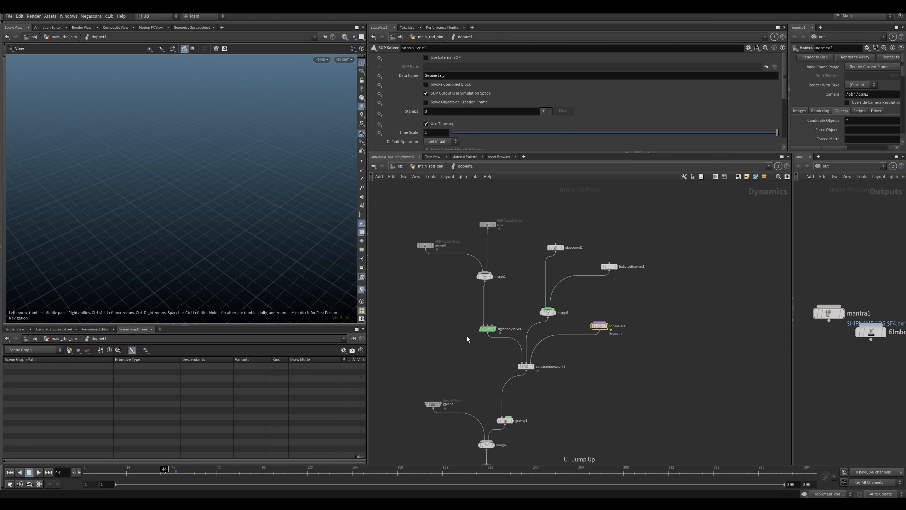
{"action": "key", "text": "u"}
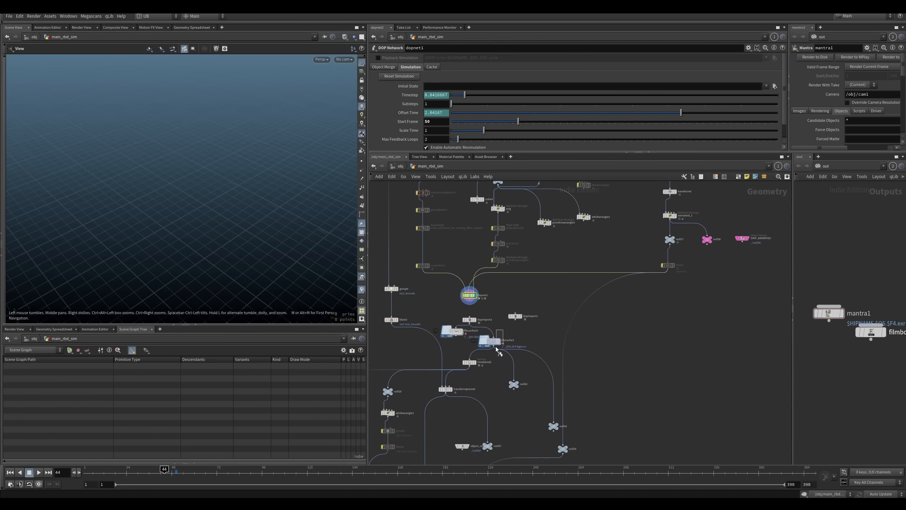
{"action": "left_click", "coordinate": [496, 345]}
{"action": "key", "text": "f"}
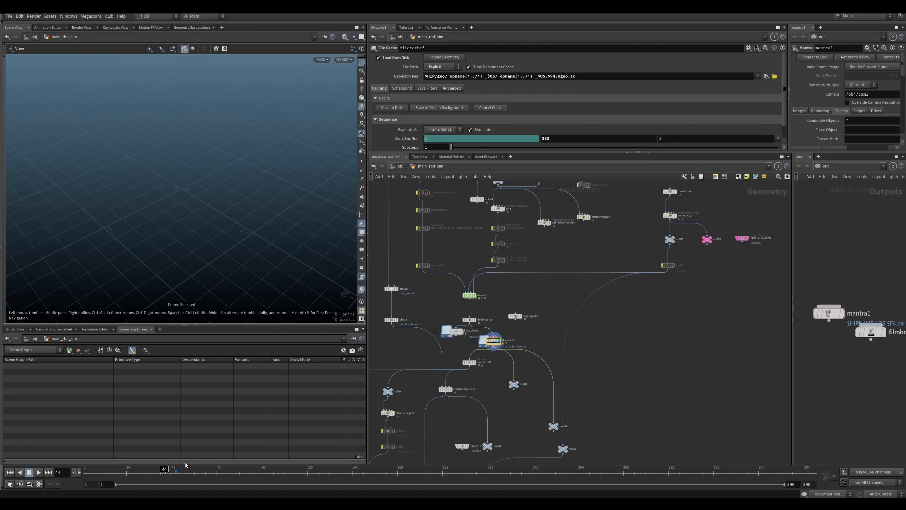
{"action": "left_click_drag", "start_coordinate": [185, 464], "coordinate": [268, 470]}
{"action": "key", "text": "f"}
{"action": "left_click_drag", "start_coordinate": [247, 250], "coordinate": [271, 215]}
{"action": "scroll", "coordinate": [271, 215], "scroll_direction": "up", "scroll_amount": 1}
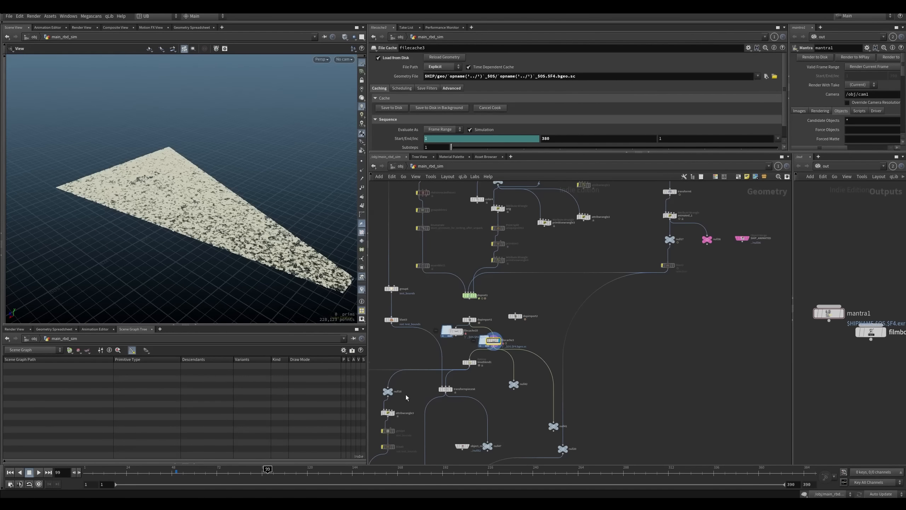
Step: Scrub the cached simulation to frame 202 and on to frame 266, and inspect the points around the impact area
{"action": "left_click_drag", "start_coordinate": [311, 474], "coordinate": [462, 471]}
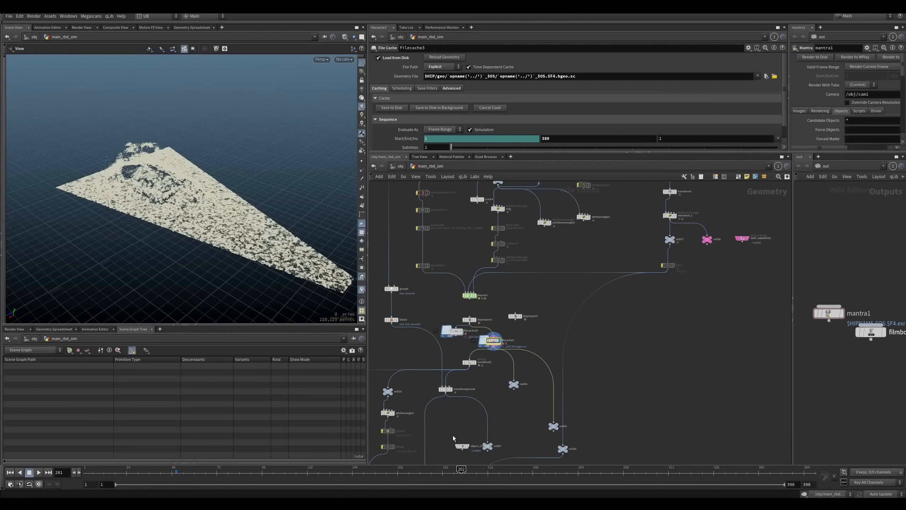
{"action": "left_click", "coordinate": [581, 471]}
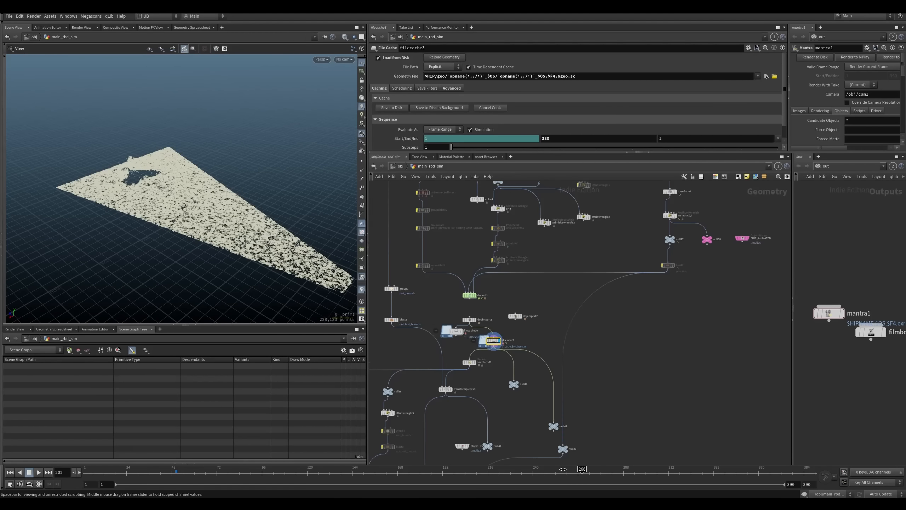
{"action": "scroll", "coordinate": [200, 183], "scroll_direction": "up", "scroll_amount": 3}
{"action": "mouse_move", "coordinate": [200, 183]}
{"action": "left_mouse_down"}
{"action": "mouse_move", "coordinate": [172, 178]}
{"action": "mouse_move", "coordinate": [184, 181]}
{"action": "left_mouse_up"}
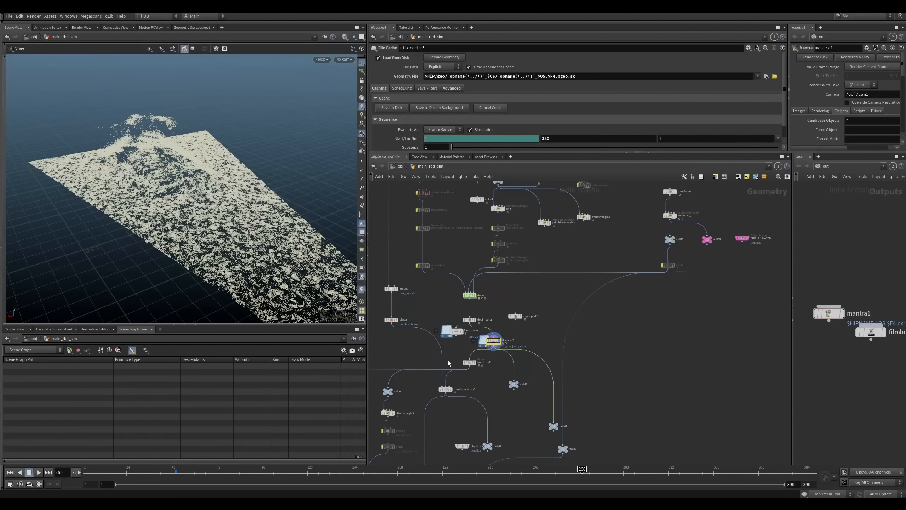
Step: Display transformpieces6 and select blast1 and its neighbouring group node upstream to review the test_bounds isolation
{"action": "middle_click_drag", "start_coordinate": [433, 390], "coordinate": [441, 381]}
{"action": "left_click_drag", "start_coordinate": [444, 385], "coordinate": [460, 401]}
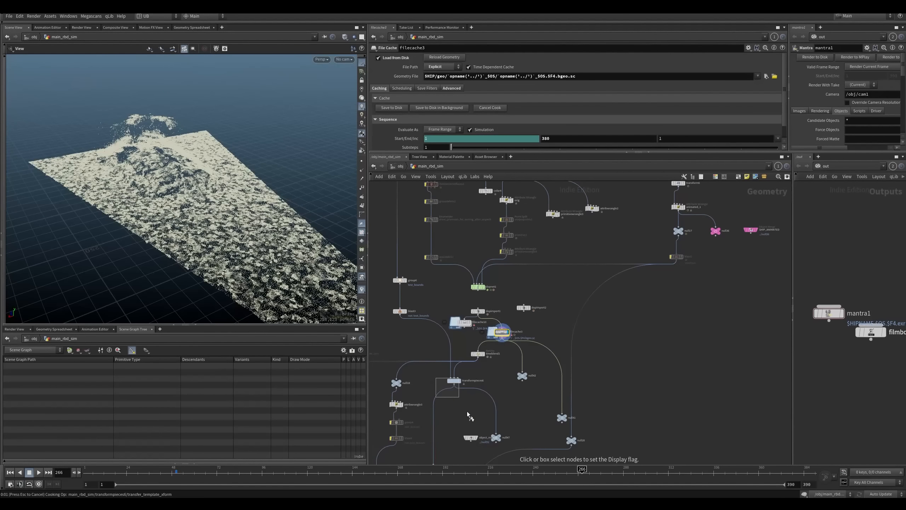
{"action": "middle_click_drag", "start_coordinate": [413, 259], "coordinate": [464, 452]}
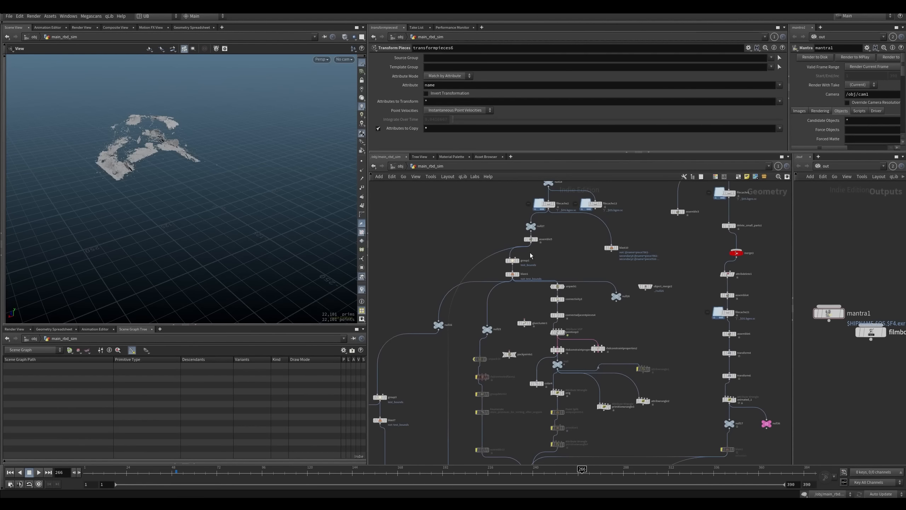
{"action": "left_click_drag", "start_coordinate": [533, 253], "coordinate": [527, 271]}
{"action": "middle_click_drag", "start_coordinate": [508, 309], "coordinate": [503, 259]}
{"action": "middle_click_drag", "start_coordinate": [462, 344], "coordinate": [459, 268]}
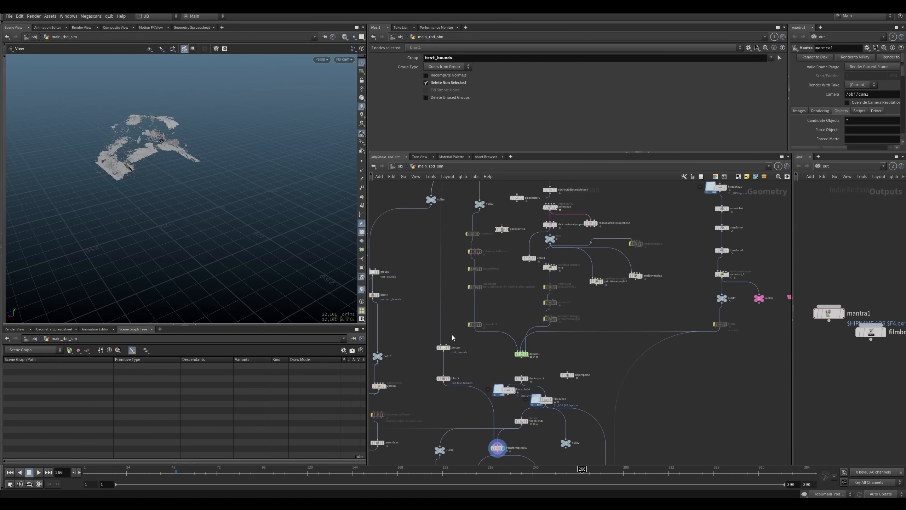
Step: Trace the geometry branch through group6 and blast3 down into transformpieces6
{"action": "left_click_drag", "start_coordinate": [452, 321], "coordinate": [431, 403]}
{"action": "middle_click_drag", "start_coordinate": [430, 405], "coordinate": [431, 355]}
{"action": "right_click_drag", "start_coordinate": [431, 355], "coordinate": [436, 343]}
{"action": "key", "text": "r"}
{"action": "left_click_drag", "start_coordinate": [430, 314], "coordinate": [446, 337]}
{"action": "middle_click_drag", "start_coordinate": [447, 344], "coordinate": [418, 286]}
{"action": "left_click_drag", "start_coordinate": [478, 350], "coordinate": [514, 383]}
{"action": "key", "text": "r"}
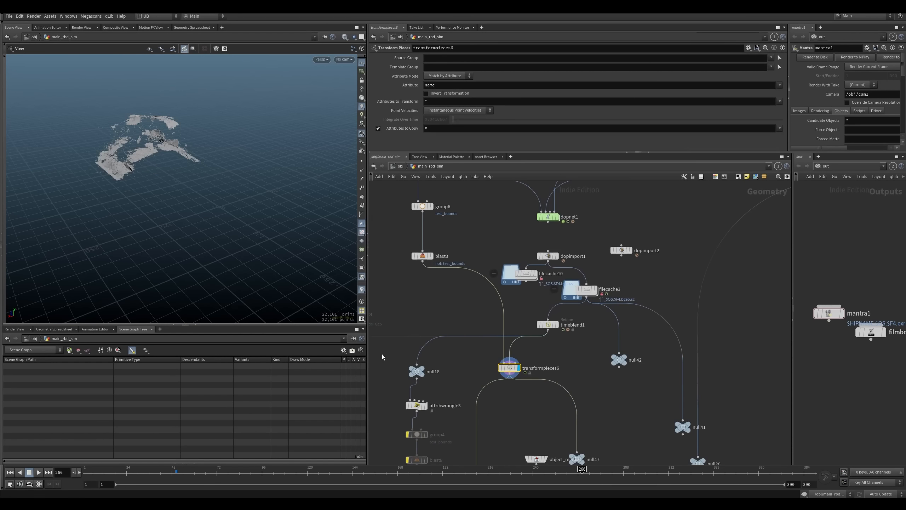
Step: Examine the transformed ice pieces at frame 266 up close and from farther away
{"action": "right_click_drag", "start_coordinate": [132, 143], "coordinate": [274, 196]}
{"action": "left_click_drag", "start_coordinate": [273, 195], "coordinate": [240, 167]}
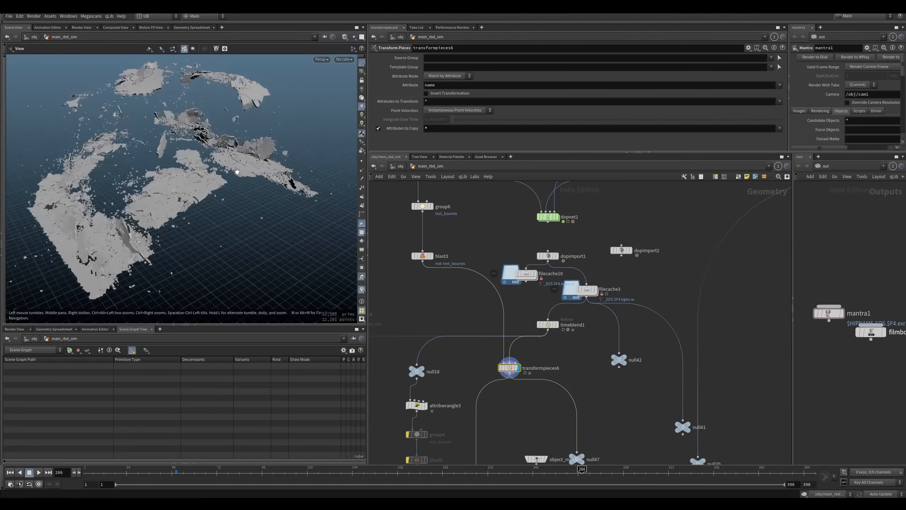
{"action": "right_click_drag", "start_coordinate": [240, 168], "coordinate": [180, 254]}
{"action": "mouse_move", "coordinate": [219, 206]}
{"action": "left_mouse_down"}
{"action": "mouse_move", "coordinate": [249, 217]}
{"action": "mouse_move", "coordinate": [227, 199]}
{"action": "left_mouse_up"}
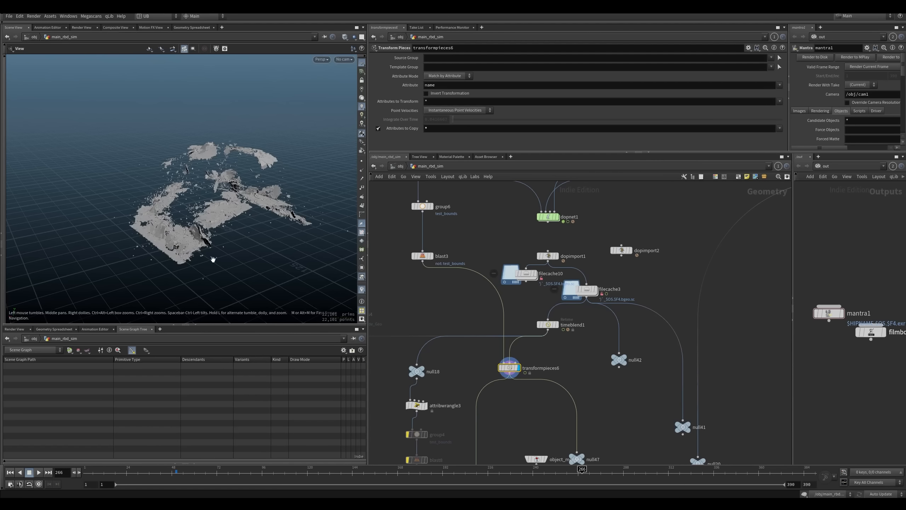
Step: Select attribwrangle3 and the nodes around it below null18, and survey the ice upres part of the network
{"action": "middle_click_drag", "start_coordinate": [448, 282], "coordinate": [447, 262]}
{"action": "right_click_drag", "start_coordinate": [438, 279], "coordinate": [425, 301]}
{"action": "middle_click_drag", "start_coordinate": [471, 335], "coordinate": [517, 342]}
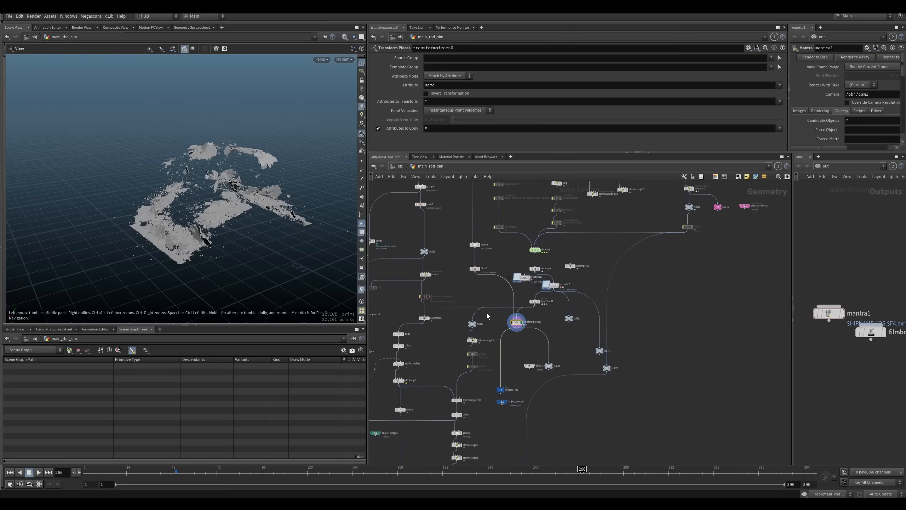
{"action": "left_click_drag", "start_coordinate": [487, 313], "coordinate": [465, 370]}
{"action": "scroll", "coordinate": [446, 357], "scroll_direction": "down", "scroll_amount": 5}
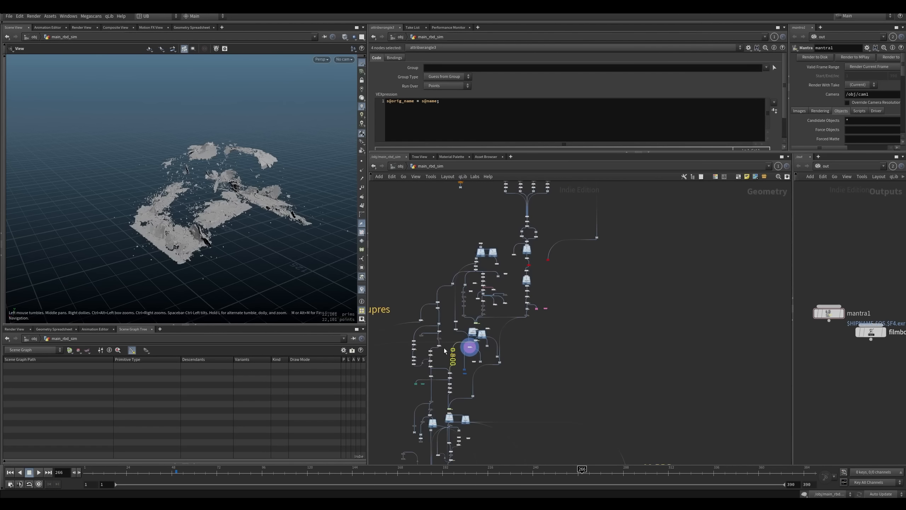
{"action": "middle_click_drag", "start_coordinate": [444, 359], "coordinate": [484, 303]}
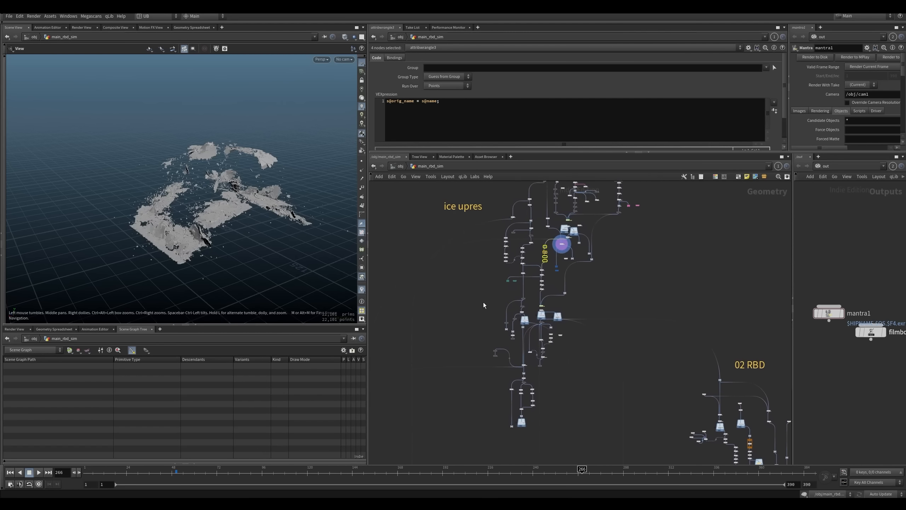
Step: Display null16 at the head of the ice upres branch to view the intact ice sheet
{"action": "mouse_move", "coordinate": [483, 303]}
{"action": "right_mouse_down"}
{"action": "mouse_move", "coordinate": [451, 326]}
{"action": "mouse_move", "coordinate": [480, 307]}
{"action": "right_mouse_up"}
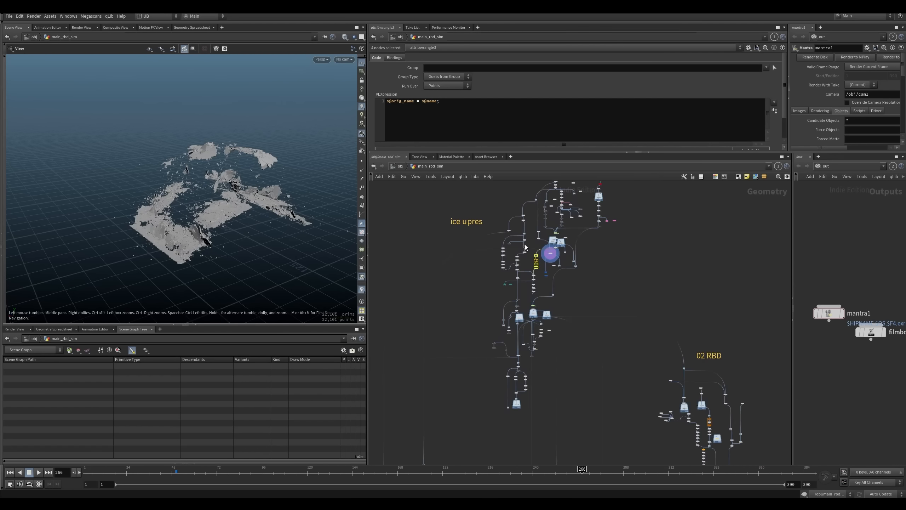
{"action": "mouse_move", "coordinate": [505, 210]}
{"action": "left_mouse_down"}
{"action": "mouse_move", "coordinate": [538, 372]}
{"action": "mouse_move", "coordinate": [498, 219]}
{"action": "left_mouse_up"}
{"action": "middle_click_drag", "start_coordinate": [492, 209], "coordinate": [468, 240]}
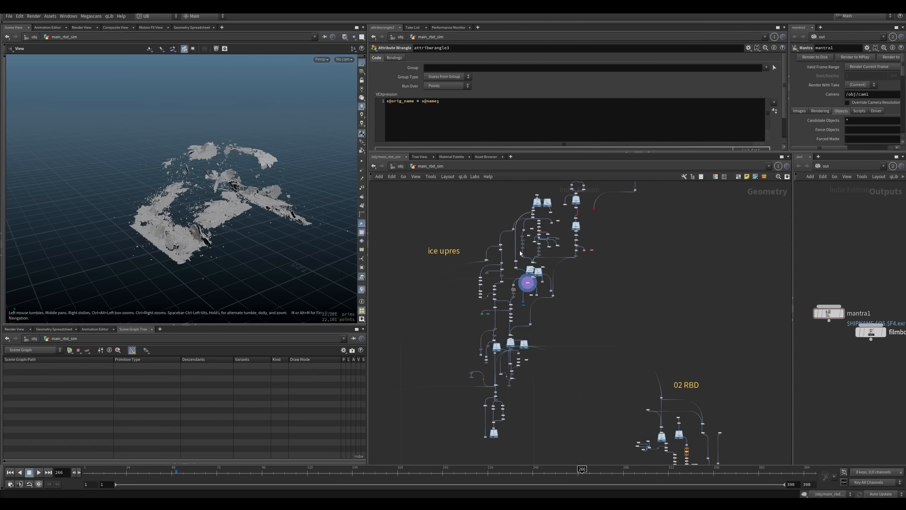
{"action": "right_click_drag", "start_coordinate": [512, 268], "coordinate": [516, 236]}
{"action": "middle_click_drag", "start_coordinate": [512, 214], "coordinate": [500, 265]}
{"action": "right_click_drag", "start_coordinate": [487, 239], "coordinate": [485, 225]}
{"action": "key", "text": "r"}
{"action": "left_click_drag", "start_coordinate": [492, 205], "coordinate": [516, 246]}
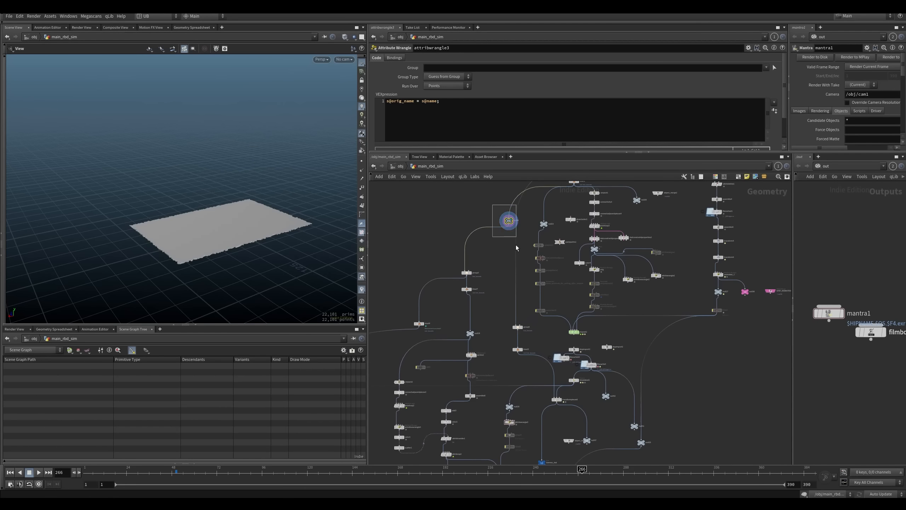
{"action": "middle_click_drag", "start_coordinate": [514, 247], "coordinate": [493, 295]}
{"action": "scroll", "coordinate": [554, 246], "scroll_direction": "up", "scroll_amount": 3}
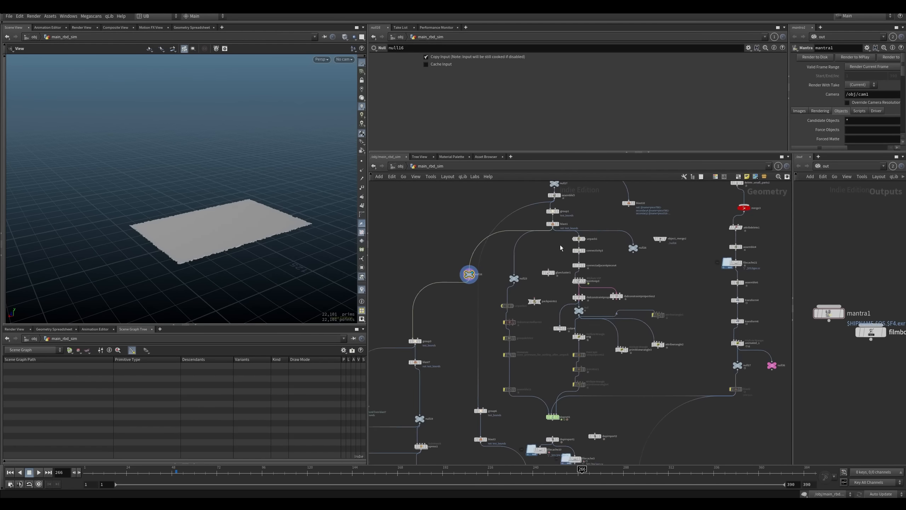
Step: Display and select blast7, which isolates test_bounds, and view its piece of the ice sheet from a higher angle
{"action": "key", "text": "q"}
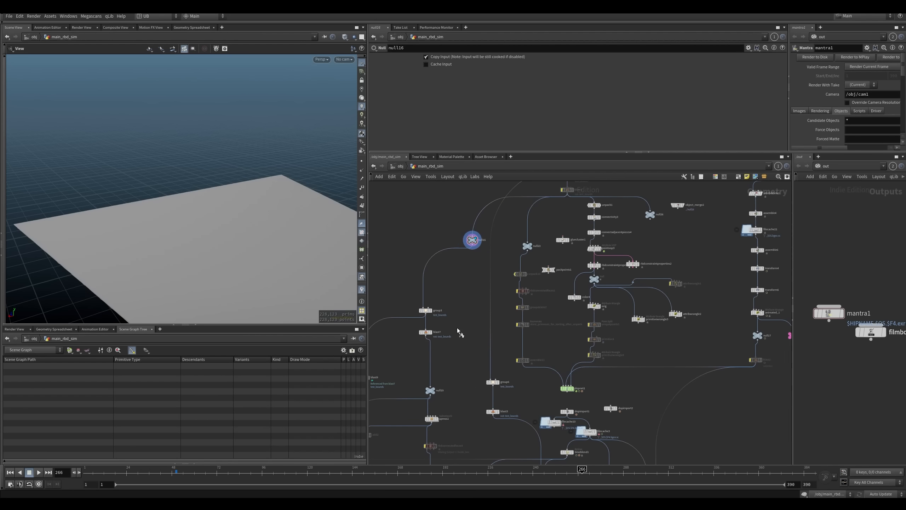
{"action": "left_click_drag", "start_coordinate": [456, 328], "coordinate": [412, 345]}
{"action": "key", "text": "r"}
{"action": "middle_click_drag", "start_coordinate": [420, 353], "coordinate": [443, 296]}
{"action": "left_click_drag", "start_coordinate": [337, 292], "coordinate": [218, 251]}
{"action": "middle_click_drag", "start_coordinate": [473, 362], "coordinate": [469, 317]}
{"action": "scroll", "coordinate": [460, 316], "scroll_direction": "up", "scroll_amount": 4}
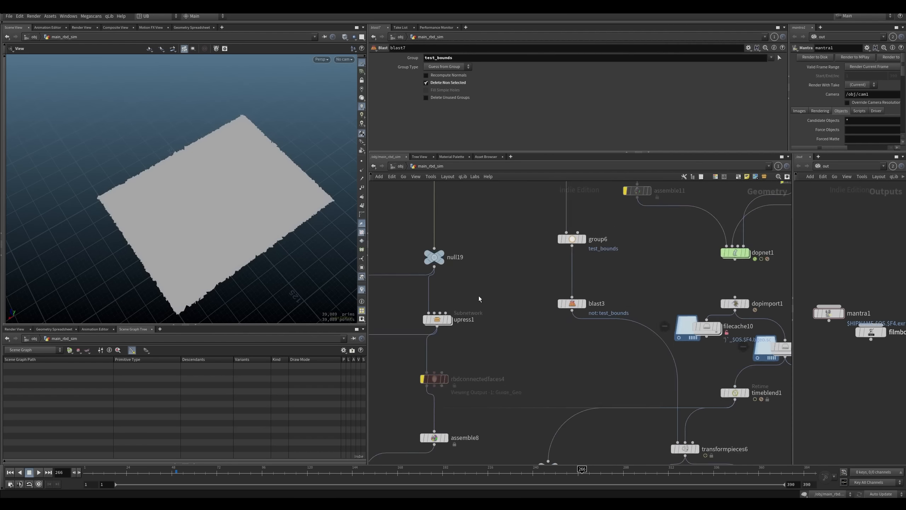
Step: Look inside the upress1 subnetwork and return to the main_rbd_sim network
{"action": "left_click_drag", "start_coordinate": [479, 296], "coordinate": [404, 349]}
{"action": "key", "text": "i"}
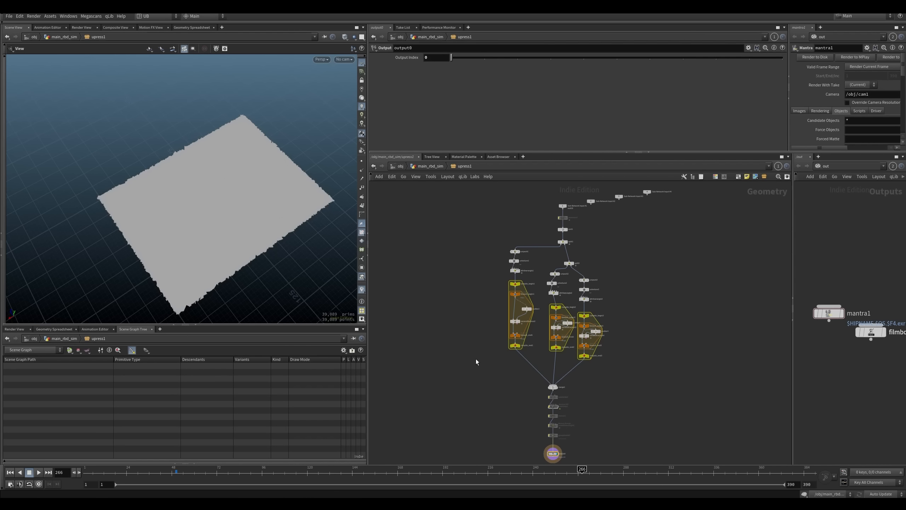
{"action": "key", "text": "u"}
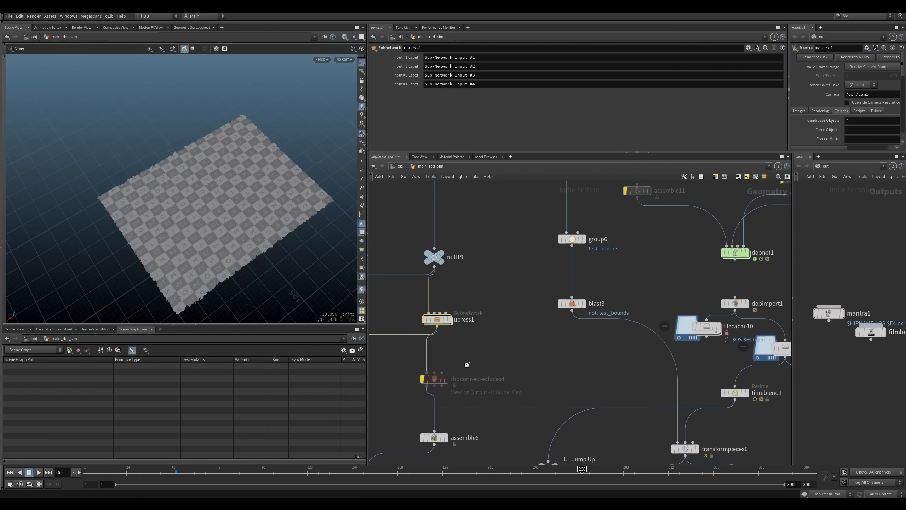
Step: Display assemble8 below upress1 to view the packed pieces and the branches around it
{"action": "middle_click_drag", "start_coordinate": [496, 399], "coordinate": [505, 323]}
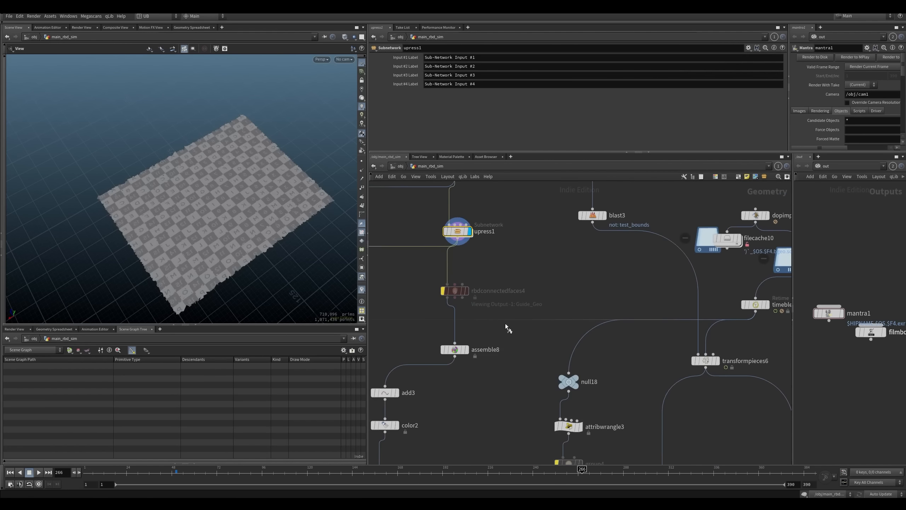
{"action": "key", "text": "r"}
{"action": "left_click", "coordinate": [505, 374]}
{"action": "middle_click_drag", "start_coordinate": [415, 427], "coordinate": [484, 355]}
{"action": "scroll", "coordinate": [499, 365], "scroll_direction": "down", "scroll_amount": 3}
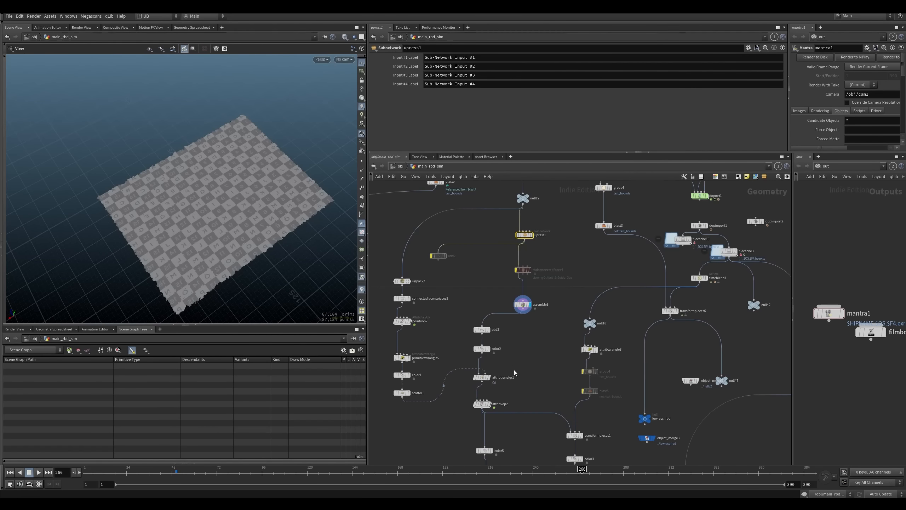
Step: Display scatter1 to view the points along the cracks, followed by attribtransfer1, which transfers them to the piece points
{"action": "key", "text": "r"}
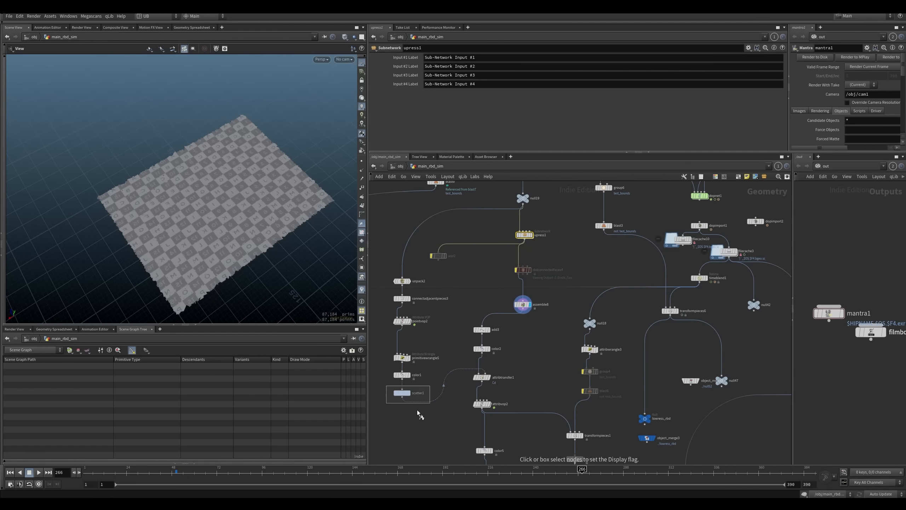
{"action": "left_click", "coordinate": [418, 403]}
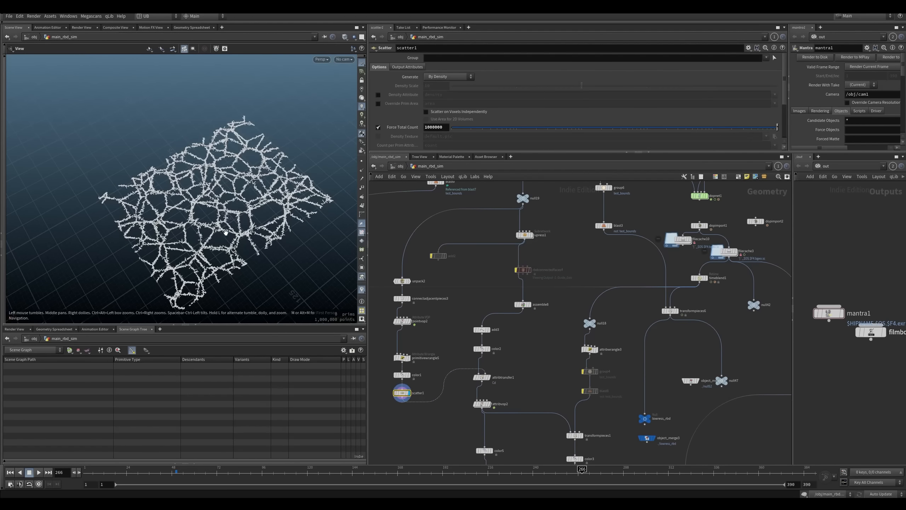
{"action": "right_click_drag", "start_coordinate": [226, 232], "coordinate": [303, 263]}
{"action": "key", "text": "r"}
{"action": "left_click", "coordinate": [512, 381]}
{"action": "middle_click_drag", "start_coordinate": [519, 395], "coordinate": [509, 344]}
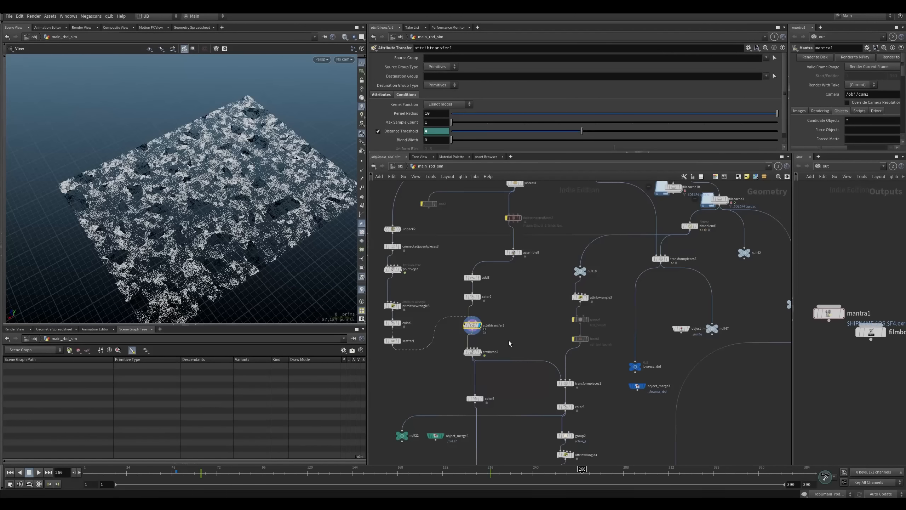
Step: Display attribvop2 and the last wrangle above the DOP network to review the points prepared for the simulation
{"action": "left_click", "coordinate": [480, 351]}
{"action": "mouse_move", "coordinate": [509, 408]}
{"action": "middle_mouse_down"}
{"action": "mouse_move", "coordinate": [498, 382]}
{"action": "mouse_move", "coordinate": [459, 340]}
{"action": "middle_mouse_up"}
{"action": "middle_click_drag", "start_coordinate": [489, 396], "coordinate": [469, 328]}
{"action": "key", "text": "r"}
{"action": "left_click_drag", "start_coordinate": [474, 325], "coordinate": [507, 349]}
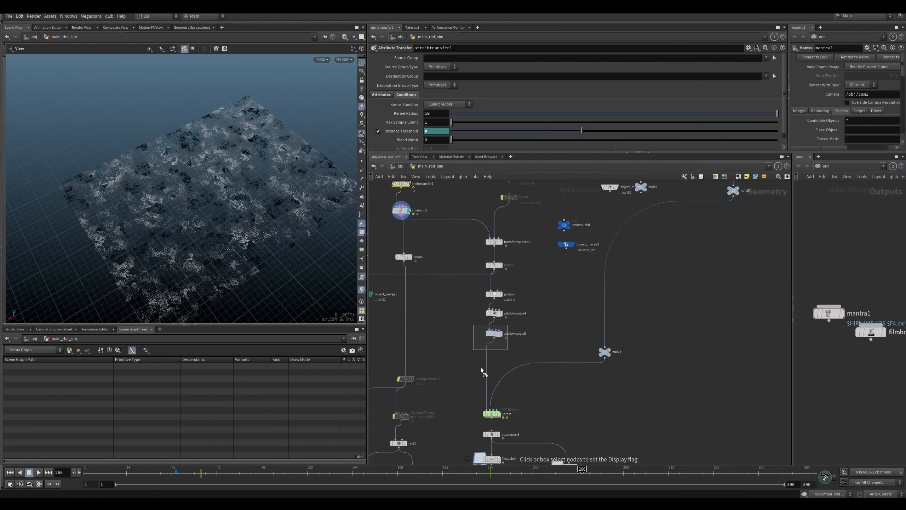
{"action": "middle_click_drag", "start_coordinate": [481, 368], "coordinate": [478, 320]}
{"action": "middle_click_drag", "start_coordinate": [462, 391], "coordinate": [459, 295]}
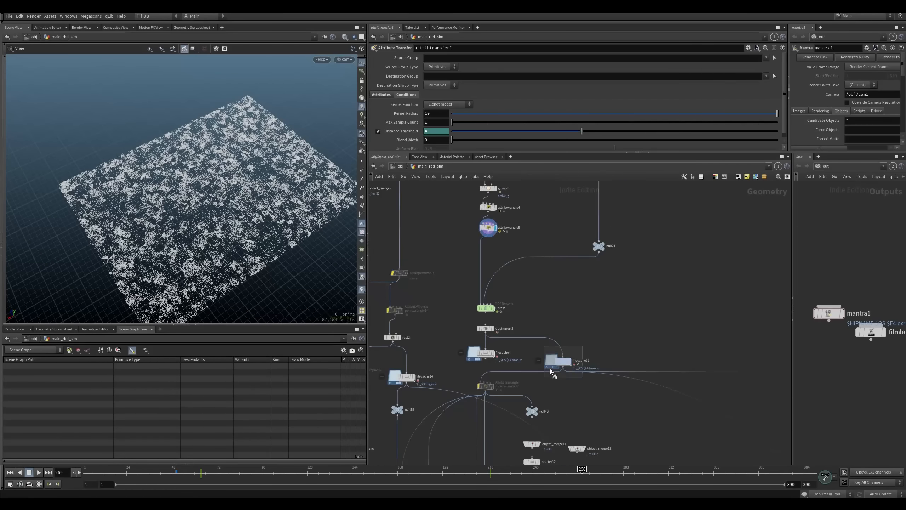
Step: Display the cached points of filecache11 and the transformed pieces at transformpieces3, examining both in the viewport
{"action": "left_click", "coordinate": [568, 360]}
{"action": "left_click_drag", "start_coordinate": [225, 172], "coordinate": [226, 200]}
{"action": "middle_click_drag", "start_coordinate": [517, 421], "coordinate": [557, 250]}
{"action": "left_click", "coordinate": [448, 420]}
{"action": "left_click_drag", "start_coordinate": [214, 200], "coordinate": [218, 223]}
{"action": "right_click_drag", "start_coordinate": [219, 223], "coordinate": [239, 229]}
{"action": "mouse_move", "coordinate": [239, 228]}
{"action": "left_mouse_down"}
{"action": "mouse_move", "coordinate": [250, 238]}
{"action": "mouse_move", "coordinate": [238, 240]}
{"action": "left_mouse_up"}
Step: Move attribcopy1 and the connected color, scatter and solver3 nodes together, farther from the main geometry wire
{"action": "middle_click_drag", "start_coordinate": [478, 393], "coordinate": [508, 367]}
{"action": "scroll", "coordinate": [507, 365], "scroll_direction": "down", "scroll_amount": 1}
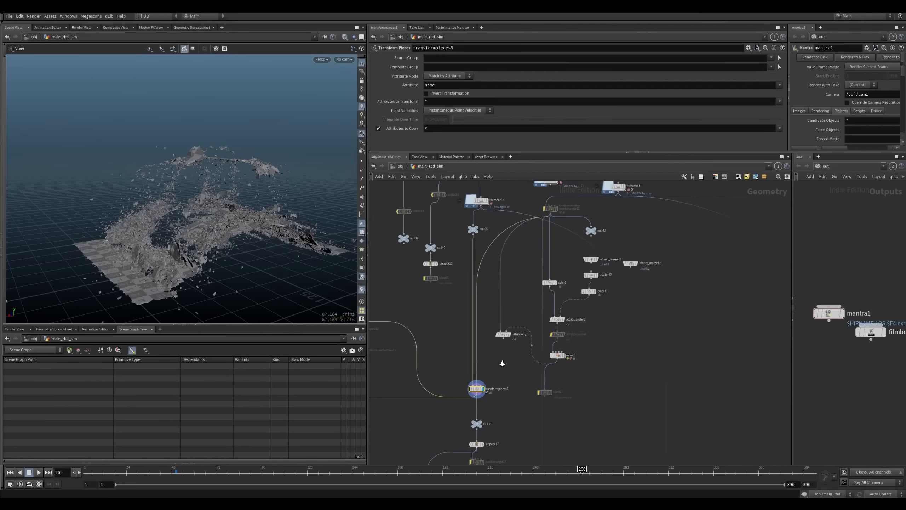
{"action": "left_click_drag", "start_coordinate": [682, 230], "coordinate": [500, 407]}
{"action": "left_click_drag", "start_coordinate": [504, 339], "coordinate": [540, 345]}
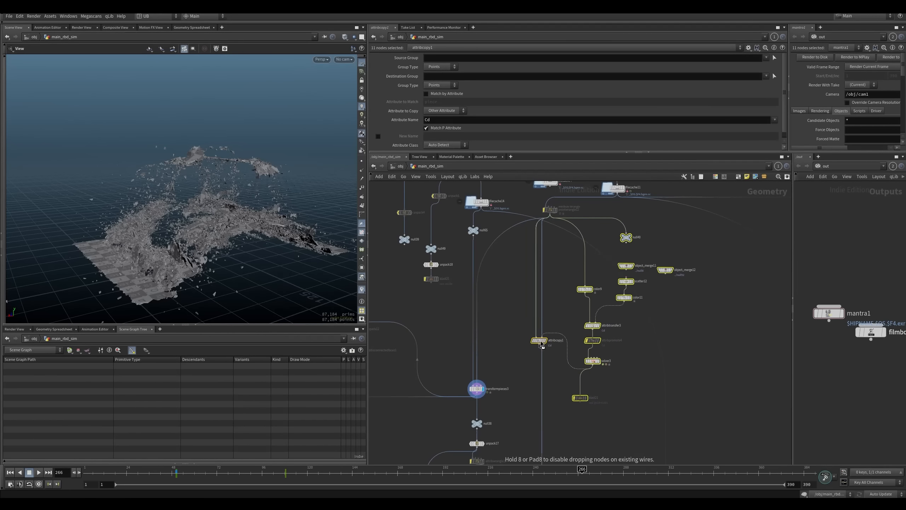
{"action": "left_click_drag", "start_coordinate": [699, 233], "coordinate": [536, 403]}
{"action": "scroll", "coordinate": [535, 398], "scroll_direction": "down", "scroll_amount": 10}
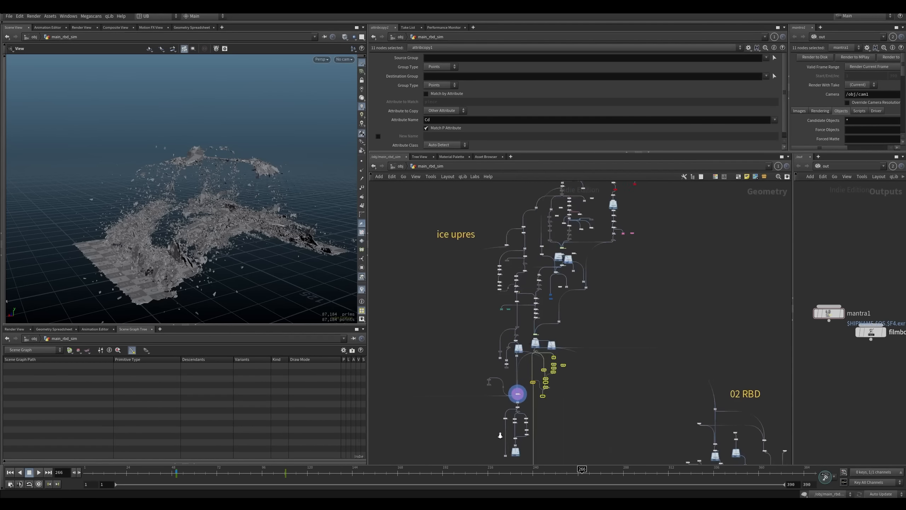
{"action": "middle_click_drag", "start_coordinate": [543, 410], "coordinate": [536, 340]}
{"action": "scroll", "coordinate": [535, 343], "scroll_direction": "up", "scroll_amount": 8}
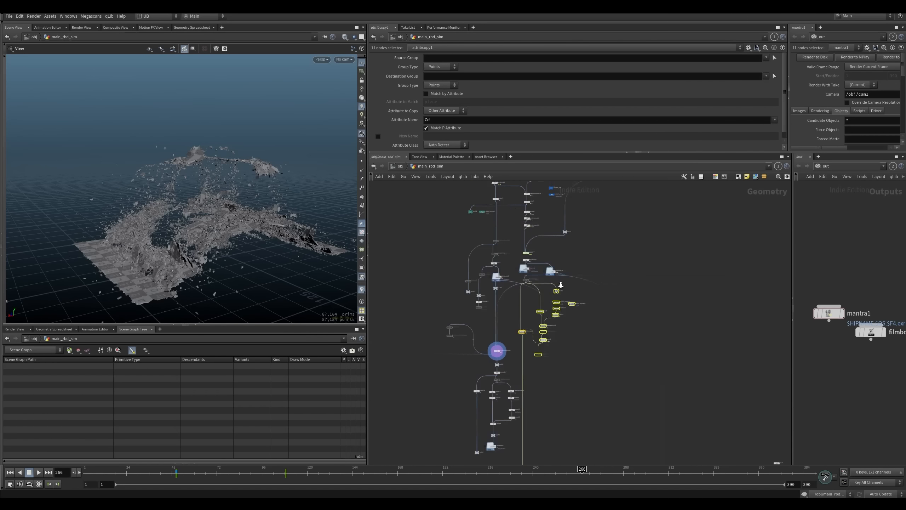
{"action": "left_click", "coordinate": [530, 353]}
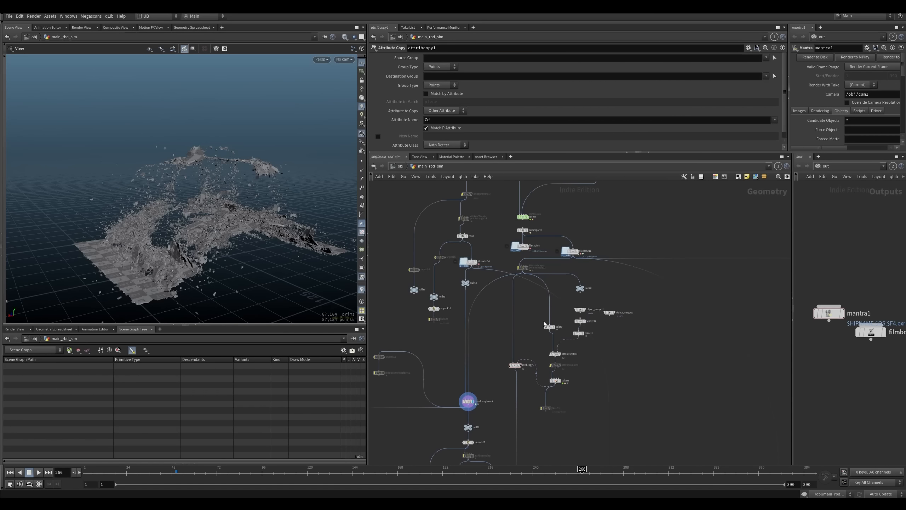
Step: Lower the bypassed node below the file caches toward attribcopy1, delete the null beside it and reposition color9
{"action": "left_click_drag", "start_coordinate": [524, 271], "coordinate": [520, 325]}
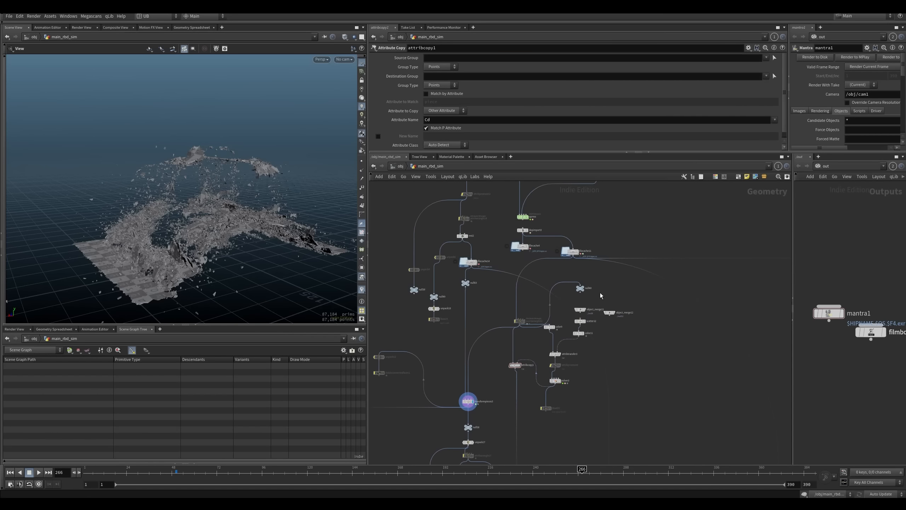
{"action": "left_click", "coordinate": [550, 327]}
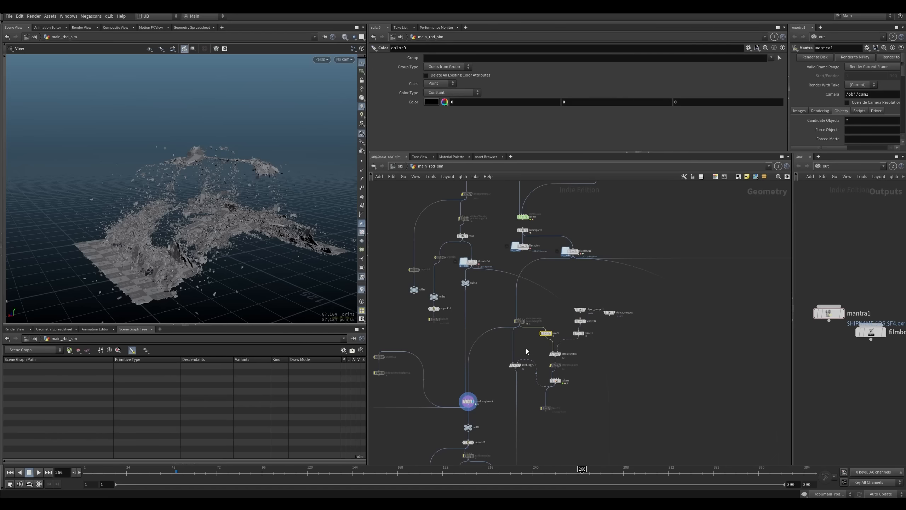
{"action": "scroll", "coordinate": [528, 350], "scroll_direction": "up", "scroll_amount": 2}
Step: Try to display solver3, interrupt its cook and dismiss the Houdini Console
{"action": "left_click_drag", "start_coordinate": [595, 389], "coordinate": [564, 406]}
{"action": "key", "text": "r"}
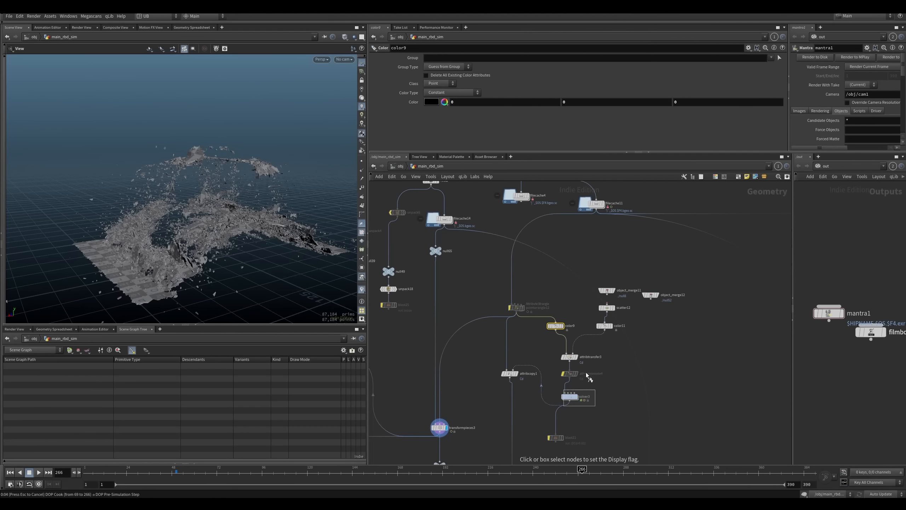
{"action": "key", "text": "Escape"}
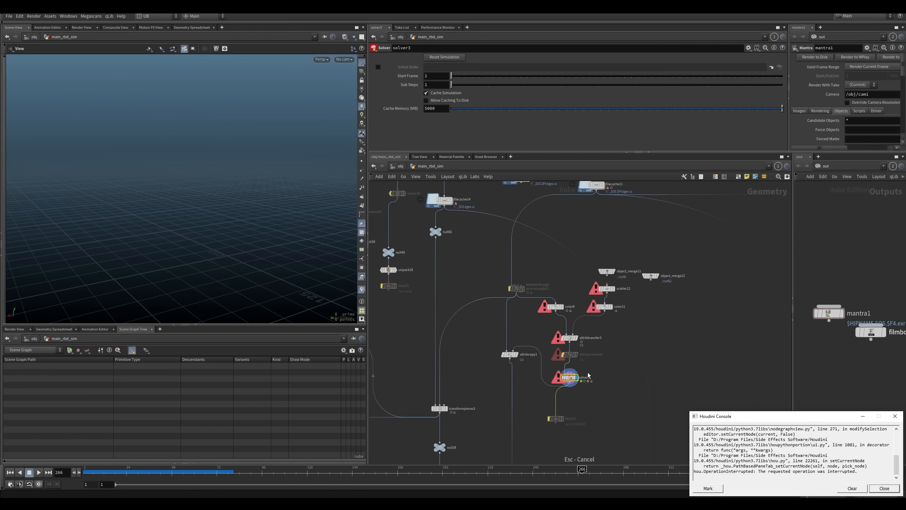
{"action": "left_click", "coordinate": [863, 416]}
Step: Display color11, color9 and attribtransfer3 in turn to check the inputs of solver3
{"action": "left_click", "coordinate": [611, 307]}
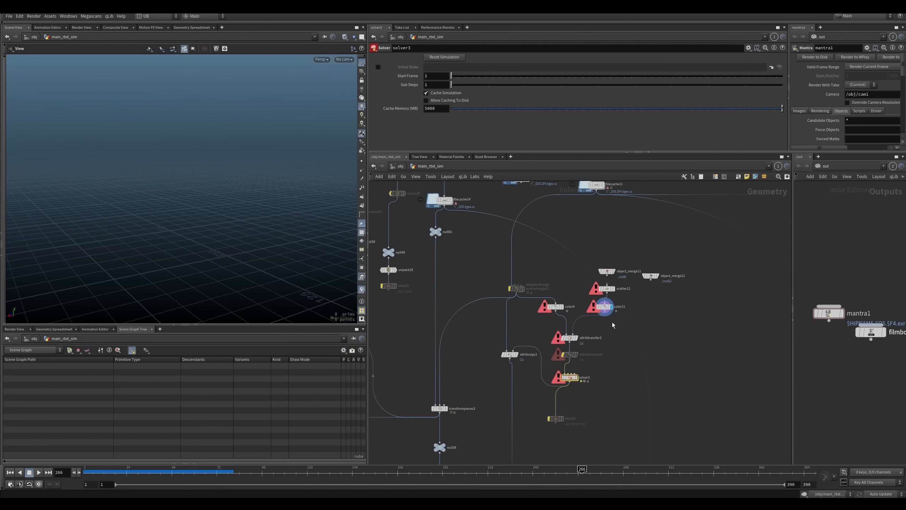
{"action": "left_click", "coordinate": [561, 307]}
{"action": "left_click", "coordinate": [575, 338]}
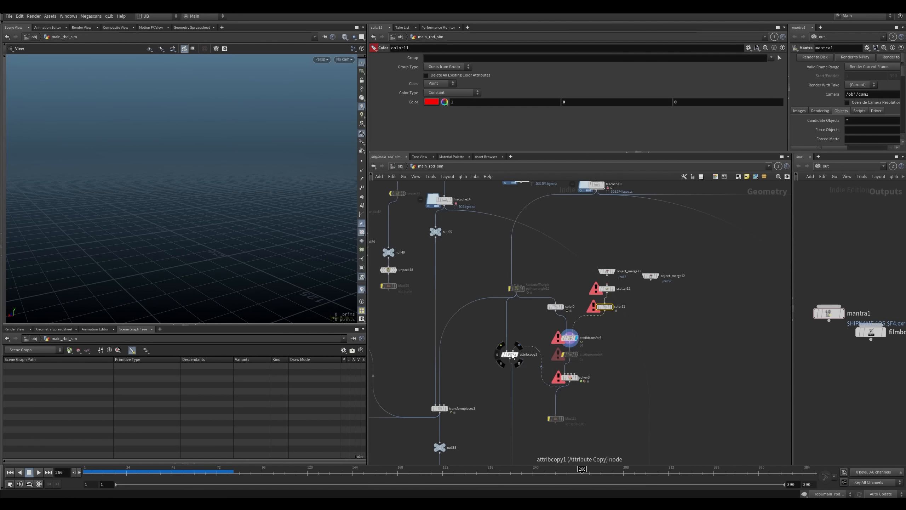
Step: Space attribcopy1 and the solver3 node group farther away from the main point wire
{"action": "left_click_drag", "start_coordinate": [510, 355], "coordinate": [526, 352]}
{"action": "left_click_drag", "start_coordinate": [670, 251], "coordinate": [520, 435]}
{"action": "left_click_drag", "start_coordinate": [530, 353], "coordinate": [602, 366]}
{"action": "left_click", "coordinate": [552, 366]}
Step: Display the bypassed node above attribcopy1, trace its output wire down the network and display null56
{"action": "key", "text": "r"}
{"action": "left_click_drag", "start_coordinate": [507, 268], "coordinate": [546, 301]}
{"action": "scroll", "coordinate": [539, 357], "scroll_direction": "down", "scroll_amount": 3}
{"action": "middle_click_drag", "start_coordinate": [529, 369], "coordinate": [532, 267]}
{"action": "middle_click_drag", "start_coordinate": [539, 364], "coordinate": [539, 221]}
{"action": "middle_click_drag", "start_coordinate": [541, 407], "coordinate": [538, 231]}
{"action": "middle_click_drag", "start_coordinate": [545, 416], "coordinate": [544, 283]}
{"action": "left_click_drag", "start_coordinate": [544, 306], "coordinate": [504, 341]}
Step: Move the whole node cluster below transformpieces3, including color14 and the final file cache, aside from the null56 wire
{"action": "scroll", "coordinate": [541, 317], "scroll_direction": "down", "scroll_amount": 3}
{"action": "middle_click_drag", "start_coordinate": [549, 185], "coordinate": [523, 420]}
{"action": "scroll", "coordinate": [528, 315], "scroll_direction": "up", "scroll_amount": 6}
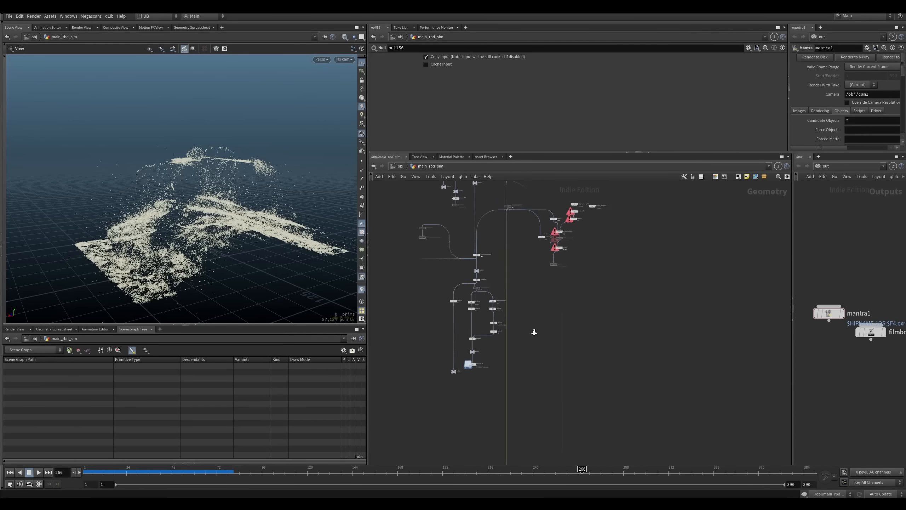
{"action": "scroll", "coordinate": [542, 318], "scroll_direction": "up", "scroll_amount": 2}
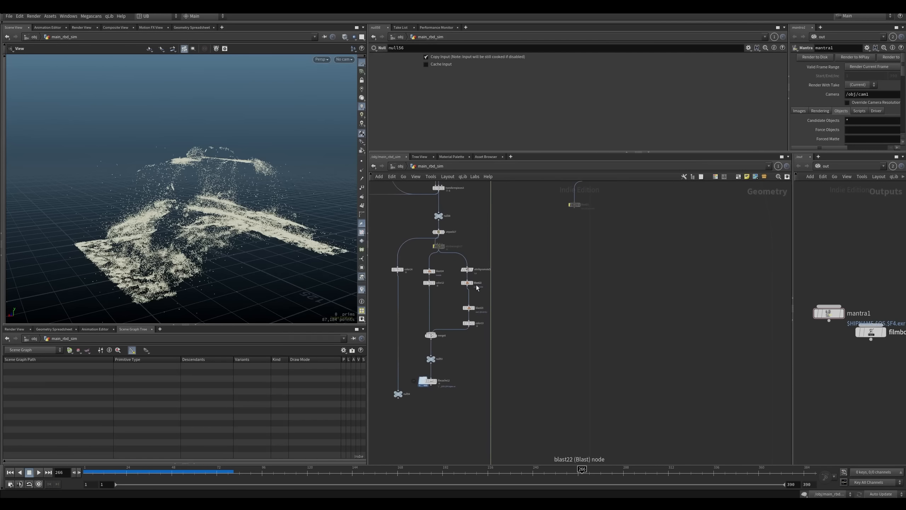
{"action": "middle_click_drag", "start_coordinate": [466, 244], "coordinate": [512, 306]}
{"action": "left_click_drag", "start_coordinate": [580, 270], "coordinate": [419, 457]}
{"action": "scroll", "coordinate": [514, 307], "scroll_direction": "down", "scroll_amount": 2}
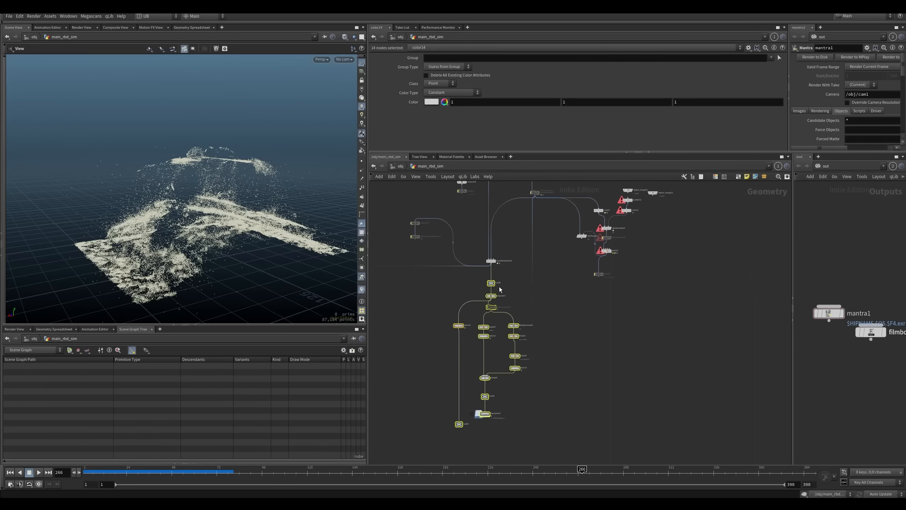
{"action": "left_click_drag", "start_coordinate": [490, 281], "coordinate": [441, 306]}
{"action": "left_click", "coordinate": [520, 295]}
Step: Move blast28 closer to null56 in the lower part of the network
{"action": "scroll", "coordinate": [523, 300], "scroll_direction": "down", "scroll_amount": 4}
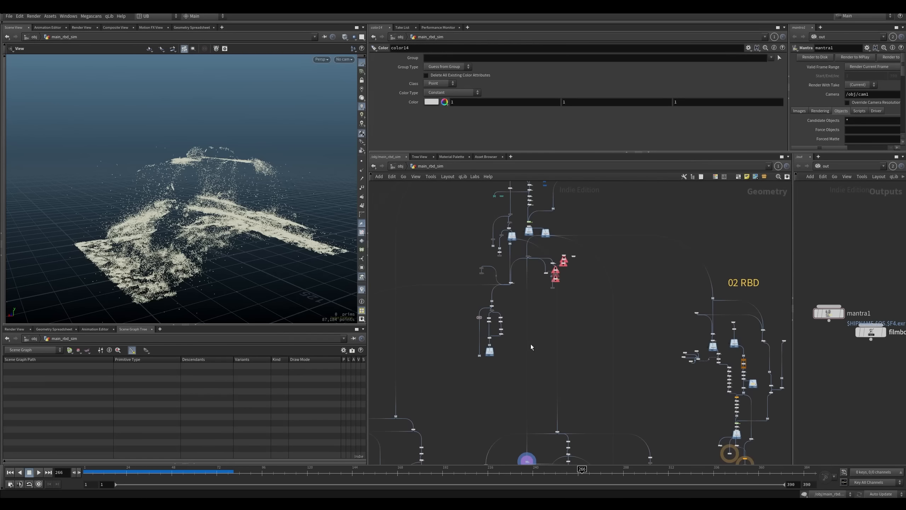
{"action": "middle_click_drag", "start_coordinate": [532, 378], "coordinate": [519, 253]}
{"action": "scroll", "coordinate": [523, 329], "scroll_direction": "up", "scroll_amount": 4}
{"action": "mouse_move", "coordinate": [424, 349]}
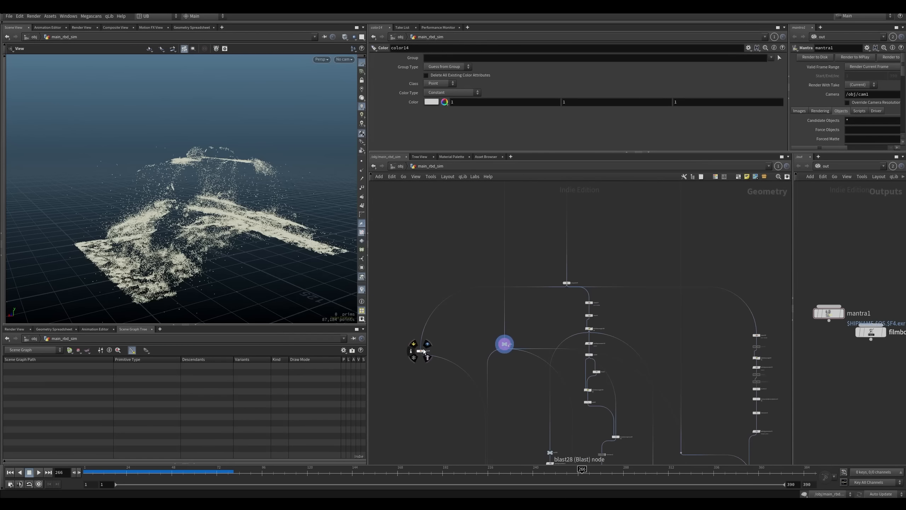
{"action": "left_click_drag", "start_coordinate": [423, 352], "coordinate": [446, 358]}
{"action": "scroll", "coordinate": [575, 283], "scroll_direction": "down", "scroll_amount": 1}
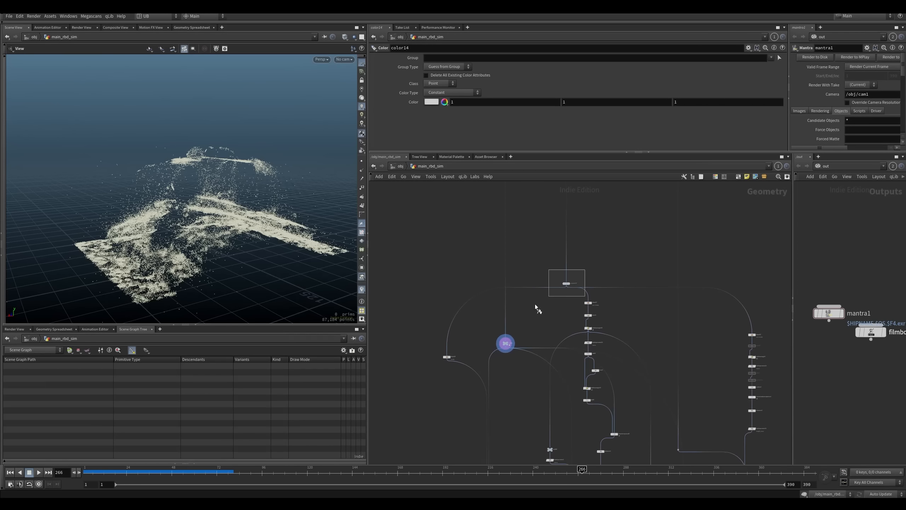
Step: Display the input node holding the intact pieces and then null56 with the simulated points, and survey their downstream branches
{"action": "left_click", "coordinate": [537, 345]}
{"action": "middle_click_drag", "start_coordinate": [538, 369], "coordinate": [527, 314]}
{"action": "key", "text": "r"}
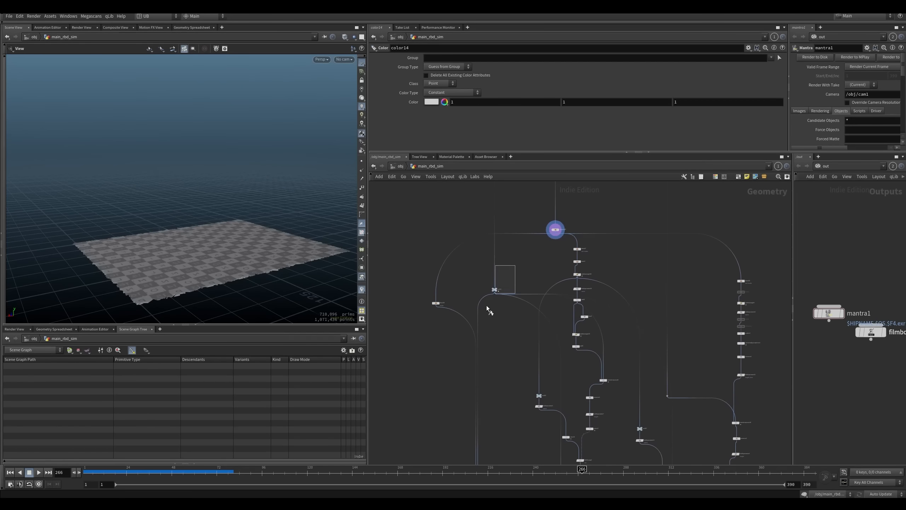
{"action": "left_click", "coordinate": [494, 290]}
{"action": "middle_click_drag", "start_coordinate": [506, 365], "coordinate": [471, 304]}
{"action": "scroll", "coordinate": [510, 336], "scroll_direction": "down", "scroll_amount": 4}
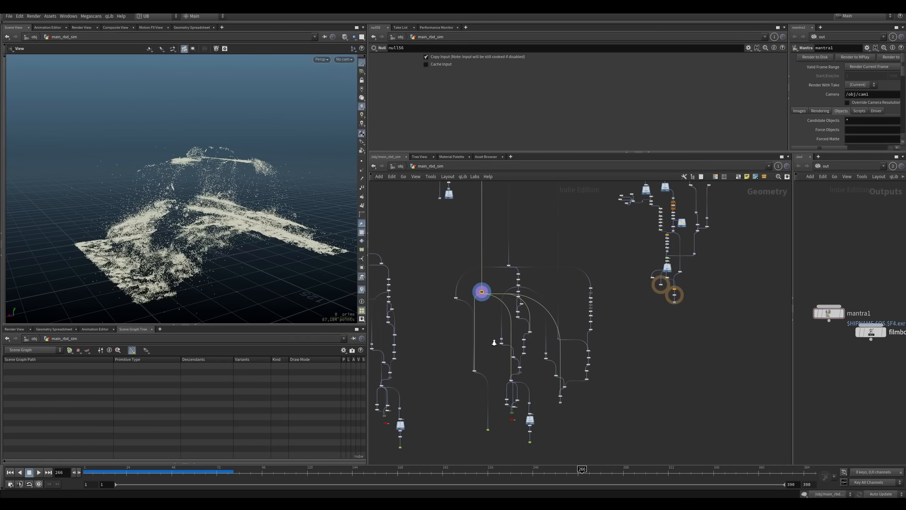
{"action": "middle_click_drag", "start_coordinate": [533, 282], "coordinate": [534, 287]}
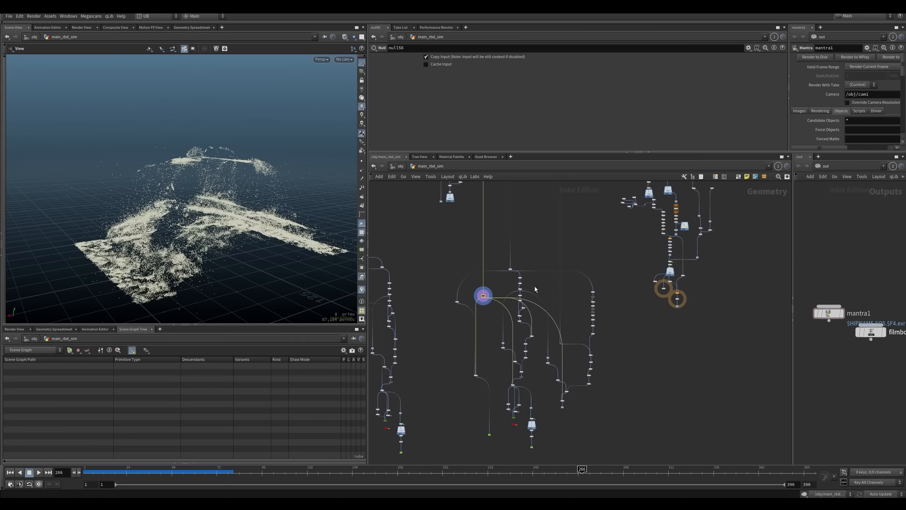
Step: Display unpack19, the unpacked intact pieces beside null56, to review the source of the downstream branches
{"action": "right_click", "coordinate": [535, 294]}
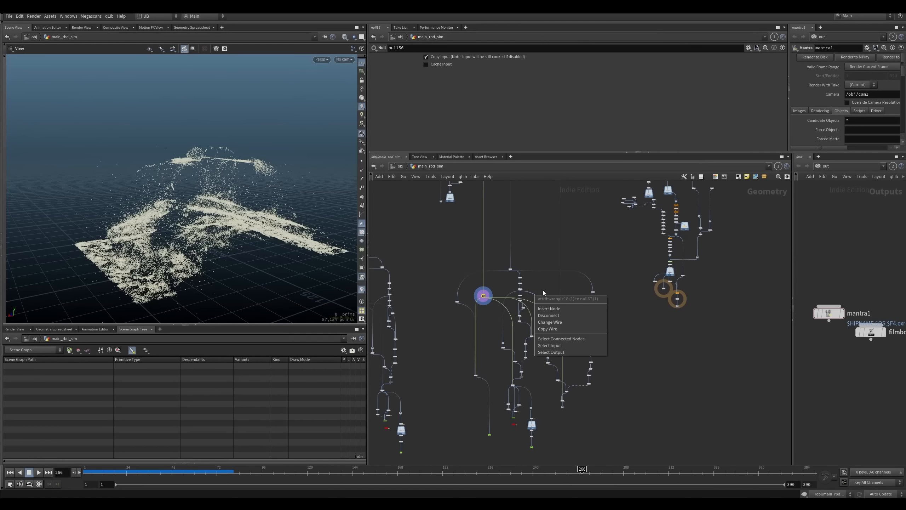
{"action": "right_click_drag", "start_coordinate": [537, 283], "coordinate": [555, 297]}
{"action": "middle_click_drag", "start_coordinate": [545, 287], "coordinate": [579, 288]}
{"action": "scroll", "coordinate": [546, 257], "scroll_direction": "up", "scroll_amount": 4}
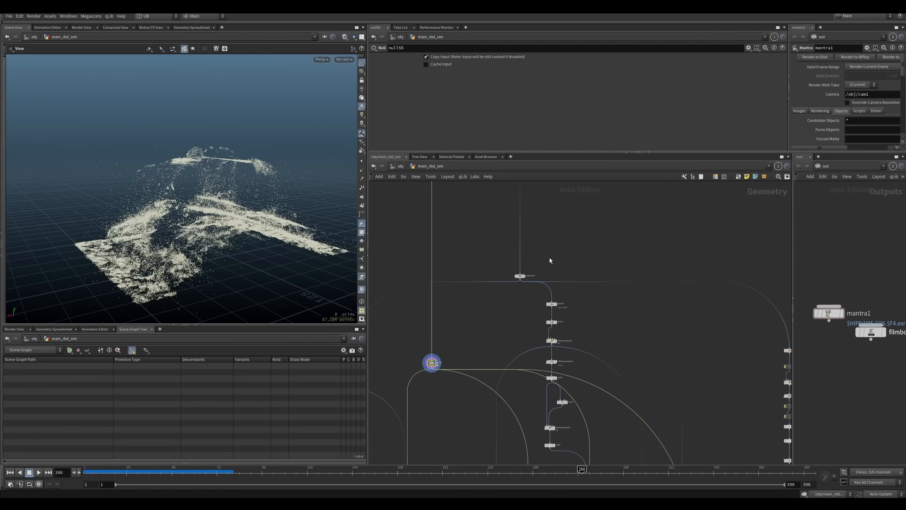
{"action": "left_click", "coordinate": [522, 275]}
{"action": "middle_click_drag", "start_coordinate": [449, 328], "coordinate": [428, 294]}
{"action": "scroll", "coordinate": [271, 266], "scroll_direction": "up", "scroll_amount": 8}
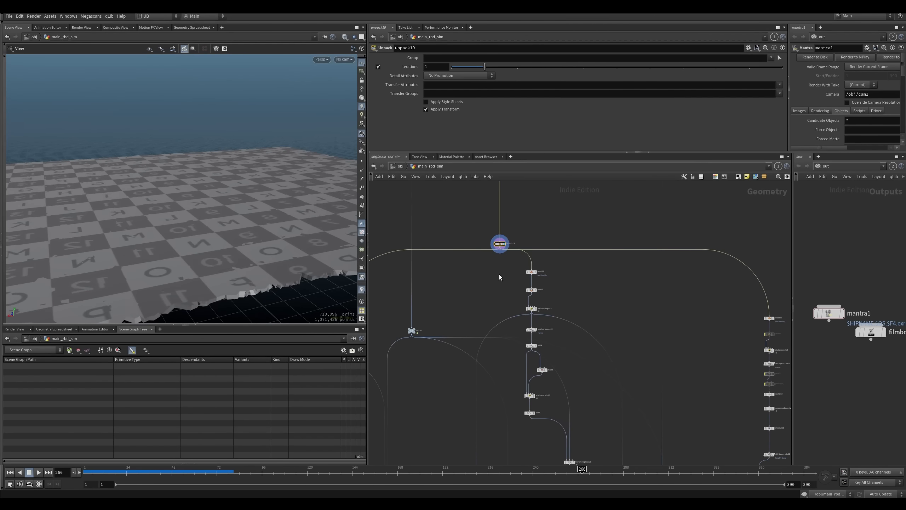
Step: Trace the network up to the ice upres section and display and select filecache14
{"action": "scroll", "coordinate": [499, 274], "scroll_direction": "down", "scroll_amount": 7}
{"action": "middle_click_drag", "start_coordinate": [530, 219], "coordinate": [510, 329]}
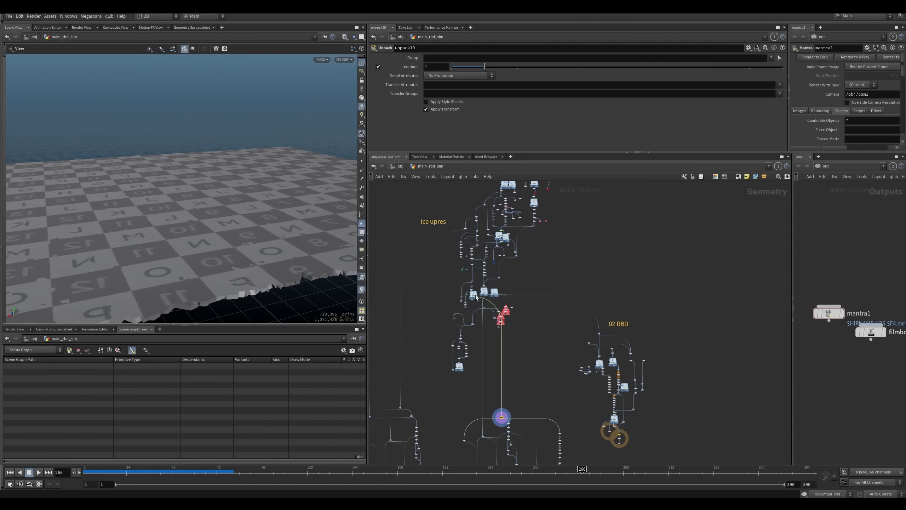
{"action": "scroll", "coordinate": [477, 279], "scroll_direction": "up", "scroll_amount": 7}
{"action": "key", "text": "r"}
{"action": "left_click", "coordinate": [461, 354]}
{"action": "left_click", "coordinate": [460, 354]}
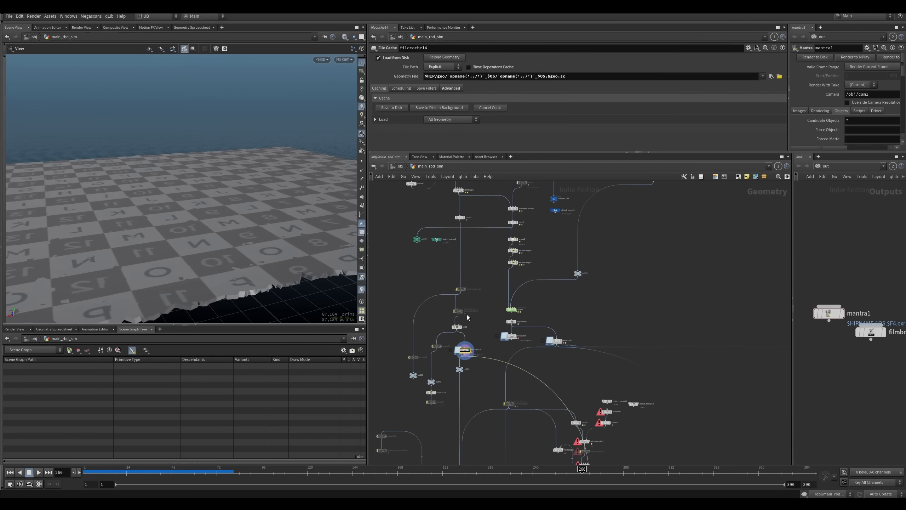
Step: Step through the point chain from attribvop2 downward by displaying each node, ending with filecache14
{"action": "middle_click_drag", "start_coordinate": [468, 248], "coordinate": [472, 334]}
{"action": "left_click", "coordinate": [458, 280]}
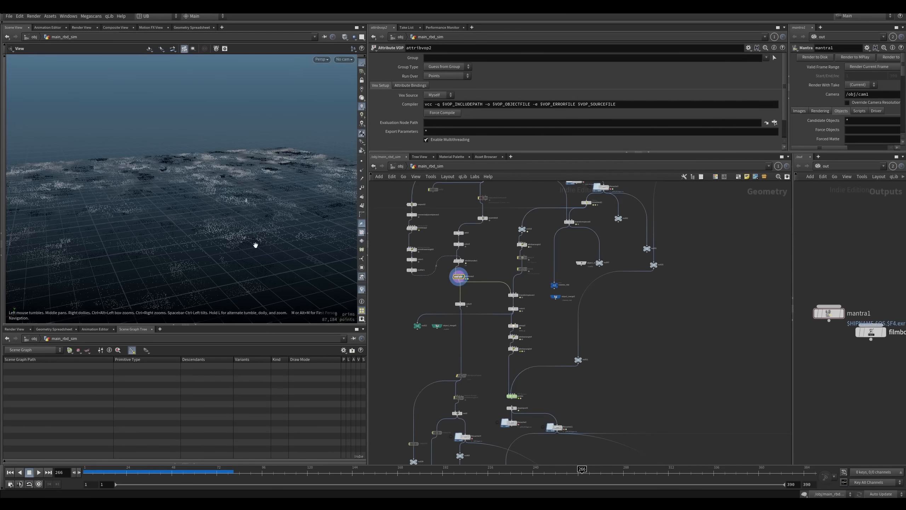
{"action": "key", "text": "r"}
{"action": "left_click", "coordinate": [462, 304]}
{"action": "key", "text": "r"}
{"action": "left_click", "coordinate": [458, 414]}
{"action": "middle_click_drag", "start_coordinate": [474, 426], "coordinate": [474, 321]}
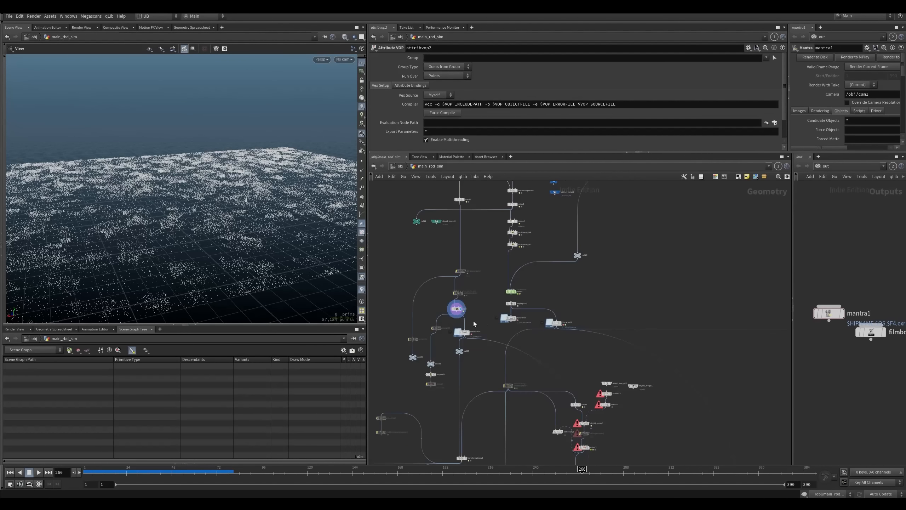
{"action": "key", "text": "r"}
{"action": "left_click", "coordinate": [465, 335]}
{"action": "left_click", "coordinate": [465, 335]}
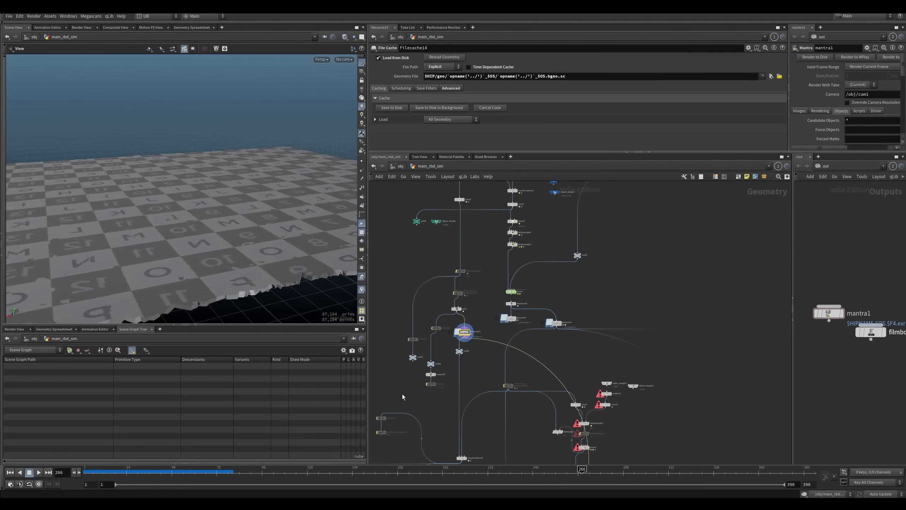
Step: Scrub the timeline to frame 132 and display blast27 below unpack19 with its inside group faces
{"action": "left_click_drag", "start_coordinate": [189, 473], "coordinate": [329, 473]}
{"action": "scroll", "coordinate": [480, 375], "scroll_direction": "down", "scroll_amount": 5}
{"action": "middle_click_drag", "start_coordinate": [548, 405], "coordinate": [525, 209]}
{"action": "scroll", "coordinate": [498, 325], "scroll_direction": "up", "scroll_amount": 2}
{"action": "middle_click_drag", "start_coordinate": [511, 455], "coordinate": [524, 383]}
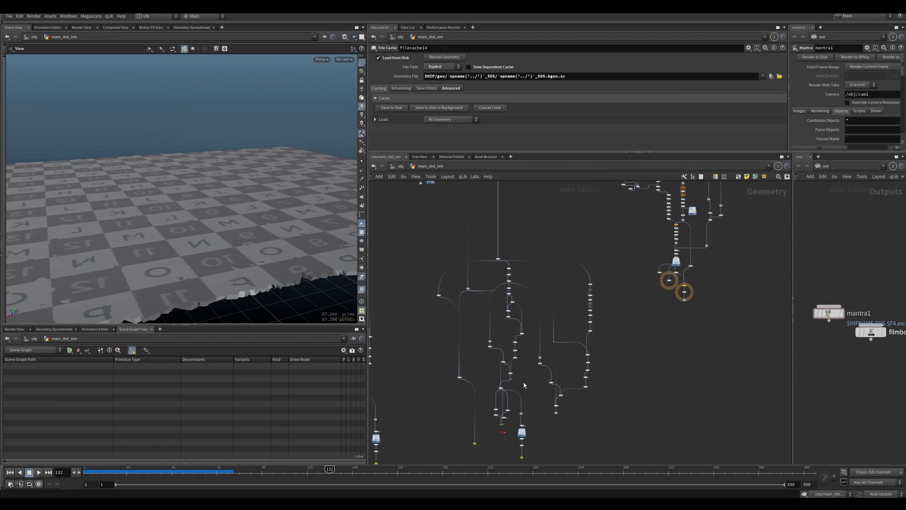
{"action": "scroll", "coordinate": [524, 382], "scroll_direction": "up", "scroll_amount": 5}
{"action": "mouse_move", "coordinate": [467, 403]}
{"action": "left_mouse_down"}
{"action": "mouse_move", "coordinate": [406, 429]}
{"action": "mouse_move", "coordinate": [516, 395]}
{"action": "left_mouse_up"}
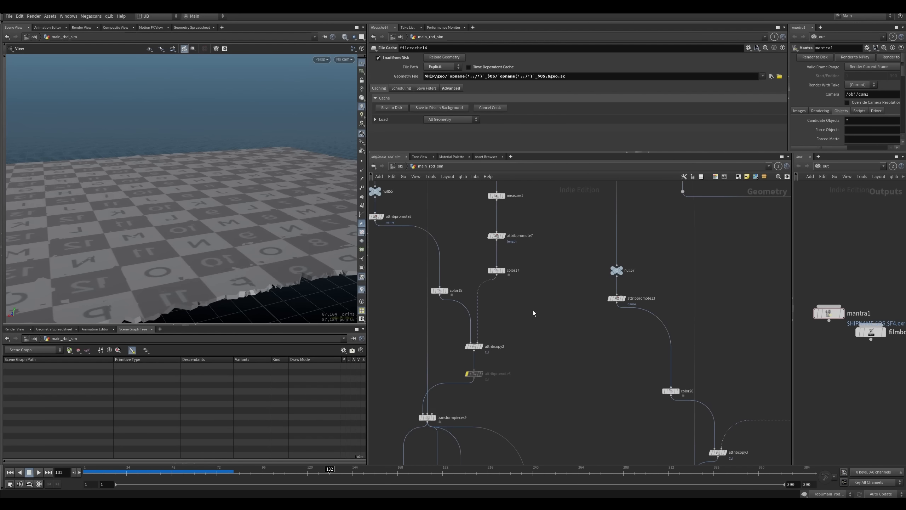
{"action": "middle_click_drag", "start_coordinate": [450, 189], "coordinate": [473, 345]}
{"action": "scroll", "coordinate": [474, 346], "scroll_direction": "down", "scroll_amount": 4}
{"action": "middle_click_drag", "start_coordinate": [473, 297], "coordinate": [491, 413]}
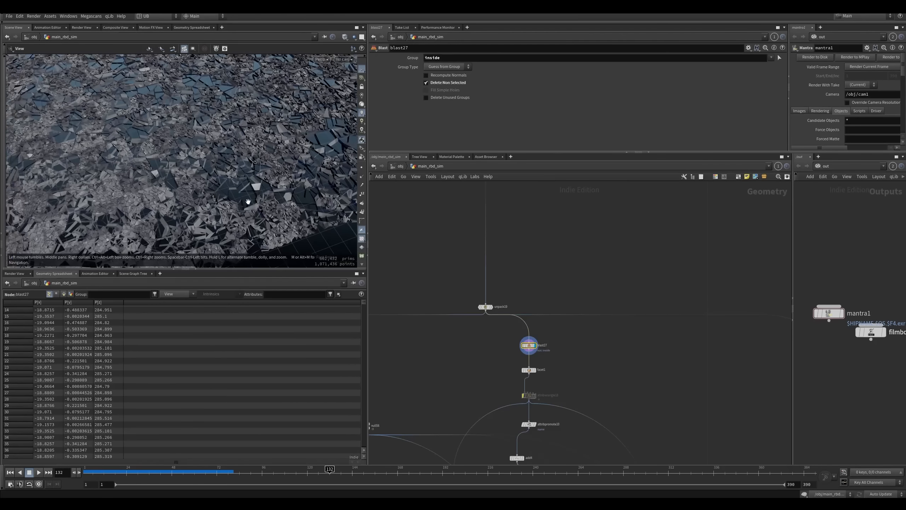
{"action": "middle_click_drag", "start_coordinate": [503, 367], "coordinate": [478, 332]}
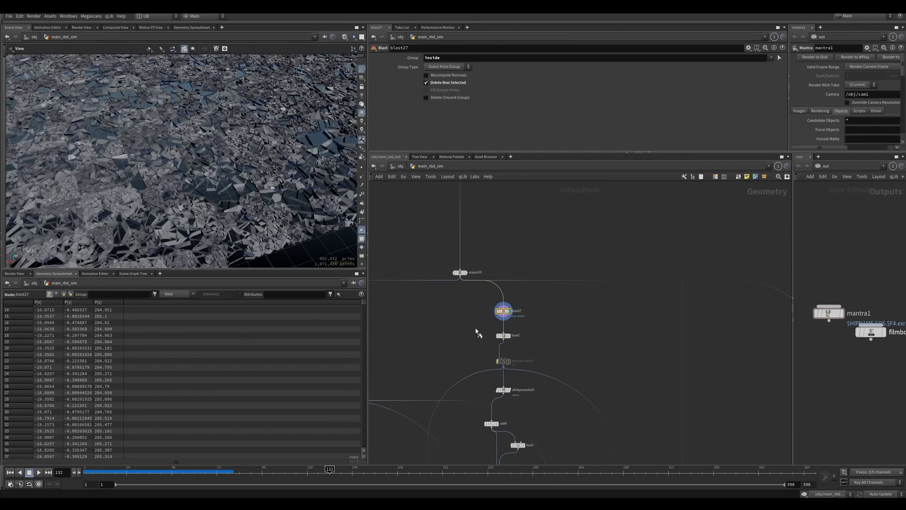
Step: Display facet1 and attribpromote10 in turn, checking the promoted name attribute in the Geometry Spreadsheet
{"action": "left_click", "coordinate": [509, 335]}
{"action": "scroll", "coordinate": [471, 345], "scroll_direction": "up", "scroll_amount": 3}
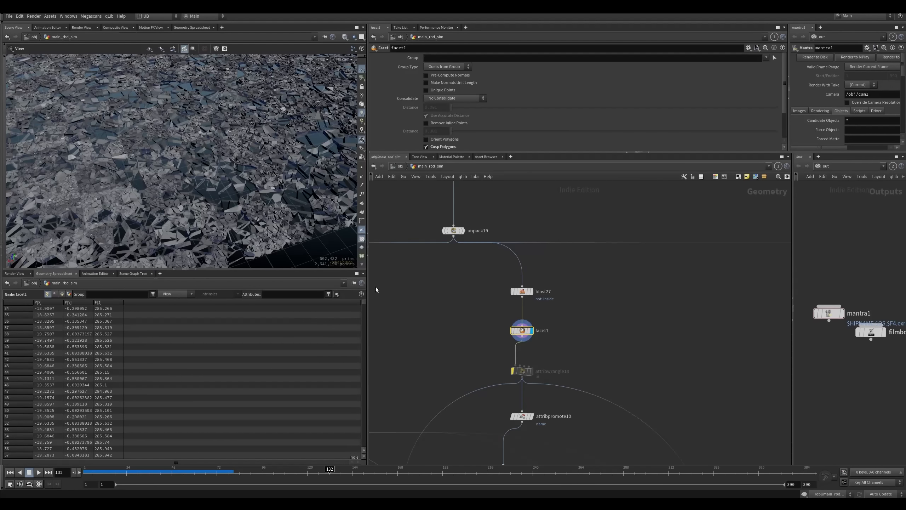
{"action": "left_click_drag", "start_coordinate": [367, 297], "coordinate": [378, 298]}
{"action": "middle_click_drag", "start_coordinate": [494, 352], "coordinate": [455, 314]}
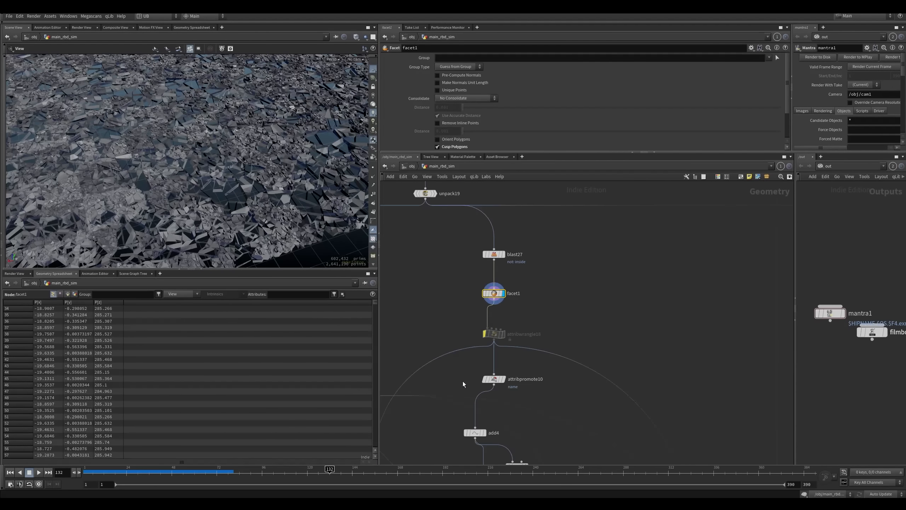
{"action": "middle_click_drag", "start_coordinate": [463, 381], "coordinate": [460, 358]}
{"action": "left_click", "coordinate": [500, 354]}
{"action": "left_click", "coordinate": [485, 356]}
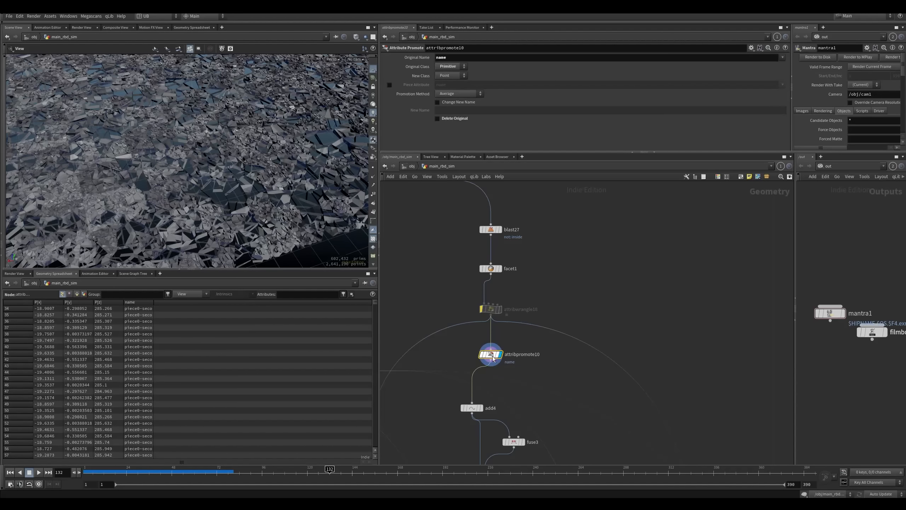
{"action": "mouse_move", "coordinate": [480, 348]}
{"action": "middle_click_drag", "start_coordinate": [446, 423], "coordinate": [448, 387]}
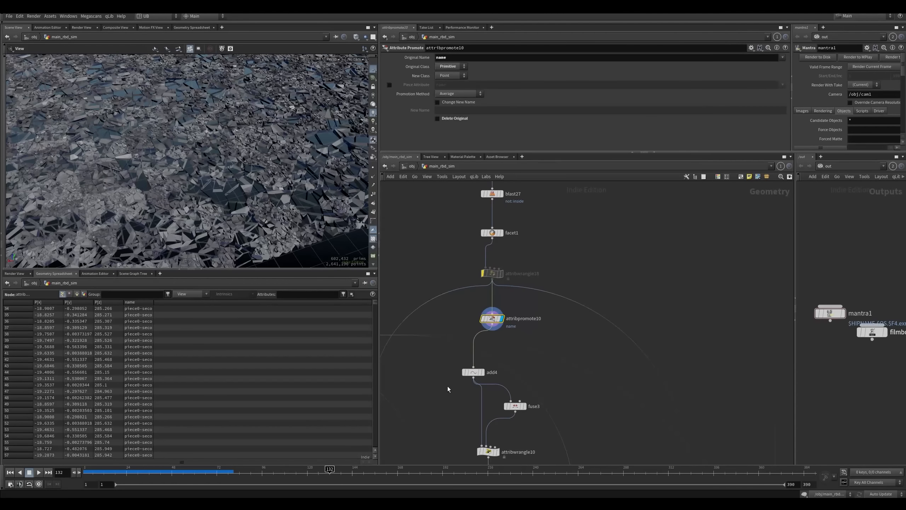
Step: Display add4, which keeps only the points, and inspect its point attributes in the node info
{"action": "left_click_drag", "start_coordinate": [342, 274], "coordinate": [342, 289]}
{"action": "left_click", "coordinate": [473, 372]}
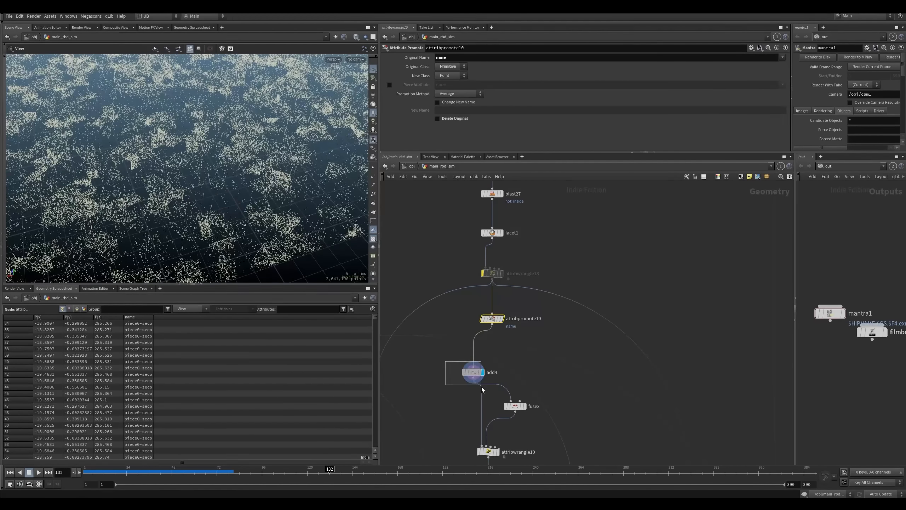
{"action": "left_click_drag", "start_coordinate": [473, 374], "coordinate": [475, 376]}
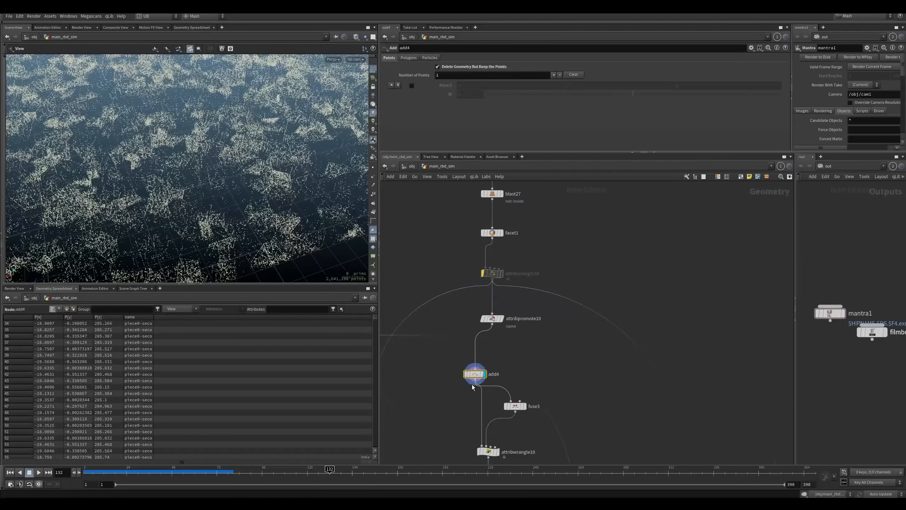
{"action": "middle_click", "coordinate": [480, 381]}
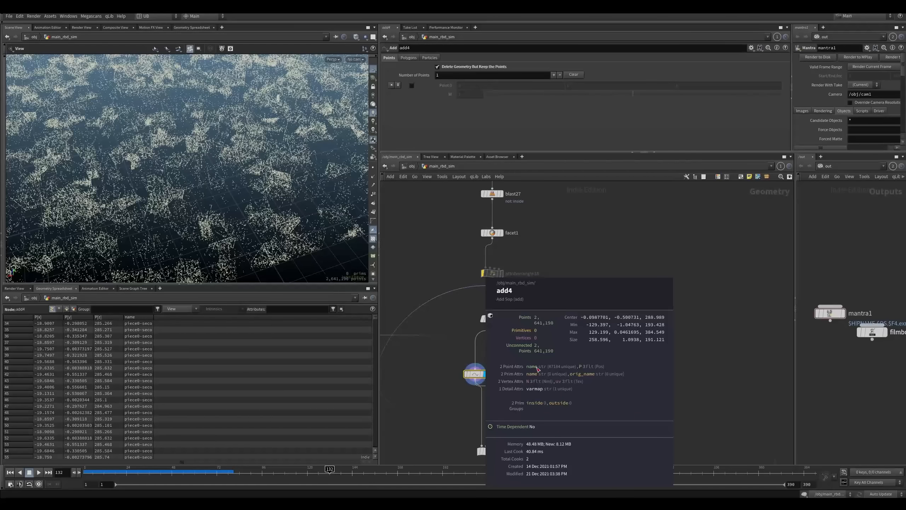
{"action": "middle_click_drag", "start_coordinate": [534, 370], "coordinate": [537, 363]}
{"action": "middle_click", "coordinate": [479, 370]}
Step: Display fuse3 and compare its node info with that of add4
{"action": "middle_click_drag", "start_coordinate": [461, 404], "coordinate": [459, 330]}
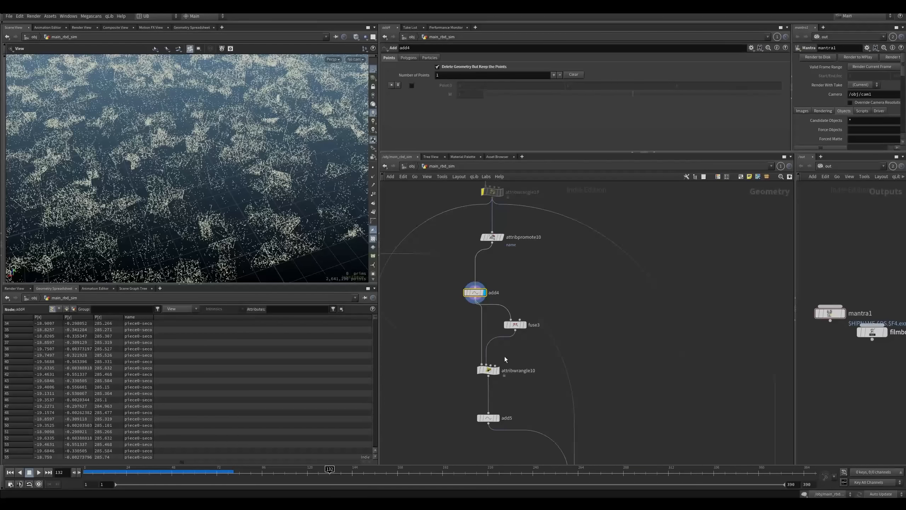
{"action": "left_click", "coordinate": [517, 328]}
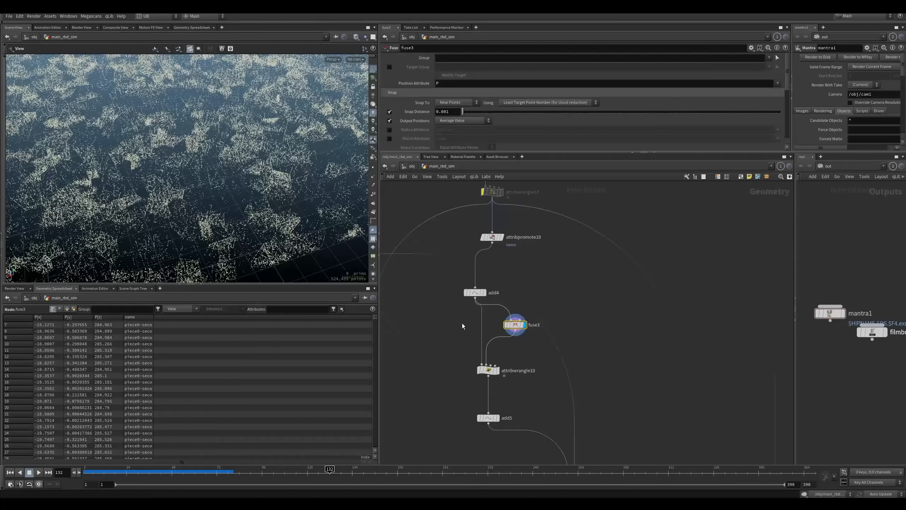
{"action": "middle_click", "coordinate": [482, 292]}
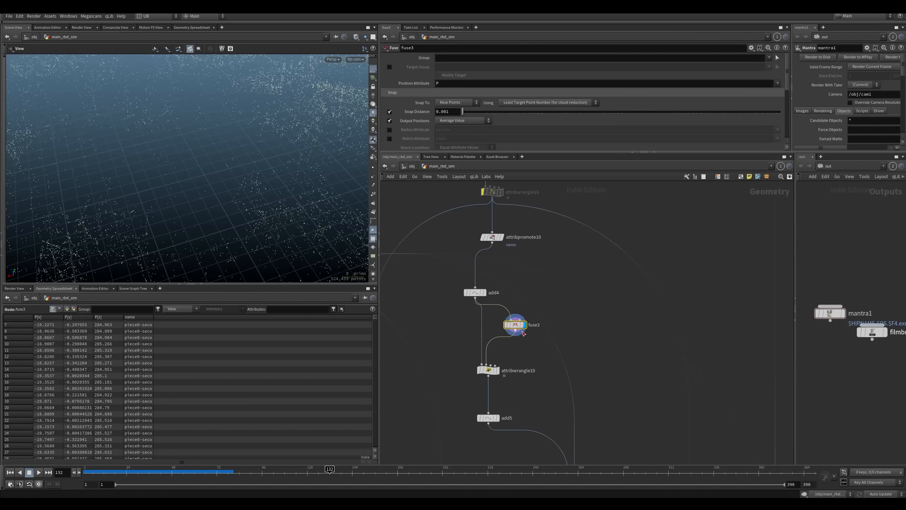
{"action": "middle_click", "coordinate": [519, 324]}
Step: Display attribwrangle10 and add5 in turn, reviewing the nearpoint id expression and the polygons added by the id attribute
{"action": "left_click", "coordinate": [496, 370]}
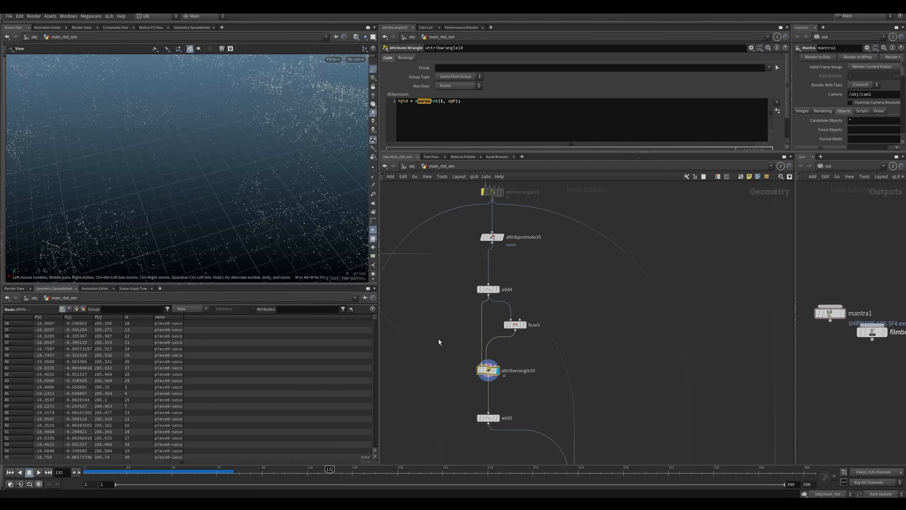
{"action": "left_click", "coordinate": [507, 326]}
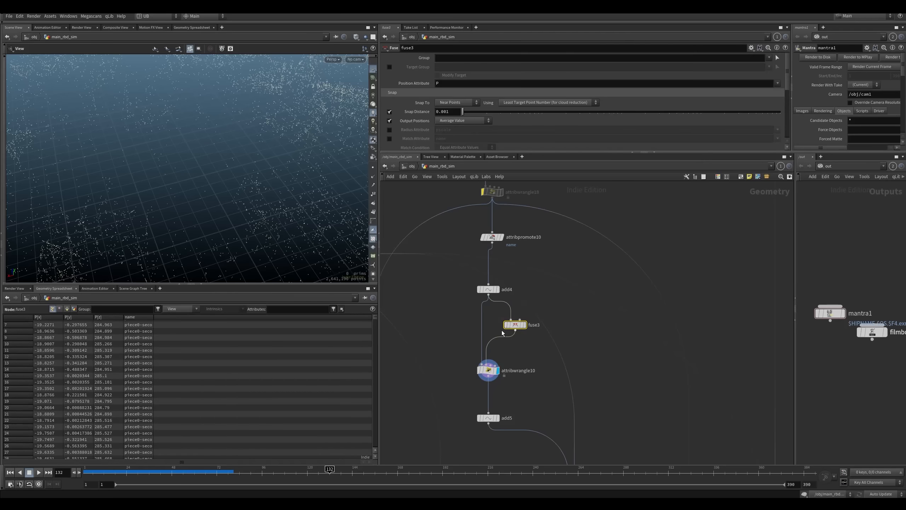
{"action": "left_click", "coordinate": [464, 399]}
{"action": "left_click", "coordinate": [496, 418]}
{"action": "middle_click_drag", "start_coordinate": [476, 393], "coordinate": [464, 367]}
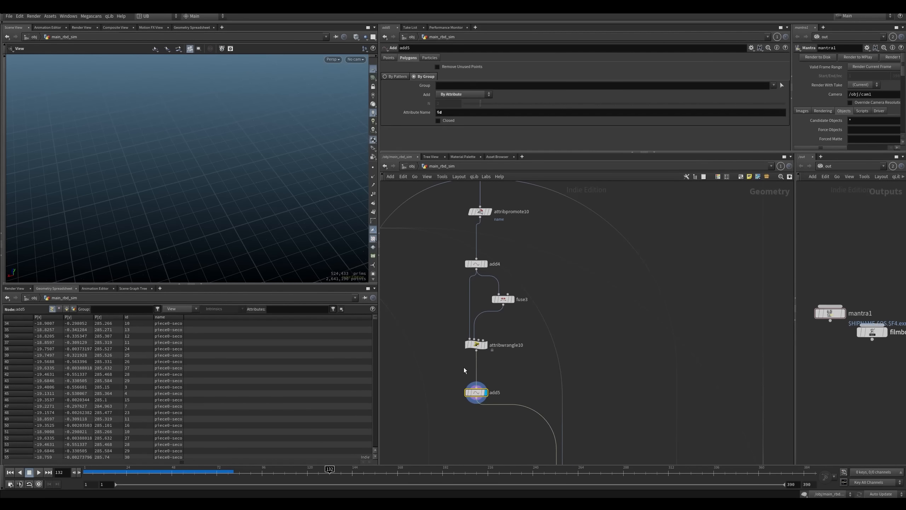
{"action": "middle_click_drag", "start_coordinate": [445, 312], "coordinate": [446, 329]}
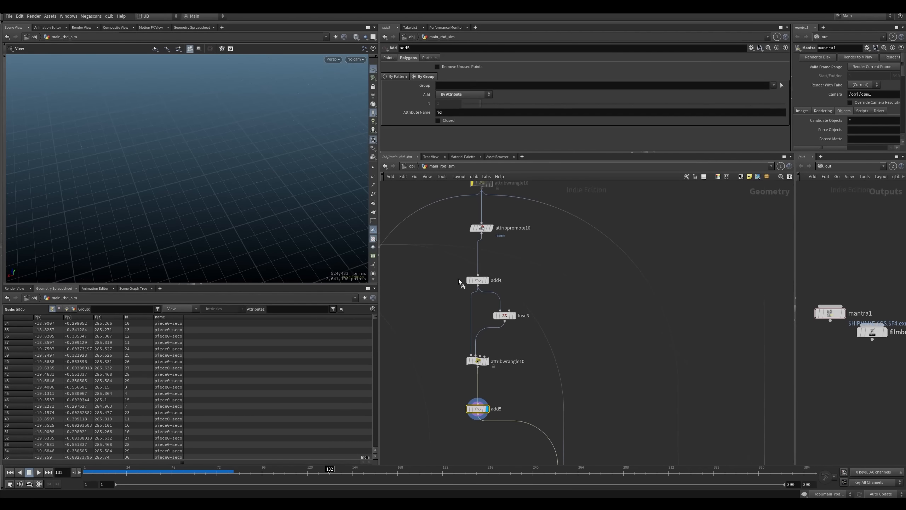
Step: Display add4, attribwrangle10 and fuse3 in turn while examining the points up close
{"action": "left_click", "coordinate": [488, 280]}
{"action": "mouse_move", "coordinate": [262, 226]}
{"action": "right_mouse_down"}
{"action": "mouse_move", "coordinate": [287, 212]}
{"action": "mouse_move", "coordinate": [268, 228]}
{"action": "right_mouse_up"}
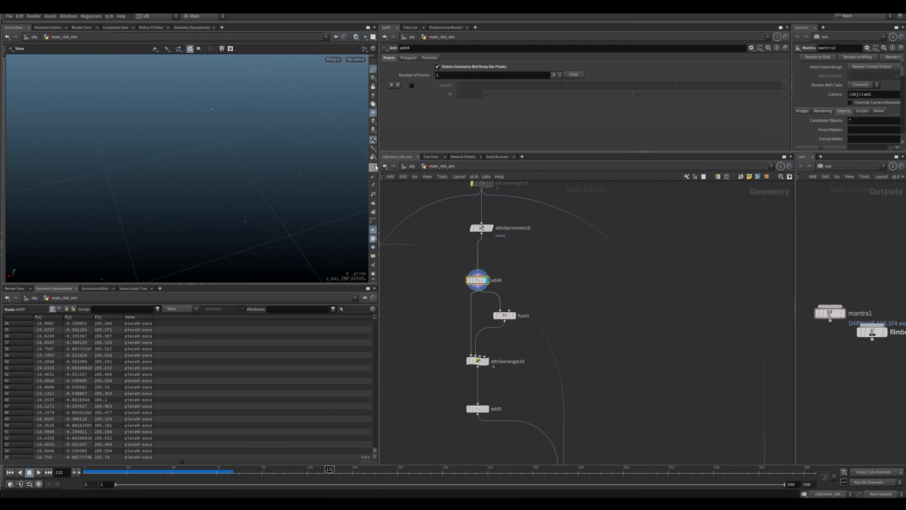
{"action": "left_click", "coordinate": [467, 361]}
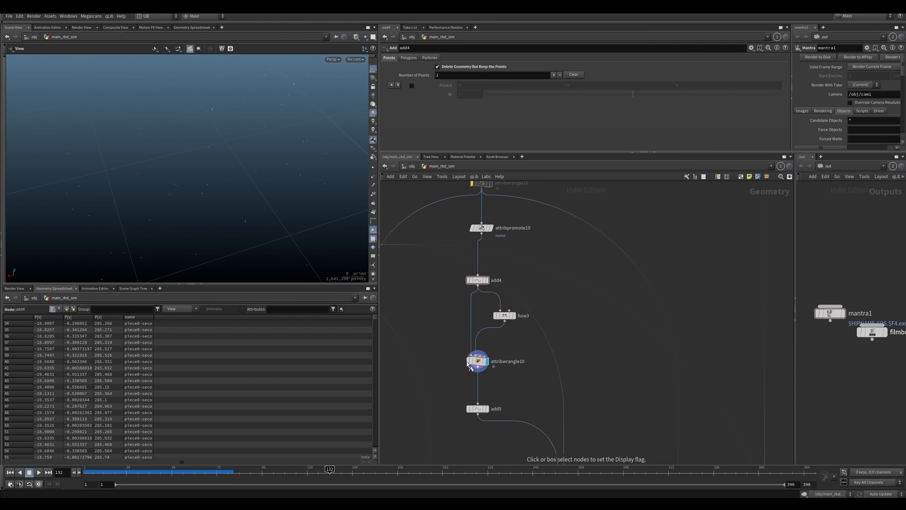
{"action": "left_click", "coordinate": [499, 315]}
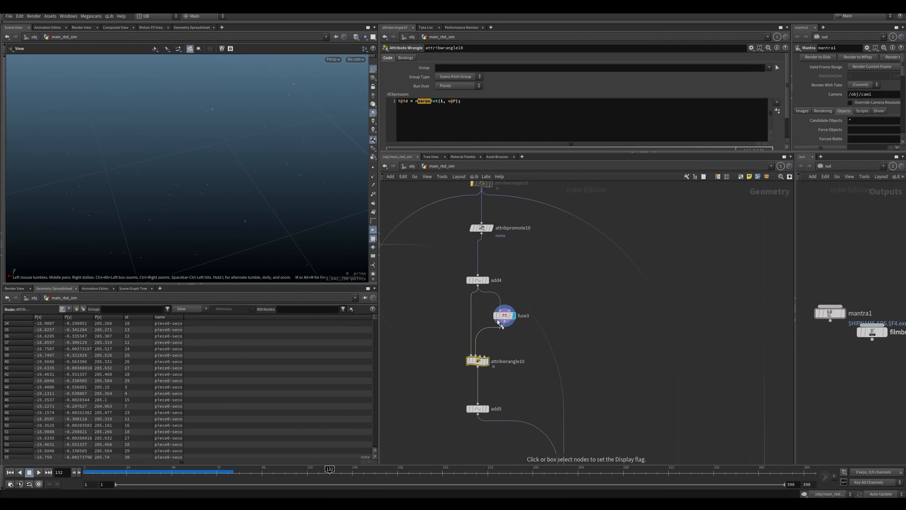
{"action": "key", "text": "s"}
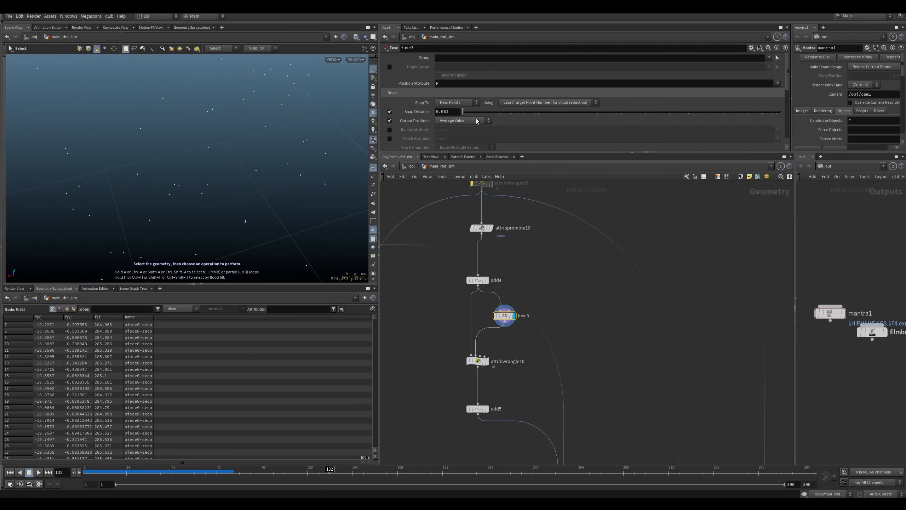
Step: Try a snap distance of about 1.6 on fuse3 and reset it to the default 0.001
{"action": "left_click_drag", "start_coordinate": [478, 112], "coordinate": [482, 114]}
{"action": "left_click_drag", "start_coordinate": [679, 127], "coordinate": [719, 125]}
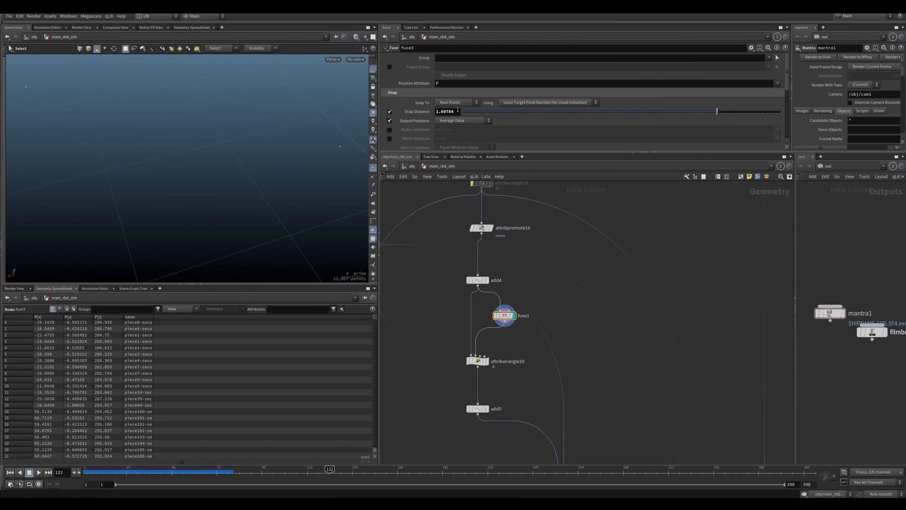
{"action": "middle_click", "coordinate": [459, 112], "text": "ctrl"}
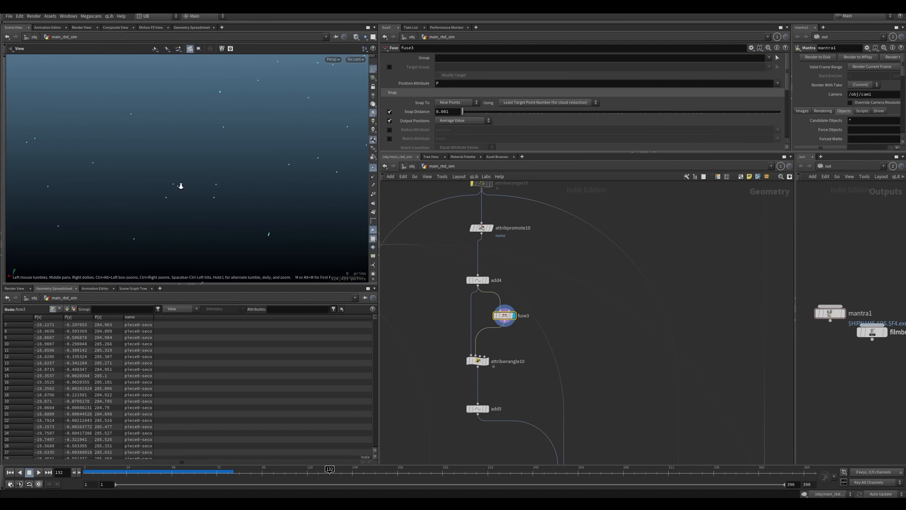
Step: Turn on point numbers in the viewport and compare the numbering on add4 and fuse3
{"action": "right_click", "coordinate": [182, 184]}
{"action": "left_click", "coordinate": [373, 195]}
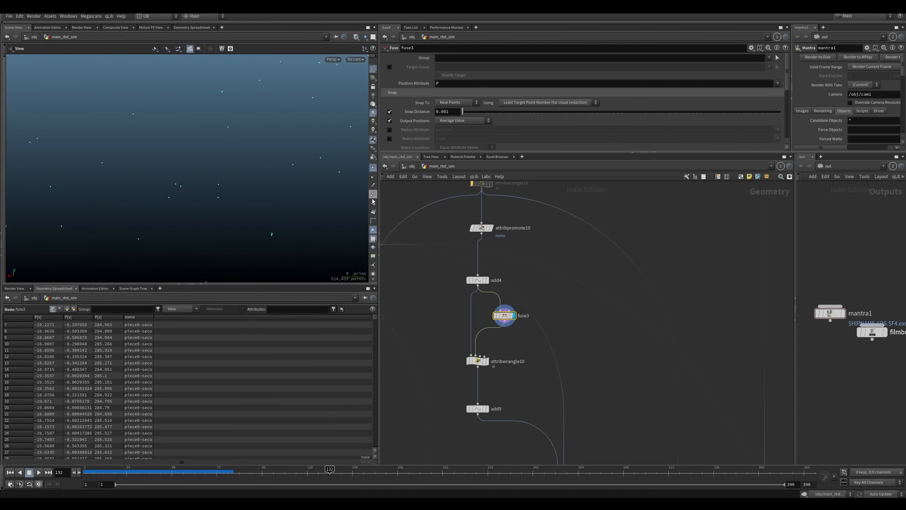
{"action": "left_click", "coordinate": [374, 196]}
{"action": "left_click", "coordinate": [477, 281]}
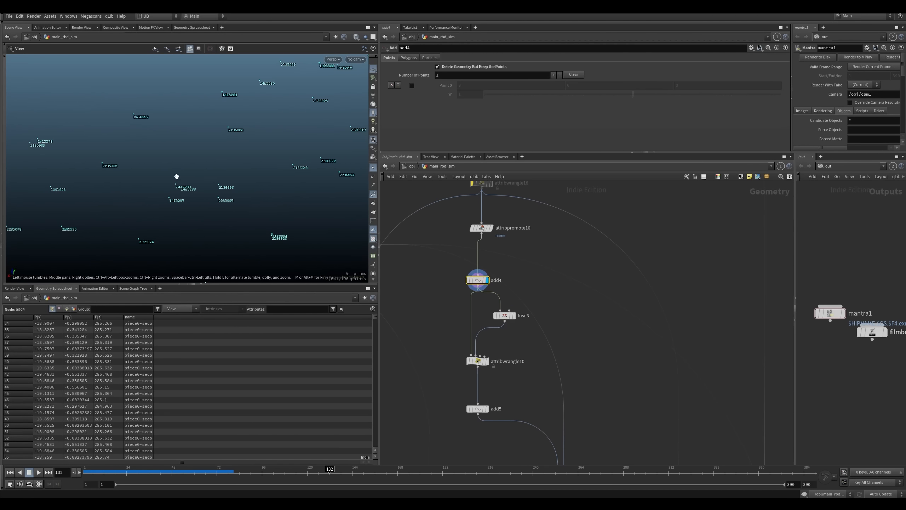
{"action": "left_click", "coordinate": [504, 315]}
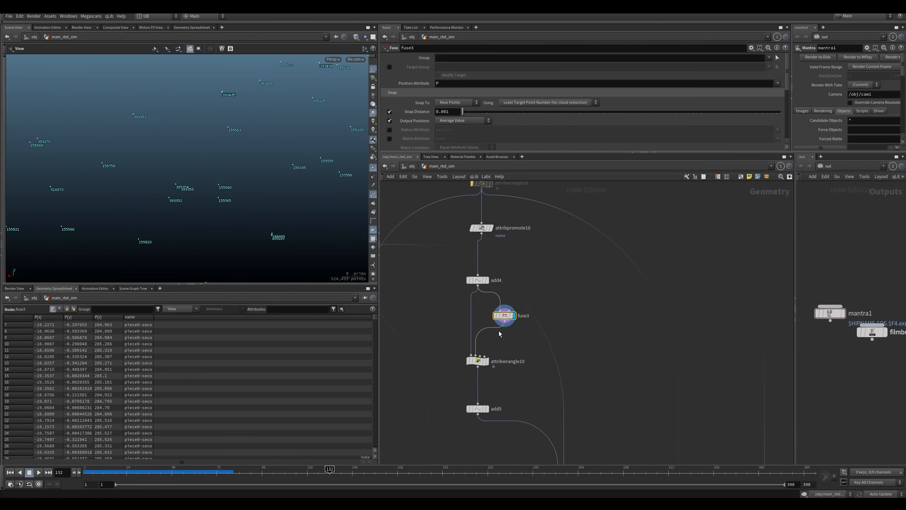
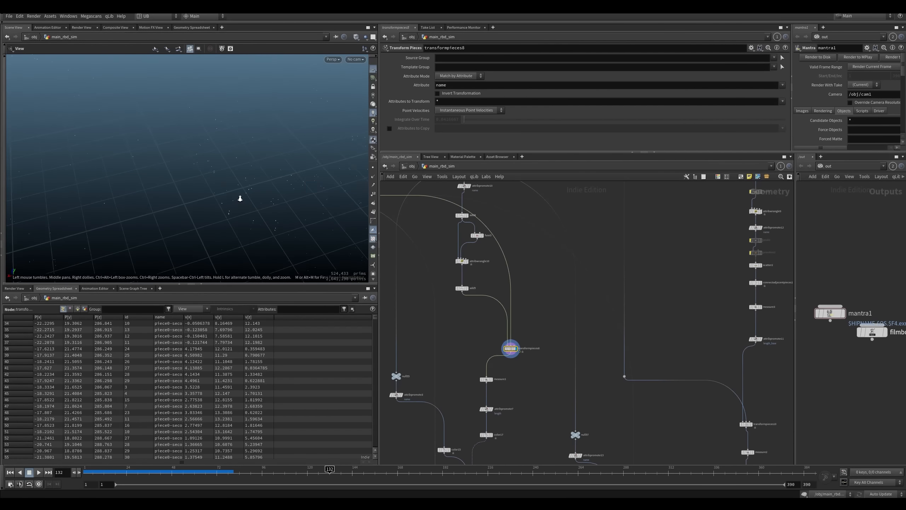
Step: Scrub the timeline to frame 221 and back to frame 114 while viewing the whole transformpieces8 result
{"action": "key", "text": "s"}
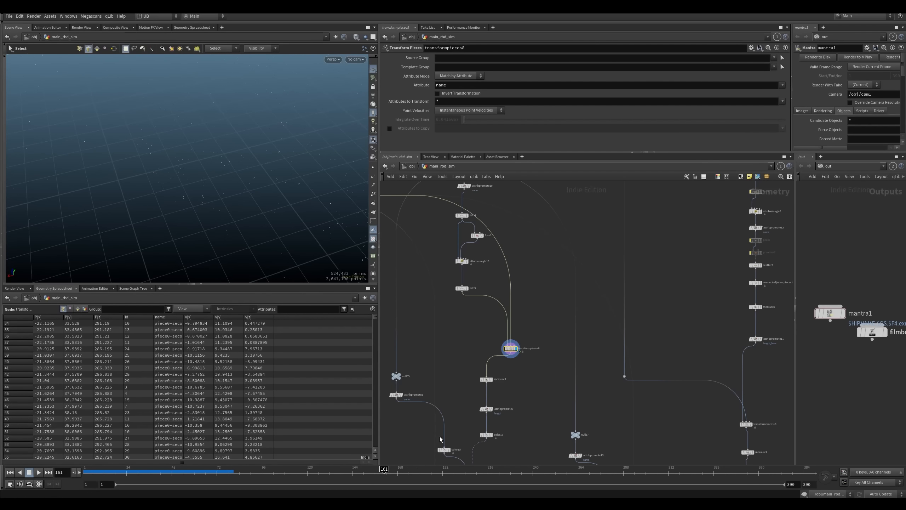
{"action": "left_click_drag", "start_coordinate": [474, 481], "coordinate": [498, 479]}
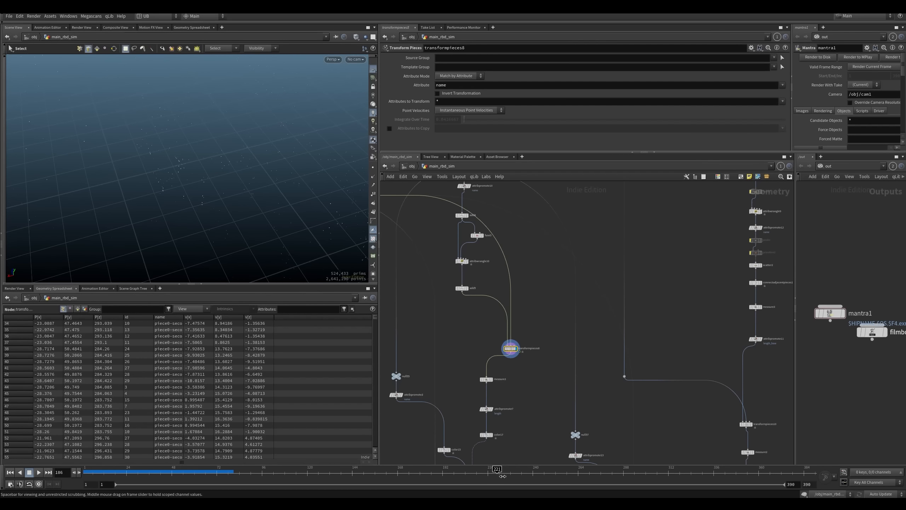
{"action": "key", "text": "space+g"}
{"action": "left_click_drag", "start_coordinate": [233, 182], "coordinate": [144, 183], "text": "alt"}
{"action": "middle_click_drag", "start_coordinate": [144, 184], "coordinate": [201, 180], "text": "alt"}
{"action": "scroll", "coordinate": [202, 180], "scroll_direction": "up", "scroll_amount": 3}
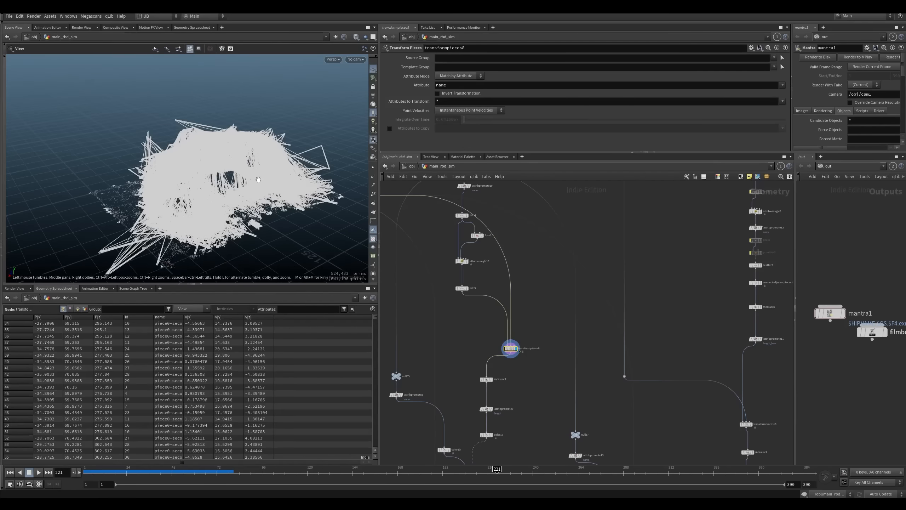
{"action": "mouse_move", "coordinate": [452, 479]}
{"action": "left_mouse_down"}
{"action": "mouse_move", "coordinate": [253, 475]}
{"action": "mouse_move", "coordinate": [296, 473]}
{"action": "left_mouse_up"}
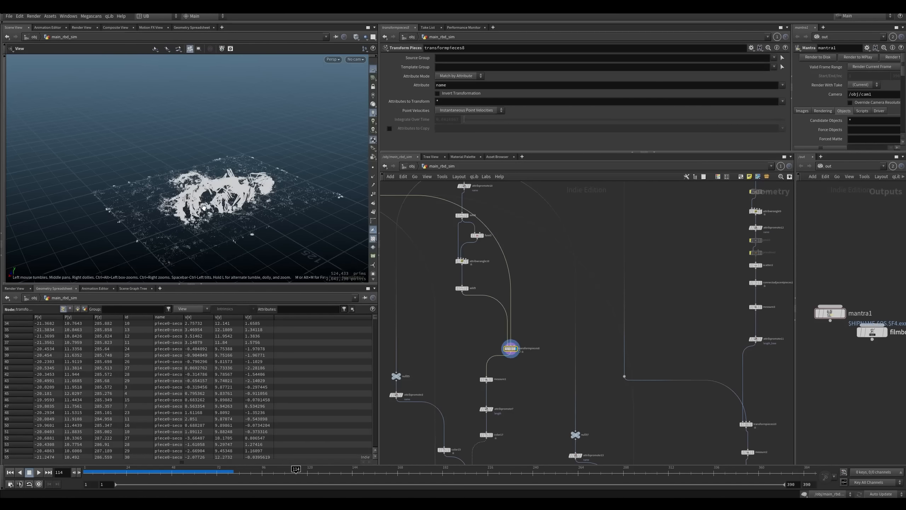
Step: Examine the connecting lines of transformpieces8 up close at frame 114 and compare them at frame 131
{"action": "scroll", "coordinate": [228, 236], "scroll_direction": "up", "scroll_amount": 4}
{"action": "left_click_drag", "start_coordinate": [235, 238], "coordinate": [314, 158], "text": "alt"}
{"action": "right_click_drag", "start_coordinate": [200, 185], "coordinate": [202, 221], "text": "alt"}
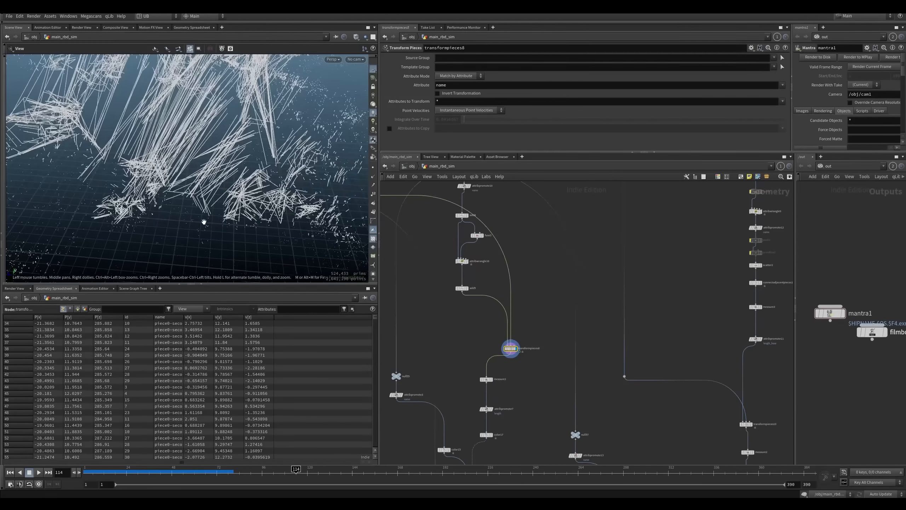
{"action": "left_click_drag", "start_coordinate": [202, 221], "coordinate": [232, 180], "text": "alt"}
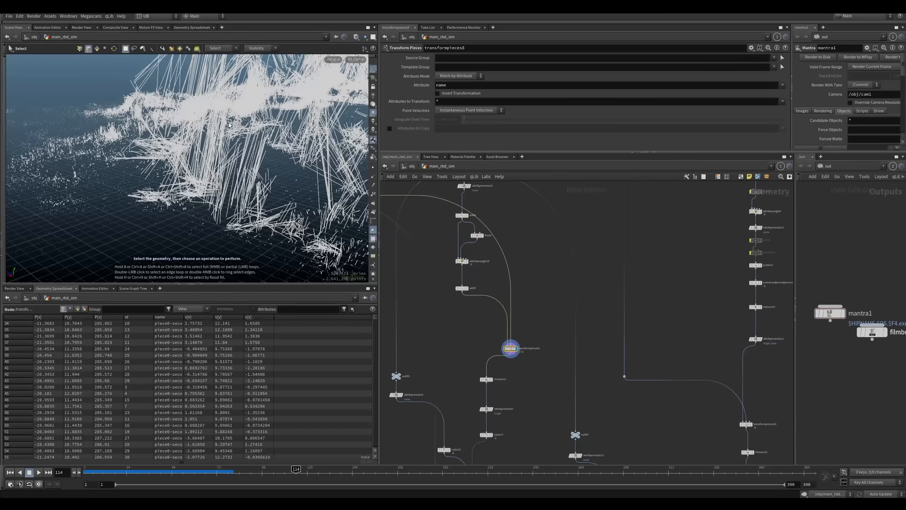
{"action": "right_click_drag", "start_coordinate": [231, 114], "coordinate": [262, 150], "text": "alt"}
{"action": "left_click", "coordinate": [329, 472]}
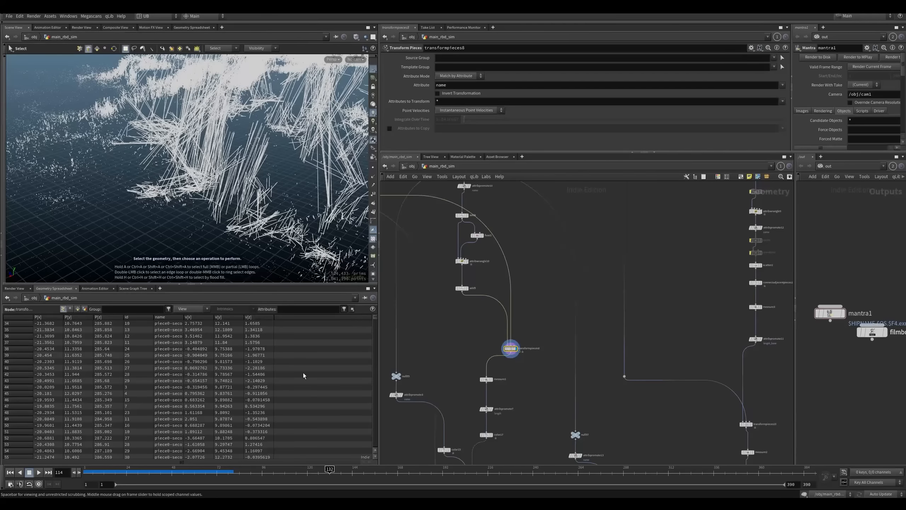
{"action": "right_click_drag", "start_coordinate": [247, 211], "coordinate": [138, 233], "text": "alt"}
{"action": "left_click_drag", "start_coordinate": [138, 233], "coordinate": [191, 200], "text": "alt"}
{"action": "right_click_drag", "start_coordinate": [191, 200], "coordinate": [215, 206], "text": "alt"}
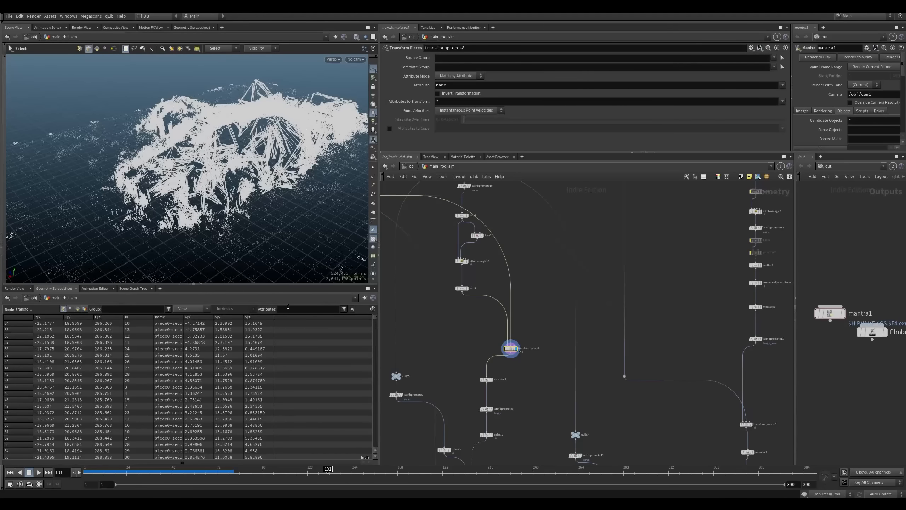
Step: Display measure1 and attribpromote7 in turn, reviewing the perimeter measurement and the promotion of length from primitives to points
{"action": "middle_click_drag", "start_coordinate": [465, 370], "coordinate": [457, 339]}
{"action": "right_click_drag", "start_coordinate": [457, 338], "coordinate": [467, 354]}
{"action": "key", "text": "r"}
{"action": "left_click", "coordinate": [486, 349]}
{"action": "middle_click_drag", "start_coordinate": [457, 391], "coordinate": [463, 352]}
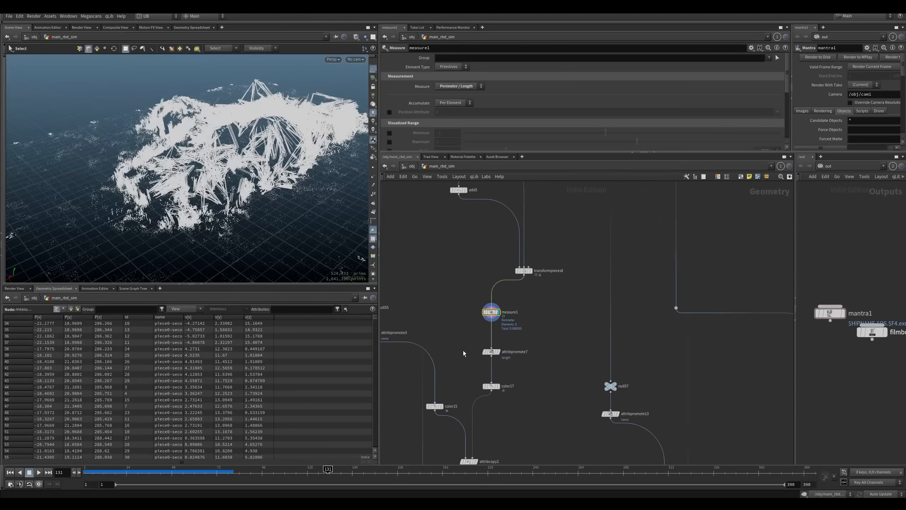
{"action": "key", "text": "r"}
{"action": "left_click", "coordinate": [488, 352]}
{"action": "left_click", "coordinate": [490, 353]}
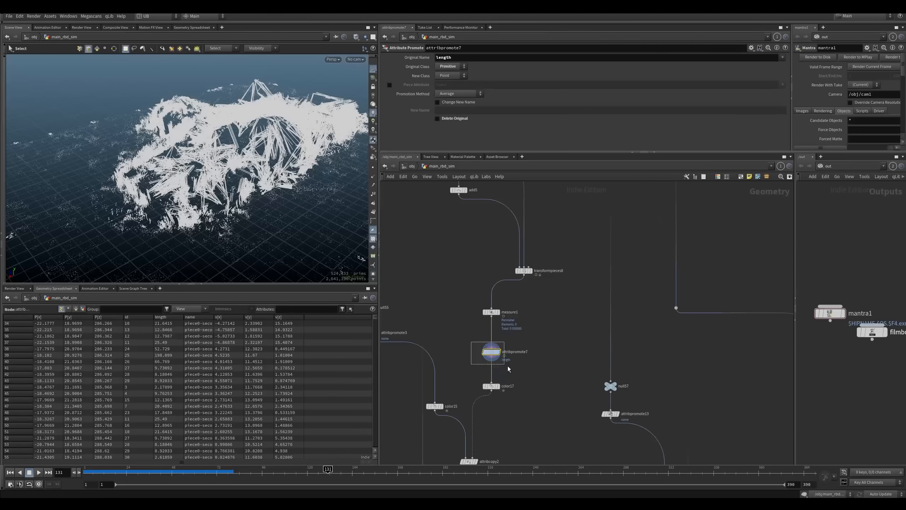
{"action": "left_click_drag", "start_coordinate": [509, 366], "coordinate": [510, 369]}
Step: Display color17 and review its color ramp driven by the length attribute
{"action": "middle_click_drag", "start_coordinate": [473, 380], "coordinate": [483, 320]}
{"action": "key", "text": "r"}
{"action": "left_click_drag", "start_coordinate": [489, 328], "coordinate": [521, 363]}
{"action": "left_click_drag", "start_coordinate": [482, 329], "coordinate": [514, 365]}
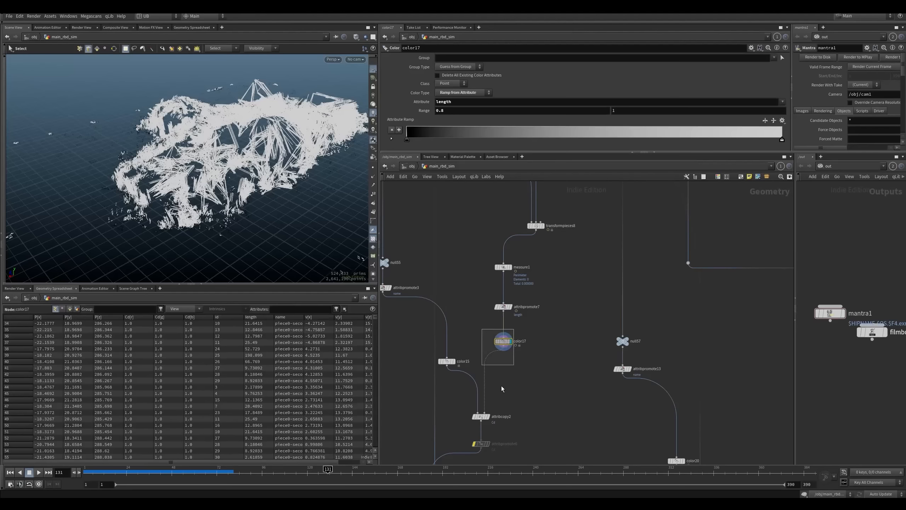
{"action": "middle_click_drag", "start_coordinate": [506, 378], "coordinate": [490, 339]}
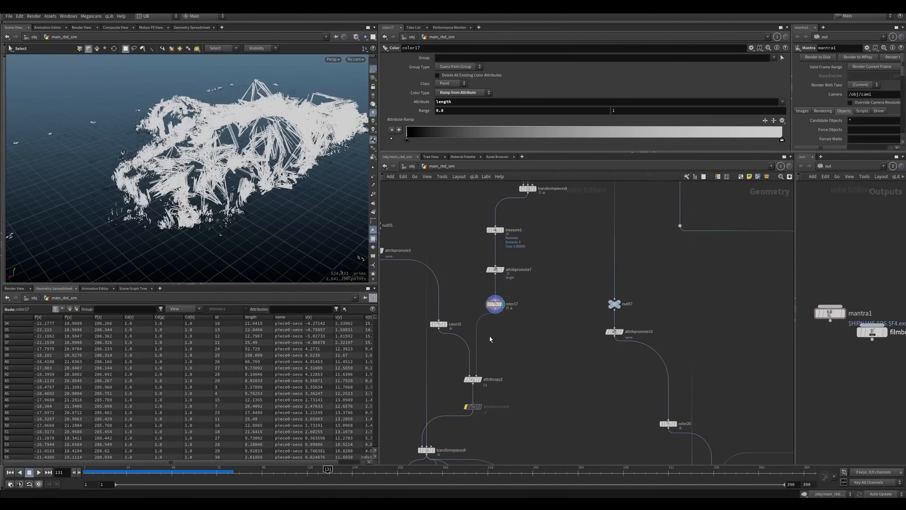
Step: Display color15 and attribcopy2 in turn, reviewing the black base color and the color copy matched by idx2
{"action": "left_click_drag", "start_coordinate": [465, 309], "coordinate": [455, 342]}
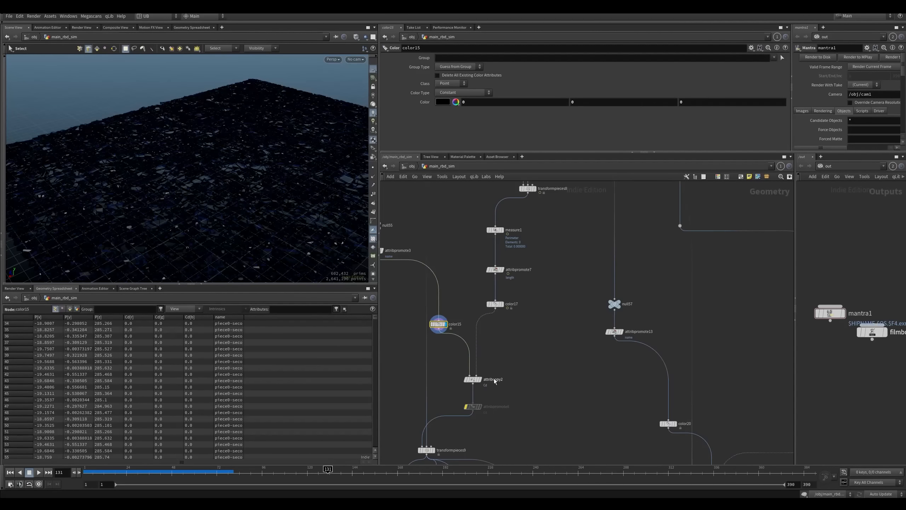
{"action": "key", "text": "r"}
{"action": "left_click_drag", "start_coordinate": [506, 362], "coordinate": [483, 388]}
{"action": "left_click_drag", "start_coordinate": [229, 170], "coordinate": [196, 216], "text": "alt"}
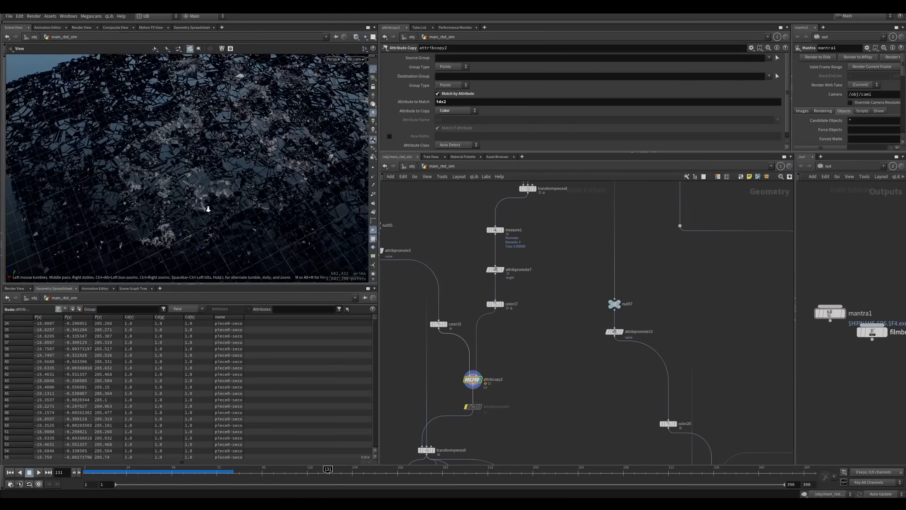
{"action": "right_click_drag", "start_coordinate": [196, 215], "coordinate": [251, 190], "text": "alt"}
{"action": "right_click", "coordinate": [372, 113]}
{"action": "left_click", "coordinate": [382, 140]}
{"action": "mouse_move", "coordinate": [257, 205]}
{"action": "left_mouse_down", "text": "alt"}
{"action": "mouse_move", "coordinate": [214, 200]}
{"action": "mouse_move", "coordinate": [193, 189]}
{"action": "mouse_move", "coordinate": [191, 172]}
{"action": "left_mouse_up", "text": "alt"}
Step: Display transformpieces9 and examine the colored pieces from a distance and up close, advancing to frame 143
{"action": "middle_click_drag", "start_coordinate": [479, 437], "coordinate": [497, 369]}
{"action": "key", "text": "r"}
{"action": "left_click_drag", "start_coordinate": [487, 365], "coordinate": [429, 388]}
{"action": "key", "text": "Escape"}
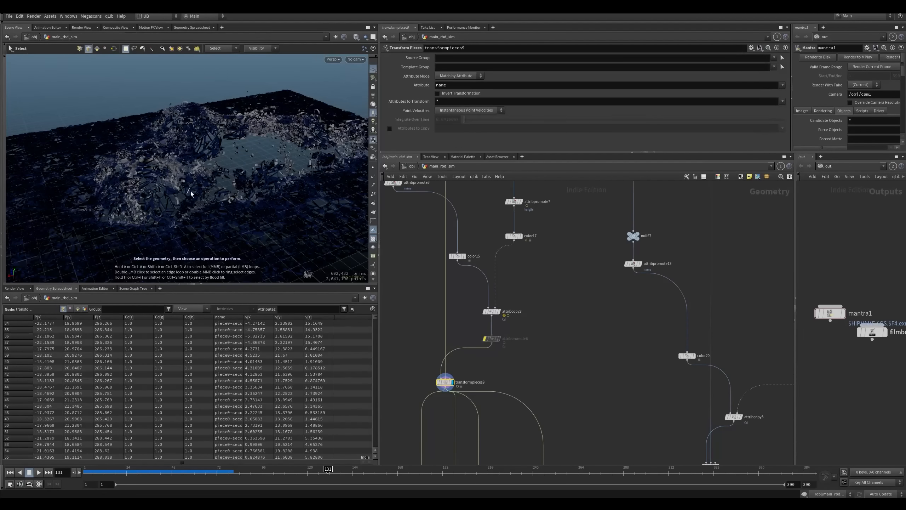
{"action": "right_click_drag", "start_coordinate": [187, 236], "coordinate": [182, 218], "text": "alt"}
{"action": "left_click_drag", "start_coordinate": [182, 219], "coordinate": [188, 208], "text": "alt"}
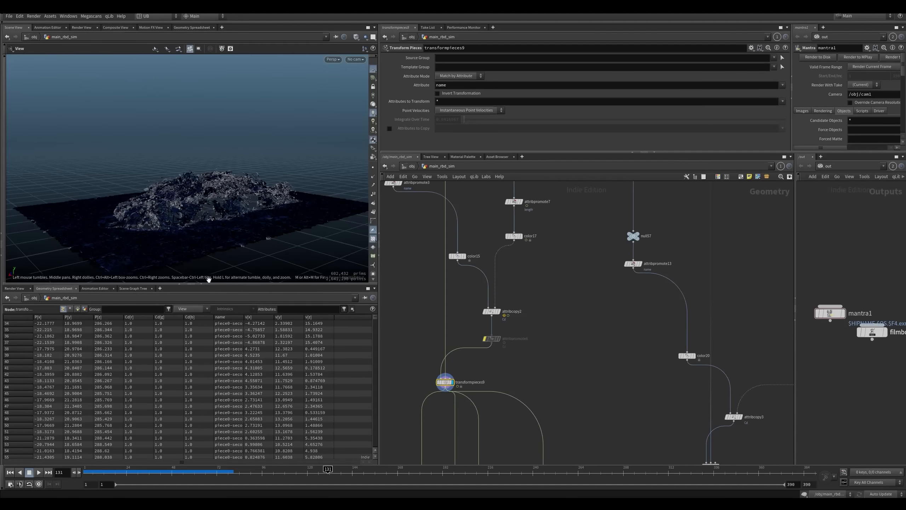
{"action": "right_click_drag", "start_coordinate": [191, 184], "coordinate": [219, 174], "text": "alt"}
{"action": "left_click_drag", "start_coordinate": [219, 174], "coordinate": [187, 168], "text": "alt"}
{"action": "right_click_drag", "start_coordinate": [186, 168], "coordinate": [231, 184], "text": "alt"}
{"action": "left_click_drag", "start_coordinate": [230, 185], "coordinate": [217, 231], "text": "alt"}
{"action": "right_click_drag", "start_coordinate": [216, 230], "coordinate": [210, 190], "text": "alt"}
{"action": "left_click_drag", "start_coordinate": [210, 190], "coordinate": [205, 230], "text": "alt"}
{"action": "right_click_drag", "start_coordinate": [204, 230], "coordinate": [283, 189], "text": "alt"}
Step: Turn off backface tinting in the viewport's display options
{"action": "key", "text": "d"}
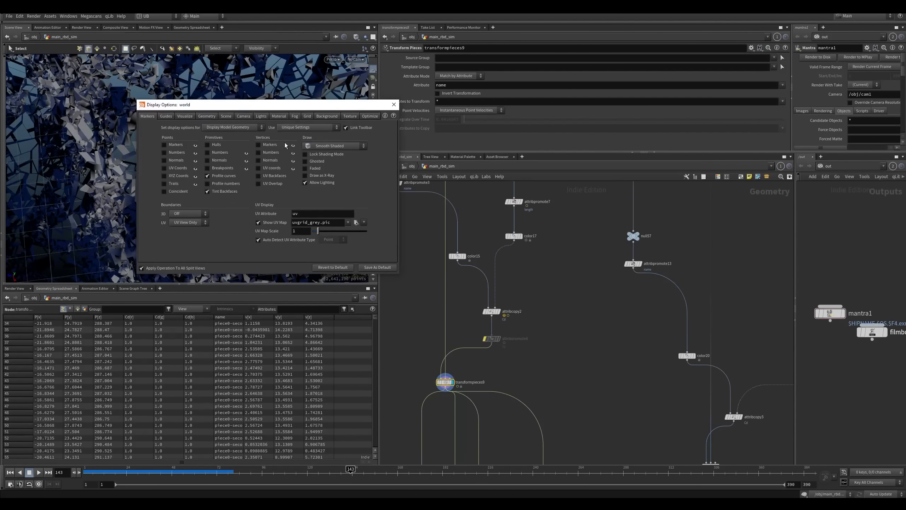
{"action": "left_click", "coordinate": [220, 194]}
{"action": "left_click", "coordinate": [394, 105]}
Step: Examine the black and white pieces of transformpieces9 around the holes from several angles at frame 143
{"action": "right_click_drag", "start_coordinate": [230, 168], "coordinate": [178, 205], "text": "alt"}
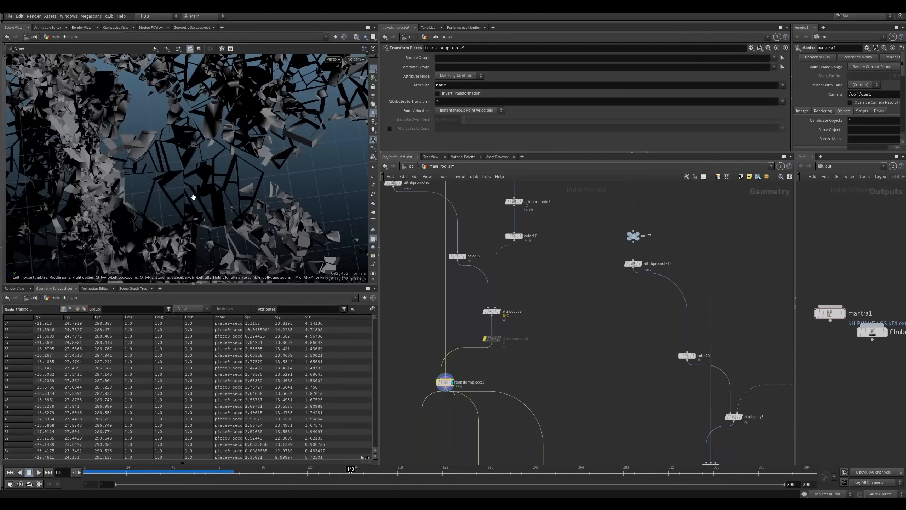
{"action": "left_click_drag", "start_coordinate": [193, 197], "coordinate": [152, 191], "text": "alt"}
{"action": "right_click_drag", "start_coordinate": [152, 190], "coordinate": [117, 217], "text": "alt"}
{"action": "left_click_drag", "start_coordinate": [118, 217], "coordinate": [157, 216], "text": "alt"}
{"action": "middle_click_drag", "start_coordinate": [193, 195], "coordinate": [171, 210], "text": "alt"}
{"action": "left_click_drag", "start_coordinate": [171, 210], "coordinate": [162, 190], "text": "alt"}
{"action": "right_click_drag", "start_coordinate": [161, 190], "coordinate": [244, 195], "text": "alt"}
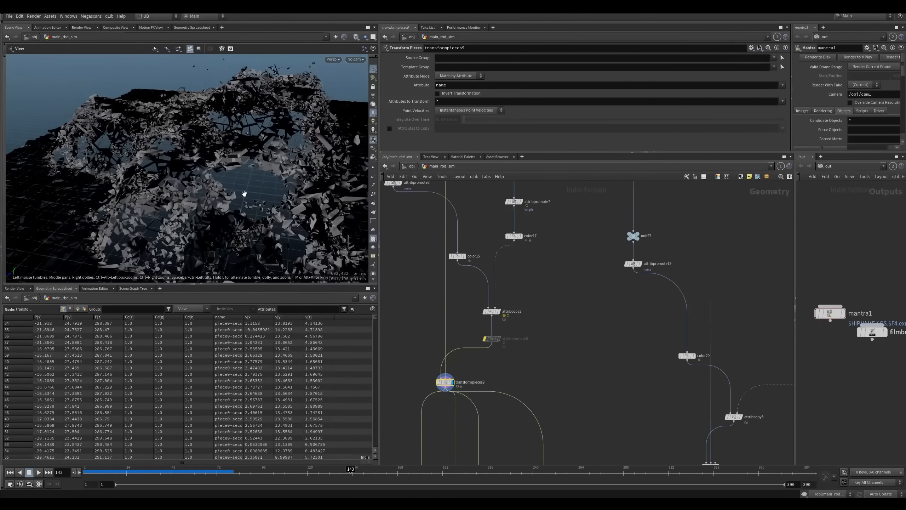
{"action": "right_click_drag", "start_coordinate": [185, 236], "coordinate": [216, 222], "text": "alt"}
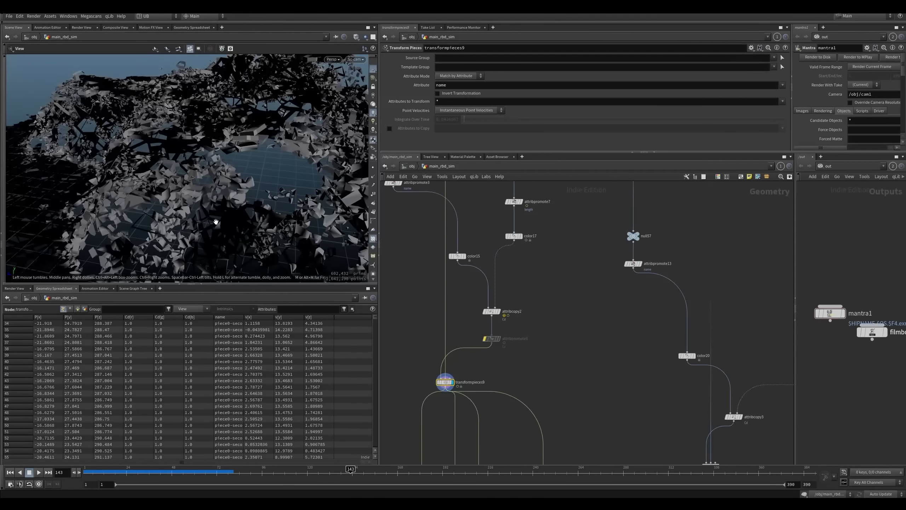
{"action": "left_click_drag", "start_coordinate": [216, 221], "coordinate": [188, 198], "text": "alt"}
{"action": "right_click_drag", "start_coordinate": [188, 198], "coordinate": [161, 214], "text": "alt"}
{"action": "left_click_drag", "start_coordinate": [200, 228], "coordinate": [245, 211], "text": "alt"}
{"action": "middle_click_drag", "start_coordinate": [245, 211], "coordinate": [198, 215], "text": "alt"}
{"action": "left_click_drag", "start_coordinate": [198, 216], "coordinate": [219, 258], "text": "alt"}
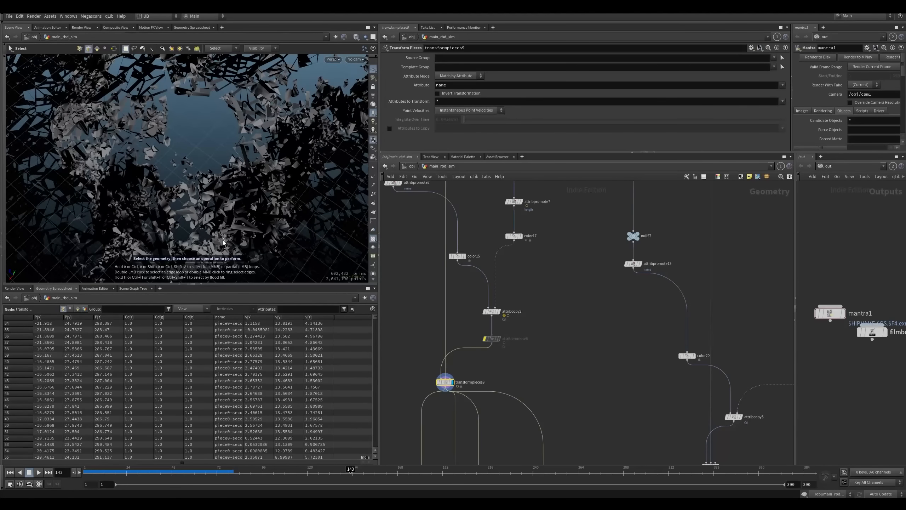
{"action": "middle_click_drag", "start_coordinate": [515, 377], "coordinate": [524, 273]}
{"action": "key", "text": "r"}
{"action": "left_click_drag", "start_coordinate": [446, 359], "coordinate": [420, 395]}
{"action": "left_click", "coordinate": [422, 381]}
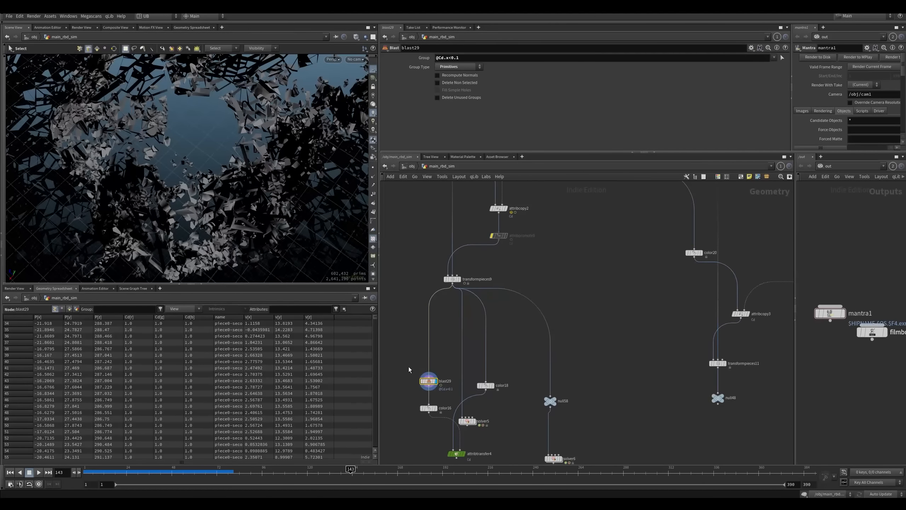
{"action": "key", "text": "r"}
{"action": "left_click_drag", "start_coordinate": [514, 367], "coordinate": [475, 396]}
{"action": "left_click", "coordinate": [479, 384]}
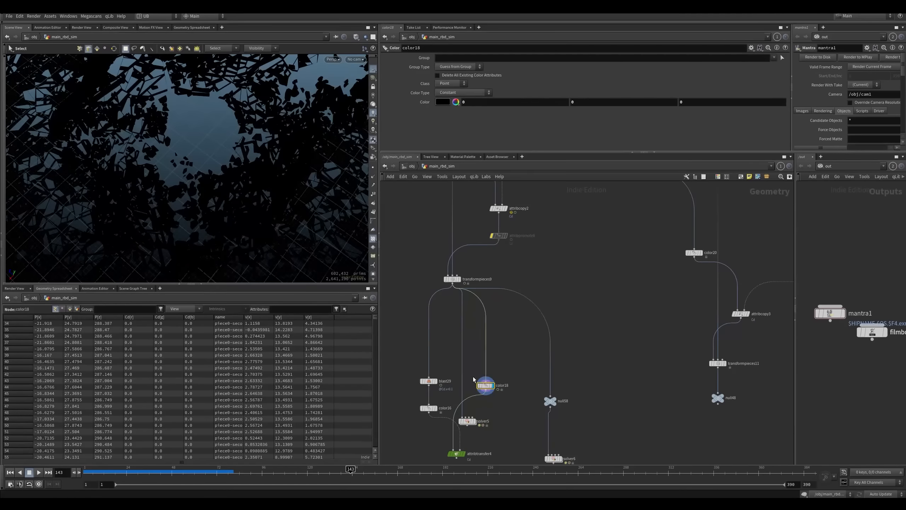
{"action": "middle_click_drag", "start_coordinate": [505, 381], "coordinate": [522, 328]}
{"action": "key", "text": "r"}
{"action": "left_click_drag", "start_coordinate": [606, 331], "coordinate": [559, 365]}
{"action": "middle_click_drag", "start_coordinate": [631, 380], "coordinate": [536, 308]}
{"action": "left_click_drag", "start_coordinate": [490, 420], "coordinate": [484, 272], "text": "alt"}
{"action": "left_click_drag", "start_coordinate": [613, 356], "coordinate": [561, 399]}
{"action": "key", "text": "r"}
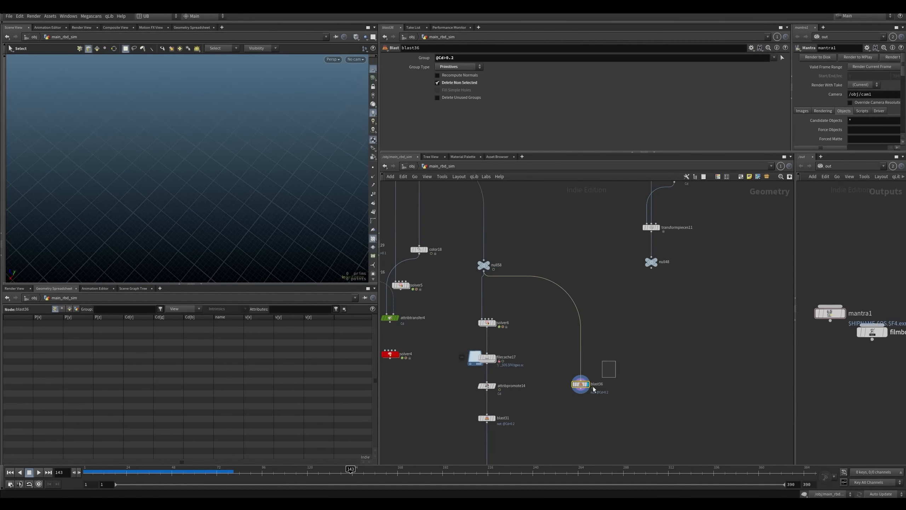
Step: Go to frame 103 and display null58, checking its node information and the white pieces up close
{"action": "left_click", "coordinate": [298, 471]}
{"action": "left_click", "coordinate": [486, 265]}
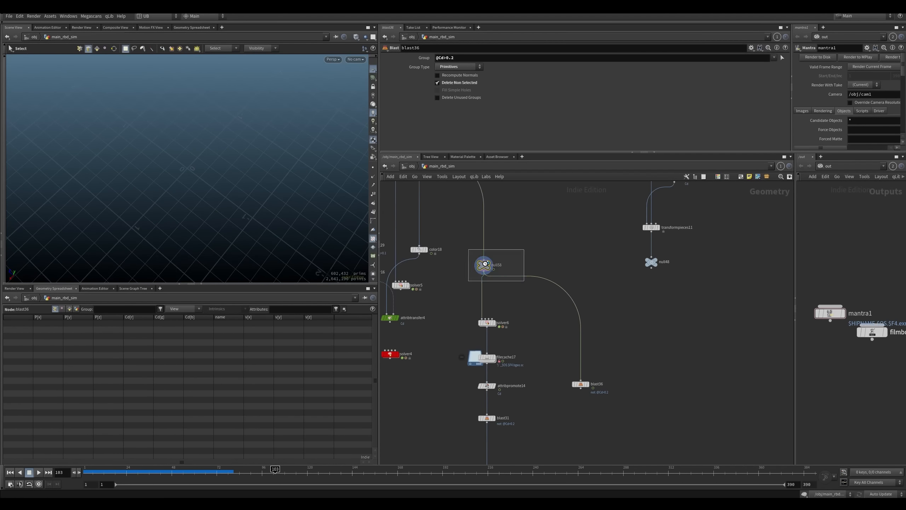
{"action": "middle_click", "coordinate": [485, 266]}
{"action": "scroll", "coordinate": [181, 207], "scroll_direction": "up", "scroll_amount": 5}
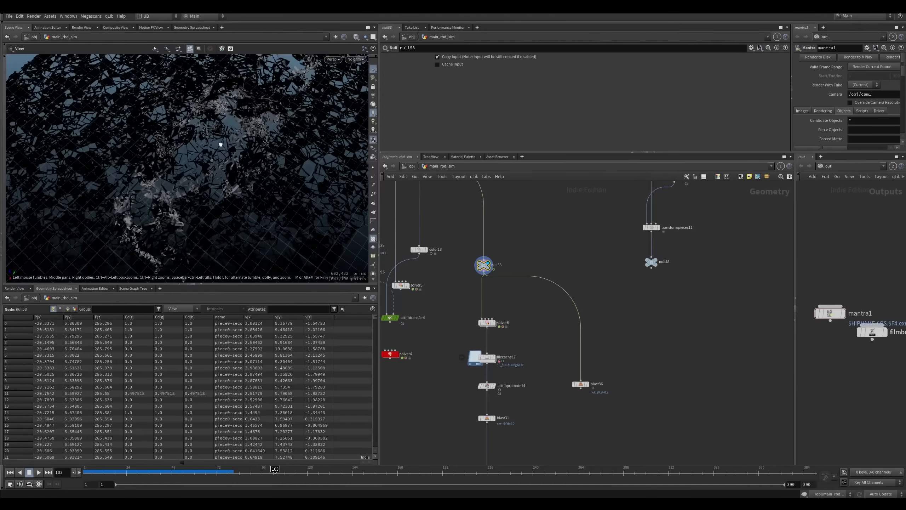
{"action": "middle_click", "coordinate": [485, 266]}
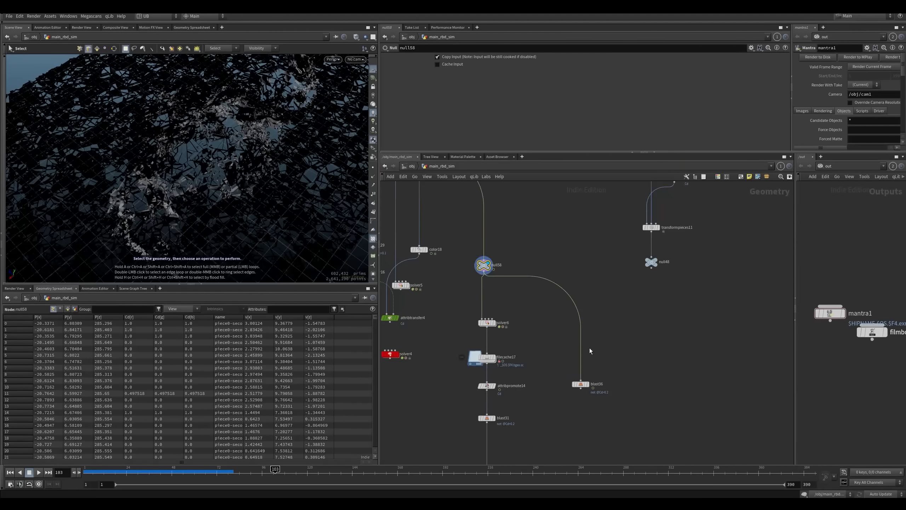
Step: Copy attribpromote14, which promotes Cd to primitives, and insert the copy between null58 and blast36
{"action": "left_click", "coordinate": [581, 385]}
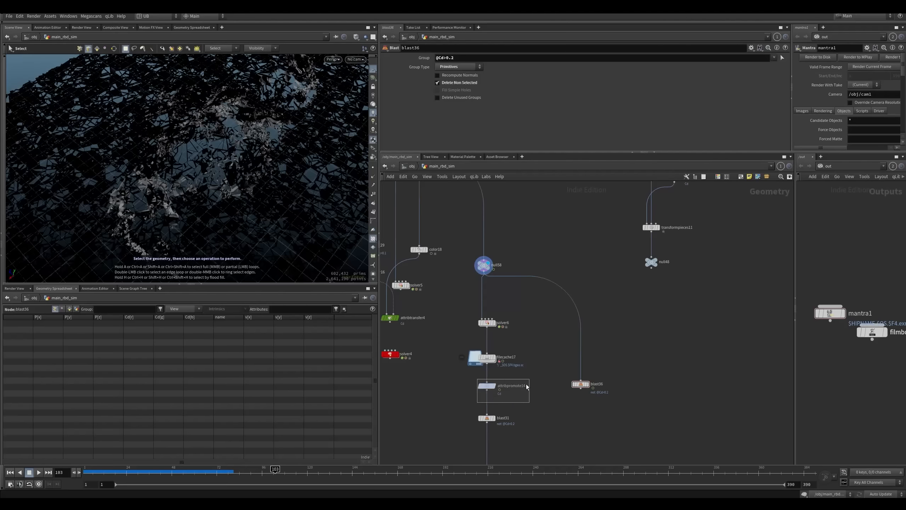
{"action": "key", "text": "ctrl+v"}
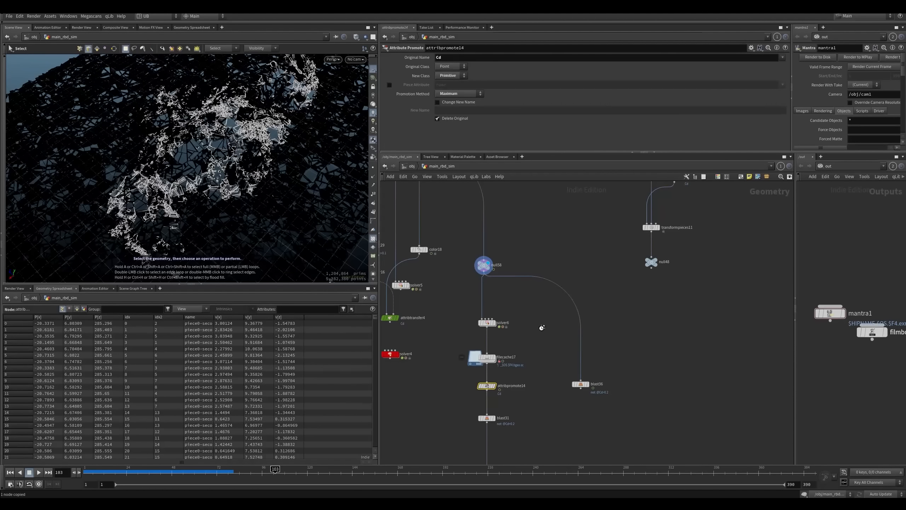
{"action": "left_click", "coordinate": [564, 311]}
{"action": "left_click_drag", "start_coordinate": [563, 311], "coordinate": [574, 304]}
{"action": "left_click_drag", "start_coordinate": [604, 270], "coordinate": [565, 314]}
{"action": "key", "text": "r"}
Step: Display blast36 and examine the isolated pieces from several angles
{"action": "left_click_drag", "start_coordinate": [643, 359], "coordinate": [581, 412]}
{"action": "key", "text": "r"}
{"action": "left_click_drag", "start_coordinate": [266, 206], "coordinate": [209, 161], "text": "alt"}
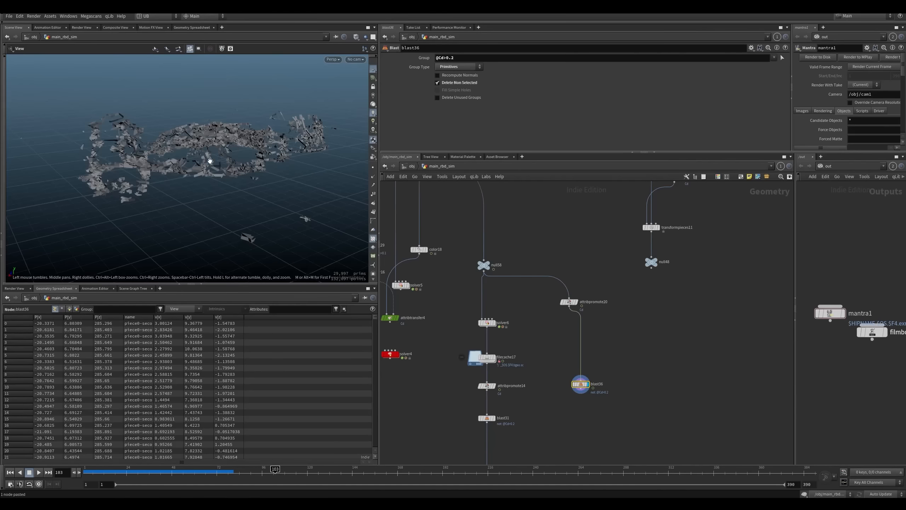
{"action": "left_click_drag", "start_coordinate": [127, 136], "coordinate": [267, 157], "text": "alt"}
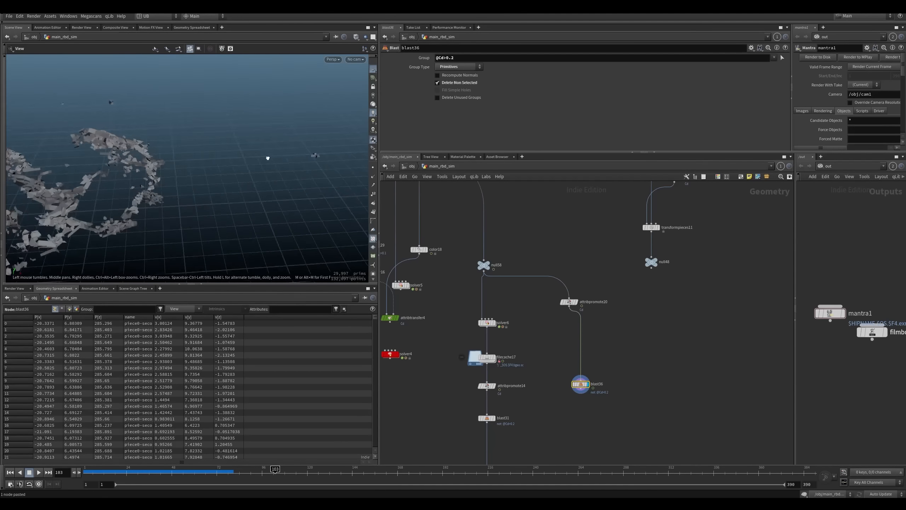
{"action": "right_click_drag", "start_coordinate": [267, 157], "coordinate": [218, 115], "text": "alt"}
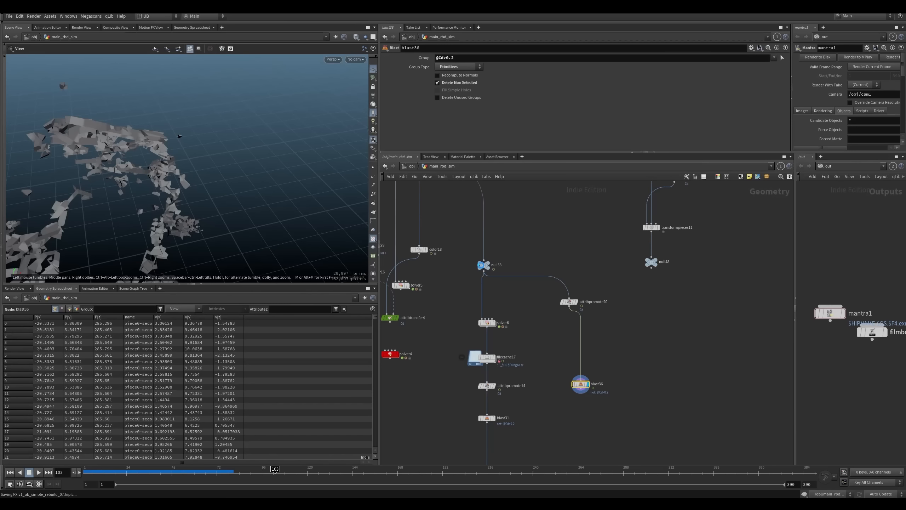
Step: Save the scene file and view the pieces isolated by blast36 as a whole
{"action": "key", "text": "s"}
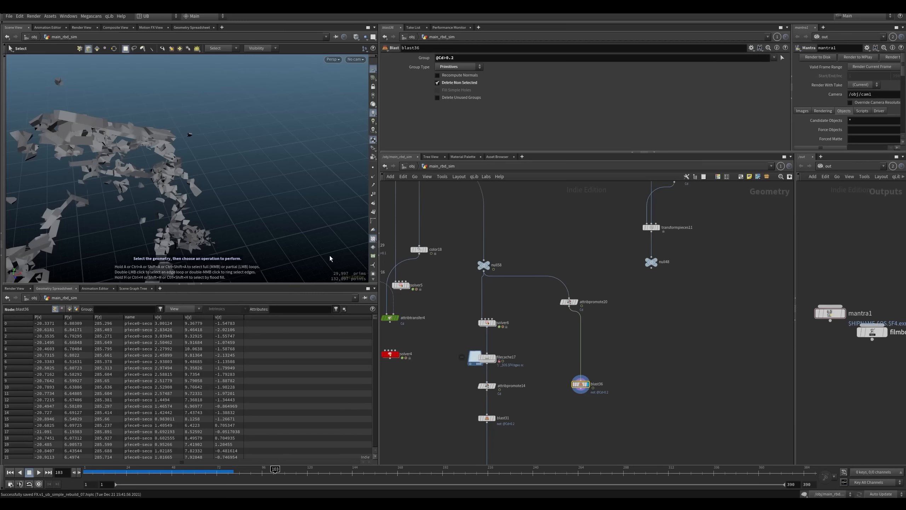
{"action": "key", "text": "Escape"}
{"action": "left_click_drag", "start_coordinate": [259, 200], "coordinate": [278, 203]}
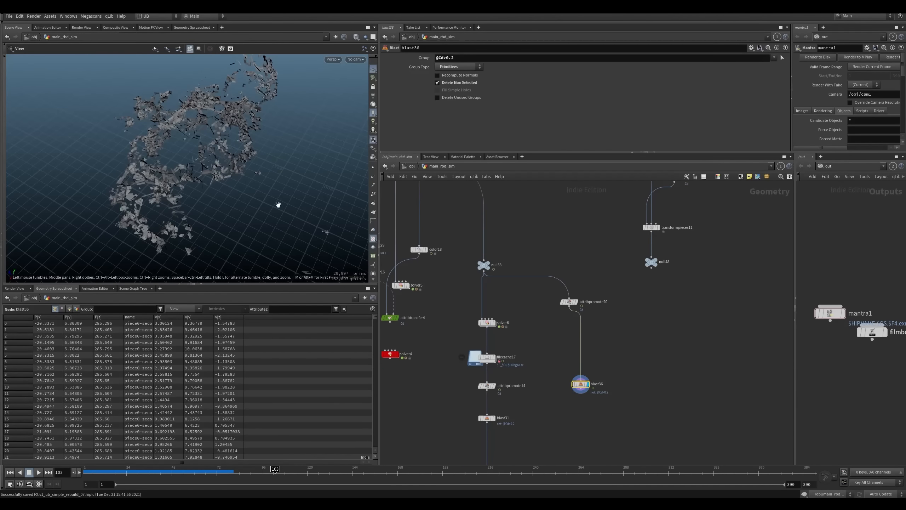
Step: Select solver6 below null58 and go inside its solver network
{"action": "key", "text": "s"}
{"action": "middle_click_drag", "start_coordinate": [544, 305], "coordinate": [532, 282]}
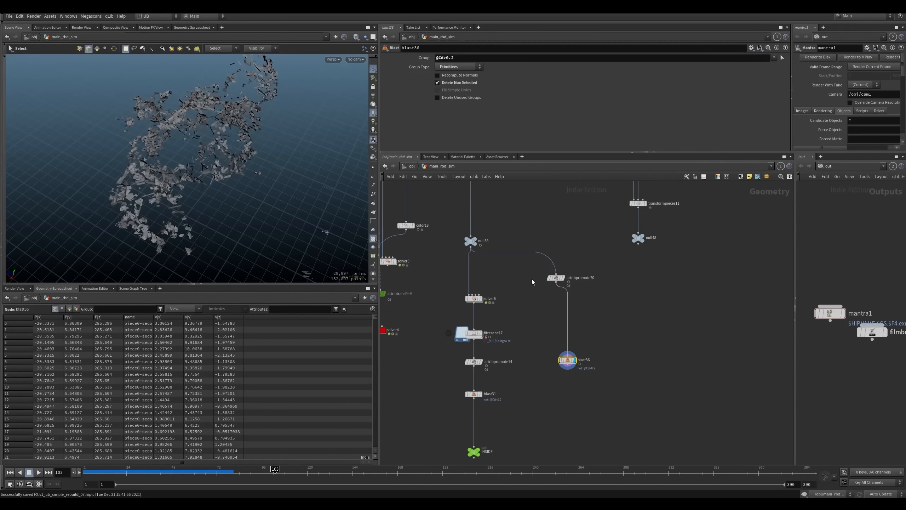
{"action": "left_click_drag", "start_coordinate": [467, 311], "coordinate": [467, 310]}
{"action": "key", "text": "ctrl+Up"}
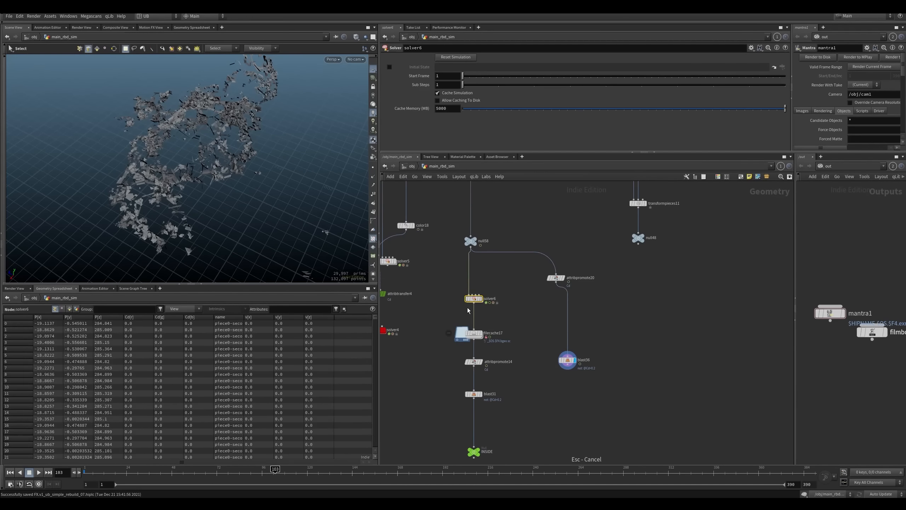
{"action": "middle_click_drag", "start_coordinate": [466, 309], "coordinate": [467, 307]}
{"action": "left_click_drag", "start_coordinate": [513, 273], "coordinate": [504, 285]}
{"action": "key", "text": "i"}
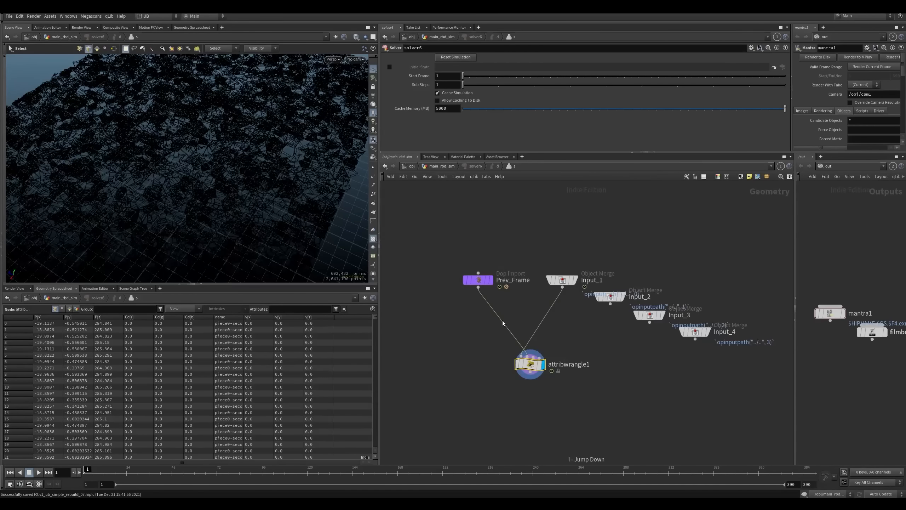
Step: Examine attribwrangle1's VEX code, which keeps the maximum of Cd and Cd_prev, together with its Prev_Frame and Input_1 inputs
{"action": "left_click_drag", "start_coordinate": [462, 113], "coordinate": [387, 103]}
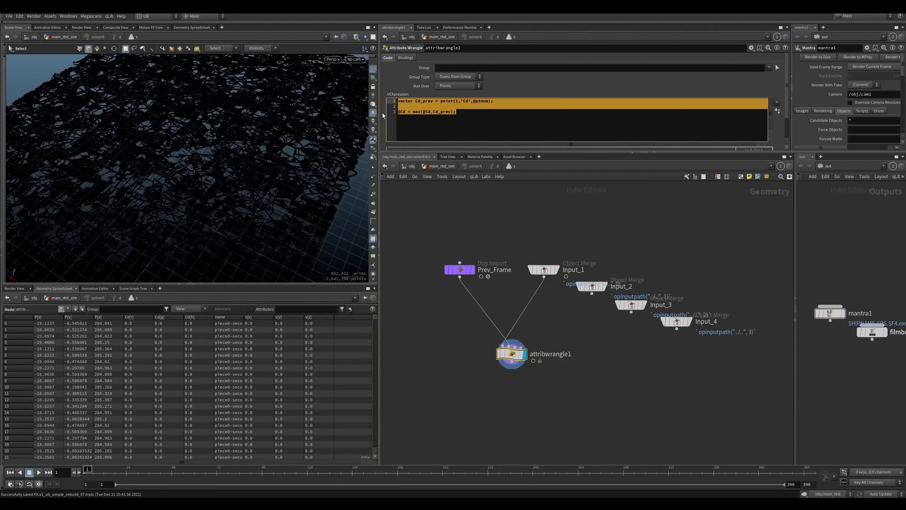
{"action": "left_click", "coordinate": [432, 123]}
{"action": "left_click_drag", "start_coordinate": [492, 231], "coordinate": [423, 311]}
{"action": "left_click_drag", "start_coordinate": [517, 235], "coordinate": [568, 299]}
{"action": "left_click_drag", "start_coordinate": [555, 238], "coordinate": [526, 304]}
{"action": "middle_click_drag", "start_coordinate": [554, 324], "coordinate": [546, 300]}
{"action": "left_click_drag", "start_coordinate": [552, 302], "coordinate": [466, 360]}
{"action": "left_click_drag", "start_coordinate": [504, 330], "coordinate": [496, 331]}
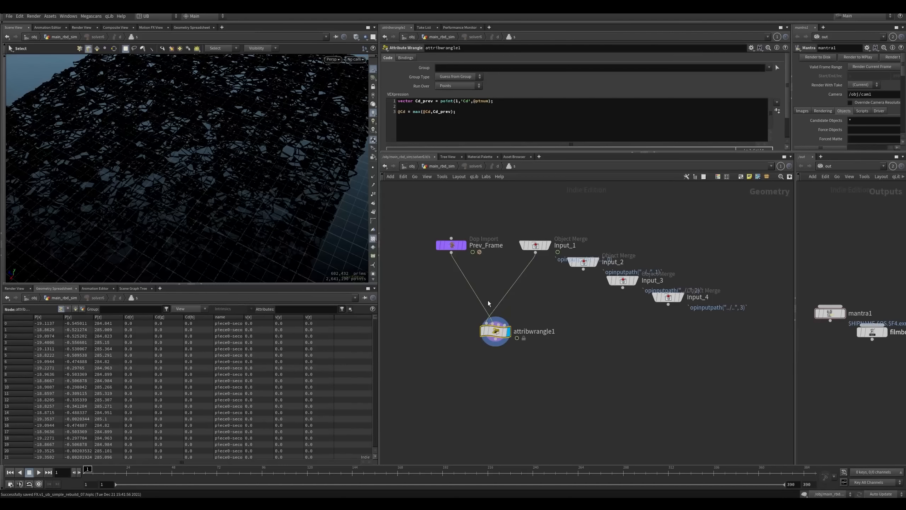
Step: Return to the main_rbd_sim network, display filecache17 and go to frame 163
{"action": "key", "text": "u"}
{"action": "key", "text": "u"}
{"action": "key", "text": "u"}
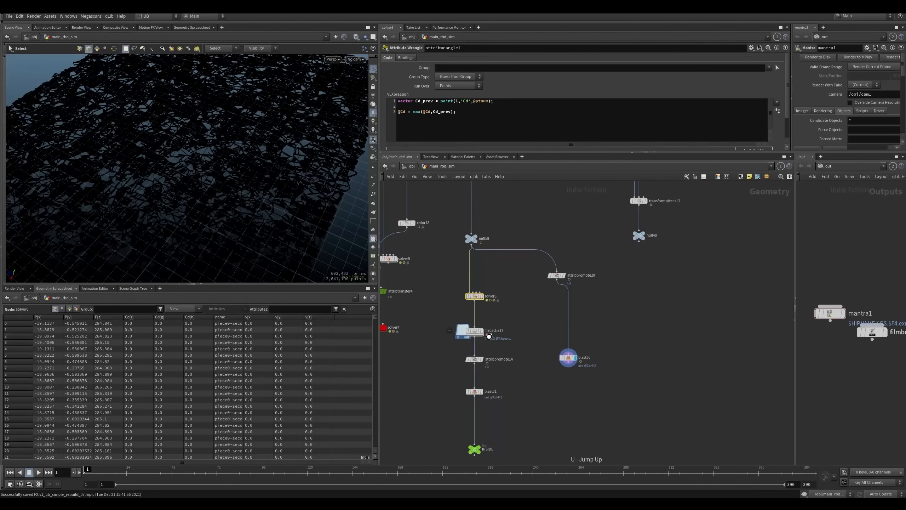
{"action": "key", "text": "Down"}
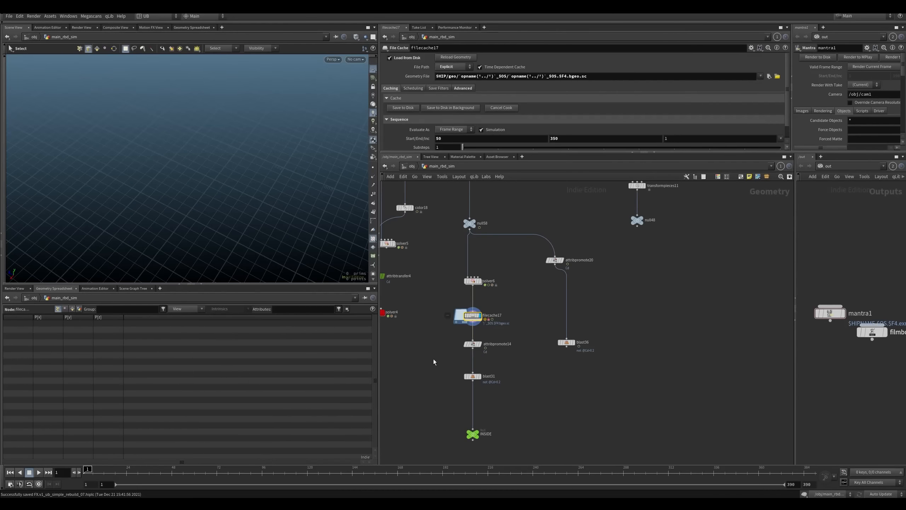
{"action": "left_click_drag", "start_coordinate": [267, 474], "coordinate": [273, 471]}
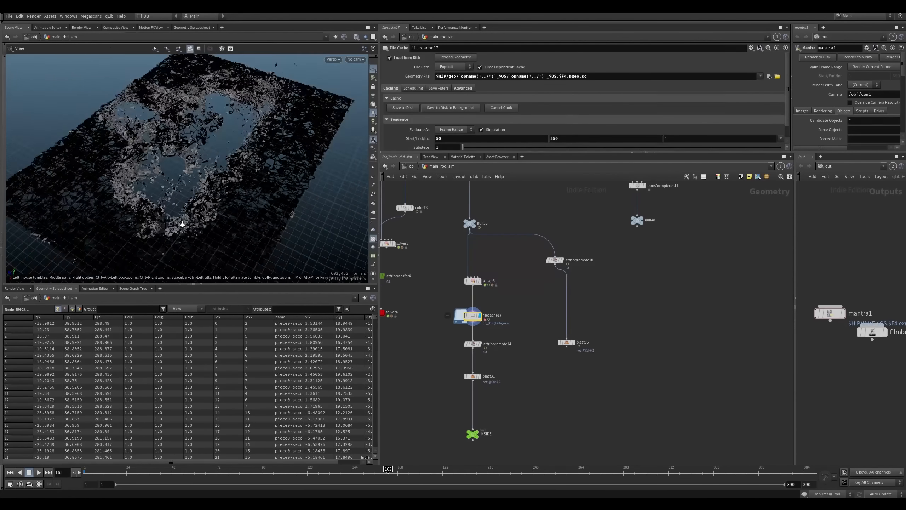
Step: Display the INSIDE null below blast31, followed by the OUTSIDE null, to compare the two output geometries
{"action": "left_click_drag", "start_coordinate": [488, 389], "coordinate": [489, 391]}
{"action": "left_click_drag", "start_coordinate": [442, 416], "coordinate": [480, 451]}
{"action": "mouse_move", "coordinate": [451, 415]}
{"action": "middle_mouse_down"}
{"action": "mouse_move", "coordinate": [456, 367]}
{"action": "mouse_move", "coordinate": [557, 372]}
{"action": "middle_mouse_up"}
{"action": "scroll", "coordinate": [486, 355], "scroll_direction": "down", "scroll_amount": 4}
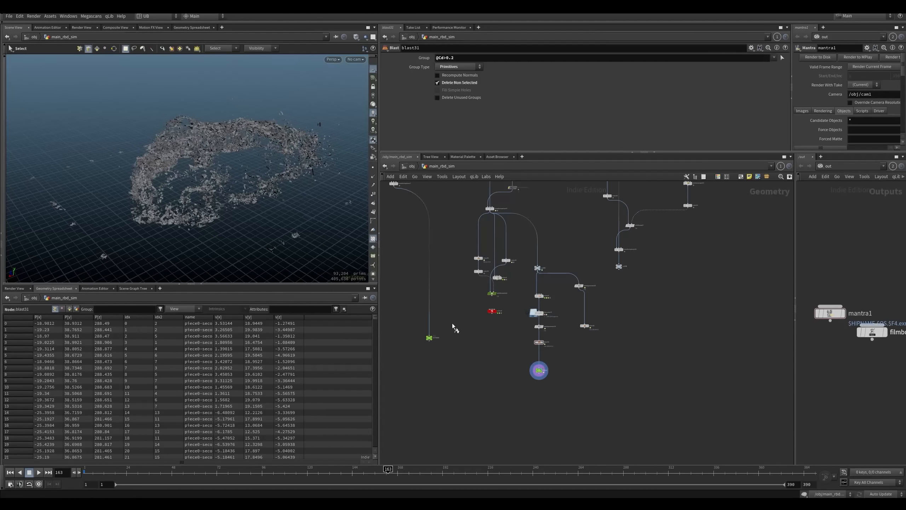
{"action": "key", "text": "r"}
{"action": "left_click_drag", "start_coordinate": [452, 323], "coordinate": [413, 358]}
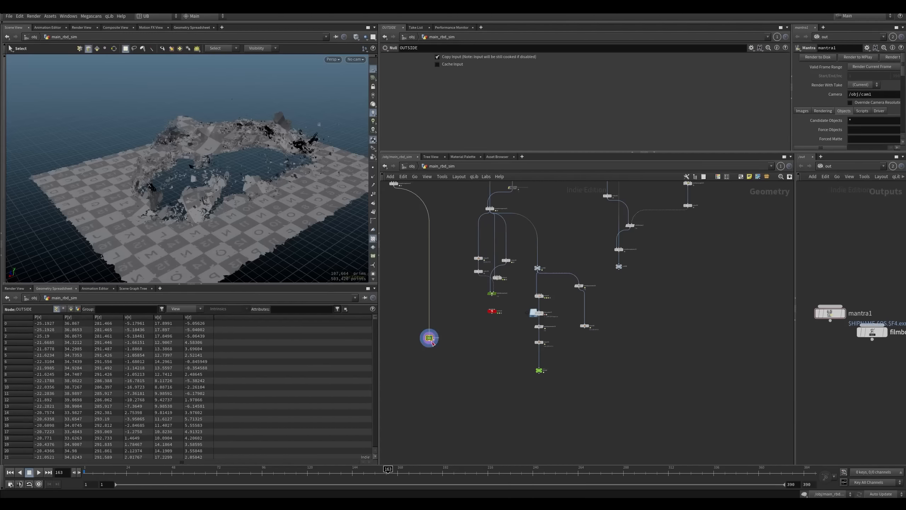
Step: Trace the OUTSIDE branch upstream and display blast28, which deletes the inside group
{"action": "middle_click_drag", "start_coordinate": [429, 267], "coordinate": [455, 370]}
{"action": "middle_click_drag", "start_coordinate": [438, 246], "coordinate": [458, 313]}
{"action": "left_click_drag", "start_coordinate": [465, 317], "coordinate": [424, 374]}
{"action": "key", "text": "r"}
{"action": "middle_click_drag", "start_coordinate": [416, 296], "coordinate": [441, 409]}
{"action": "left_click_drag", "start_coordinate": [442, 266], "coordinate": [403, 321]}
{"action": "key", "text": "r"}
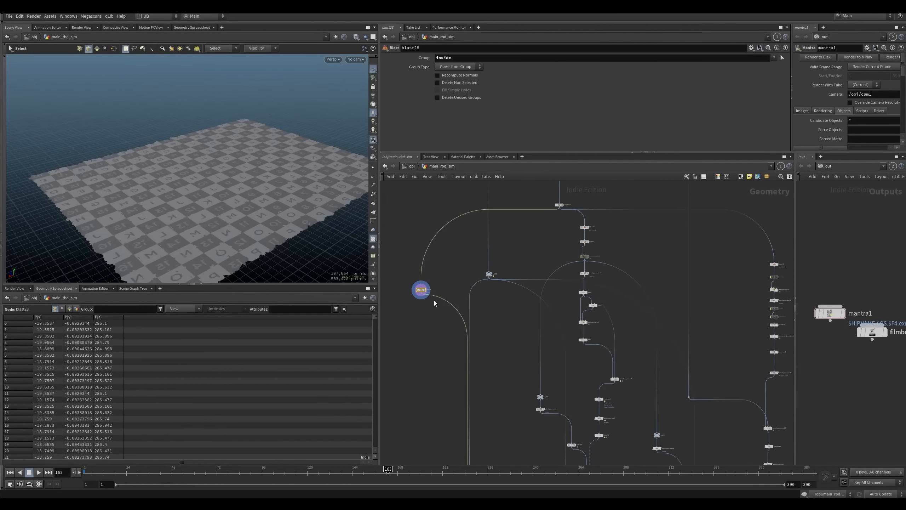
Step: View blast28's outside surface edge-on and compare it with the first node of the neighbouring branch
{"action": "key", "text": "Escape"}
{"action": "left_click_drag", "start_coordinate": [260, 250], "coordinate": [239, 239]}
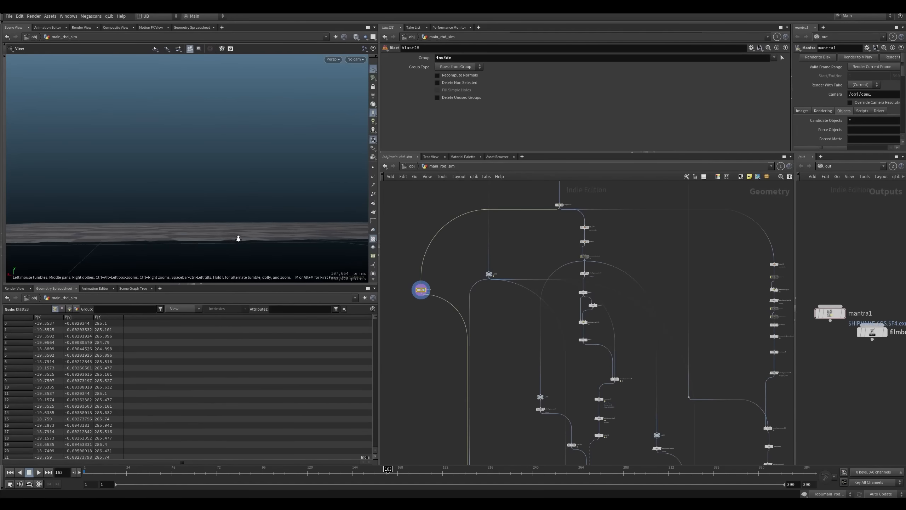
{"action": "right_click_drag", "start_coordinate": [238, 238], "coordinate": [309, 216]}
{"action": "key", "text": "s"}
{"action": "key", "text": "r"}
{"action": "left_click", "coordinate": [571, 224]}
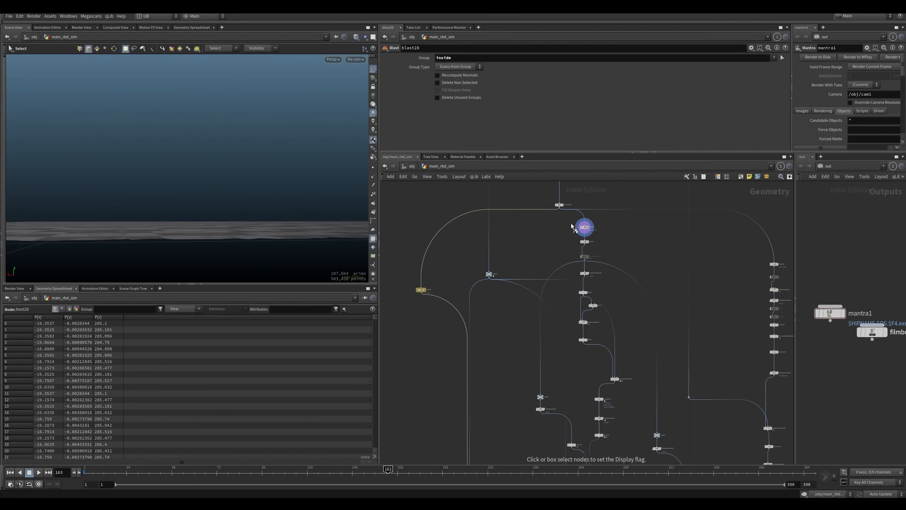
{"action": "left_click_drag", "start_coordinate": [303, 229], "coordinate": [270, 256], "text": "alt"}
Step: Display transformpieces7 in the OUTSIDE branch and examine the moved outer faces up close
{"action": "key", "text": "r"}
{"action": "left_click_drag", "start_coordinate": [438, 266], "coordinate": [411, 297]}
{"action": "middle_click_drag", "start_coordinate": [427, 388], "coordinate": [408, 224]}
{"action": "key", "text": "r"}
{"action": "left_click_drag", "start_coordinate": [426, 305], "coordinate": [457, 341]}
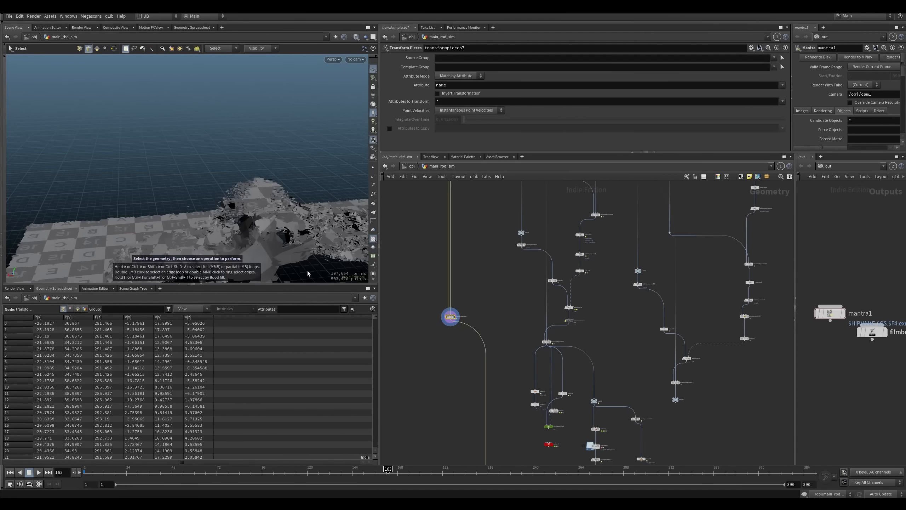
{"action": "left_click_drag", "start_coordinate": [307, 273], "coordinate": [243, 150], "text": "alt"}
{"action": "right_click_drag", "start_coordinate": [243, 150], "coordinate": [403, 120], "text": "alt"}
{"action": "left_click_drag", "start_coordinate": [246, 188], "coordinate": [242, 214], "text": "alt"}
Step: Display the OUTSIDE null with the INSIDE null templated, and check the combined pieces briefly in wireframe
{"action": "middle_click_drag", "start_coordinate": [468, 402], "coordinate": [431, 212]}
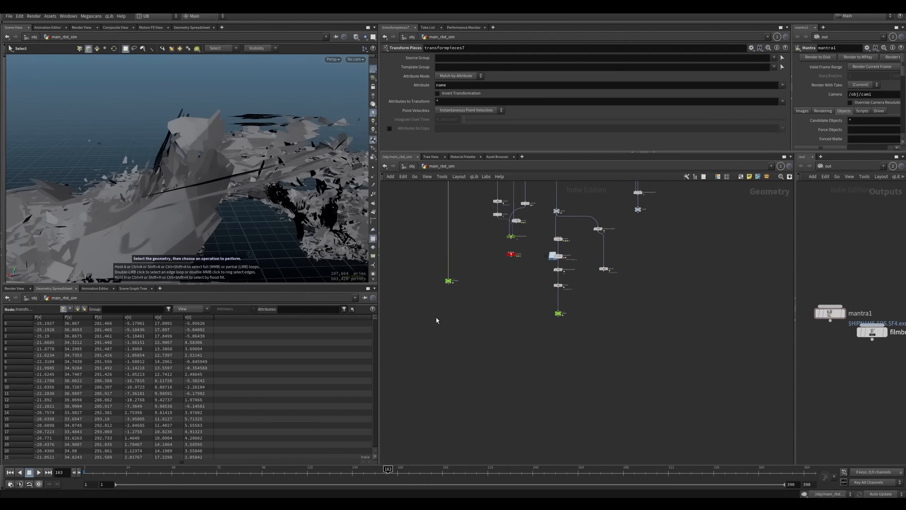
{"action": "left_click", "coordinate": [448, 281]}
{"action": "middle_click_drag", "start_coordinate": [241, 239], "coordinate": [209, 171], "text": "alt"}
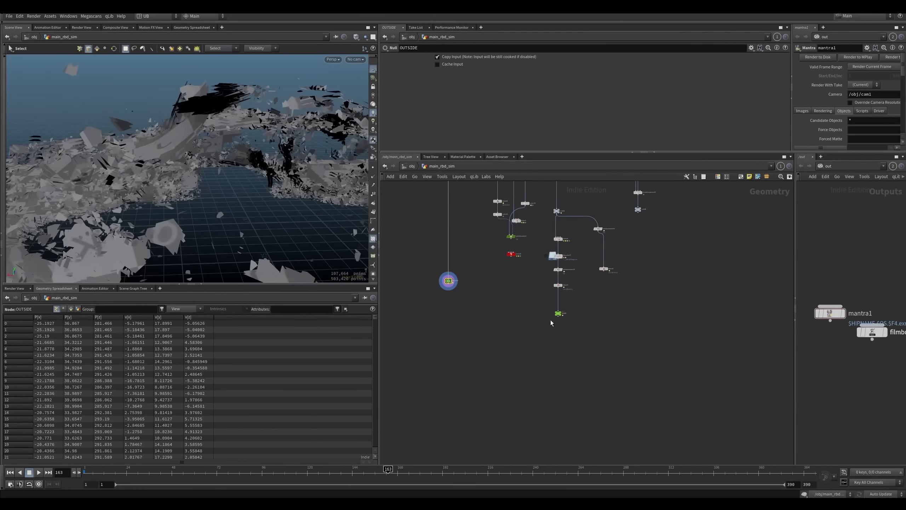
{"action": "left_click_drag", "start_coordinate": [581, 342], "coordinate": [580, 342]}
{"action": "mouse_move", "coordinate": [239, 160]}
{"action": "left_mouse_down", "text": "alt"}
{"action": "mouse_move", "coordinate": [188, 143]}
{"action": "mouse_move", "coordinate": [213, 149]}
{"action": "mouse_move", "coordinate": [194, 186]}
{"action": "mouse_move", "coordinate": [217, 217]}
{"action": "left_mouse_up", "text": "alt"}
{"action": "right_click_drag", "start_coordinate": [216, 217], "coordinate": [285, 208], "text": "alt"}
{"action": "key", "text": "shift+w"}
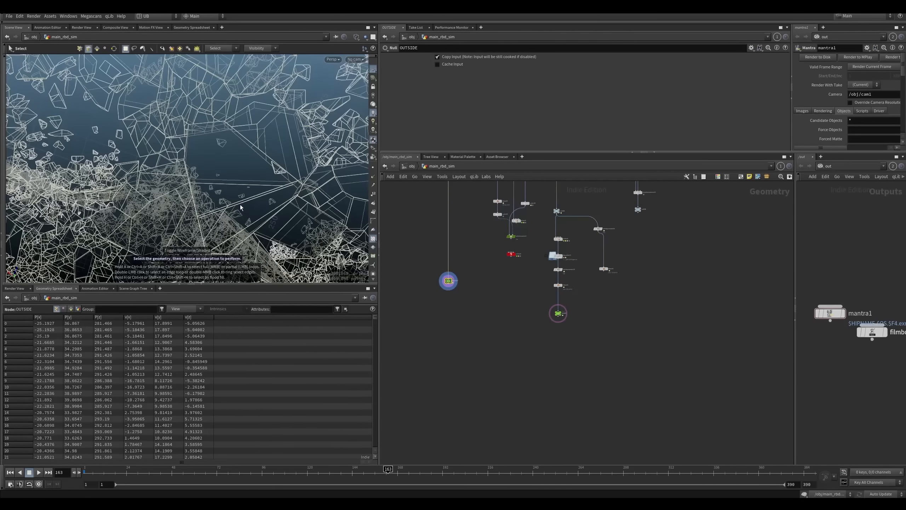
{"action": "key", "text": "shift+w"}
Step: Examine the combined OUTSIDE and INSIDE ice pieces up close and as a whole from several angles
{"action": "mouse_move", "coordinate": [218, 214]}
{"action": "right_mouse_down", "text": "alt"}
{"action": "mouse_move", "coordinate": [285, 190]}
{"action": "mouse_move", "coordinate": [222, 236]}
{"action": "right_mouse_up", "text": "alt"}
{"action": "left_click_drag", "start_coordinate": [222, 236], "coordinate": [246, 159]}
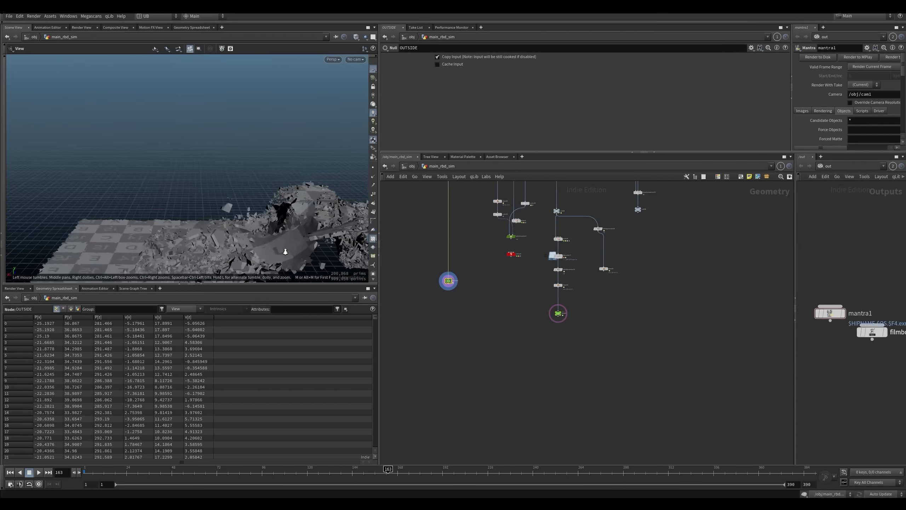
{"action": "middle_click_drag", "start_coordinate": [285, 252], "coordinate": [202, 148]}
{"action": "left_click_drag", "start_coordinate": [203, 147], "coordinate": [225, 177]}
{"action": "right_click_drag", "start_coordinate": [226, 177], "coordinate": [214, 185]}
{"action": "middle_click_drag", "start_coordinate": [214, 186], "coordinate": [186, 175]}
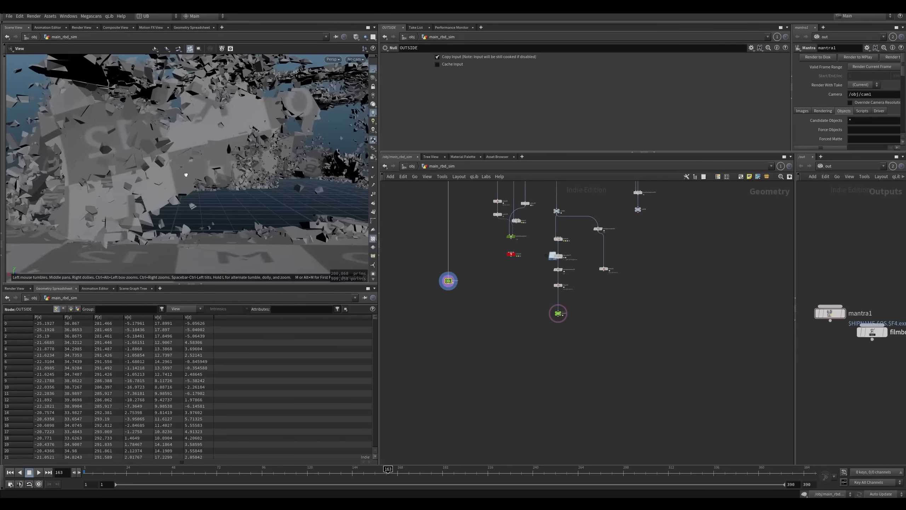
{"action": "left_click_drag", "start_coordinate": [186, 175], "coordinate": [287, 184], "text": "alt"}
{"action": "right_click_drag", "start_coordinate": [287, 184], "coordinate": [285, 193], "text": "alt"}
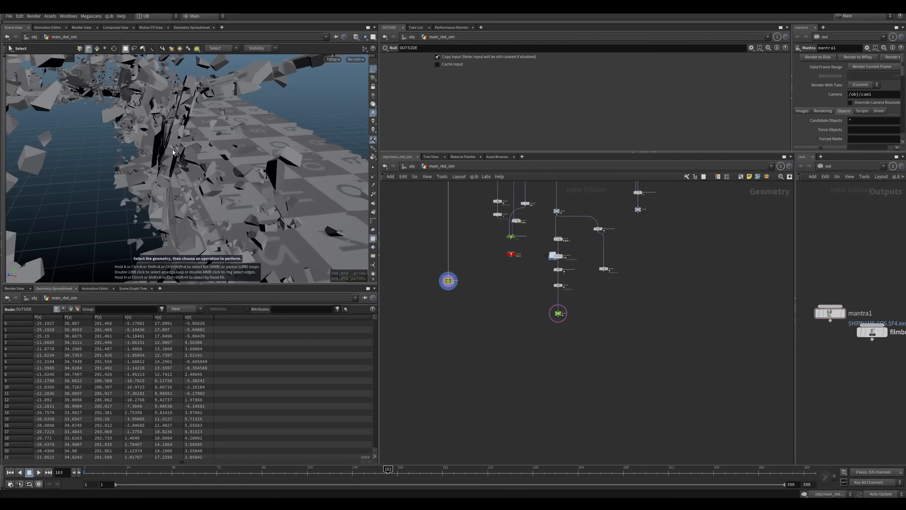
{"action": "left_click_drag", "start_coordinate": [169, 129], "coordinate": [128, 210], "text": "alt"}
{"action": "right_click_drag", "start_coordinate": [128, 210], "coordinate": [198, 205], "text": "alt"}
{"action": "left_click_drag", "start_coordinate": [198, 205], "coordinate": [238, 205], "text": "alt"}
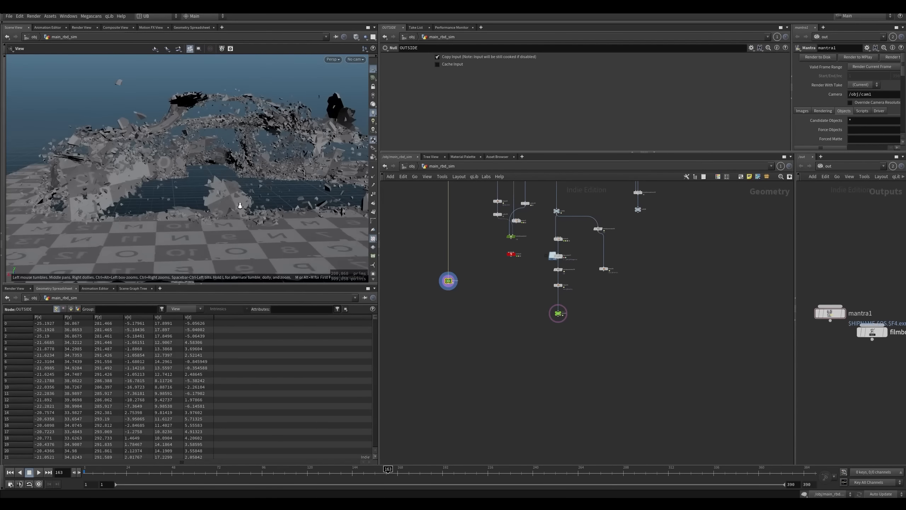
{"action": "right_click_drag", "start_coordinate": [239, 205], "coordinate": [171, 214], "text": "alt"}
{"action": "left_click_drag", "start_coordinate": [171, 215], "coordinate": [210, 256], "text": "alt"}
{"action": "left_click_drag", "start_coordinate": [328, 271], "coordinate": [206, 196], "text": "alt"}
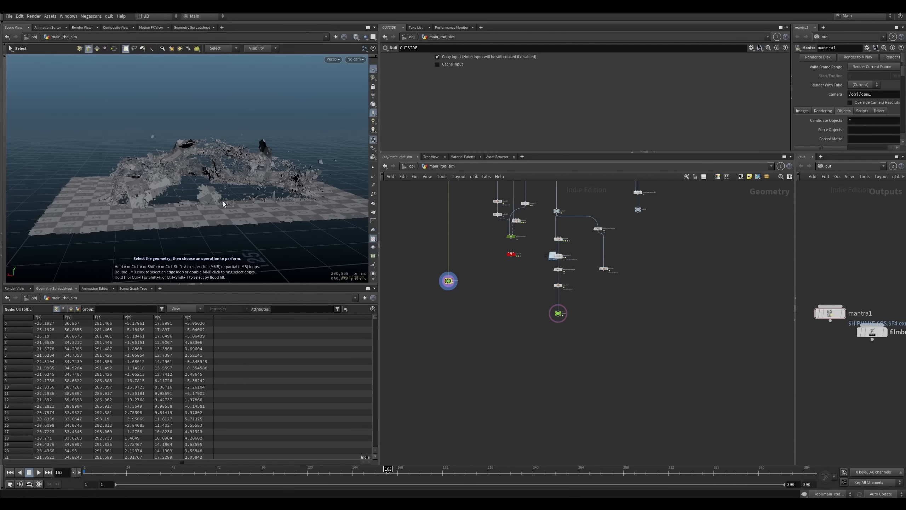
{"action": "right_click_drag", "start_coordinate": [239, 182], "coordinate": [151, 237], "text": "alt"}
{"action": "left_click_drag", "start_coordinate": [151, 237], "coordinate": [236, 236], "text": "alt"}
Step: Go to the end of the 02 RBD network and display its output0 node
{"action": "right_click_drag", "start_coordinate": [499, 320], "coordinate": [484, 347]}
{"action": "middle_click_drag", "start_coordinate": [483, 347], "coordinate": [560, 442]}
{"action": "left_click_drag", "start_coordinate": [529, 246], "coordinate": [429, 421]}
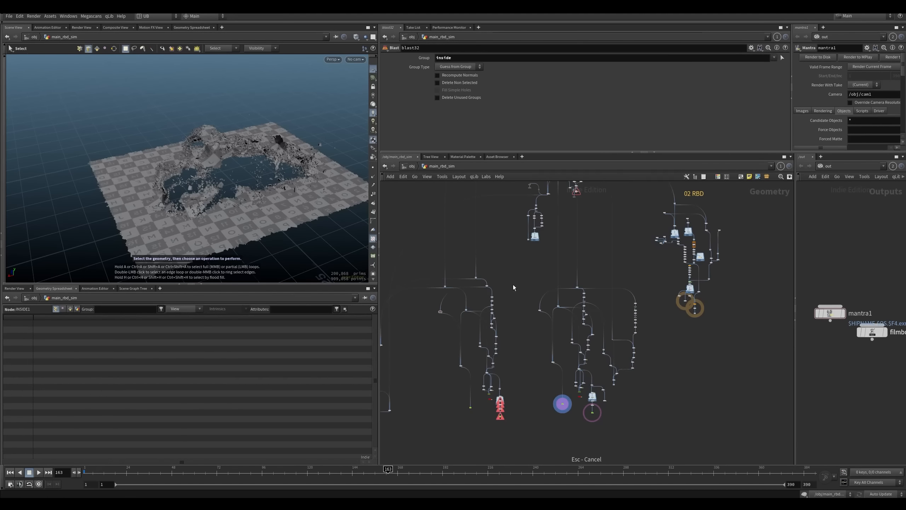
{"action": "middle_click_drag", "start_coordinate": [585, 276], "coordinate": [462, 342]}
{"action": "right_click_drag", "start_coordinate": [587, 286], "coordinate": [604, 275]}
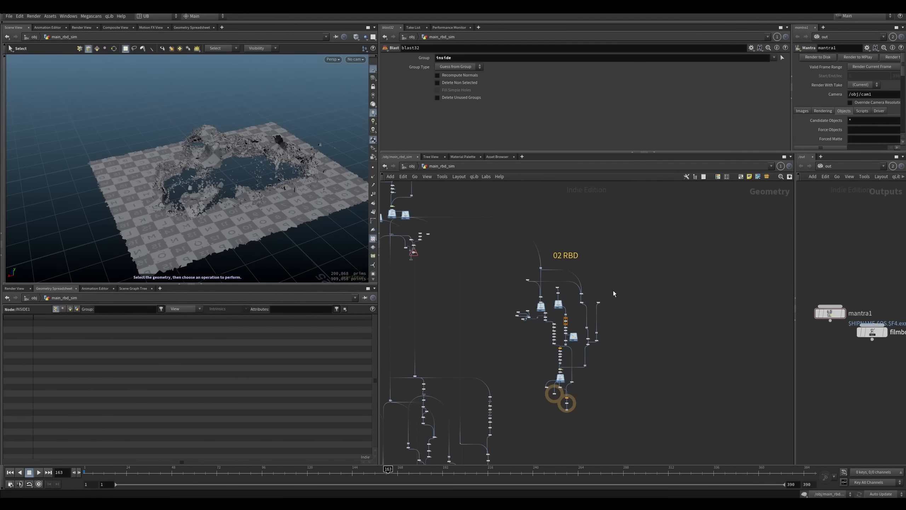
{"action": "middle_click_drag", "start_coordinate": [566, 310], "coordinate": [582, 336]}
{"action": "middle_click_drag", "start_coordinate": [638, 376], "coordinate": [618, 359]}
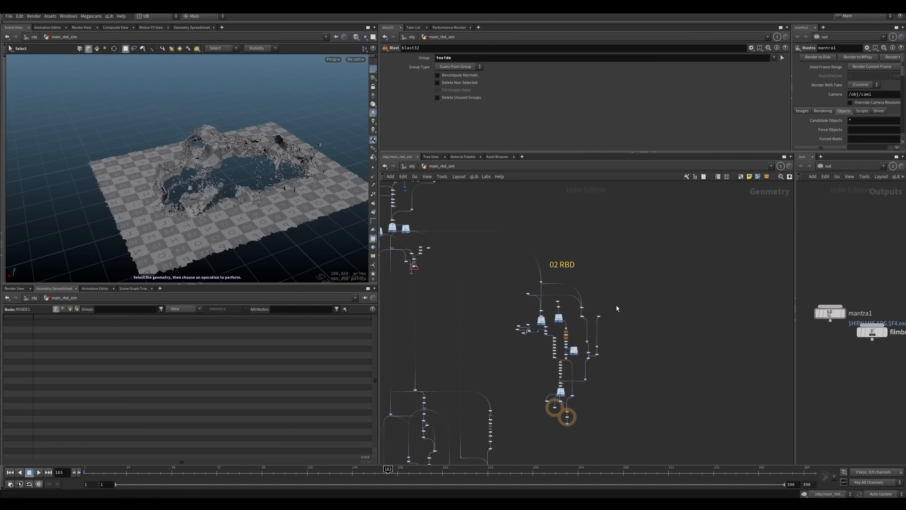
{"action": "scroll", "coordinate": [592, 388], "scroll_direction": "up", "scroll_amount": 6}
{"action": "middle_click_drag", "start_coordinate": [566, 416], "coordinate": [563, 350]}
{"action": "scroll", "coordinate": [554, 390], "scroll_direction": "up", "scroll_amount": 2}
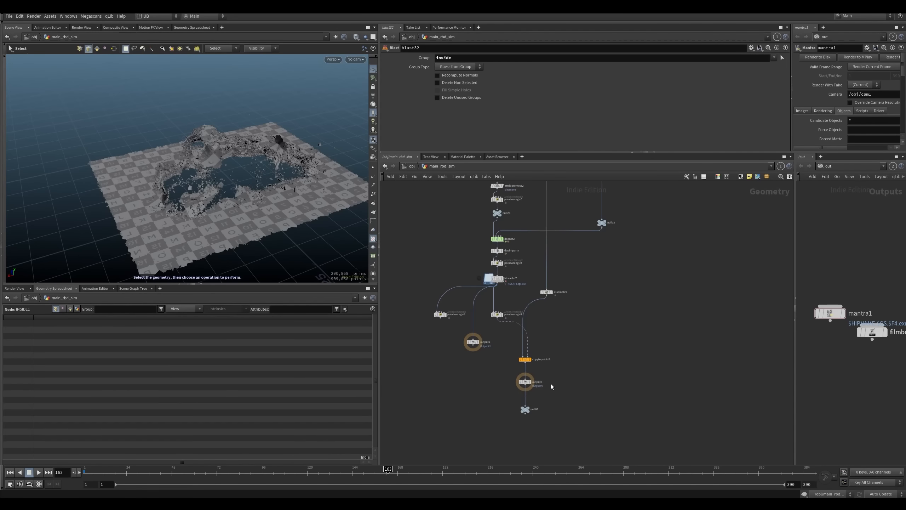
{"action": "key", "text": "r"}
{"action": "left_click_drag", "start_coordinate": [559, 372], "coordinate": [506, 394]}
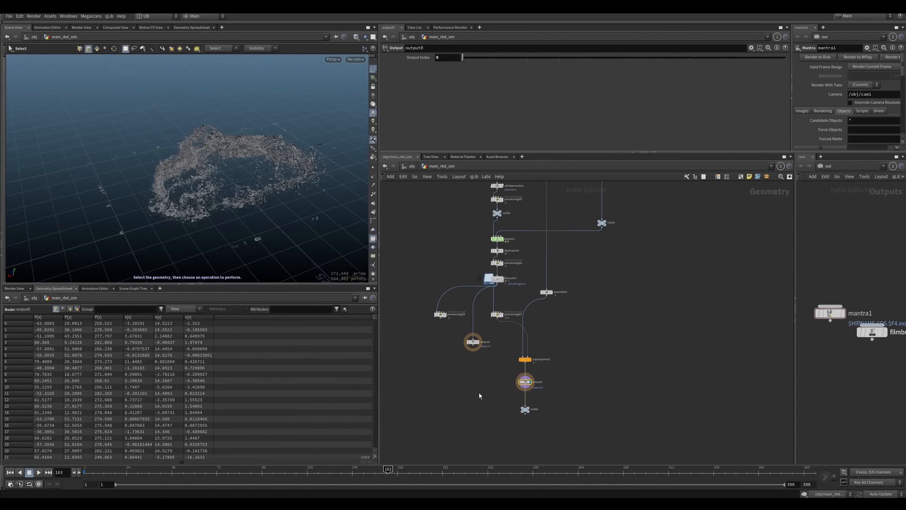
Step: Examine the output0 debris together with the templated INSIDE pieces from near and far
{"action": "right_click_drag", "start_coordinate": [178, 211], "coordinate": [248, 181], "text": "alt"}
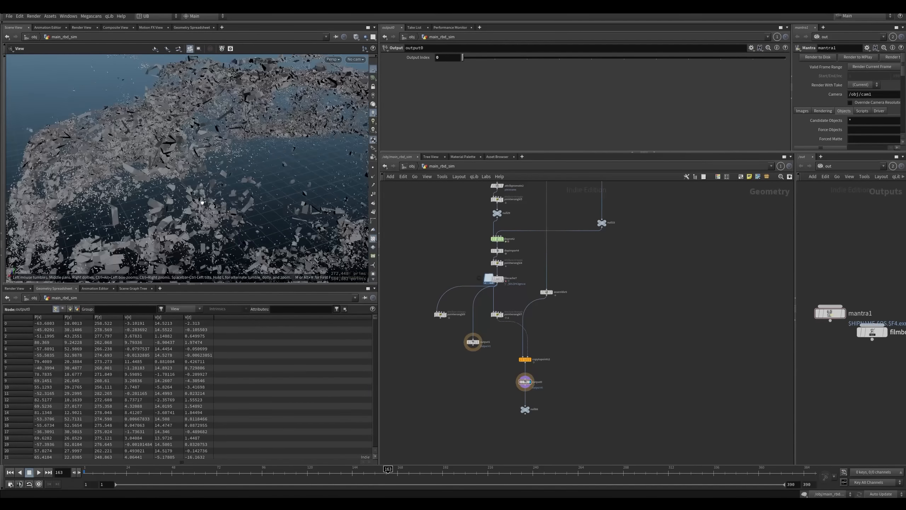
{"action": "left_click_drag", "start_coordinate": [232, 200], "coordinate": [200, 190], "text": "alt"}
{"action": "right_click_drag", "start_coordinate": [200, 191], "coordinate": [221, 216], "text": "alt"}
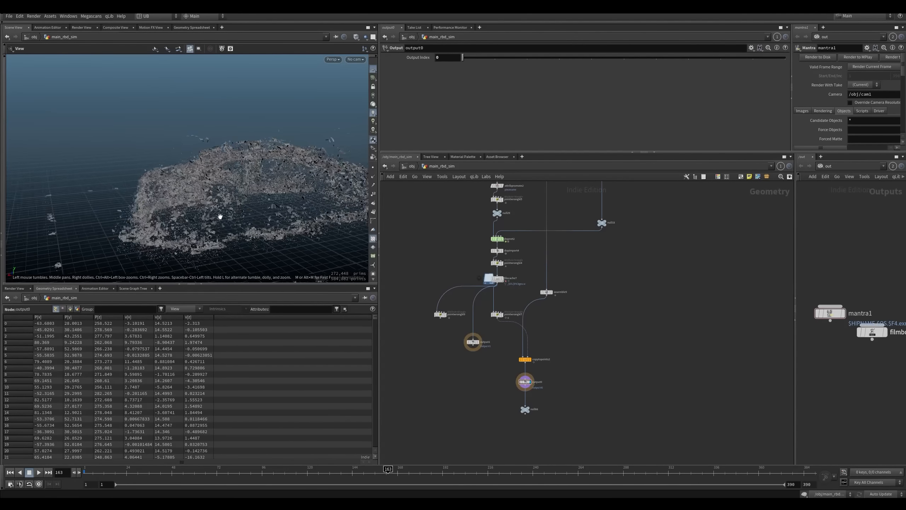
{"action": "middle_click_drag", "start_coordinate": [221, 216], "coordinate": [172, 218], "text": "alt"}
Step: Turn off the template display of the INSIDE null at the end of the ice upres branch
{"action": "right_click_drag", "start_coordinate": [498, 357], "coordinate": [463, 380]}
{"action": "middle_click_drag", "start_coordinate": [406, 357], "coordinate": [508, 336]}
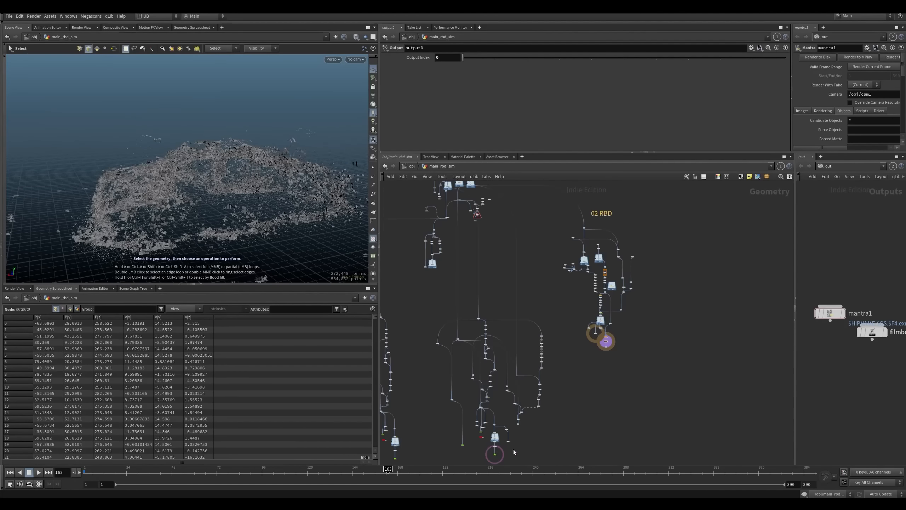
{"action": "middle_click_drag", "start_coordinate": [514, 452], "coordinate": [503, 364]}
{"action": "right_click_drag", "start_coordinate": [497, 369], "coordinate": [523, 357]}
{"action": "key", "text": "r"}
{"action": "left_click", "coordinate": [469, 352]}
{"action": "middle_click_drag", "start_coordinate": [565, 341], "coordinate": [541, 348]}
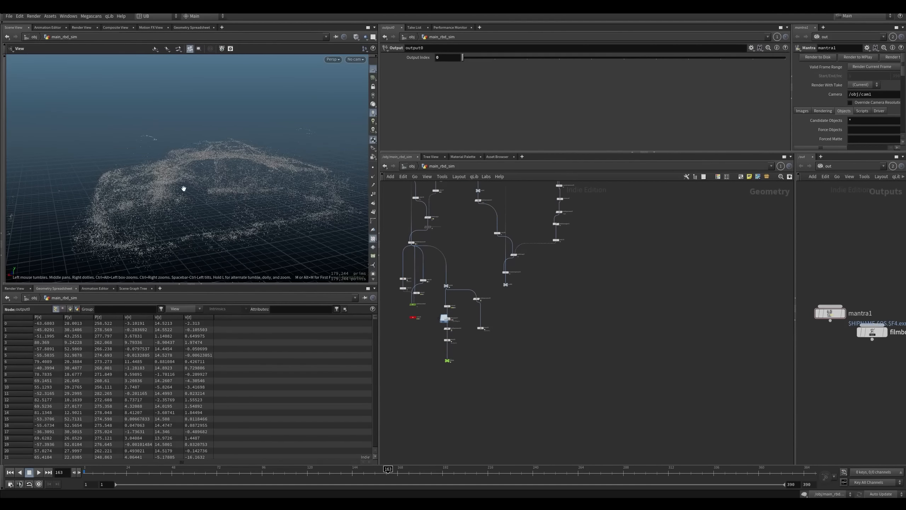
Step: Examine the small output0 debris on its own from several angles
{"action": "right_click_drag", "start_coordinate": [183, 188], "coordinate": [218, 160], "text": "alt"}
{"action": "left_click_drag", "start_coordinate": [218, 160], "coordinate": [150, 187], "text": "alt"}
{"action": "right_click_drag", "start_coordinate": [150, 186], "coordinate": [164, 199], "text": "alt"}
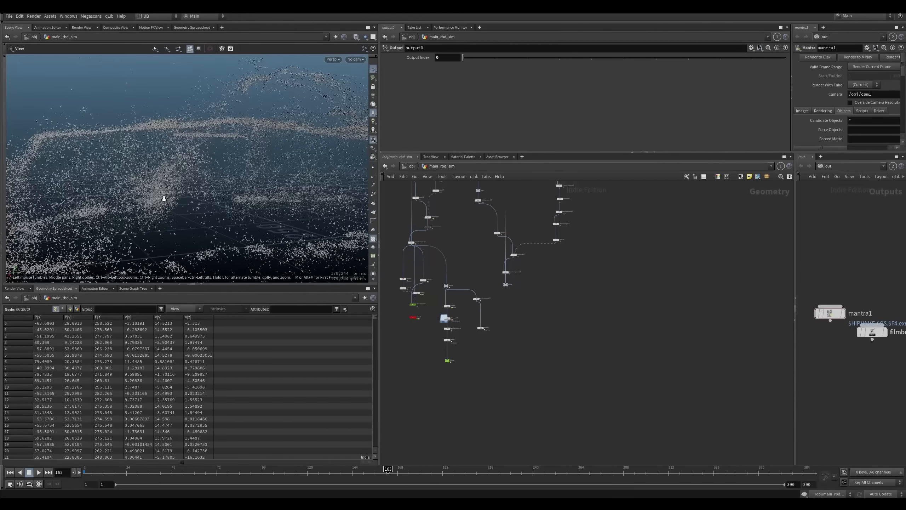
{"action": "left_click_drag", "start_coordinate": [164, 199], "coordinate": [172, 227]}
{"action": "key", "text": "s"}
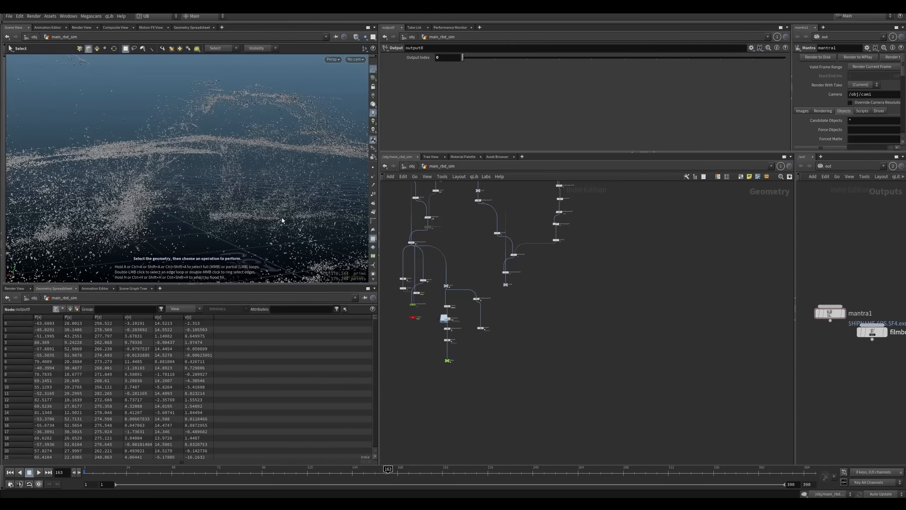
{"action": "left_click_drag", "start_coordinate": [290, 240], "coordinate": [263, 255], "text": "alt"}
Step: In pointwrangle7 near the end of the 02 RBD branch, set the fit01 maximum of the pscale expression to 20
{"action": "middle_click_drag", "start_coordinate": [561, 270], "coordinate": [539, 339]}
{"action": "scroll", "coordinate": [518, 335], "scroll_direction": "down", "scroll_amount": 2}
{"action": "left_click_drag", "start_coordinate": [271, 243], "coordinate": [249, 204], "text": "alt"}
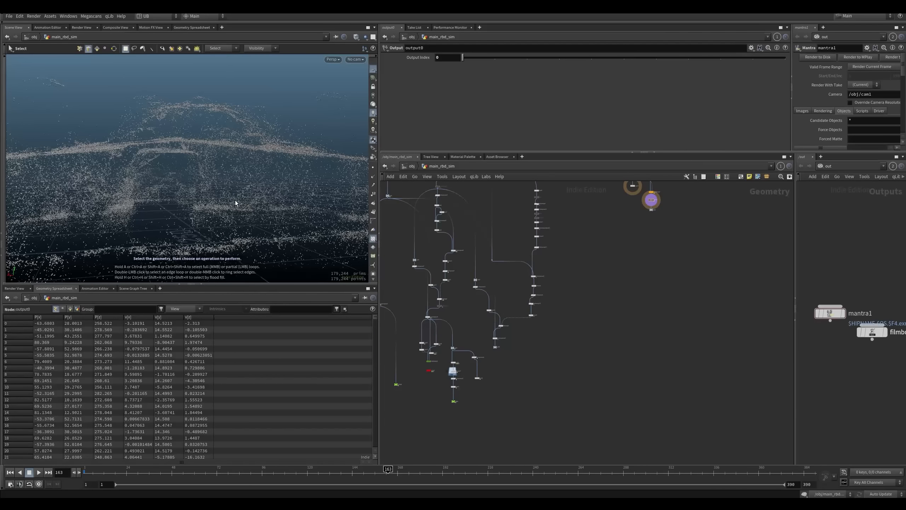
{"action": "middle_click_drag", "start_coordinate": [602, 253], "coordinate": [515, 371]}
{"action": "scroll", "coordinate": [585, 308], "scroll_direction": "up", "scroll_amount": 5}
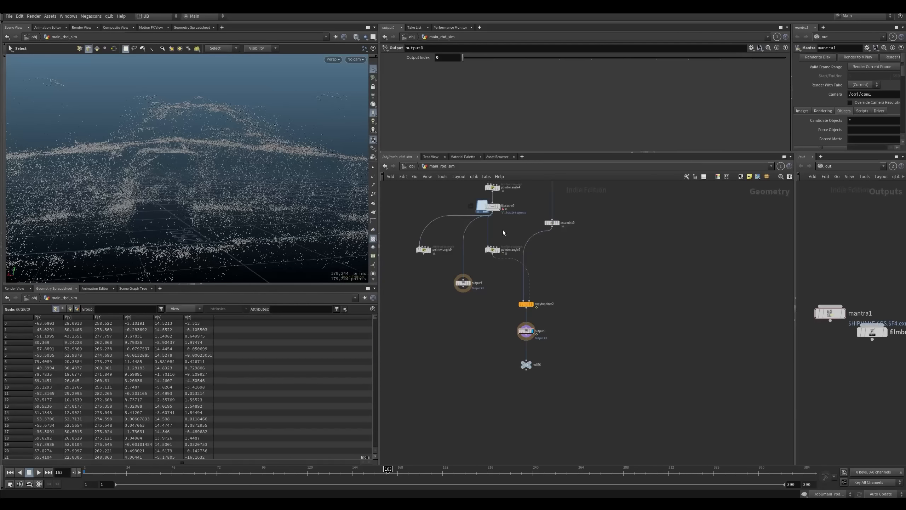
{"action": "left_click", "coordinate": [499, 249]}
{"action": "left_click", "coordinate": [531, 101]}
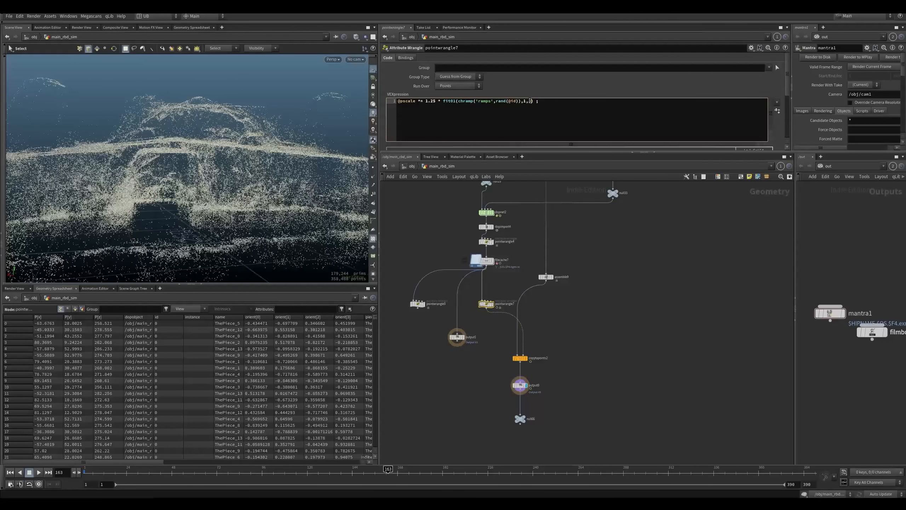
{"action": "left_click", "coordinate": [446, 358]}
{"action": "left_click", "coordinate": [529, 101]}
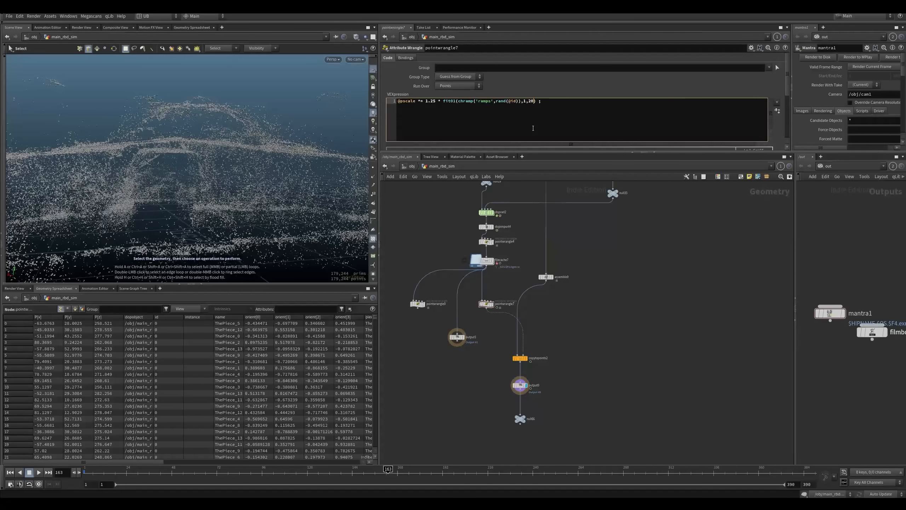
{"action": "key", "text": "ctrl+Return"}
Step: Reshape pointwrangle7's scale ramp so it stays low through the first half, with a point at position 0.536 and value 0.125
{"action": "scroll", "coordinate": [534, 128], "scroll_direction": "down", "scroll_amount": 10}
{"action": "left_click_drag", "start_coordinate": [597, 109], "coordinate": [663, 110]}
{"action": "left_click_drag", "start_coordinate": [545, 100], "coordinate": [546, 103]}
{"action": "left_click_drag", "start_coordinate": [663, 98], "coordinate": [659, 73]}
{"action": "left_click_drag", "start_coordinate": [567, 100], "coordinate": [605, 97]}
{"action": "right_click_drag", "start_coordinate": [162, 178], "coordinate": [260, 185], "text": "alt"}
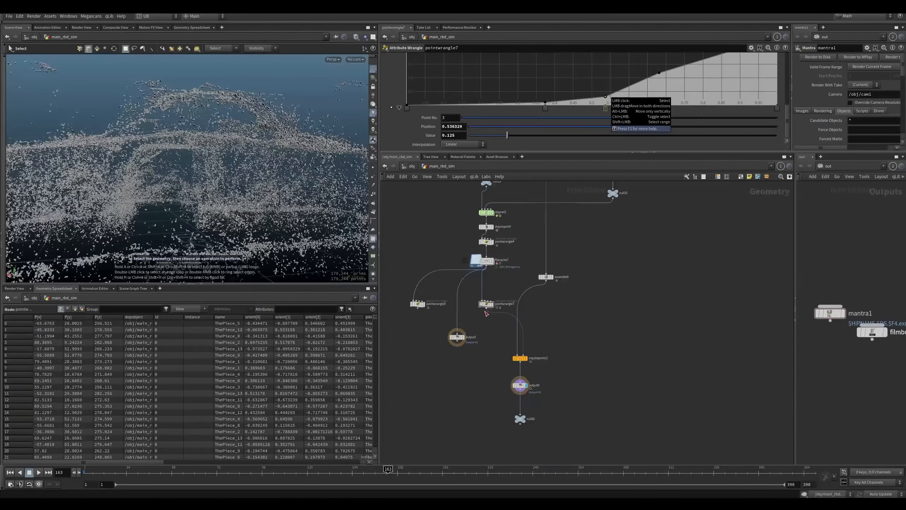
Step: Insert an Attribute Randomize node below pointwrangle7 and set its attribute name to pscale
{"action": "left_click_drag", "start_coordinate": [486, 304], "coordinate": [486, 290]}
{"action": "key", "text": "Tab"}
{"action": "type", "text": "attrand"}
{"action": "key", "text": "Return"}
{"action": "left_click", "coordinate": [506, 301]}
{"action": "left_click_drag", "start_coordinate": [507, 301], "coordinate": [489, 318]}
{"action": "left_click_drag", "start_coordinate": [369, 103], "coordinate": [298, 105]}
{"action": "type", "text": "pscale"}
{"action": "key", "text": "Return"}
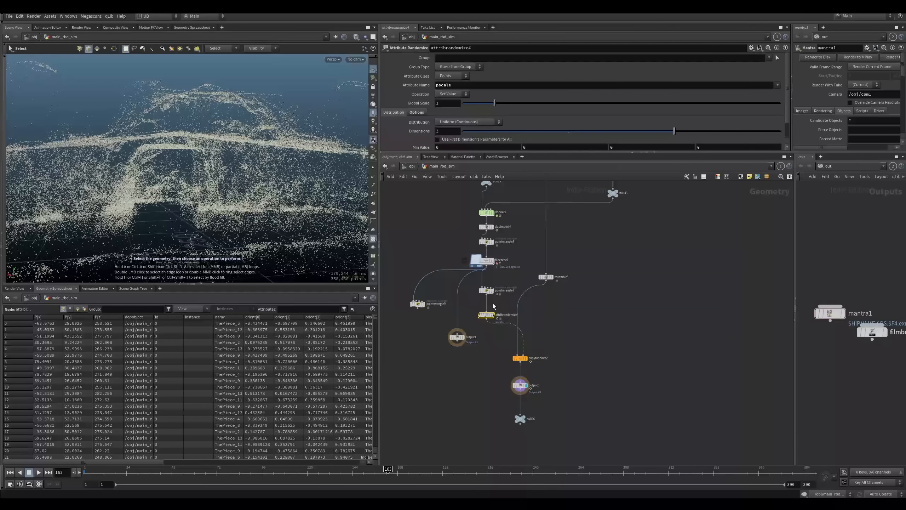
Step: Set the new randomize node's operation to Add Value and display the copytopoints2 debris
{"action": "left_click", "coordinate": [491, 290]}
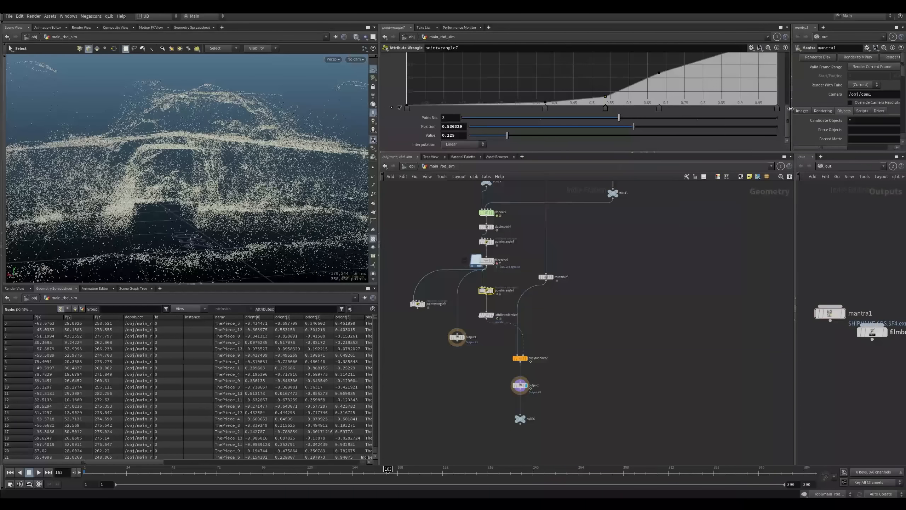
{"action": "left_click_drag", "start_coordinate": [787, 112], "coordinate": [787, 62]}
{"action": "left_click_drag", "start_coordinate": [504, 306], "coordinate": [479, 324]}
{"action": "key", "text": "r"}
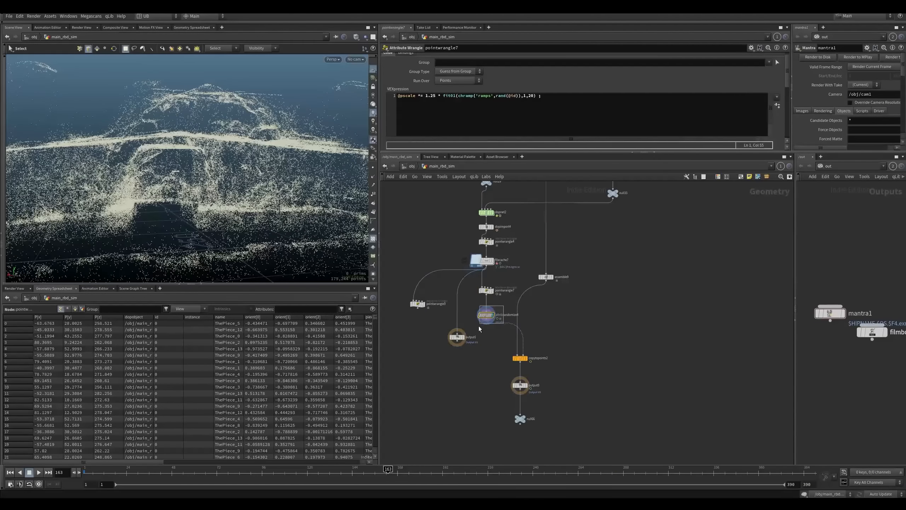
{"action": "left_click", "coordinate": [446, 94]}
{"action": "left_click", "coordinate": [451, 102]}
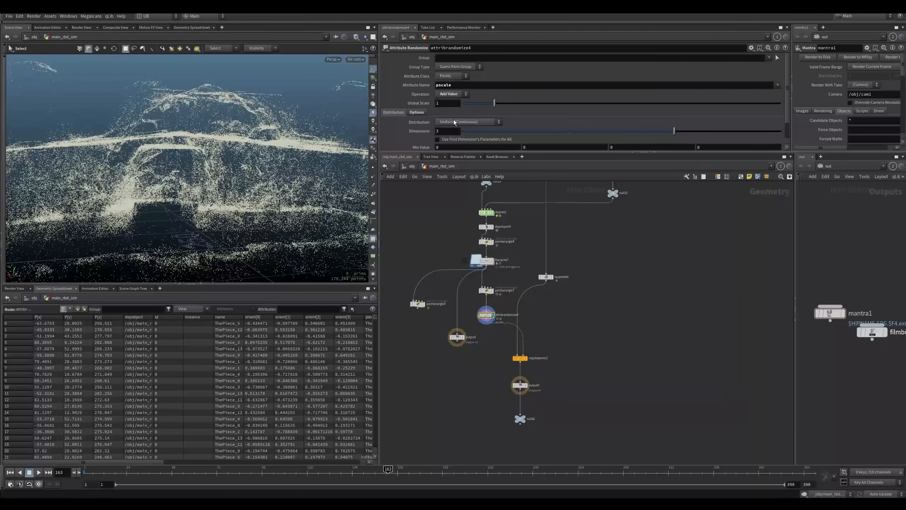
{"action": "left_click_drag", "start_coordinate": [576, 351], "coordinate": [510, 369]}
{"action": "key", "text": "r"}
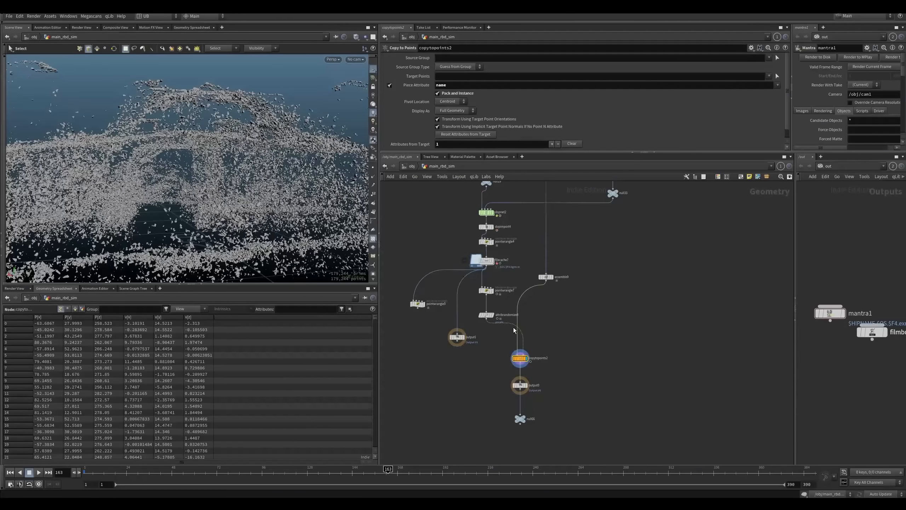
Step: Change the fit01 maximum in pointwrangle7's pscale expression to 3
{"action": "left_click", "coordinate": [486, 290]}
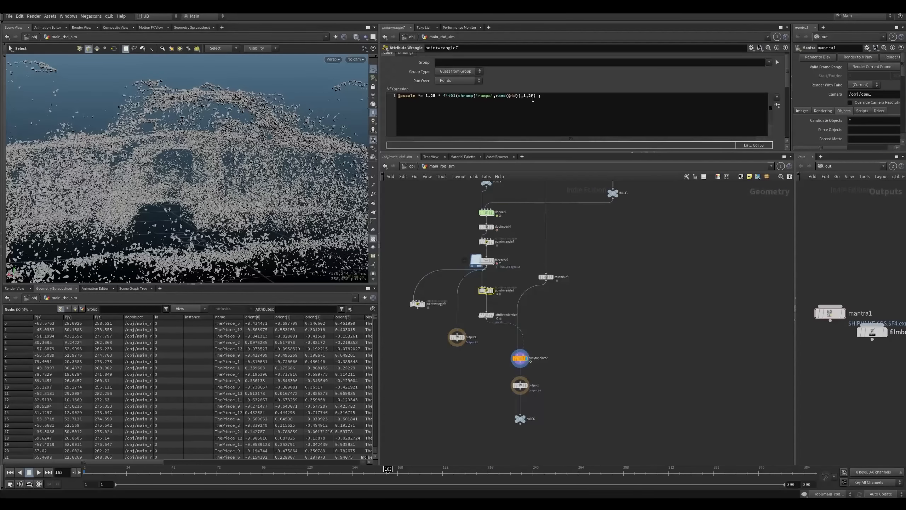
{"action": "left_click", "coordinate": [531, 97]}
{"action": "type", "text": "3"}
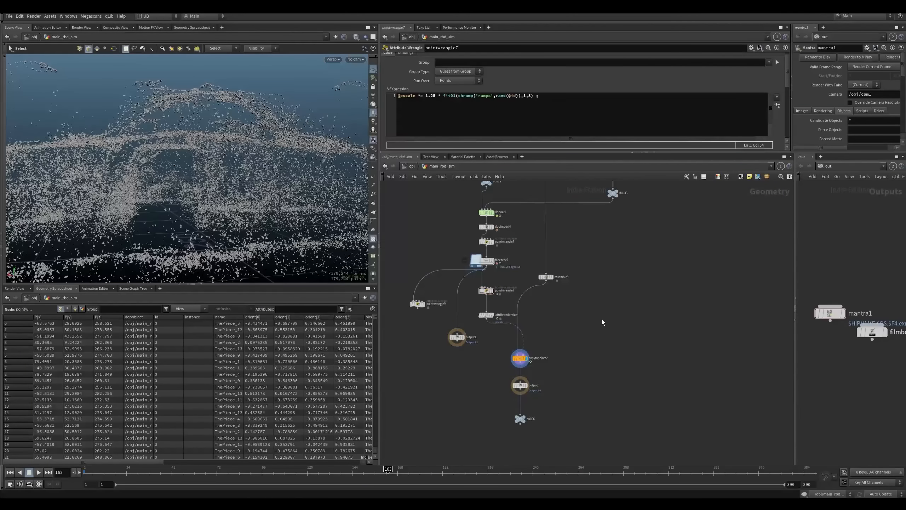
Step: Set attribrandomize4's distribution to Custom Ramp and enable its fit values with Fit Value 1 To at 3
{"action": "left_click", "coordinate": [486, 314]}
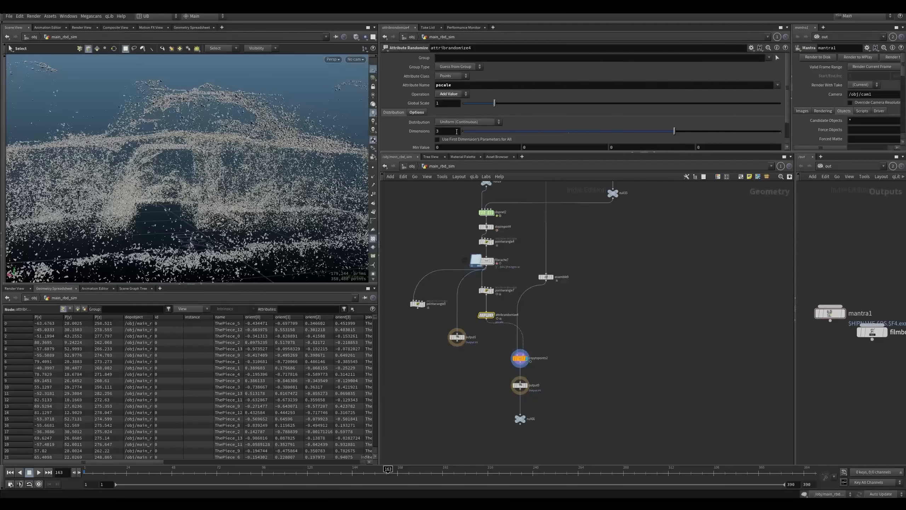
{"action": "left_click_drag", "start_coordinate": [787, 86], "coordinate": [788, 100]}
{"action": "left_click", "coordinate": [415, 93]}
{"action": "left_click", "coordinate": [394, 92]}
{"action": "left_click", "coordinate": [464, 102]}
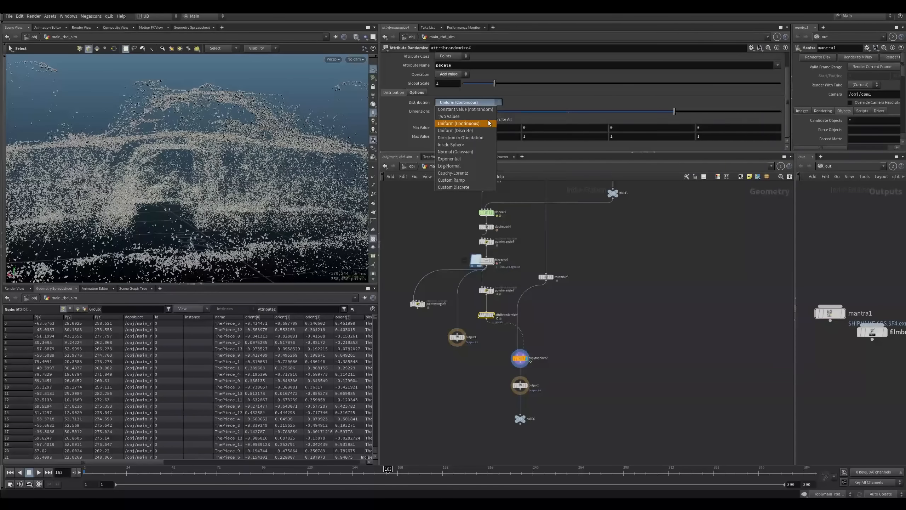
{"action": "left_click", "coordinate": [464, 180]}
{"action": "left_click_drag", "start_coordinate": [787, 96], "coordinate": [787, 109]}
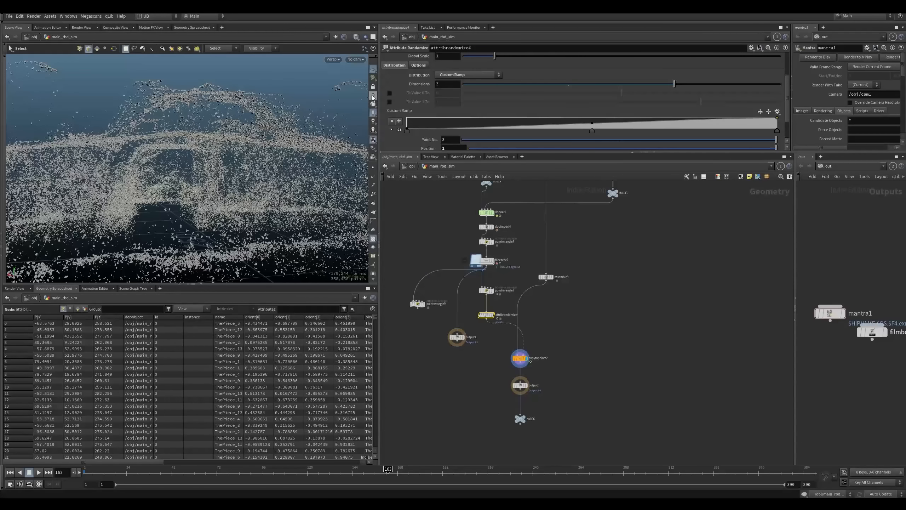
{"action": "left_click", "coordinate": [389, 102]}
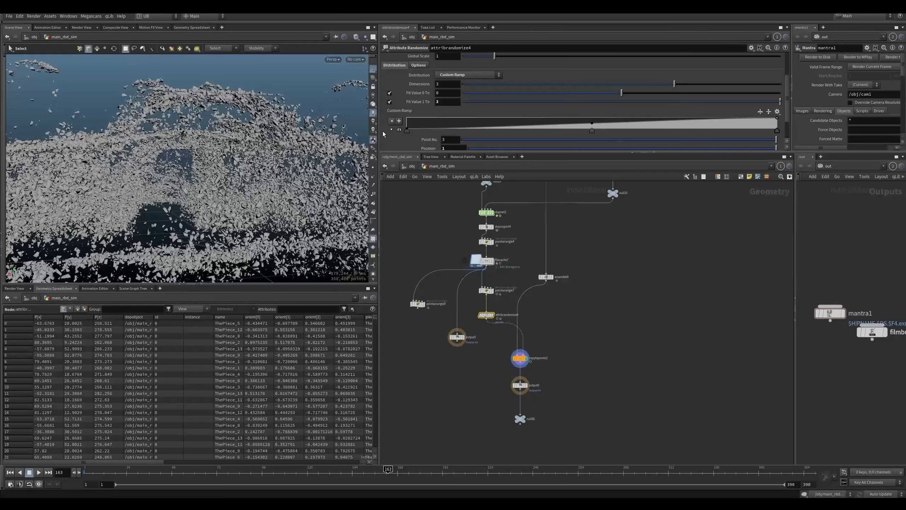
Step: Expand the custom ramp and move its middle point low and close to the end so few pieces become large
{"action": "left_click", "coordinate": [391, 129]}
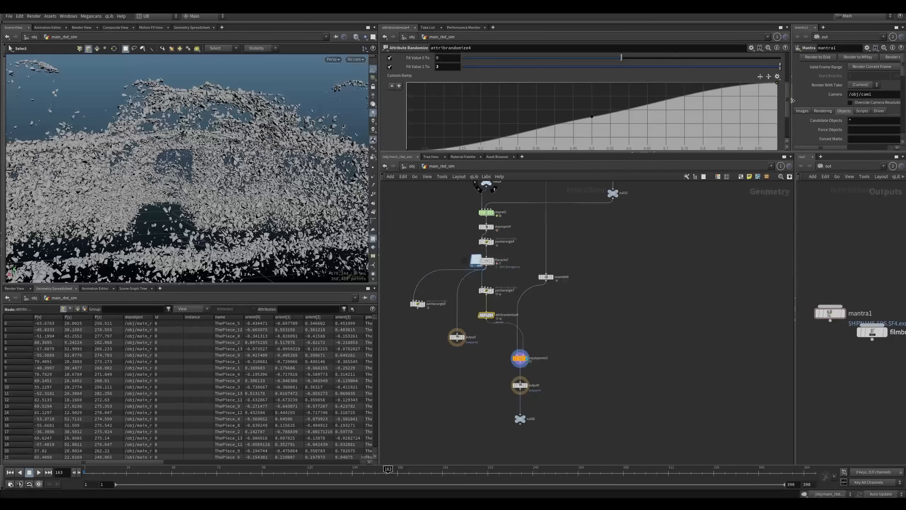
{"action": "left_click_drag", "start_coordinate": [788, 100], "coordinate": [787, 106]}
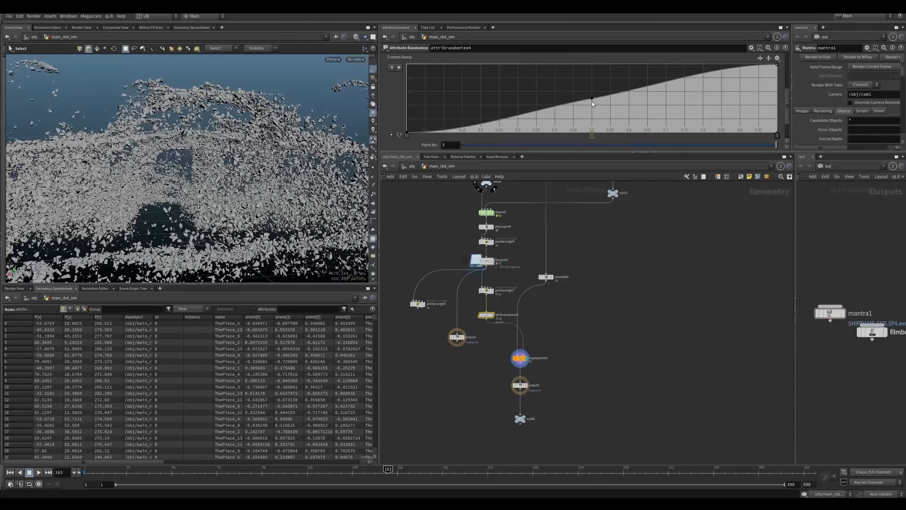
{"action": "left_click_drag", "start_coordinate": [592, 102], "coordinate": [731, 125]}
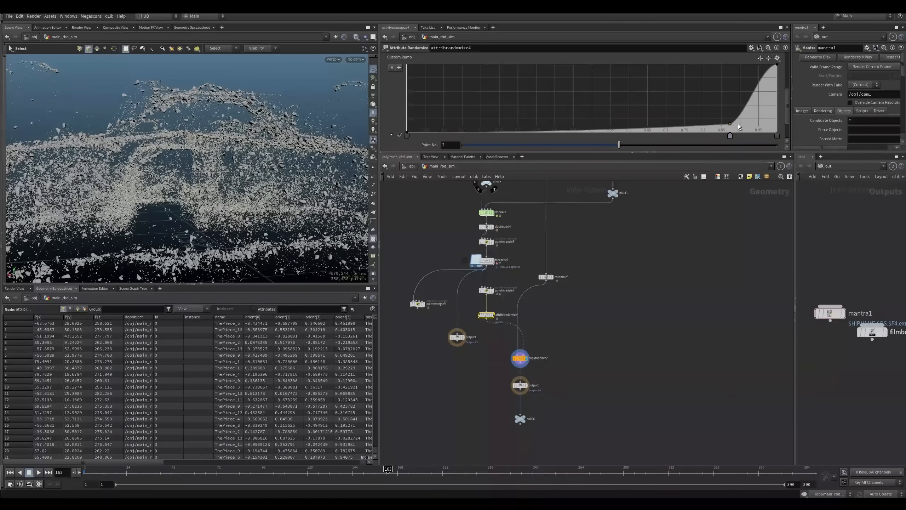
Step: Set Fit Value 1 To on attribrandomize4 to 1
{"action": "scroll", "coordinate": [705, 99], "scroll_direction": "up", "scroll_amount": 5}
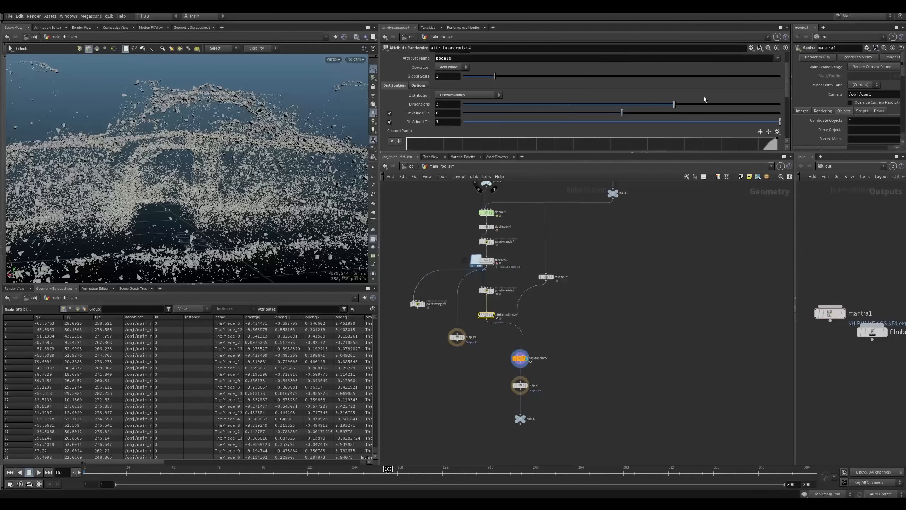
{"action": "double_click", "coordinate": [447, 122]}
{"action": "type", "text": "1"}
{"action": "key", "text": "Return"}
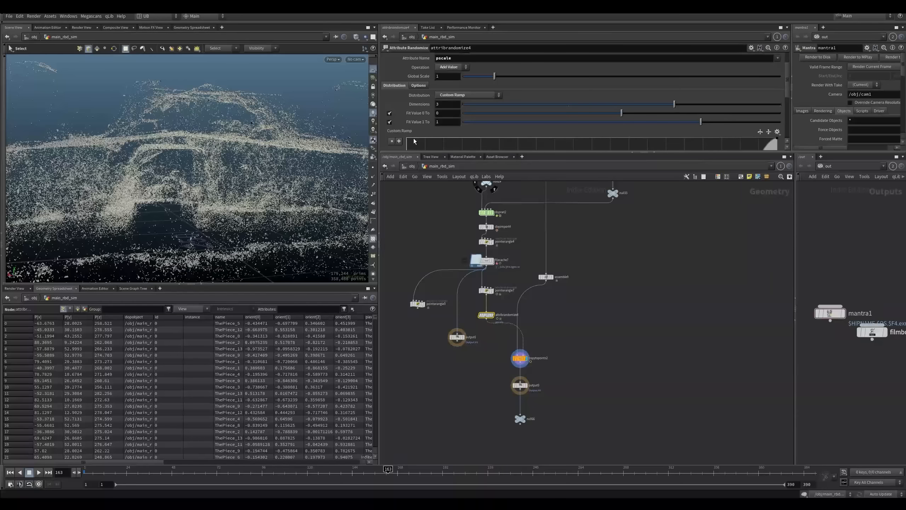
Step: Raise attribrandomize4's Fit Value 1 To to 1.5 while checking the debris sizes from near and far
{"action": "left_click", "coordinate": [451, 255]}
{"action": "right_click_drag", "start_coordinate": [231, 182], "coordinate": [205, 203], "text": "alt"}
{"action": "left_click_drag", "start_coordinate": [204, 203], "coordinate": [215, 197], "text": "alt"}
{"action": "middle_click_drag", "start_coordinate": [450, 125], "coordinate": [475, 124]}
{"action": "left_click_drag", "start_coordinate": [307, 137], "coordinate": [294, 144], "text": "alt"}
{"action": "right_click_drag", "start_coordinate": [293, 144], "coordinate": [214, 200], "text": "alt"}
{"action": "left_click_drag", "start_coordinate": [213, 200], "coordinate": [246, 200]}
{"action": "left_click", "coordinate": [487, 315]}
Step: Return to the start of the 02 RBD network, display its first null, null25, and save the scene
{"action": "middle_click_drag", "start_coordinate": [506, 312], "coordinate": [517, 355]}
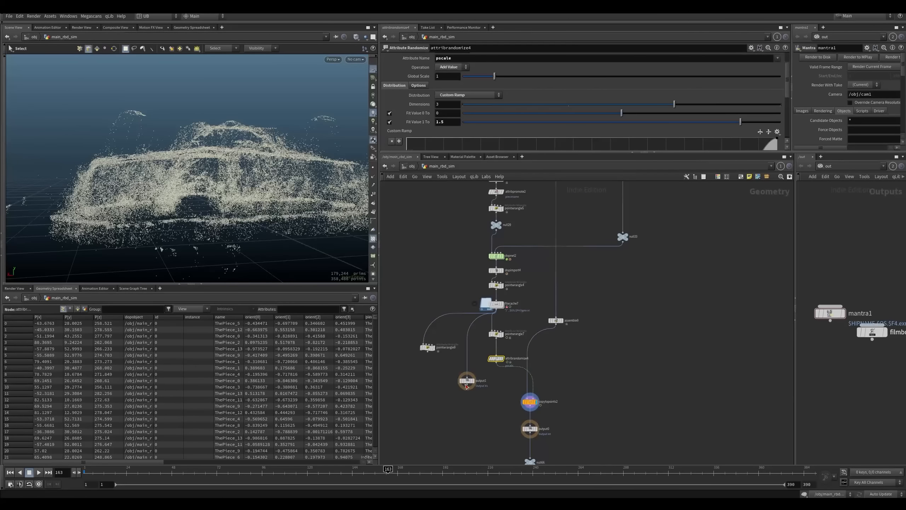
{"action": "left_click_drag", "start_coordinate": [467, 382], "coordinate": [455, 385]}
{"action": "middle_click_drag", "start_coordinate": [482, 401], "coordinate": [482, 391]}
{"action": "middle_click_drag", "start_coordinate": [598, 264], "coordinate": [573, 345]}
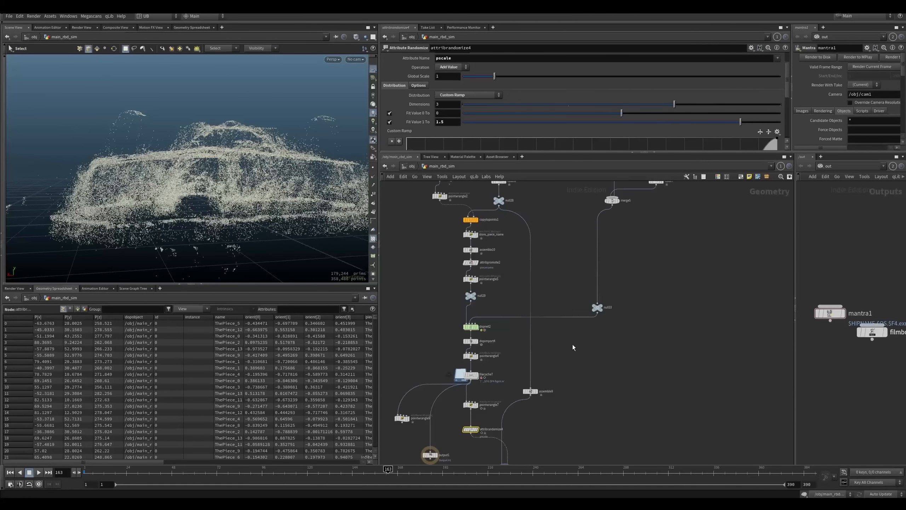
{"action": "scroll", "coordinate": [572, 347], "scroll_direction": "down", "scroll_amount": 3}
{"action": "middle_click_drag", "start_coordinate": [558, 198], "coordinate": [544, 378]}
{"action": "middle_click_drag", "start_coordinate": [498, 213], "coordinate": [528, 296]}
{"action": "scroll", "coordinate": [502, 291], "scroll_direction": "up", "scroll_amount": 1}
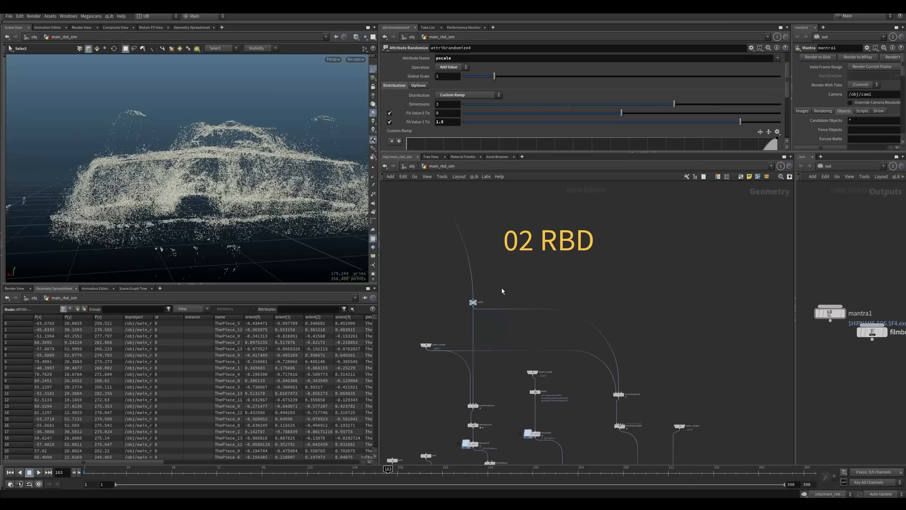
{"action": "key", "text": "r"}
{"action": "left_click", "coordinate": [473, 303]}
{"action": "middle_click_drag", "start_coordinate": [495, 339], "coordinate": [498, 322]}
{"action": "key", "text": "ctrl+s"}
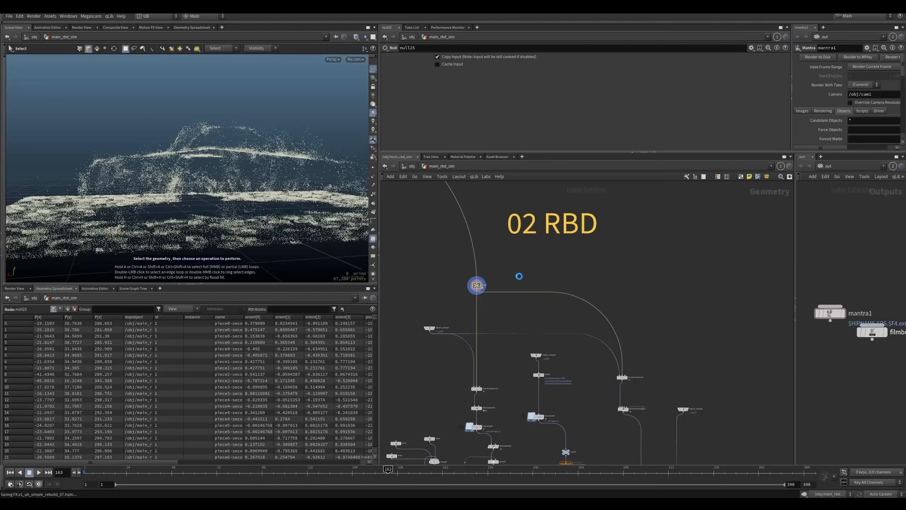
Step: Add an RBD Bullet Solver beside null25, enable Emit RBDs on it to show the option, and delete the solver
{"action": "key", "text": "Tab"}
{"action": "type", "text": "rbdbu"}
{"action": "key", "text": "Return"}
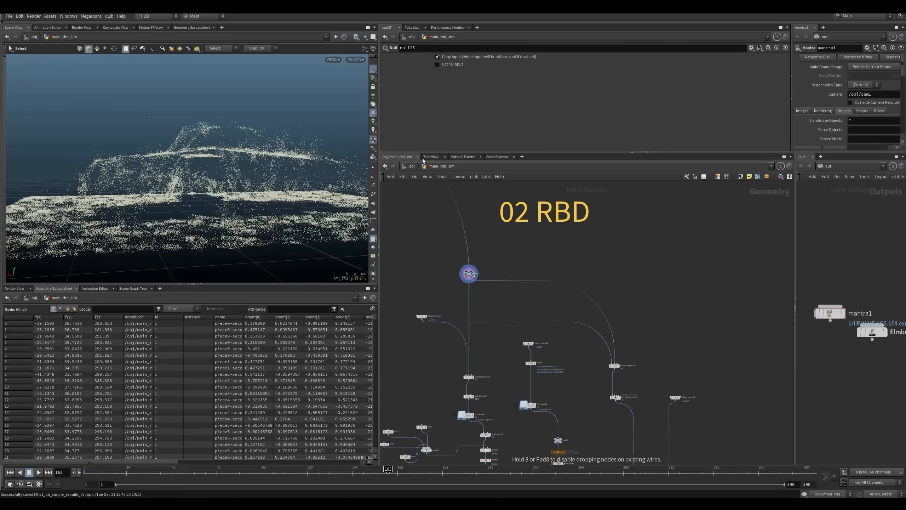
{"action": "left_click", "coordinate": [517, 310]}
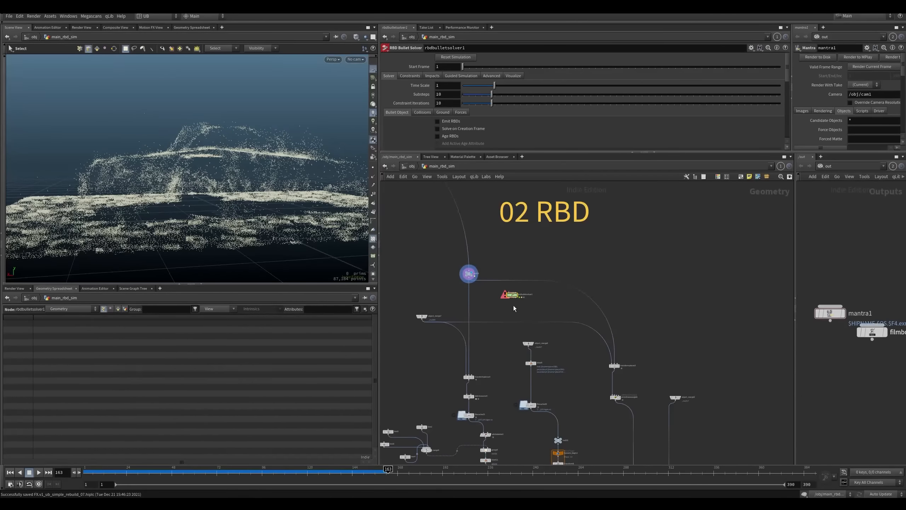
{"action": "left_click", "coordinate": [450, 122]}
{"action": "left_click", "coordinate": [449, 124]}
{"action": "left_click", "coordinate": [448, 123]}
{"action": "left_click", "coordinate": [448, 124]}
{"action": "left_click", "coordinate": [448, 124]}
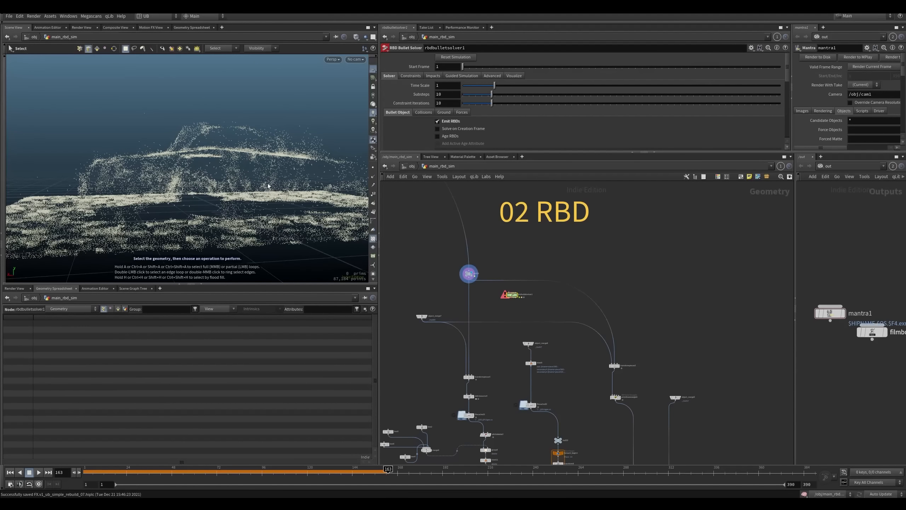
{"action": "scroll", "coordinate": [500, 310], "scroll_direction": "up", "scroll_amount": 2}
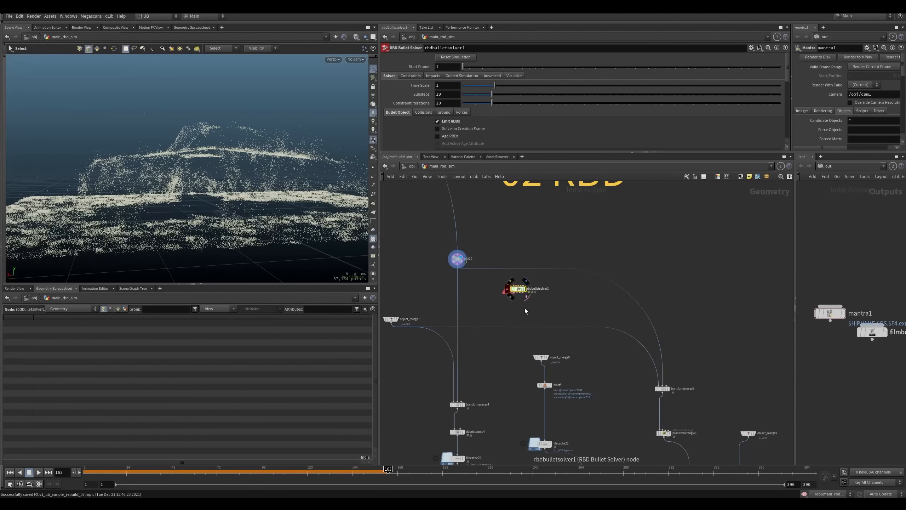
{"action": "key", "text": "Delete"}
{"action": "middle_click_drag", "start_coordinate": [521, 307], "coordinate": [538, 282]}
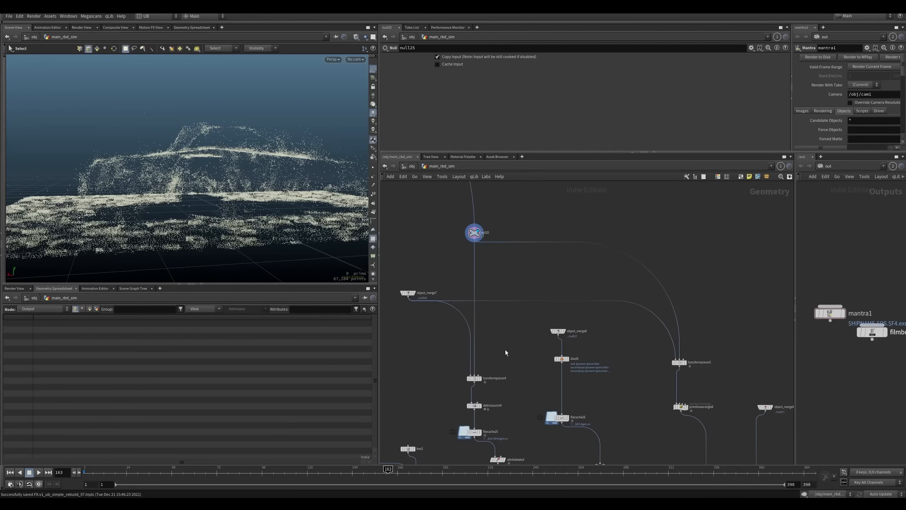
Step: Display the transformpieces4 result and the static object_merge7 geometry that feeds it
{"action": "middle_click_drag", "start_coordinate": [515, 389], "coordinate": [506, 319]}
{"action": "left_click_drag", "start_coordinate": [493, 287], "coordinate": [448, 317]}
{"action": "key", "text": "r"}
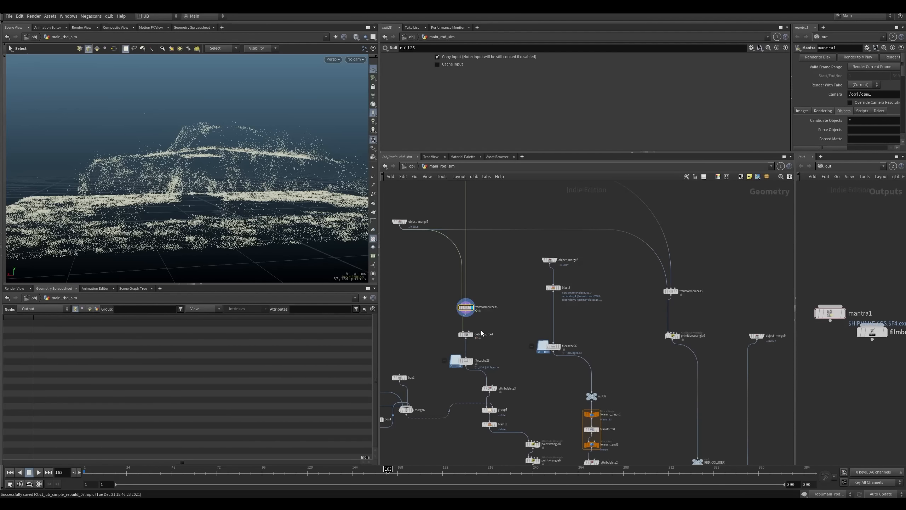
{"action": "middle_click_drag", "start_coordinate": [501, 292], "coordinate": [514, 306]}
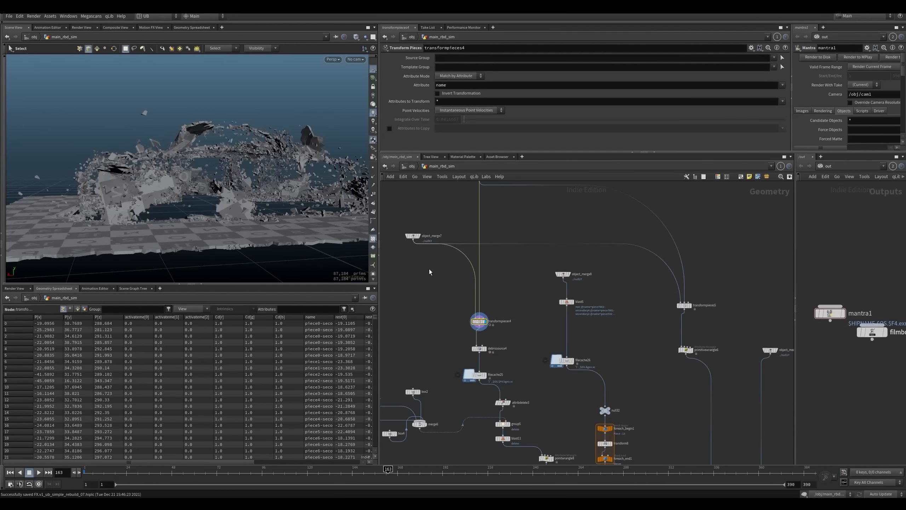
{"action": "key", "text": "r"}
{"action": "left_click", "coordinate": [413, 236]}
{"action": "left_click_drag", "start_coordinate": [441, 214], "coordinate": [399, 259]}
{"action": "scroll", "coordinate": [452, 328], "scroll_direction": "up", "scroll_amount": 3}
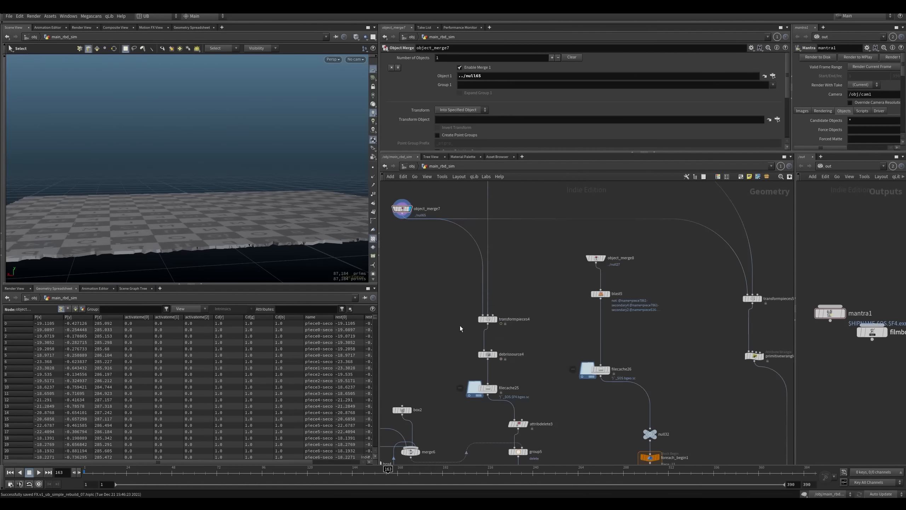
Step: Display transformpieces4 and the debrissource4 node below it, and review the Debris Source settings down to Post-Process
{"action": "left_click_drag", "start_coordinate": [461, 328], "coordinate": [499, 306]}
{"action": "key", "text": "r"}
{"action": "key", "text": "r"}
{"action": "left_click_drag", "start_coordinate": [456, 345], "coordinate": [503, 364]}
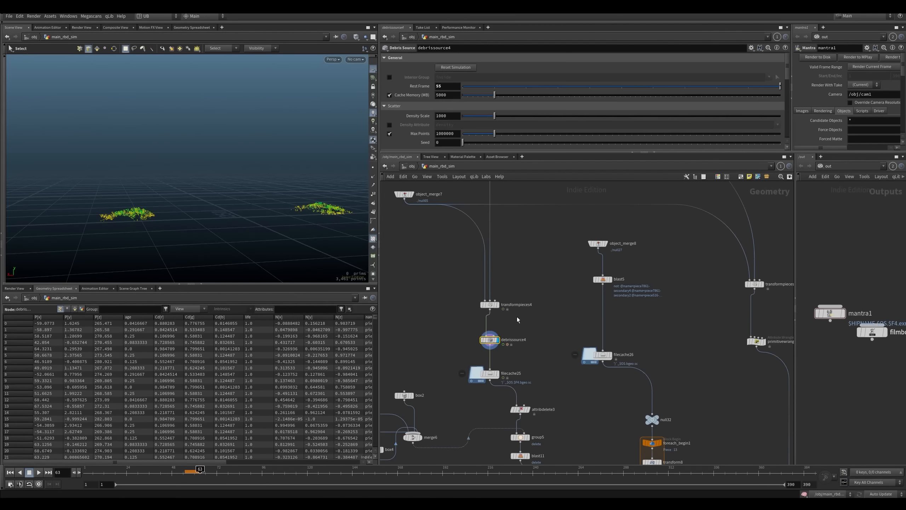
{"action": "left_click_drag", "start_coordinate": [788, 78], "coordinate": [787, 138]}
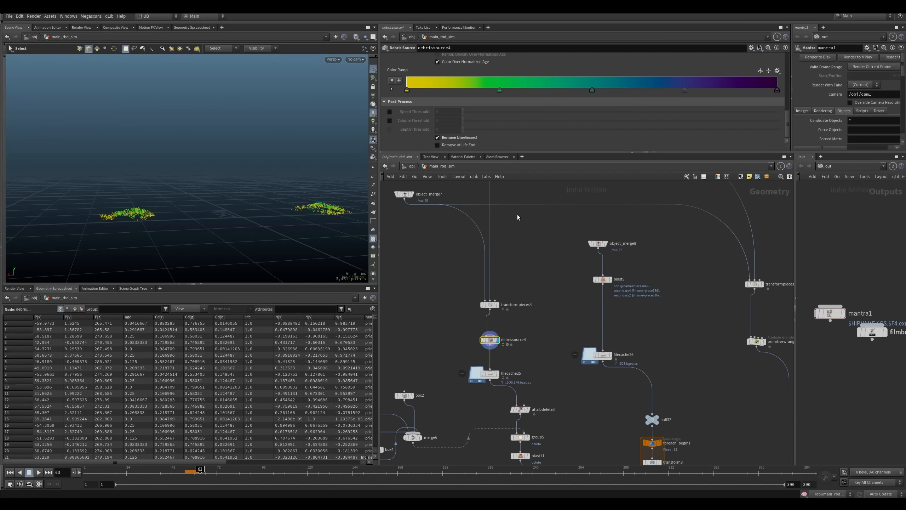
Step: Select the filecache25 node and inspect the node information of transformpieces4
{"action": "left_click", "coordinate": [489, 374]}
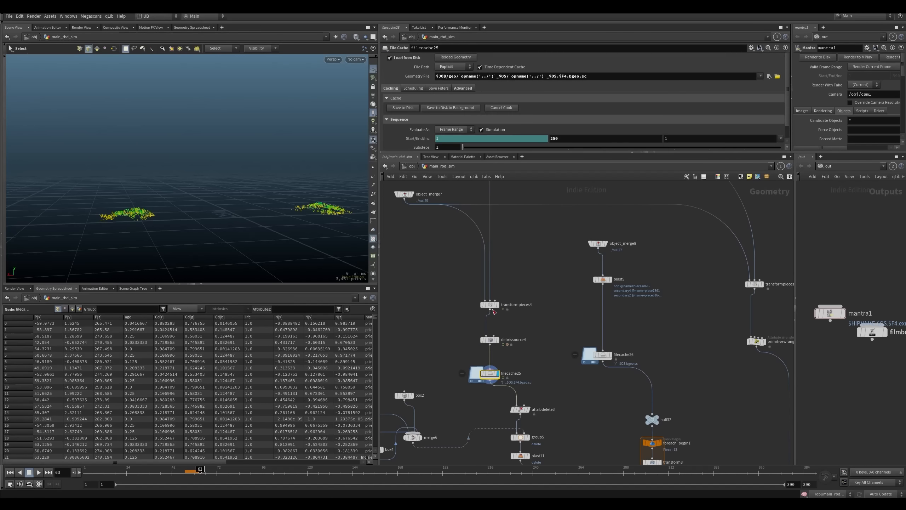
{"action": "middle_click", "coordinate": [491, 311]}
{"action": "middle_click", "coordinate": [494, 309]}
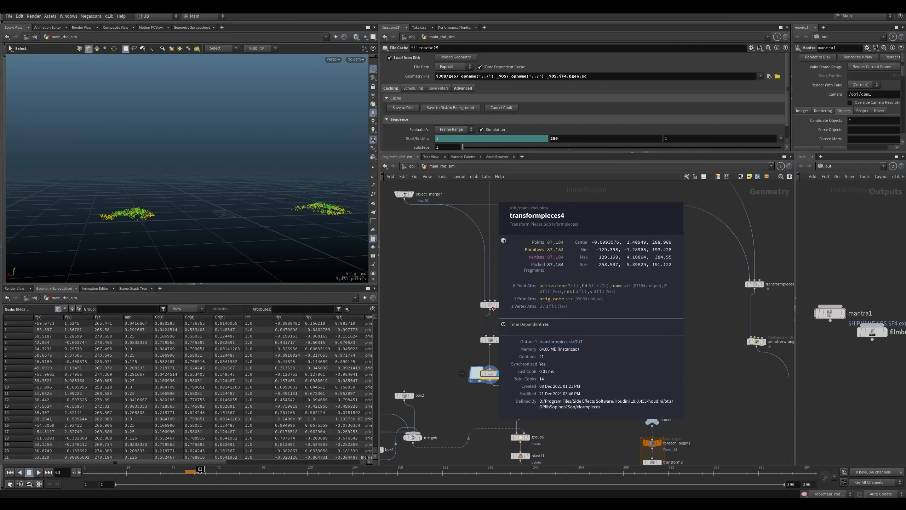
Step: Display object_merge7 and examine its static ice pieces in the viewport
{"action": "middle_click_drag", "start_coordinate": [455, 329], "coordinate": [471, 403]}
{"action": "scroll", "coordinate": [472, 403], "scroll_direction": "down", "scroll_amount": 3}
{"action": "left_click", "coordinate": [442, 308]}
{"action": "left_click_drag", "start_coordinate": [453, 283], "coordinate": [422, 340]}
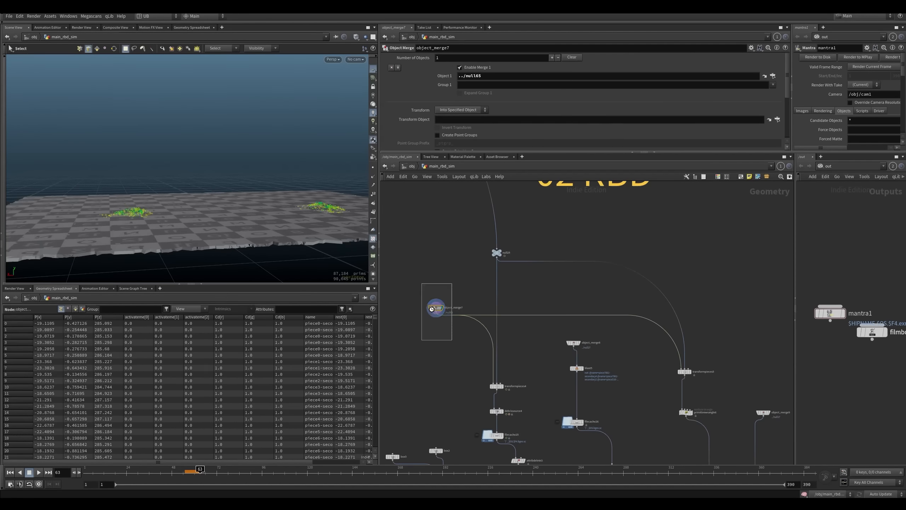
{"action": "left_click_drag", "start_coordinate": [265, 205], "coordinate": [259, 211], "text": "alt"}
{"action": "right_click_drag", "start_coordinate": [259, 211], "coordinate": [244, 234], "text": "alt"}
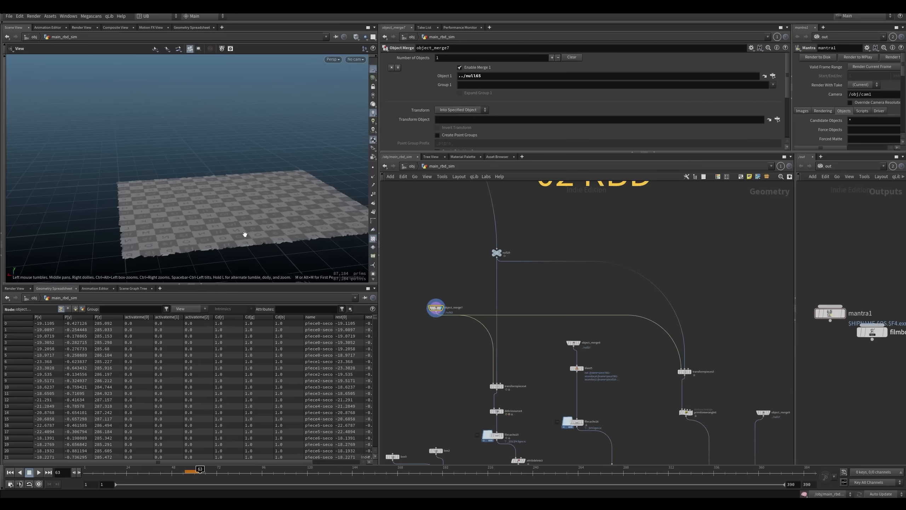
{"action": "left_click_drag", "start_coordinate": [244, 234], "coordinate": [285, 230], "text": "alt"}
Step: Display the points of null25, followed by the transformpieces4 result they drive
{"action": "key", "text": "r"}
{"action": "left_click_drag", "start_coordinate": [467, 237], "coordinate": [509, 267]}
{"action": "middle_click_drag", "start_coordinate": [517, 380], "coordinate": [513, 330]}
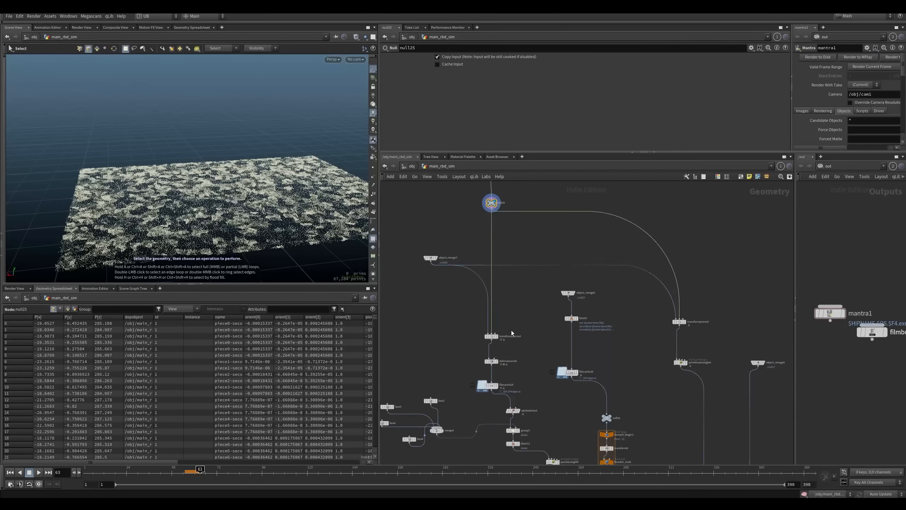
{"action": "scroll", "coordinate": [513, 330], "scroll_direction": "up", "scroll_amount": 4}
{"action": "left_click", "coordinate": [487, 340]}
{"action": "left_click_drag", "start_coordinate": [529, 324], "coordinate": [450, 356]}
{"action": "middle_click_drag", "start_coordinate": [445, 380], "coordinate": [448, 327]}
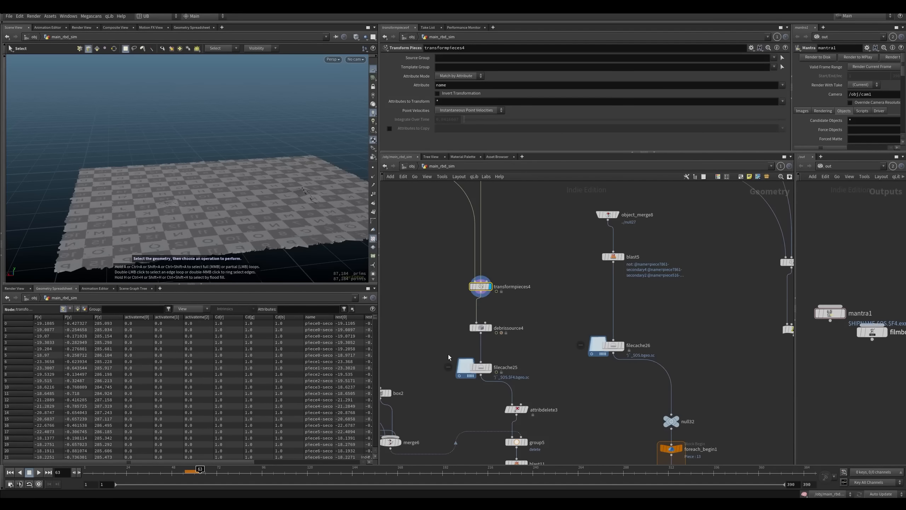
Step: Display the cached debris source points of filecache25 and move the timeline to frame 119
{"action": "key", "text": "r"}
{"action": "left_click_drag", "start_coordinate": [448, 352], "coordinate": [492, 382]}
{"action": "mouse_move", "coordinate": [199, 475]}
{"action": "left_mouse_down"}
{"action": "mouse_move", "coordinate": [319, 469]}
{"action": "mouse_move", "coordinate": [309, 465]}
{"action": "mouse_move", "coordinate": [218, 471]}
{"action": "mouse_move", "coordinate": [357, 472]}
{"action": "mouse_move", "coordinate": [306, 471]}
{"action": "left_mouse_up"}
{"action": "middle_click_drag", "start_coordinate": [273, 244], "coordinate": [237, 192], "text": "alt"}
{"action": "left_click_drag", "start_coordinate": [237, 192], "coordinate": [303, 248], "text": "alt"}
Step: Display pointwrangle8 and compare its filtered points with blast11's output, toggling the wrangle's bypass
{"action": "middle_click_drag", "start_coordinate": [543, 442], "coordinate": [491, 307]}
{"action": "left_click", "coordinate": [538, 364]}
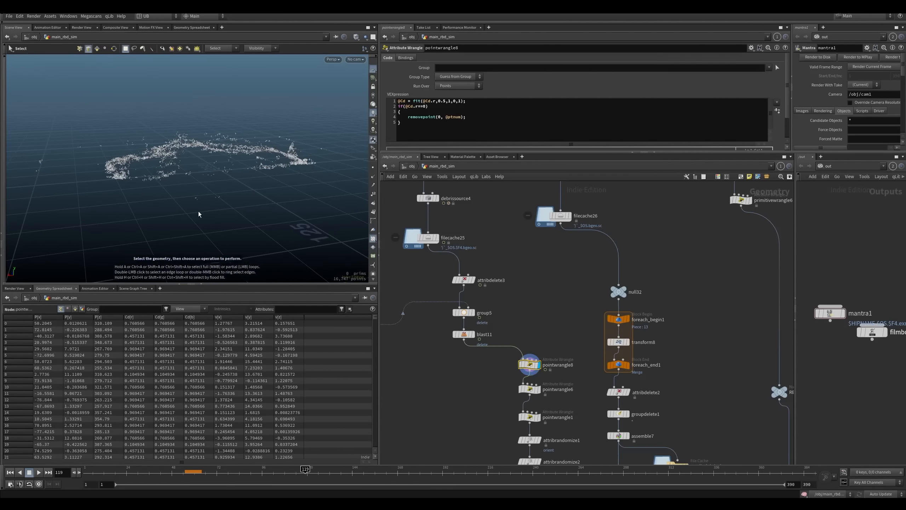
{"action": "scroll", "coordinate": [198, 212], "scroll_direction": "up", "scroll_amount": 2}
{"action": "left_click_drag", "start_coordinate": [198, 212], "coordinate": [246, 193], "text": "alt"}
{"action": "left_click_drag", "start_coordinate": [506, 328], "coordinate": [470, 338]}
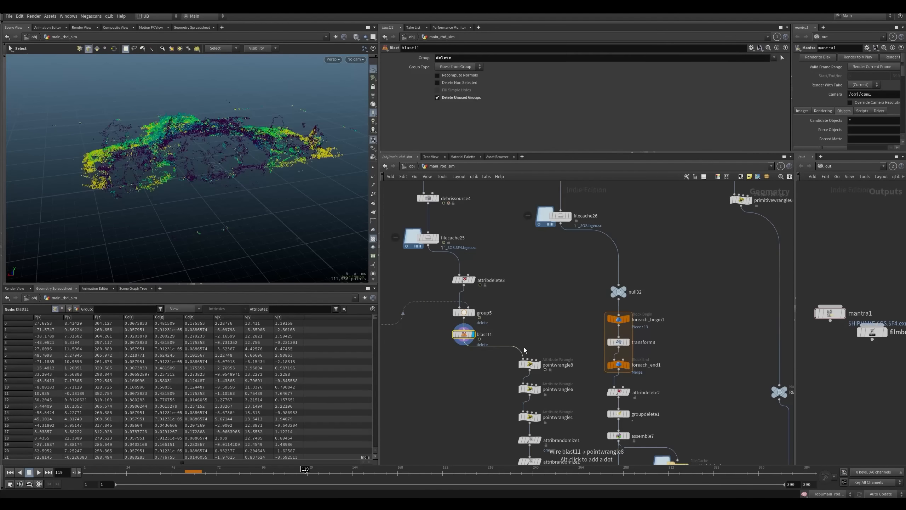
{"action": "left_click_drag", "start_coordinate": [575, 360], "coordinate": [529, 380]}
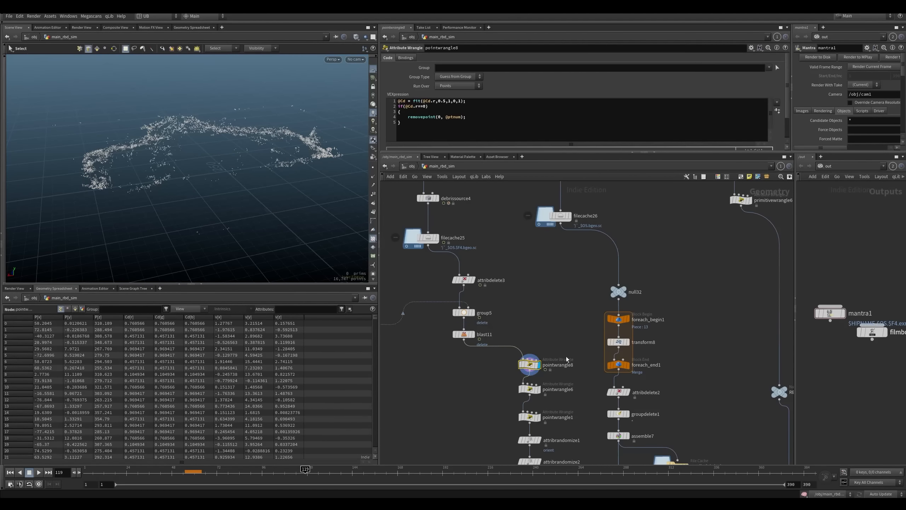
{"action": "middle_click_drag", "start_coordinate": [562, 351], "coordinate": [561, 336]}
{"action": "key", "text": "b"}
{"action": "key", "text": "b"}
Step: Display the random point-removal wrangle pointwrangle6 and bypass it
{"action": "middle_click_drag", "start_coordinate": [494, 379], "coordinate": [485, 345]}
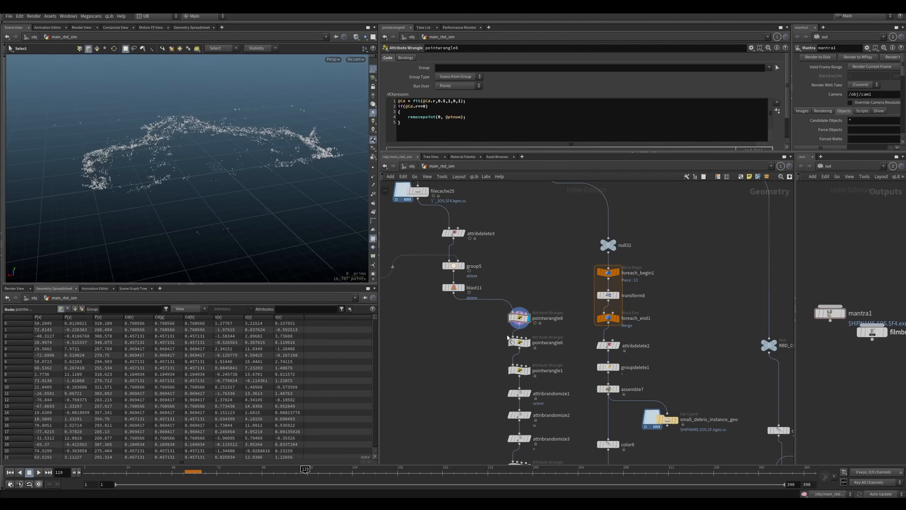
{"action": "left_click_drag", "start_coordinate": [507, 335], "coordinate": [521, 350]}
{"action": "middle_click_drag", "start_coordinate": [489, 353], "coordinate": [479, 333]}
{"action": "scroll", "coordinate": [483, 325], "scroll_direction": "up", "scroll_amount": 1}
{"action": "key", "text": "b"}
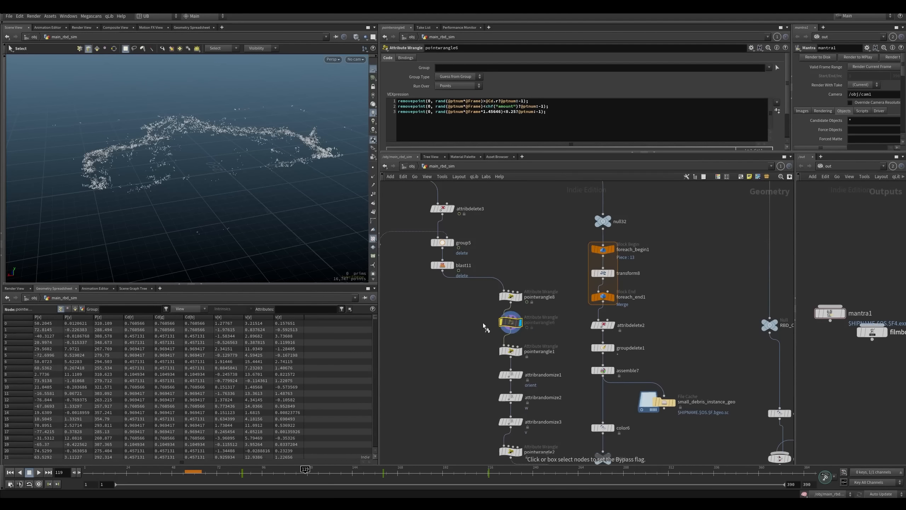
{"action": "key", "text": "b"}
{"action": "key", "text": "b"}
Step: Review the point attribute chain from pointwrangle1 through the three Attribute Randomize nodes to pointwrangle2
{"action": "left_click_drag", "start_coordinate": [473, 343], "coordinate": [506, 357]}
{"action": "middle_click_drag", "start_coordinate": [481, 355], "coordinate": [470, 324]}
{"action": "left_click", "coordinate": [475, 337]}
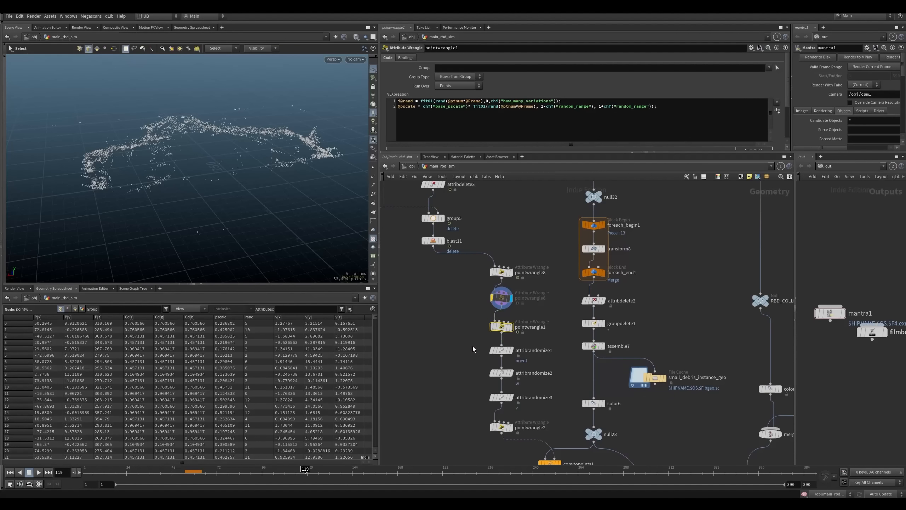
{"action": "left_click_drag", "start_coordinate": [473, 345], "coordinate": [507, 355]}
{"action": "middle_click_drag", "start_coordinate": [473, 368], "coordinate": [463, 352]}
{"action": "left_click_drag", "start_coordinate": [462, 348], "coordinate": [466, 377]}
{"action": "middle_click_drag", "start_coordinate": [463, 371], "coordinate": [456, 357]}
{"action": "left_click_drag", "start_coordinate": [456, 356], "coordinate": [482, 405]}
{"action": "middle_click_drag", "start_coordinate": [481, 421], "coordinate": [466, 377]}
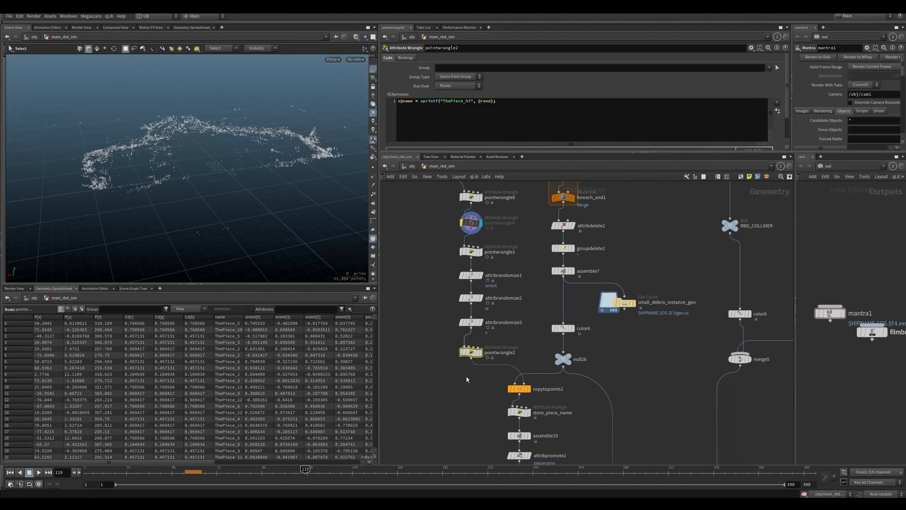
Step: Highlight the ThePiece name expression in pointwrangle2 and display that node's points
{"action": "left_click_drag", "start_coordinate": [501, 104], "coordinate": [398, 101]}
{"action": "left_click", "coordinate": [431, 303]}
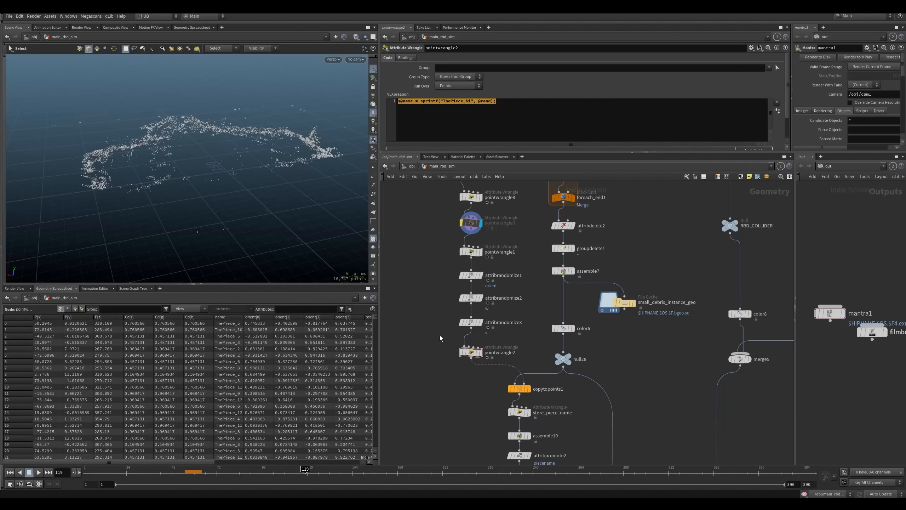
{"action": "key", "text": "r"}
{"action": "left_click_drag", "start_coordinate": [439, 338], "coordinate": [477, 369]}
{"action": "left_click_drag", "start_coordinate": [314, 222], "coordinate": [292, 178], "text": "alt"}
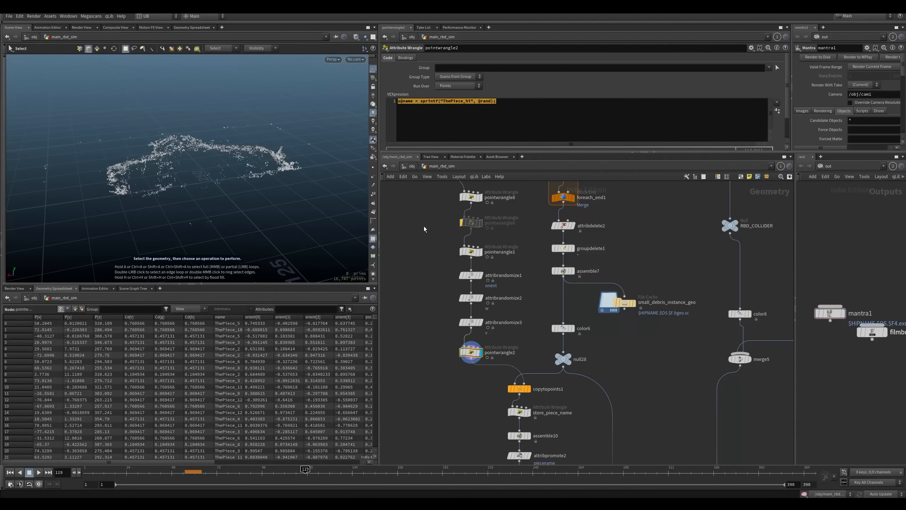
Step: Review the w and v randomization settings of attribrandomize2 and attribrandomize3
{"action": "left_click", "coordinate": [471, 298]}
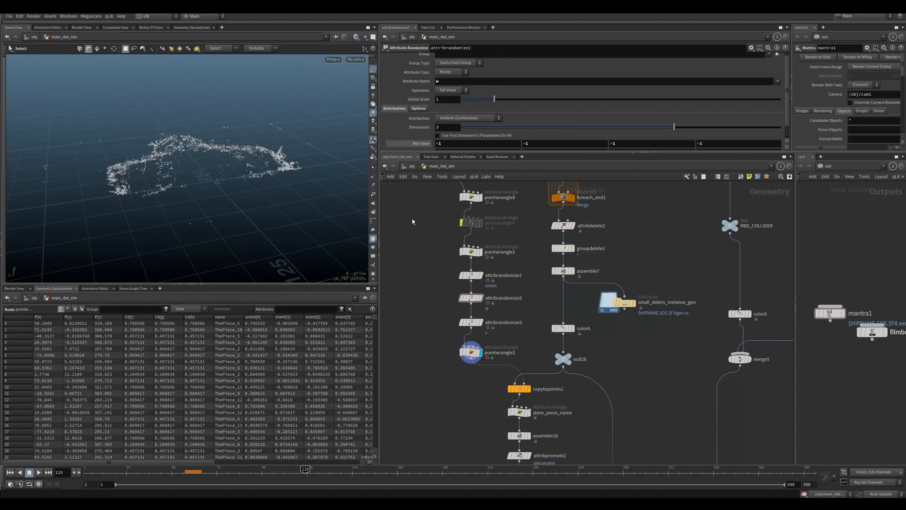
{"action": "middle_click_drag", "start_coordinate": [432, 326], "coordinate": [436, 336]}
{"action": "scroll", "coordinate": [443, 321], "scroll_direction": "down", "scroll_amount": 1}
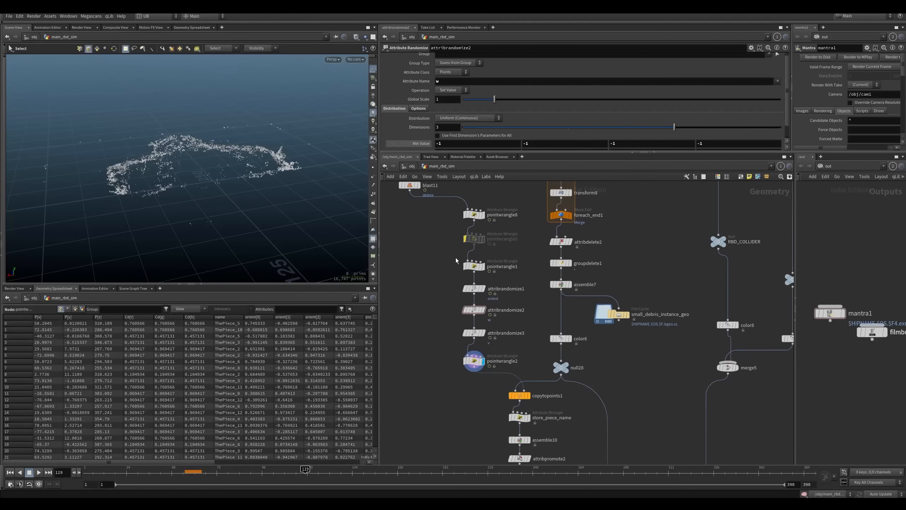
{"action": "middle_click_drag", "start_coordinate": [446, 292], "coordinate": [452, 325]}
{"action": "middle_click_drag", "start_coordinate": [453, 371], "coordinate": [439, 333]}
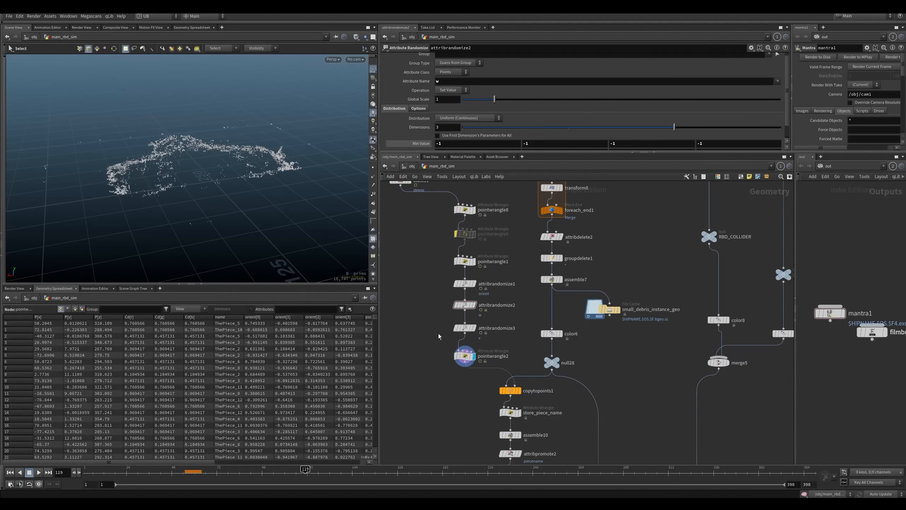
{"action": "key", "text": "Down"}
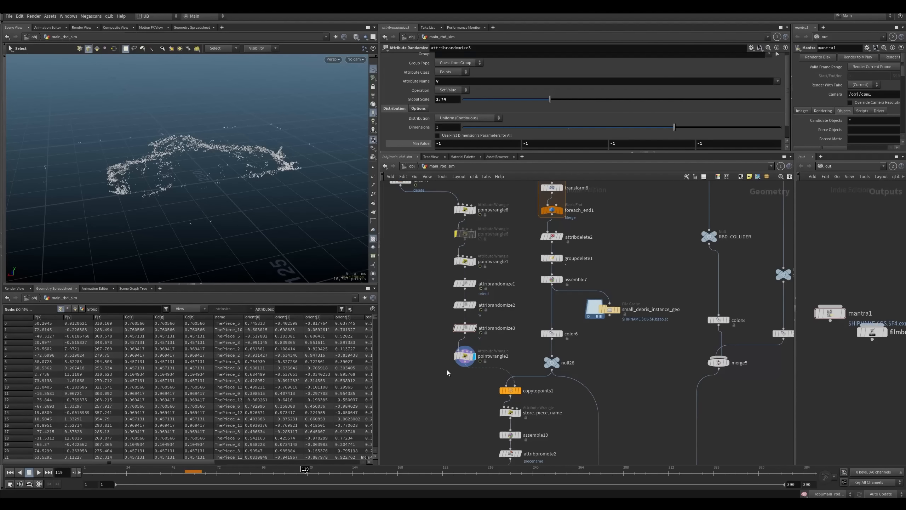
Step: Review the Global Seed option of attribrandomize1, which randomizes orient
{"action": "mouse_move", "coordinate": [460, 335]}
{"action": "scroll", "coordinate": [464, 311], "scroll_direction": "down", "scroll_amount": 3}
{"action": "left_click_drag", "start_coordinate": [485, 263], "coordinate": [440, 373]}
{"action": "left_click", "coordinate": [489, 274]}
{"action": "middle_click_drag", "start_coordinate": [488, 274], "coordinate": [470, 312]}
Step: Display filecache26 and the assemble7 node that names the debris instance pieces
{"action": "left_click", "coordinate": [473, 219]}
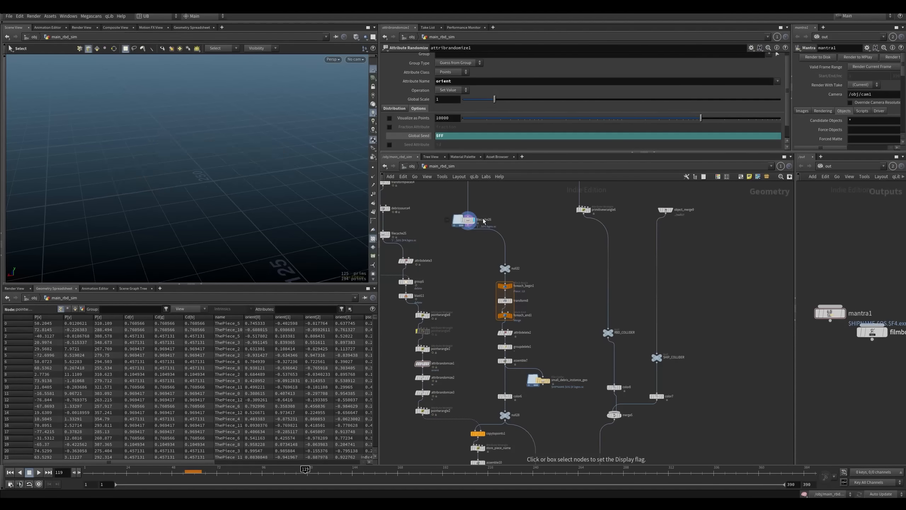
{"action": "left_click", "coordinate": [470, 219]}
{"action": "middle_click_drag", "start_coordinate": [480, 355], "coordinate": [474, 323]}
{"action": "left_click", "coordinate": [499, 327]}
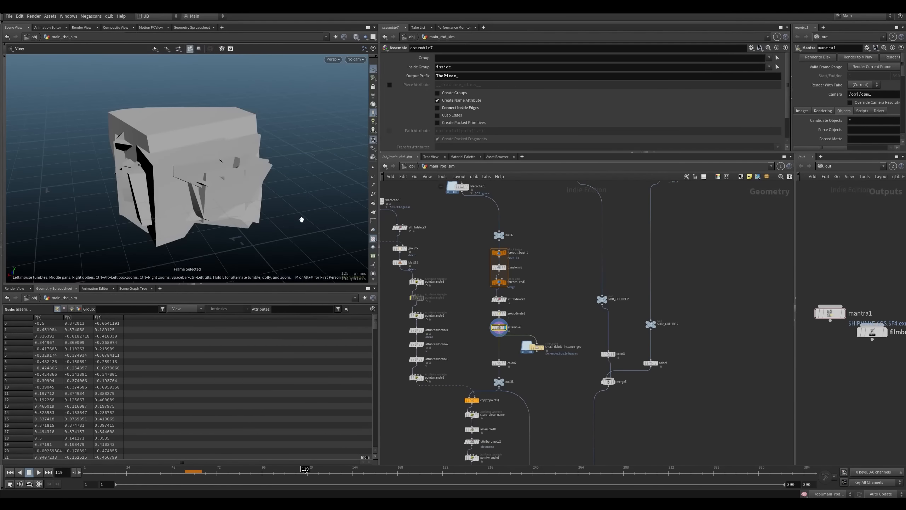
Step: Display filecache26's isolated pieces, open the blast5 settings, and display the object_merge8 source geometry
{"action": "middle_click_drag", "start_coordinate": [475, 236], "coordinate": [482, 345]}
{"action": "left_click", "coordinate": [471, 295]}
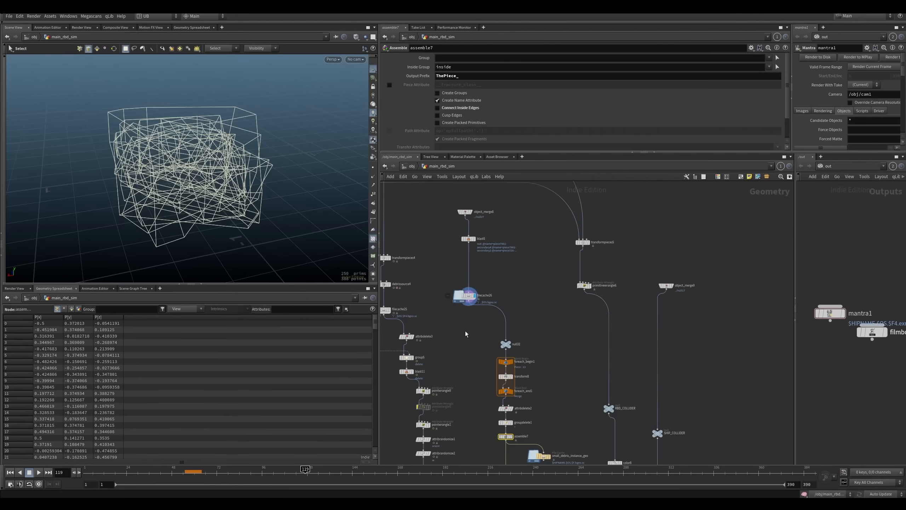
{"action": "left_click", "coordinate": [469, 238]}
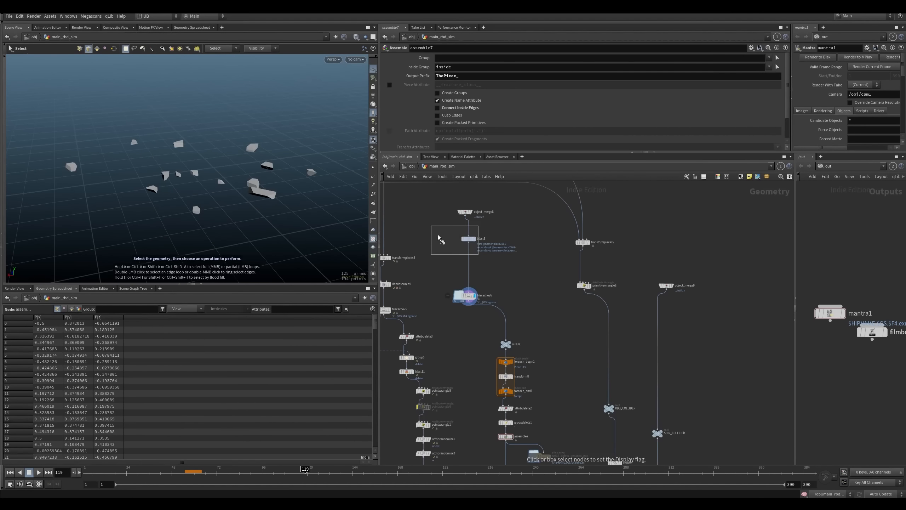
{"action": "key", "text": "r"}
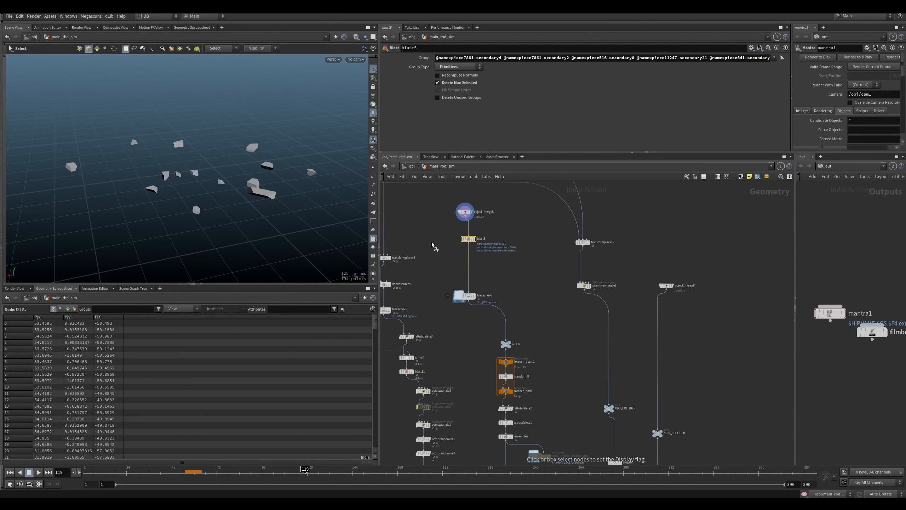
{"action": "left_click", "coordinate": [420, 255]}
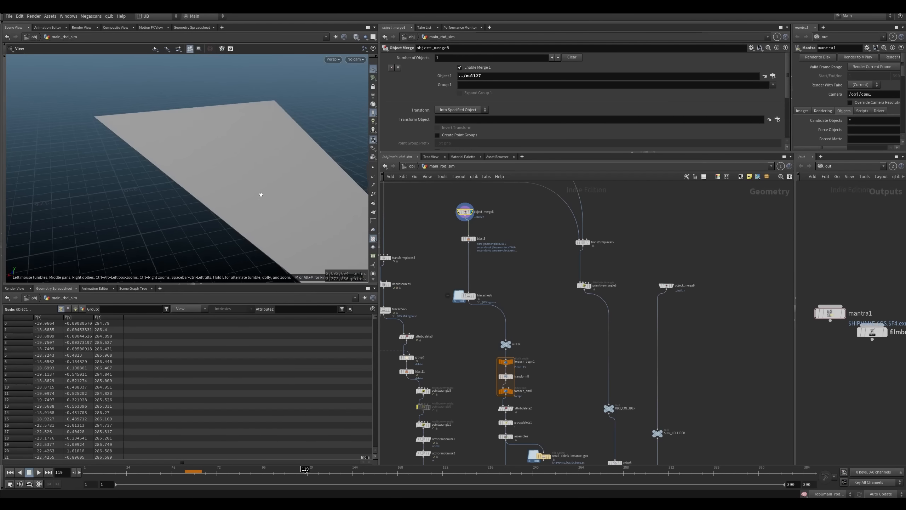
Step: Examine the full object_merge8 ice sheet and display filecache26's selected pieces again
{"action": "left_click_drag", "start_coordinate": [261, 195], "coordinate": [281, 182], "text": "alt"}
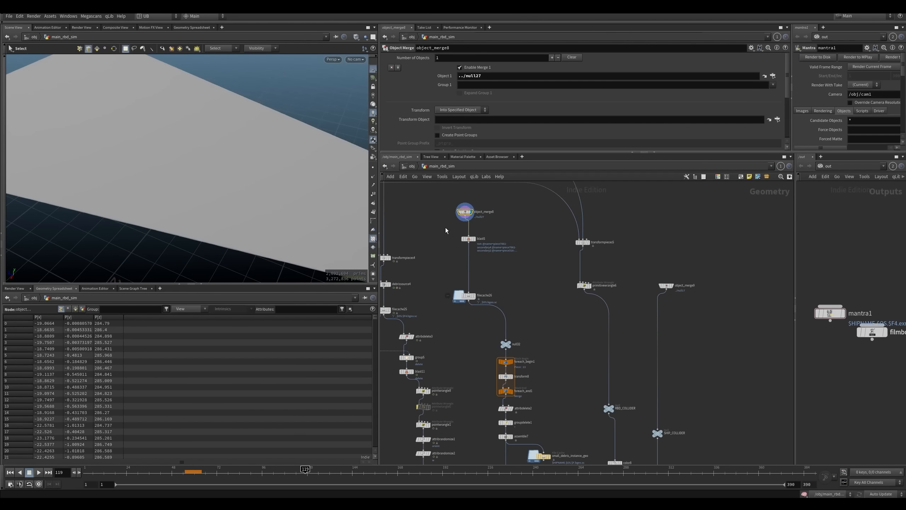
{"action": "key", "text": "r"}
{"action": "left_click", "coordinate": [444, 244]}
{"action": "left_click_drag", "start_coordinate": [450, 218], "coordinate": [469, 308]}
{"action": "key", "text": "r"}
{"action": "left_click", "coordinate": [442, 282]}
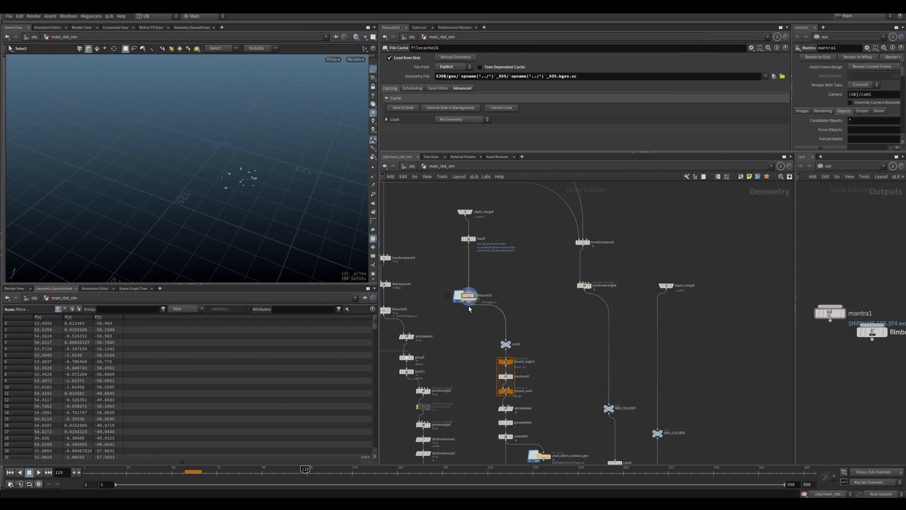
{"action": "right_click_drag", "start_coordinate": [272, 172], "coordinate": [392, 201], "text": "alt"}
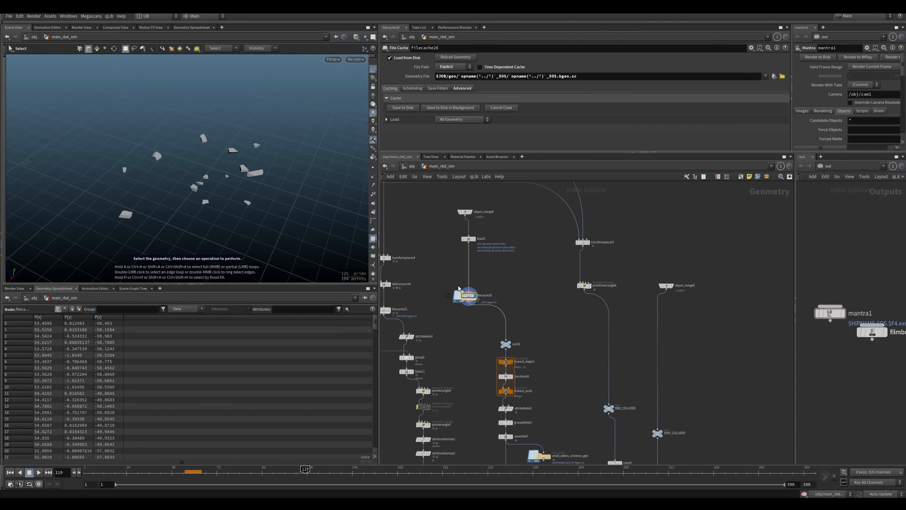
Step: Display transform8 inside the for-each loop and review its centroid translate, pivot and uniform scale
{"action": "middle_click_drag", "start_coordinate": [509, 344], "coordinate": [487, 315]}
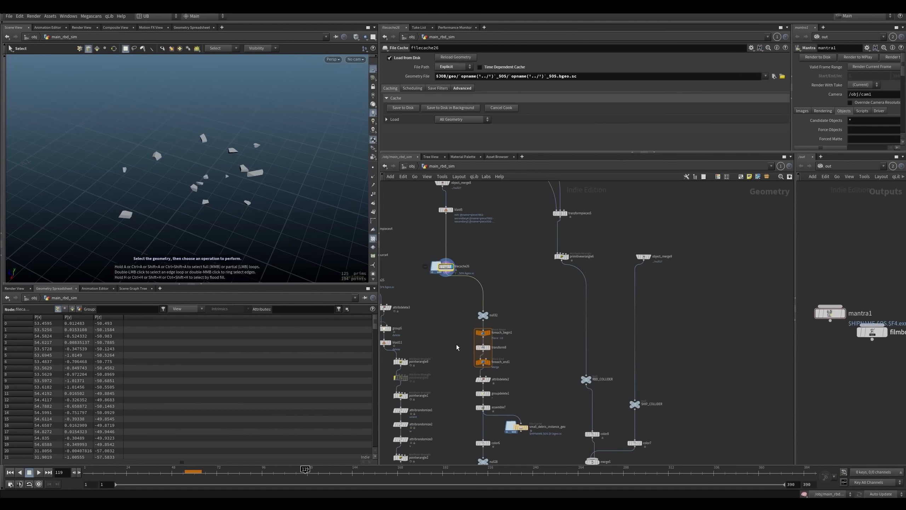
{"action": "key", "text": "r"}
{"action": "left_click", "coordinate": [484, 347]}
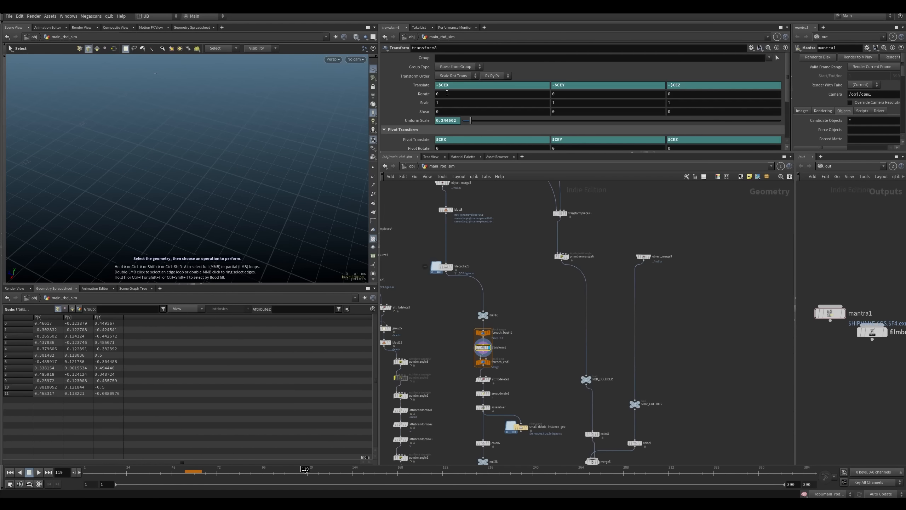
{"action": "scroll", "coordinate": [787, 94], "scroll_direction": "down", "scroll_amount": 1}
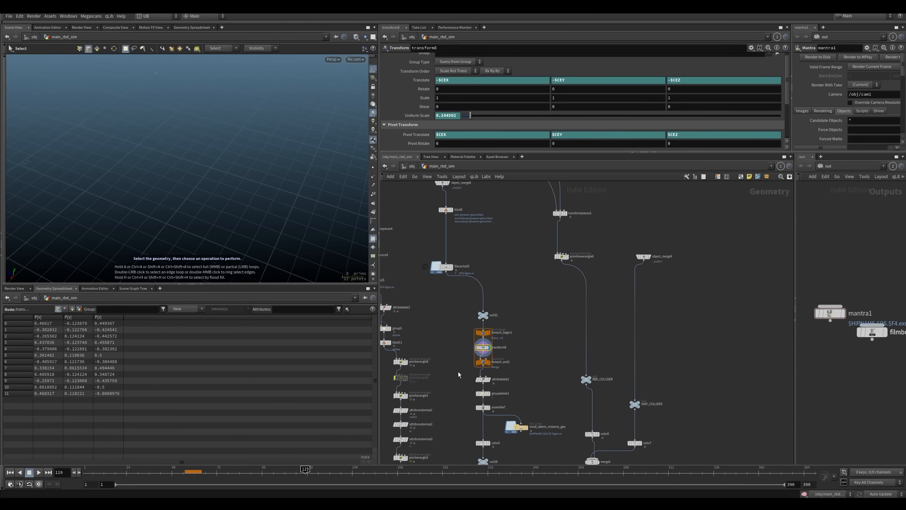
{"action": "scroll", "coordinate": [477, 369], "scroll_direction": "up", "scroll_amount": 1}
Step: Display foreach_end1's merged pieces and follow the cleanup nodes below it down to color6
{"action": "key", "text": "r"}
{"action": "left_click", "coordinate": [479, 365]}
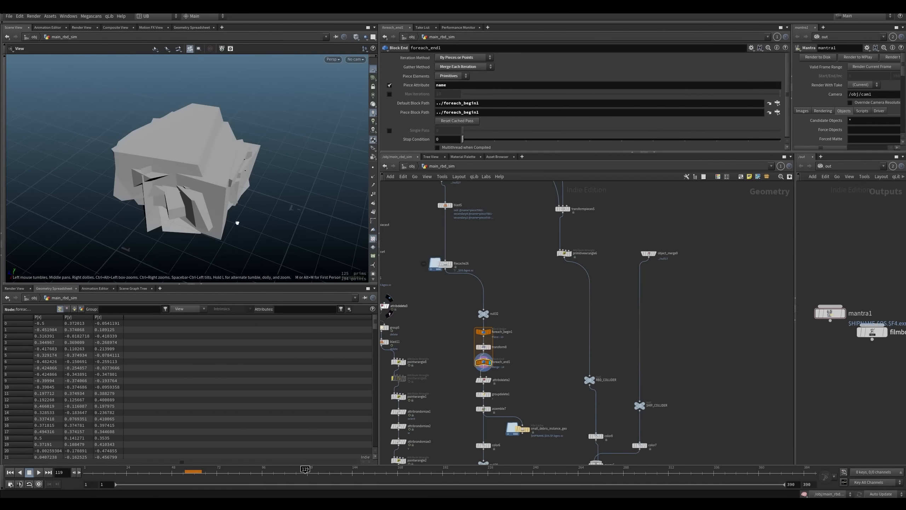
{"action": "left_click", "coordinate": [490, 380]}
{"action": "middle_click_drag", "start_coordinate": [461, 417], "coordinate": [468, 344]}
{"action": "scroll", "coordinate": [469, 371], "scroll_direction": "up", "scroll_amount": 2}
{"action": "left_click", "coordinate": [505, 356]}
{"action": "left_click_drag", "start_coordinate": [497, 363], "coordinate": [497, 363]}
{"action": "middle_click_drag", "start_coordinate": [472, 396], "coordinate": [479, 328]}
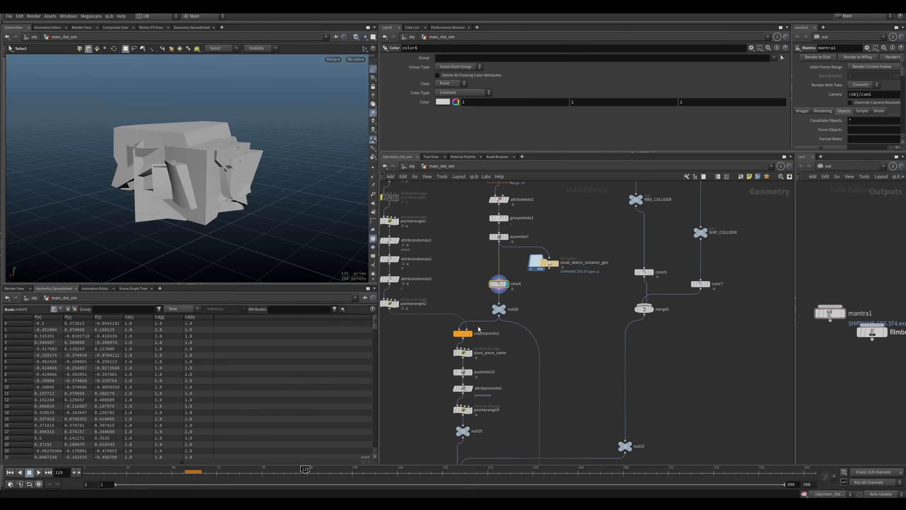
Step: Display copytopoints1, frame the instanced debris in the viewport, and scrub the timeline to frame 107
{"action": "left_click_drag", "start_coordinate": [468, 346], "coordinate": [474, 345]}
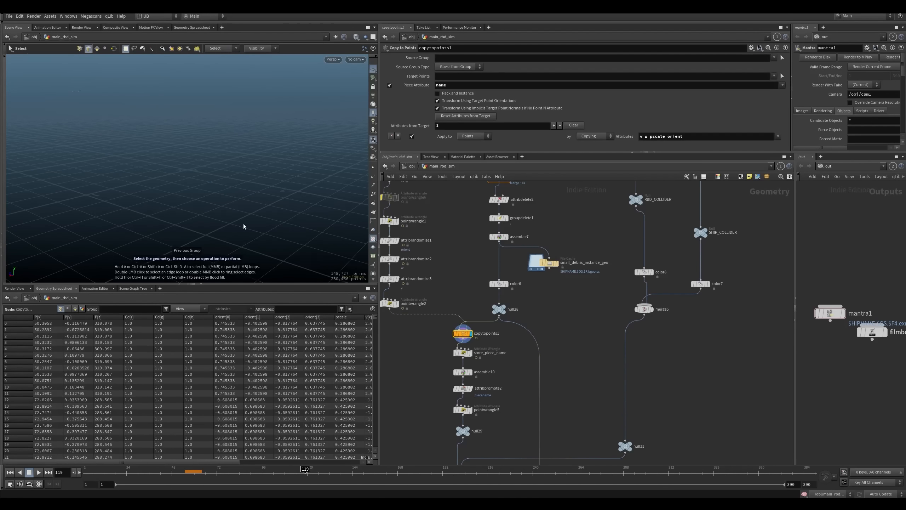
{"action": "key", "text": "space+g"}
{"action": "right_click_drag", "start_coordinate": [229, 214], "coordinate": [236, 153], "text": "alt"}
{"action": "left_click_drag", "start_coordinate": [235, 153], "coordinate": [175, 206], "text": "alt"}
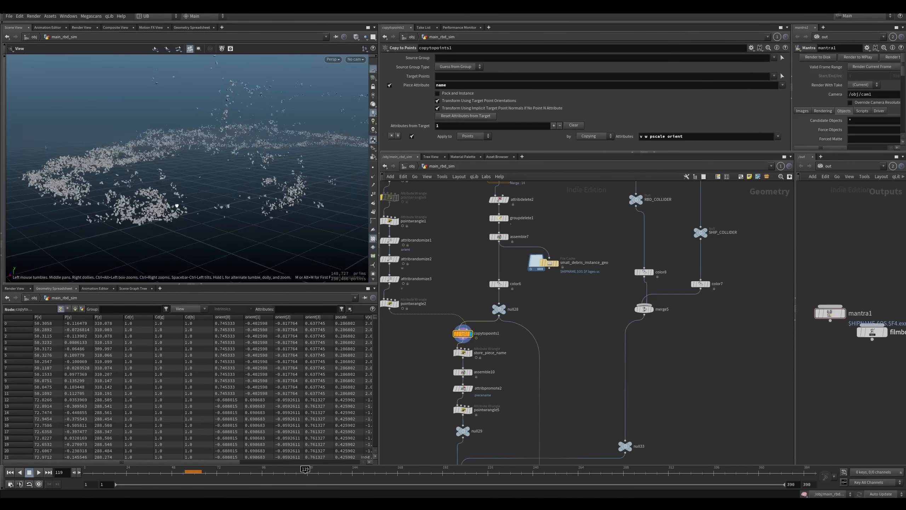
{"action": "left_click_drag", "start_coordinate": [244, 473], "coordinate": [283, 486]}
{"action": "left_click_drag", "start_coordinate": [259, 178], "coordinate": [226, 183], "text": "alt"}
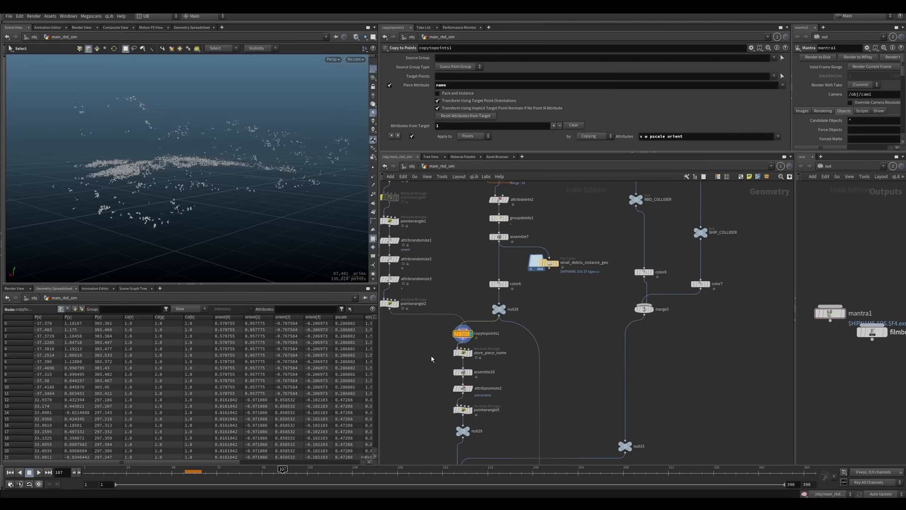
Step: Inspect the store_piece_name, attribpromote2 and pointwrangle5 nodes, ending with the expression that builds each debris piece's name
{"action": "key", "text": "Down"}
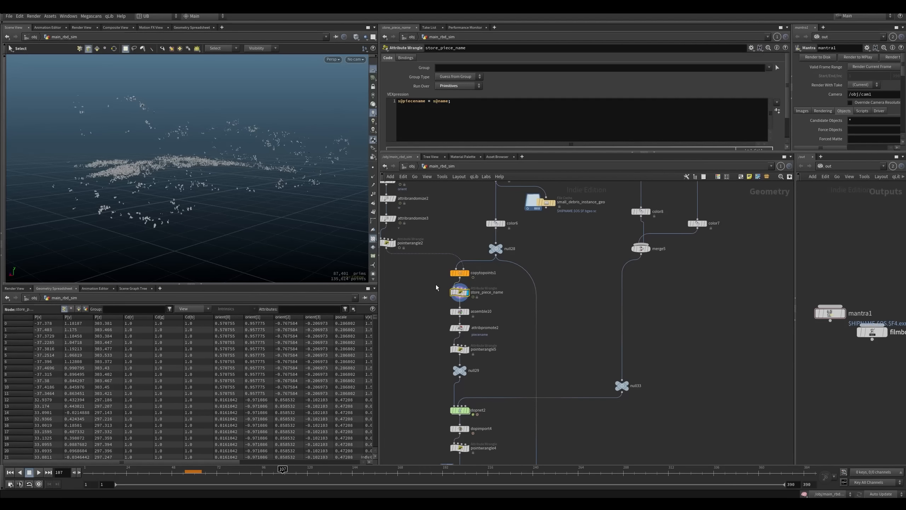
{"action": "left_click", "coordinate": [457, 319]}
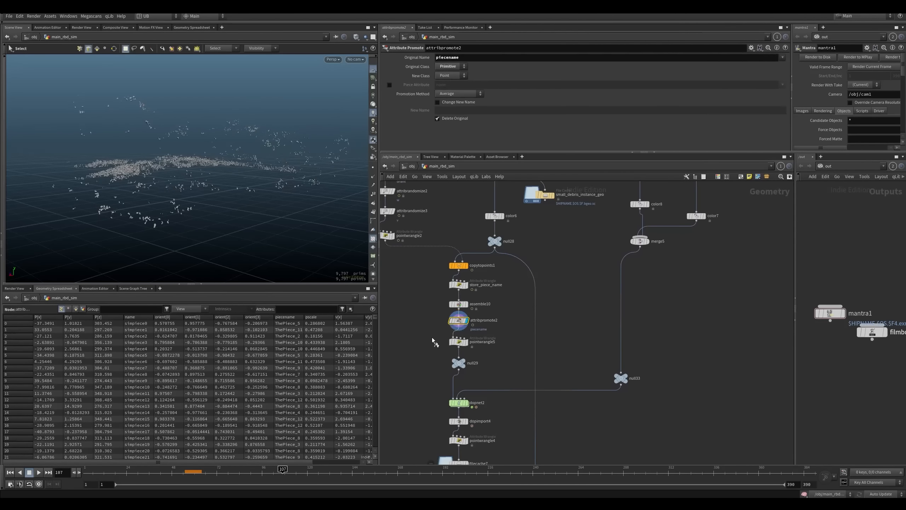
{"action": "key", "text": "Down"}
{"action": "left_click_drag", "start_coordinate": [541, 109], "coordinate": [411, 105]}
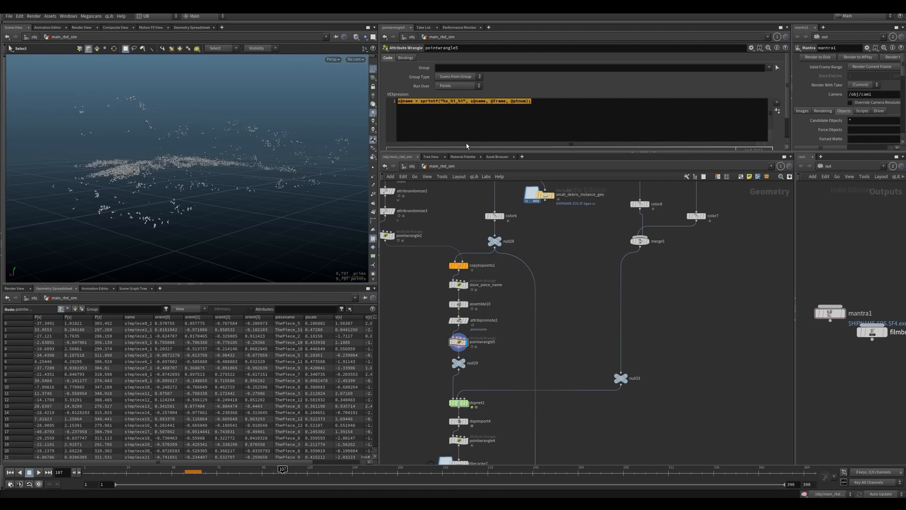
{"action": "left_click", "coordinate": [479, 105]}
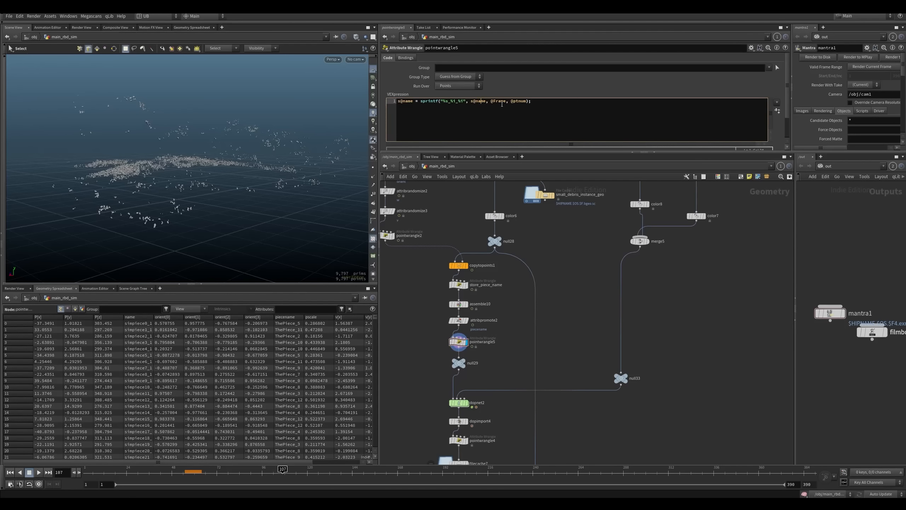
{"action": "middle_click_drag", "start_coordinate": [432, 355], "coordinate": [428, 343]}
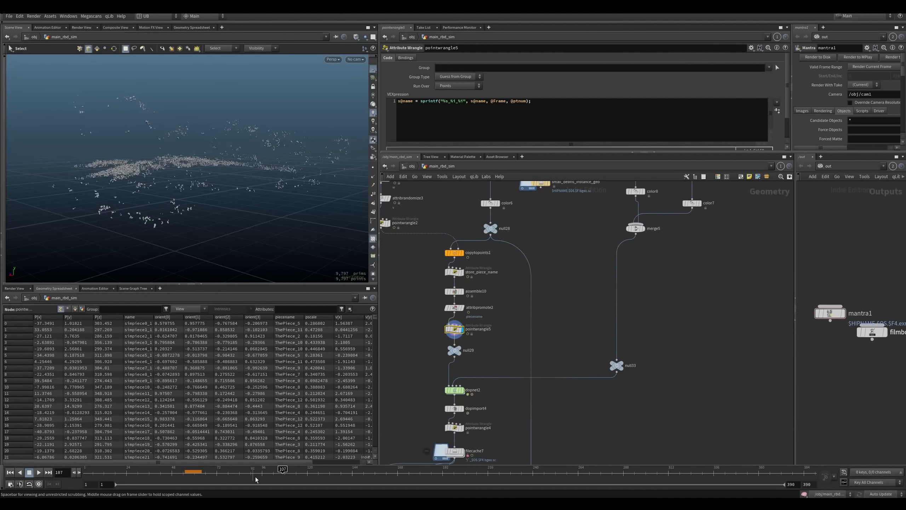
{"action": "left_click_drag", "start_coordinate": [279, 475], "coordinate": [288, 477]}
{"action": "left_click_drag", "start_coordinate": [492, 104], "coordinate": [505, 102]}
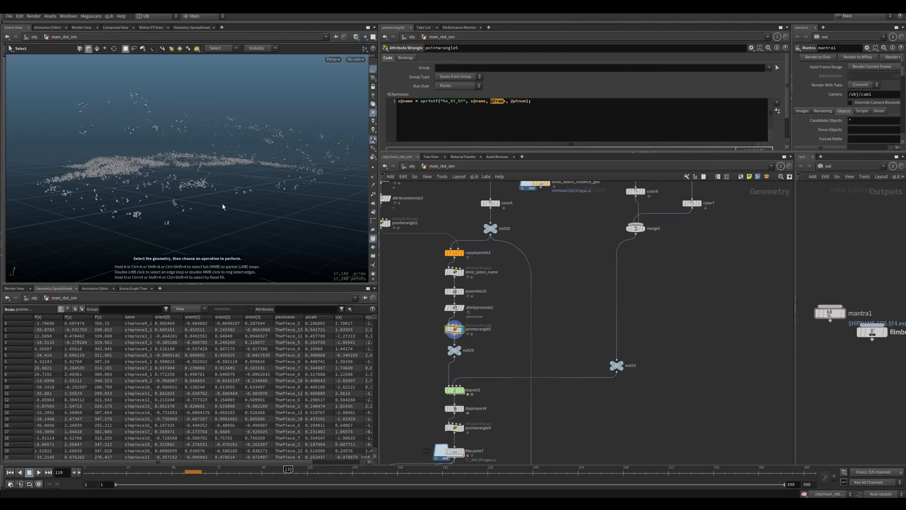
{"action": "middle_click_drag", "start_coordinate": [203, 177], "coordinate": [200, 184], "text": "alt"}
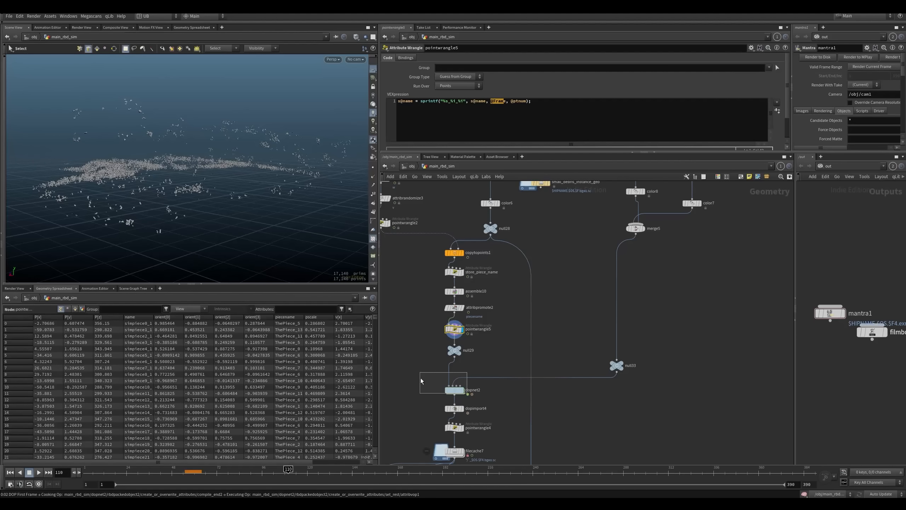
Step: Go to frame 42, display null33, and frame its collider geometry in the viewport for a close look
{"action": "left_click", "coordinate": [161, 474]}
{"action": "middle_click_drag", "start_coordinate": [513, 365], "coordinate": [508, 358]}
{"action": "key", "text": "r"}
{"action": "left_click", "coordinate": [609, 368]}
{"action": "middle_click_drag", "start_coordinate": [574, 280], "coordinate": [562, 328]}
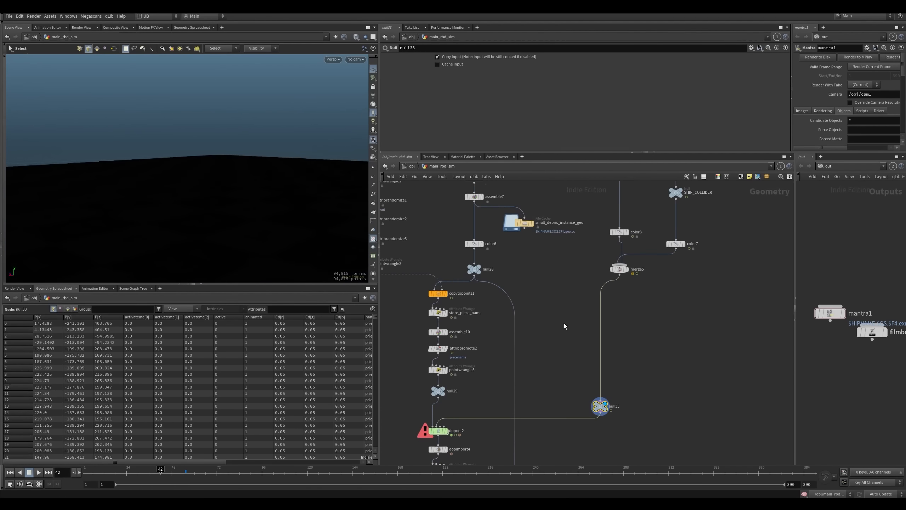
{"action": "key", "text": "space+g"}
{"action": "left_click_drag", "start_coordinate": [205, 196], "coordinate": [234, 244], "text": "alt"}
{"action": "middle_click_drag", "start_coordinate": [412, 413], "coordinate": [416, 336]}
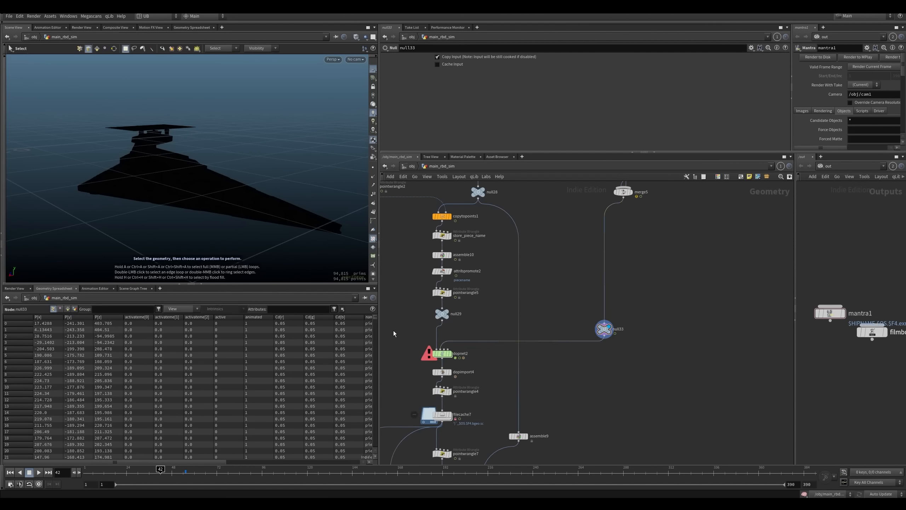
{"action": "right_click_drag", "start_coordinate": [156, 144], "coordinate": [234, 104], "text": "alt"}
{"action": "left_click_drag", "start_coordinate": [234, 103], "coordinate": [182, 168], "text": "alt"}
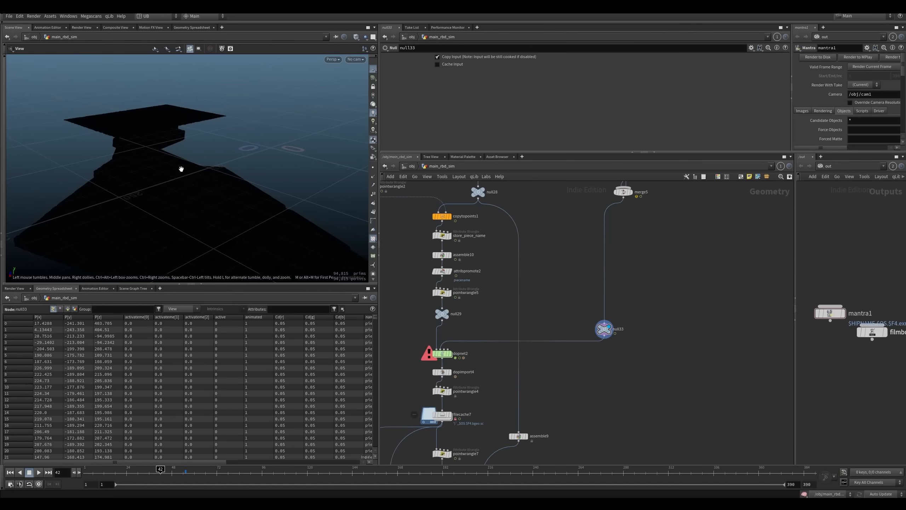
Step: Display the merge5 node that combines the color7 and color8 branches of the collider geometry
{"action": "middle_click_drag", "start_coordinate": [418, 344], "coordinate": [445, 340]}
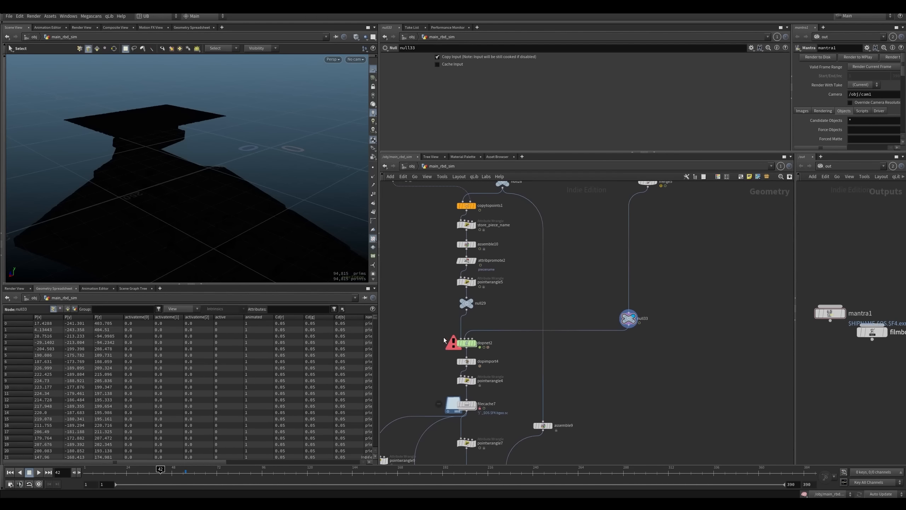
{"action": "middle_click_drag", "start_coordinate": [568, 292], "coordinate": [541, 371]}
{"action": "middle_click_drag", "start_coordinate": [581, 300], "coordinate": [542, 348]}
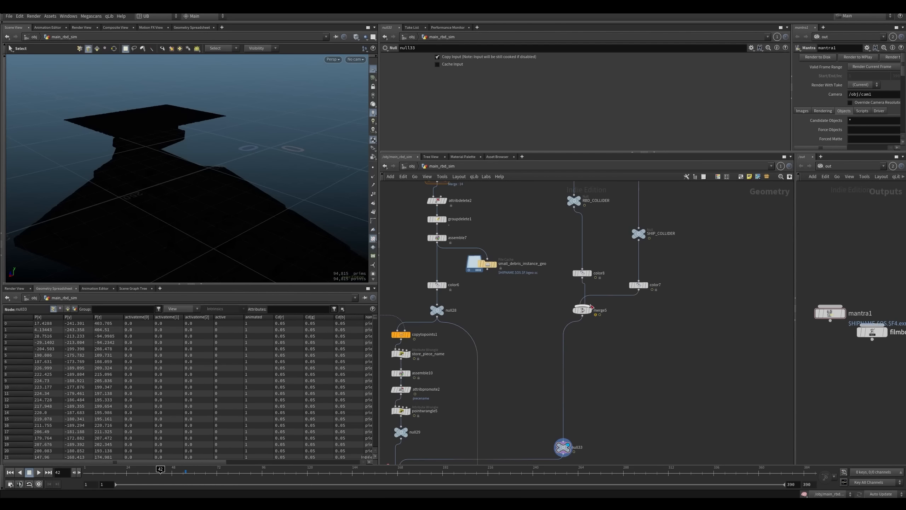
{"action": "key", "text": "r"}
{"action": "left_click_drag", "start_coordinate": [578, 332], "coordinate": [560, 286]}
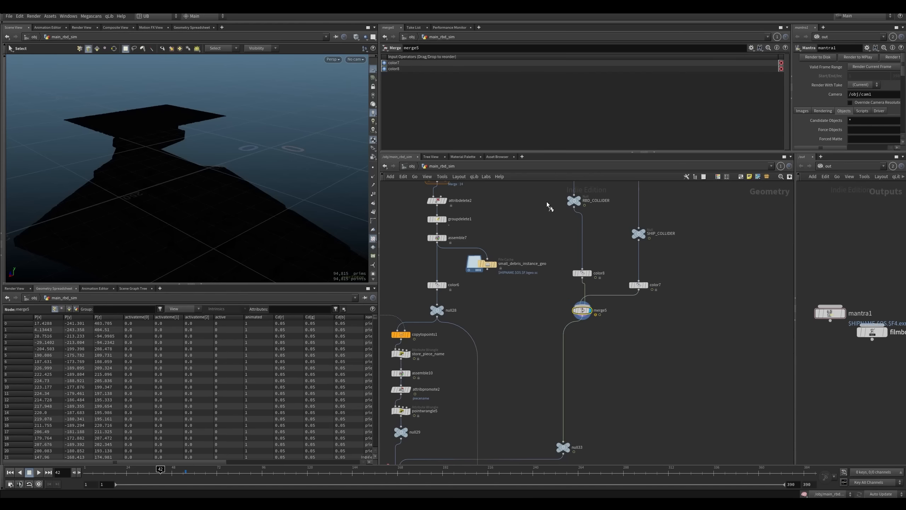
Step: Examine the RBD_COLLIDER geometry up close at frame 109, followed by the SHIP_COLLIDER geometry
{"action": "left_click", "coordinate": [574, 201]}
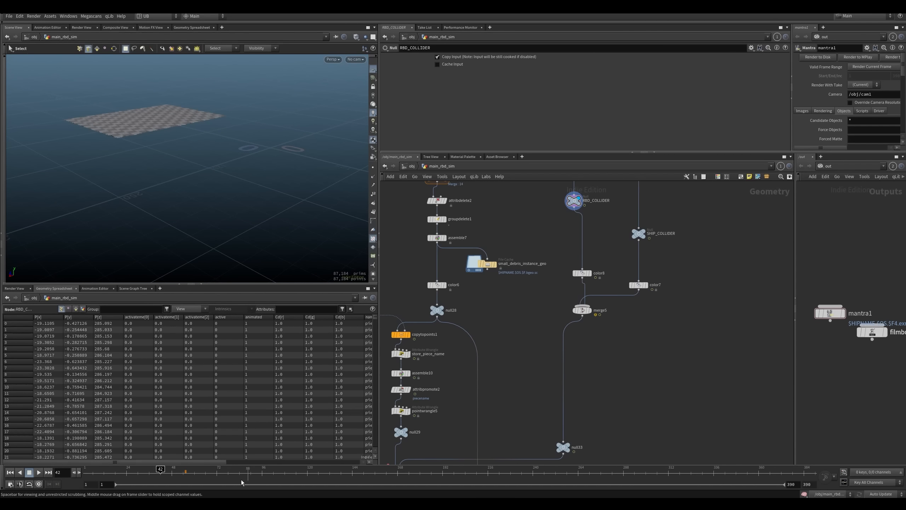
{"action": "left_click", "coordinate": [286, 473]}
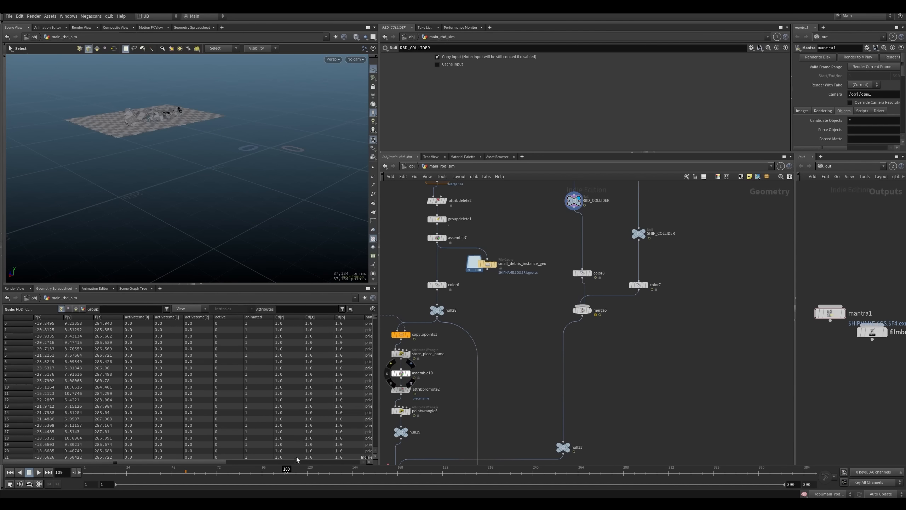
{"action": "right_click_drag", "start_coordinate": [151, 119], "coordinate": [180, 121], "text": "alt"}
{"action": "left_click_drag", "start_coordinate": [180, 121], "coordinate": [218, 158], "text": "alt"}
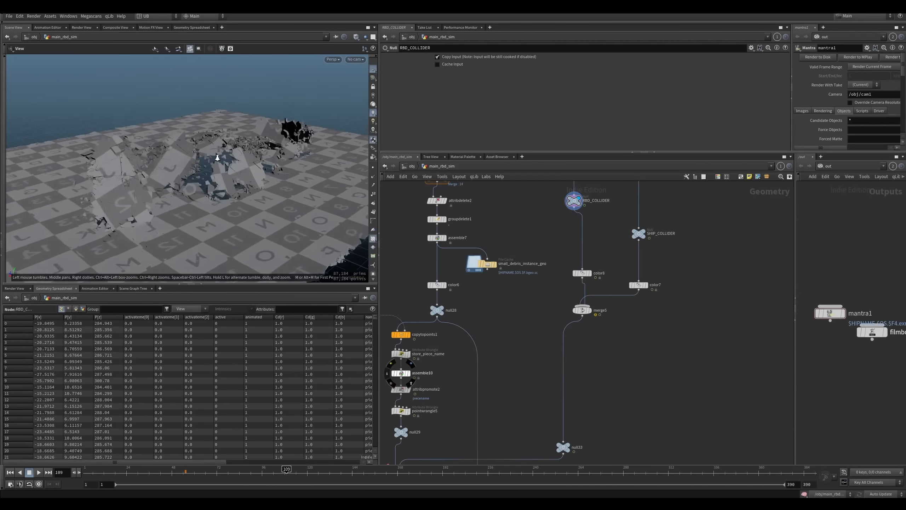
{"action": "right_click_drag", "start_coordinate": [218, 158], "coordinate": [267, 163], "text": "alt"}
{"action": "left_click_drag", "start_coordinate": [257, 180], "coordinate": [252, 159], "text": "alt"}
{"action": "right_click_drag", "start_coordinate": [252, 159], "coordinate": [183, 212], "text": "alt"}
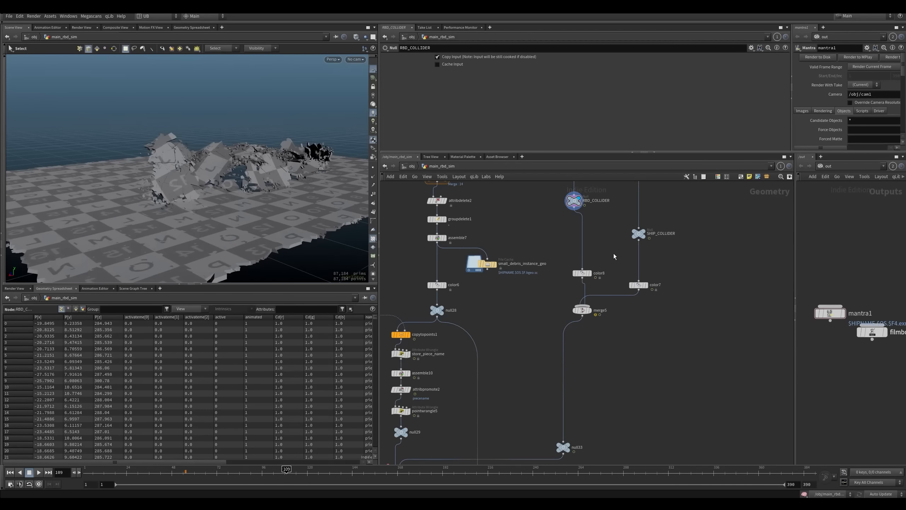
{"action": "middle_click_drag", "start_coordinate": [612, 240], "coordinate": [574, 254]}
{"action": "middle_click_drag", "start_coordinate": [275, 219], "coordinate": [247, 221], "text": "alt"}
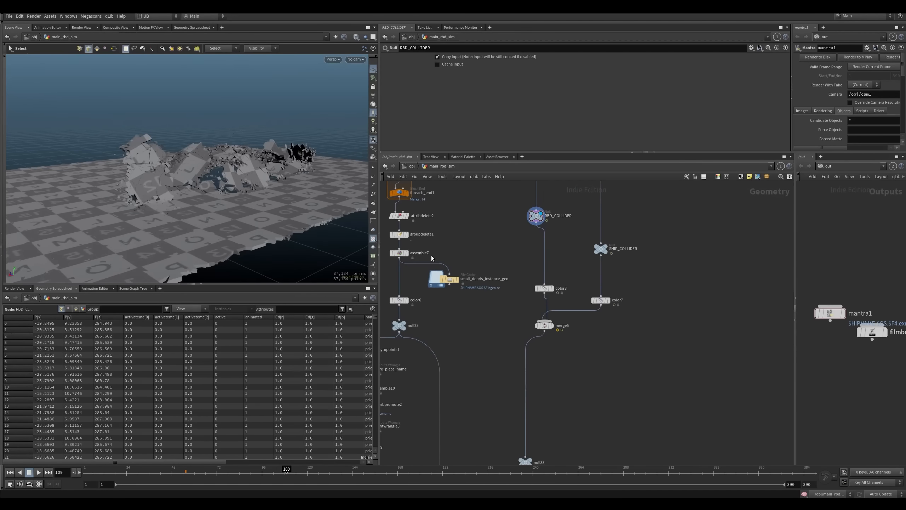
{"action": "left_click", "coordinate": [599, 251]}
{"action": "middle_click_drag", "start_coordinate": [575, 369], "coordinate": [609, 284]}
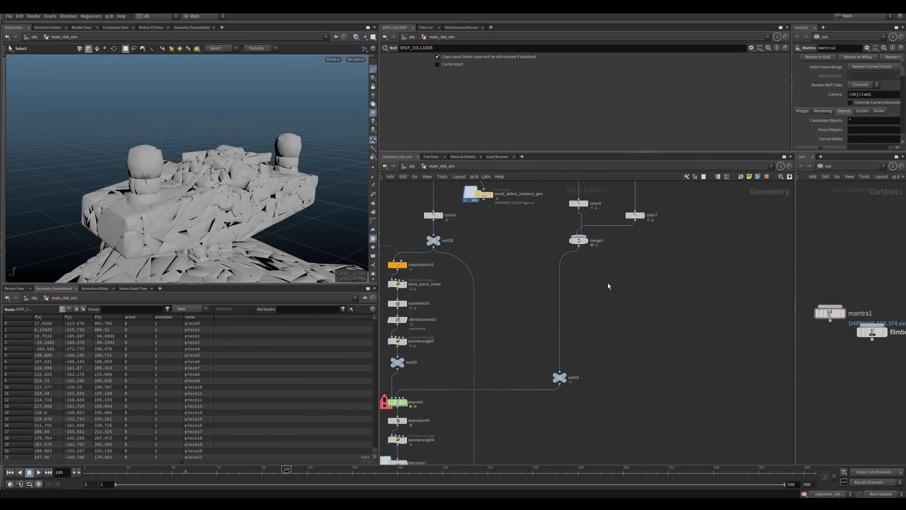
Step: Display null29, go to frame 50, and open the dopnet2 network
{"action": "middle_click_drag", "start_coordinate": [443, 398], "coordinate": [512, 339]}
{"action": "left_click_drag", "start_coordinate": [447, 318], "coordinate": [446, 317]}
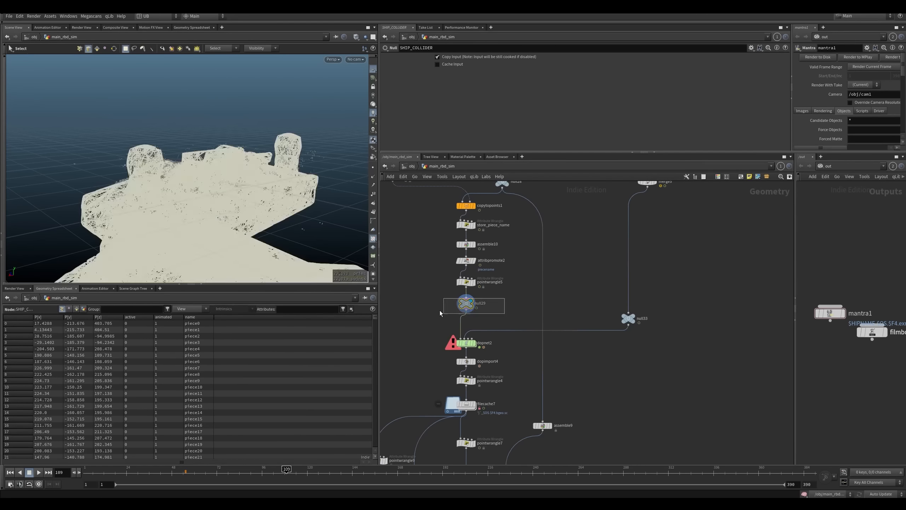
{"action": "left_click", "coordinate": [175, 473]}
{"action": "left_click_drag", "start_coordinate": [470, 350], "coordinate": [476, 348]}
{"action": "key", "text": "i"}
{"action": "middle_click_drag", "start_coordinate": [543, 312], "coordinate": [476, 335]}
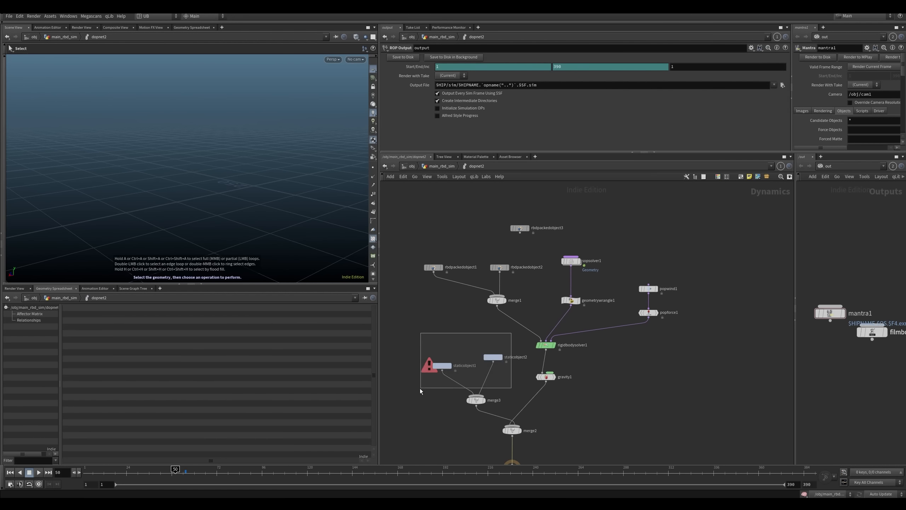
Step: Move staticobject1, staticobject2 and merge3 aside as a group, and show the staticobject1 parameters
{"action": "left_click_drag", "start_coordinate": [423, 387], "coordinate": [424, 388]}
{"action": "left_click_drag", "start_coordinate": [478, 400], "coordinate": [451, 401]}
{"action": "left_click_drag", "start_coordinate": [444, 366], "coordinate": [416, 366]}
{"action": "left_click", "coordinate": [479, 323]}
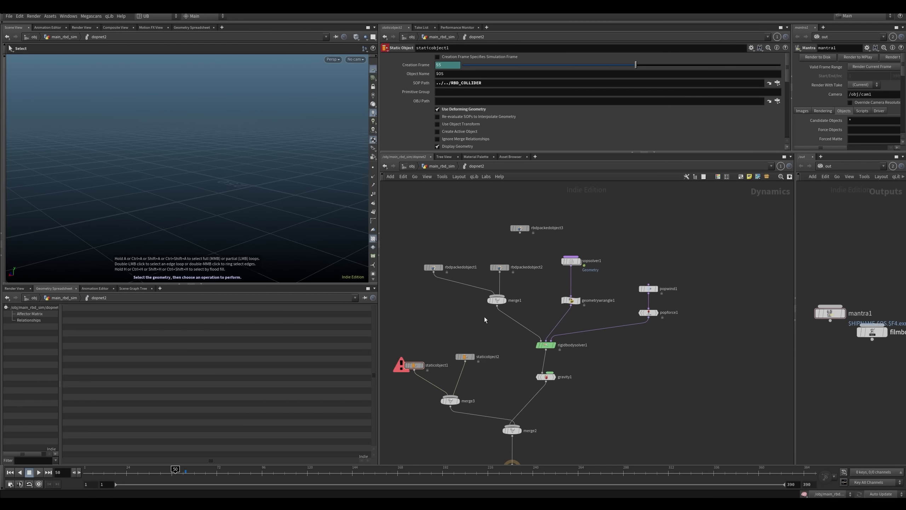
Step: Disconnect rbdpackedobject2 from merge1 and move it and rbdpackedobject3 clear of the simulation chain
{"action": "middle_click_drag", "start_coordinate": [512, 247], "coordinate": [482, 325]}
{"action": "left_click", "coordinate": [492, 291]}
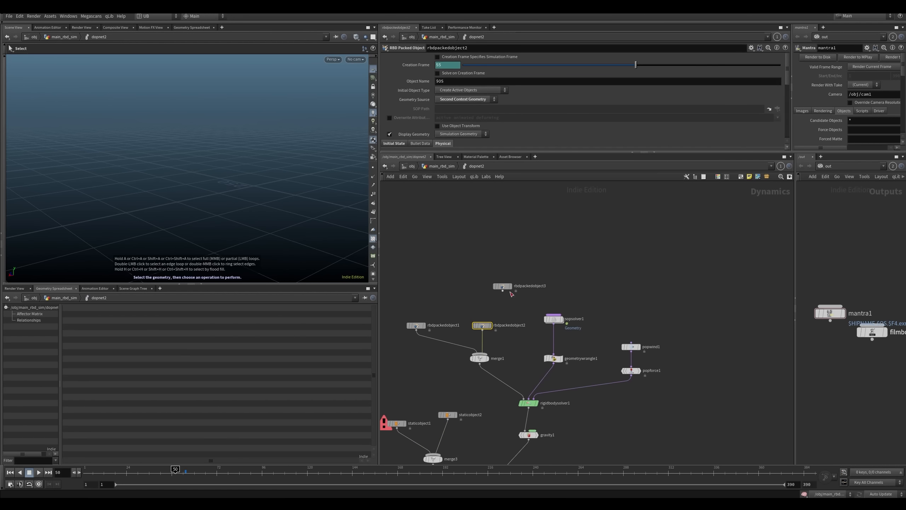
{"action": "left_click_drag", "start_coordinate": [483, 328], "coordinate": [480, 301]}
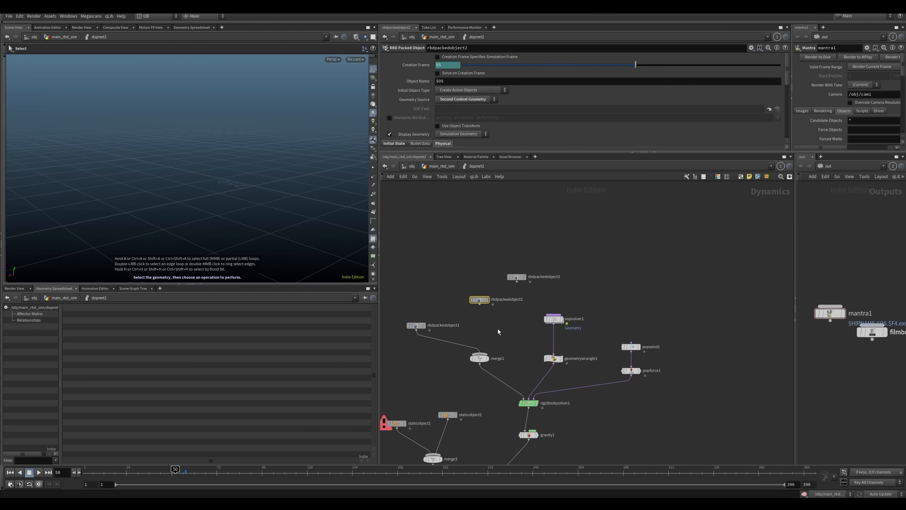
{"action": "middle_click_drag", "start_coordinate": [497, 329], "coordinate": [498, 304]}
{"action": "left_click_drag", "start_coordinate": [518, 255], "coordinate": [520, 240]}
Step: Select staticobject1, play the simulation for a few frames from frame 50, and return to frame 50
{"action": "middle_click_drag", "start_coordinate": [460, 351], "coordinate": [480, 290]}
{"action": "left_click_drag", "start_coordinate": [485, 311], "coordinate": [451, 342]}
{"action": "left_click_drag", "start_coordinate": [398, 373], "coordinate": [426, 345]}
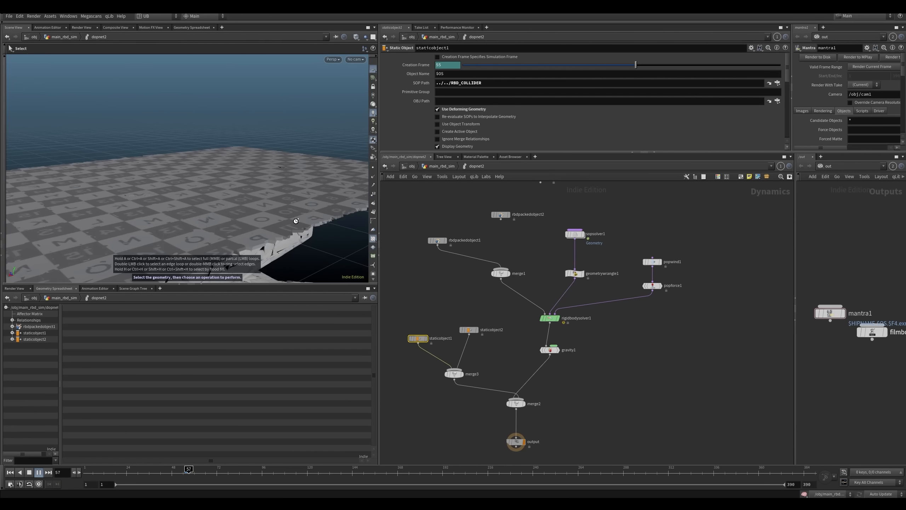
{"action": "key", "text": "Escape"}
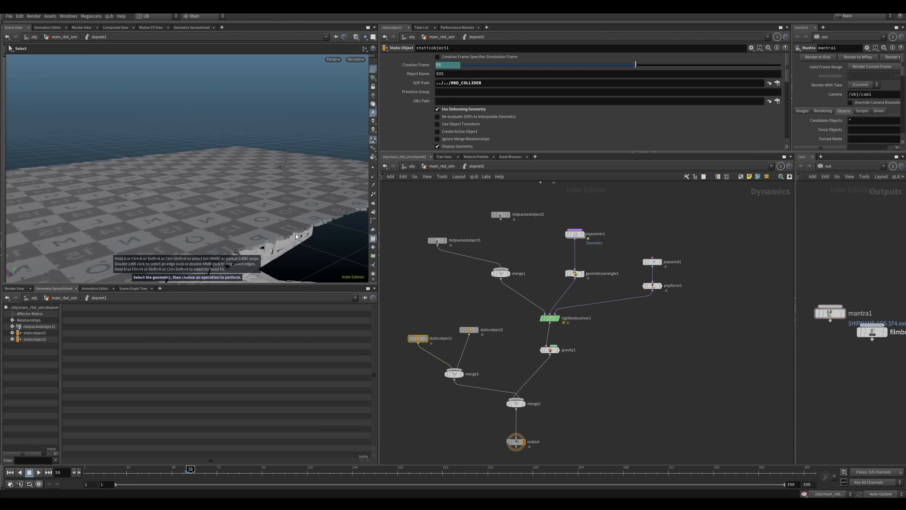
{"action": "left_click", "coordinate": [175, 474]}
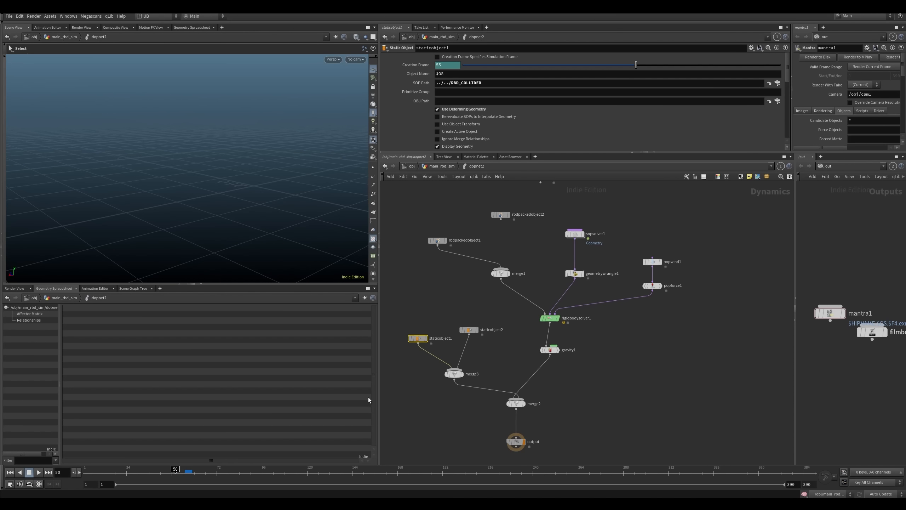
Step: Cut the connection between merge3 and merge2 to take the static colliders out of the simulation
{"action": "key", "text": "y"}
{"action": "left_click_drag", "start_coordinate": [489, 383], "coordinate": [477, 402]}
{"action": "middle_click_drag", "start_coordinate": [461, 236], "coordinate": [459, 280]}
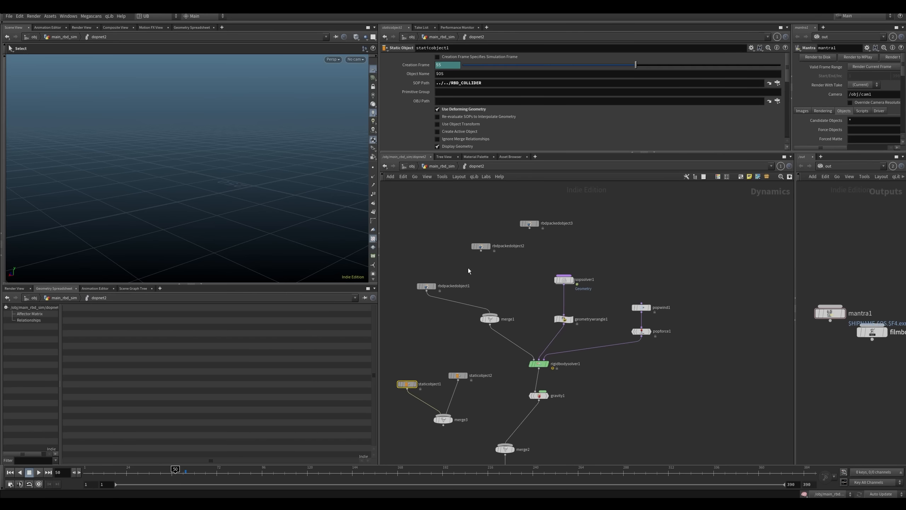
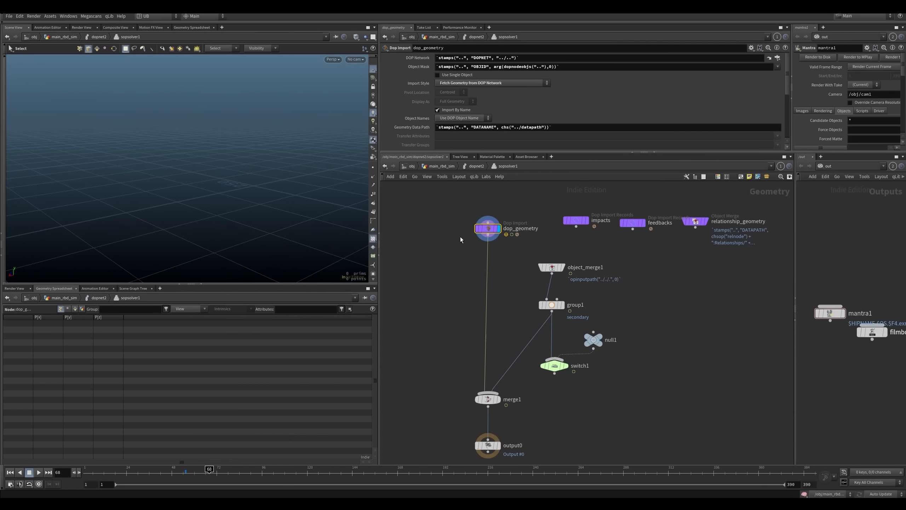
Step: Compare the geometry of merge1, output0 and dop_geometry inside sopsolver1 at frame 68
{"action": "left_click", "coordinate": [485, 399]}
{"action": "middle_click_drag", "start_coordinate": [460, 402], "coordinate": [453, 375]}
{"action": "middle_click_drag", "start_coordinate": [449, 326], "coordinate": [478, 333]}
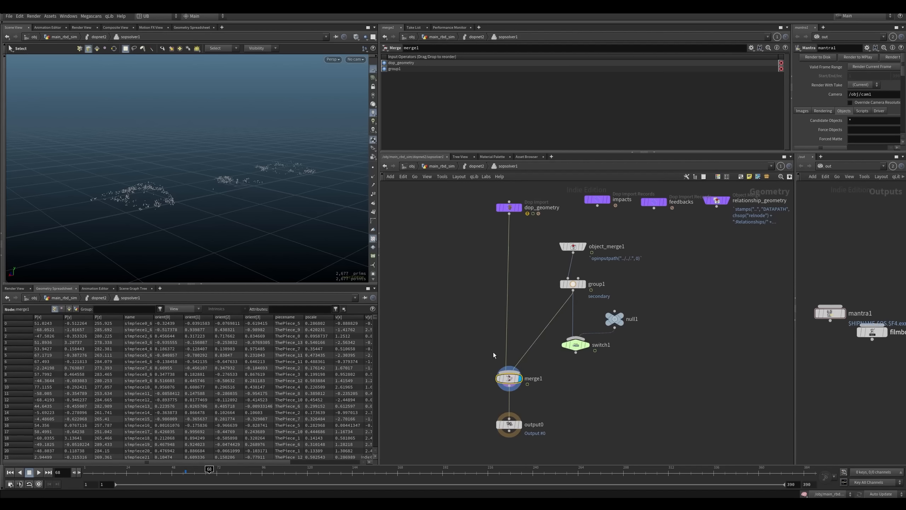
{"action": "left_click", "coordinate": [520, 424]}
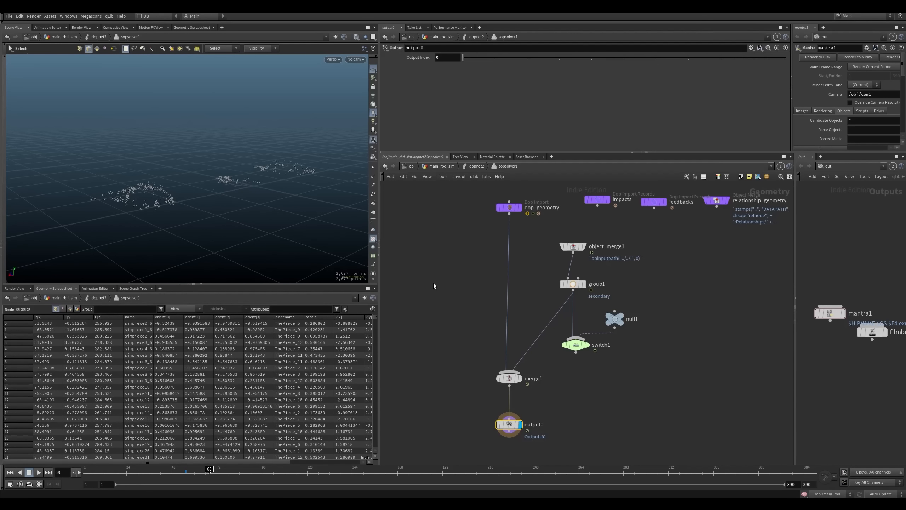
{"action": "left_click", "coordinate": [509, 206]}
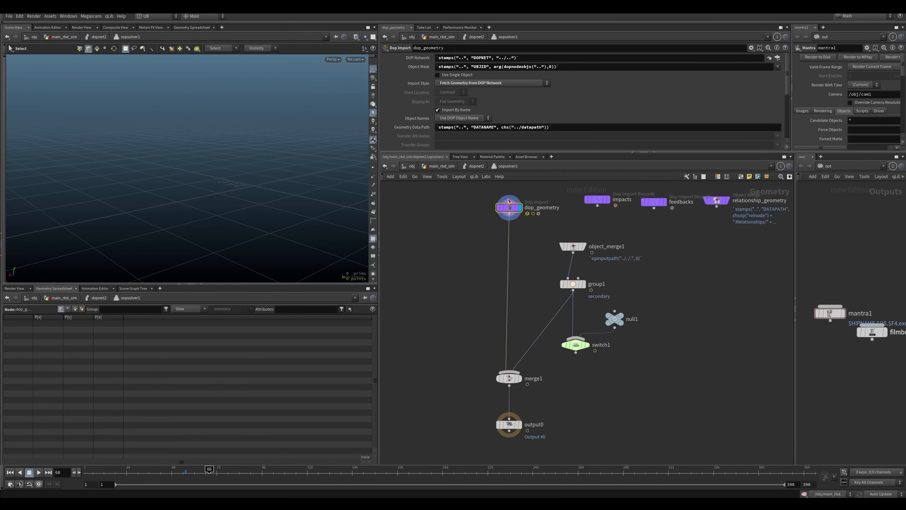
{"action": "left_click", "coordinate": [511, 382]}
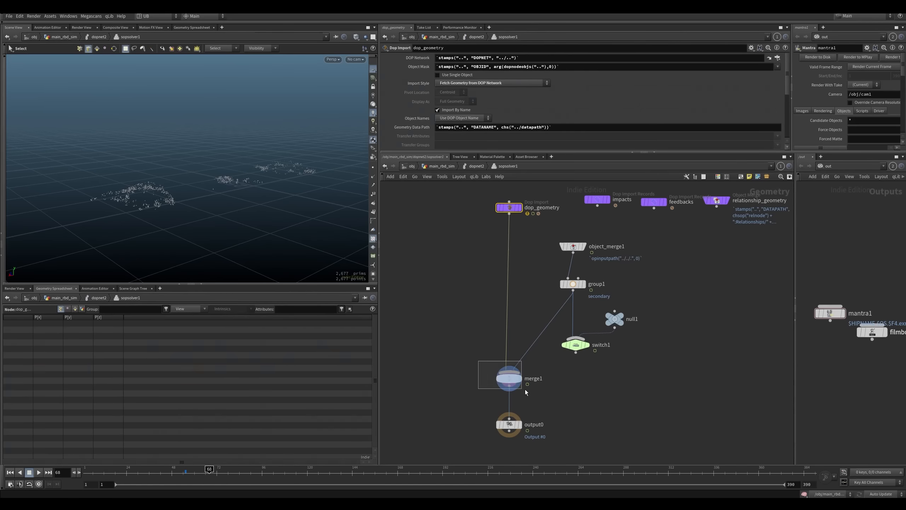
Step: Compare the geometry coming in through object_merge1 with the output0 result at frame 69
{"action": "left_click", "coordinate": [573, 246]}
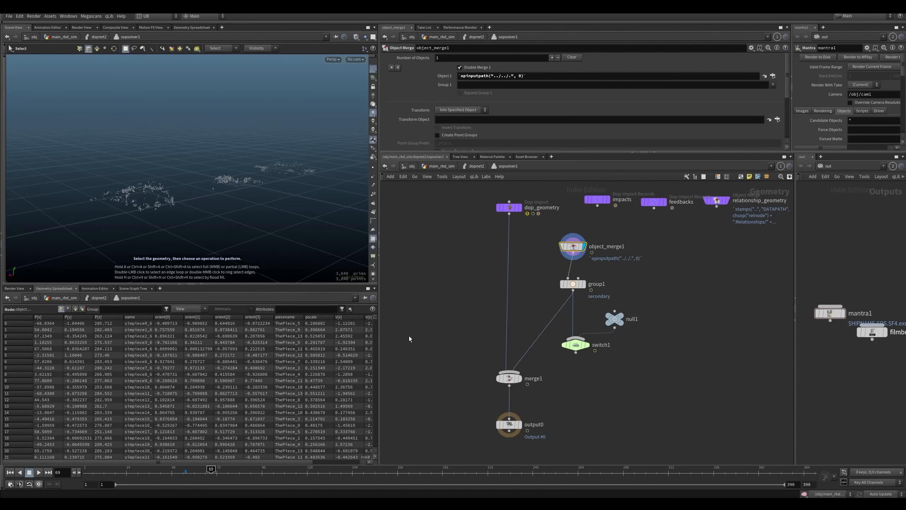
{"action": "left_click_drag", "start_coordinate": [537, 235], "coordinate": [570, 250]}
{"action": "left_click", "coordinate": [520, 424]}
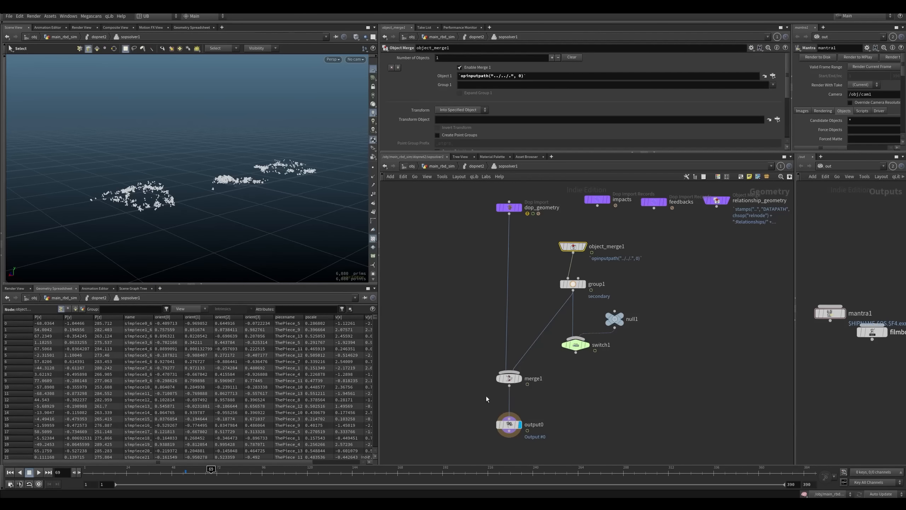
Step: Go back up to dopnet2, scrub to frame 66, and play the simulation on to frame 76
{"action": "key", "text": "u"}
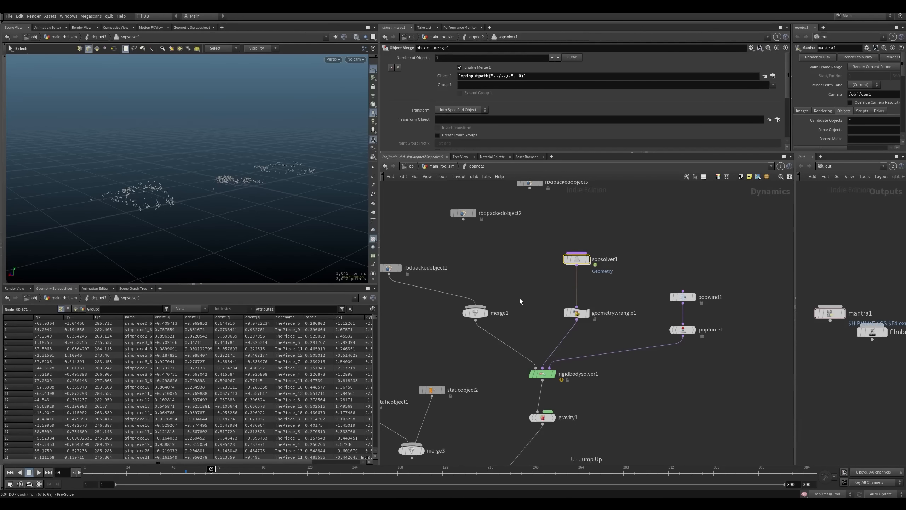
{"action": "right_click_drag", "start_coordinate": [178, 182], "coordinate": [196, 184], "text": "alt"}
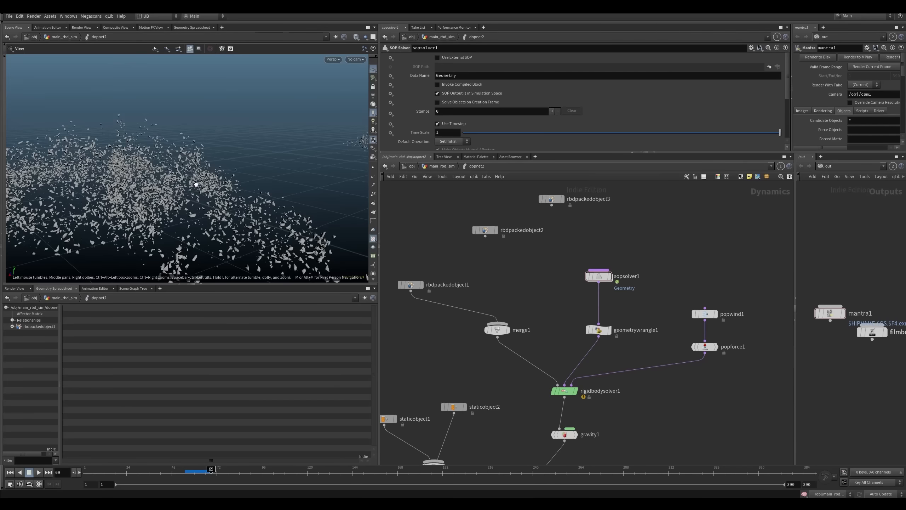
{"action": "mouse_move", "coordinate": [213, 472]}
{"action": "left_mouse_down"}
{"action": "mouse_move", "coordinate": [187, 473]}
{"action": "mouse_move", "coordinate": [206, 477]}
{"action": "left_mouse_up"}
{"action": "right_click_drag", "start_coordinate": [178, 216], "coordinate": [153, 202], "text": "alt"}
{"action": "left_click_drag", "start_coordinate": [153, 202], "coordinate": [221, 220], "text": "alt"}
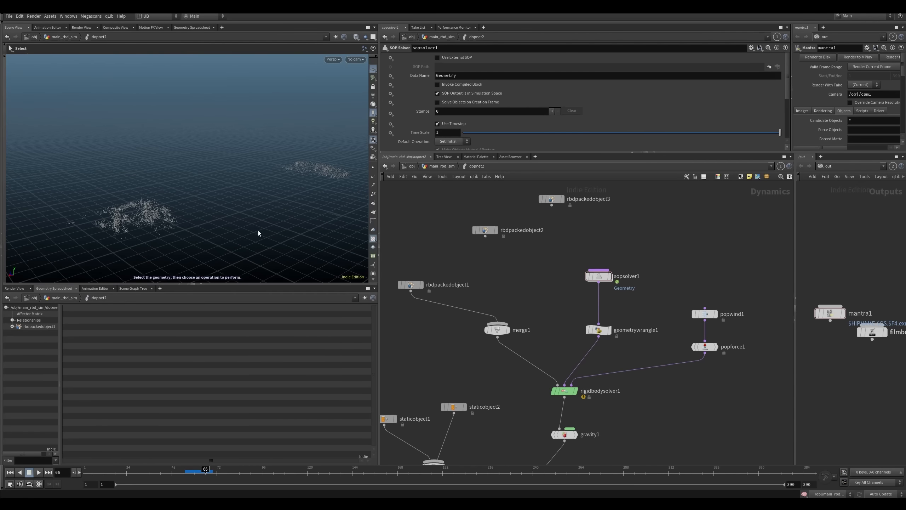
{"action": "key", "text": "Up"}
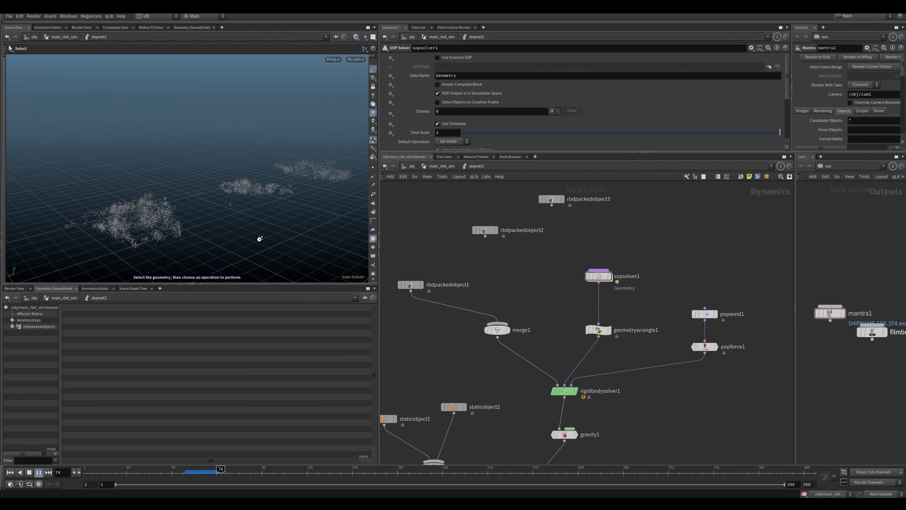
{"action": "key", "text": "Escape"}
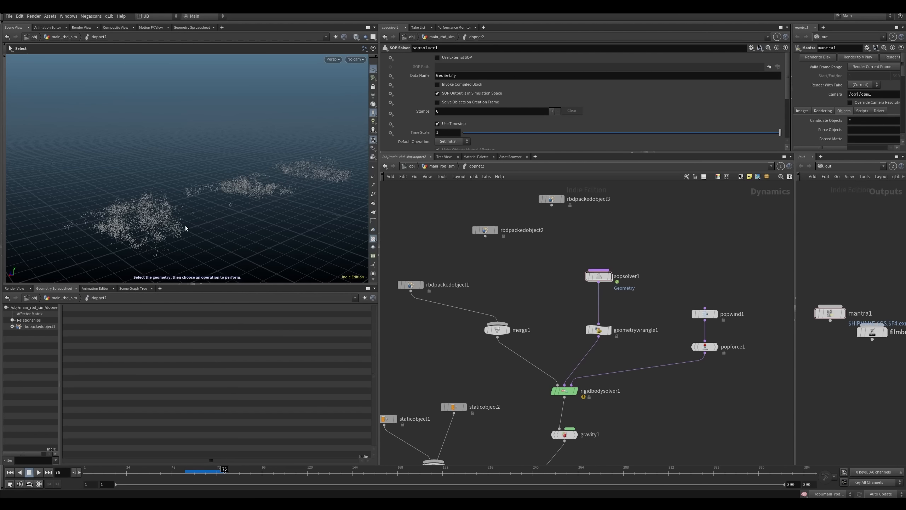
{"action": "mouse_move", "coordinate": [185, 225]}
{"action": "left_mouse_down", "text": "alt"}
{"action": "mouse_move", "coordinate": [190, 208]}
{"action": "mouse_move", "coordinate": [165, 216]}
{"action": "mouse_move", "coordinate": [182, 217]}
{"action": "left_mouse_up", "text": "alt"}
Step: Go into sopsolver1, check the group1 node that assigns incoming points to the secondary group, and return to dopnet2
{"action": "middle_click_drag", "start_coordinate": [449, 370], "coordinate": [465, 309]}
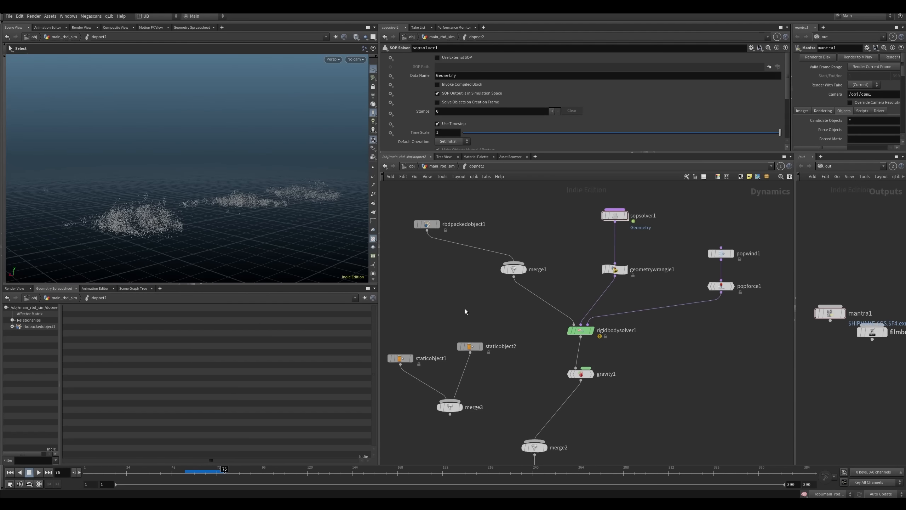
{"action": "scroll", "coordinate": [468, 307], "scroll_direction": "down", "scroll_amount": 3}
{"action": "middle_click_drag", "start_coordinate": [597, 260], "coordinate": [556, 284]}
{"action": "scroll", "coordinate": [565, 263], "scroll_direction": "up", "scroll_amount": 3}
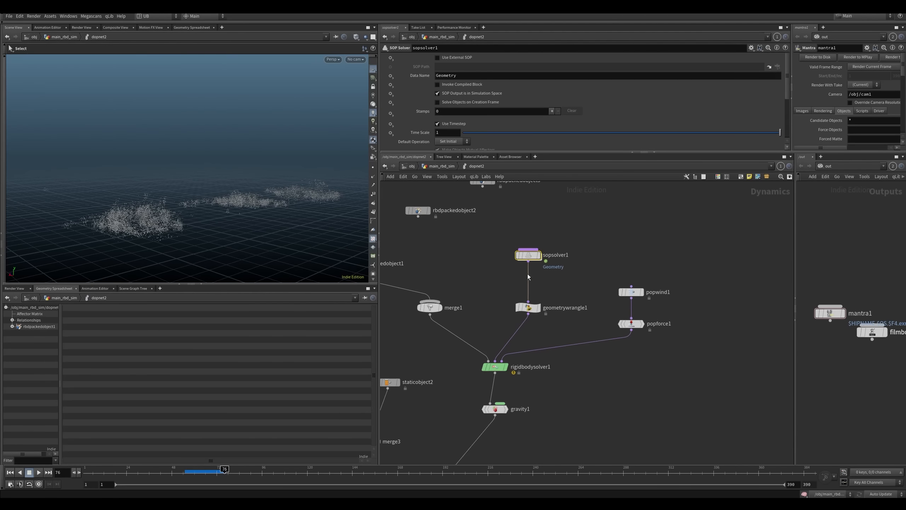
{"action": "key", "text": "Return"}
{"action": "left_click", "coordinate": [554, 255]}
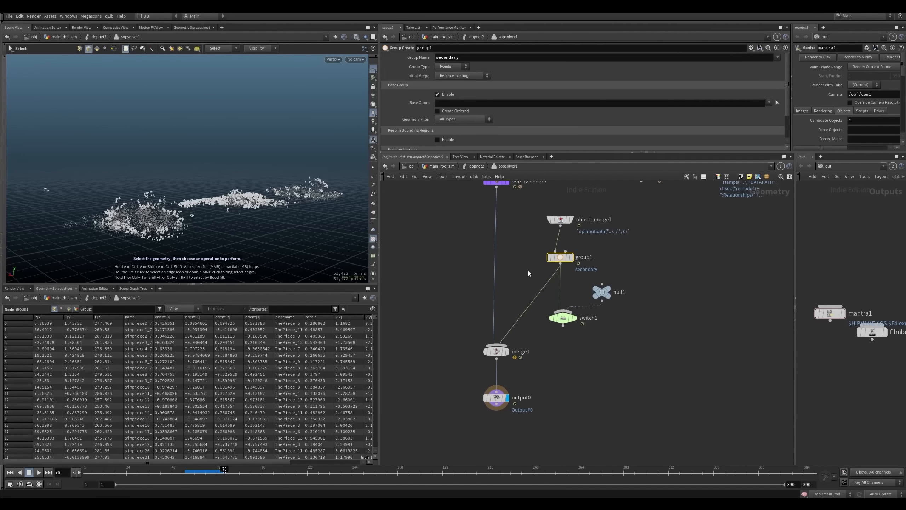
{"action": "key", "text": "u"}
Step: Examine geometrywrangle1's secondary group and its condition for removing points below Y -10, viewing the debris level from the side
{"action": "left_click", "coordinate": [527, 308]}
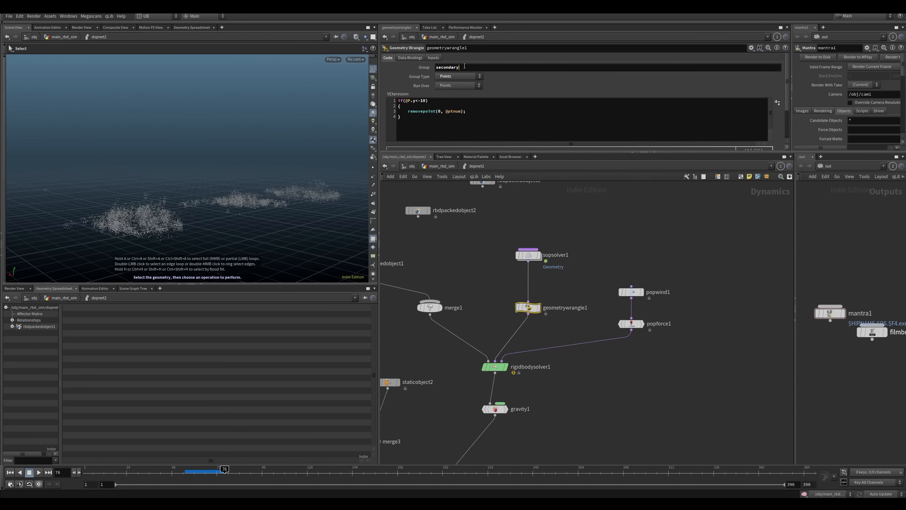
{"action": "key", "text": "Return"}
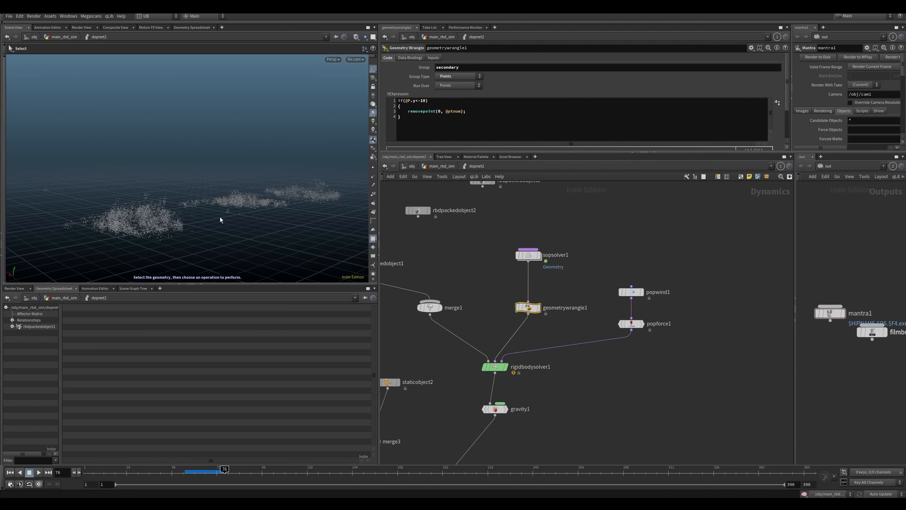
{"action": "left_click", "coordinate": [424, 101]}
{"action": "key", "text": "Escape"}
{"action": "left_click_drag", "start_coordinate": [238, 245], "coordinate": [217, 218]}
{"action": "key", "text": "s"}
{"action": "left_click_drag", "start_coordinate": [429, 100], "coordinate": [422, 101]}
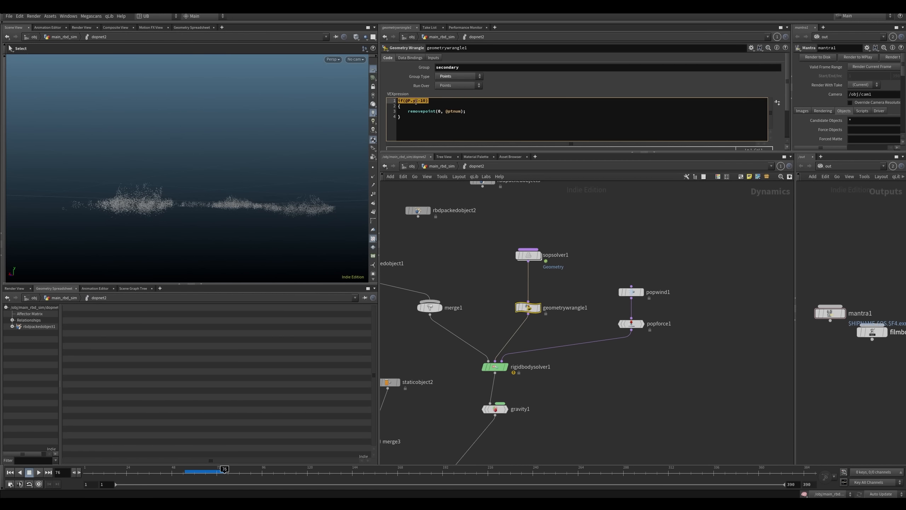
{"action": "type", "text": "<"}
{"action": "key", "text": "Escape"}
{"action": "left_click_drag", "start_coordinate": [224, 219], "coordinate": [213, 216]}
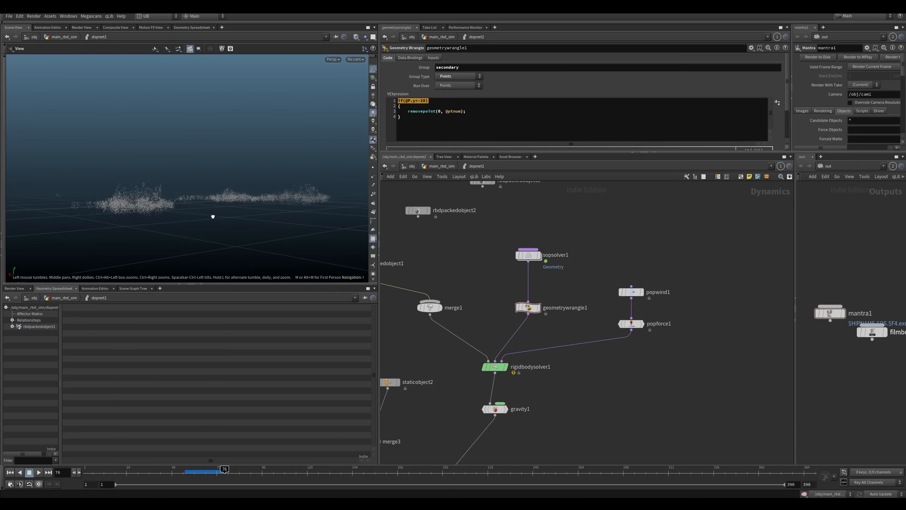
{"action": "key", "text": "s"}
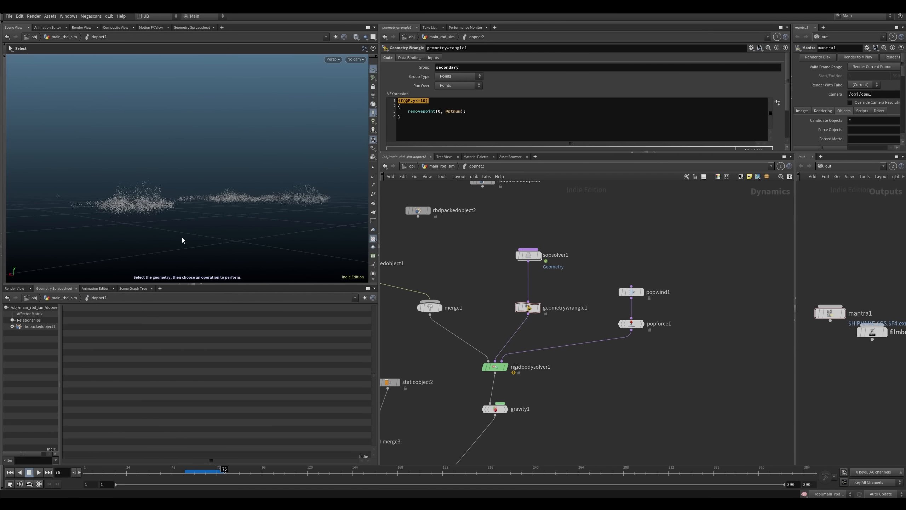
{"action": "left_click_drag", "start_coordinate": [182, 236], "coordinate": [182, 228], "text": "alt"}
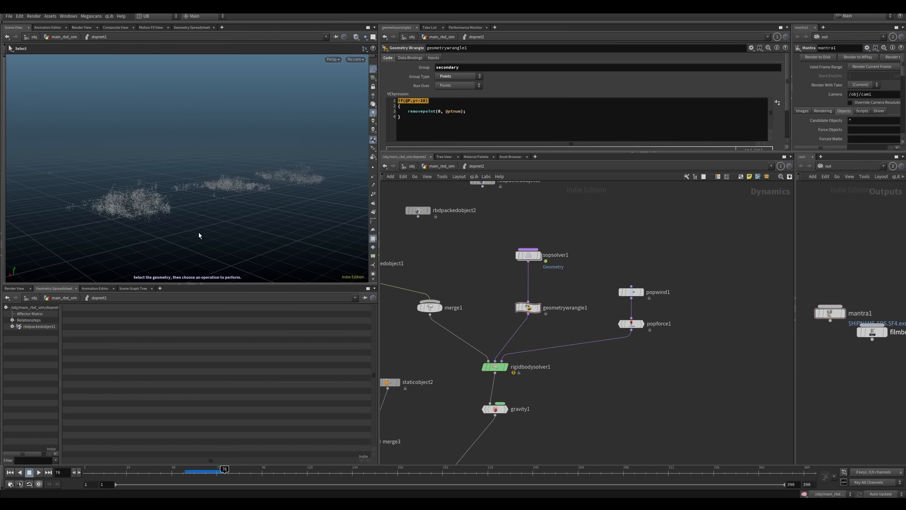
{"action": "left_click", "coordinate": [474, 125]}
{"action": "left_click_drag", "start_coordinate": [237, 216], "coordinate": [232, 213], "text": "alt"}
Step: Reconnect merge3 to merge2 to bring the static colliders back into the simulation, and move to frame 47
{"action": "middle_click_drag", "start_coordinate": [420, 397], "coordinate": [506, 289]}
{"action": "left_click_drag", "start_coordinate": [454, 341], "coordinate": [519, 363]}
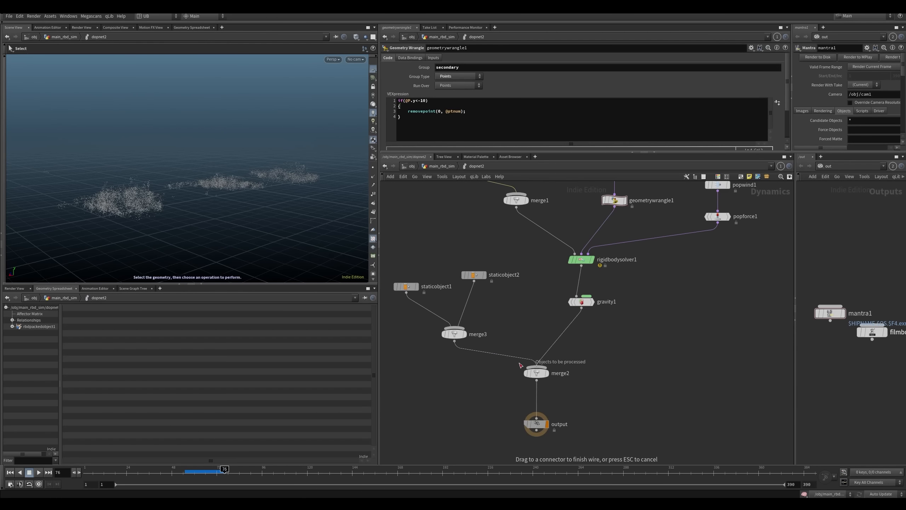
{"action": "left_click", "coordinate": [171, 476]}
{"action": "middle_click_drag", "start_coordinate": [489, 256], "coordinate": [486, 317]}
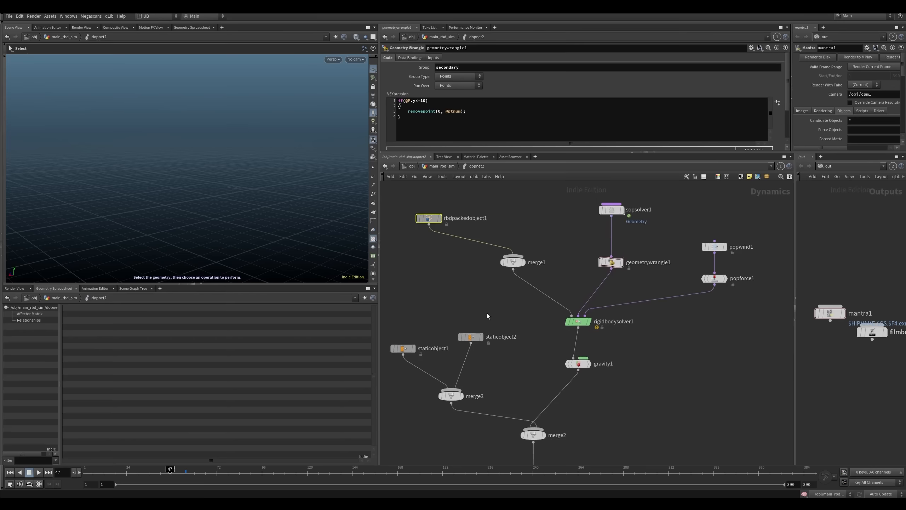
Step: Go up to main_rbd_sim, display filecache7, and view the cached debris points at frame 119
{"action": "key", "text": "u"}
{"action": "middle_click_drag", "start_coordinate": [511, 375], "coordinate": [519, 321]}
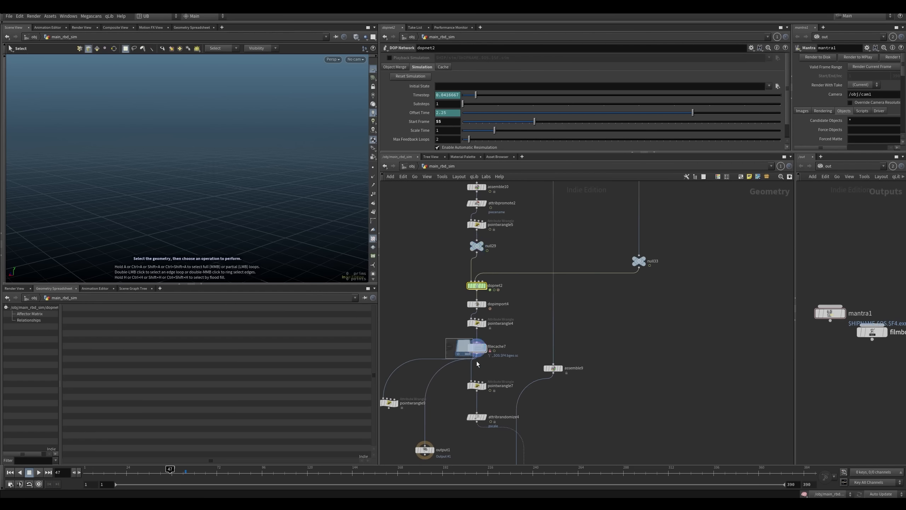
{"action": "left_click", "coordinate": [477, 346]}
{"action": "left_click_drag", "start_coordinate": [170, 471], "coordinate": [306, 473]}
{"action": "left_click_drag", "start_coordinate": [218, 181], "coordinate": [191, 237], "text": "alt"}
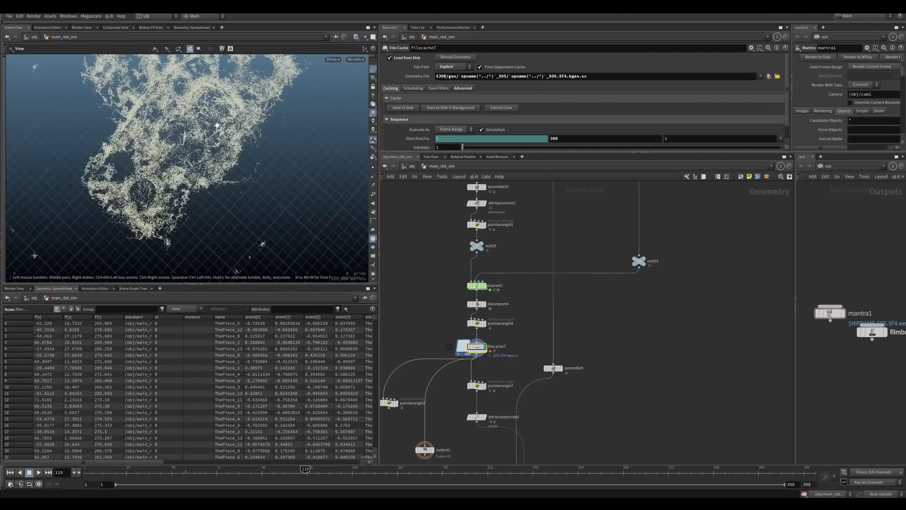
{"action": "middle_click_drag", "start_coordinate": [219, 127], "coordinate": [217, 177], "text": "alt"}
{"action": "left_click_drag", "start_coordinate": [217, 177], "coordinate": [161, 107], "text": "alt"}
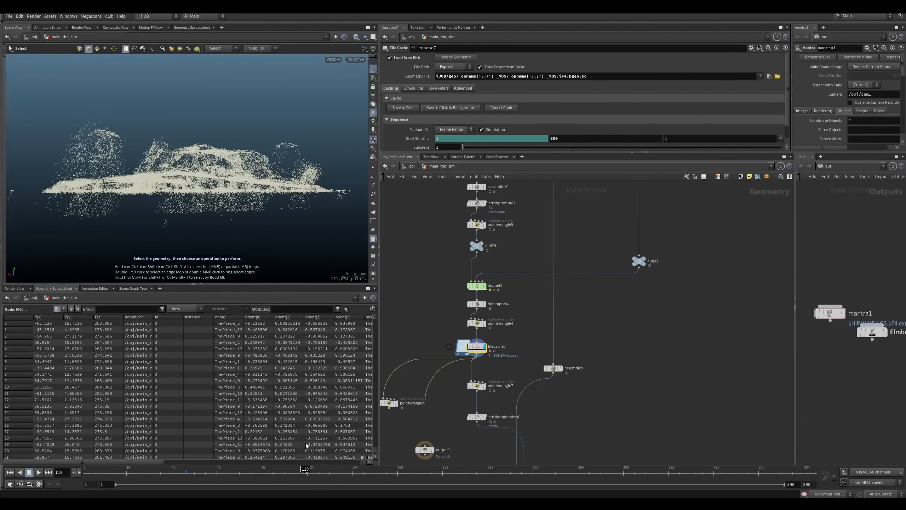
Step: Scrub the cached debris to frame 181, view it from several angles, and step back to frame 176
{"action": "left_click_drag", "start_coordinate": [308, 472], "coordinate": [423, 478]}
{"action": "left_click_drag", "start_coordinate": [179, 185], "coordinate": [228, 193], "text": "alt"}
{"action": "right_click_drag", "start_coordinate": [236, 189], "coordinate": [209, 198], "text": "alt"}
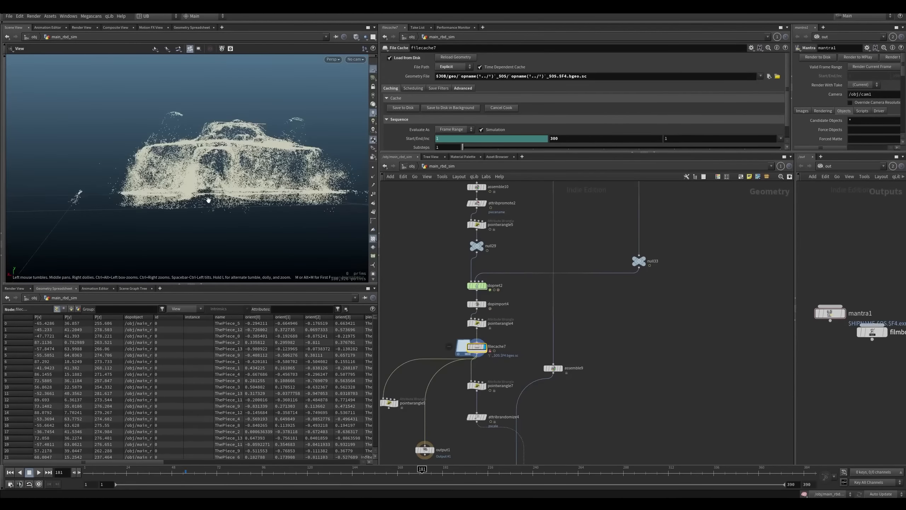
{"action": "left_click_drag", "start_coordinate": [208, 199], "coordinate": [238, 184], "text": "alt"}
{"action": "middle_click_drag", "start_coordinate": [238, 184], "coordinate": [195, 186], "text": "alt"}
{"action": "mouse_move", "coordinate": [195, 185]}
{"action": "left_mouse_down", "text": "alt"}
{"action": "mouse_move", "coordinate": [200, 205]}
{"action": "mouse_move", "coordinate": [213, 195]}
{"action": "mouse_move", "coordinate": [196, 185]}
{"action": "left_mouse_up", "text": "alt"}
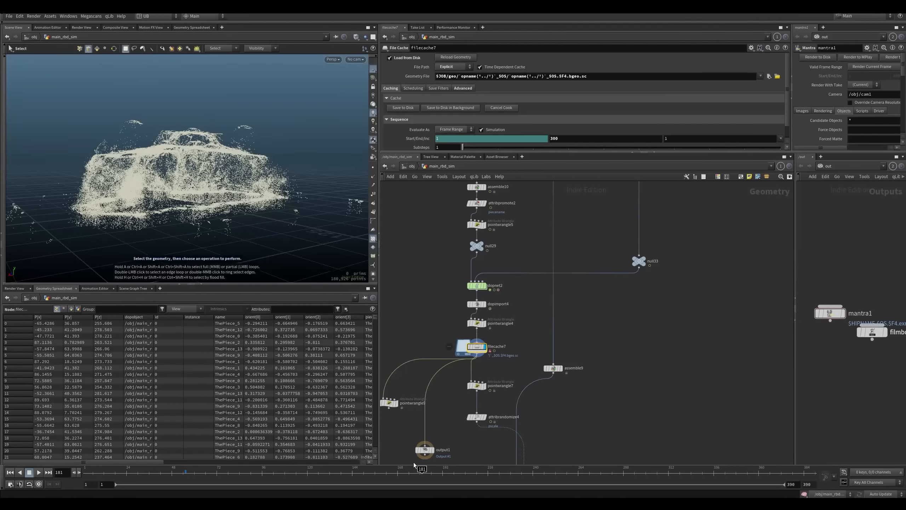
{"action": "mouse_move", "coordinate": [422, 472]}
{"action": "left_mouse_down"}
{"action": "mouse_move", "coordinate": [466, 483]}
{"action": "mouse_move", "coordinate": [493, 473]}
{"action": "mouse_move", "coordinate": [333, 473]}
{"action": "mouse_move", "coordinate": [413, 473]}
{"action": "left_mouse_up"}
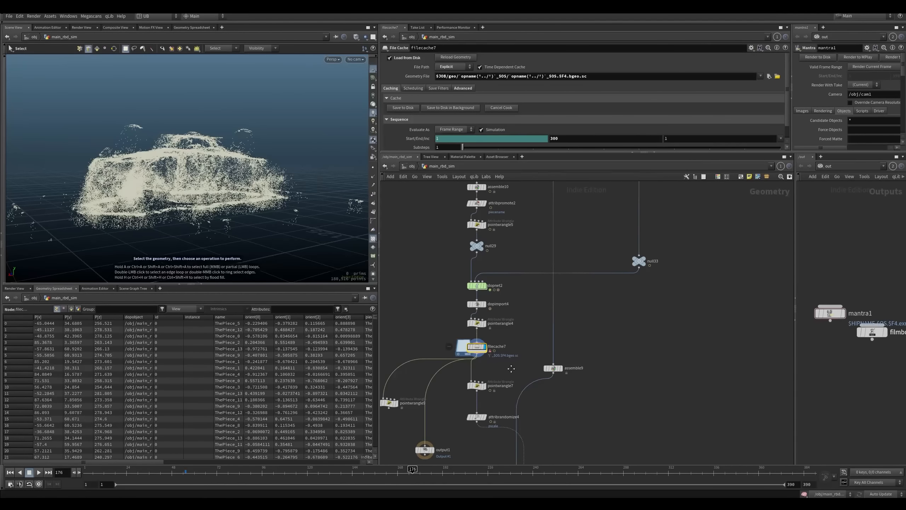
Step: Compare the instanced pieces from copytopoints2 with the cached points of filecache7 at frame 176
{"action": "middle_click_drag", "start_coordinate": [494, 432], "coordinate": [464, 345]}
{"action": "left_click_drag", "start_coordinate": [464, 370], "coordinate": [522, 409]}
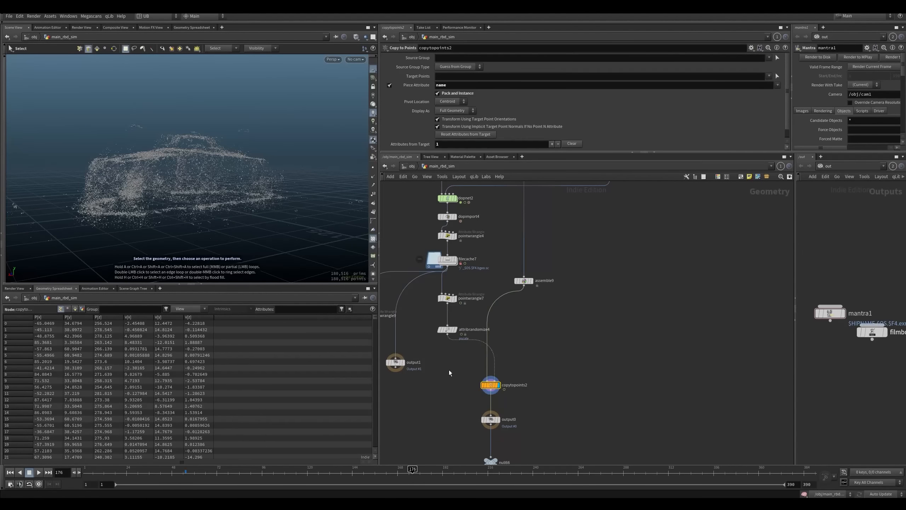
{"action": "right_click_drag", "start_coordinate": [204, 181], "coordinate": [228, 214], "text": "alt"}
{"action": "left_click_drag", "start_coordinate": [228, 215], "coordinate": [211, 217], "text": "alt"}
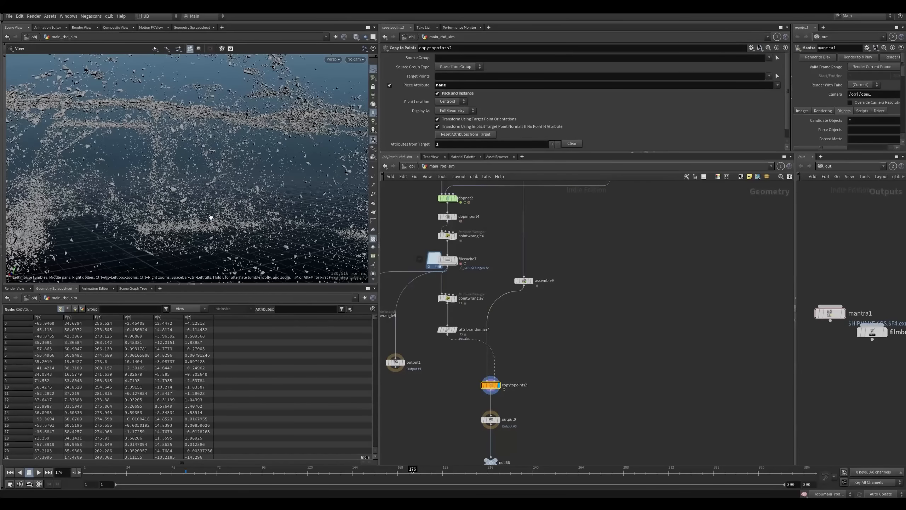
{"action": "left_click", "coordinate": [455, 298]}
{"action": "left_click", "coordinate": [456, 260]}
{"action": "left_click", "coordinate": [448, 260]}
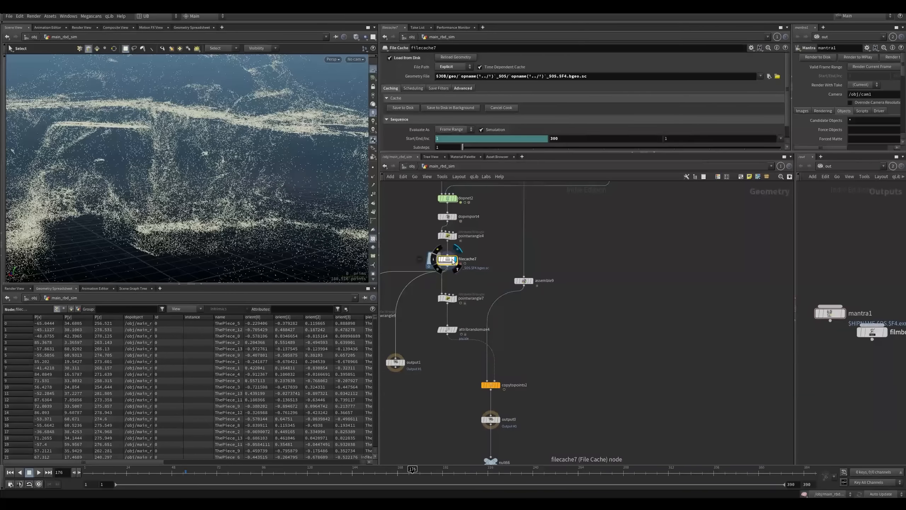
{"action": "middle_click_drag", "start_coordinate": [487, 342], "coordinate": [478, 274]}
{"action": "left_click_drag", "start_coordinate": [524, 304], "coordinate": [468, 335]}
{"action": "key", "text": "r"}
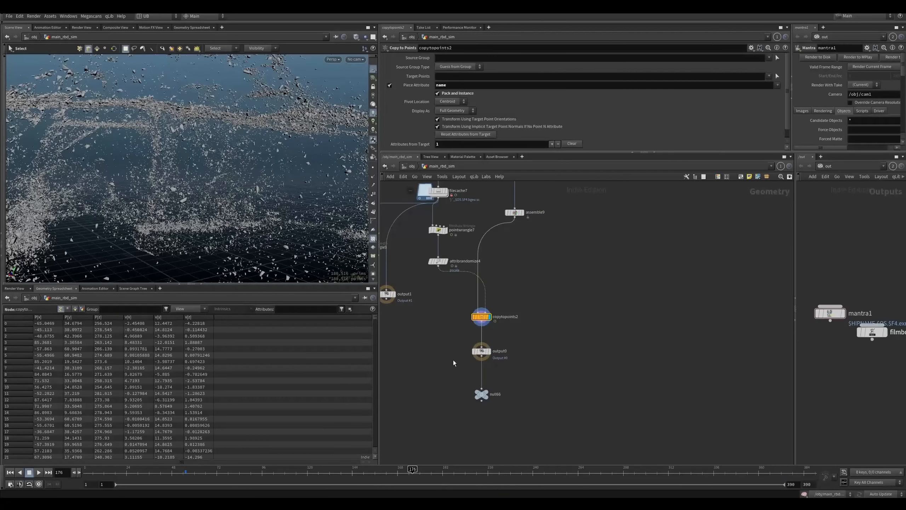
Step: Bypass and re-enable attribrandomize4 to compare the debris without and with randomized pscale
{"action": "left_click_drag", "start_coordinate": [439, 267], "coordinate": [450, 253]}
{"action": "key", "text": "q"}
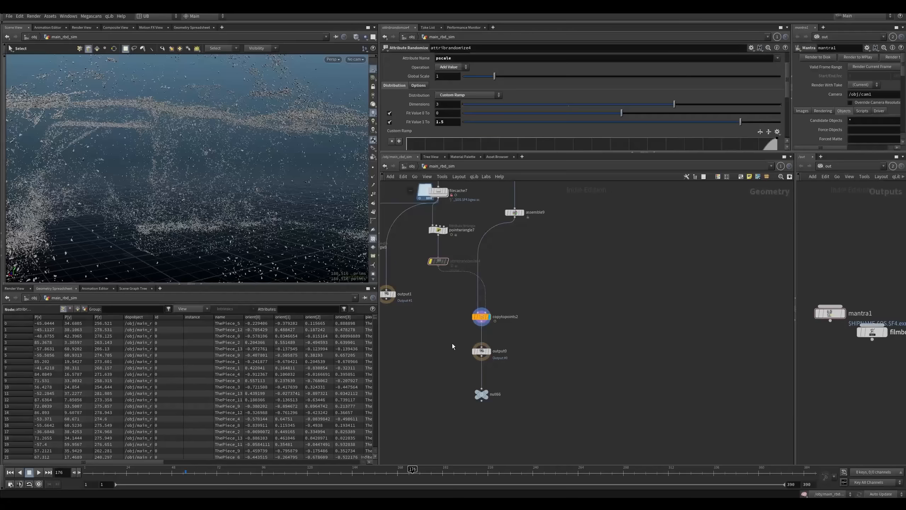
{"action": "left_click_drag", "start_coordinate": [241, 165], "coordinate": [259, 178], "text": "alt"}
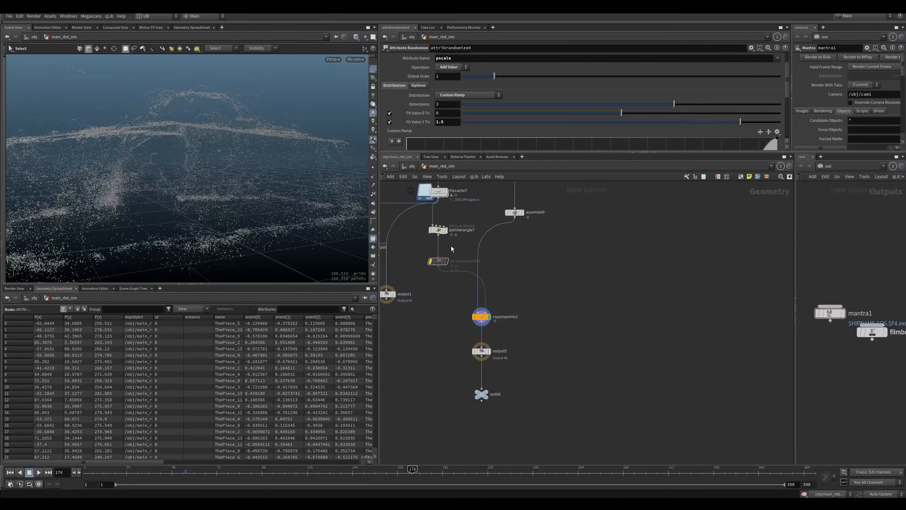
{"action": "key", "text": "q"}
{"action": "mouse_move", "coordinate": [257, 219]}
{"action": "left_mouse_down", "text": "alt"}
{"action": "mouse_move", "coordinate": [232, 207]}
{"action": "mouse_move", "coordinate": [247, 205]}
{"action": "left_mouse_up", "text": "alt"}
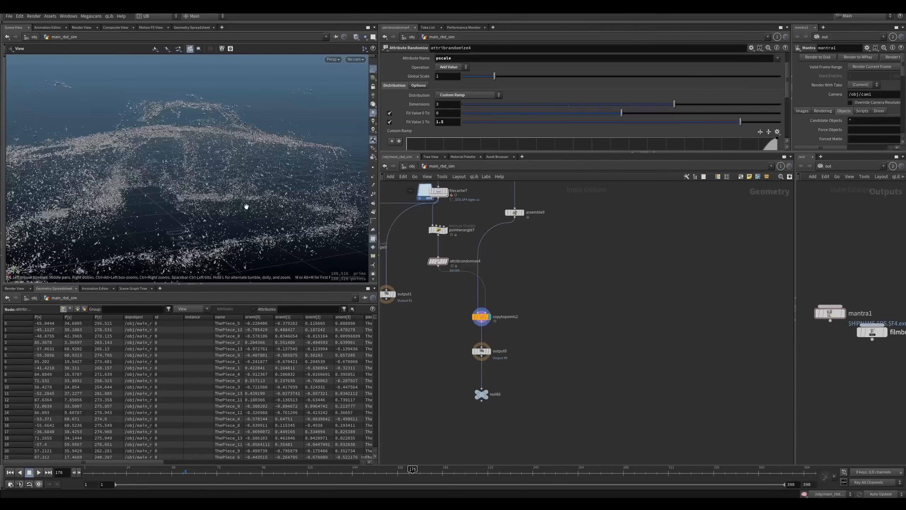
{"action": "right_click_drag", "start_coordinate": [247, 205], "coordinate": [212, 225], "text": "alt"}
{"action": "left_click_drag", "start_coordinate": [212, 224], "coordinate": [259, 198], "text": "alt"}
Step: Display null66 and look over the main_rbd_sim network around the 02 RBD section
{"action": "left_click", "coordinate": [481, 394]}
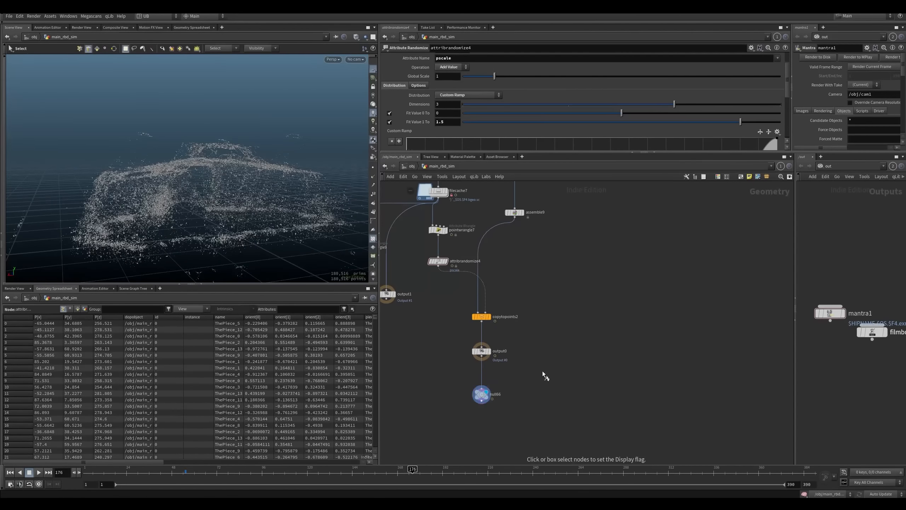
{"action": "scroll", "coordinate": [541, 352], "scroll_direction": "down", "scroll_amount": 10}
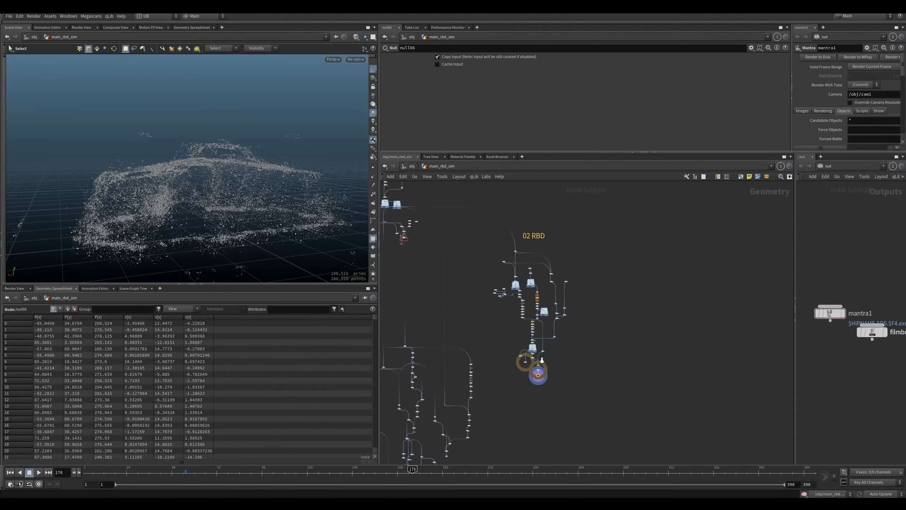
{"action": "middle_click_drag", "start_coordinate": [582, 334], "coordinate": [576, 352]}
{"action": "scroll", "coordinate": [573, 345], "scroll_direction": "up", "scroll_amount": 4}
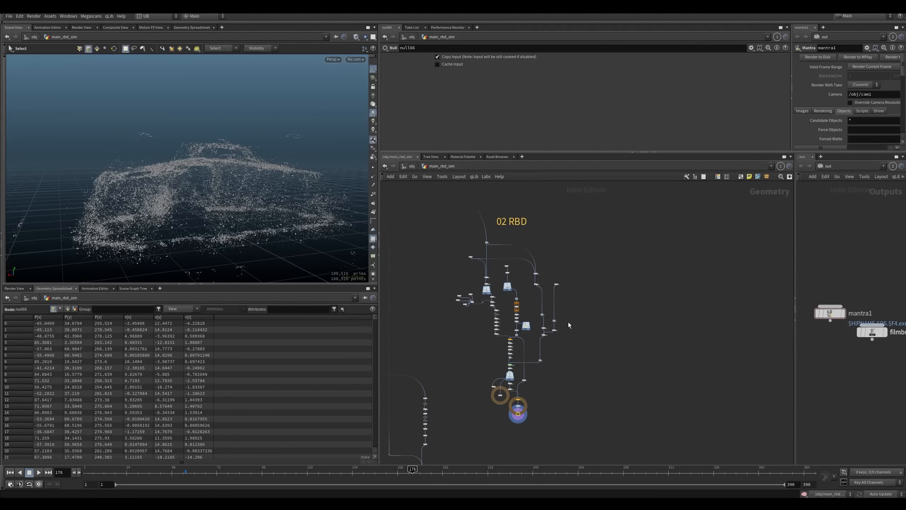
{"action": "scroll", "coordinate": [567, 329], "scroll_direction": "down", "scroll_amount": 4}
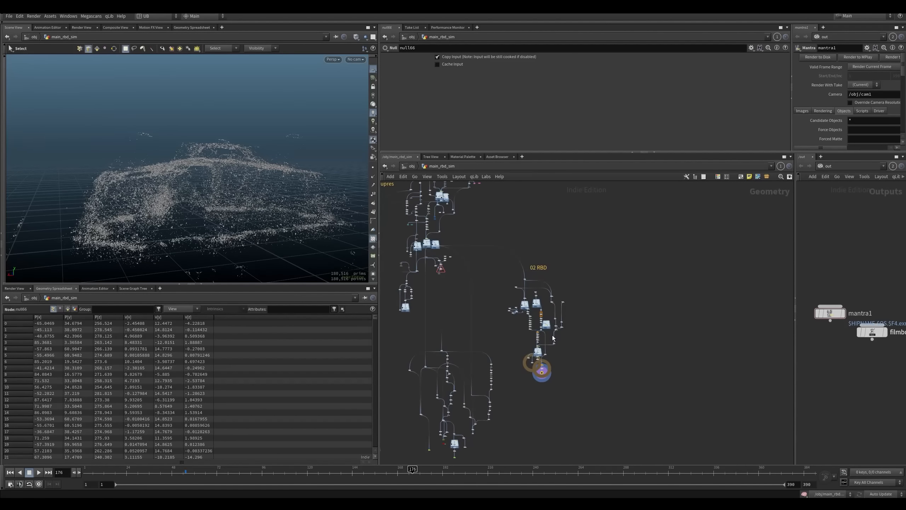
{"action": "middle_click_drag", "start_coordinate": [572, 334], "coordinate": [614, 322]}
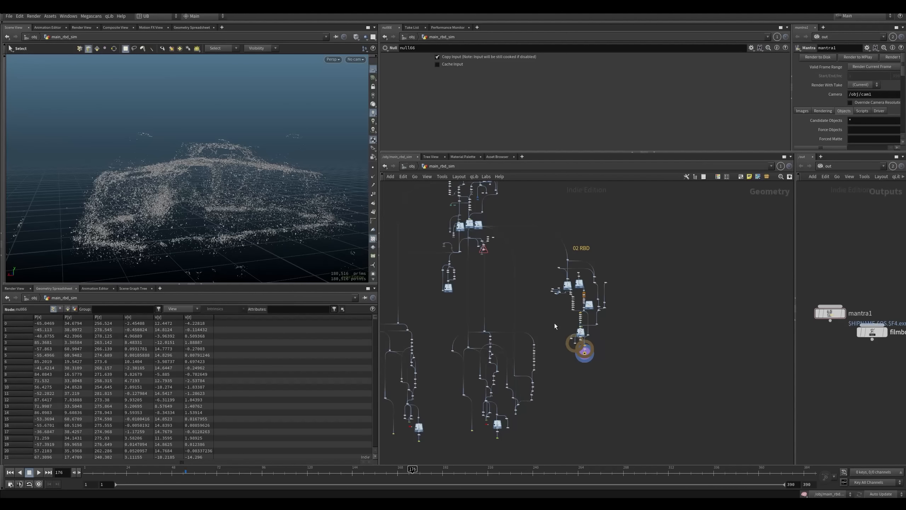
{"action": "middle_click_drag", "start_coordinate": [546, 317], "coordinate": [573, 297]}
{"action": "middle_click_drag", "start_coordinate": [563, 257], "coordinate": [547, 336]}
{"action": "scroll", "coordinate": [552, 315], "scroll_direction": "down", "scroll_amount": 4}
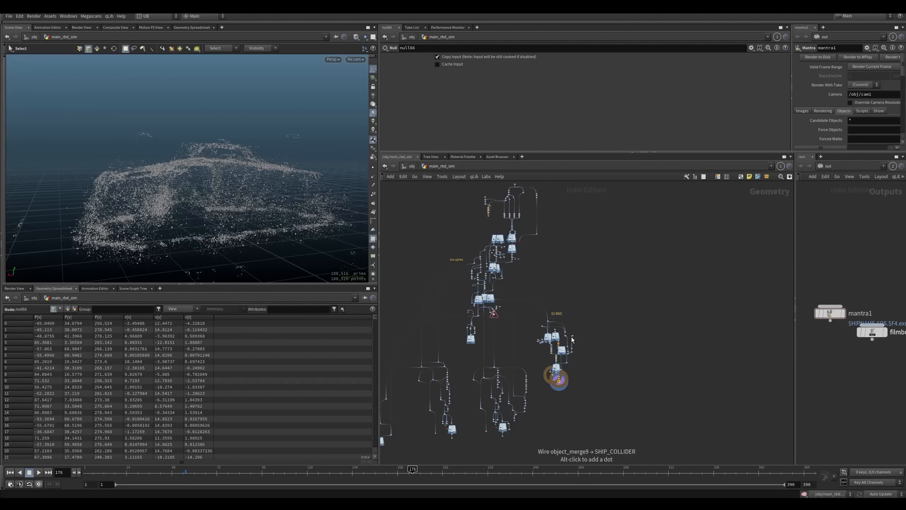
{"action": "mouse_move", "coordinate": [592, 313]}
{"action": "middle_mouse_down"}
{"action": "mouse_move", "coordinate": [593, 331]}
{"action": "mouse_move", "coordinate": [599, 317]}
{"action": "middle_mouse_up"}
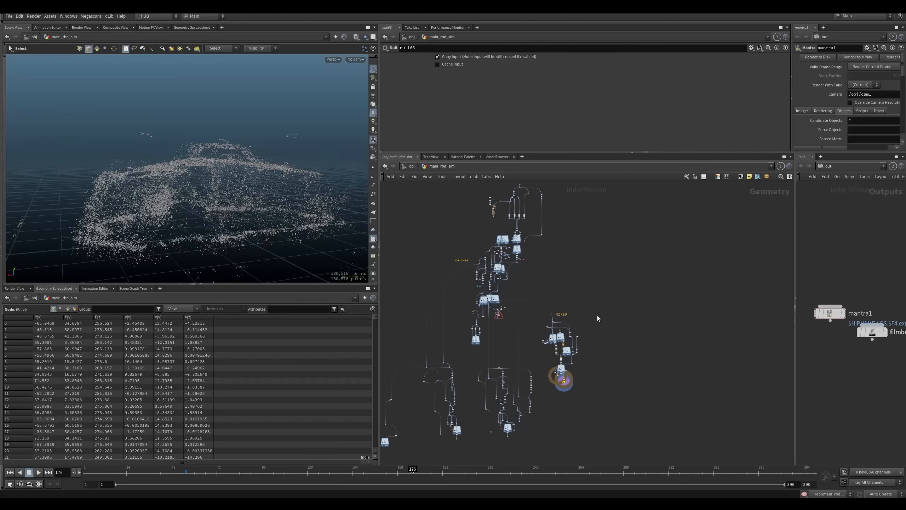
{"action": "scroll", "coordinate": [597, 316], "scroll_direction": "up", "scroll_amount": 3}
{"action": "scroll", "coordinate": [579, 363], "scroll_direction": "up", "scroll_amount": 2}
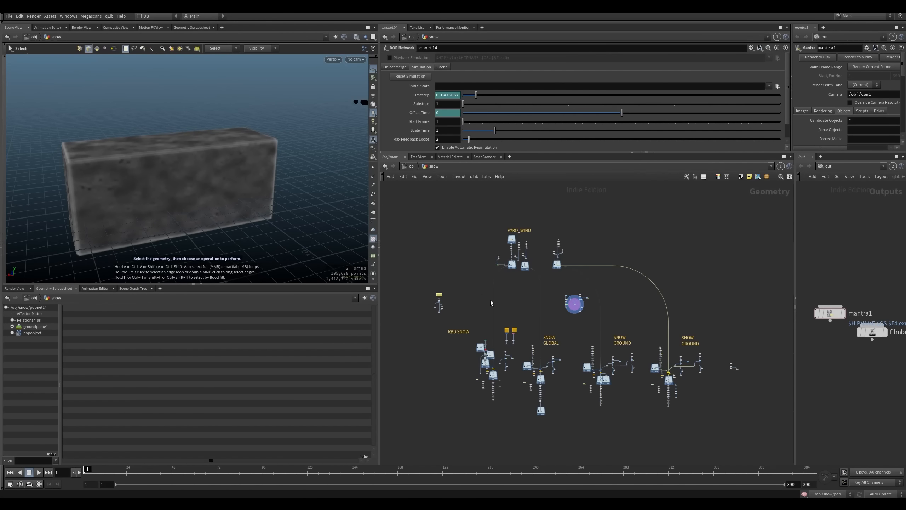
Step: Display filecache13 in the SNOW GLOBAL branch of the snow network and scrub the timeline into its cached frame range
{"action": "middle_click_drag", "start_coordinate": [560, 414], "coordinate": [545, 375]}
{"action": "scroll", "coordinate": [545, 374], "scroll_direction": "up", "scroll_amount": 4}
{"action": "scroll", "coordinate": [516, 352], "scroll_direction": "up", "scroll_amount": 4}
{"action": "middle_click_drag", "start_coordinate": [505, 341], "coordinate": [532, 306]}
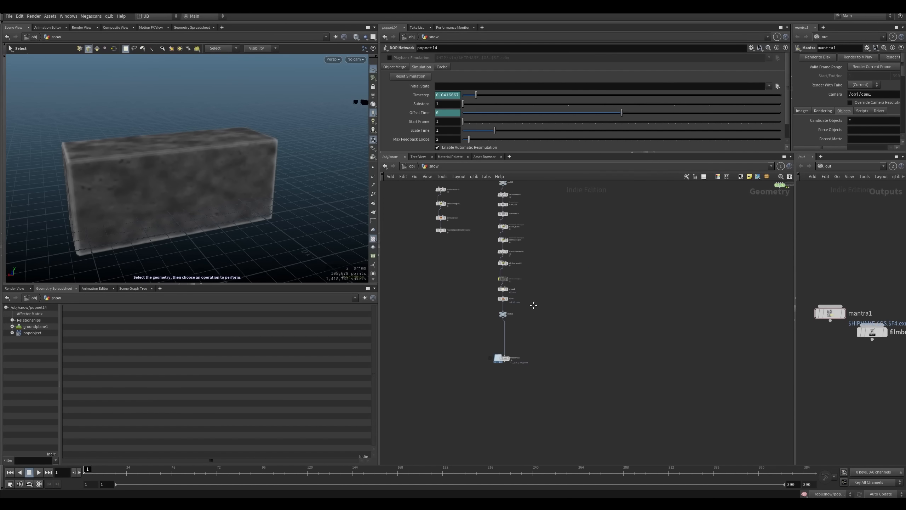
{"action": "key", "text": "r"}
{"action": "left_click", "coordinate": [503, 357]}
{"action": "left_click", "coordinate": [180, 471]}
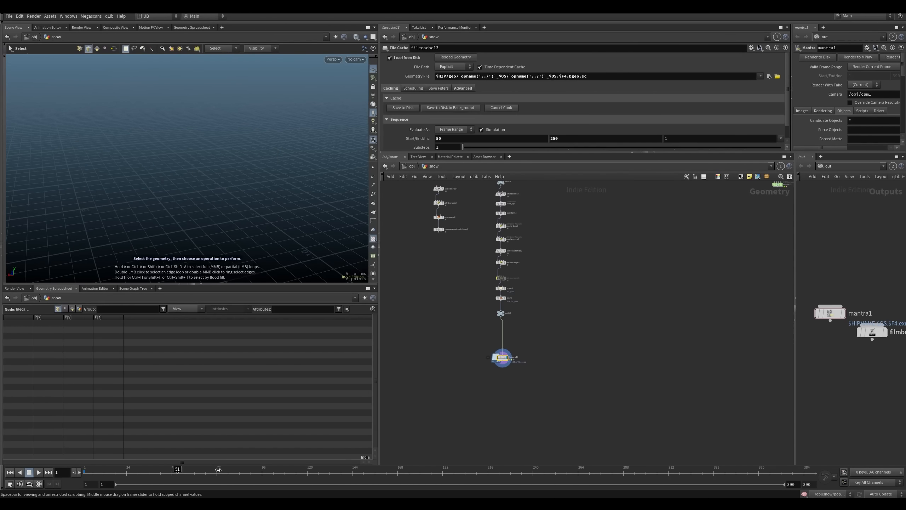
Step: Frame the cached global snow particles, advance from frame 79 to 82, and examine their shape from several angles
{"action": "scroll", "coordinate": [530, 309], "scroll_direction": "down", "scroll_amount": 3}
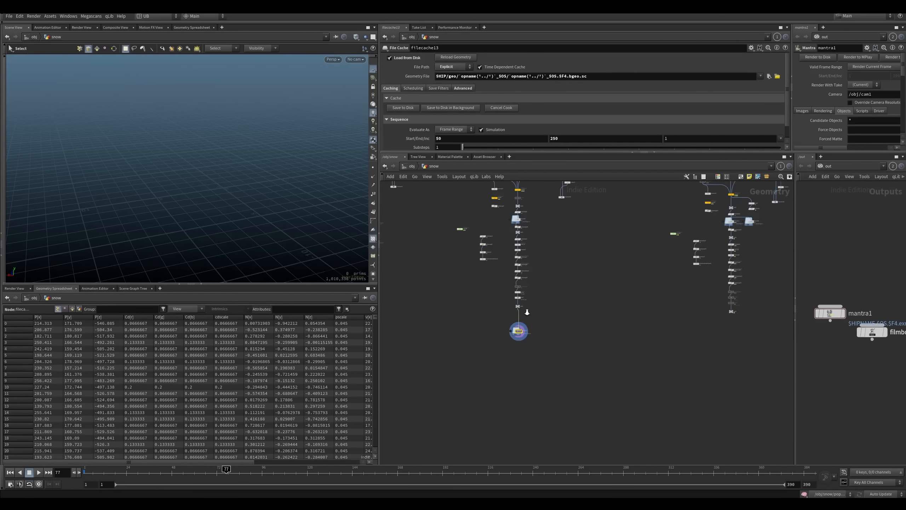
{"action": "scroll", "coordinate": [509, 331], "scroll_direction": "down", "scroll_amount": 3}
{"action": "middle_click_drag", "start_coordinate": [578, 217], "coordinate": [561, 260]}
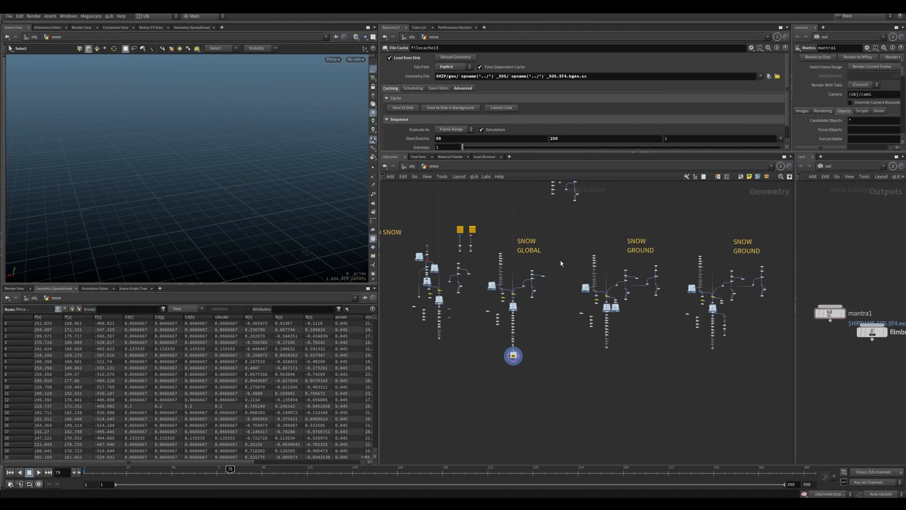
{"action": "key", "text": "space+g"}
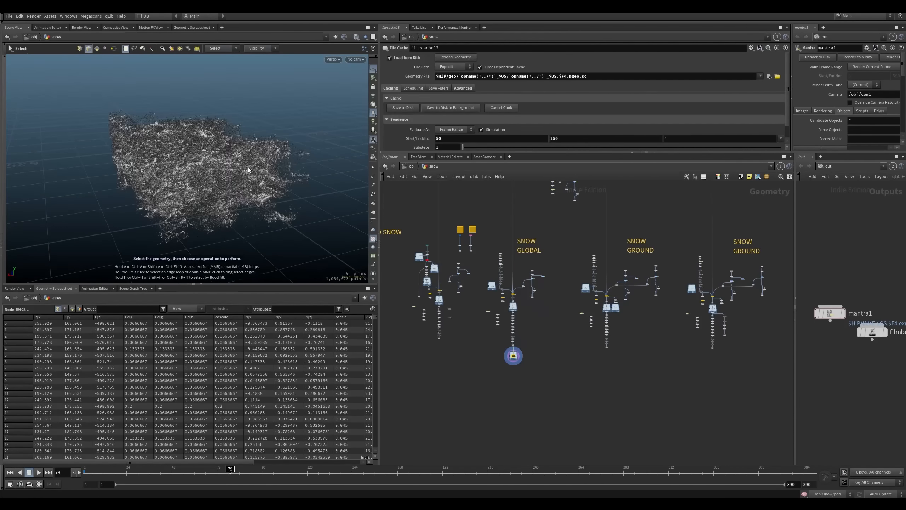
{"action": "mouse_move", "coordinate": [246, 222]}
{"action": "left_mouse_down", "text": "alt"}
{"action": "mouse_move", "coordinate": [198, 164]}
{"action": "mouse_move", "coordinate": [241, 204]}
{"action": "left_mouse_up", "text": "alt"}
{"action": "key", "text": "Up"}
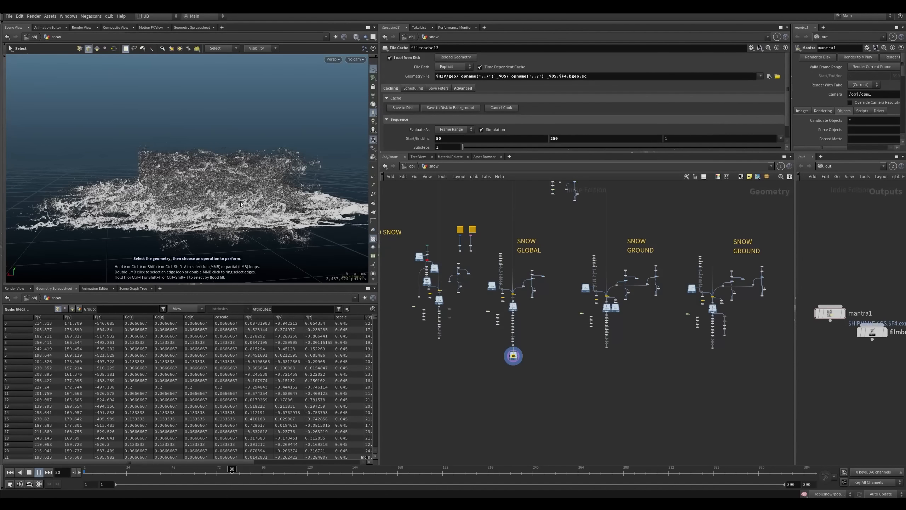
{"action": "key", "text": "Up"}
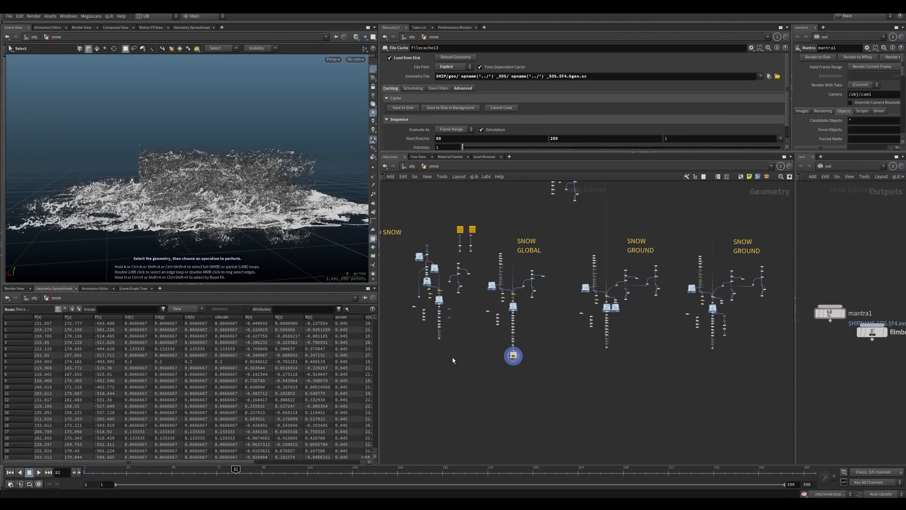
{"action": "left_click_drag", "start_coordinate": [225, 216], "coordinate": [250, 243], "text": "alt"}
{"action": "right_click_drag", "start_coordinate": [249, 242], "coordinate": [221, 232], "text": "alt"}
{"action": "middle_click_drag", "start_coordinate": [486, 352], "coordinate": [547, 352]}
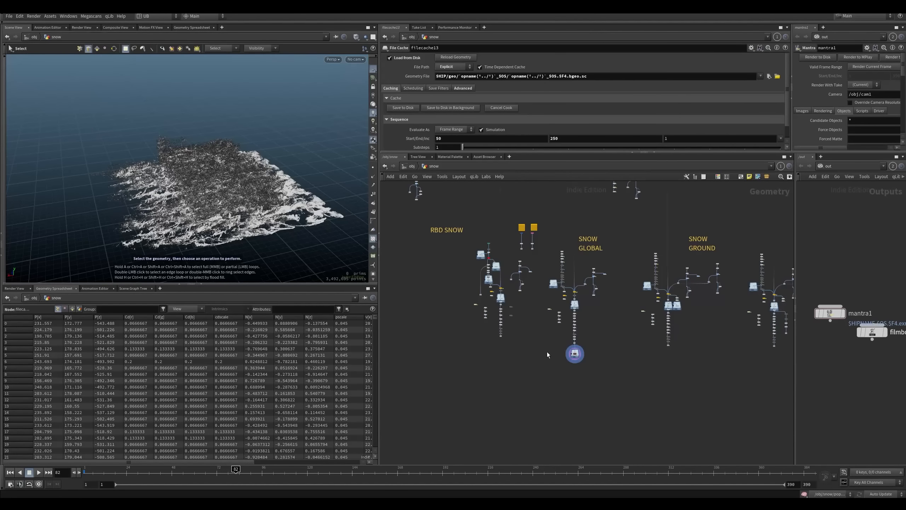
Step: Display null12 at the end of the SNOW GLOBAL branch and delete filecache13 below it
{"action": "right_click_drag", "start_coordinate": [596, 344], "coordinate": [630, 322], "text": "alt"}
{"action": "key", "text": "r"}
{"action": "left_click_drag", "start_coordinate": [536, 344], "coordinate": [501, 331]}
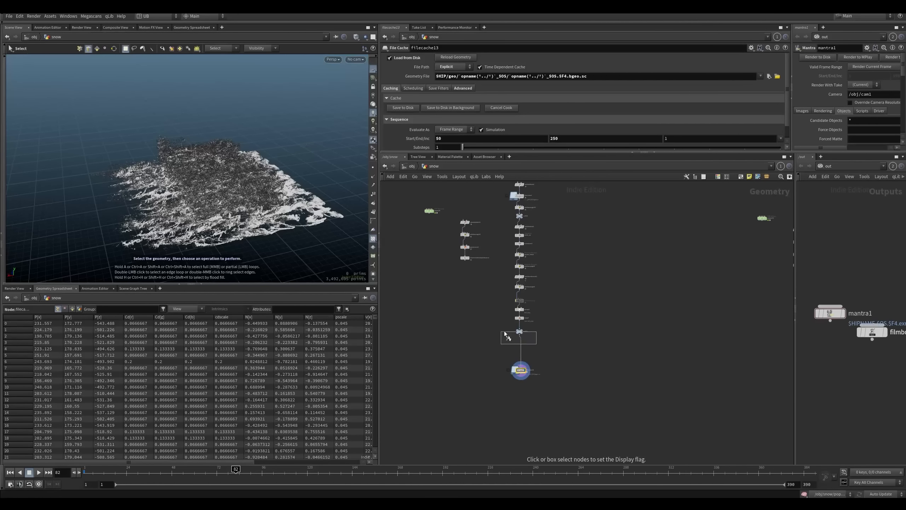
{"action": "middle_click_drag", "start_coordinate": [489, 338], "coordinate": [476, 336]}
{"action": "right_click_drag", "start_coordinate": [476, 336], "coordinate": [493, 314]}
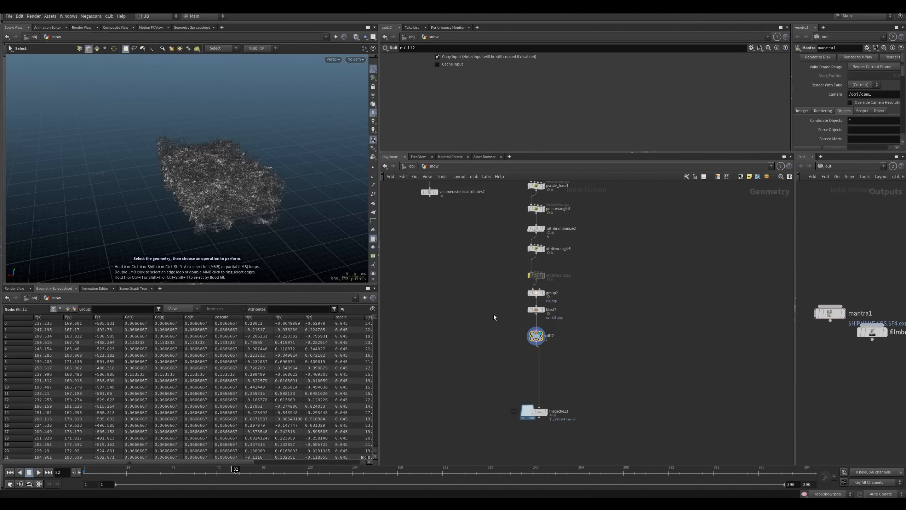
{"action": "left_click_drag", "start_coordinate": [591, 386], "coordinate": [502, 433]}
{"action": "key", "text": "Delete"}
Step: Scrub the null12 snow particles through the timeline to frame 117 and examine them up close from several angles
{"action": "left_click_drag", "start_coordinate": [293, 477], "coordinate": [326, 479]}
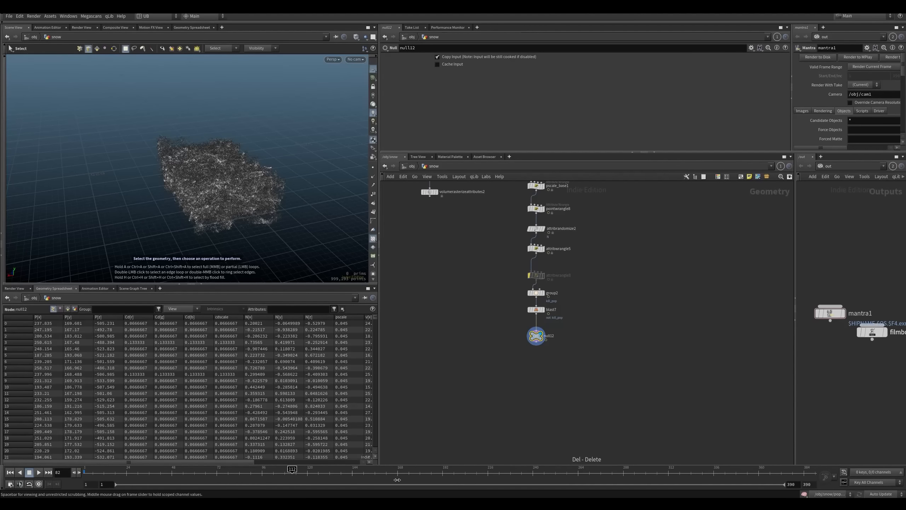
{"action": "left_click_drag", "start_coordinate": [398, 480], "coordinate": [402, 480]}
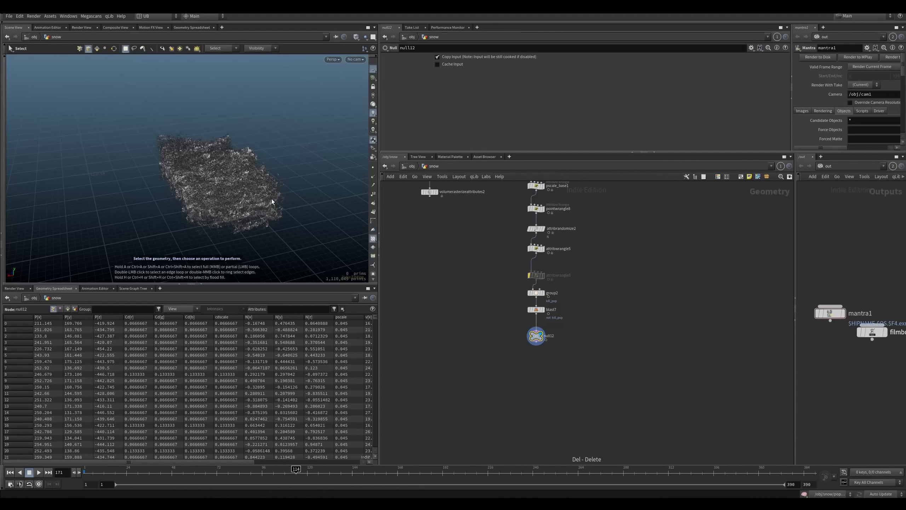
{"action": "right_click_drag", "start_coordinate": [247, 201], "coordinate": [295, 158], "text": "alt"}
{"action": "left_click_drag", "start_coordinate": [296, 158], "coordinate": [223, 188], "text": "alt"}
{"action": "right_click_drag", "start_coordinate": [223, 187], "coordinate": [245, 176], "text": "alt"}
{"action": "middle_click_drag", "start_coordinate": [241, 199], "coordinate": [226, 182], "text": "alt"}
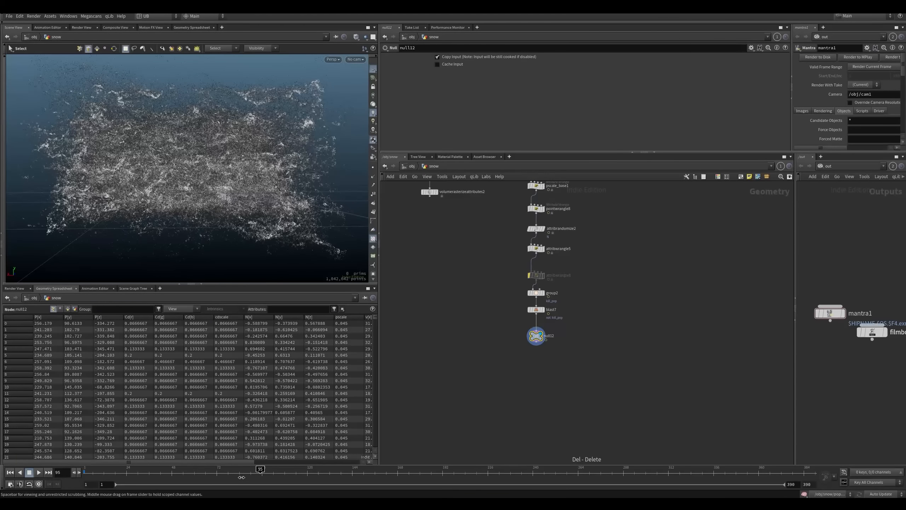
{"action": "left_click_drag", "start_coordinate": [235, 477], "coordinate": [242, 476]}
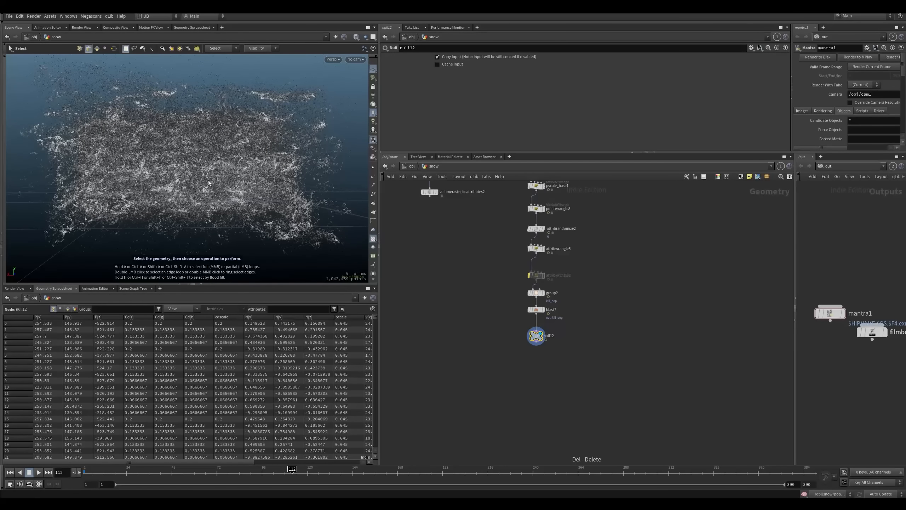
{"action": "left_click_drag", "start_coordinate": [208, 182], "coordinate": [207, 234], "text": "alt"}
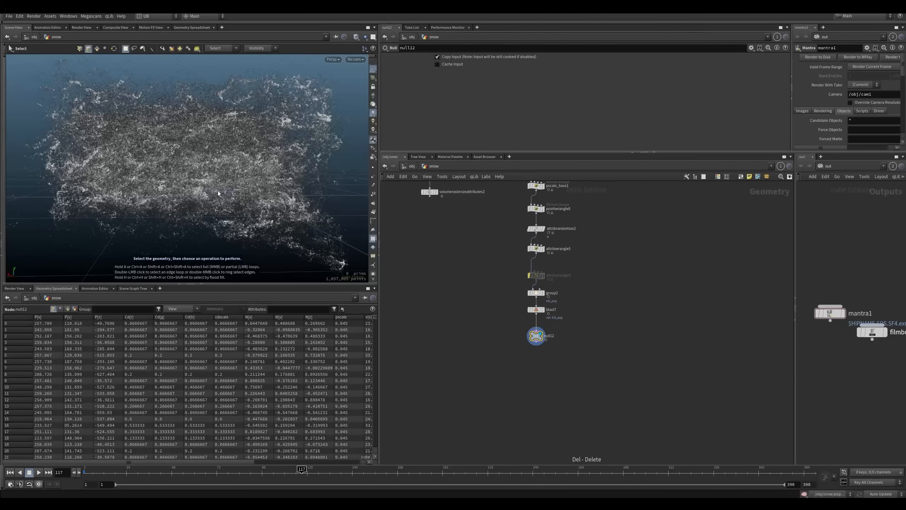
{"action": "left_click_drag", "start_coordinate": [218, 191], "coordinate": [209, 218], "text": "alt"}
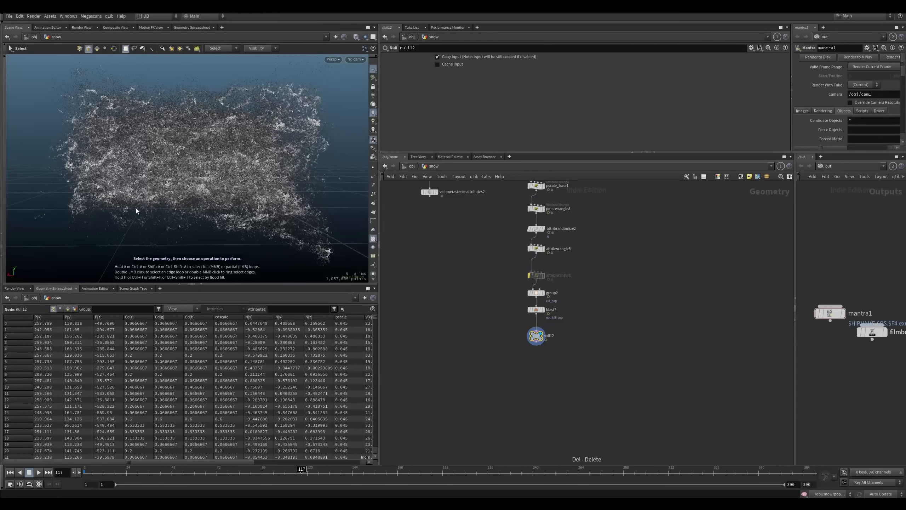
Step: Highlight the node groups of the SNOW GLOBAL and SNOW GROUND branches to review how the snow network is divided
{"action": "scroll", "coordinate": [471, 299], "scroll_direction": "down", "scroll_amount": 5}
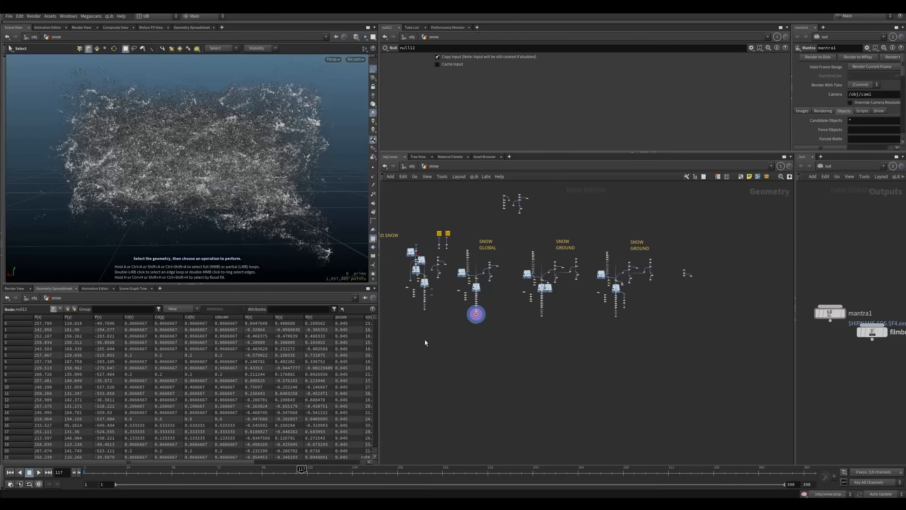
{"action": "left_click_drag", "start_coordinate": [706, 231], "coordinate": [514, 339]}
{"action": "middle_click_drag", "start_coordinate": [526, 357], "coordinate": [566, 375]}
{"action": "left_click", "coordinate": [557, 250]}
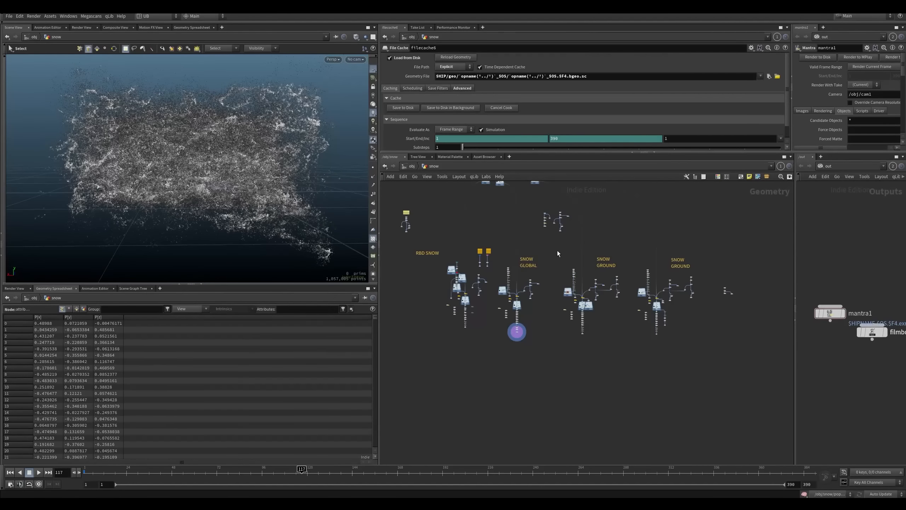
{"action": "left_click_drag", "start_coordinate": [557, 251], "coordinate": [497, 352]}
{"action": "middle_click_drag", "start_coordinate": [507, 284], "coordinate": [499, 321]}
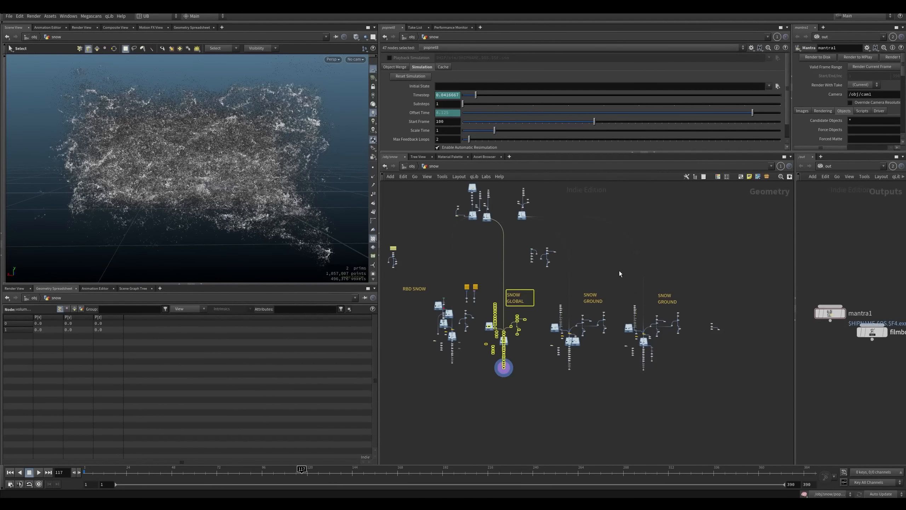
{"action": "left_click_drag", "start_coordinate": [620, 274], "coordinate": [574, 381]}
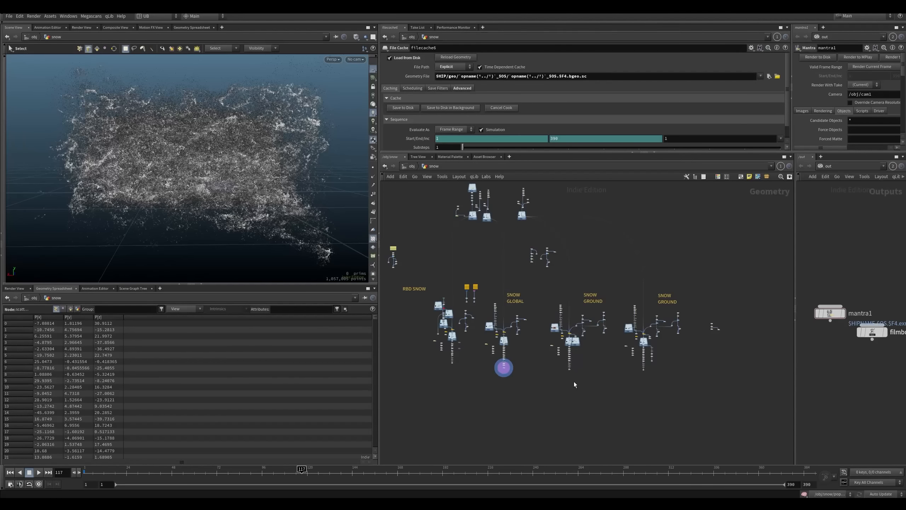
Step: Highlight the RBD SNOW branch and compare its layout with the SNOW GLOBAL and SNOW GROUND branches
{"action": "middle_click_drag", "start_coordinate": [591, 369], "coordinate": [603, 372]}
{"action": "middle_click_drag", "start_coordinate": [495, 284], "coordinate": [542, 284]}
{"action": "scroll", "coordinate": [542, 283], "scroll_direction": "up", "scroll_amount": 3}
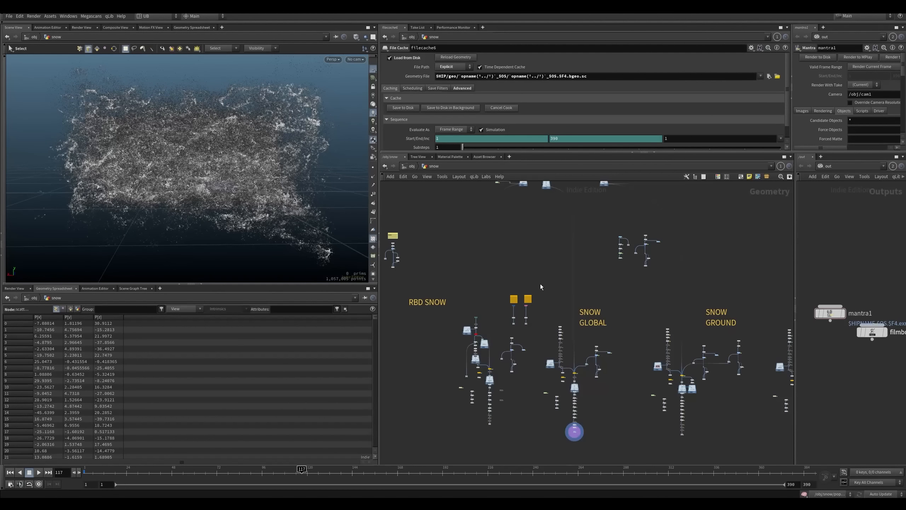
{"action": "left_click_drag", "start_coordinate": [535, 269], "coordinate": [419, 446]}
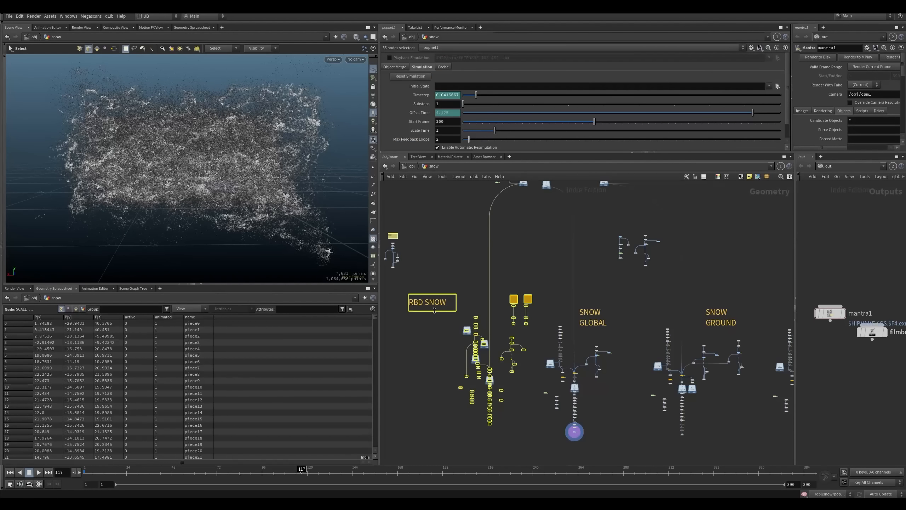
{"action": "key", "text": "l"}
{"action": "left_click", "coordinate": [544, 273]}
{"action": "middle_click_drag", "start_coordinate": [603, 285], "coordinate": [494, 286]}
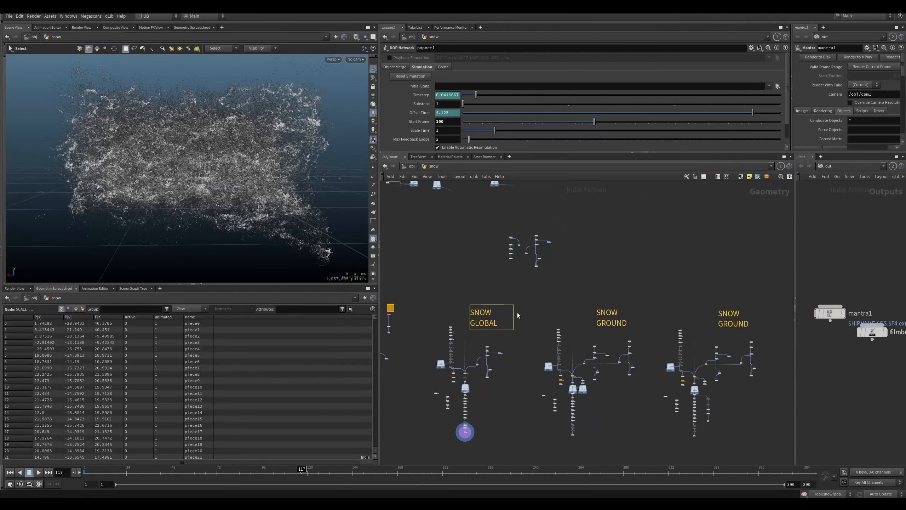
{"action": "middle_click_drag", "start_coordinate": [541, 306], "coordinate": [518, 321]}
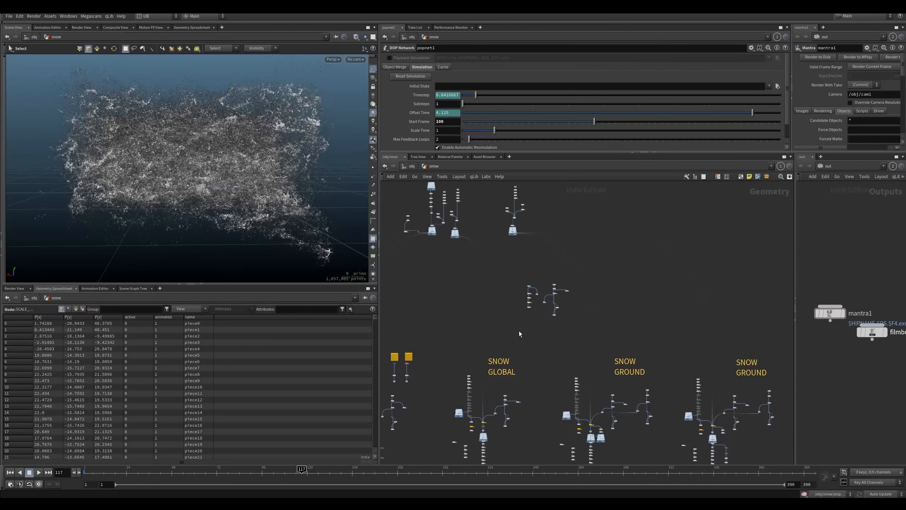
Step: Display filecache10 in the PYRO_WIND section to show the cached wind volume at frame 117
{"action": "middle_click_drag", "start_coordinate": [458, 290], "coordinate": [474, 374]}
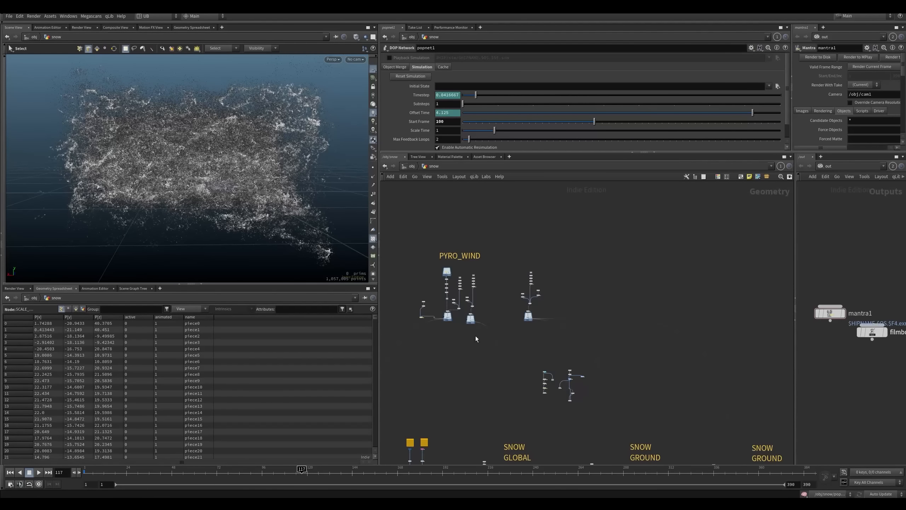
{"action": "scroll", "coordinate": [472, 316], "scroll_direction": "up", "scroll_amount": 8}
{"action": "left_click_drag", "start_coordinate": [477, 292], "coordinate": [530, 316]}
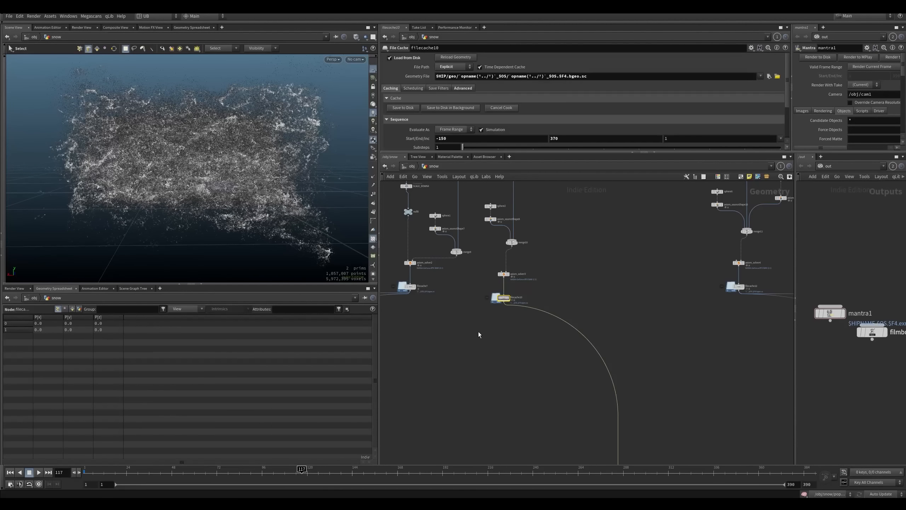
{"action": "left_click_drag", "start_coordinate": [478, 288], "coordinate": [518, 322]}
{"action": "key", "text": "r"}
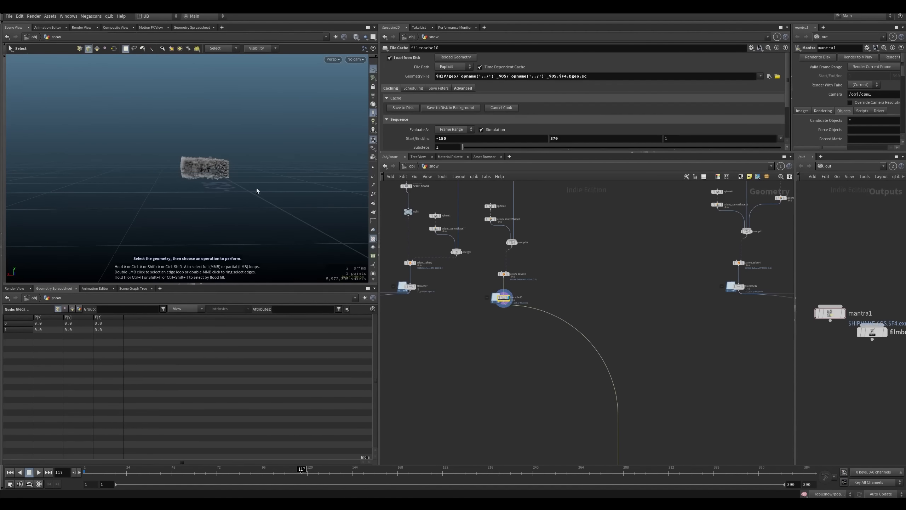
Step: Save the scene and frame the cached wind volume, viewing it from an angle above
{"action": "key", "text": "ctrl+s"}
{"action": "key", "text": "space+g"}
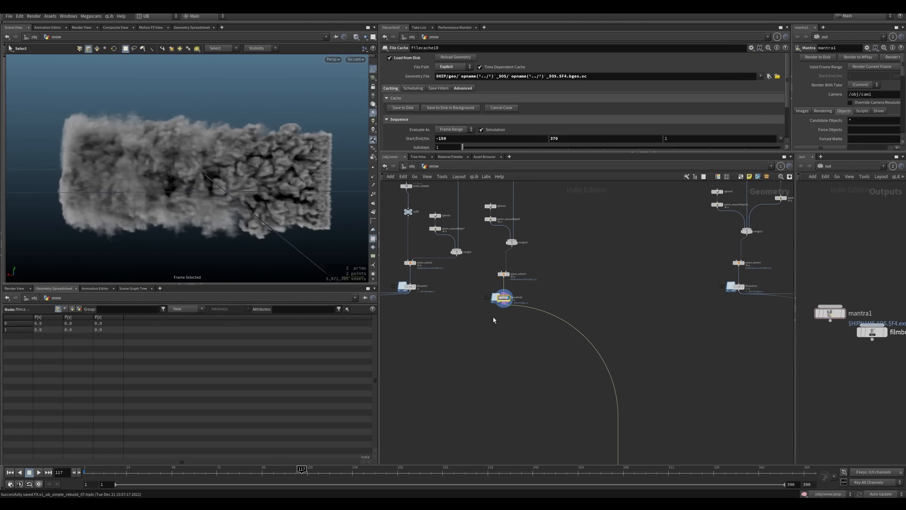
{"action": "left_click_drag", "start_coordinate": [264, 200], "coordinate": [230, 238], "text": "alt"}
Step: Return to frame 1 and display axiom_solver3, the solver feeding filecache10 in the PYRO_WIND section
{"action": "mouse_move", "coordinate": [534, 265]}
{"action": "middle_mouse_down"}
{"action": "mouse_move", "coordinate": [544, 302]}
{"action": "mouse_move", "coordinate": [579, 315]}
{"action": "middle_mouse_up"}
{"action": "scroll", "coordinate": [557, 333], "scroll_direction": "up", "scroll_amount": 4}
{"action": "left_click_drag", "start_coordinate": [565, 324], "coordinate": [506, 358]}
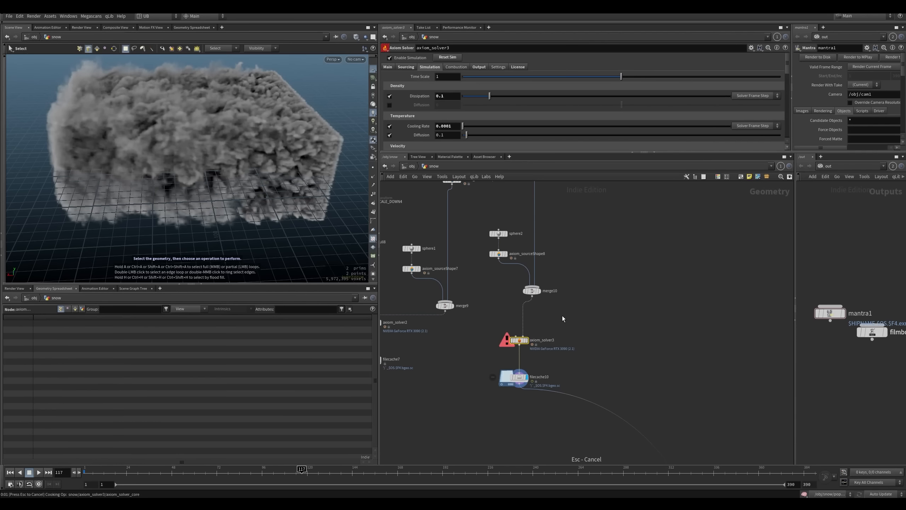
{"action": "left_click_drag", "start_coordinate": [492, 329], "coordinate": [550, 326]}
{"action": "key", "text": "r"}
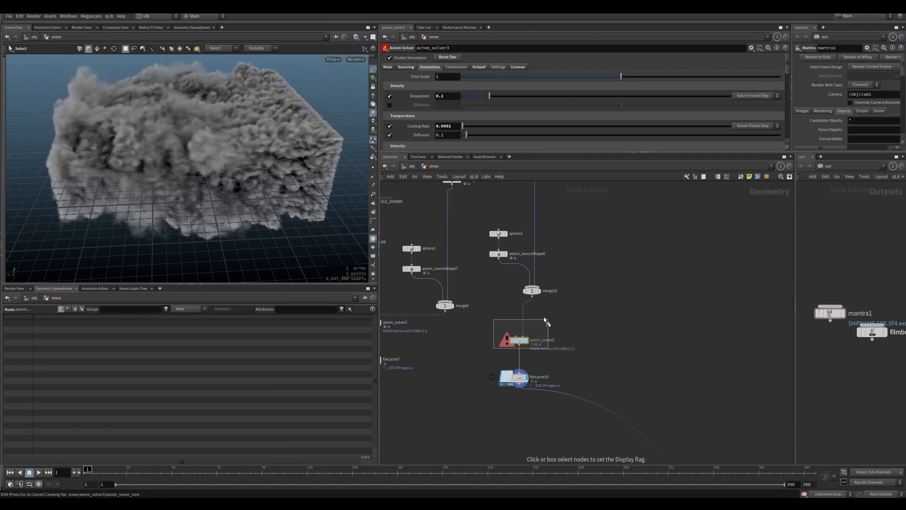
{"action": "left_click_drag", "start_coordinate": [544, 316], "coordinate": [502, 362]}
Step: Show the Main settings of axiom_solver3 and play its wind simulation from frame 1 while viewing the whole volume
{"action": "left_click_drag", "start_coordinate": [253, 197], "coordinate": [247, 184], "text": "alt"}
{"action": "right_click_drag", "start_coordinate": [247, 184], "coordinate": [215, 201], "text": "alt"}
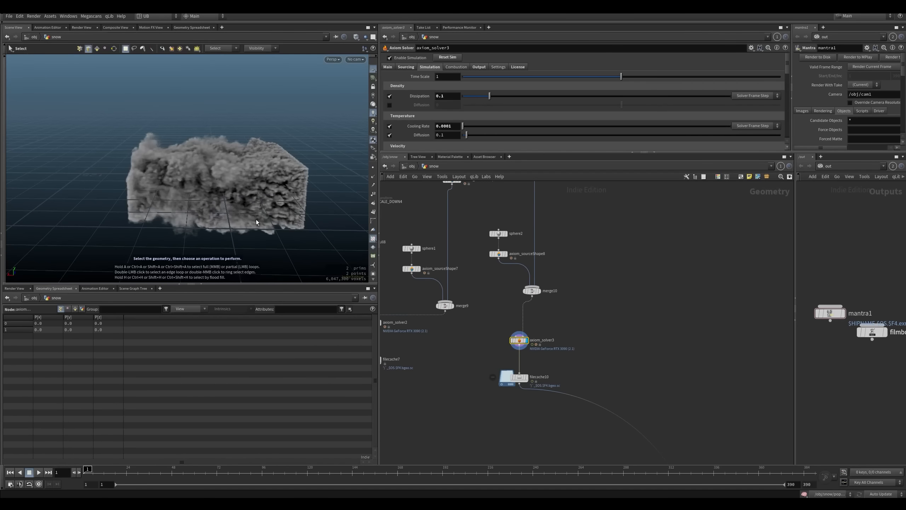
{"action": "left_click_drag", "start_coordinate": [215, 200], "coordinate": [232, 200], "text": "alt"}
{"action": "left_click", "coordinate": [388, 67]}
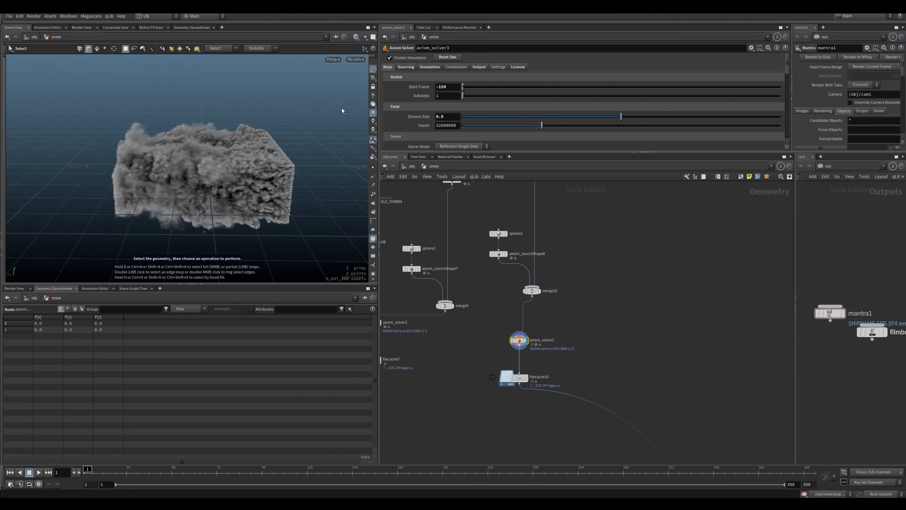
{"action": "key", "text": "Up"}
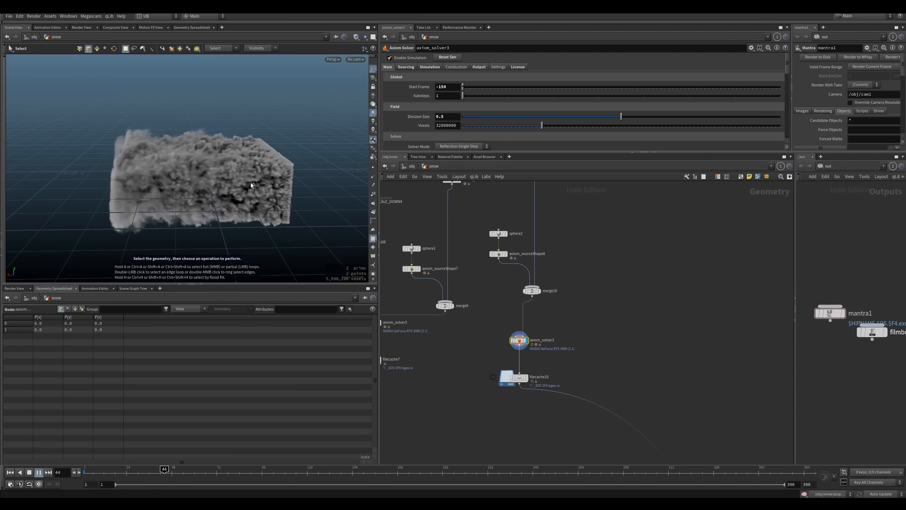
Step: Stop the playback at frame 47, show the settings of filecache10 and view the wind volume more closely
{"action": "key", "text": "Up"}
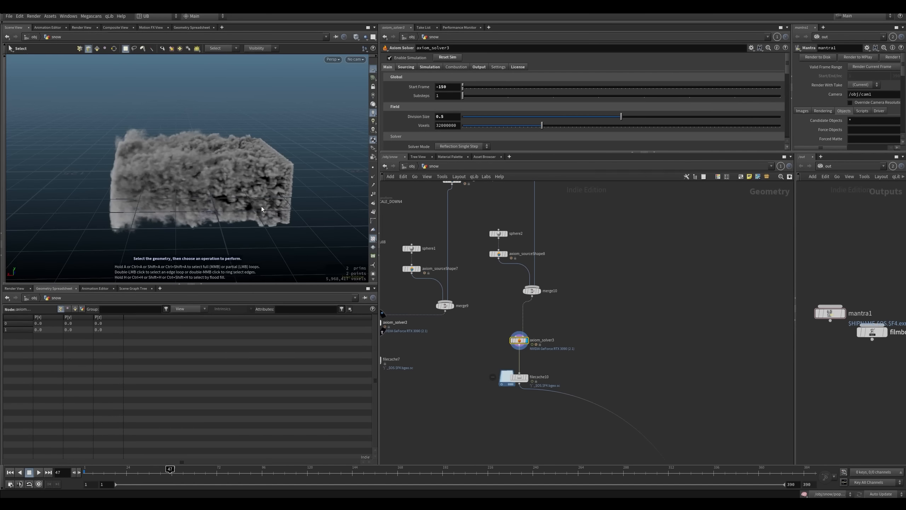
{"action": "left_click_drag", "start_coordinate": [262, 209], "coordinate": [263, 194], "text": "alt"}
{"action": "left_click_drag", "start_coordinate": [494, 362], "coordinate": [520, 387]}
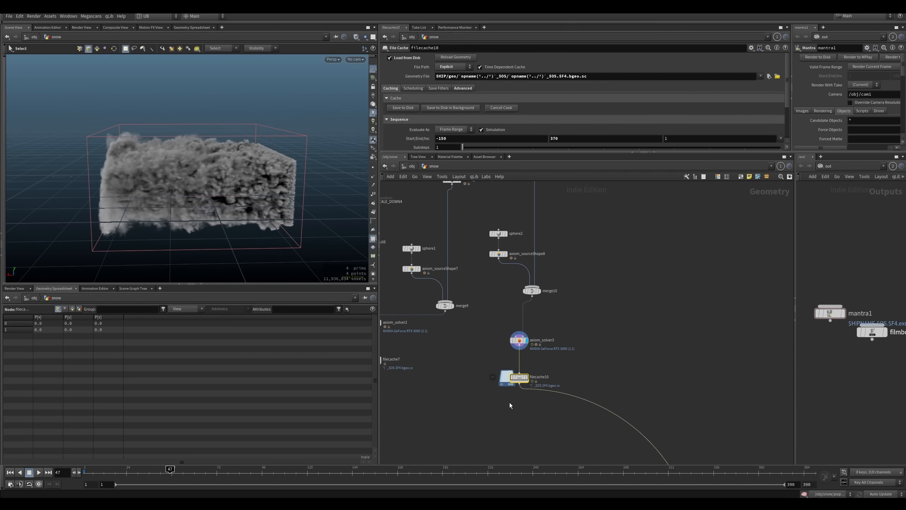
{"action": "left_click_drag", "start_coordinate": [478, 355], "coordinate": [542, 390]}
{"action": "left_click_drag", "start_coordinate": [488, 309], "coordinate": [545, 410]}
{"action": "left_click_drag", "start_coordinate": [565, 369], "coordinate": [484, 408]}
{"action": "scroll", "coordinate": [259, 203], "scroll_direction": "up", "scroll_amount": 5}
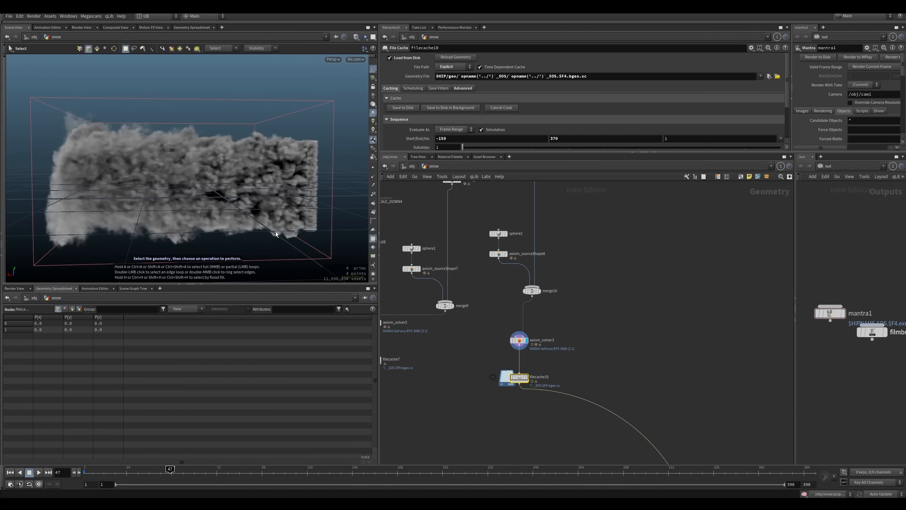
{"action": "mouse_move", "coordinate": [266, 215]}
{"action": "left_mouse_down", "text": "alt"}
{"action": "mouse_move", "coordinate": [265, 200]}
{"action": "mouse_move", "coordinate": [267, 218]}
{"action": "left_mouse_up", "text": "alt"}
Step: Shift the chain from resolution_control2 to axiom_sourceShape9 slightly away from merge10 and show the settings of axiom_sourceShape9
{"action": "scroll", "coordinate": [500, 350], "scroll_direction": "down", "scroll_amount": 4}
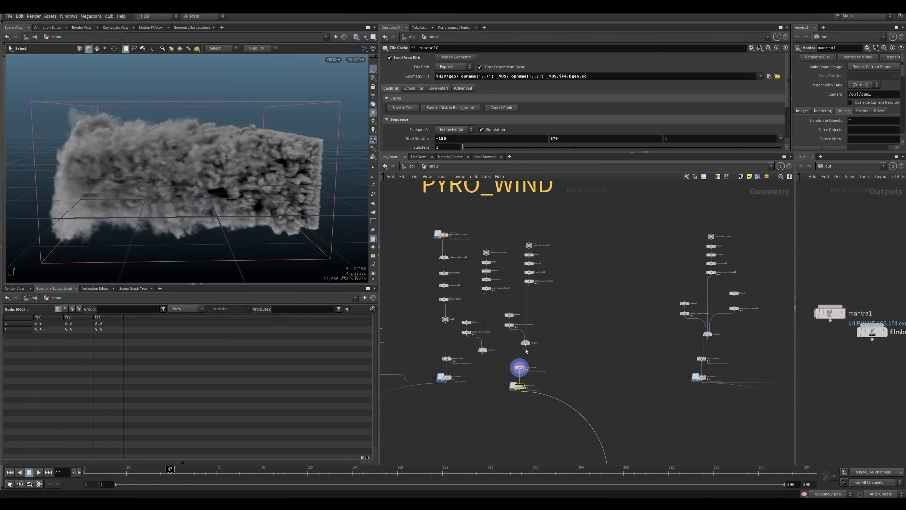
{"action": "scroll", "coordinate": [540, 314], "scroll_direction": "up", "scroll_amount": 2}
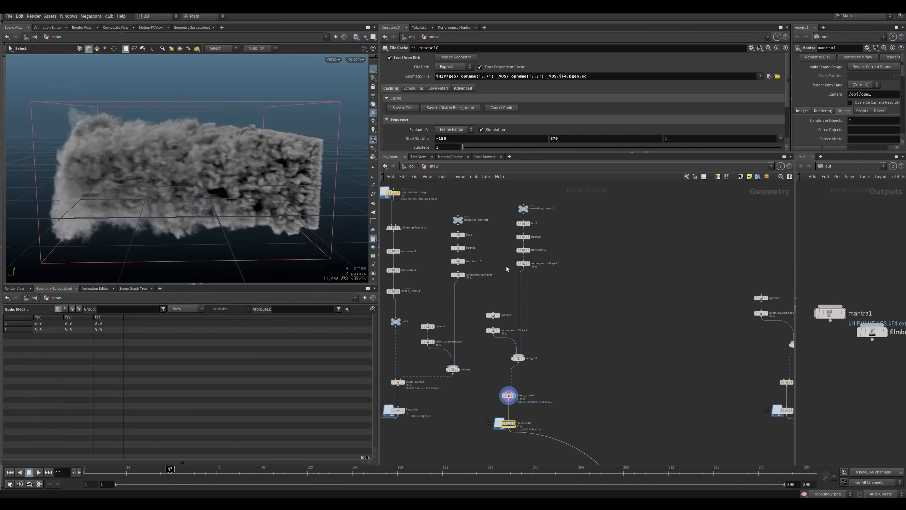
{"action": "left_click_drag", "start_coordinate": [511, 199], "coordinate": [541, 292]}
{"action": "scroll", "coordinate": [542, 322], "scroll_direction": "up", "scroll_amount": 1}
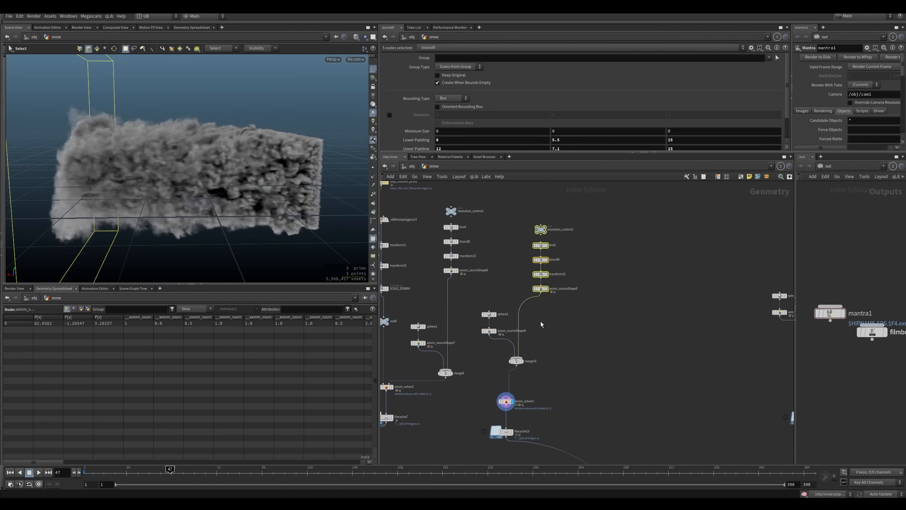
{"action": "left_click", "coordinate": [542, 322]}
{"action": "left_click", "coordinate": [540, 289]}
Step: Display sphere2 and axiom_sourceShape8 in turn, and show the source settings of axiom_sourceShape8
{"action": "left_click", "coordinate": [494, 314]}
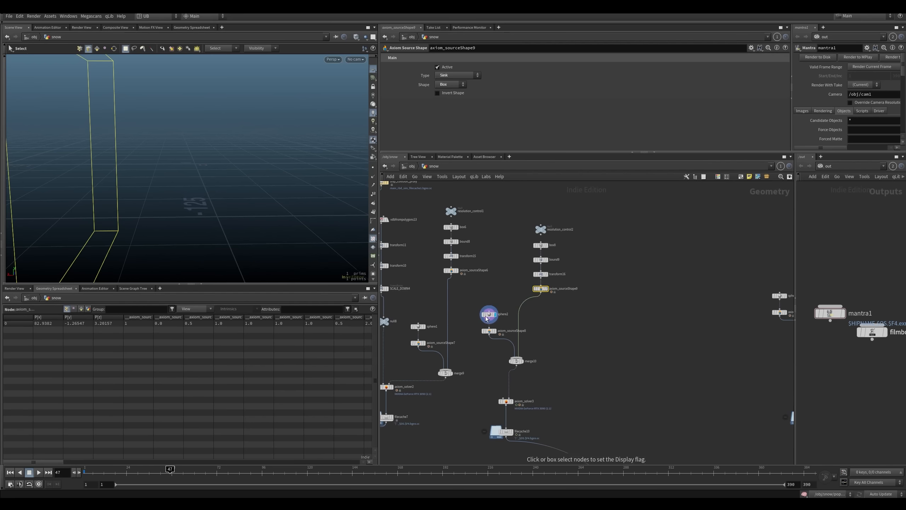
{"action": "left_click", "coordinate": [494, 331]}
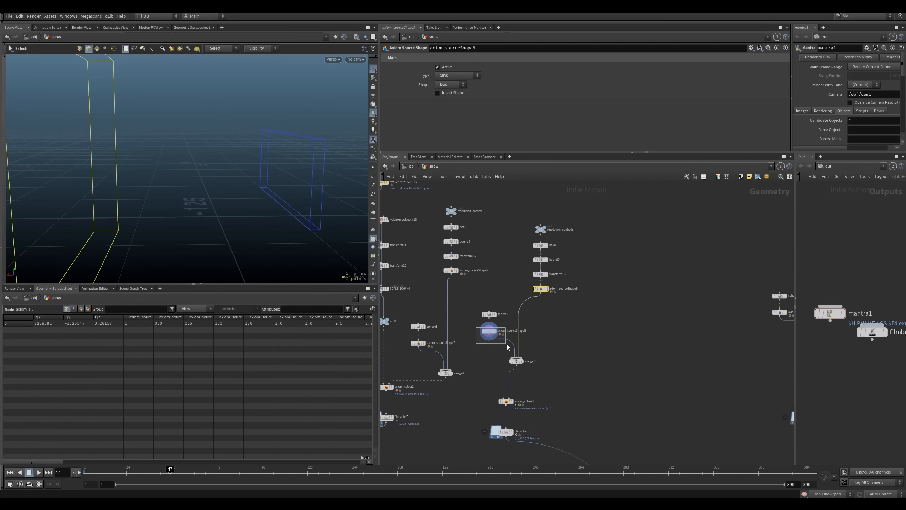
{"action": "left_click", "coordinate": [489, 330]}
{"action": "middle_click_drag", "start_coordinate": [506, 296], "coordinate": [484, 302]}
{"action": "scroll", "coordinate": [484, 301], "scroll_direction": "up", "scroll_amount": 3}
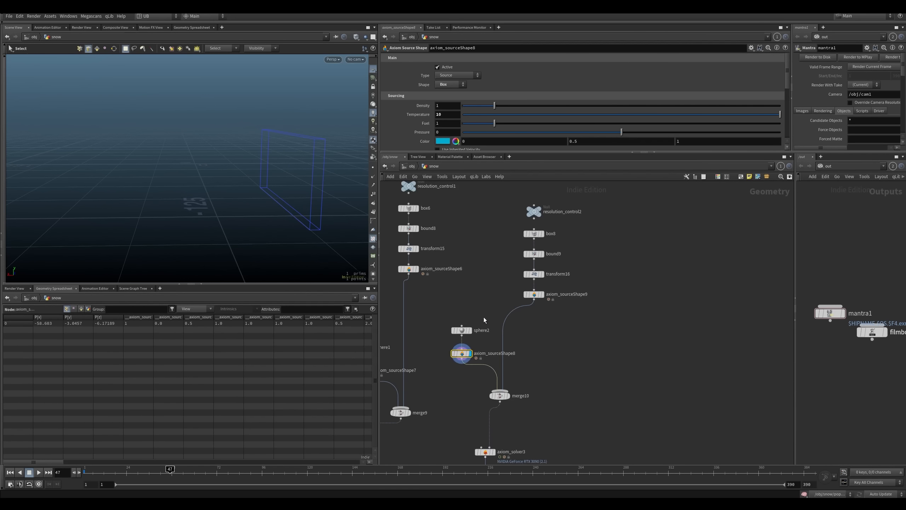
{"action": "left_click", "coordinate": [490, 353]}
{"action": "left_click_drag", "start_coordinate": [490, 353], "coordinate": [473, 354]}
Step: Display the sink box of axiom_sourceShape9 and orbit around it
{"action": "left_click_drag", "start_coordinate": [502, 283], "coordinate": [533, 304]}
{"action": "key", "text": "r"}
{"action": "left_click_drag", "start_coordinate": [245, 210], "coordinate": [284, 201], "text": "alt"}
{"action": "right_click_drag", "start_coordinate": [166, 127], "coordinate": [250, 207], "text": "alt"}
{"action": "middle_click_drag", "start_coordinate": [513, 414], "coordinate": [489, 340]}
Step: Display filecache10, frame the whole wind volume and scrub back to frame 20
{"action": "key", "text": "r"}
{"action": "left_click", "coordinate": [468, 420]}
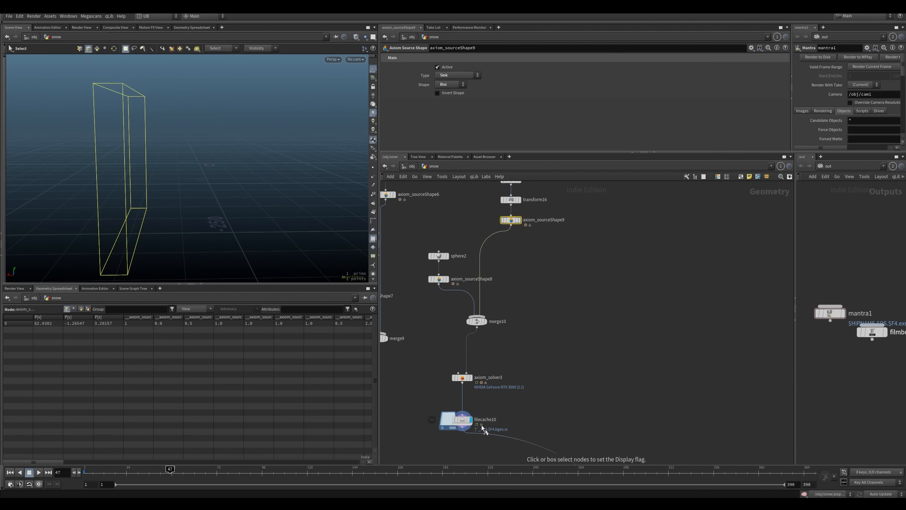
{"action": "key", "text": "Escape"}
{"action": "left_click_drag", "start_coordinate": [207, 228], "coordinate": [314, 183]}
{"action": "right_click_drag", "start_coordinate": [314, 183], "coordinate": [260, 228], "text": "alt"}
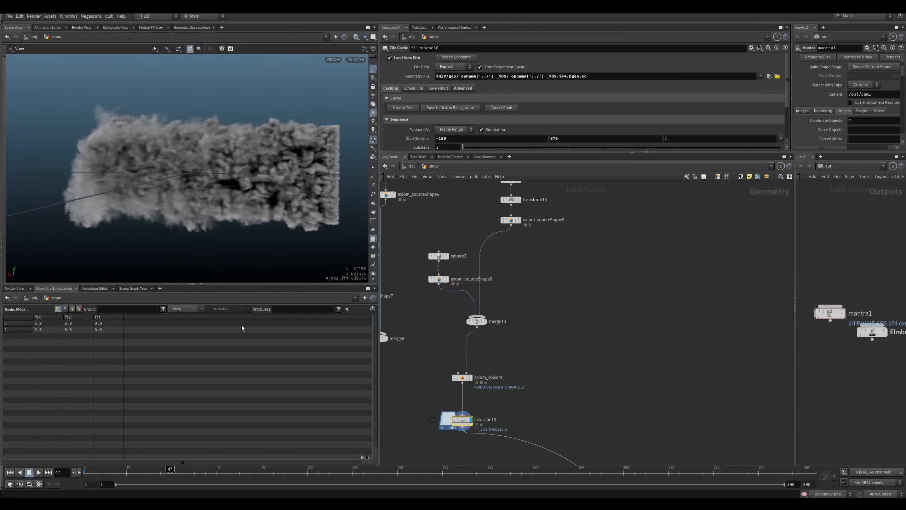
{"action": "left_click_drag", "start_coordinate": [172, 473], "coordinate": [115, 474]}
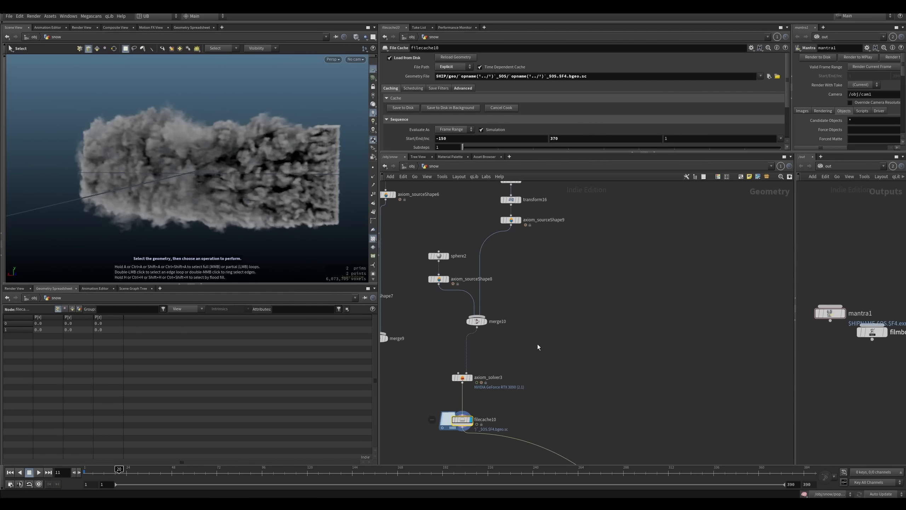
Step: Select axiom_solver2 and filecache7 in the neighbouring PYRO_WIND branch to examine them beside the axiom_solver3 branch
{"action": "right_click_drag", "start_coordinate": [539, 345], "coordinate": [493, 388]}
{"action": "mouse_move", "coordinate": [530, 373]}
{"action": "middle_mouse_down"}
{"action": "mouse_move", "coordinate": [526, 354]}
{"action": "mouse_move", "coordinate": [536, 362]}
{"action": "middle_mouse_up"}
{"action": "right_click_drag", "start_coordinate": [535, 352], "coordinate": [538, 308]}
{"action": "middle_click_drag", "start_coordinate": [517, 284], "coordinate": [508, 342]}
{"action": "middle_click_drag", "start_coordinate": [534, 305], "coordinate": [526, 336]}
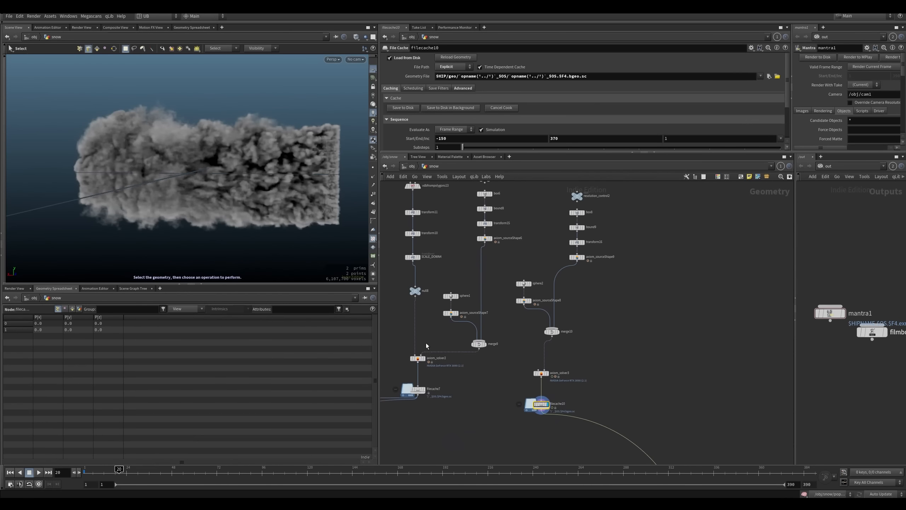
{"action": "left_click_drag", "start_coordinate": [429, 403], "coordinate": [420, 375]}
{"action": "middle_click_drag", "start_coordinate": [625, 328], "coordinate": [554, 313]}
{"action": "mouse_move", "coordinate": [557, 313]}
{"action": "right_mouse_down"}
{"action": "mouse_move", "coordinate": [541, 318]}
{"action": "mouse_move", "coordinate": [548, 307]}
{"action": "right_mouse_up"}
{"action": "middle_click_drag", "start_coordinate": [548, 307], "coordinate": [636, 329]}
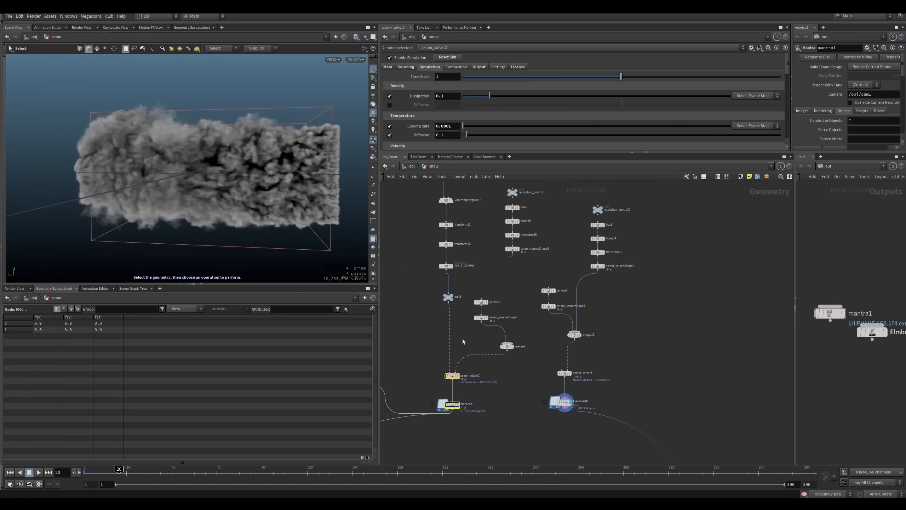
Step: Select the ship collision chain from the collision proxy file down to its null and shift it slightly away from axiom_solver2
{"action": "middle_click_drag", "start_coordinate": [462, 339], "coordinate": [466, 358]}
{"action": "middle_click_drag", "start_coordinate": [502, 254], "coordinate": [494, 304]}
{"action": "left_click_drag", "start_coordinate": [489, 213], "coordinate": [466, 395]}
{"action": "left_click_drag", "start_coordinate": [482, 365], "coordinate": [465, 403]}
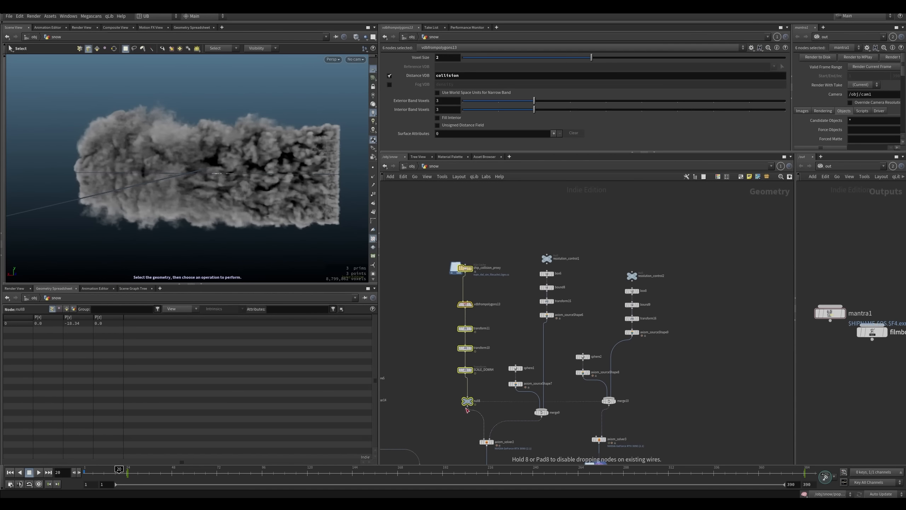
Step: Display filecache7, zoom in on the gap around the ship collision and scrub to frame 60
{"action": "middle_click_drag", "start_coordinate": [465, 411], "coordinate": [462, 271]}
{"action": "left_click", "coordinate": [491, 331]}
{"action": "left_click_drag", "start_coordinate": [514, 324], "coordinate": [479, 345]}
{"action": "scroll", "coordinate": [303, 176], "scroll_direction": "up", "scroll_amount": 4}
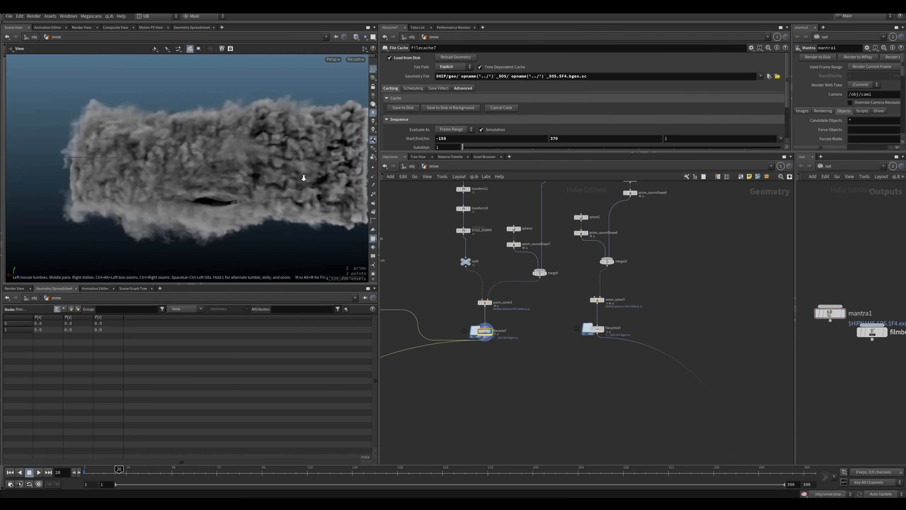
{"action": "left_click_drag", "start_coordinate": [303, 176], "coordinate": [218, 228], "text": "alt"}
{"action": "left_click_drag", "start_coordinate": [140, 474], "coordinate": [195, 479]}
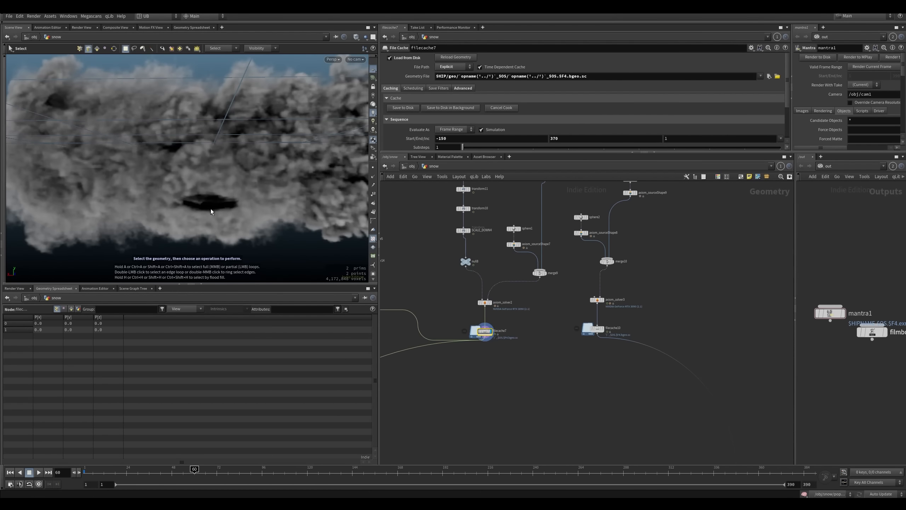
Step: Look over the SNOW GLOBAL and SNOW GROUND sections and display filecache10 in PYRO_WIND at frame 60
{"action": "scroll", "coordinate": [528, 396], "scroll_direction": "down", "scroll_amount": 7}
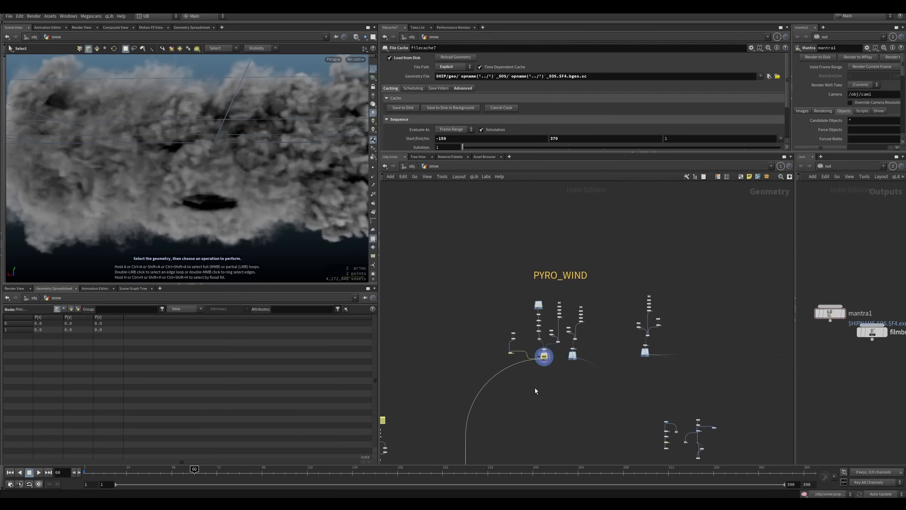
{"action": "middle_click_drag", "start_coordinate": [536, 391], "coordinate": [491, 399]}
{"action": "middle_click_drag", "start_coordinate": [492, 298], "coordinate": [489, 251]}
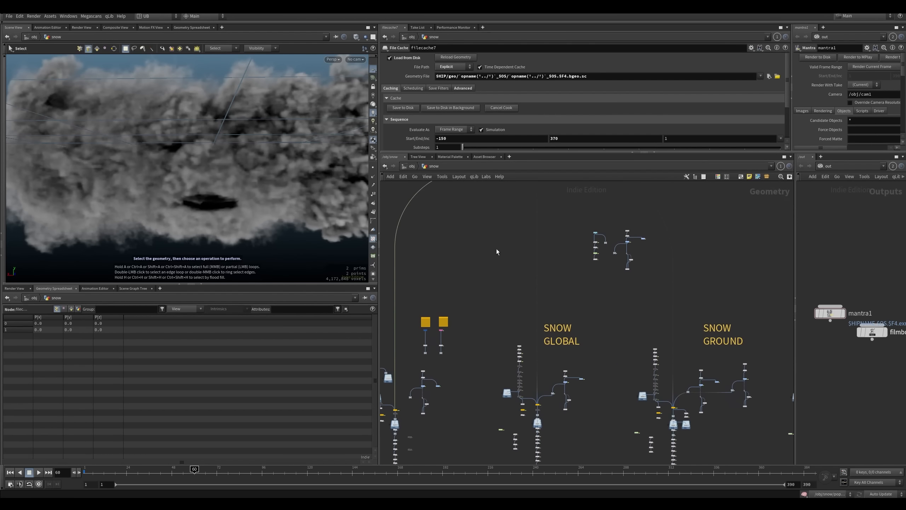
{"action": "middle_click_drag", "start_coordinate": [489, 201], "coordinate": [511, 322]}
{"action": "scroll", "coordinate": [517, 294], "scroll_direction": "up", "scroll_amount": 7}
{"action": "key", "text": "r"}
{"action": "mouse_move", "coordinate": [533, 260]}
{"action": "left_mouse_down"}
{"action": "mouse_move", "coordinate": [567, 295]}
{"action": "mouse_move", "coordinate": [555, 279]}
{"action": "left_mouse_up"}
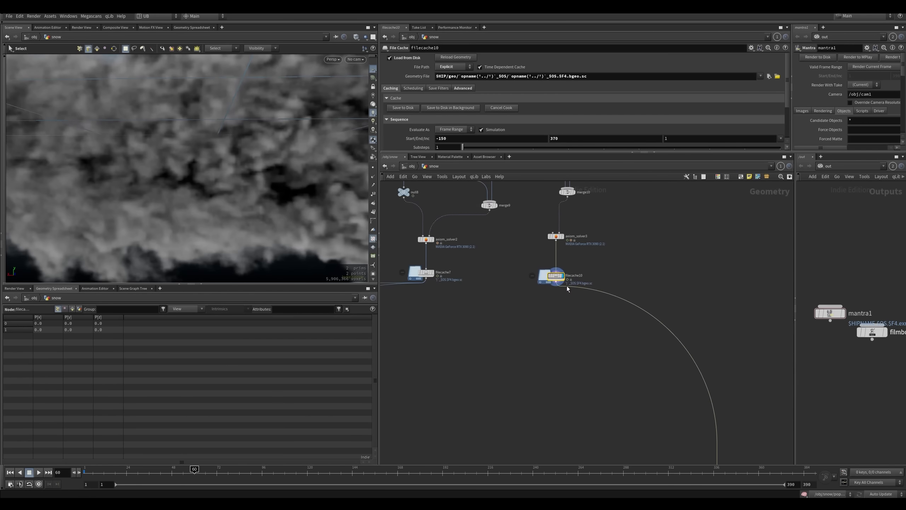
Step: Go to the SNOW GLOBAL section and select its particle nodes to point out which network uses filecache10
{"action": "scroll", "coordinate": [565, 290], "scroll_direction": "down", "scroll_amount": 10}
{"action": "middle_click_drag", "start_coordinate": [527, 294], "coordinate": [497, 281]}
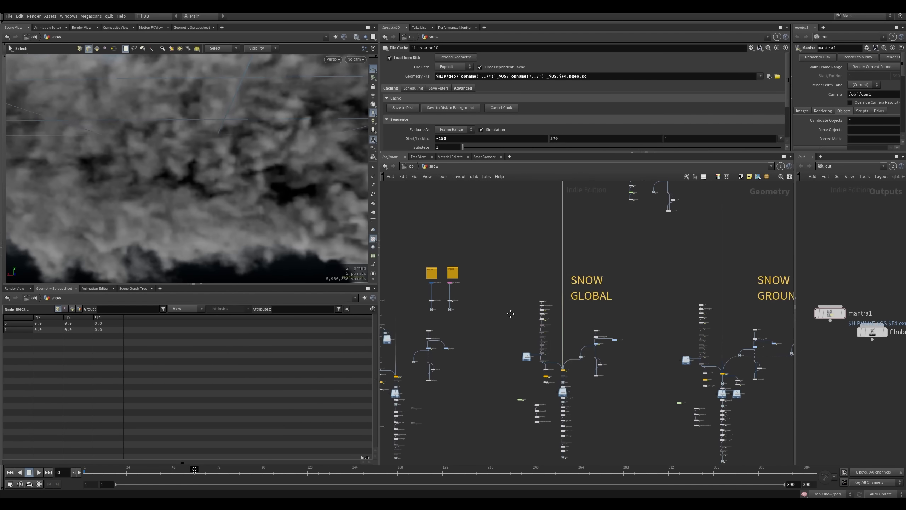
{"action": "left_click_drag", "start_coordinate": [518, 235], "coordinate": [611, 450]}
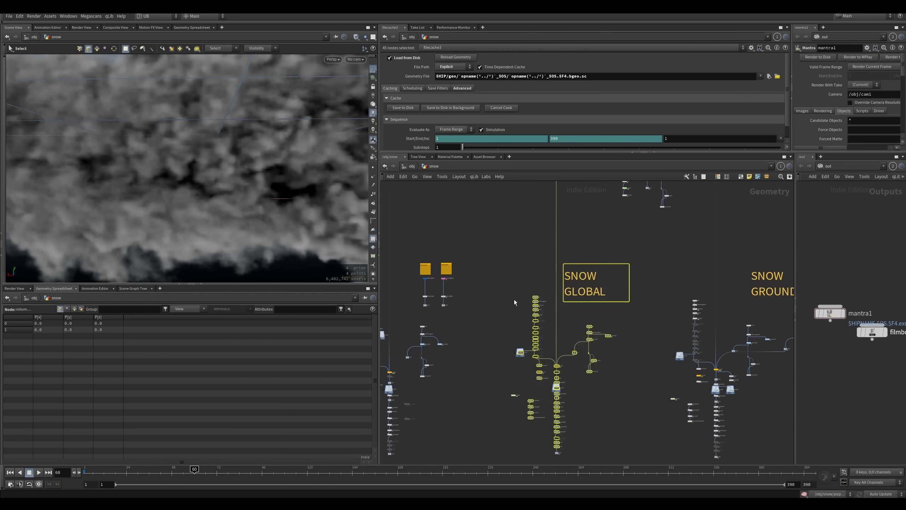
{"action": "left_click", "coordinate": [514, 296]}
{"action": "middle_click_drag", "start_coordinate": [509, 224], "coordinate": [497, 283]}
{"action": "left_click_drag", "start_coordinate": [493, 303], "coordinate": [619, 463]}
Step: Return to the PYRO_WIND section and display filecache7 instead of filecache10 to compare the wind around the ship
{"action": "middle_click_drag", "start_coordinate": [492, 279], "coordinate": [517, 391]}
{"action": "middle_click_drag", "start_coordinate": [498, 282], "coordinate": [530, 390]}
{"action": "scroll", "coordinate": [530, 389], "scroll_direction": "up", "scroll_amount": 4}
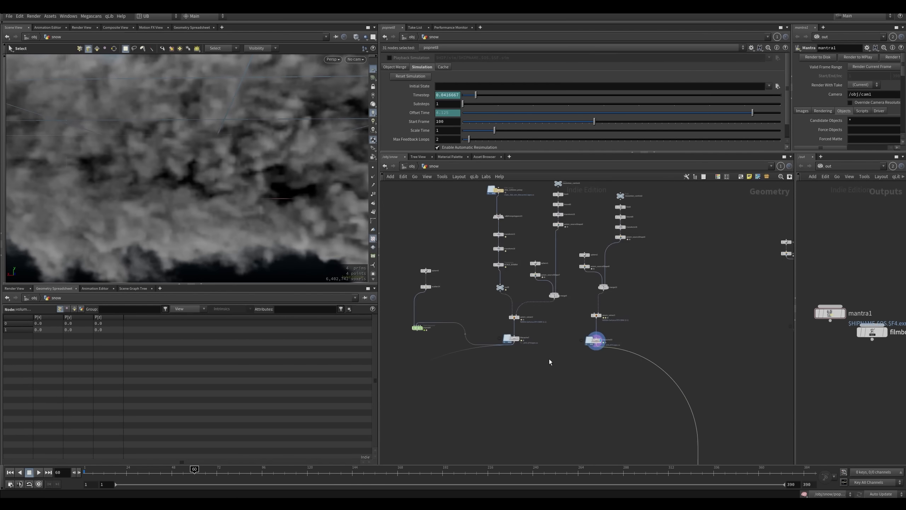
{"action": "scroll", "coordinate": [550, 359], "scroll_direction": "up", "scroll_amount": 3}
{"action": "left_click", "coordinate": [625, 329]}
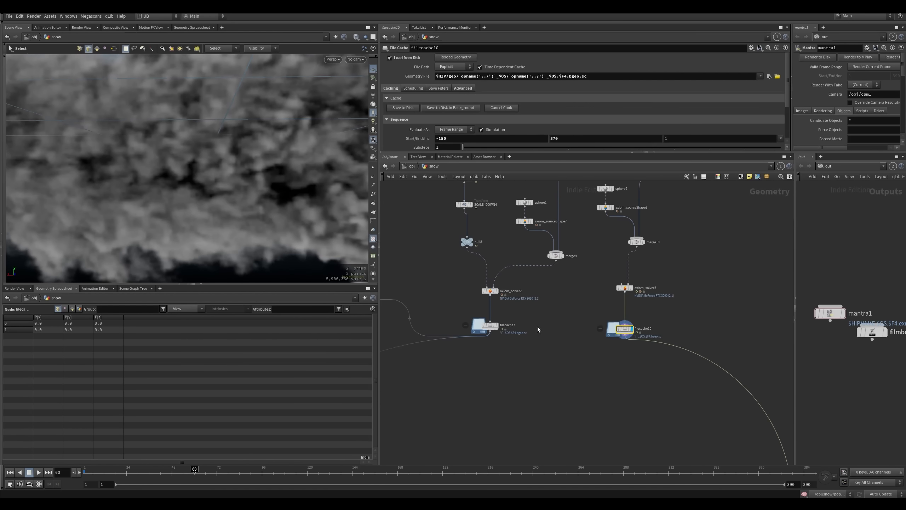
{"action": "left_click", "coordinate": [559, 312]}
{"action": "left_click", "coordinate": [490, 325]}
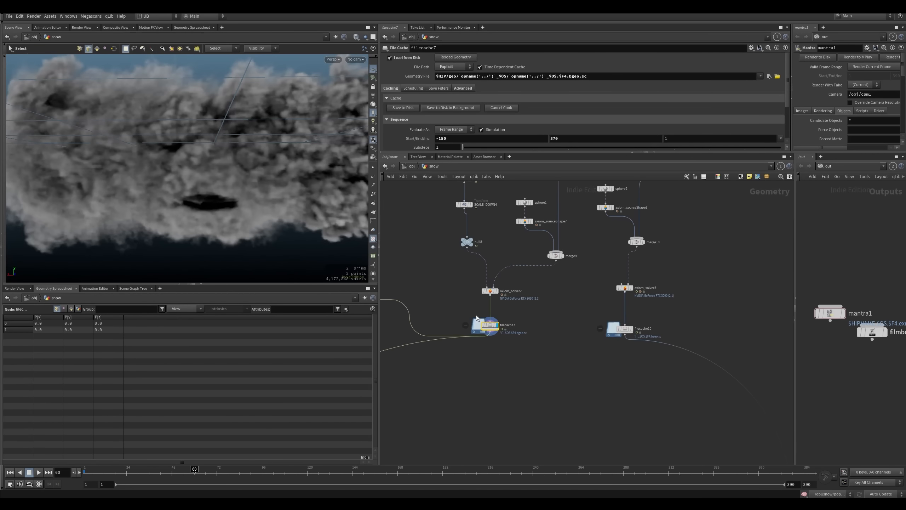
{"action": "middle_click_drag", "start_coordinate": [466, 296], "coordinate": [468, 342]}
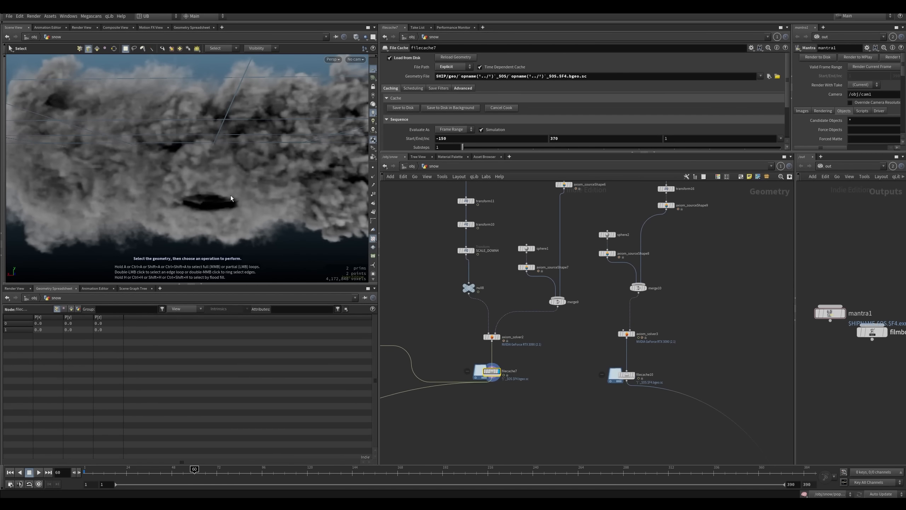
{"action": "left_click_drag", "start_coordinate": [231, 196], "coordinate": [227, 193], "text": "alt"}
Step: Display SCALE_DOWN4 to view the scaled ship collision and scrub to frame 153
{"action": "middle_click_drag", "start_coordinate": [420, 246], "coordinate": [427, 273]}
{"action": "left_click", "coordinate": [481, 279]}
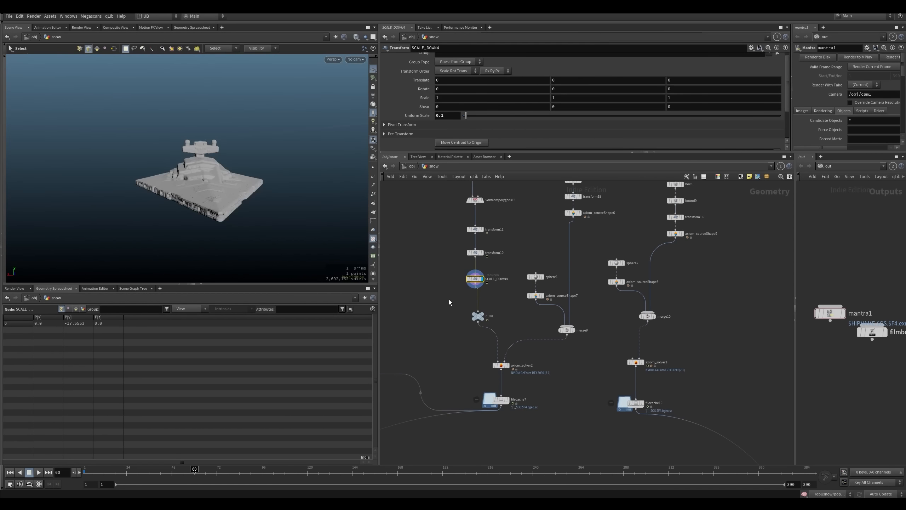
{"action": "left_click_drag", "start_coordinate": [223, 198], "coordinate": [213, 186], "text": "alt"}
{"action": "left_click_drag", "start_coordinate": [211, 472], "coordinate": [153, 458]}
Step: Display filecache7 again at frame 153 and look over the nodes around it
{"action": "left_click", "coordinate": [507, 399]}
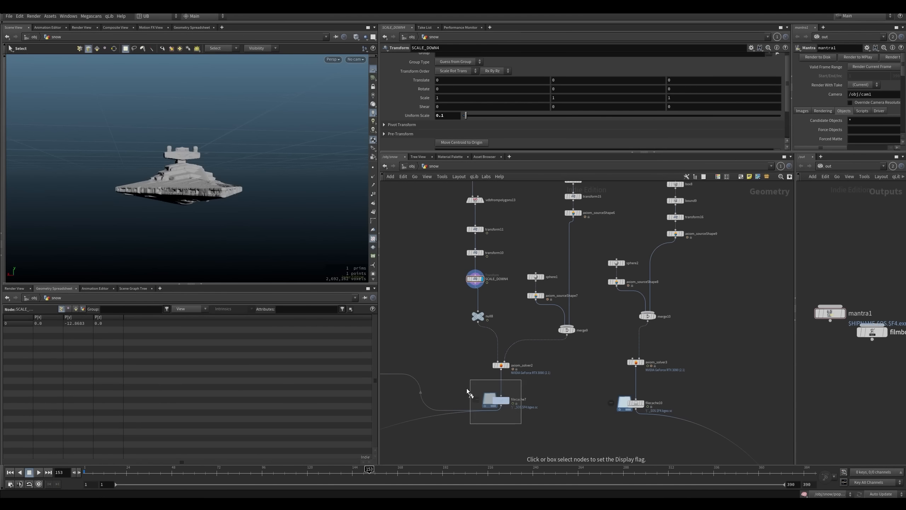
{"action": "middle_click_drag", "start_coordinate": [489, 439], "coordinate": [621, 336]}
{"action": "middle_click_drag", "start_coordinate": [480, 303], "coordinate": [461, 330]}
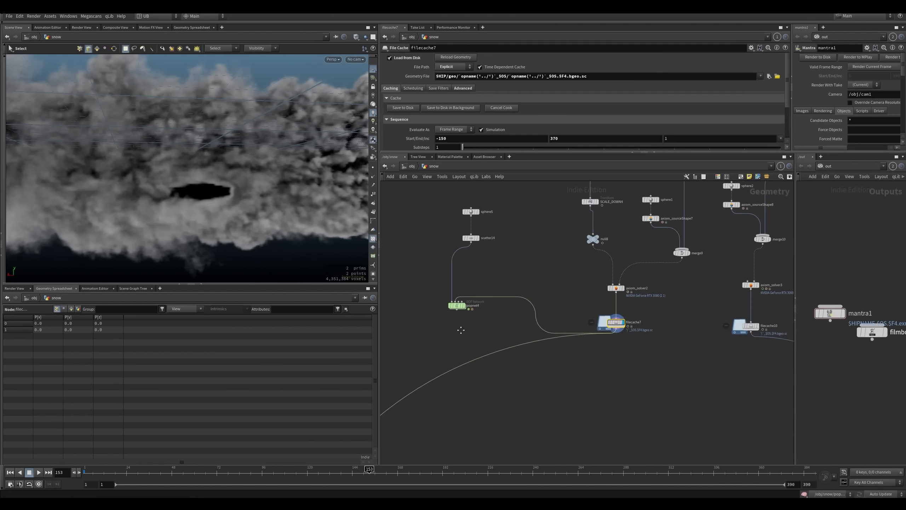
{"action": "middle_click_drag", "start_coordinate": [657, 375], "coordinate": [574, 357]}
{"action": "key", "text": "Tab"}
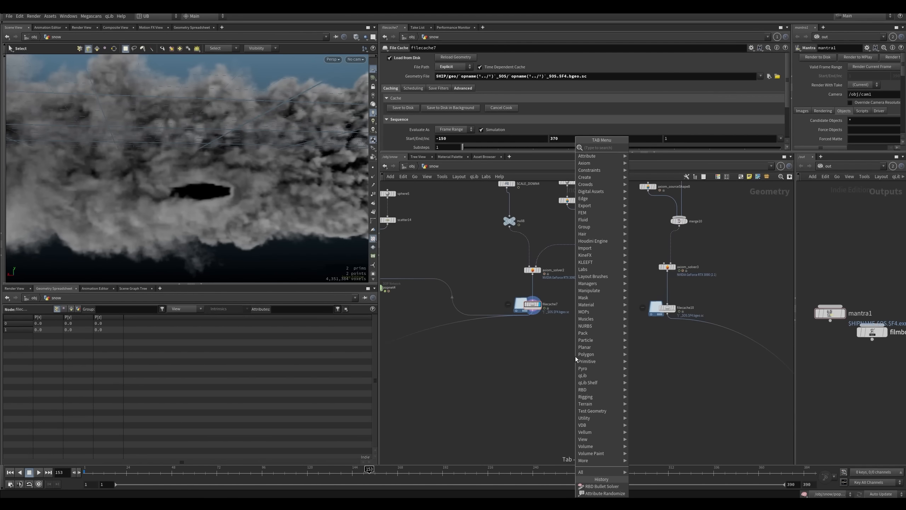
{"action": "type", "text": "volume spl"}
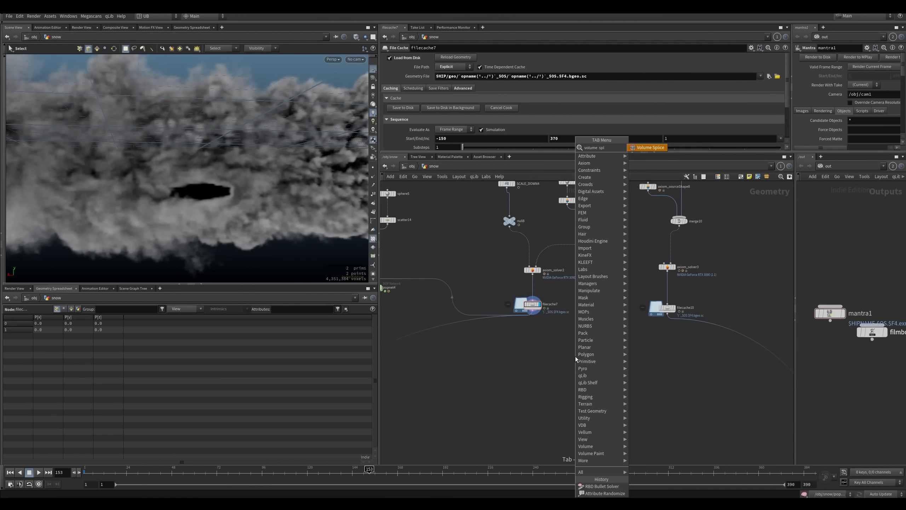
{"action": "key", "text": "Escape"}
{"action": "key", "text": "Return"}
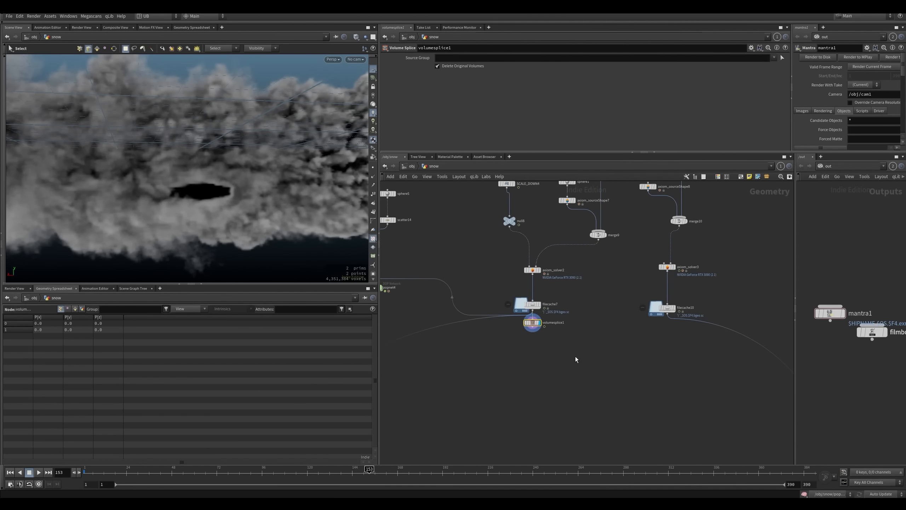
{"action": "left_click_drag", "start_coordinate": [532, 323], "coordinate": [595, 338]}
{"action": "scroll", "coordinate": [597, 334], "scroll_direction": "up", "scroll_amount": 3}
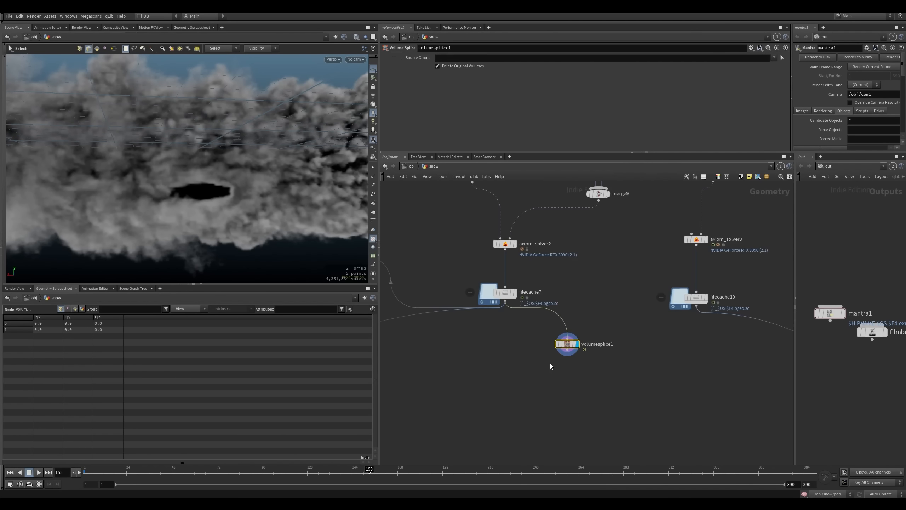
{"action": "key", "text": "Delete"}
Step: Add a Volume Slice node in the empty space below filecache7 and filecache10
{"action": "key", "text": "Tab"}
{"action": "type", "text": "volum"}
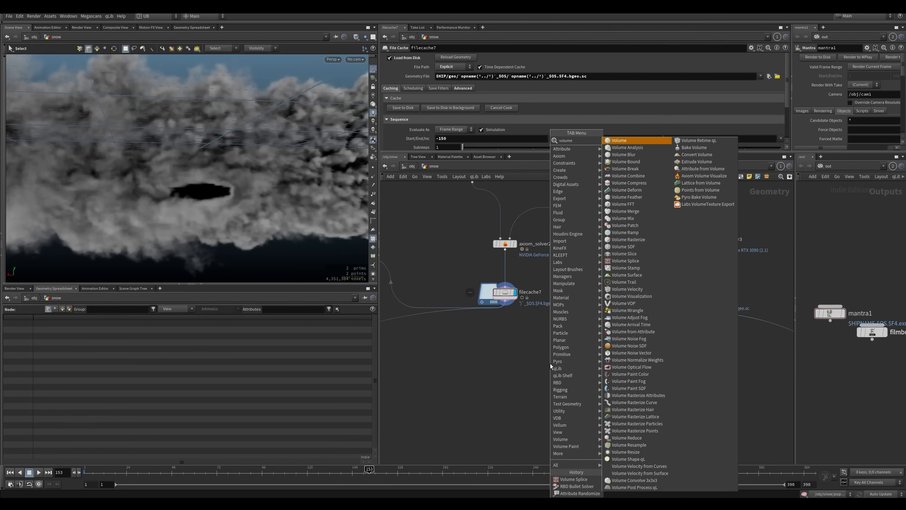
{"action": "left_click", "coordinate": [625, 254]}
{"action": "left_click", "coordinate": [576, 362]}
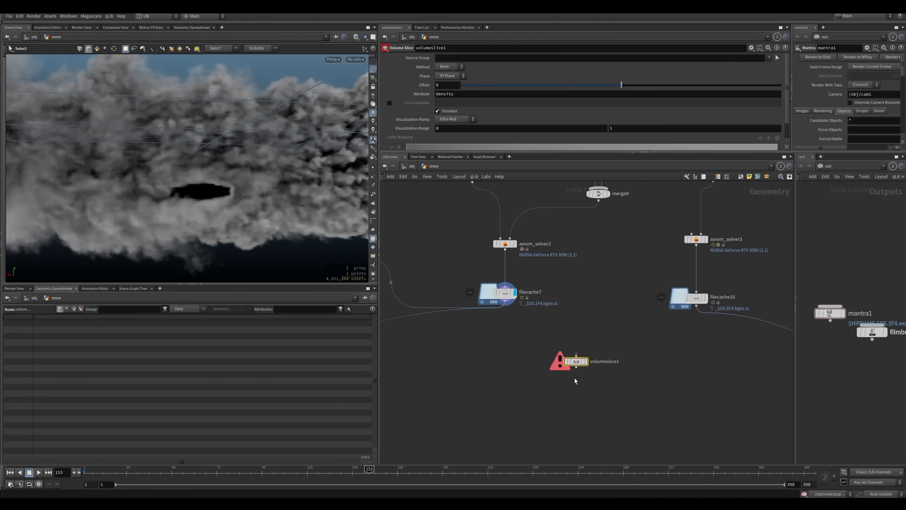
Step: Connect filecache7 to the volumeslice1 node and display the slice
{"action": "left_click_drag", "start_coordinate": [577, 355], "coordinate": [505, 301]}
{"action": "left_click", "coordinate": [586, 362]}
{"action": "left_click_drag", "start_coordinate": [616, 342], "coordinate": [601, 356]}
Step: Examine the density slice up close around the ship-shaped cavity and scrub to frame 170
{"action": "right_click_drag", "start_coordinate": [228, 210], "coordinate": [211, 207], "text": "alt"}
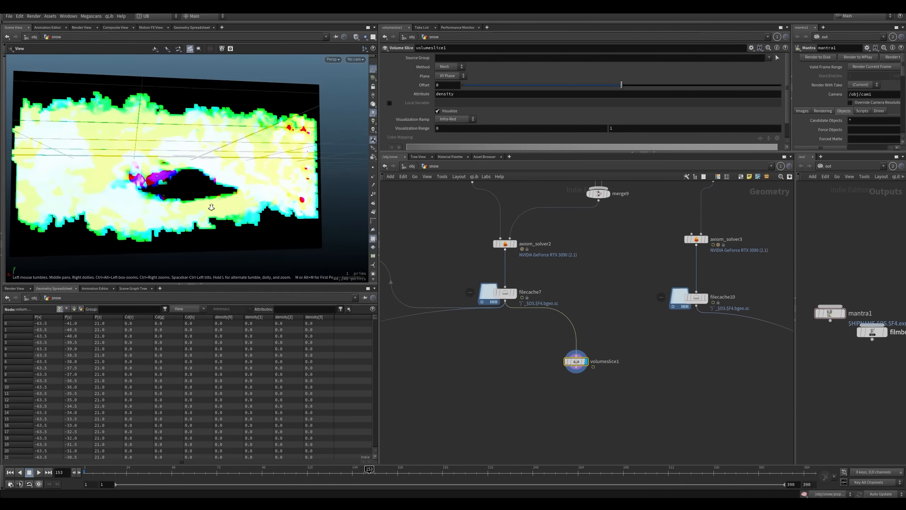
{"action": "left_click_drag", "start_coordinate": [211, 206], "coordinate": [196, 171], "text": "alt"}
{"action": "right_click_drag", "start_coordinate": [196, 171], "coordinate": [195, 186], "text": "alt"}
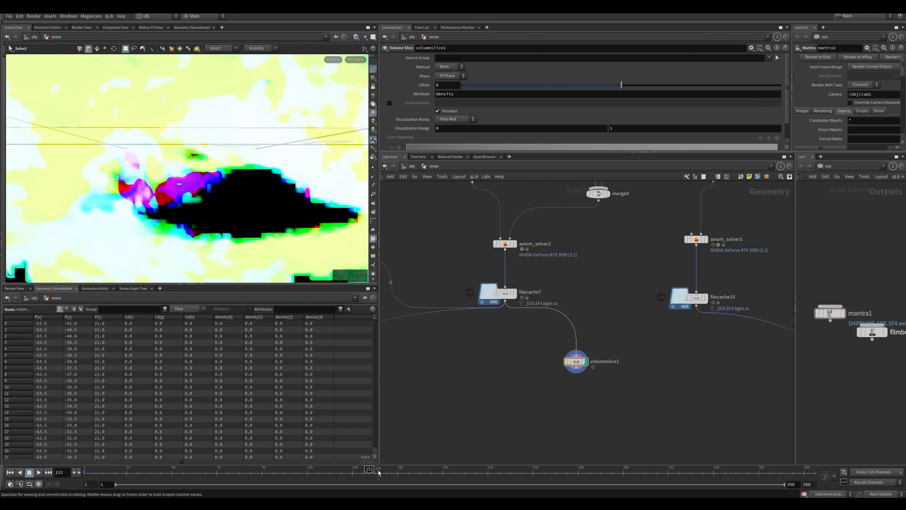
{"action": "left_click", "coordinate": [390, 470]}
{"action": "left_click_drag", "start_coordinate": [391, 472], "coordinate": [402, 472]}
{"action": "scroll", "coordinate": [182, 186], "scroll_direction": "down", "scroll_amount": 4}
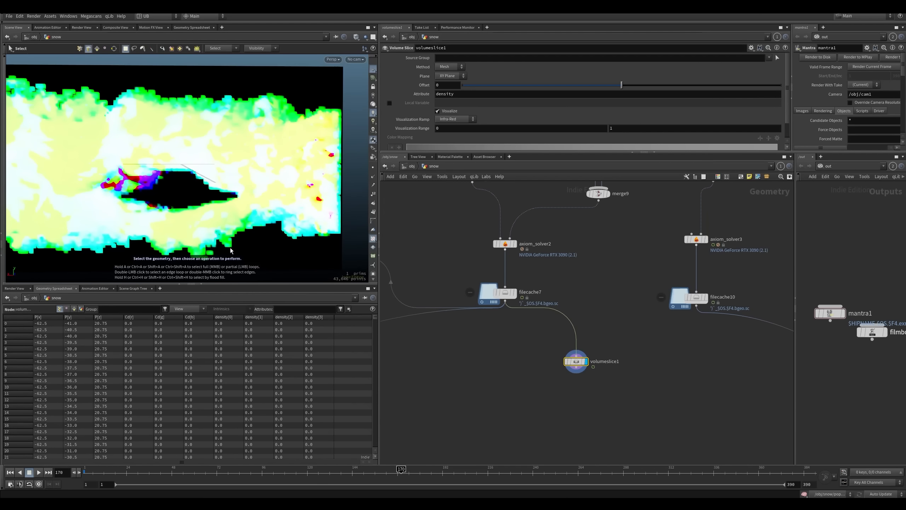
Step: Display filecache7 again and play the wind simulation to examine the flow around the ship
{"action": "left_click", "coordinate": [514, 292]}
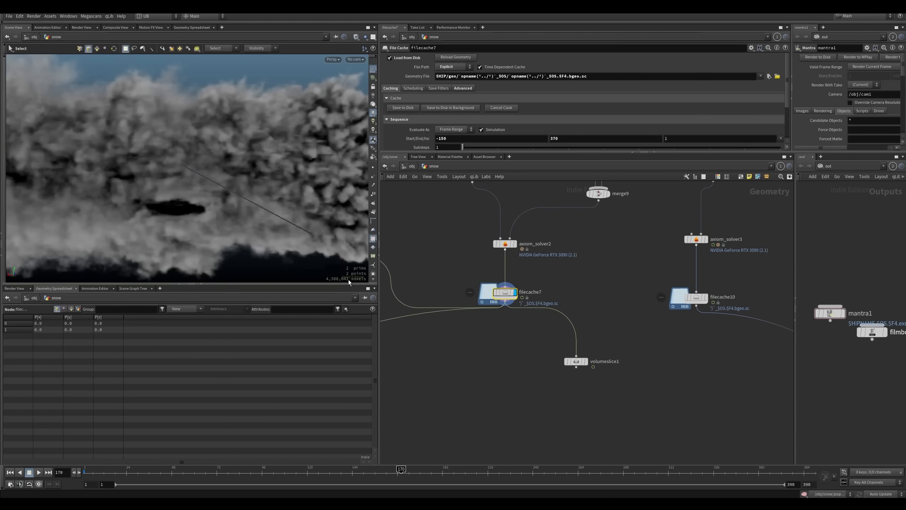
{"action": "key", "text": "Up"}
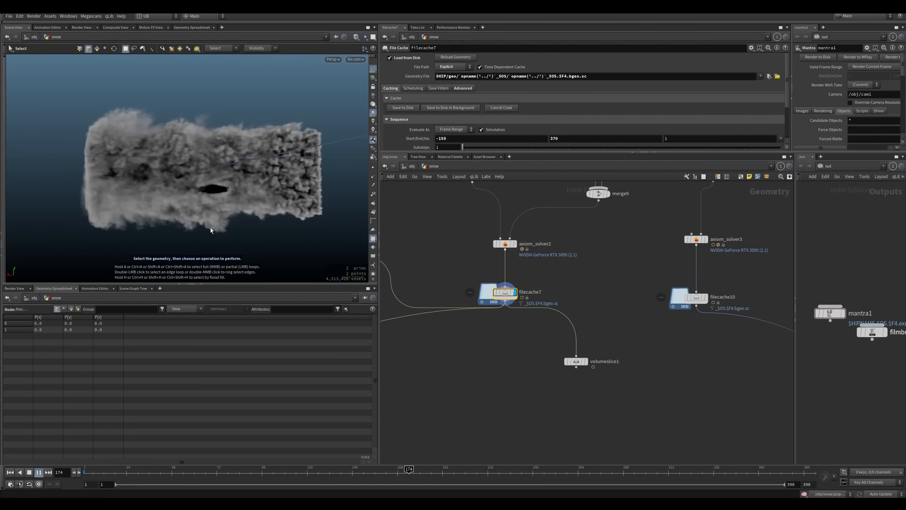
{"action": "scroll", "coordinate": [250, 214], "scroll_direction": "up", "scroll_amount": 5}
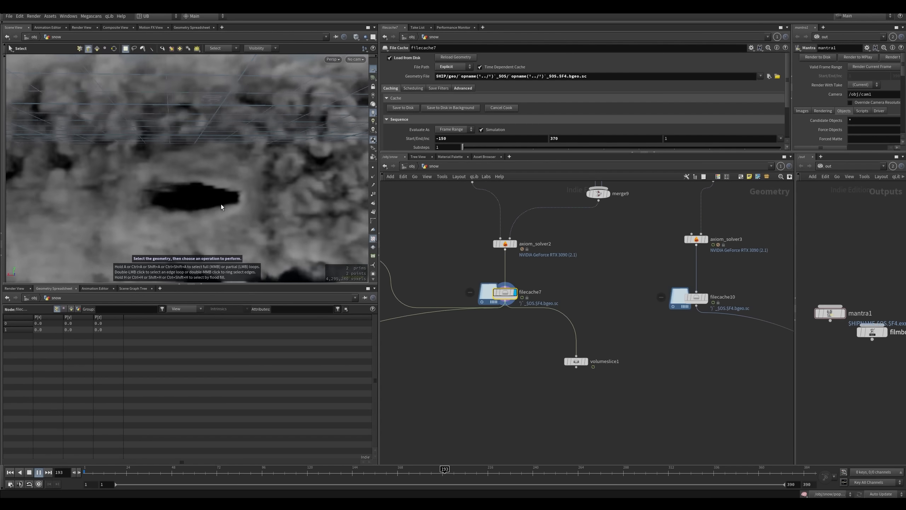
{"action": "key", "text": "Up"}
{"action": "right_click_drag", "start_coordinate": [239, 193], "coordinate": [160, 235], "text": "alt"}
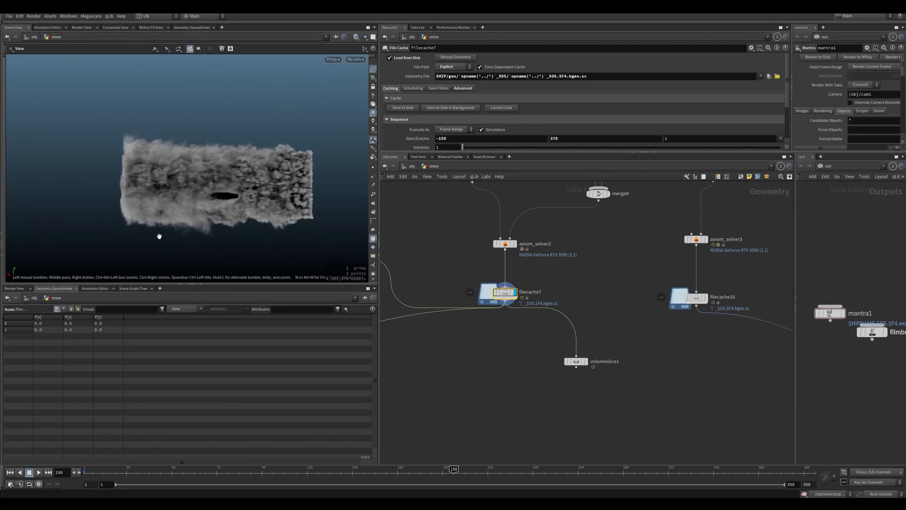
{"action": "left_click_drag", "start_coordinate": [160, 236], "coordinate": [214, 247], "text": "alt"}
Step: Go to the wind nodes of the SNOW section and display volumevop7, framed in the viewport
{"action": "middle_click_drag", "start_coordinate": [585, 360], "coordinate": [494, 328]}
{"action": "scroll", "coordinate": [495, 331], "scroll_direction": "down", "scroll_amount": 10}
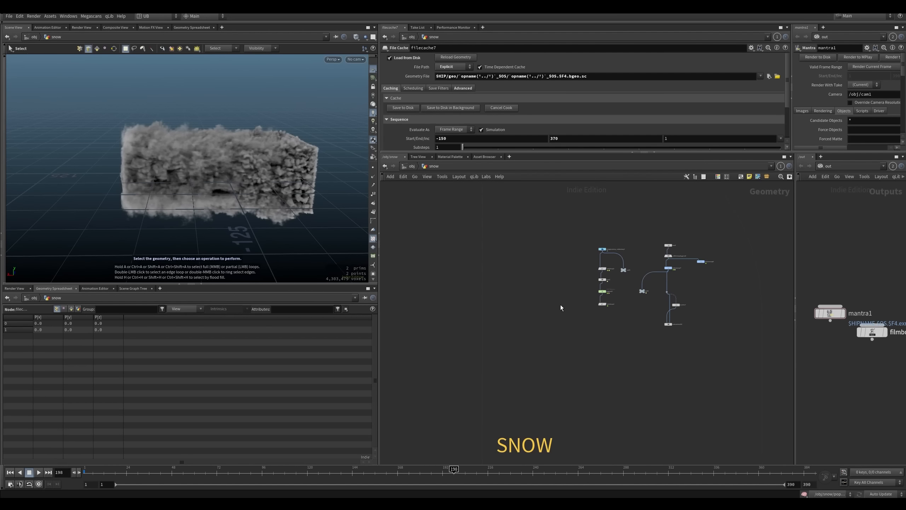
{"action": "middle_click_drag", "start_coordinate": [648, 260], "coordinate": [555, 279]}
{"action": "scroll", "coordinate": [555, 280], "scroll_direction": "up", "scroll_amount": 6}
{"action": "left_click_drag", "start_coordinate": [561, 293], "coordinate": [611, 325]}
{"action": "key", "text": "r"}
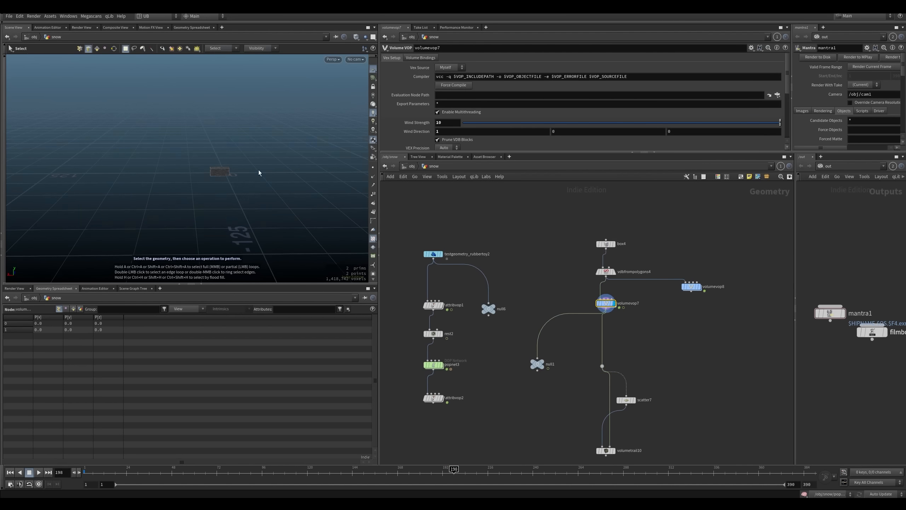
{"action": "key", "text": "space+g"}
{"action": "left_click_drag", "start_coordinate": [214, 196], "coordinate": [216, 188], "text": "alt"}
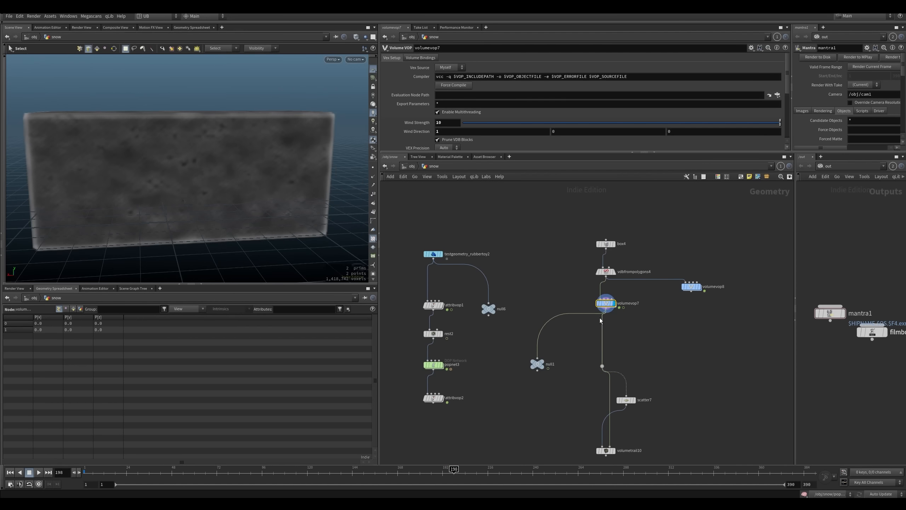
Step: Display vdbfrompolygons4 and enlarge its parameter area to review the point.P surface attribute and the vel VDB name
{"action": "middle_click_drag", "start_coordinate": [600, 317], "coordinate": [583, 331]}
{"action": "key", "text": "r"}
{"action": "left_click_drag", "start_coordinate": [555, 244], "coordinate": [598, 303]}
{"action": "key", "text": "r"}
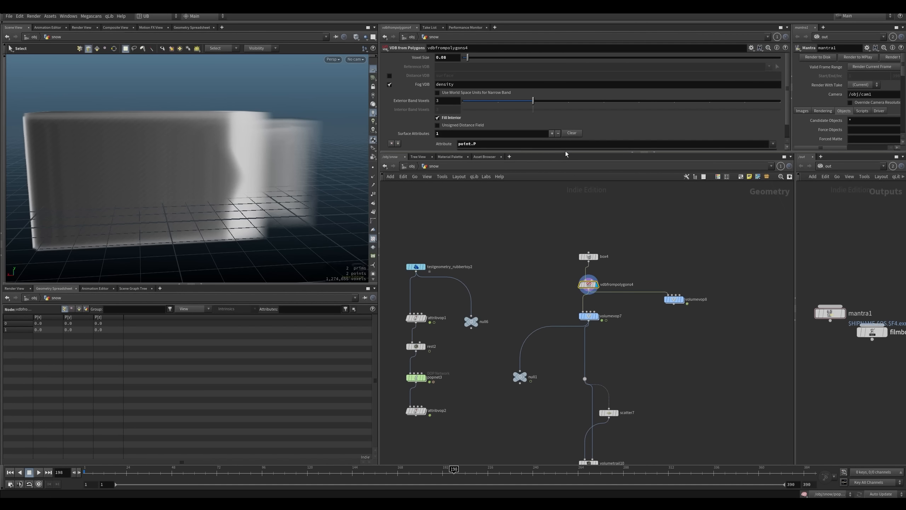
{"action": "left_click_drag", "start_coordinate": [644, 152], "coordinate": [642, 180]}
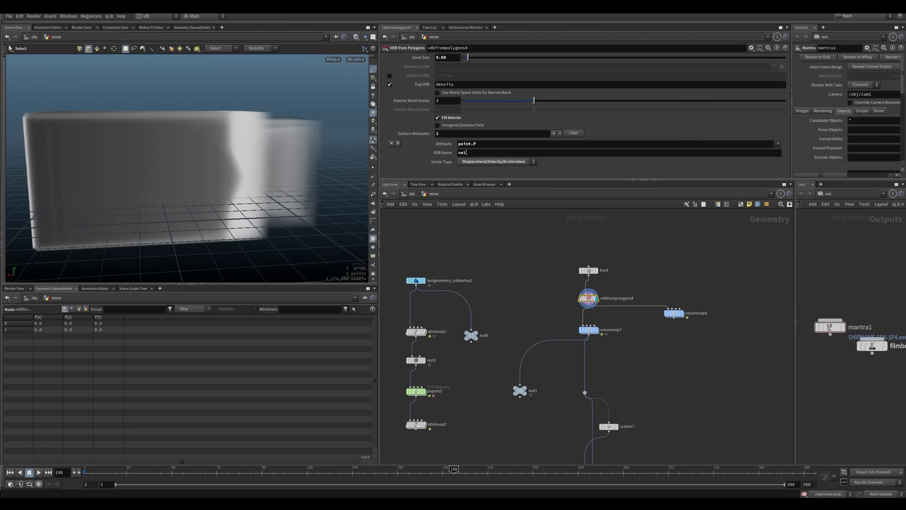
{"action": "left_click_drag", "start_coordinate": [467, 153], "coordinate": [453, 170]}
{"action": "left_click", "coordinate": [534, 283]}
Step: Display volumevop7 and then volumetrail10, and set the trail's Maximum velocity visualization value to 1.01
{"action": "middle_click_drag", "start_coordinate": [543, 294], "coordinate": [512, 283]}
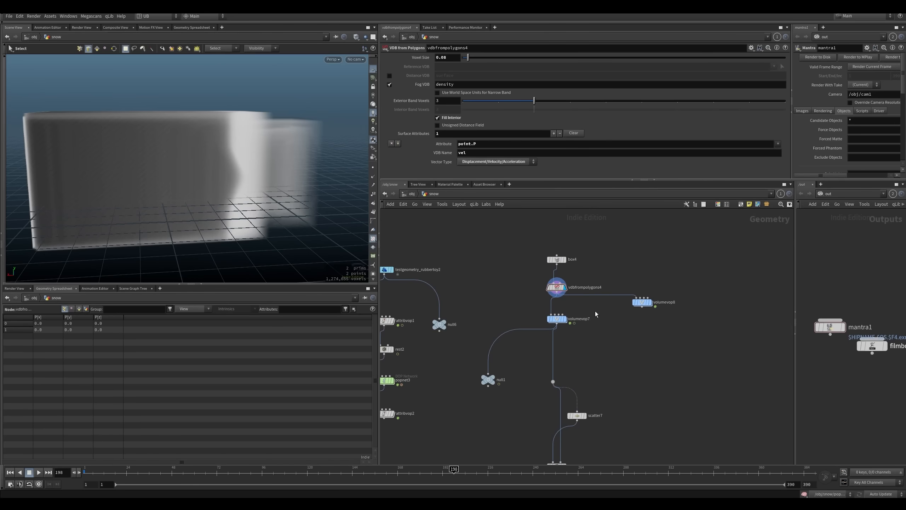
{"action": "key", "text": "r"}
{"action": "left_click_drag", "start_coordinate": [534, 300], "coordinate": [581, 351]}
{"action": "middle_click_drag", "start_coordinate": [599, 369], "coordinate": [603, 273]}
{"action": "key", "text": "r"}
{"action": "left_click_drag", "start_coordinate": [538, 385], "coordinate": [613, 362]}
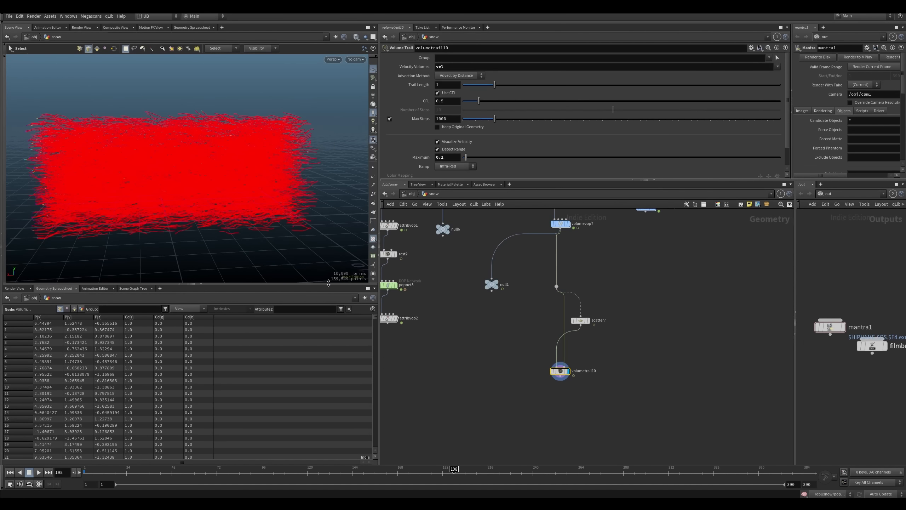
{"action": "left_click_drag", "start_coordinate": [465, 157], "coordinate": [523, 162]}
Step: Bypass volumevop7 to compare the velocity trails without it, and re-enable the node
{"action": "middle_click_drag", "start_coordinate": [542, 227], "coordinate": [530, 287]}
{"action": "key", "text": "b"}
{"action": "left_click", "coordinate": [543, 284]}
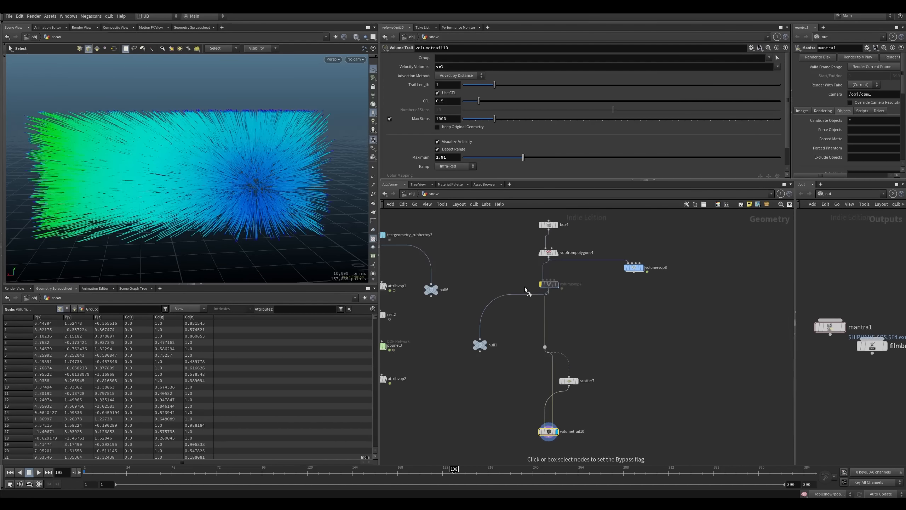
{"action": "left_click_drag", "start_coordinate": [554, 297], "coordinate": [561, 306]}
Step: Enter the volumevop7 network and examine its curlnoise1 and add1 nodes
{"action": "key", "text": "i"}
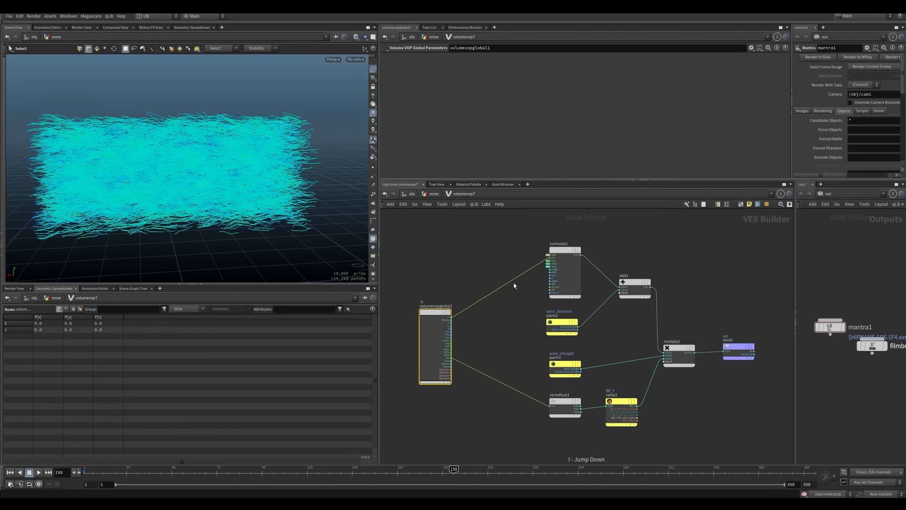
{"action": "middle_click_drag", "start_coordinate": [500, 307], "coordinate": [476, 306]}
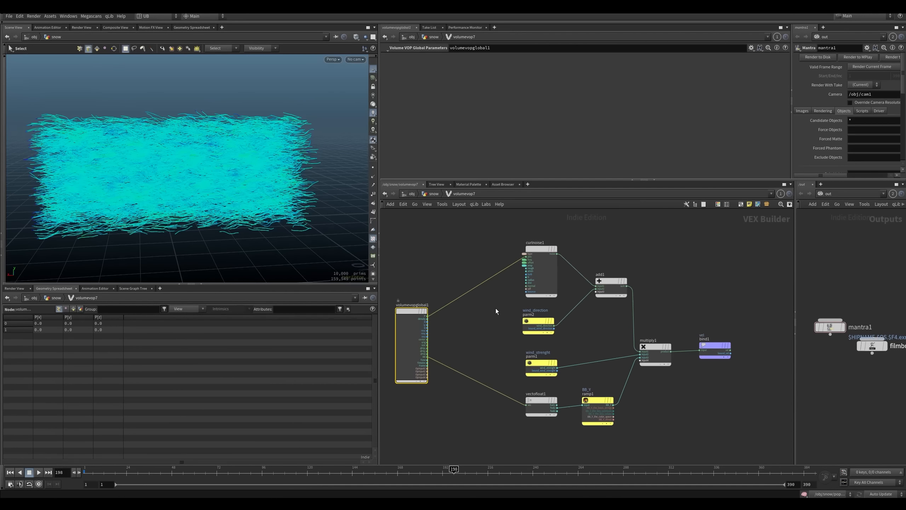
{"action": "left_click_drag", "start_coordinate": [524, 267], "coordinate": [539, 280]}
{"action": "left_click_drag", "start_coordinate": [622, 241], "coordinate": [605, 296]}
{"action": "middle_click_drag", "start_coordinate": [592, 340], "coordinate": [563, 293]}
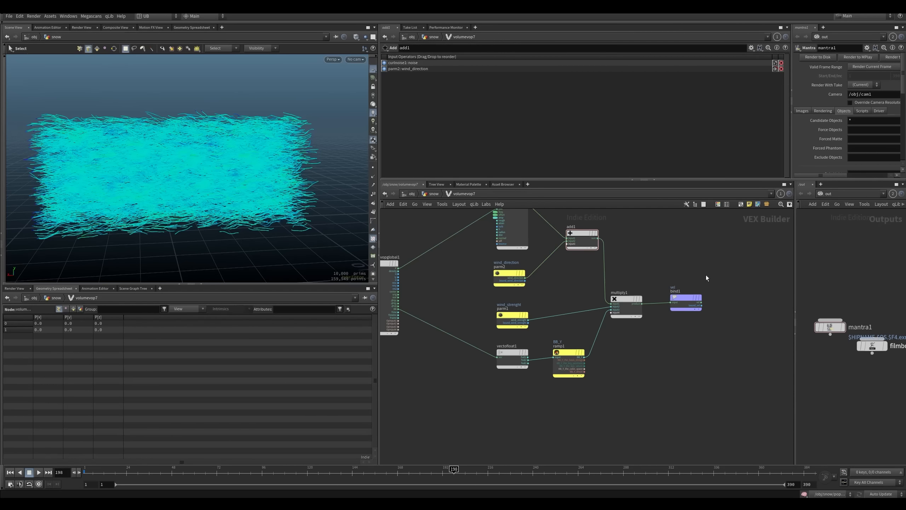
Step: Shift multiply1 and bind1 together slightly, and cut the wire between add1 and multiply1
{"action": "left_click_drag", "start_coordinate": [707, 275], "coordinate": [628, 312]}
{"action": "left_click_drag", "start_coordinate": [627, 299], "coordinate": [634, 303]}
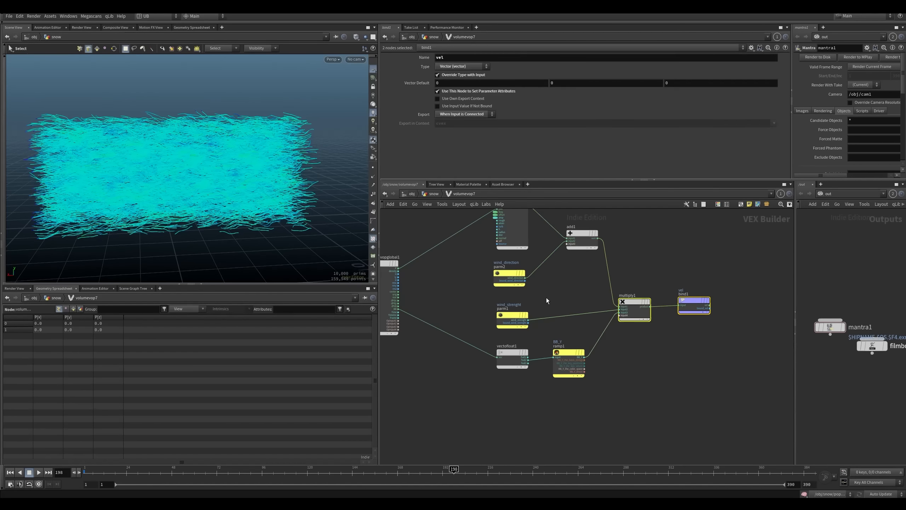
{"action": "middle_click_drag", "start_coordinate": [547, 298], "coordinate": [538, 323]}
{"action": "left_click_drag", "start_coordinate": [600, 302], "coordinate": [585, 307]}
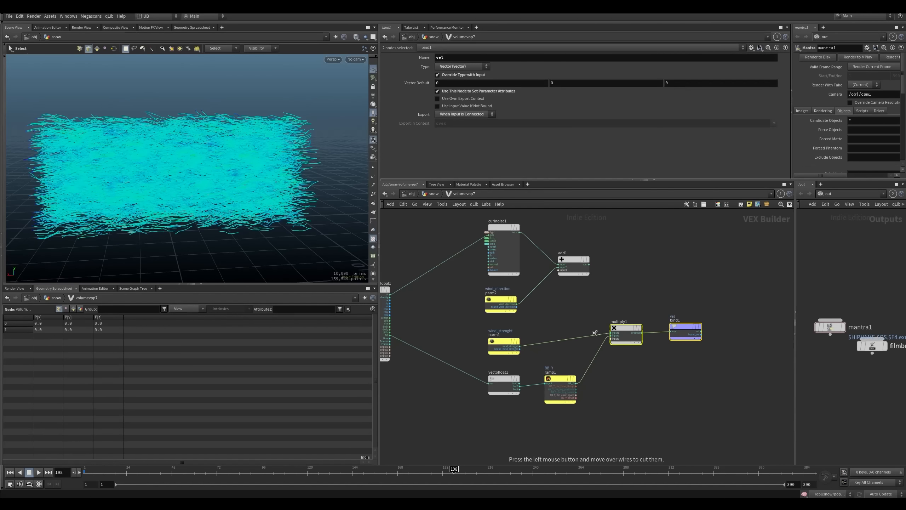
{"action": "left_click", "coordinate": [565, 308]}
{"action": "middle_click_drag", "start_coordinate": [569, 320], "coordinate": [582, 304]}
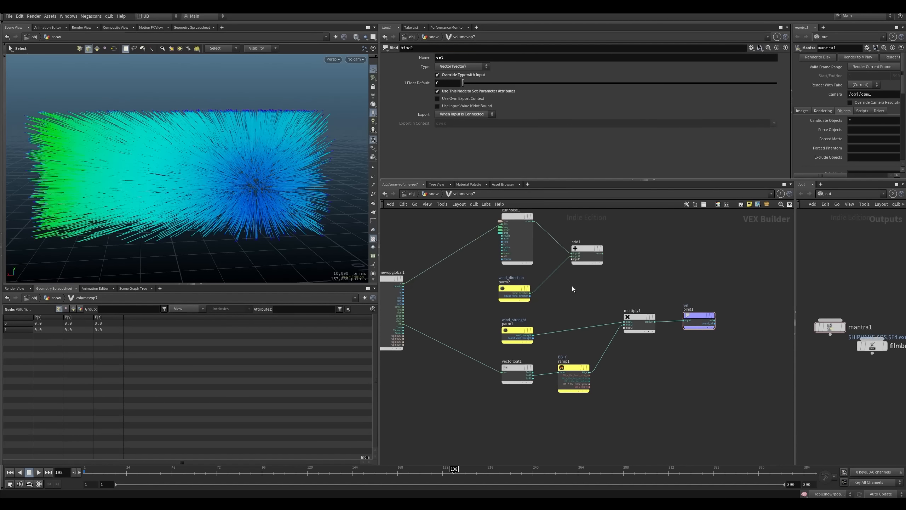
Step: Disconnect the ramp from multiply1 and feed it only wind_direction and wind_strenght, bypassing add1
{"action": "left_click_drag", "start_coordinate": [548, 277], "coordinate": [488, 398]}
{"action": "left_click_drag", "start_coordinate": [600, 324], "coordinate": [491, 373]}
{"action": "left_click", "coordinate": [523, 333]}
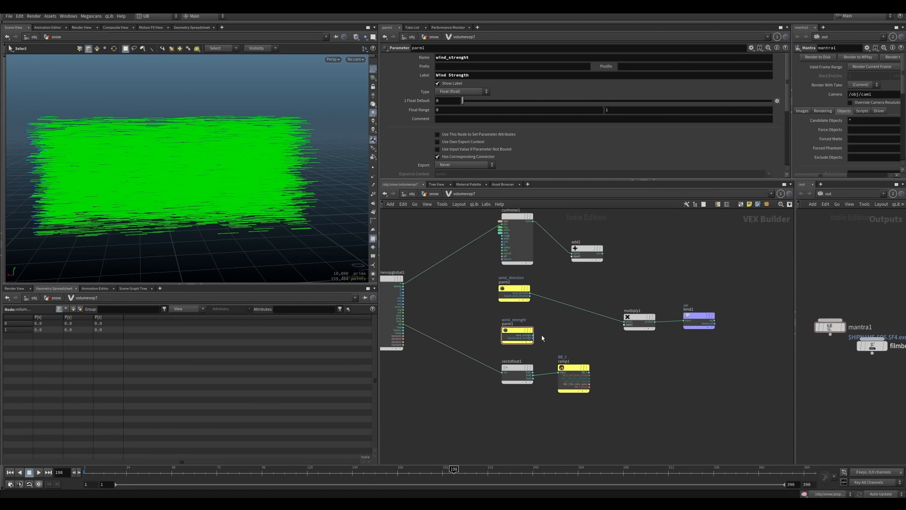
{"action": "left_click_drag", "start_coordinate": [542, 337], "coordinate": [624, 324]}
{"action": "left_click", "coordinate": [514, 292]}
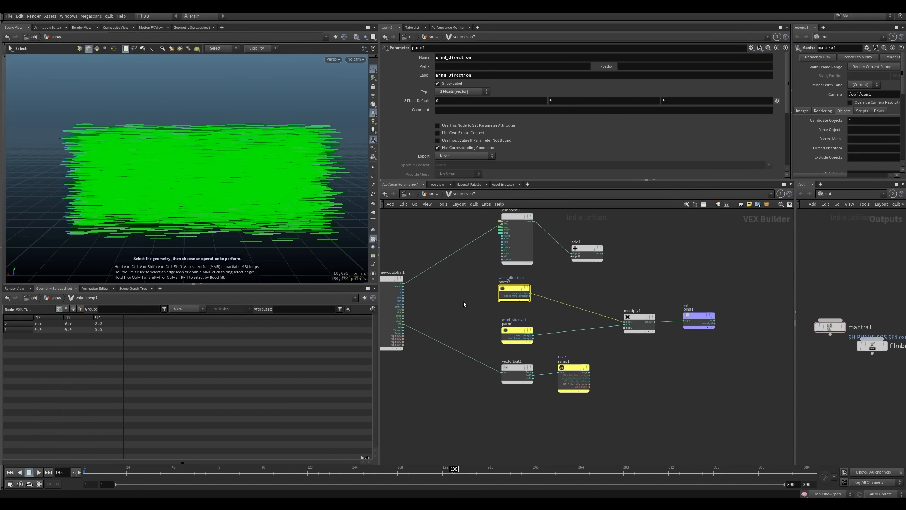
Step: Return to the snow network and set volumevop7's Wind Direction to 0, 1, 0
{"action": "key", "text": "u"}
{"action": "left_click", "coordinate": [458, 132]}
{"action": "type", "text": "0"}
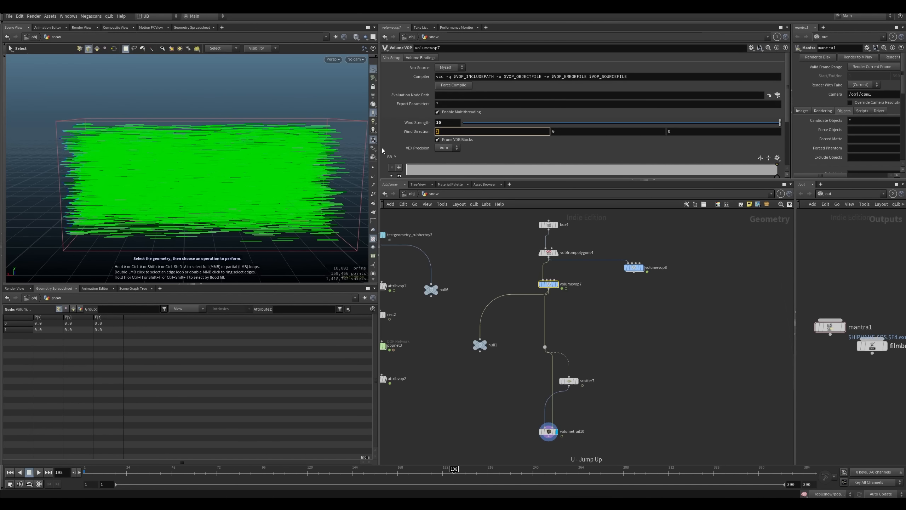
{"action": "key", "text": "Tab"}
{"action": "type", "text": "1"}
{"action": "key", "text": "Return"}
Step: Set volumevop7's Wind Direction to 0, 0, 1
{"action": "left_click_drag", "start_coordinate": [563, 132], "coordinate": [498, 153]}
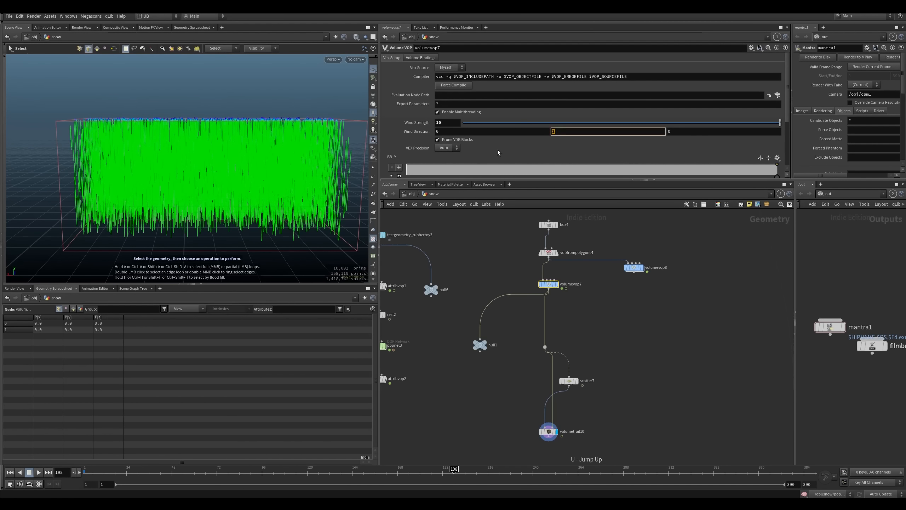
{"action": "type", "text": "0"}
{"action": "key", "text": "Tab"}
{"action": "type", "text": "1"}
{"action": "key", "text": "Return"}
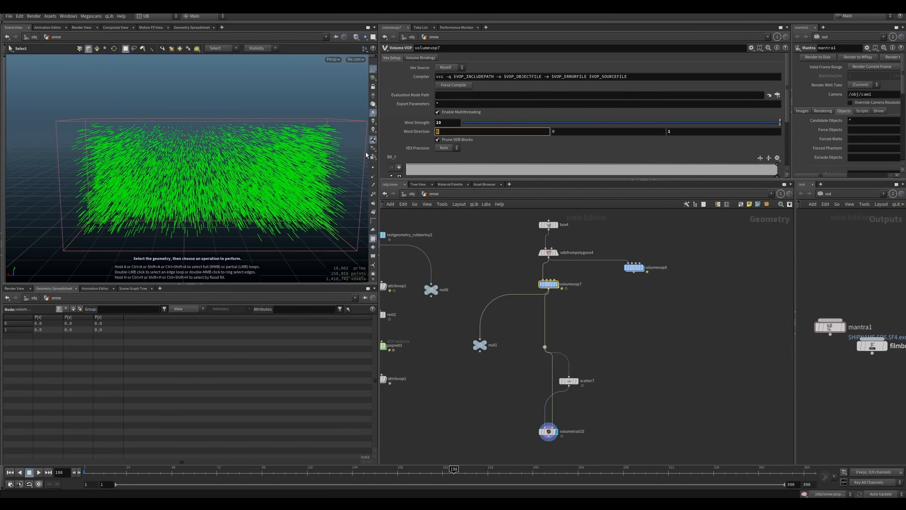
Step: Set volumevop7's Wind Direction back to 1, 0, 0
{"action": "type", "text": "1"}
{"action": "key", "text": "Tab"}
{"action": "key", "text": "Tab"}
{"action": "type", "text": "0"}
{"action": "key", "text": "Return"}
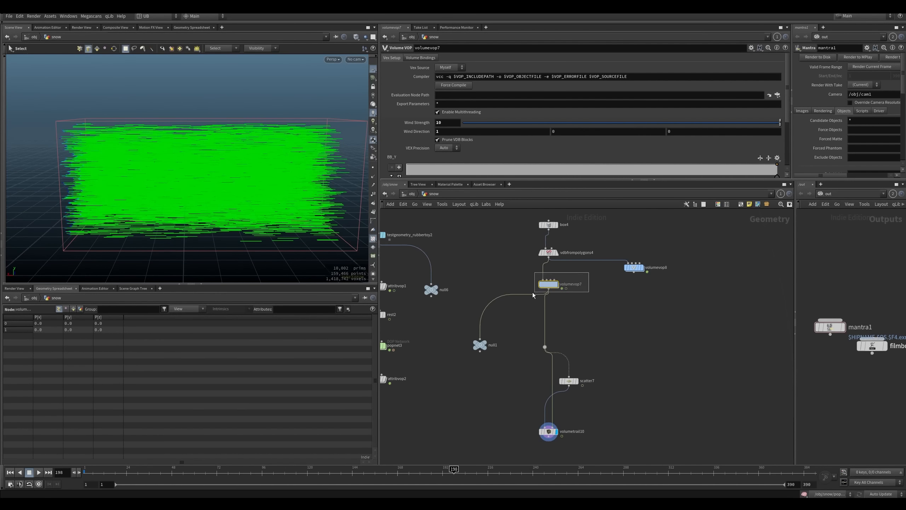
Step: Inside volumevop7, reconnect wind_direction to add1 and the add1 output to multiply1, restoring the curl noise
{"action": "double_click", "coordinate": [549, 284]}
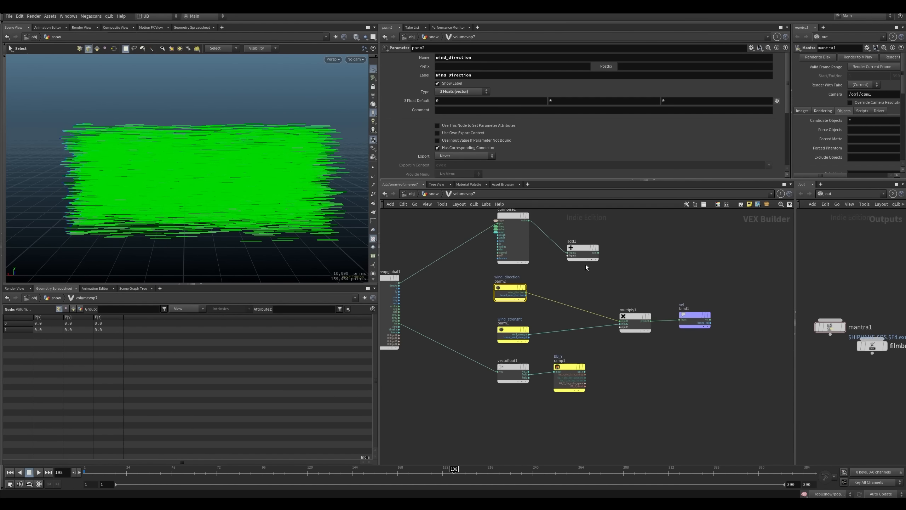
{"action": "middle_click_drag", "start_coordinate": [573, 287], "coordinate": [562, 307]}
{"action": "scroll", "coordinate": [562, 306], "scroll_direction": "up", "scroll_amount": 1}
{"action": "left_click_drag", "start_coordinate": [585, 282], "coordinate": [590, 289]}
{"action": "left_click_drag", "start_coordinate": [511, 313], "coordinate": [567, 281]}
{"action": "mouse_move", "coordinate": [593, 288]}
{"action": "left_mouse_down"}
{"action": "mouse_move", "coordinate": [588, 302]}
{"action": "mouse_move", "coordinate": [601, 296]}
{"action": "mouse_move", "coordinate": [606, 345]}
{"action": "mouse_move", "coordinate": [614, 344]}
{"action": "left_mouse_up"}
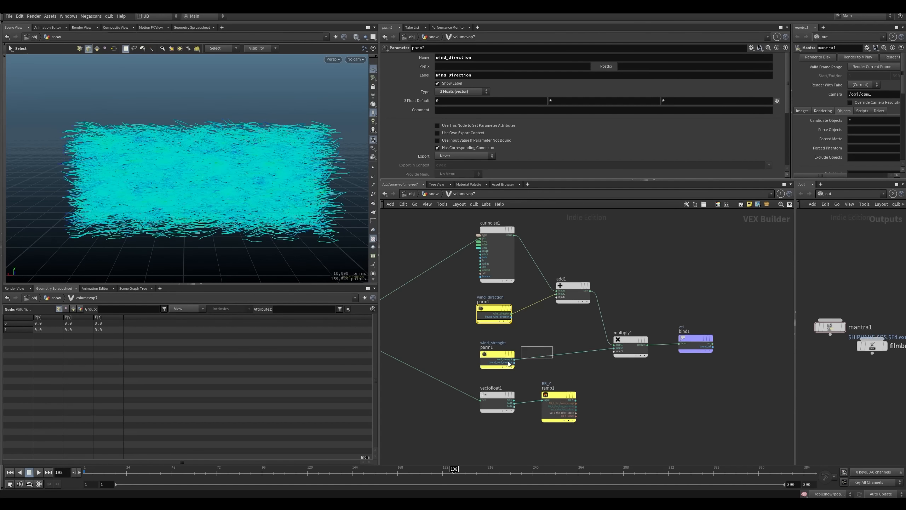
Step: Go up to the SNOW GROUND section, display volumevop13, and review its wind strength, offset, frequency and noise parameters
{"action": "key", "text": "u"}
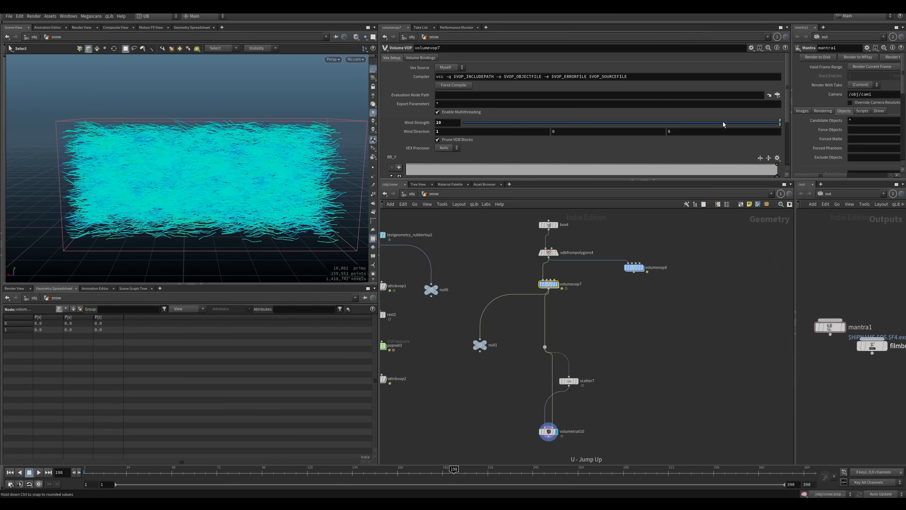
{"action": "scroll", "coordinate": [657, 328], "scroll_direction": "down", "scroll_amount": 5}
{"action": "middle_click_drag", "start_coordinate": [649, 451], "coordinate": [557, 239]}
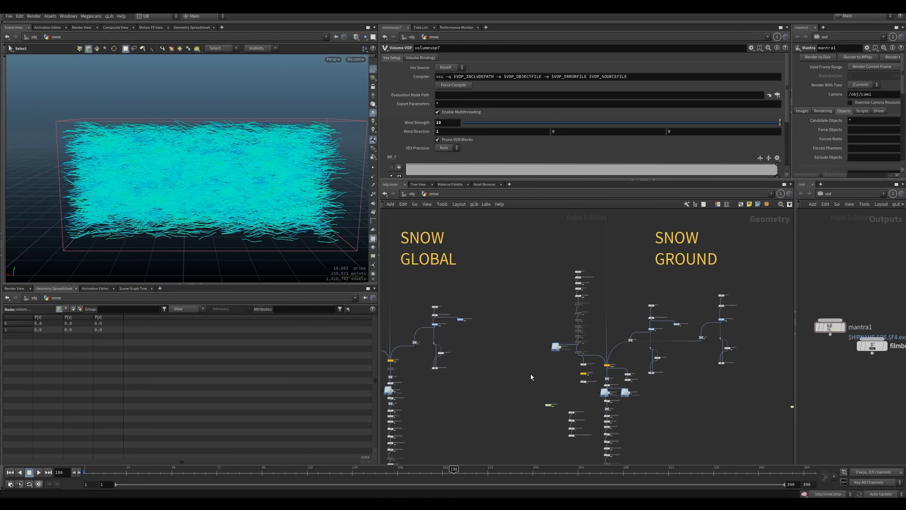
{"action": "middle_click_drag", "start_coordinate": [532, 377], "coordinate": [451, 355]}
{"action": "scroll", "coordinate": [583, 313], "scroll_direction": "up", "scroll_amount": 4}
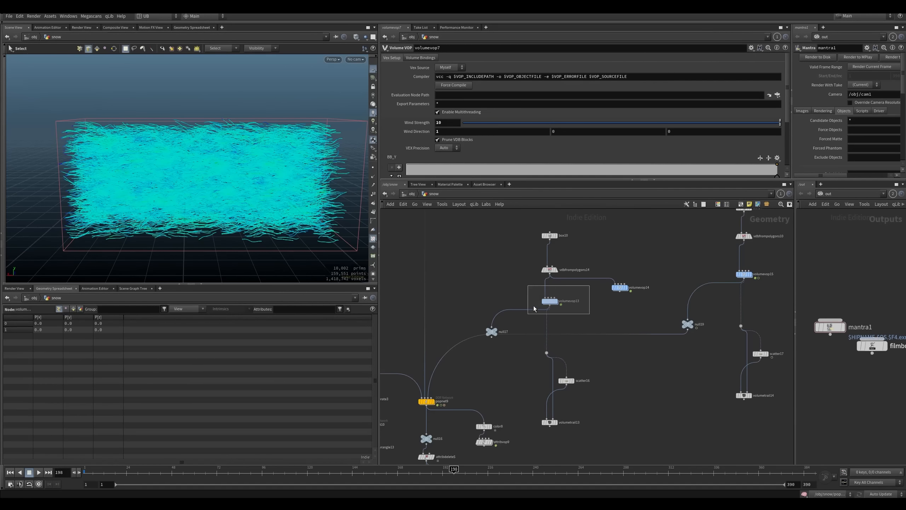
{"action": "left_click_drag", "start_coordinate": [534, 309], "coordinate": [555, 325]}
{"action": "key", "text": "r"}
{"action": "left_click_drag", "start_coordinate": [534, 281], "coordinate": [575, 314]}
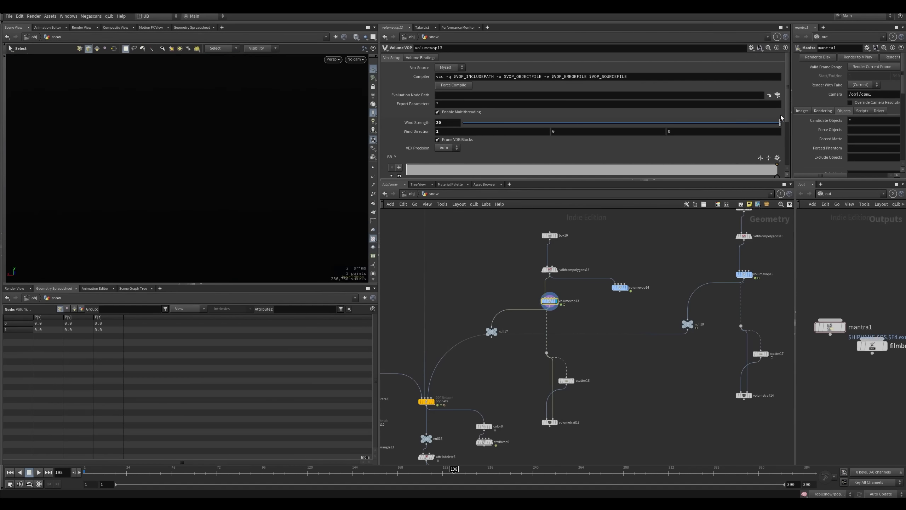
{"action": "left_click_drag", "start_coordinate": [787, 109], "coordinate": [787, 168]}
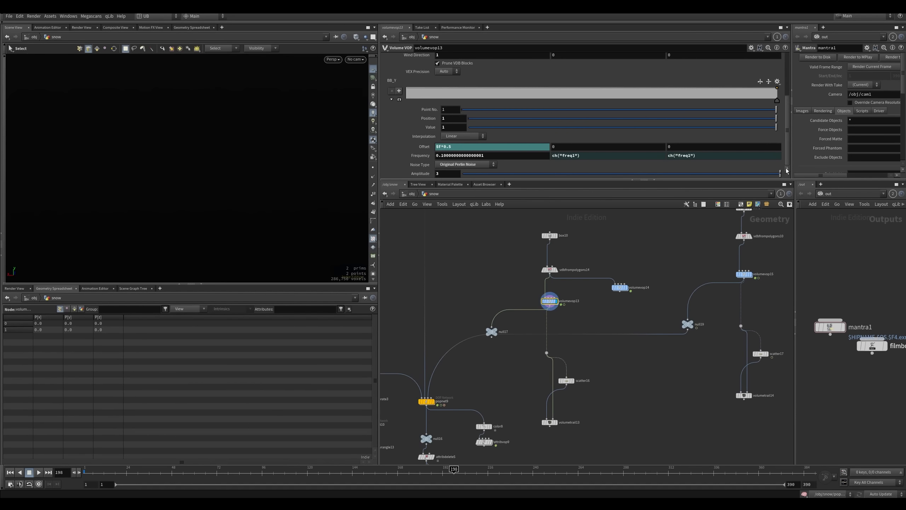
Step: Display volumevop14 beside volumevop13 and view the surrounding SNOW GROUND network
{"action": "left_click_drag", "start_coordinate": [648, 268], "coordinate": [598, 323]}
{"action": "scroll", "coordinate": [607, 311], "scroll_direction": "down", "scroll_amount": 5}
{"action": "scroll", "coordinate": [614, 296], "scroll_direction": "up", "scroll_amount": 4}
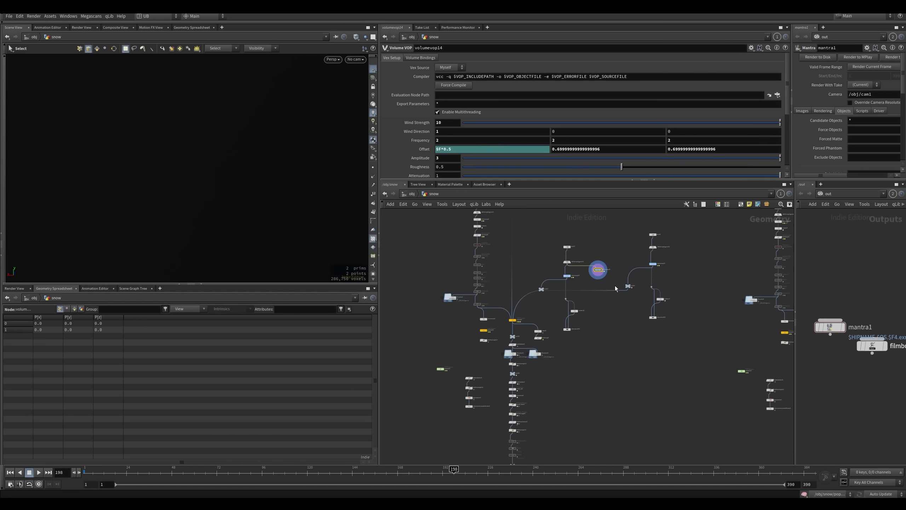
Step: Add a wind_tunnel asset node to the snow network and allow editing of its contents
{"action": "key", "text": "Tab"}
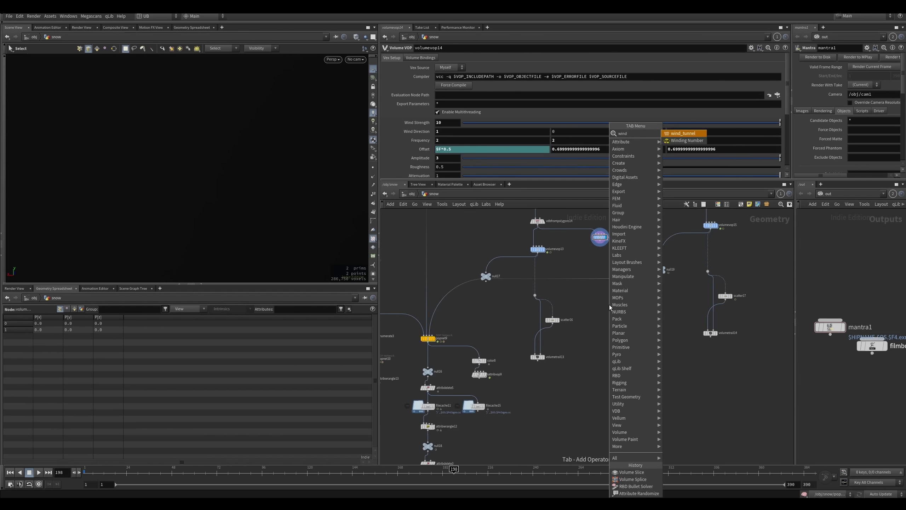
{"action": "key", "text": "Return"}
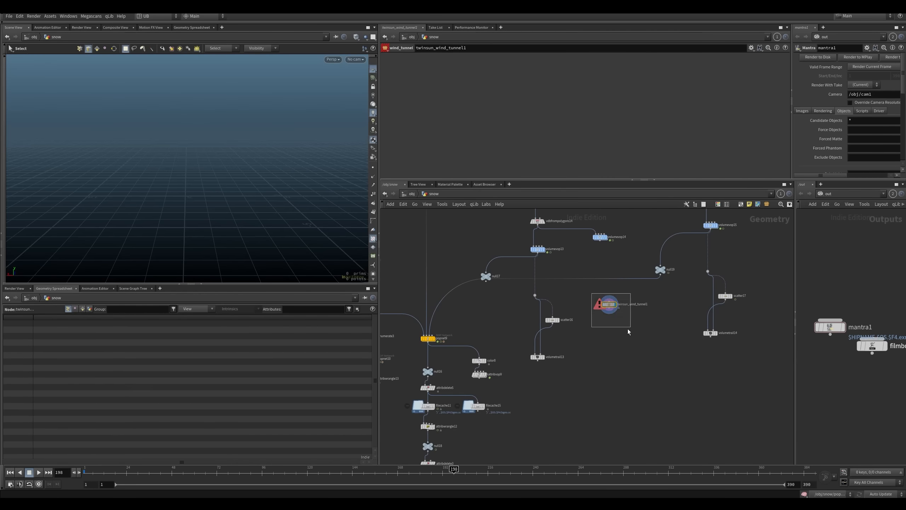
{"action": "key", "text": "i"}
{"action": "key", "text": "ctrl+x"}
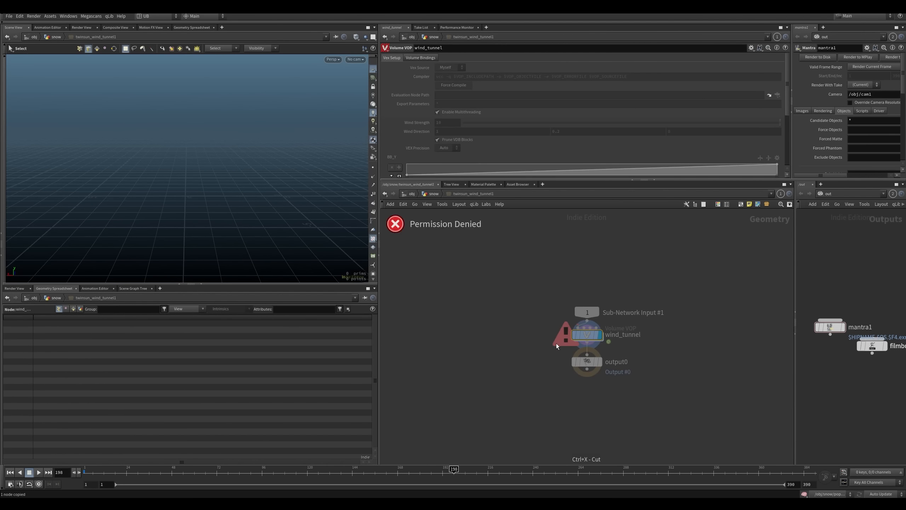
{"action": "right_click", "coordinate": [488, 193]}
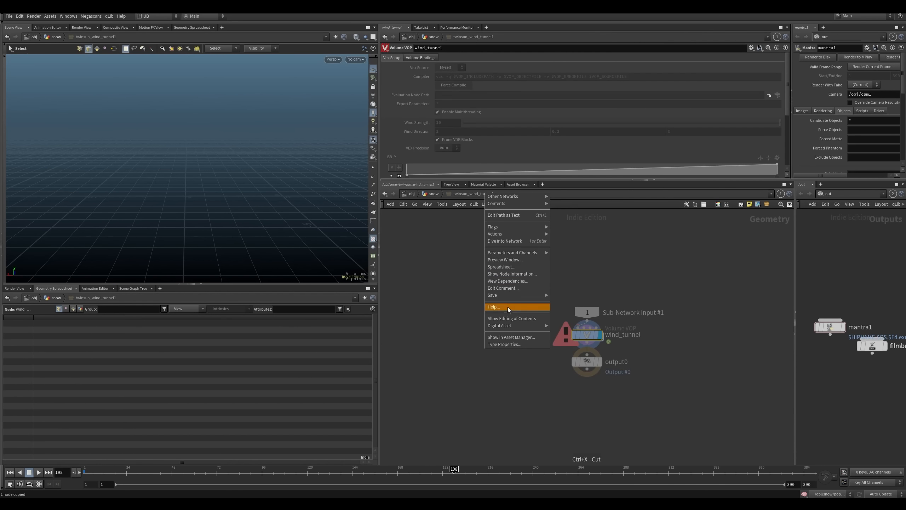
{"action": "left_click", "coordinate": [513, 318]}
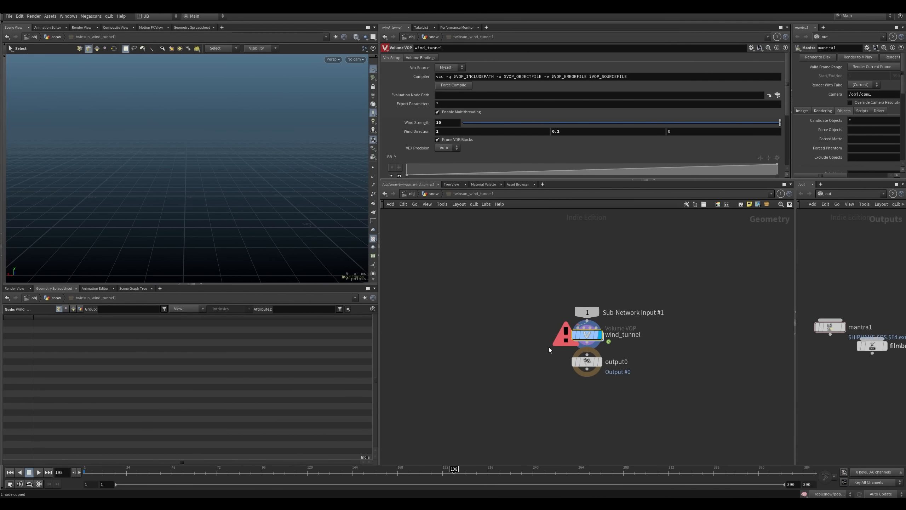
Step: Move the wind_tunnel Volume VOP out of its asset into the snow network and delete the leftover asset node
{"action": "key", "text": "ctrl+x"}
{"action": "key", "text": "u"}
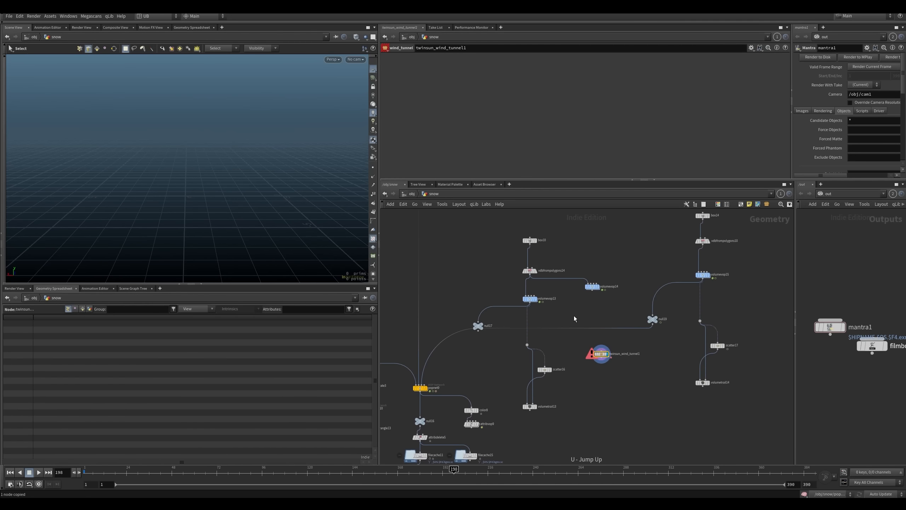
{"action": "key", "text": "ctrl+v"}
{"action": "scroll", "coordinate": [623, 300], "scroll_direction": "up", "scroll_amount": 1}
{"action": "left_click", "coordinate": [600, 364]}
{"action": "key", "text": "Delete"}
{"action": "scroll", "coordinate": [558, 307], "scroll_direction": "up", "scroll_amount": 3}
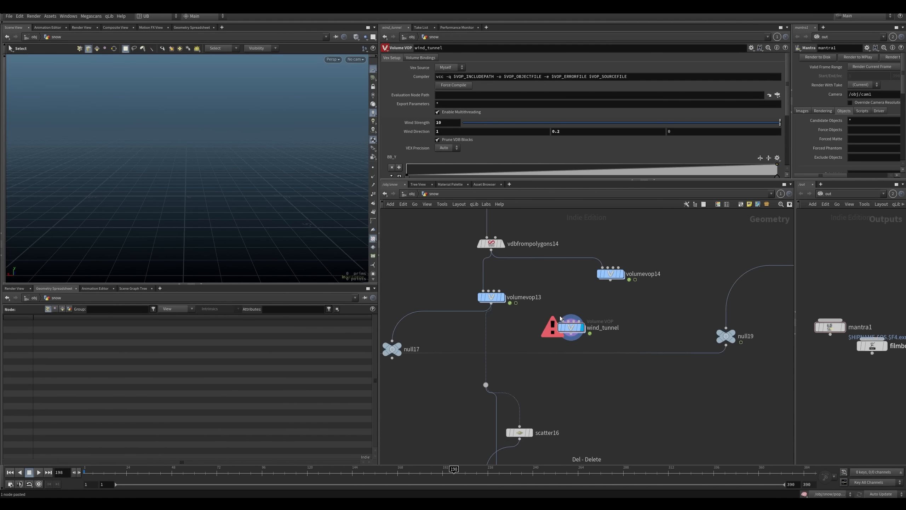
Step: Connect vdbfrompolygons14 to the wind_tunnel node's first input and display the resulting volume
{"action": "left_click_drag", "start_coordinate": [560, 318], "coordinate": [491, 250]}
{"action": "key", "text": "Escape"}
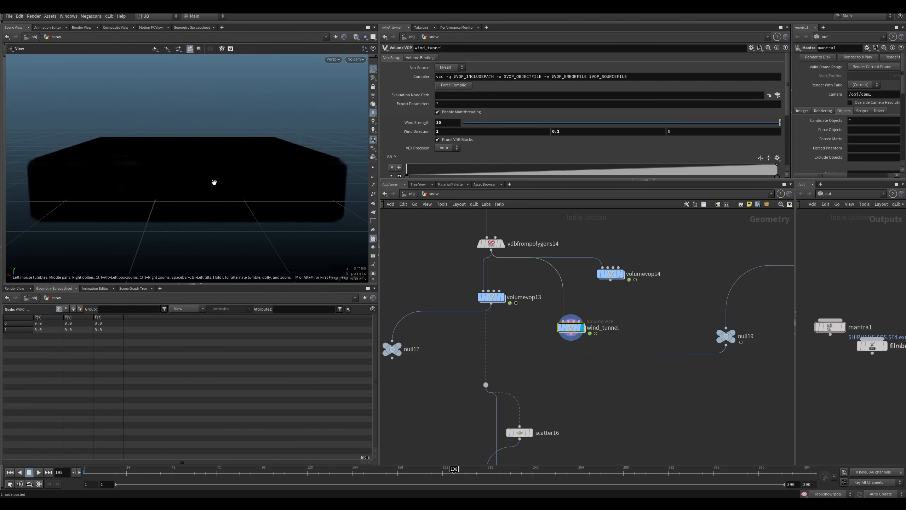
{"action": "left_click_drag", "start_coordinate": [215, 182], "coordinate": [230, 196], "text": "alt"}
Step: Bring up wind_tunnel's noise parameters and set its noise system to big_noise
{"action": "left_click_drag", "start_coordinate": [788, 111], "coordinate": [785, 164]}
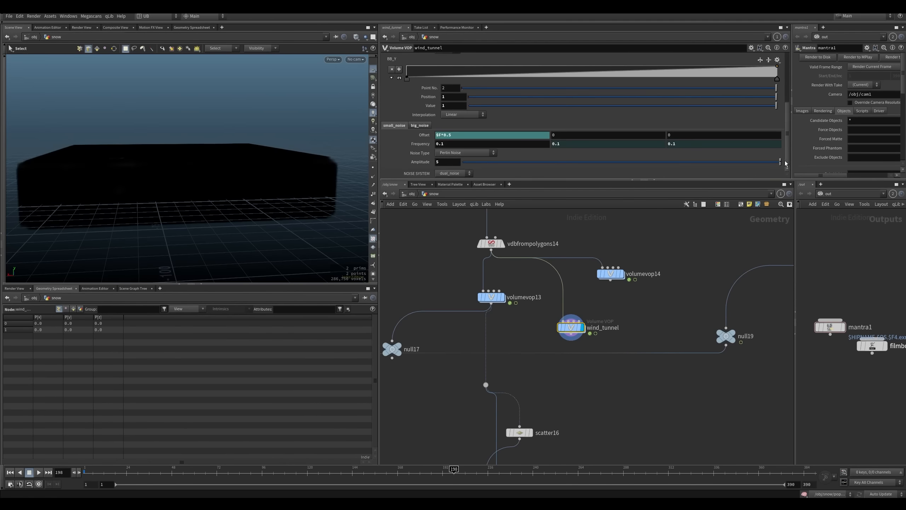
{"action": "left_click", "coordinate": [456, 173]}
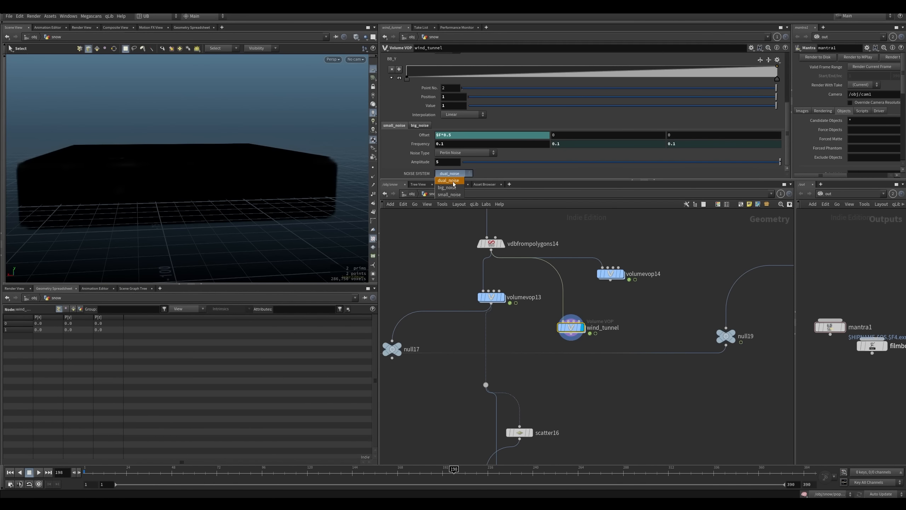
{"action": "left_click", "coordinate": [448, 187]}
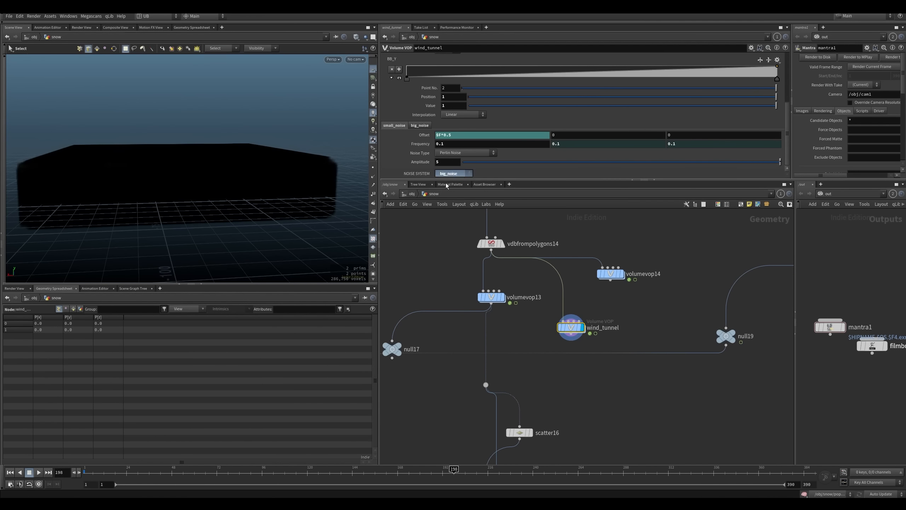
Step: Wire wind_tunnel into the dot feeding scatter16 and display volumetrail13 to visualize the wind velocity
{"action": "left_click_drag", "start_coordinate": [576, 337], "coordinate": [500, 389]}
{"action": "middle_click_drag", "start_coordinate": [558, 378], "coordinate": [564, 296]}
{"action": "left_click_drag", "start_coordinate": [562, 398], "coordinate": [496, 431]}
{"action": "key", "text": "r"}
{"action": "scroll", "coordinate": [223, 190], "scroll_direction": "up", "scroll_amount": 3}
{"action": "left_click_drag", "start_coordinate": [223, 190], "coordinate": [229, 168], "text": "alt"}
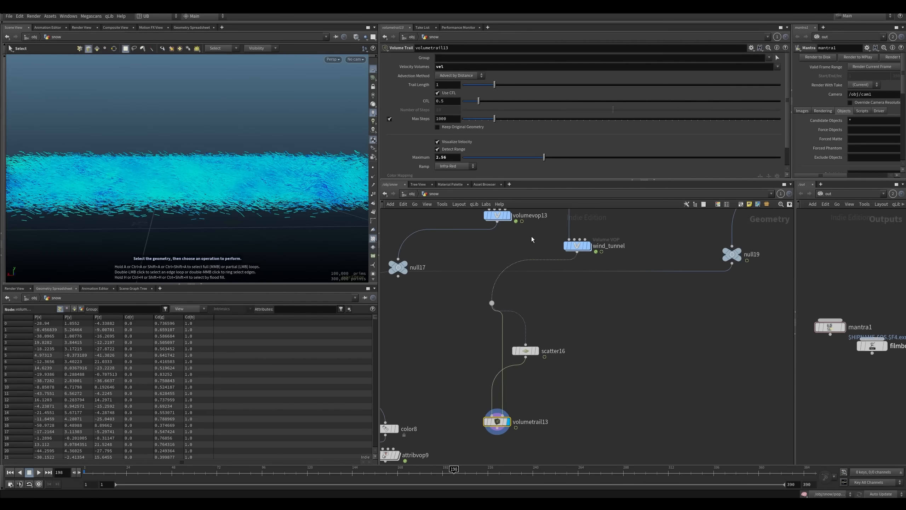
Step: Compare wind_tunnel's noise systems on the trails by choosing big_noise, followed by small_noise
{"action": "left_click", "coordinate": [574, 246]}
{"action": "left_click", "coordinate": [460, 172]}
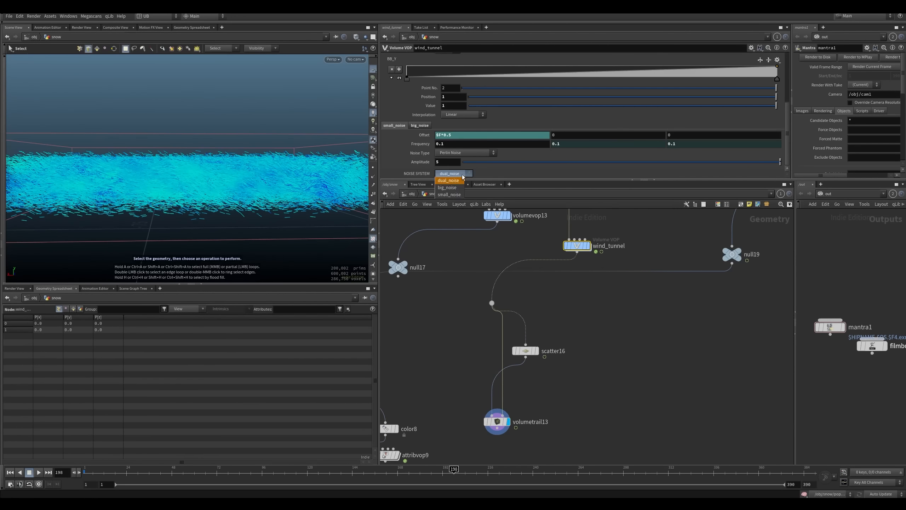
{"action": "left_click", "coordinate": [451, 191]}
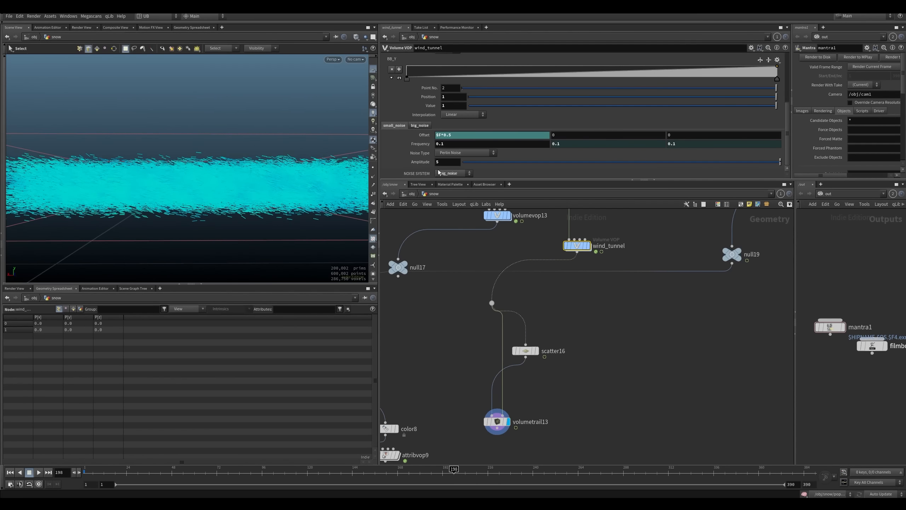
{"action": "left_click", "coordinate": [453, 173]}
{"action": "left_click", "coordinate": [448, 200]}
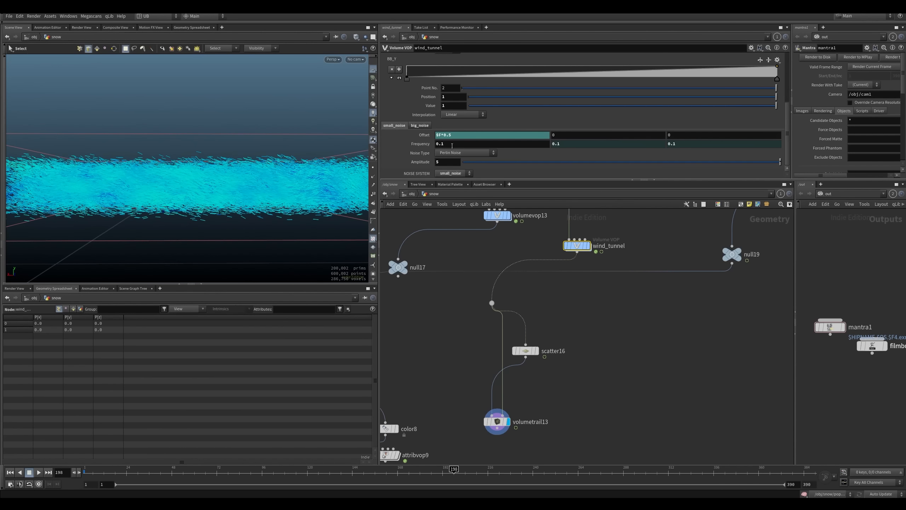
Step: Set wind_tunnel's small_noise frequency to 1
{"action": "left_click_drag", "start_coordinate": [436, 150], "coordinate": [432, 151]}
{"action": "type", "text": "10"}
{"action": "key", "text": "Return"}
{"action": "type", "text": "1"}
{"action": "key", "text": "Return"}
Step: Switch wind_tunnel's noise system to big_noise, try a big_noise frequency of 0.5, and settle on 0.2
{"action": "left_click", "coordinate": [457, 173]}
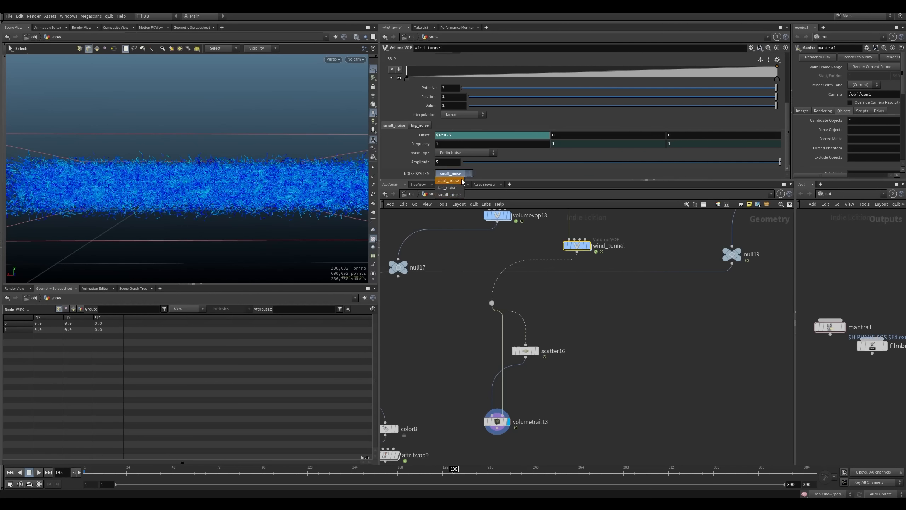
{"action": "left_click", "coordinate": [448, 187]}
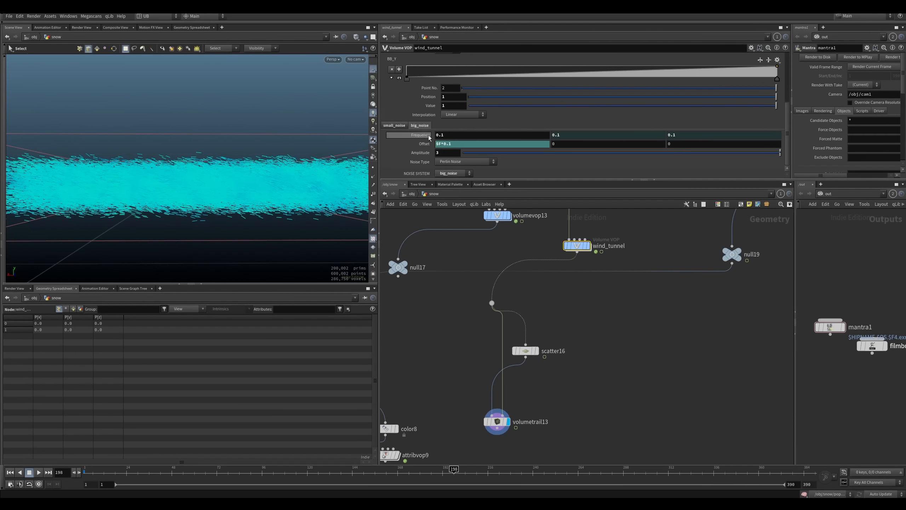
{"action": "left_click", "coordinate": [456, 133]}
{"action": "key", "text": "Return"}
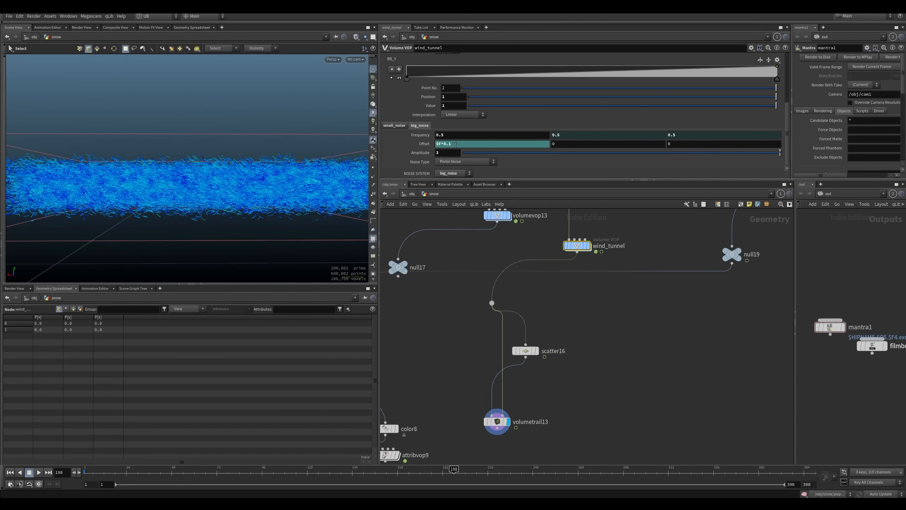
{"action": "left_click", "coordinate": [456, 136]}
{"action": "key", "text": "BackSpace"}
{"action": "type", "text": "2"}
{"action": "key", "text": "Return"}
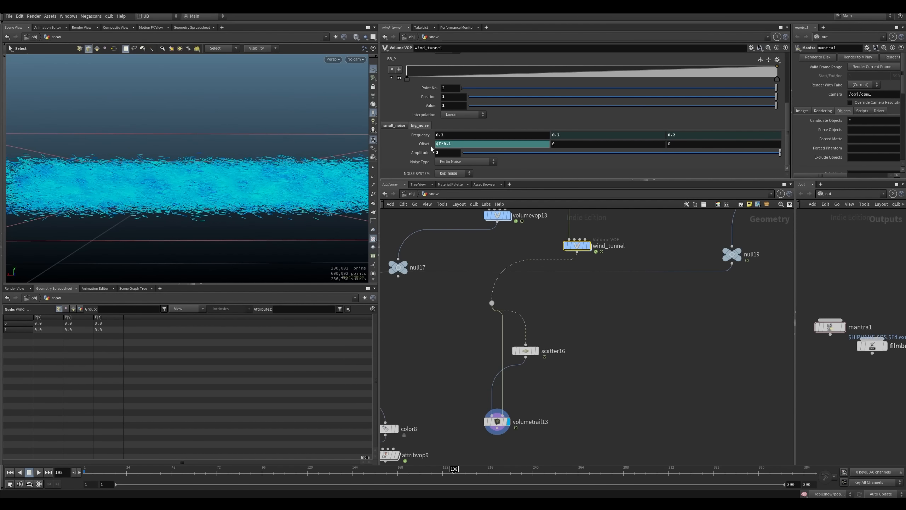
Step: Preview the small_noise system on the trails and set wind_tunnel's noise system to dual_noise
{"action": "left_click", "coordinate": [394, 125]}
{"action": "left_click", "coordinate": [453, 173]}
{"action": "left_click", "coordinate": [451, 196]}
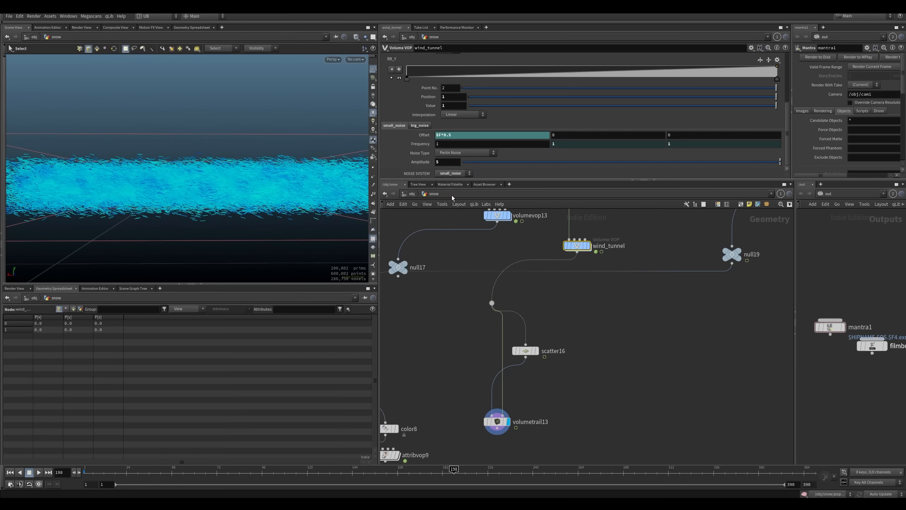
{"action": "left_click", "coordinate": [452, 173]}
{"action": "left_click", "coordinate": [448, 189]}
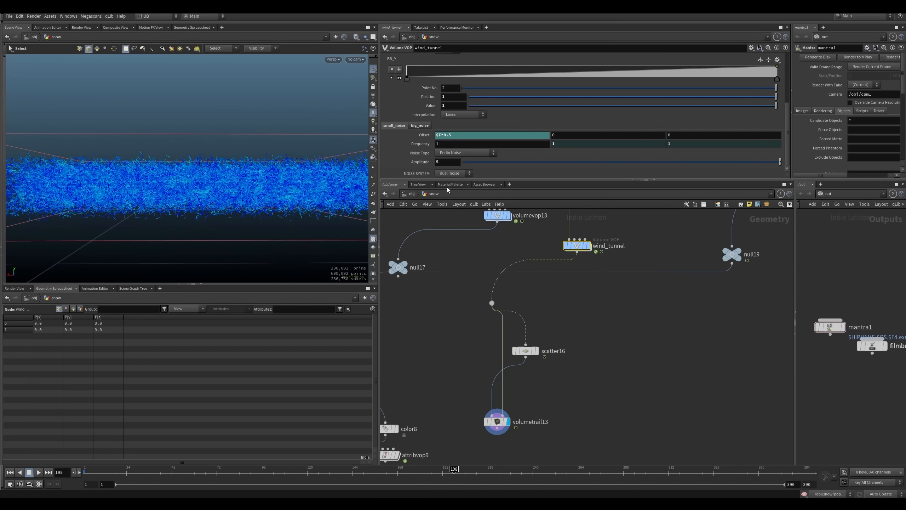
Step: Lower wind_tunnel's small_noise amplitude to about -0.884 and scrub the timeline to frame 240 to check the trails
{"action": "left_click", "coordinate": [421, 126]}
{"action": "left_click", "coordinate": [394, 125]}
{"action": "left_click", "coordinate": [481, 162]}
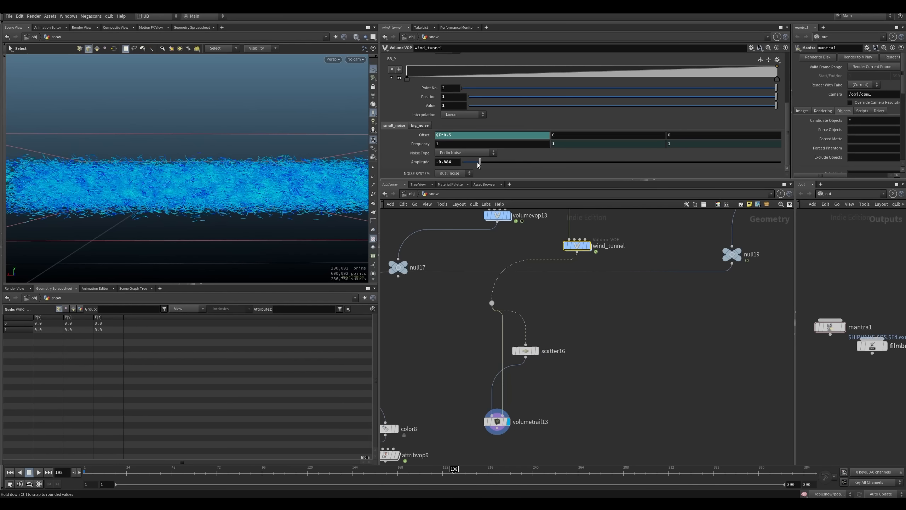
{"action": "left_click_drag", "start_coordinate": [471, 478], "coordinate": [524, 492]}
{"action": "right_click_drag", "start_coordinate": [268, 275], "coordinate": [220, 184], "text": "alt"}
{"action": "left_click_drag", "start_coordinate": [220, 184], "coordinate": [231, 228], "text": "alt"}
{"action": "left_click_drag", "start_coordinate": [499, 473], "coordinate": [533, 453]}
Step: Go to the rubber toy setup in the network, display volumevop7 and frame its volume
{"action": "scroll", "coordinate": [571, 312], "scroll_direction": "down", "scroll_amount": 6}
{"action": "middle_click_drag", "start_coordinate": [532, 319], "coordinate": [561, 441]}
{"action": "middle_click_drag", "start_coordinate": [468, 261], "coordinate": [563, 434]}
{"action": "scroll", "coordinate": [559, 336], "scroll_direction": "up", "scroll_amount": 5}
{"action": "left_click", "coordinate": [530, 317]}
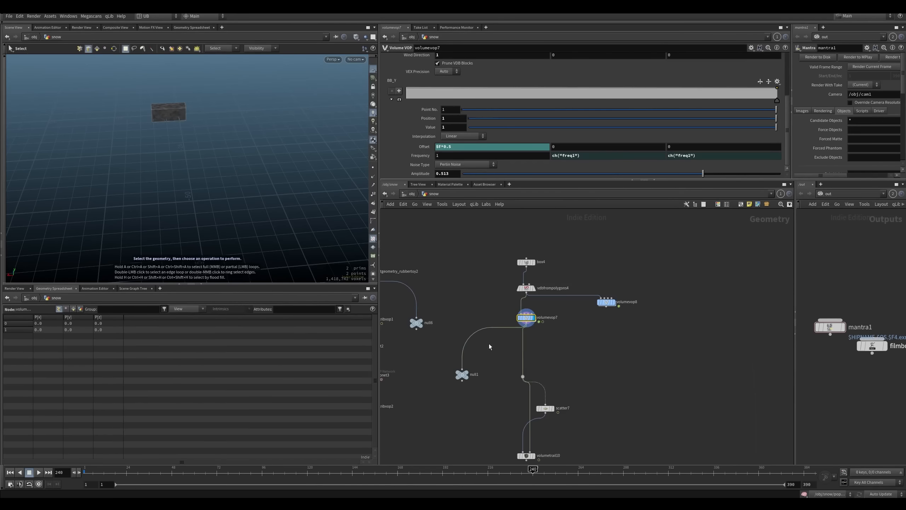
{"action": "middle_click_drag", "start_coordinate": [489, 344], "coordinate": [544, 330]}
{"action": "key", "text": "space+g"}
{"action": "left_click_drag", "start_coordinate": [212, 207], "coordinate": [217, 182], "text": "alt"}
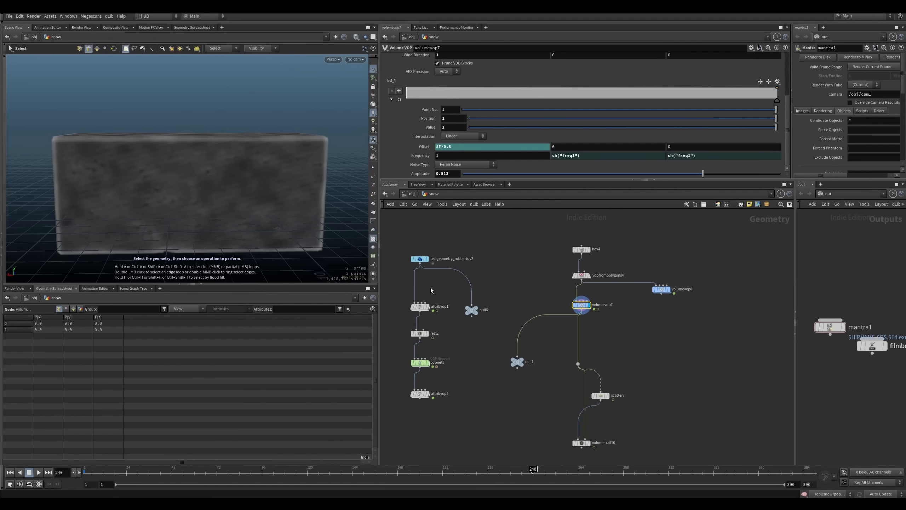
Step: Display testgeometry_rubbertoy2 and attribvop1, and examine the flow noise network inside attribvop1 that drives emission
{"action": "left_click", "coordinate": [426, 258]}
{"action": "scroll", "coordinate": [289, 199], "scroll_direction": "up", "scroll_amount": 2}
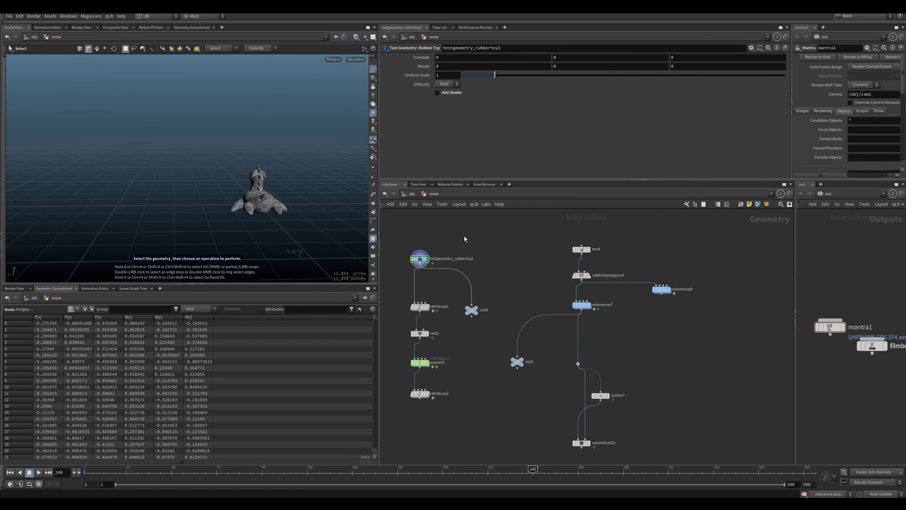
{"action": "left_click", "coordinate": [424, 306]}
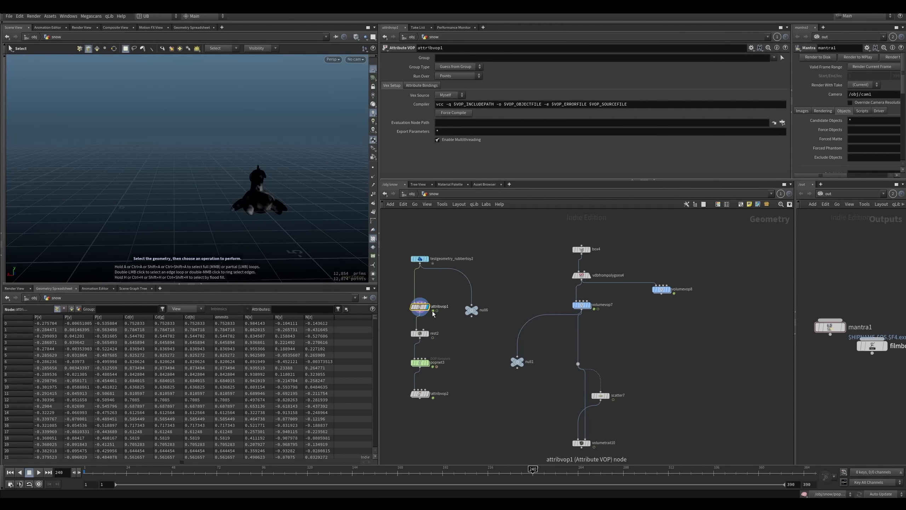
{"action": "key", "text": "i"}
{"action": "middle_click_drag", "start_coordinate": [547, 317], "coordinate": [502, 313]}
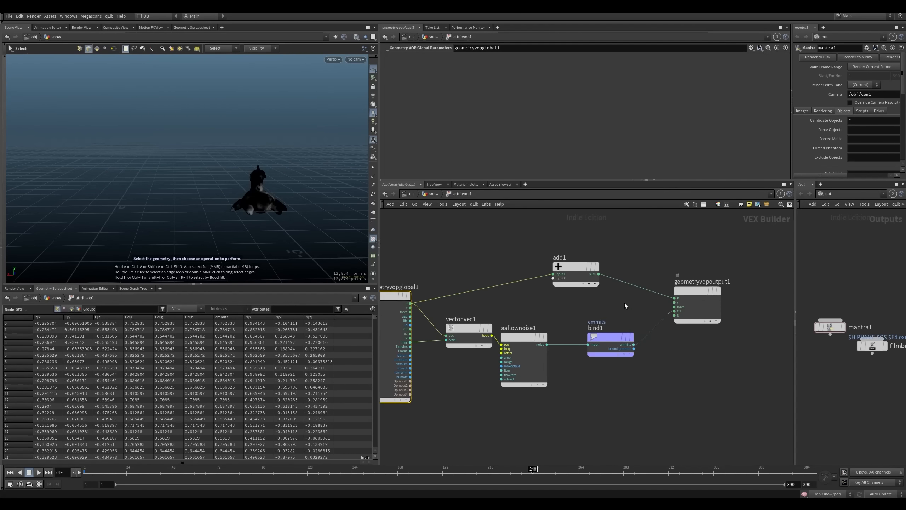
{"action": "key", "text": "u"}
{"action": "middle_click_drag", "start_coordinate": [443, 327], "coordinate": [485, 317]}
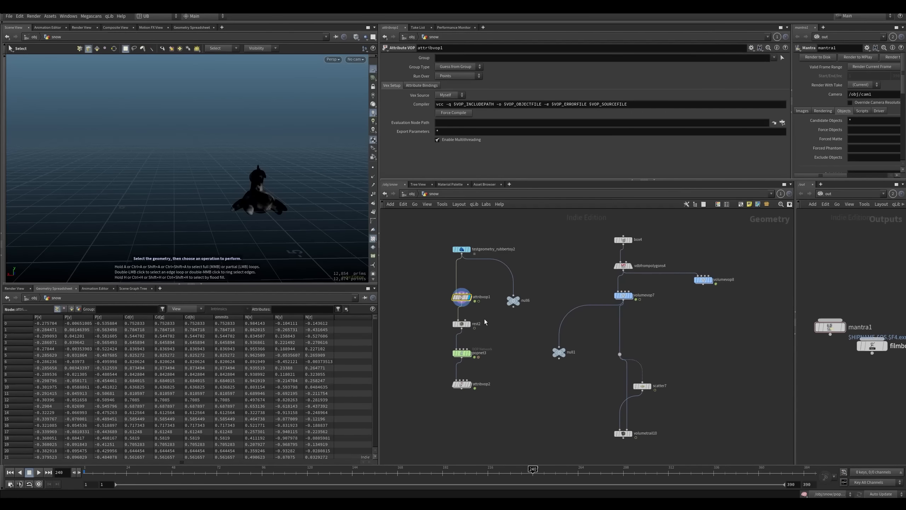
Step: Display rest2, followed by popnet3, play its particle simulation and return to frame 101
{"action": "left_click", "coordinate": [462, 323]}
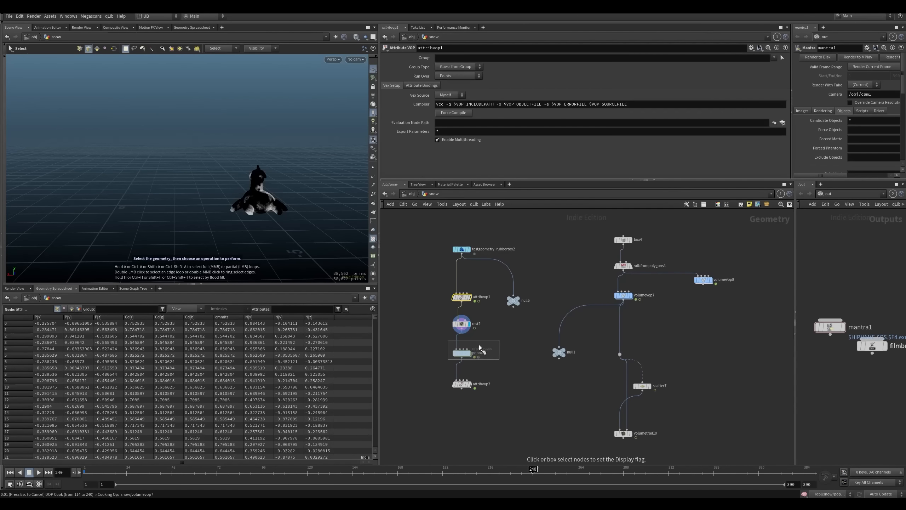
{"action": "left_click", "coordinate": [476, 352]}
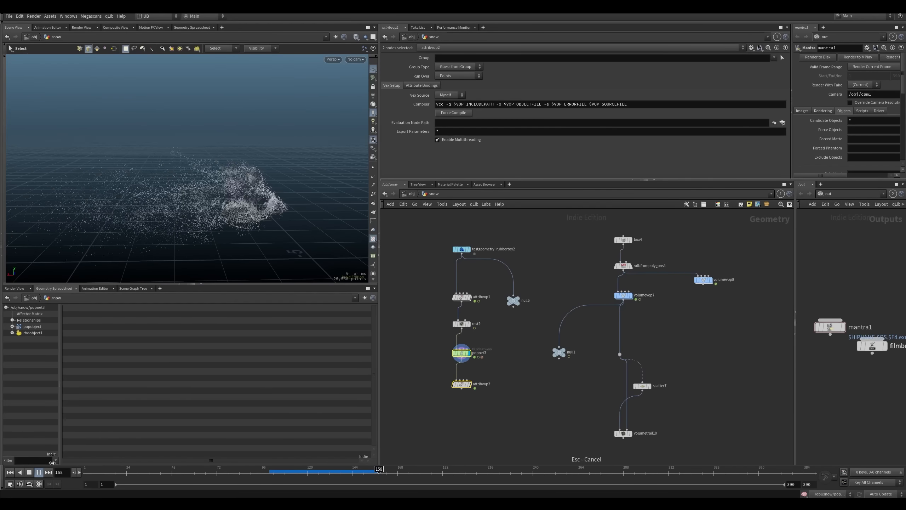
{"action": "left_click", "coordinate": [272, 473]}
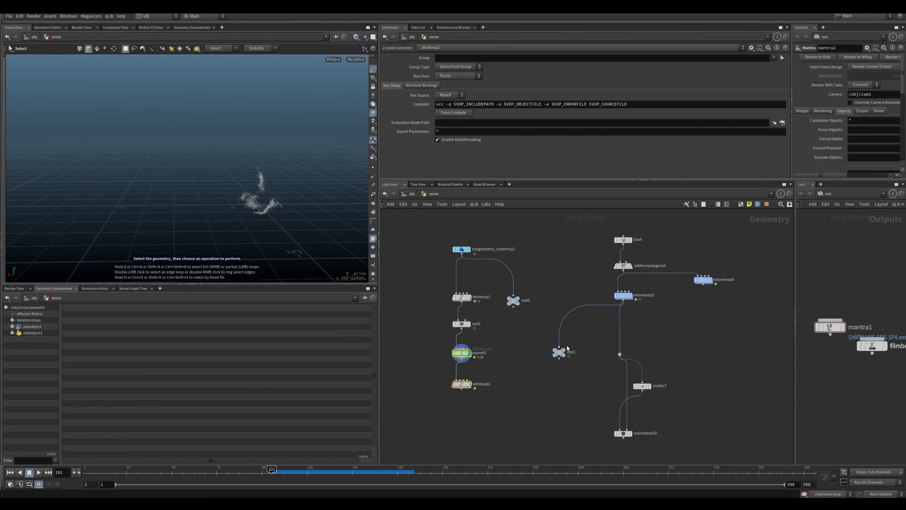
Step: Display volumetrail10 and examine the wind trails around the rubber toy from several angles
{"action": "left_click_drag", "start_coordinate": [620, 455], "coordinate": [638, 454]}
{"action": "key", "text": "r"}
{"action": "left_click_drag", "start_coordinate": [238, 191], "coordinate": [227, 197], "text": "alt"}
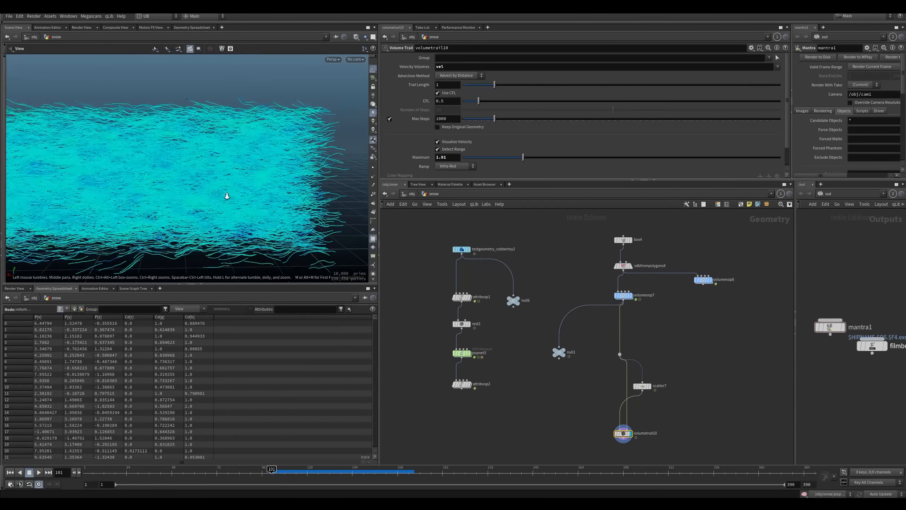
{"action": "right_click_drag", "start_coordinate": [227, 196], "coordinate": [206, 205], "text": "alt"}
{"action": "left_click_drag", "start_coordinate": [206, 204], "coordinate": [260, 243], "text": "alt"}
Step: Inside popnet3, review popadvectbyvolumes1, play the simulation and inspect the wind-blown particles around frame 219
{"action": "double_click", "coordinate": [461, 353]}
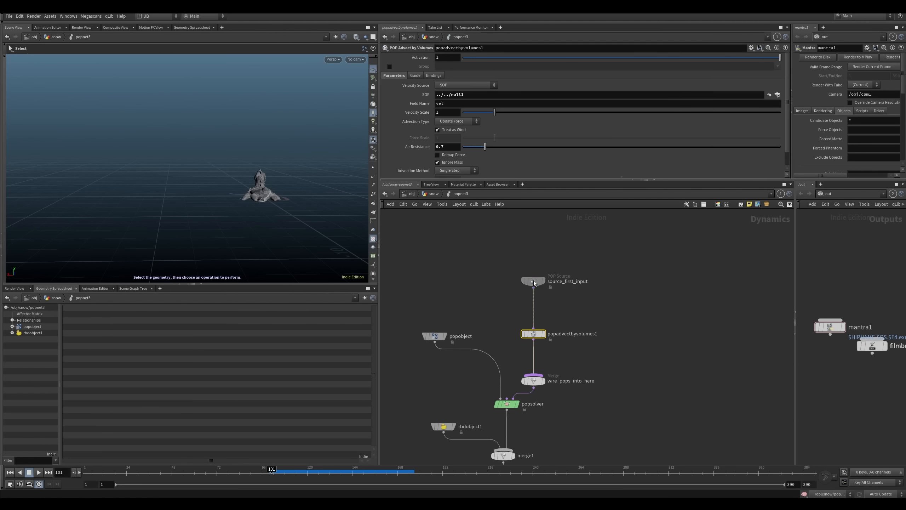
{"action": "left_click_drag", "start_coordinate": [533, 280], "coordinate": [531, 273]}
{"action": "scroll", "coordinate": [560, 314], "scroll_direction": "up", "scroll_amount": 1}
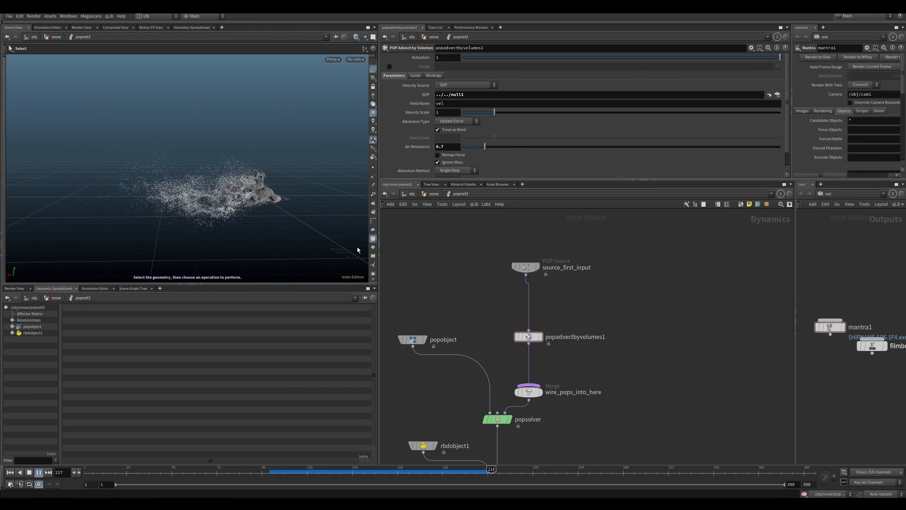
{"action": "key", "text": "Up"}
{"action": "left_click_drag", "start_coordinate": [357, 247], "coordinate": [260, 200], "text": "alt"}
{"action": "right_click_drag", "start_coordinate": [260, 200], "coordinate": [293, 206], "text": "alt"}
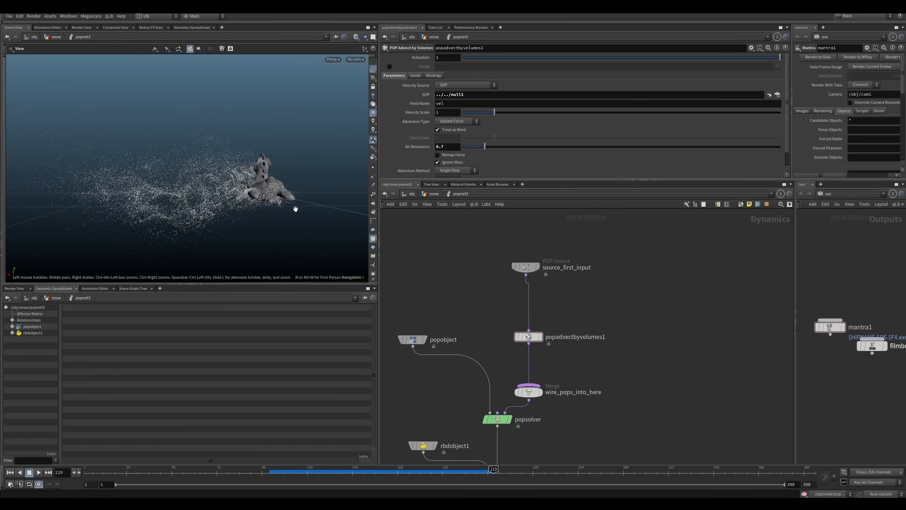
Step: Replay the popnet3 particle simulation from around frame 111 and inspect the snow blowing off the rubber toy from another angle
{"action": "left_click_drag", "start_coordinate": [299, 468], "coordinate": [241, 470]}
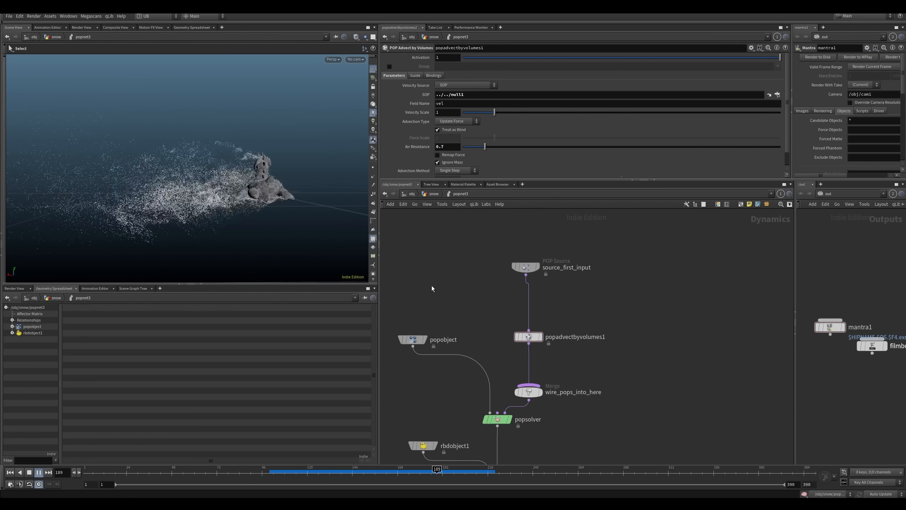
{"action": "left_click_drag", "start_coordinate": [314, 471], "coordinate": [290, 472]}
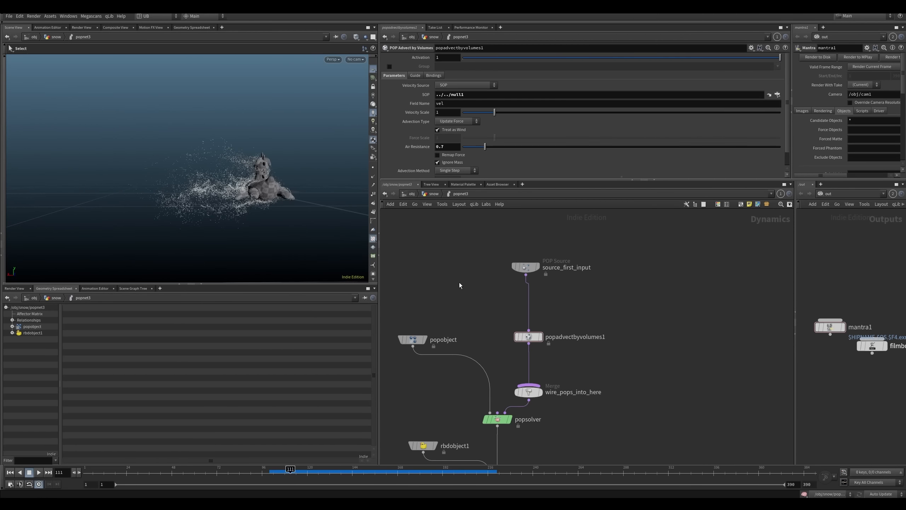
{"action": "key", "text": "Up"}
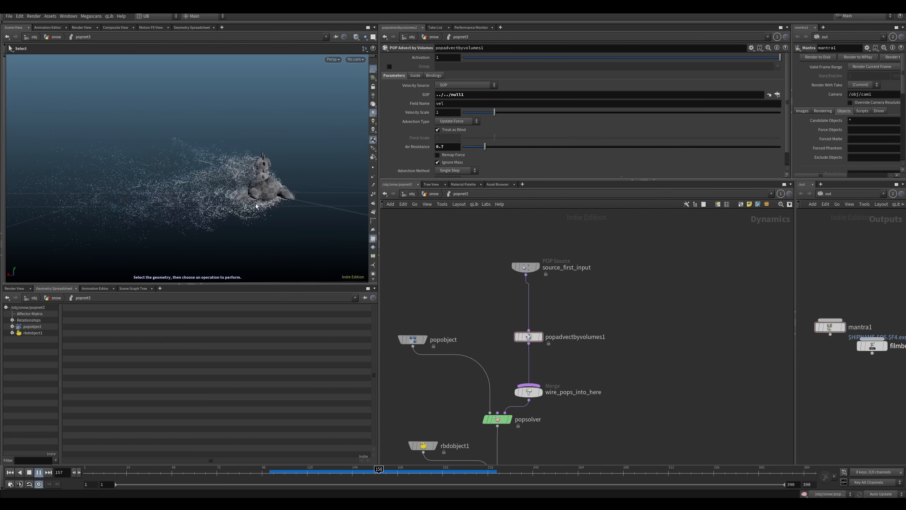
{"action": "key", "text": "Up"}
{"action": "left_click_drag", "start_coordinate": [252, 196], "coordinate": [290, 229], "text": "alt"}
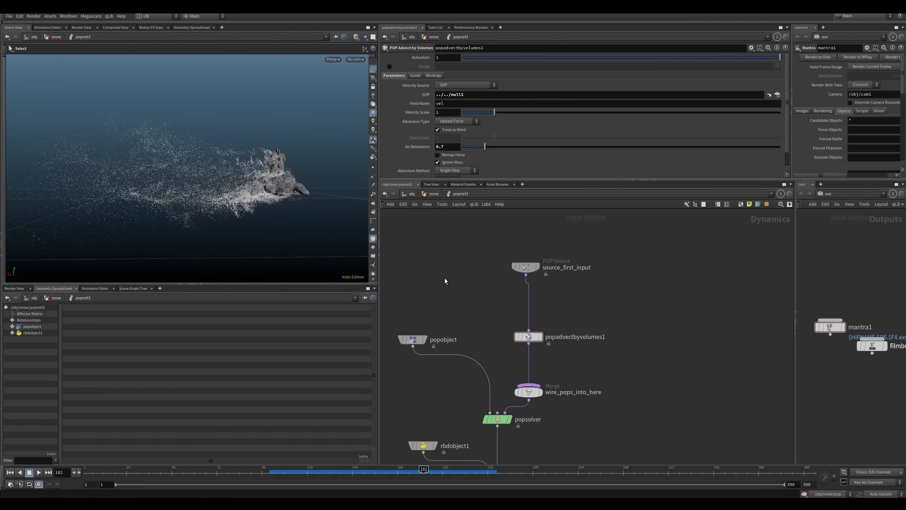
Step: Return to the snow network and look over the complete rubber toy test setup
{"action": "key", "text": "u"}
{"action": "middle_click_drag", "start_coordinate": [499, 326], "coordinate": [486, 331]}
{"action": "left_click_drag", "start_coordinate": [713, 243], "coordinate": [409, 430]}
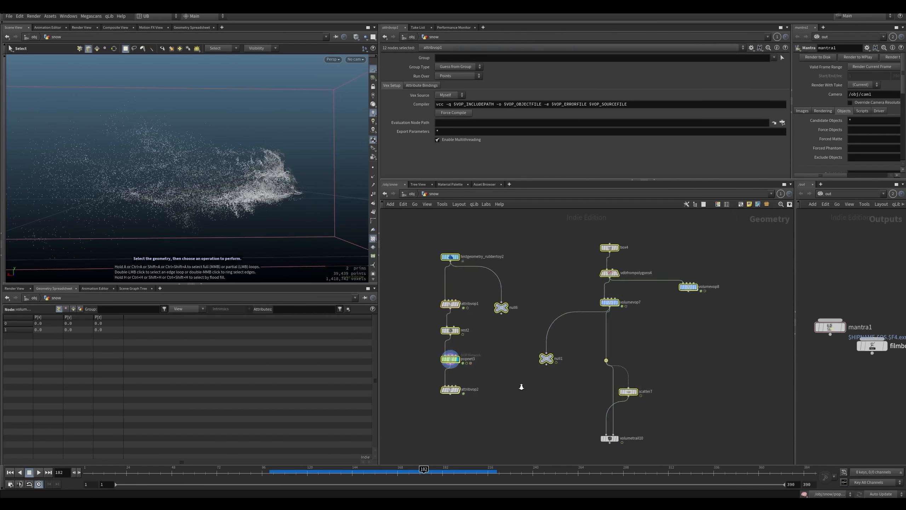
{"action": "scroll", "coordinate": [521, 388], "scroll_direction": "down", "scroll_amount": 4}
{"action": "left_click_drag", "start_coordinate": [641, 287], "coordinate": [470, 411]}
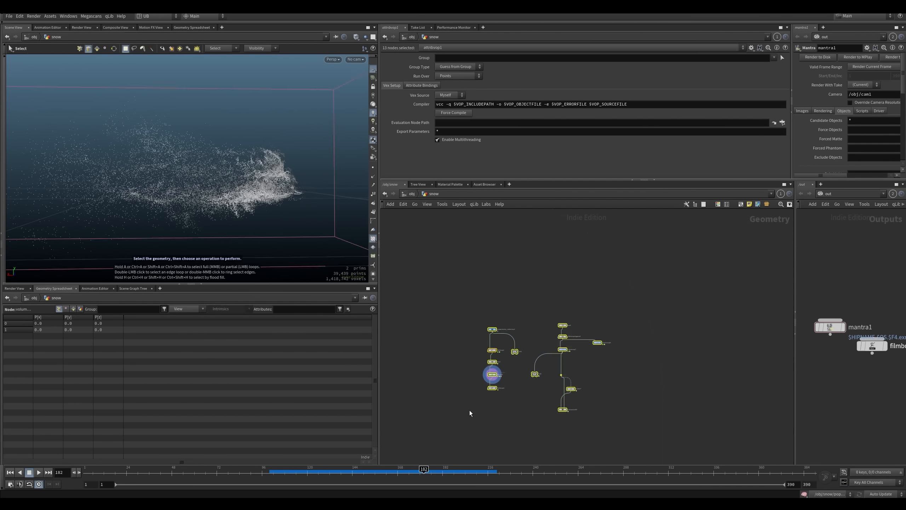
{"action": "left_click", "coordinate": [470, 412]}
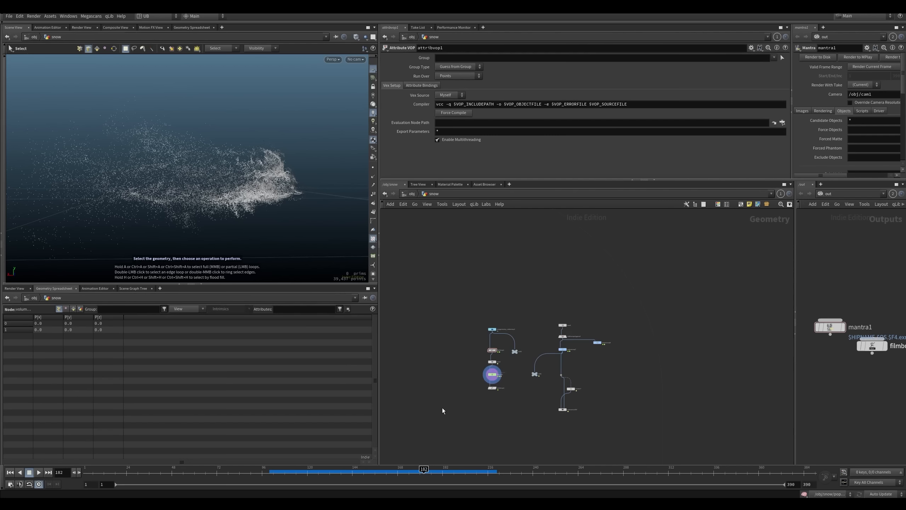
Step: Display filecache10 in the PYRO_WIND network and examine its cached volume
{"action": "scroll", "coordinate": [473, 324], "scroll_direction": "down", "scroll_amount": 4}
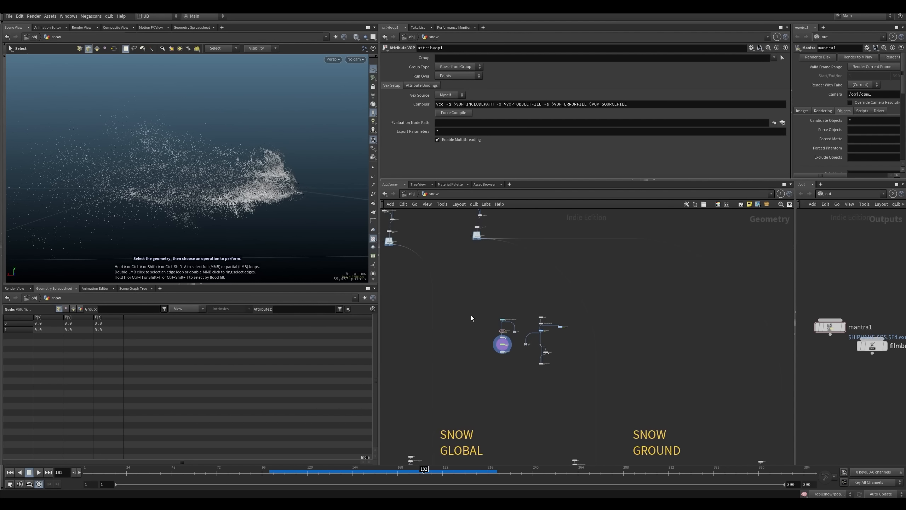
{"action": "middle_click_drag", "start_coordinate": [471, 315], "coordinate": [555, 383]}
{"action": "scroll", "coordinate": [487, 309], "scroll_direction": "up", "scroll_amount": 4}
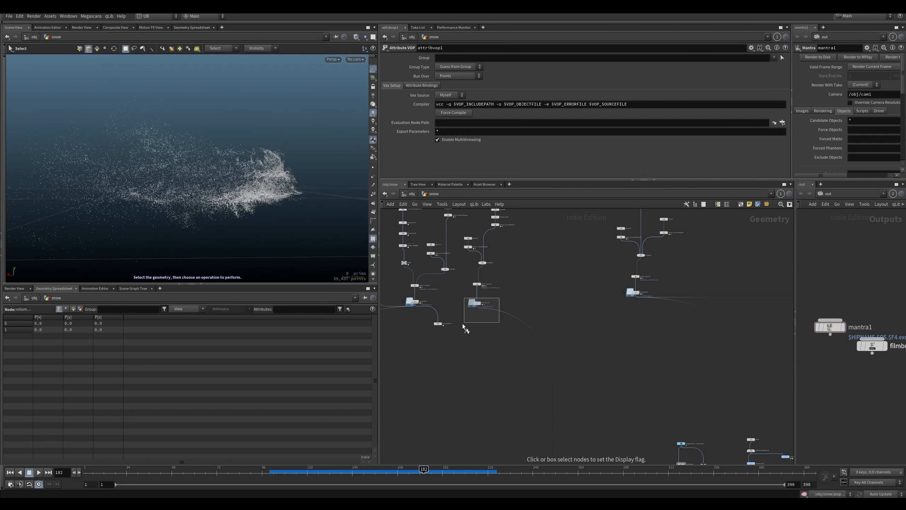
{"action": "left_click_drag", "start_coordinate": [462, 323], "coordinate": [464, 323]}
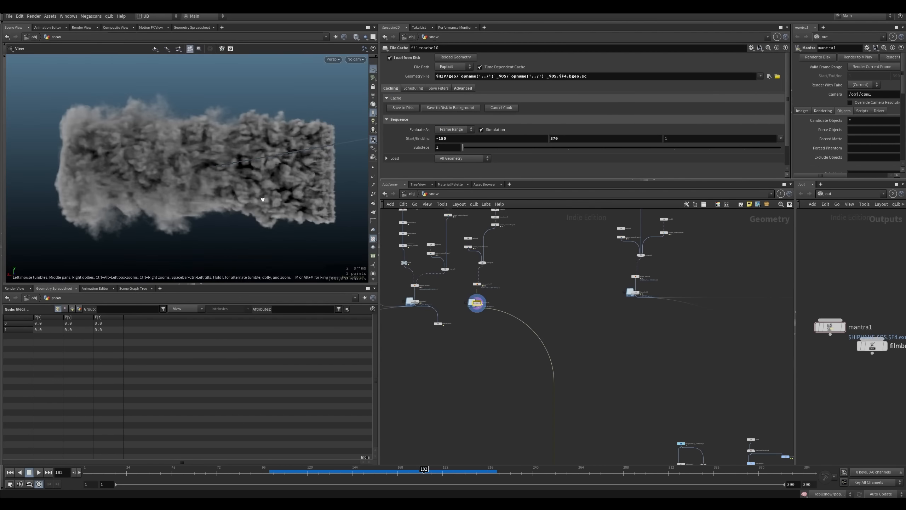
{"action": "left_click_drag", "start_coordinate": [262, 199], "coordinate": [285, 235], "text": "alt"}
Step: Check popnet1 and display the filecache7 wind volume in the PYRO_WIND network
{"action": "middle_click_drag", "start_coordinate": [462, 306], "coordinate": [526, 314]}
{"action": "right_click_drag", "start_coordinate": [488, 352], "coordinate": [471, 386]}
{"action": "middle_click_drag", "start_coordinate": [473, 388], "coordinate": [487, 333]}
{"action": "middle_click_drag", "start_coordinate": [497, 301], "coordinate": [510, 259]}
{"action": "scroll", "coordinate": [499, 347], "scroll_direction": "up", "scroll_amount": 4}
{"action": "scroll", "coordinate": [494, 342], "scroll_direction": "down", "scroll_amount": 3}
{"action": "left_click_drag", "start_coordinate": [511, 307], "coordinate": [436, 424]}
{"action": "left_click", "coordinate": [513, 301]}
{"action": "middle_click_drag", "start_coordinate": [513, 298], "coordinate": [505, 351]}
{"action": "scroll", "coordinate": [506, 351], "scroll_direction": "up", "scroll_amount": 4}
{"action": "middle_click_drag", "start_coordinate": [489, 249], "coordinate": [496, 322]}
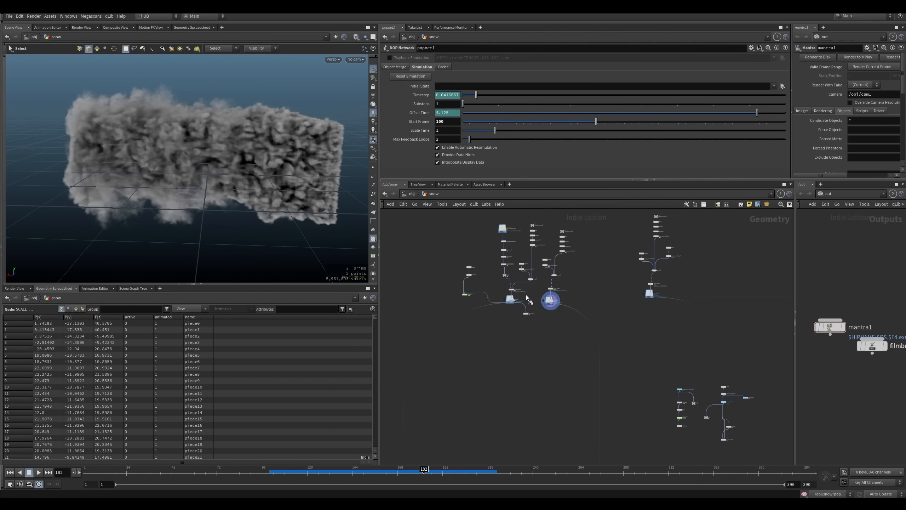
{"action": "left_click", "coordinate": [516, 300]}
Step: Display object_merge6 at the start of the debris snow network and examine the imported ../../main_rbd_sim/INSIDE geometry
{"action": "middle_click_drag", "start_coordinate": [517, 438], "coordinate": [556, 252]}
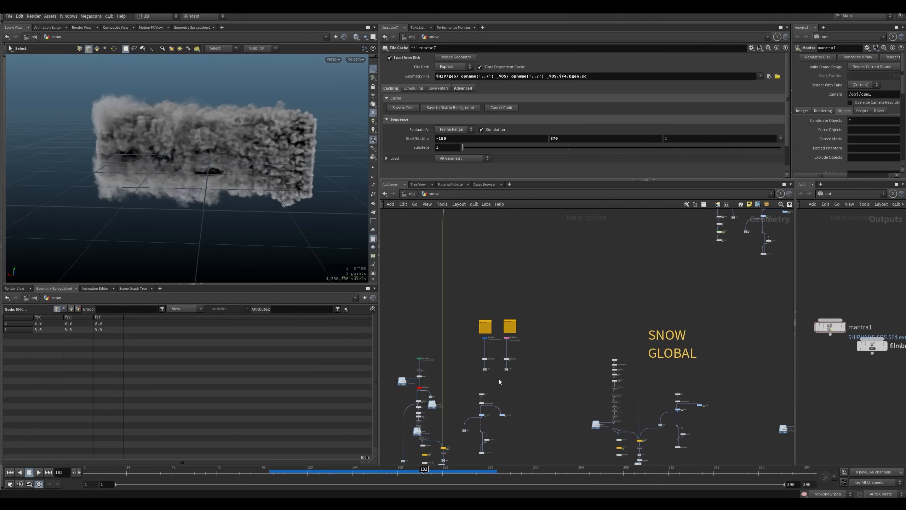
{"action": "middle_click_drag", "start_coordinate": [458, 373], "coordinate": [563, 330]}
{"action": "scroll", "coordinate": [465, 326], "scroll_direction": "up", "scroll_amount": 4}
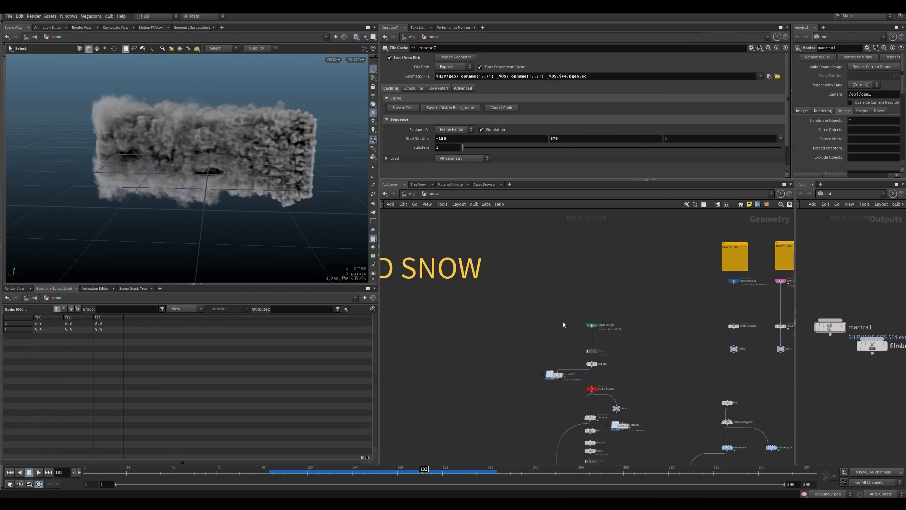
{"action": "left_click_drag", "start_coordinate": [459, 272], "coordinate": [488, 287]}
{"action": "middle_click_drag", "start_coordinate": [608, 312], "coordinate": [536, 304]}
{"action": "scroll", "coordinate": [536, 303], "scroll_direction": "up", "scroll_amount": 3}
{"action": "key", "text": "r"}
{"action": "left_click_drag", "start_coordinate": [543, 309], "coordinate": [498, 333]}
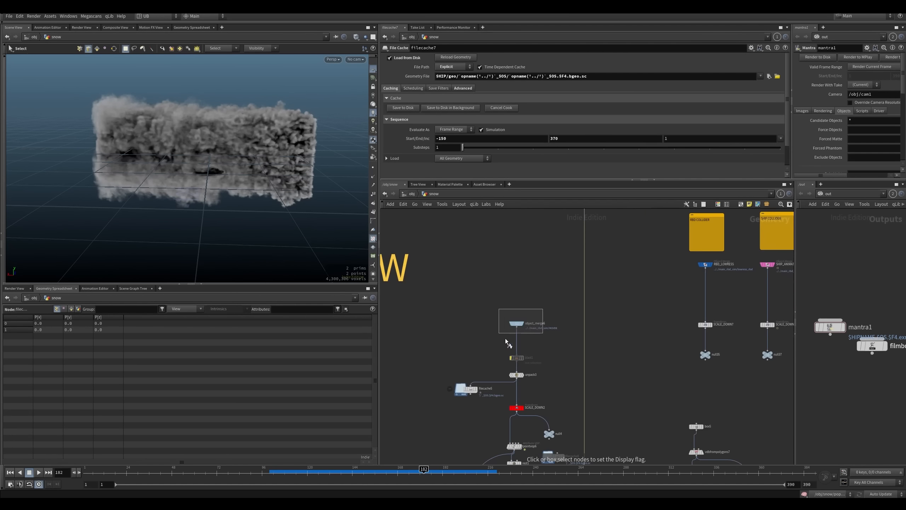
{"action": "middle_click_drag", "start_coordinate": [481, 354], "coordinate": [439, 292]}
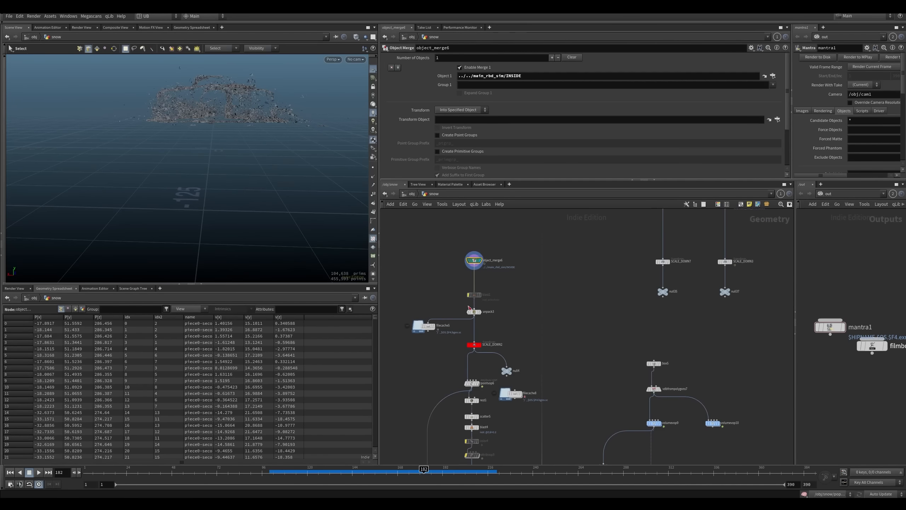
{"action": "left_click_drag", "start_coordinate": [237, 131], "coordinate": [195, 188], "text": "alt"}
{"action": "right_click_drag", "start_coordinate": [195, 188], "coordinate": [271, 143], "text": "alt"}
Step: Display SCALE_DOWN2, frame the scaled-down debris in the viewport and inspect it
{"action": "left_click_drag", "start_coordinate": [501, 335], "coordinate": [456, 368]}
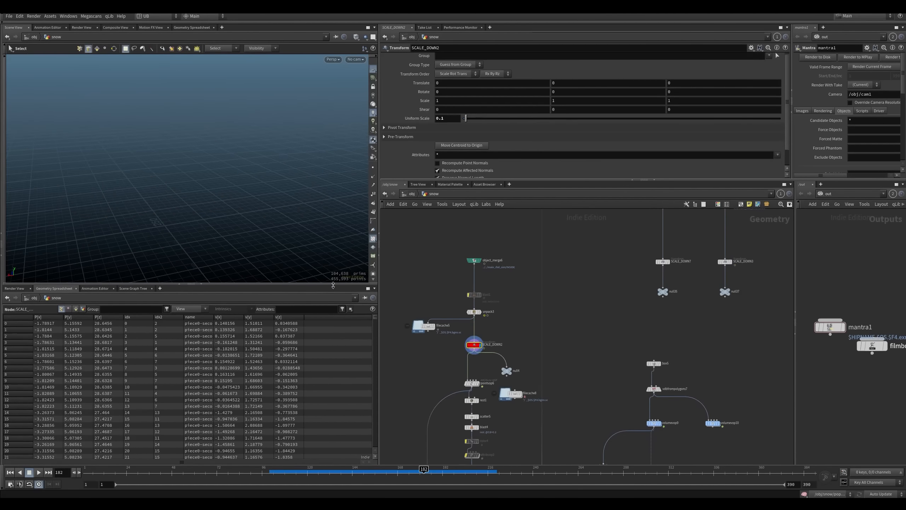
{"action": "key", "text": "space+g"}
{"action": "right_click_drag", "start_coordinate": [233, 188], "coordinate": [227, 173], "text": "alt"}
{"action": "left_click_drag", "start_coordinate": [227, 173], "coordinate": [251, 196], "text": "alt"}
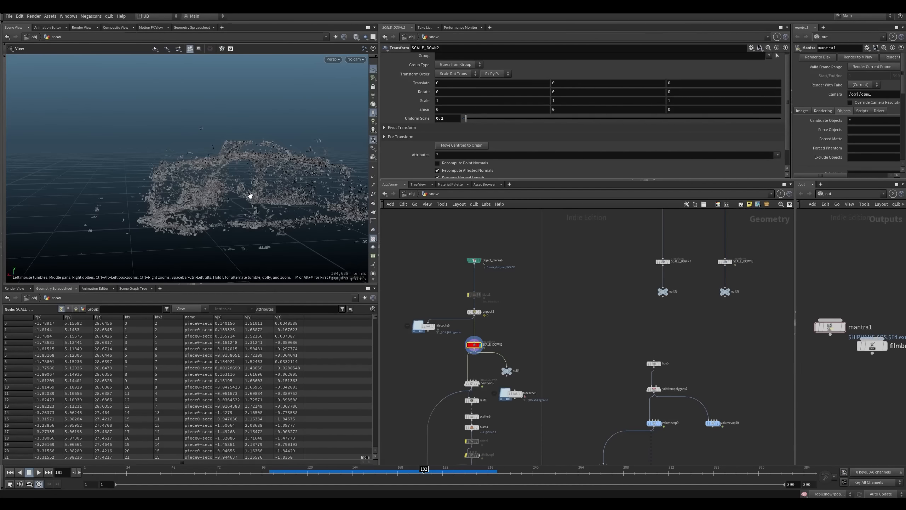
Step: Display pointvop6, review the turbulent noise network inside it and return to the snow network
{"action": "middle_click_drag", "start_coordinate": [509, 331], "coordinate": [514, 274]}
{"action": "scroll", "coordinate": [496, 319], "scroll_direction": "up", "scroll_amount": 3}
{"action": "left_click", "coordinate": [444, 324]}
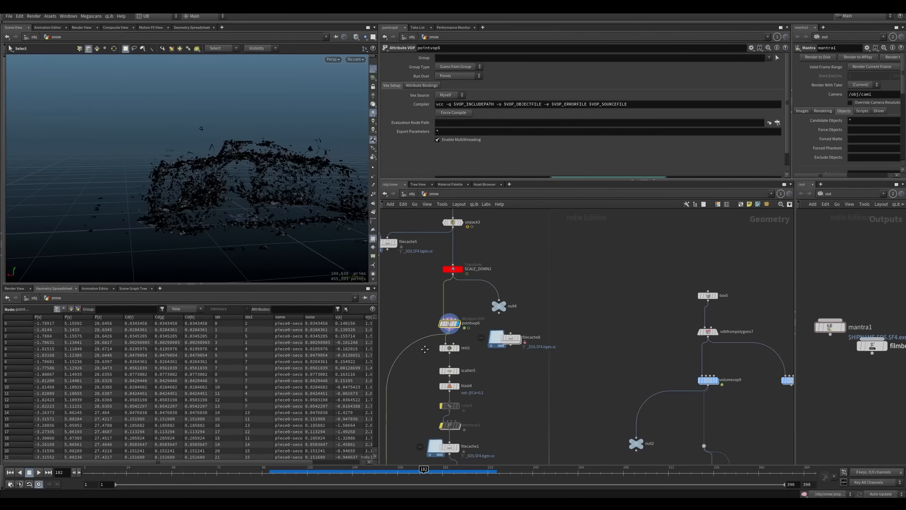
{"action": "middle_click_drag", "start_coordinate": [456, 346], "coordinate": [443, 293]}
{"action": "double_click", "coordinate": [434, 274]}
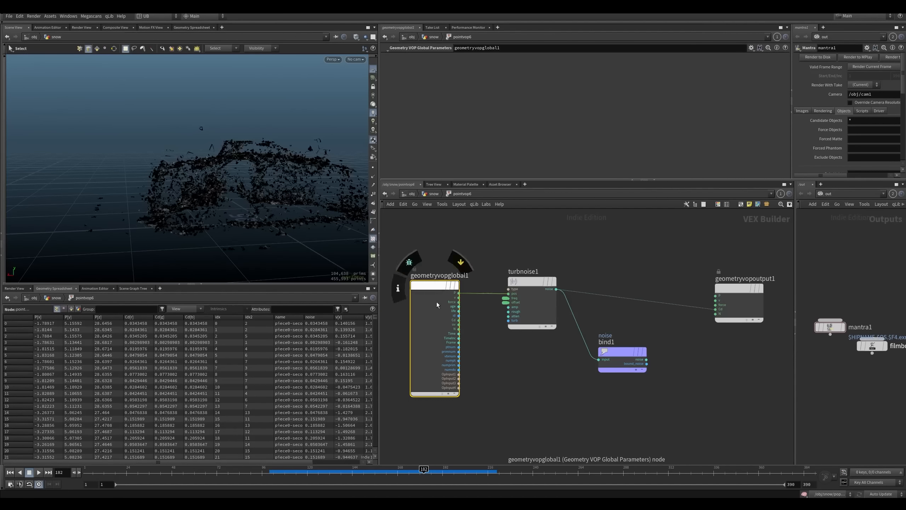
{"action": "key", "text": "u"}
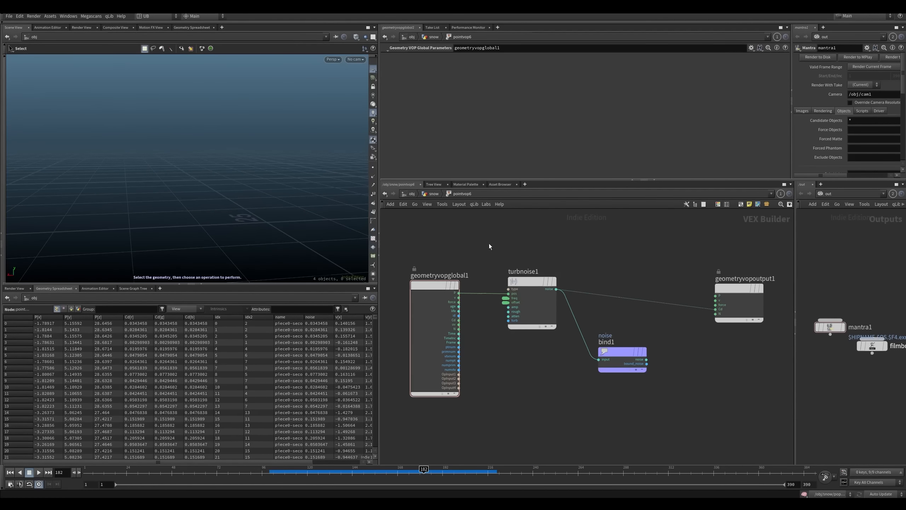
{"action": "key", "text": "u"}
Step: Display blast4, compare it with scatter5 and inspect its remaining points up close and at other frames
{"action": "left_click_drag", "start_coordinate": [461, 337], "coordinate": [431, 340]}
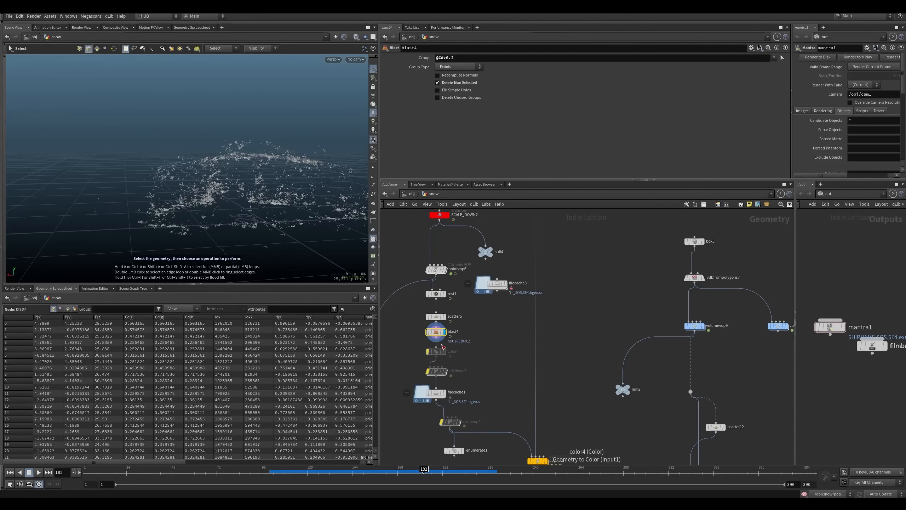
{"action": "right_click_drag", "start_coordinate": [303, 185], "coordinate": [358, 138], "text": "alt"}
{"action": "left_click_drag", "start_coordinate": [358, 137], "coordinate": [325, 170], "text": "alt"}
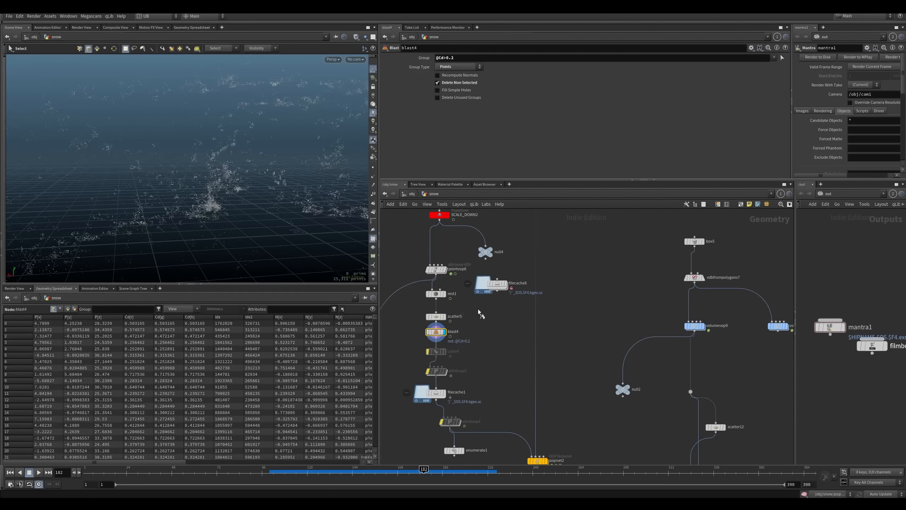
{"action": "left_click", "coordinate": [444, 317]}
{"action": "left_click", "coordinate": [444, 333]}
{"action": "right_click_drag", "start_coordinate": [221, 196], "coordinate": [133, 237], "text": "alt"}
{"action": "left_click_drag", "start_coordinate": [133, 237], "coordinate": [189, 200], "text": "alt"}
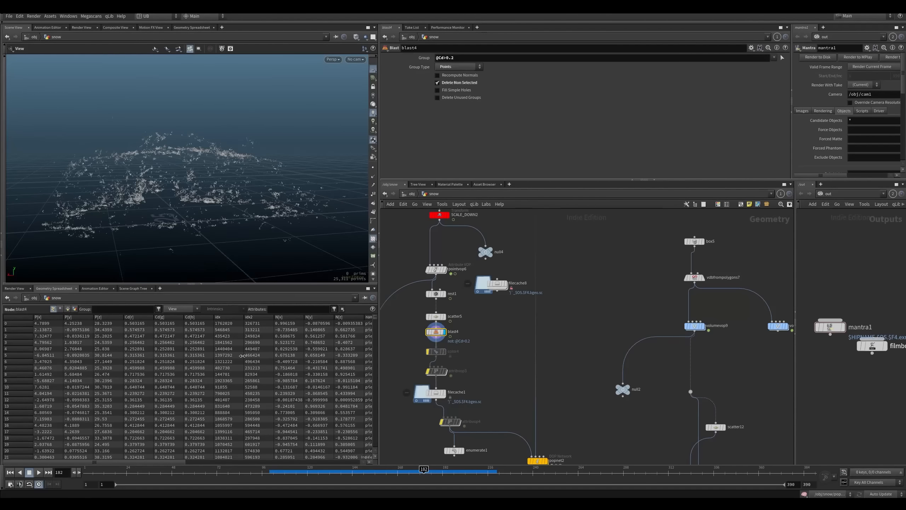
{"action": "left_click_drag", "start_coordinate": [328, 474], "coordinate": [313, 478]}
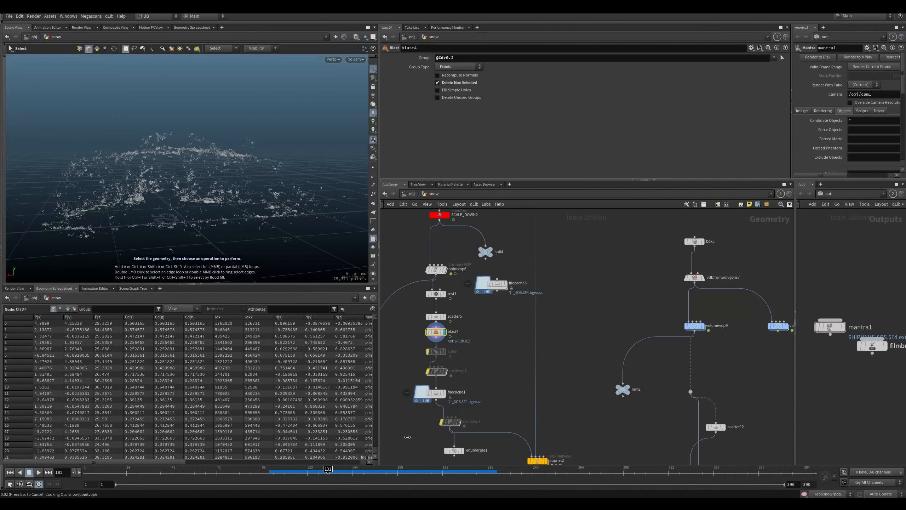
{"action": "left_click_drag", "start_coordinate": [408, 436], "coordinate": [434, 405]}
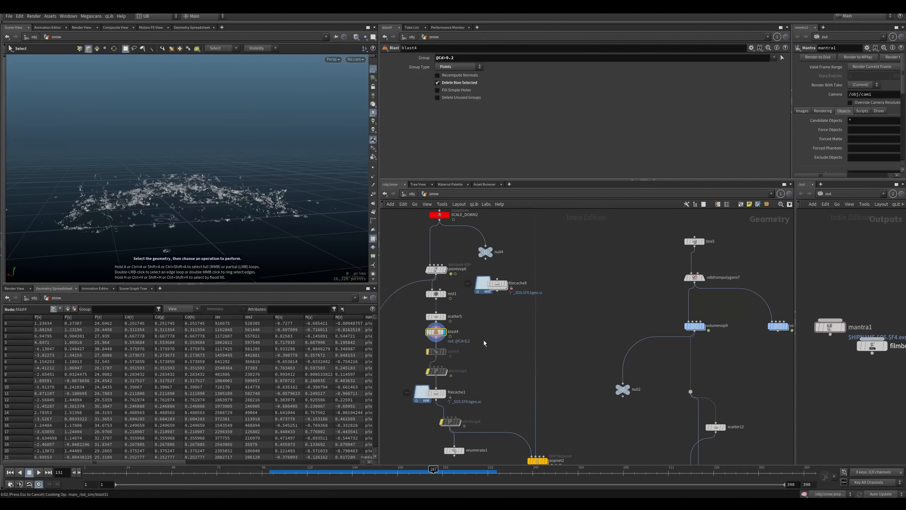
Step: Display filecache1, go to frame 164, compare its cached points with blast4 and select attribvop4
{"action": "middle_click_drag", "start_coordinate": [475, 404], "coordinate": [480, 339]}
{"action": "left_click", "coordinate": [466, 334]}
{"action": "middle_click_drag", "start_coordinate": [505, 312], "coordinate": [487, 348]}
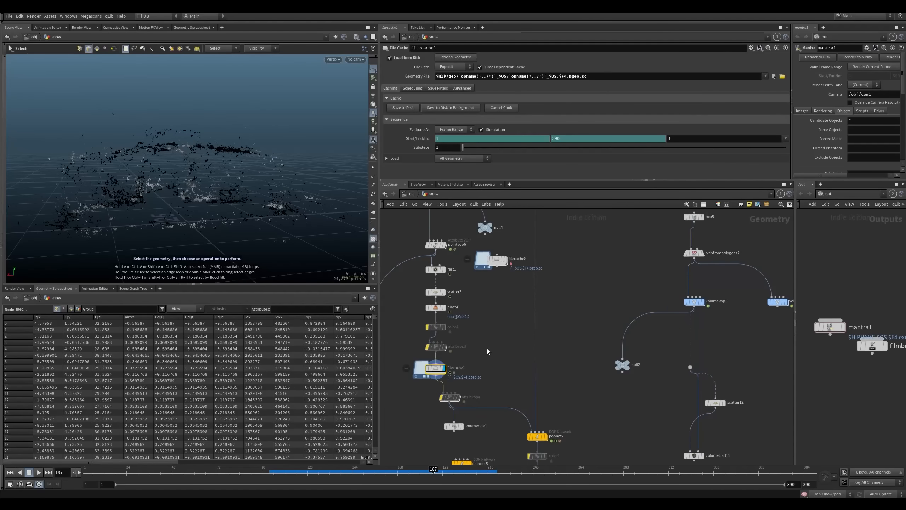
{"action": "left_click_drag", "start_coordinate": [330, 473], "coordinate": [390, 472]}
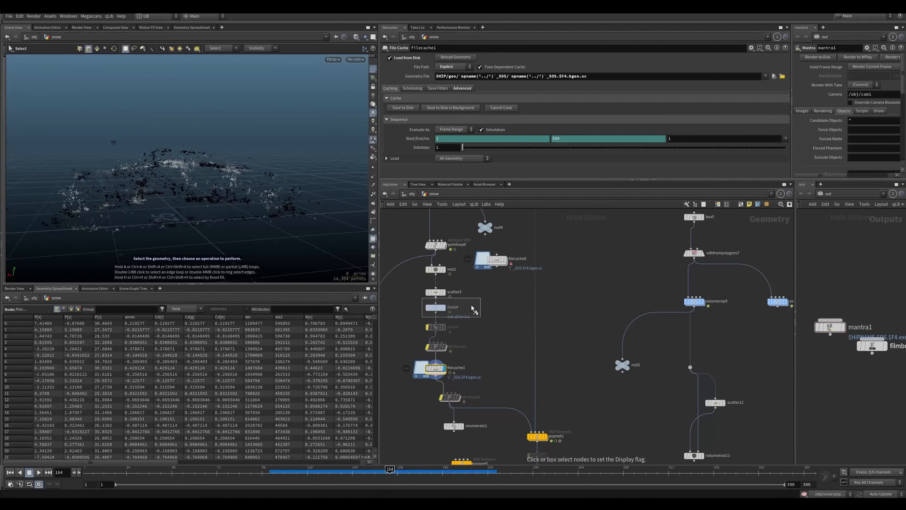
{"action": "middle_click_drag", "start_coordinate": [456, 337], "coordinate": [463, 317]}
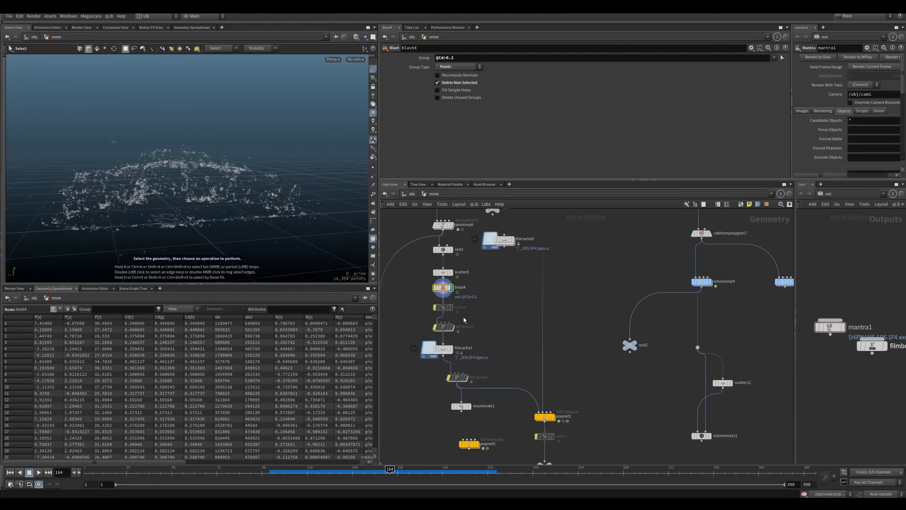
{"action": "left_click_drag", "start_coordinate": [485, 347], "coordinate": [441, 356]}
{"action": "middle_click_drag", "start_coordinate": [495, 343], "coordinate": [460, 319]}
{"action": "left_click", "coordinate": [449, 336]}
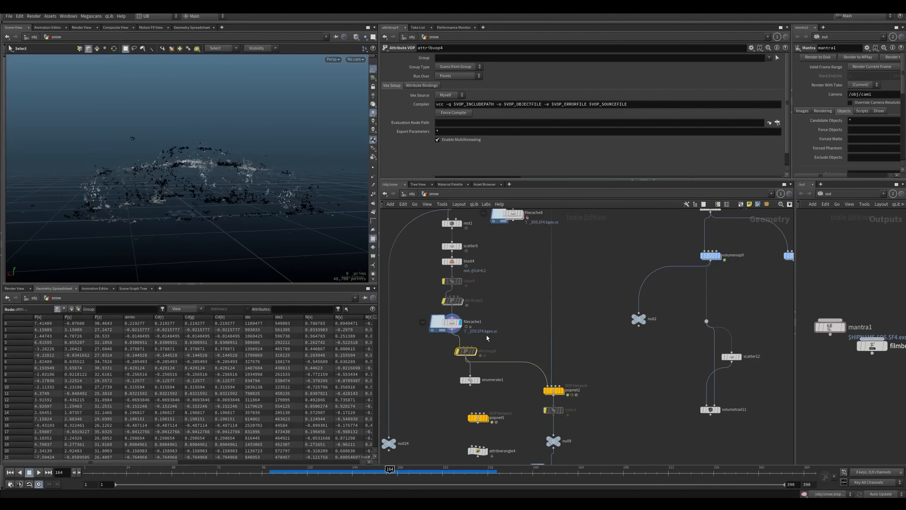
Step: Insert a white Color node between attribvop4 and popnet2, display it and tidy the neighbouring node positions
{"action": "key", "text": "Tab"}
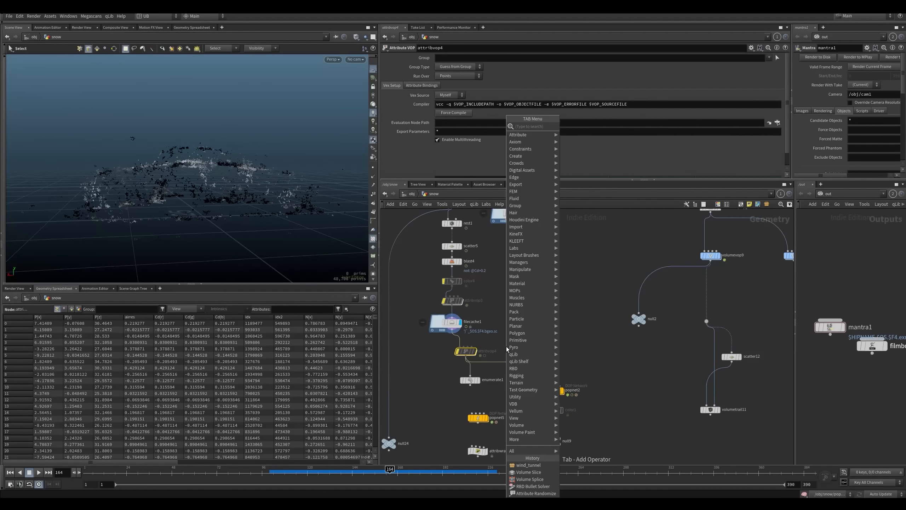
{"action": "type", "text": "ci"}
{"action": "key", "text": "BackSpace"}
{"action": "type", "text": "ol"}
{"action": "key", "text": "Return"}
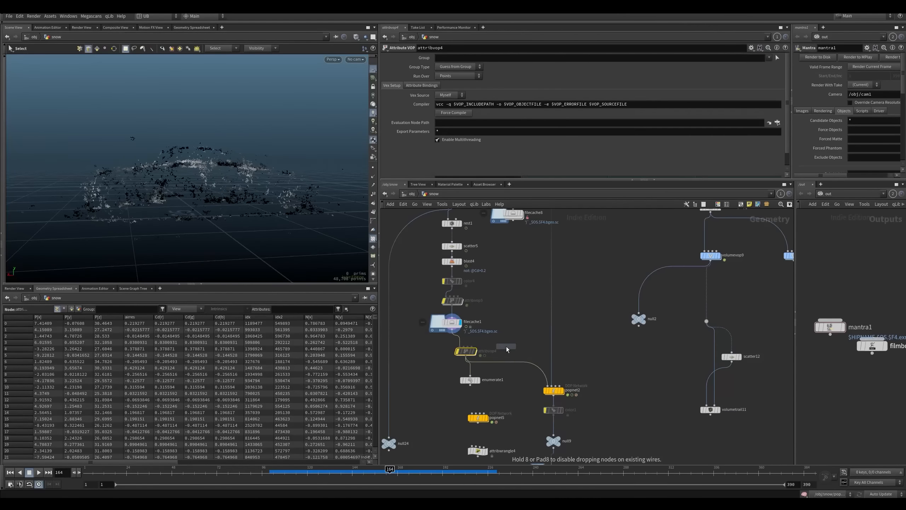
{"action": "left_click", "coordinate": [507, 373]}
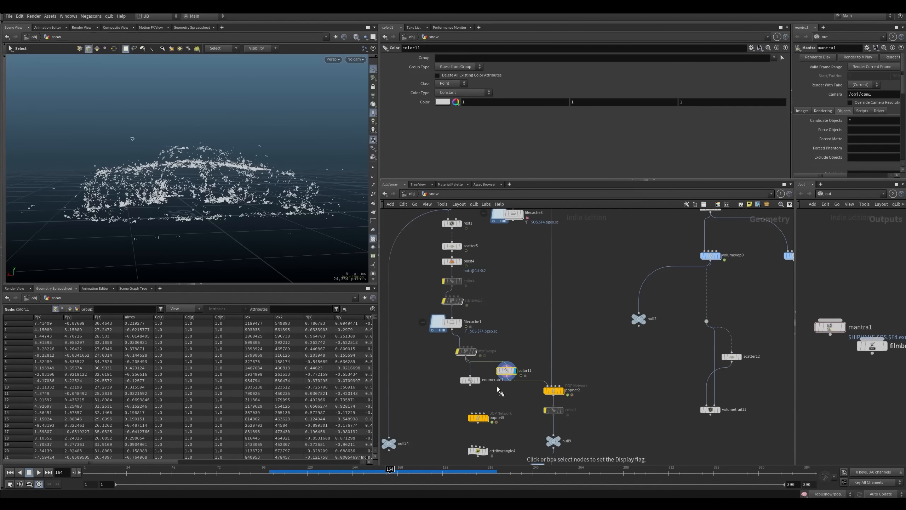
{"action": "left_click_drag", "start_coordinate": [476, 381], "coordinate": [458, 391]}
{"action": "left_click_drag", "start_coordinate": [471, 354], "coordinate": [452, 352]}
{"action": "left_click_drag", "start_coordinate": [507, 372], "coordinate": [491, 366]}
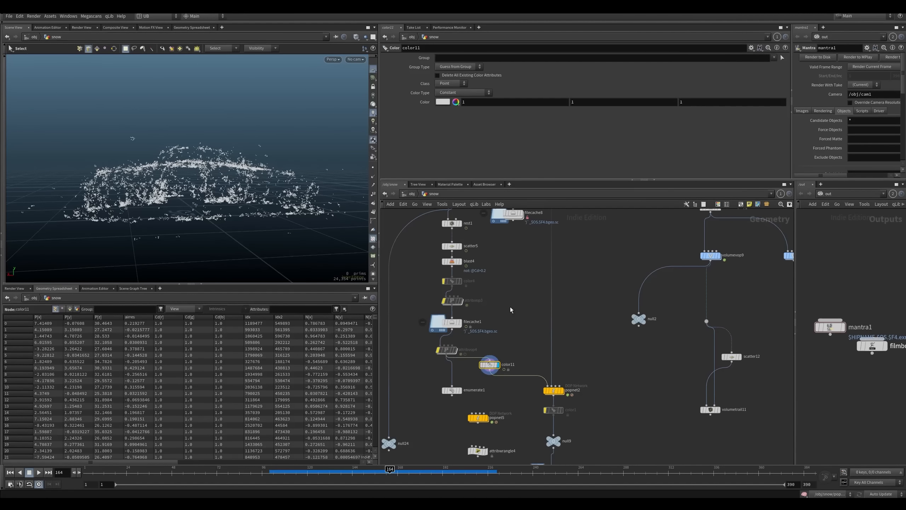
Step: Go back to the PYRO_WIND network and display the filecache7 volume at frame 164
{"action": "middle_click_drag", "start_coordinate": [514, 295], "coordinate": [477, 423]}
{"action": "scroll", "coordinate": [507, 323], "scroll_direction": "down", "scroll_amount": 5}
{"action": "scroll", "coordinate": [530, 293], "scroll_direction": "down", "scroll_amount": 4}
{"action": "middle_click_drag", "start_coordinate": [536, 227], "coordinate": [504, 409]}
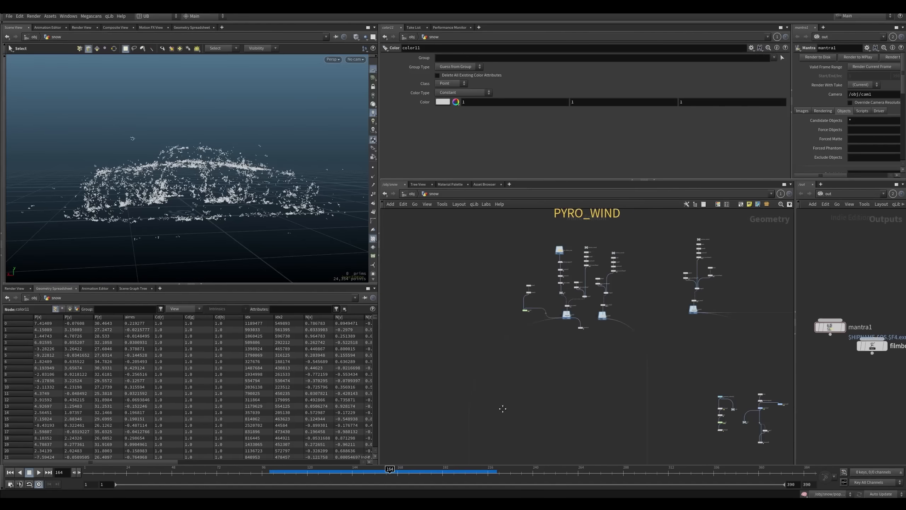
{"action": "scroll", "coordinate": [587, 318], "scroll_direction": "up", "scroll_amount": 5}
{"action": "left_click_drag", "start_coordinate": [585, 273], "coordinate": [586, 274]}
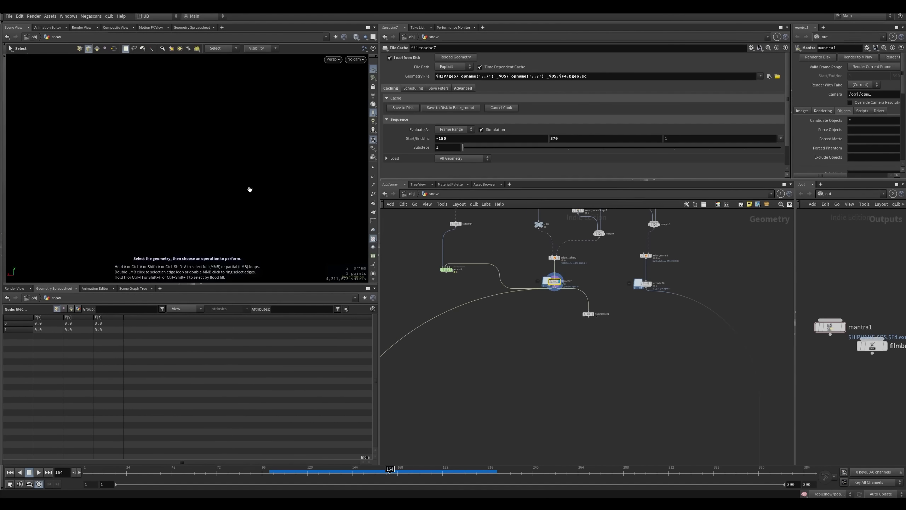
Step: Display the popnet2 particle simulation in the snow network
{"action": "key", "text": "s"}
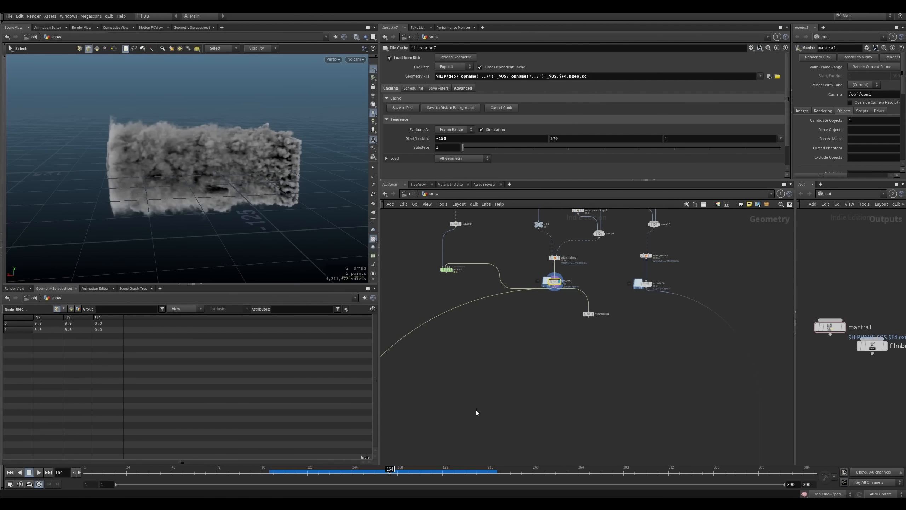
{"action": "middle_click_drag", "start_coordinate": [476, 411], "coordinate": [580, 243]}
{"action": "mouse_move", "coordinate": [510, 454]}
{"action": "middle_mouse_down"}
{"action": "mouse_move", "coordinate": [507, 313]}
{"action": "mouse_move", "coordinate": [519, 214]}
{"action": "middle_mouse_up"}
{"action": "middle_click_drag", "start_coordinate": [495, 444], "coordinate": [506, 334]}
{"action": "middle_click_drag", "start_coordinate": [506, 398], "coordinate": [508, 316]}
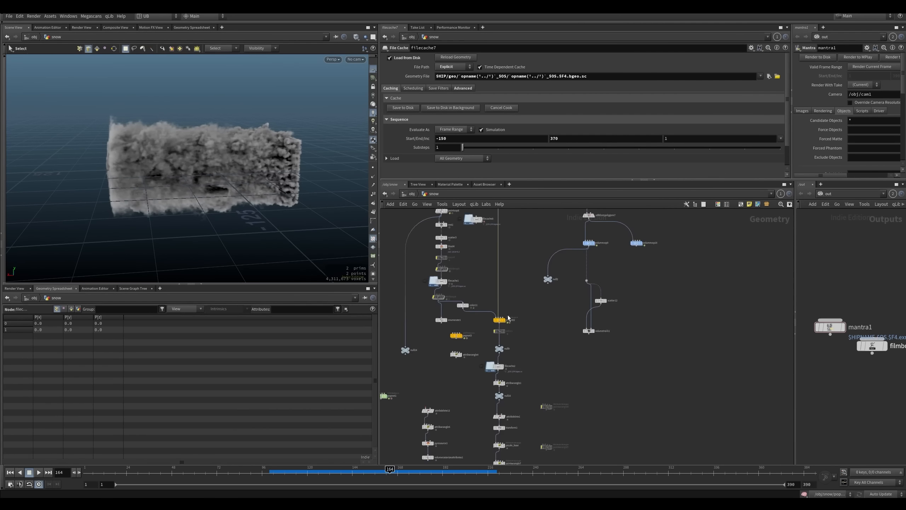
{"action": "scroll", "coordinate": [508, 317], "scroll_direction": "up", "scroll_amount": 2}
{"action": "left_click", "coordinate": [457, 304]}
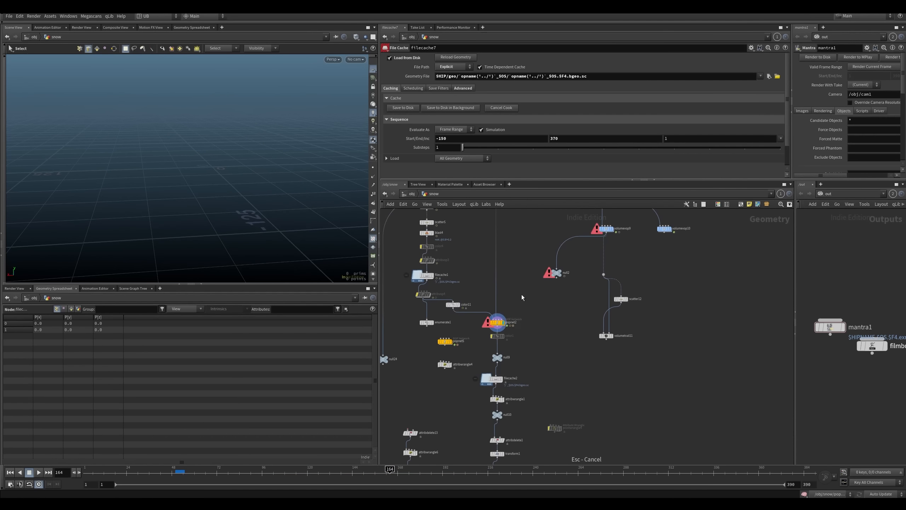
Step: Template the SCALE_DOWN2 debris and display the filecache7 volume together with it
{"action": "mouse_move", "coordinate": [522, 297]}
{"action": "middle_mouse_down"}
{"action": "mouse_move", "coordinate": [504, 360]}
{"action": "mouse_move", "coordinate": [544, 393]}
{"action": "middle_mouse_up"}
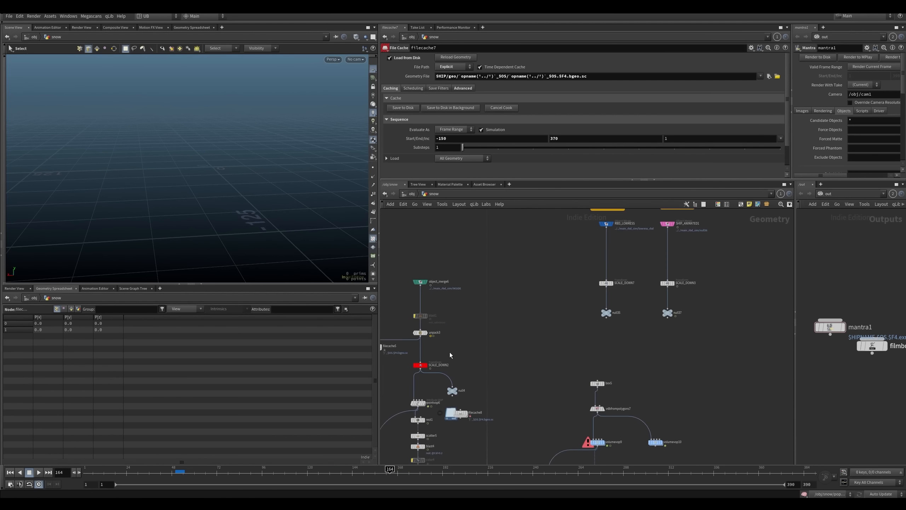
{"action": "middle_click_drag", "start_coordinate": [460, 332], "coordinate": [445, 398]}
{"action": "scroll", "coordinate": [445, 399], "scroll_direction": "down", "scroll_amount": 5}
{"action": "middle_click_drag", "start_coordinate": [475, 368], "coordinate": [473, 427]}
{"action": "middle_click_drag", "start_coordinate": [535, 222], "coordinate": [499, 321]}
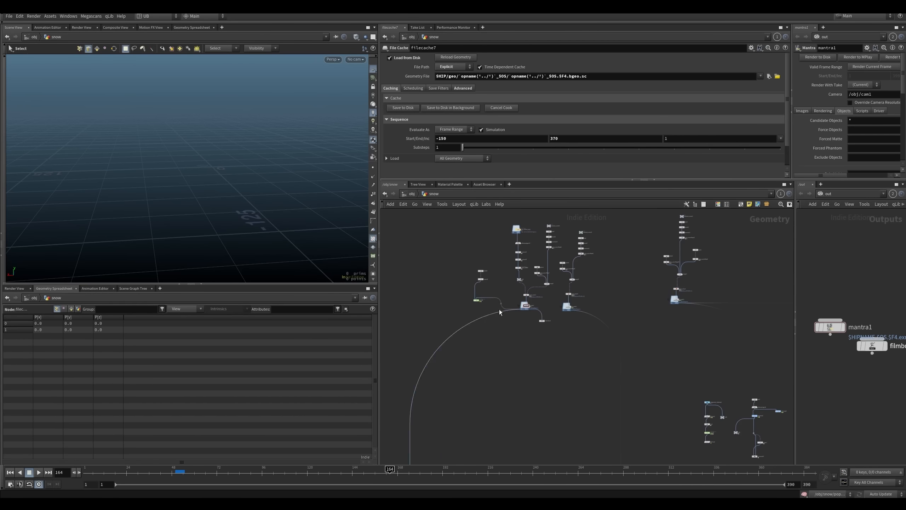
{"action": "middle_click_drag", "start_coordinate": [499, 358], "coordinate": [510, 295]}
{"action": "middle_click_drag", "start_coordinate": [463, 422], "coordinate": [553, 229]}
{"action": "scroll", "coordinate": [490, 383], "scroll_direction": "up", "scroll_amount": 5}
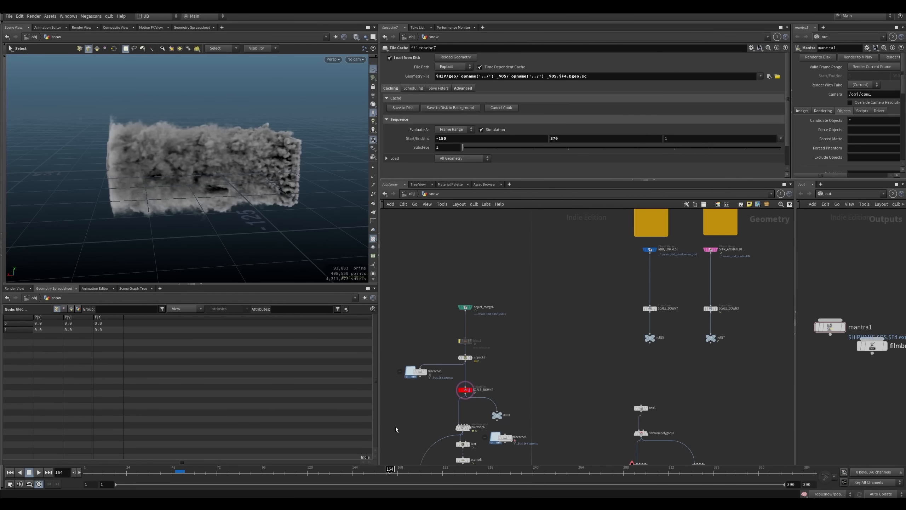
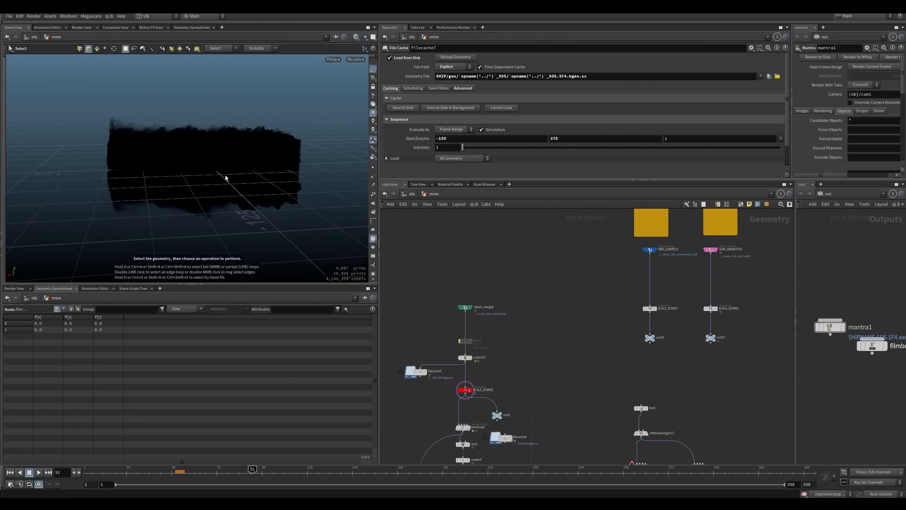
Step: Examine the filecache7 wind volume around the templated debris from several angles at frame 91
{"action": "right_click_drag", "start_coordinate": [217, 162], "coordinate": [311, 88], "text": "alt"}
{"action": "left_click_drag", "start_coordinate": [312, 87], "coordinate": [279, 104], "text": "alt"}
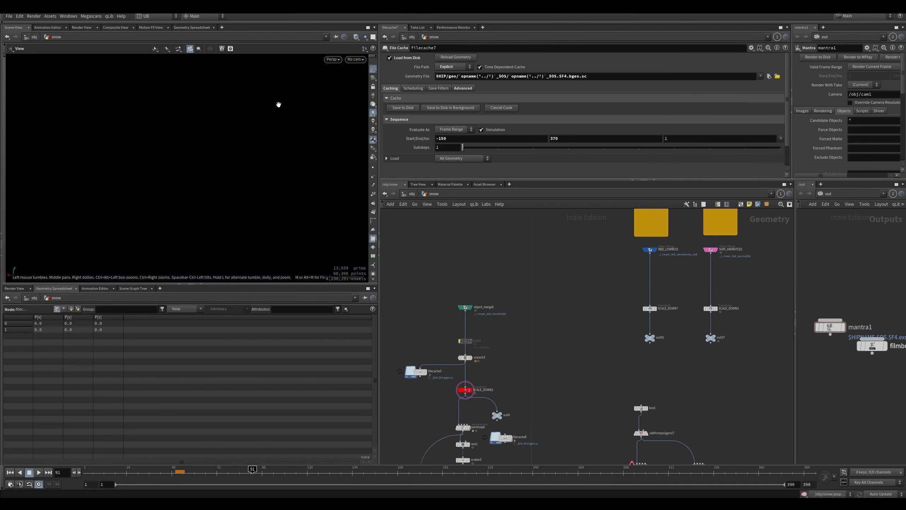
{"action": "left_click_drag", "start_coordinate": [242, 268], "coordinate": [204, 182], "text": "alt"}
{"action": "right_click_drag", "start_coordinate": [205, 182], "coordinate": [180, 196], "text": "alt"}
{"action": "left_click_drag", "start_coordinate": [180, 196], "coordinate": [289, 203], "text": "alt"}
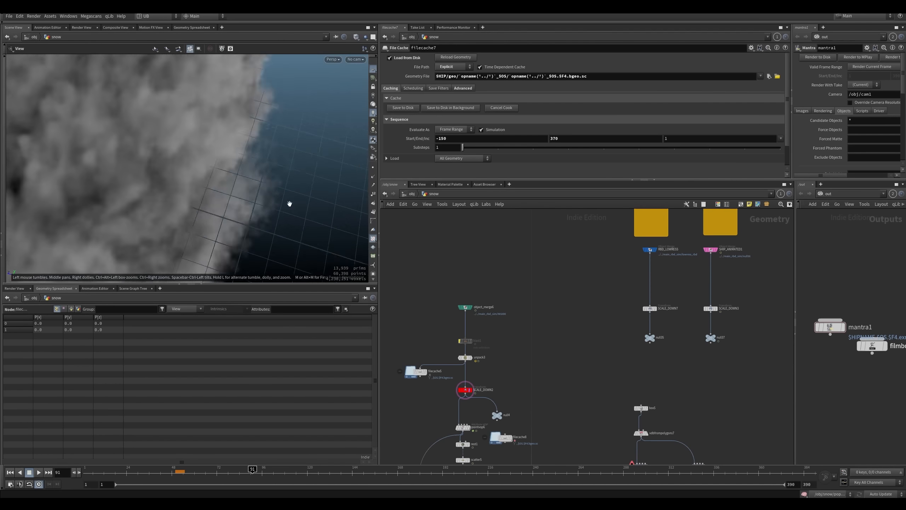
{"action": "right_click_drag", "start_coordinate": [289, 202], "coordinate": [197, 182], "text": "alt"}
{"action": "left_click_drag", "start_coordinate": [197, 182], "coordinate": [308, 151]}
{"action": "key", "text": "s"}
Step: Display only the SCALE_DOWN2 debris instead of the wind volume
{"action": "scroll", "coordinate": [500, 376], "scroll_direction": "down", "scroll_amount": 5}
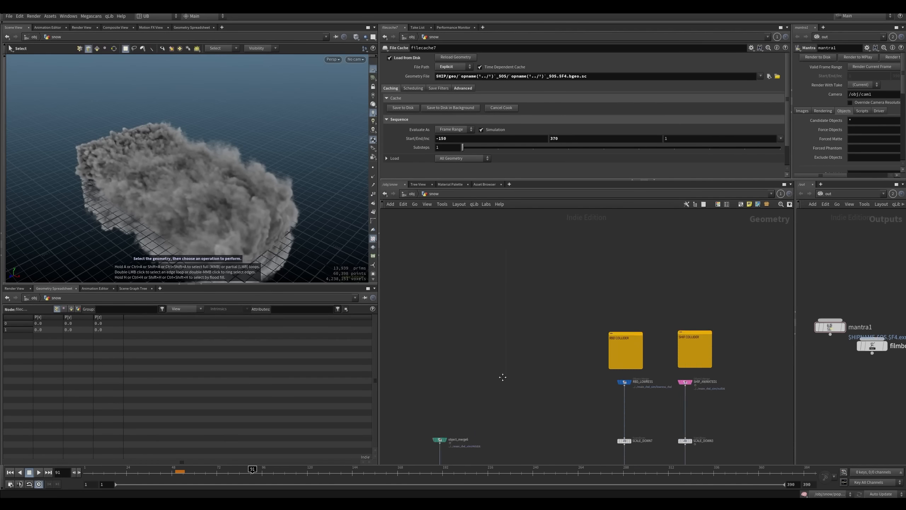
{"action": "scroll", "coordinate": [547, 310], "scroll_direction": "up", "scroll_amount": 5}
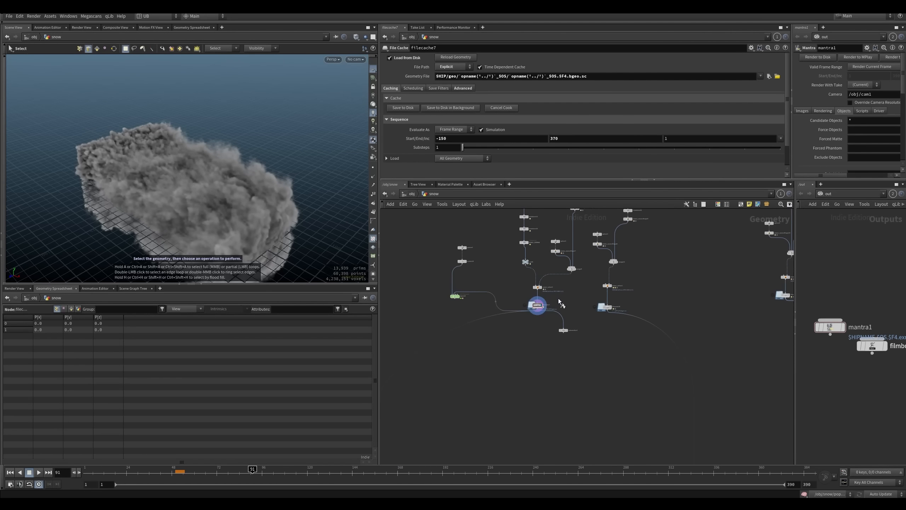
{"action": "middle_click_drag", "start_coordinate": [500, 384], "coordinate": [514, 257]}
{"action": "middle_click_drag", "start_coordinate": [522, 369], "coordinate": [530, 286]}
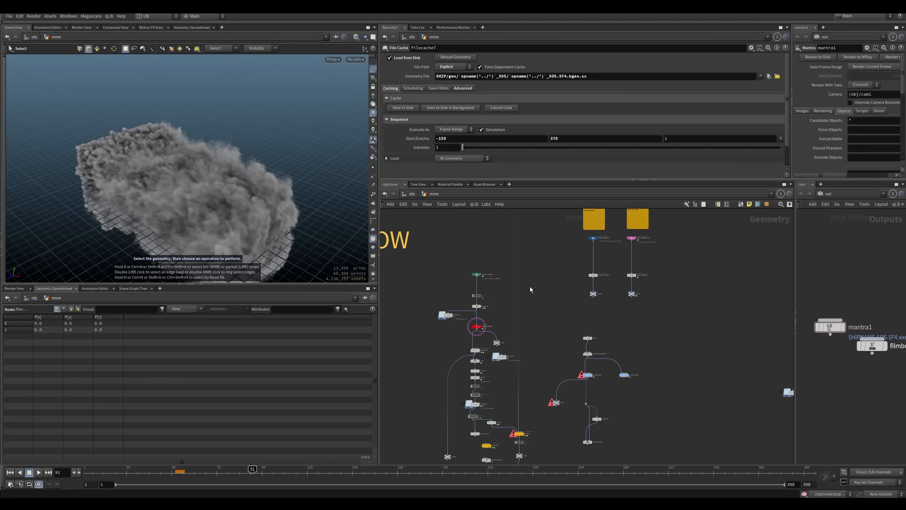
{"action": "left_click", "coordinate": [478, 327]}
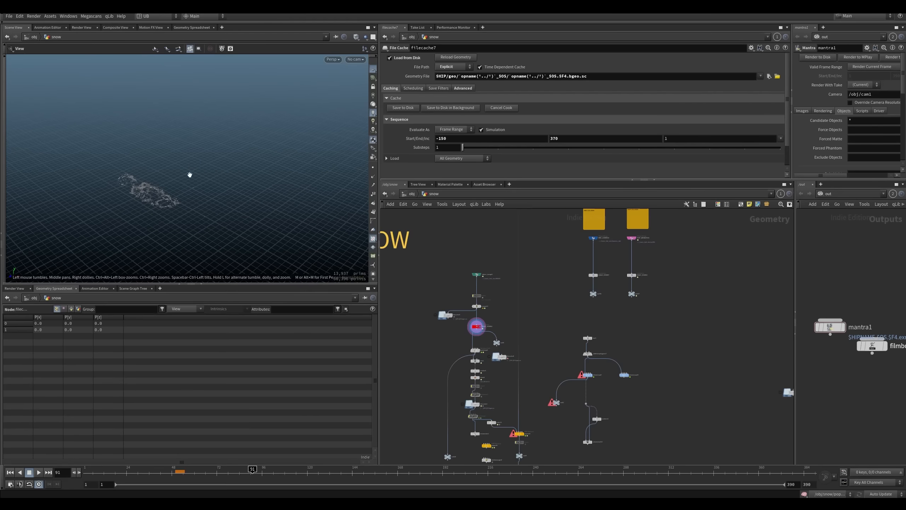
Step: Template null37 below SHIP_ANIMATED1 and view the animated ship from different angles
{"action": "middle_click_drag", "start_coordinate": [561, 280], "coordinate": [524, 315]}
{"action": "scroll", "coordinate": [535, 307], "scroll_direction": "up", "scroll_amount": 4}
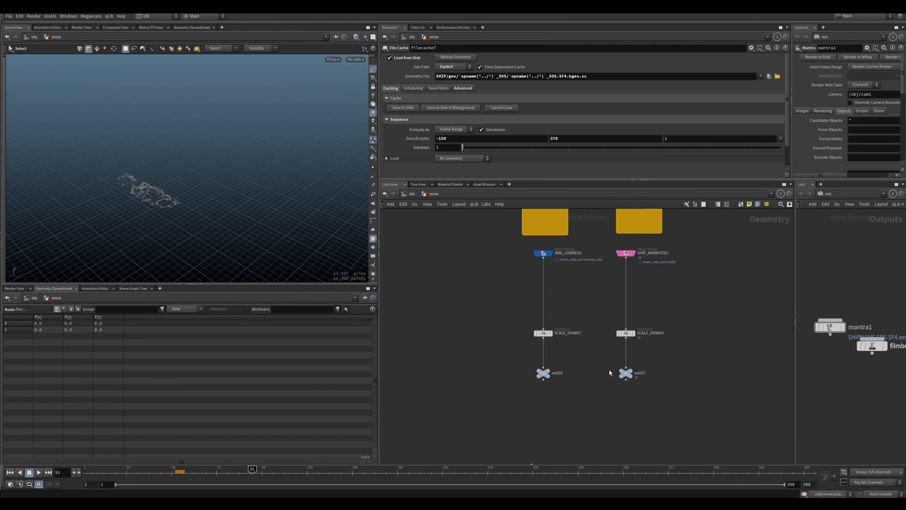
{"action": "middle_click_drag", "start_coordinate": [610, 352], "coordinate": [587, 348]}
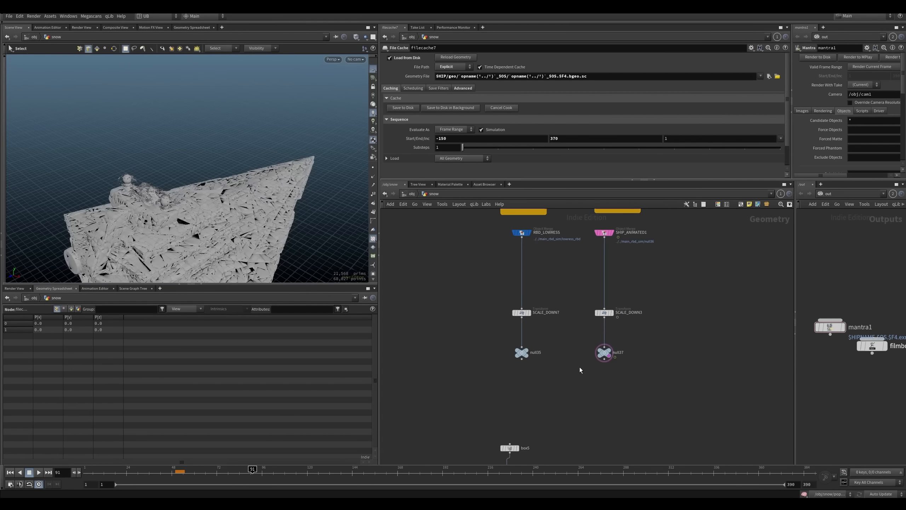
{"action": "left_click_drag", "start_coordinate": [182, 228], "coordinate": [200, 188], "text": "alt"}
{"action": "scroll", "coordinate": [521, 285], "scroll_direction": "down", "scroll_amount": 3}
{"action": "middle_click_drag", "start_coordinate": [520, 284], "coordinate": [482, 460]}
{"action": "middle_click_drag", "start_coordinate": [499, 257], "coordinate": [491, 330]}
{"action": "left_click_drag", "start_coordinate": [148, 218], "coordinate": [265, 256], "text": "alt"}
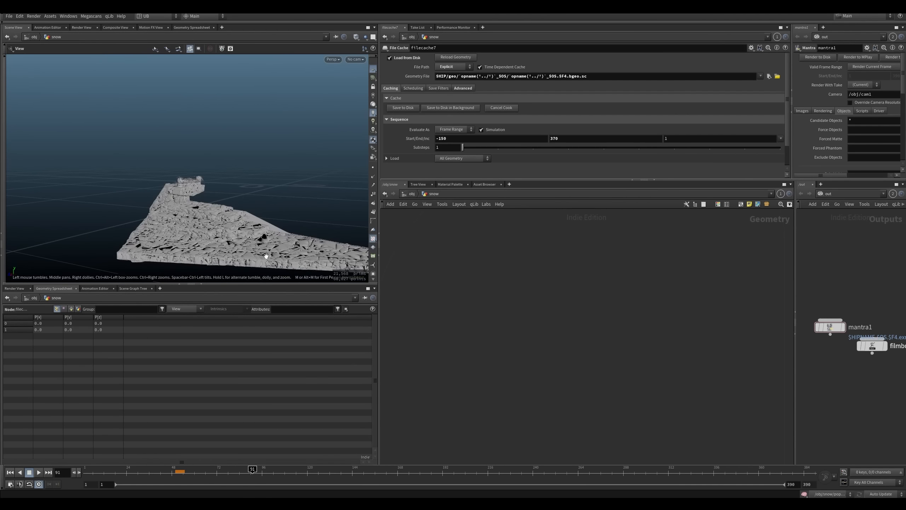
Step: Display filecache7 again and examine how the pyro wind volume surrounds the templated ship
{"action": "middle_click_drag", "start_coordinate": [474, 234], "coordinate": [420, 387]}
{"action": "scroll", "coordinate": [518, 356], "scroll_direction": "up", "scroll_amount": 5}
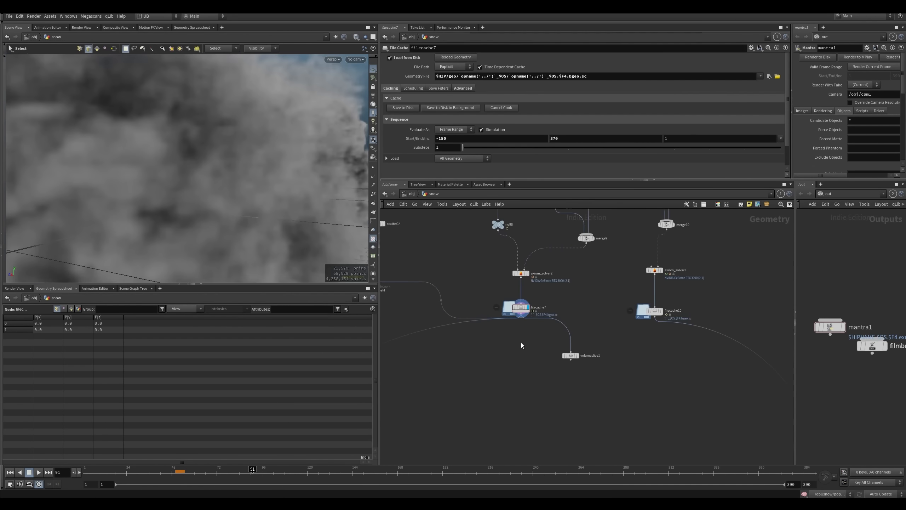
{"action": "scroll", "coordinate": [218, 213], "scroll_direction": "down", "scroll_amount": 5}
{"action": "left_click_drag", "start_coordinate": [219, 213], "coordinate": [295, 223], "text": "alt"}
{"action": "scroll", "coordinate": [263, 155], "scroll_direction": "up", "scroll_amount": 4}
{"action": "middle_click_drag", "start_coordinate": [296, 222], "coordinate": [214, 200], "text": "alt"}
{"action": "right_click_drag", "start_coordinate": [214, 200], "coordinate": [229, 198], "text": "alt"}
{"action": "left_click_drag", "start_coordinate": [229, 199], "coordinate": [226, 203], "text": "alt"}
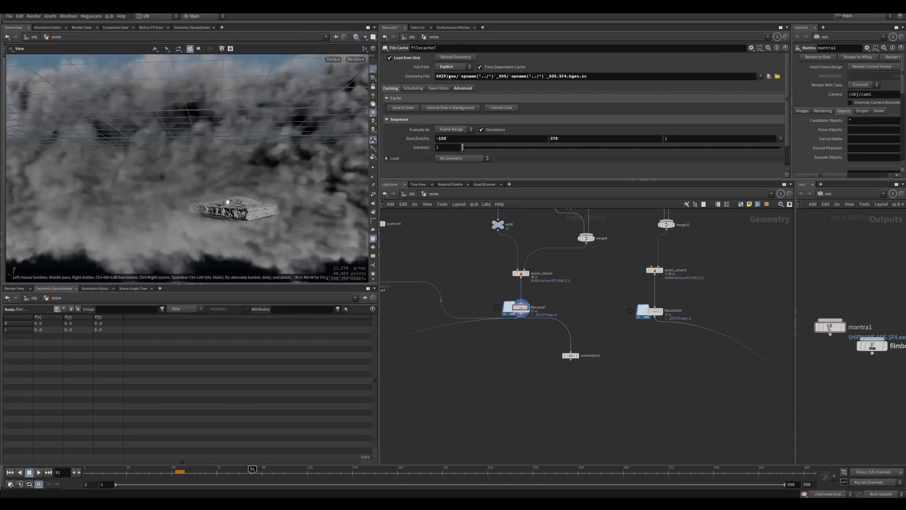
{"action": "right_click_drag", "start_coordinate": [227, 202], "coordinate": [359, 174], "text": "alt"}
{"action": "left_click_drag", "start_coordinate": [359, 175], "coordinate": [364, 232], "text": "alt"}
{"action": "right_click_drag", "start_coordinate": [364, 232], "coordinate": [175, 218], "text": "alt"}
{"action": "left_click_drag", "start_coordinate": [175, 218], "coordinate": [267, 203], "text": "alt"}
Step: Turn off the template display of null37 in the ship collider branch
{"action": "middle_click_drag", "start_coordinate": [455, 428], "coordinate": [514, 273]}
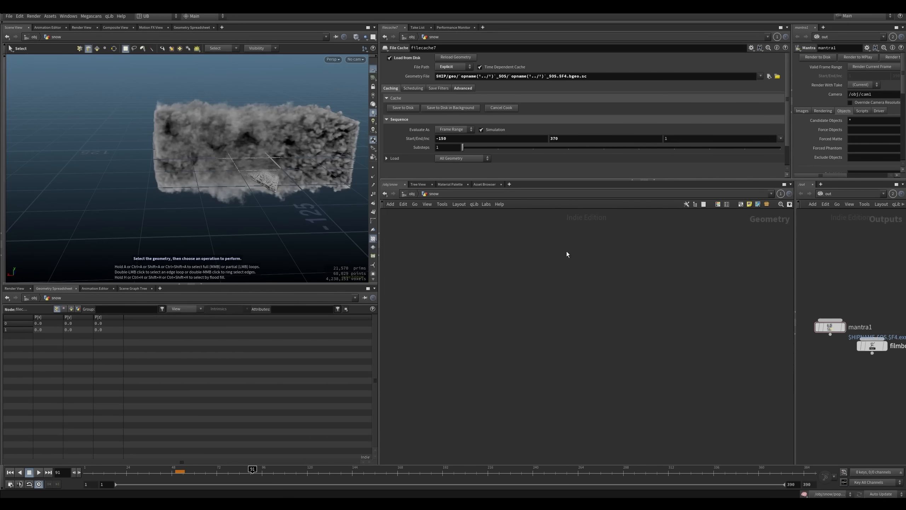
{"action": "scroll", "coordinate": [567, 251], "scroll_direction": "down", "scroll_amount": 7}
{"action": "scroll", "coordinate": [507, 391], "scroll_direction": "up", "scroll_amount": 4}
{"action": "middle_click_drag", "start_coordinate": [528, 401], "coordinate": [485, 324]}
{"action": "scroll", "coordinate": [550, 329], "scroll_direction": "up", "scroll_amount": 2}
{"action": "left_click", "coordinate": [550, 328]}
{"action": "scroll", "coordinate": [547, 336], "scroll_direction": "up", "scroll_amount": 2}
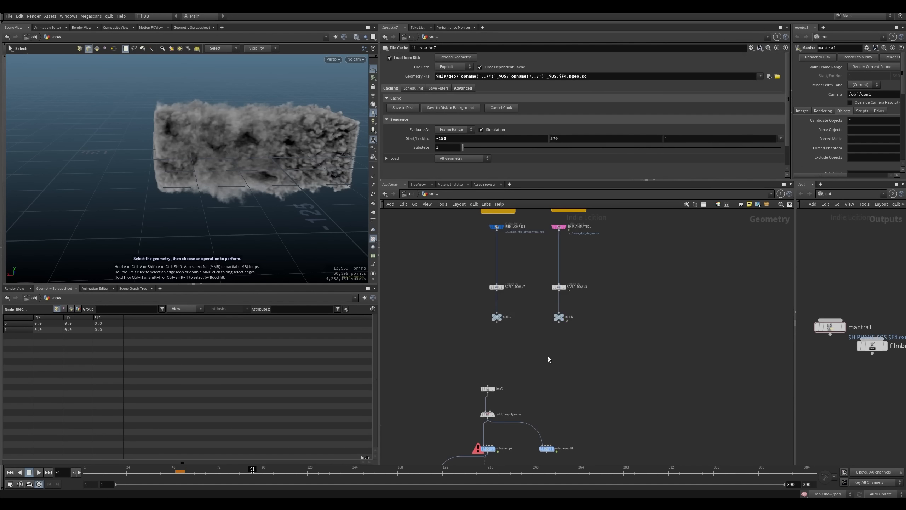
Step: Display popnet2 and return the timeline to frame 1
{"action": "middle_click_drag", "start_coordinate": [432, 446], "coordinate": [562, 266]}
{"action": "scroll", "coordinate": [521, 348], "scroll_direction": "up", "scroll_amount": 3}
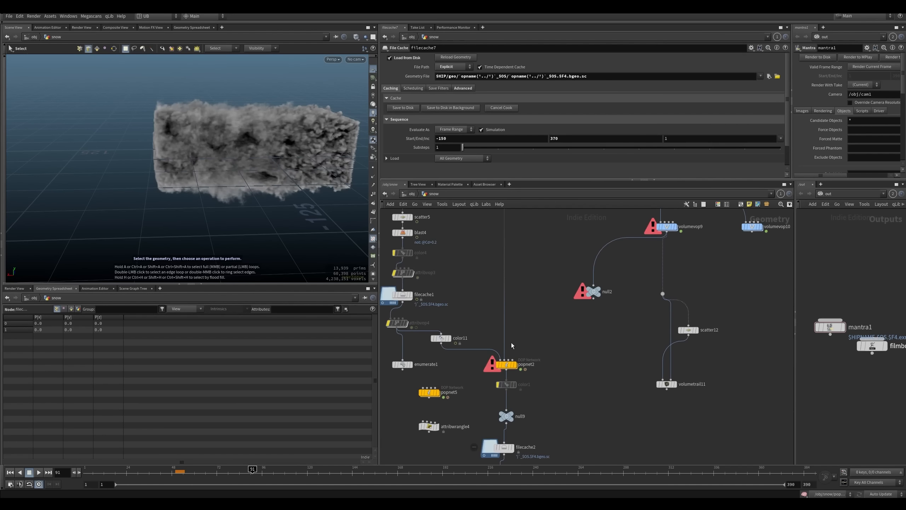
{"action": "key", "text": "ctrl+Up"}
{"action": "left_click", "coordinate": [515, 365]}
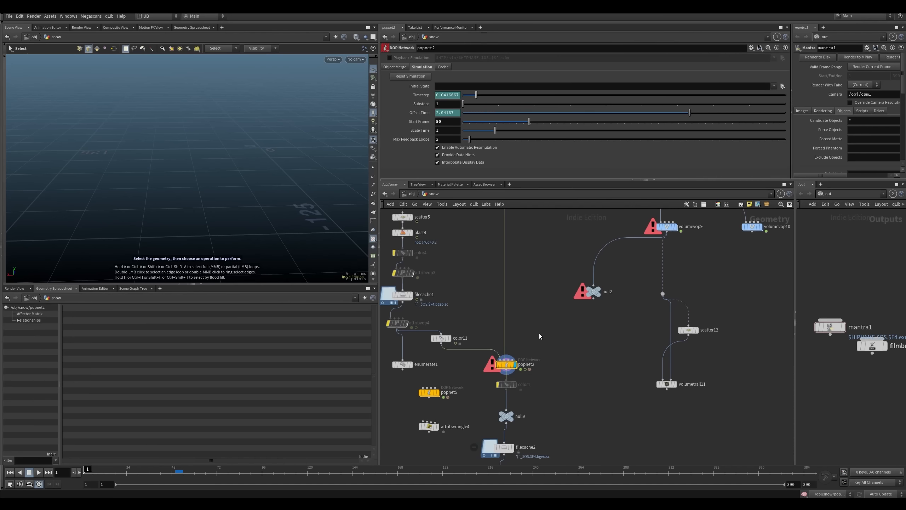
{"action": "middle_click", "coordinate": [510, 365]}
Step: Enter popnet2 and select the main_wind POP Advect by Volumes node to show its settings
{"action": "double_click", "coordinate": [514, 367]}
{"action": "key", "text": "u"}
{"action": "left_click_drag", "start_coordinate": [497, 368], "coordinate": [495, 370]}
{"action": "key", "text": "i"}
{"action": "scroll", "coordinate": [614, 326], "scroll_direction": "up", "scroll_amount": 4}
{"action": "left_click", "coordinate": [591, 321]}
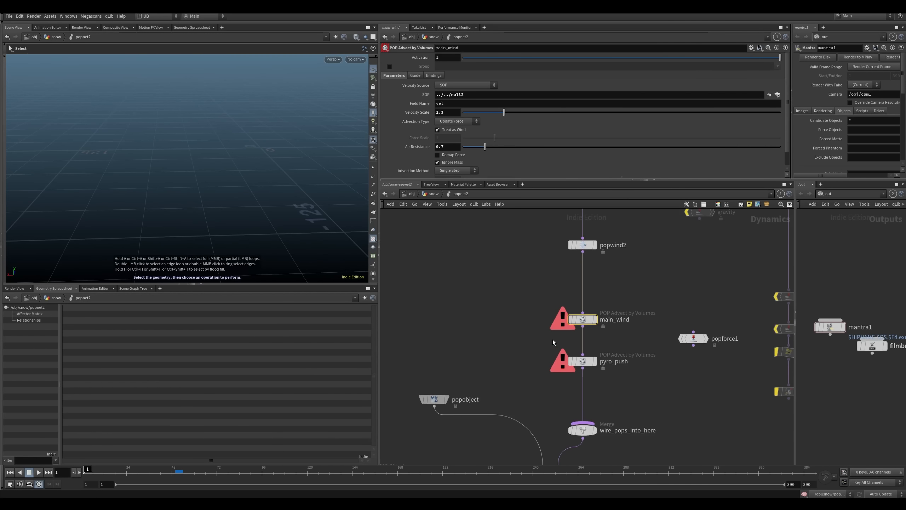
{"action": "middle_click_drag", "start_coordinate": [591, 321], "coordinate": [526, 328]}
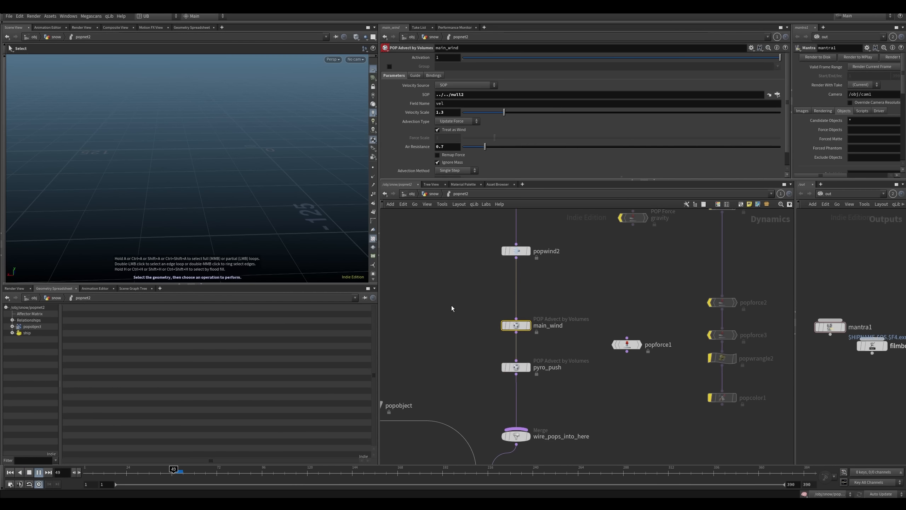
Step: Run the simulation to frame 53 and select the ship RBD Object
{"action": "middle_click_drag", "start_coordinate": [433, 329], "coordinate": [546, 212]}
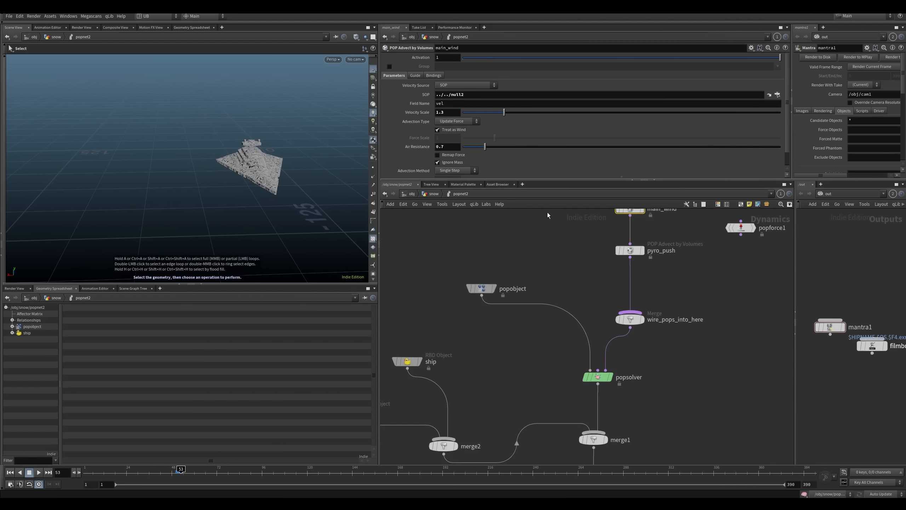
{"action": "middle_click_drag", "start_coordinate": [459, 336], "coordinate": [505, 280]}
{"action": "left_click", "coordinate": [453, 306]}
{"action": "left_click_drag", "start_coordinate": [444, 307], "coordinate": [434, 301]}
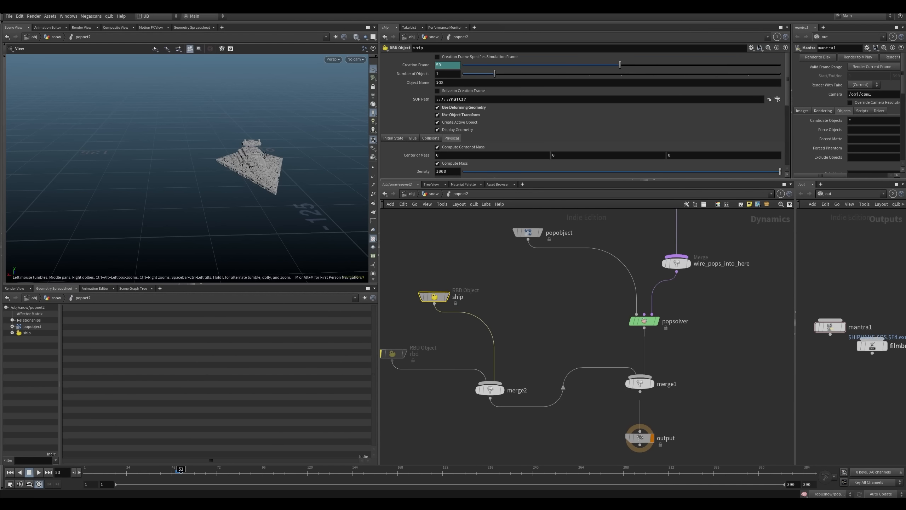
Step: Look closely at the ship's bridge and play the simulation on to frame 59
{"action": "left_click_drag", "start_coordinate": [358, 153], "coordinate": [348, 134], "text": "alt"}
{"action": "right_click_drag", "start_coordinate": [348, 134], "coordinate": [224, 182], "text": "alt"}
{"action": "left_click_drag", "start_coordinate": [224, 182], "coordinate": [227, 164], "text": "alt"}
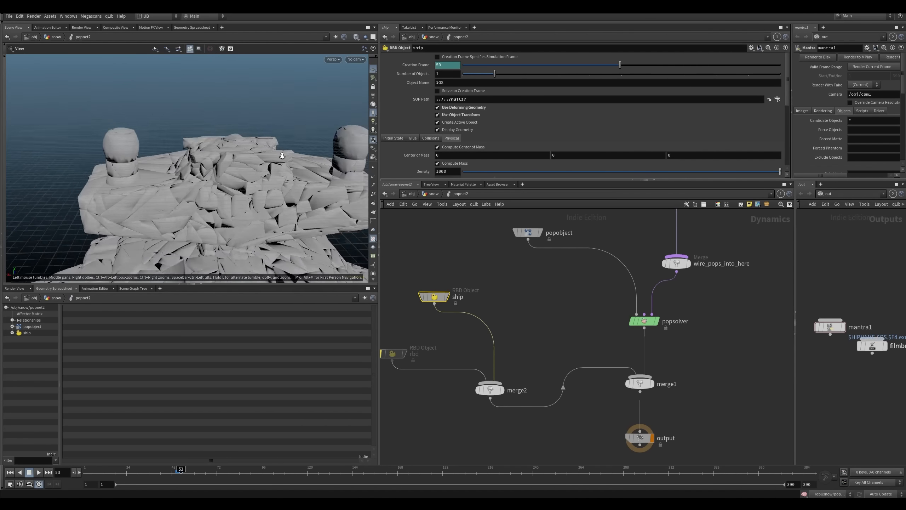
{"action": "right_click_drag", "start_coordinate": [227, 164], "coordinate": [261, 171], "text": "alt"}
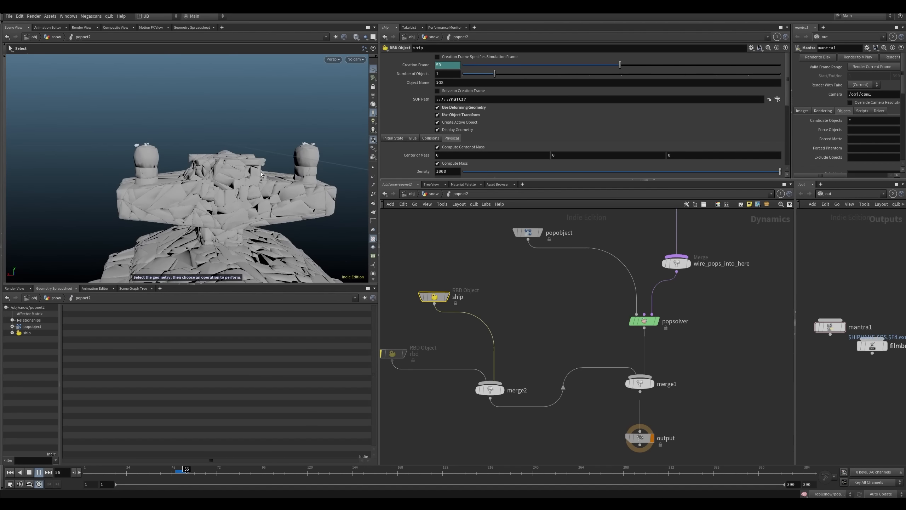
{"action": "key", "text": "Escape"}
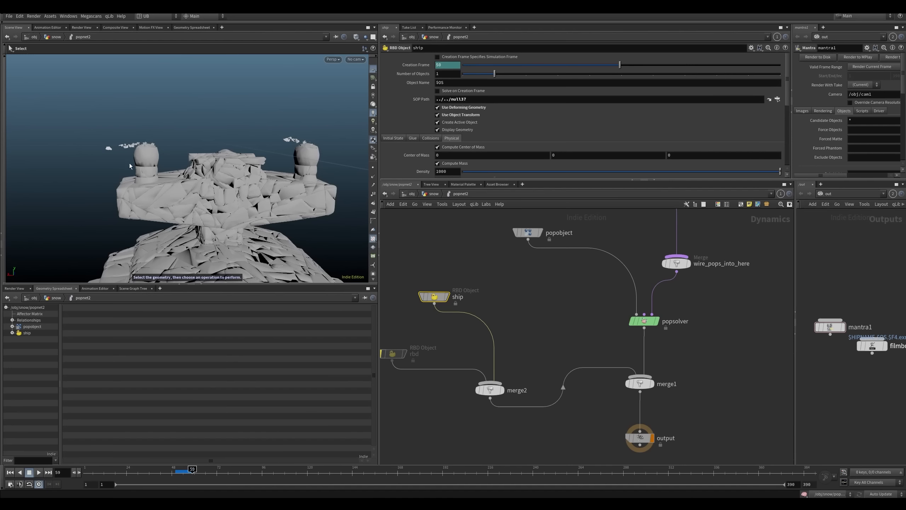
Step: Leave popnet2 and display the color11 source points at frame 59
{"action": "key", "text": "u"}
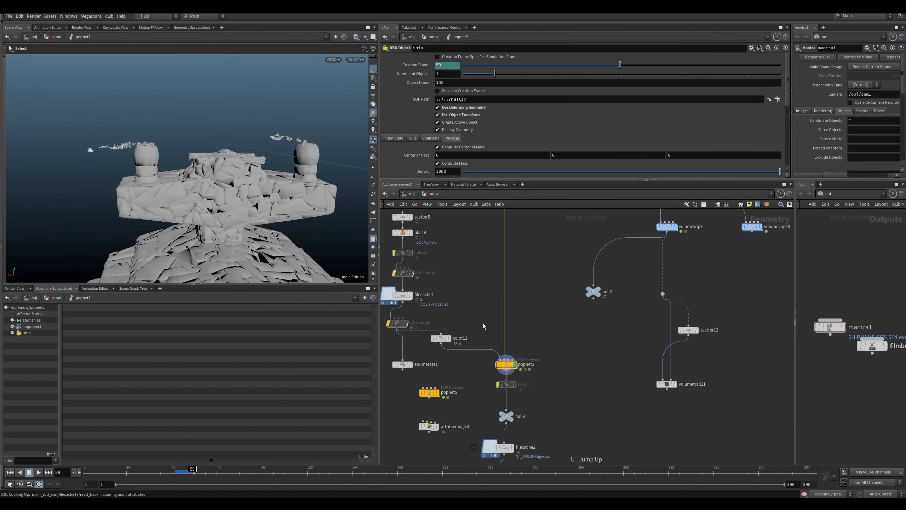
{"action": "middle_click_drag", "start_coordinate": [479, 330], "coordinate": [484, 329]}
{"action": "left_click", "coordinate": [505, 331]}
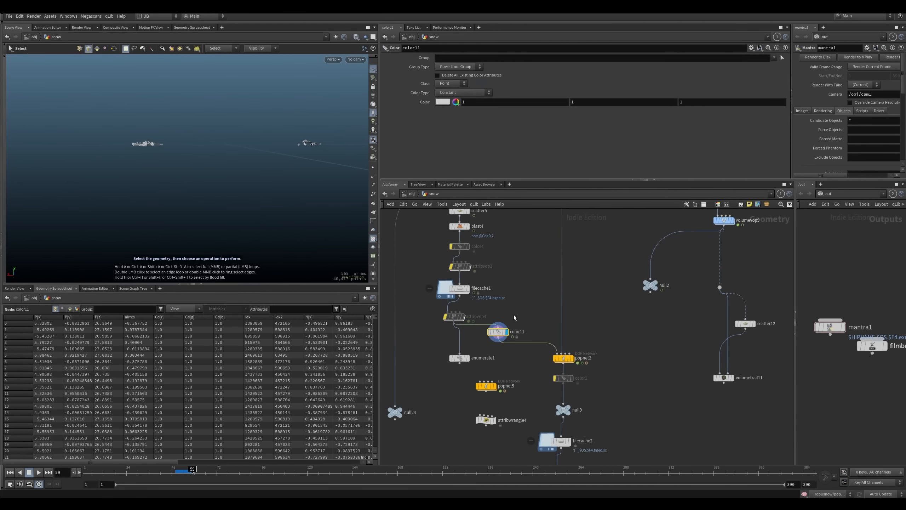
Step: Display SCALE_DOWN2 and inspect the original debris pieces from several angles
{"action": "middle_click_drag", "start_coordinate": [517, 241], "coordinate": [520, 409]}
{"action": "left_click", "coordinate": [472, 274]}
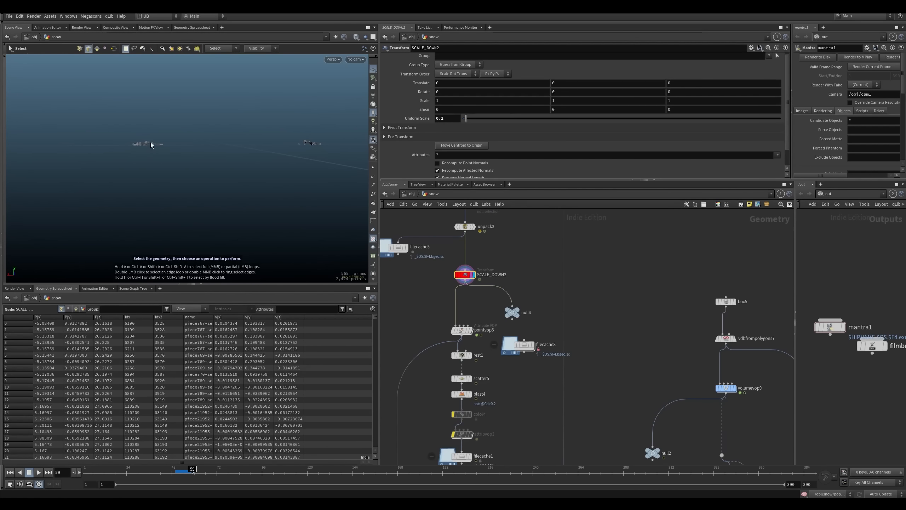
{"action": "left_click_drag", "start_coordinate": [151, 144], "coordinate": [149, 166], "text": "alt"}
{"action": "right_click_drag", "start_coordinate": [150, 166], "coordinate": [188, 197], "text": "alt"}
{"action": "middle_click_drag", "start_coordinate": [188, 197], "coordinate": [190, 213], "text": "alt"}
{"action": "left_click_drag", "start_coordinate": [191, 187], "coordinate": [233, 202], "text": "alt"}
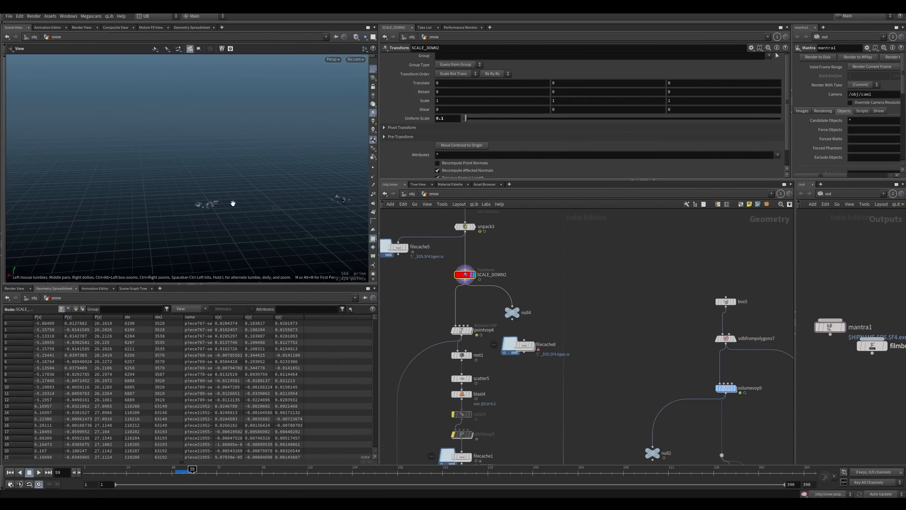
{"action": "middle_click_drag", "start_coordinate": [233, 202], "coordinate": [182, 196], "text": "alt"}
Step: Display popnet2 to compare its particles with the debris, and go back inside its network
{"action": "middle_click_drag", "start_coordinate": [509, 463], "coordinate": [478, 255]}
{"action": "left_click", "coordinate": [542, 316]}
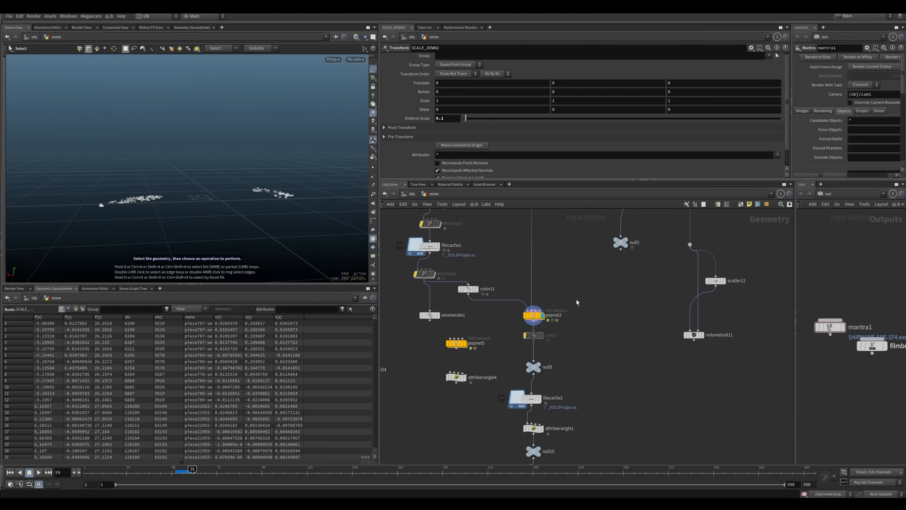
{"action": "left_click", "coordinate": [528, 314]}
{"action": "key", "text": "i"}
{"action": "middle_click_drag", "start_coordinate": [550, 315], "coordinate": [495, 384]}
{"action": "scroll", "coordinate": [499, 357], "scroll_direction": "down", "scroll_amount": 5}
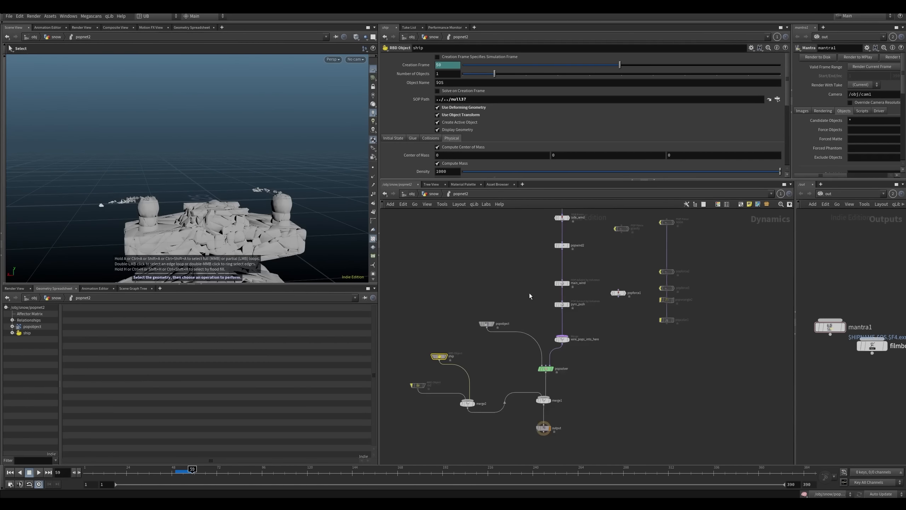
Step: Inspect the pyro_push and main_wind advection settings inside popnet2
{"action": "middle_click_drag", "start_coordinate": [589, 265], "coordinate": [555, 310]}
{"action": "scroll", "coordinate": [553, 353], "scroll_direction": "up", "scroll_amount": 5}
{"action": "left_click", "coordinate": [504, 333]}
{"action": "left_click_drag", "start_coordinate": [506, 333], "coordinate": [523, 395]}
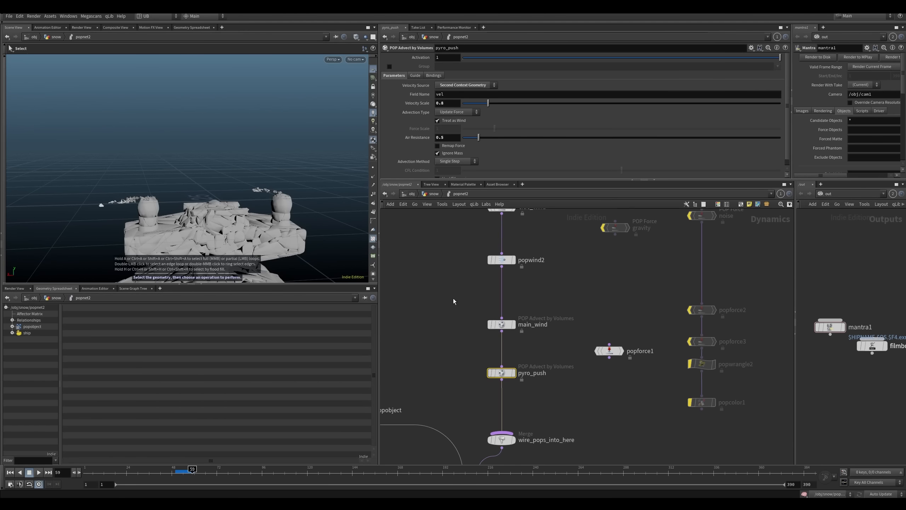
{"action": "left_click_drag", "start_coordinate": [458, 302], "coordinate": [540, 336]}
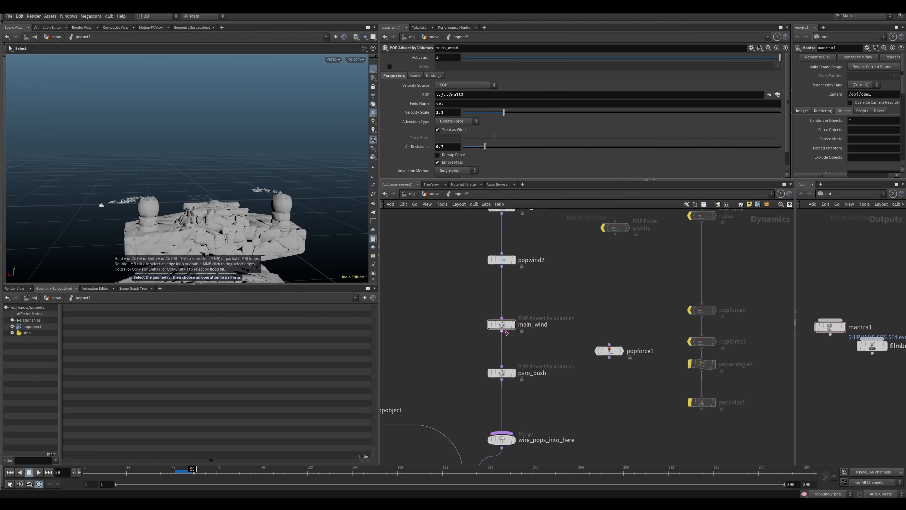
Step: Leave popnet2 and display null2, the volume that main_wind uses as its velocity source
{"action": "key", "text": "u"}
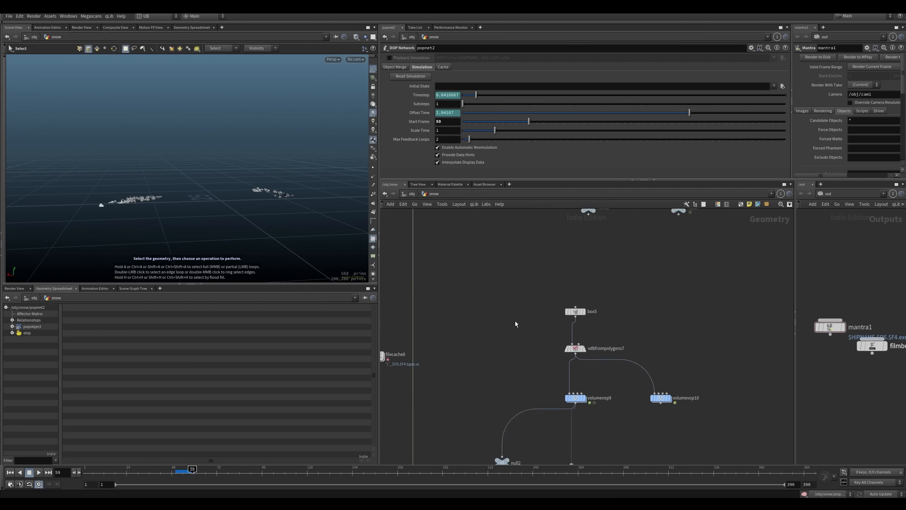
{"action": "scroll", "coordinate": [515, 321], "scroll_direction": "down", "scroll_amount": 5}
{"action": "middle_click_drag", "start_coordinate": [506, 389], "coordinate": [513, 339]}
{"action": "scroll", "coordinate": [513, 337], "scroll_direction": "up", "scroll_amount": 4}
{"action": "left_click_drag", "start_coordinate": [496, 305], "coordinate": [539, 353]}
{"action": "key", "text": "r"}
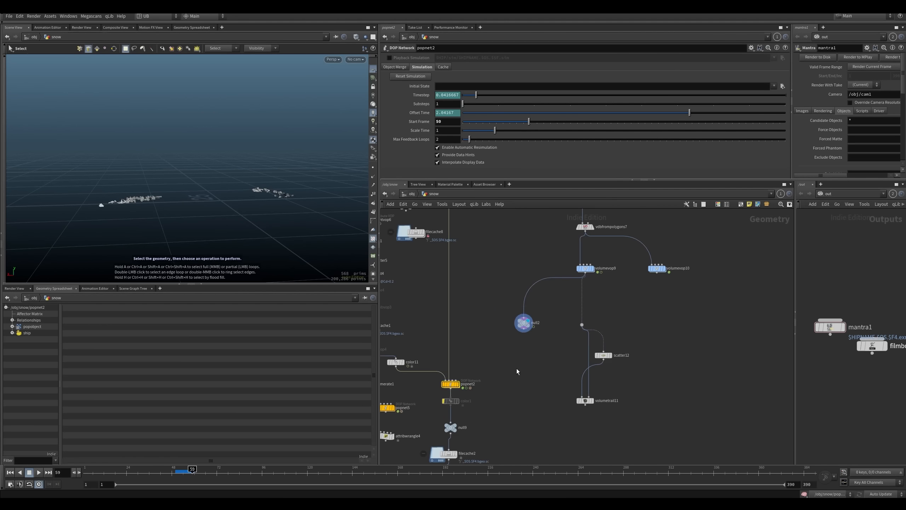
Step: Display volumetrail11 and go to frame 48 to examine the wind velocity trails
{"action": "left_click", "coordinate": [582, 398]}
{"action": "key", "text": "r"}
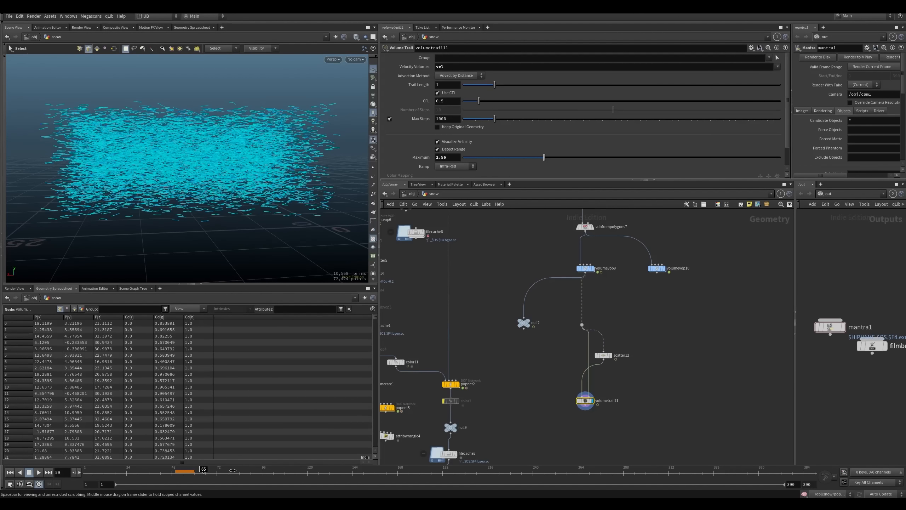
{"action": "left_click", "coordinate": [173, 471]}
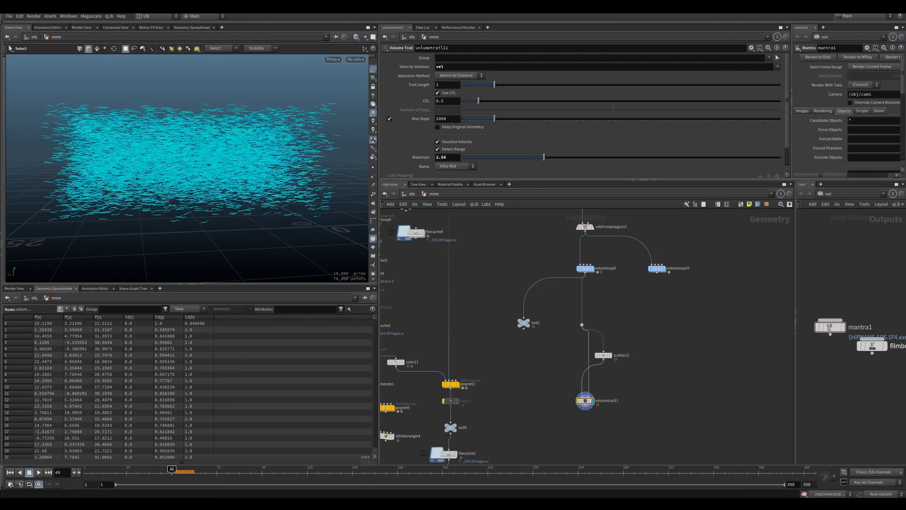
Step: Go back inside popnet2, select pyro_push and play the simulation to frame 58, looking closely at the ship's bridge
{"action": "left_click_drag", "start_coordinate": [493, 367], "coordinate": [442, 385]}
{"action": "key", "text": "i"}
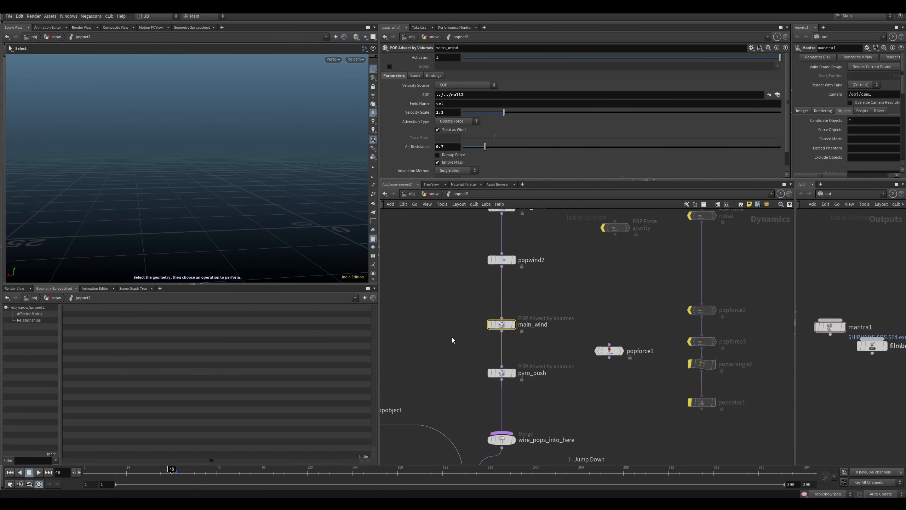
{"action": "left_click_drag", "start_coordinate": [470, 352], "coordinate": [514, 382]}
{"action": "key", "text": "Up"}
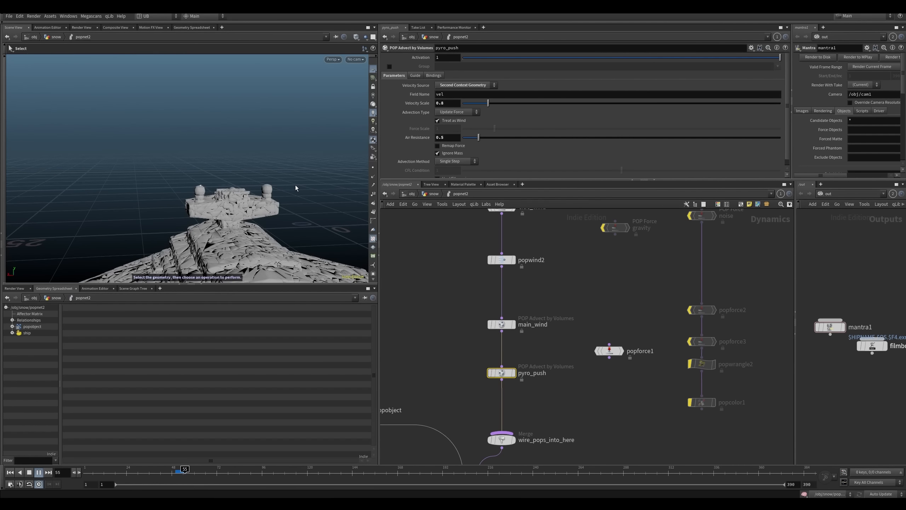
{"action": "key", "text": "Up"}
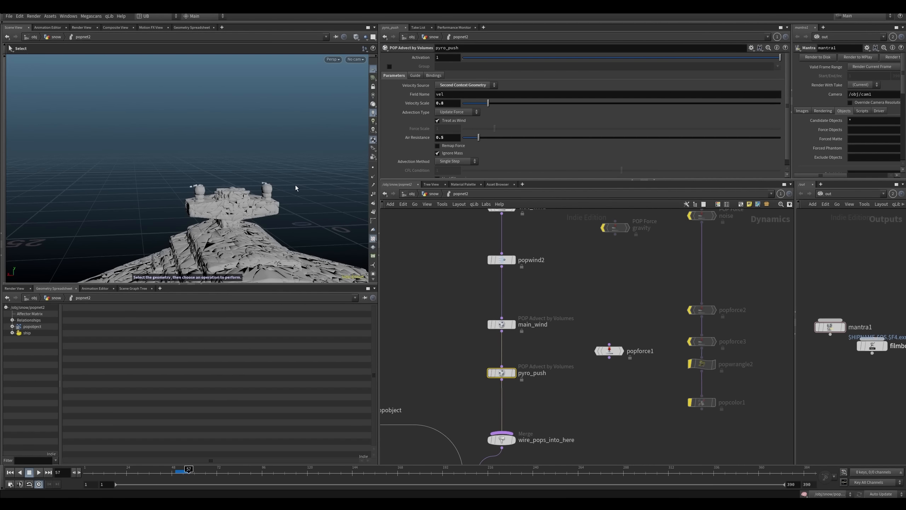
{"action": "right_click_drag", "start_coordinate": [245, 182], "coordinate": [278, 180], "text": "alt"}
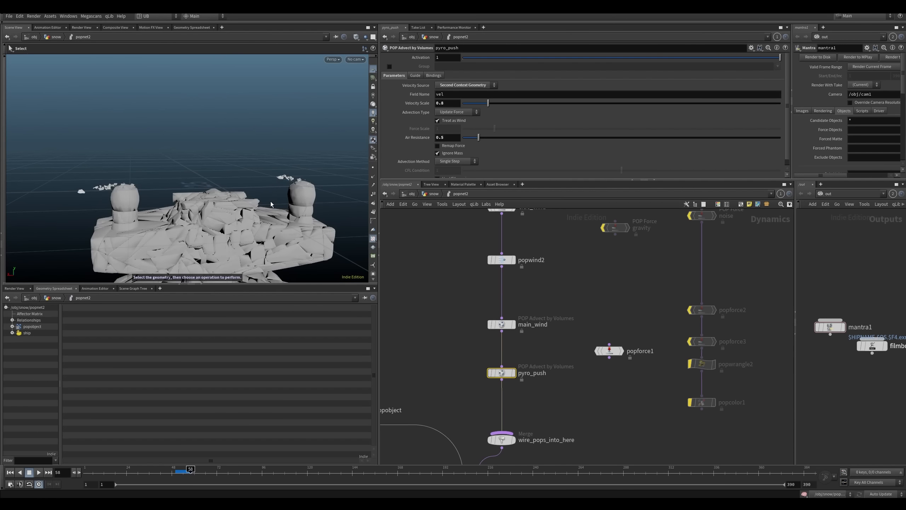
Step: Bypass the ship RBD object and replay the simulation from before its start up to frame 73
{"action": "middle_click_drag", "start_coordinate": [445, 322], "coordinate": [493, 218]}
{"action": "middle_click_drag", "start_coordinate": [432, 376], "coordinate": [489, 283]}
{"action": "middle_click_drag", "start_coordinate": [456, 324], "coordinate": [521, 315]}
{"action": "left_click_drag", "start_coordinate": [486, 250], "coordinate": [441, 283]}
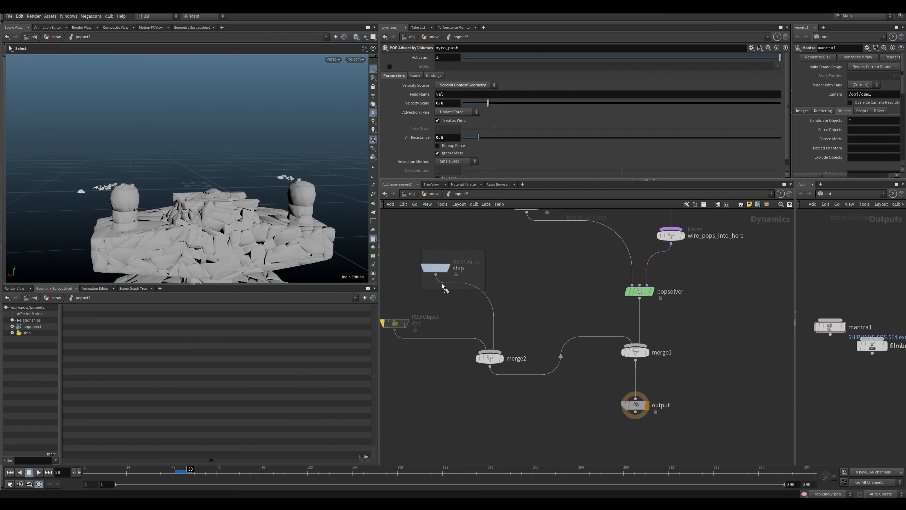
{"action": "left_click", "coordinate": [165, 472]}
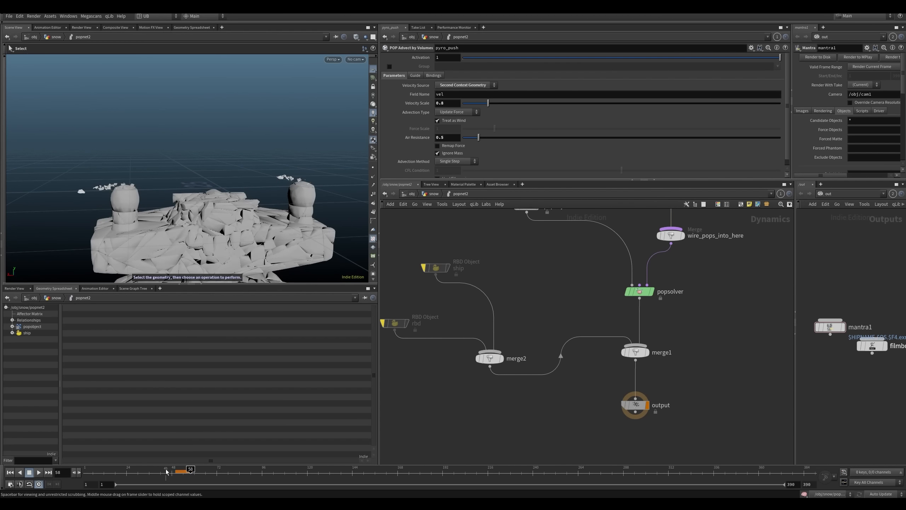
{"action": "key", "text": "Up"}
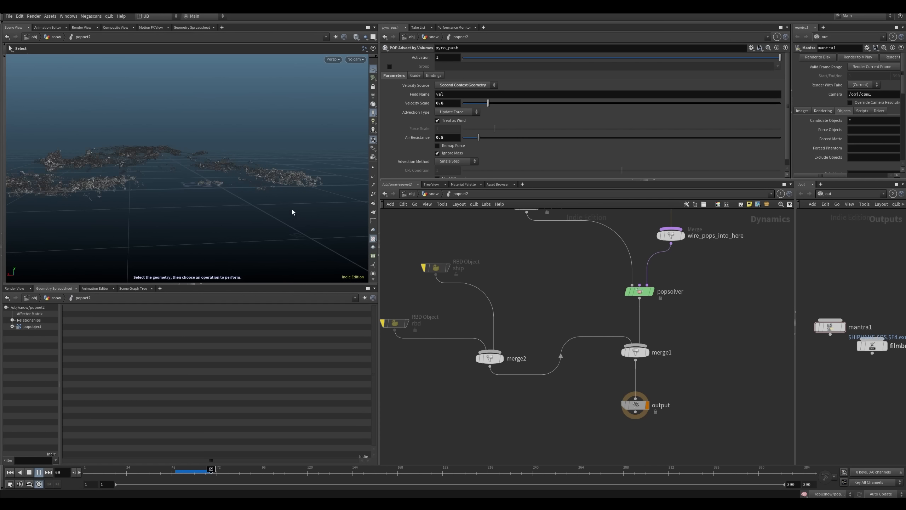
{"action": "key", "text": "Escape"}
Step: Move popwind2 slightly closer to main_wind in the POP chain and go inside the snow_map network
{"action": "left_click_drag", "start_coordinate": [271, 196], "coordinate": [250, 212]}
{"action": "middle_click_drag", "start_coordinate": [529, 243], "coordinate": [451, 385]}
{"action": "middle_click_drag", "start_coordinate": [471, 247], "coordinate": [462, 323]}
{"action": "left_click_drag", "start_coordinate": [446, 249], "coordinate": [517, 340]}
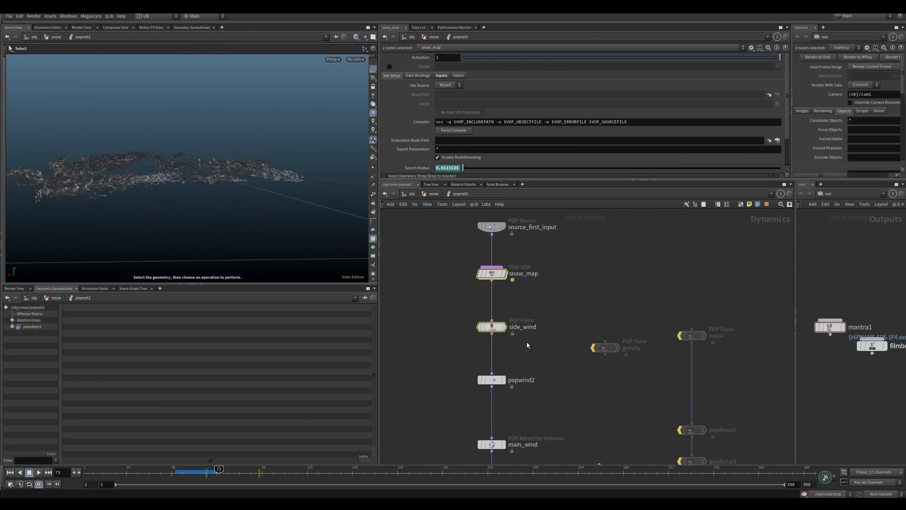
{"action": "middle_click_drag", "start_coordinate": [451, 301], "coordinate": [454, 256]}
{"action": "left_click_drag", "start_coordinate": [496, 337], "coordinate": [496, 353]}
{"action": "middle_click_drag", "start_coordinate": [448, 291], "coordinate": [454, 321]}
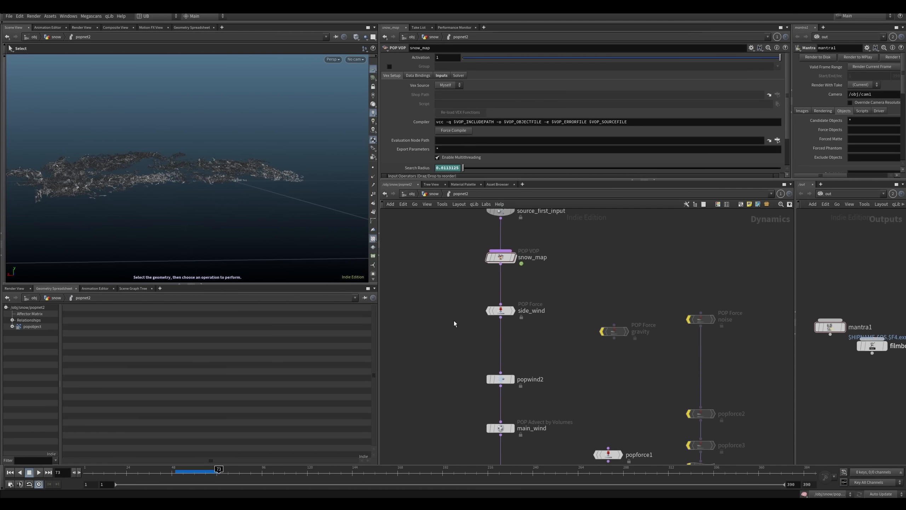
{"action": "middle_click_drag", "start_coordinate": [453, 270], "coordinate": [455, 273]}
{"action": "key", "text": "i"}
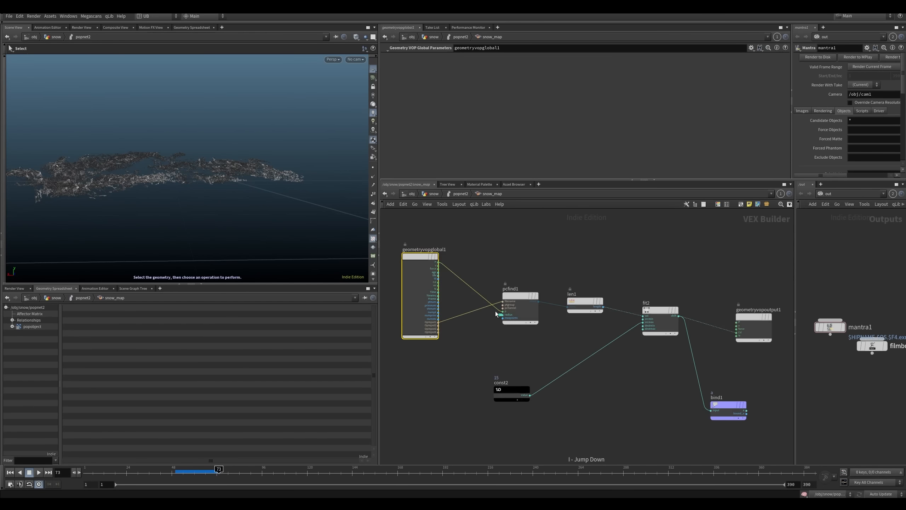
Step: Rearrange pcfind1, len1 and geometryvopoutput1 in the snow_map network and review how the nodes are connected
{"action": "left_click_drag", "start_coordinate": [519, 314], "coordinate": [518, 303]}
{"action": "left_click_drag", "start_coordinate": [583, 321], "coordinate": [578, 306]}
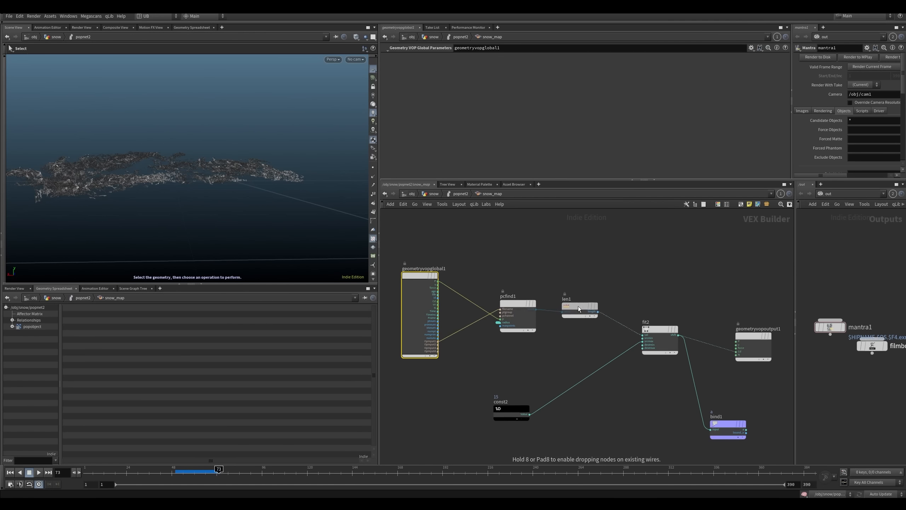
{"action": "left_click", "coordinate": [575, 309]}
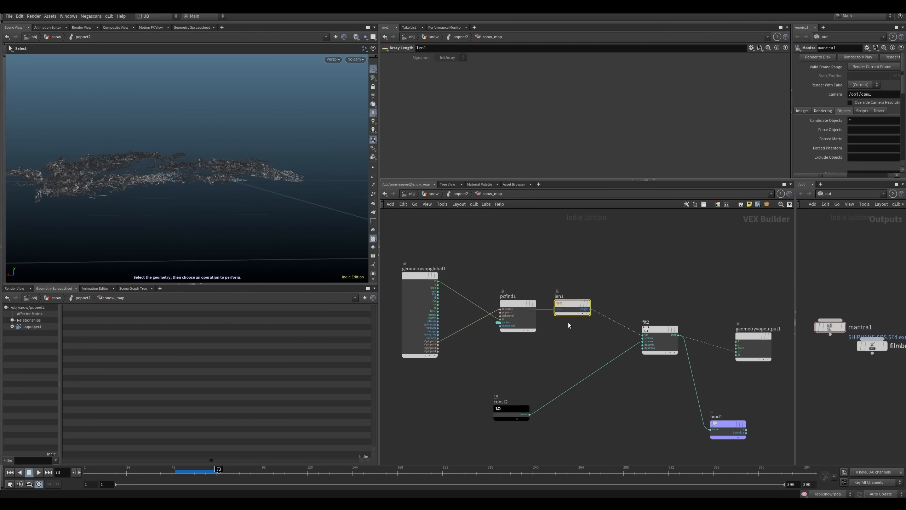
{"action": "scroll", "coordinate": [567, 322], "scroll_direction": "up", "scroll_amount": 4}
{"action": "left_click_drag", "start_coordinate": [727, 344], "coordinate": [705, 284]}
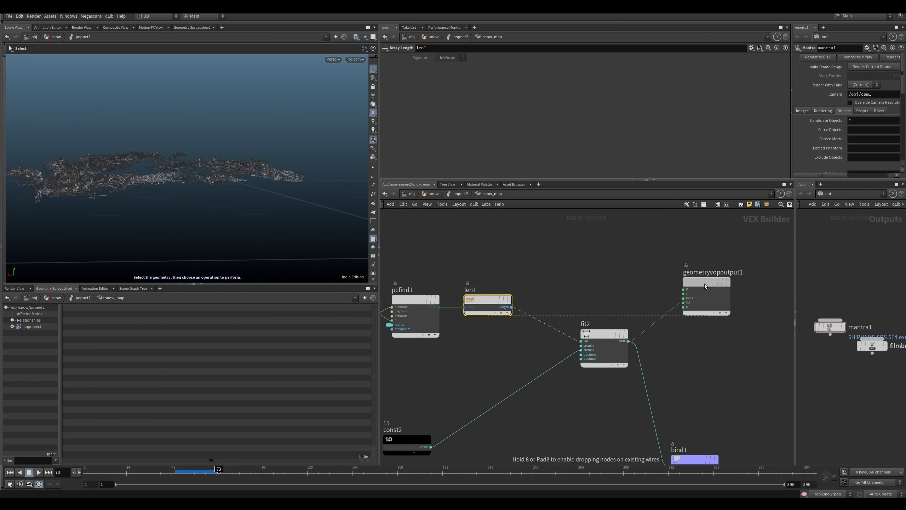
{"action": "left_click", "coordinate": [512, 307]}
{"action": "middle_click_drag", "start_coordinate": [510, 328], "coordinate": [572, 329]}
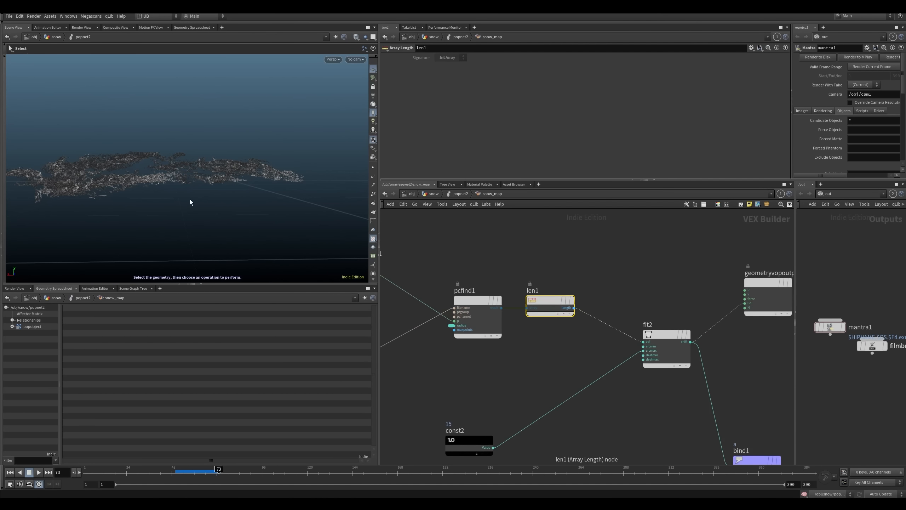
{"action": "middle_click_drag", "start_coordinate": [691, 282], "coordinate": [570, 277]}
{"action": "right_click_drag", "start_coordinate": [569, 277], "coordinate": [579, 278]}
{"action": "left_click_drag", "start_coordinate": [639, 279], "coordinate": [664, 263]}
{"action": "middle_click_drag", "start_coordinate": [489, 272], "coordinate": [639, 290]}
{"action": "middle_click_drag", "start_coordinate": [454, 280], "coordinate": [521, 276]}
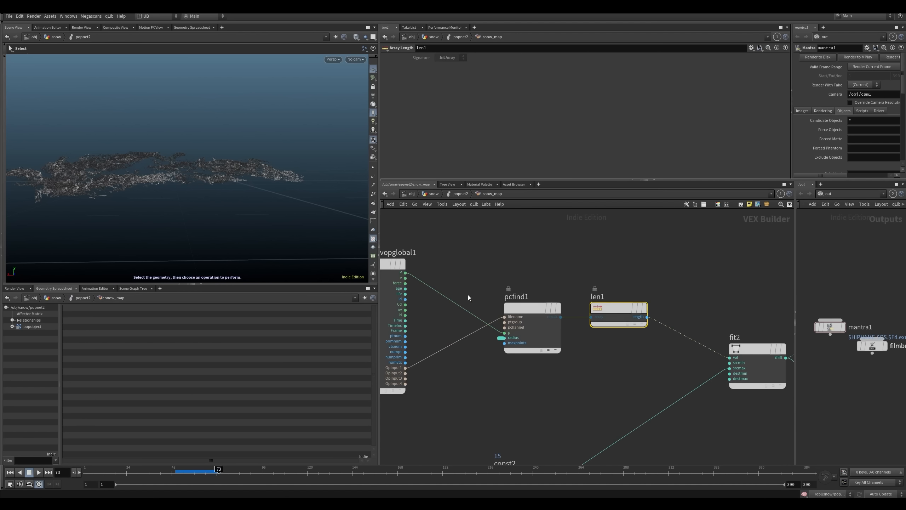
Step: Examine the spread of the snow particles up close at frame 73 and compare it with frame 56
{"action": "left_click_drag", "start_coordinate": [321, 150], "coordinate": [262, 202], "text": "alt"}
{"action": "right_click_drag", "start_coordinate": [171, 168], "coordinate": [164, 194], "text": "alt"}
{"action": "middle_click_drag", "start_coordinate": [164, 194], "coordinate": [230, 158], "text": "alt"}
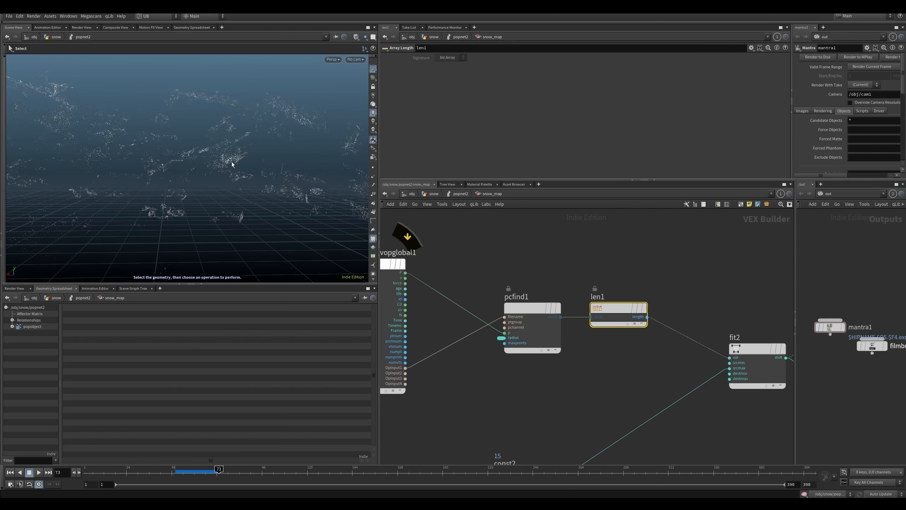
{"action": "left_click_drag", "start_coordinate": [217, 164], "coordinate": [196, 148], "text": "alt"}
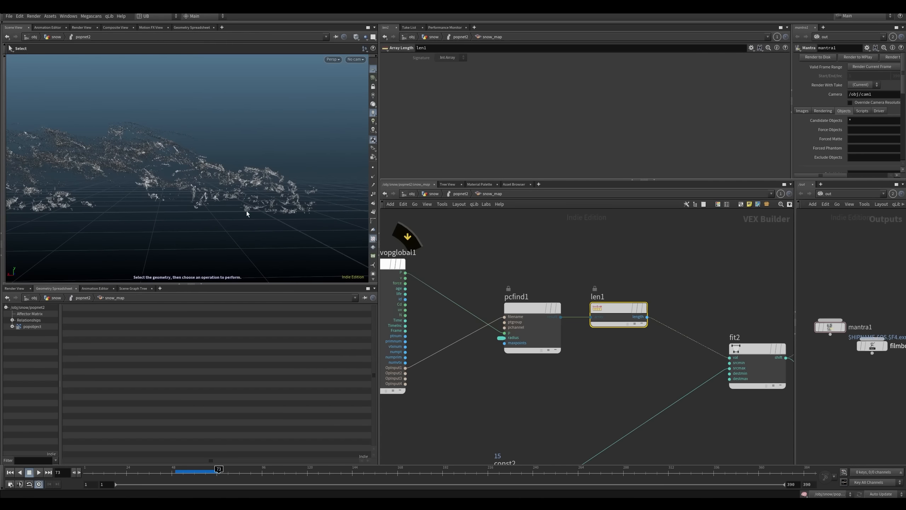
{"action": "left_click", "coordinate": [195, 470]}
{"action": "left_click_drag", "start_coordinate": [195, 471], "coordinate": [186, 471]}
{"action": "scroll", "coordinate": [281, 207], "scroll_direction": "up", "scroll_amount": 6, "text": "alt"}
{"action": "scroll", "coordinate": [282, 207], "scroll_direction": "down", "scroll_amount": 1, "text": "alt"}
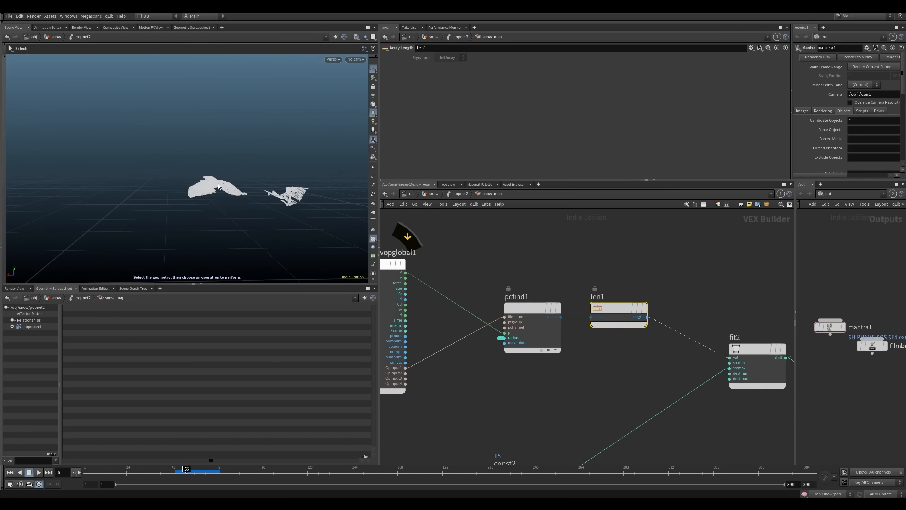
{"action": "mouse_move", "coordinate": [216, 202]}
{"action": "left_mouse_down", "text": "alt"}
{"action": "mouse_move", "coordinate": [216, 278]}
{"action": "mouse_move", "coordinate": [218, 226]}
{"action": "mouse_move", "coordinate": [205, 194]}
{"action": "left_mouse_up", "text": "alt"}
{"action": "scroll", "coordinate": [227, 190], "scroll_direction": "down", "scroll_amount": 5, "text": "alt"}
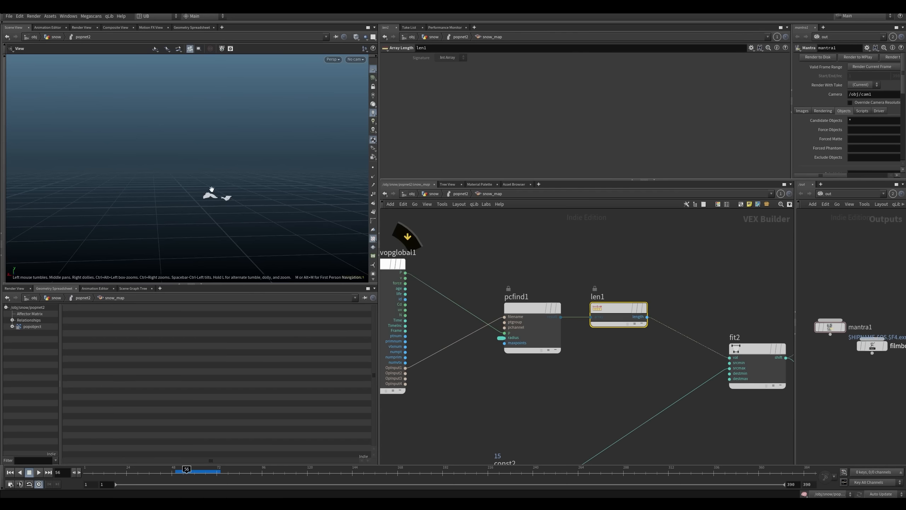
Step: Play the simulation on to frame 75 and inspect the scattered snow clumps
{"action": "key", "text": "Up"}
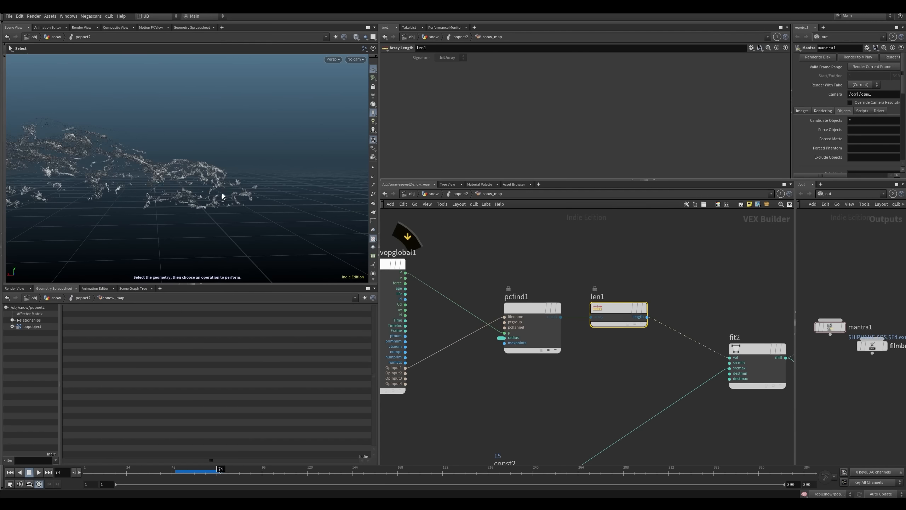
{"action": "middle_click_drag", "start_coordinate": [182, 200], "coordinate": [261, 154], "text": "alt"}
{"action": "right_click_drag", "start_coordinate": [261, 154], "coordinate": [231, 165], "text": "alt"}
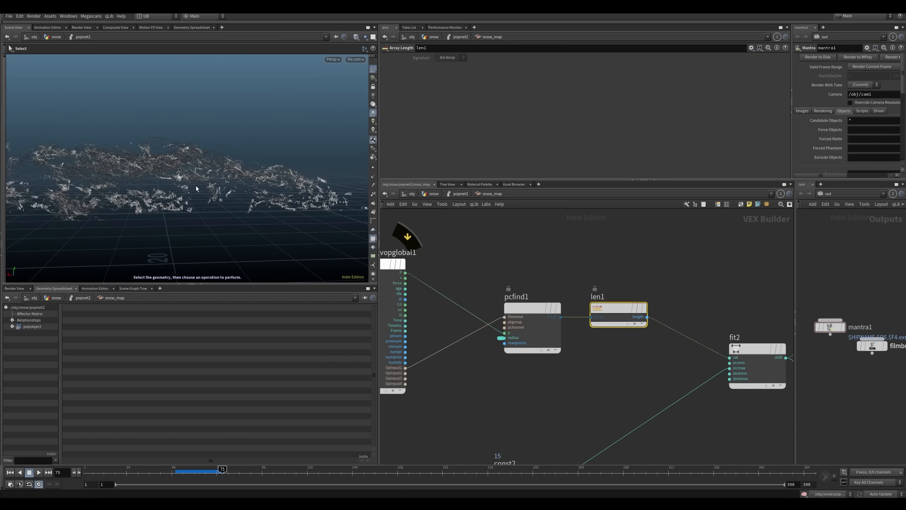
{"action": "left_click_drag", "start_coordinate": [221, 186], "coordinate": [210, 175], "text": "alt"}
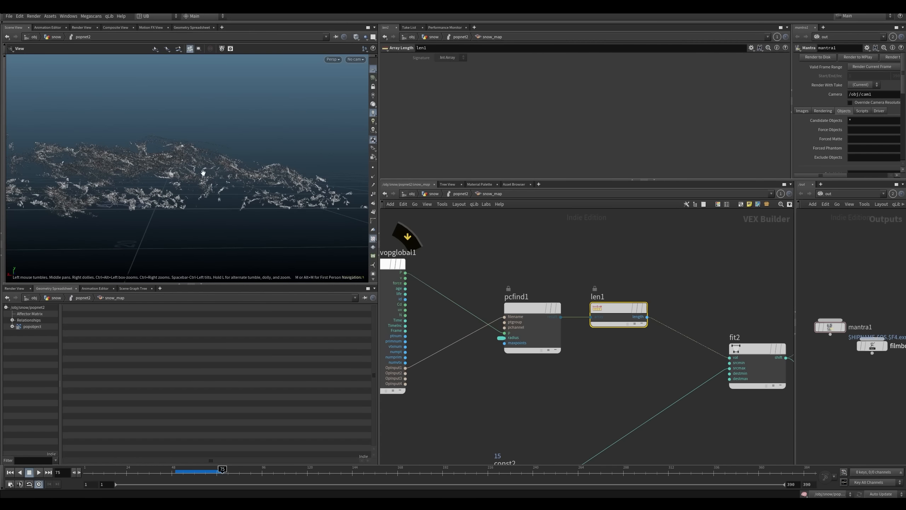
Step: Inspect the settings of the pcfind1 point cloud node
{"action": "middle_click_drag", "start_coordinate": [465, 248], "coordinate": [490, 238]}
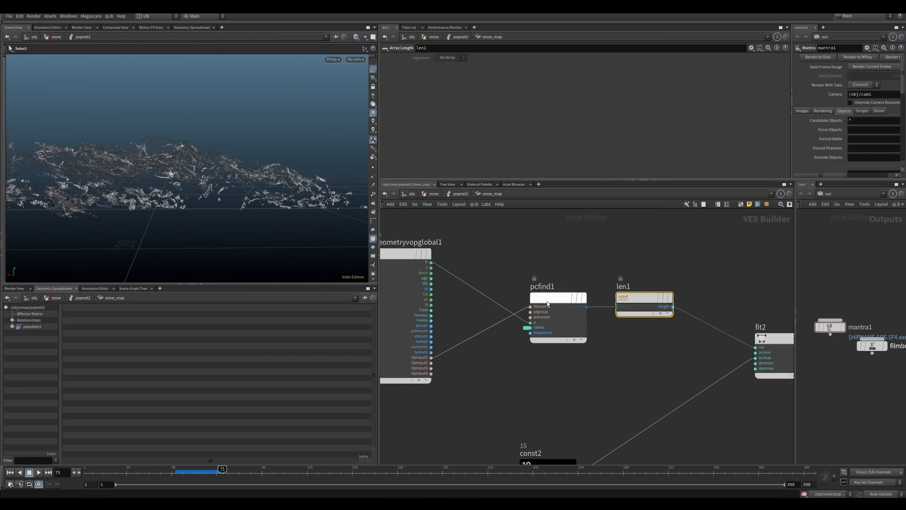
{"action": "left_click", "coordinate": [543, 301]}
{"action": "left_click", "coordinate": [513, 378]}
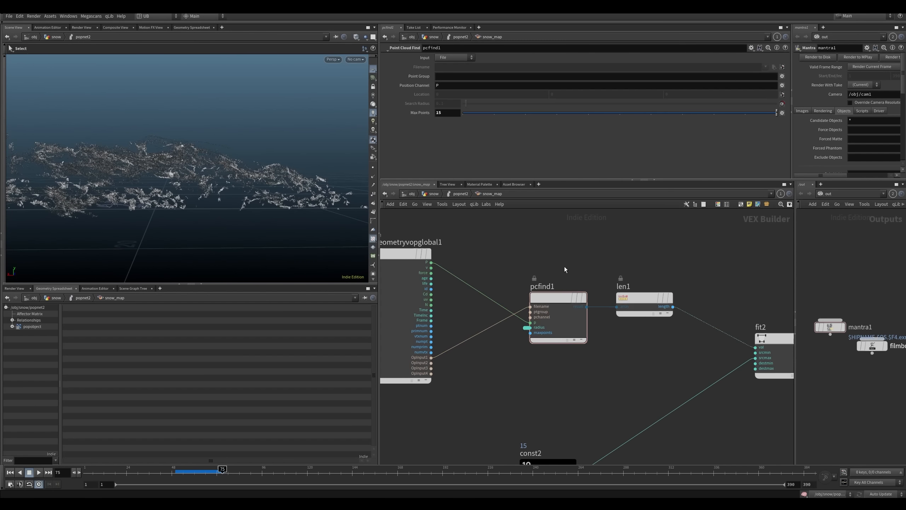
Step: Return to popnet2, remove the animation from snow_map's Search Radius and set it to 0.1
{"action": "key", "text": "u"}
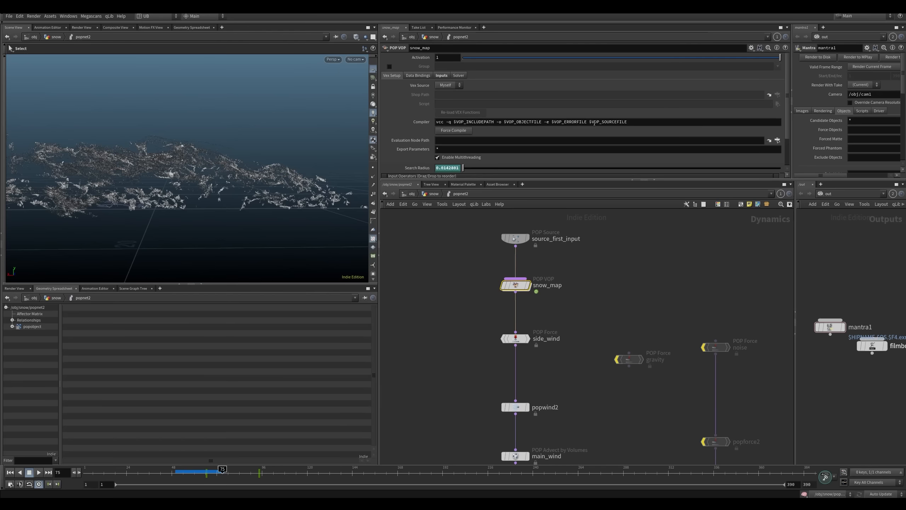
{"action": "scroll", "coordinate": [476, 164], "scroll_direction": "down", "scroll_amount": 2}
{"action": "left_click", "coordinate": [452, 150], "text": "ctrl+shift"}
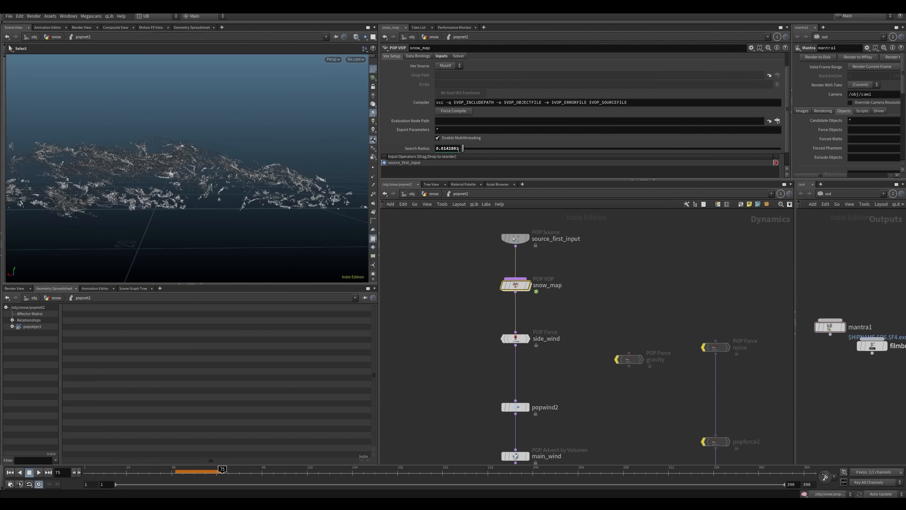
{"action": "double_click", "coordinate": [442, 151]}
{"action": "type", "text": "0.1"}
{"action": "key", "text": "Return"}
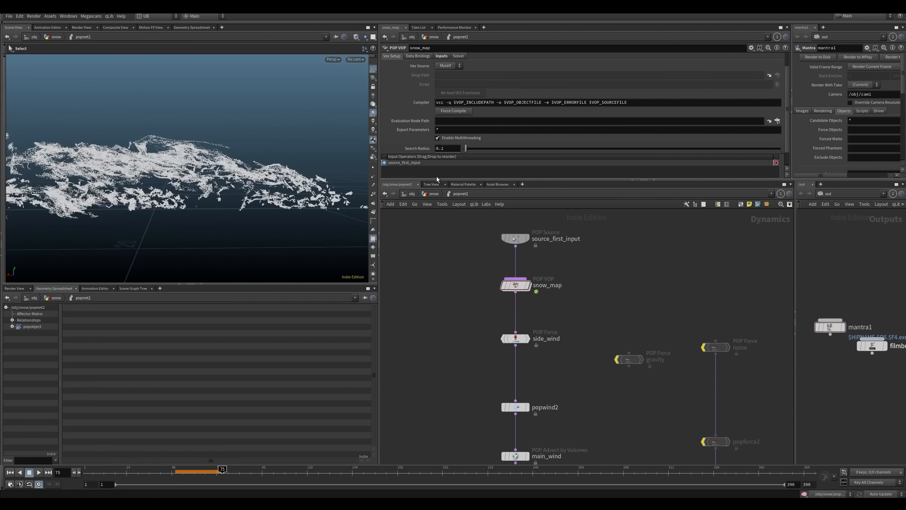
Step: Try to set snow_map's Search Radius to 0.2
{"action": "double_click", "coordinate": [442, 148]}
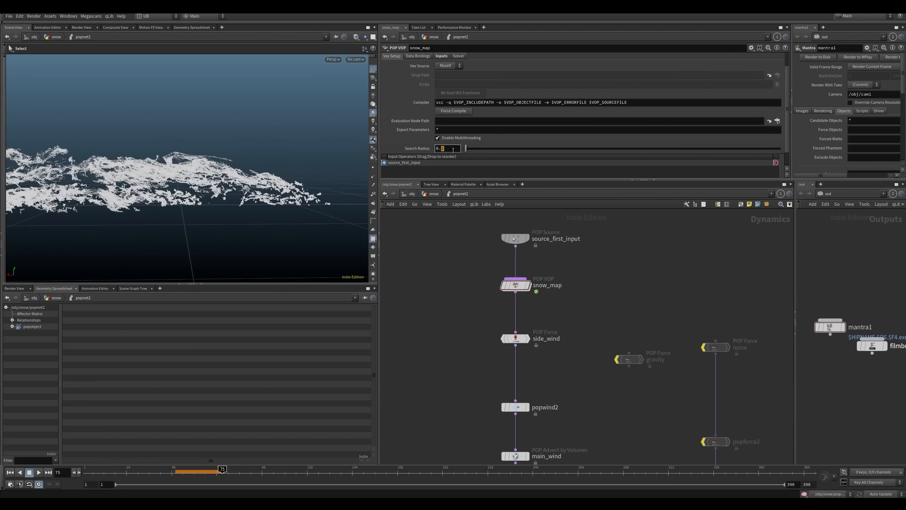
{"action": "type", "text": "0.2"}
{"action": "key", "text": "Return"}
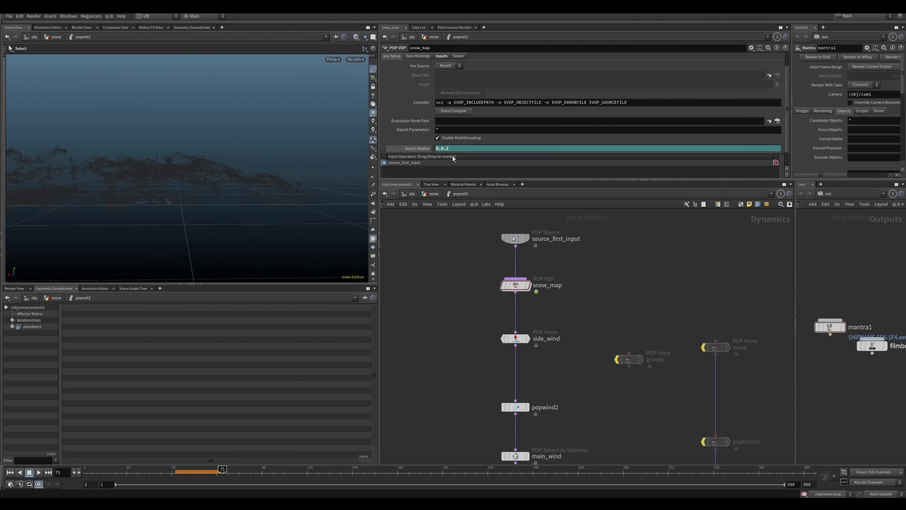
Step: Reset snow_map's Search Radius to its default, enter 0.1 and reduce it to 0.05
{"action": "middle_click", "coordinate": [423, 150], "text": "ctrl"}
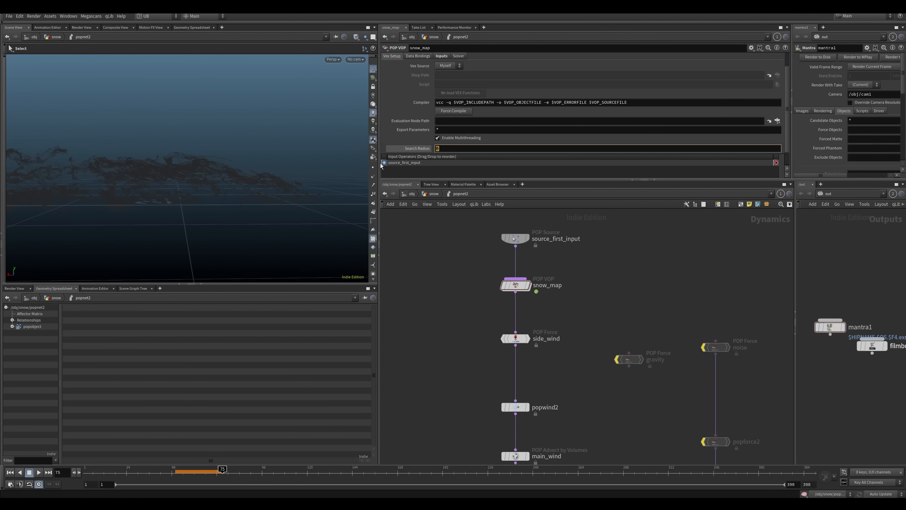
{"action": "type", "text": "0.1"}
{"action": "key", "text": "Return"}
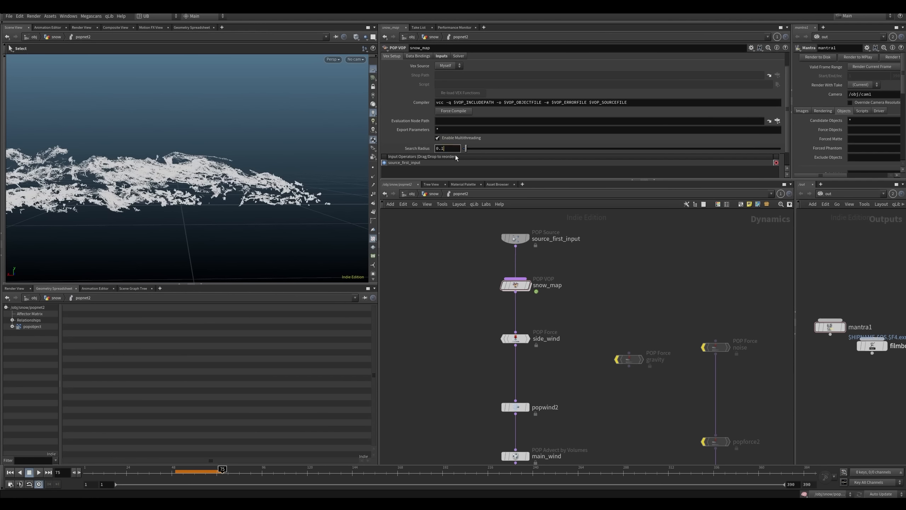
{"action": "key", "text": "Return"}
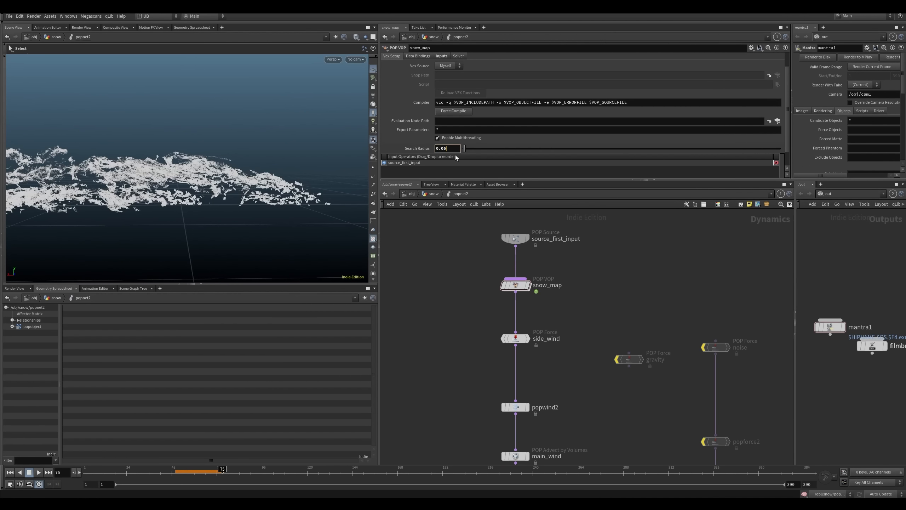
Step: Try lower Search Radius values of 0.03 and 0.005 on snow_map and inspect the particle shading
{"action": "key", "text": "BackSpace"}
{"action": "type", "text": "3"}
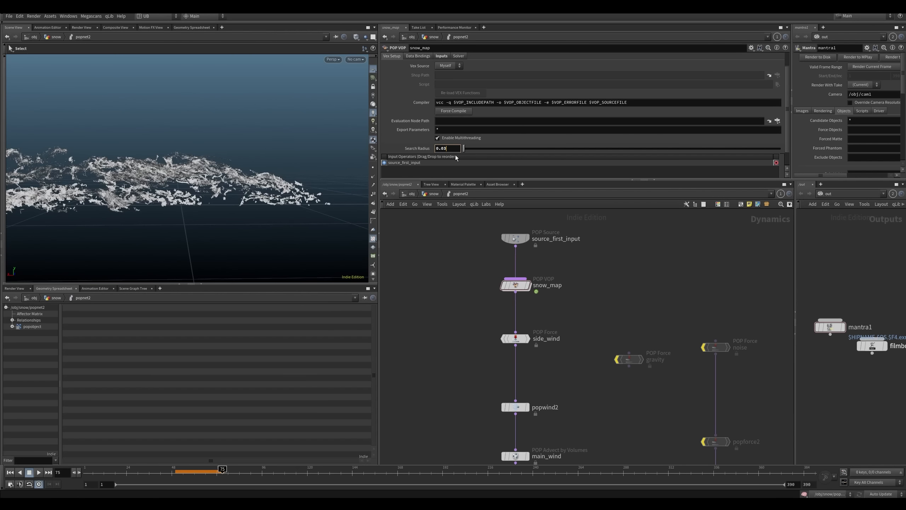
{"action": "key", "text": "BackSpace"}
{"action": "type", "text": "1"}
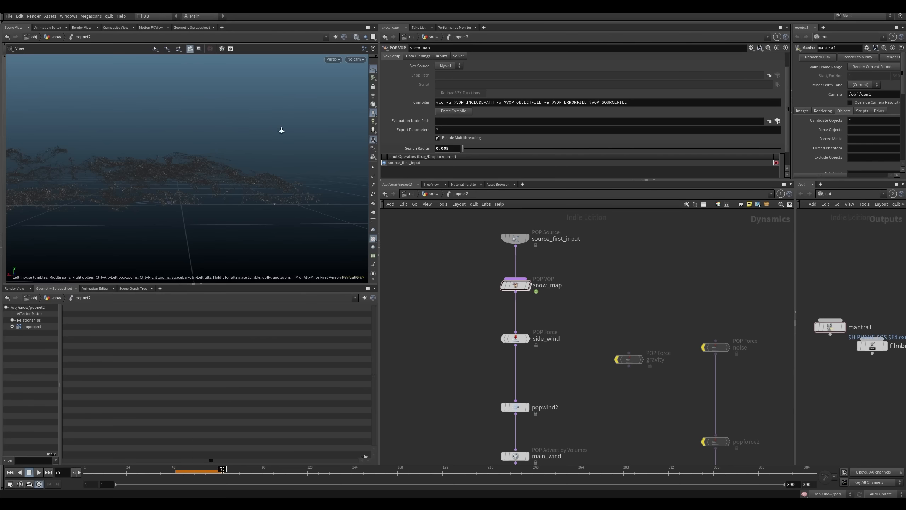
{"action": "right_click_drag", "start_coordinate": [281, 130], "coordinate": [182, 176], "text": "alt"}
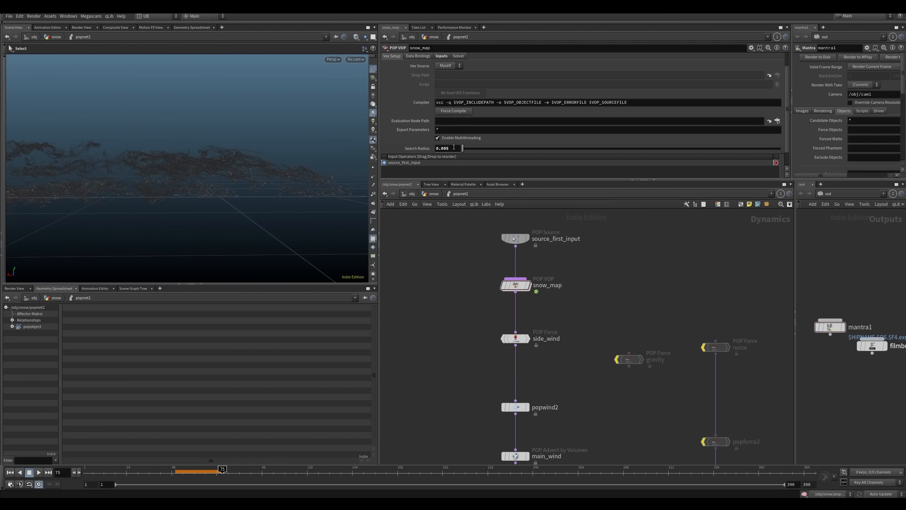
Step: Set snow_map's Search Radius to 0.03 and check the shading of the snow clumps
{"action": "type", "text": "3"}
{"action": "key", "text": "Return"}
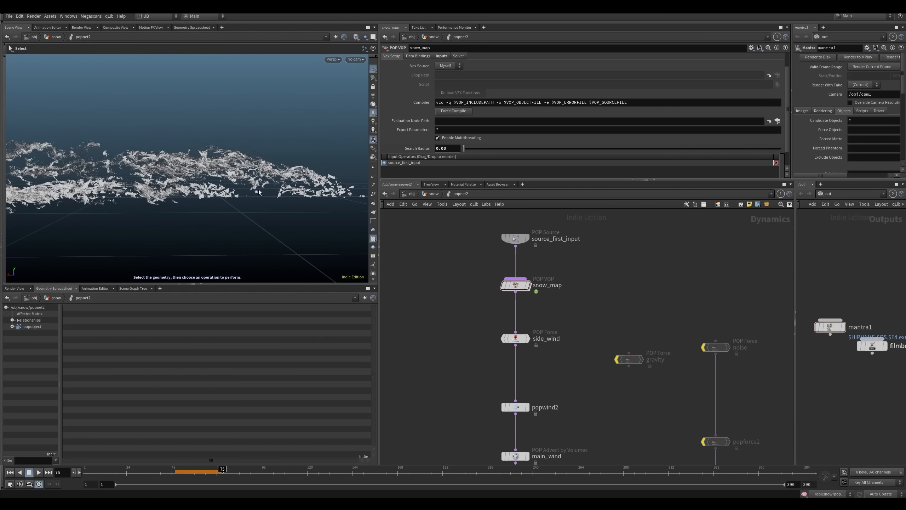
{"action": "right_click_drag", "start_coordinate": [260, 179], "coordinate": [245, 185], "text": "alt"}
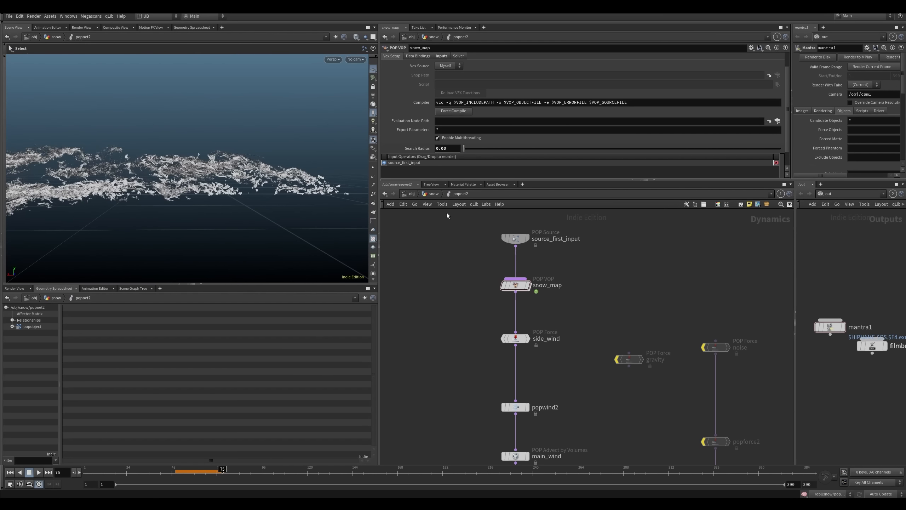
Step: Open the snow_map VOP network and inspect the len1 and pcfind1 nodes that feed fit2
{"action": "middle_click_drag", "start_coordinate": [456, 269], "coordinate": [428, 276]}
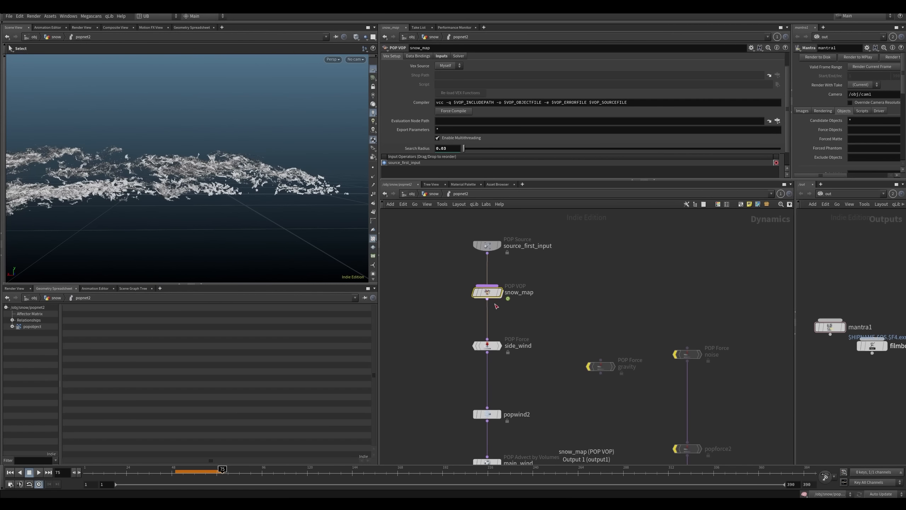
{"action": "double_click", "coordinate": [487, 292]}
{"action": "left_click", "coordinate": [605, 278]}
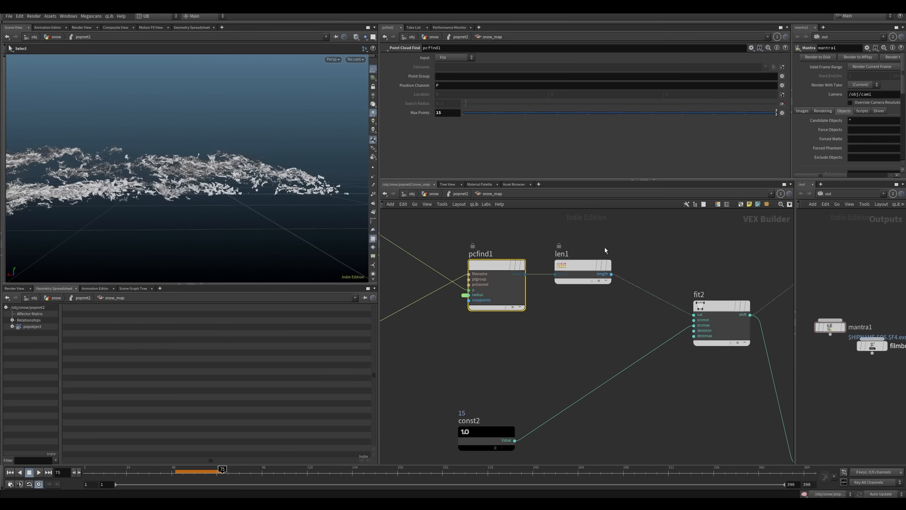
{"action": "middle_click_drag", "start_coordinate": [560, 326], "coordinate": [515, 323]}
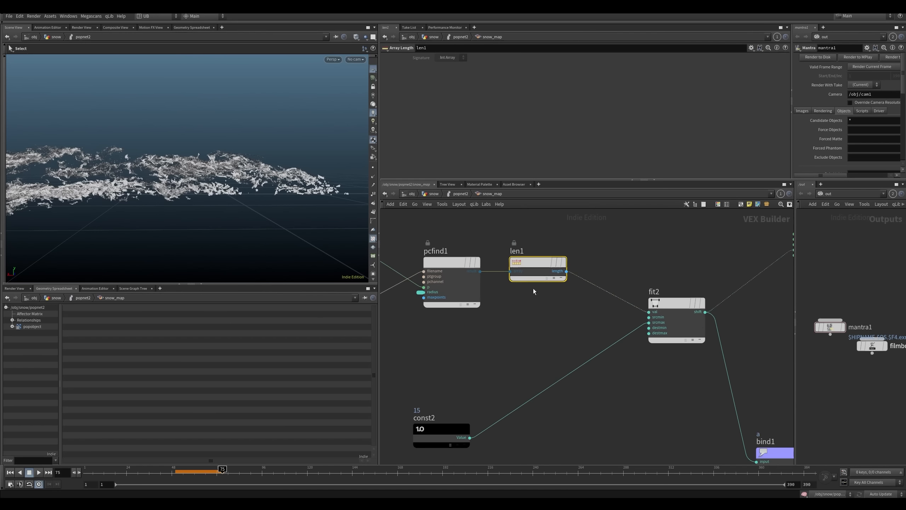
{"action": "scroll", "coordinate": [523, 296], "scroll_direction": "down", "scroll_amount": 2}
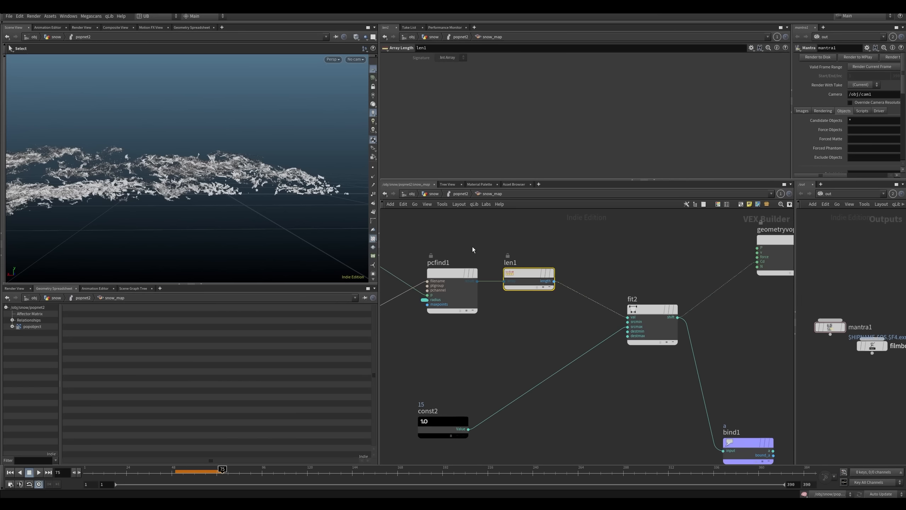
{"action": "left_click", "coordinate": [455, 285]}
{"action": "middle_click_drag", "start_coordinate": [517, 326], "coordinate": [489, 288]}
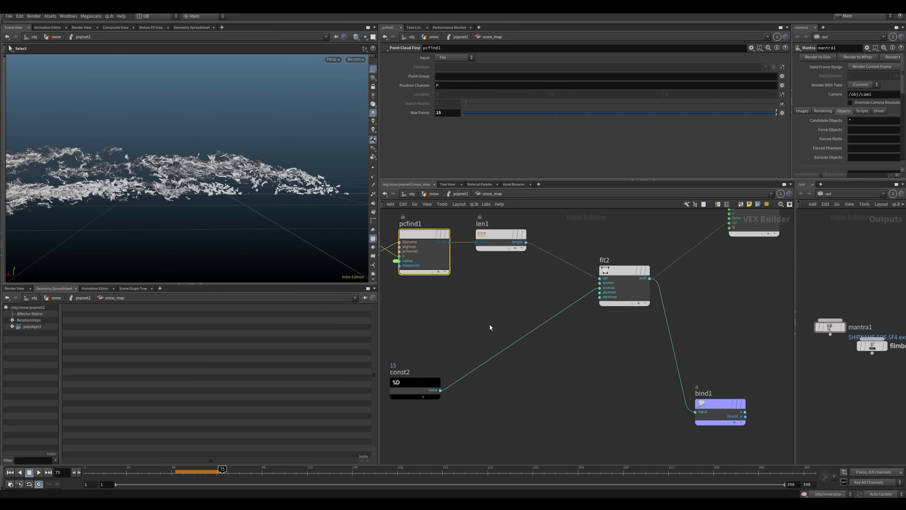
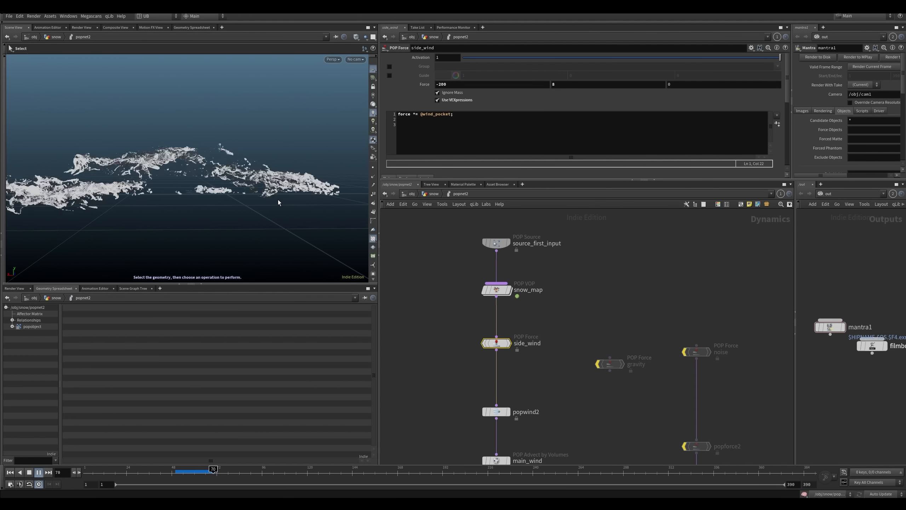
Step: Pause the simulation at frame 75 to inspect the snow, and resume playback up to frame 84
{"action": "key", "text": "Up"}
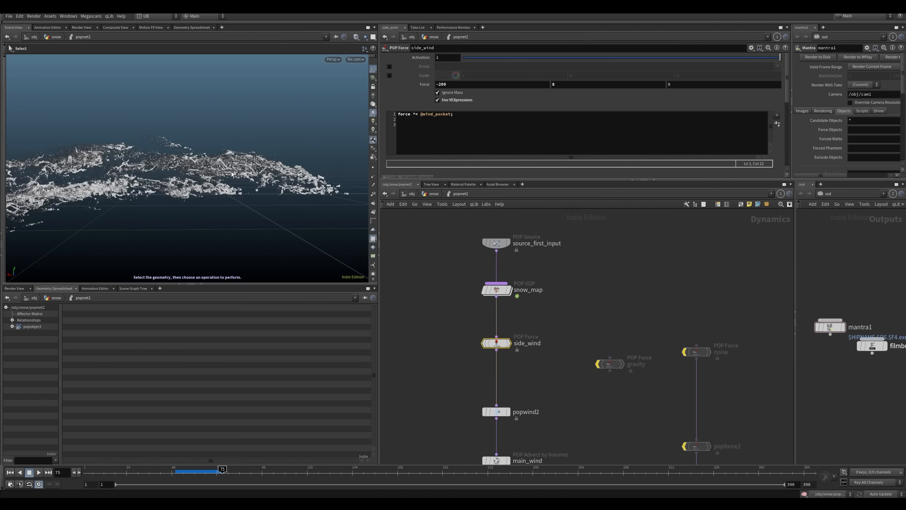
{"action": "right_click_drag", "start_coordinate": [272, 196], "coordinate": [187, 183], "text": "alt"}
{"action": "left_click_drag", "start_coordinate": [187, 183], "coordinate": [229, 173], "text": "alt"}
{"action": "key", "text": "Up"}
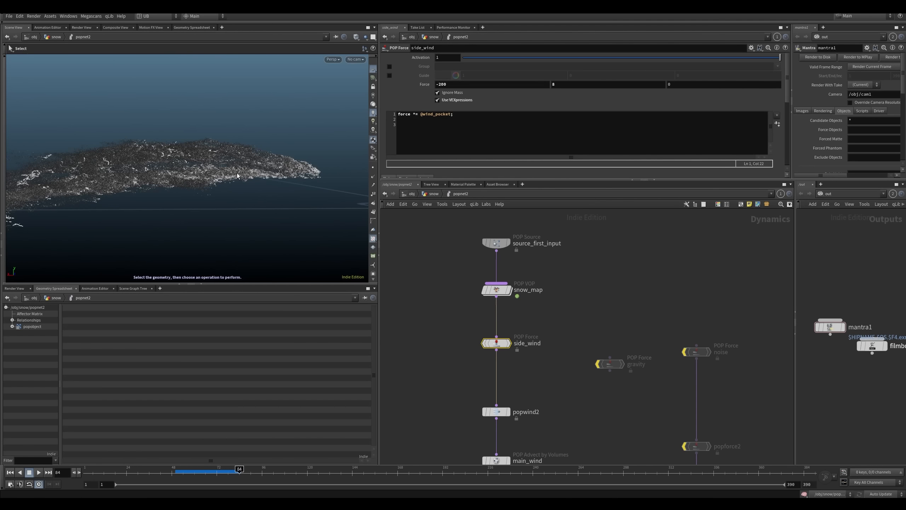
Step: Set side_wind's X force to -2000 and replay the simulation from frame 1 to frame 80
{"action": "left_click", "coordinate": [470, 84]}
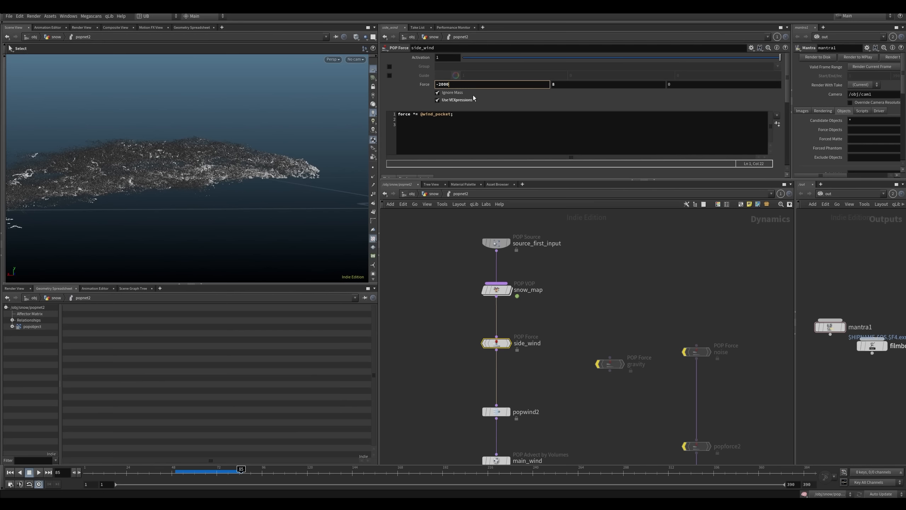
{"action": "key", "text": "Return"}
{"action": "middle_click_drag", "start_coordinate": [309, 159], "coordinate": [266, 175], "text": "alt"}
{"action": "key", "text": "ctrl+Up"}
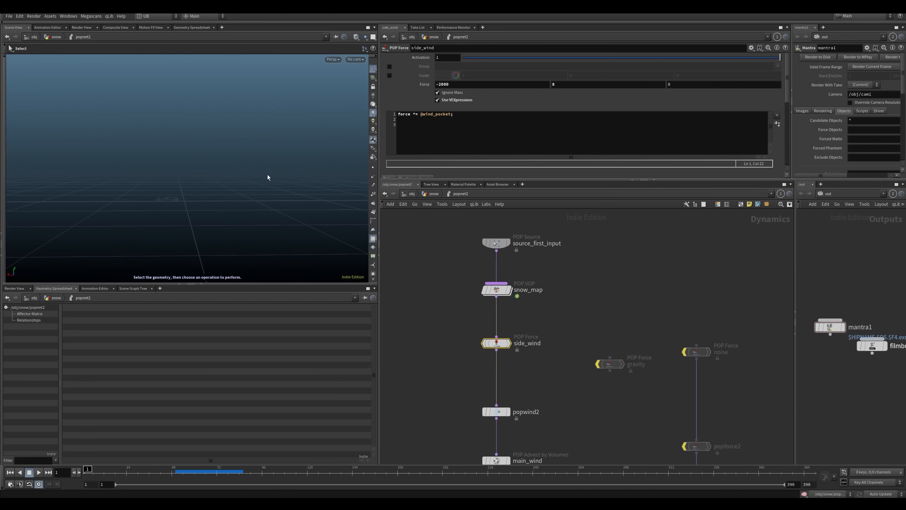
{"action": "key", "text": "Up"}
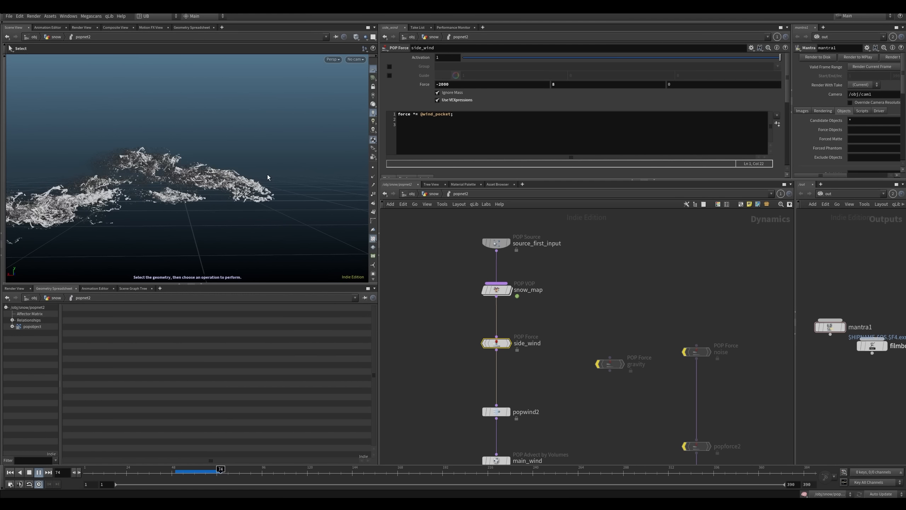
{"action": "key", "text": "Escape"}
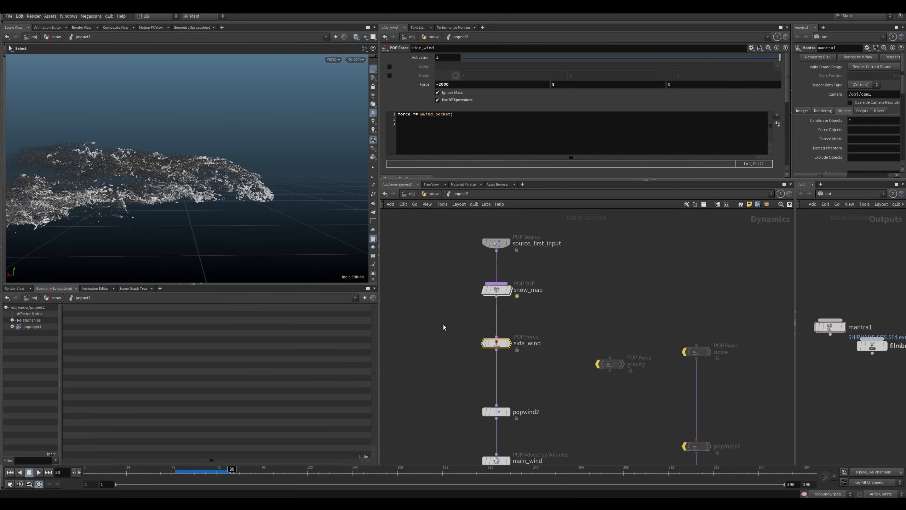
Step: Select the main_wind and pyro_push advection nodes in popnet2
{"action": "middle_click_drag", "start_coordinate": [458, 406], "coordinate": [457, 316]}
{"action": "left_click_drag", "start_coordinate": [459, 314], "coordinate": [504, 420]}
{"action": "middle_click_drag", "start_coordinate": [464, 378], "coordinate": [467, 402]}
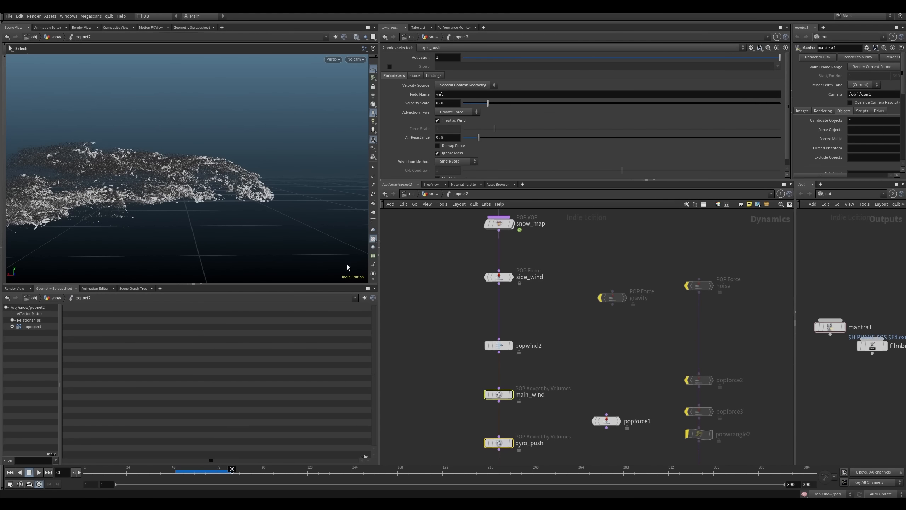
Step: Frame the snow in the viewport and start a flipbook render of the simulation to MPlay with the existing settings
{"action": "right_click_drag", "start_coordinate": [303, 250], "coordinate": [289, 257], "text": "alt"}
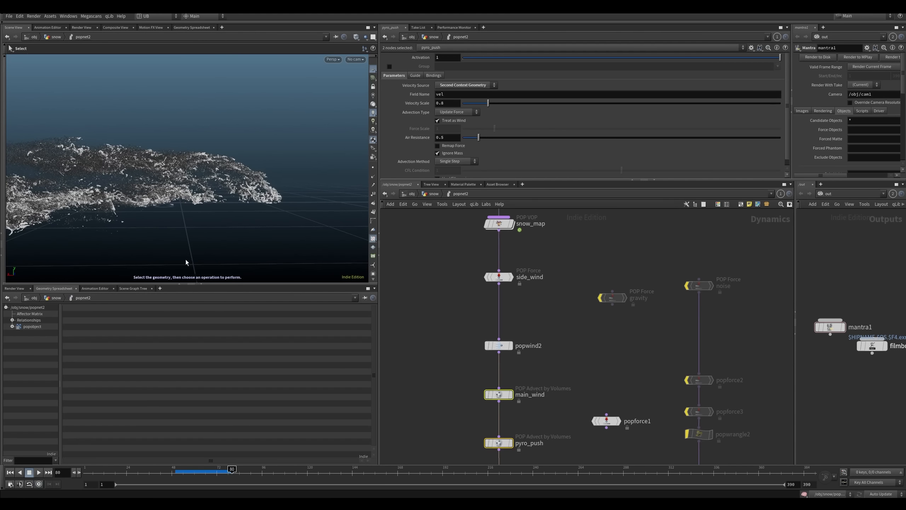
{"action": "left_click_drag", "start_coordinate": [240, 186], "coordinate": [245, 211], "text": "alt"}
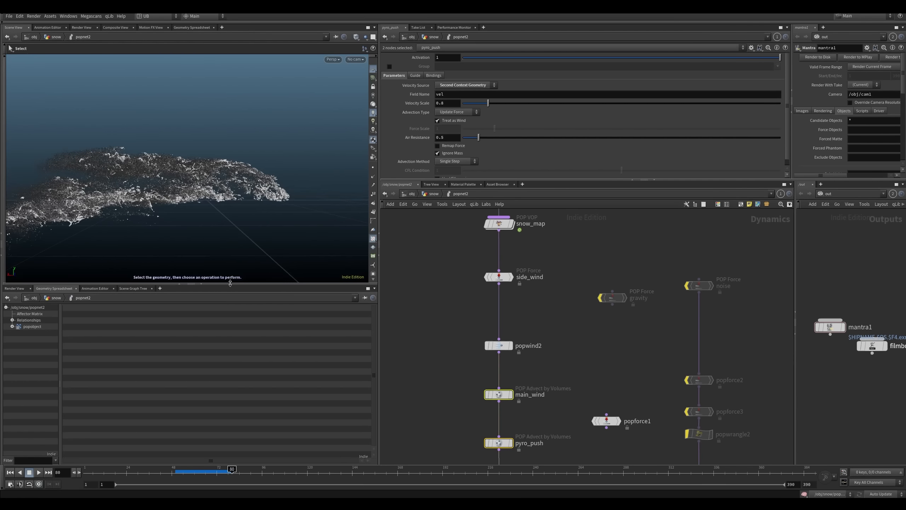
{"action": "key", "text": "alt+f"}
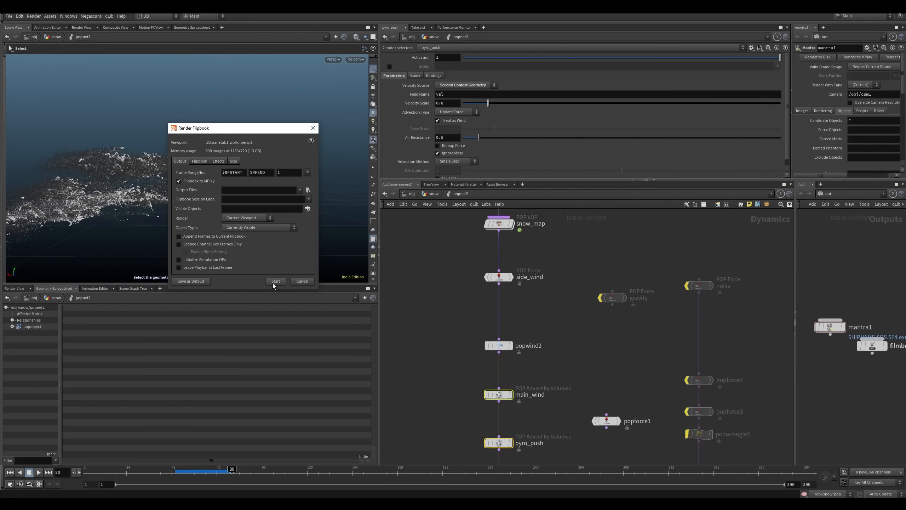
{"action": "left_click", "coordinate": [274, 283]}
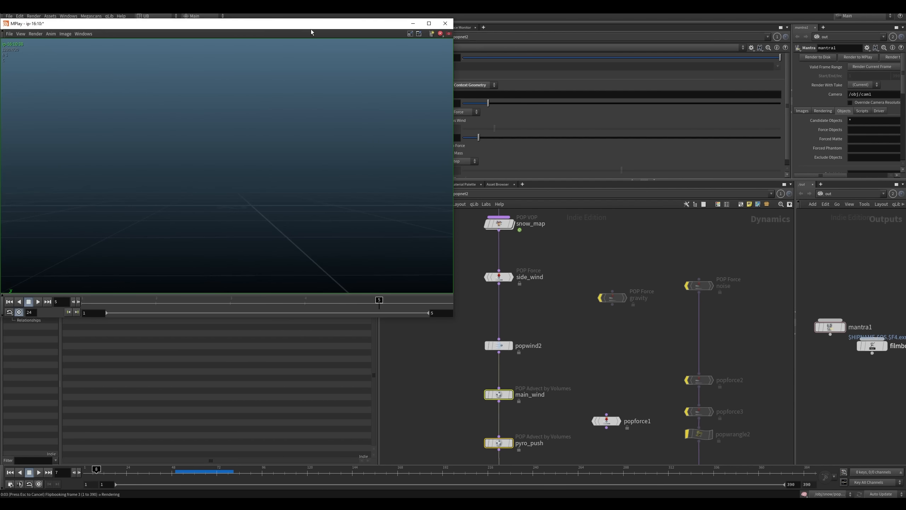
{"action": "left_click_drag", "start_coordinate": [311, 29], "coordinate": [373, 79]}
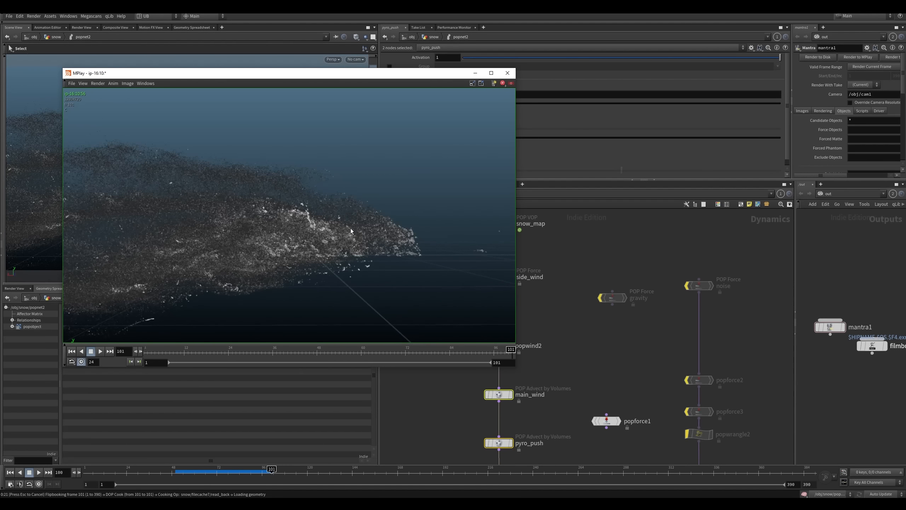
Step: Play the flipbook in MPlay while it renders, repeatedly returning to the middle of the sequence to review the snow motion
{"action": "key", "text": "Up"}
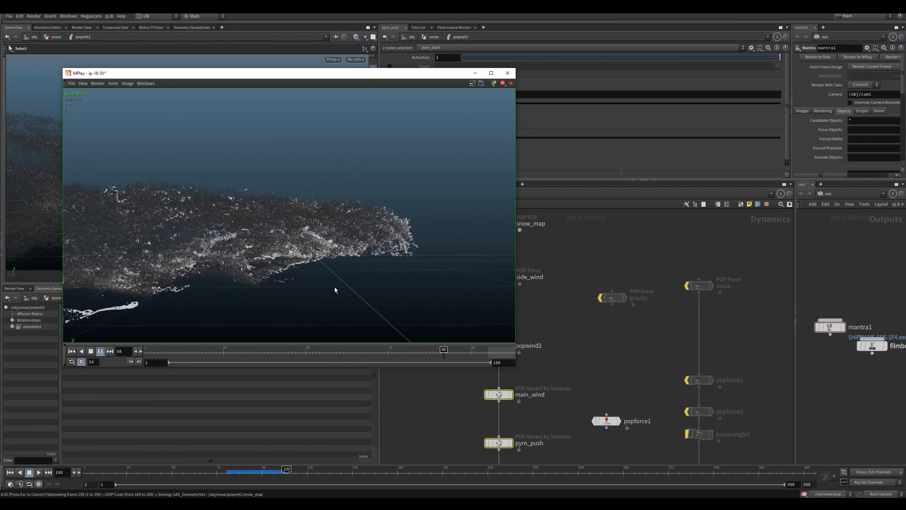
{"action": "left_click", "coordinate": [336, 354]}
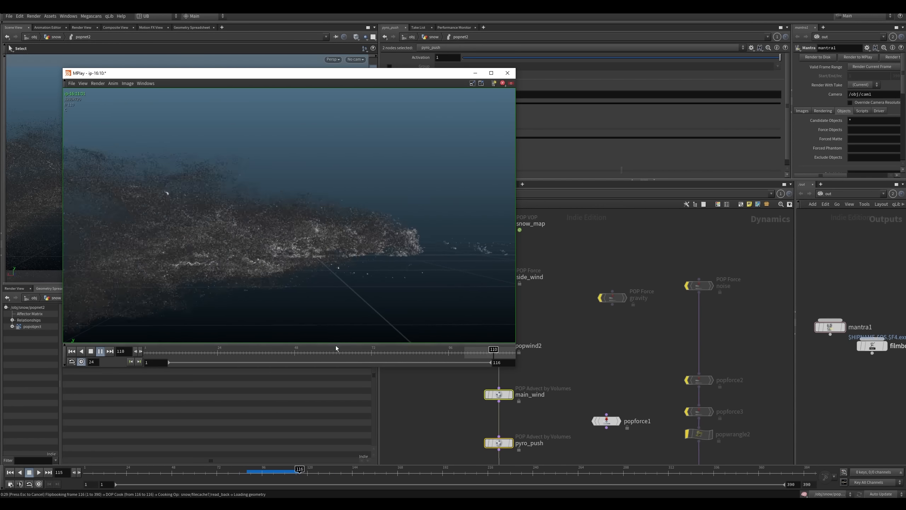
{"action": "left_click", "coordinate": [335, 352]}
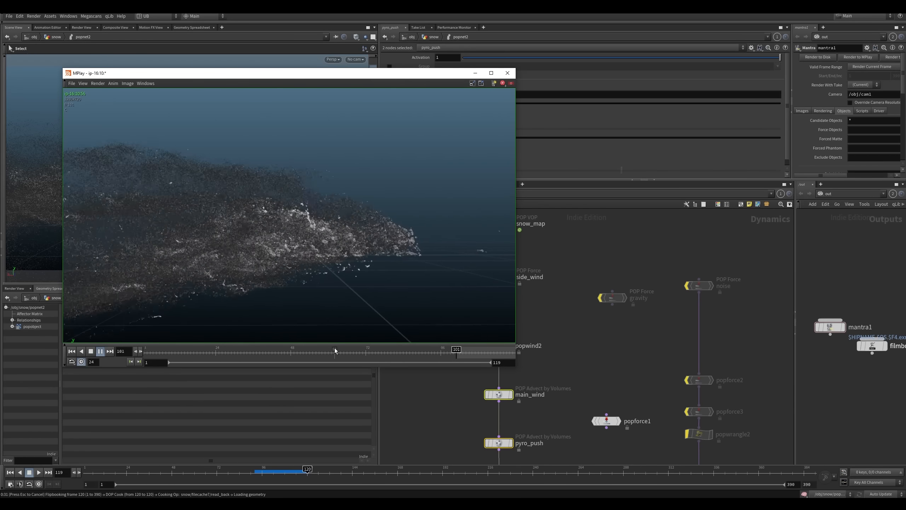
{"action": "left_click", "coordinate": [342, 354]}
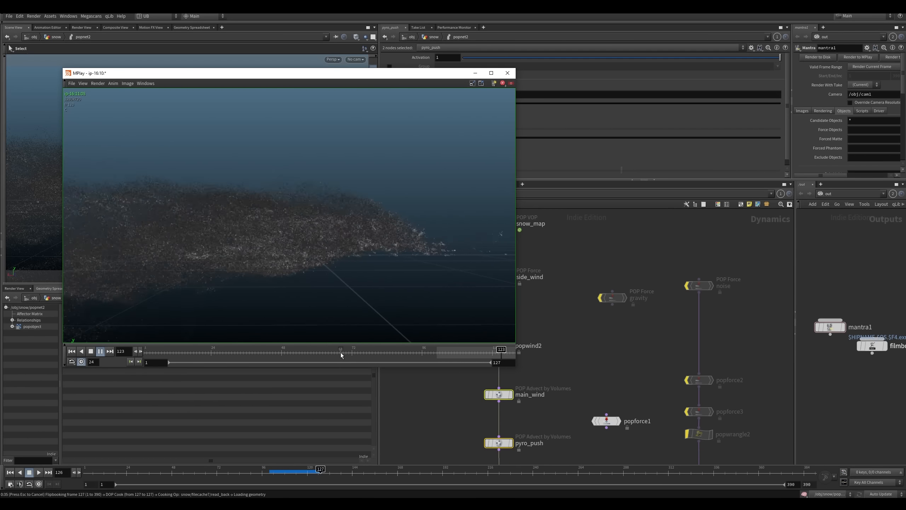
Step: Cancel the flipbook render and return the timeline to about frame 60
{"action": "left_click", "coordinate": [555, 325]}
{"action": "key", "text": "Escape"}
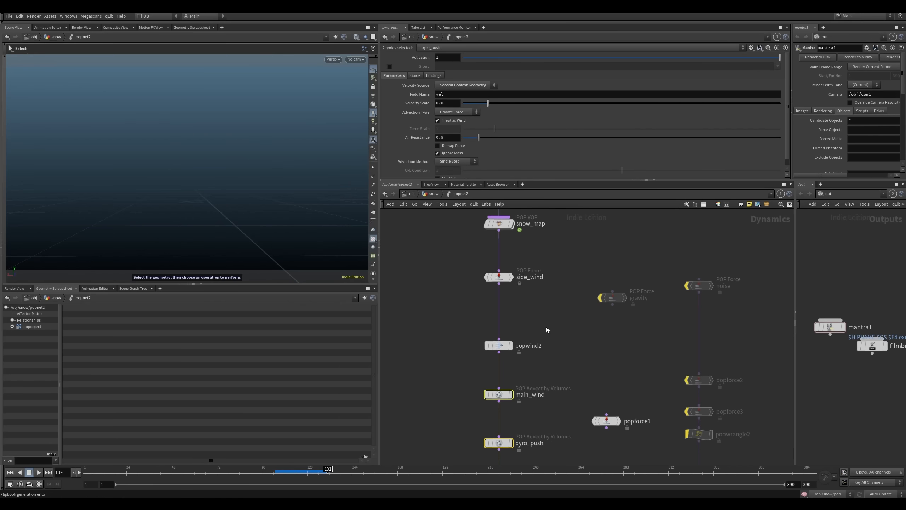
{"action": "left_click", "coordinate": [290, 473]}
{"action": "left_click", "coordinate": [198, 473]}
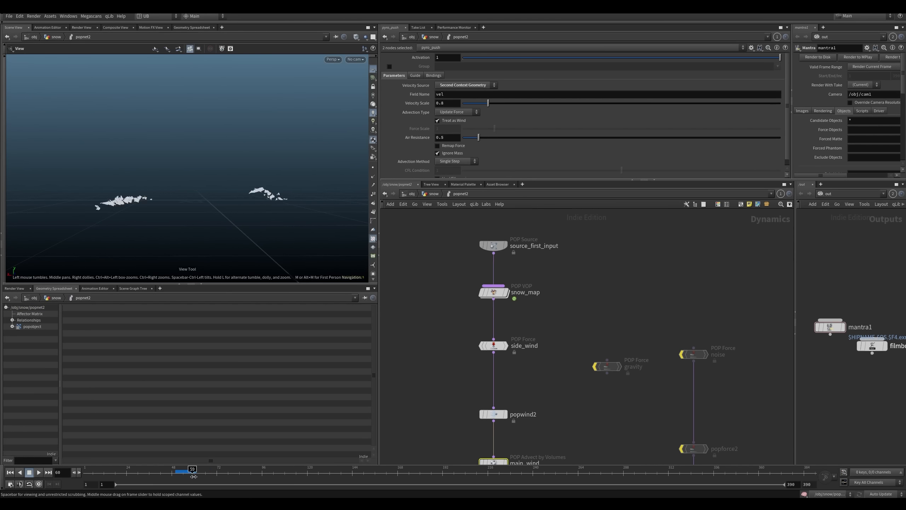
Step: Set the X component of the side_wind POP Force to -20
{"action": "left_click", "coordinate": [494, 346]}
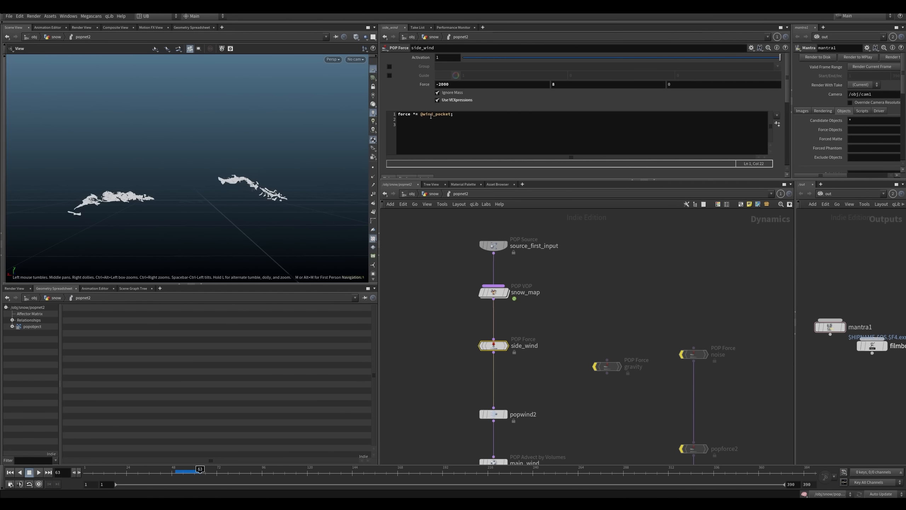
{"action": "left_click", "coordinate": [413, 114]}
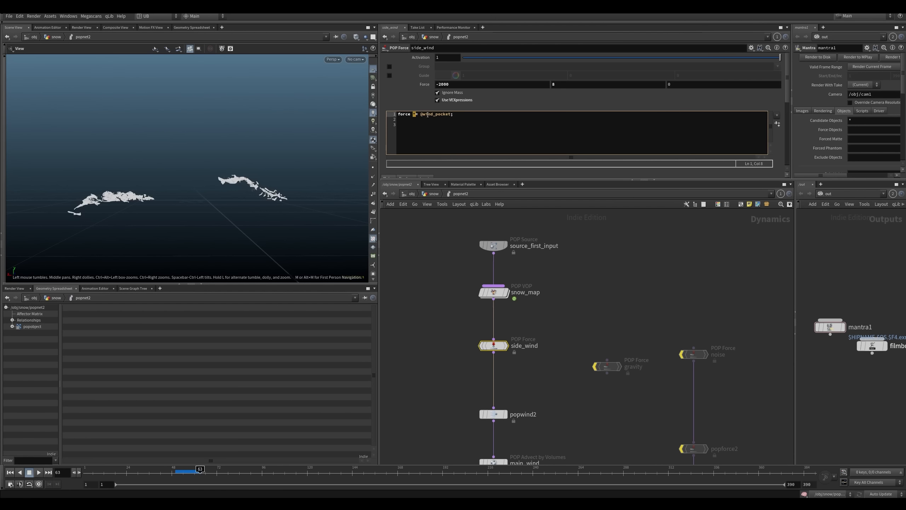
{"action": "left_click", "coordinate": [468, 85]}
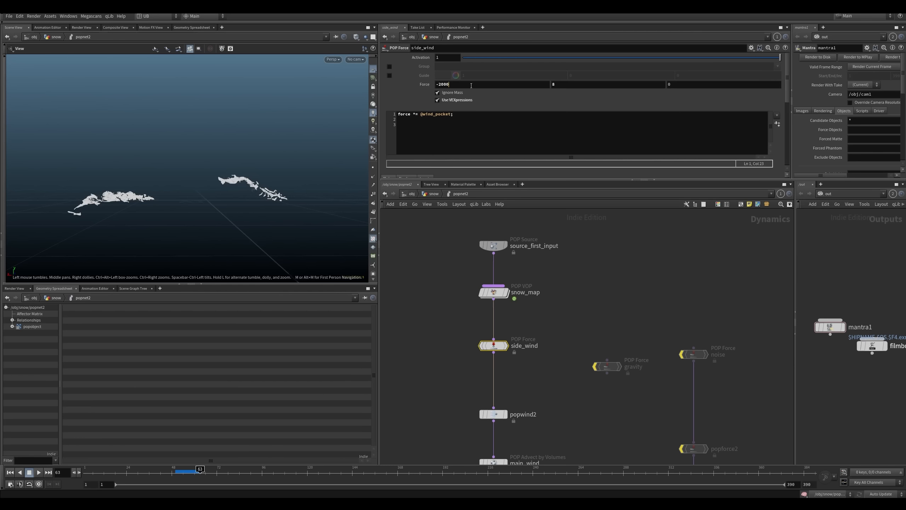
{"action": "key", "text": "BackSpace"}
{"action": "key", "text": "Return"}
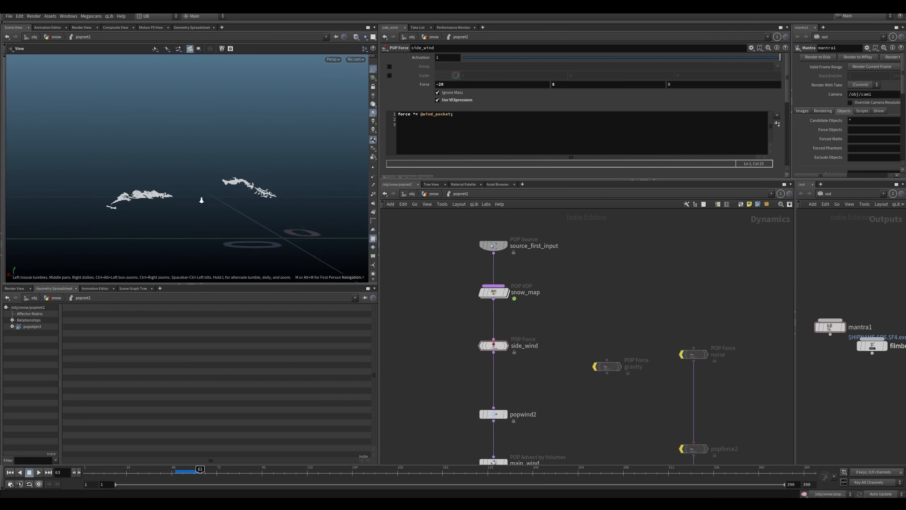
{"action": "left_click_drag", "start_coordinate": [787, 82], "coordinate": [787, 102]}
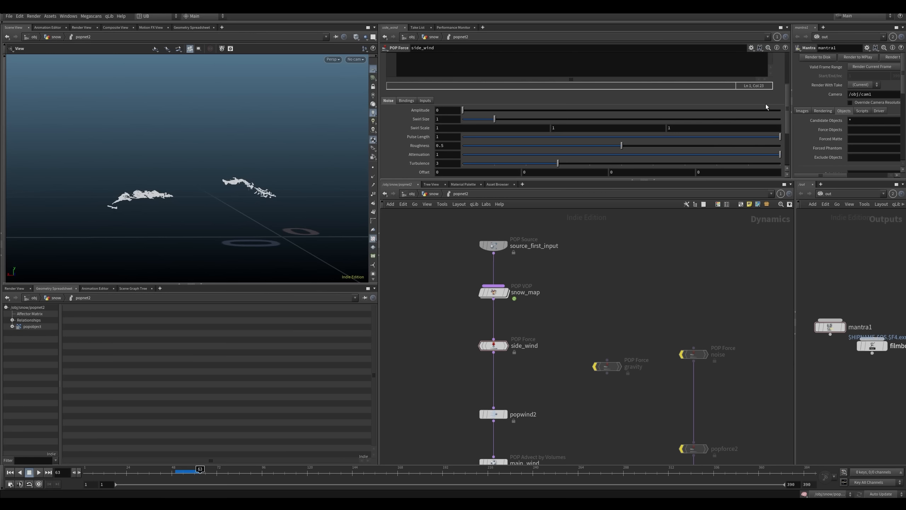
{"action": "left_click_drag", "start_coordinate": [788, 102], "coordinate": [787, 89]}
{"action": "left_click_drag", "start_coordinate": [462, 68], "coordinate": [397, 67]}
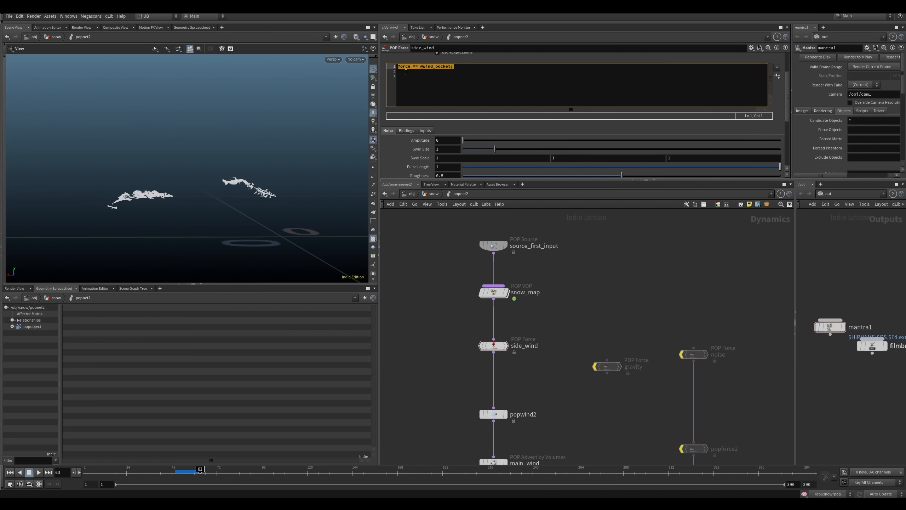
{"action": "left_click_drag", "start_coordinate": [787, 93], "coordinate": [785, 125]}
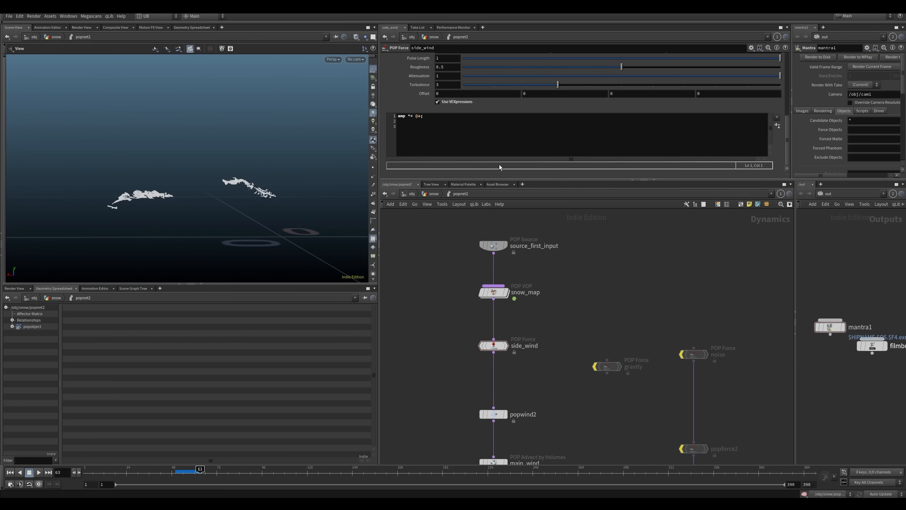
{"action": "left_click", "coordinate": [417, 116]}
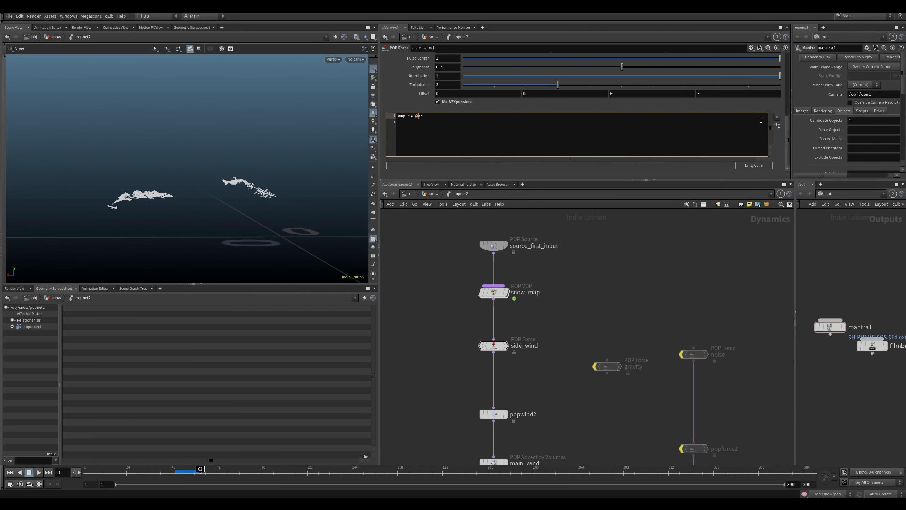
{"action": "left_click_drag", "start_coordinate": [786, 123], "coordinate": [785, 82]}
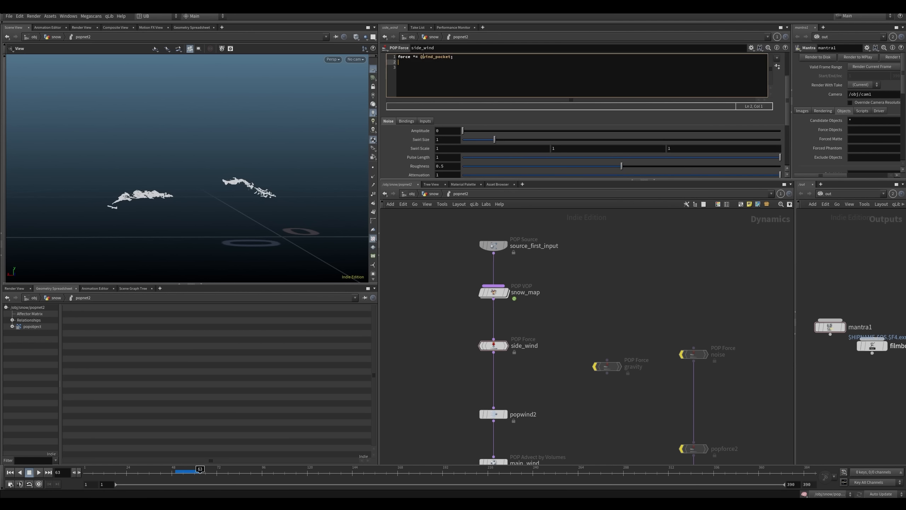
{"action": "left_click_drag", "start_coordinate": [421, 57], "coordinate": [452, 60]}
{"action": "scroll", "coordinate": [785, 91], "scroll_direction": "down", "scroll_amount": 5}
{"action": "left_click", "coordinate": [422, 121]}
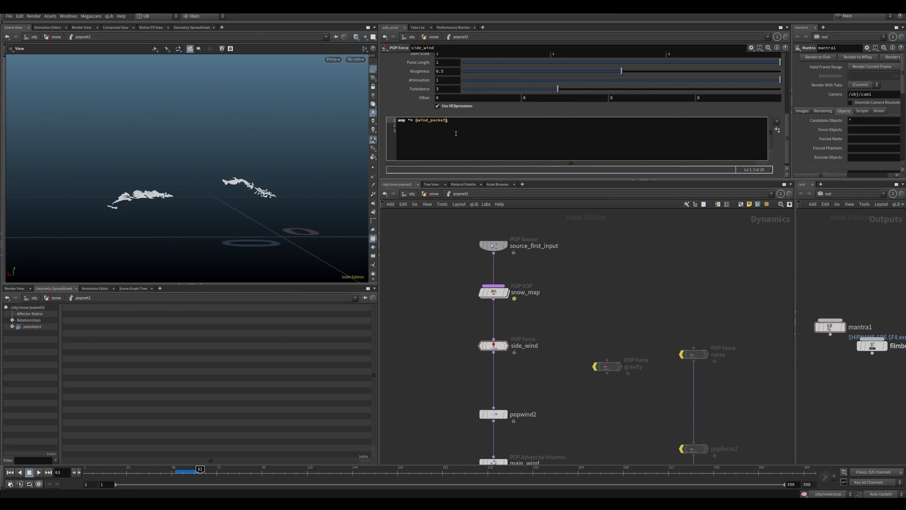
Step: Set side_wind's noise amplitude to 500 and replay the simulation from the start to check the particles
{"action": "scroll", "coordinate": [456, 133], "scroll_direction": "up", "scroll_amount": 2}
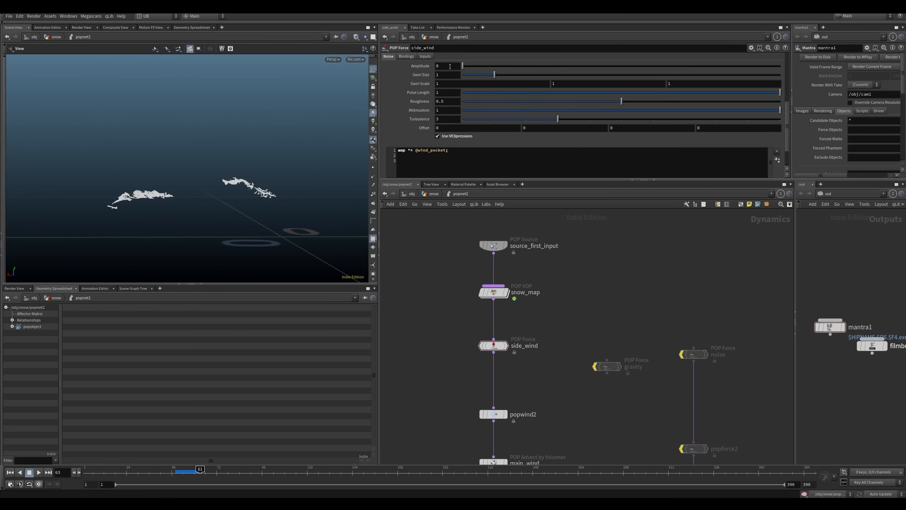
{"action": "left_click_drag", "start_coordinate": [450, 66], "coordinate": [392, 77]}
{"action": "type", "text": "500"}
{"action": "key", "text": "Return"}
{"action": "key", "text": "ctrl+Up"}
{"action": "key", "text": "Up"}
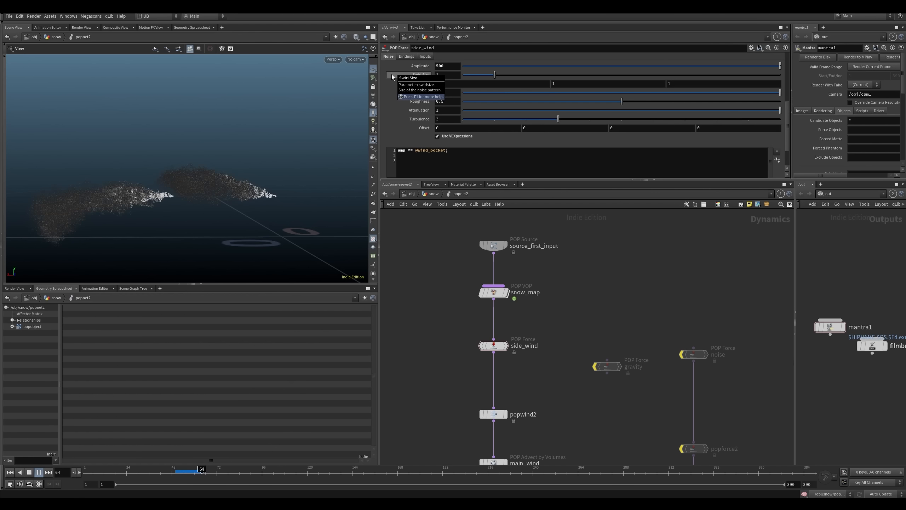
{"action": "key", "text": "Up"}
{"action": "left_click_drag", "start_coordinate": [299, 204], "coordinate": [277, 178]}
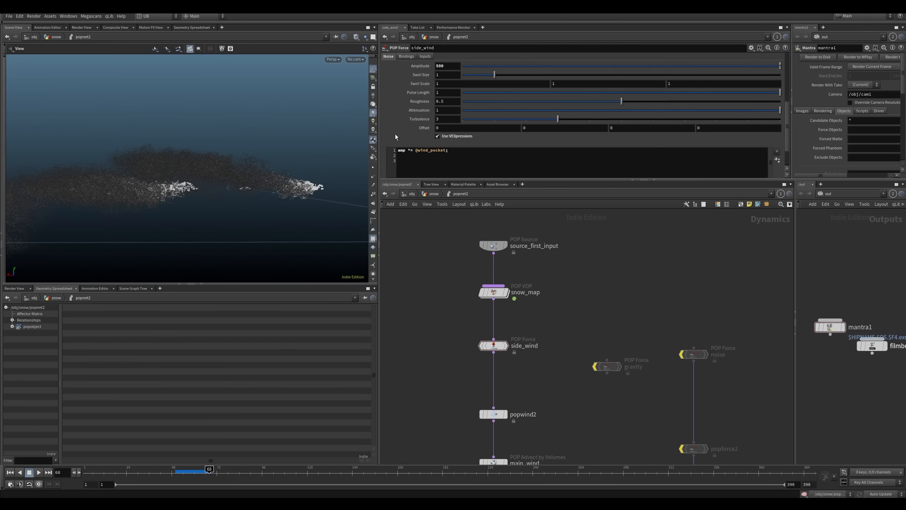
Step: Set side_wind's noise swirl size to 30 and replay the simulation from the start
{"action": "type", "text": "30"}
{"action": "key", "text": "Return"}
{"action": "key", "text": "ctrl+Up"}
{"action": "key", "text": "Up"}
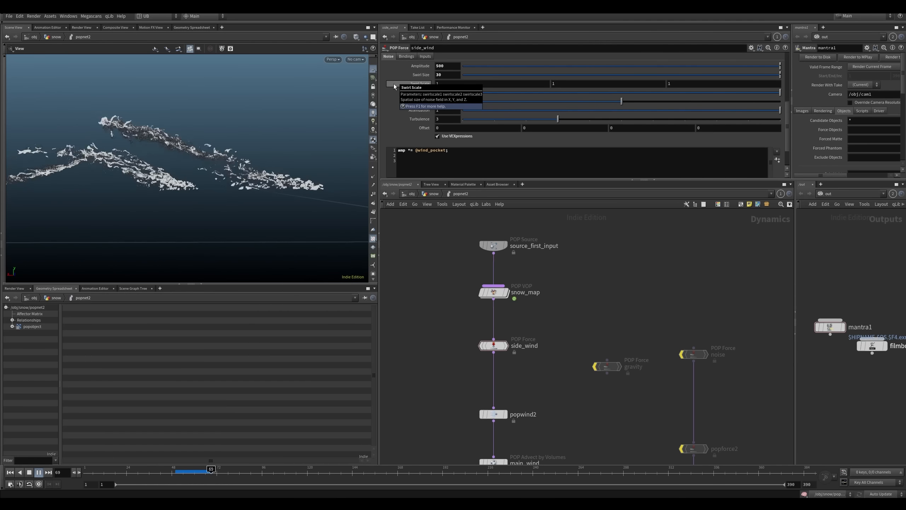
{"action": "key", "text": "Up"}
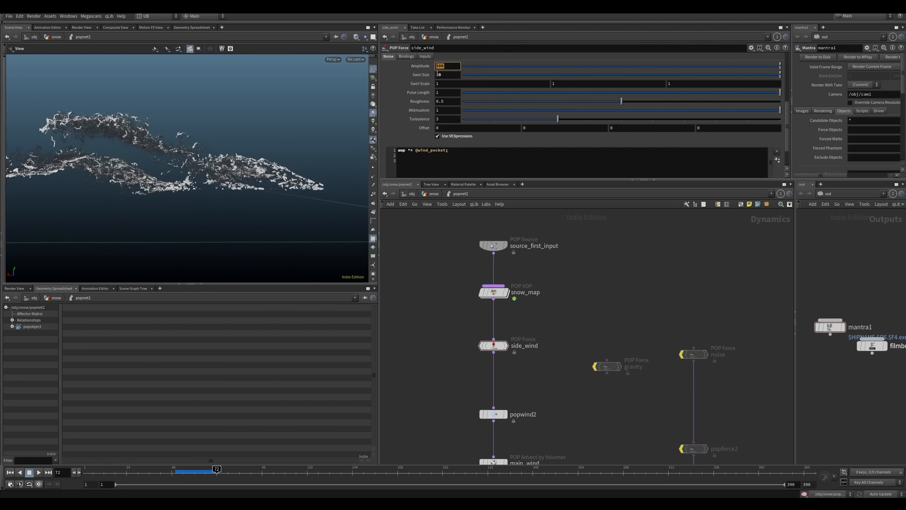
Step: Set side_wind's noise swirl size to 10, replay the simulation and view the resulting particle motion
{"action": "left_click_drag", "start_coordinate": [442, 74], "coordinate": [385, 75]}
{"action": "type", "text": "10"}
{"action": "key", "text": "Return"}
{"action": "key", "text": "ctrl+Up"}
{"action": "key", "text": "Up"}
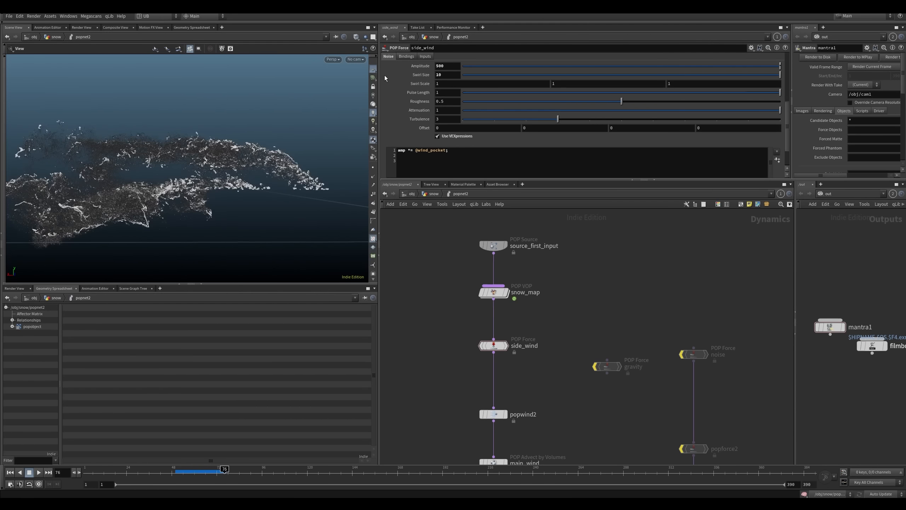
{"action": "left_click_drag", "start_coordinate": [156, 175], "coordinate": [187, 175]}
{"action": "key", "text": "Up"}
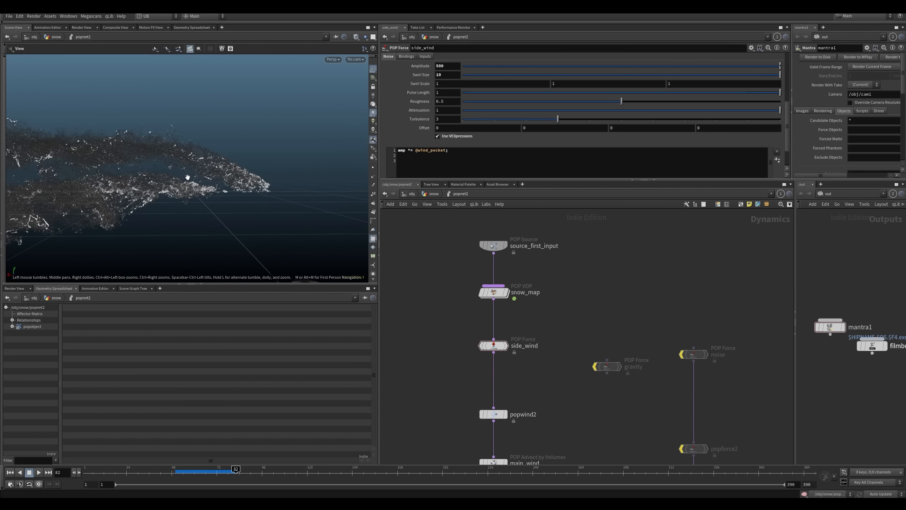
{"action": "key", "text": "Up"}
Step: Save the scene and return side_wind's noise amplitude to 0
{"action": "key", "text": "ctrl+s"}
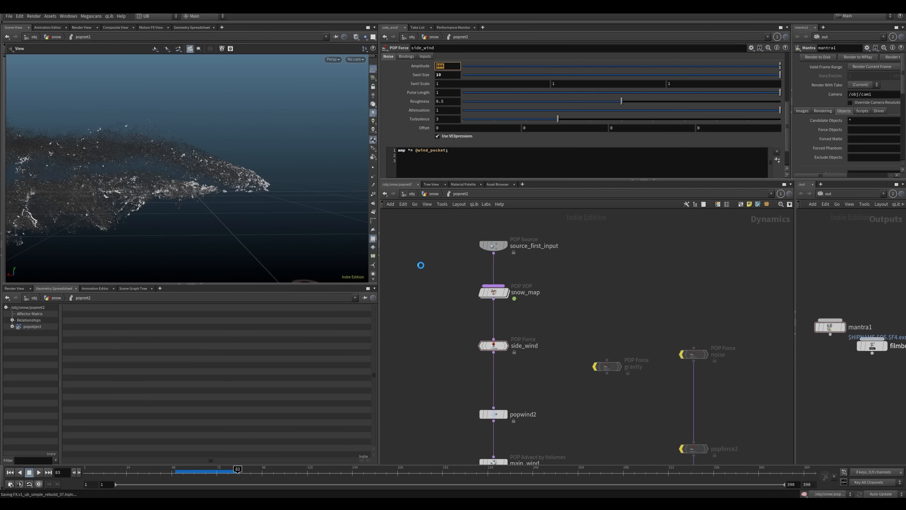
{"action": "key", "text": "ctrl+z"}
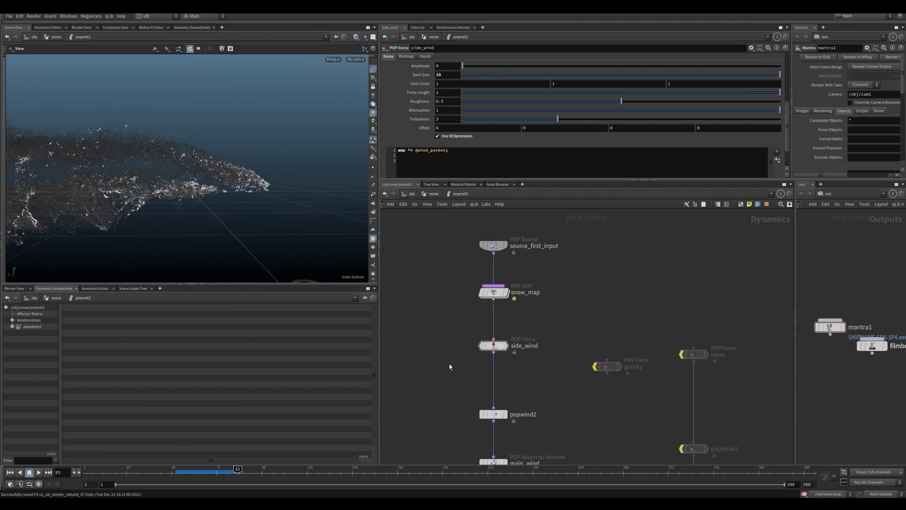
Step: Examine popwind2's clamped airres expression for air resistance and check the point attributes reaching side_wind
{"action": "middle_click_drag", "start_coordinate": [449, 364], "coordinate": [449, 284]}
{"action": "left_click", "coordinate": [495, 334]}
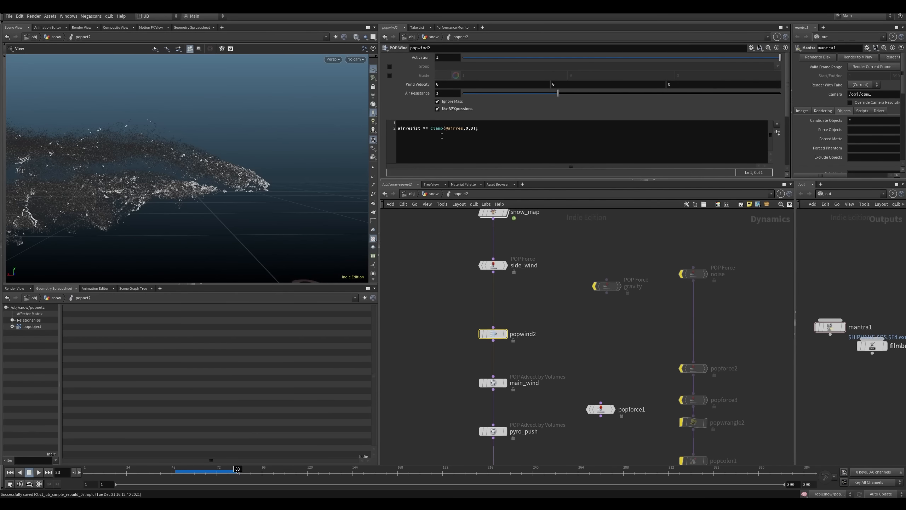
{"action": "left_click", "coordinate": [428, 128]}
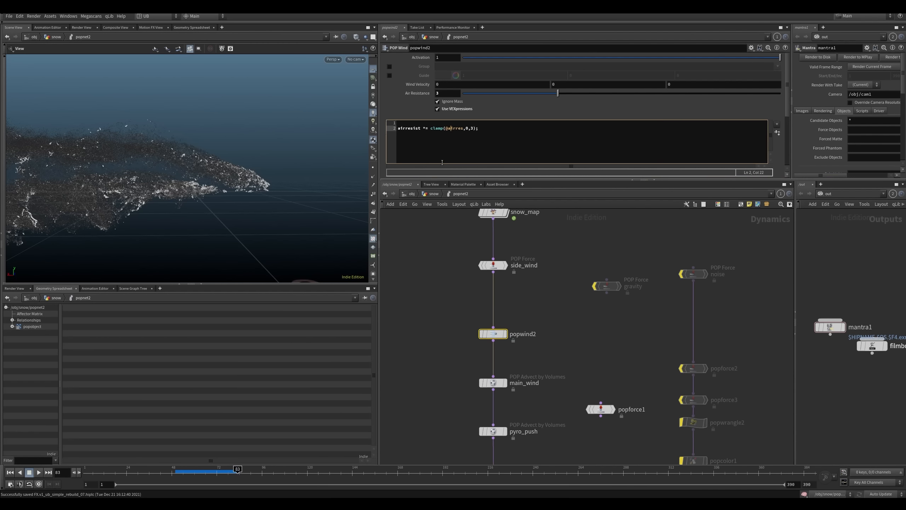
{"action": "scroll", "coordinate": [780, 158], "scroll_direction": "down", "scroll_amount": 5}
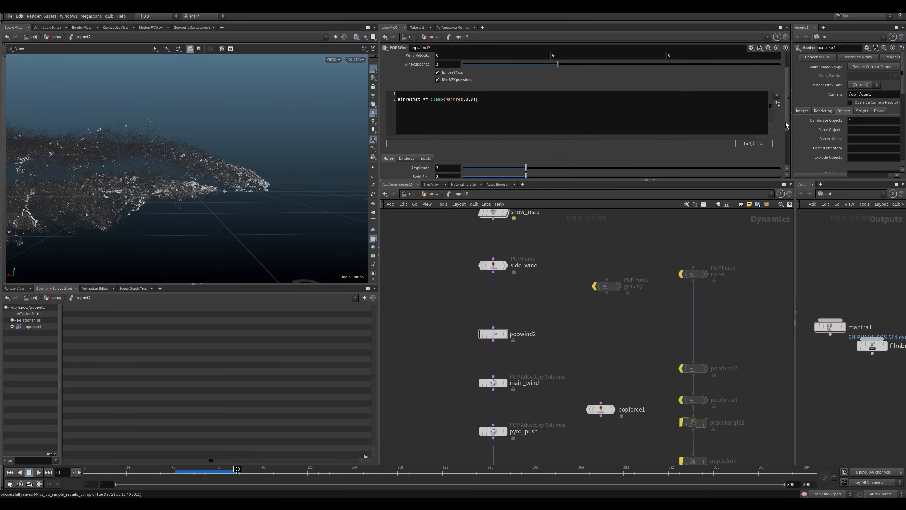
{"action": "scroll", "coordinate": [788, 115], "scroll_direction": "up", "scroll_amount": 5}
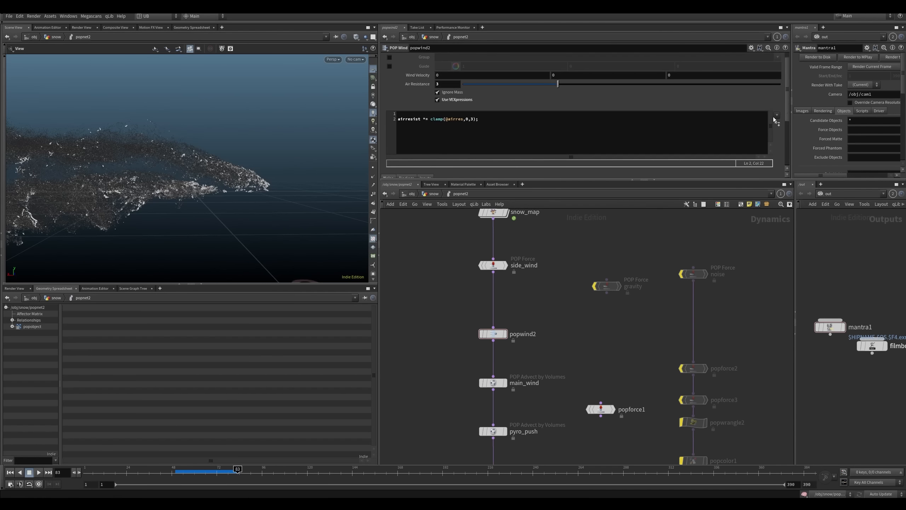
{"action": "left_click", "coordinate": [459, 132]}
{"action": "middle_click_drag", "start_coordinate": [453, 252], "coordinate": [451, 256]}
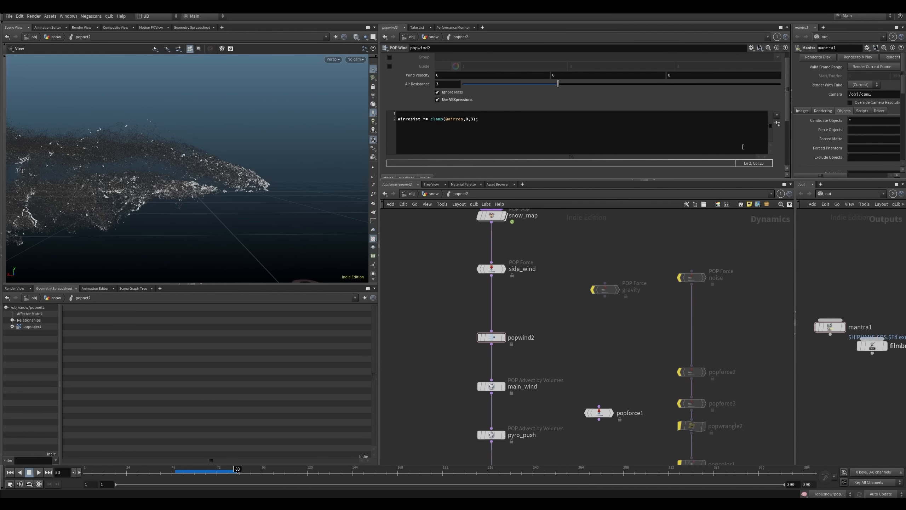
{"action": "middle_click", "coordinate": [498, 273]}
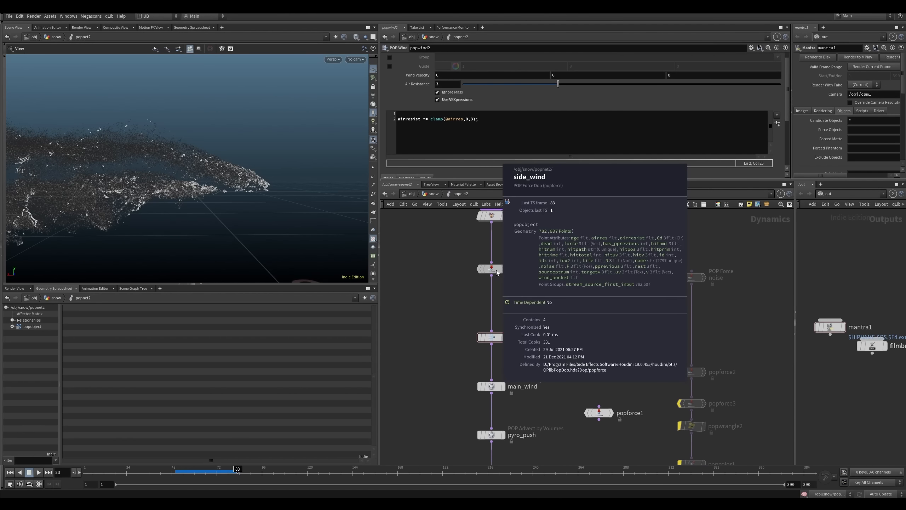
{"action": "left_click_drag", "start_coordinate": [449, 120], "coordinate": [461, 120]}
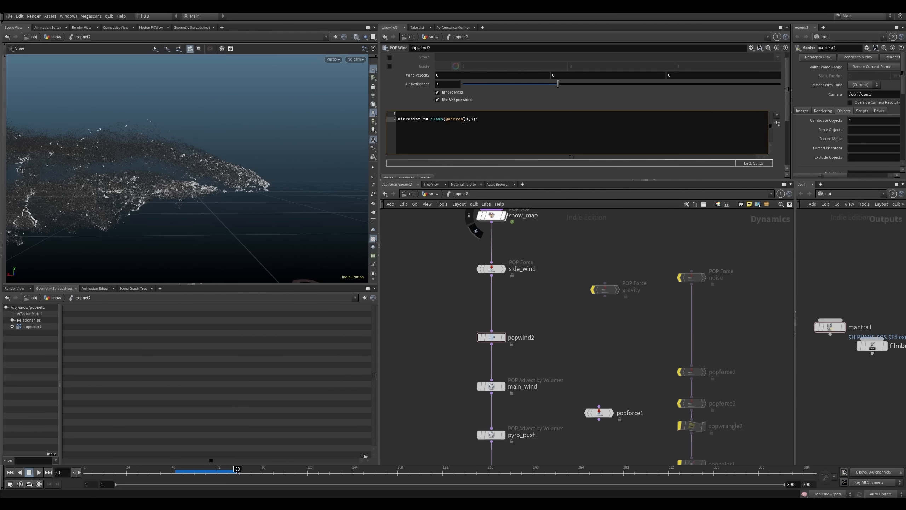
{"action": "middle_click_drag", "start_coordinate": [442, 287], "coordinate": [449, 295]}
{"action": "left_click", "coordinate": [463, 118]}
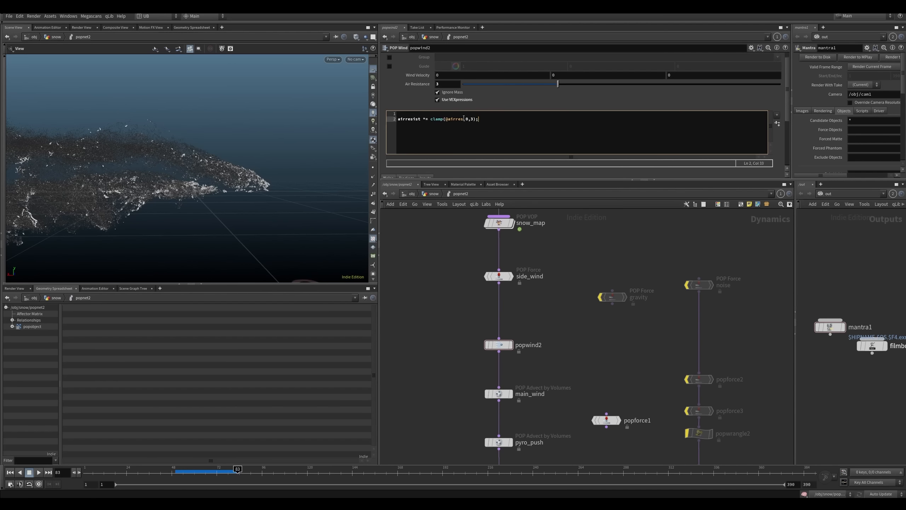
{"action": "key", "text": "ctrl+a"}
Step: Go up to the snow network and open attribvop4 below filecache1 to inspect its airres bind node
{"action": "key", "text": "u"}
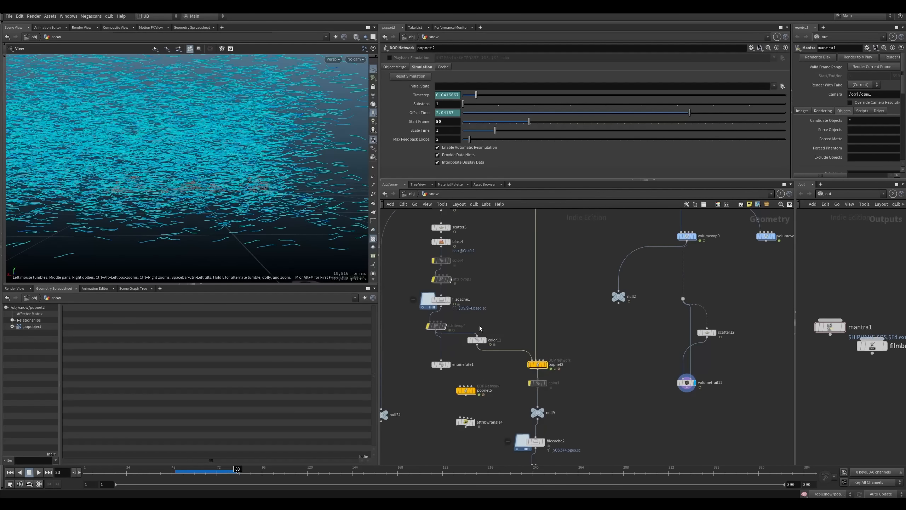
{"action": "left_click_drag", "start_coordinate": [444, 322], "coordinate": [484, 346]}
{"action": "left_click", "coordinate": [462, 332]}
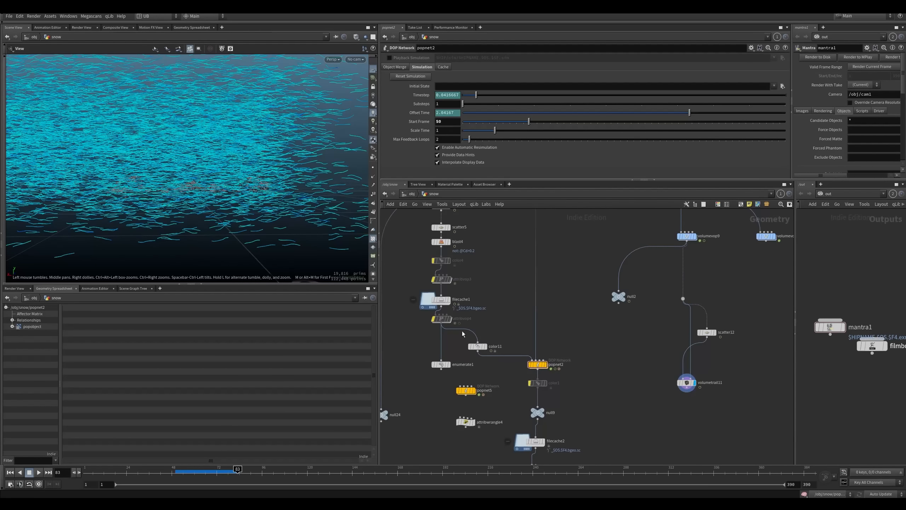
{"action": "left_click_drag", "start_coordinate": [443, 323], "coordinate": [443, 327]}
{"action": "left_click", "coordinate": [443, 323]}
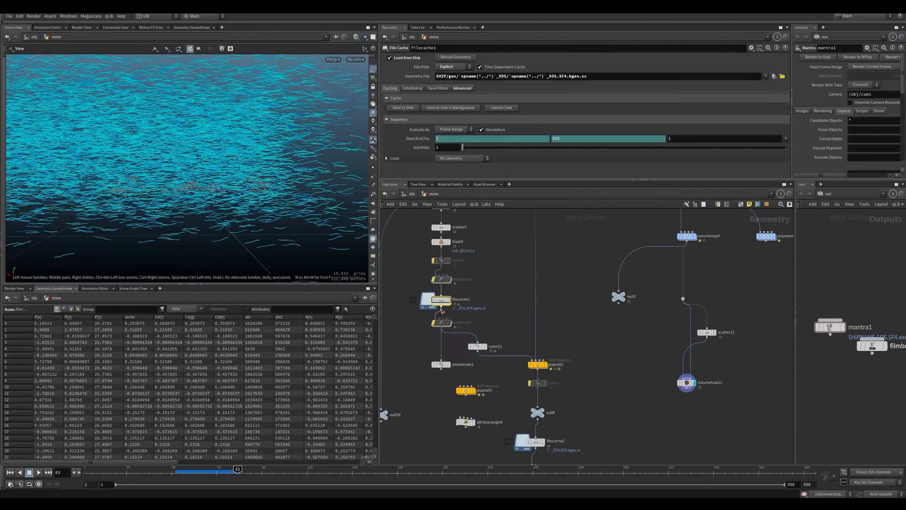
{"action": "key", "text": "i"}
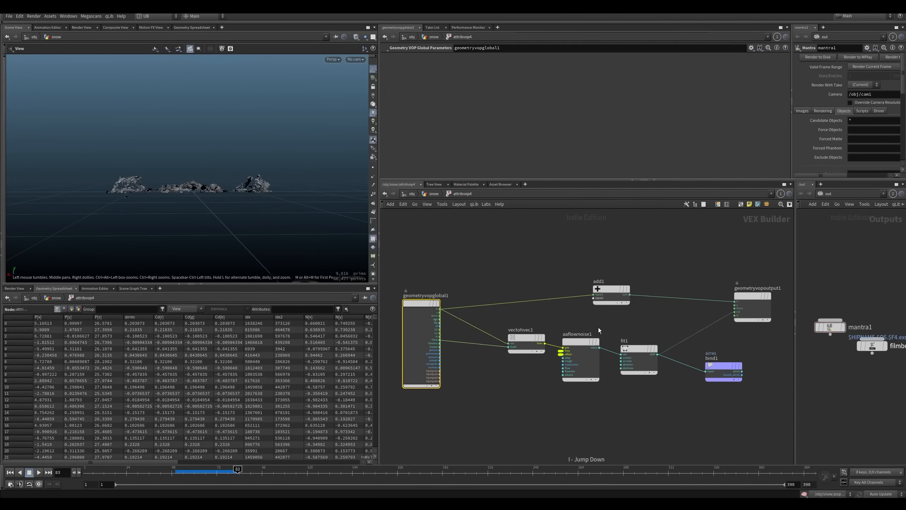
{"action": "middle_click_drag", "start_coordinate": [688, 355], "coordinate": [568, 320]}
{"action": "scroll", "coordinate": [568, 320], "scroll_direction": "up", "scroll_amount": 3}
{"action": "left_click", "coordinate": [619, 354]}
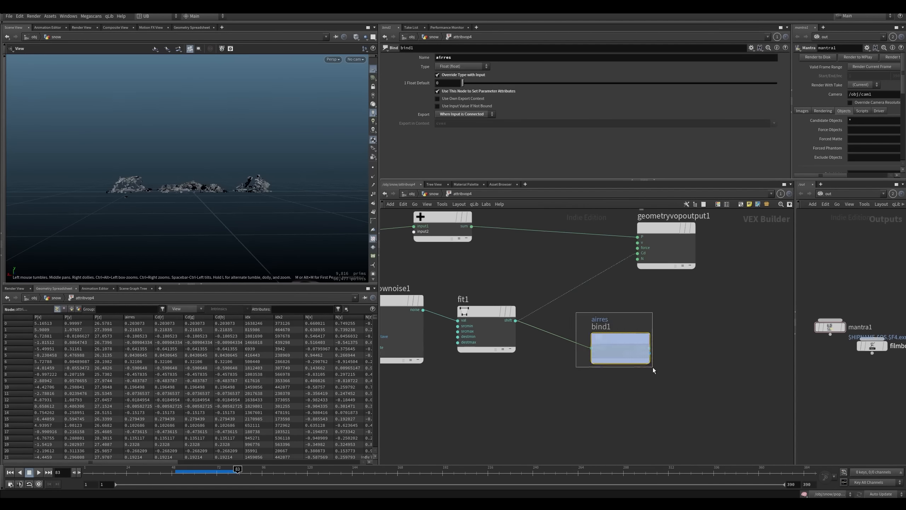
Step: Play a few frames and examine the source points affected by attribvop4 from a higher, rotated view
{"action": "key", "text": "Up"}
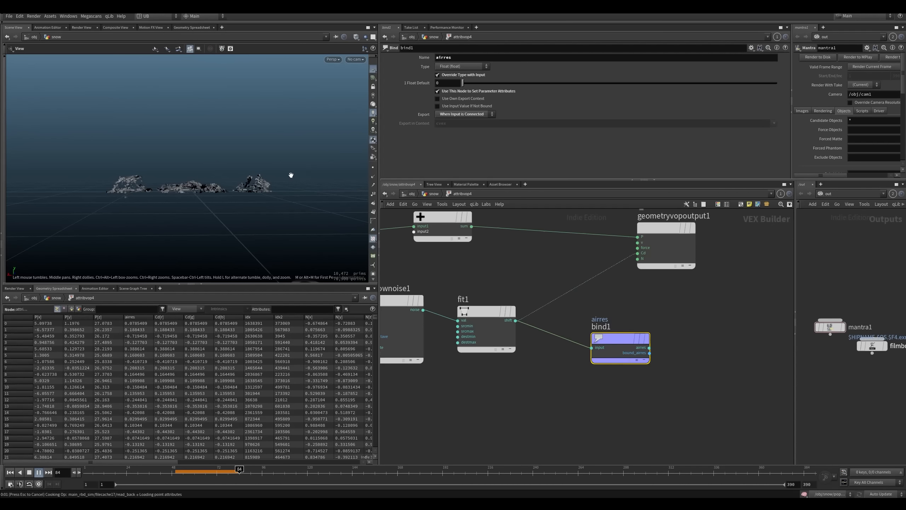
{"action": "key", "text": "Up"}
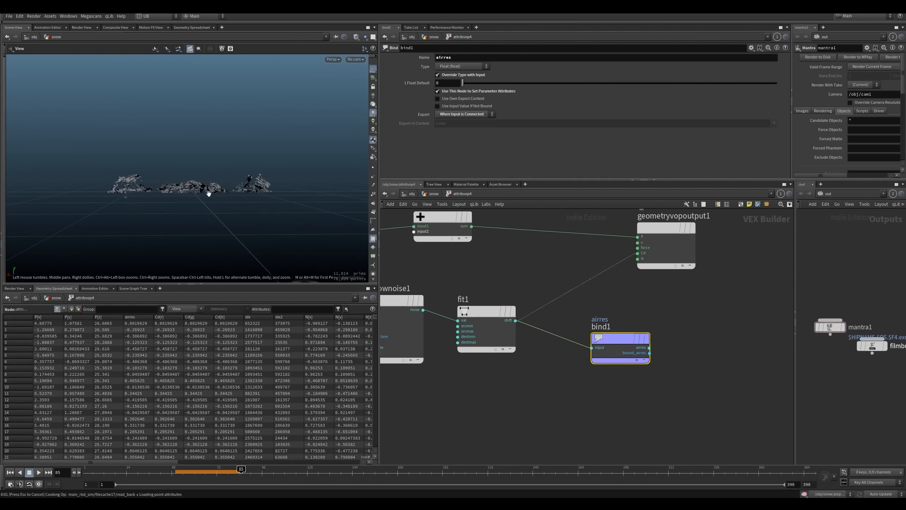
{"action": "key", "text": "Right"}
{"action": "left_click_drag", "start_coordinate": [196, 188], "coordinate": [199, 217]}
{"action": "mouse_move", "coordinate": [223, 175]}
{"action": "left_mouse_down"}
{"action": "mouse_move", "coordinate": [200, 222]}
{"action": "mouse_move", "coordinate": [226, 185]}
{"action": "left_mouse_up"}
{"action": "left_click_drag", "start_coordinate": [243, 220], "coordinate": [211, 221]}
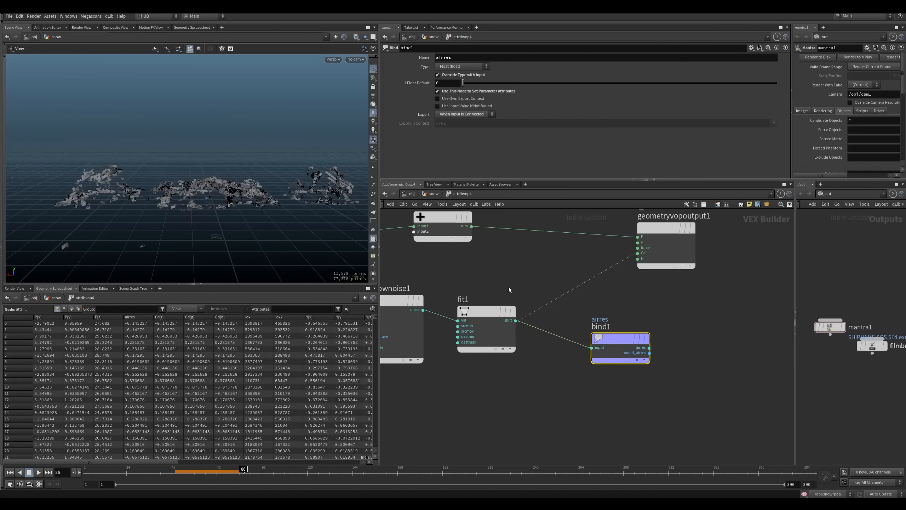
Step: Return from attribvop4 to the snow network and open popnet2 again
{"action": "key", "text": "u"}
{"action": "key", "text": "b"}
{"action": "middle_click_drag", "start_coordinate": [493, 336], "coordinate": [475, 305]}
{"action": "middle_click", "coordinate": [465, 314]}
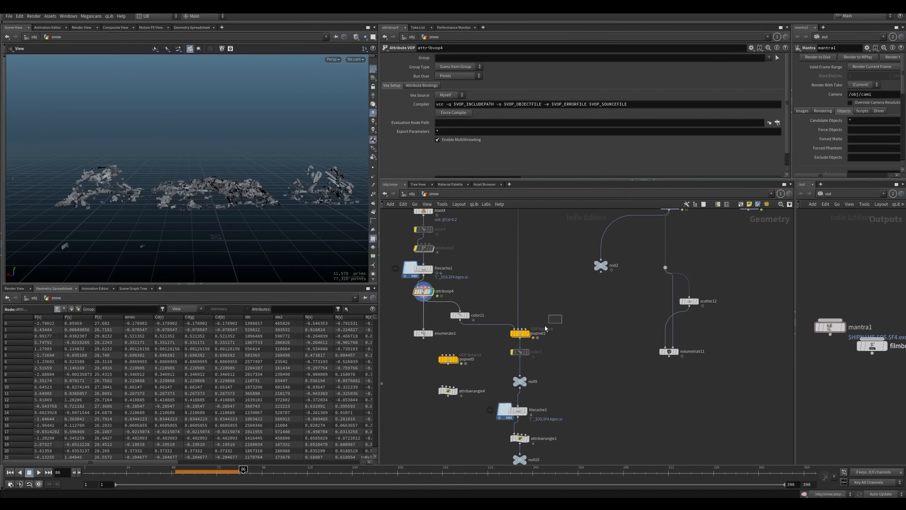
{"action": "left_click", "coordinate": [520, 332]}
{"action": "double_click", "coordinate": [520, 333]}
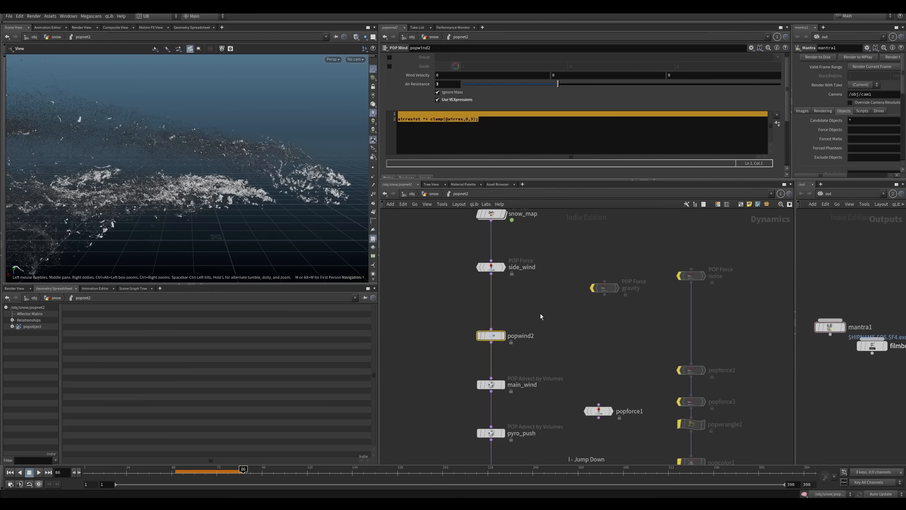
Step: Simulate popnet2 to about frame 87, examine the particles from a lower view, and check the upper limit in popwind2's airres clamp
{"action": "left_click", "coordinate": [458, 140]}
{"action": "left_click_drag", "start_coordinate": [164, 261], "coordinate": [197, 222]}
{"action": "key", "text": "ctrl+Up"}
{"action": "key", "text": "Up"}
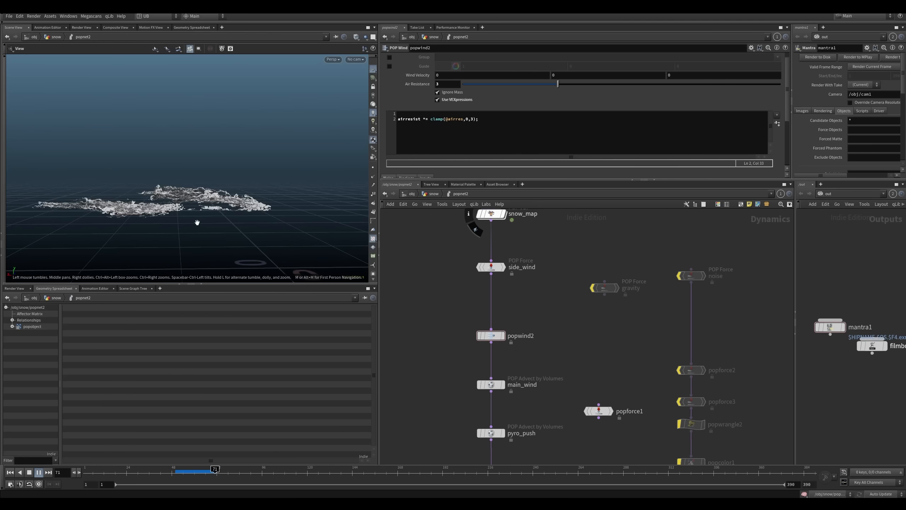
{"action": "key", "text": "Escape"}
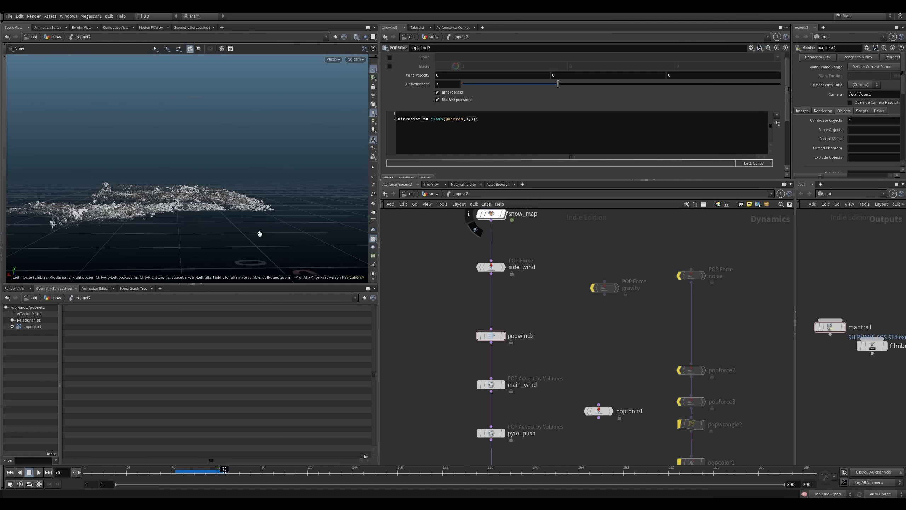
{"action": "right_click_drag", "start_coordinate": [230, 201], "coordinate": [258, 197]}
{"action": "key", "text": "Up"}
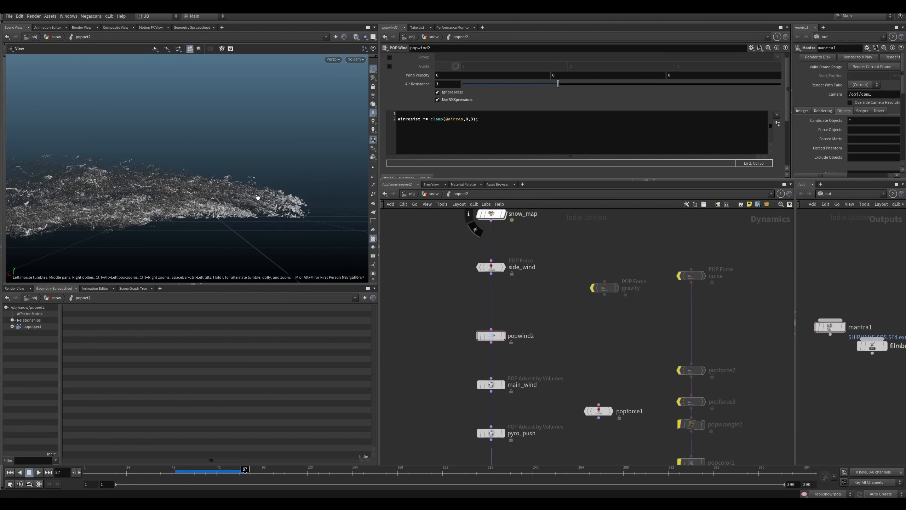
{"action": "left_click", "coordinate": [448, 119]}
{"action": "double_click", "coordinate": [448, 118]}
{"action": "left_click", "coordinate": [471, 120]}
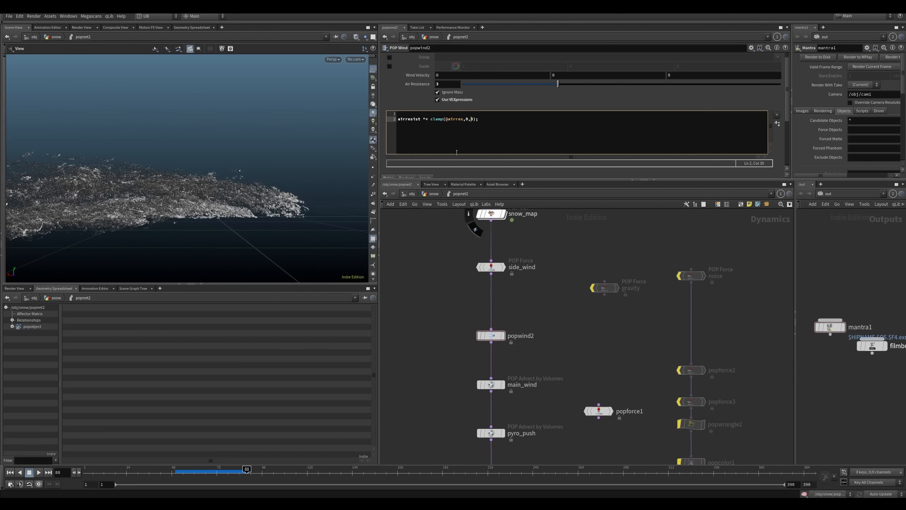
Step: Activate the bypassed upper node feeding merge2 in popnet2 and go back to frame 49
{"action": "middle_click_drag", "start_coordinate": [449, 446], "coordinate": [482, 284]}
{"action": "scroll", "coordinate": [481, 285], "scroll_direction": "down", "scroll_amount": 4}
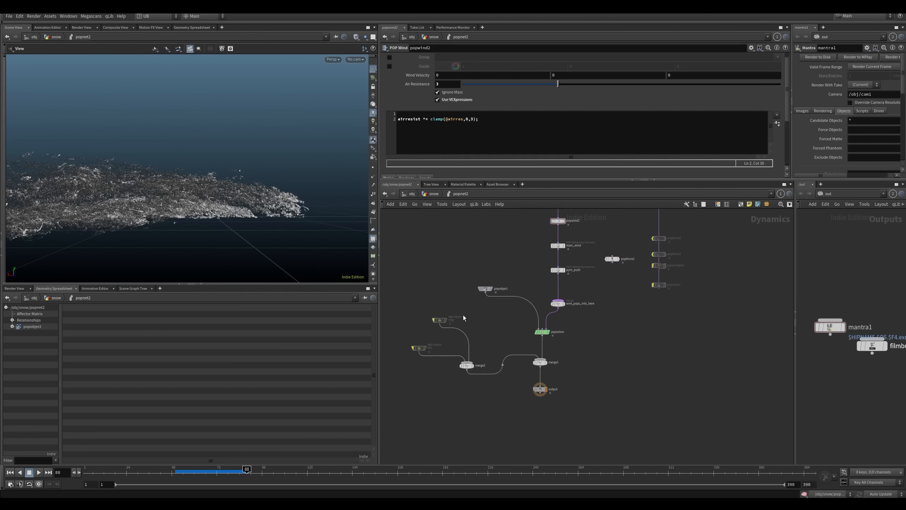
{"action": "left_click", "coordinate": [439, 320]}
{"action": "left_click", "coordinate": [175, 475]}
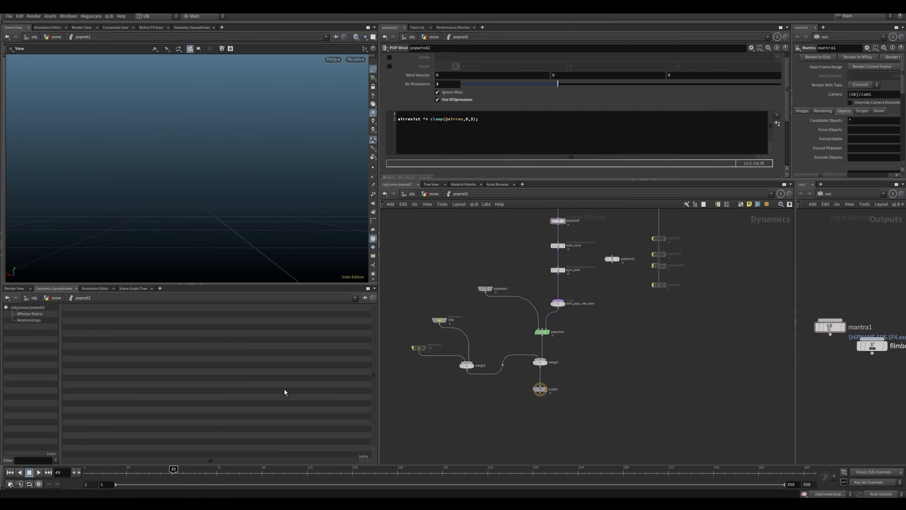
Step: Display filecache2 in the snow network and view its cached particles at frame 79
{"action": "key", "text": "u"}
{"action": "left_click", "coordinate": [503, 322]}
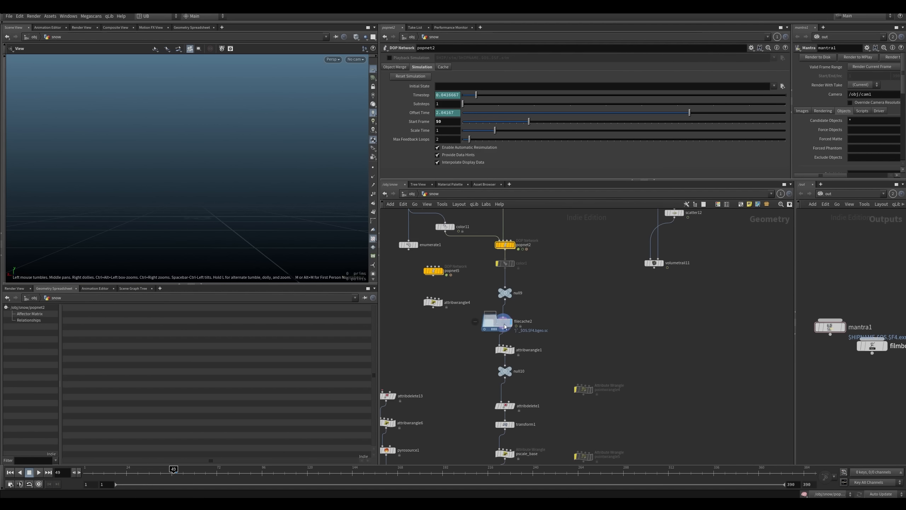
{"action": "key", "text": "Up"}
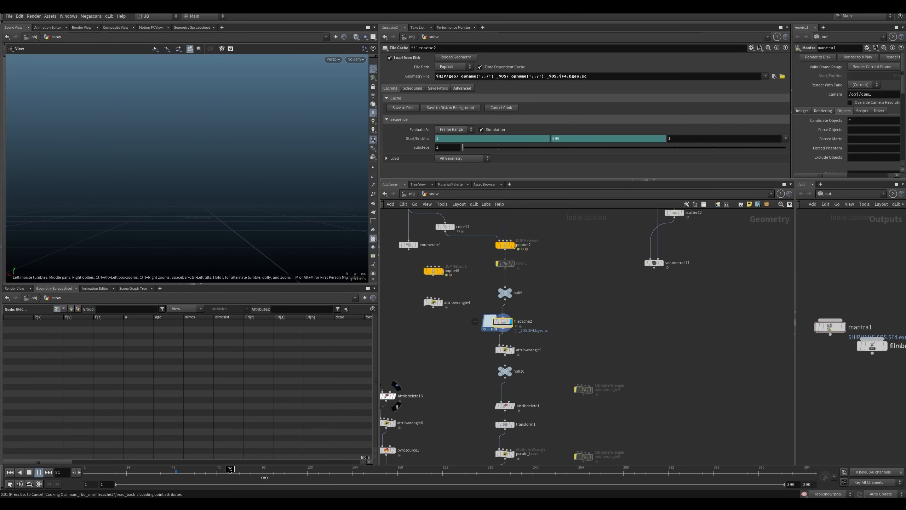
{"action": "left_click_drag", "start_coordinate": [258, 194], "coordinate": [234, 202]}
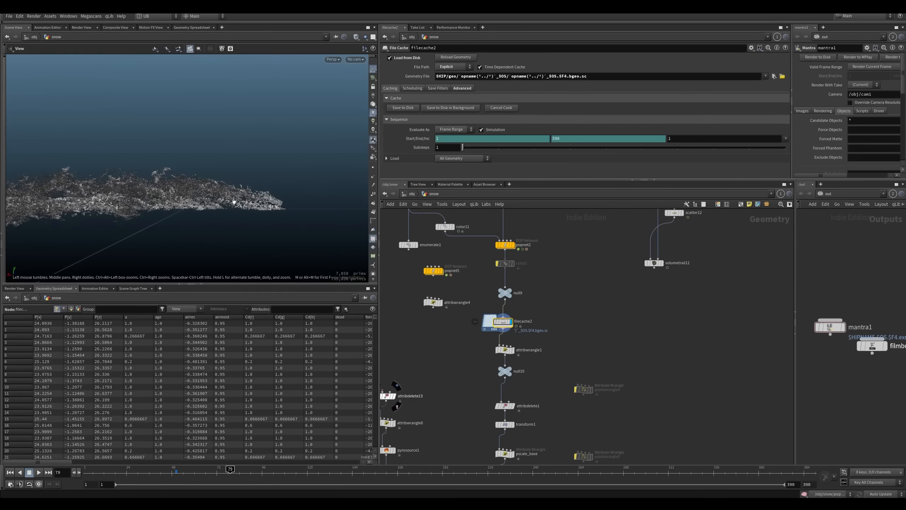
Step: Display attribwrangle1 and examine the end points of its linear colour ramp that remaps Cd
{"action": "left_click", "coordinate": [512, 350]}
{"action": "middle_click_drag", "start_coordinate": [492, 370], "coordinate": [464, 320]}
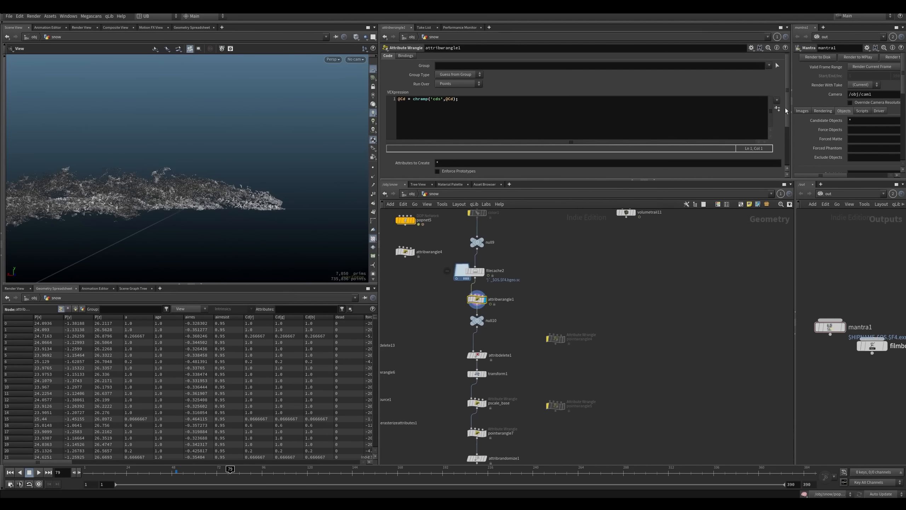
{"action": "left_click_drag", "start_coordinate": [785, 109], "coordinate": [791, 147]}
{"action": "left_click", "coordinate": [398, 134]}
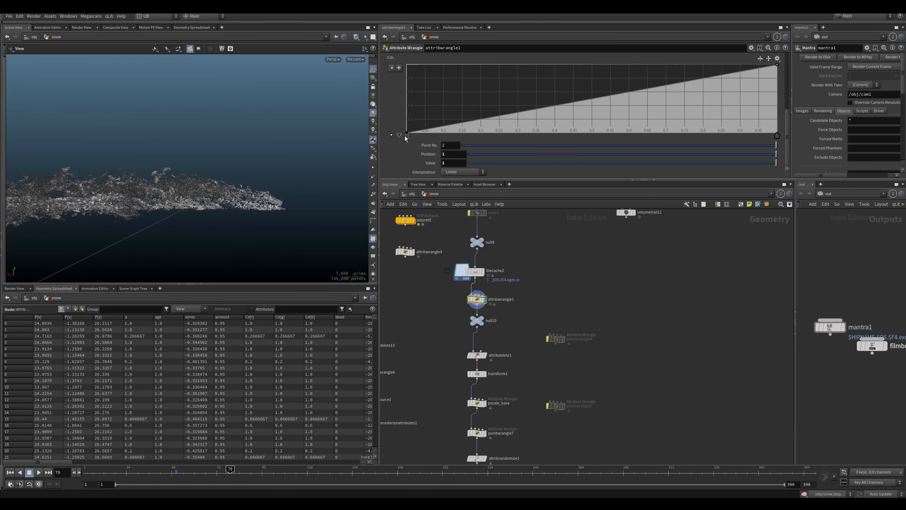
{"action": "mouse_move", "coordinate": [406, 137]}
{"action": "left_mouse_down"}
{"action": "mouse_move", "coordinate": [492, 139]}
{"action": "mouse_move", "coordinate": [404, 138]}
{"action": "left_mouse_up"}
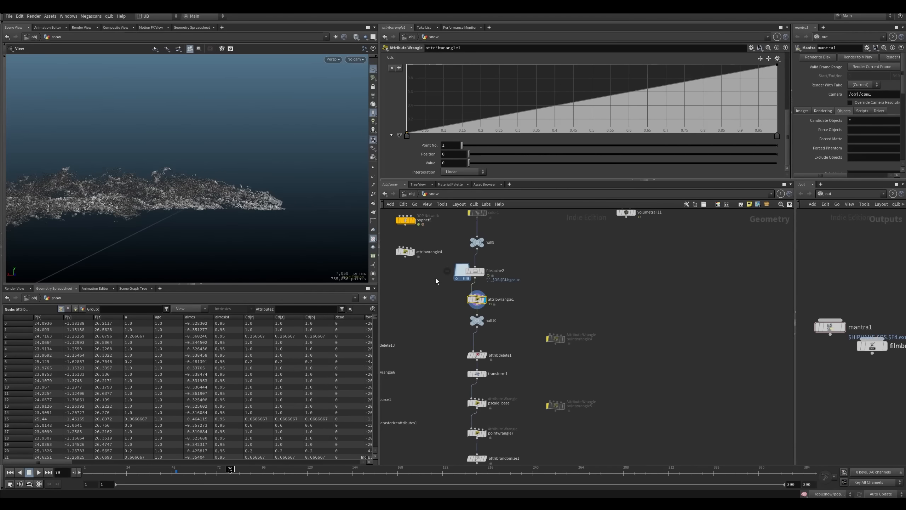
Step: Display transform1 below attribdelete1 and examine the scaled particles from a higher angle
{"action": "middle_click_drag", "start_coordinate": [451, 342], "coordinate": [451, 312]}
{"action": "left_click_drag", "start_coordinate": [451, 314], "coordinate": [493, 355]}
{"action": "key", "text": "r"}
{"action": "key", "text": "r"}
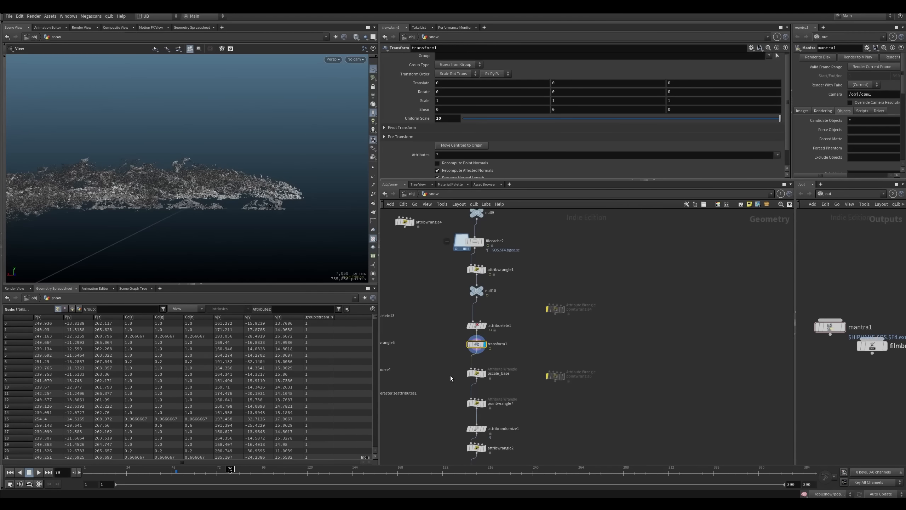
{"action": "middle_click_drag", "start_coordinate": [451, 444], "coordinate": [453, 369]}
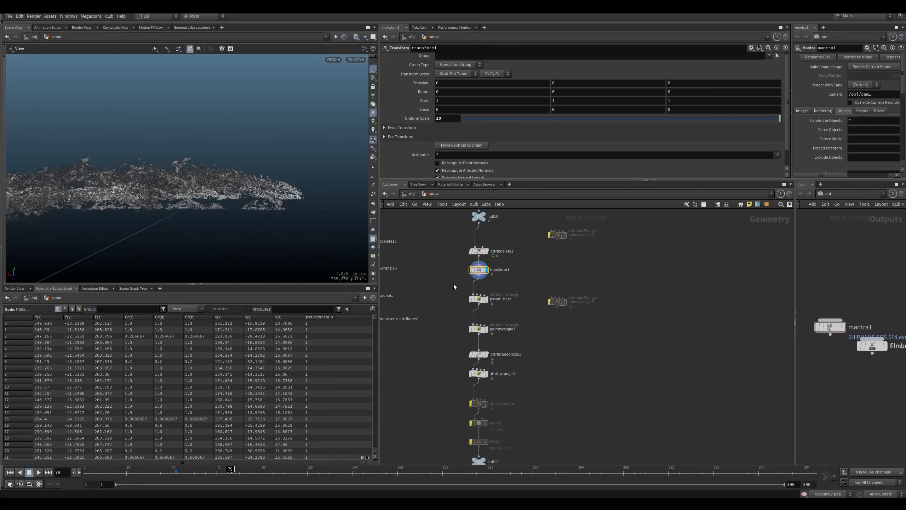
{"action": "key", "text": "f"}
{"action": "left_click_drag", "start_coordinate": [263, 171], "coordinate": [276, 212]}
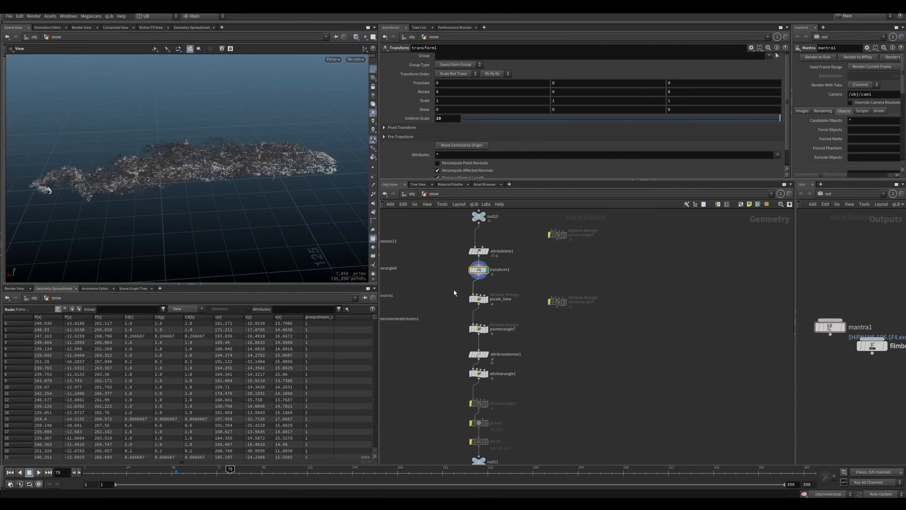
Step: Move the display down the chain past pscale_base to pointwrangle7
{"action": "key", "text": "b"}
{"action": "left_click_drag", "start_coordinate": [439, 263], "coordinate": [497, 283]}
{"action": "key", "text": "b"}
{"action": "key", "text": "r"}
{"action": "left_click_drag", "start_coordinate": [455, 244], "coordinate": [472, 278]}
{"action": "middle_click_drag", "start_coordinate": [459, 286], "coordinate": [445, 260]}
{"action": "left_click_drag", "start_coordinate": [444, 260], "coordinate": [469, 315]}
{"action": "key", "text": "r"}
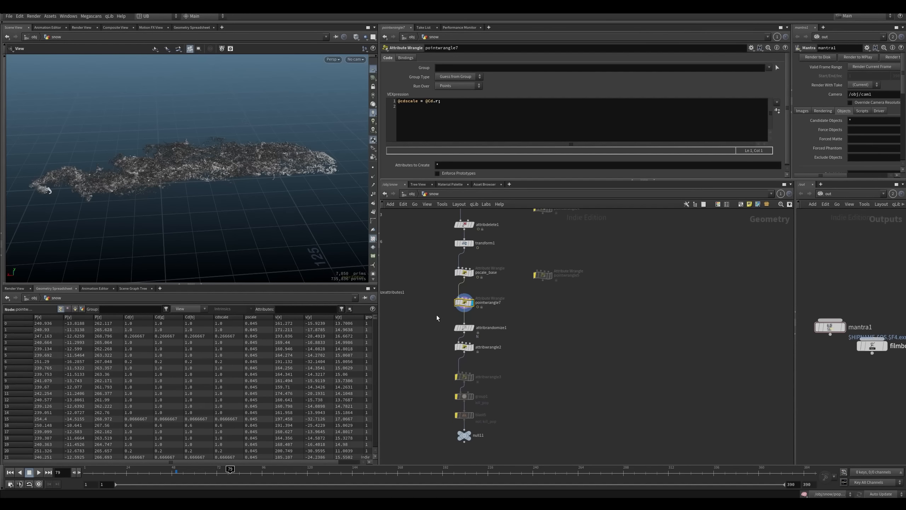
{"action": "middle_click_drag", "start_coordinate": [443, 329], "coordinate": [428, 311]}
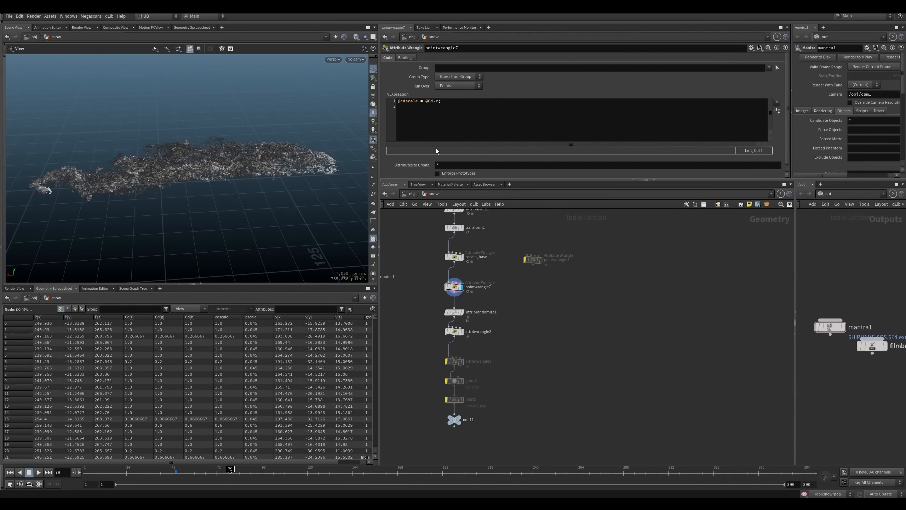
Step: Examine pointwrangle7's expression that assigns the red colour channel to cdscale, and compare it with the particles in the viewport
{"action": "triple_click", "coordinate": [410, 102]}
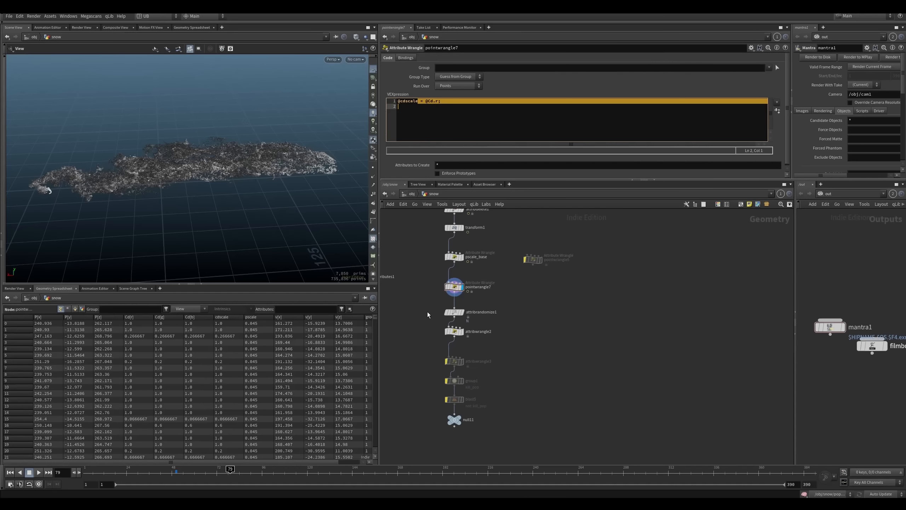
{"action": "left_click", "coordinate": [454, 287]}
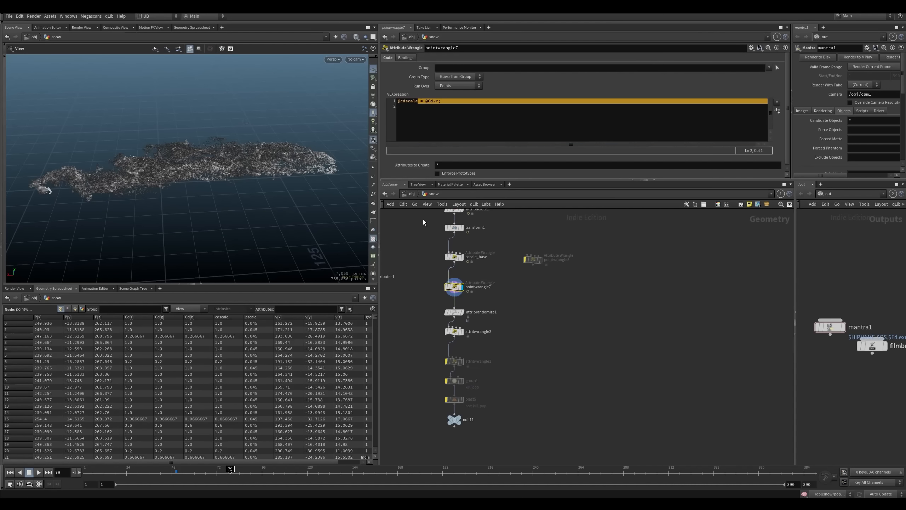
{"action": "left_click", "coordinate": [433, 103]}
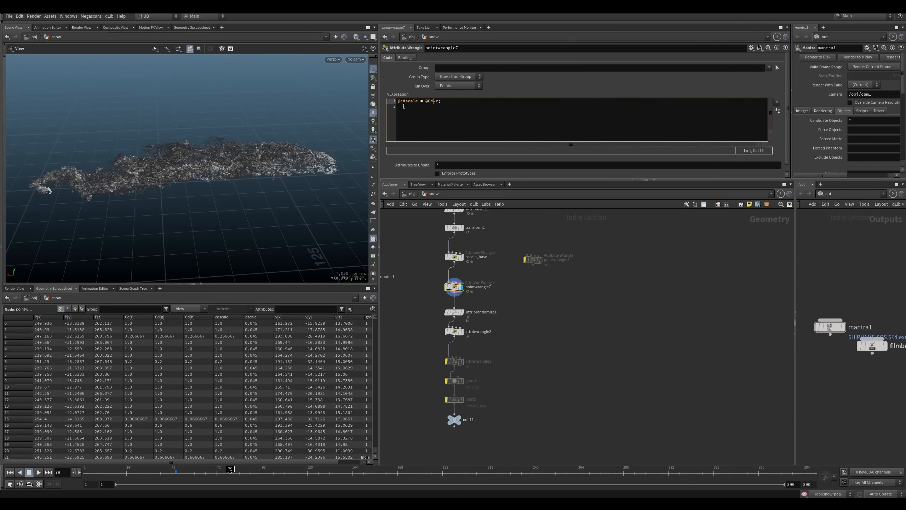
{"action": "left_click_drag", "start_coordinate": [400, 102], "coordinate": [412, 102]}
{"action": "left_click", "coordinate": [421, 102]}
{"action": "left_click", "coordinate": [411, 101]}
{"action": "right_click_drag", "start_coordinate": [268, 184], "coordinate": [281, 151]}
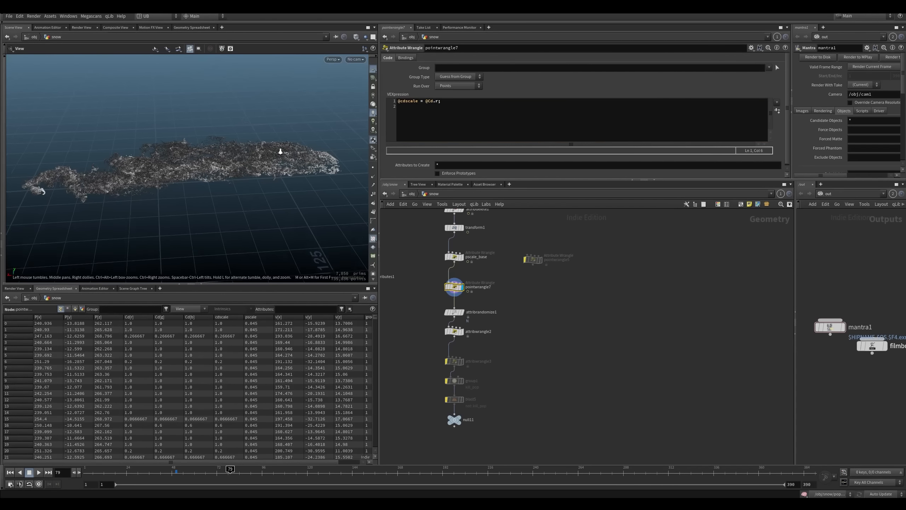
{"action": "middle_click_drag", "start_coordinate": [281, 152], "coordinate": [254, 174]}
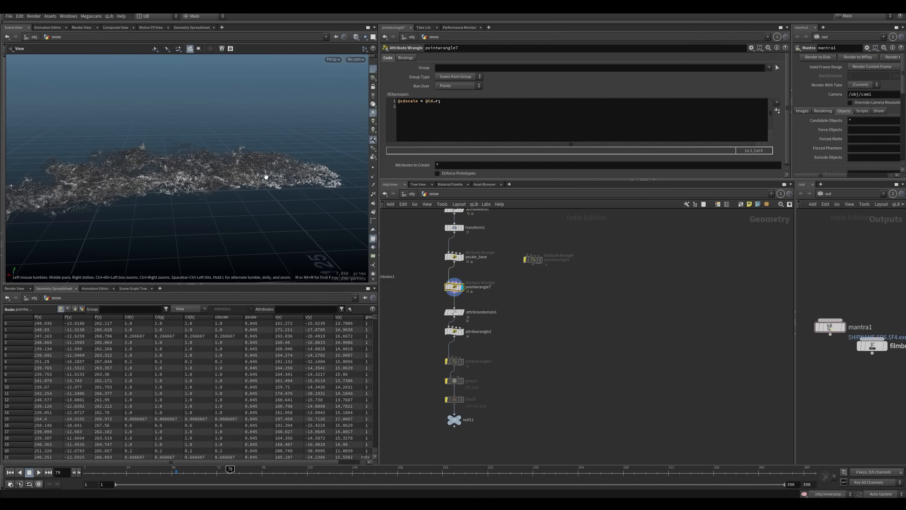
{"action": "left_click", "coordinate": [447, 100]}
{"action": "key", "text": "ctrl+a"}
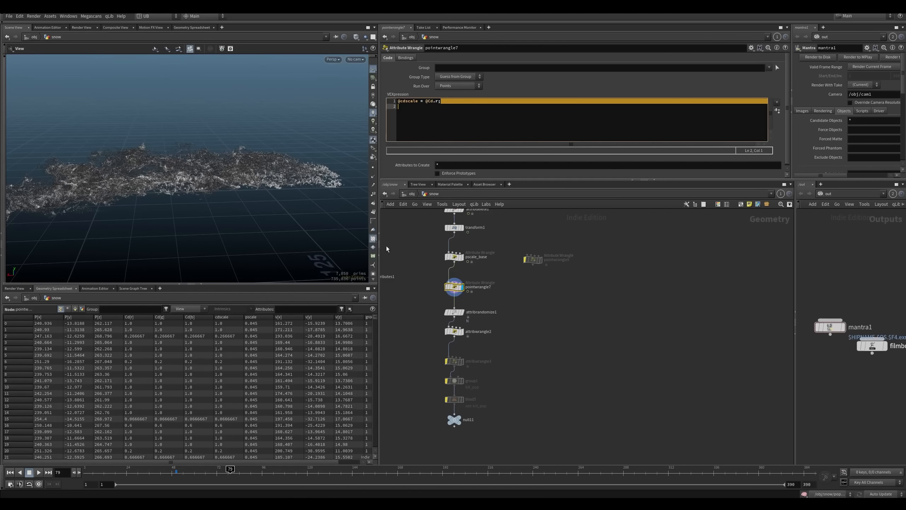
Step: Display attribwrangle2 to inspect its velocity multiplier, and set the display on null11 at the chain's end
{"action": "left_click_drag", "start_coordinate": [435, 322], "coordinate": [464, 340]}
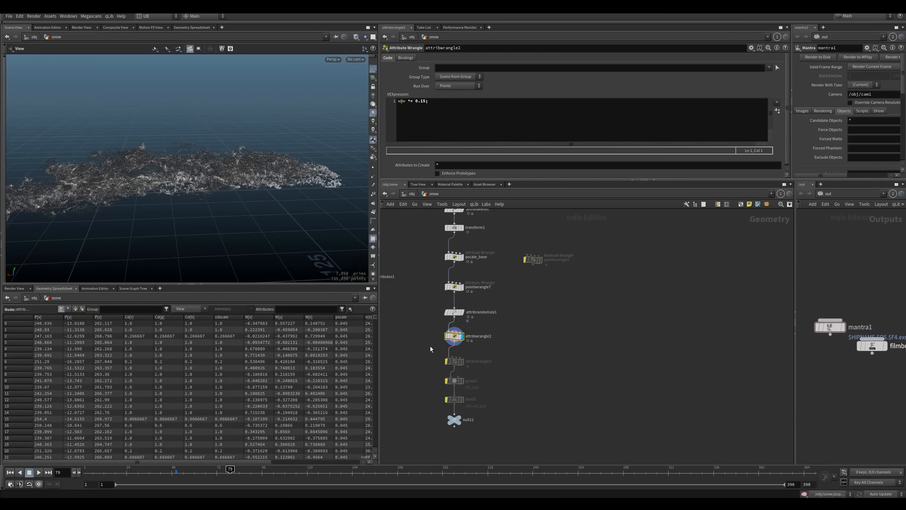
{"action": "left_click_drag", "start_coordinate": [266, 221], "coordinate": [273, 199]}
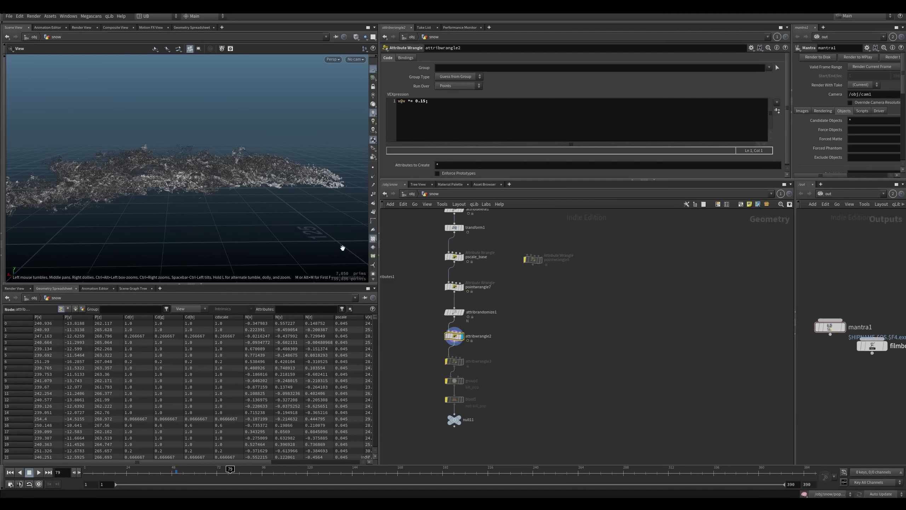
{"action": "middle_click_drag", "start_coordinate": [414, 362], "coordinate": [411, 308]}
{"action": "left_click_drag", "start_coordinate": [422, 356], "coordinate": [476, 388]}
{"action": "key", "text": "h"}
Step: Survey the RBD SNOW, SNOW GLOBAL and SNOW GROUND branches of the snow network and save the scene
{"action": "middle_click_drag", "start_coordinate": [590, 378], "coordinate": [528, 375]}
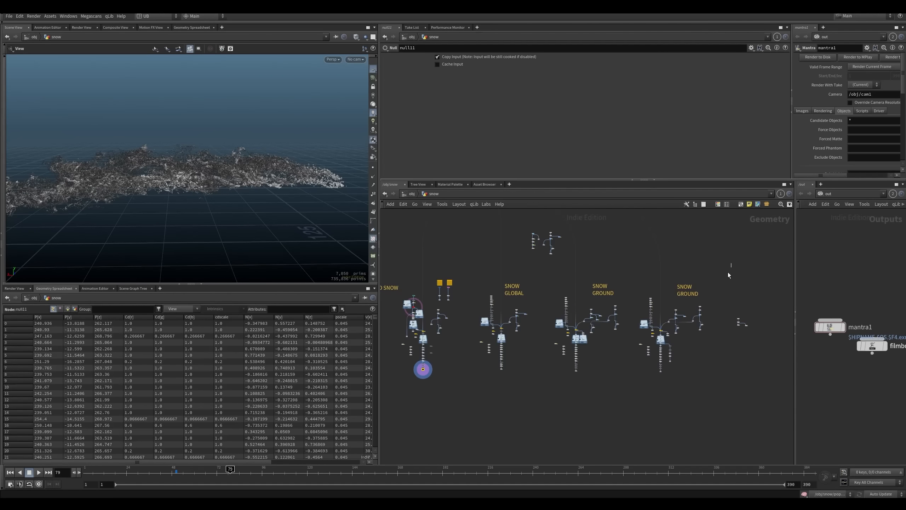
{"action": "left_click_drag", "start_coordinate": [732, 262], "coordinate": [679, 310]}
{"action": "middle_click_drag", "start_coordinate": [494, 390], "coordinate": [503, 384]}
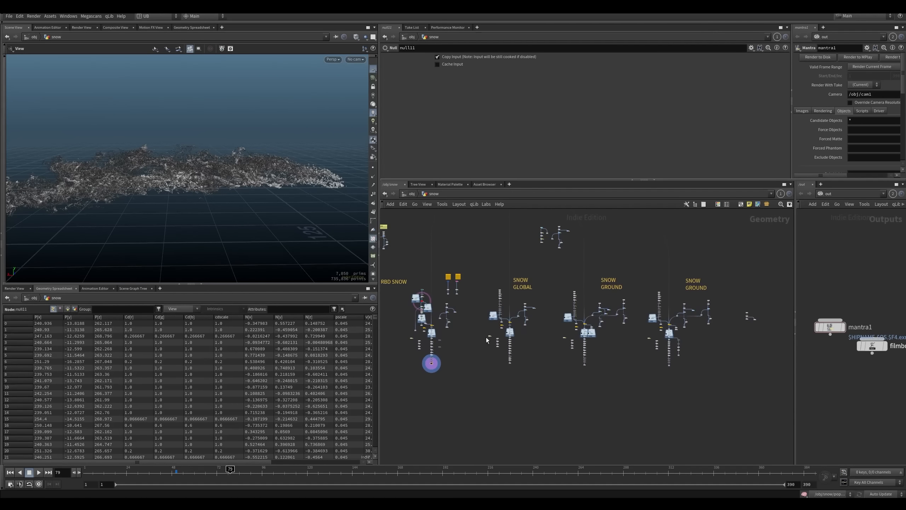
{"action": "middle_click_drag", "start_coordinate": [458, 344], "coordinate": [506, 336]}
{"action": "scroll", "coordinate": [491, 361], "scroll_direction": "up", "scroll_amount": 6}
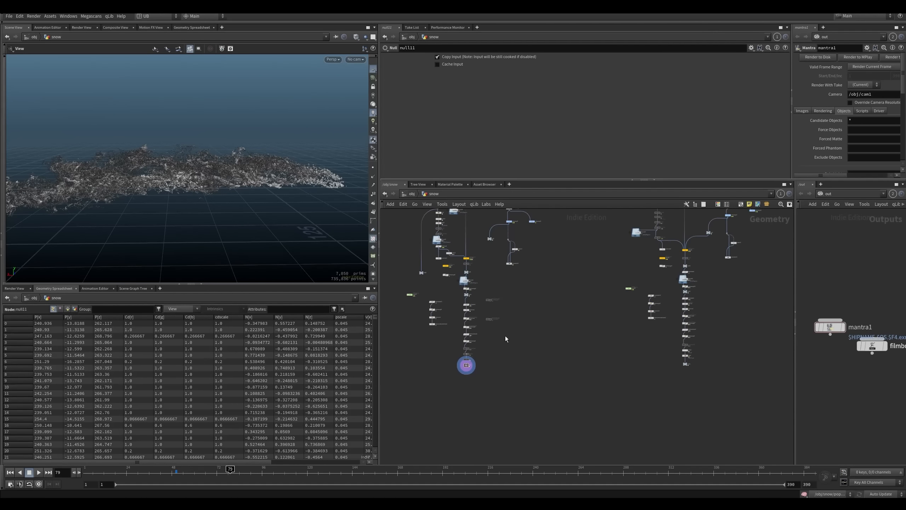
{"action": "key", "text": "ctrl+s"}
{"action": "scroll", "coordinate": [528, 266], "scroll_direction": "down", "scroll_amount": 4}
{"action": "middle_click_drag", "start_coordinate": [528, 266], "coordinate": [554, 336]}
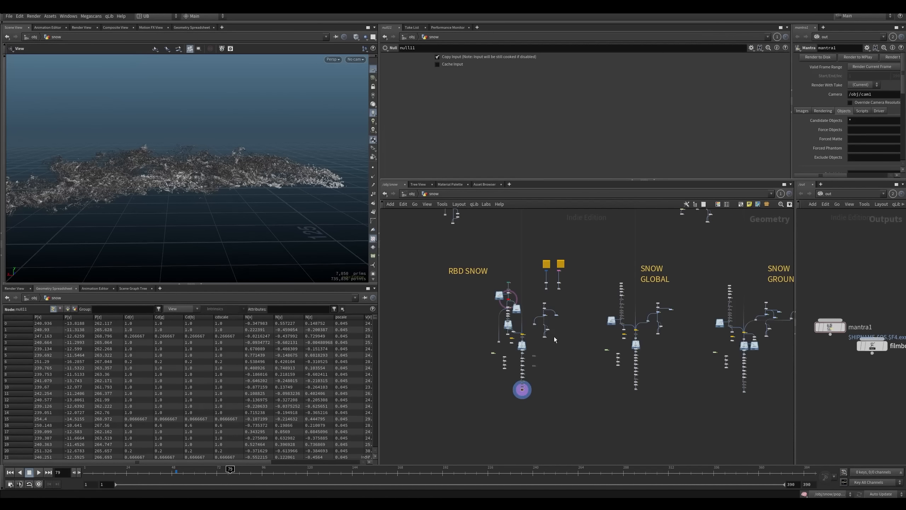
Step: Go up to the object level, display the REN_ice_main_rbd_vdb object and open it
{"action": "middle_click_drag", "start_coordinate": [587, 295], "coordinate": [547, 297]}
{"action": "key", "text": "u"}
{"action": "left_click_drag", "start_coordinate": [547, 296], "coordinate": [483, 376]}
{"action": "left_click_drag", "start_coordinate": [545, 350], "coordinate": [464, 346]}
{"action": "left_click_drag", "start_coordinate": [496, 396], "coordinate": [559, 386]}
{"action": "middle_click_drag", "start_coordinate": [595, 362], "coordinate": [544, 352]}
{"action": "scroll", "coordinate": [540, 354], "scroll_direction": "up", "scroll_amount": 2}
{"action": "left_click_drag", "start_coordinate": [497, 380], "coordinate": [519, 372]}
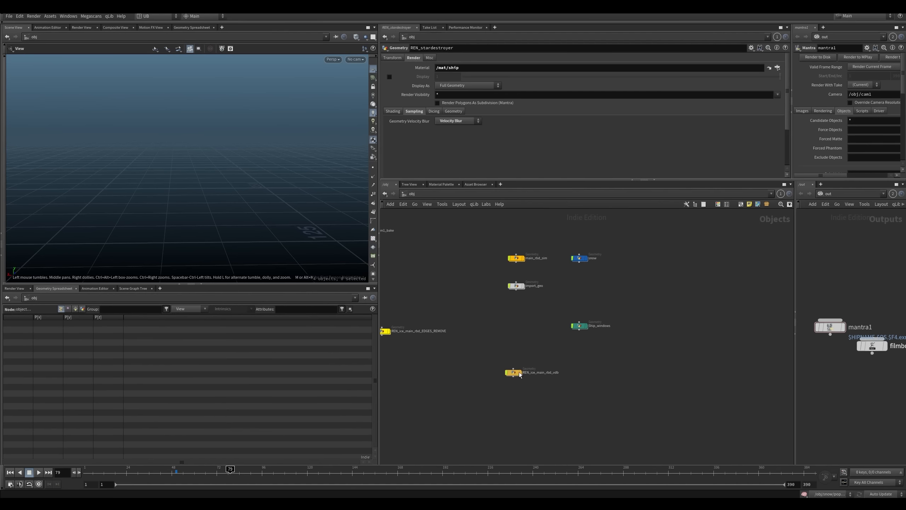
{"action": "key", "text": "r"}
{"action": "left_click_drag", "start_coordinate": [561, 351], "coordinate": [498, 358]}
{"action": "key", "text": "i"}
Step: Examine the USD output branches feeding merge1 up to object_merge1 and object_merge2
{"action": "middle_click_drag", "start_coordinate": [582, 324], "coordinate": [548, 340]}
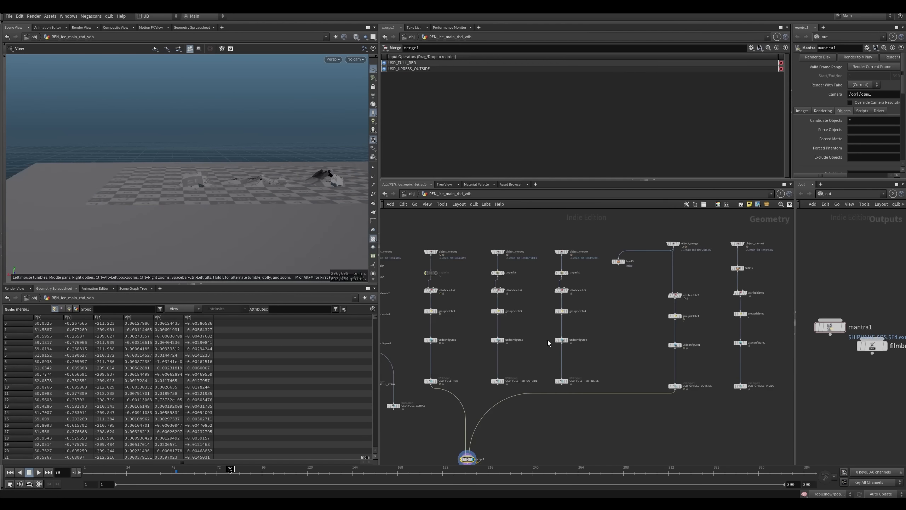
{"action": "scroll", "coordinate": [530, 356], "scroll_direction": "down", "scroll_amount": 4}
{"action": "scroll", "coordinate": [532, 373], "scroll_direction": "up", "scroll_amount": 5}
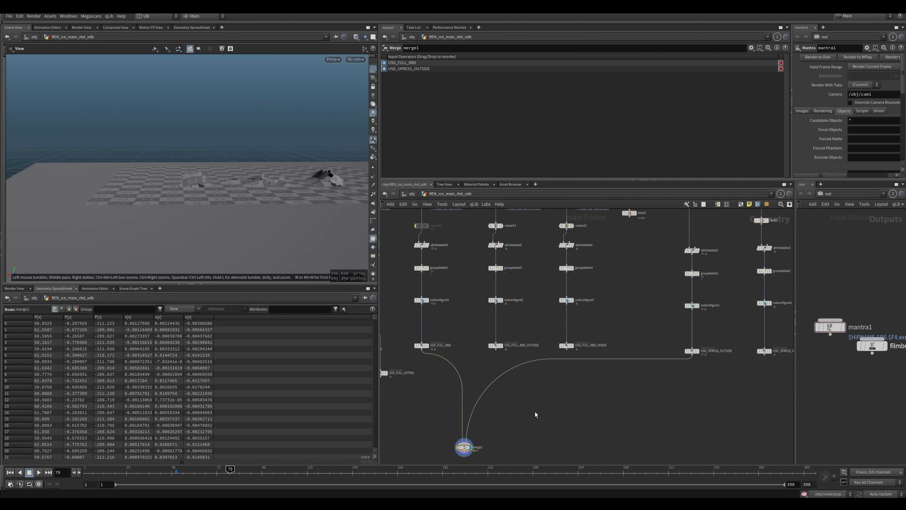
{"action": "scroll", "coordinate": [535, 412], "scroll_direction": "down", "scroll_amount": 4}
{"action": "scroll", "coordinate": [582, 332], "scroll_direction": "up", "scroll_amount": 5}
{"action": "scroll", "coordinate": [541, 322], "scroll_direction": "up", "scroll_amount": 3}
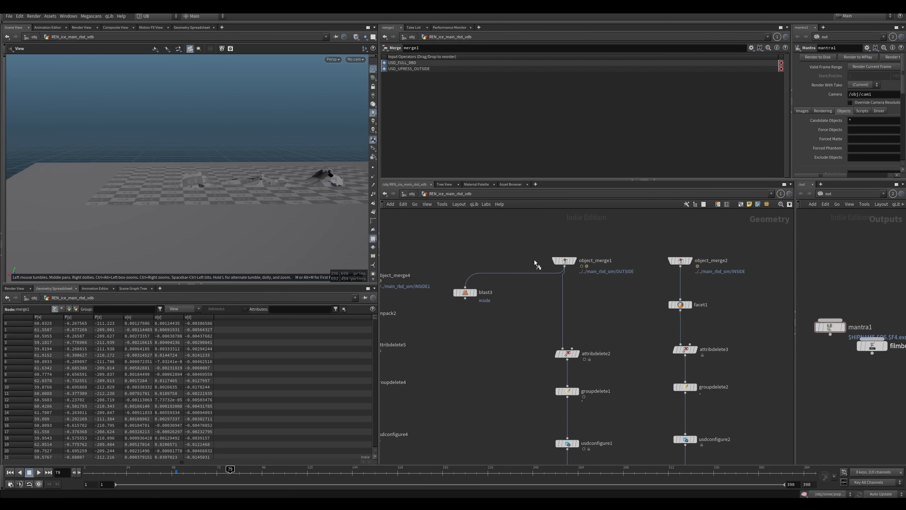
Step: Display the OUTSIDE pieces of object_merge1 at frame 206 and compare them with the INSIDE pieces of object_merge2
{"action": "left_click", "coordinate": [565, 260]}
{"action": "left_click_drag", "start_coordinate": [662, 264], "coordinate": [682, 272]}
{"action": "middle_click_drag", "start_coordinate": [648, 290], "coordinate": [584, 302]}
{"action": "left_click_drag", "start_coordinate": [558, 249], "coordinate": [510, 279]}
{"action": "right_click_drag", "start_coordinate": [286, 202], "coordinate": [282, 179]}
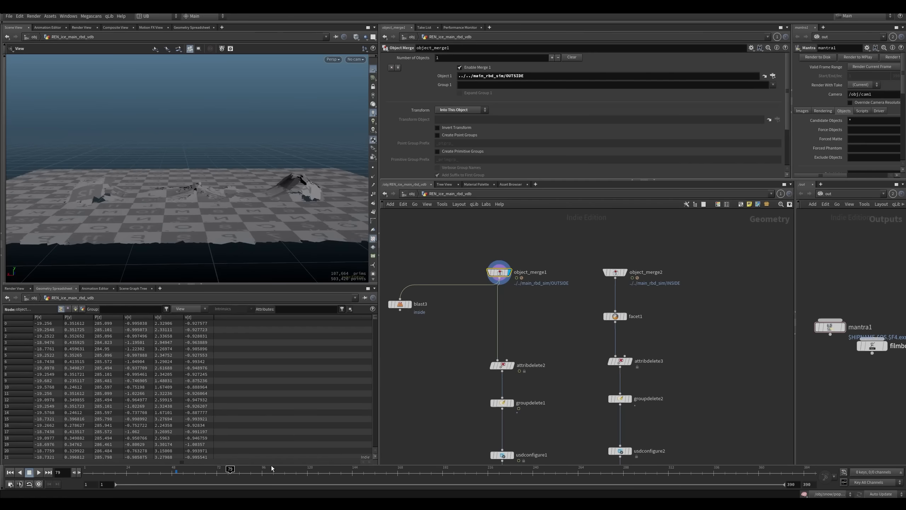
{"action": "left_click_drag", "start_coordinate": [271, 469], "coordinate": [470, 467]}
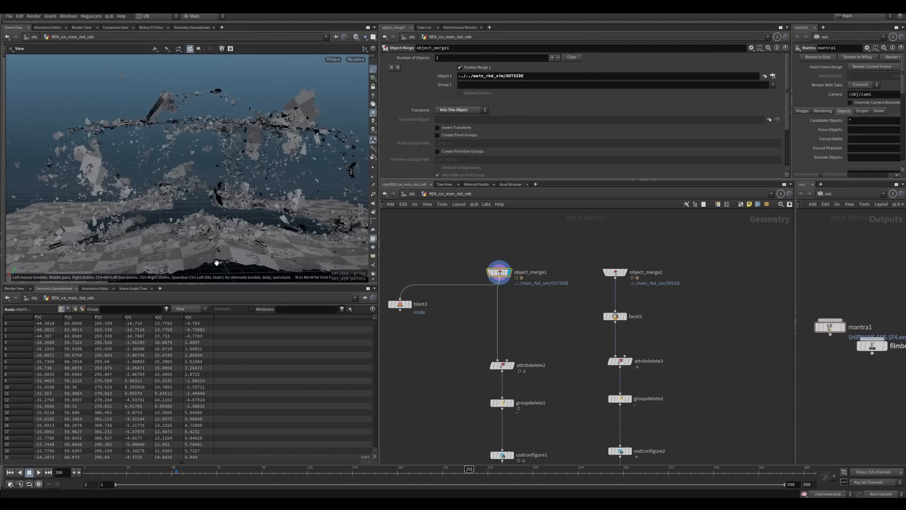
{"action": "key", "text": "r"}
{"action": "mouse_move", "coordinate": [583, 253]}
{"action": "left_mouse_down"}
{"action": "mouse_move", "coordinate": [625, 278]}
{"action": "mouse_move", "coordinate": [574, 278]}
{"action": "left_mouse_up"}
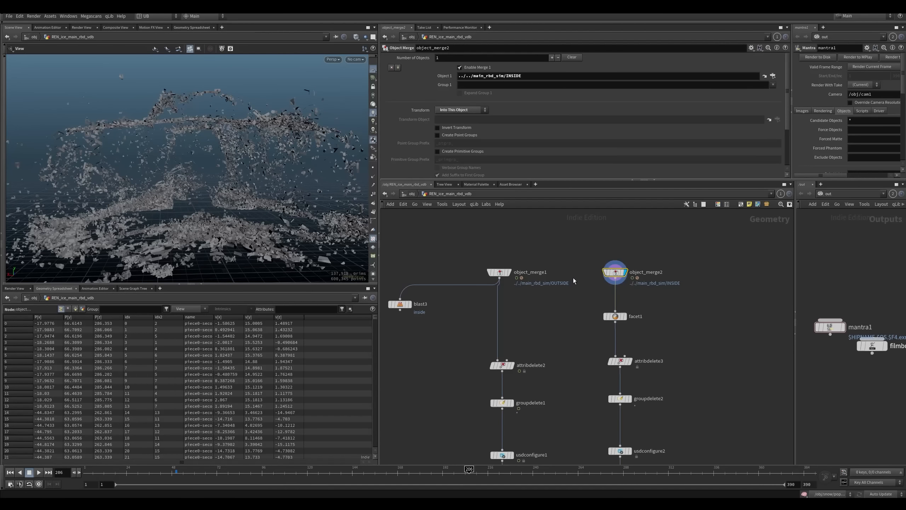
Step: Display attribdelete2 in the outside branch and inspect its attributes and primitive groups in the node info
{"action": "middle_click_drag", "start_coordinate": [563, 326], "coordinate": [564, 286]}
{"action": "key", "text": "r"}
{"action": "left_click", "coordinate": [506, 326]}
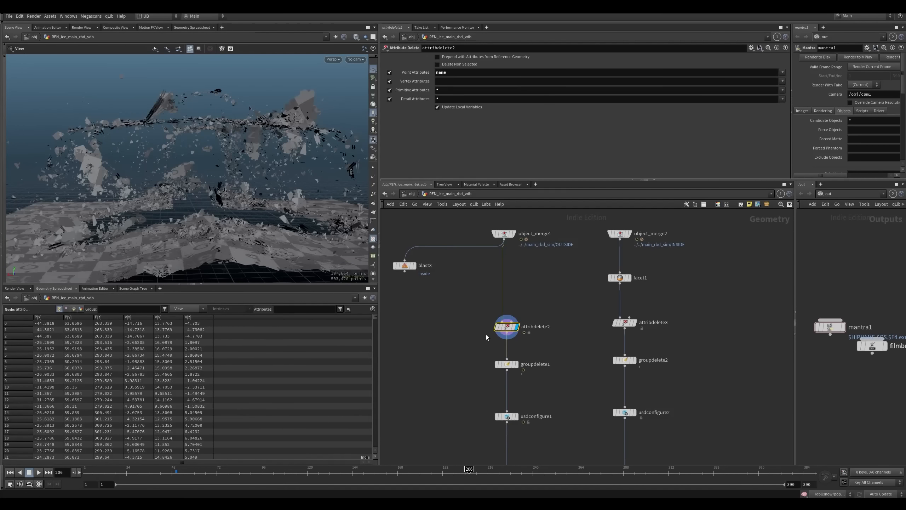
{"action": "middle_click", "coordinate": [509, 328]}
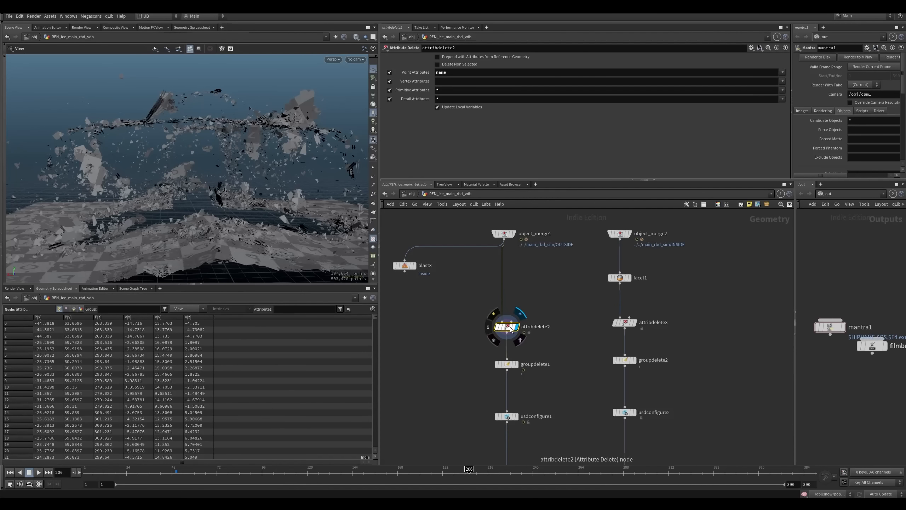
{"action": "left_click_drag", "start_coordinate": [210, 221], "coordinate": [246, 258]}
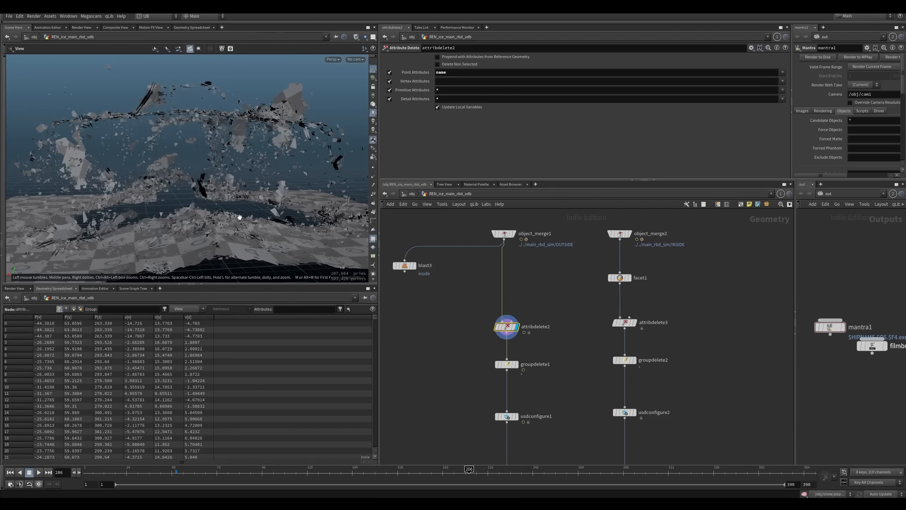
{"action": "left_click_drag", "start_coordinate": [223, 224], "coordinate": [225, 225]}
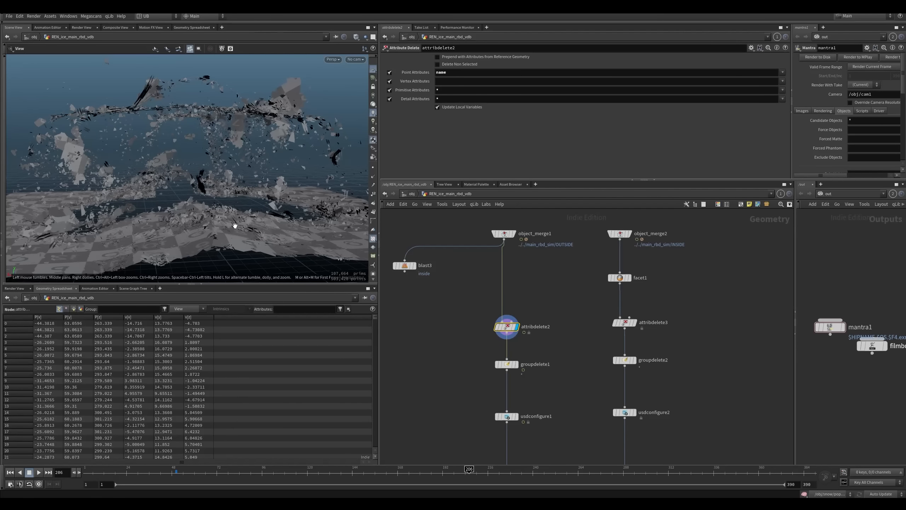
{"action": "mouse_move", "coordinate": [463, 325]}
{"action": "middle_mouse_down"}
{"action": "mouse_move", "coordinate": [448, 299]}
{"action": "mouse_move", "coordinate": [460, 313]}
{"action": "middle_mouse_up"}
{"action": "left_click", "coordinate": [454, 306]}
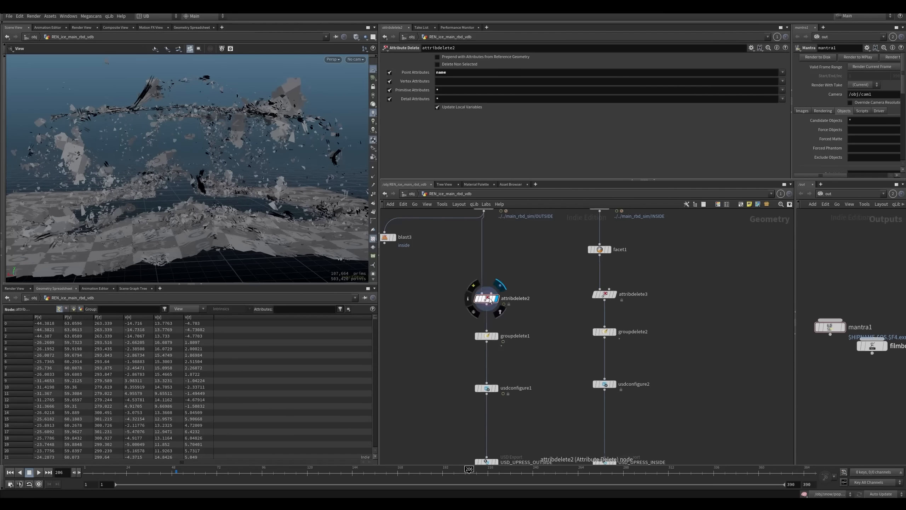
{"action": "middle_click", "coordinate": [488, 298]}
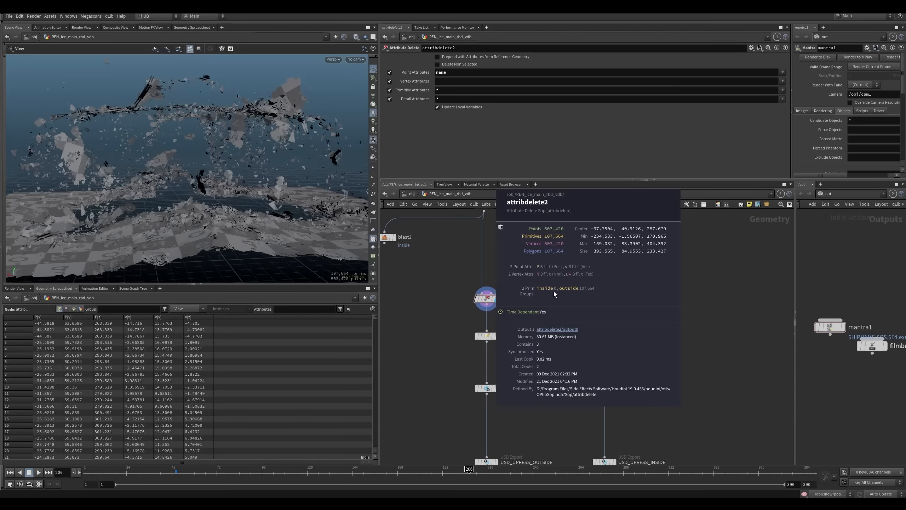
Step: Alternate the display between object_merge2 and object_merge1 to review the inside and outside geometry again
{"action": "middle_click_drag", "start_coordinate": [525, 274], "coordinate": [529, 316]}
{"action": "left_click_drag", "start_coordinate": [530, 236], "coordinate": [493, 257]}
{"action": "middle_click_drag", "start_coordinate": [518, 301], "coordinate": [487, 314]}
{"action": "left_click_drag", "start_coordinate": [529, 245], "coordinate": [568, 263]}
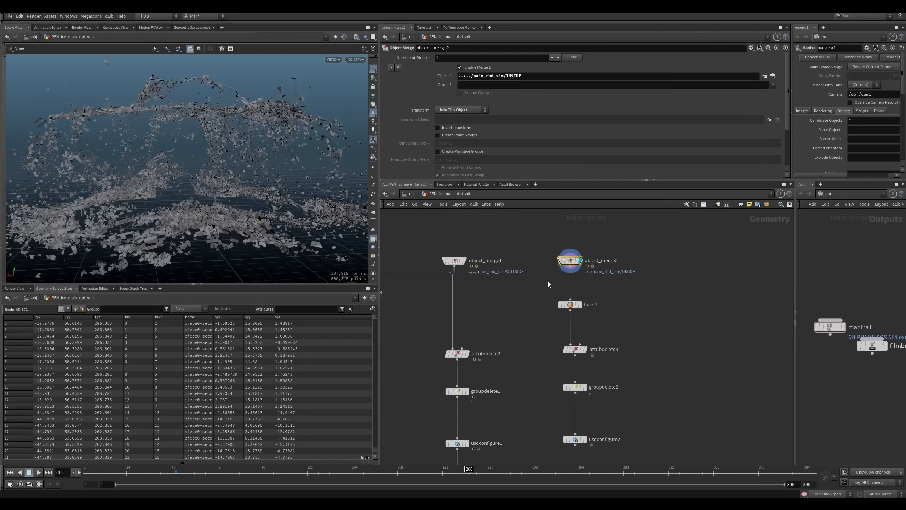
{"action": "left_click_drag", "start_coordinate": [478, 253], "coordinate": [456, 264]}
{"action": "left_click_drag", "start_coordinate": [529, 251], "coordinate": [575, 270]}
{"action": "left_click_drag", "start_coordinate": [498, 240], "coordinate": [440, 275]}
Step: Insert a Name node between attribdelete2 and groupdelete1, display it and enable Name from Group
{"action": "middle_click_drag", "start_coordinate": [494, 301], "coordinate": [525, 253]}
{"action": "middle_click_drag", "start_coordinate": [518, 293], "coordinate": [513, 296]}
{"action": "key", "text": "Tab"}
{"action": "type", "text": "name"}
{"action": "key", "text": "Return"}
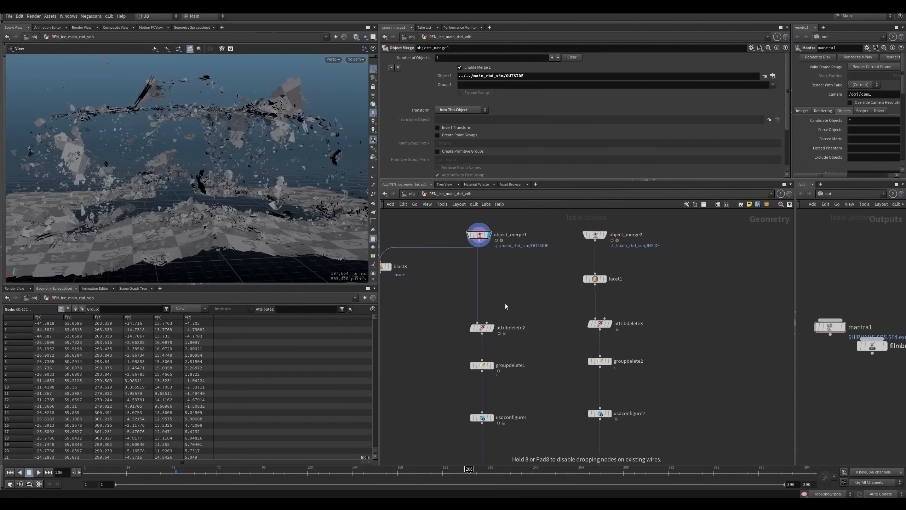
{"action": "left_click", "coordinate": [505, 303]}
{"action": "left_click_drag", "start_coordinate": [506, 303], "coordinate": [480, 350]}
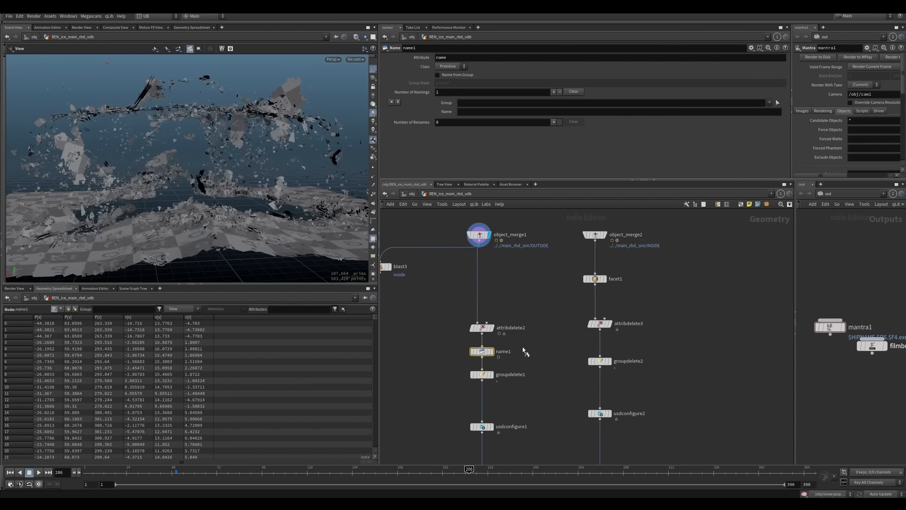
{"action": "left_click", "coordinate": [492, 352]}
{"action": "left_click", "coordinate": [454, 75]}
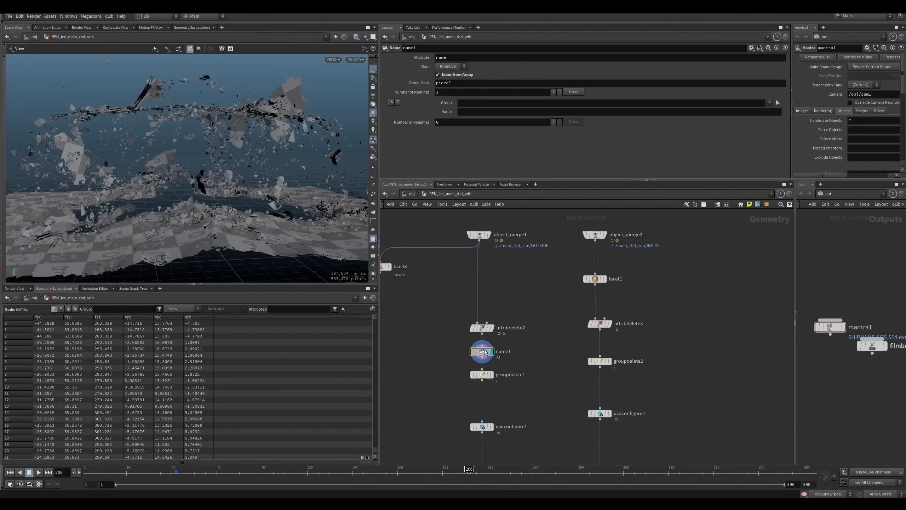
Step: Examine the name1 node's info and its primitive attributes in the geometry spreadsheet
{"action": "middle_click", "coordinate": [485, 354]}
{"action": "left_click", "coordinate": [68, 309]}
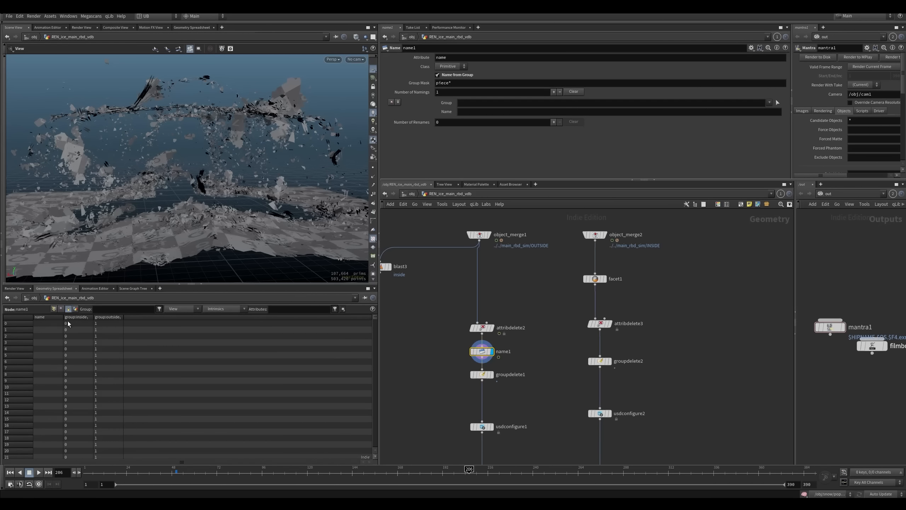
{"action": "left_click", "coordinate": [50, 317]}
{"action": "left_click", "coordinate": [50, 317]}
{"action": "left_click", "coordinate": [55, 309]}
{"action": "left_click", "coordinate": [67, 310]}
Step: Go up to the object level and open the REN_ice_main_rbd_EDGES_REMOVE object to find its naming setup
{"action": "middle_click_drag", "start_coordinate": [409, 364], "coordinate": [595, 320]}
{"action": "scroll", "coordinate": [593, 322], "scroll_direction": "down", "scroll_amount": 6}
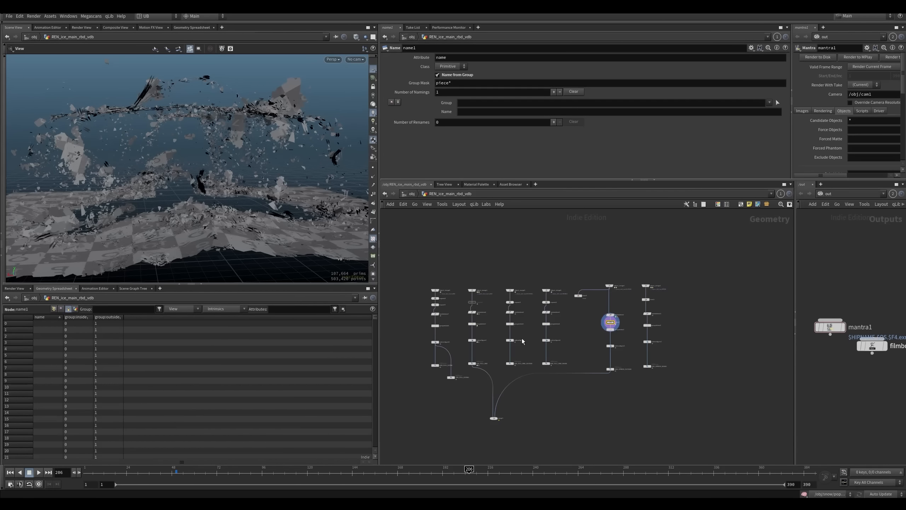
{"action": "scroll", "coordinate": [496, 323], "scroll_direction": "up", "scroll_amount": 4}
{"action": "key", "text": "u"}
{"action": "left_click", "coordinate": [510, 316]}
{"action": "key", "text": "i"}
{"action": "key", "text": "u"}
{"action": "mouse_move", "coordinate": [575, 322]}
{"action": "left_mouse_down"}
{"action": "mouse_move", "coordinate": [515, 355]}
{"action": "mouse_move", "coordinate": [525, 351]}
{"action": "left_mouse_up"}
{"action": "key", "text": "i"}
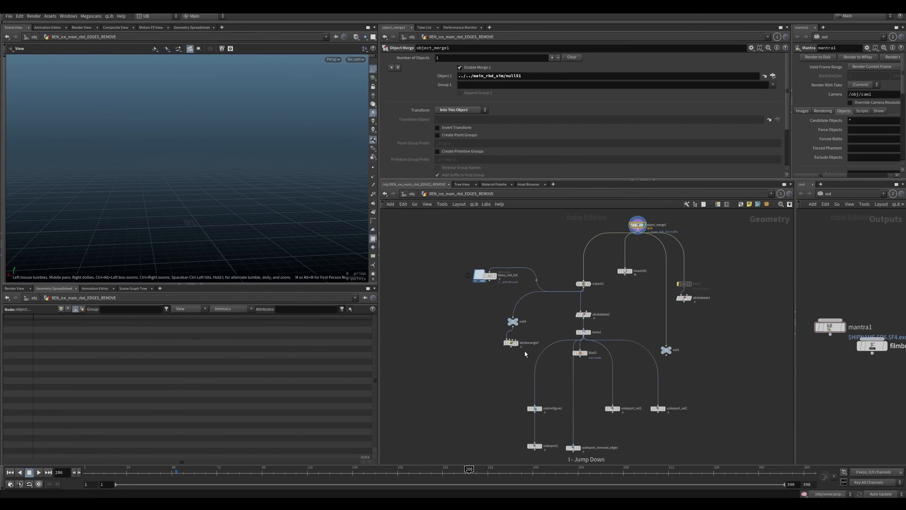
Step: Go to frame 79, display name1 in the edges-removal network and inspect its Name from Group mask
{"action": "scroll", "coordinate": [590, 312], "scroll_direction": "up", "scroll_amount": 4}
{"action": "middle_click_drag", "start_coordinate": [591, 325], "coordinate": [543, 312]}
{"action": "left_click", "coordinate": [554, 257]}
{"action": "key", "text": "space+g"}
{"action": "left_click_drag", "start_coordinate": [218, 472], "coordinate": [230, 472]}
{"action": "left_click", "coordinate": [540, 327]}
{"action": "left_click", "coordinate": [540, 354]}
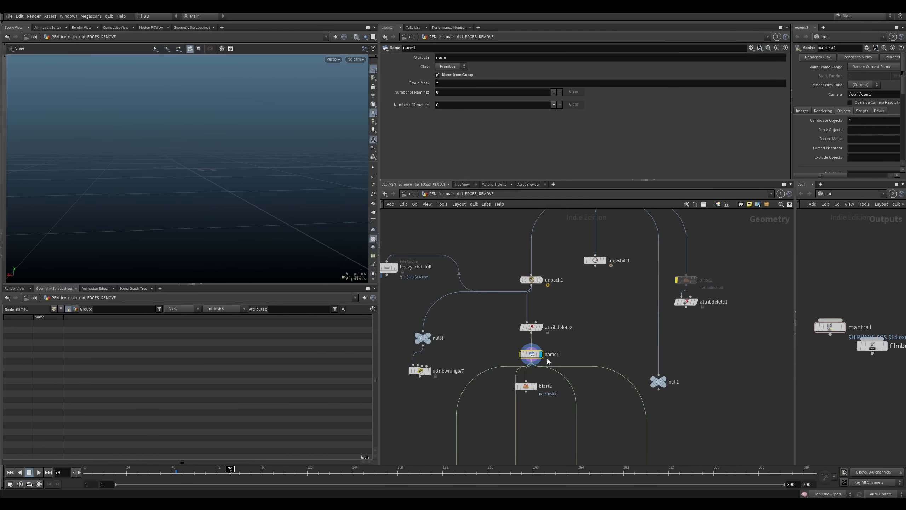
{"action": "left_click", "coordinate": [456, 78]}
{"action": "left_click", "coordinate": [457, 77]}
{"action": "left_click_drag", "start_coordinate": [447, 83], "coordinate": [427, 91]}
{"action": "key", "text": "h"}
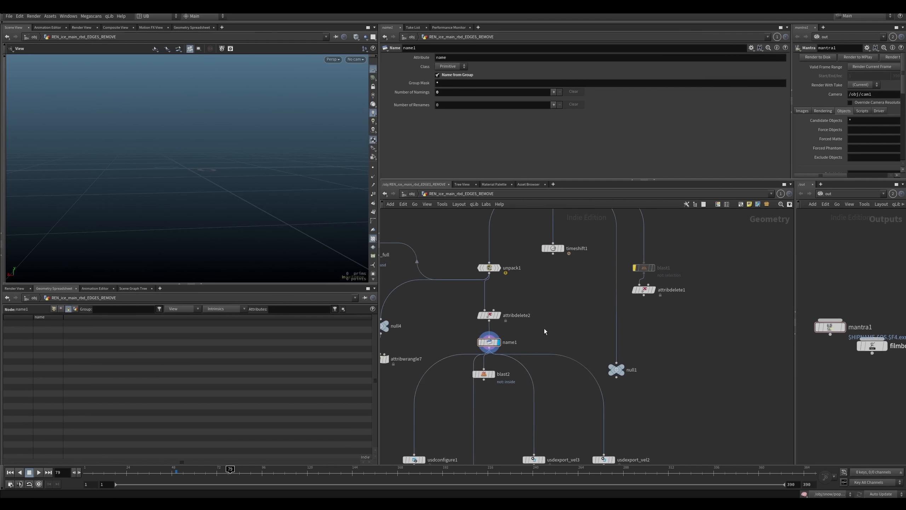
Step: Return to REN_ice_main_rbd_vdb and set the Group Mask of name1 to *
{"action": "key", "text": "u"}
{"action": "double_click", "coordinate": [659, 379]}
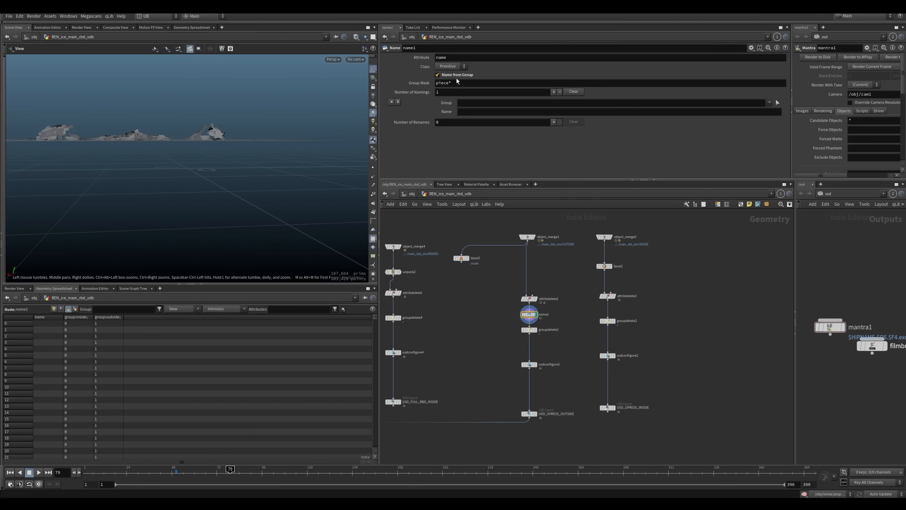
{"action": "left_click_drag", "start_coordinate": [452, 83], "coordinate": [378, 104]}
{"action": "type", "text": "*"}
{"action": "key", "text": "Return"}
{"action": "scroll", "coordinate": [508, 303], "scroll_direction": "up", "scroll_amount": 4}
Step: Check the info of name1 and delete the node from the outside branch
{"action": "middle_click", "coordinate": [538, 316]}
{"action": "left_click_drag", "start_coordinate": [538, 318], "coordinate": [538, 309]}
{"action": "middle_click_drag", "start_coordinate": [523, 326], "coordinate": [485, 327]}
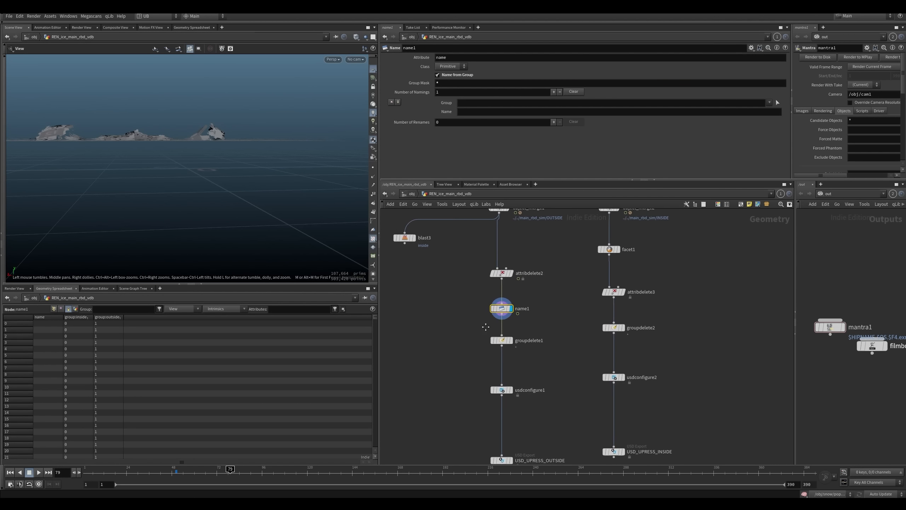
{"action": "key", "text": "Delete"}
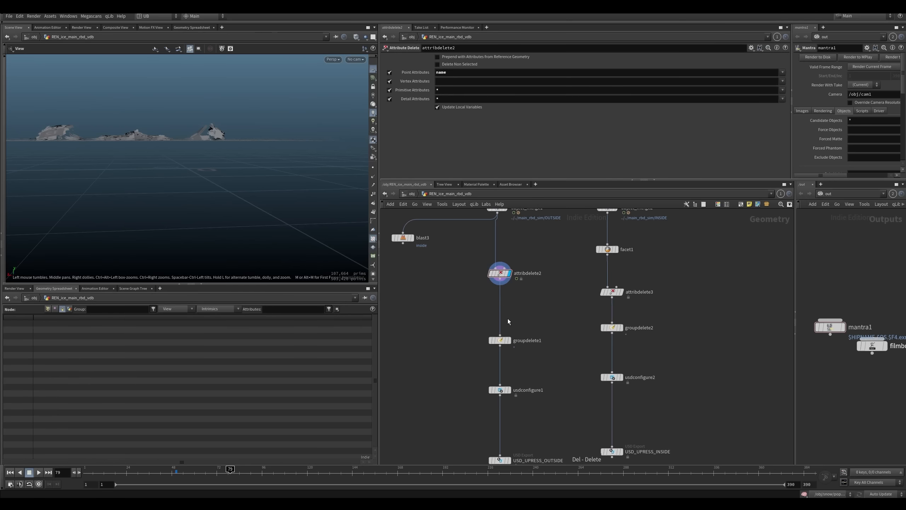
{"action": "left_click_drag", "start_coordinate": [503, 275], "coordinate": [504, 293]}
Step: Display object_merge2 and frame its INSIDE pieces in the viewport
{"action": "middle_click_drag", "start_coordinate": [529, 246], "coordinate": [543, 310]}
{"action": "left_click", "coordinate": [522, 271]}
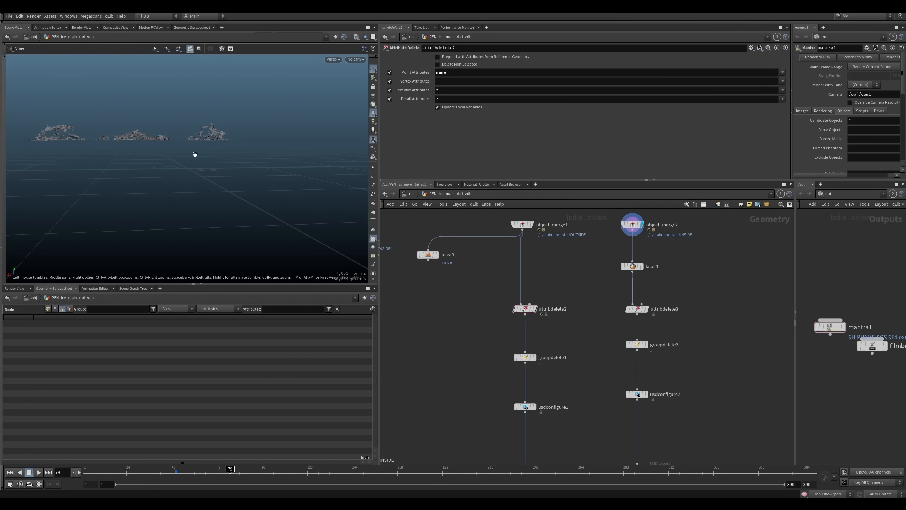
{"action": "key", "text": "space+f"}
{"action": "left_click_drag", "start_coordinate": [202, 184], "coordinate": [244, 189]}
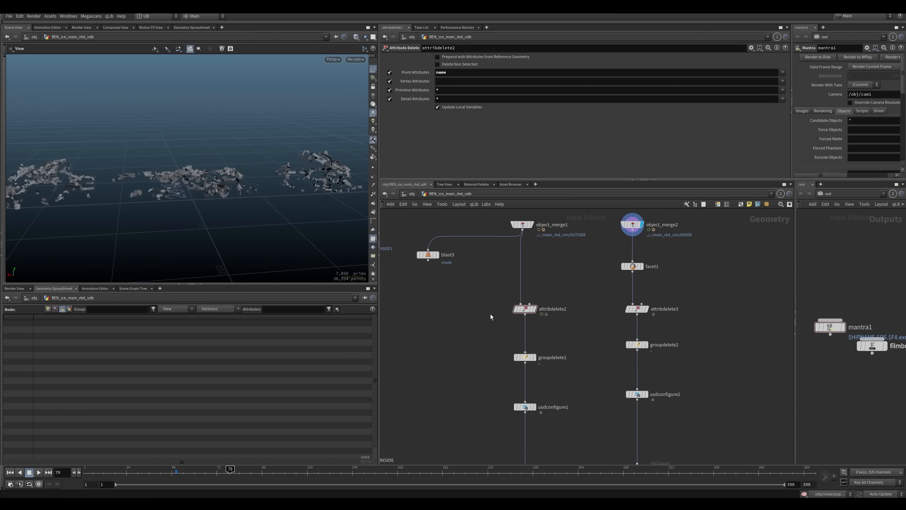
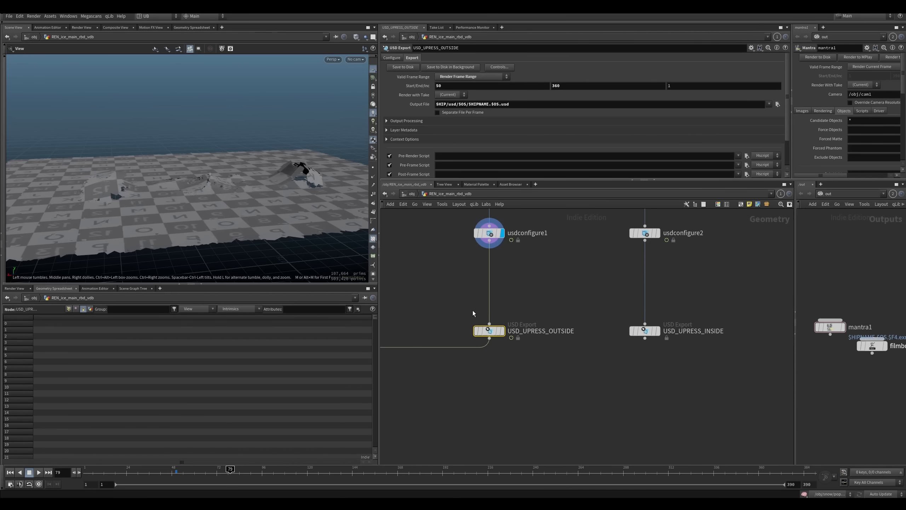
Step: Display object_merge3 at the start of the USD_FULL_RBD branch and view its ground geometry
{"action": "scroll", "coordinate": [423, 309], "scroll_direction": "down", "scroll_amount": 8}
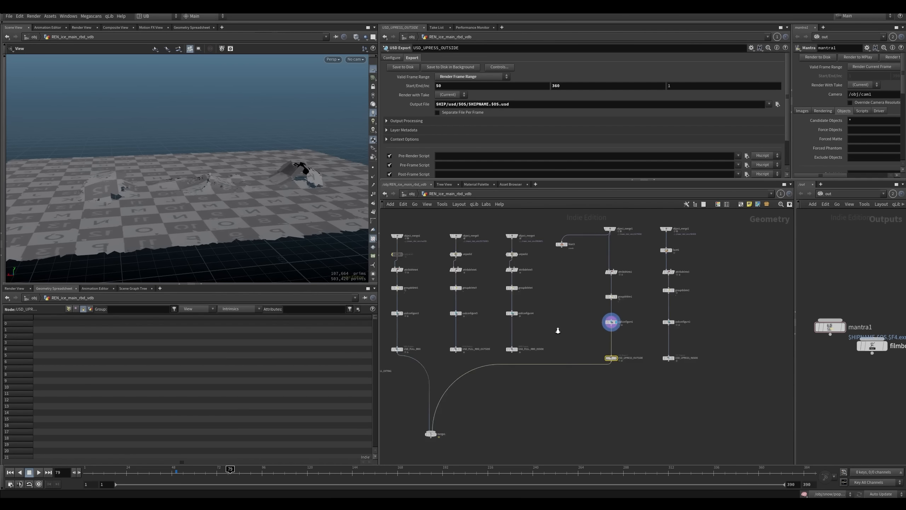
{"action": "scroll", "coordinate": [471, 321], "scroll_direction": "up", "scroll_amount": 4}
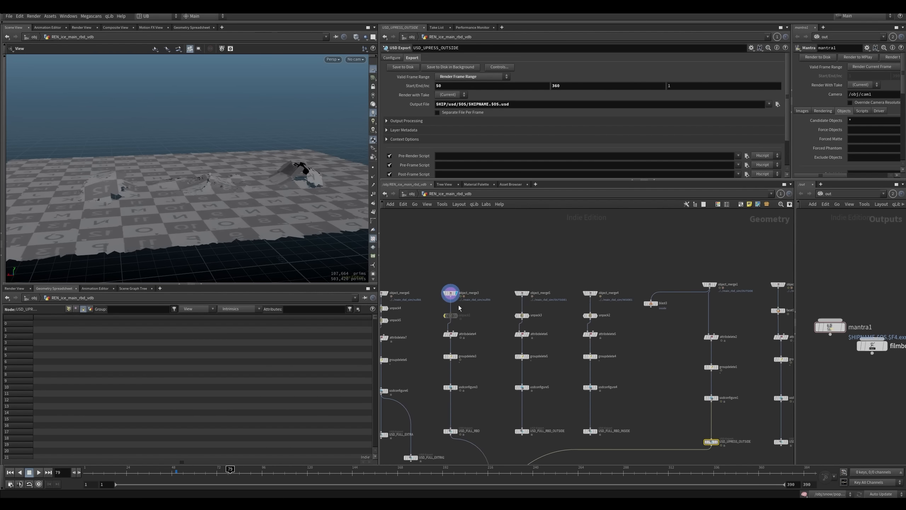
{"action": "left_click", "coordinate": [450, 293]}
{"action": "left_click_drag", "start_coordinate": [334, 259], "coordinate": [199, 250]}
{"action": "right_click_drag", "start_coordinate": [199, 250], "coordinate": [301, 228]}
{"action": "middle_click_drag", "start_coordinate": [488, 284], "coordinate": [469, 255]}
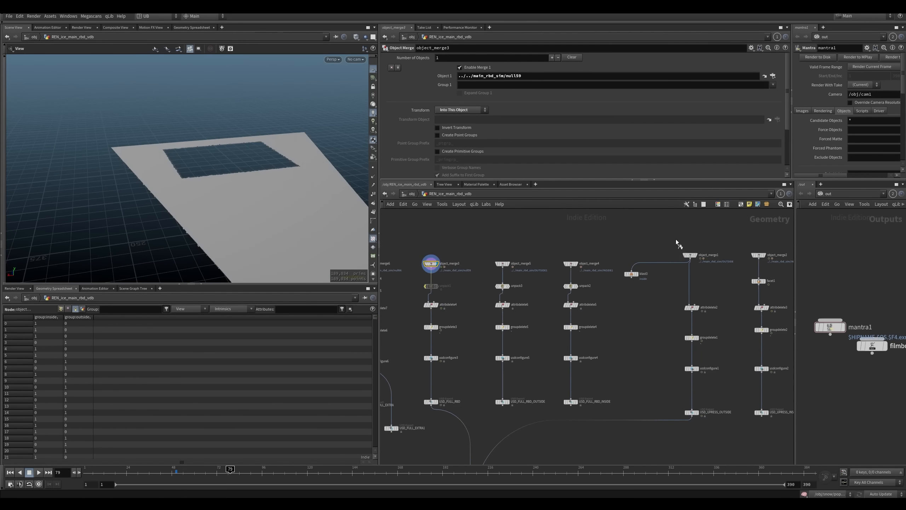
Step: Display object_merge1 and object_merge2 in turn to review the sources of the USD_UPRESS exports
{"action": "left_click", "coordinate": [695, 255]}
{"action": "middle_click_drag", "start_coordinate": [749, 256], "coordinate": [640, 265]}
{"action": "left_click", "coordinate": [655, 264]}
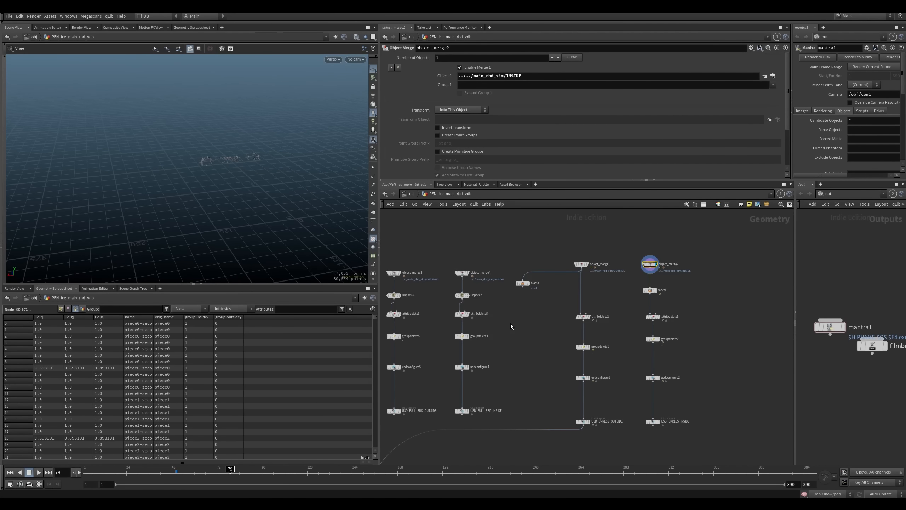
{"action": "middle_click_drag", "start_coordinate": [387, 462], "coordinate": [538, 356]}
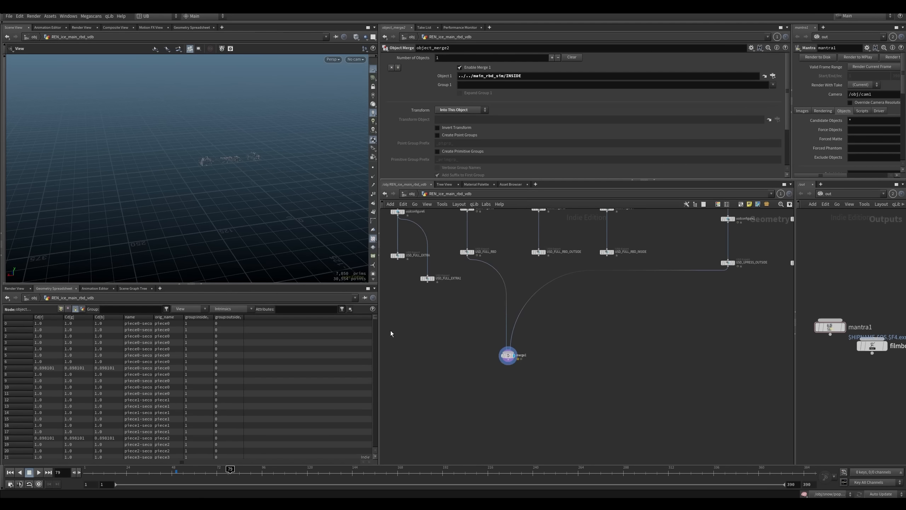
Step: Display merge1 and examine the combined USD_FULL_RBD and USD_UPRESS_OUTSIDE geometry up close
{"action": "left_click", "coordinate": [508, 355]}
{"action": "left_click_drag", "start_coordinate": [241, 163], "coordinate": [271, 162]}
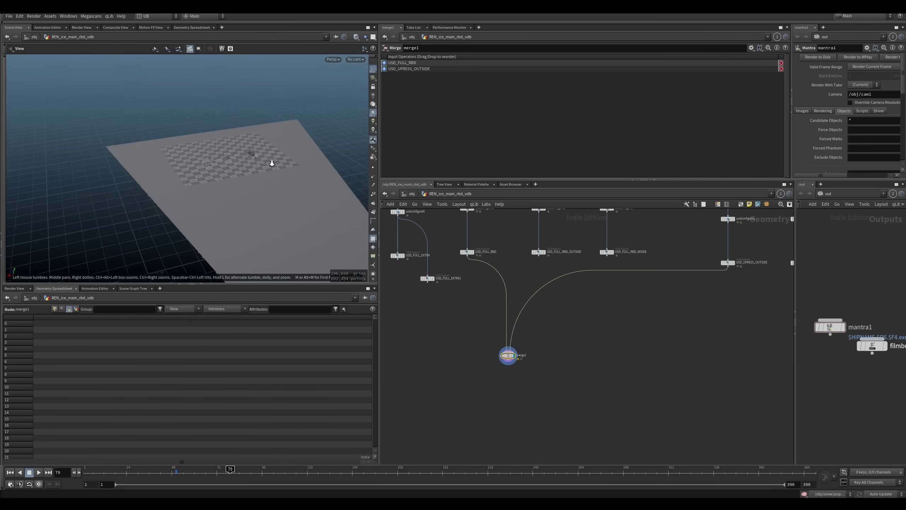
{"action": "right_click_drag", "start_coordinate": [271, 162], "coordinate": [324, 152]}
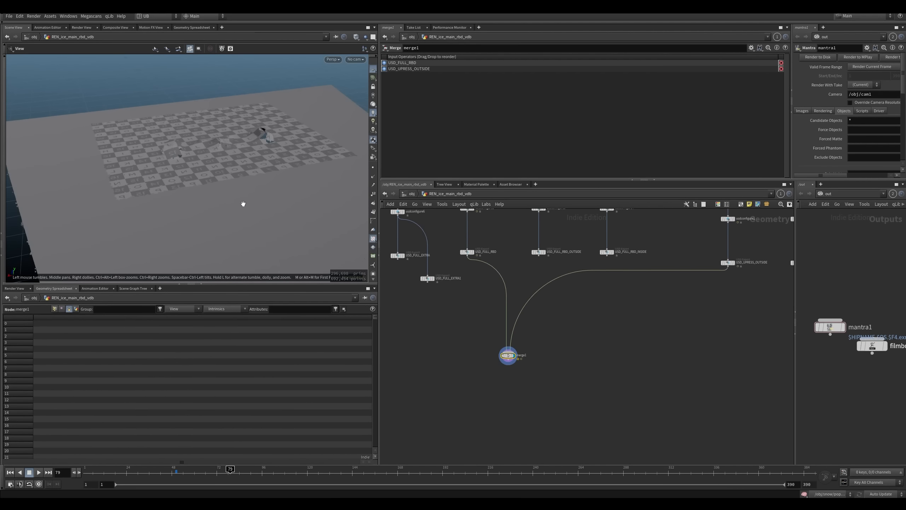
{"action": "middle_click_drag", "start_coordinate": [243, 203], "coordinate": [239, 218]}
{"action": "right_click_drag", "start_coordinate": [250, 173], "coordinate": [270, 176]}
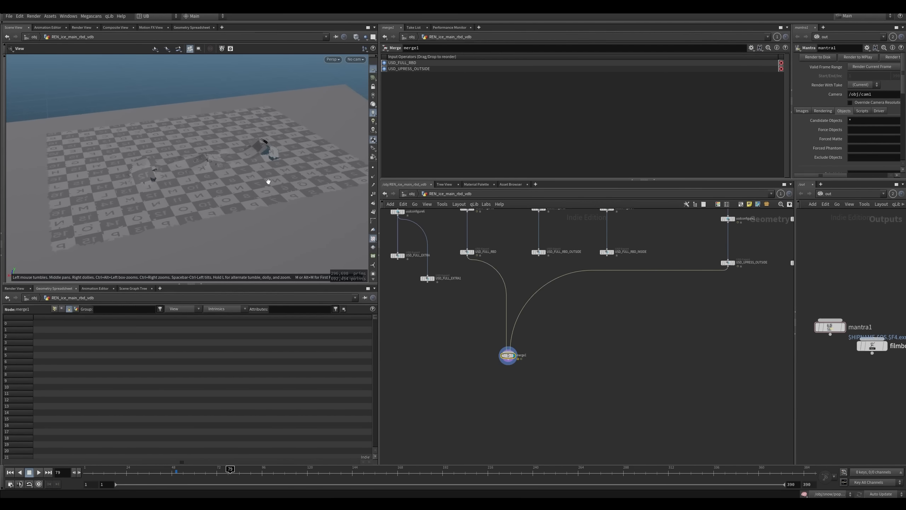
Step: Display the USD_FULL_RBD output on its own and switch to the Solaris stage network
{"action": "middle_click_drag", "start_coordinate": [506, 290], "coordinate": [488, 346]}
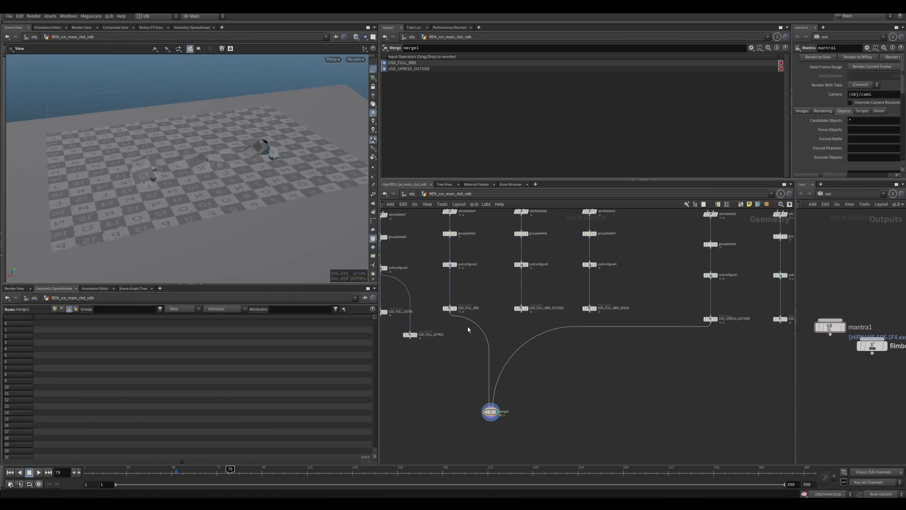
{"action": "middle_click_drag", "start_coordinate": [663, 339], "coordinate": [605, 333]}
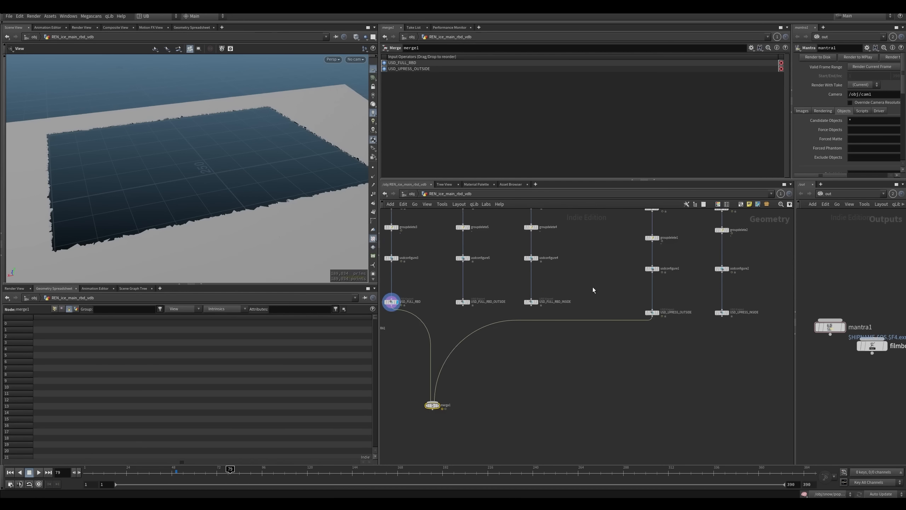
{"action": "middle_click_drag", "start_coordinate": [615, 294], "coordinate": [557, 312]}
{"action": "key", "text": "5"}
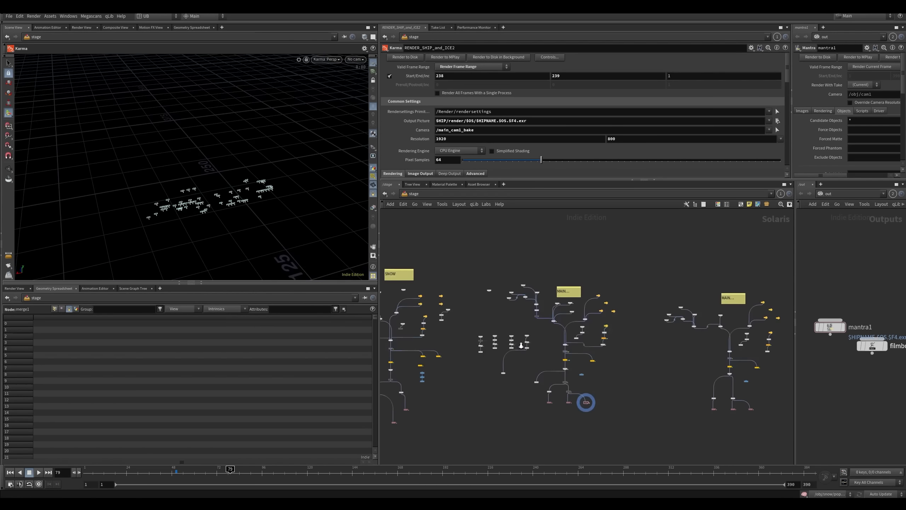
Step: Delete the duplicate MAIN node network and its sticky note, keeping the one with the displayed RENDER_SHIP_and_ICE2 node
{"action": "middle_click_drag", "start_coordinate": [640, 350], "coordinate": [588, 323]}
{"action": "left_click_drag", "start_coordinate": [738, 251], "coordinate": [599, 423]}
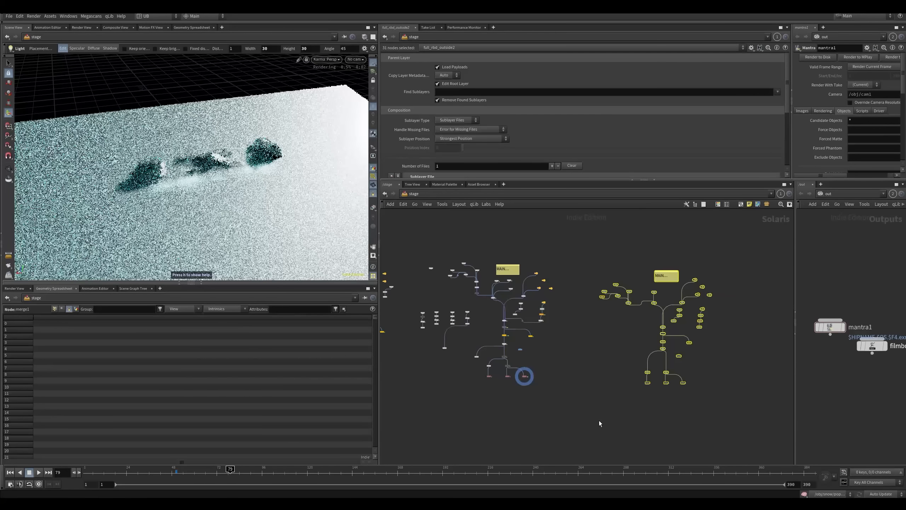
{"action": "key", "text": "Delete"}
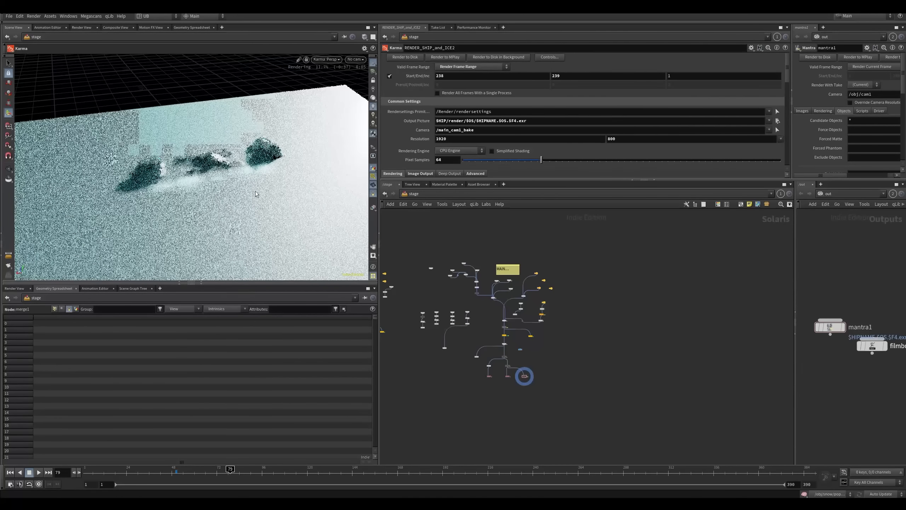
{"action": "key", "text": "h"}
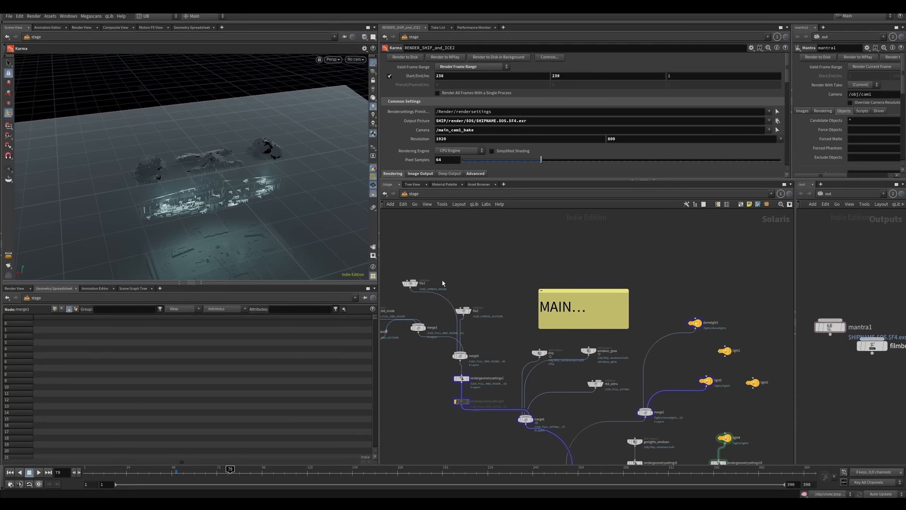
Step: Move the file2 Sublayer node level with file3 and select file3
{"action": "left_click_drag", "start_coordinate": [464, 311], "coordinate": [477, 288]}
{"action": "middle_click_drag", "start_coordinate": [488, 324], "coordinate": [519, 285]}
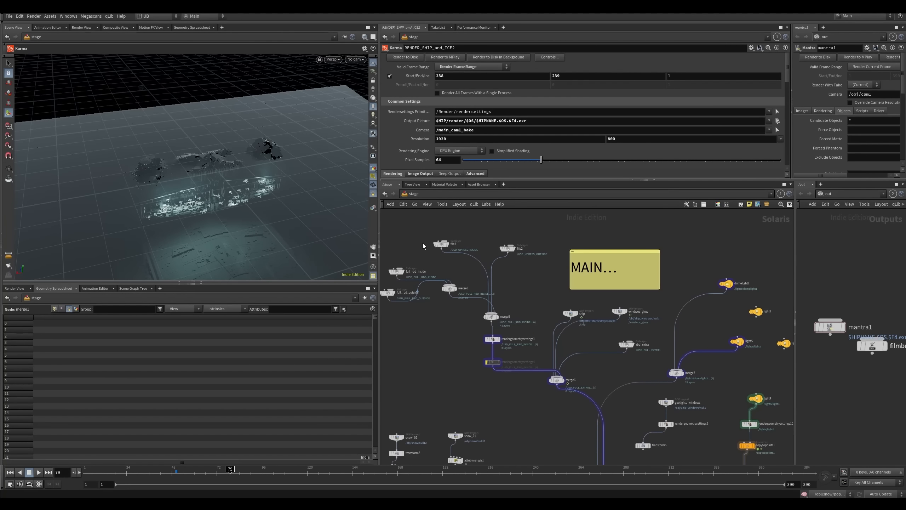
{"action": "scroll", "coordinate": [423, 246], "scroll_direction": "up", "scroll_amount": 3}
{"action": "left_click", "coordinate": [454, 243]}
{"action": "middle_click_drag", "start_coordinate": [444, 263], "coordinate": [470, 294]}
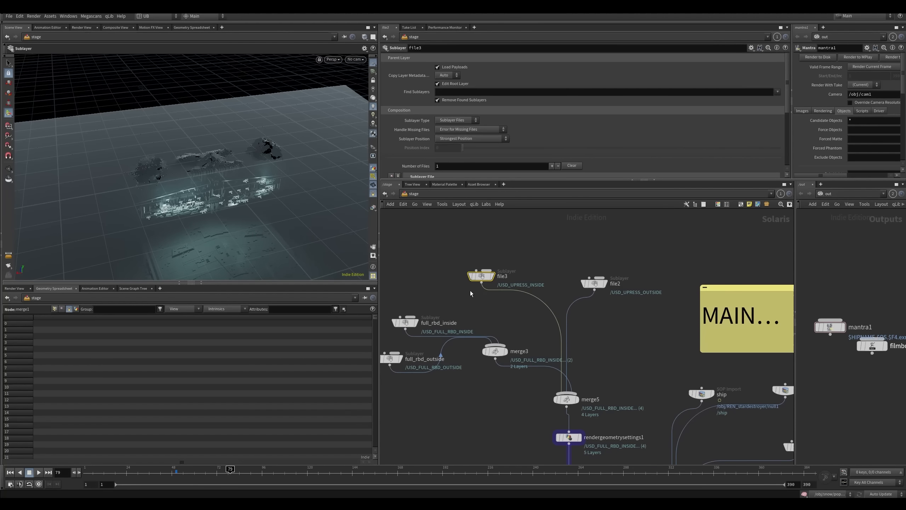
Step: Add an example file Sublayer node above file3, inspect file3's USD_UPRESS_INSIDE path for comparison, and delete the example node
{"action": "key", "text": "Tab"}
{"action": "type", "text": "file"}
{"action": "key", "text": "Return"}
{"action": "left_click", "coordinate": [427, 256]}
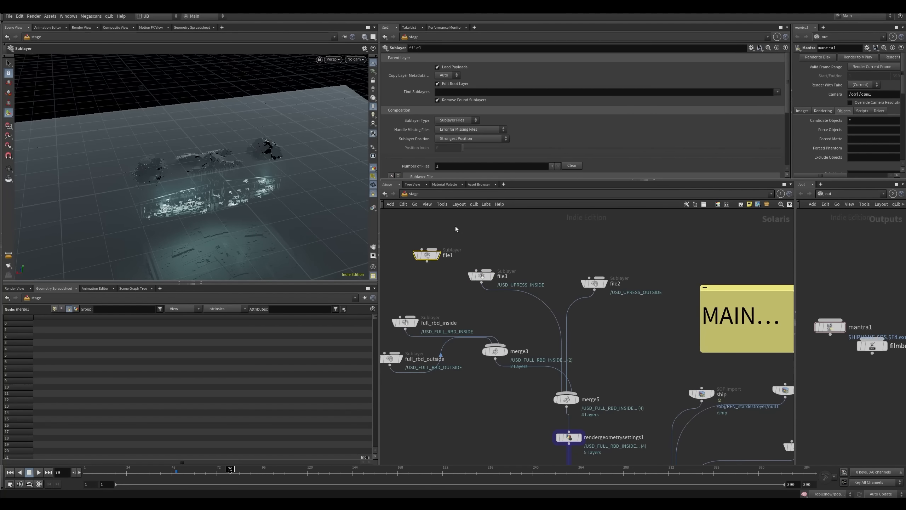
{"action": "left_click", "coordinate": [488, 276]}
{"action": "left_click_drag", "start_coordinate": [788, 111], "coordinate": [788, 137]}
{"action": "left_click_drag", "start_coordinate": [656, 140], "coordinate": [449, 148]}
{"action": "left_click", "coordinate": [427, 254]}
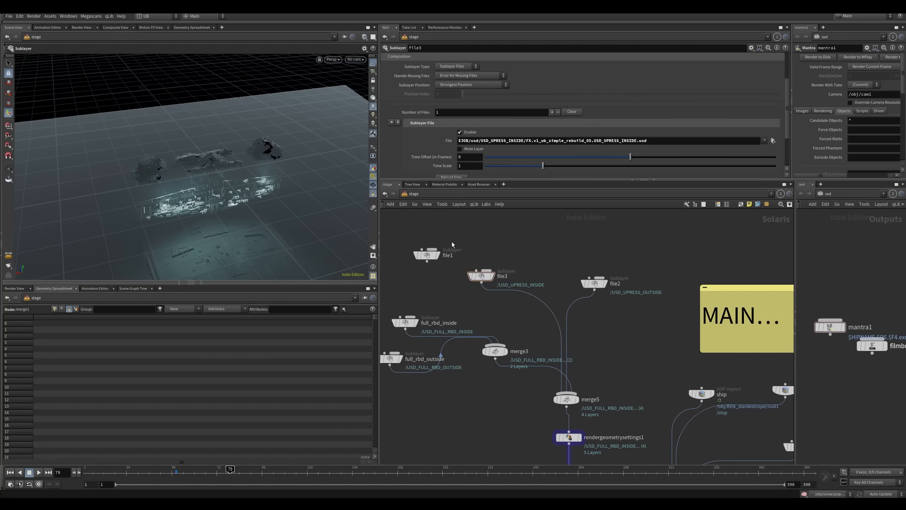
{"action": "key", "text": "Delete"}
Step: Display the file3 Sublayer and scrub the timeline through frame 165 to review the USD_UPRESS_INSIDE animation
{"action": "left_click", "coordinate": [482, 275]}
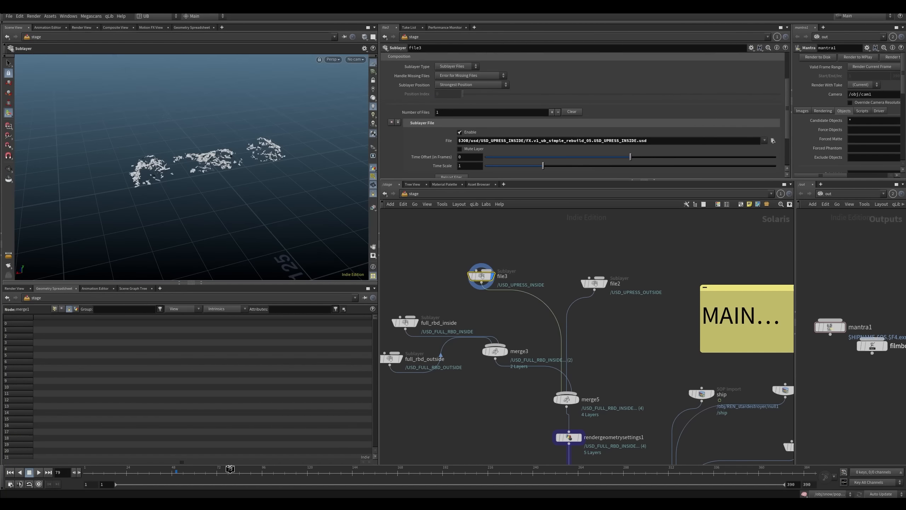
{"action": "left_click", "coordinate": [244, 472]}
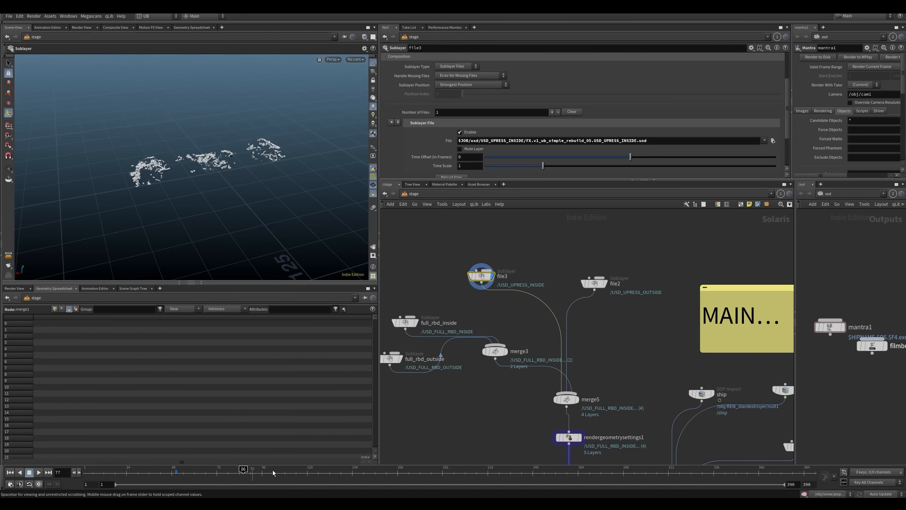
{"action": "left_click", "coordinate": [346, 479]}
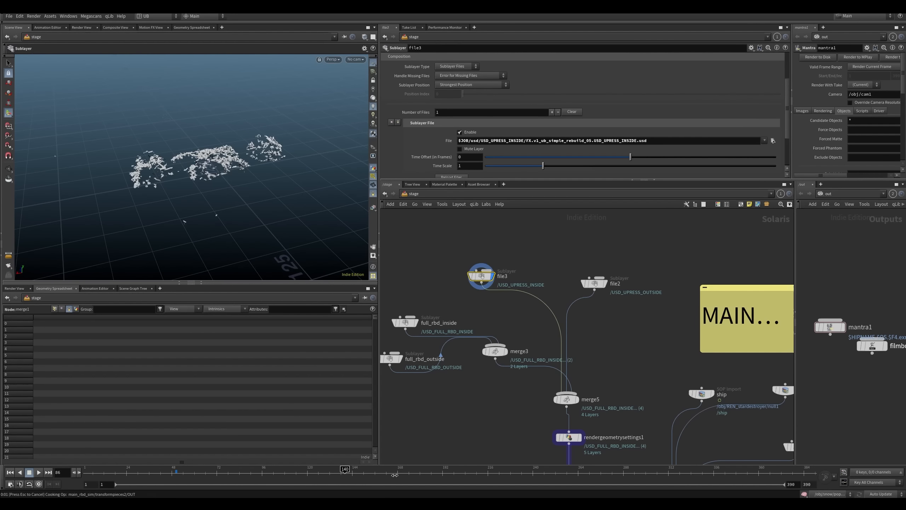
{"action": "left_click", "coordinate": [394, 472]}
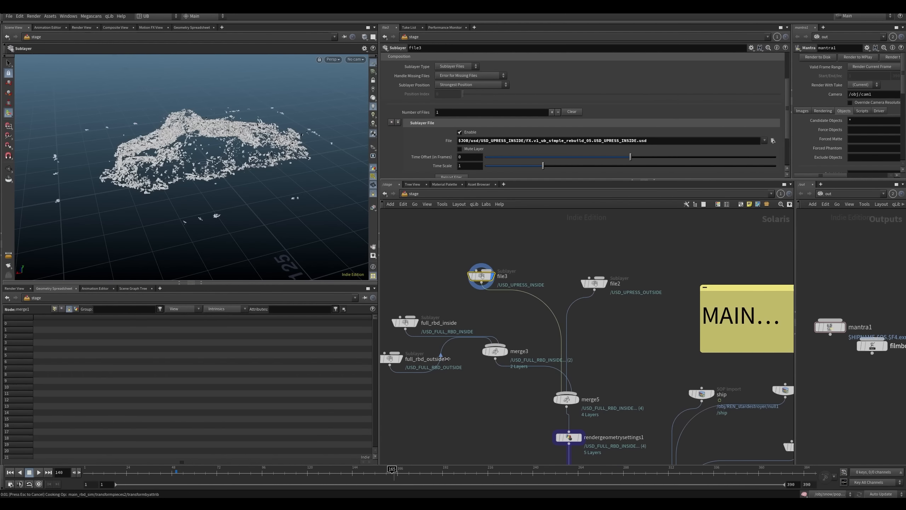
Step: Display the full_rbd_outside Sublayer and view its ground slab at frame 188
{"action": "middle_click_drag", "start_coordinate": [419, 309], "coordinate": [453, 284]}
{"action": "left_click", "coordinate": [447, 297]}
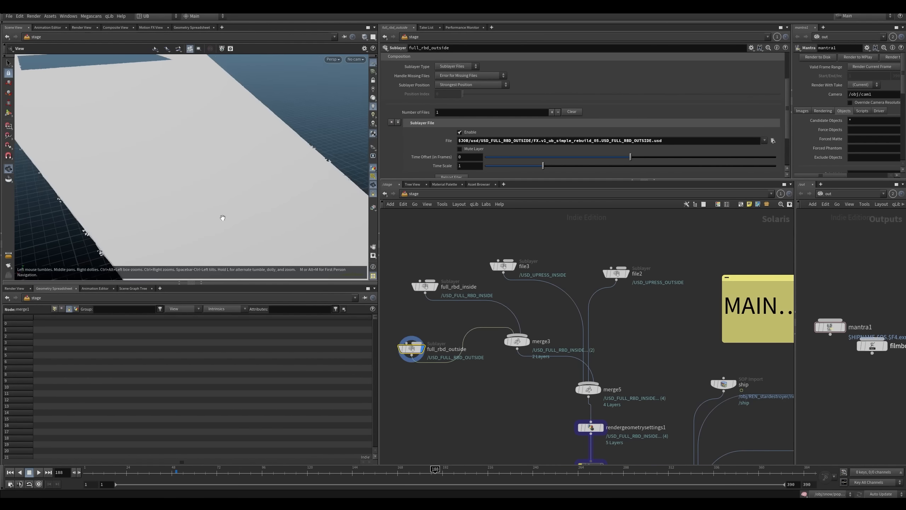
{"action": "left_click_drag", "start_coordinate": [223, 217], "coordinate": [199, 232]}
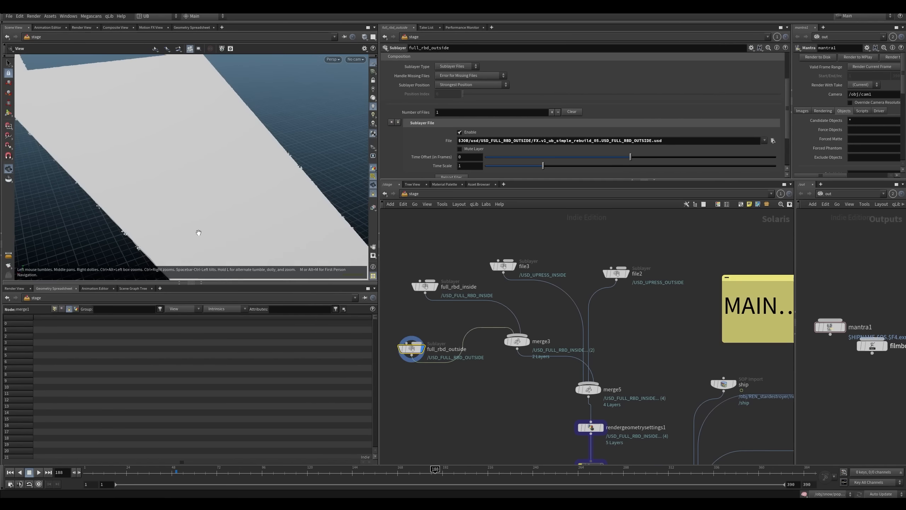
Step: Display the full_rbd_inside Sublayer at frame 262 and examine its inner ice surfaces
{"action": "left_click", "coordinate": [434, 282]}
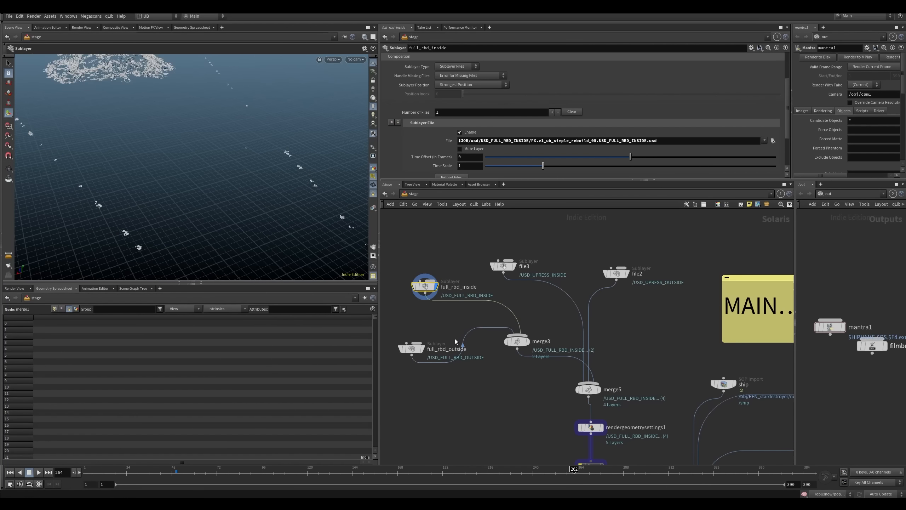
{"action": "left_click_drag", "start_coordinate": [168, 185], "coordinate": [181, 182], "text": "alt"}
{"action": "right_click_drag", "start_coordinate": [181, 183], "coordinate": [200, 194], "text": "alt"}
{"action": "mouse_move", "coordinate": [199, 195]}
{"action": "left_mouse_down", "text": "alt"}
{"action": "mouse_move", "coordinate": [227, 218]}
{"action": "mouse_move", "coordinate": [205, 193]}
{"action": "left_mouse_up", "text": "alt"}
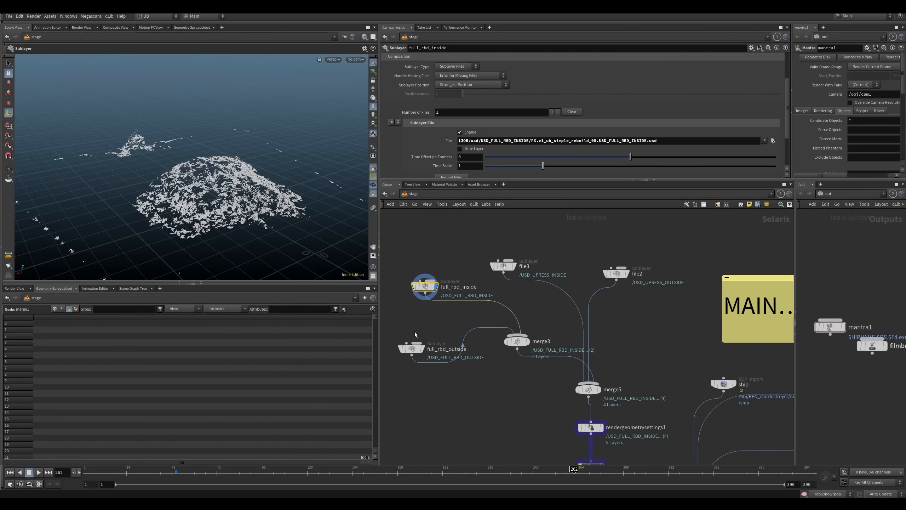
Step: Display full_rbd_outside again at frame 262, examine the broken ice, and add full_rbd_inside to the selection
{"action": "left_click_drag", "start_coordinate": [447, 329], "coordinate": [399, 374]}
{"action": "right_click_drag", "start_coordinate": [228, 204], "coordinate": [200, 182], "text": "alt"}
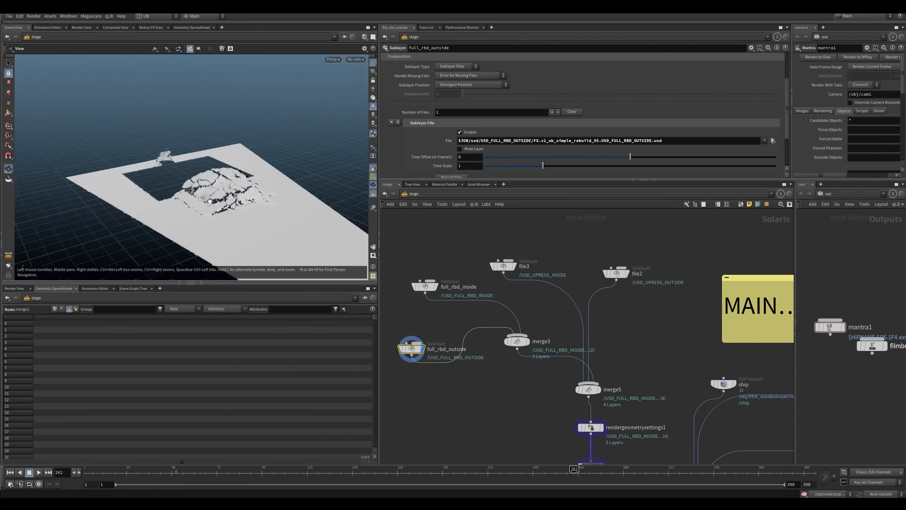
{"action": "left_click_drag", "start_coordinate": [200, 182], "coordinate": [209, 177], "text": "alt"}
{"action": "left_click", "coordinate": [426, 286], "text": "shift"}
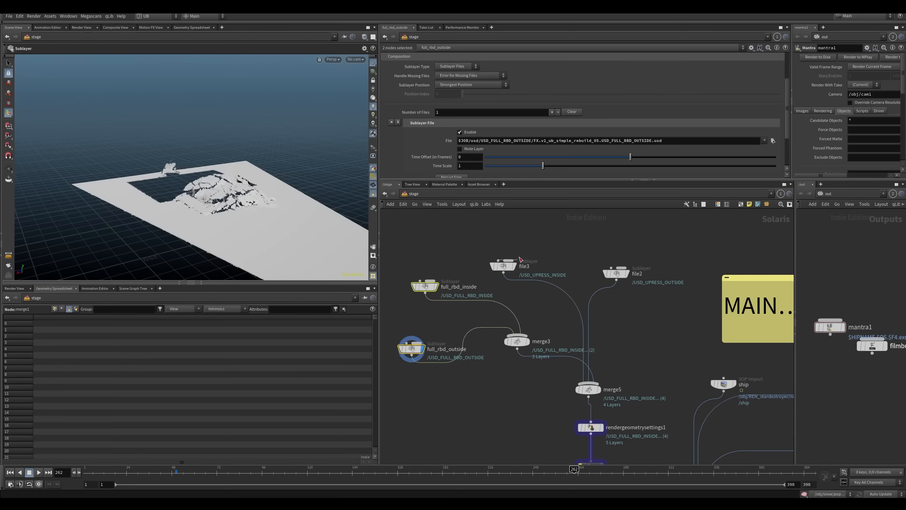
Step: Display the file3 and file2 Sublayers in turn to compare the USD_UPRESS_INSIDE and USD_UPRESS_OUTSIDE debris
{"action": "mouse_move", "coordinate": [502, 267]}
{"action": "left_mouse_down"}
{"action": "mouse_move", "coordinate": [521, 256]}
{"action": "mouse_move", "coordinate": [502, 273]}
{"action": "left_mouse_up"}
{"action": "key", "text": "r"}
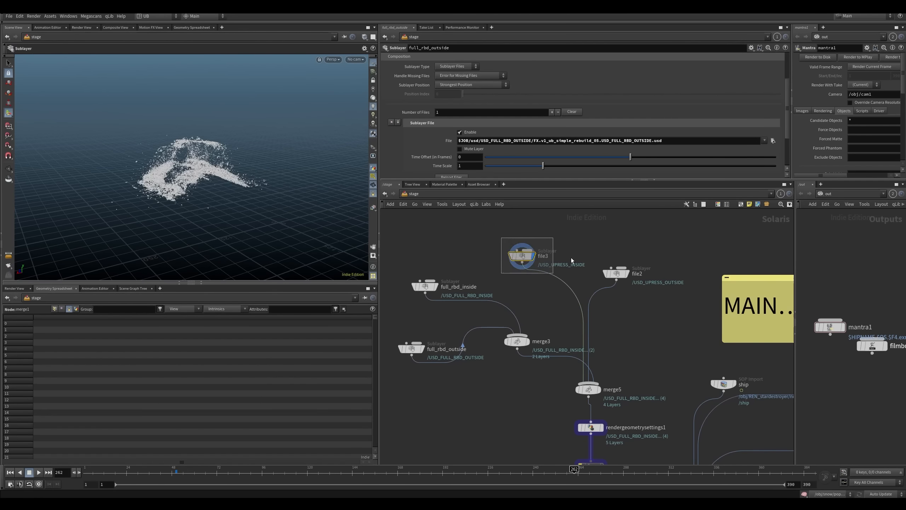
{"action": "middle_click_drag", "start_coordinate": [596, 254], "coordinate": [569, 246]}
{"action": "left_click_drag", "start_coordinate": [568, 246], "coordinate": [601, 288]}
{"action": "key", "text": "r"}
Step: Tidy the geometry inputs by repositioning the UPRESS Sublayer nodes and aligning the ship import above merge6
{"action": "middle_click_drag", "start_coordinate": [606, 306], "coordinate": [578, 281]}
{"action": "scroll", "coordinate": [578, 282], "scroll_direction": "down", "scroll_amount": 1}
{"action": "left_click_drag", "start_coordinate": [600, 228], "coordinate": [459, 250]}
{"action": "left_click_drag", "start_coordinate": [562, 247], "coordinate": [520, 235]}
{"action": "middle_click_drag", "start_coordinate": [557, 272], "coordinate": [480, 237]}
{"action": "left_click_drag", "start_coordinate": [580, 307], "coordinate": [559, 295]}
Step: Display the ship and windwos_glow SOP imports in turn to review the star destroyer and its window geometry
{"action": "left_click_drag", "start_coordinate": [526, 279], "coordinate": [571, 320]}
{"action": "key", "text": "r"}
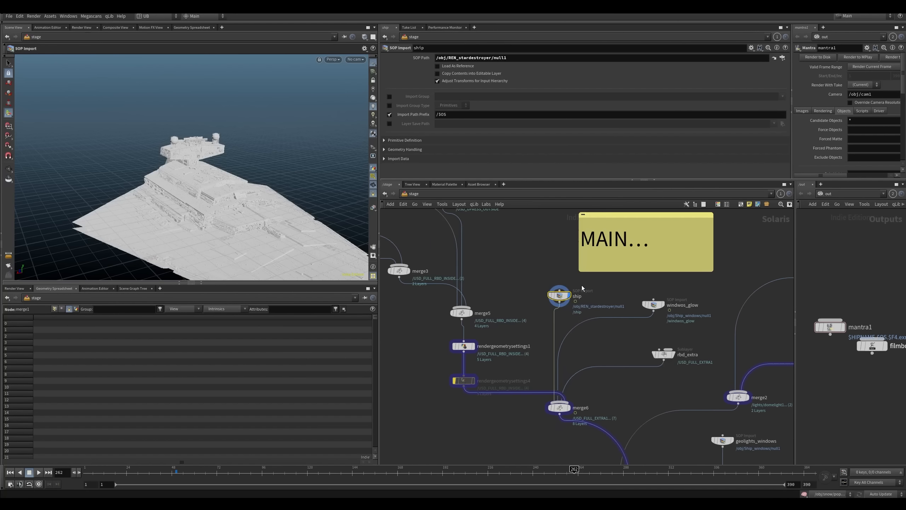
{"action": "middle_click_drag", "start_coordinate": [582, 285], "coordinate": [539, 293]}
{"action": "scroll", "coordinate": [540, 294], "scroll_direction": "up", "scroll_amount": 3}
{"action": "middle_click_drag", "start_coordinate": [597, 302], "coordinate": [582, 303]}
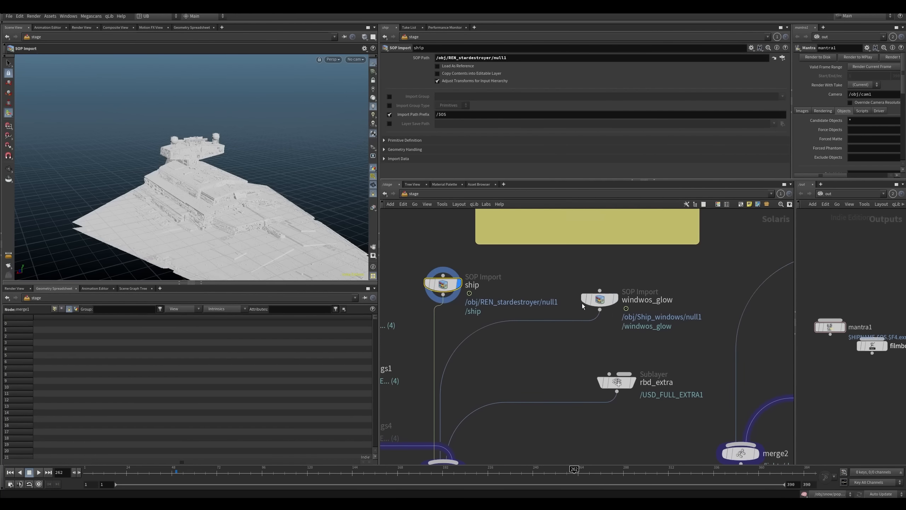
{"action": "left_click", "coordinate": [582, 303]}
{"action": "key", "text": "r"}
{"action": "middle_click_drag", "start_coordinate": [582, 337], "coordinate": [553, 315]}
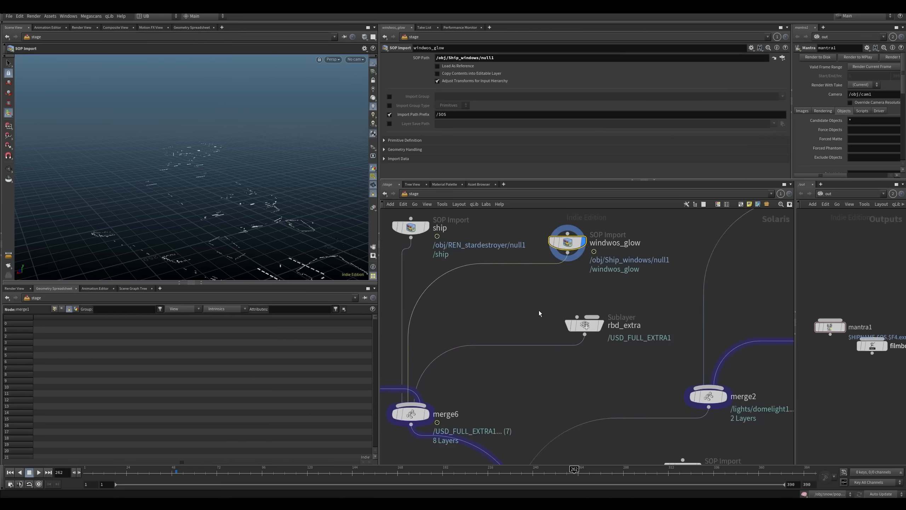
Step: Display the rbd_extra Sublayer and examine the USD_FULL_EXTRA1 debris from several angles
{"action": "scroll", "coordinate": [551, 302], "scroll_direction": "down", "scroll_amount": 2}
{"action": "left_click_drag", "start_coordinate": [600, 343], "coordinate": [547, 296]}
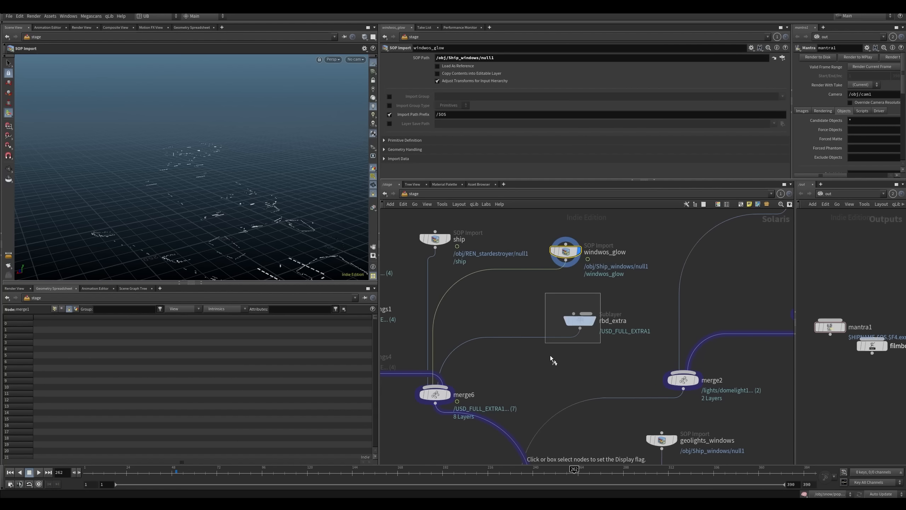
{"action": "left_click_drag", "start_coordinate": [551, 356], "coordinate": [548, 356]}
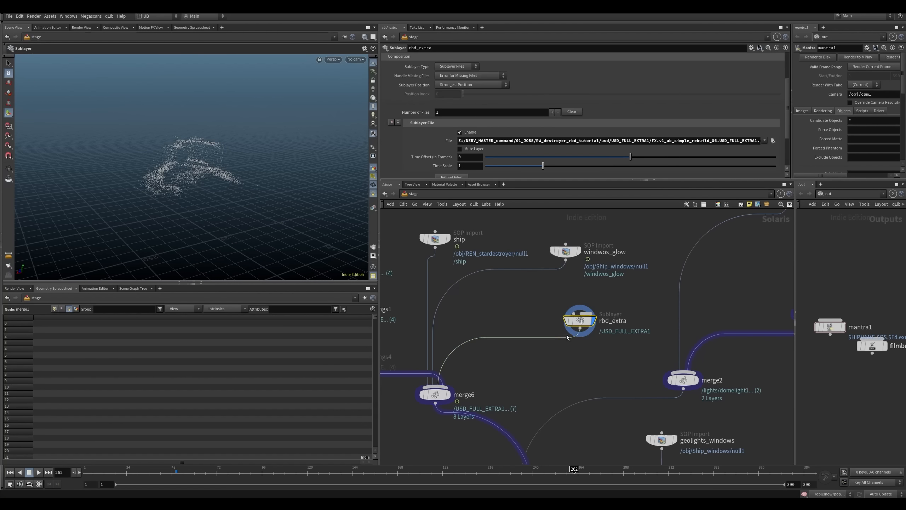
{"action": "right_click_drag", "start_coordinate": [194, 131], "coordinate": [313, 144], "text": "alt"}
{"action": "left_click_drag", "start_coordinate": [314, 143], "coordinate": [231, 224], "text": "alt"}
{"action": "right_click_drag", "start_coordinate": [231, 224], "coordinate": [166, 249], "text": "alt"}
{"action": "left_click_drag", "start_coordinate": [166, 249], "coordinate": [232, 221], "text": "alt"}
{"action": "right_click_drag", "start_coordinate": [233, 220], "coordinate": [192, 205], "text": "alt"}
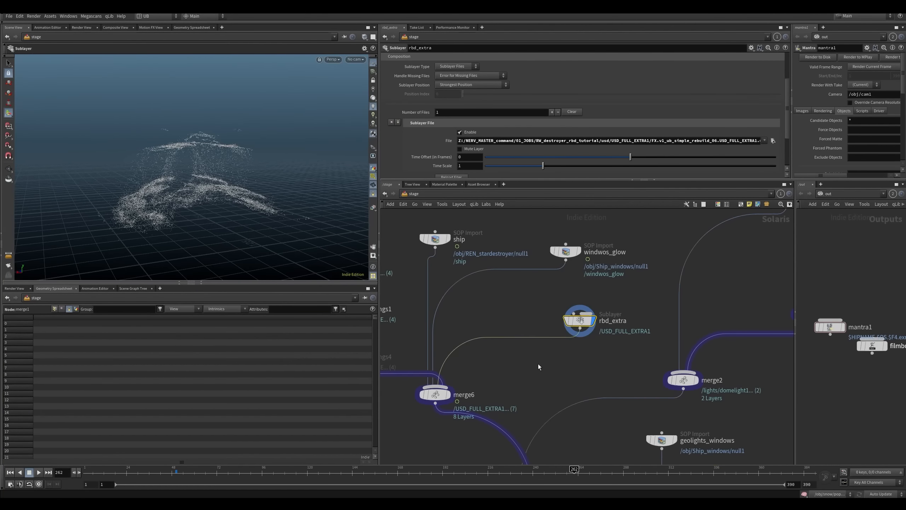
Step: Display merge6 with the combined ship and ice geometry, and move the unconnected light1 and light3 nodes farther aside
{"action": "scroll", "coordinate": [538, 366], "scroll_direction": "down", "scroll_amount": 4}
{"action": "left_click", "coordinate": [482, 382]}
{"action": "middle_click_drag", "start_coordinate": [620, 351], "coordinate": [524, 351]}
{"action": "left_click_drag", "start_coordinate": [684, 277], "coordinate": [610, 343]}
{"action": "left_click_drag", "start_coordinate": [617, 300], "coordinate": [638, 308]}
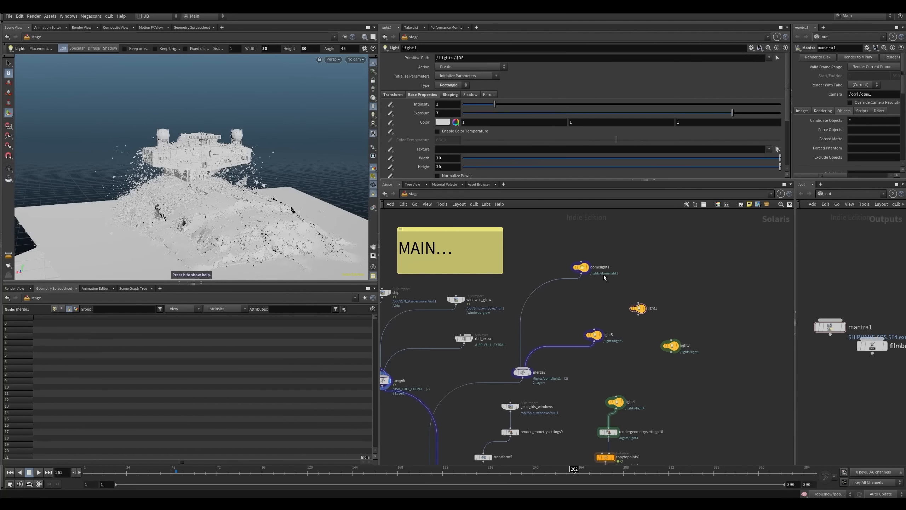
Step: Review the domelight1 and light5 nodes and display merge2, which combines them
{"action": "left_click", "coordinate": [581, 267]}
{"action": "left_click", "coordinate": [594, 335]}
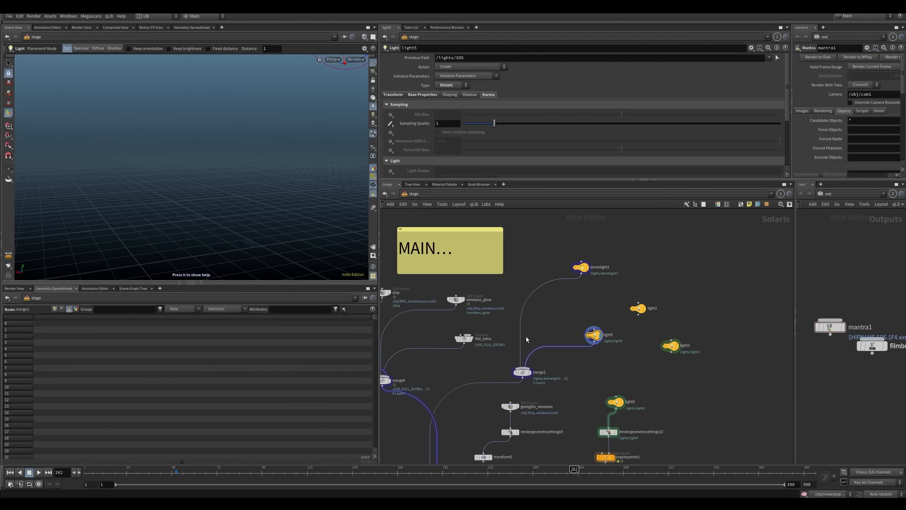
{"action": "left_click", "coordinate": [523, 372]}
Step: Move the unused geolights_windows chain beyond the light4 branch and shift merge2 slightly down
{"action": "middle_click_drag", "start_coordinate": [520, 417], "coordinate": [522, 332]}
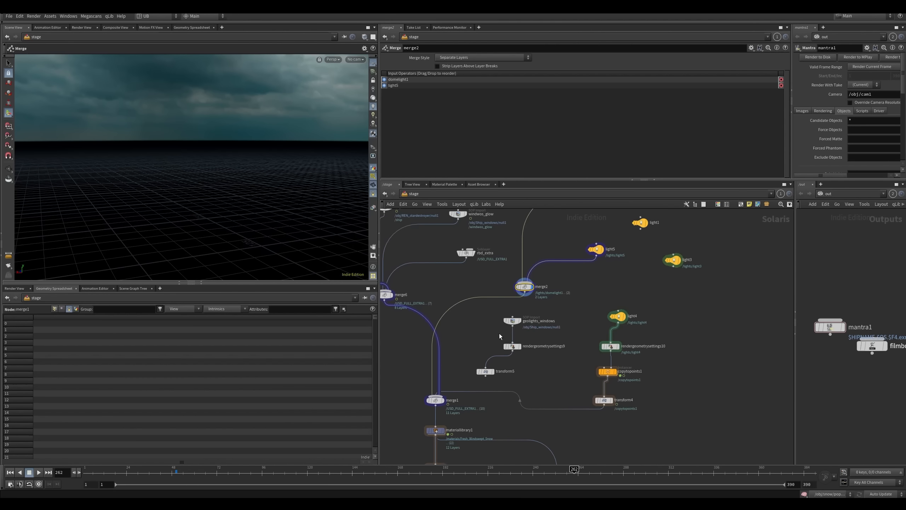
{"action": "left_click_drag", "start_coordinate": [548, 316], "coordinate": [482, 375]}
{"action": "left_click_drag", "start_coordinate": [512, 325], "coordinate": [534, 334]}
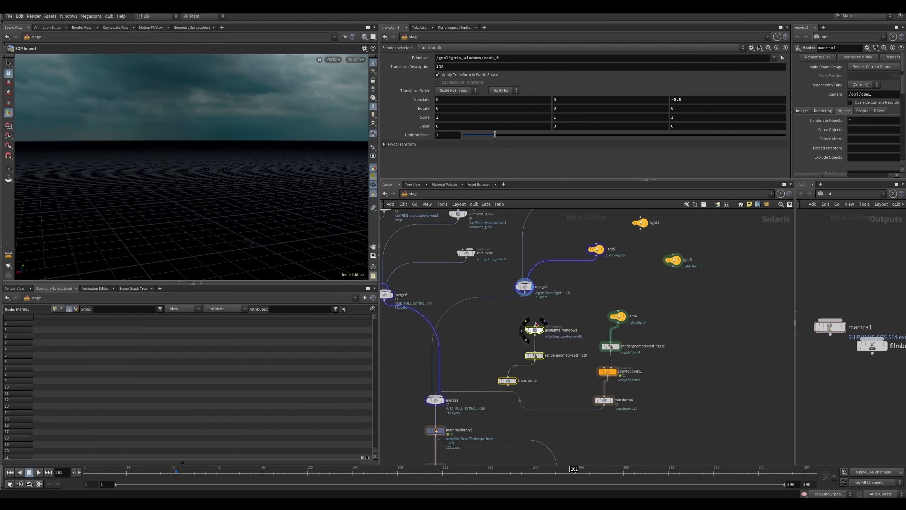
{"action": "left_click_drag", "start_coordinate": [525, 293], "coordinate": [523, 305]}
{"action": "middle_click_drag", "start_coordinate": [557, 296], "coordinate": [566, 303]}
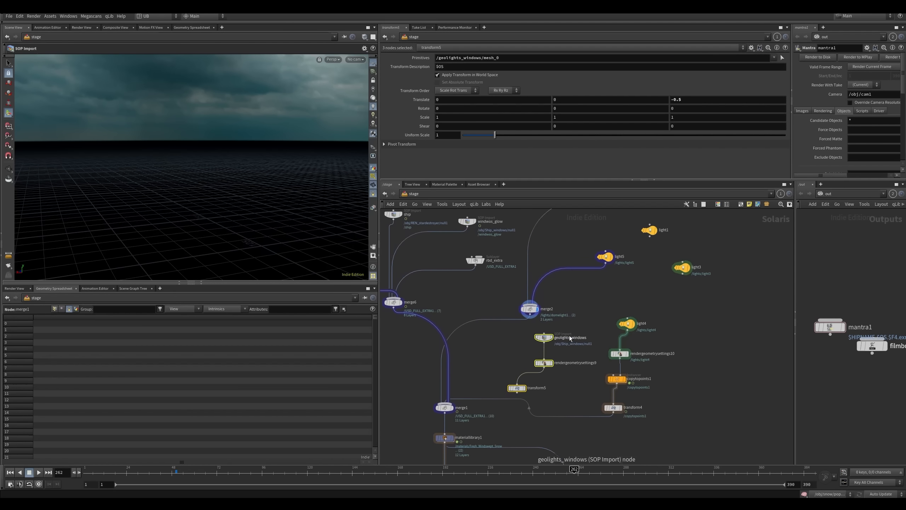
{"action": "left_click_drag", "start_coordinate": [545, 338], "coordinate": [721, 369]}
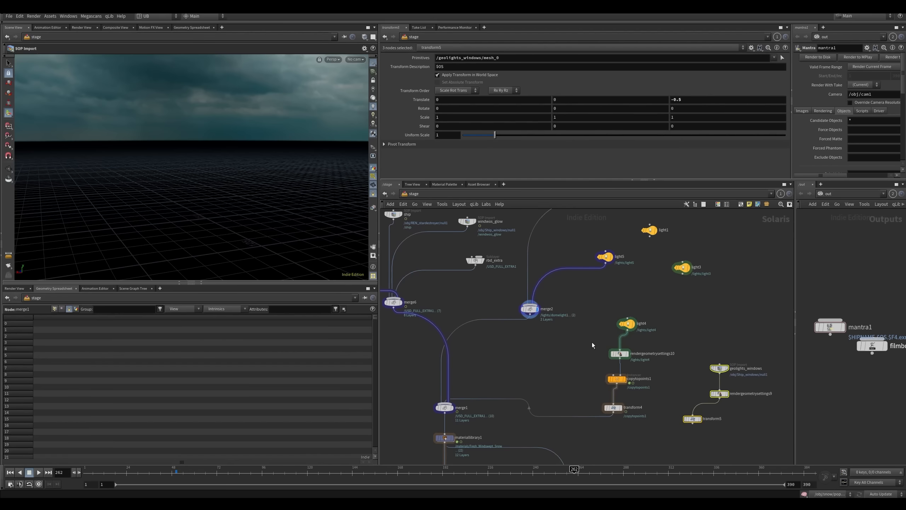
Step: Tidy the lighting branches by aligning light4 and transform4 with their chain and repositioning merge2 and merge1
{"action": "left_click_drag", "start_coordinate": [614, 408], "coordinate": [618, 412]}
{"action": "left_click_drag", "start_coordinate": [636, 331], "coordinate": [625, 327]}
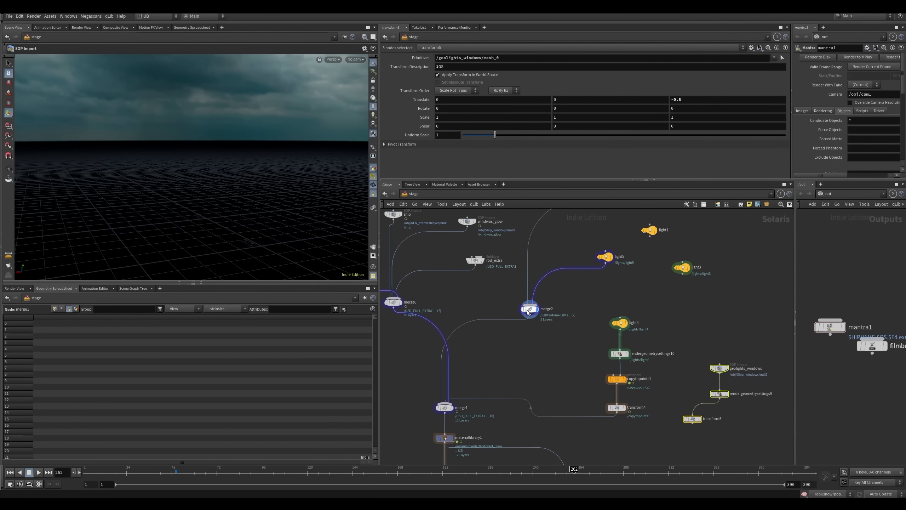
{"action": "left_click_drag", "start_coordinate": [529, 312], "coordinate": [532, 328]}
{"action": "middle_click_drag", "start_coordinate": [482, 320], "coordinate": [523, 288]}
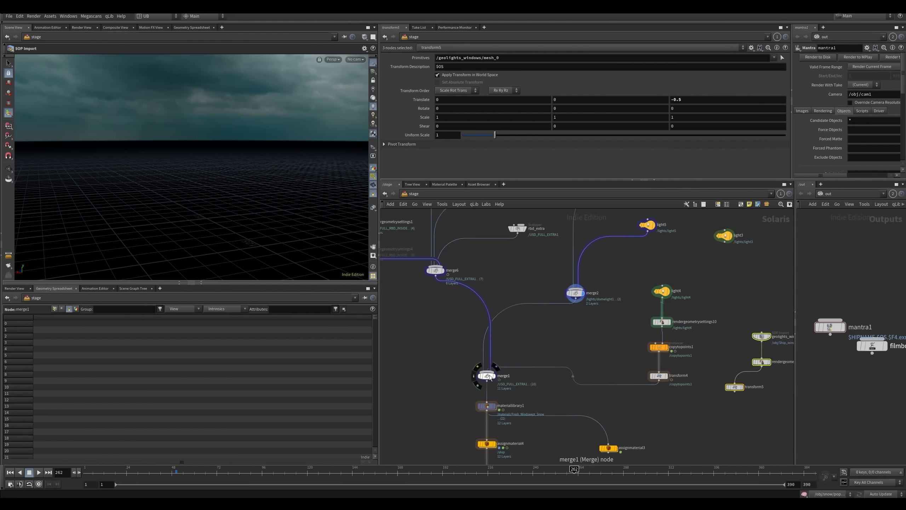
{"action": "left_click_drag", "start_coordinate": [490, 377], "coordinate": [490, 364]}
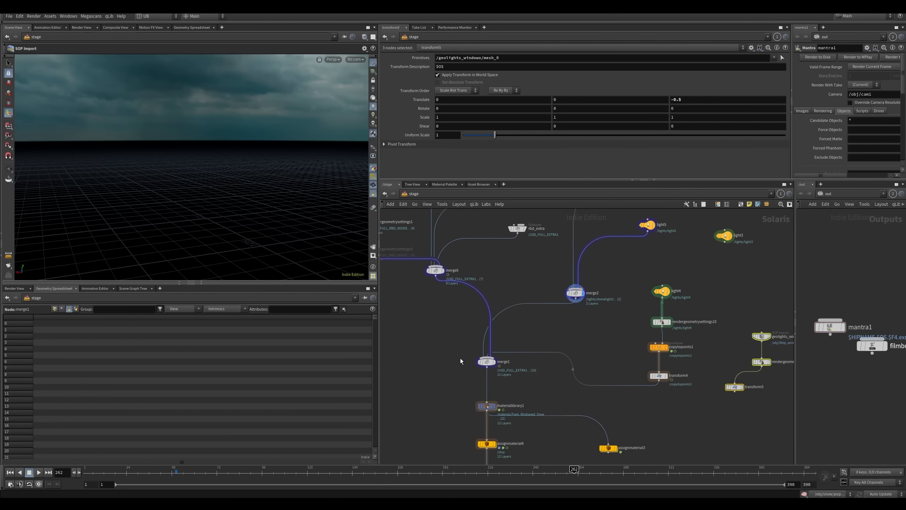
{"action": "middle_click_drag", "start_coordinate": [460, 359], "coordinate": [457, 360]}
{"action": "scroll", "coordinate": [492, 321], "scroll_direction": "down", "scroll_amount": 3}
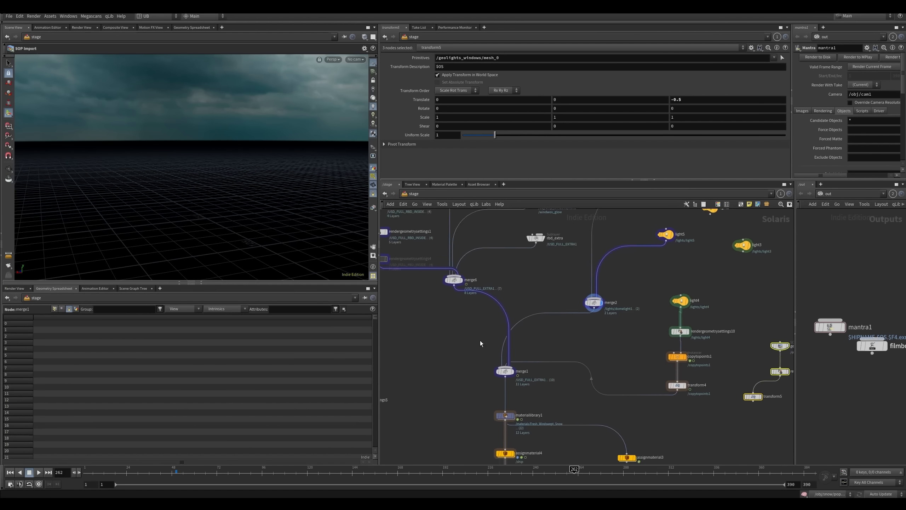
{"action": "scroll", "coordinate": [524, 346], "scroll_direction": "up", "scroll_amount": 2}
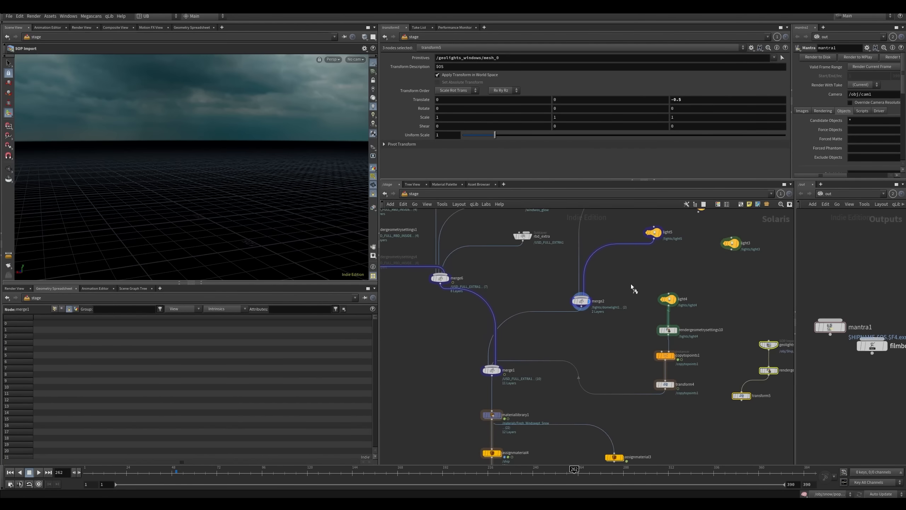
Step: Display rendergeometrysettings10 and copytopoints1 in the light4 branch, and examine the instanced window lights up close
{"action": "left_click", "coordinate": [668, 299]}
{"action": "middle_click_drag", "start_coordinate": [629, 331], "coordinate": [619, 321]}
{"action": "key", "text": "r"}
{"action": "left_click", "coordinate": [657, 322]}
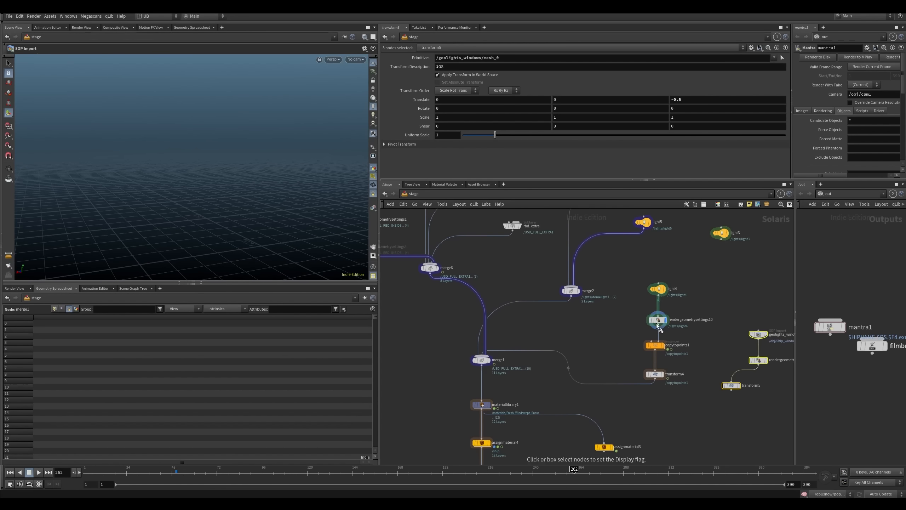
{"action": "left_click", "coordinate": [654, 345]}
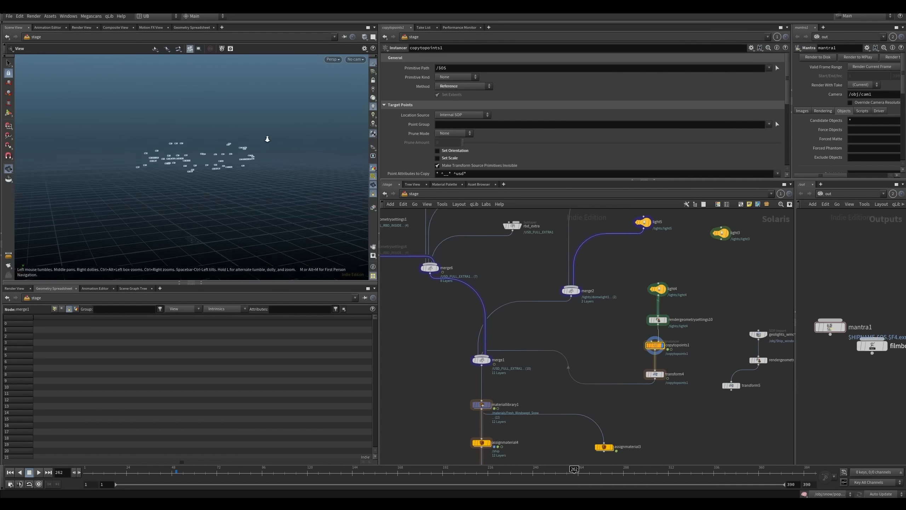
{"action": "right_click_drag", "start_coordinate": [267, 139], "coordinate": [229, 180]}
{"action": "middle_click_drag", "start_coordinate": [620, 336], "coordinate": [619, 323]}
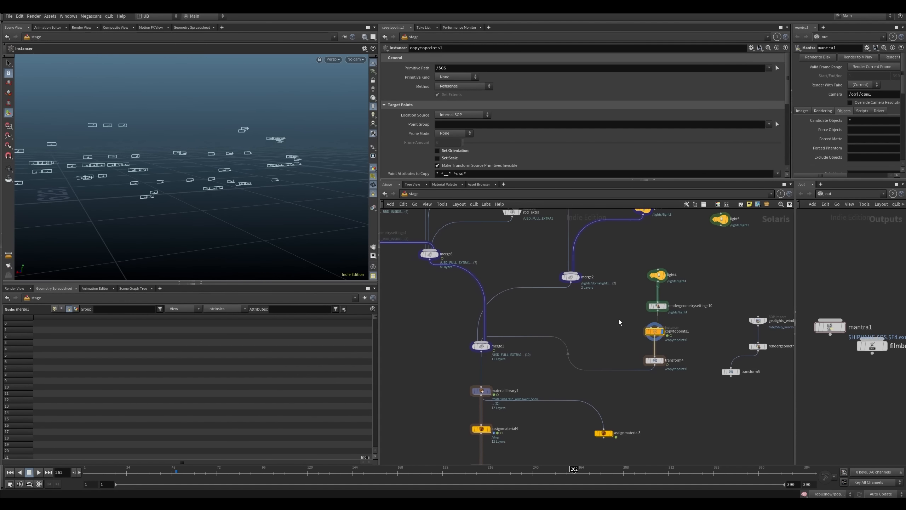
Step: Look inside copytopoints1, displaying its file1 source and add1 points, and return to the stage network
{"action": "double_click", "coordinate": [655, 331]}
{"action": "left_click", "coordinate": [596, 292]}
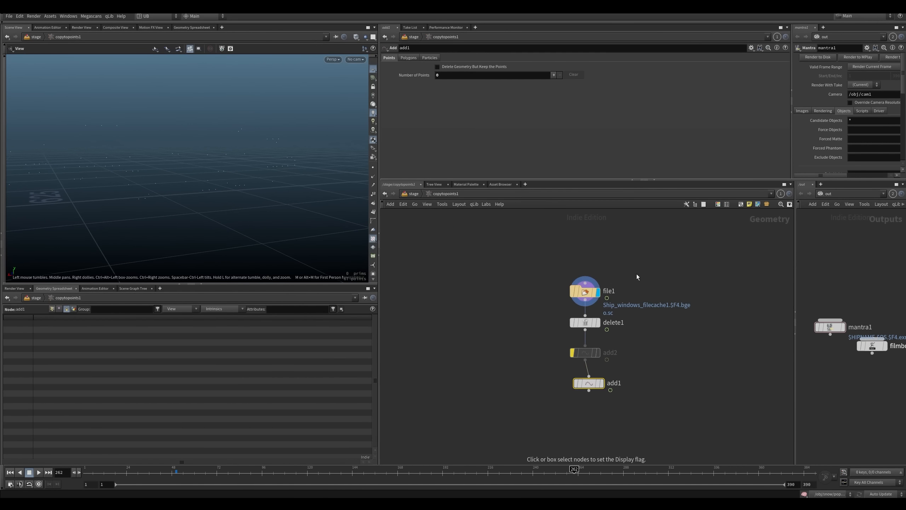
{"action": "left_click_drag", "start_coordinate": [130, 175], "coordinate": [172, 169]}
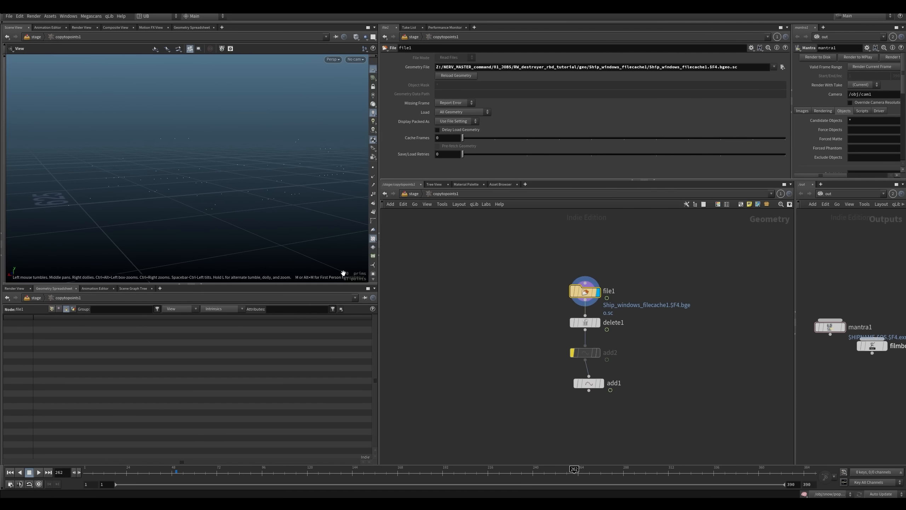
{"action": "left_click", "coordinate": [589, 383]}
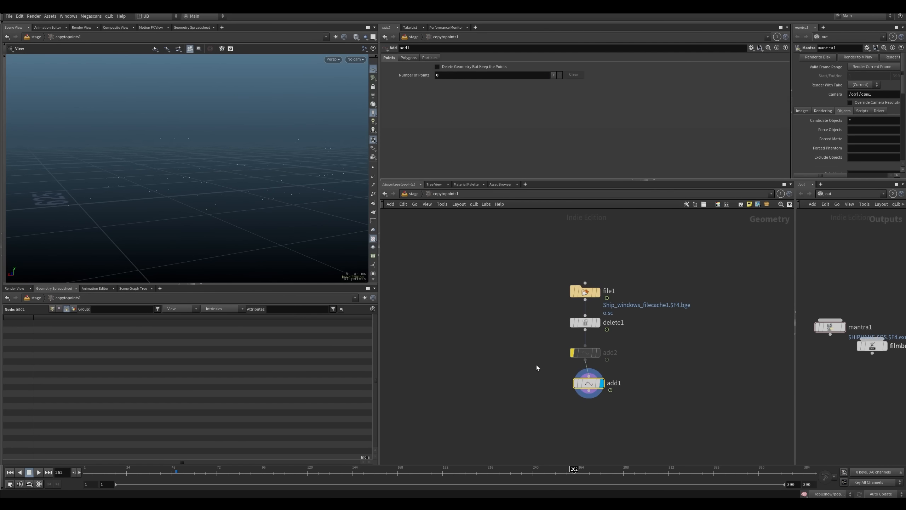
{"action": "key", "text": "u"}
{"action": "middle_click_drag", "start_coordinate": [632, 334], "coordinate": [583, 331]}
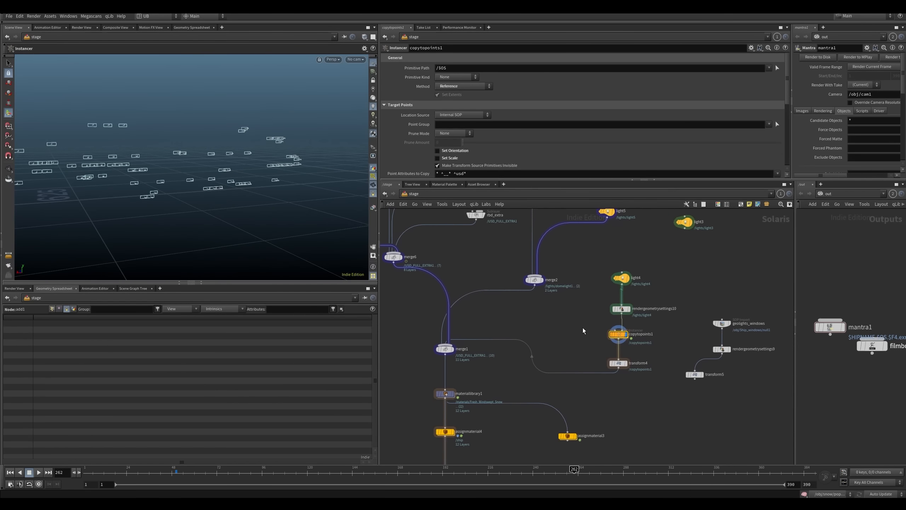
Step: Display transform4 and switch its bypass on and off to compare the instanced window lights
{"action": "left_click", "coordinate": [617, 363]}
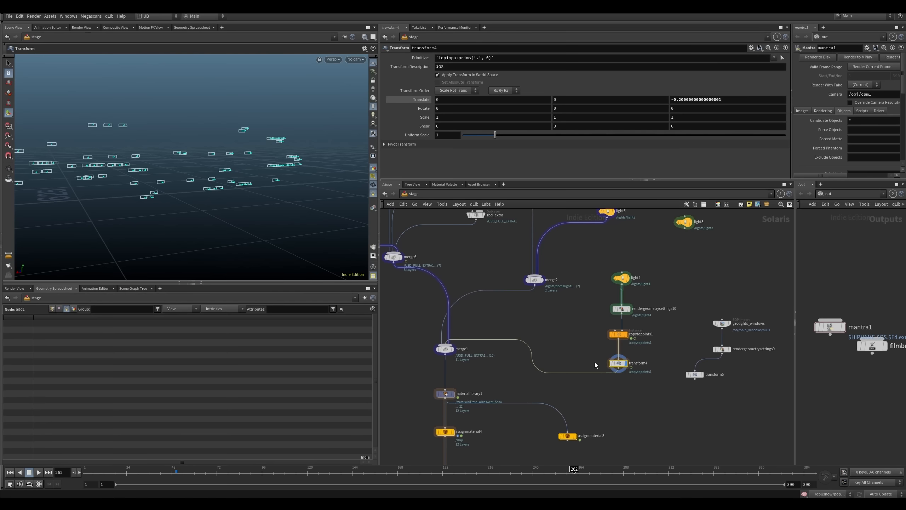
{"action": "key", "text": "Up"}
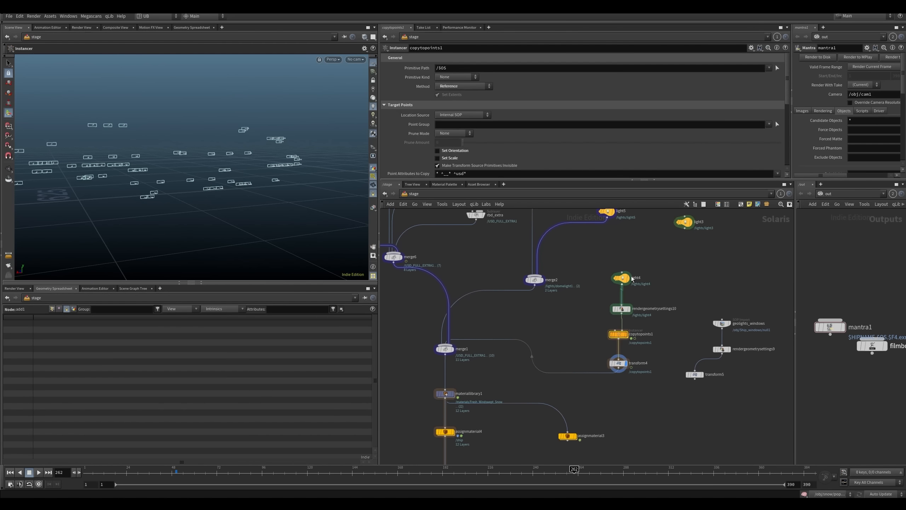
{"action": "key", "text": "Down"}
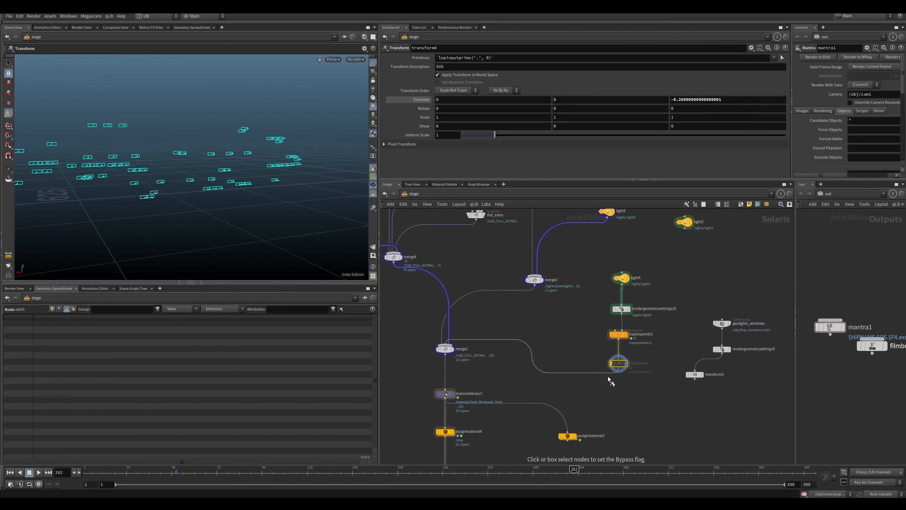
{"action": "left_click_drag", "start_coordinate": [588, 348], "coordinate": [610, 365]}
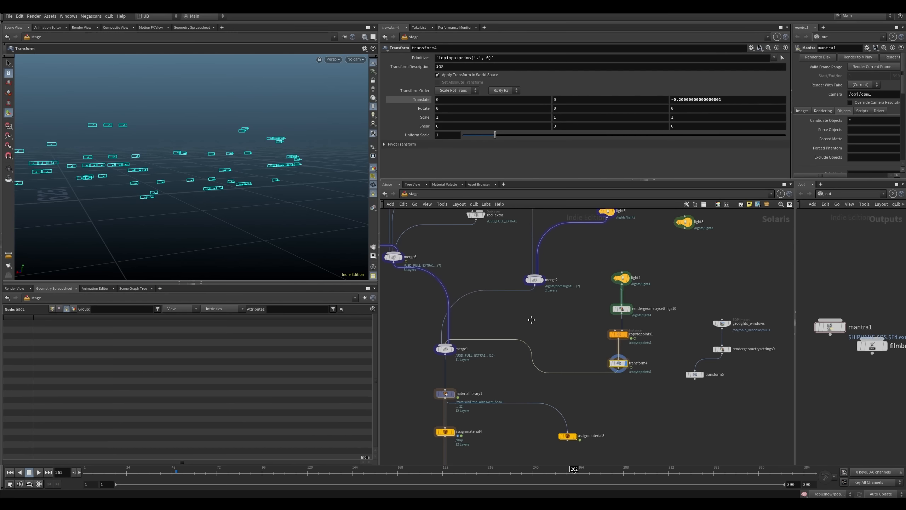
Step: Display merge1 with the combined geometry and lights, and inspect the ship and copytopoints1 instances from several distances
{"action": "middle_click_drag", "start_coordinate": [531, 320], "coordinate": [551, 305]}
{"action": "left_click_drag", "start_coordinate": [514, 312], "coordinate": [454, 346]}
{"action": "key", "text": "r"}
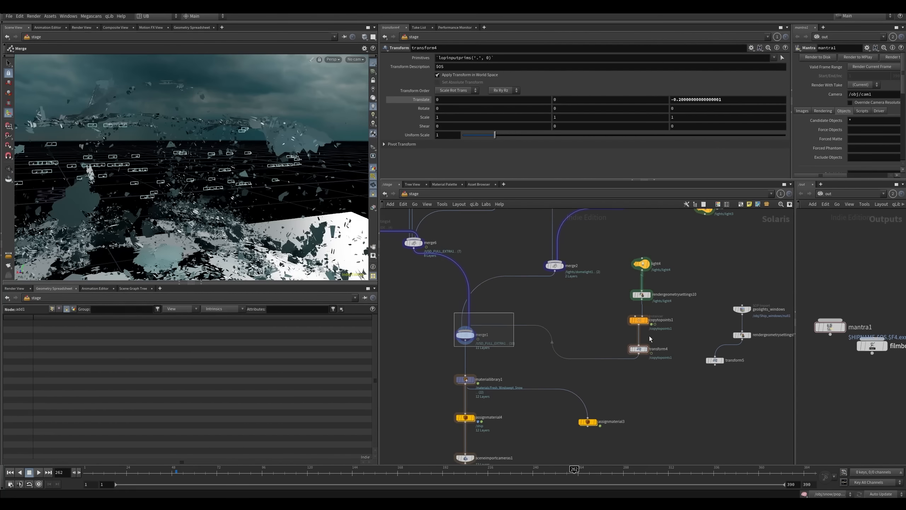
{"action": "left_click", "coordinate": [639, 320]}
{"action": "left_click_drag", "start_coordinate": [160, 182], "coordinate": [185, 178], "text": "alt"}
{"action": "scroll", "coordinate": [157, 172], "scroll_direction": "up", "scroll_amount": 15}
{"action": "scroll", "coordinate": [158, 172], "scroll_direction": "down", "scroll_amount": 12}
{"action": "scroll", "coordinate": [169, 188], "scroll_direction": "down", "scroll_amount": 12}
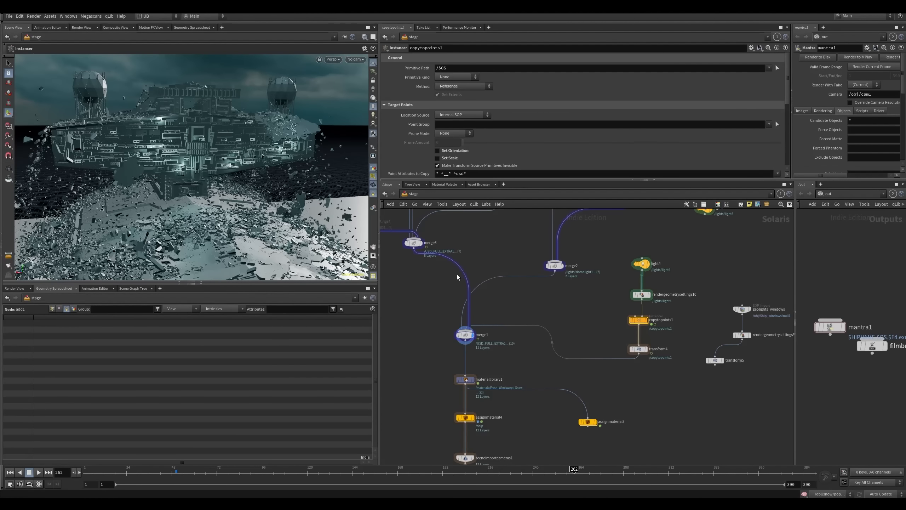
Step: Review materiallibrary1 and the shaders inside it, including the ice_inside Principled Shader, and return to the stage
{"action": "middle_click_drag", "start_coordinate": [438, 369], "coordinate": [466, 307]}
{"action": "left_click_drag", "start_coordinate": [458, 305], "coordinate": [505, 326]}
{"action": "scroll", "coordinate": [478, 317], "scroll_direction": "down", "scroll_amount": 3}
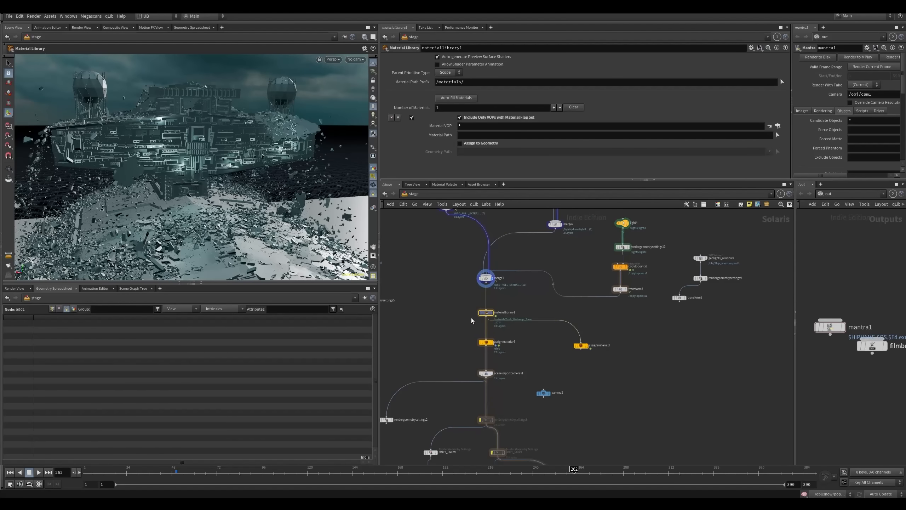
{"action": "key", "text": "i"}
{"action": "scroll", "coordinate": [508, 324], "scroll_direction": "down", "scroll_amount": 4}
{"action": "scroll", "coordinate": [610, 353], "scroll_direction": "up", "scroll_amount": 5}
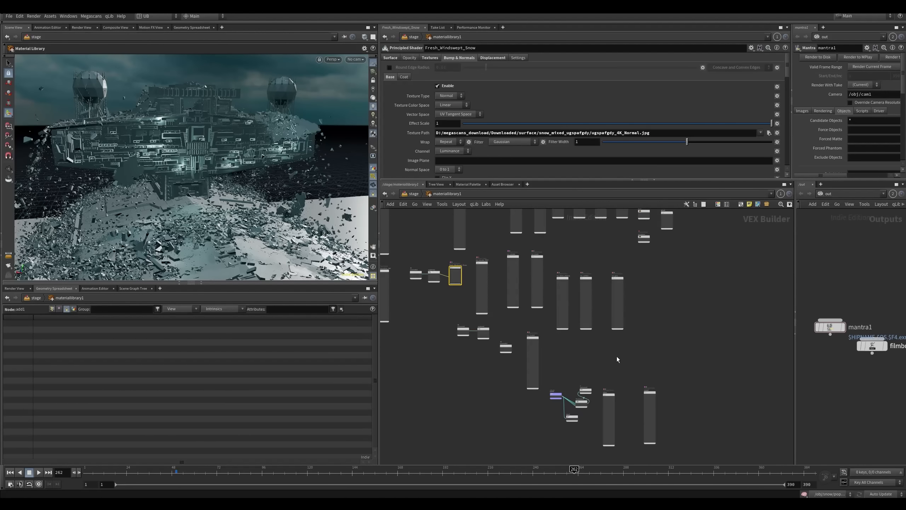
{"action": "left_click_drag", "start_coordinate": [674, 287], "coordinate": [513, 302]}
{"action": "middle_click_drag", "start_coordinate": [629, 346], "coordinate": [567, 304]}
{"action": "left_click", "coordinate": [604, 314]}
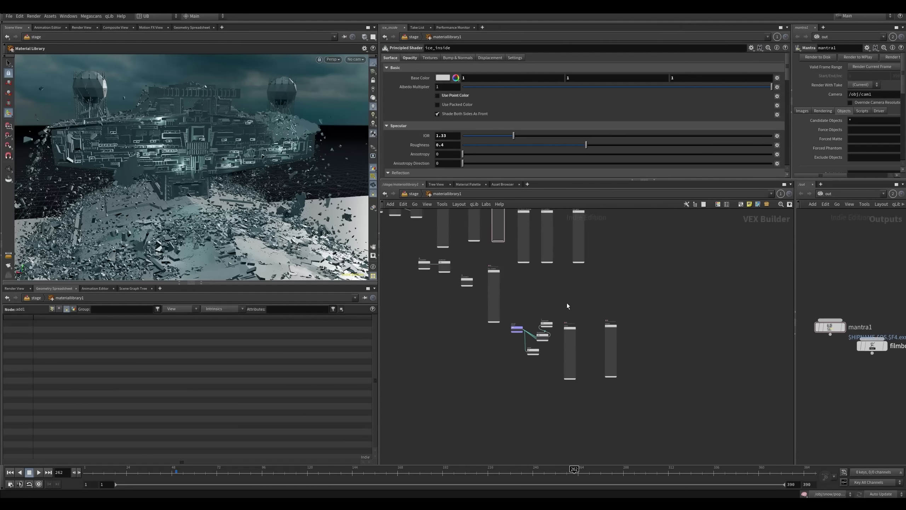
{"action": "key", "text": "u"}
Step: Review the primitives and material paths assigned in assignmaterial4
{"action": "left_click_drag", "start_coordinate": [533, 356], "coordinate": [481, 339]}
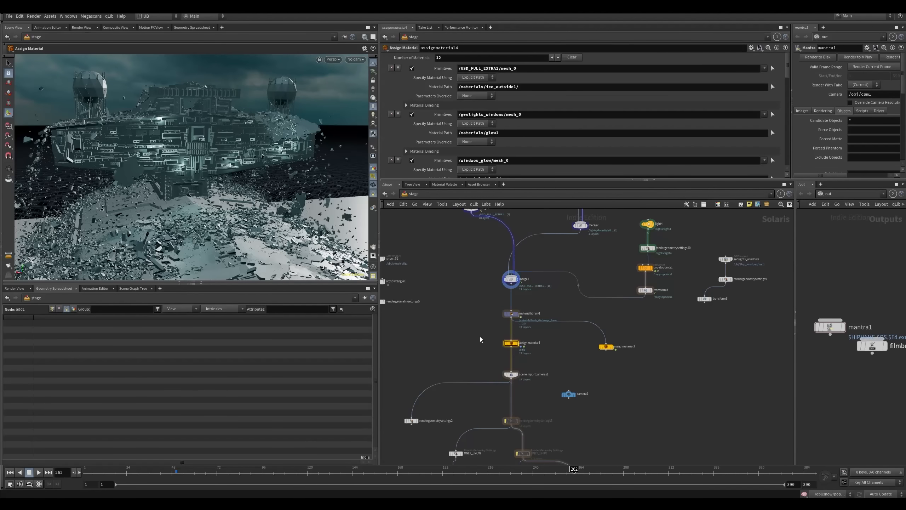
{"action": "left_click_drag", "start_coordinate": [522, 363], "coordinate": [521, 363]}
{"action": "scroll", "coordinate": [490, 343], "scroll_direction": "up", "scroll_amount": 3}
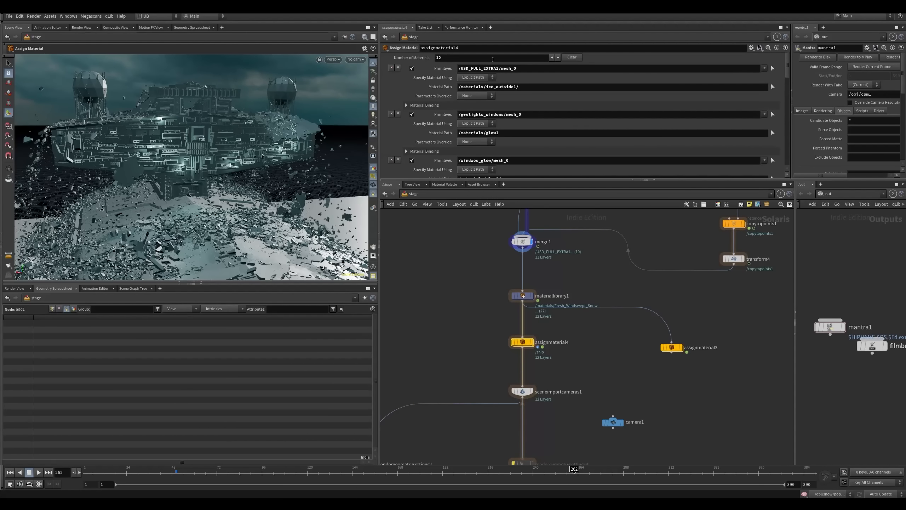
{"action": "middle_click_drag", "start_coordinate": [464, 381], "coordinate": [462, 332]}
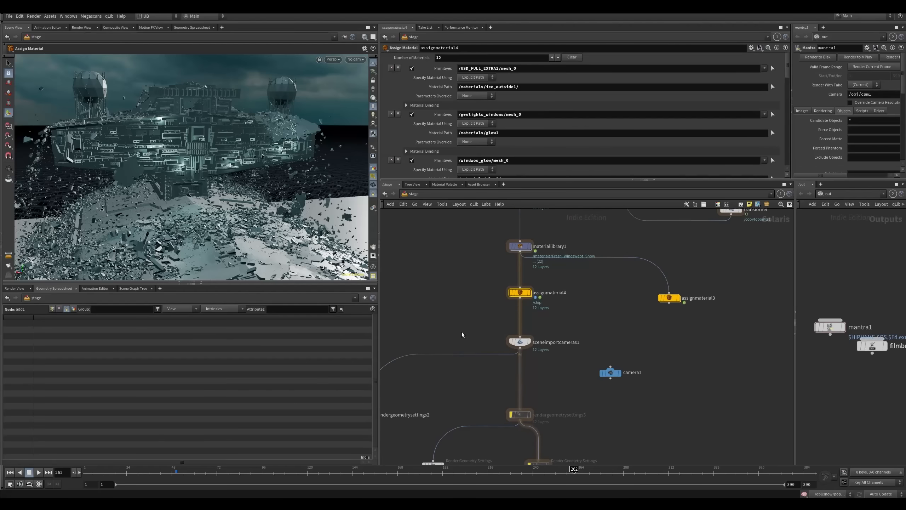
Step: Display sceneimportcameras1 and review the render geometry settings and Karma render branches below it
{"action": "mouse_move", "coordinate": [486, 319]}
{"action": "left_mouse_down"}
{"action": "mouse_move", "coordinate": [534, 365]}
{"action": "mouse_move", "coordinate": [550, 358]}
{"action": "left_mouse_up"}
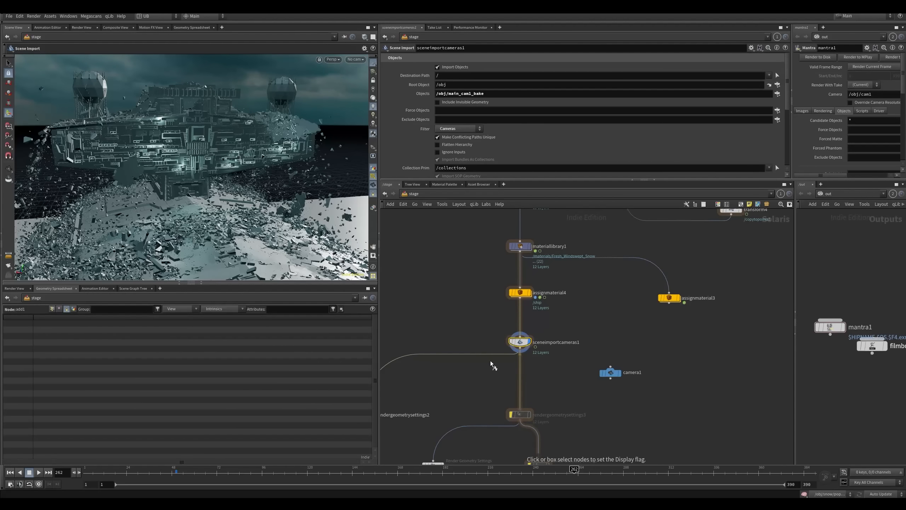
{"action": "middle_click_drag", "start_coordinate": [490, 360], "coordinate": [508, 275]}
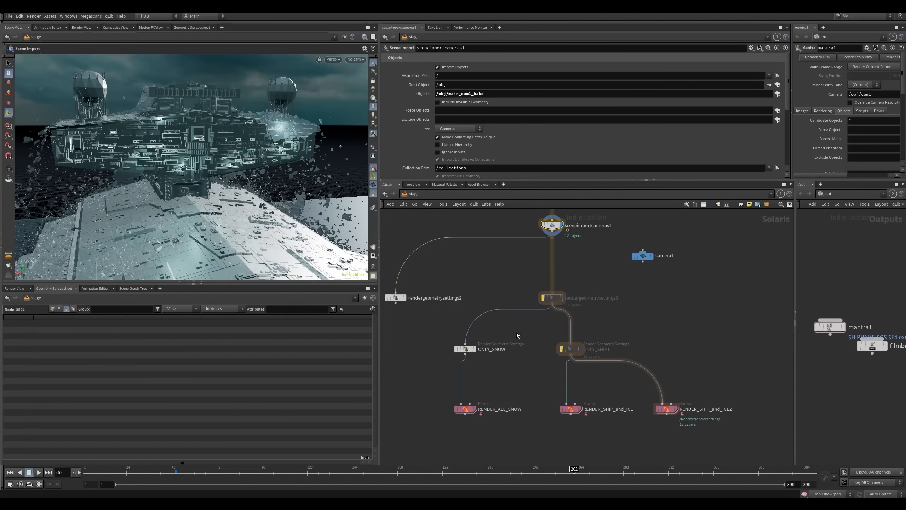
{"action": "middle_click_drag", "start_coordinate": [497, 374], "coordinate": [508, 346]}
{"action": "scroll", "coordinate": [508, 350], "scroll_direction": "up", "scroll_amount": 2}
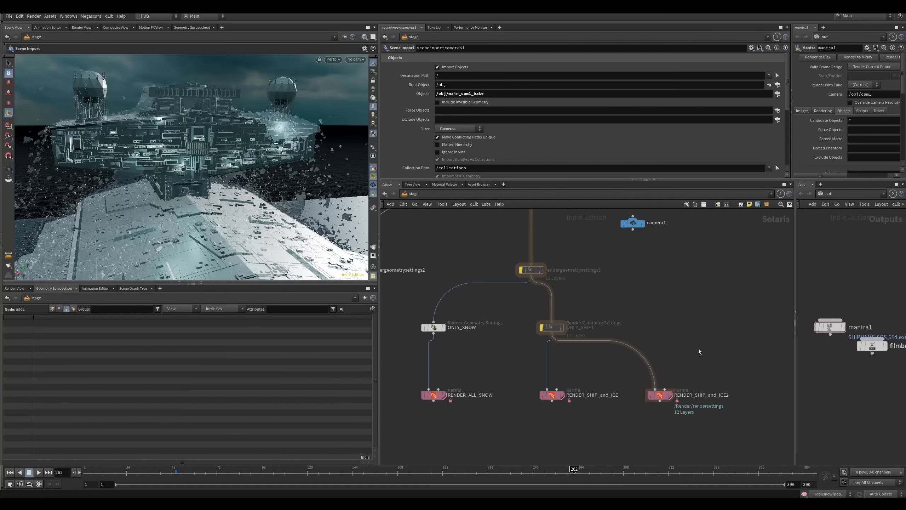
Step: Display RENDER_SHIP_and_ICE2, preview it with Karma in the viewport, and return to the standard viewport display
{"action": "middle_click_drag", "start_coordinate": [670, 365], "coordinate": [646, 349]}
{"action": "left_click_drag", "start_coordinate": [611, 348], "coordinate": [669, 411]}
{"action": "key", "text": "r"}
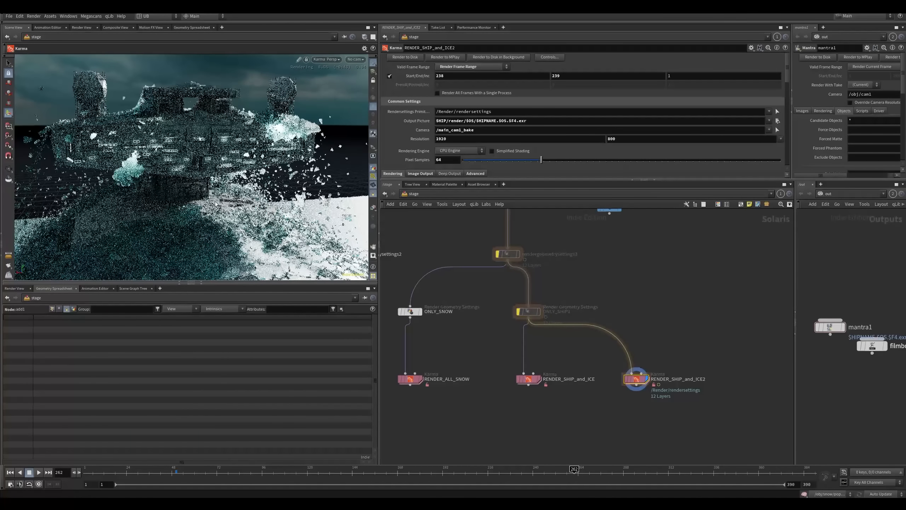
{"action": "key", "text": "ctrl+u"}
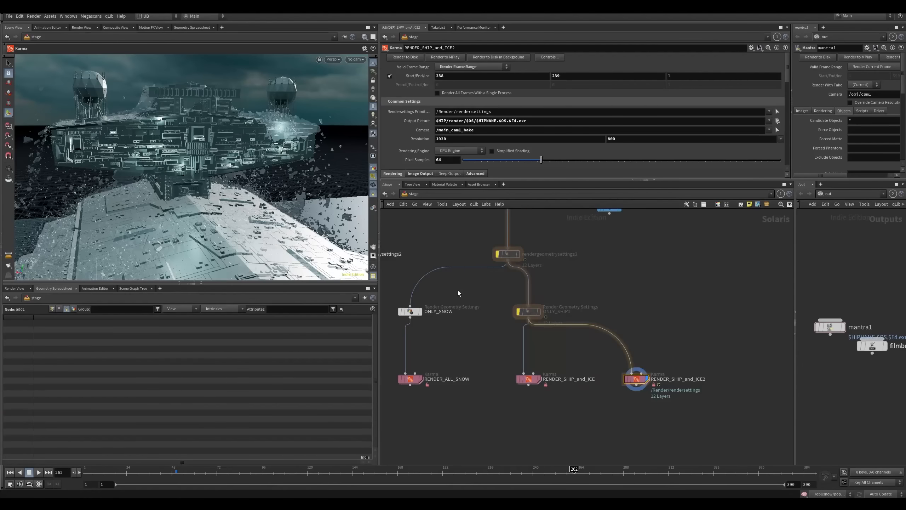
Step: Review the Velocity Blur motion blur settings of rendergeometrysettings1 below merge5 in the MAIN network
{"action": "middle_click_drag", "start_coordinate": [463, 215], "coordinate": [497, 313]}
{"action": "key", "text": "h"}
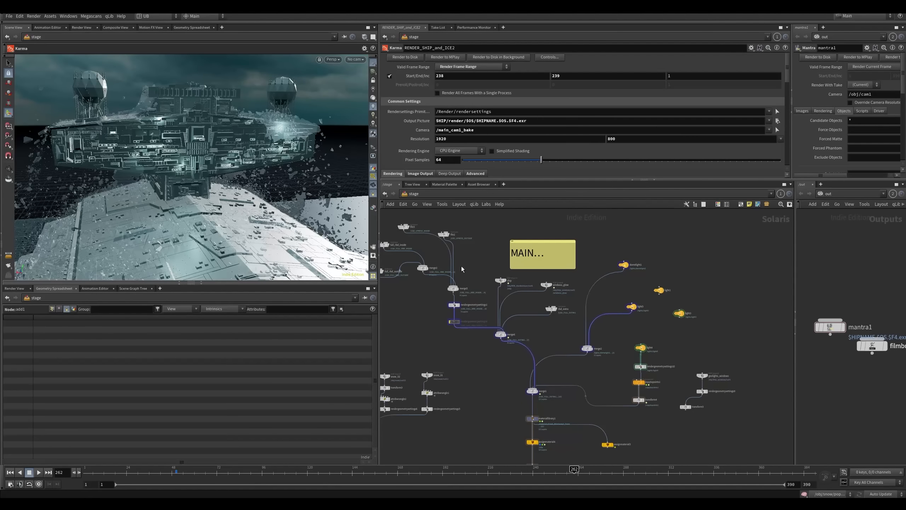
{"action": "scroll", "coordinate": [474, 279], "scroll_direction": "up", "scroll_amount": 3}
{"action": "left_click", "coordinate": [452, 308]}
{"action": "scroll", "coordinate": [436, 303], "scroll_direction": "up", "scroll_amount": 4}
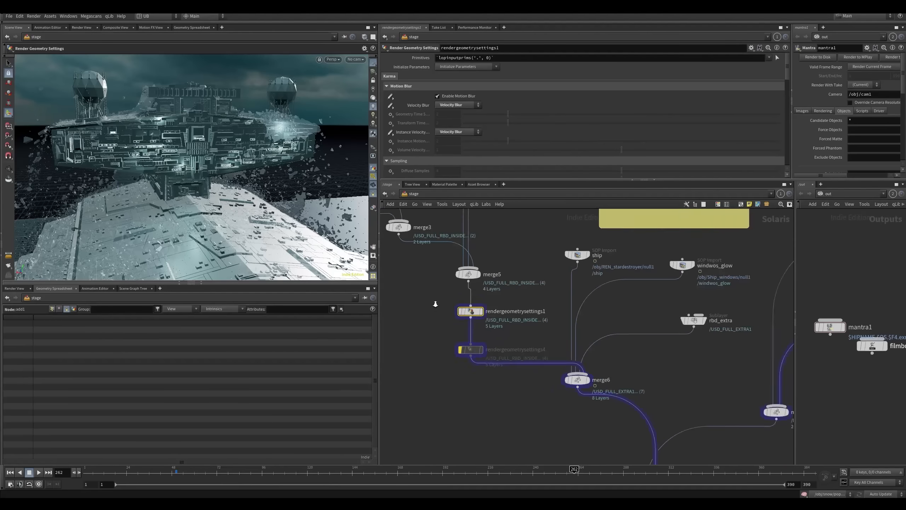
{"action": "scroll", "coordinate": [435, 303], "scroll_direction": "up", "scroll_amount": 1}
{"action": "left_click_drag", "start_coordinate": [440, 297], "coordinate": [504, 336]}
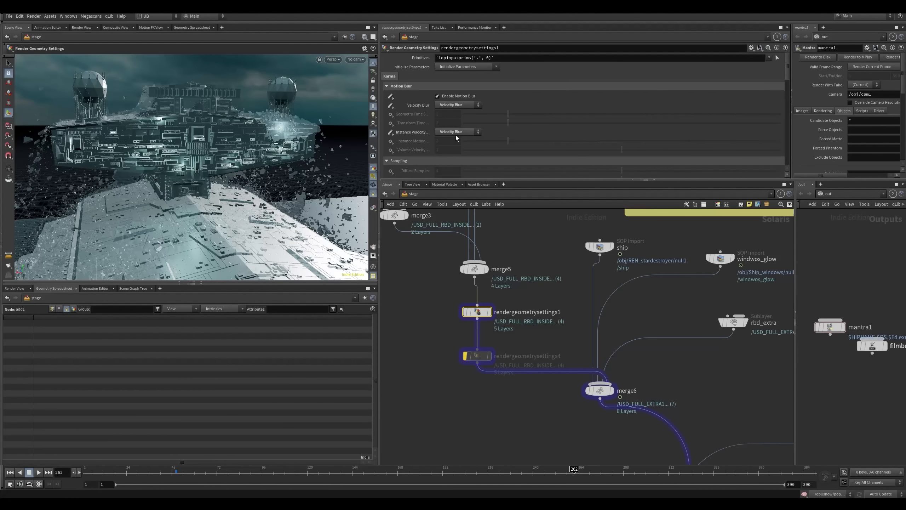
{"action": "scroll", "coordinate": [435, 382], "scroll_direction": "down", "scroll_amount": 8}
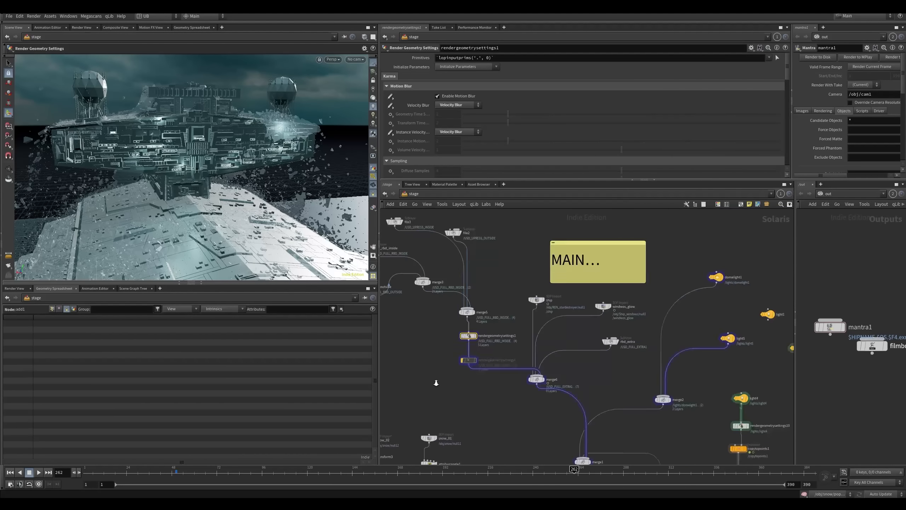
Step: Review the inputs of merge6 in the MAIN network and bring the SNOW network into view
{"action": "middle_click_drag", "start_coordinate": [430, 380], "coordinate": [519, 292]}
{"action": "left_click_drag", "start_coordinate": [669, 234], "coordinate": [532, 339]}
{"action": "left_click", "coordinate": [460, 285]}
{"action": "middle_click_drag", "start_coordinate": [455, 282], "coordinate": [595, 292]}
{"action": "middle_click_drag", "start_coordinate": [416, 285], "coordinate": [468, 248]}
{"action": "scroll", "coordinate": [503, 265], "scroll_direction": "up", "scroll_amount": 5}
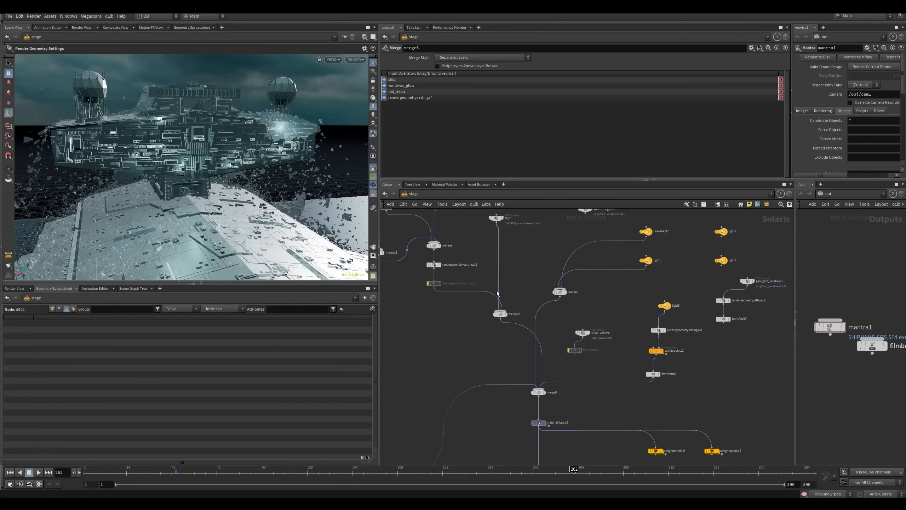
Step: Display merge10 in the SNOW network and inspect its ship and ice geometry from farther away
{"action": "left_click_drag", "start_coordinate": [488, 337], "coordinate": [487, 336]}
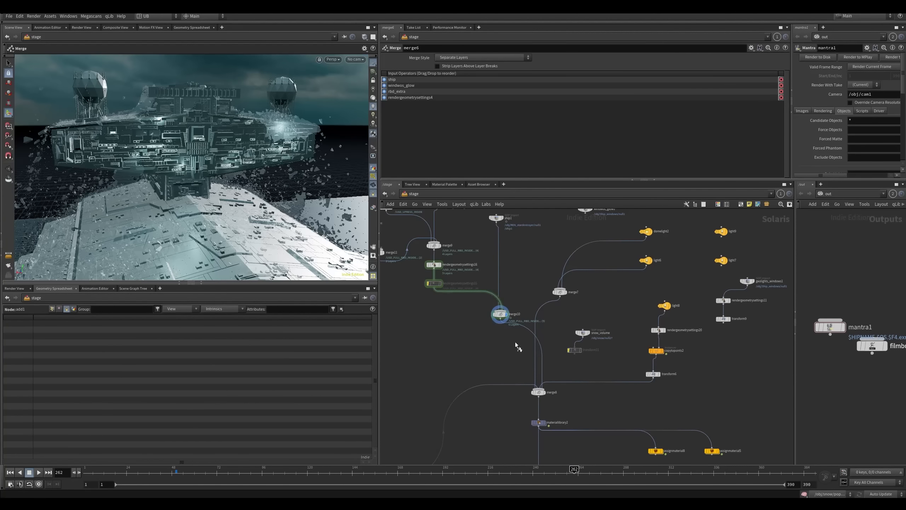
{"action": "key", "text": "r"}
{"action": "middle_click_drag", "start_coordinate": [480, 350], "coordinate": [478, 325]}
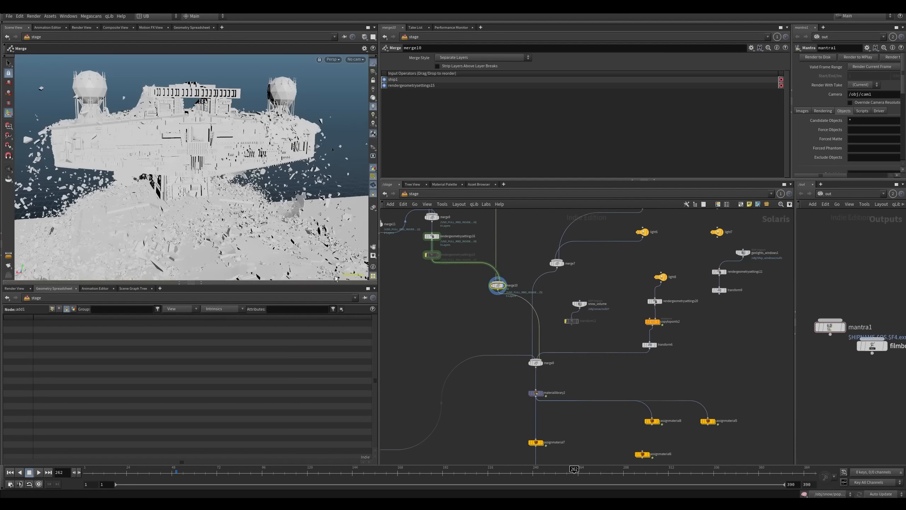
{"action": "right_click_drag", "start_coordinate": [228, 228], "coordinate": [182, 278], "text": "alt"}
{"action": "left_click_drag", "start_coordinate": [182, 278], "coordinate": [232, 200], "text": "alt"}
{"action": "right_click_drag", "start_coordinate": [232, 200], "coordinate": [148, 243], "text": "alt"}
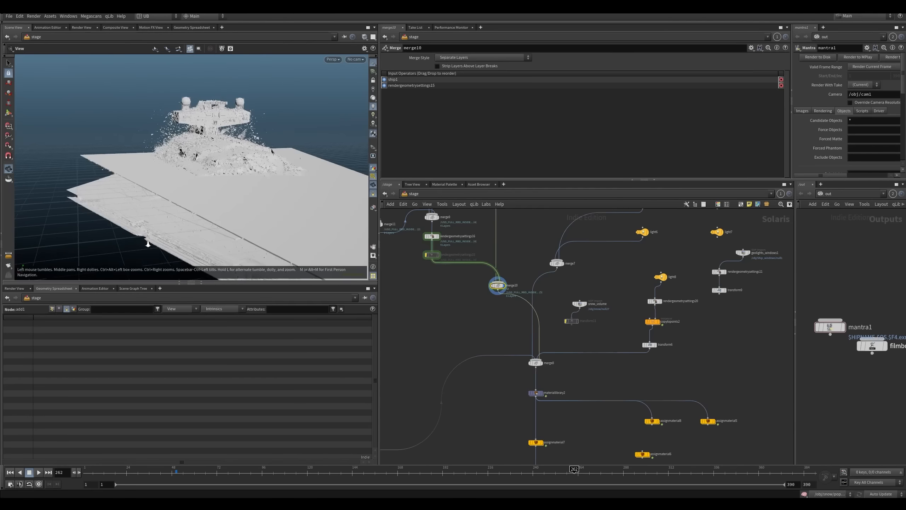
{"action": "left_click_drag", "start_coordinate": [148, 243], "coordinate": [206, 223], "text": "alt"}
{"action": "right_click_drag", "start_coordinate": [478, 322], "coordinate": [454, 339]}
Step: Compare the SNOW and MAIN networks side by side and select all nodes of the MAIN network
{"action": "middle_click_drag", "start_coordinate": [613, 307], "coordinate": [542, 310]}
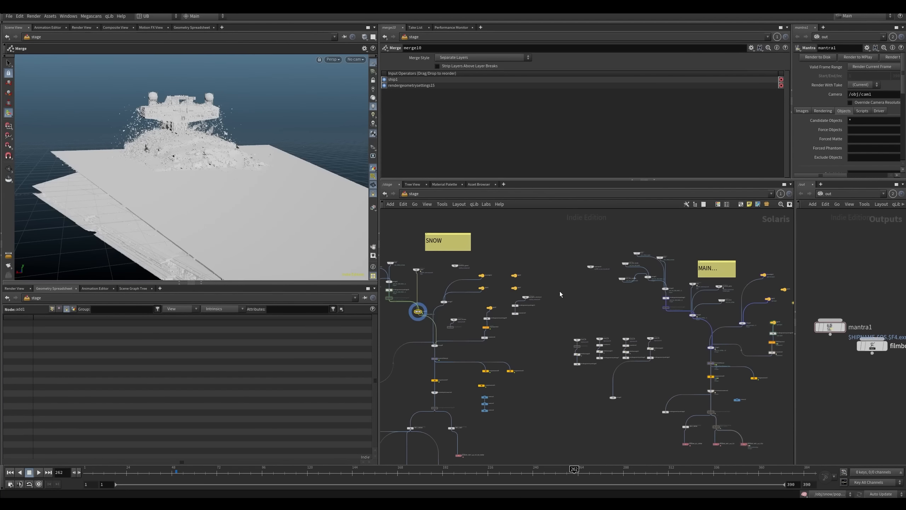
{"action": "right_click_drag", "start_coordinate": [537, 258], "coordinate": [521, 274]}
{"action": "middle_click_drag", "start_coordinate": [524, 237], "coordinate": [555, 246]}
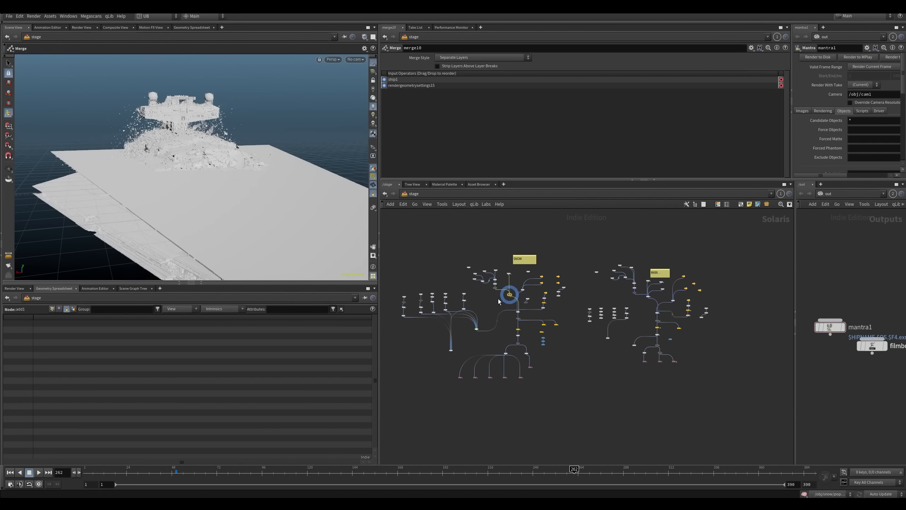
{"action": "left_click_drag", "start_coordinate": [725, 245], "coordinate": [561, 382]}
{"action": "middle_click_drag", "start_coordinate": [684, 298], "coordinate": [603, 291]}
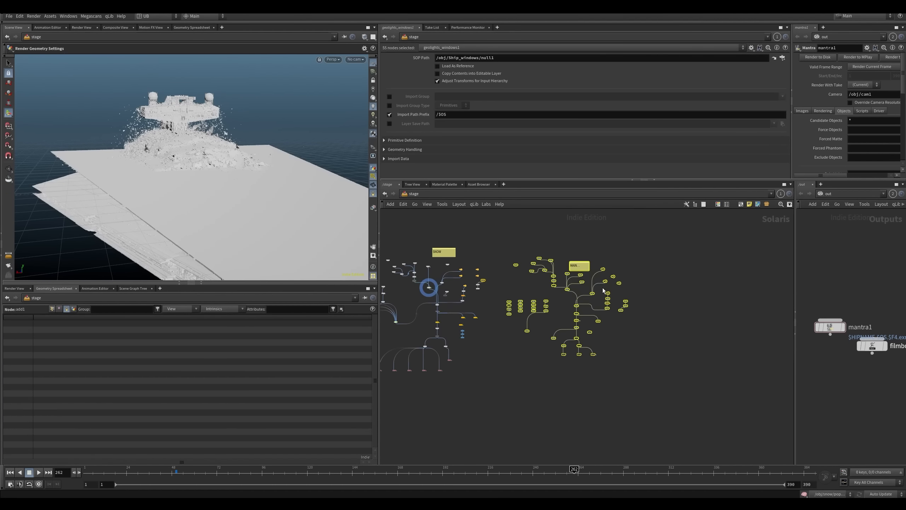
Step: Try duplicating the whole MAIN network beside the original, undo the duplication and clear the selection
{"action": "left_click_drag", "start_coordinate": [592, 294], "coordinate": [728, 328], "text": "alt"}
{"action": "middle_click_drag", "start_coordinate": [738, 246], "coordinate": [694, 254]}
{"action": "left_click_drag", "start_coordinate": [759, 250], "coordinate": [606, 377]}
{"action": "key", "text": "ctrl+z"}
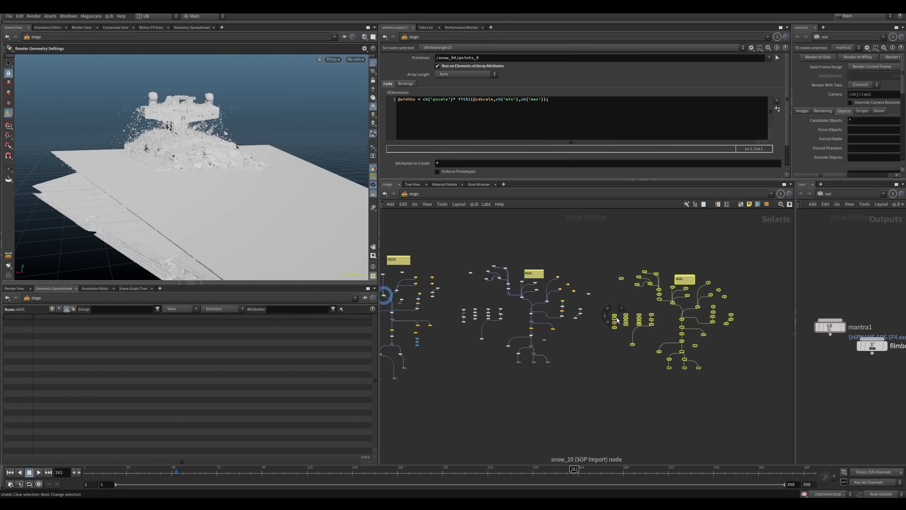
{"action": "key", "text": "ctrl+z"}
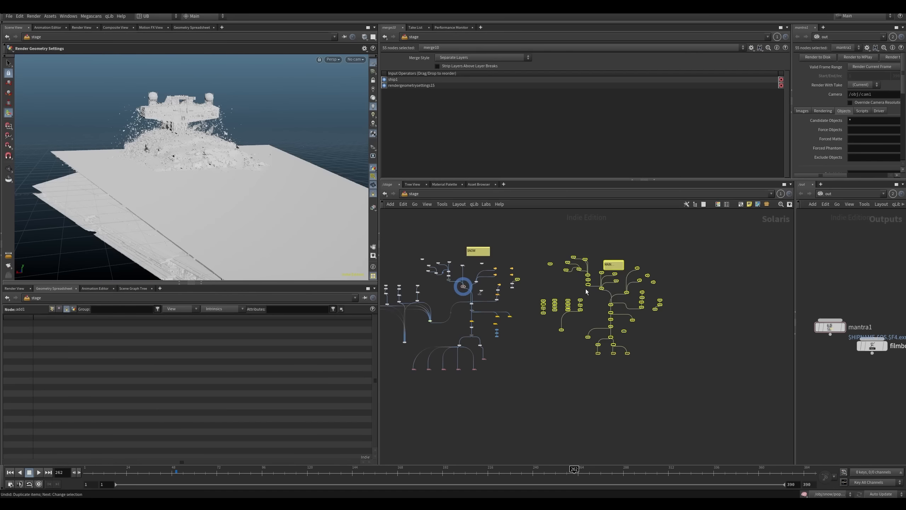
{"action": "left_click", "coordinate": [622, 283]}
{"action": "middle_click_drag", "start_coordinate": [596, 304], "coordinate": [606, 302]}
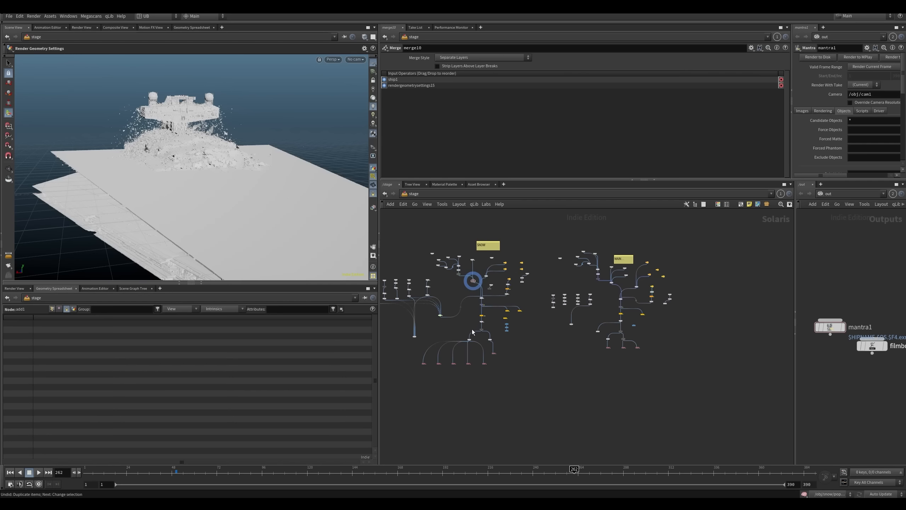
Step: Display merge7 and merge8 in the SNOW network, one after the other
{"action": "mouse_move", "coordinate": [469, 315]}
{"action": "middle_mouse_down"}
{"action": "mouse_move", "coordinate": [479, 319]}
{"action": "mouse_move", "coordinate": [473, 302]}
{"action": "middle_mouse_up"}
{"action": "scroll", "coordinate": [499, 298], "scroll_direction": "up", "scroll_amount": 8}
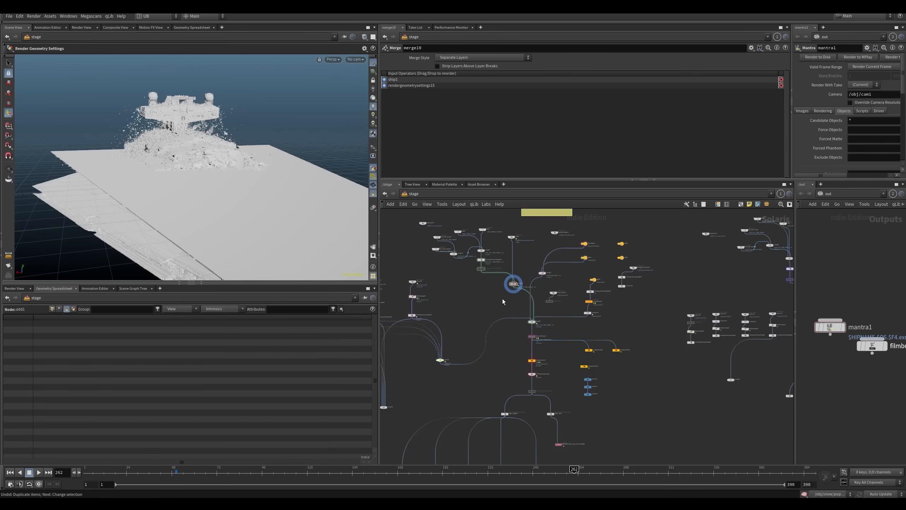
{"action": "key", "text": "r"}
{"action": "left_click_drag", "start_coordinate": [517, 264], "coordinate": [551, 293]}
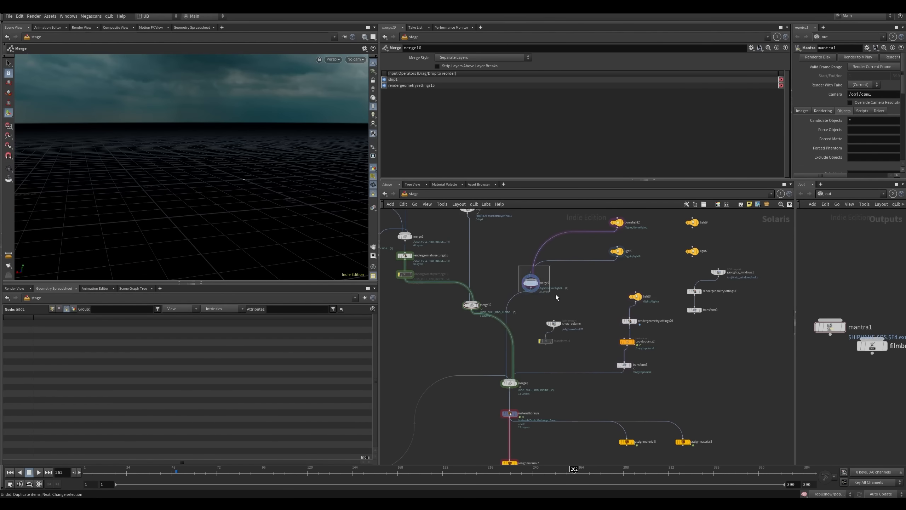
{"action": "middle_click_drag", "start_coordinate": [485, 338], "coordinate": [485, 310]}
{"action": "key", "text": "r"}
{"action": "left_click_drag", "start_coordinate": [488, 340], "coordinate": [523, 365]}
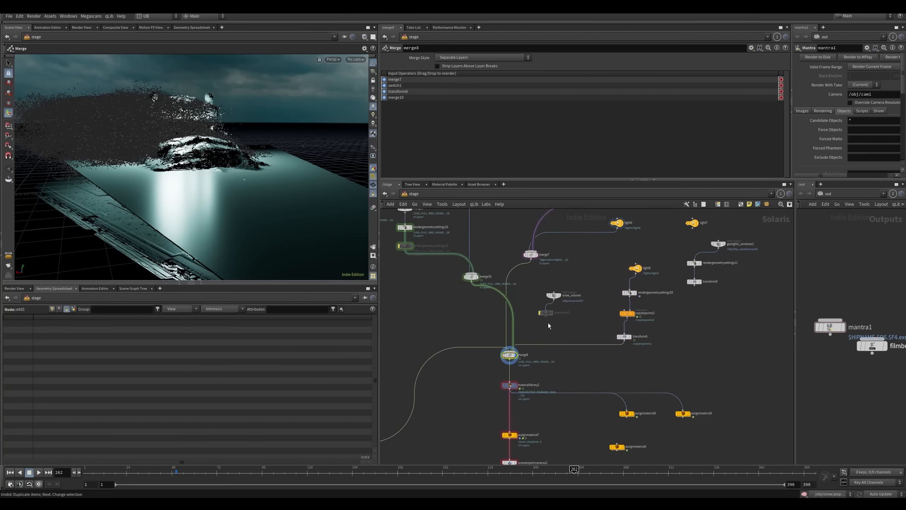
Step: Move merge10 slightly farther from merge8 and inspect the displayed ship, ice and snow from a closer angle
{"action": "left_click", "coordinate": [477, 323]}
{"action": "left_click_drag", "start_coordinate": [471, 277], "coordinate": [460, 287]}
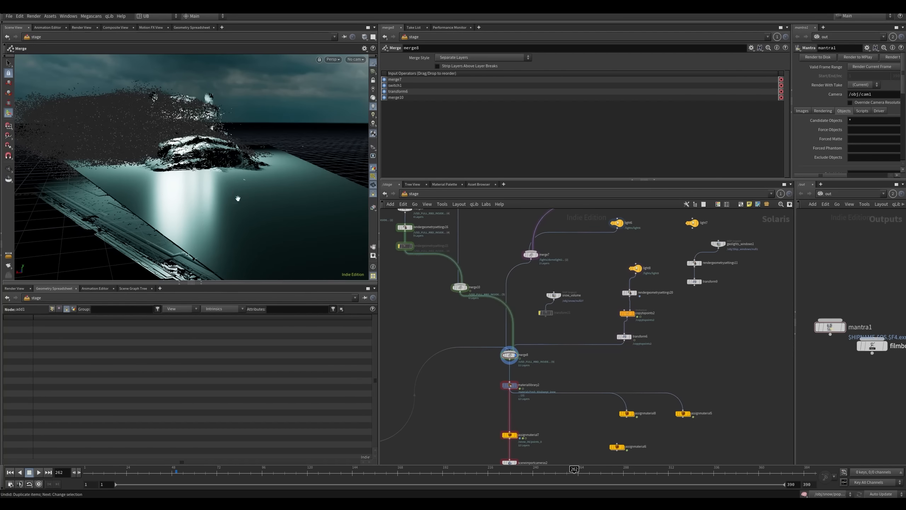
{"action": "middle_click_drag", "start_coordinate": [238, 198], "coordinate": [239, 234], "text": "alt"}
{"action": "right_click_drag", "start_coordinate": [239, 234], "coordinate": [282, 198], "text": "alt"}
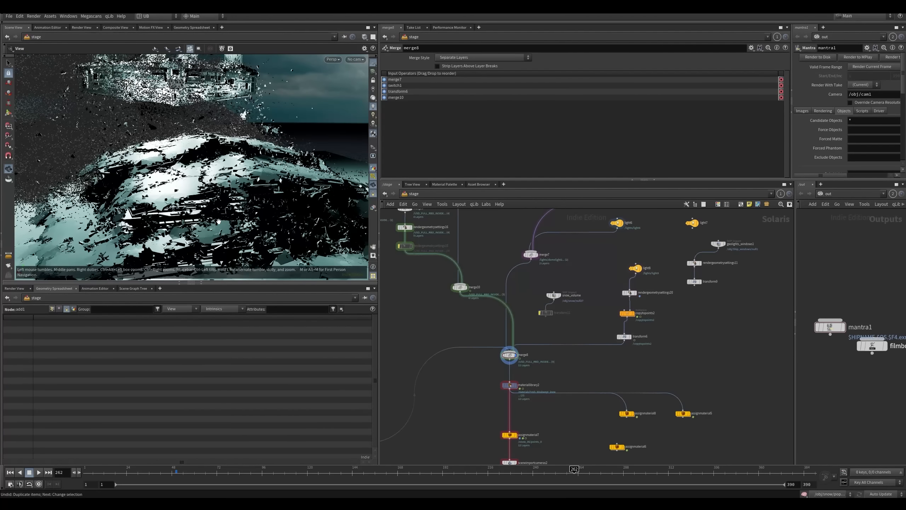
{"action": "left_click_drag", "start_coordinate": [227, 196], "coordinate": [186, 256], "text": "alt"}
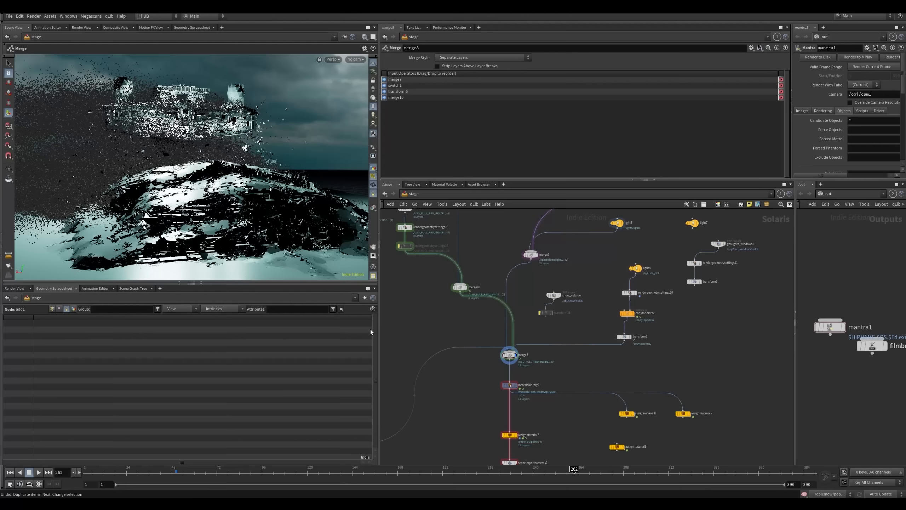
{"action": "scroll", "coordinate": [464, 338], "scroll_direction": "down", "scroll_amount": 3}
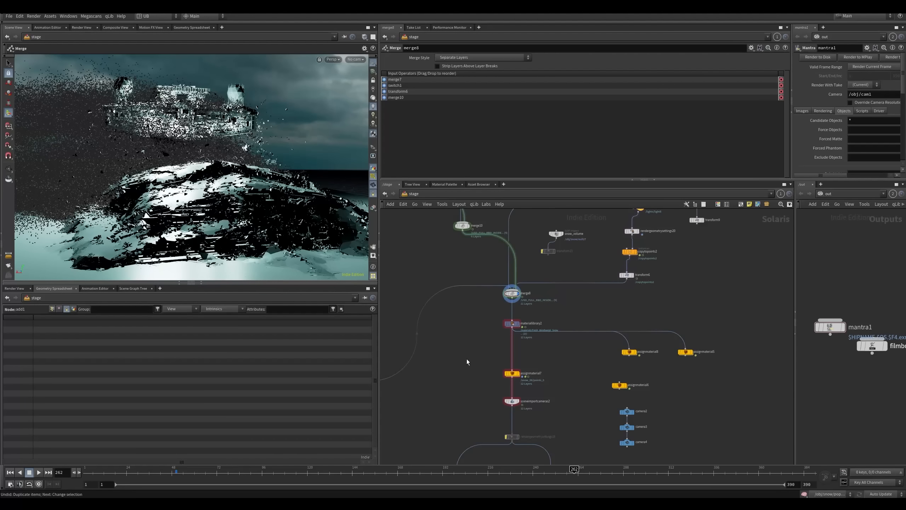
Step: Display switch1 in the SNOW network and bring the snow branches feeding it into view
{"action": "middle_click_drag", "start_coordinate": [467, 352], "coordinate": [485, 298]}
{"action": "scroll", "coordinate": [461, 326], "scroll_direction": "down", "scroll_amount": 5}
{"action": "middle_click_drag", "start_coordinate": [461, 327], "coordinate": [519, 321]}
{"action": "key", "text": "r"}
{"action": "left_click", "coordinate": [453, 318]}
{"action": "middle_click_drag", "start_coordinate": [462, 270], "coordinate": [513, 283]}
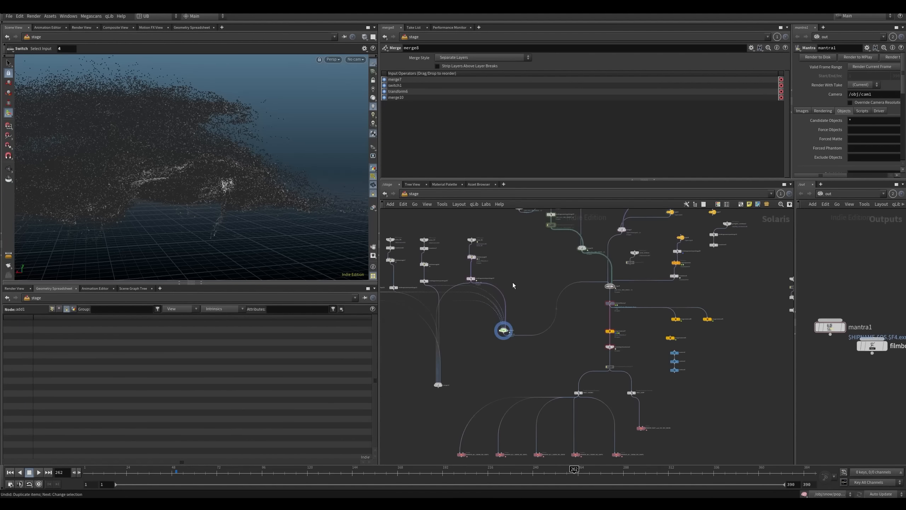
Step: Display the final render geometry settings node of each snow branch feeding switch1, including /snow_06, /snow_07 and /snow_08
{"action": "key", "text": "r"}
{"action": "left_click_drag", "start_coordinate": [485, 273], "coordinate": [464, 283]}
{"action": "middle_click_drag", "start_coordinate": [464, 283], "coordinate": [514, 282]}
{"action": "key", "text": "r"}
{"action": "left_click_drag", "start_coordinate": [495, 271], "coordinate": [459, 286]}
{"action": "key", "text": "r"}
{"action": "left_click", "coordinate": [443, 288]}
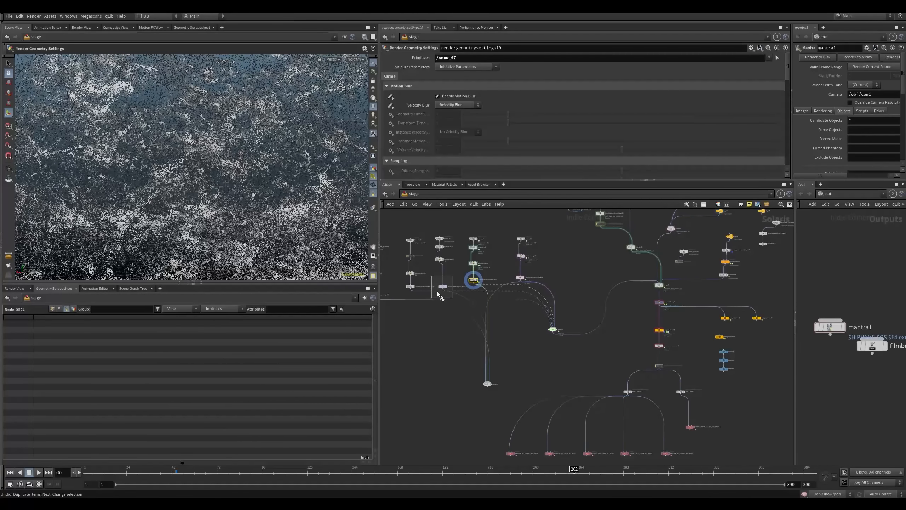
{"action": "key", "text": "r"}
{"action": "left_click", "coordinate": [411, 287]}
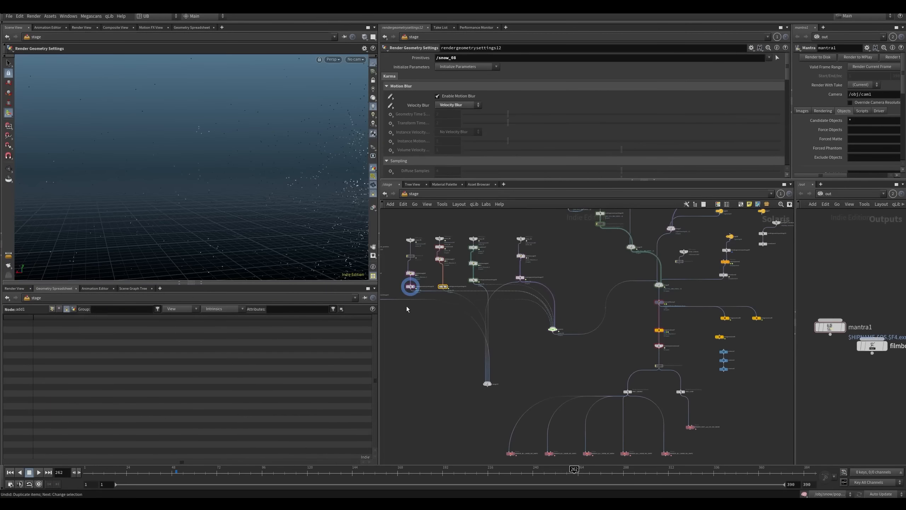
Step: Compare the /snow_08, /snow_07 and /snow_06 particle branches by displaying each from a farther, rotated view
{"action": "key", "text": "Escape"}
{"action": "middle_click_drag", "start_coordinate": [184, 249], "coordinate": [263, 235], "text": "alt"}
{"action": "left_click_drag", "start_coordinate": [263, 235], "coordinate": [211, 264], "text": "alt"}
{"action": "left_click", "coordinate": [442, 287]}
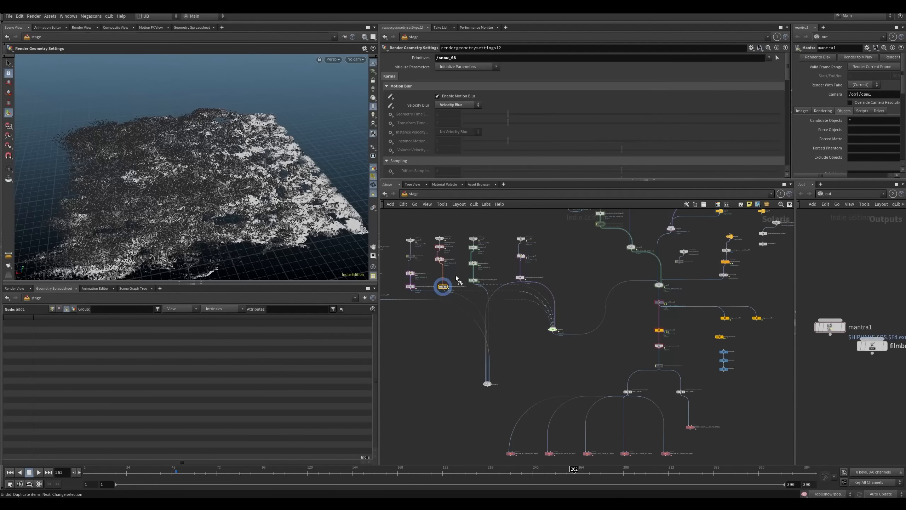
{"action": "left_click", "coordinate": [473, 280]}
{"action": "left_click", "coordinate": [473, 280]}
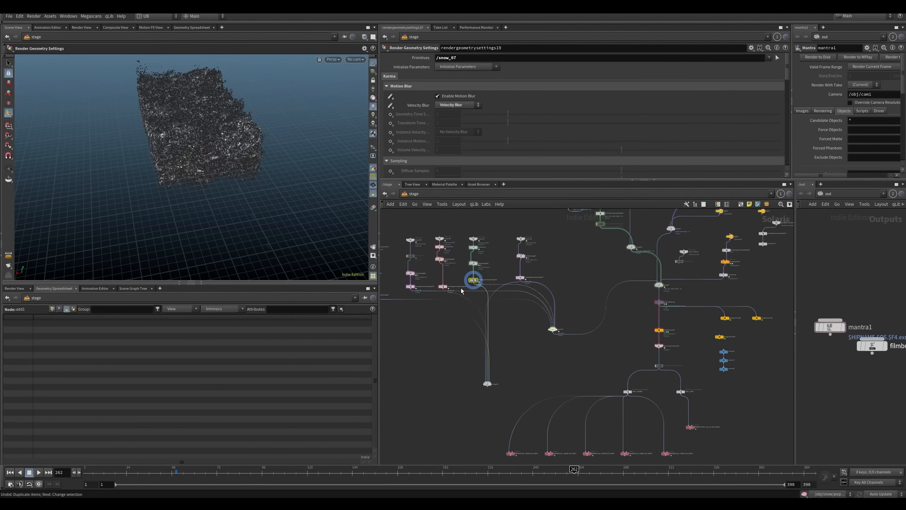
{"action": "left_click", "coordinate": [520, 278]}
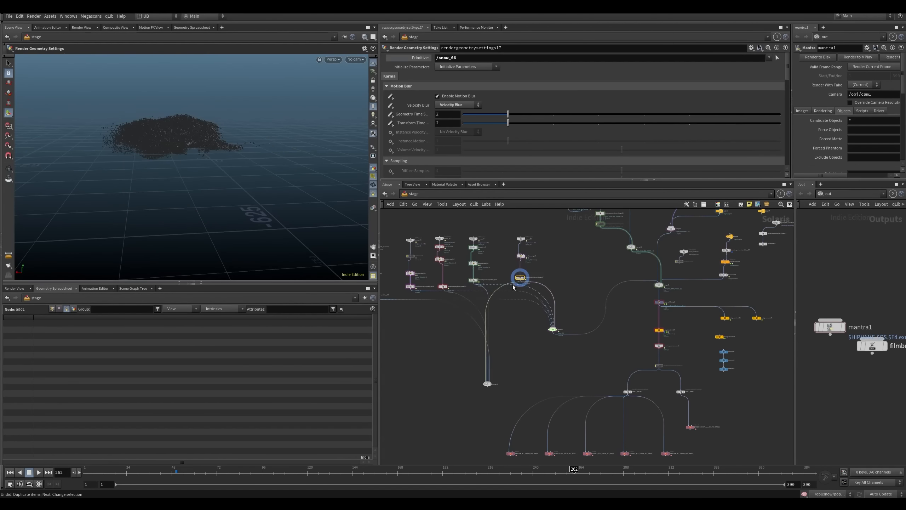
{"action": "middle_click_drag", "start_coordinate": [215, 139], "coordinate": [208, 218], "text": "alt"}
{"action": "right_click_drag", "start_coordinate": [207, 218], "coordinate": [145, 249], "text": "alt"}
{"action": "left_click_drag", "start_coordinate": [145, 249], "coordinate": [217, 184], "text": "alt"}
{"action": "right_click_drag", "start_coordinate": [217, 184], "coordinate": [199, 200], "text": "alt"}
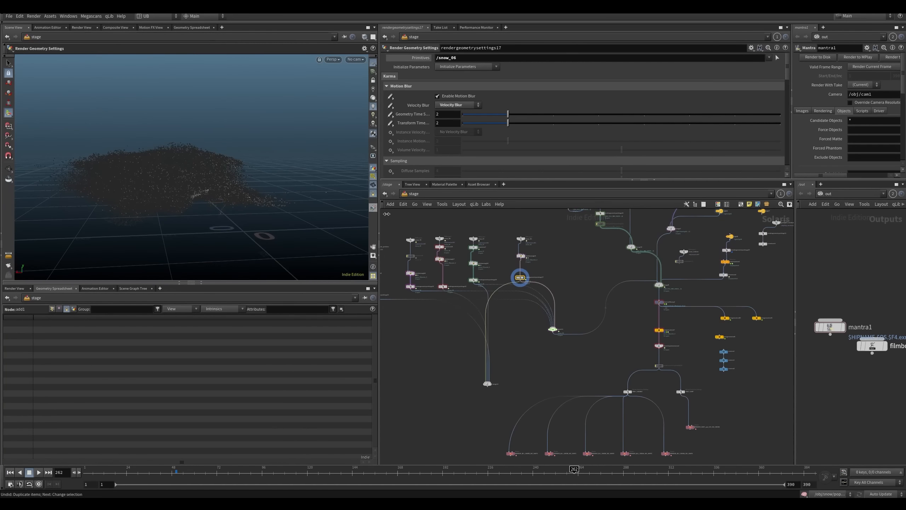
Step: Review the Karma render branches at the end of the SNOW network and nudge the ONLY_SNOW3 node slightly up
{"action": "middle_click_drag", "start_coordinate": [594, 369], "coordinate": [539, 354]}
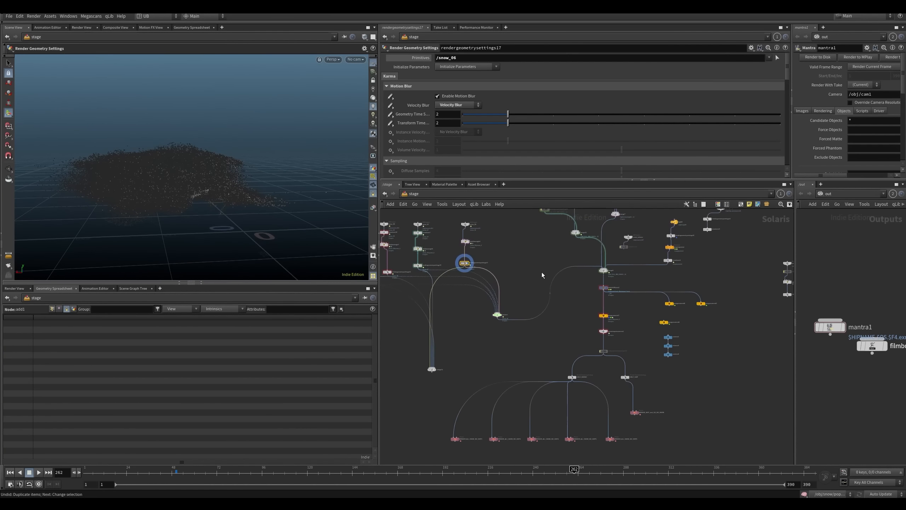
{"action": "middle_click_drag", "start_coordinate": [587, 301], "coordinate": [547, 316]}
{"action": "right_click_drag", "start_coordinate": [547, 315], "coordinate": [542, 328]}
{"action": "middle_click_drag", "start_coordinate": [519, 341], "coordinate": [533, 284]}
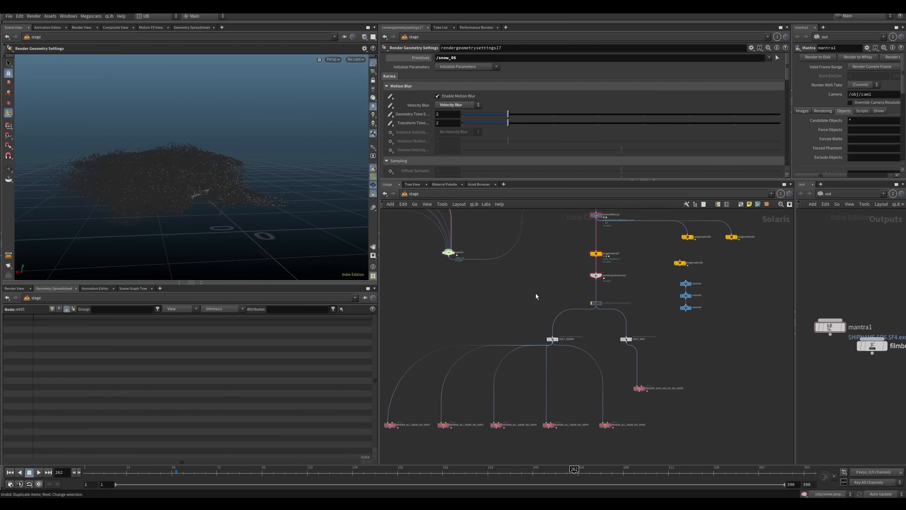
{"action": "middle_click_drag", "start_coordinate": [531, 316], "coordinate": [524, 301]}
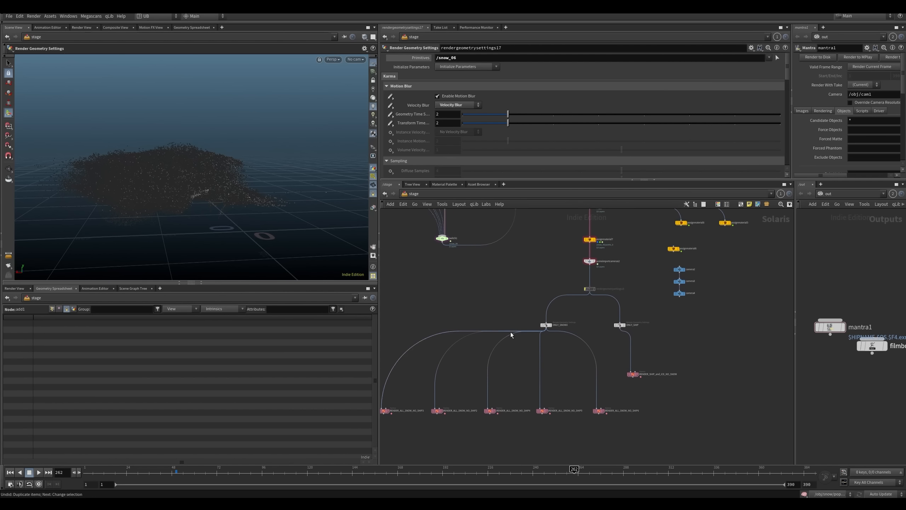
{"action": "middle_click_drag", "start_coordinate": [497, 337], "coordinate": [498, 324]}
{"action": "left_click_drag", "start_coordinate": [547, 315], "coordinate": [555, 307]}
{"action": "middle_click_drag", "start_coordinate": [531, 297], "coordinate": [532, 281]}
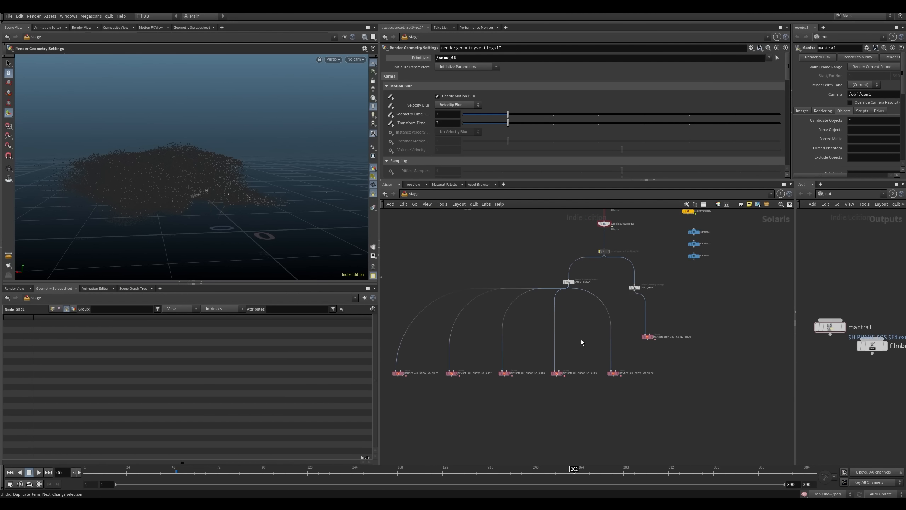
{"action": "middle_click_drag", "start_coordinate": [552, 322], "coordinate": [554, 329]}
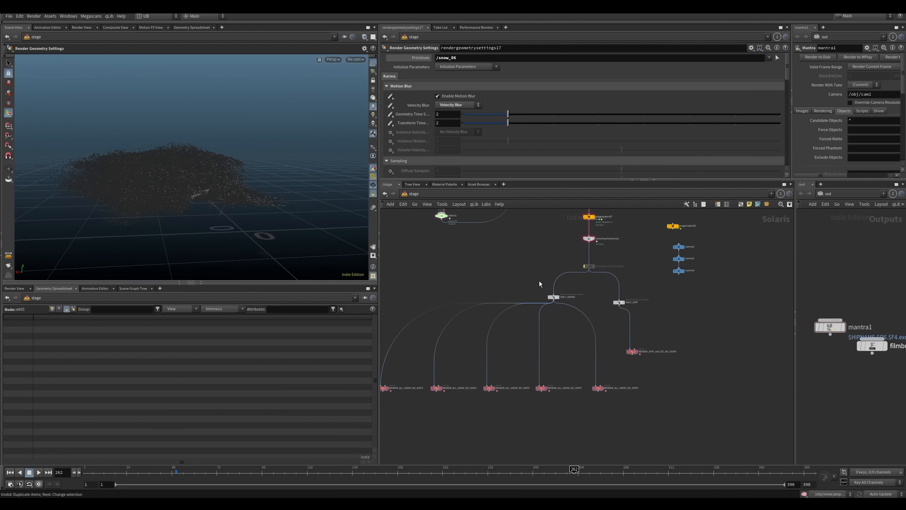
Step: Select switch1 and run its Select Input through the connected snow branches, ending at 4
{"action": "middle_click_drag", "start_coordinate": [539, 281], "coordinate": [543, 363]}
{"action": "left_click_drag", "start_coordinate": [428, 274], "coordinate": [475, 317]}
{"action": "middle_click_drag", "start_coordinate": [443, 319], "coordinate": [478, 339]}
{"action": "scroll", "coordinate": [461, 326], "scroll_direction": "up", "scroll_amount": 4}
{"action": "left_click_drag", "start_coordinate": [464, 288], "coordinate": [508, 336]}
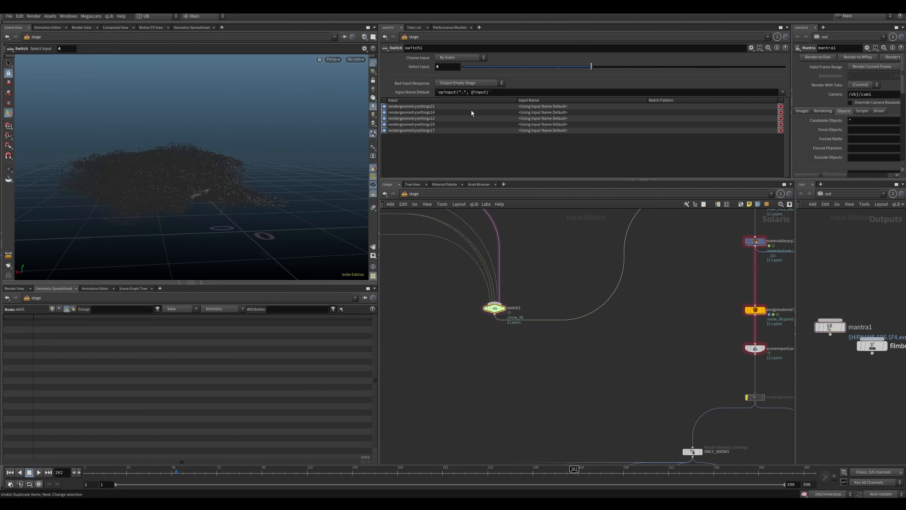
{"action": "left_click_drag", "start_coordinate": [463, 67], "coordinate": [578, 74]}
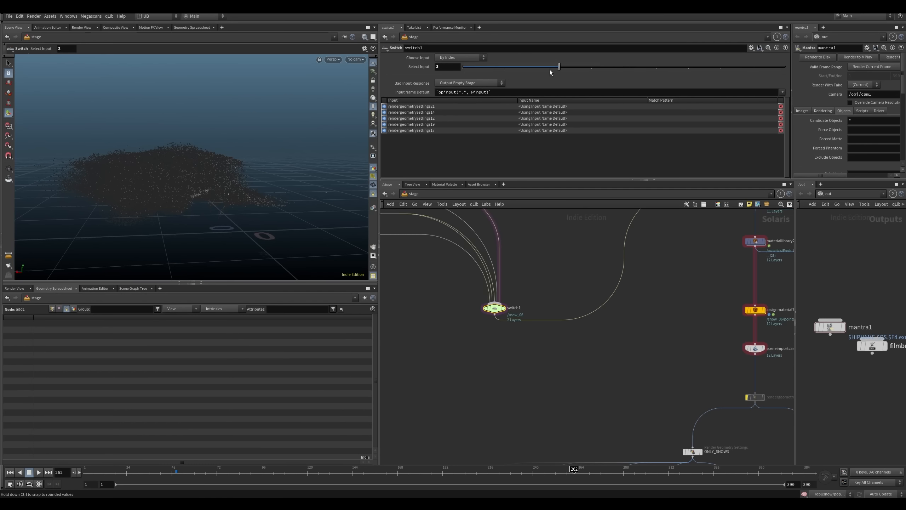
{"action": "middle_click_drag", "start_coordinate": [463, 345], "coordinate": [453, 317]}
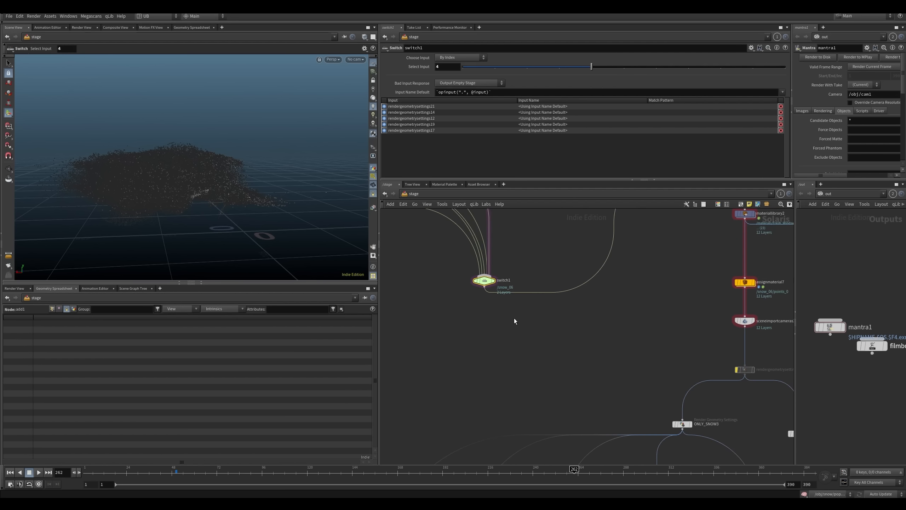
{"action": "middle_click_drag", "start_coordinate": [438, 243], "coordinate": [499, 319]}
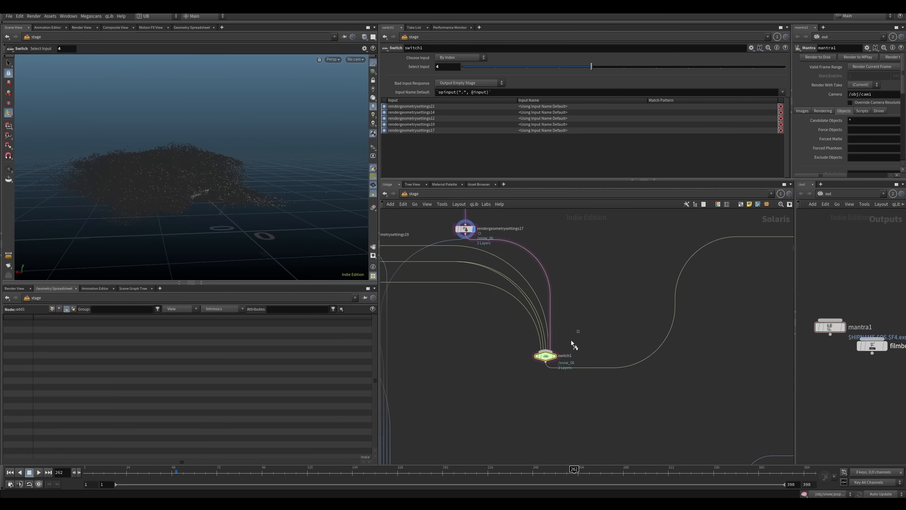
Step: Display switch1, set its Select Input to 3 and inspect the chosen snow branch from farther away
{"action": "left_click_drag", "start_coordinate": [572, 67], "coordinate": [525, 73]}
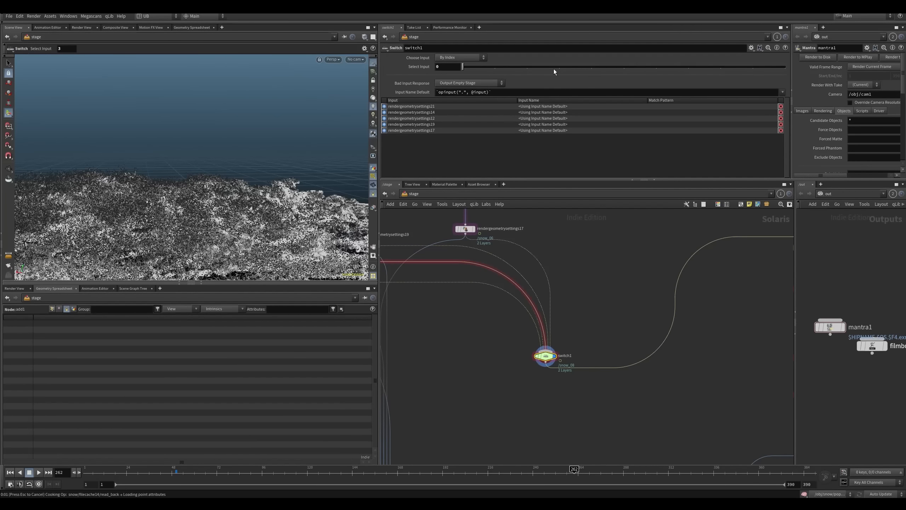
{"action": "left_click", "coordinate": [544, 68]}
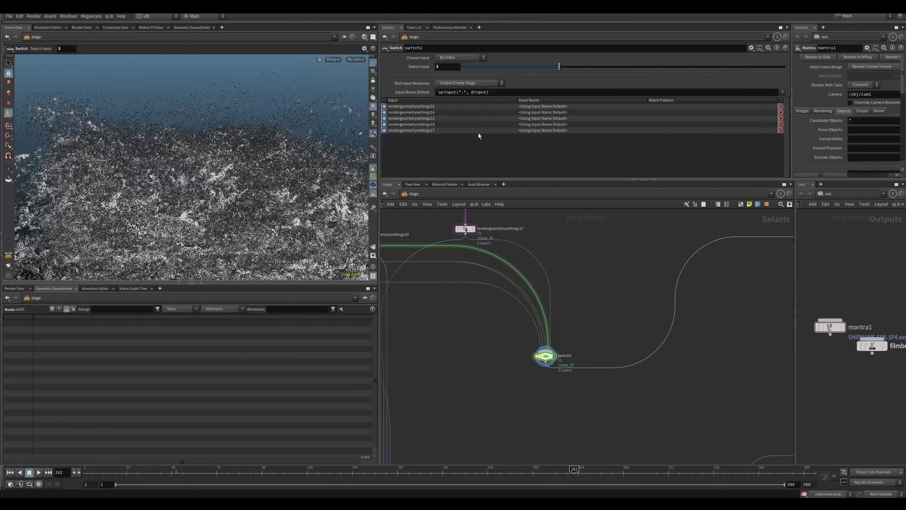
{"action": "key", "text": "Escape"}
{"action": "left_click_drag", "start_coordinate": [216, 234], "coordinate": [195, 231]}
{"action": "key", "text": "Return"}
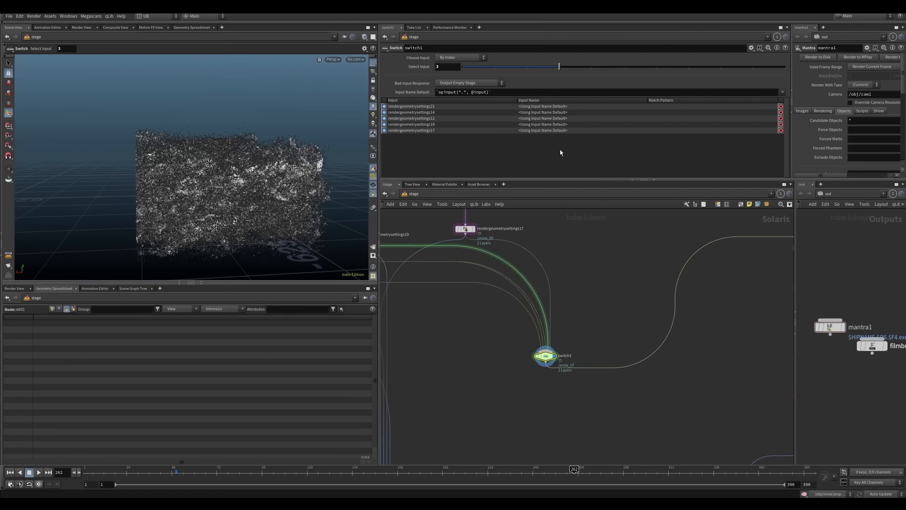
Step: Review the pre-render script of the RENDER_ALL_SNOW_NO_SHIP4 Karma node, keeping Python as its language
{"action": "middle_click_drag", "start_coordinate": [611, 339], "coordinate": [566, 274]}
{"action": "scroll", "coordinate": [569, 286], "scroll_direction": "down", "scroll_amount": 6}
{"action": "middle_click_drag", "start_coordinate": [578, 315], "coordinate": [530, 243]}
{"action": "scroll", "coordinate": [553, 365], "scroll_direction": "up", "scroll_amount": 7}
{"action": "left_click_drag", "start_coordinate": [546, 366], "coordinate": [495, 428]}
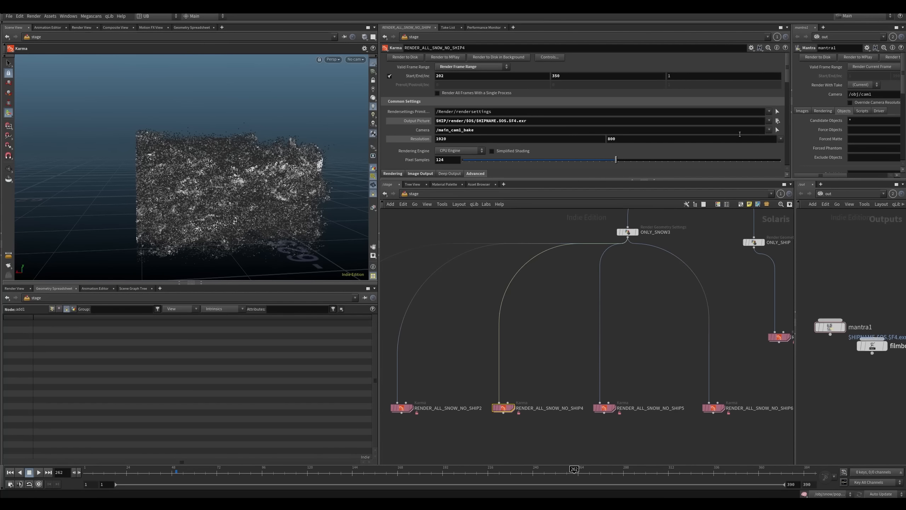
{"action": "left_click", "coordinate": [471, 174]}
{"action": "scroll", "coordinate": [546, 111], "scroll_direction": "down", "scroll_amount": 5}
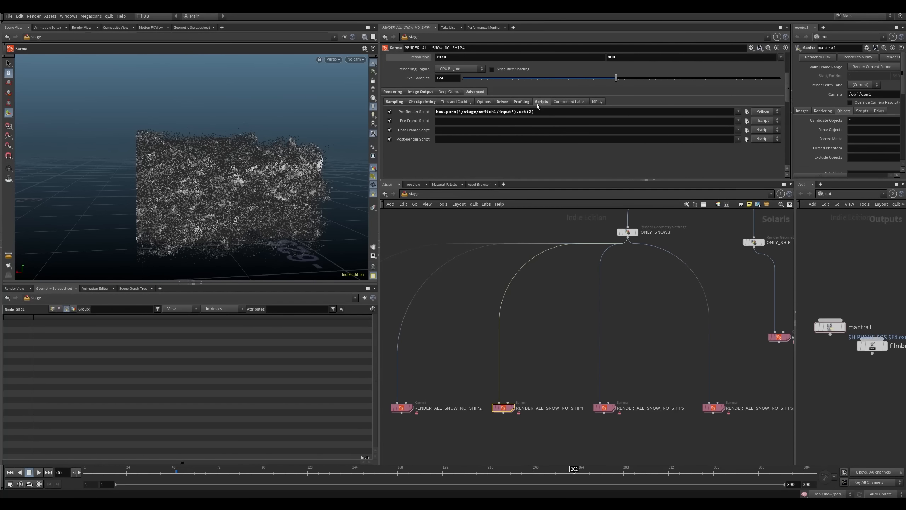
{"action": "left_click_drag", "start_coordinate": [545, 111], "coordinate": [422, 131]}
{"action": "left_click", "coordinate": [670, 153]}
{"action": "left_click", "coordinate": [764, 111]}
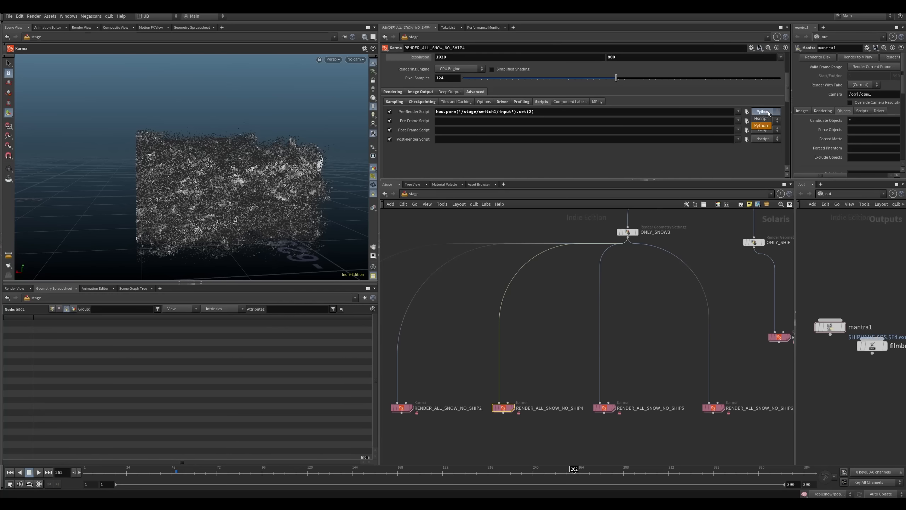
{"action": "left_click", "coordinate": [762, 126]}
Step: Open a Python Shell as a new tab in the pane that holds the scene view
{"action": "left_click", "coordinate": [71, 16]}
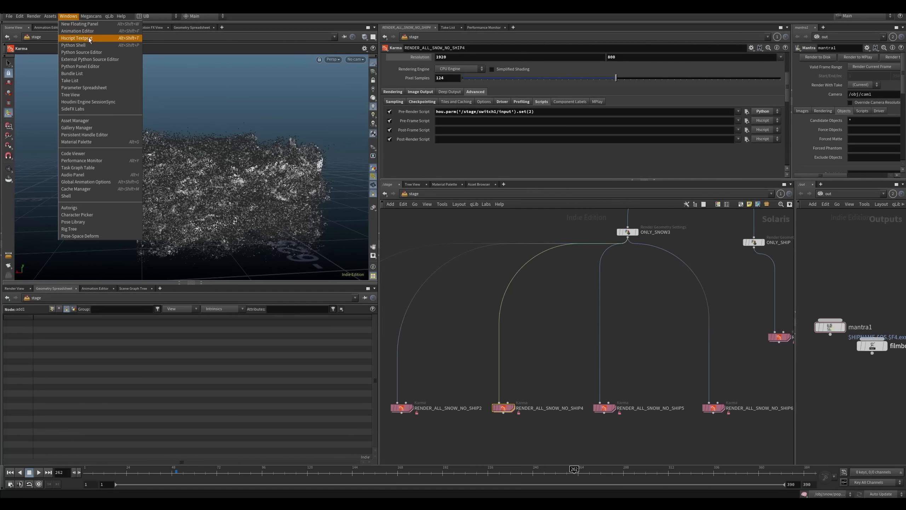
{"action": "left_click", "coordinate": [91, 47]}
{"action": "left_click", "coordinate": [233, 5]}
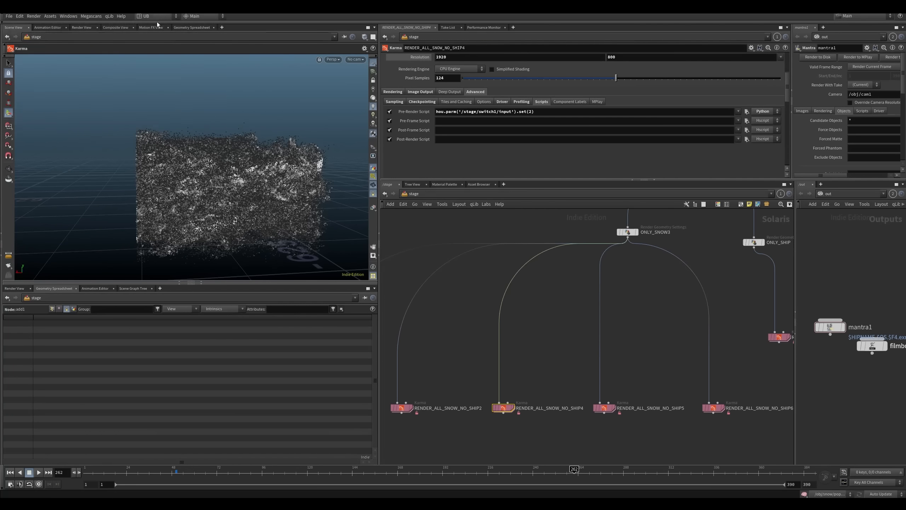
{"action": "left_click", "coordinate": [221, 27]}
{"action": "mouse_move", "coordinate": [266, 41]}
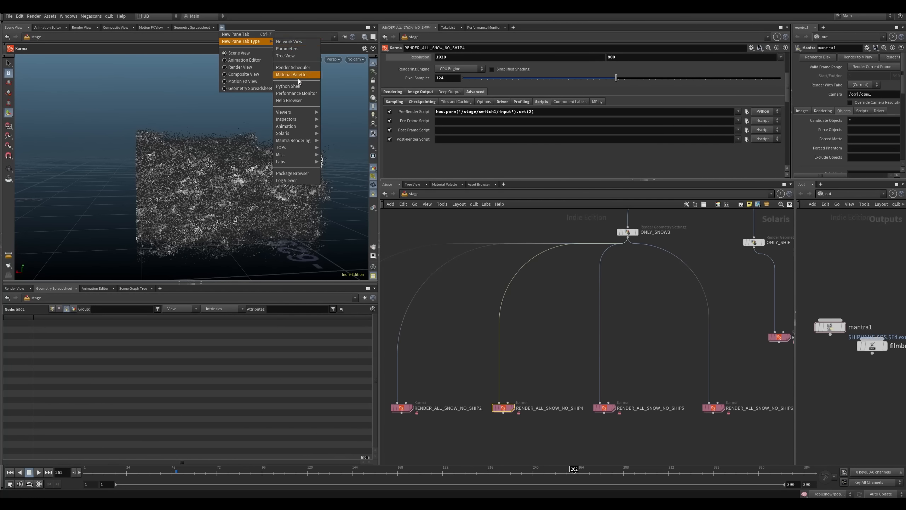
{"action": "left_click", "coordinate": [287, 87]}
Step: Run hou.parm('/stage/switch1/input').set(2) in the Python shell, taking the parameter reference from switch1's Select Input
{"action": "middle_click_drag", "start_coordinate": [484, 270], "coordinate": [579, 410]}
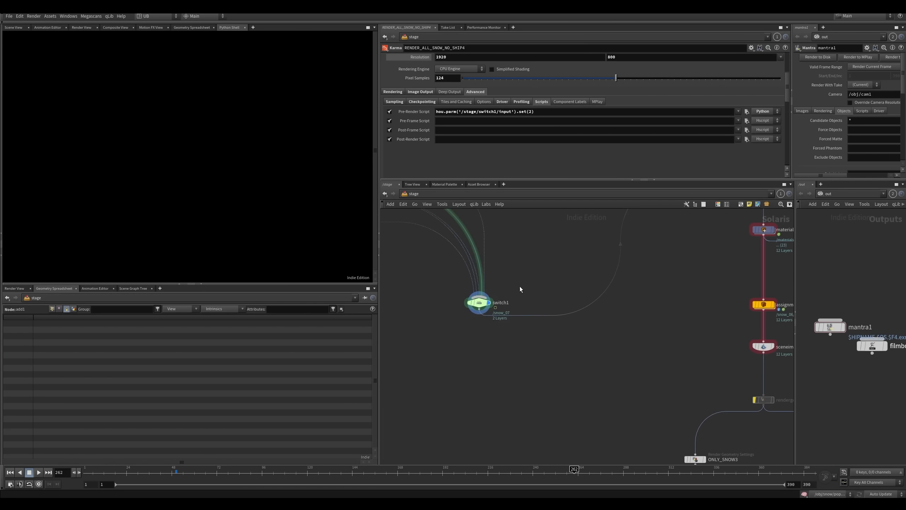
{"action": "left_click", "coordinate": [479, 302]}
{"action": "left_click_drag", "start_coordinate": [418, 69], "coordinate": [154, 122]}
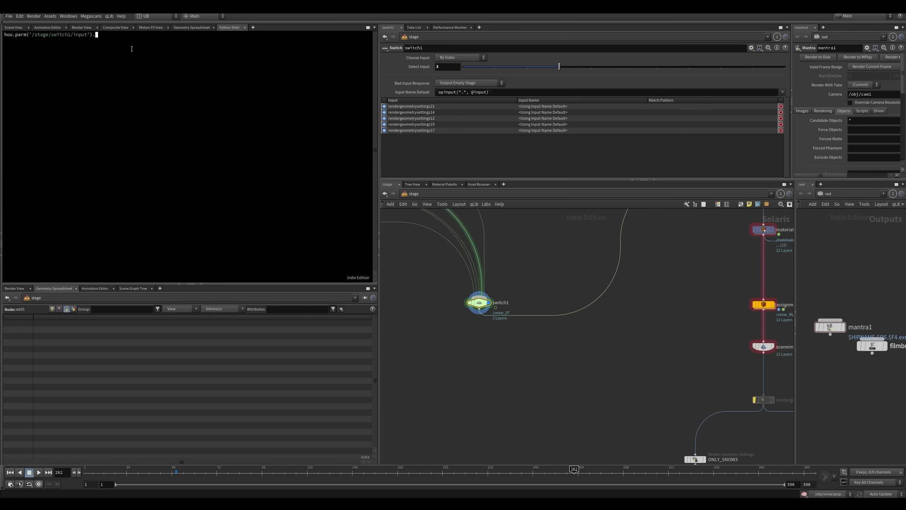
{"action": "type", "text": ".()"}
{"action": "key", "text": "Left"}
{"action": "type", "text": "set()"}
{"action": "key", "text": "Left"}
{"action": "key", "text": "Return"}
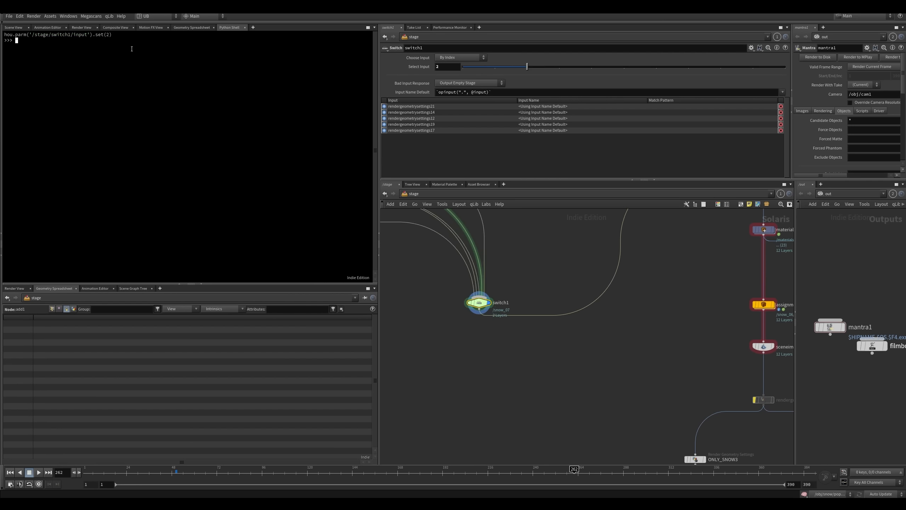
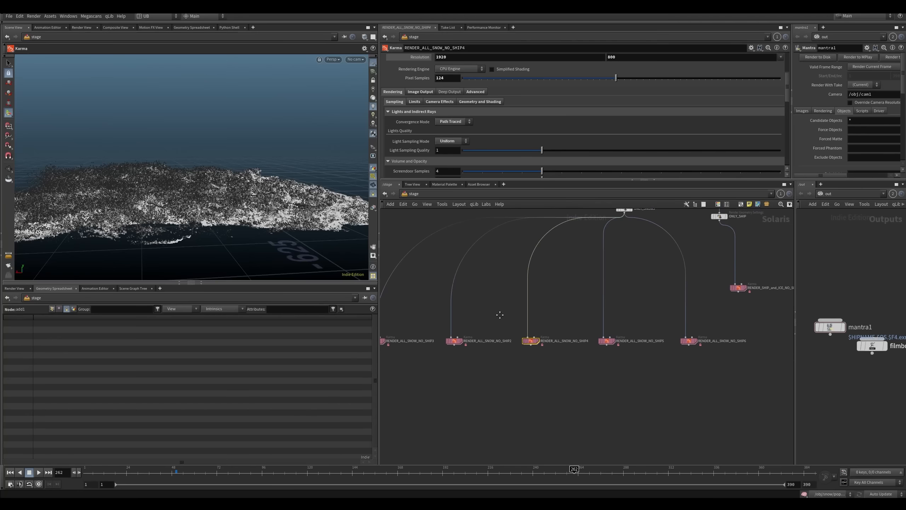
Step: Select and display ONLY_SNOW3, and move the display to the RENDER_ALL_SNOW_NO_SHIP5 Karma node below it
{"action": "scroll", "coordinate": [495, 314], "scroll_direction": "down", "scroll_amount": 1}
{"action": "middle_click_drag", "start_coordinate": [548, 277], "coordinate": [520, 328]}
{"action": "scroll", "coordinate": [532, 293], "scroll_direction": "down", "scroll_amount": 3}
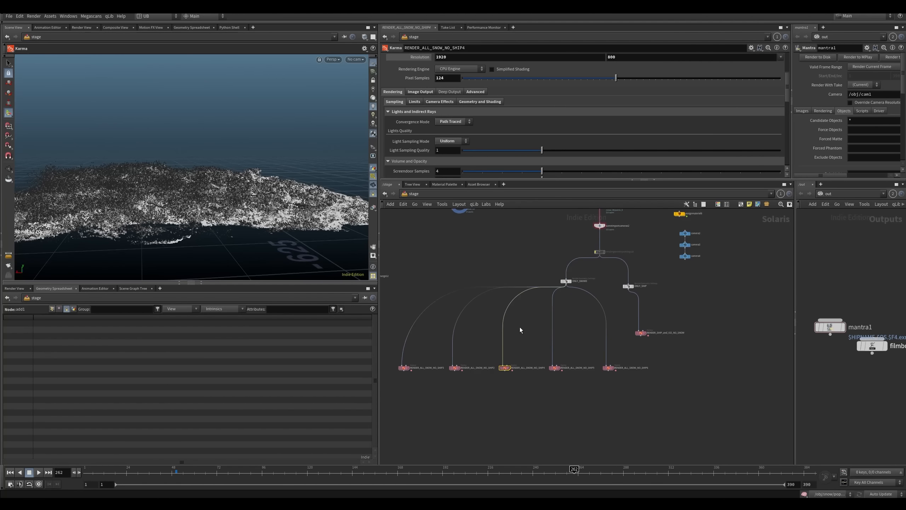
{"action": "scroll", "coordinate": [520, 327], "scroll_direction": "up", "scroll_amount": 2}
{"action": "left_click", "coordinate": [579, 263]}
{"action": "middle_click_drag", "start_coordinate": [590, 299], "coordinate": [554, 351]}
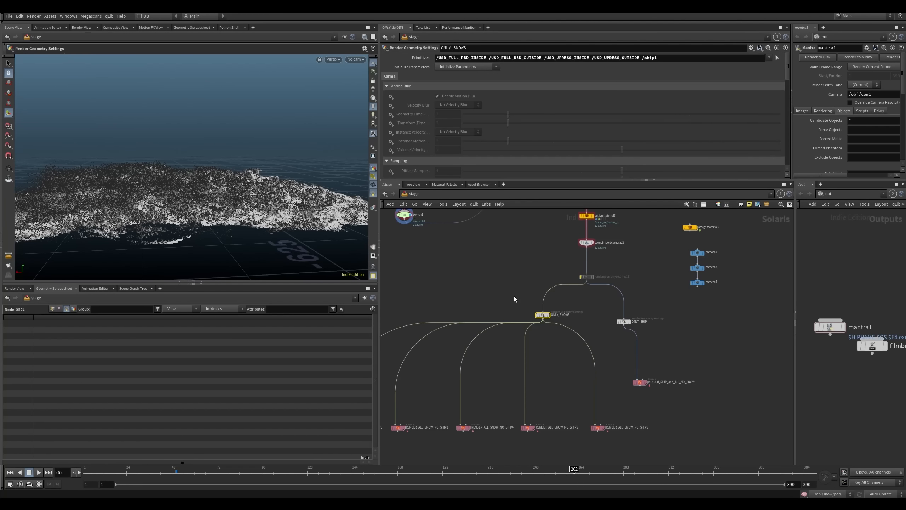
{"action": "mouse_move", "coordinate": [519, 301]}
{"action": "left_mouse_down"}
{"action": "mouse_move", "coordinate": [565, 339]}
{"action": "mouse_move", "coordinate": [530, 302]}
{"action": "left_mouse_up"}
{"action": "middle_click_drag", "start_coordinate": [550, 378], "coordinate": [537, 353]}
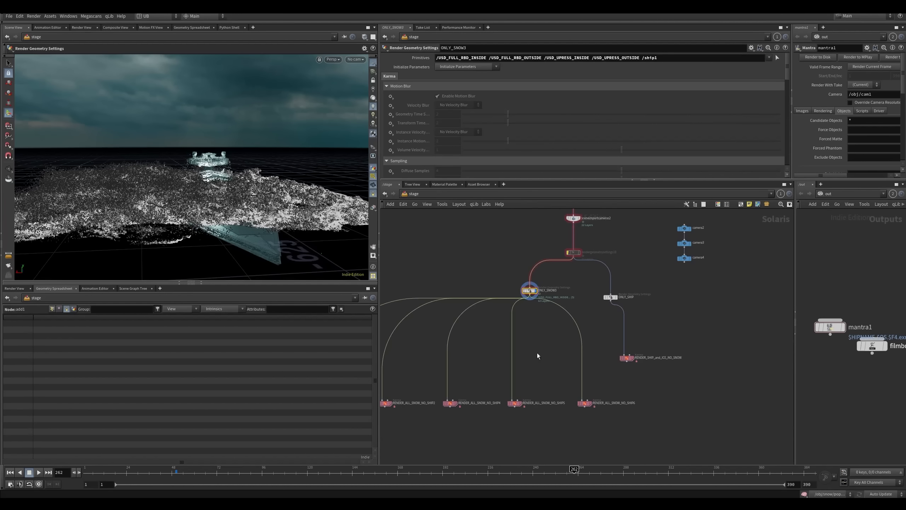
{"action": "left_click_drag", "start_coordinate": [503, 415], "coordinate": [540, 374]}
{"action": "left_click_drag", "start_coordinate": [510, 279], "coordinate": [539, 307]}
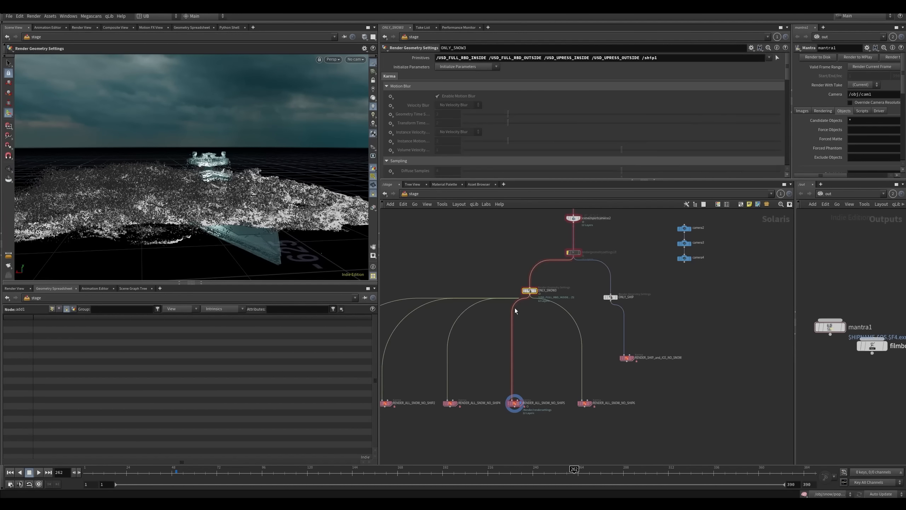
Step: Examine the USD_FULL_RBD, USD_UPRESS and ship1 primitives one by one in the scene graph tree, highlighting each in the viewport
{"action": "left_click", "coordinate": [132, 288]}
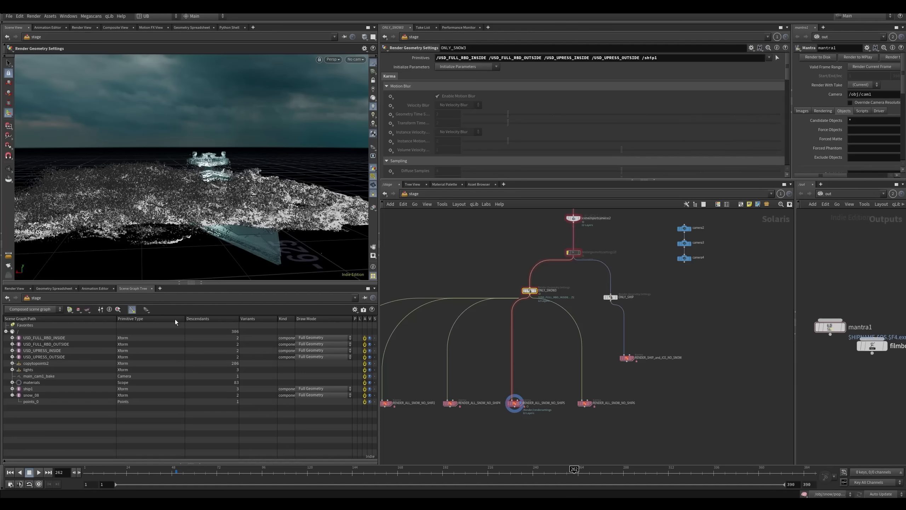
{"action": "left_click", "coordinate": [38, 338]}
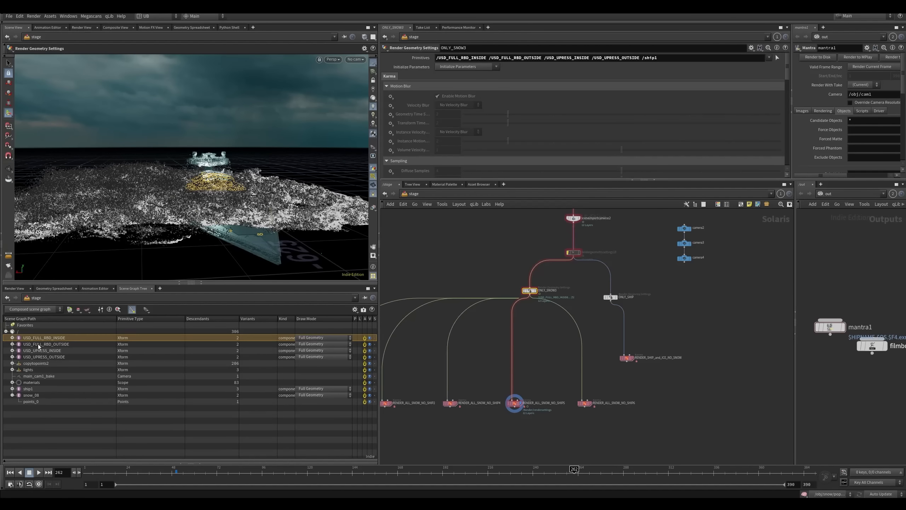
{"action": "left_click", "coordinate": [39, 345]}
{"action": "left_click", "coordinate": [38, 350]}
{"action": "left_click", "coordinate": [37, 357]}
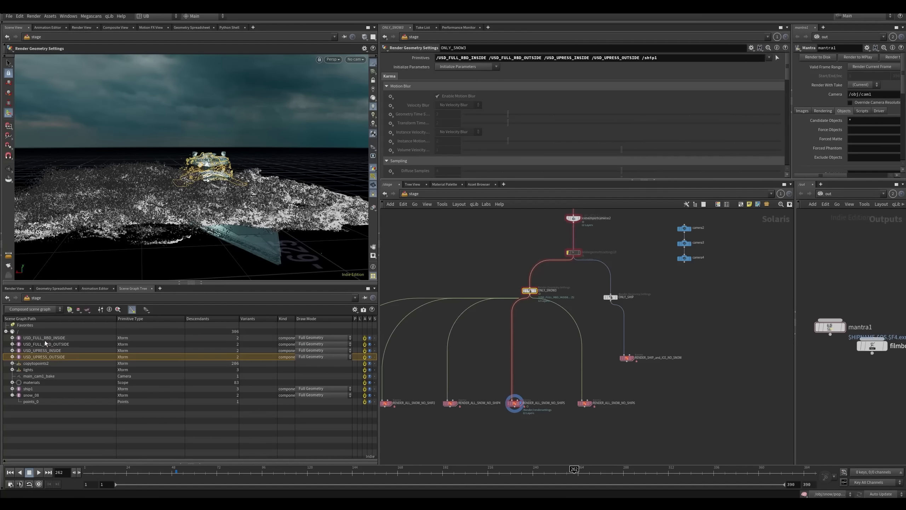
{"action": "left_click", "coordinate": [44, 339]}
{"action": "left_click", "coordinate": [41, 344]}
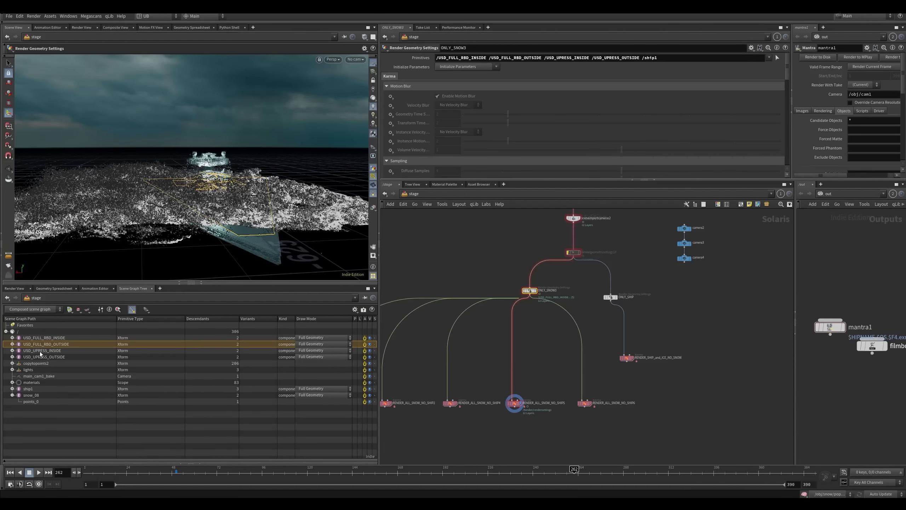
{"action": "left_click", "coordinate": [41, 351]}
{"action": "left_click", "coordinate": [40, 355]}
{"action": "left_click", "coordinate": [36, 389]}
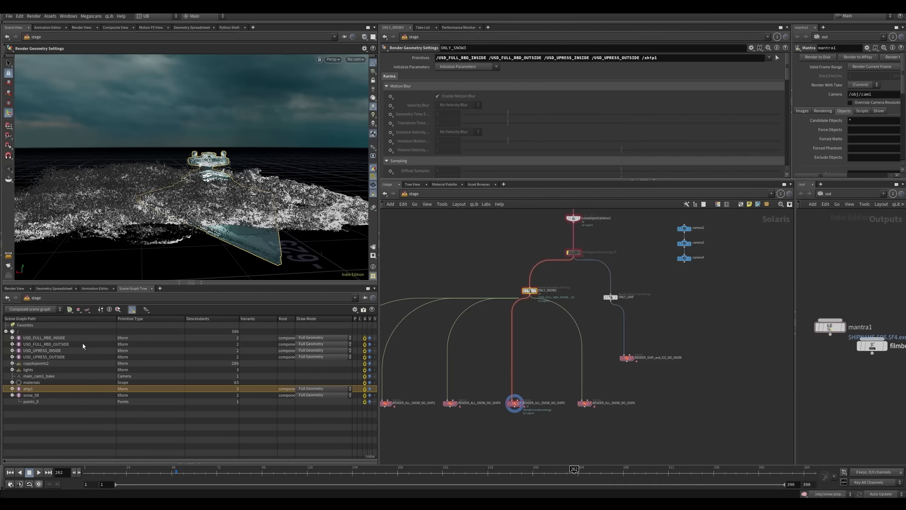
Step: Review ONLY_SNOW3's Primitives list and its Shading Holdout Mode, keeping it on Matte
{"action": "triple_click", "coordinate": [450, 59]}
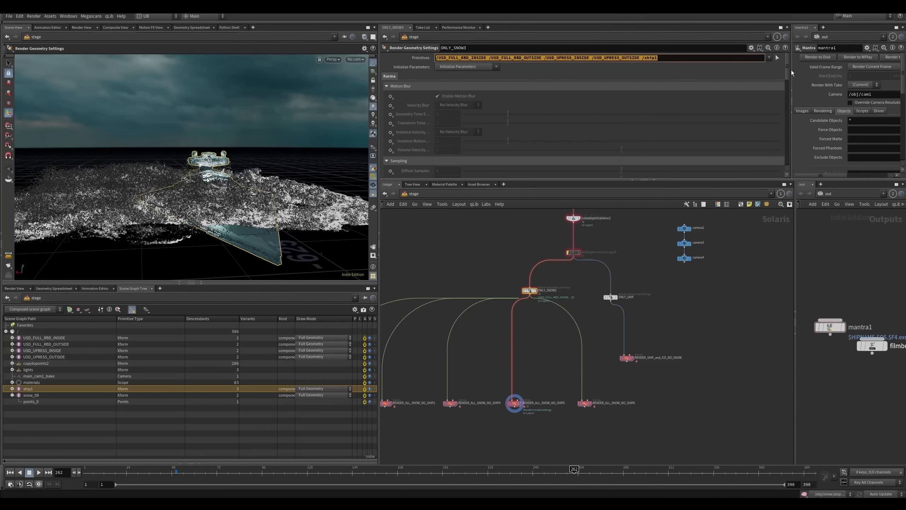
{"action": "scroll", "coordinate": [786, 79], "scroll_direction": "down", "scroll_amount": 10}
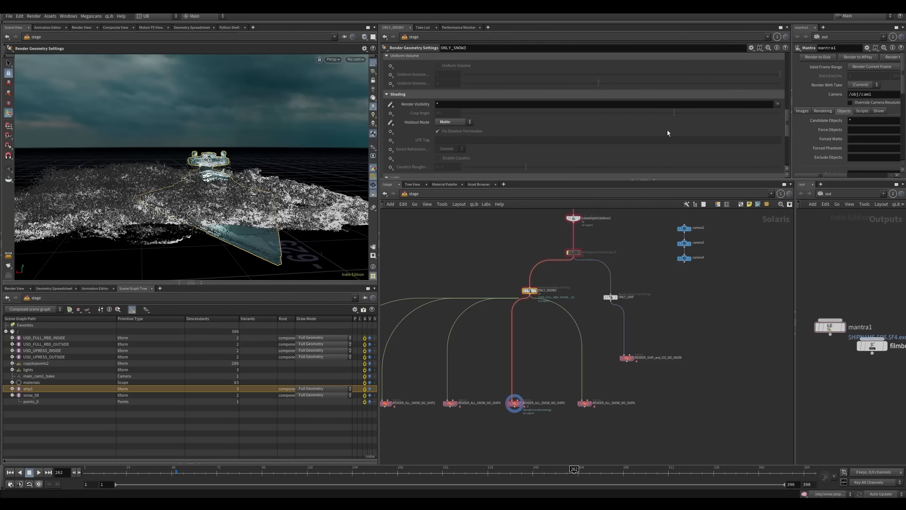
{"action": "left_click", "coordinate": [456, 123]}
{"action": "left_click", "coordinate": [454, 137]}
{"action": "left_click", "coordinate": [467, 343]}
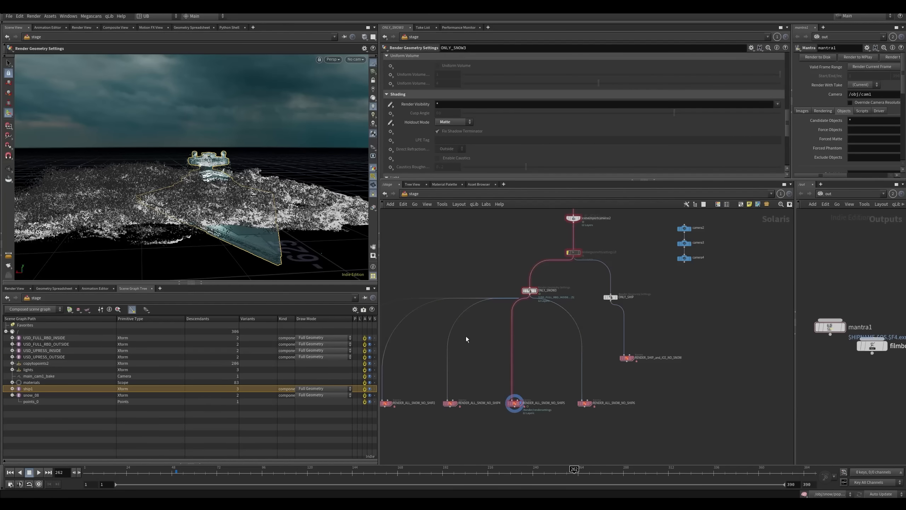
Step: Look through /main_cam1_bake, pick the held-out ice geometry in the view and clear the selection
{"action": "left_click", "coordinate": [356, 60]}
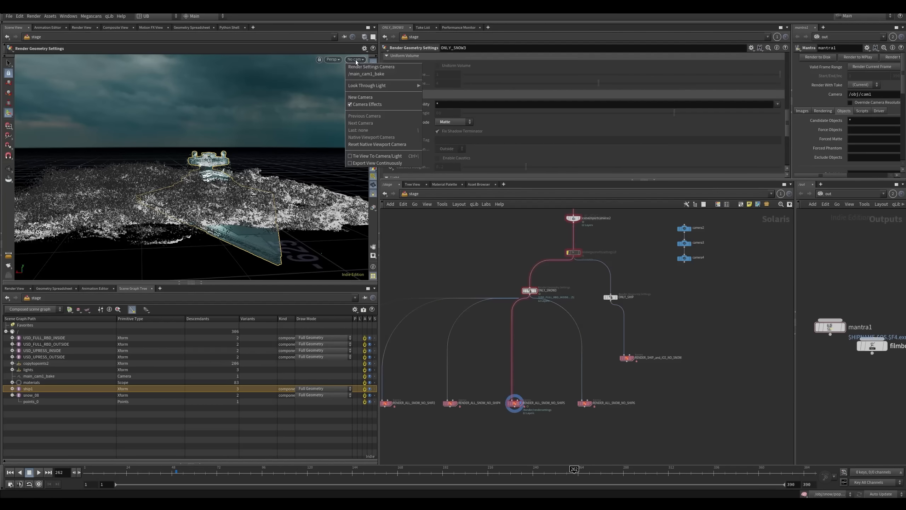
{"action": "left_click", "coordinate": [367, 77]}
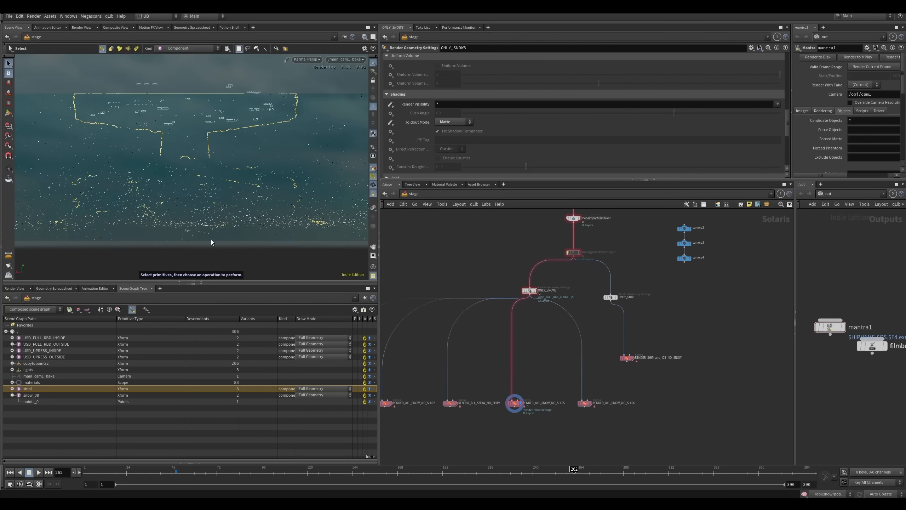
{"action": "left_click", "coordinate": [202, 196]}
{"action": "key", "text": "s"}
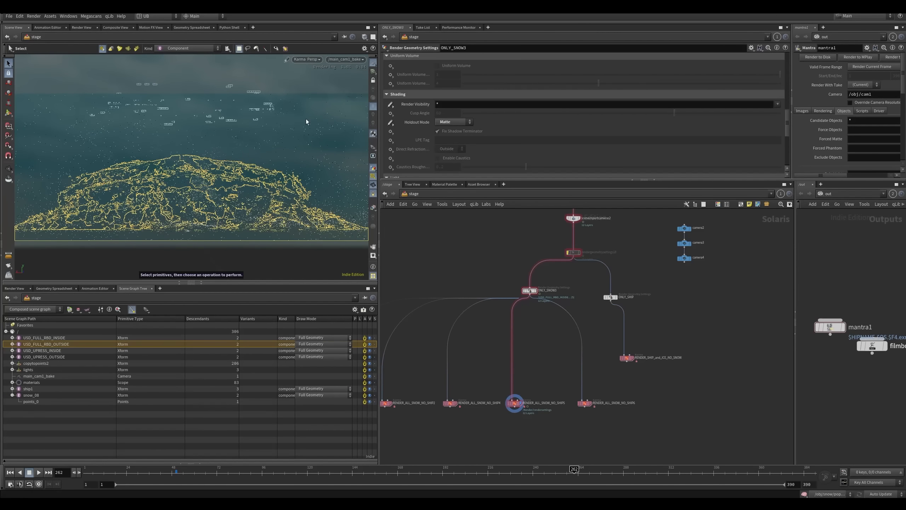
{"action": "left_click", "coordinate": [307, 119]}
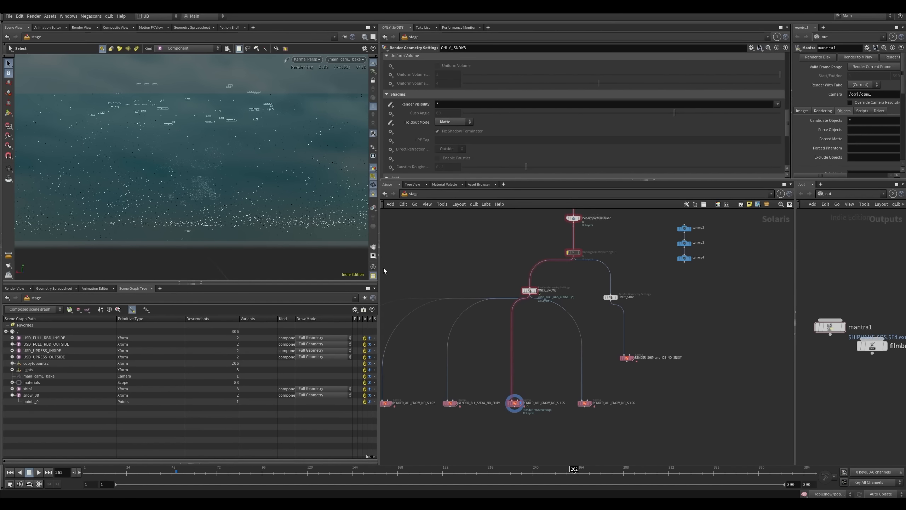
Step: Check switch1 and display the rendergeometrysettings17 node feeding it to inspect that snow branch
{"action": "middle_click_drag", "start_coordinate": [383, 270], "coordinate": [484, 291]}
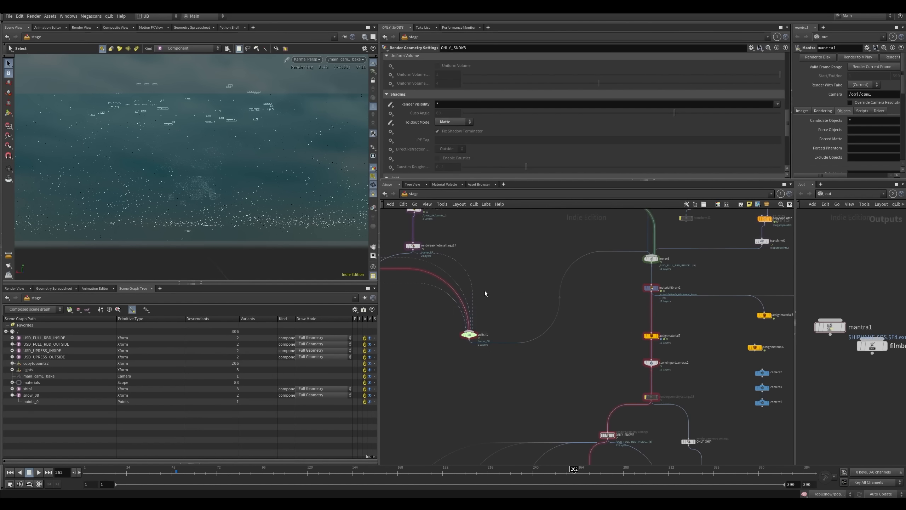
{"action": "left_click", "coordinate": [469, 334]}
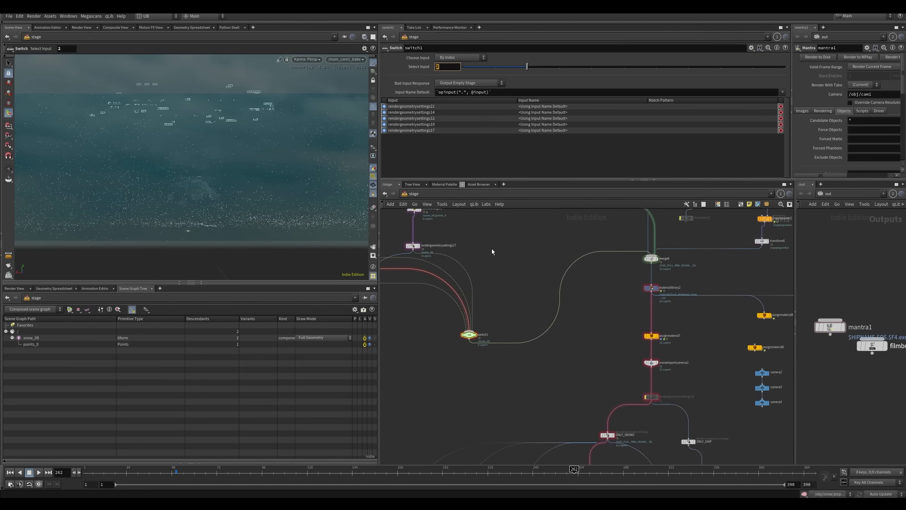
{"action": "middle_click_drag", "start_coordinate": [493, 242], "coordinate": [532, 253]}
{"action": "key", "text": "r"}
{"action": "mouse_move", "coordinate": [491, 245]}
{"action": "left_mouse_down"}
{"action": "mouse_move", "coordinate": [439, 267]}
{"action": "mouse_move", "coordinate": [477, 257]}
{"action": "left_mouse_up"}
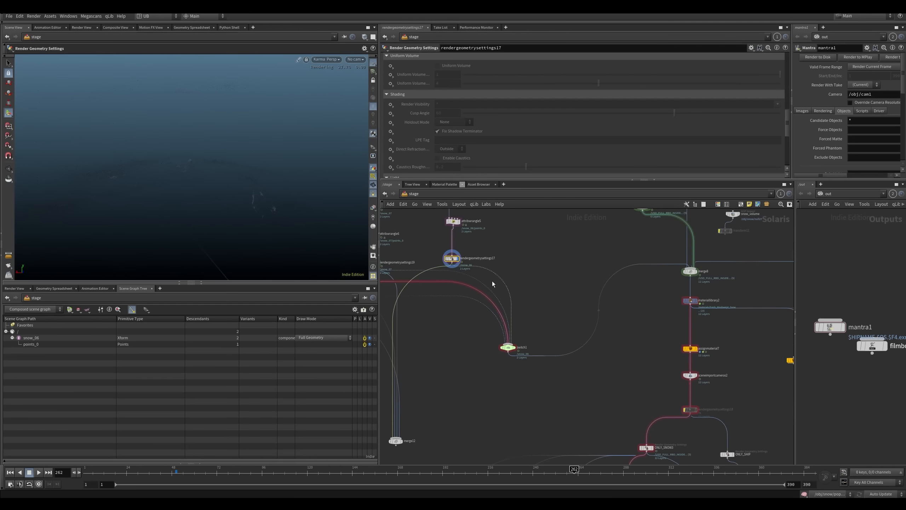
Step: Display switch1 and set its Select Input to 4
{"action": "left_click", "coordinate": [508, 347]}
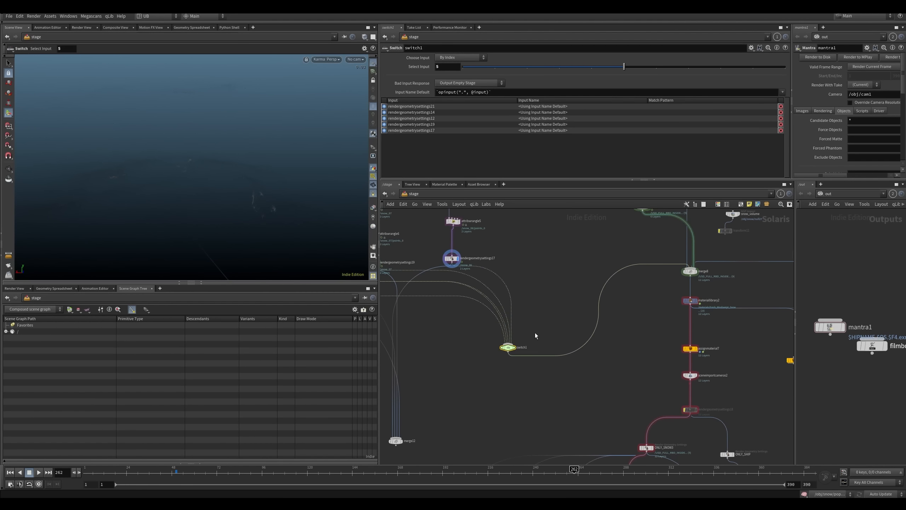
{"action": "left_click", "coordinate": [515, 347]}
{"action": "double_click", "coordinate": [442, 67]}
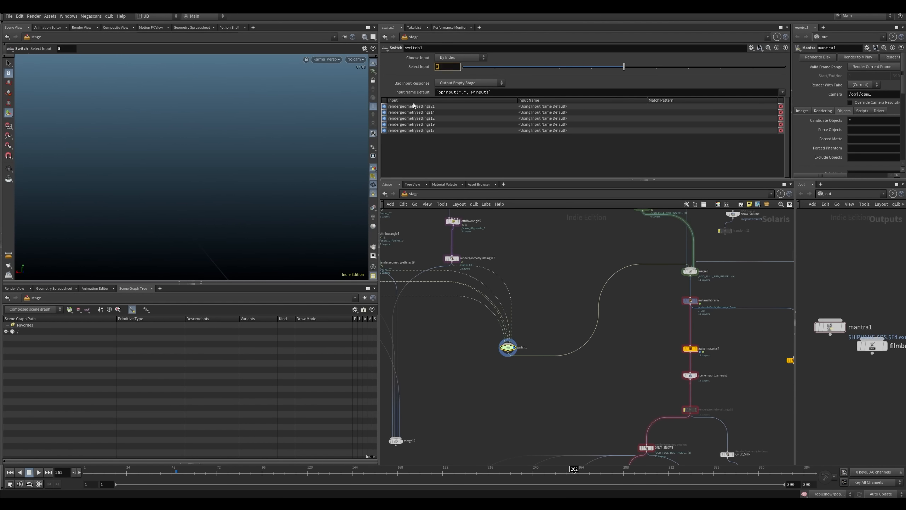
{"action": "type", "text": "4"}
{"action": "key", "text": "Return"}
Step: Display and select the RENDER_ALL_SNOW_NO_SHIP5 Karma node and save the scene
{"action": "middle_click_drag", "start_coordinate": [542, 439], "coordinate": [451, 260]}
{"action": "left_click_drag", "start_coordinate": [520, 395], "coordinate": [558, 353]}
{"action": "left_click", "coordinate": [545, 382]}
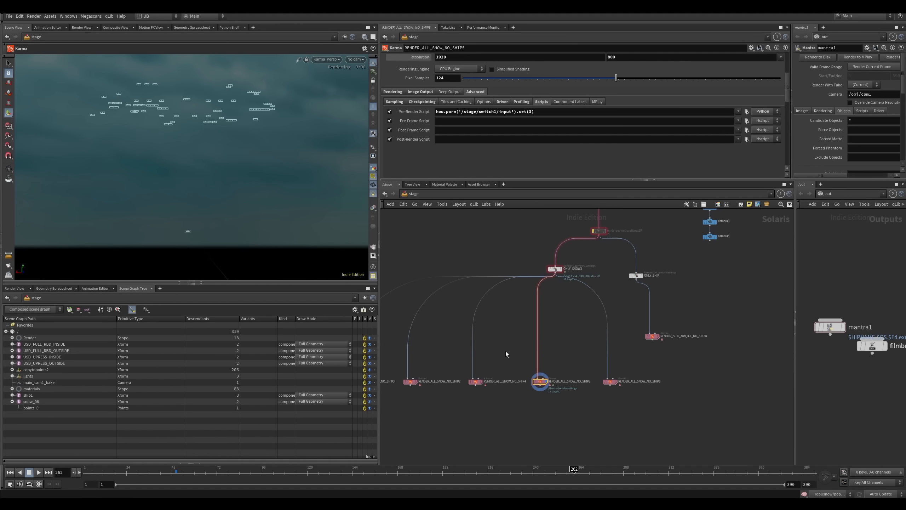
{"action": "key", "text": "ctrl+s"}
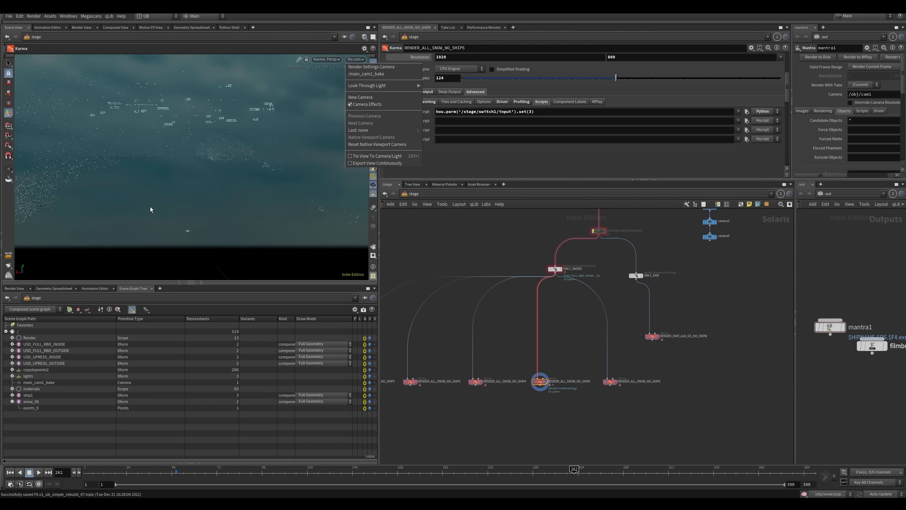
Step: Look through /main_cam1_bake and set ONLY_SNOW3's Holdout Mode to None
{"action": "left_click", "coordinate": [366, 73]}
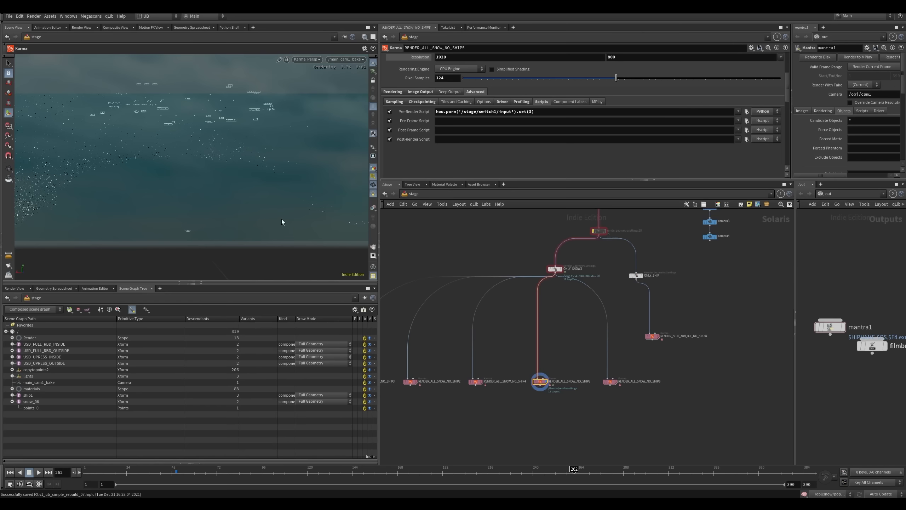
{"action": "left_click", "coordinate": [555, 268]}
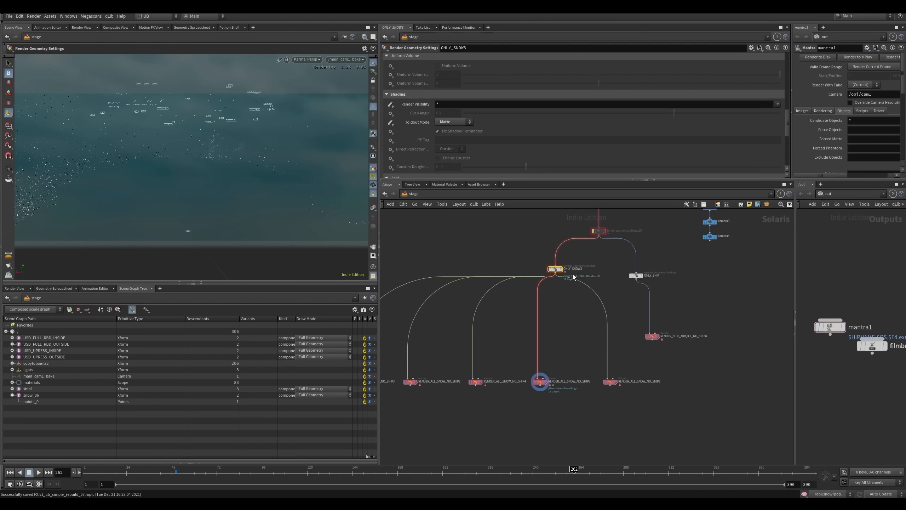
{"action": "left_click", "coordinate": [449, 124]}
{"action": "left_click", "coordinate": [449, 121]}
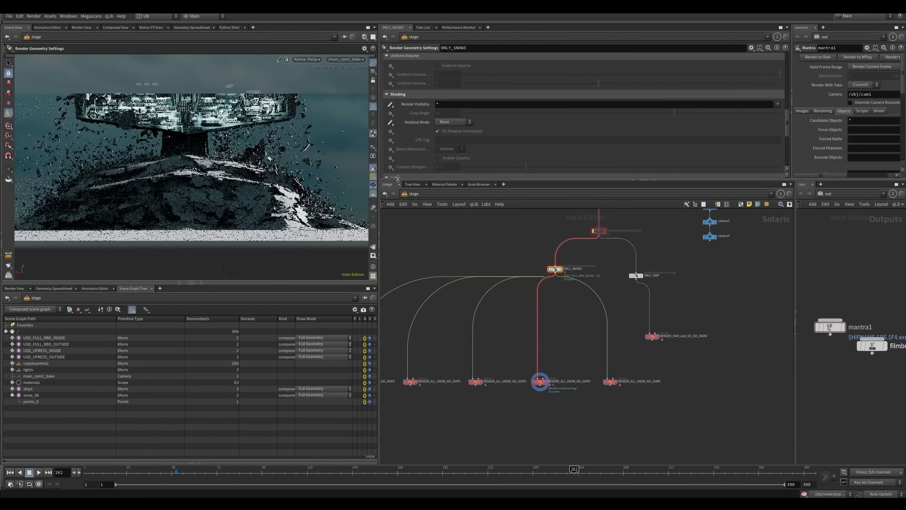
Step: Set ONLY_SNOW3's Holdout Mode to Matte and its Render Visibility to -primary
{"action": "left_click", "coordinate": [452, 122]}
{"action": "left_click", "coordinate": [449, 122]}
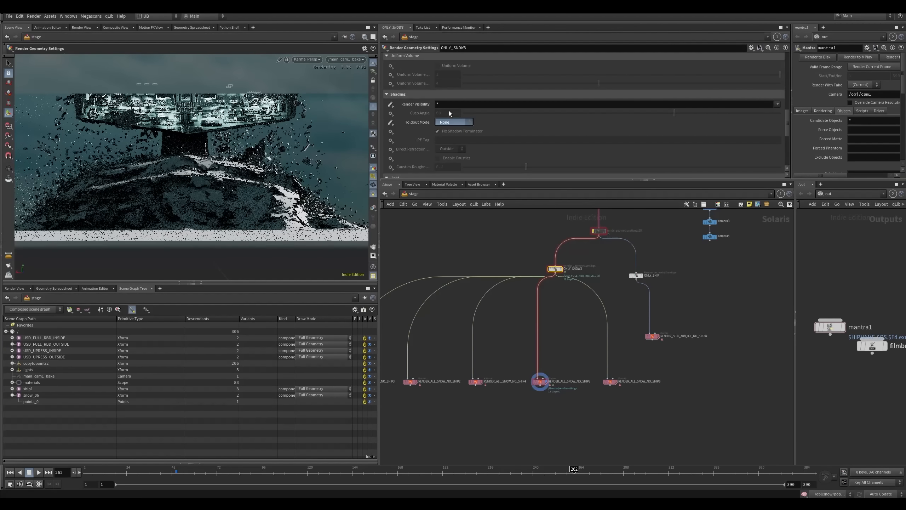
{"action": "left_click", "coordinate": [778, 105]}
{"action": "left_click", "coordinate": [757, 147]}
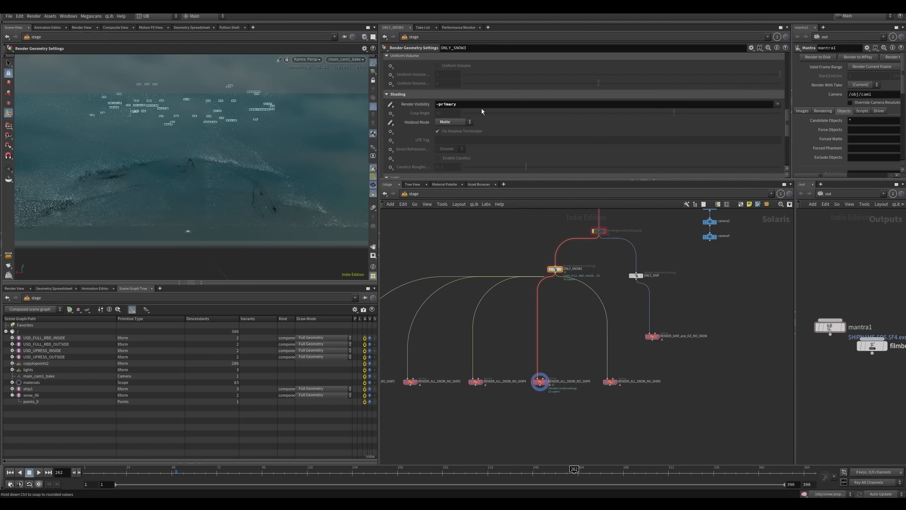
Step: Set ONLY_SNOW3's Render Visibility to *, and change it back to -primary for comparison
{"action": "left_click_drag", "start_coordinate": [481, 105], "coordinate": [368, 112]}
{"action": "type", "text": "*"}
{"action": "key", "text": "Return"}
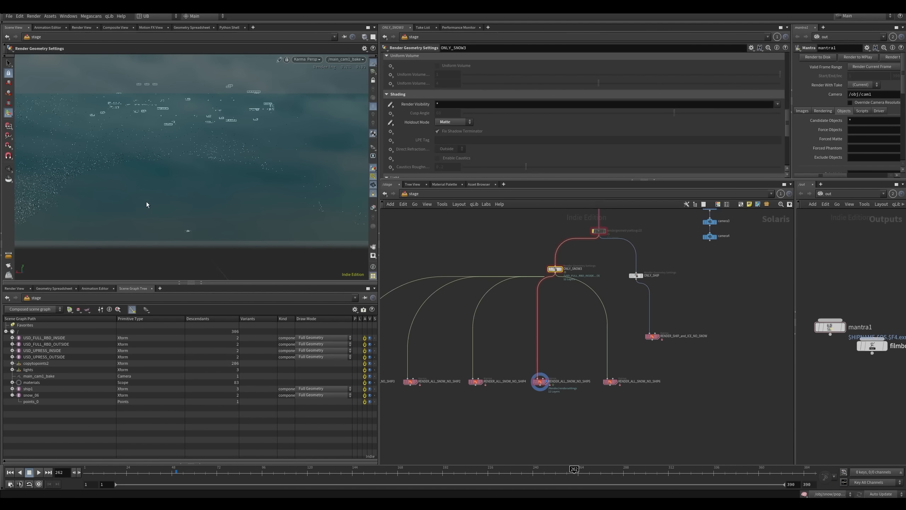
{"action": "left_click", "coordinate": [778, 104]}
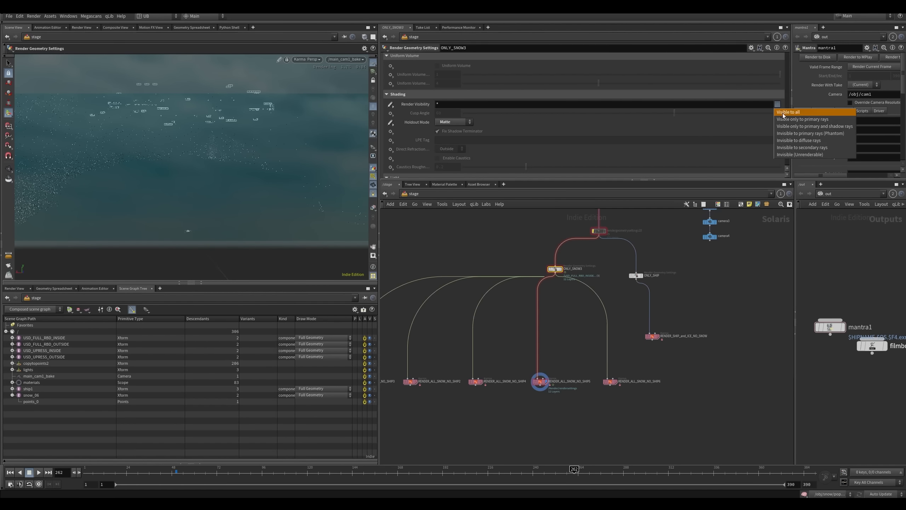
{"action": "left_click", "coordinate": [434, 116]}
Step: Set the Holdout Mode of the ONLY_SNOW3 render geometry settings to None
{"action": "left_click", "coordinate": [453, 122]}
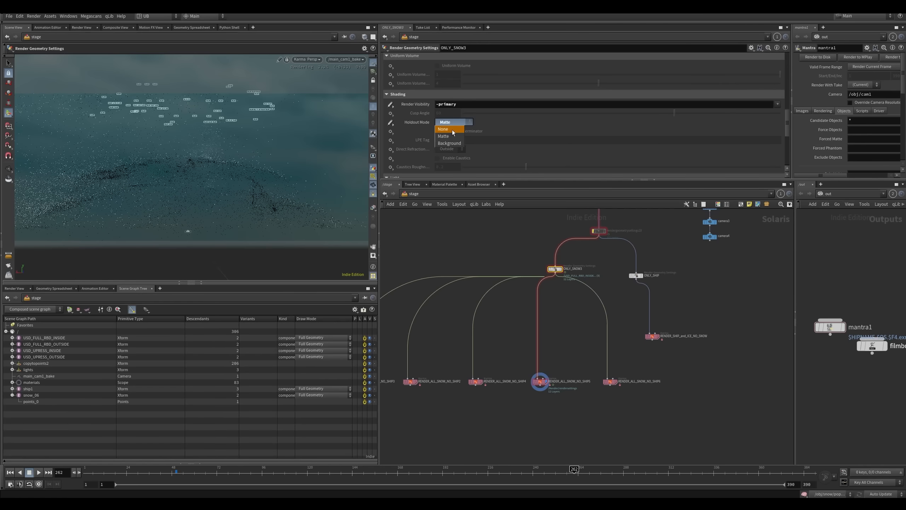
{"action": "left_click", "coordinate": [446, 119]}
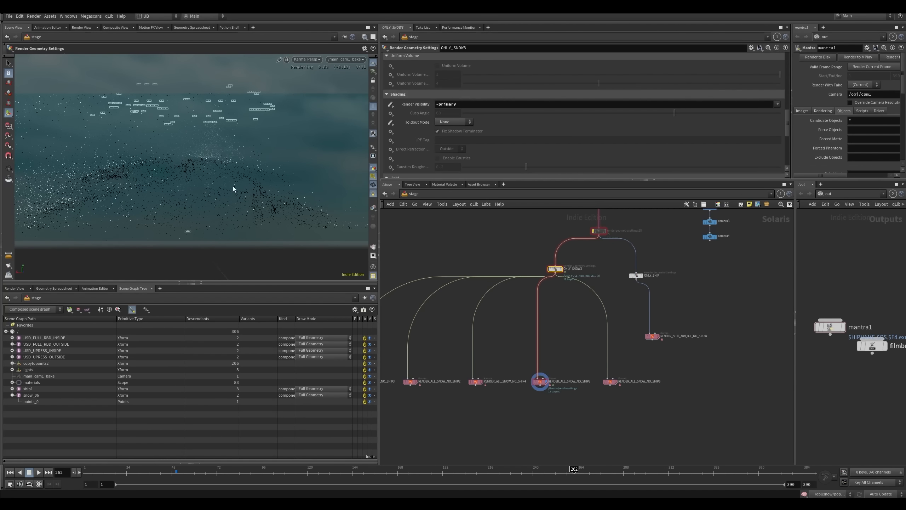
{"action": "left_click", "coordinate": [457, 123]}
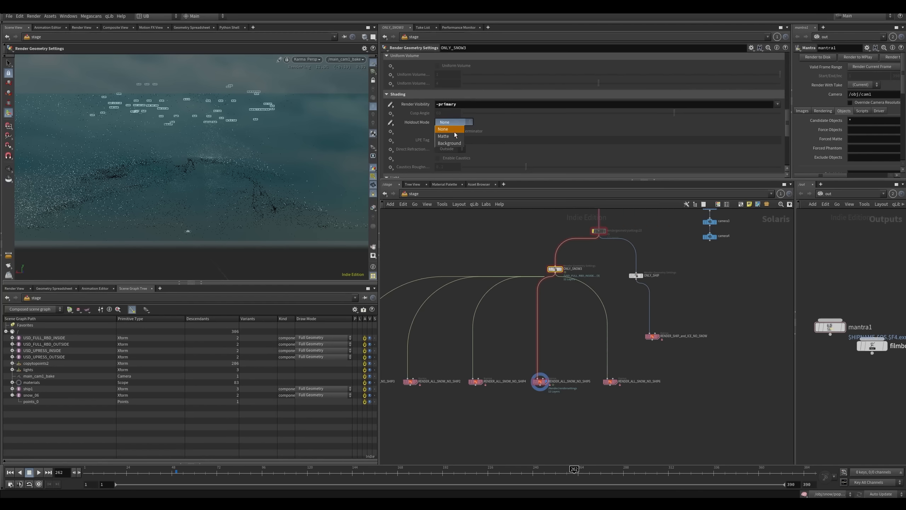
{"action": "left_click", "coordinate": [488, 130]}
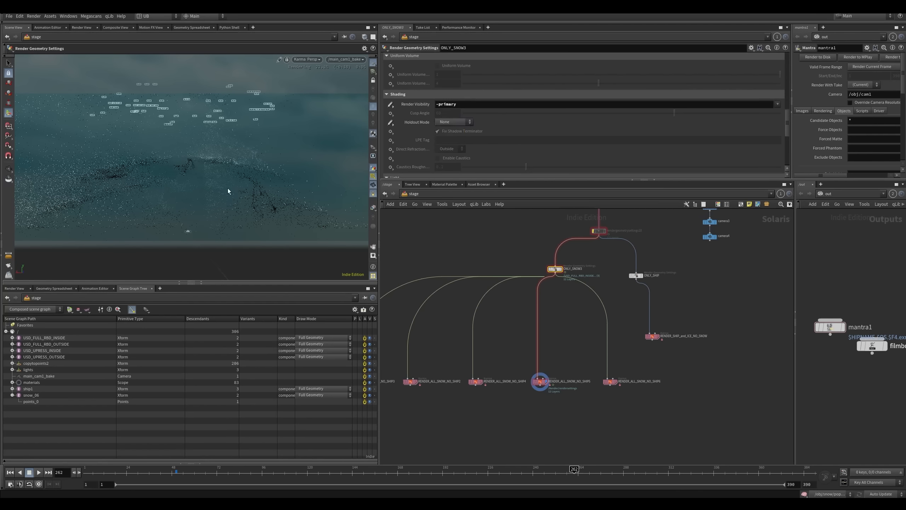
Step: Leave the camera view to see the whole scene, and look over the SNOW and MAIN node networks in the stage
{"action": "key", "text": "alt+r"}
{"action": "mouse_move", "coordinate": [230, 202]}
{"action": "left_mouse_down", "text": "alt"}
{"action": "mouse_move", "coordinate": [207, 204]}
{"action": "mouse_move", "coordinate": [196, 221]}
{"action": "mouse_move", "coordinate": [233, 201]}
{"action": "left_mouse_up", "text": "alt"}
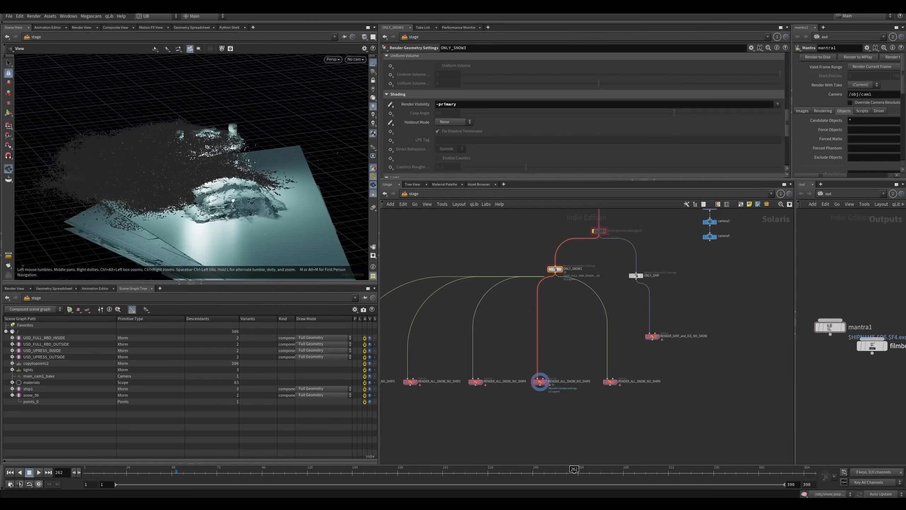
{"action": "scroll", "coordinate": [233, 201], "scroll_direction": "up", "scroll_amount": 3}
{"action": "scroll", "coordinate": [508, 321], "scroll_direction": "down", "scroll_amount": 5}
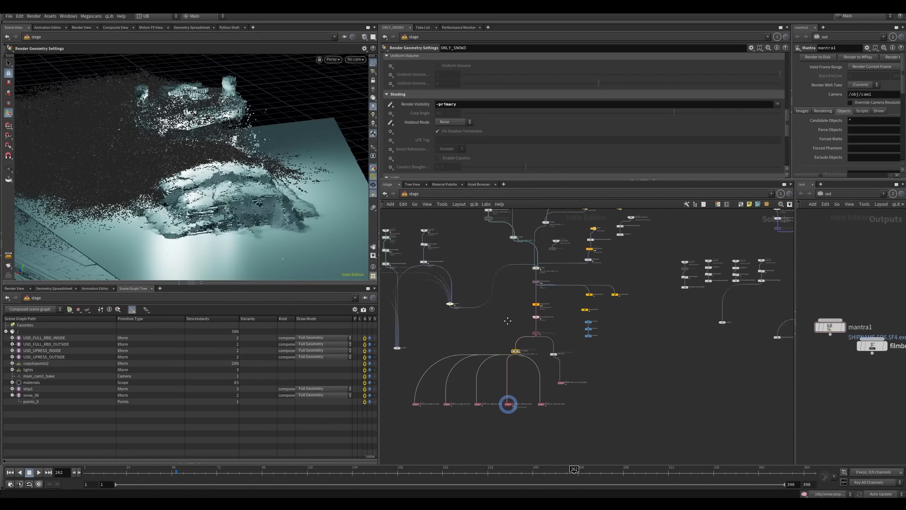
{"action": "scroll", "coordinate": [508, 321], "scroll_direction": "down", "scroll_amount": 3}
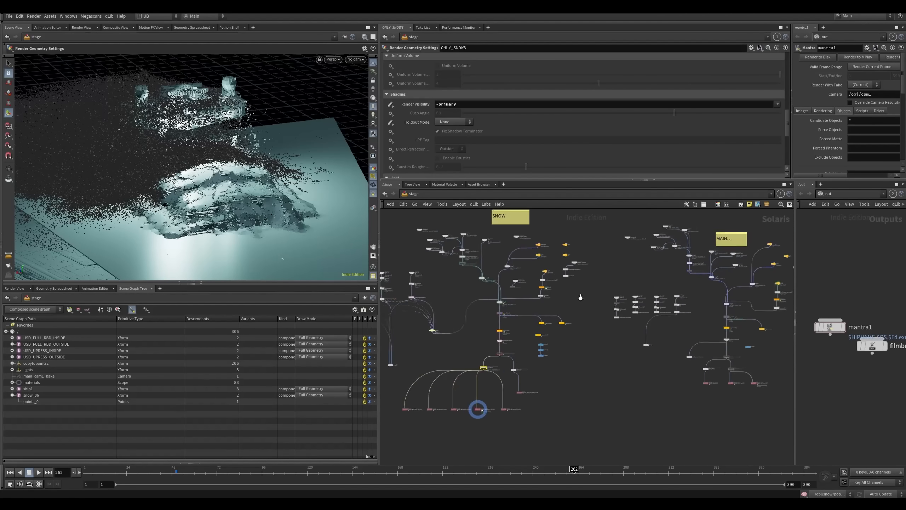
{"action": "scroll", "coordinate": [581, 297], "scroll_direction": "down", "scroll_amount": 2}
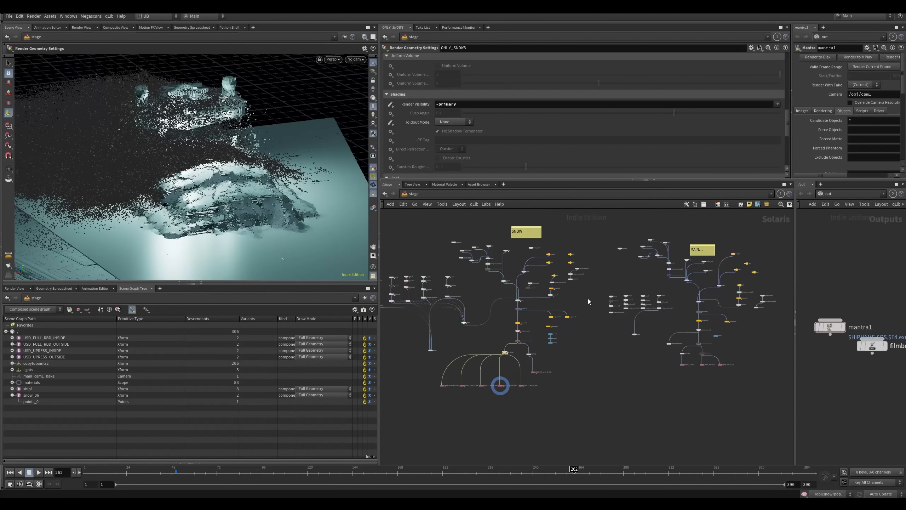
{"action": "middle_click_drag", "start_coordinate": [567, 265], "coordinate": [585, 285]}
{"action": "left_click", "coordinate": [534, 259]}
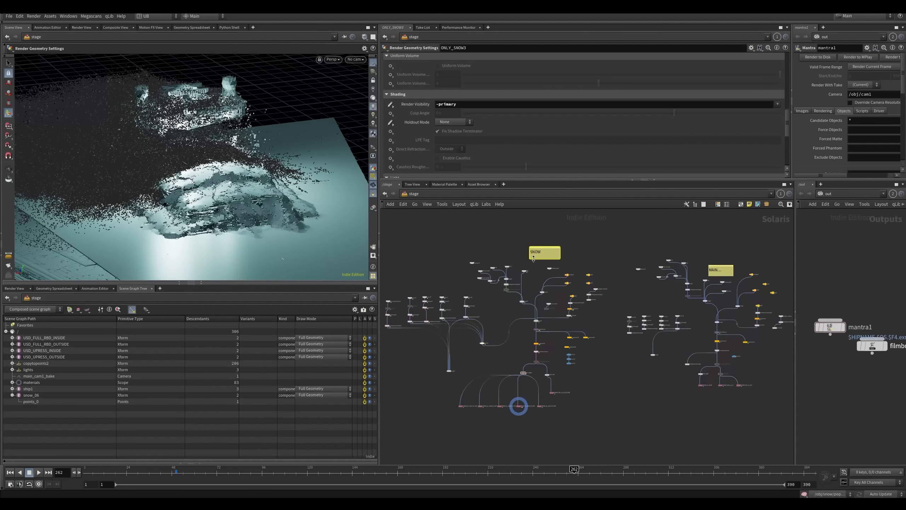
{"action": "scroll", "coordinate": [571, 261], "scroll_direction": "up", "scroll_amount": 3}
{"action": "middle_click_drag", "start_coordinate": [598, 254], "coordinate": [595, 251]}
{"action": "scroll", "coordinate": [580, 250], "scroll_direction": "down", "scroll_amount": 3}
{"action": "middle_click_drag", "start_coordinate": [621, 302], "coordinate": [601, 280]}
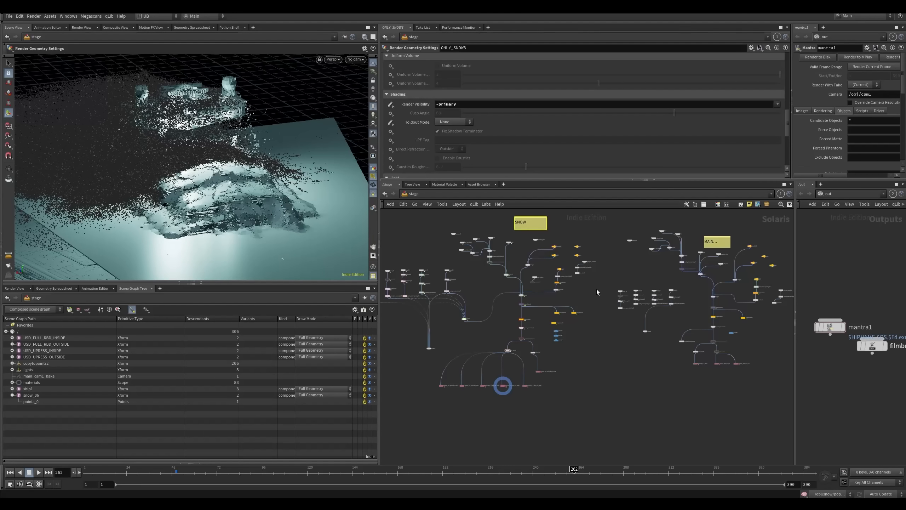
Step: Examine the SNOW and MAIN branches of the stage network alongside the ship and snow geometry in the 3D view
{"action": "middle_click_drag", "start_coordinate": [593, 357], "coordinate": [597, 353]}
{"action": "mouse_move", "coordinate": [218, 178]}
{"action": "right_mouse_down", "text": "alt"}
{"action": "mouse_move", "coordinate": [206, 205]}
{"action": "mouse_move", "coordinate": [218, 189]}
{"action": "right_mouse_up", "text": "alt"}
{"action": "left_click_drag", "start_coordinate": [218, 189], "coordinate": [214, 177], "text": "alt"}
{"action": "middle_click_drag", "start_coordinate": [484, 313], "coordinate": [501, 312]}
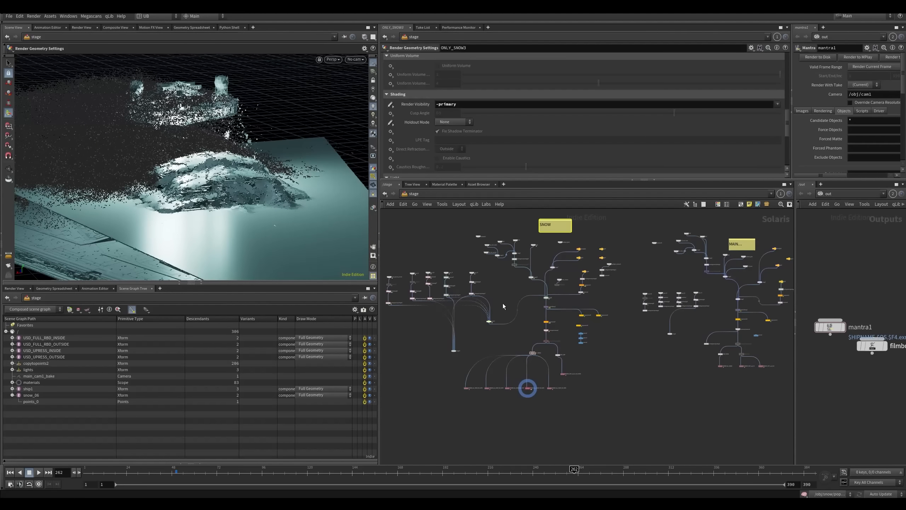
{"action": "scroll", "coordinate": [498, 312], "scroll_direction": "up", "scroll_amount": 2}
{"action": "left_click_drag", "start_coordinate": [488, 324], "coordinate": [473, 331]}
{"action": "middle_click_drag", "start_coordinate": [495, 314], "coordinate": [475, 311]}
{"action": "left_click_drag", "start_coordinate": [452, 328], "coordinate": [464, 325]}
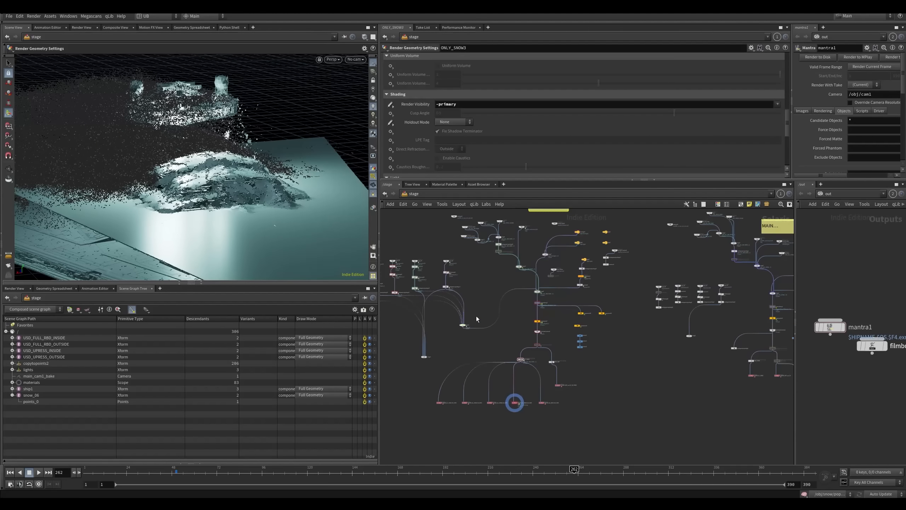
{"action": "middle_click_drag", "start_coordinate": [487, 307], "coordinate": [464, 315]}
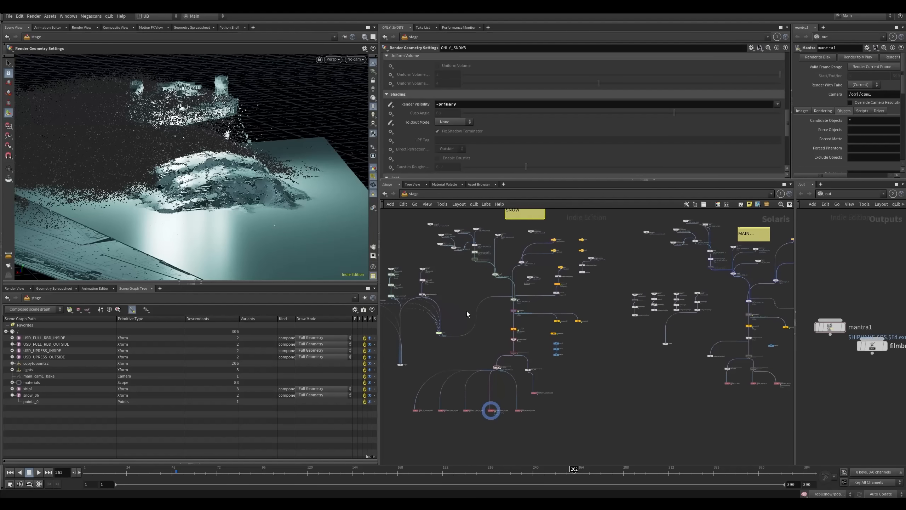
{"action": "middle_click_drag", "start_coordinate": [567, 301], "coordinate": [528, 297]}
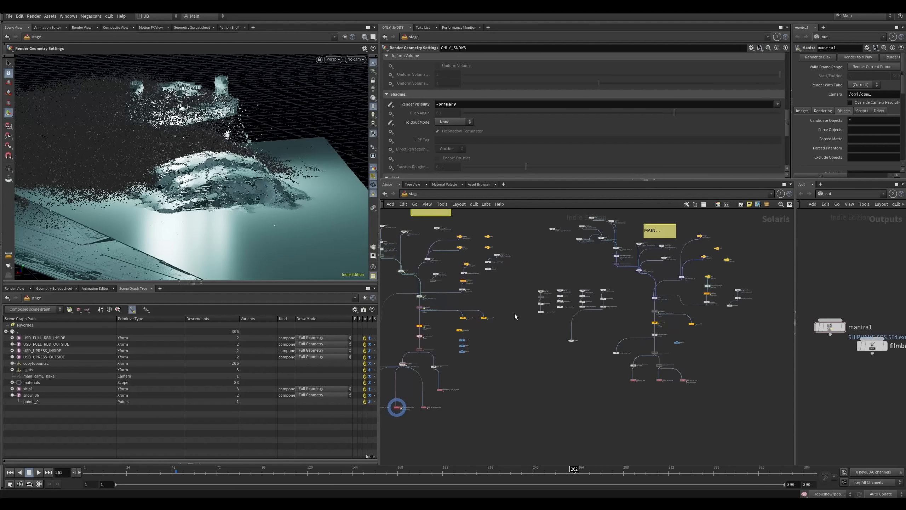
{"action": "scroll", "coordinate": [229, 208], "scroll_direction": "up", "scroll_amount": 4}
{"action": "left_click_drag", "start_coordinate": [241, 206], "coordinate": [228, 216], "text": "alt"}
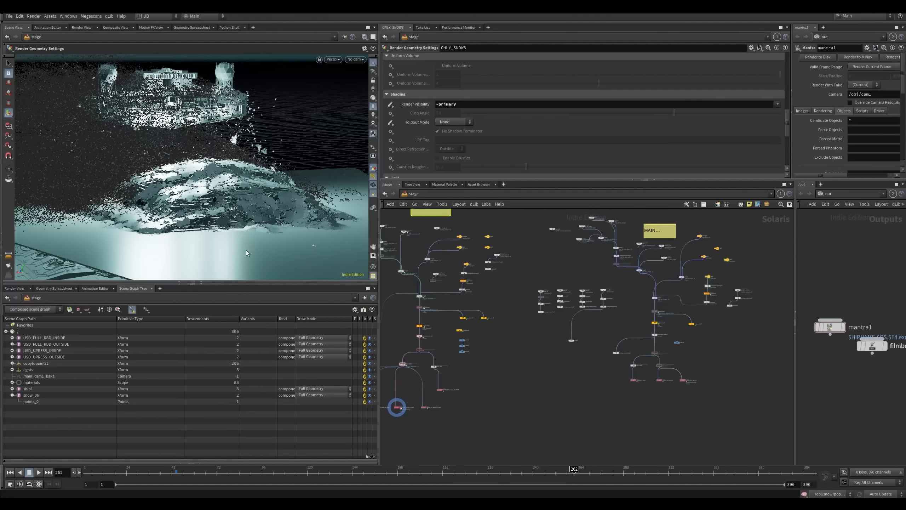
{"action": "mouse_move", "coordinate": [261, 213]}
{"action": "left_mouse_down", "text": "alt"}
{"action": "mouse_move", "coordinate": [214, 226]}
{"action": "mouse_move", "coordinate": [239, 201]}
{"action": "mouse_move", "coordinate": [246, 225]}
{"action": "mouse_move", "coordinate": [252, 217]}
{"action": "mouse_move", "coordinate": [262, 231]}
{"action": "left_mouse_up", "text": "alt"}
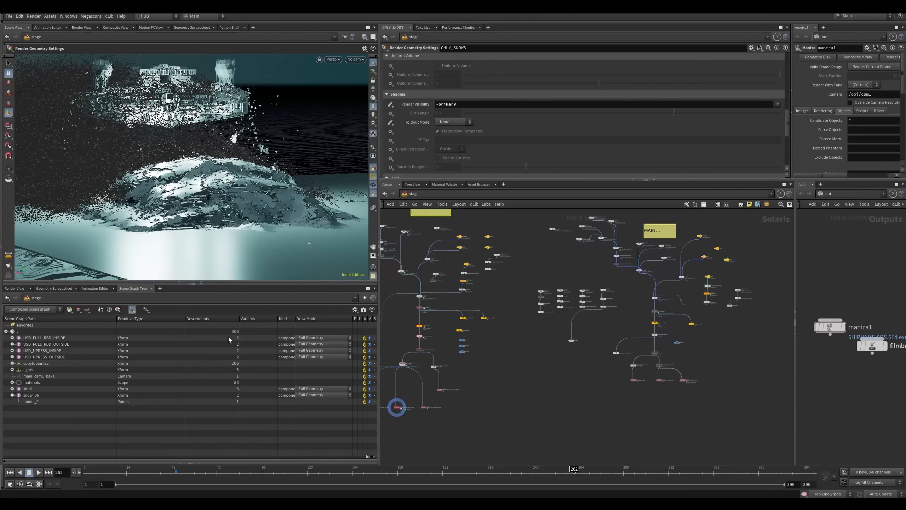
{"action": "left_click_drag", "start_coordinate": [259, 242], "coordinate": [250, 232], "text": "alt"}
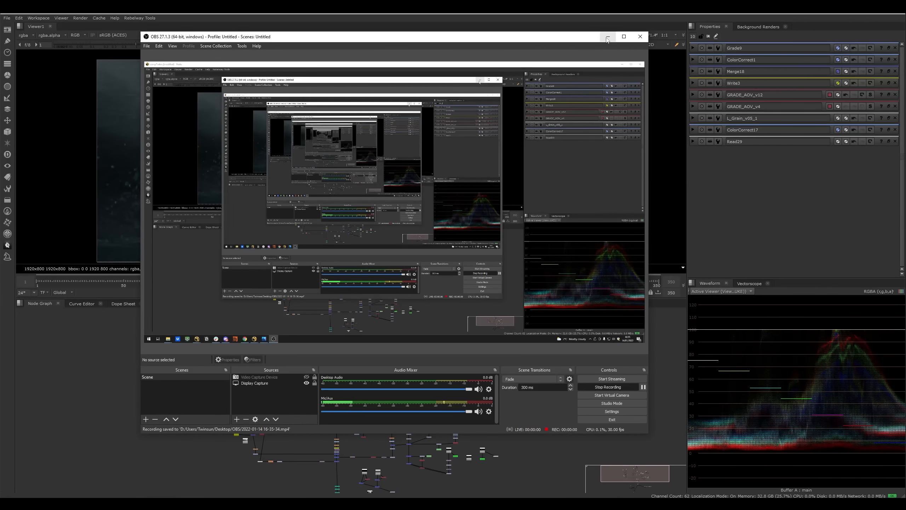
Step: Hide the OBS window, switch to the Nuke composite, and look over its node graph from the first reads to the output
{"action": "left_click", "coordinate": [607, 37]}
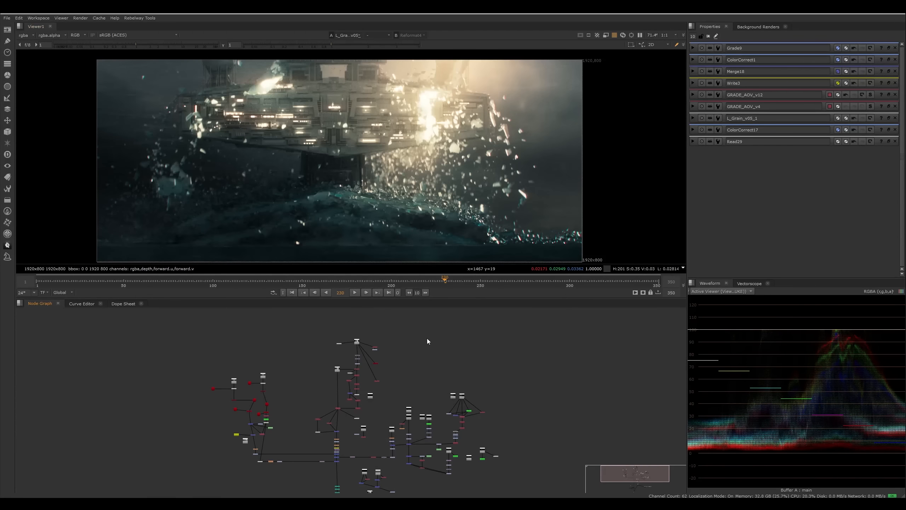
{"action": "middle_click_drag", "start_coordinate": [390, 391], "coordinate": [398, 366]}
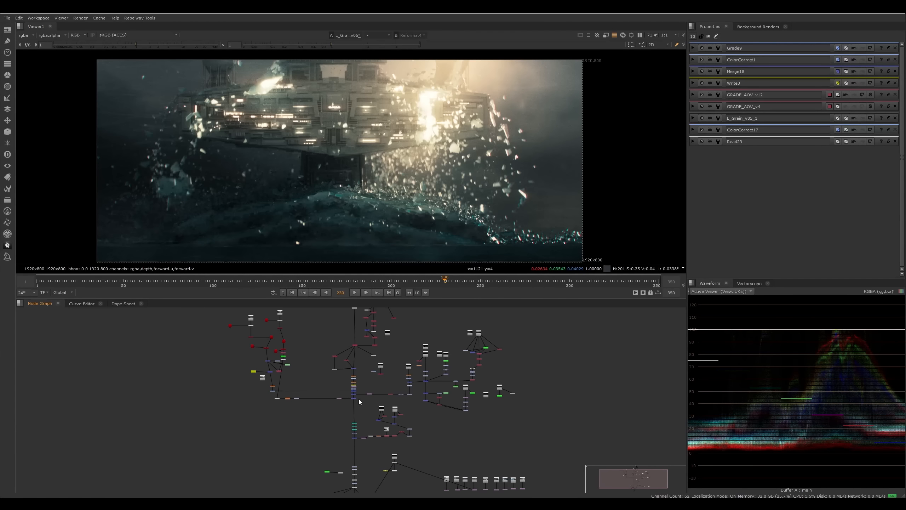
{"action": "middle_click_drag", "start_coordinate": [358, 404], "coordinate": [369, 412]}
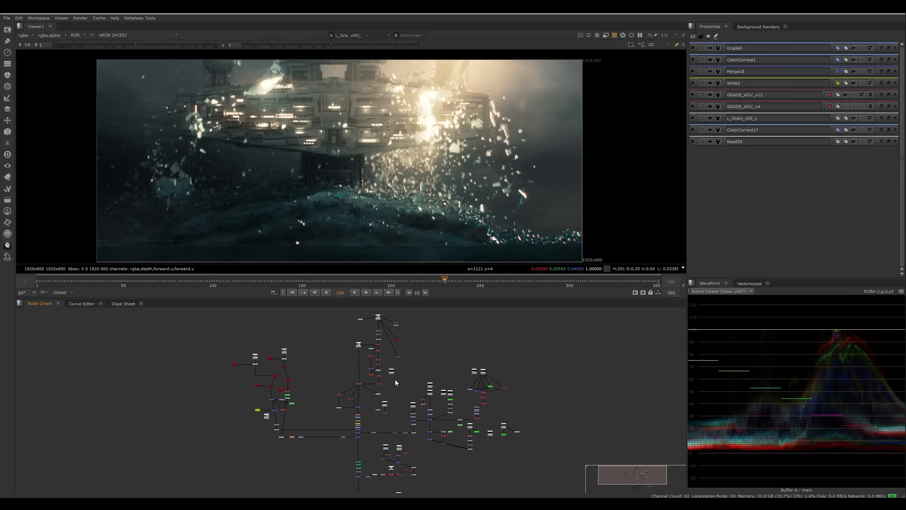
{"action": "middle_click_drag", "start_coordinate": [395, 382], "coordinate": [400, 387]}
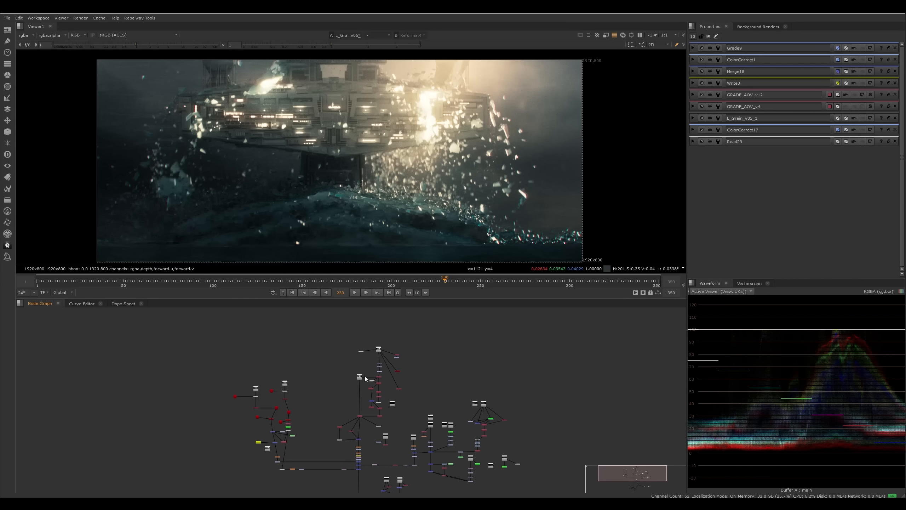
{"action": "middle_click_drag", "start_coordinate": [367, 422], "coordinate": [370, 377]}
{"action": "middle_click_drag", "start_coordinate": [371, 446], "coordinate": [373, 379]}
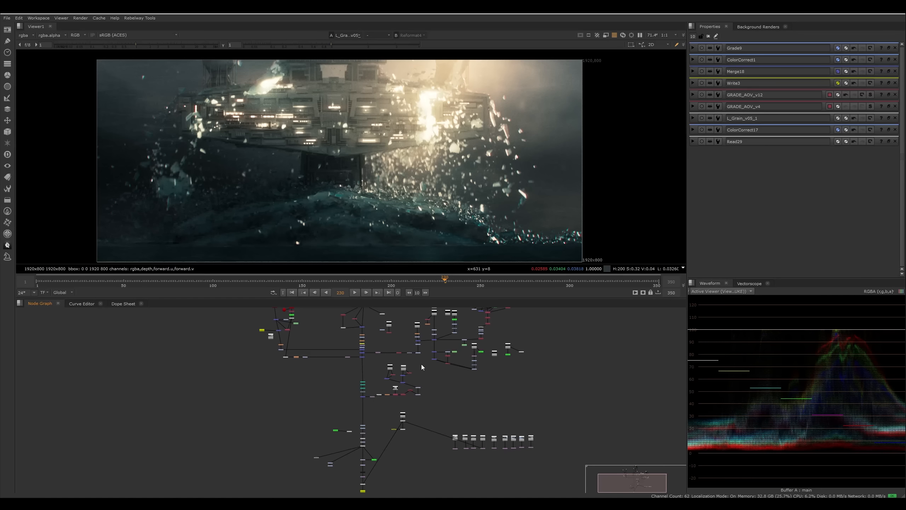
{"action": "middle_click_drag", "start_coordinate": [378, 375], "coordinate": [392, 448]}
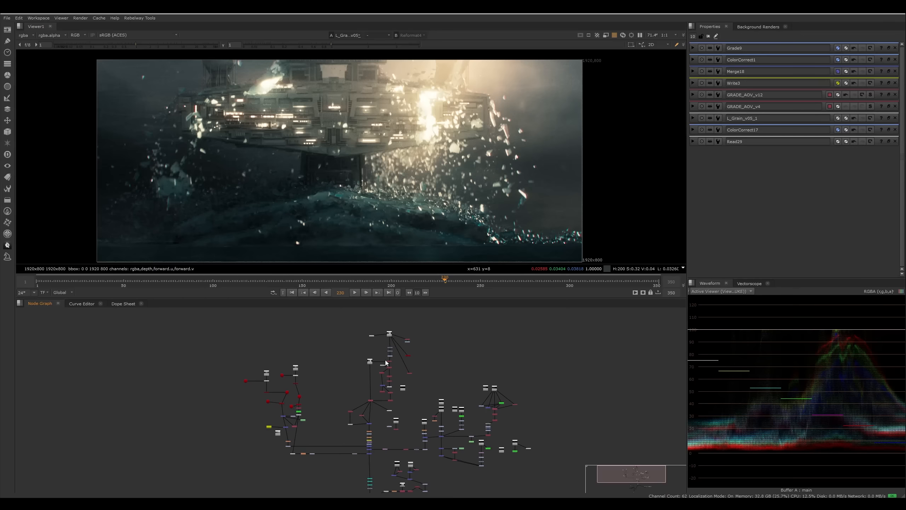
Step: View the Read14 render in the viewer and play its sequence from about frame 155
{"action": "scroll", "coordinate": [406, 342], "scroll_direction": "up", "scroll_amount": 3}
{"action": "middle_click_drag", "start_coordinate": [385, 348], "coordinate": [368, 365]}
{"action": "scroll", "coordinate": [371, 374], "scroll_direction": "up", "scroll_amount": 3}
{"action": "key", "text": "1"}
{"action": "left_click", "coordinate": [397, 343]}
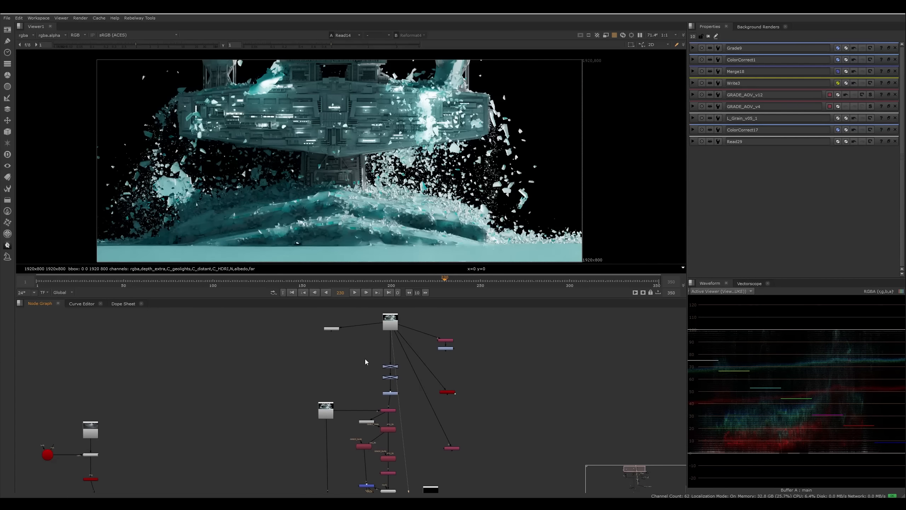
{"action": "key", "text": "l"}
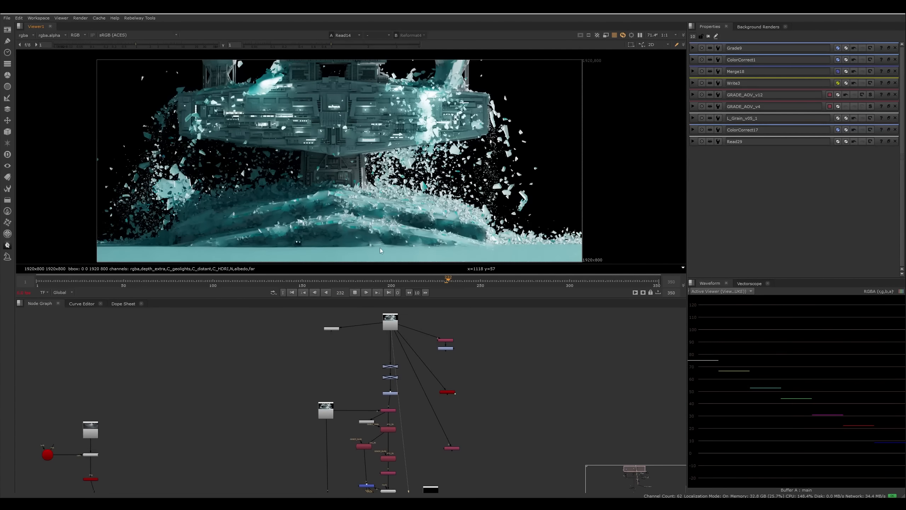
{"action": "left_click", "coordinate": [310, 282]}
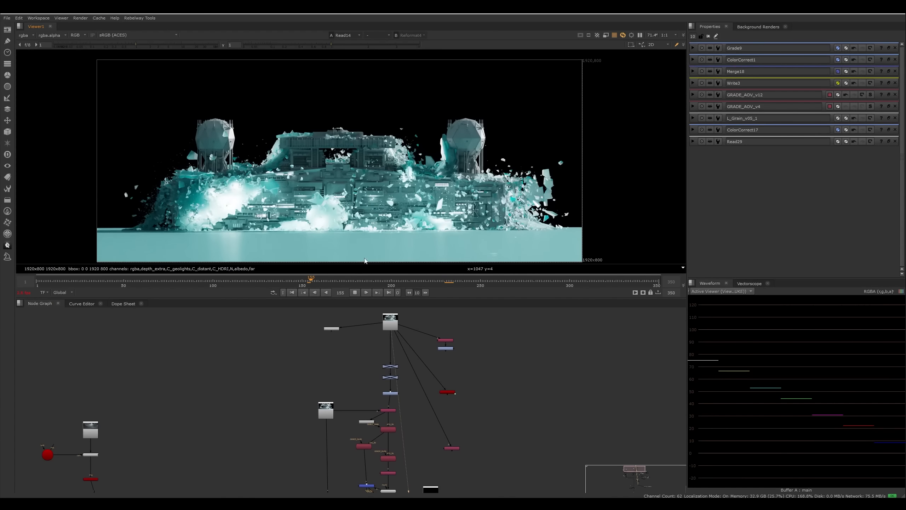
{"action": "key", "text": "k"}
{"action": "key", "text": "l"}
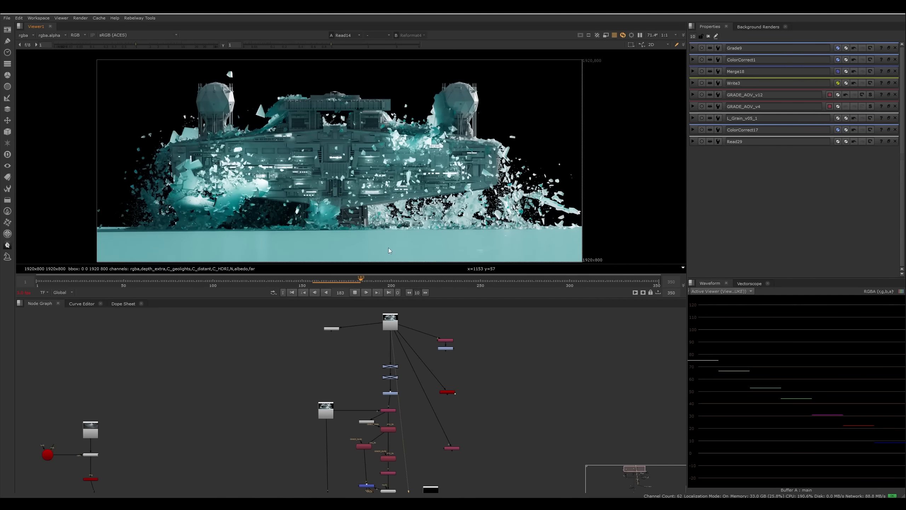
Step: Go to frame 176 and compare a close-up of the ship in Read14 with the Read18 render
{"action": "mouse_move", "coordinate": [339, 283]}
{"action": "left_mouse_down"}
{"action": "mouse_move", "coordinate": [326, 282]}
{"action": "mouse_move", "coordinate": [349, 282]}
{"action": "left_mouse_up"}
{"action": "scroll", "coordinate": [377, 230], "scroll_direction": "up", "scroll_amount": 6}
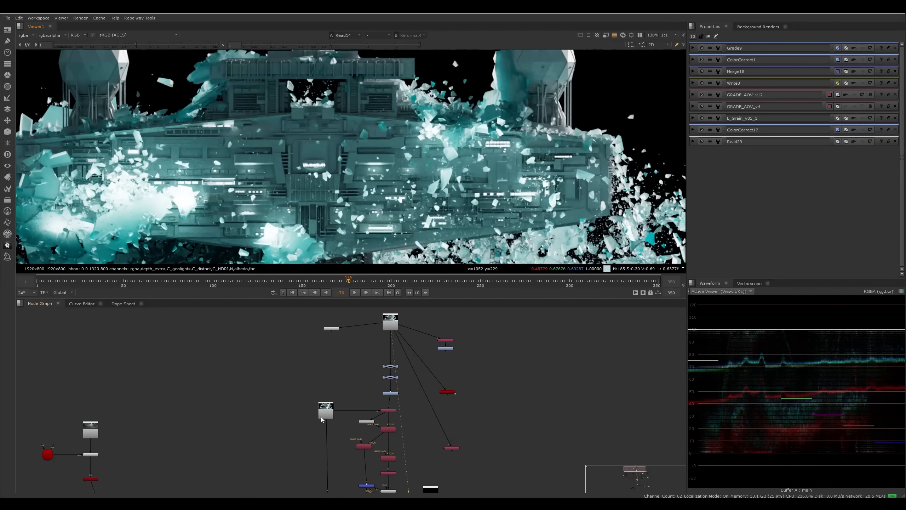
{"action": "middle_click_drag", "start_coordinate": [327, 185], "coordinate": [380, 173]}
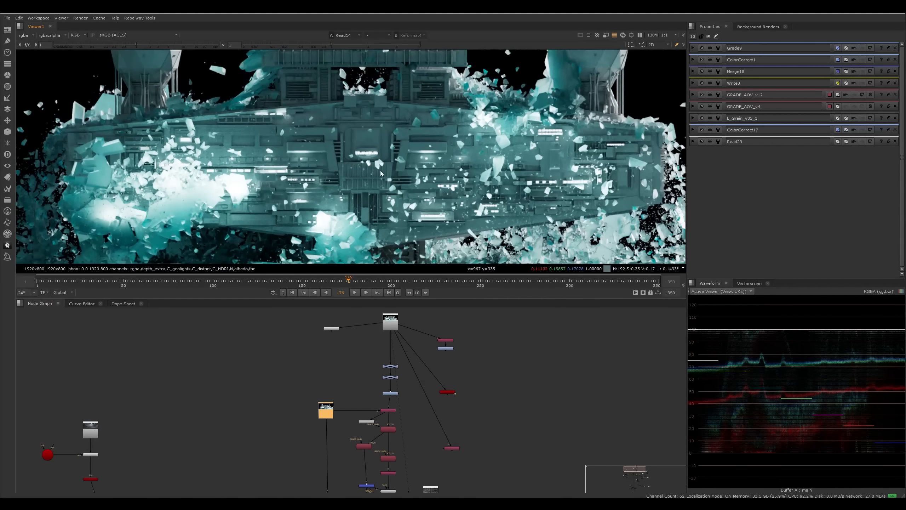
{"action": "key", "text": "1"}
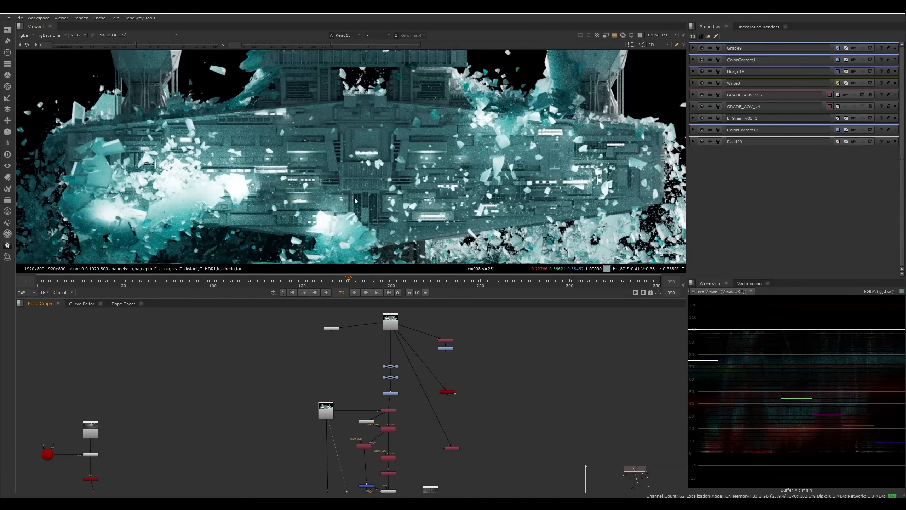
Step: Play the Read18 sequence from frame 176, examine the ship's hull up close, and stop the playback
{"action": "scroll", "coordinate": [357, 198], "scroll_direction": "down", "scroll_amount": 2}
{"action": "key", "text": "l"}
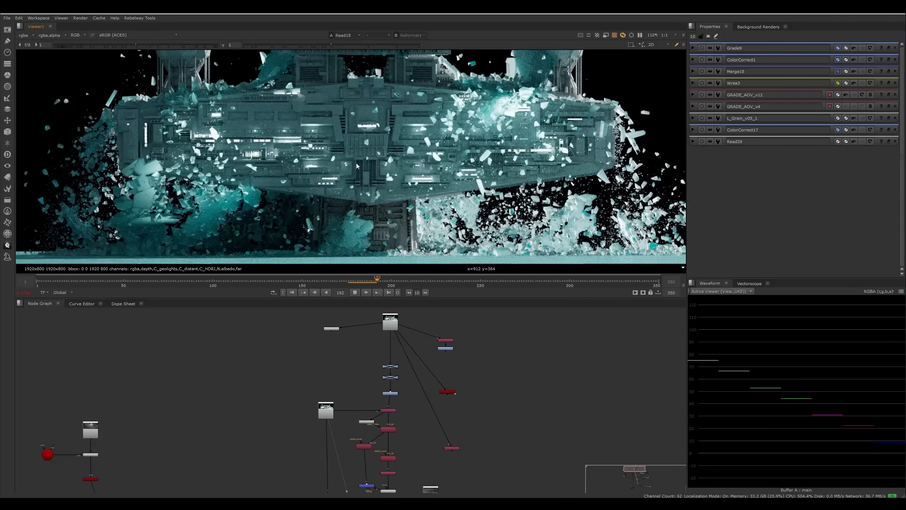
{"action": "scroll", "coordinate": [382, 179], "scroll_direction": "up", "scroll_amount": 4}
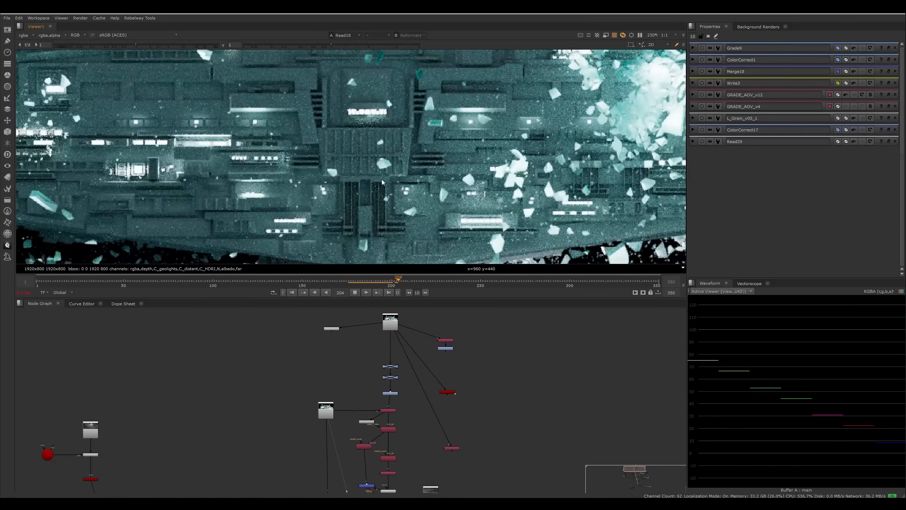
{"action": "left_click", "coordinate": [366, 290]}
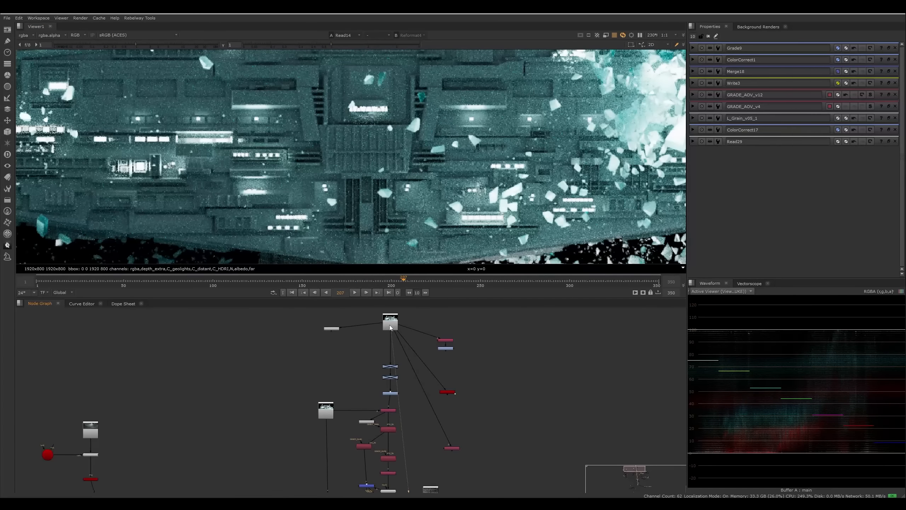
Step: View the Read14 render again and look at the whole ship
{"action": "key", "text": "1"}
{"action": "scroll", "coordinate": [372, 196], "scroll_direction": "down", "scroll_amount": 4}
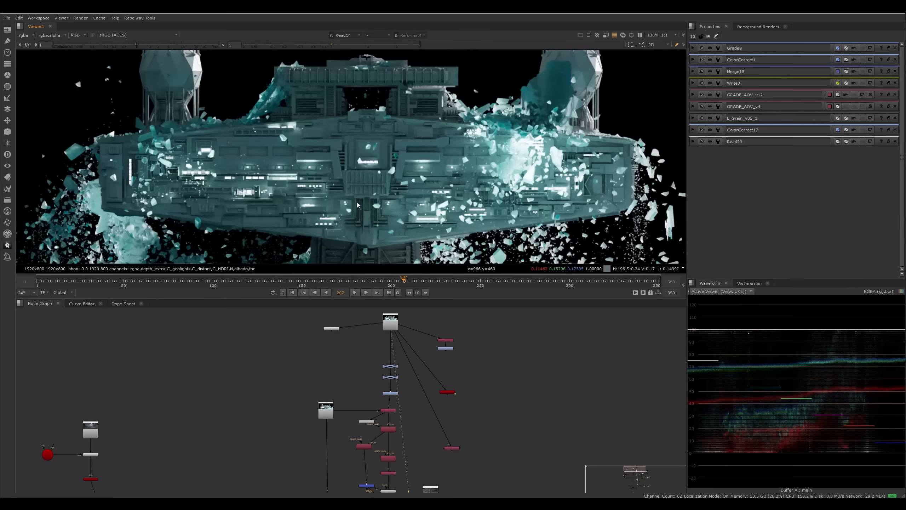
{"action": "scroll", "coordinate": [425, 352], "scroll_direction": "down", "scroll_amount": 5}
Step: View the Read27 snow render in the viewer and bring the neighbouring Read20 node into sight
{"action": "scroll", "coordinate": [429, 360], "scroll_direction": "up", "scroll_amount": 6}
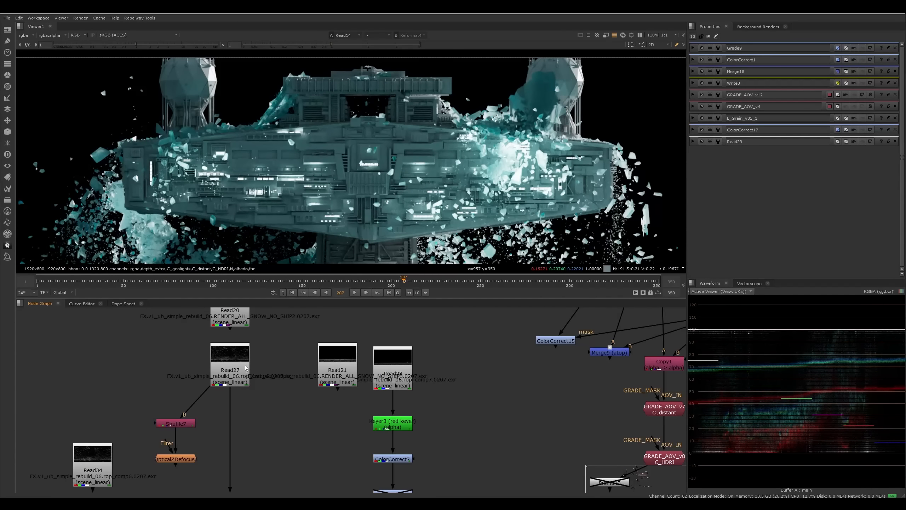
{"action": "left_click", "coordinate": [230, 358]}
{"action": "key", "text": "1"}
{"action": "left_click", "coordinate": [276, 368]}
{"action": "middle_click_drag", "start_coordinate": [277, 205], "coordinate": [337, 153]}
{"action": "middle_click_drag", "start_coordinate": [190, 356], "coordinate": [215, 391]}
{"action": "left_click_drag", "start_coordinate": [215, 391], "coordinate": [221, 415]}
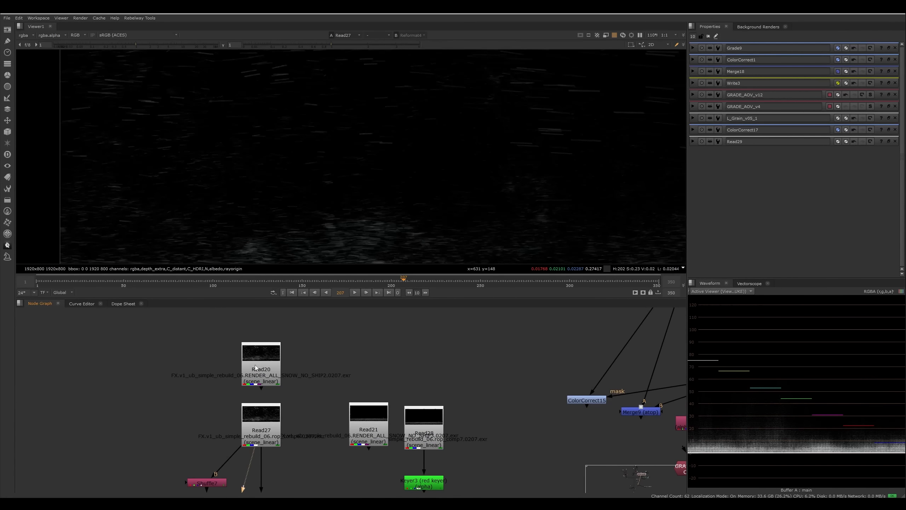
Step: View the Read20 snow render and examine its snow streaks up close
{"action": "left_click", "coordinate": [258, 368]}
{"action": "key", "text": "1"}
{"action": "middle_click_drag", "start_coordinate": [371, 244], "coordinate": [353, 211]}
{"action": "scroll", "coordinate": [353, 213], "scroll_direction": "up", "scroll_amount": 5}
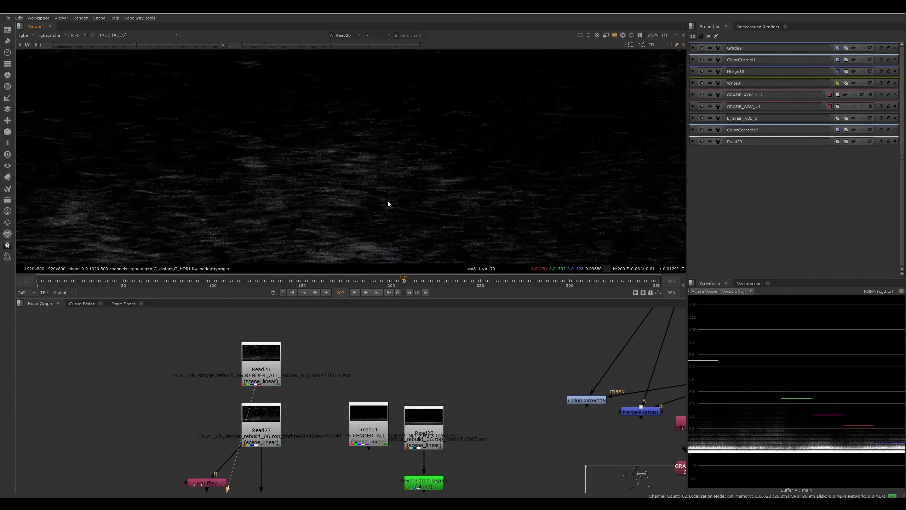
{"action": "scroll", "coordinate": [362, 212], "scroll_direction": "up", "scroll_amount": 3}
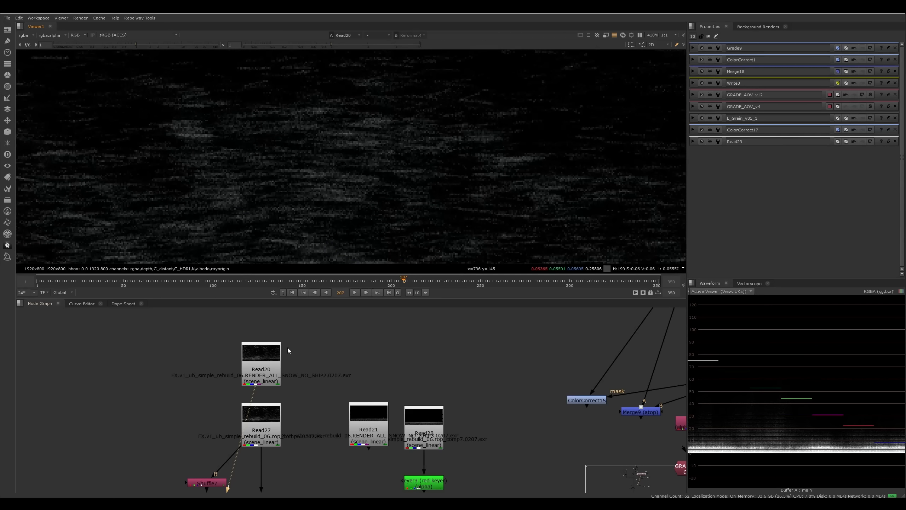
Step: Alternate between the Read27 and Read20 renders to compare their snow, finishing on the full frame of Read27
{"action": "left_click", "coordinate": [267, 418]}
{"action": "key", "text": "1"}
{"action": "left_click", "coordinate": [263, 368]}
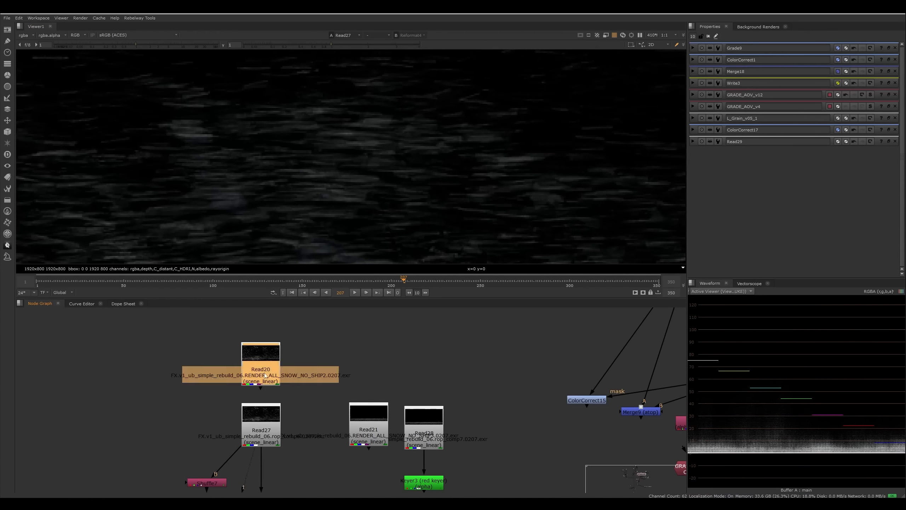
{"action": "key", "text": "1"}
{"action": "left_click", "coordinate": [265, 422]}
{"action": "key", "text": "1"}
{"action": "scroll", "coordinate": [332, 233], "scroll_direction": "down", "scroll_amount": 9}
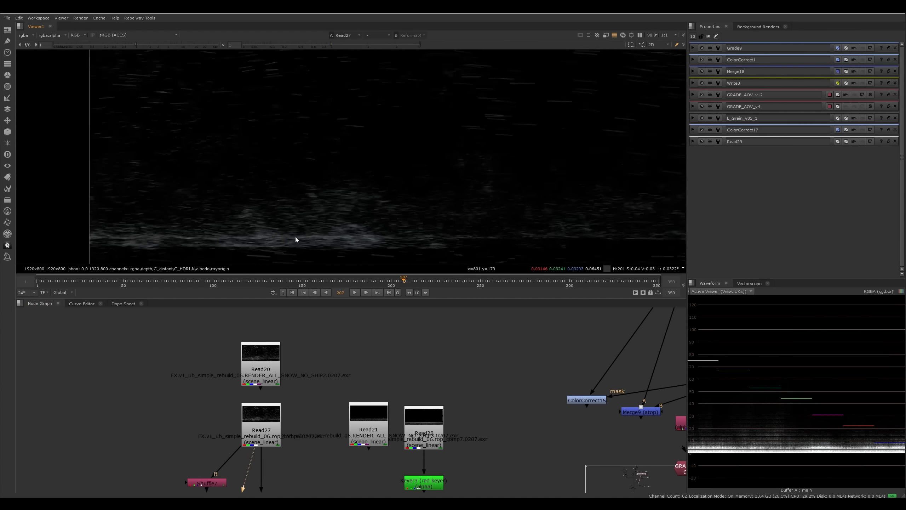
{"action": "scroll", "coordinate": [310, 237], "scroll_direction": "up", "scroll_amount": 2}
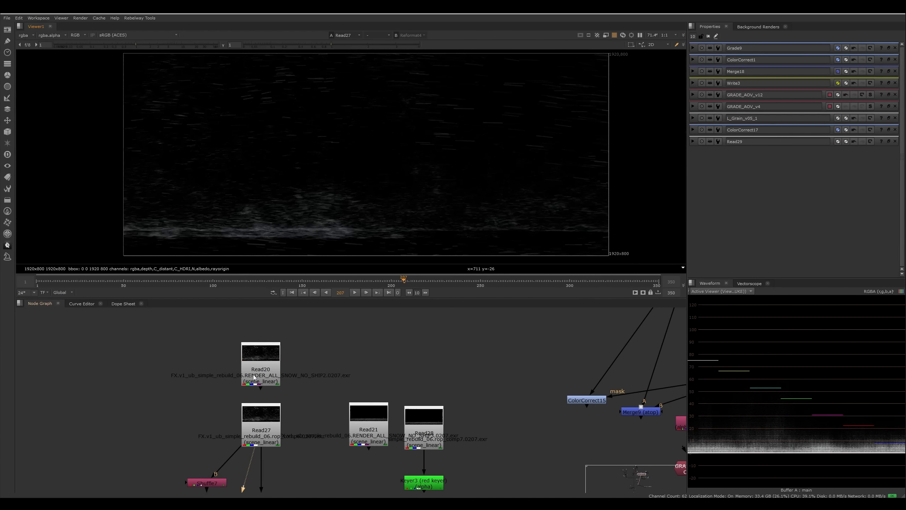
Step: Move the Read20 node slightly further above Read27 and examine the Read27 snow up close
{"action": "left_click_drag", "start_coordinate": [258, 381], "coordinate": [258, 374]}
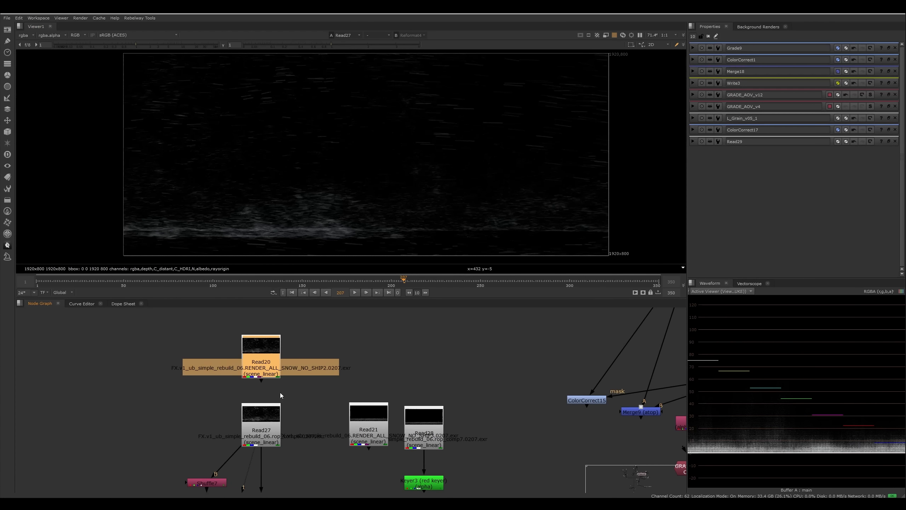
{"action": "middle_click_drag", "start_coordinate": [202, 375], "coordinate": [246, 407]}
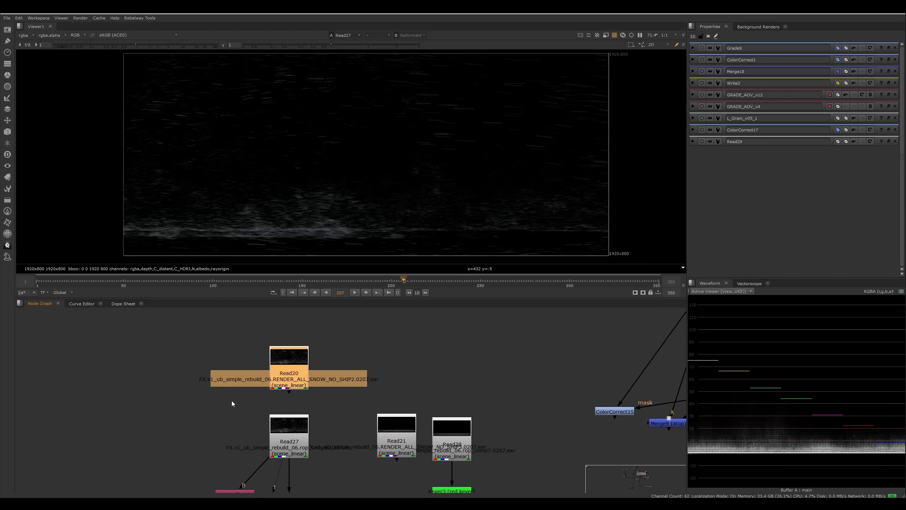
{"action": "scroll", "coordinate": [249, 404], "scroll_direction": "down", "scroll_amount": 4}
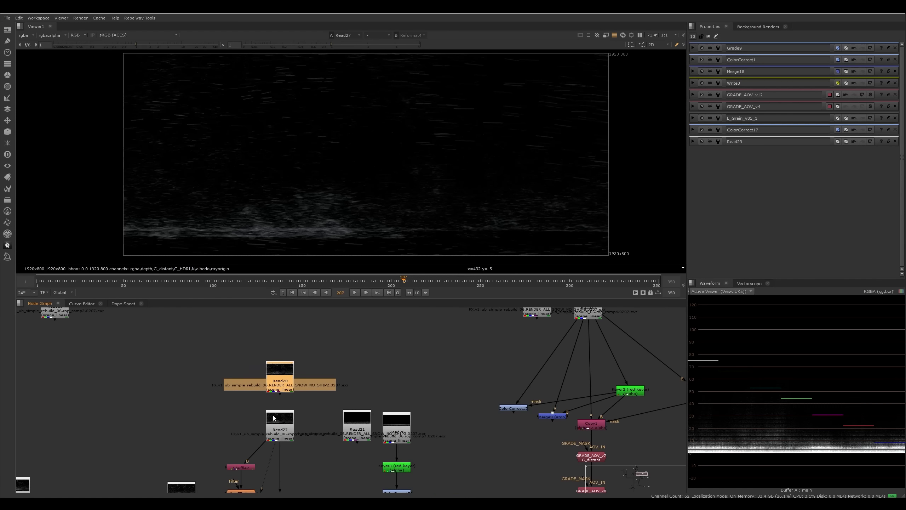
{"action": "scroll", "coordinate": [310, 353], "scroll_direction": "up", "scroll_amount": 3}
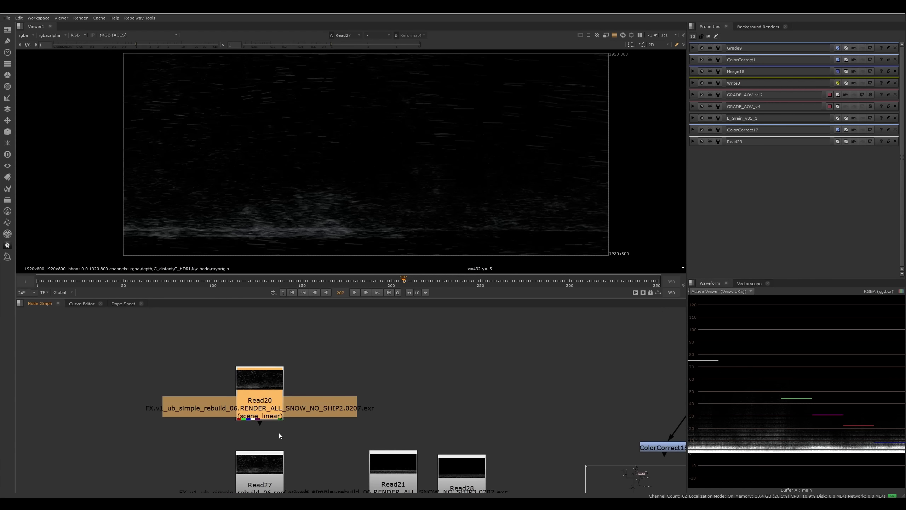
{"action": "middle_click_drag", "start_coordinate": [279, 433], "coordinate": [289, 402]}
{"action": "scroll", "coordinate": [366, 204], "scroll_direction": "up", "scroll_amount": 5}
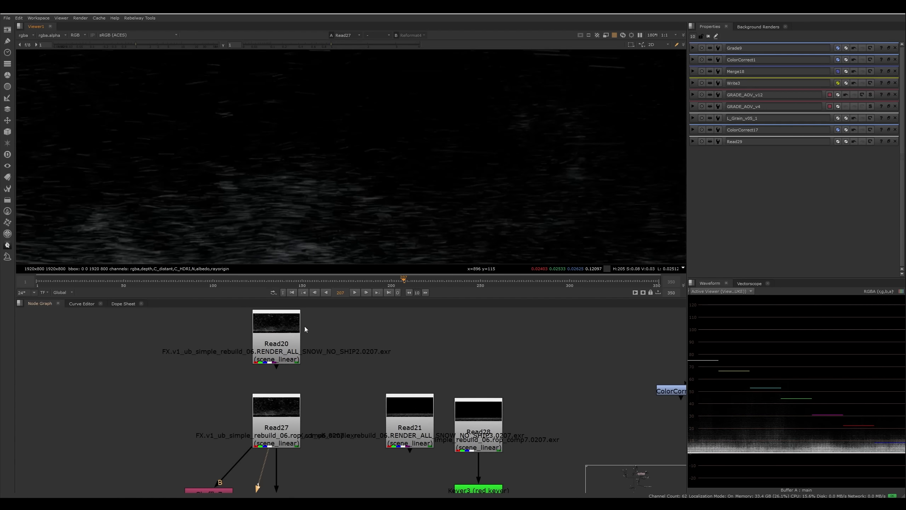
{"action": "scroll", "coordinate": [358, 339], "scroll_direction": "down", "scroll_amount": 4}
{"action": "scroll", "coordinate": [303, 410], "scroll_direction": "up", "scroll_amount": 5}
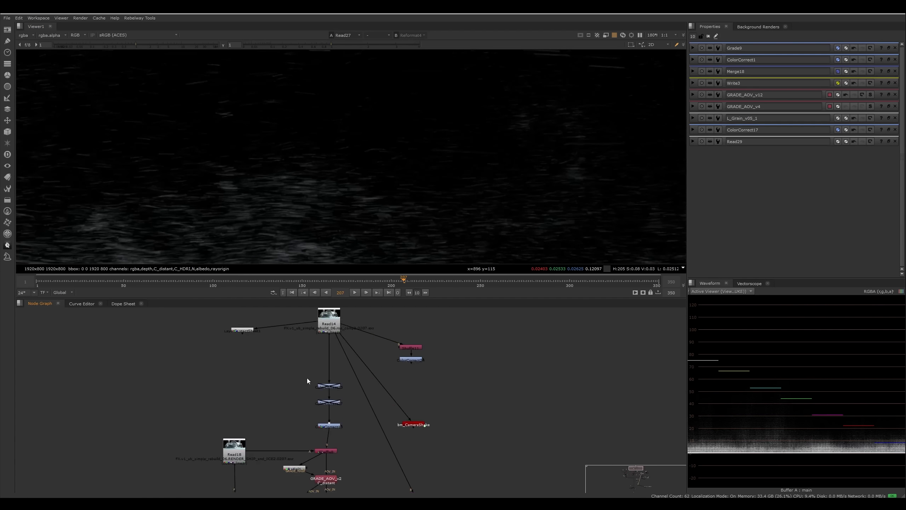
Step: View the output of the ColorCorrect node in the Read14 branch at full frame and follow the branch to its AOV grades
{"action": "left_click", "coordinate": [320, 415]}
{"action": "key", "text": "1"}
{"action": "key", "text": "f"}
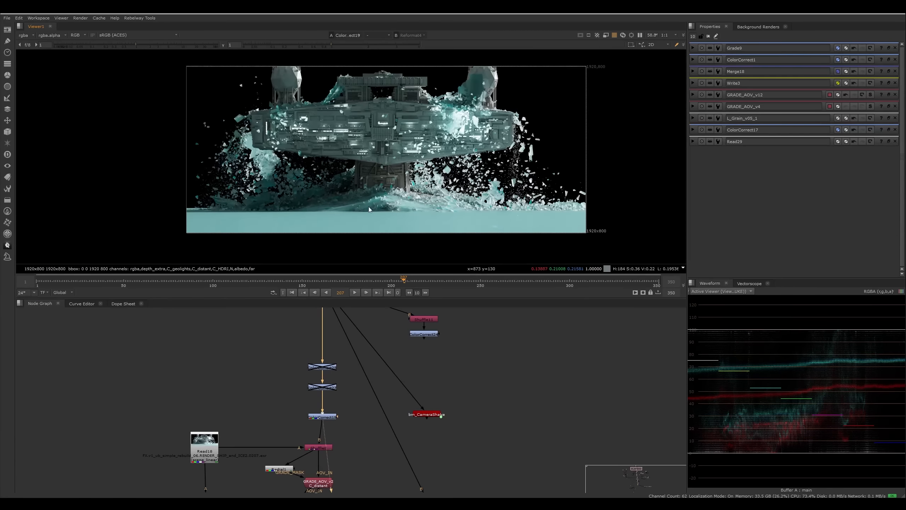
{"action": "scroll", "coordinate": [355, 204], "scroll_direction": "up", "scroll_amount": 1}
{"action": "middle_click_drag", "start_coordinate": [291, 430], "coordinate": [284, 409]}
{"action": "middle_click_drag", "start_coordinate": [344, 451], "coordinate": [336, 347]}
Step: View the GRADE_AOV_v2 node for C_distant and toggle it off and on to compare its effect on the snow
{"action": "left_click_drag", "start_coordinate": [300, 361], "coordinate": [304, 371]}
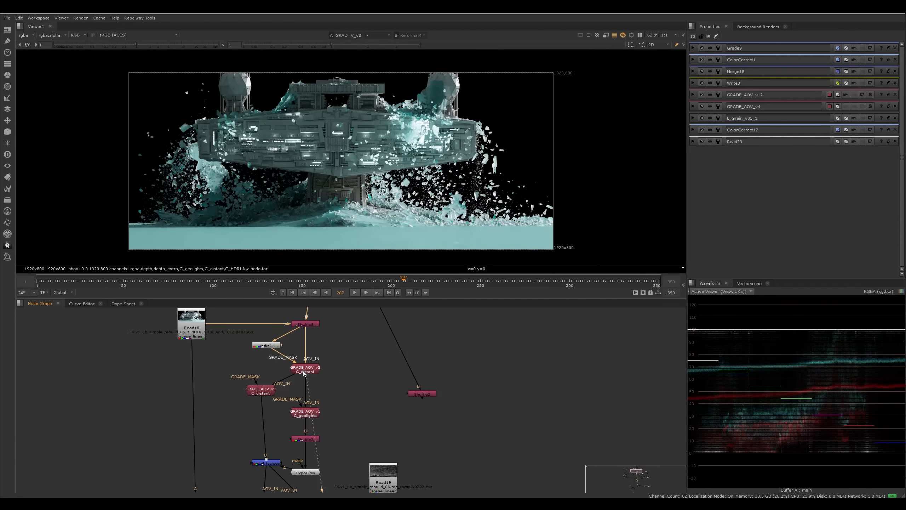
{"action": "key", "text": "1"}
{"action": "key", "text": "d"}
{"action": "key", "text": "d"}
{"action": "key", "text": "d"}
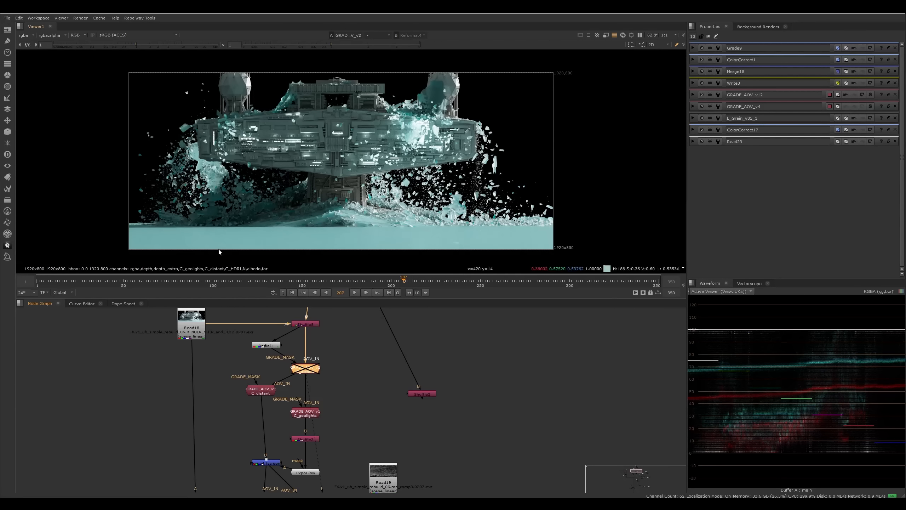
{"action": "key", "text": "d"}
{"action": "key", "text": "d"}
{"action": "key", "text": "d"}
{"action": "key", "text": "d"}
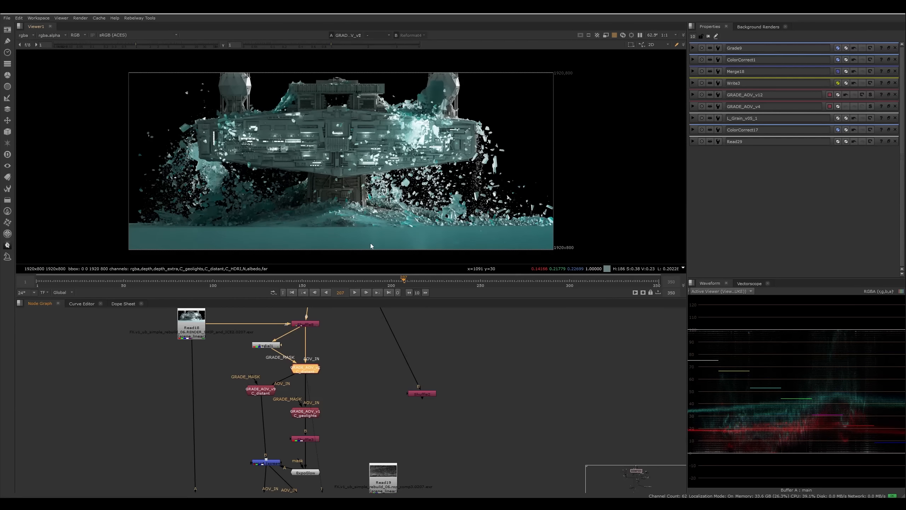
{"action": "key", "text": "d"}
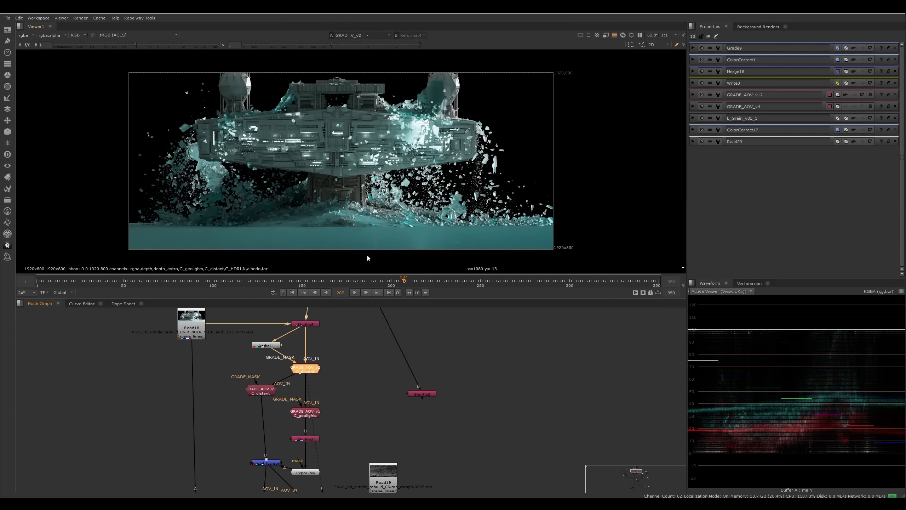
Step: View the Radial1 mask, return to the GRADE_AOV_v2 output, and open that grade's properties
{"action": "scroll", "coordinate": [335, 357], "scroll_direction": "up", "scroll_amount": 2}
{"action": "left_click", "coordinate": [254, 343]}
{"action": "key", "text": "1"}
{"action": "left_click", "coordinate": [301, 370]}
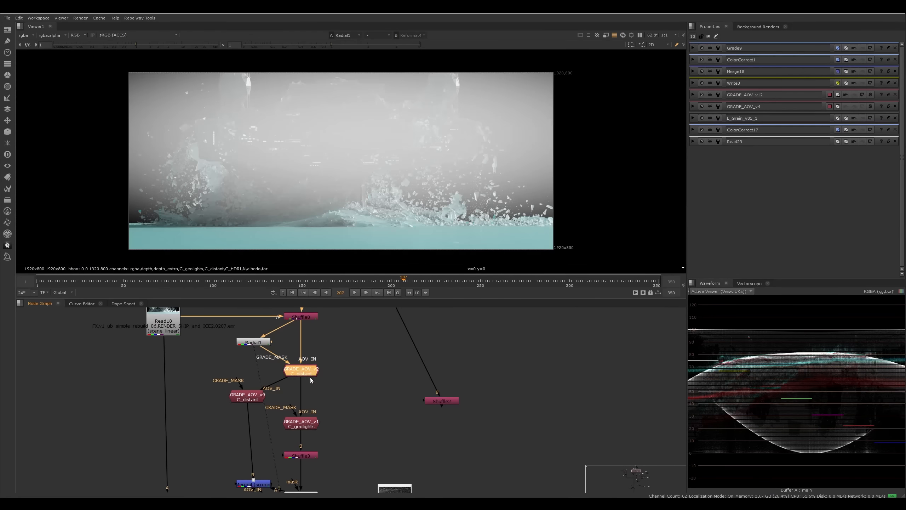
{"action": "key", "text": "1"}
{"action": "double_click", "coordinate": [302, 371]}
{"action": "middle_click_drag", "start_coordinate": [306, 385], "coordinate": [295, 418]}
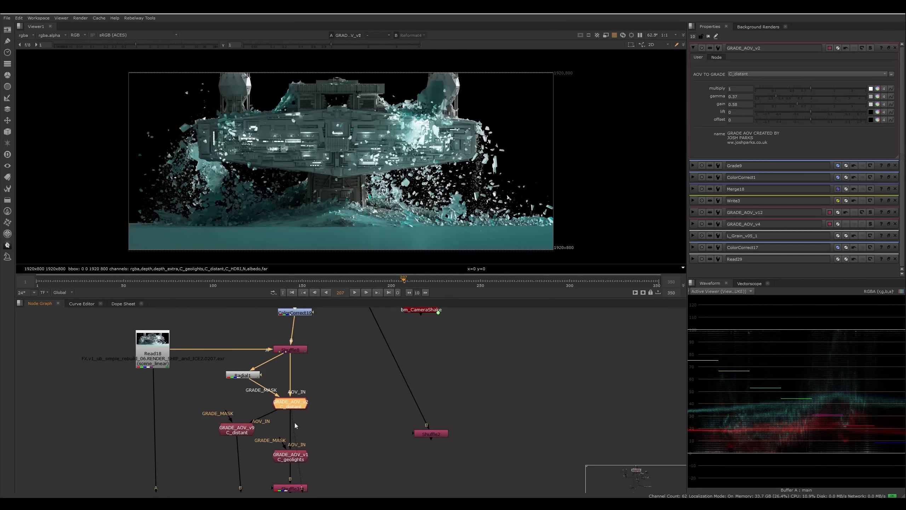
Step: Toggle GRADE_AOV_v2 off and on again with its settings open to compare the graded ground
{"action": "left_click_drag", "start_coordinate": [293, 408], "coordinate": [293, 409]}
{"action": "key", "text": "d"}
{"action": "key", "text": "d"}
{"action": "key", "text": "d"}
{"action": "key", "text": "d"}
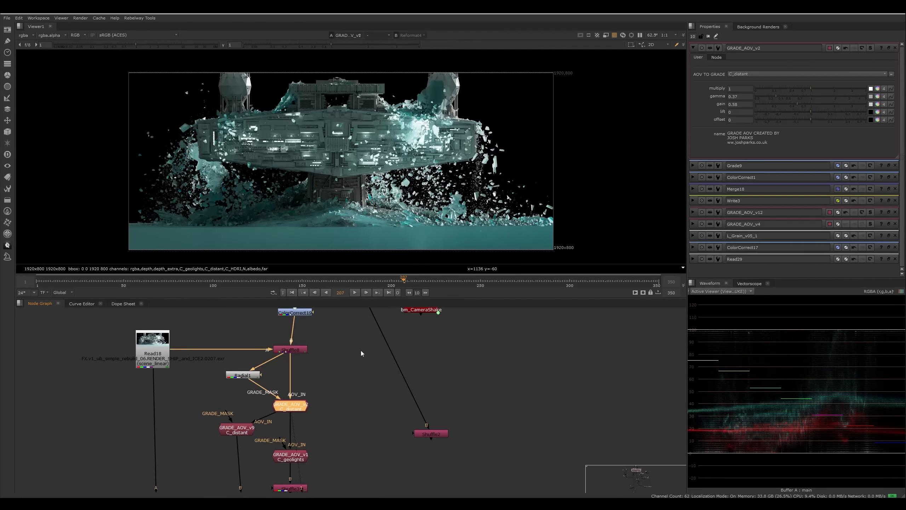
Step: View the LayerContactSheet1 node connected to Read14 and zoom in on its first render layers
{"action": "middle_click_drag", "start_coordinate": [334, 309], "coordinate": [348, 471]}
{"action": "double_click", "coordinate": [179, 347]}
{"action": "key", "text": "1"}
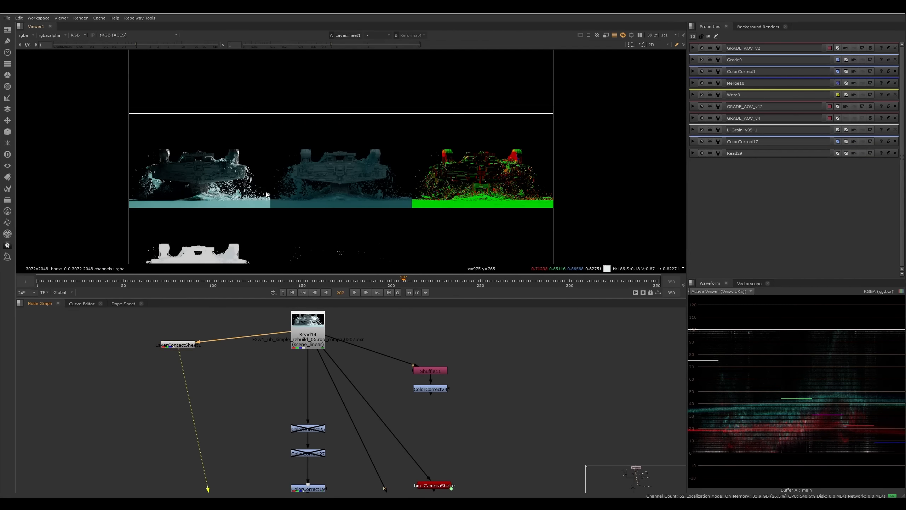
{"action": "middle_click_drag", "start_coordinate": [261, 217], "coordinate": [284, 202]}
{"action": "middle_click_drag", "start_coordinate": [250, 137], "coordinate": [294, 209]}
{"action": "scroll", "coordinate": [293, 211], "scroll_direction": "up", "scroll_amount": 5}
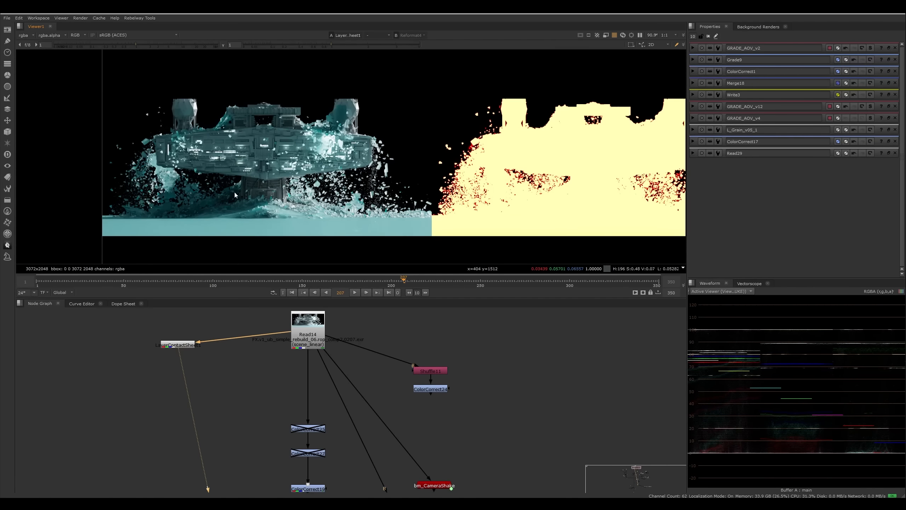
Step: Look through the rows of the layer contact sheet, comparing the separate light passes
{"action": "middle_click_drag", "start_coordinate": [547, 198], "coordinate": [230, 201]}
{"action": "middle_click_drag", "start_coordinate": [599, 199], "coordinate": [413, 178]}
{"action": "middle_click_drag", "start_coordinate": [385, 250], "coordinate": [493, 119]}
{"action": "middle_click_drag", "start_coordinate": [476, 176], "coordinate": [362, 182]}
{"action": "middle_click_drag", "start_coordinate": [294, 186], "coordinate": [551, 179]}
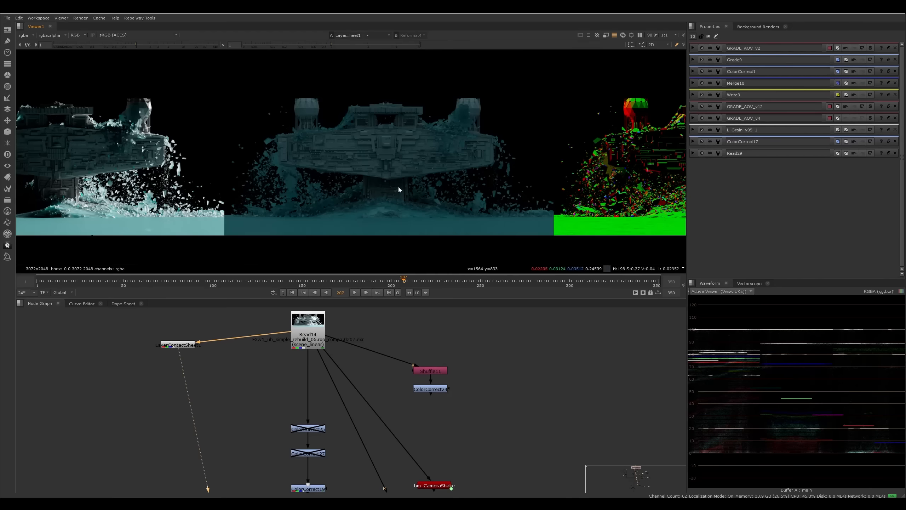
{"action": "scroll", "coordinate": [394, 180], "scroll_direction": "down", "scroll_amount": 2}
{"action": "scroll", "coordinate": [390, 183], "scroll_direction": "up", "scroll_amount": 1}
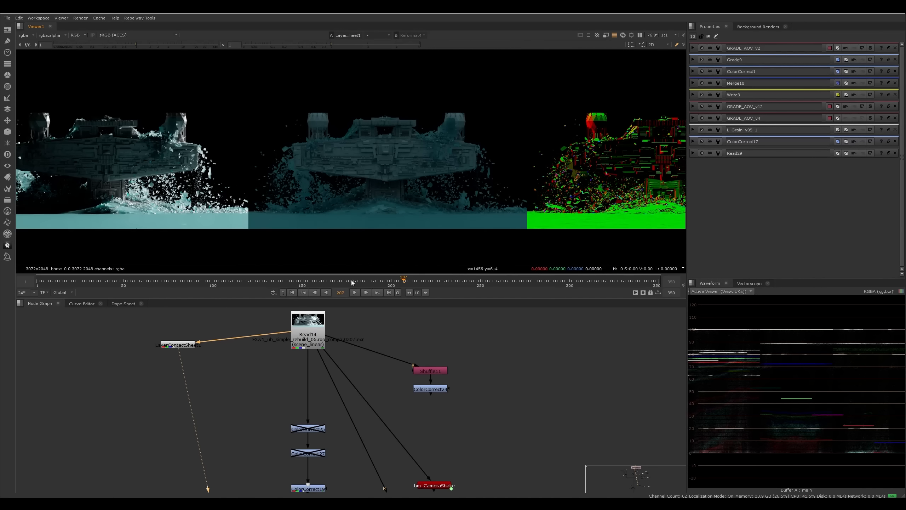
Step: Turn on Show layer names for LayerContactSheet1 and examine the C_distant pass
{"action": "double_click", "coordinate": [186, 346]}
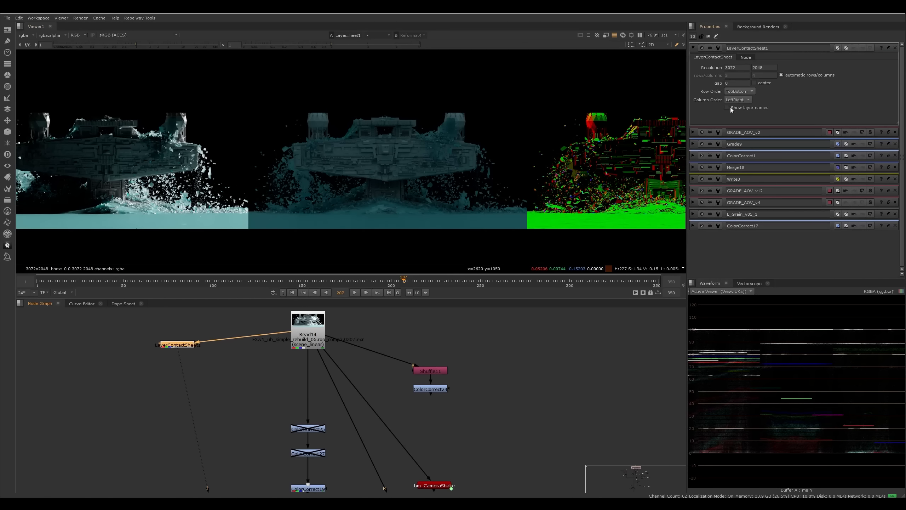
{"action": "middle_click_drag", "start_coordinate": [265, 205], "coordinate": [511, 188]}
{"action": "middle_click_drag", "start_coordinate": [378, 209], "coordinate": [341, 236]}
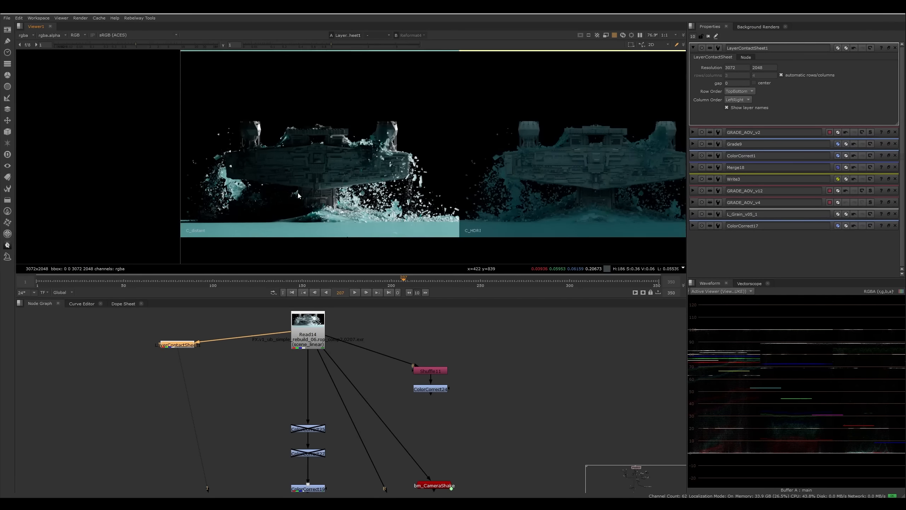
{"action": "scroll", "coordinate": [313, 189], "scroll_direction": "up", "scroll_amount": 3}
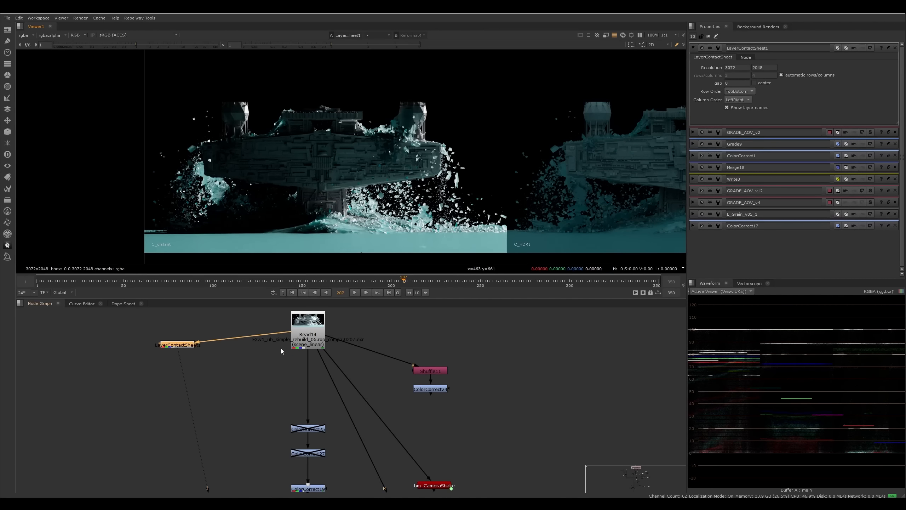
{"action": "middle_click_drag", "start_coordinate": [265, 442], "coordinate": [269, 315]}
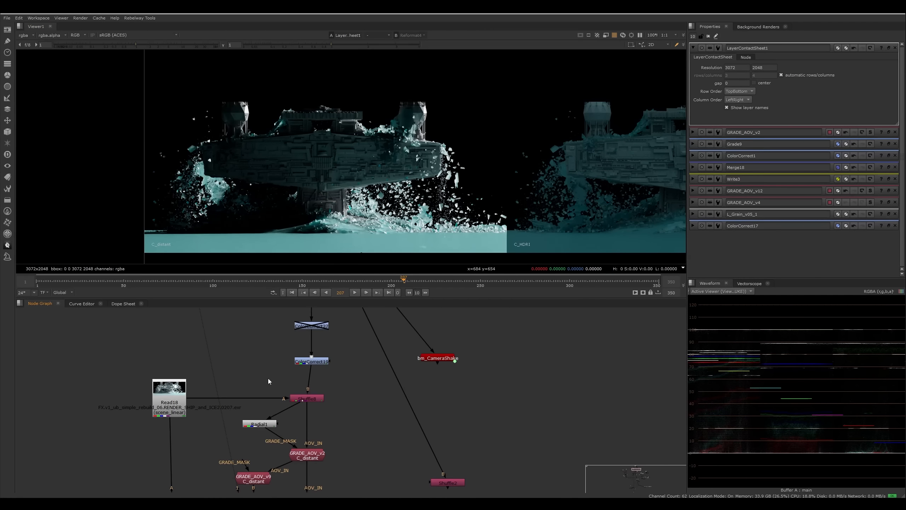
Step: View the full-frame GRADE_AOV_v2 output again and reopen its C_distant grade settings
{"action": "left_click", "coordinate": [309, 455]}
{"action": "key", "text": "1"}
{"action": "left_click", "coordinate": [339, 393]}
{"action": "middle_click_drag", "start_coordinate": [475, 203], "coordinate": [282, 199]}
{"action": "scroll", "coordinate": [282, 200], "scroll_direction": "down", "scroll_amount": 10}
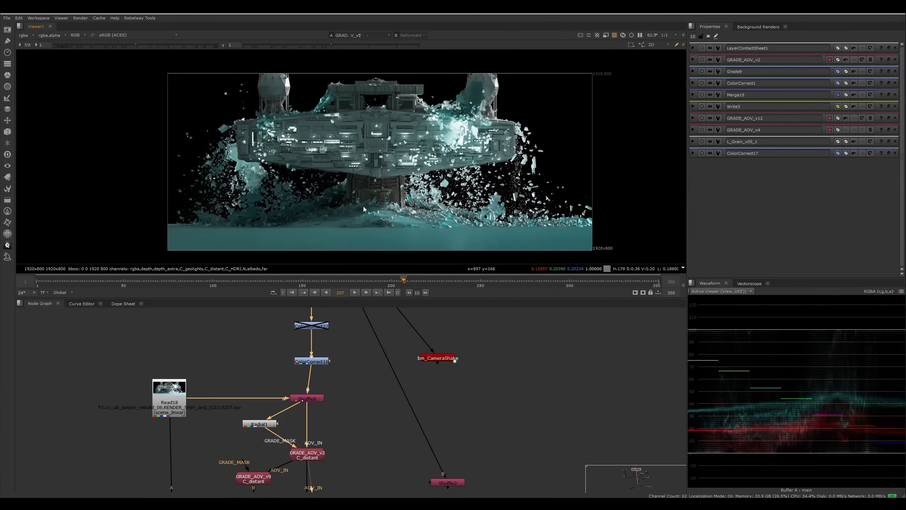
{"action": "middle_click_drag", "start_coordinate": [364, 207], "coordinate": [352, 187]}
{"action": "double_click", "coordinate": [313, 453]}
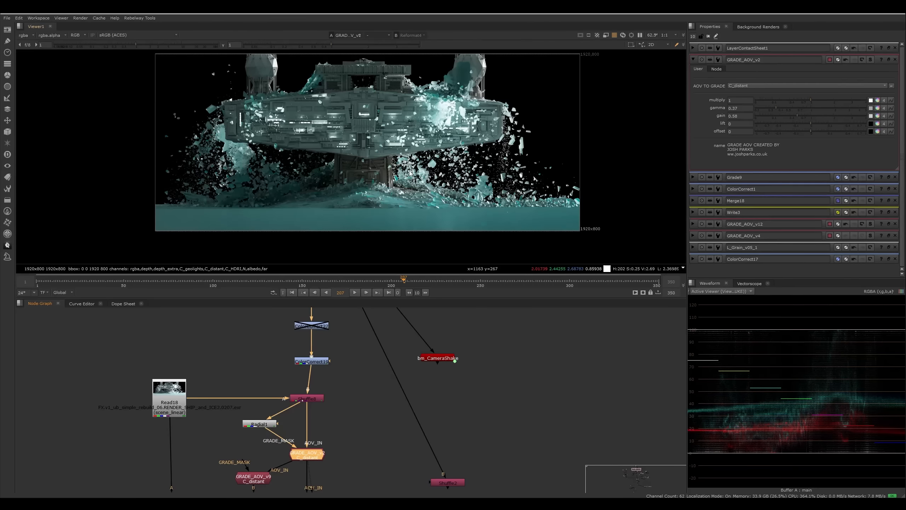
{"action": "middle_click_drag", "start_coordinate": [330, 93], "coordinate": [321, 101]}
{"action": "scroll", "coordinate": [354, 364], "scroll_direction": "down", "scroll_amount": 5}
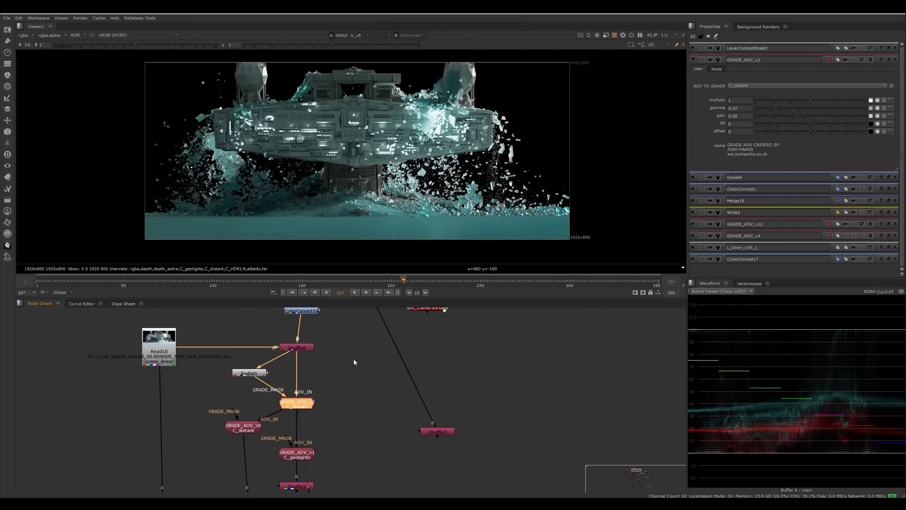
Step: View the output of the GRADE_AOV_v9 node for C_distant and disable the node
{"action": "left_click", "coordinate": [301, 389]}
{"action": "left_click_drag", "start_coordinate": [246, 361], "coordinate": [249, 366]}
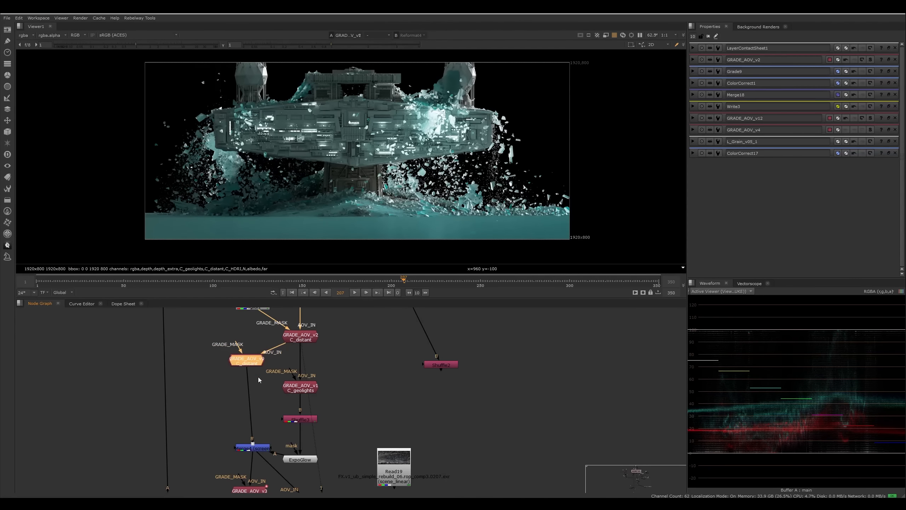
{"action": "key", "text": "1"}
{"action": "key", "text": "d"}
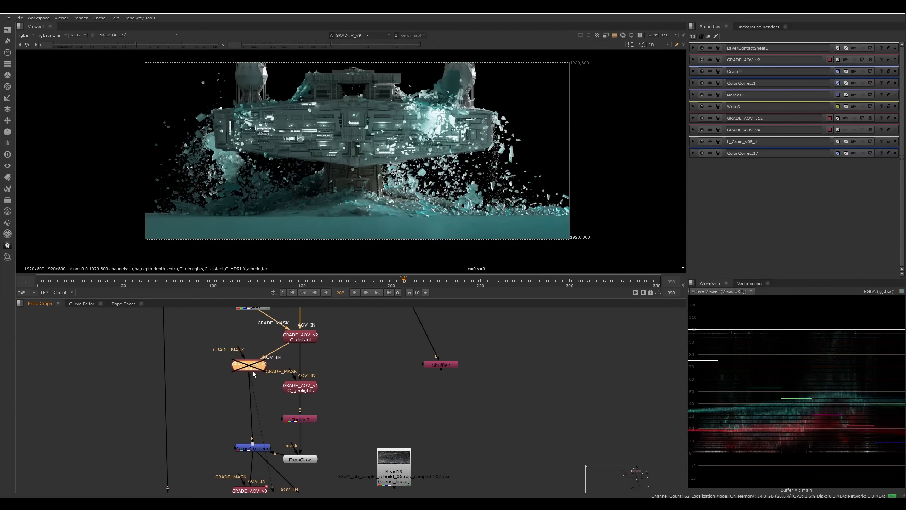
Step: Re-enable the GRADE_AOV_v9 node and view the output of Merge4
{"action": "key", "text": "d"}
{"action": "middle_click_drag", "start_coordinate": [234, 414], "coordinate": [240, 349]}
{"action": "left_click", "coordinate": [260, 385]}
{"action": "key", "text": "1"}
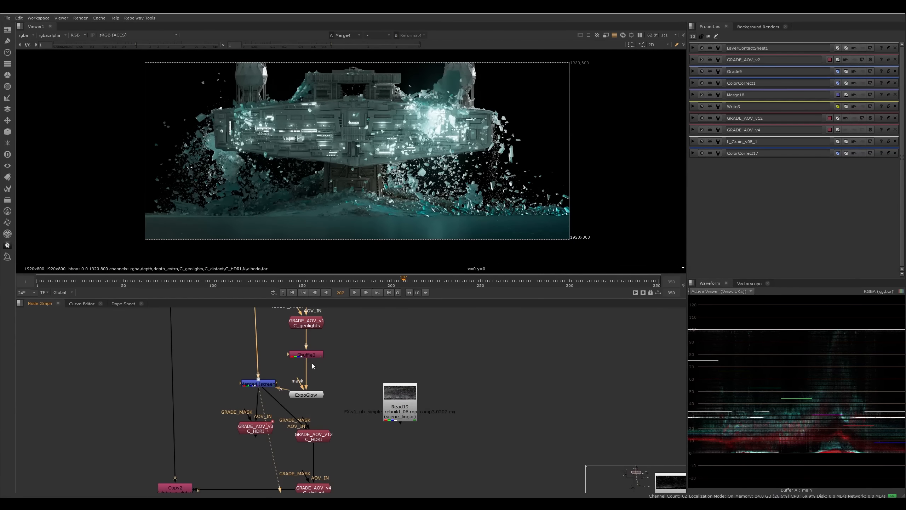
Step: View the ExpoGlow output, then its Shuffle3 input below the C_geolights grade
{"action": "left_click", "coordinate": [313, 441]}
{"action": "left_click", "coordinate": [318, 397]}
{"action": "key", "text": "1"}
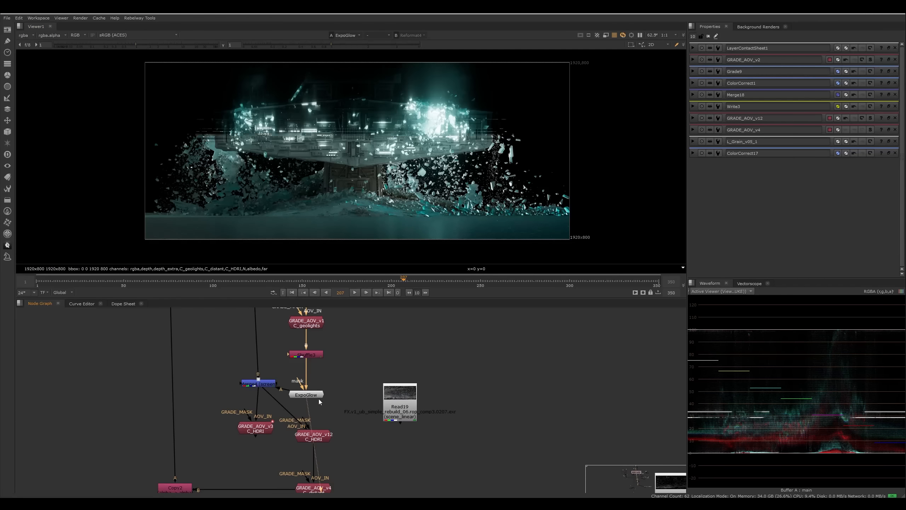
{"action": "middle_click_drag", "start_coordinate": [330, 355], "coordinate": [334, 401]}
{"action": "left_click", "coordinate": [314, 400]}
{"action": "key", "text": "1"}
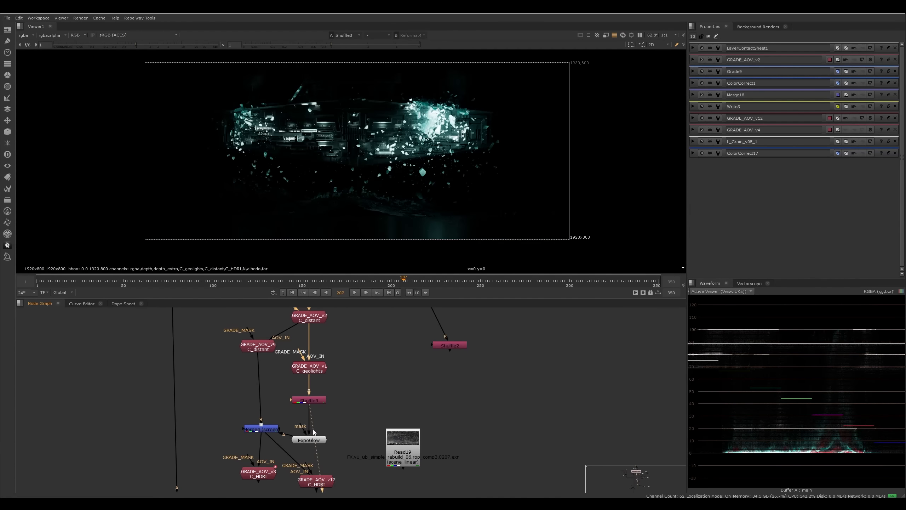
Step: Return to the ExpoGlow output and examine the glow around the bright blast up close and full frame
{"action": "left_click", "coordinate": [313, 439]}
{"action": "key", "text": "1"}
{"action": "scroll", "coordinate": [417, 141], "scroll_direction": "up", "scroll_amount": 4}
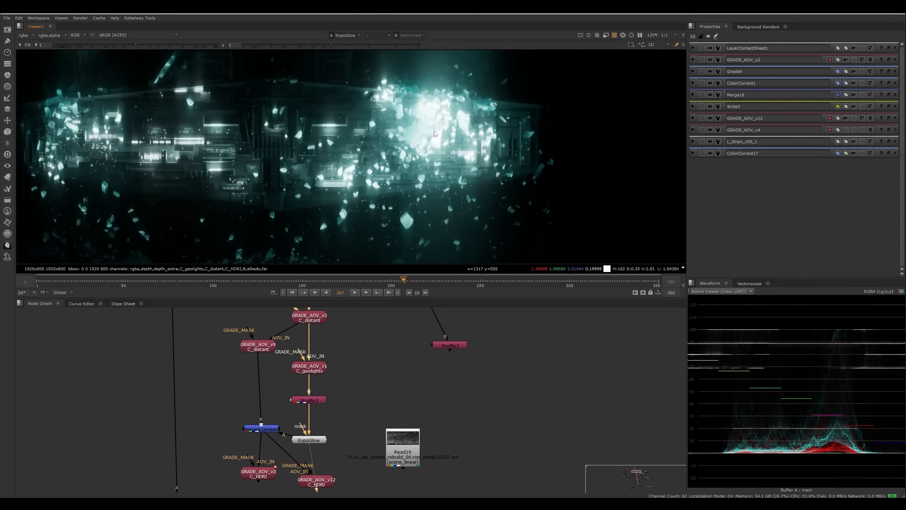
{"action": "scroll", "coordinate": [420, 112], "scroll_direction": "down", "scroll_amount": 2}
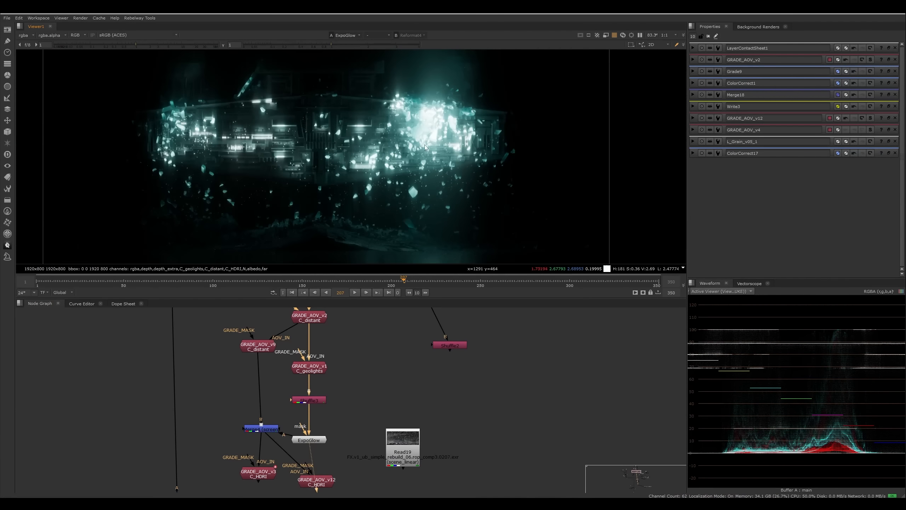
{"action": "scroll", "coordinate": [422, 148], "scroll_direction": "down", "scroll_amount": 1}
Step: View the Merge4 result with the glow and move the GRADE_AOV_v3 node farther from GRADE_AOV_v12
{"action": "left_click", "coordinate": [262, 430]}
{"action": "key", "text": "1"}
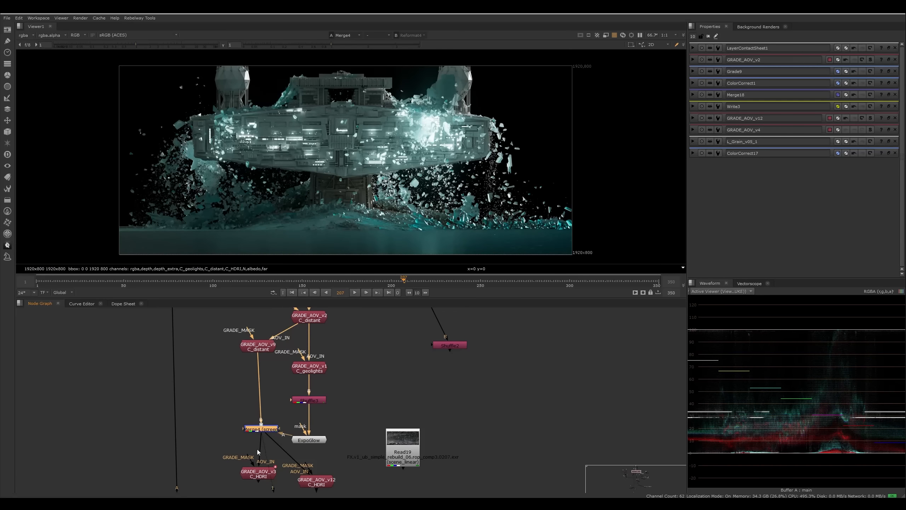
{"action": "left_click_drag", "start_coordinate": [258, 474], "coordinate": [232, 482]}
{"action": "middle_click_drag", "start_coordinate": [320, 492], "coordinate": [321, 408]}
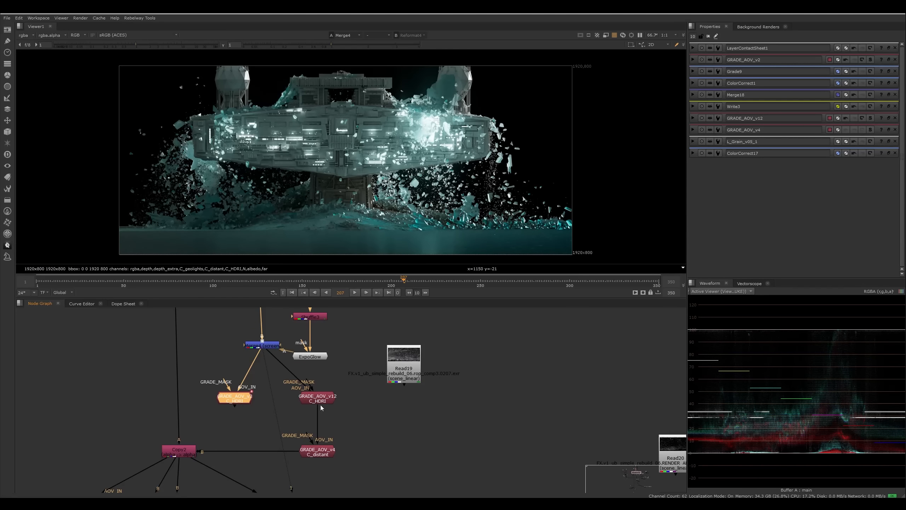
Step: View GRADE_AOV_v12 and toggle the node off and on to compare the C_HDRI grade
{"action": "left_click", "coordinate": [320, 401]}
{"action": "key", "text": "1"}
{"action": "left_click", "coordinate": [323, 413]}
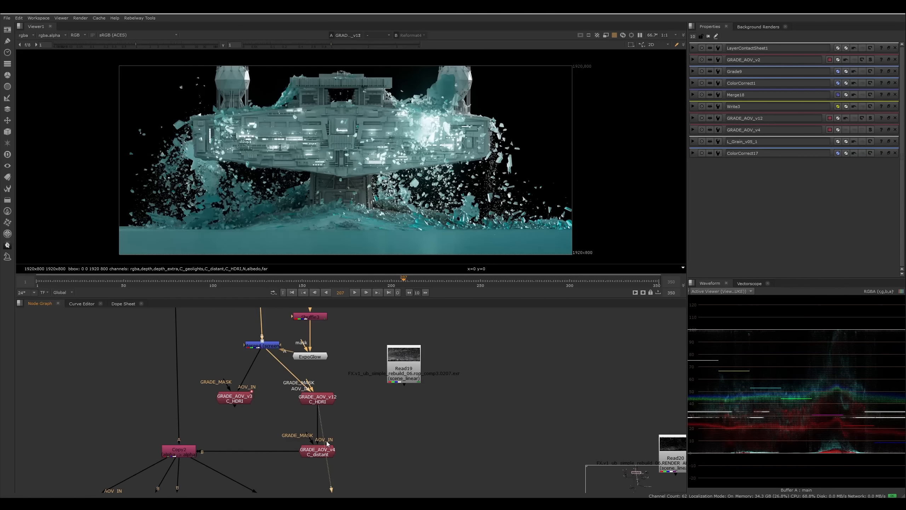
{"action": "left_click", "coordinate": [320, 401]}
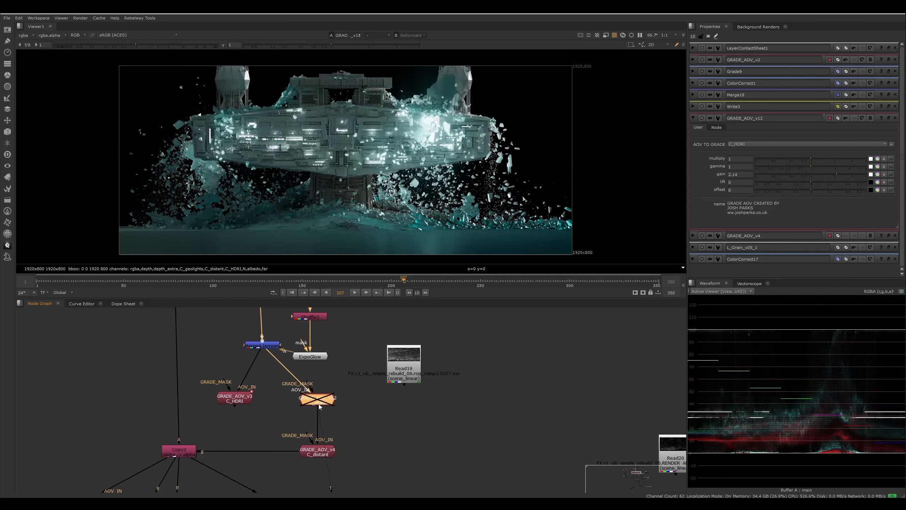
{"action": "key", "text": "d"}
{"action": "key", "text": "d"}
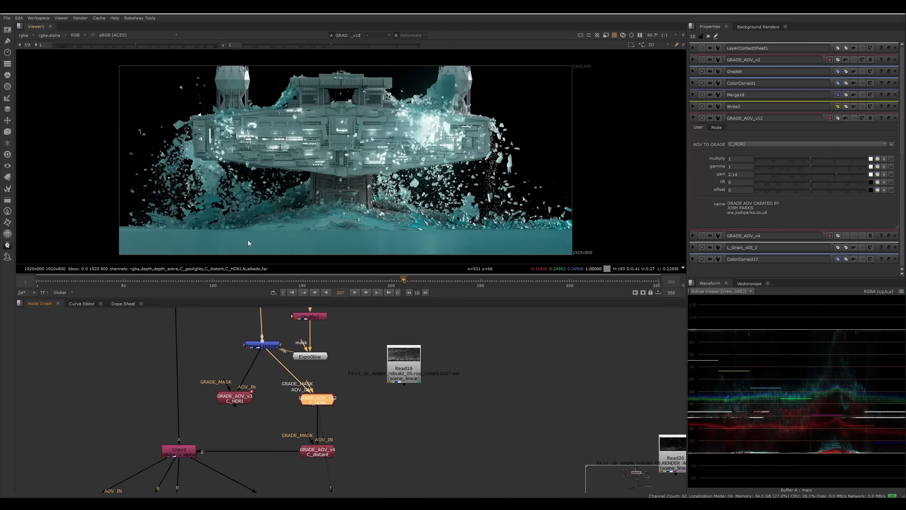
Step: View the GRADE_AOV_v4 output for C_distant, then the output of Copy2
{"action": "left_click", "coordinate": [310, 453]}
{"action": "key", "text": "1"}
{"action": "left_click", "coordinate": [309, 458]}
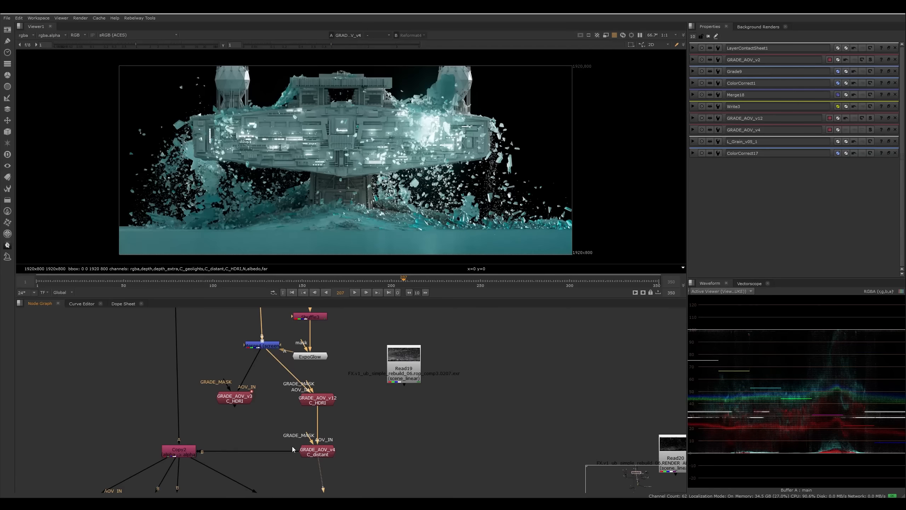
{"action": "middle_click_drag", "start_coordinate": [195, 457], "coordinate": [234, 436]}
{"action": "left_click", "coordinate": [228, 432]}
{"action": "key", "text": "1"}
{"action": "scroll", "coordinate": [296, 430], "scroll_direction": "down", "scroll_amount": 5}
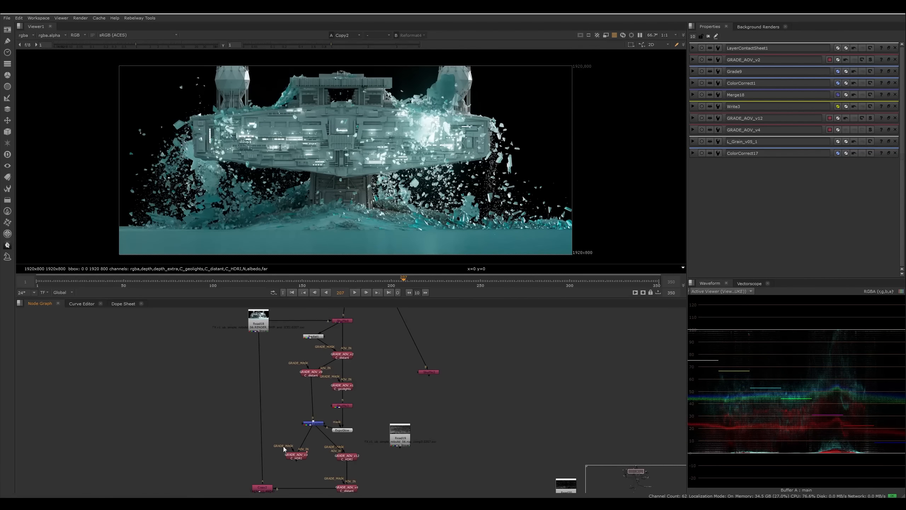
Step: View the alpha channel of GRADE_AOV_v4 and examine the matte around the ship and debris
{"action": "left_click", "coordinate": [332, 431]}
{"action": "key", "text": "1"}
{"action": "left_click", "coordinate": [351, 420]}
{"action": "key", "text": "a"}
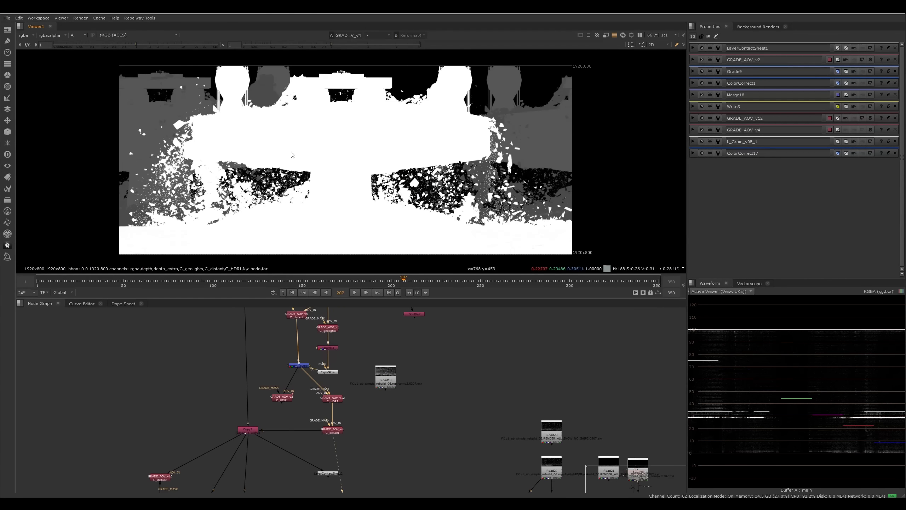
{"action": "middle_click_drag", "start_coordinate": [468, 147], "coordinate": [468, 167]}
{"action": "scroll", "coordinate": [549, 137], "scroll_direction": "up", "scroll_amount": 3}
{"action": "middle_click_drag", "start_coordinate": [261, 355], "coordinate": [274, 457]}
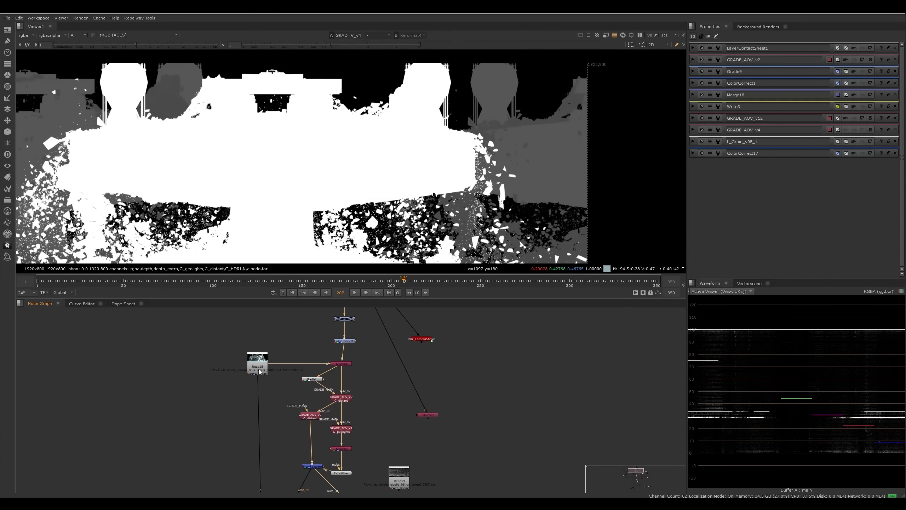
Step: Compare the alpha of the Read node feeding Copy2 with Copy2's own alpha, and return the viewer to colour
{"action": "left_click", "coordinate": [262, 368]}
{"action": "key", "text": "1"}
{"action": "middle_click_drag", "start_coordinate": [279, 493], "coordinate": [273, 390]}
{"action": "left_click", "coordinate": [258, 410]}
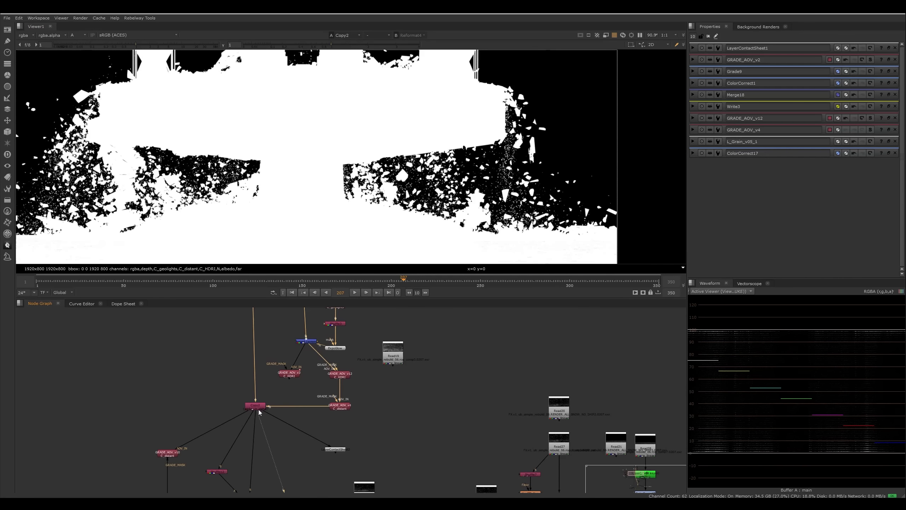
{"action": "key", "text": "1"}
{"action": "key", "text": "a"}
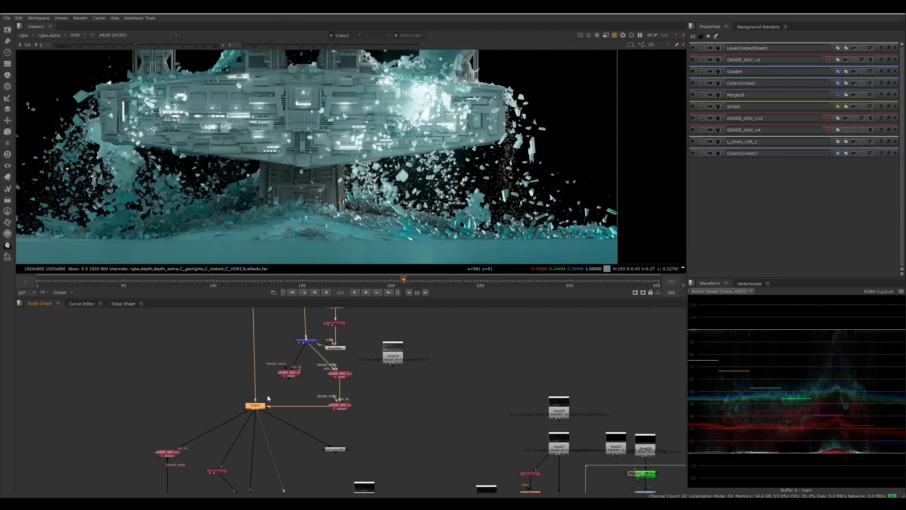
Step: View the full-frame output of Merge16 below Copy2
{"action": "middle_click_drag", "start_coordinate": [289, 487], "coordinate": [287, 416]}
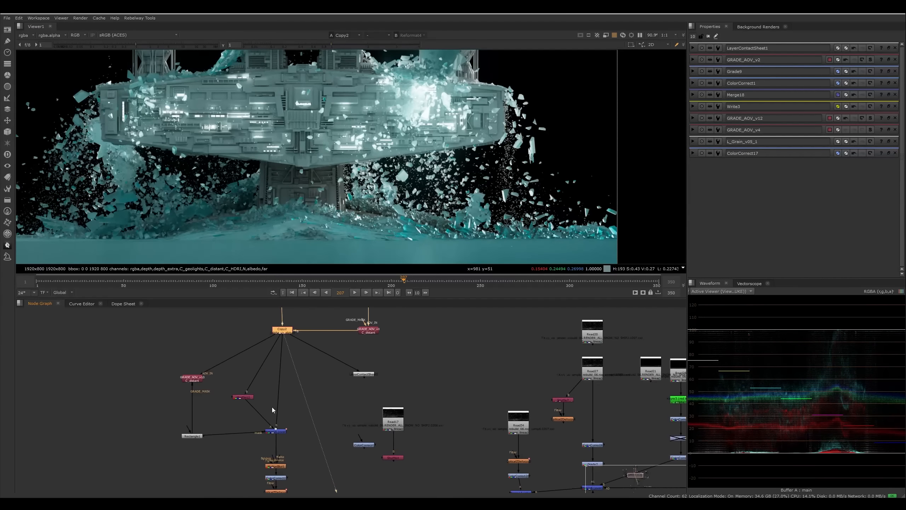
{"action": "scroll", "coordinate": [272, 407], "scroll_direction": "up", "scroll_amount": 3}
{"action": "left_click", "coordinate": [285, 440]}
{"action": "key", "text": "1"}
{"action": "scroll", "coordinate": [356, 189], "scroll_direction": "down", "scroll_amount": 5}
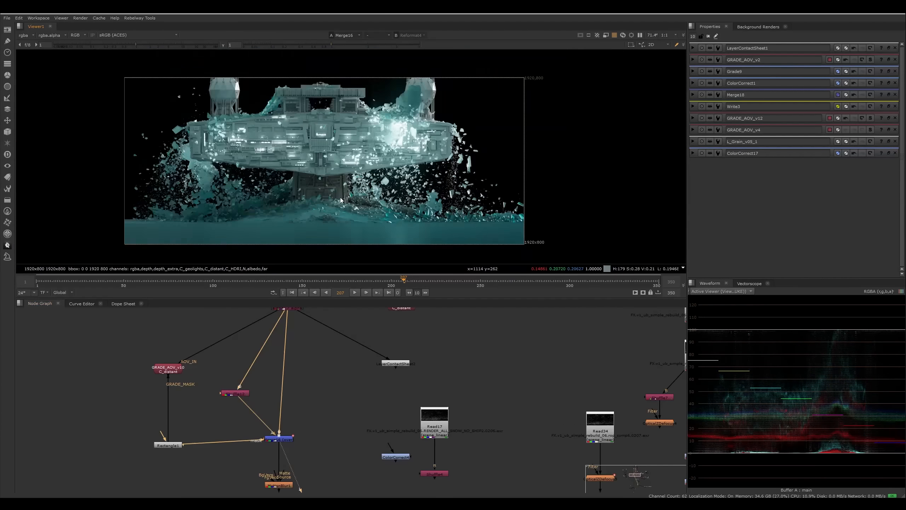
Step: Examine GRADE_AOV_v10, the Rectangle1 gradient mask and the Shuffle12 light pass that feeds Merge16
{"action": "left_click", "coordinate": [174, 371]}
{"action": "key", "text": "1"}
{"action": "left_click", "coordinate": [176, 445]}
{"action": "key", "text": "1"}
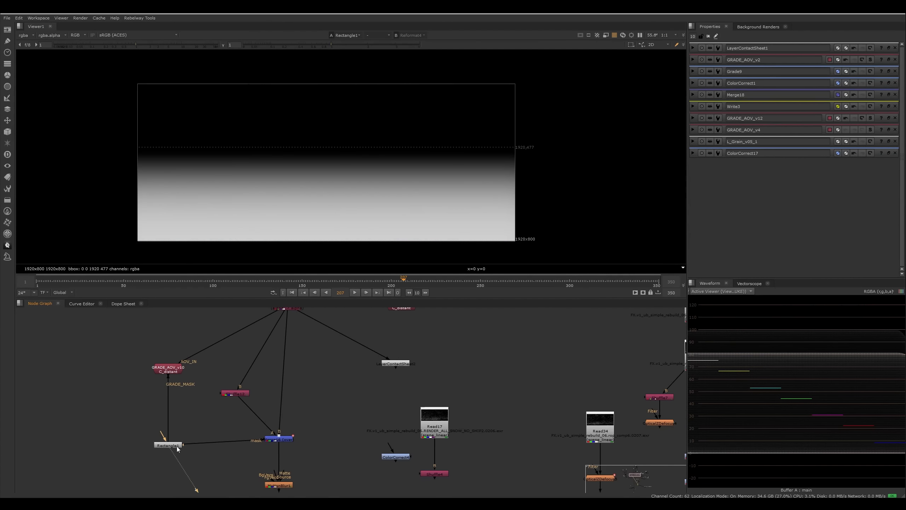
{"action": "left_click", "coordinate": [169, 370]}
{"action": "key", "text": "1"}
{"action": "left_click", "coordinate": [174, 444]}
{"action": "key", "text": "1"}
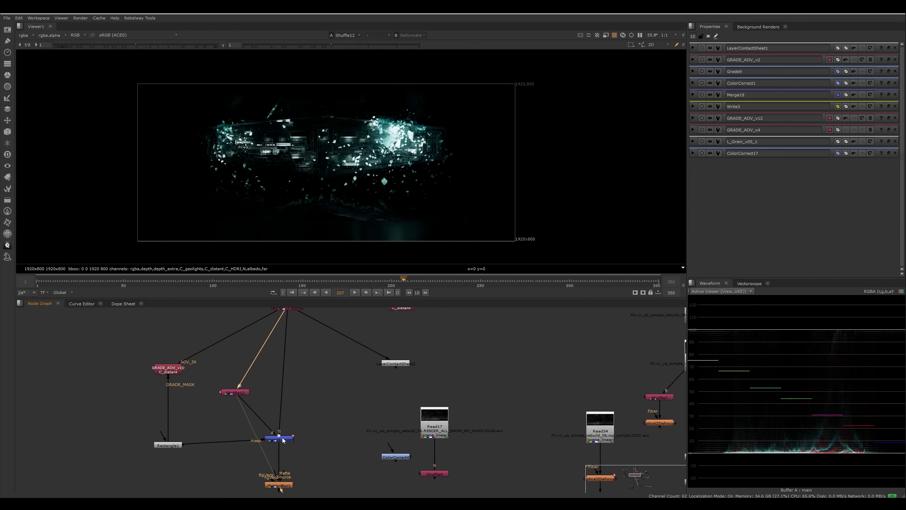
Step: View Merge16 again and toggle it off and on repeatedly to compare its masked effect on the ground
{"action": "left_click_drag", "start_coordinate": [283, 440], "coordinate": [292, 439]}
{"action": "key", "text": "1"}
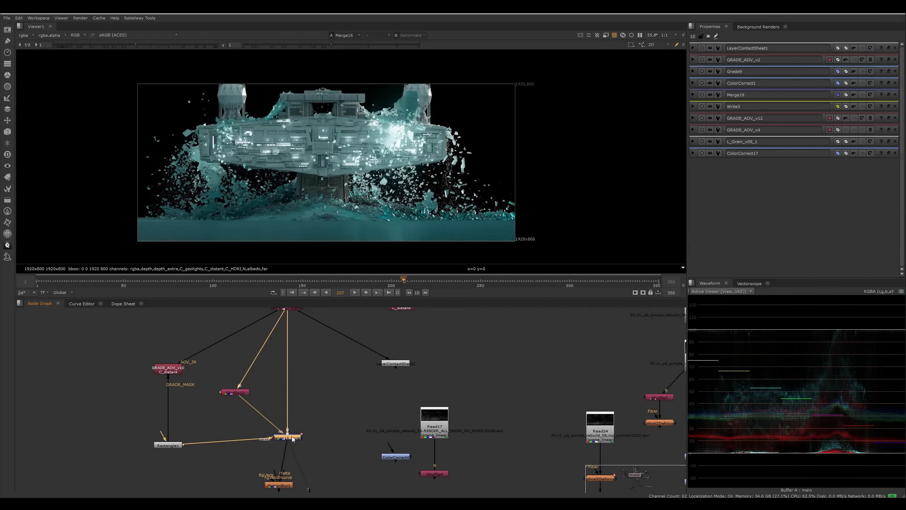
{"action": "key", "text": "d"}
{"action": "key", "text": "d"}
{"action": "key", "text": "d"}
{"action": "key", "text": "d"}
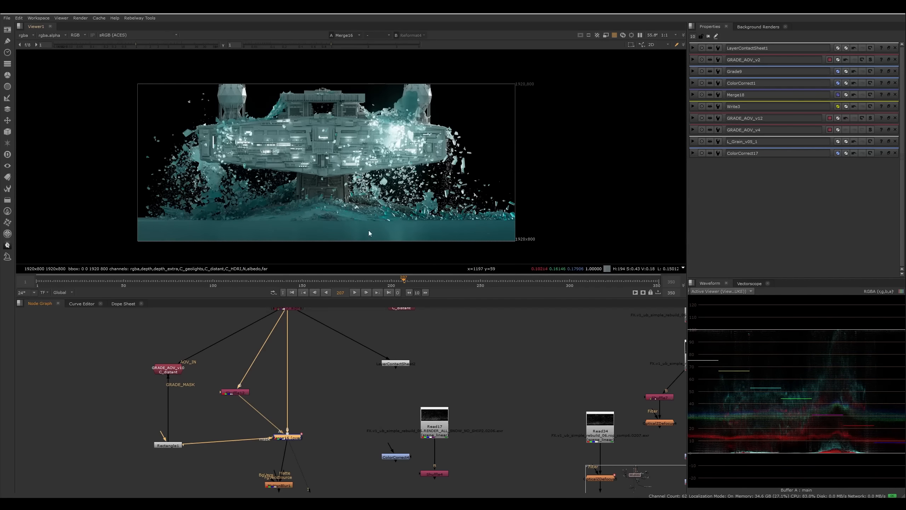
{"action": "scroll", "coordinate": [358, 219], "scroll_direction": "up", "scroll_amount": 2}
{"action": "scroll", "coordinate": [311, 367], "scroll_direction": "down", "scroll_amount": 4}
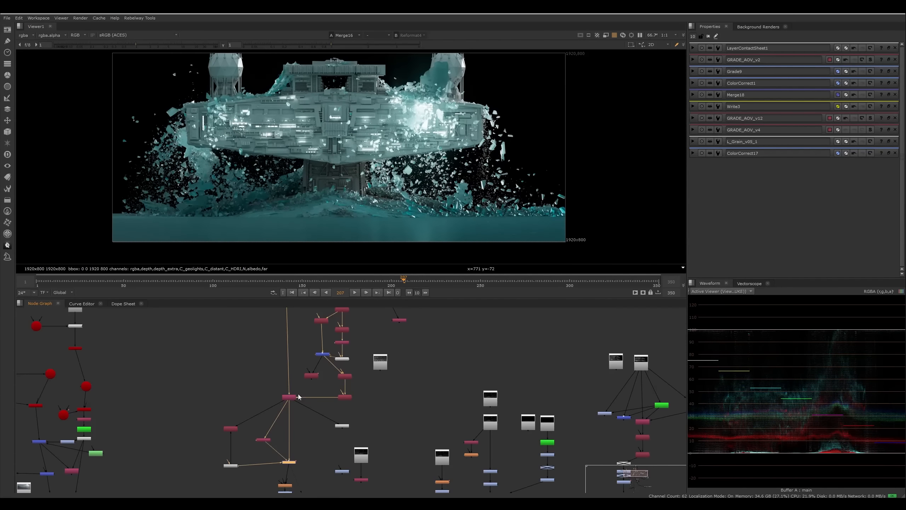
Step: Select the group of nodes from Copy2 down to Merge16, including GRADE_AOV_v10, Shuffle12 and Rectangle1
{"action": "left_click_drag", "start_coordinate": [236, 360], "coordinate": [301, 461]}
{"action": "middle_click_drag", "start_coordinate": [299, 481], "coordinate": [322, 460]}
{"action": "scroll", "coordinate": [313, 420], "scroll_direction": "up", "scroll_amount": 3}
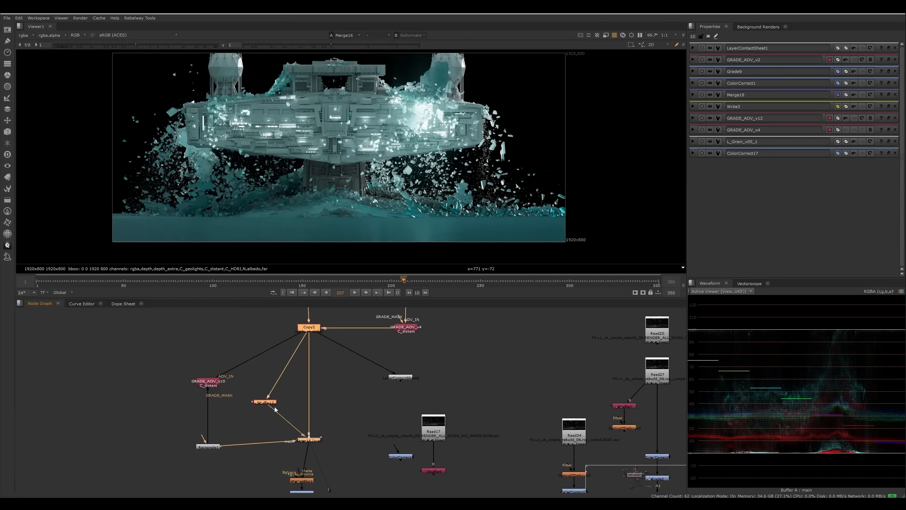
{"action": "scroll", "coordinate": [313, 382], "scroll_direction": "down", "scroll_amount": 3}
{"action": "left_click_drag", "start_coordinate": [330, 328], "coordinate": [205, 439]}
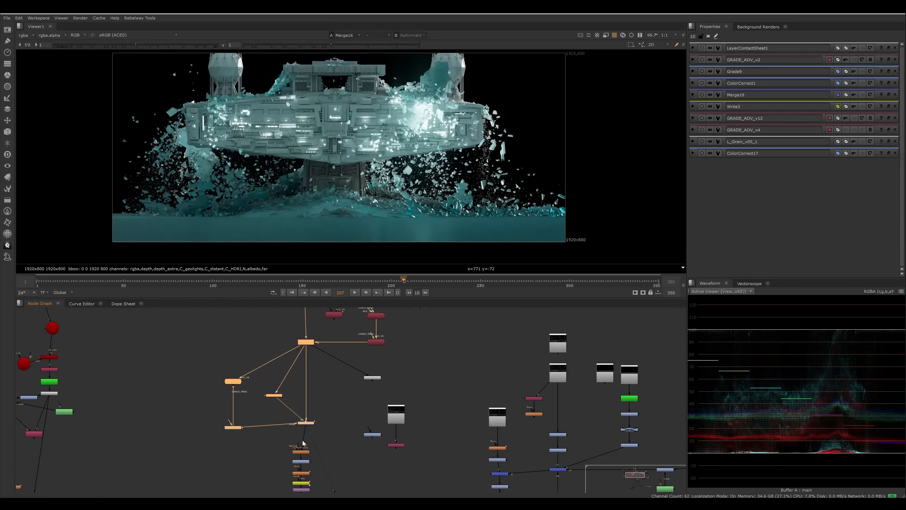
Step: View the MotionBlur1 output and examine the blurred debris up close
{"action": "middle_click_drag", "start_coordinate": [274, 472], "coordinate": [273, 384]}
{"action": "scroll", "coordinate": [276, 384], "scroll_direction": "up", "scroll_amount": 3}
{"action": "left_click", "coordinate": [320, 344]}
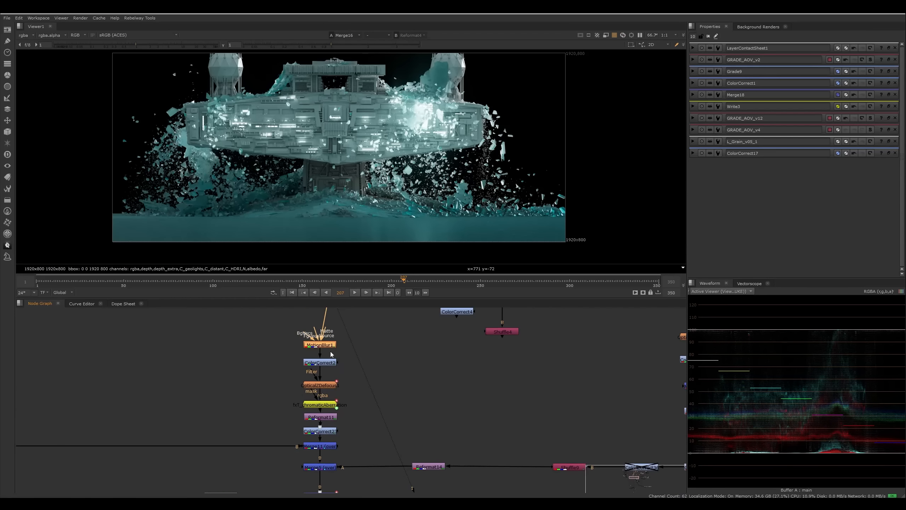
{"action": "key", "text": "1"}
{"action": "scroll", "coordinate": [384, 213], "scroll_direction": "up", "scroll_amount": 1}
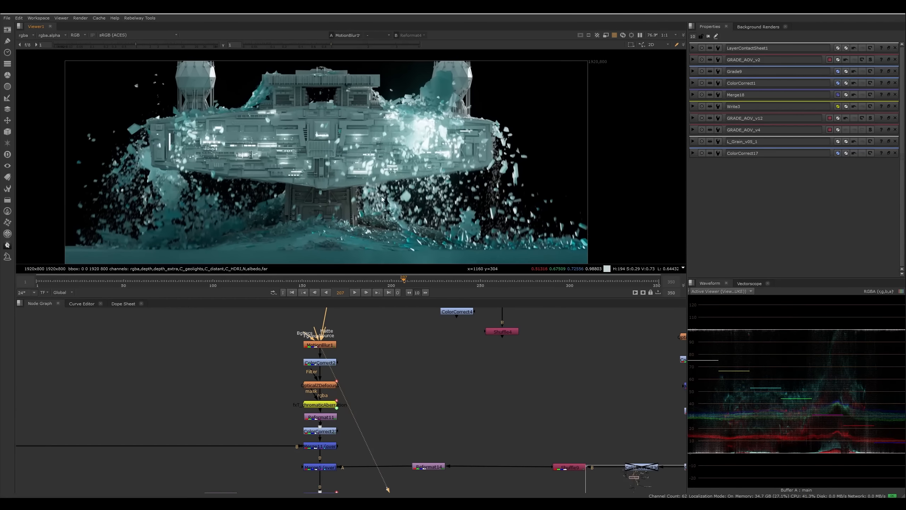
{"action": "scroll", "coordinate": [381, 198], "scroll_direction": "up", "scroll_amount": 2}
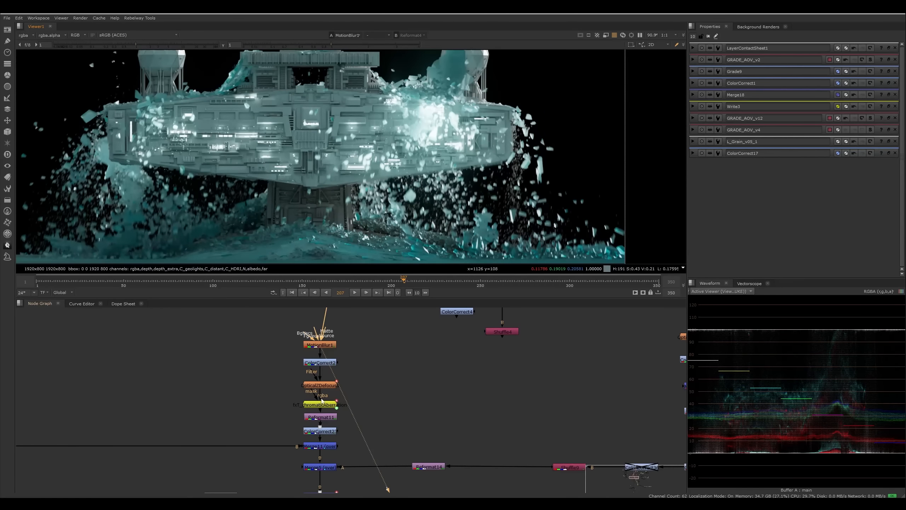
Step: View ColorCorrect2 and compare the image with the node disabled and enabled
{"action": "left_click", "coordinate": [320, 363]}
{"action": "key", "text": "1"}
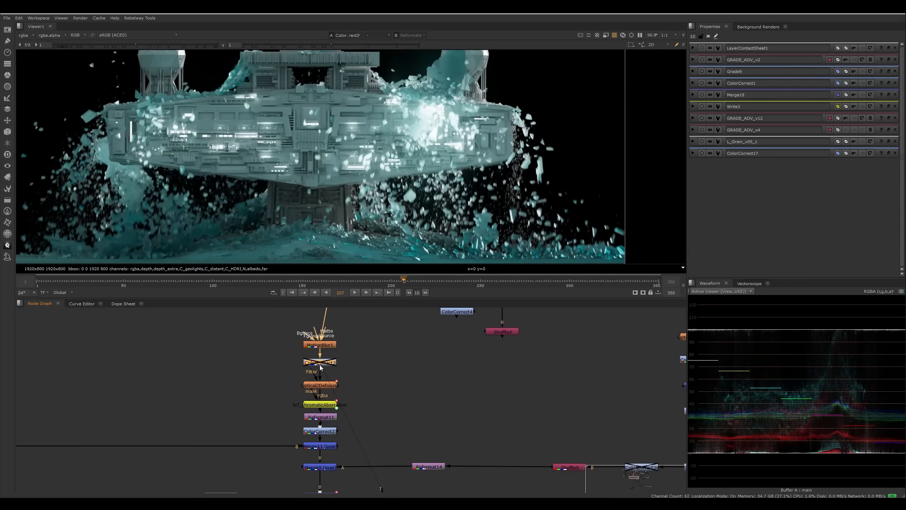
{"action": "scroll", "coordinate": [352, 192], "scroll_direction": "down", "scroll_amount": 2}
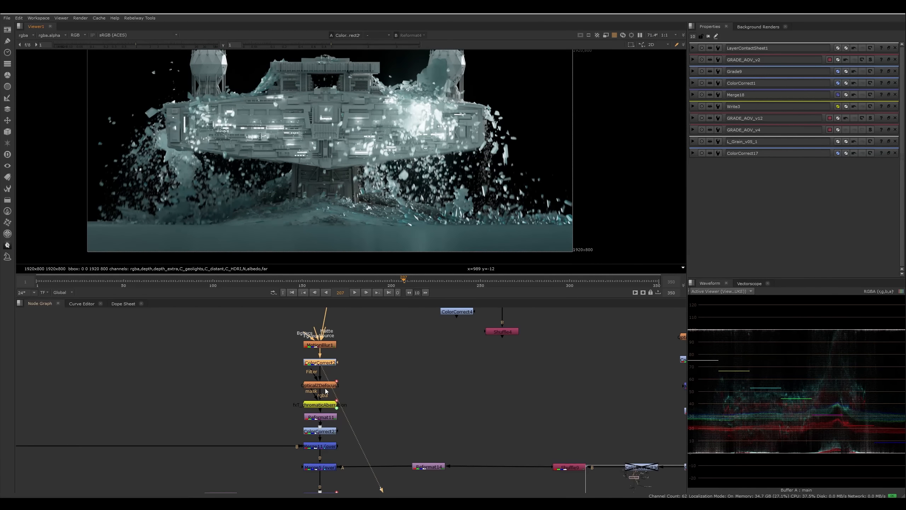
Step: Look over the end of the node tree, select its final grading nodes, and return to the MotionBlur1 chain
{"action": "scroll", "coordinate": [347, 381], "scroll_direction": "down", "scroll_amount": 10}
{"action": "middle_click_drag", "start_coordinate": [369, 452], "coordinate": [325, 368]}
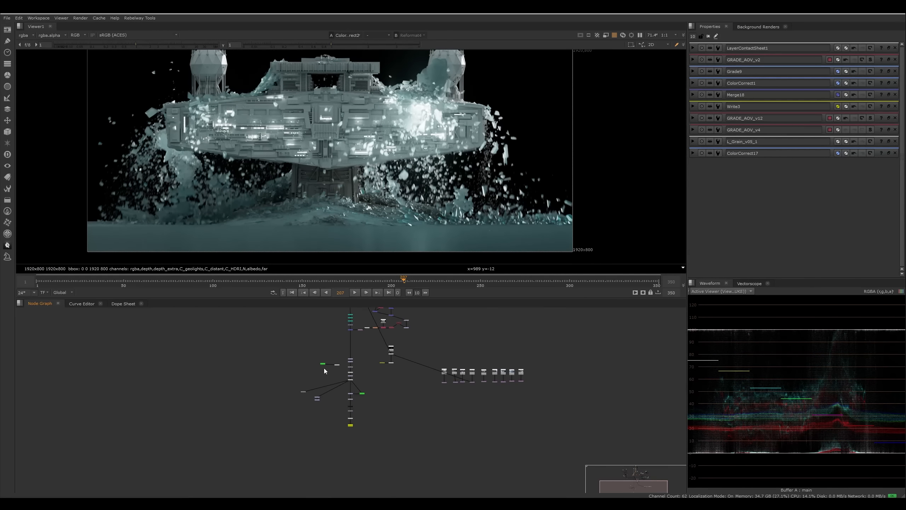
{"action": "left_click_drag", "start_coordinate": [325, 342], "coordinate": [375, 413]}
{"action": "scroll", "coordinate": [358, 440], "scroll_direction": "up", "scroll_amount": 3}
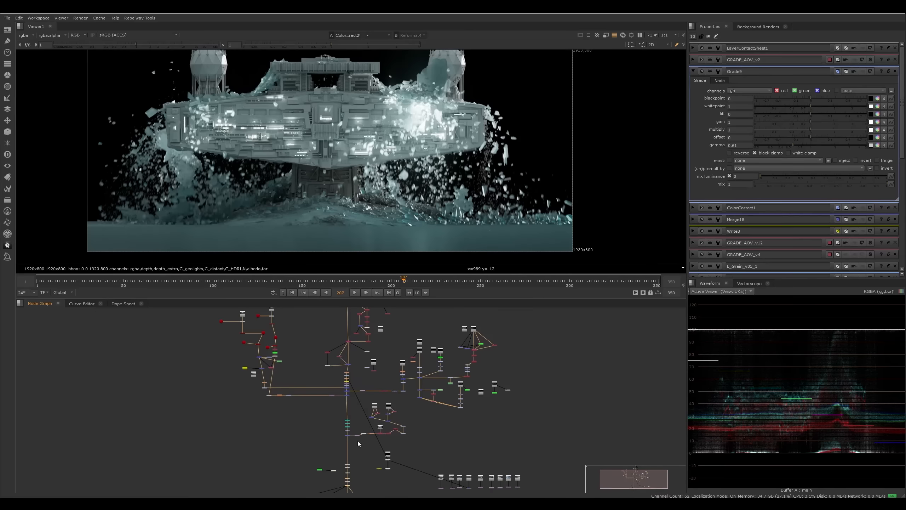
{"action": "scroll", "coordinate": [368, 373], "scroll_direction": "up", "scroll_amount": 3}
{"action": "scroll", "coordinate": [335, 366], "scroll_direction": "up", "scroll_amount": 4}
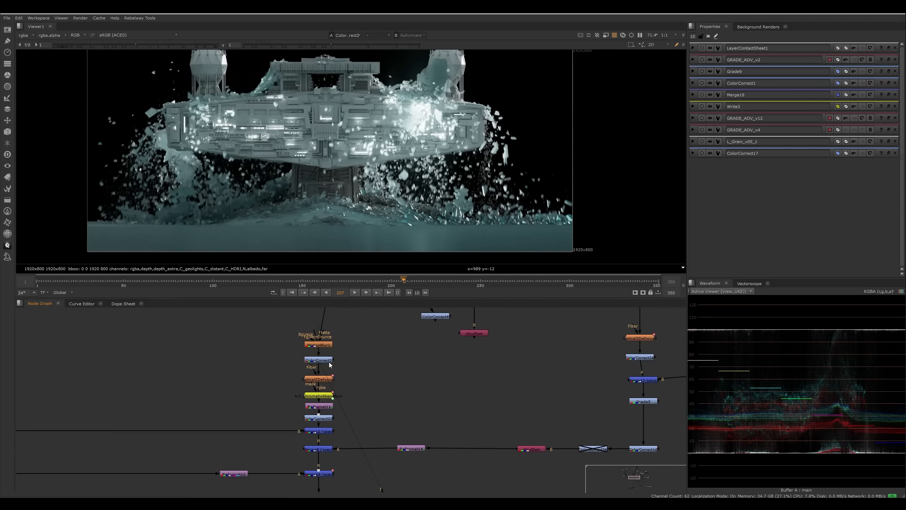
Step: View OpticalZDefocus1, toggle it off and on to compare the defocus up close, and open its settings
{"action": "scroll", "coordinate": [336, 372], "scroll_direction": "up", "scroll_amount": 3}
{"action": "left_click", "coordinate": [313, 384]}
{"action": "key", "text": "1"}
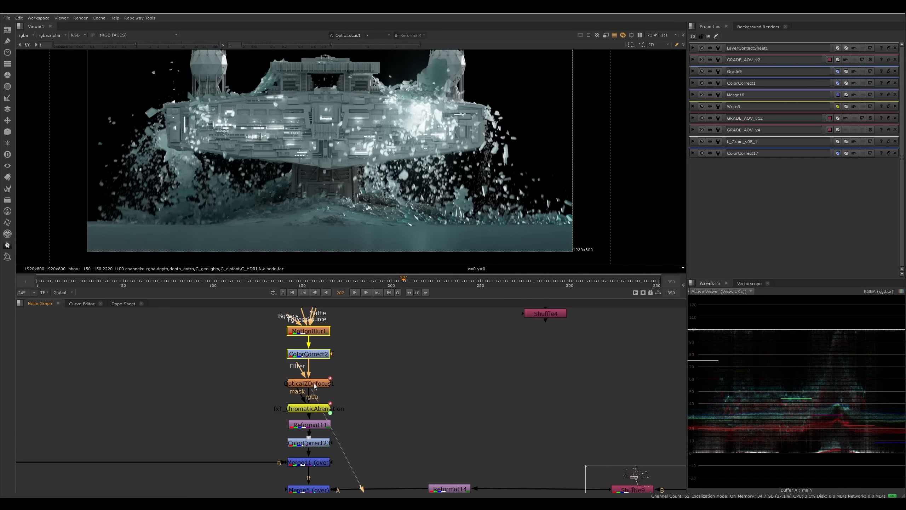
{"action": "key", "text": "d"}
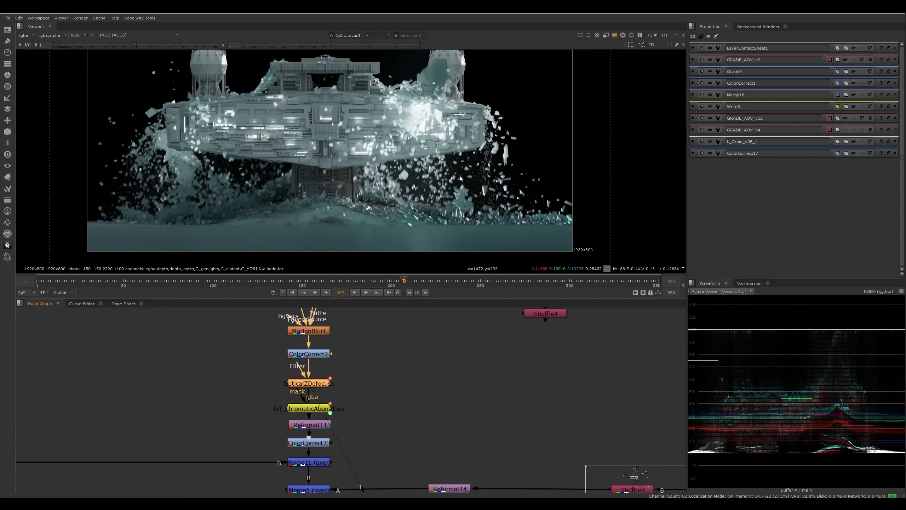
{"action": "scroll", "coordinate": [452, 177], "scroll_direction": "up", "scroll_amount": 3}
{"action": "key", "text": "d"}
{"action": "double_click", "coordinate": [314, 385]}
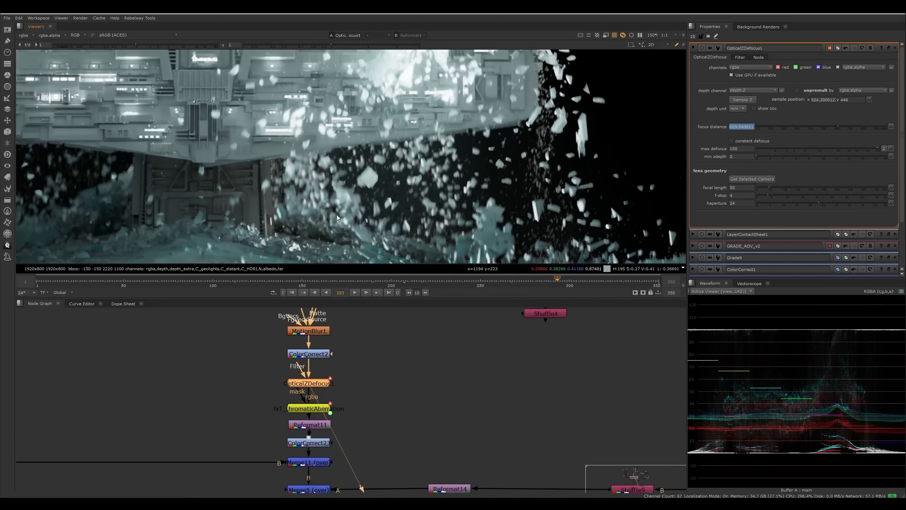
Step: Examine the depth-of-field blur of the OpticalZDefocus1 result on the ship and debris, then deselect the node
{"action": "scroll", "coordinate": [346, 242], "scroll_direction": "down", "scroll_amount": 5}
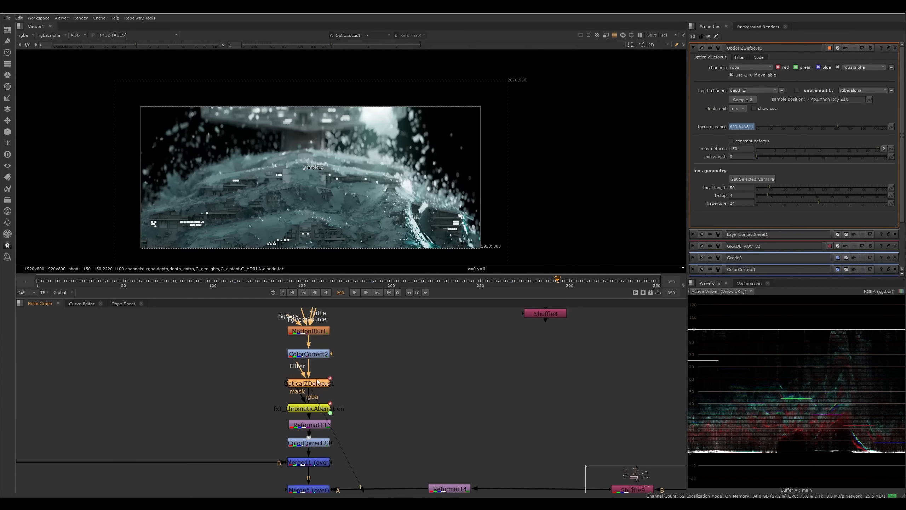
{"action": "scroll", "coordinate": [360, 155], "scroll_direction": "up", "scroll_amount": 4}
{"action": "scroll", "coordinate": [394, 148], "scroll_direction": "up", "scroll_amount": 1}
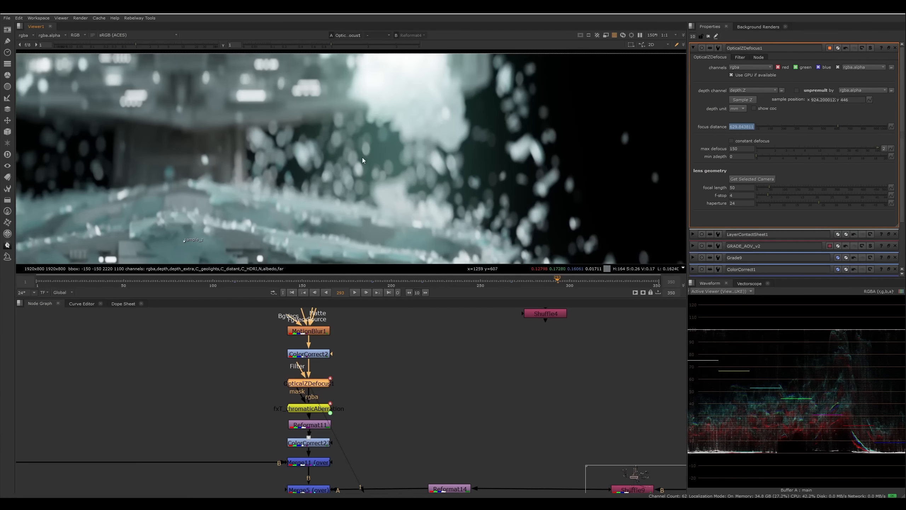
{"action": "scroll", "coordinate": [364, 158], "scroll_direction": "down", "scroll_amount": 4}
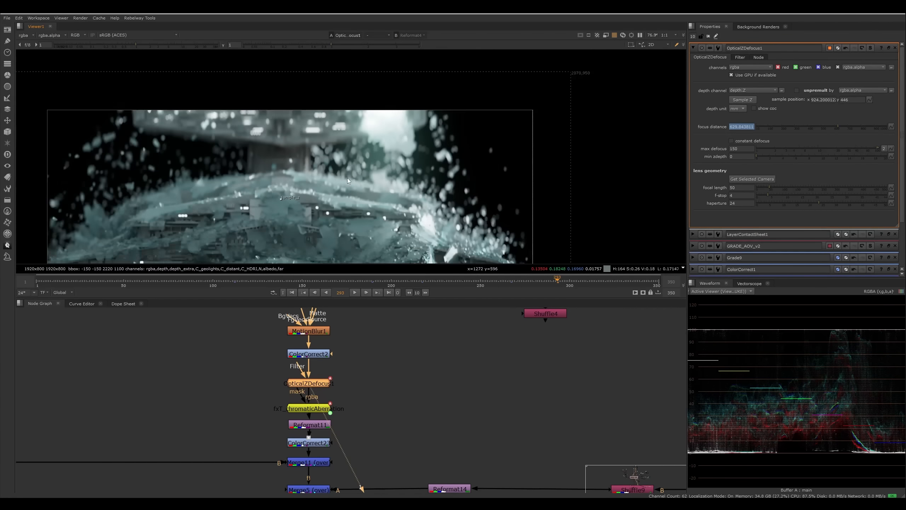
{"action": "middle_click_drag", "start_coordinate": [371, 169], "coordinate": [394, 187]}
{"action": "left_click", "coordinate": [358, 339]}
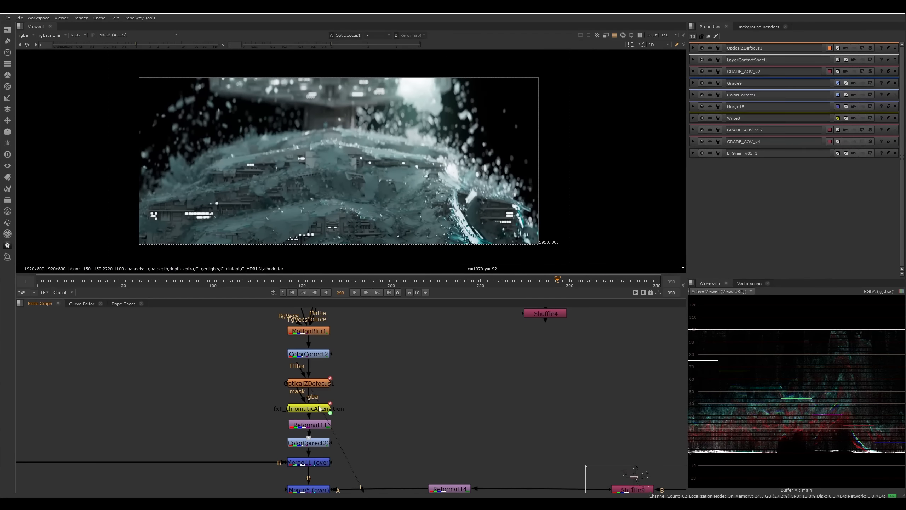
Step: View the chromatic aberration node's output and inspect the colour fringing around the frame edge against the whole image
{"action": "left_click", "coordinate": [313, 408]}
{"action": "key", "text": "1"}
{"action": "scroll", "coordinate": [516, 215], "scroll_direction": "up", "scroll_amount": 8}
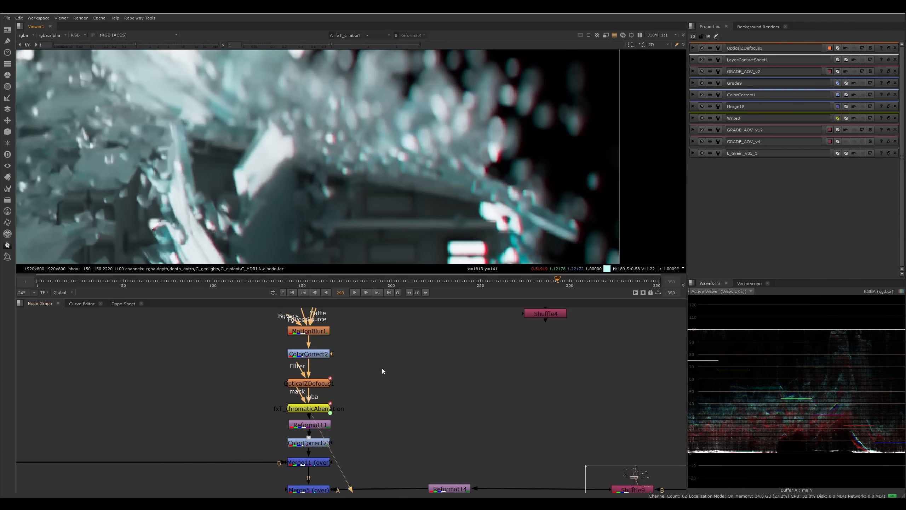
{"action": "left_click", "coordinate": [314, 410]}
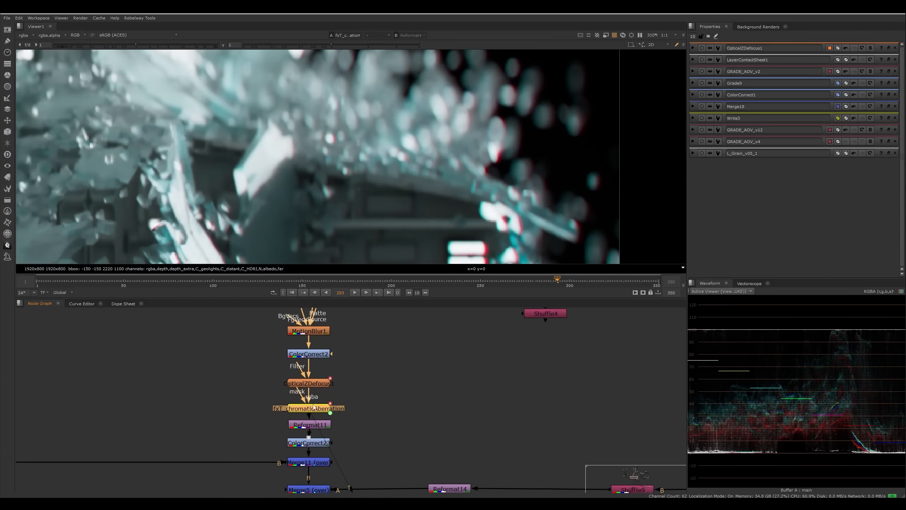
{"action": "scroll", "coordinate": [369, 203], "scroll_direction": "down", "scroll_amount": 4}
{"action": "scroll", "coordinate": [369, 203], "scroll_direction": "down", "scroll_amount": 3}
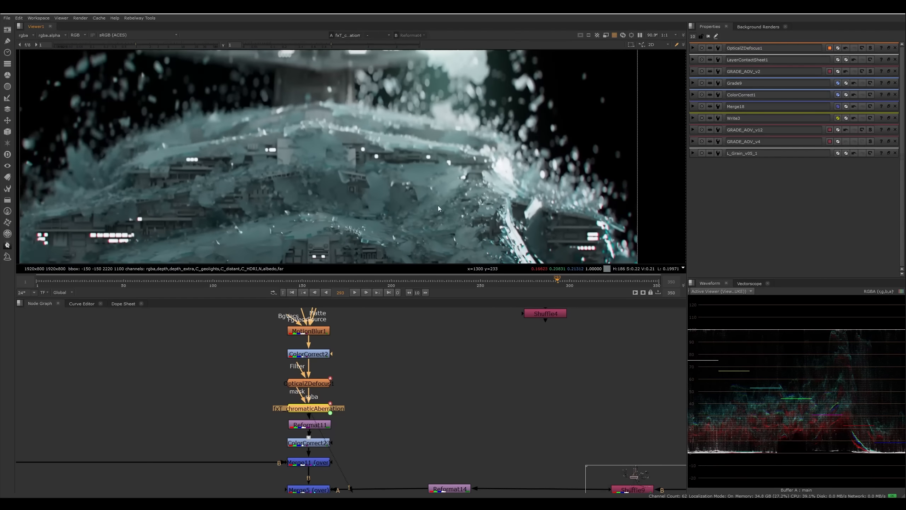
{"action": "middle_click_drag", "start_coordinate": [410, 217], "coordinate": [410, 213]}
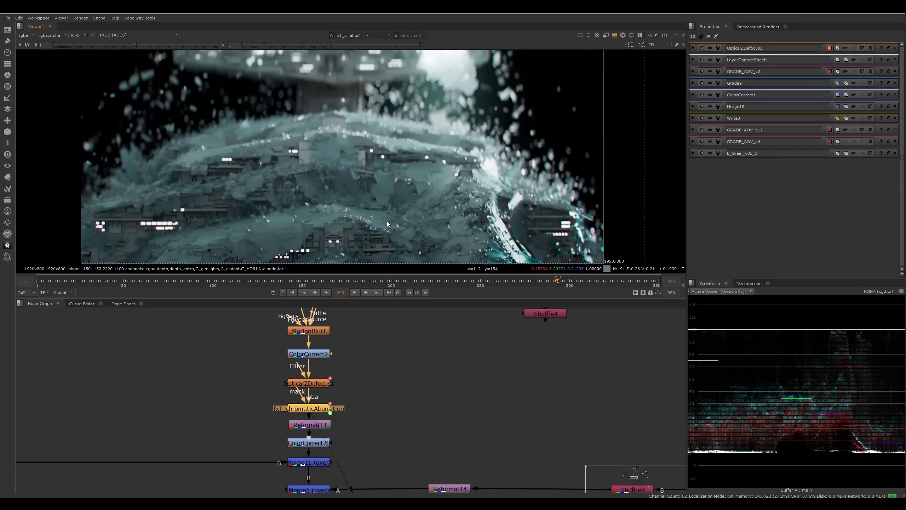
{"action": "middle_click_drag", "start_coordinate": [387, 224], "coordinate": [394, 220]}
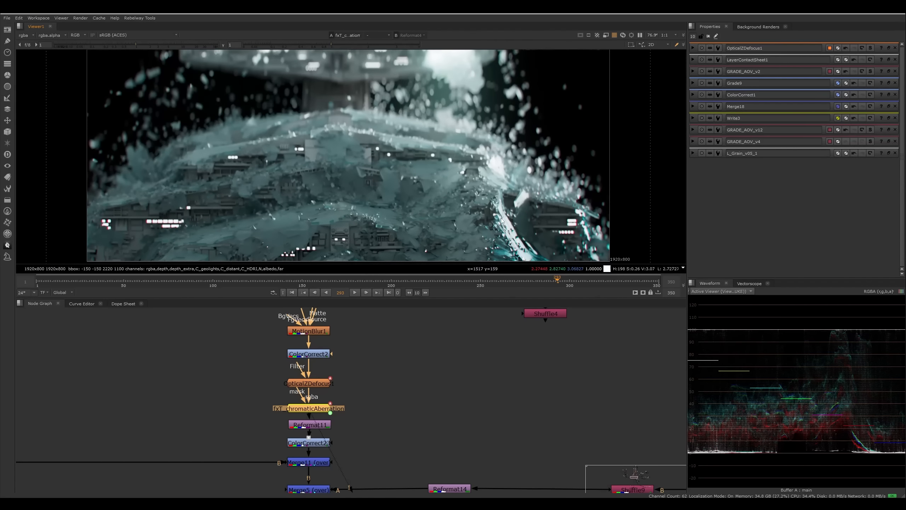
{"action": "middle_click_drag", "start_coordinate": [578, 238], "coordinate": [490, 208]}
{"action": "scroll", "coordinate": [505, 214], "scroll_direction": "up", "scroll_amount": 4}
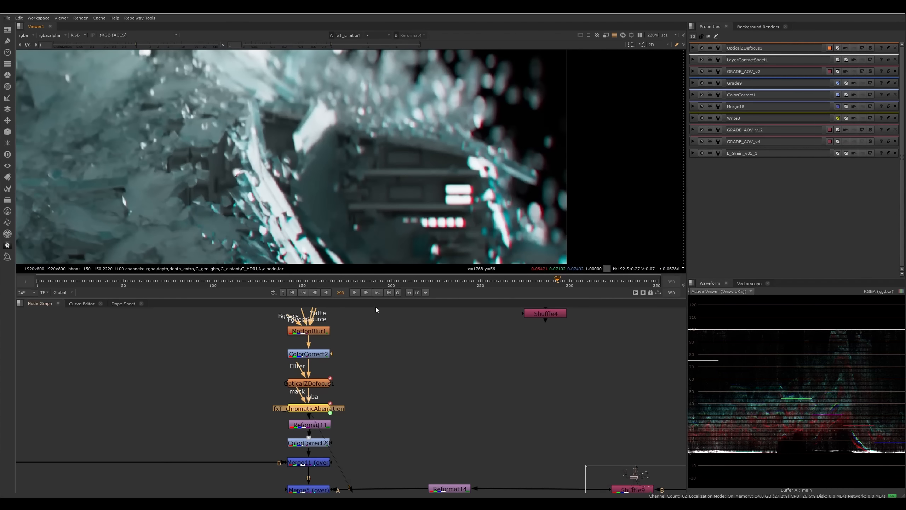
{"action": "scroll", "coordinate": [393, 216], "scroll_direction": "down", "scroll_amount": 2}
{"action": "scroll", "coordinate": [393, 216], "scroll_direction": "down", "scroll_amount": 4}
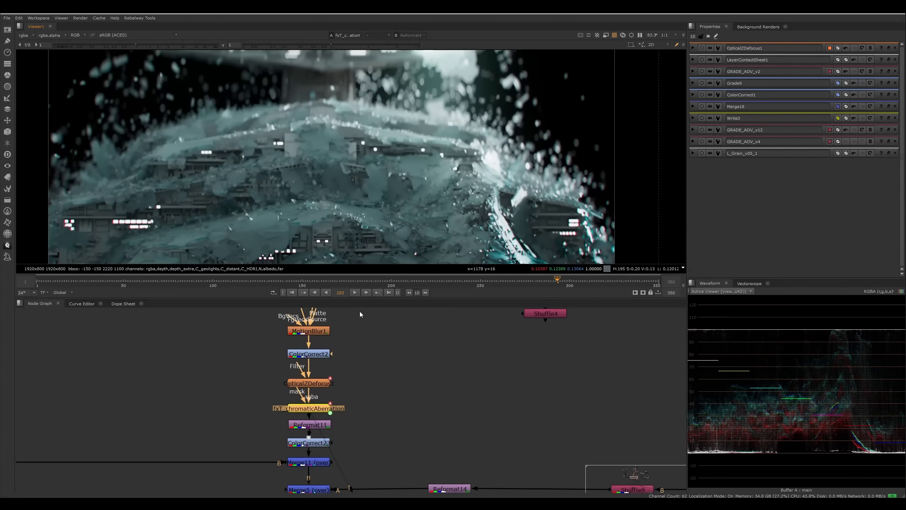
Step: View the outputs of Reformat11 and the ColorCorrect23 node below it in turn
{"action": "left_click", "coordinate": [310, 424]}
{"action": "key", "text": "1"}
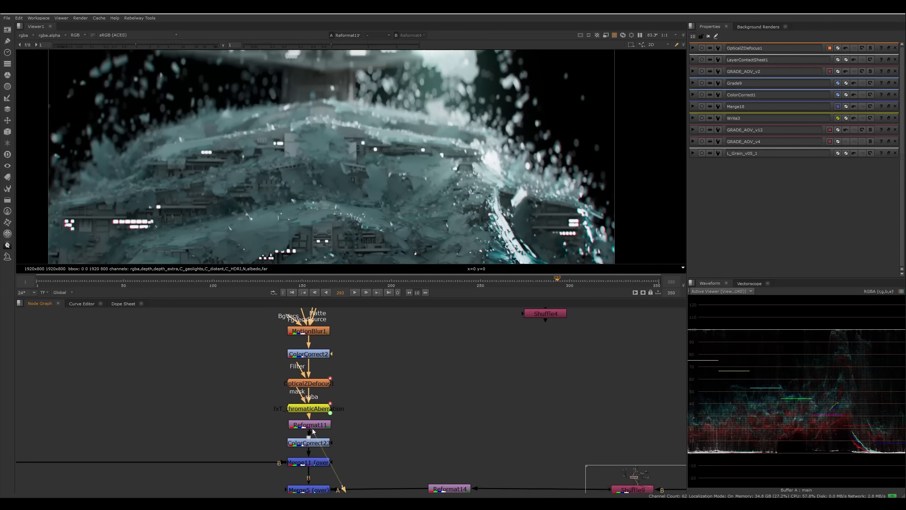
{"action": "left_click", "coordinate": [312, 444]}
{"action": "key", "text": "1"}
{"action": "scroll", "coordinate": [379, 198], "scroll_direction": "down", "scroll_amount": 2}
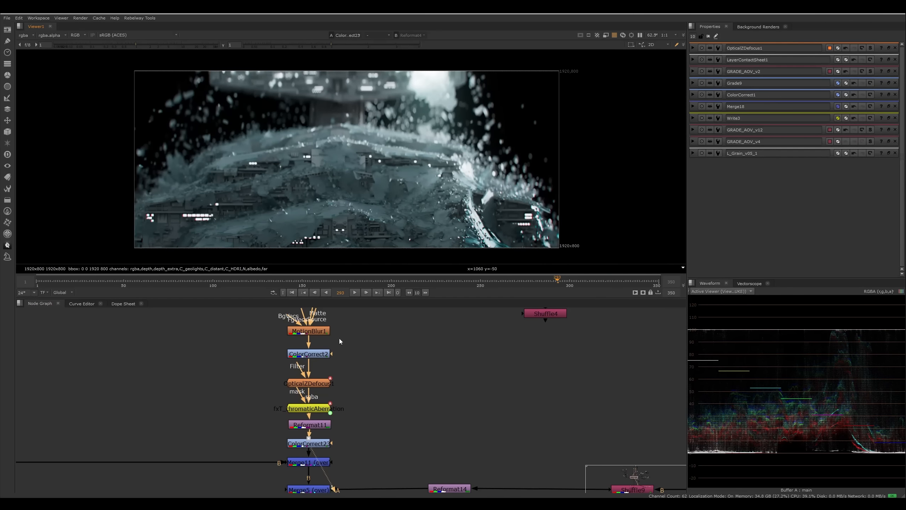
{"action": "left_click", "coordinate": [309, 442]}
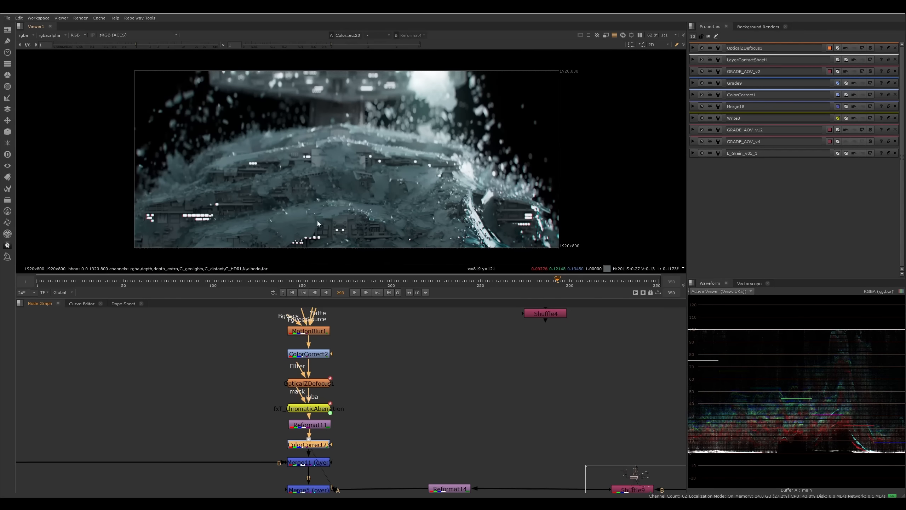
Step: Find the sky projection setup in the node graph and view the Read31 sky image
{"action": "scroll", "coordinate": [428, 391], "scroll_direction": "down", "scroll_amount": 3}
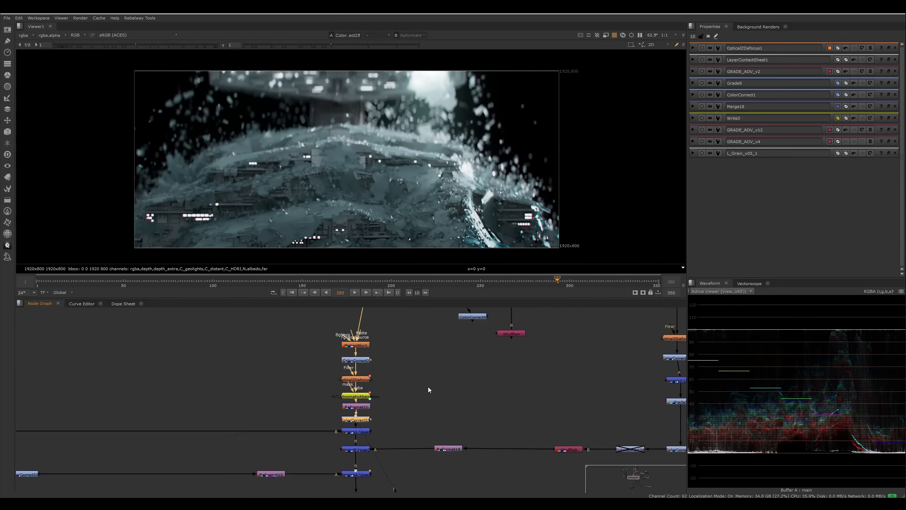
{"action": "scroll", "coordinate": [299, 358], "scroll_direction": "down", "scroll_amount": 5}
{"action": "middle_click_drag", "start_coordinate": [299, 358], "coordinate": [363, 461]}
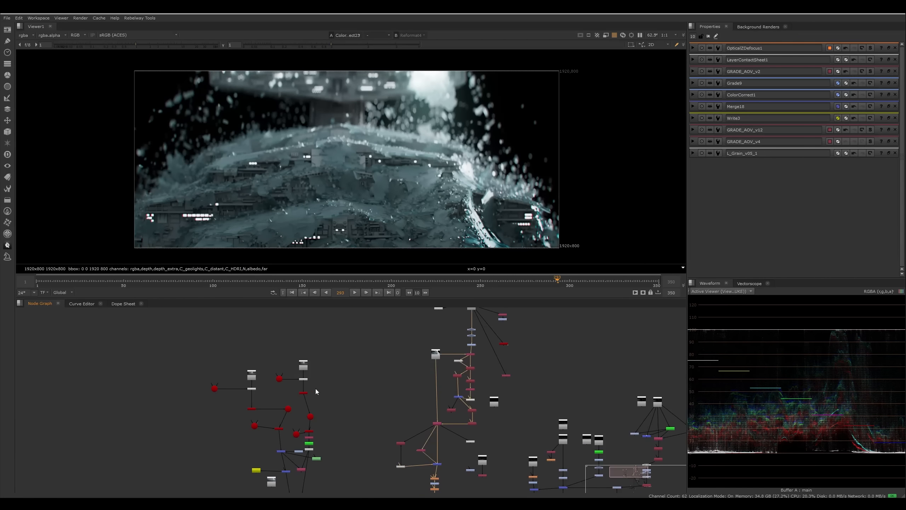
{"action": "scroll", "coordinate": [316, 391], "scroll_direction": "up", "scroll_amount": 4}
{"action": "left_click", "coordinate": [287, 335]}
{"action": "key", "text": "1"}
{"action": "middle_click_drag", "start_coordinate": [319, 348], "coordinate": [336, 366]}
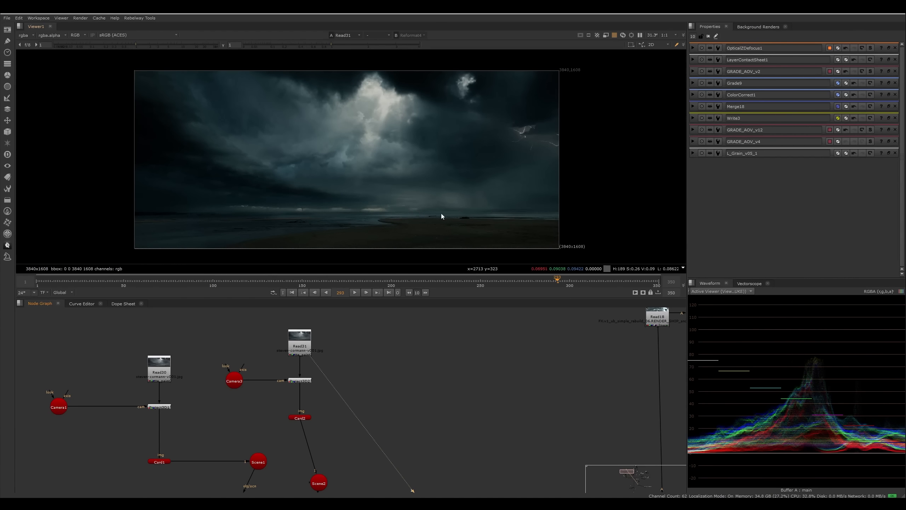
Step: View the projection node under Read31, select Card2 and switch the viewer to 3D
{"action": "left_click", "coordinate": [169, 367]}
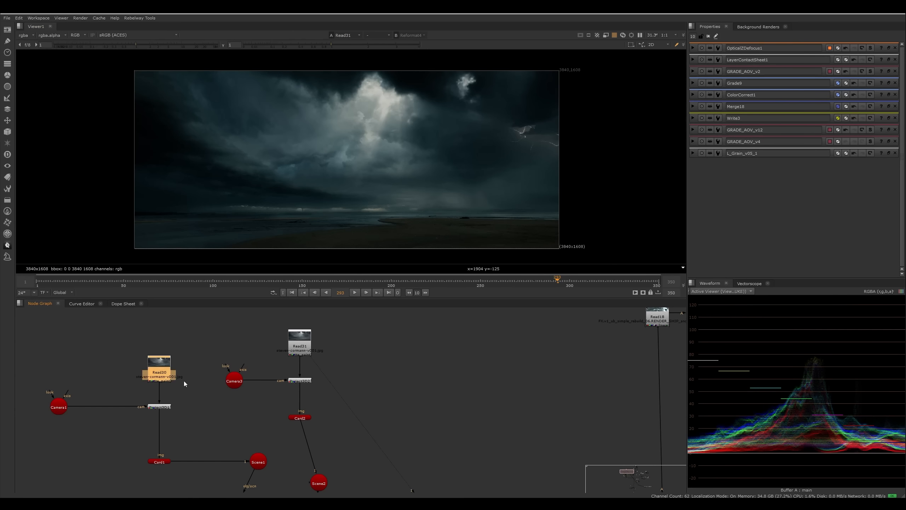
{"action": "middle_click_drag", "start_coordinate": [226, 436], "coordinate": [233, 389]}
{"action": "middle_click_drag", "start_coordinate": [319, 371], "coordinate": [320, 397]}
{"action": "left_click", "coordinate": [308, 360]}
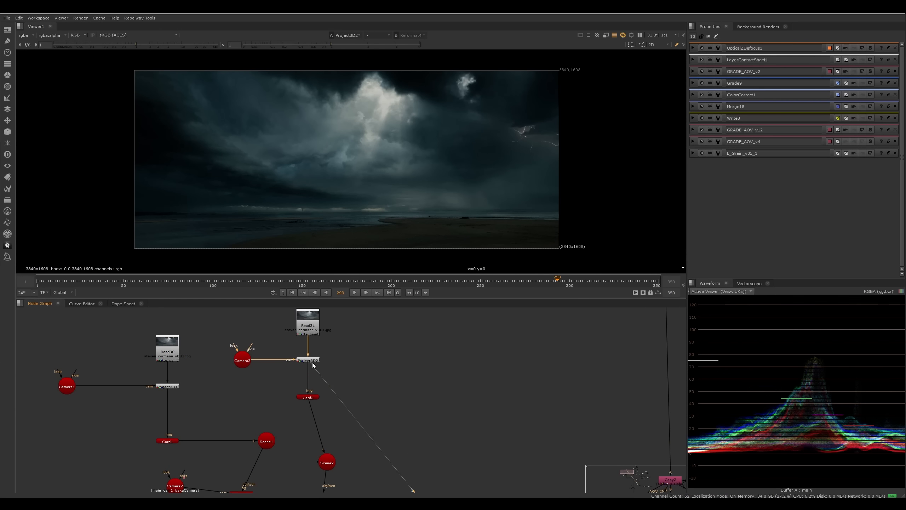
{"action": "key", "text": "1"}
{"action": "left_click", "coordinate": [308, 397]}
{"action": "key", "text": "Tab"}
{"action": "middle_click_drag", "start_coordinate": [387, 183], "coordinate": [380, 211]}
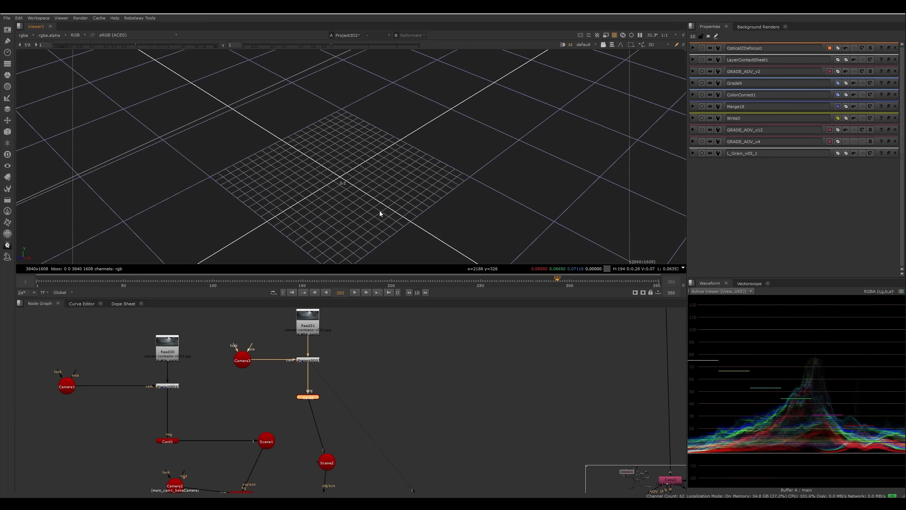
{"action": "scroll", "coordinate": [321, 234], "scroll_direction": "down", "scroll_amount": 10}
{"action": "middle_click_drag", "start_coordinate": [330, 236], "coordinate": [293, 274]}
Step: View Scene2 in 3D and examine the sky card and its projection camera from several angles at frame 165
{"action": "left_click", "coordinate": [320, 459]}
{"action": "key", "text": "1"}
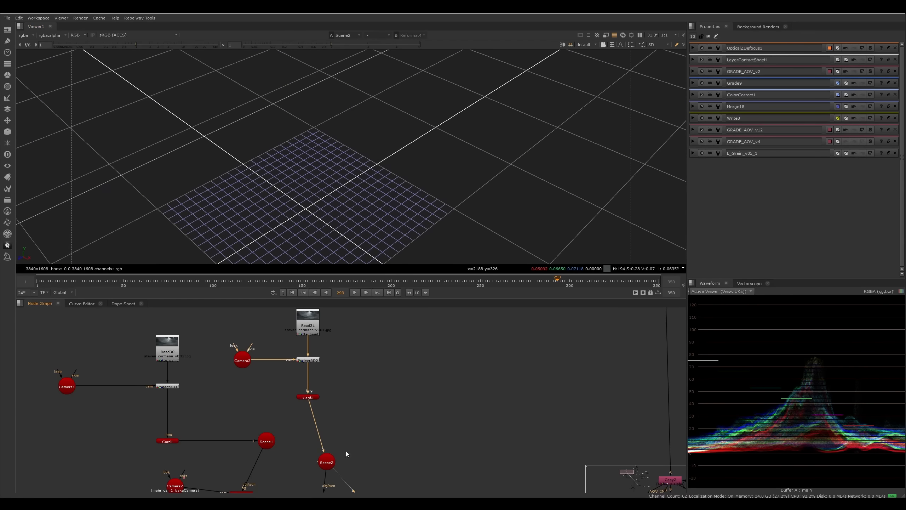
{"action": "right_click_drag", "start_coordinate": [355, 204], "coordinate": [283, 166], "text": "alt"}
{"action": "scroll", "coordinate": [327, 189], "scroll_direction": "down", "scroll_amount": 20}
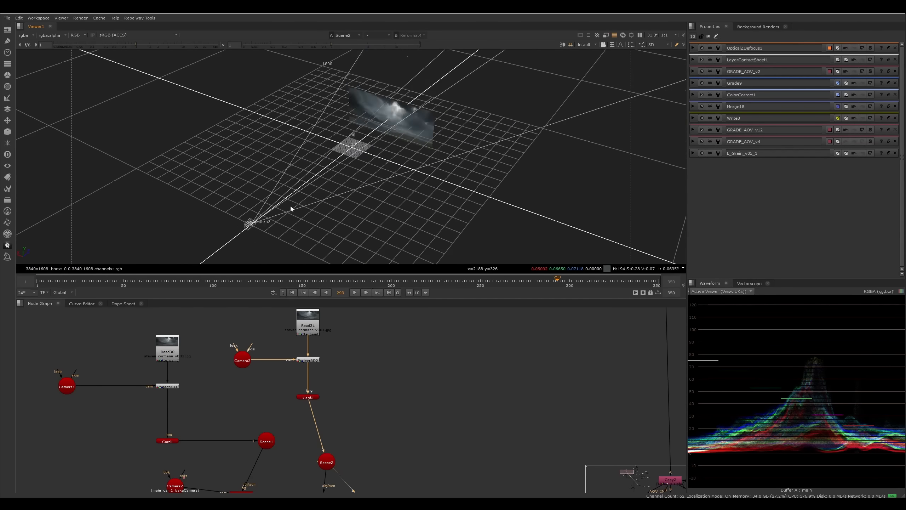
{"action": "scroll", "coordinate": [290, 206], "scroll_direction": "up", "scroll_amount": 5}
{"action": "right_click_drag", "start_coordinate": [300, 195], "coordinate": [356, 153], "text": "alt"}
{"action": "left_click", "coordinate": [266, 282]}
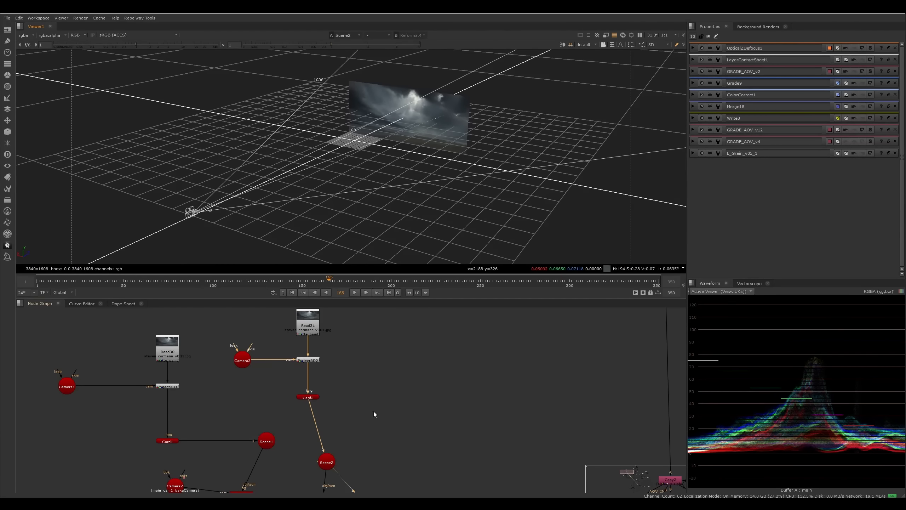
{"action": "middle_click_drag", "start_coordinate": [375, 415], "coordinate": [380, 389]}
{"action": "right_click_drag", "start_coordinate": [400, 154], "coordinate": [406, 118], "text": "alt"}
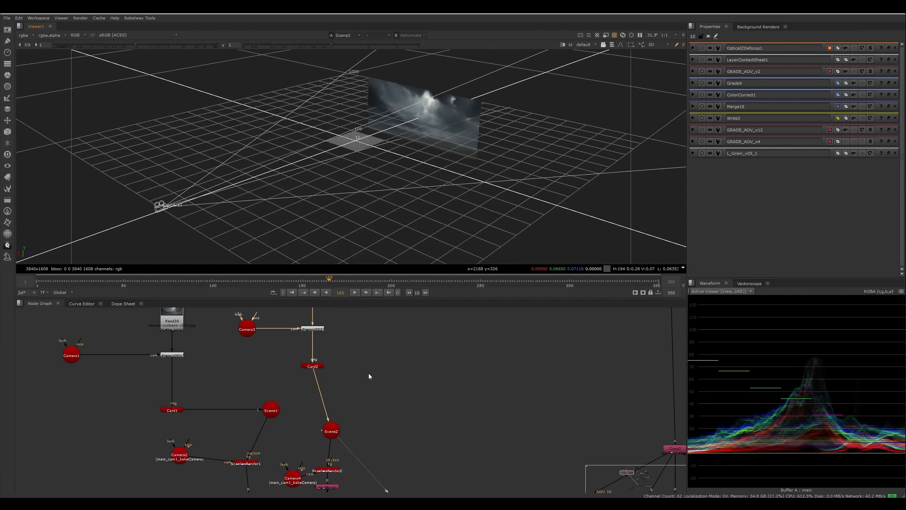
Step: Rearrange the Scene2, Camera4 and ScanlineRender2 nodes to spread out the sky render branch
{"action": "middle_click_drag", "start_coordinate": [368, 374], "coordinate": [358, 321]}
{"action": "left_click", "coordinate": [322, 378]}
{"action": "left_click", "coordinate": [284, 422]}
{"action": "left_click_drag", "start_coordinate": [290, 424], "coordinate": [332, 344]}
{"action": "middle_click_drag", "start_coordinate": [317, 352], "coordinate": [349, 387]}
{"action": "left_click", "coordinate": [371, 385]}
{"action": "left_click_drag", "start_coordinate": [355, 454], "coordinate": [368, 432]}
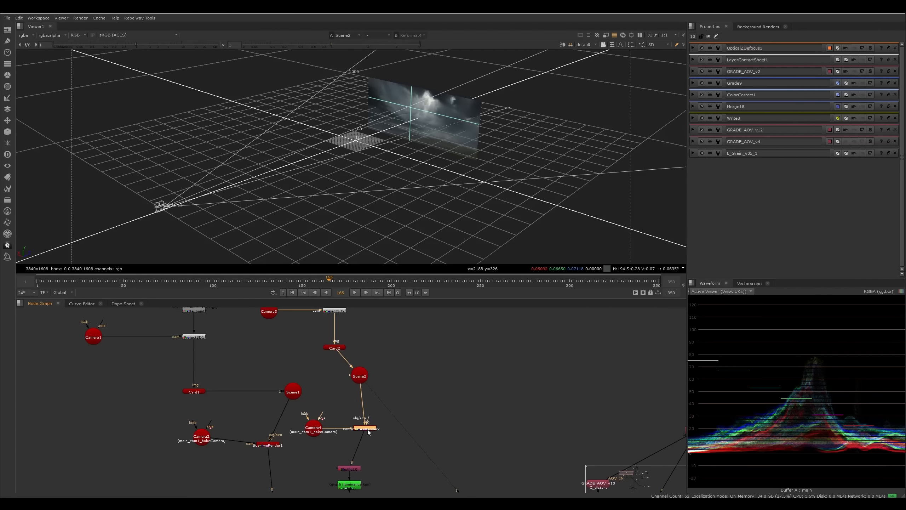
Step: View Camera4 with its properties open and scrub the timeline to frame 175 to check the camera's movement
{"action": "left_click_drag", "start_coordinate": [314, 431], "coordinate": [321, 429]}
{"action": "key", "text": "1"}
{"action": "double_click", "coordinate": [321, 429]}
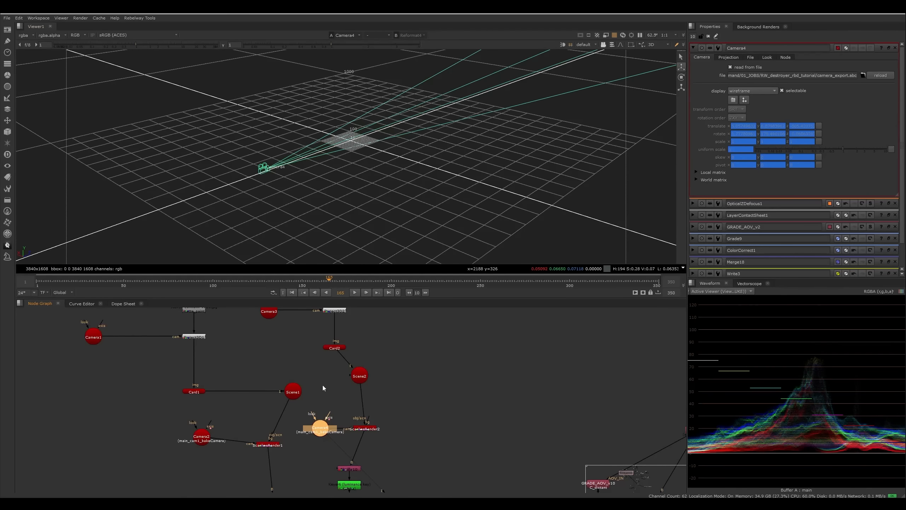
{"action": "left_click_drag", "start_coordinate": [306, 284], "coordinate": [190, 285]}
{"action": "left_click_drag", "start_coordinate": [266, 282], "coordinate": [347, 284]}
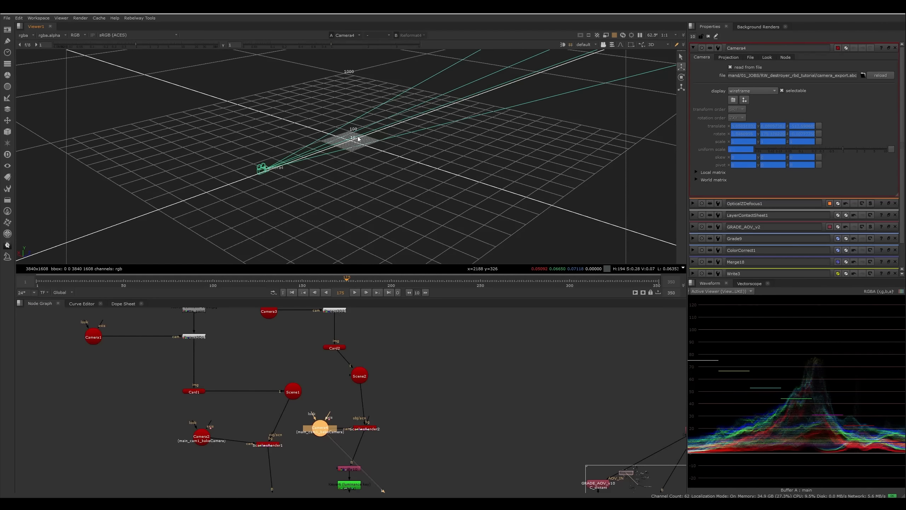
Step: View ScanlineRender2 in 3D and scrub to frame 180 to compare both cameras against the sky card
{"action": "left_click", "coordinate": [364, 429]}
{"action": "key", "text": "1"}
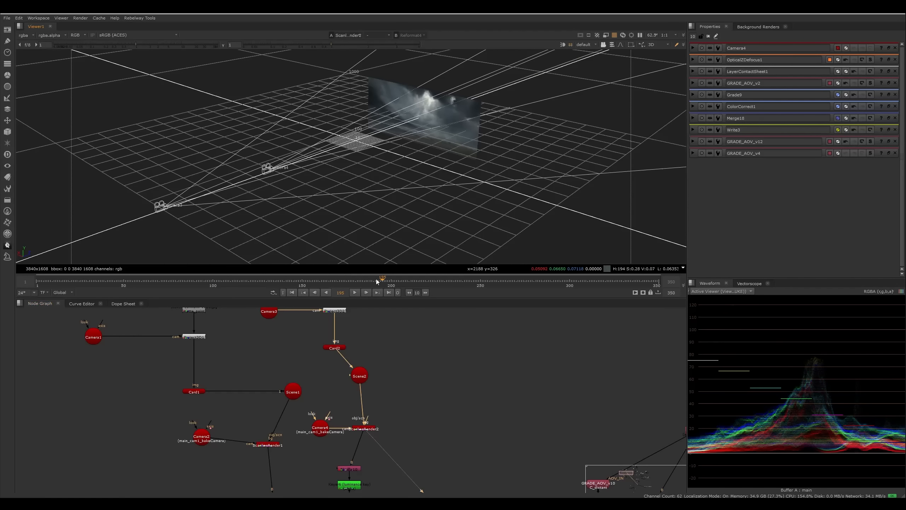
{"action": "left_click_drag", "start_coordinate": [377, 282], "coordinate": [356, 282]}
Step: Move Scene2 and ScanlineRender2 so that they line up vertically in the node graph
{"action": "left_click_drag", "start_coordinate": [362, 373], "coordinate": [369, 374]}
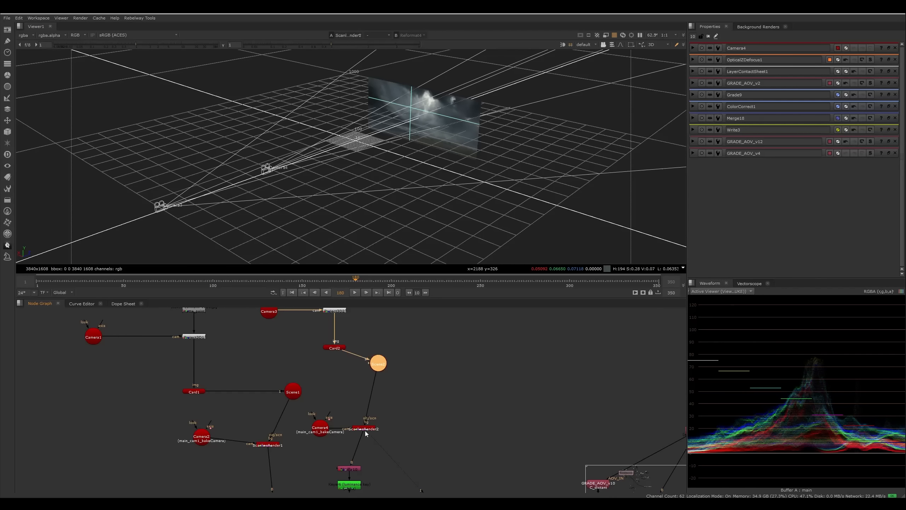
{"action": "mouse_move", "coordinate": [365, 431]}
{"action": "left_mouse_down"}
{"action": "mouse_move", "coordinate": [379, 419]}
{"action": "mouse_move", "coordinate": [369, 440]}
{"action": "left_mouse_up"}
{"action": "left_click", "coordinate": [400, 414]}
{"action": "scroll", "coordinate": [401, 413], "scroll_direction": "up", "scroll_amount": 3}
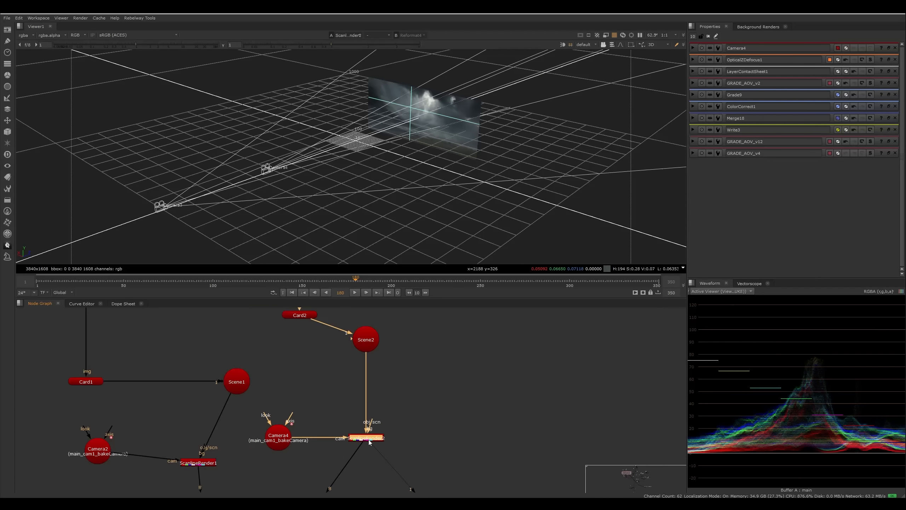
Step: Switch the viewer to 2D, play the ScanlineRender2 sky render, jump to about frame 230 and stop playback
{"action": "left_click", "coordinate": [402, 406]}
{"action": "key", "text": "Tab"}
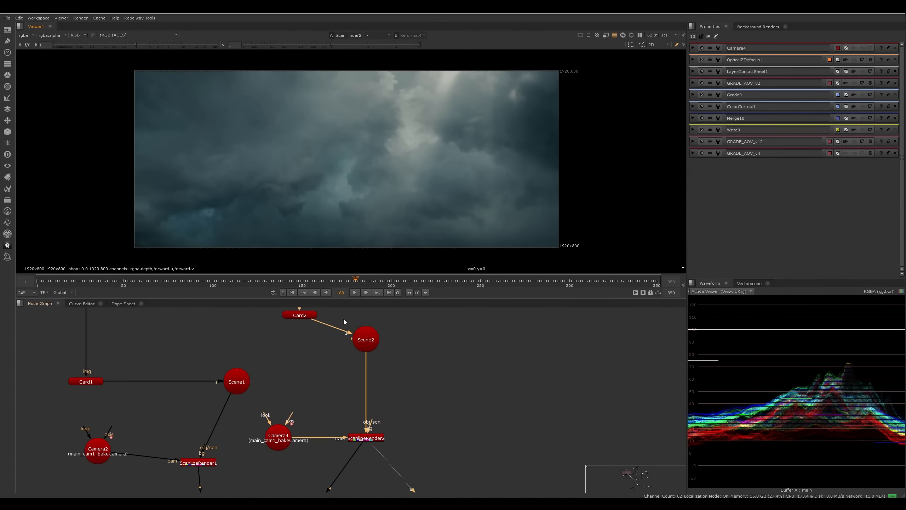
{"action": "key", "text": "l"}
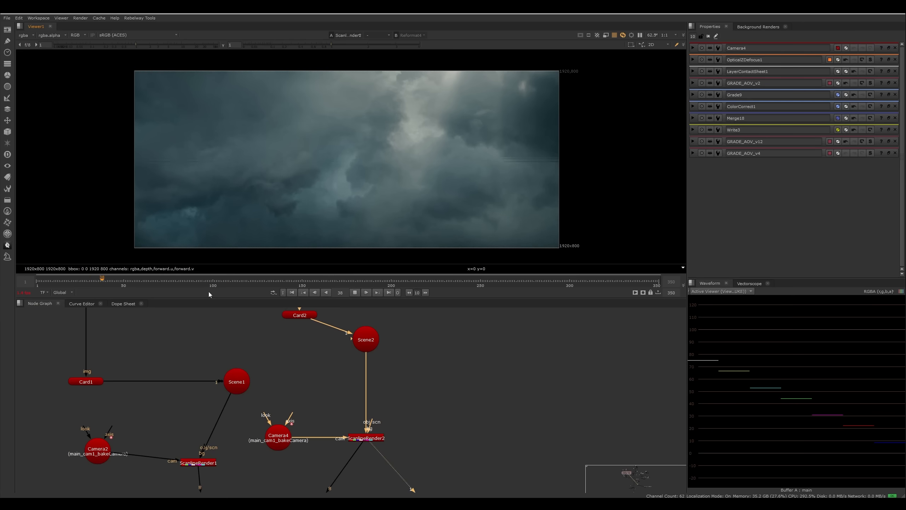
{"action": "left_click", "coordinate": [442, 281]}
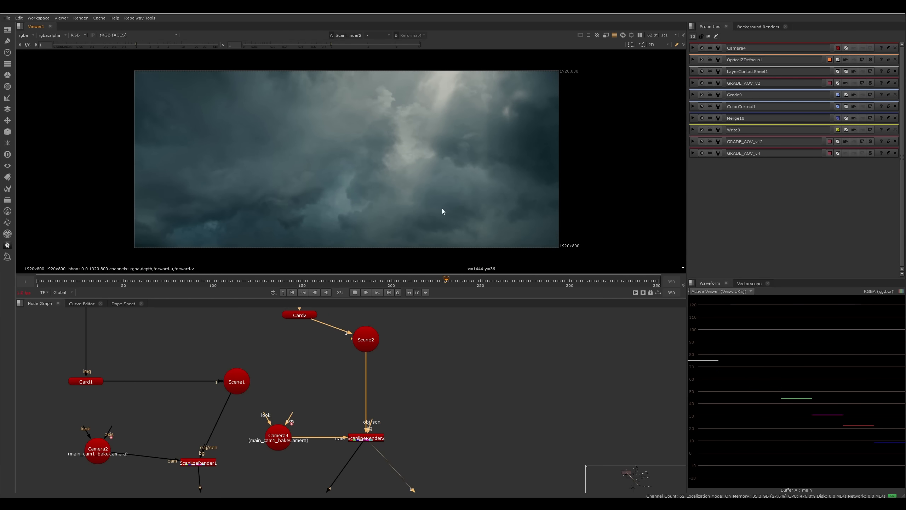
{"action": "key", "text": "k"}
Step: View the output of the ScanlineRender1 node fed by Scene1 and Camera2
{"action": "middle_click_drag", "start_coordinate": [406, 344], "coordinate": [376, 363], "text": "alt"}
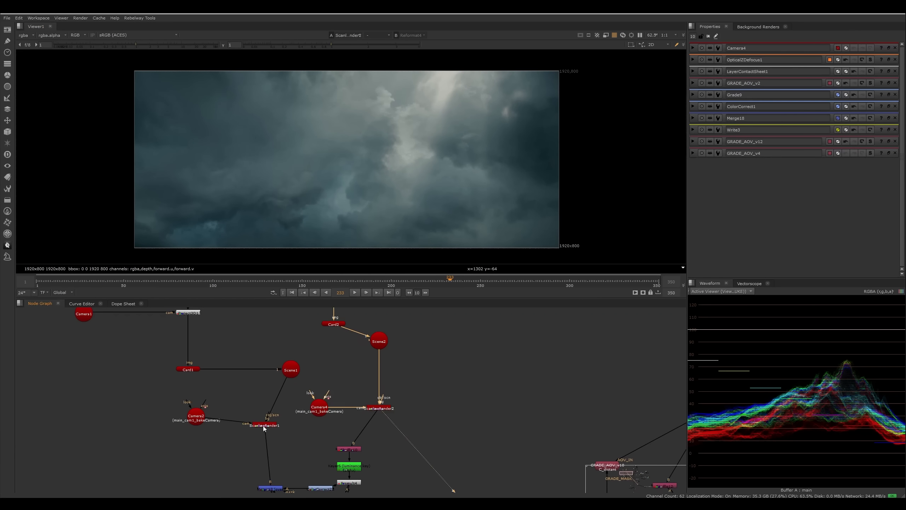
{"action": "left_click", "coordinate": [264, 426]}
{"action": "key", "text": "1"}
{"action": "middle_click_drag", "start_coordinate": [300, 442], "coordinate": [303, 432]}
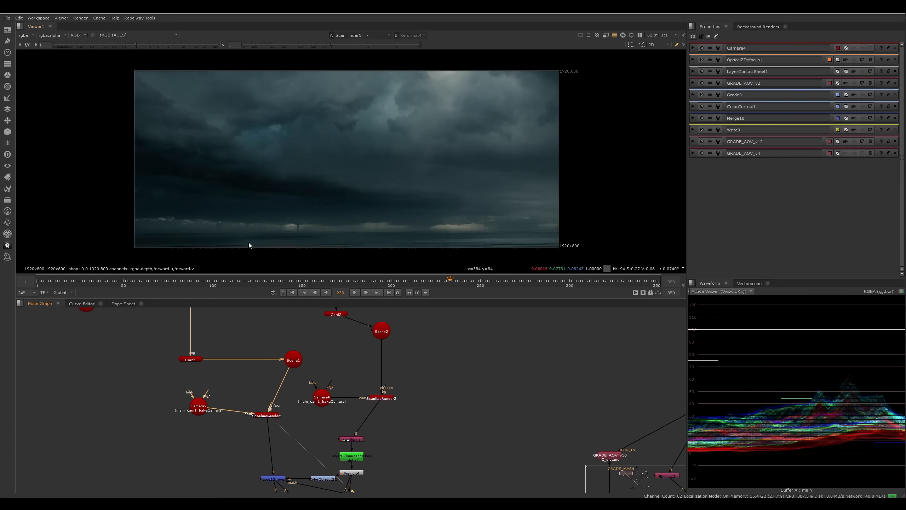
Step: View the ScanlineRender2 sky render and the output of the Keyer6 luminance key below it
{"action": "left_click", "coordinate": [381, 397]}
{"action": "key", "text": "1"}
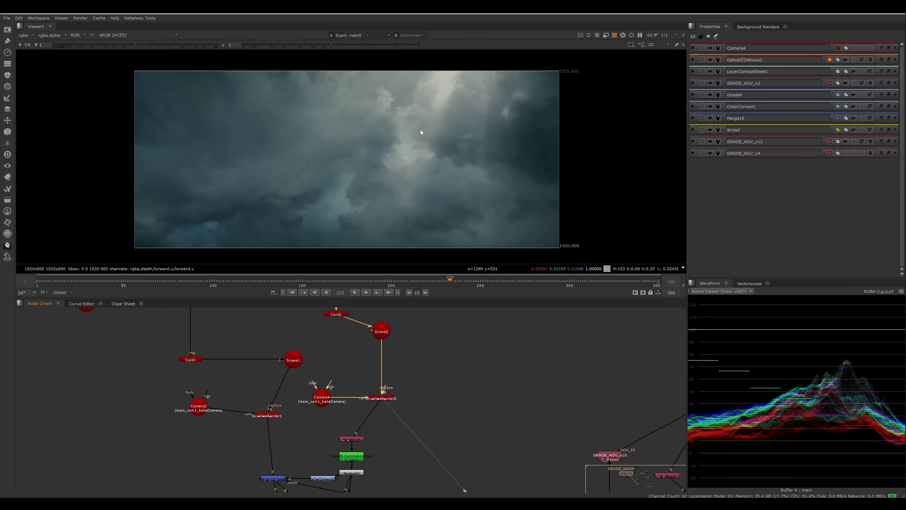
{"action": "middle_click_drag", "start_coordinate": [410, 381], "coordinate": [418, 334]}
{"action": "left_click", "coordinate": [380, 395]}
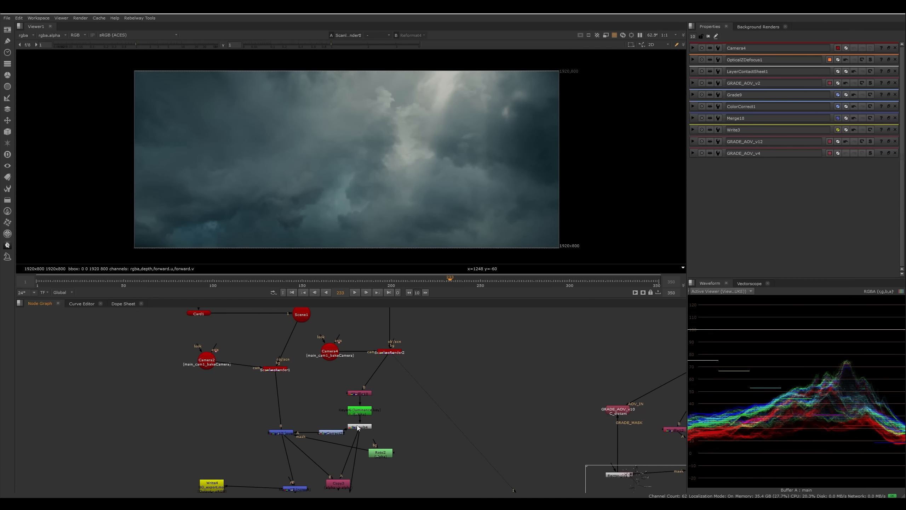
{"action": "scroll", "coordinate": [338, 412], "scroll_direction": "up", "scroll_amount": 2}
{"action": "left_click", "coordinate": [367, 409]}
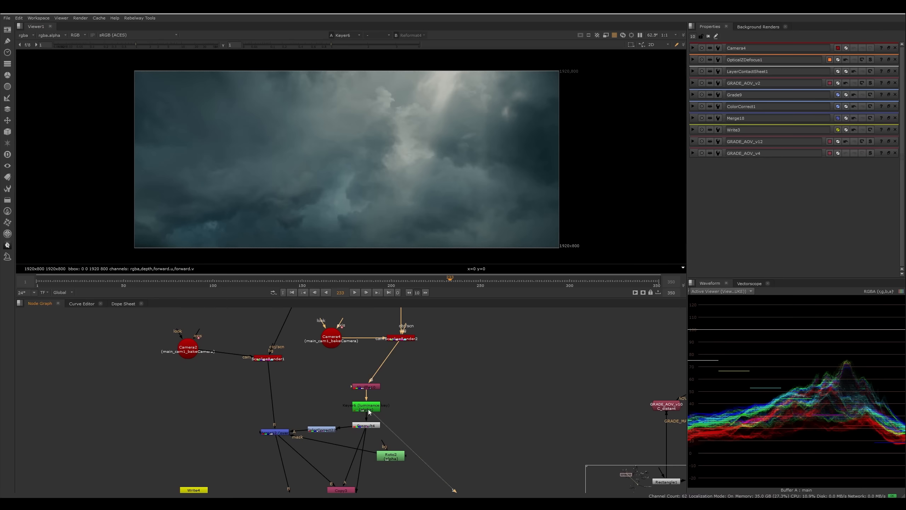
{"action": "key", "text": "1"}
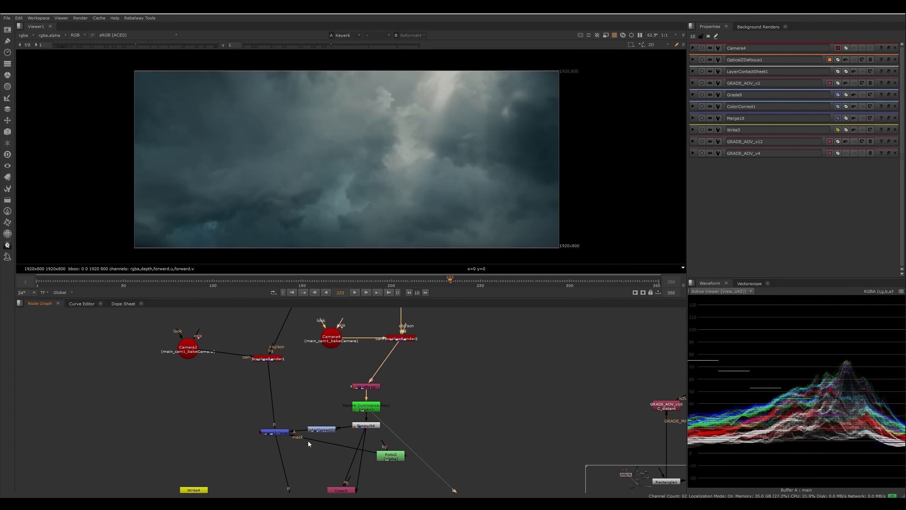
Step: Align the Merge12 node beneath ScanlineRender1, and view its color-corrected sky input followed by the merged result
{"action": "left_click_drag", "start_coordinate": [349, 477], "coordinate": [271, 430]}
{"action": "left_click", "coordinate": [320, 431]}
{"action": "key", "text": "1"}
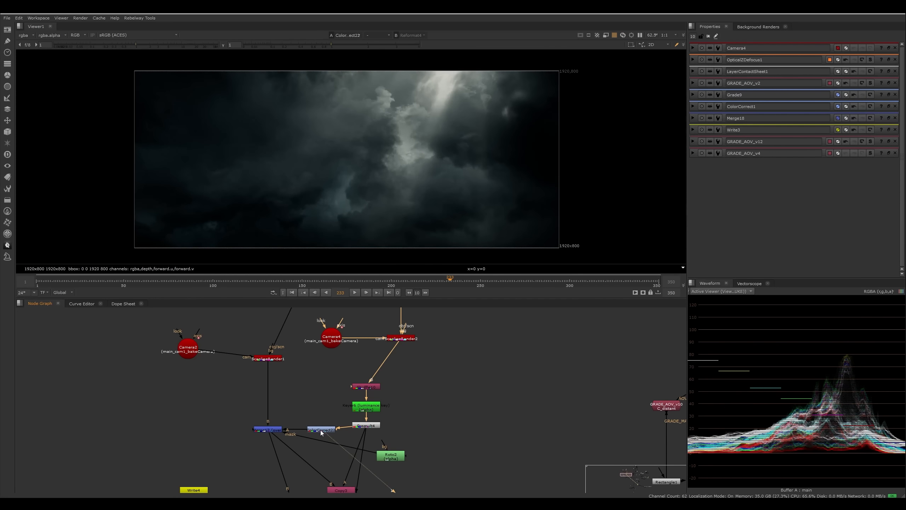
{"action": "left_click", "coordinate": [277, 433]}
{"action": "key", "text": "1"}
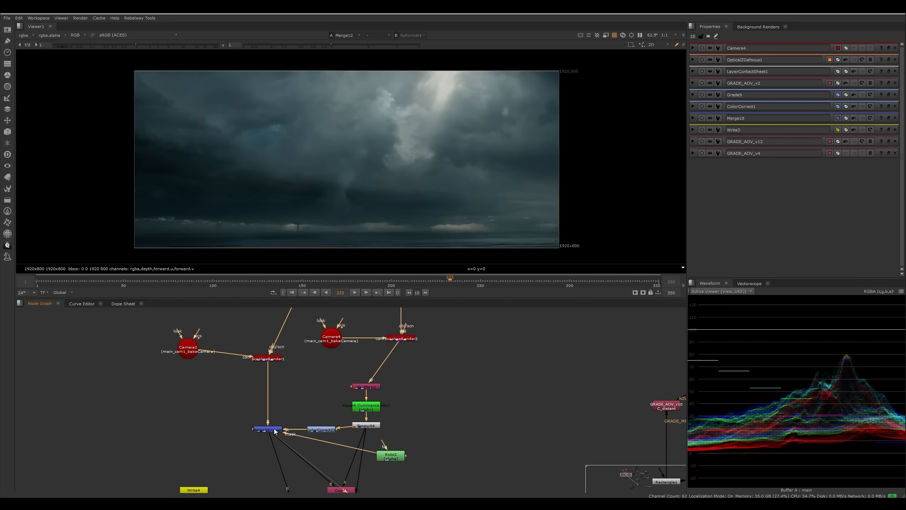
Step: Toggle Merge12 off and on repeatedly to compare the sky with and without the added light beam and clouds
{"action": "key", "text": "d"}
{"action": "key", "text": "d"}
{"action": "key", "text": "d"}
{"action": "key", "text": "d"}
{"action": "key", "text": "d"}
{"action": "key", "text": "d"}
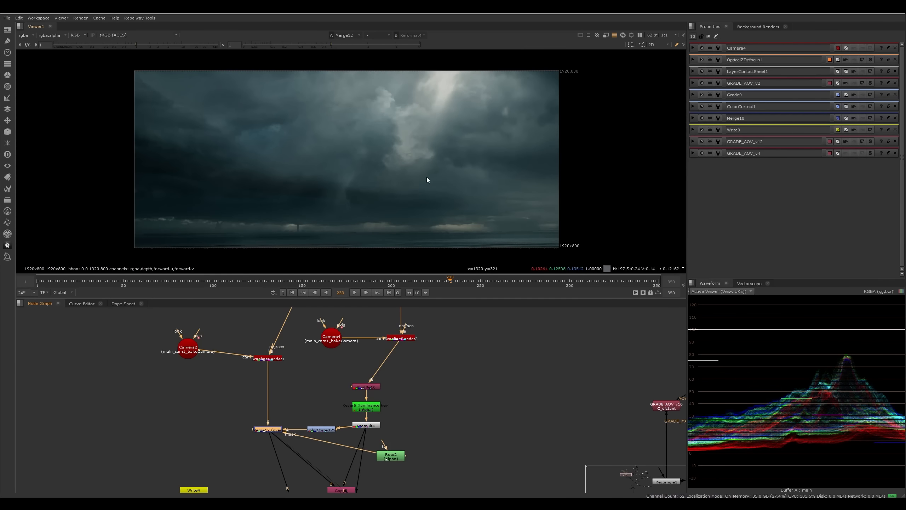
{"action": "scroll", "coordinate": [463, 93], "scroll_direction": "up", "scroll_amount": 3}
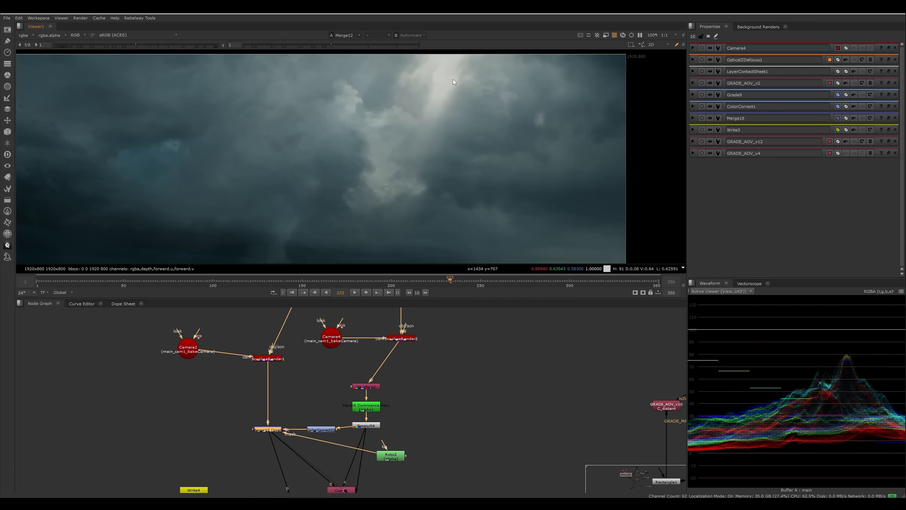
{"action": "key", "text": "d"}
{"action": "key", "text": "d"}
{"action": "scroll", "coordinate": [374, 178], "scroll_direction": "down", "scroll_amount": 4}
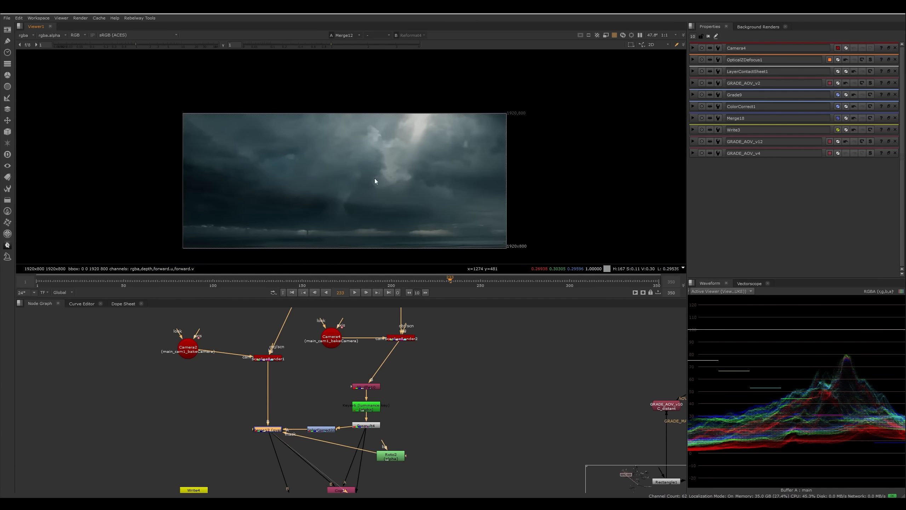
Step: View the Merge13 sky output and the defocused result of the optical defocus node below it
{"action": "middle_click_drag", "start_coordinate": [399, 406], "coordinate": [391, 382]}
{"action": "middle_click_drag", "start_coordinate": [292, 474], "coordinate": [295, 402]}
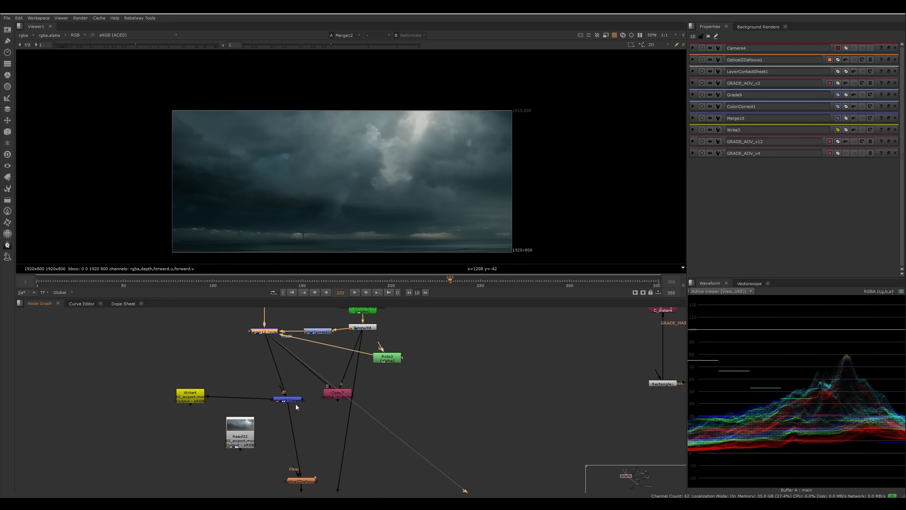
{"action": "left_click", "coordinate": [295, 400]}
{"action": "key", "text": "1"}
{"action": "middle_click_drag", "start_coordinate": [309, 487], "coordinate": [306, 405]}
{"action": "left_click", "coordinate": [304, 398]}
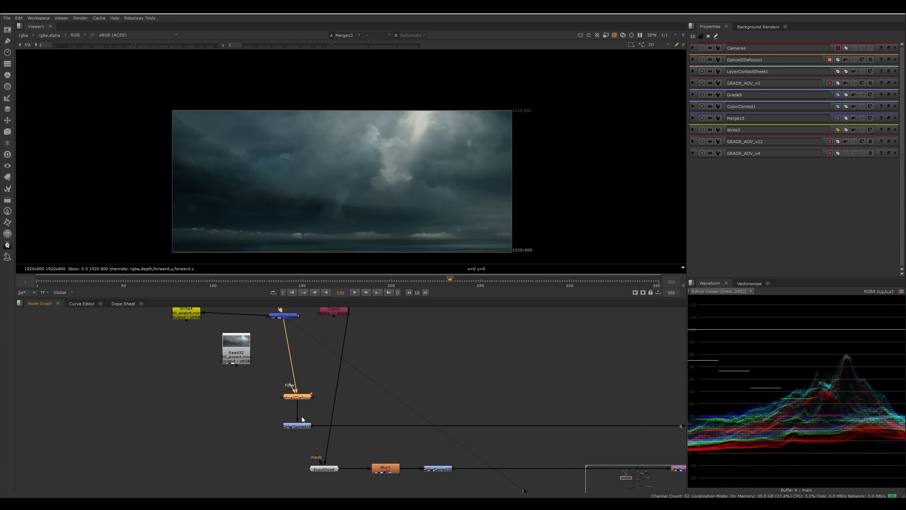
{"action": "key", "text": "1"}
{"action": "scroll", "coordinate": [427, 158], "scroll_direction": "up", "scroll_amount": 3}
{"action": "scroll", "coordinate": [399, 195], "scroll_direction": "down", "scroll_amount": 2}
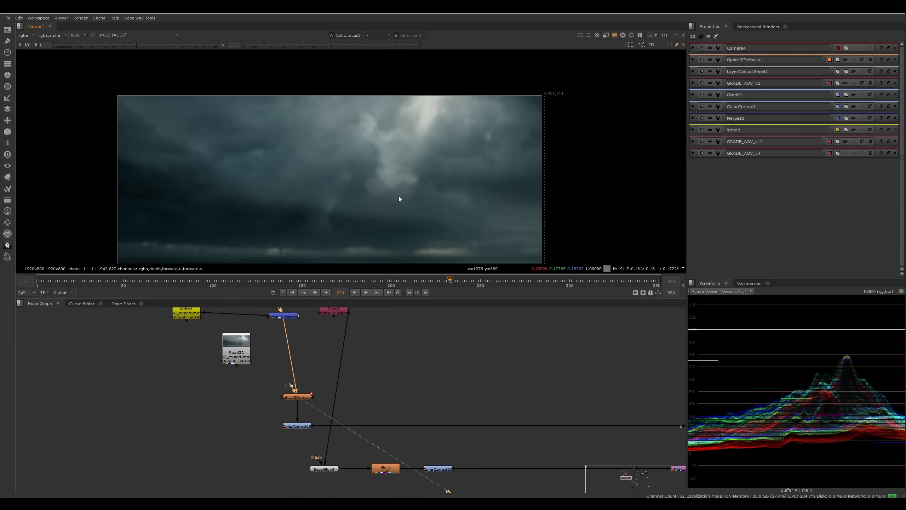
Step: View the output of the color correction directly below the sky's defocus node
{"action": "left_click", "coordinate": [297, 426]}
{"action": "key", "text": "1"}
{"action": "middle_click_drag", "start_coordinate": [449, 368], "coordinate": [436, 356]}
{"action": "scroll", "coordinate": [436, 356], "scroll_direction": "down", "scroll_amount": 5}
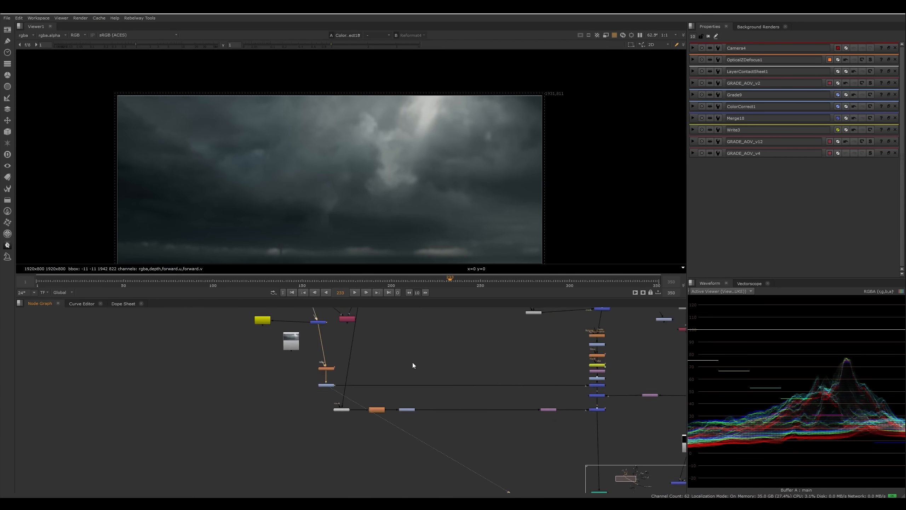
Step: View the color correction above Merge11 in the main composite stack, then the Merge11 output
{"action": "scroll", "coordinate": [478, 370], "scroll_direction": "up", "scroll_amount": 5}
{"action": "left_click", "coordinate": [428, 364]}
{"action": "key", "text": "1"}
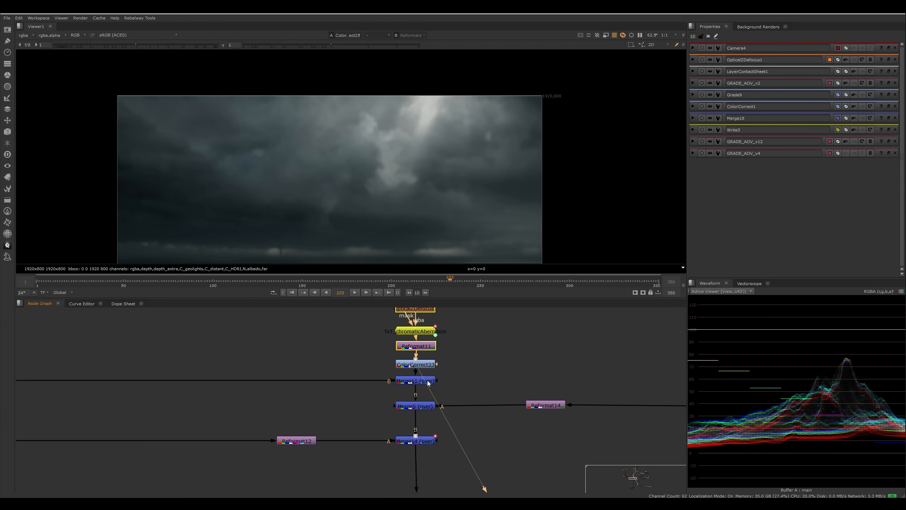
{"action": "left_click", "coordinate": [411, 382]}
{"action": "key", "text": "1"}
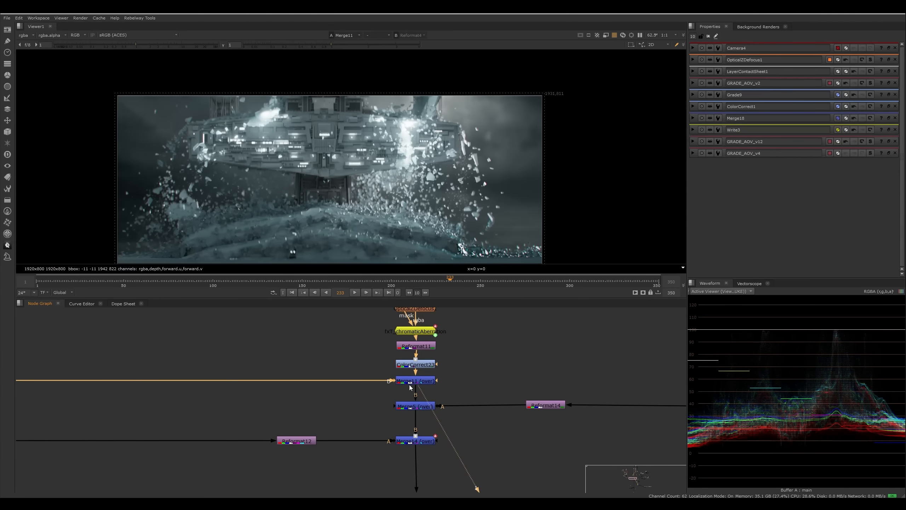
Step: Toggle Merge11 off and on to compare the sky background alone with the destroyer merged over it
{"action": "key", "text": "d"}
{"action": "key", "text": "d"}
{"action": "key", "text": "d"}
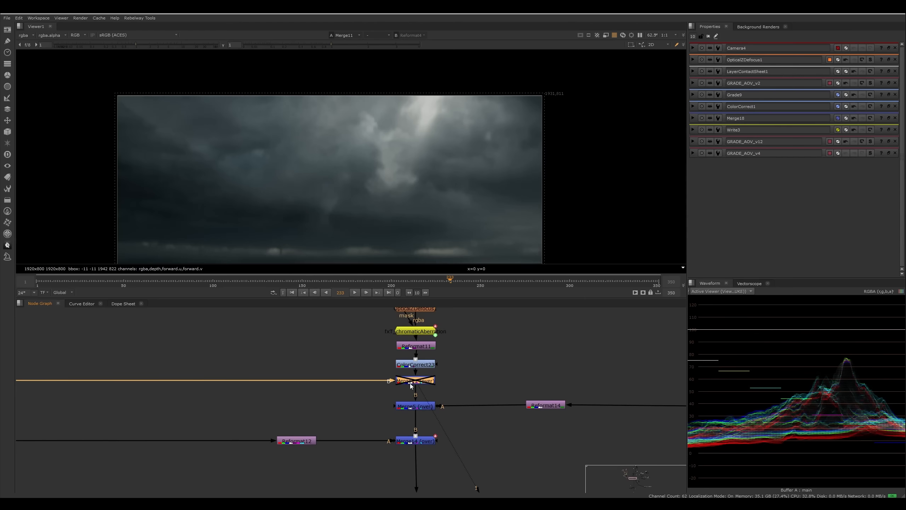
{"action": "key", "text": "d"}
{"action": "middle_click_drag", "start_coordinate": [288, 231], "coordinate": [314, 213]}
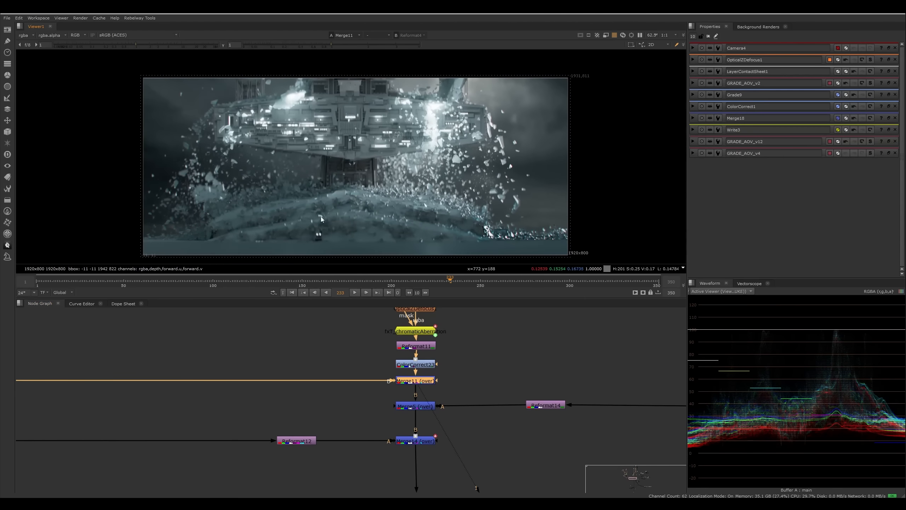
{"action": "key", "text": "d"}
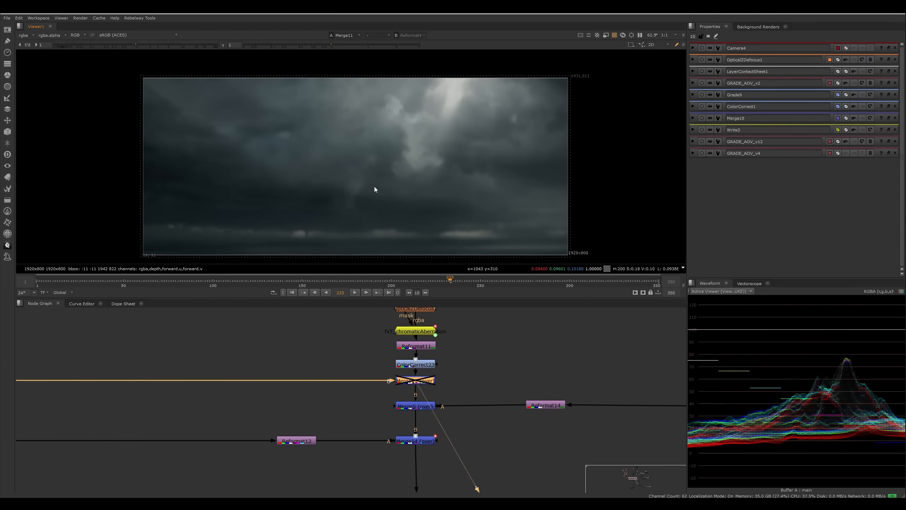
{"action": "key", "text": "d"}
{"action": "key", "text": "d"}
{"action": "key", "text": "d"}
Step: View the sky glow branch at Blur1 and at the color correction that follows it
{"action": "scroll", "coordinate": [331, 344], "scroll_direction": "down", "scroll_amount": 3}
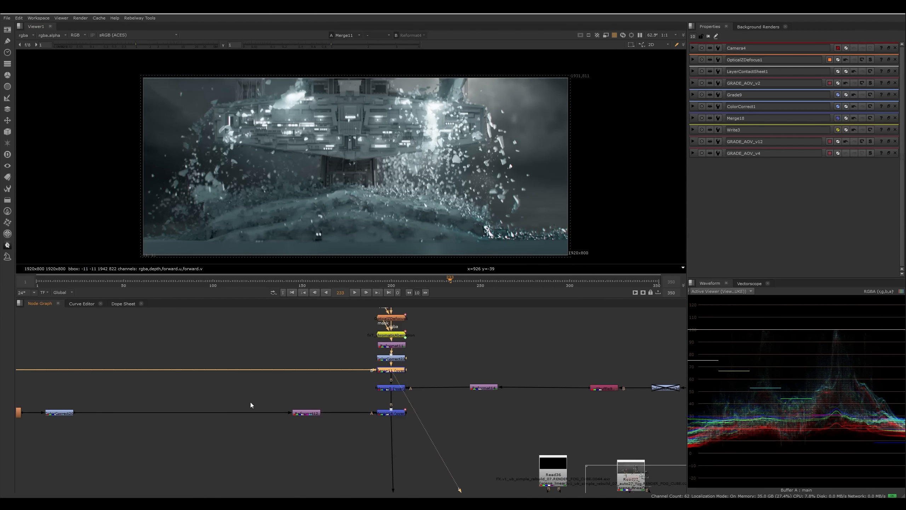
{"action": "middle_click_drag", "start_coordinate": [236, 393], "coordinate": [317, 363]}
{"action": "left_click", "coordinate": [321, 345]}
{"action": "scroll", "coordinate": [323, 343], "scroll_direction": "down", "scroll_amount": 1}
{"action": "scroll", "coordinate": [317, 345], "scroll_direction": "down", "scroll_amount": 2}
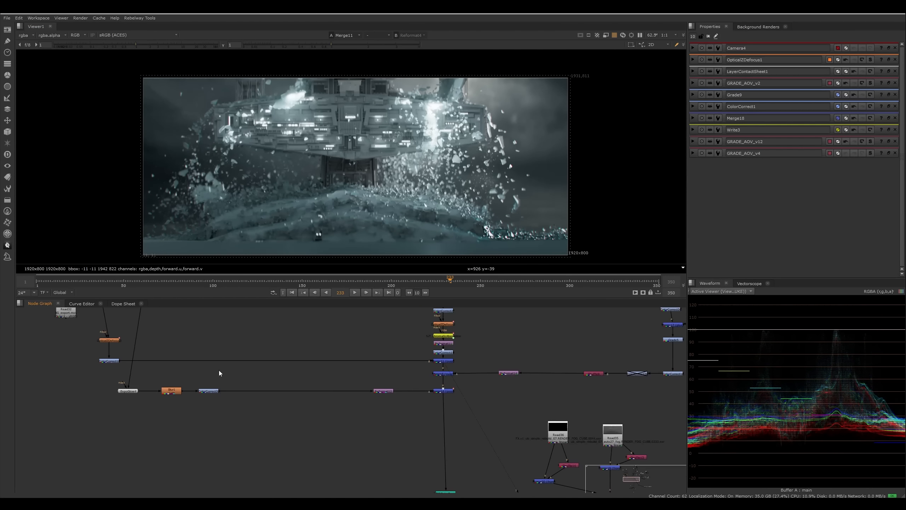
{"action": "left_click", "coordinate": [133, 392]}
{"action": "key", "text": "1"}
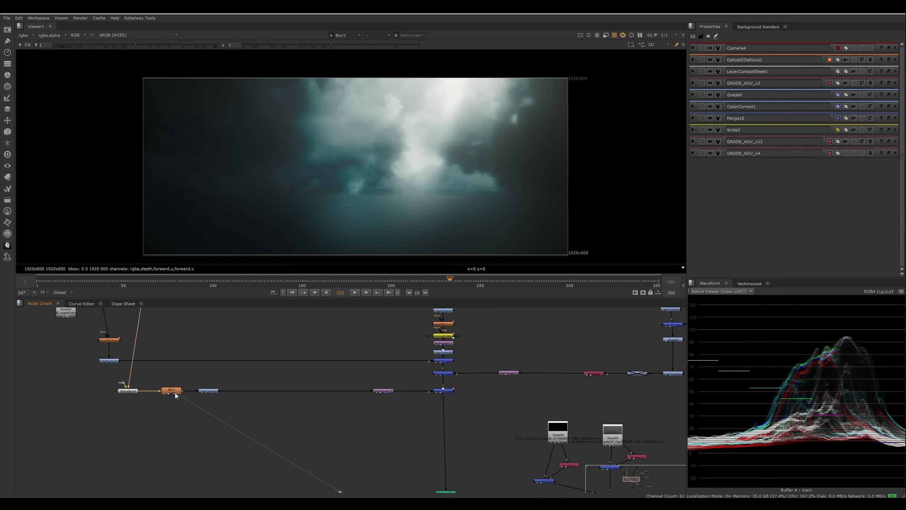
{"action": "left_click", "coordinate": [209, 391]}
{"action": "key", "text": "1"}
Step: View the keyed sky at Premult4, then its glow at ExpoGlow4
{"action": "middle_click_drag", "start_coordinate": [224, 355], "coordinate": [248, 502]}
{"action": "left_click", "coordinate": [184, 398]}
{"action": "key", "text": "1"}
{"action": "middle_click_drag", "start_coordinate": [248, 434], "coordinate": [254, 394]}
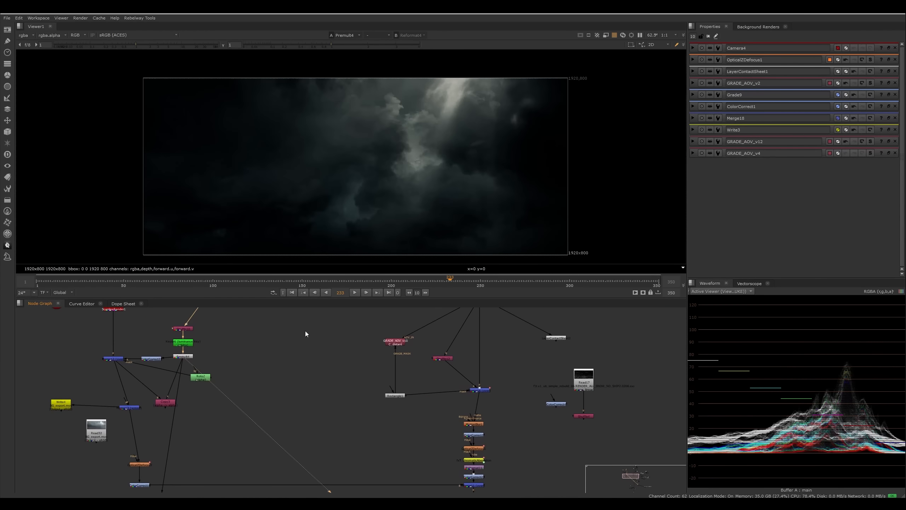
{"action": "middle_click_drag", "start_coordinate": [215, 480], "coordinate": [238, 396]}
{"action": "left_click", "coordinate": [186, 431]}
{"action": "key", "text": "1"}
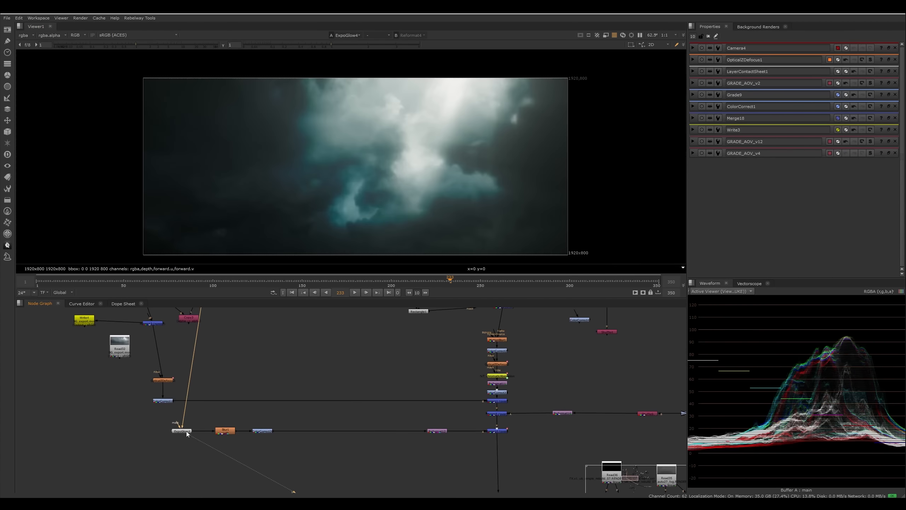
{"action": "left_click", "coordinate": [194, 420]}
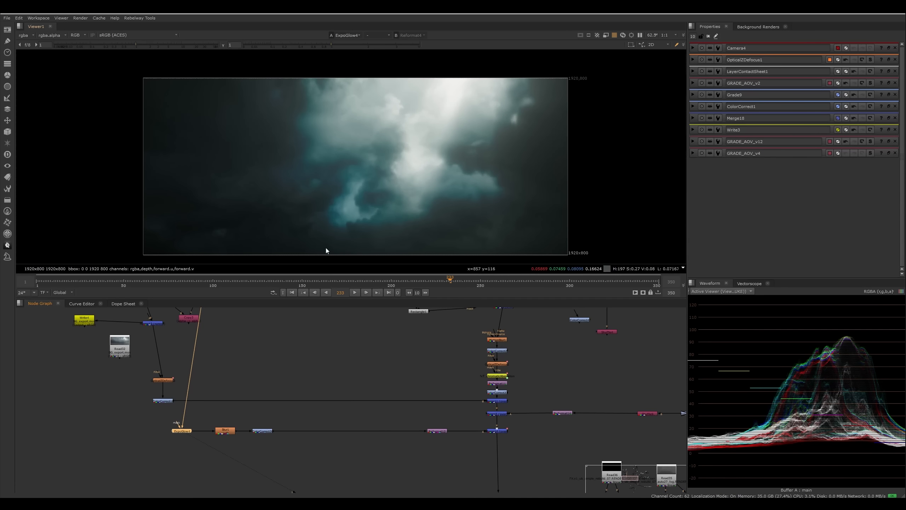
Step: Step the viewer from Blur1 through the glow's color correction to Reformat12
{"action": "left_click", "coordinate": [226, 431]}
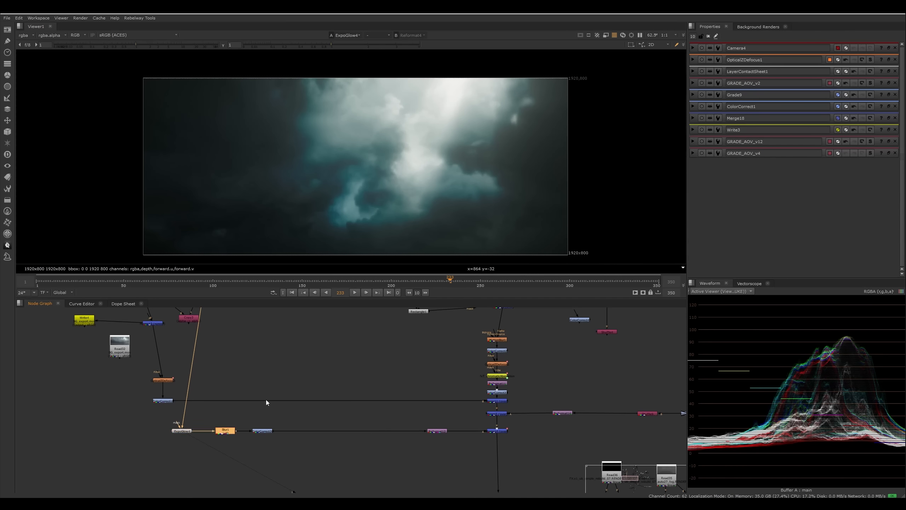
{"action": "key", "text": "1"}
{"action": "left_click", "coordinate": [267, 430]}
{"action": "key", "text": "1"}
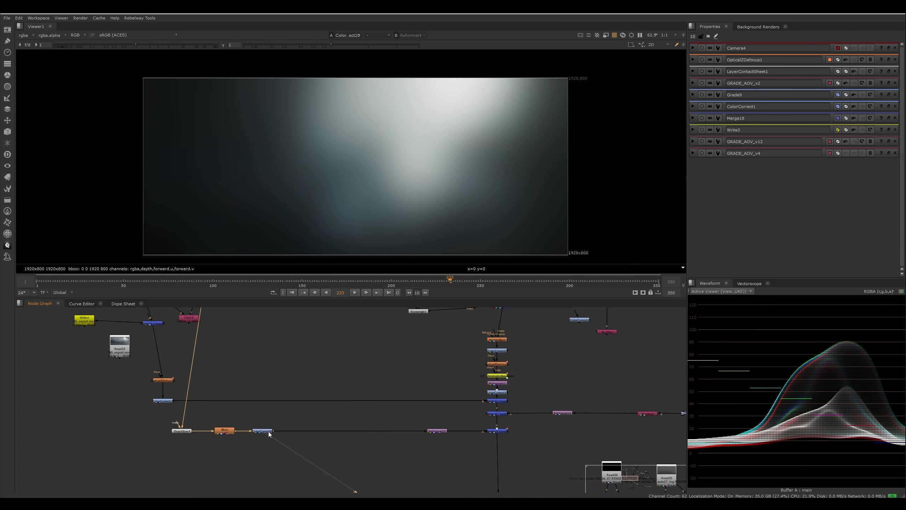
{"action": "middle_click_drag", "start_coordinate": [321, 422], "coordinate": [269, 384]}
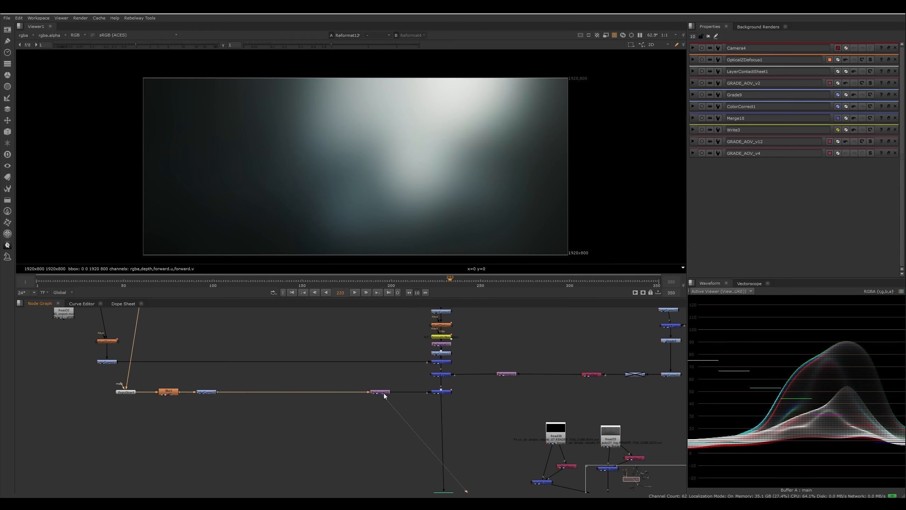
{"action": "left_click", "coordinate": [210, 393]}
{"action": "key", "text": "1"}
{"action": "scroll", "coordinate": [378, 193], "scroll_direction": "down", "scroll_amount": 2}
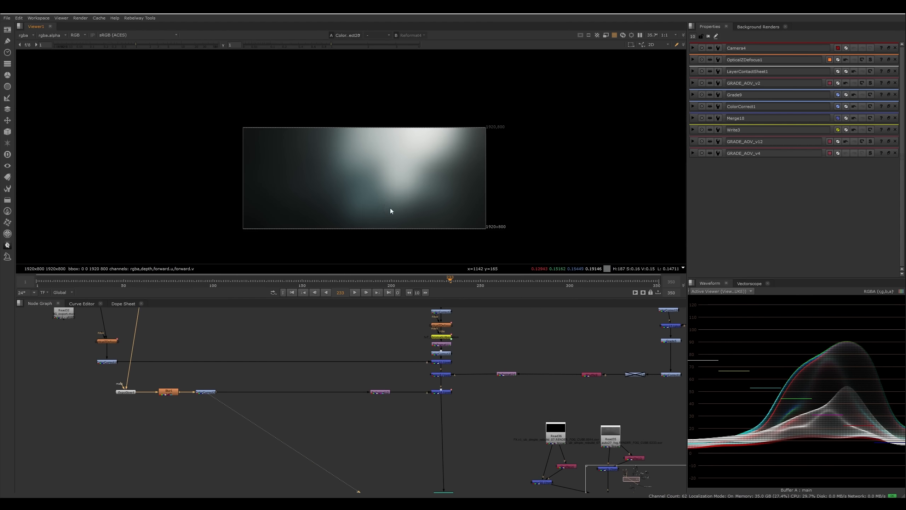
{"action": "scroll", "coordinate": [419, 199], "scroll_direction": "up", "scroll_amount": 1}
{"action": "left_click", "coordinate": [379, 392]}
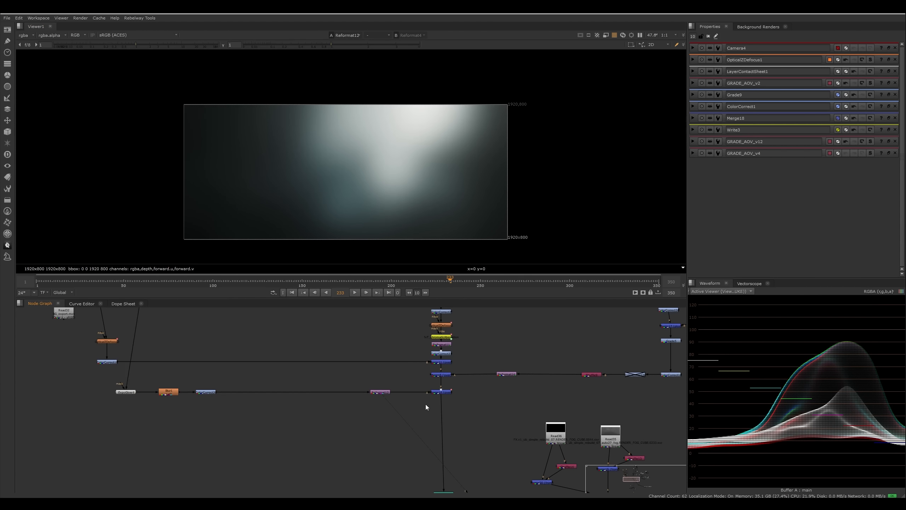
Step: View Merge14 and compare it with Merge5 to examine the sky glow's effect over the destroyer
{"action": "scroll", "coordinate": [425, 404], "scroll_direction": "up", "scroll_amount": 3}
{"action": "left_click", "coordinate": [451, 384]}
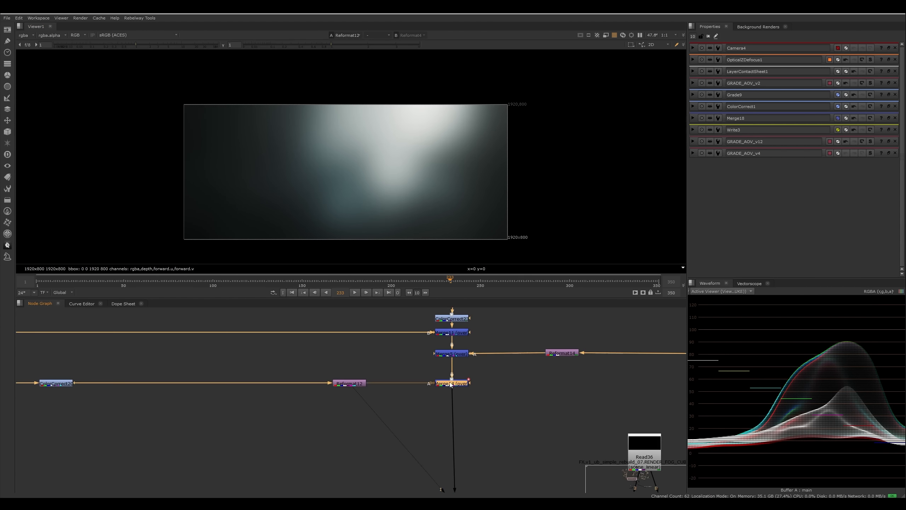
{"action": "key", "text": "1"}
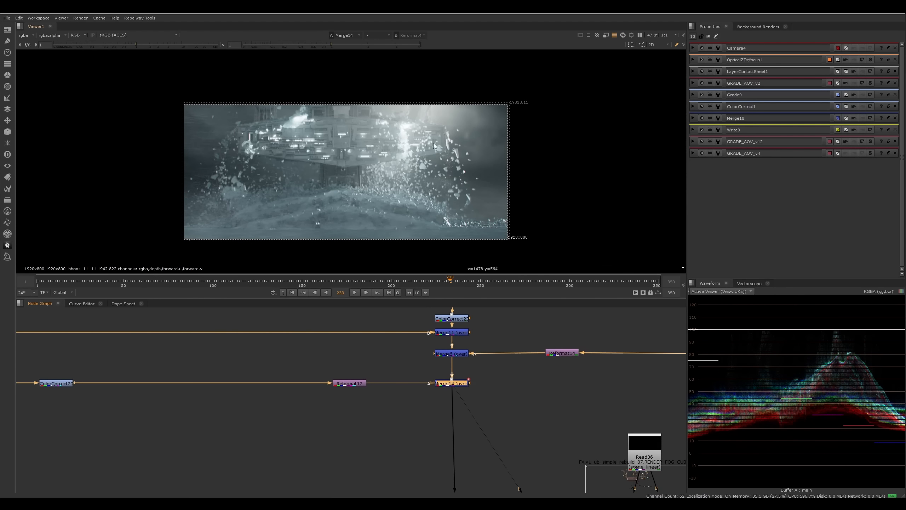
{"action": "scroll", "coordinate": [417, 128], "scroll_direction": "up", "scroll_amount": 3}
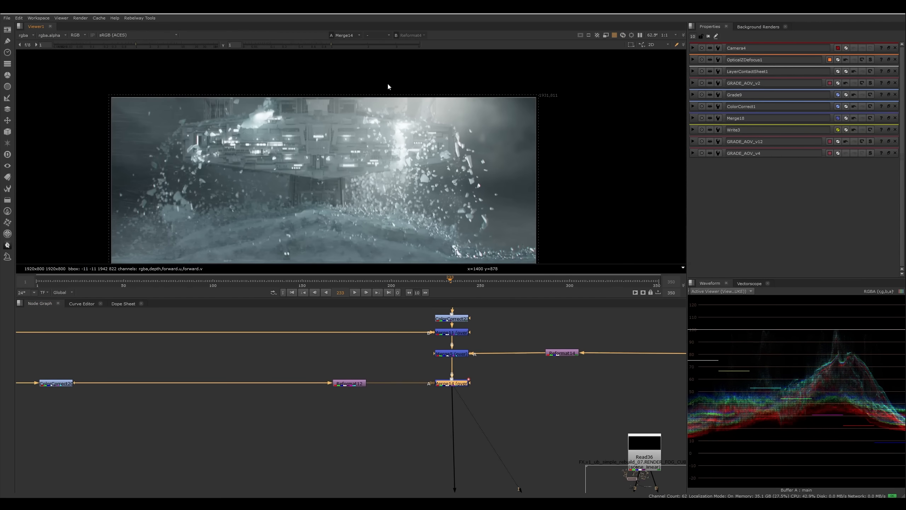
{"action": "left_click", "coordinate": [451, 354]}
{"action": "key", "text": "1"}
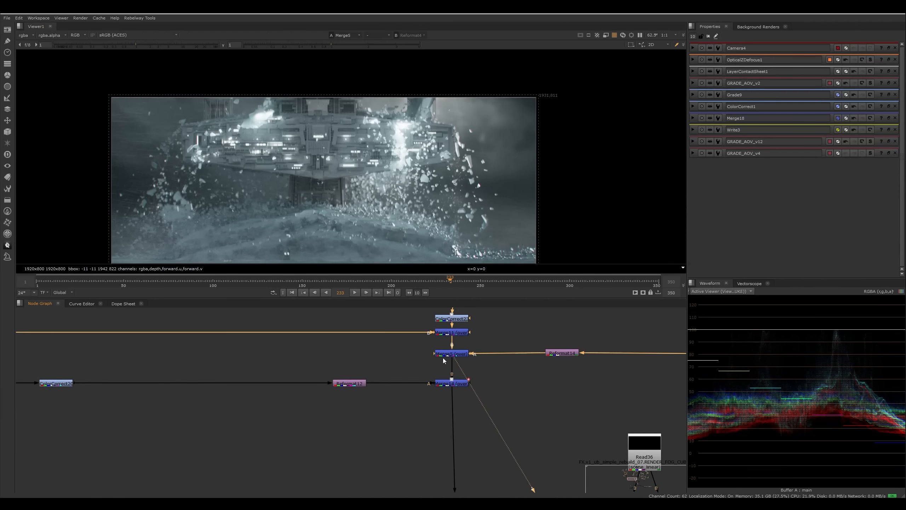
Step: View the blurred sky glow at Reformat12 and jump to about frame 272
{"action": "left_click", "coordinate": [350, 383]}
{"action": "key", "text": "1"}
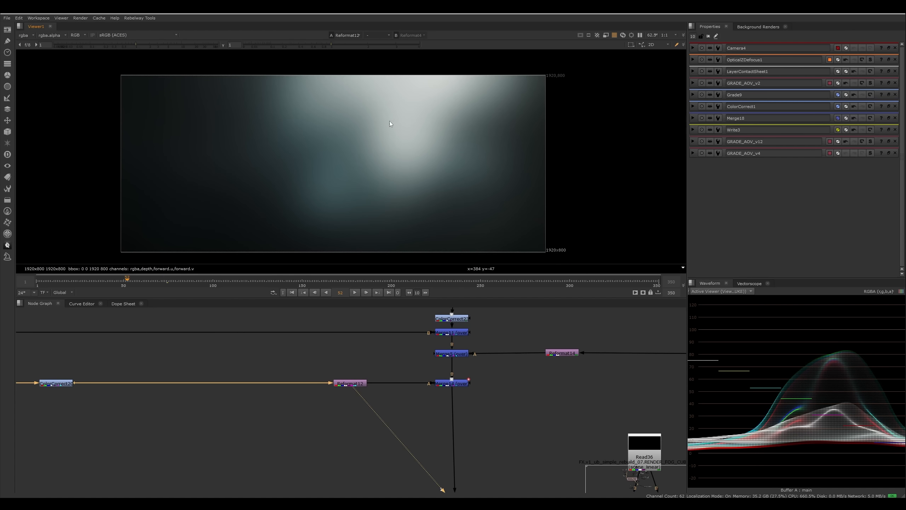
{"action": "left_click", "coordinate": [520, 282]}
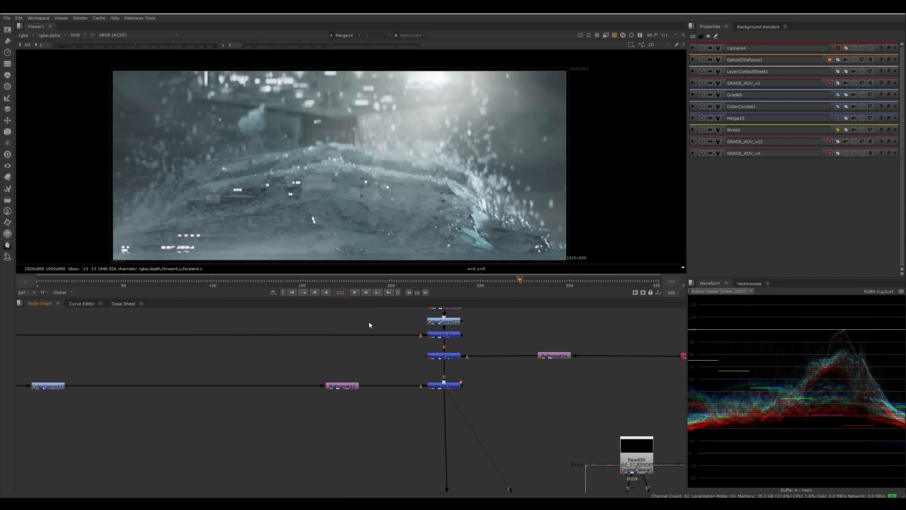
{"action": "middle_click_drag", "start_coordinate": [366, 146], "coordinate": [376, 138]}
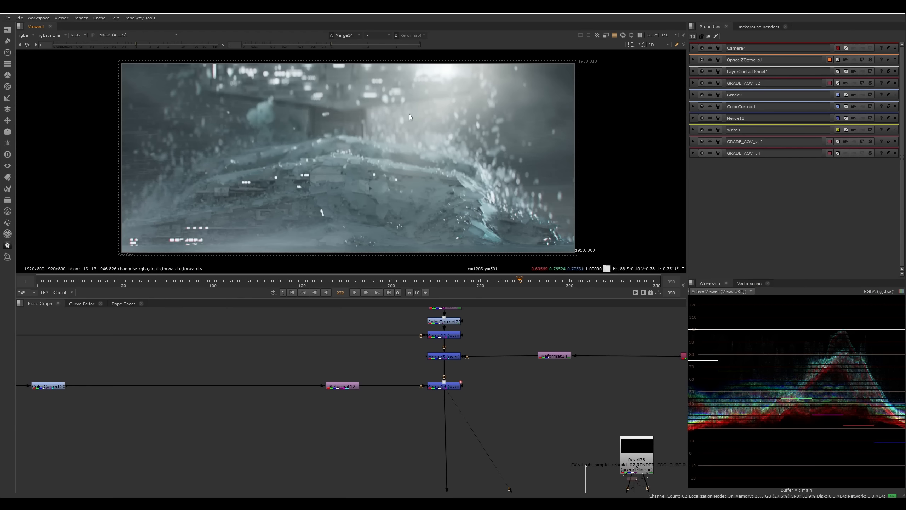
{"action": "middle_click_drag", "start_coordinate": [383, 127], "coordinate": [392, 132]}
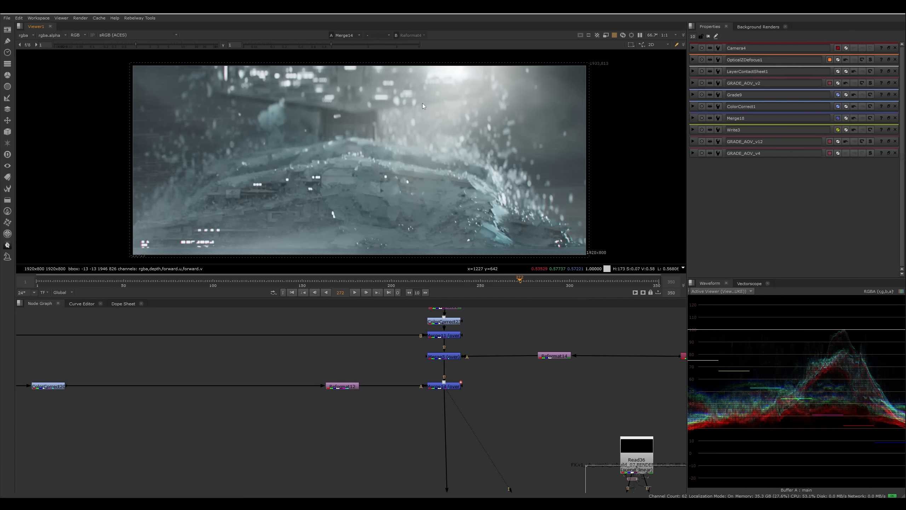
{"action": "scroll", "coordinate": [397, 110], "scroll_direction": "down", "scroll_amount": 1}
{"action": "scroll", "coordinate": [400, 111], "scroll_direction": "up", "scroll_amount": 1}
Step: View the composite at OCIOColorSpace2, the last of the three color nodes below Merge14
{"action": "middle_click_drag", "start_coordinate": [399, 432], "coordinate": [366, 377]}
{"action": "scroll", "coordinate": [367, 377], "scroll_direction": "down", "scroll_amount": 2}
{"action": "middle_click_drag", "start_coordinate": [389, 454], "coordinate": [377, 371]}
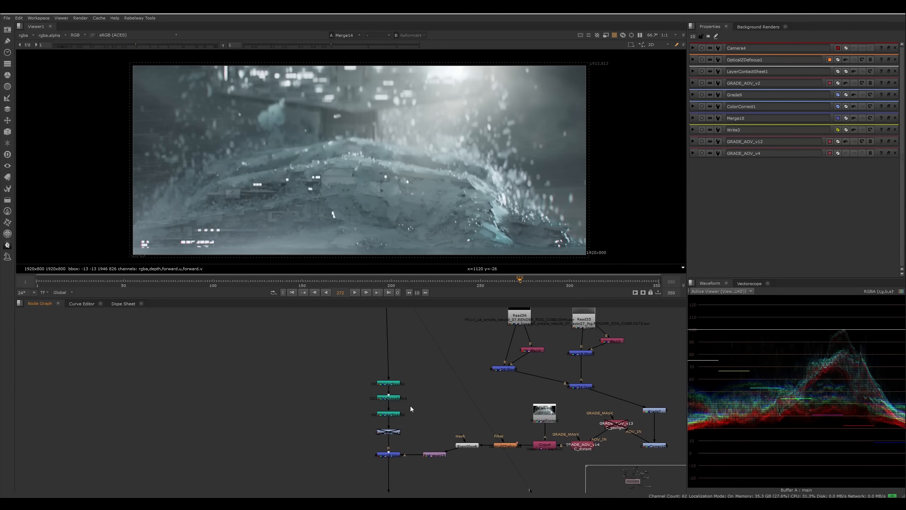
{"action": "scroll", "coordinate": [411, 406], "scroll_direction": "up", "scroll_amount": 2}
{"action": "left_click_drag", "start_coordinate": [419, 341], "coordinate": [358, 422]}
{"action": "middle_click_drag", "start_coordinate": [347, 357], "coordinate": [344, 415]}
{"action": "scroll", "coordinate": [345, 413], "scroll_direction": "down", "scroll_amount": 4}
{"action": "left_click_drag", "start_coordinate": [385, 397], "coordinate": [362, 383]}
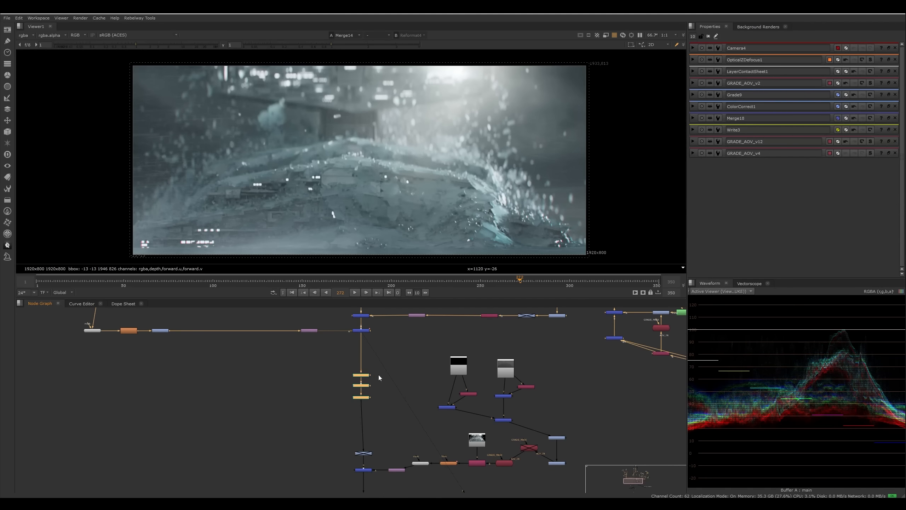
{"action": "scroll", "coordinate": [380, 391], "scroll_direction": "up", "scroll_amount": 3}
{"action": "left_click", "coordinate": [388, 386]}
{"action": "left_click", "coordinate": [354, 400]}
{"action": "key", "text": "1"}
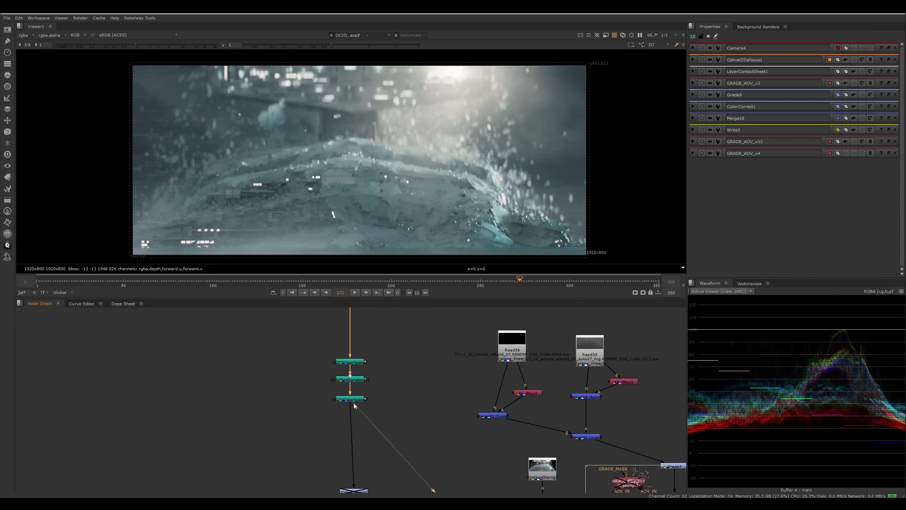
Step: Disable and re-enable the three OCIO nodes together to compare the composite with and without their color grade
{"action": "left_click_drag", "start_coordinate": [383, 350], "coordinate": [326, 415]}
{"action": "key", "text": "d"}
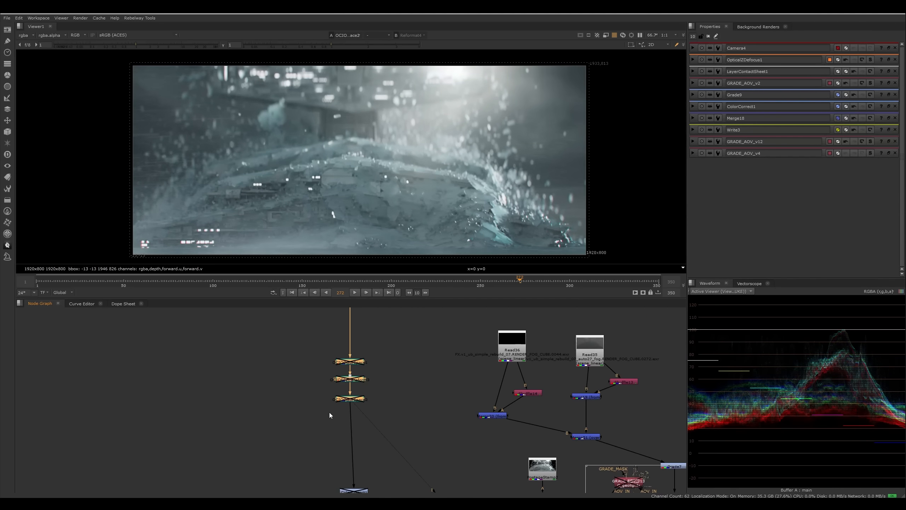
{"action": "key", "text": "d"}
{"action": "left_click", "coordinate": [314, 399]}
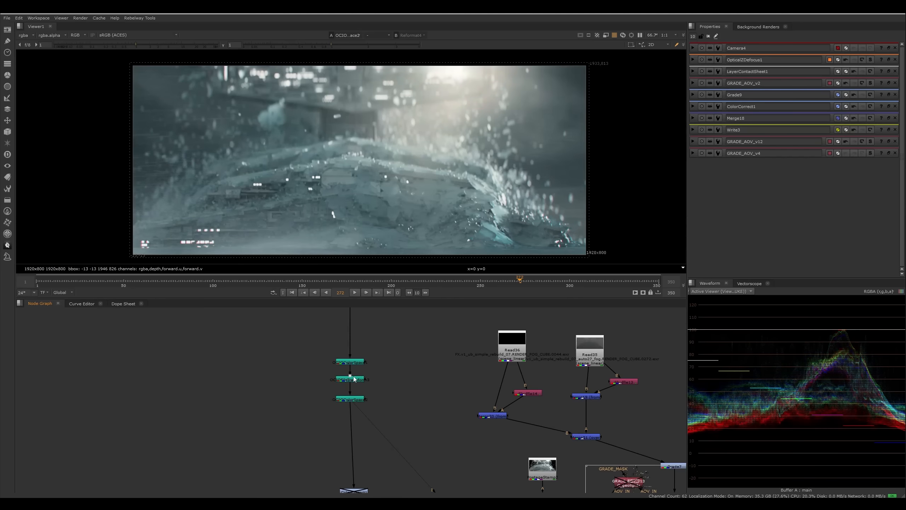
{"action": "left_click", "coordinate": [359, 381]}
{"action": "left_click_drag", "start_coordinate": [380, 332], "coordinate": [303, 427]}
{"action": "key", "text": "d"}
{"action": "key", "text": "d"}
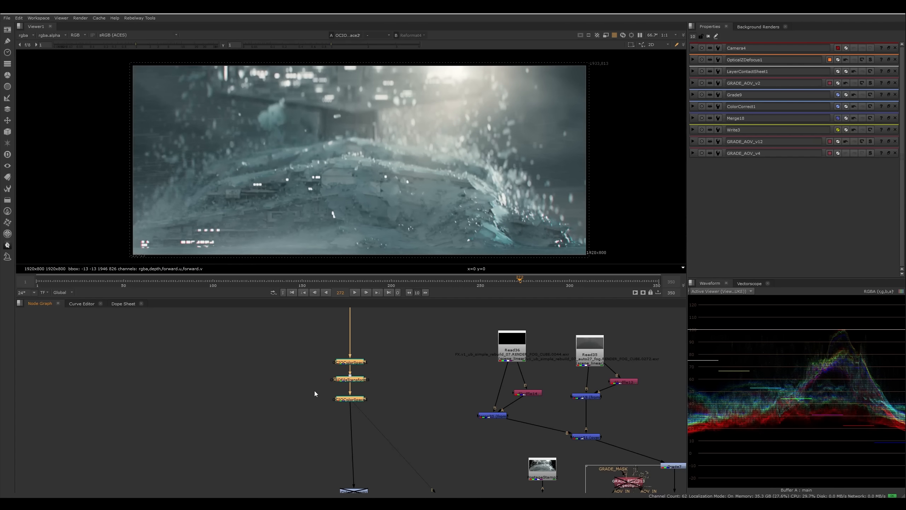
Step: Open OCIOColorSpace1's properties and view its conversion from scene_linear ACEScg to Output - sRGB
{"action": "left_click", "coordinate": [382, 360]}
{"action": "left_click", "coordinate": [358, 363]}
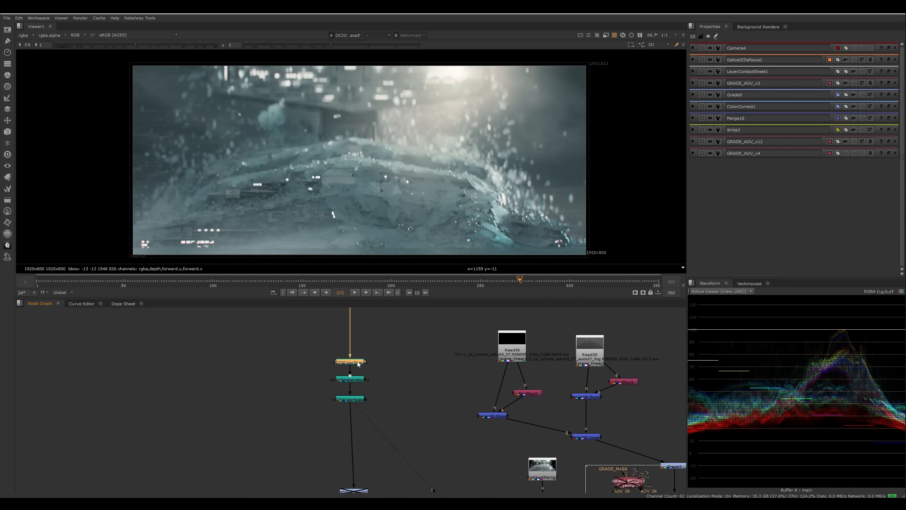
{"action": "double_click", "coordinate": [358, 363]}
{"action": "left_click_drag", "start_coordinate": [358, 364], "coordinate": [359, 358]}
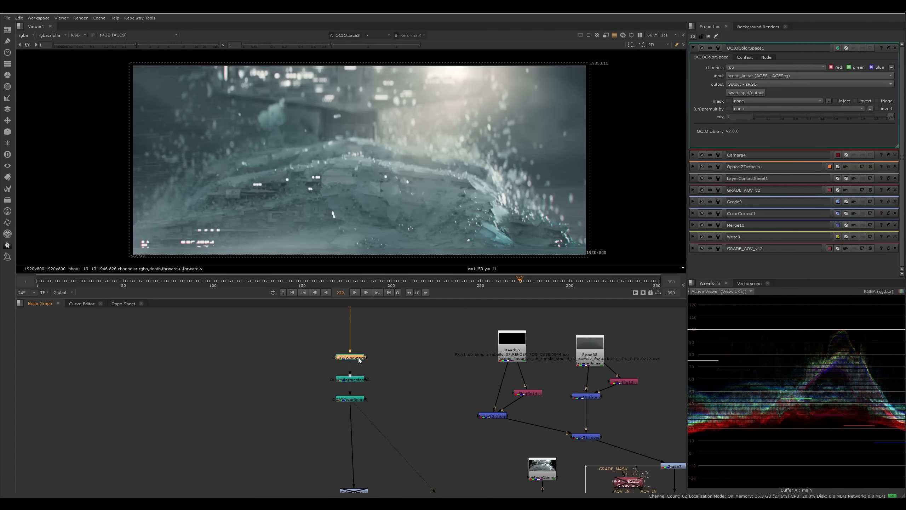
{"action": "key", "text": "1"}
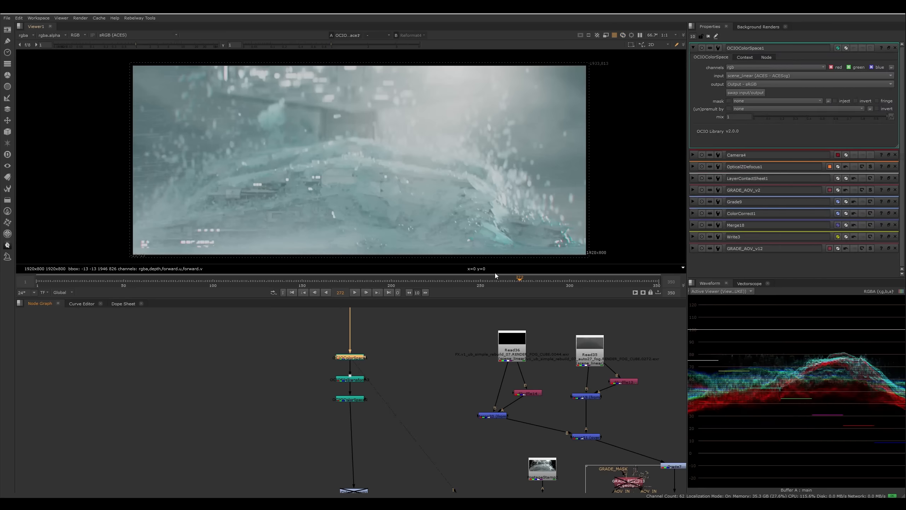
Step: View the middle OCIO transform's grade, view OCIOColorSpace2's output and open the latter's properties
{"action": "left_click", "coordinate": [360, 380]}
{"action": "key", "text": "1"}
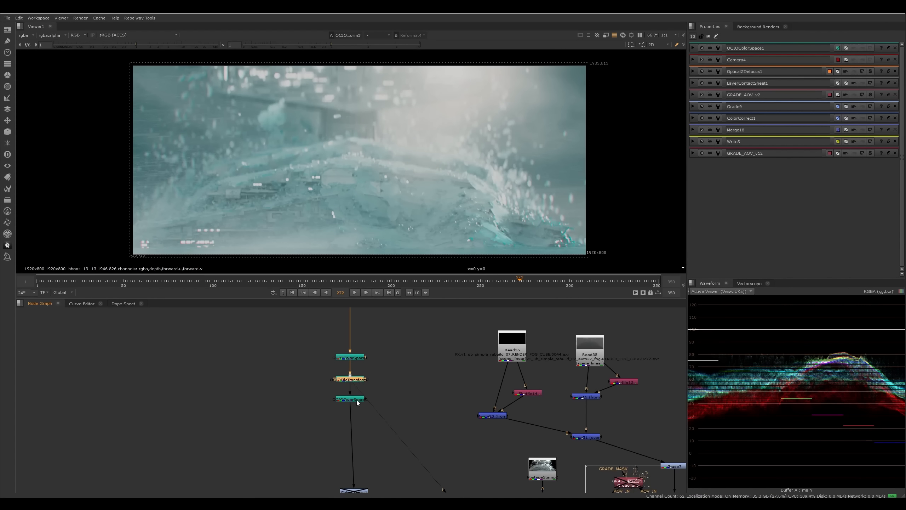
{"action": "left_click", "coordinate": [357, 402]}
{"action": "key", "text": "1"}
{"action": "double_click", "coordinate": [357, 402]}
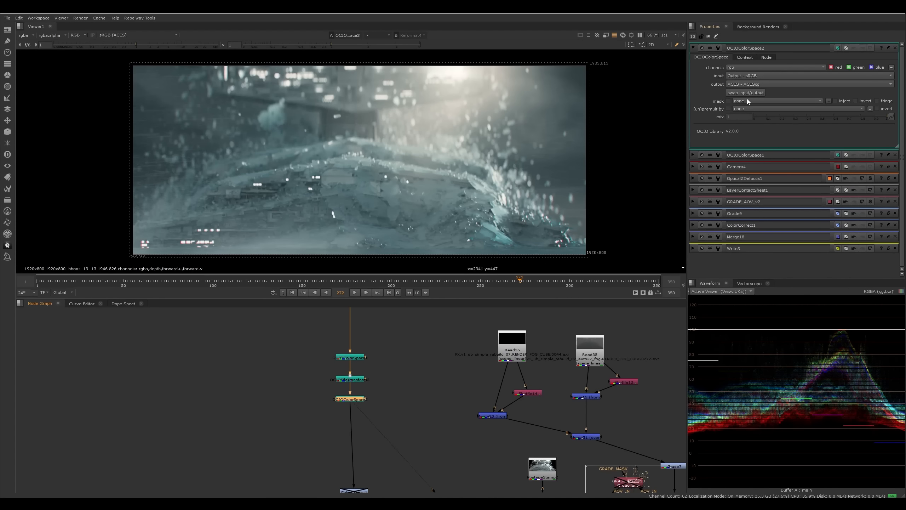
Step: Toggle the three OCIO nodes off and on once more with OCIOColorSpace2's conversion settings open
{"action": "middle_click_drag", "start_coordinate": [402, 401], "coordinate": [403, 385]}
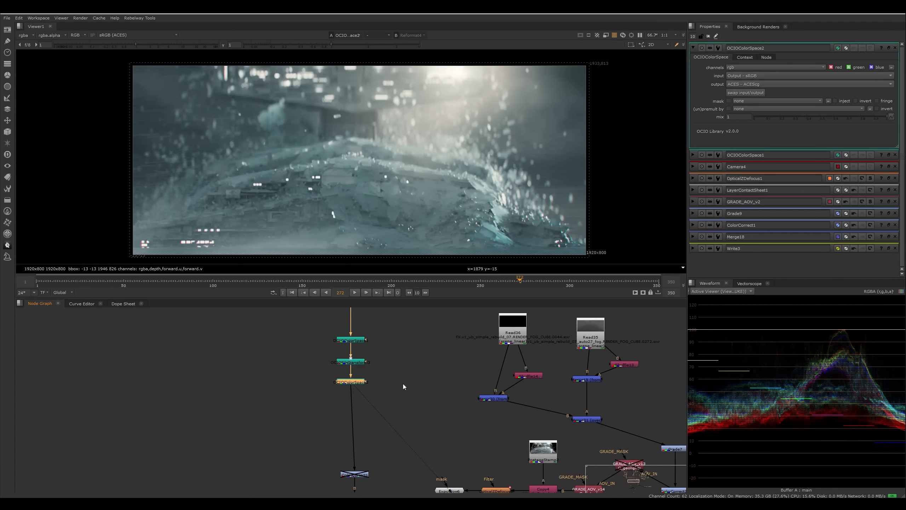
{"action": "left_click_drag", "start_coordinate": [384, 323], "coordinate": [287, 413]}
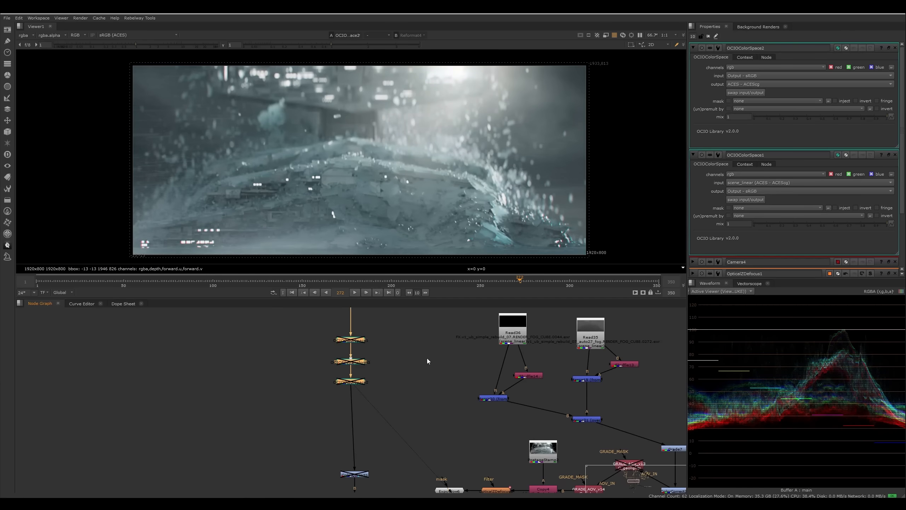
{"action": "scroll", "coordinate": [425, 359], "scroll_direction": "down", "scroll_amount": 3}
{"action": "middle_click_drag", "start_coordinate": [392, 403], "coordinate": [396, 374]}
{"action": "left_click", "coordinate": [370, 381]}
{"action": "scroll", "coordinate": [374, 379], "scroll_direction": "up", "scroll_amount": 3}
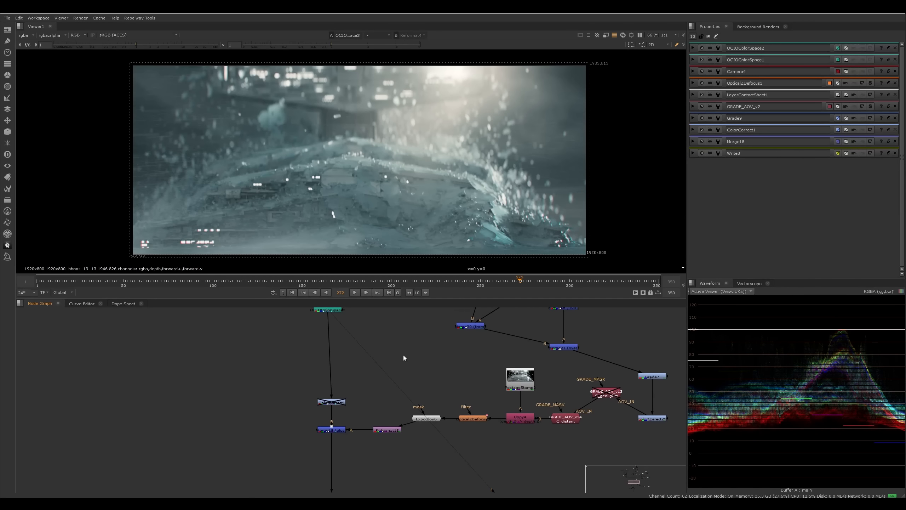
Step: Open the project's color settings and inspect the color management options
{"action": "key", "text": "s"}
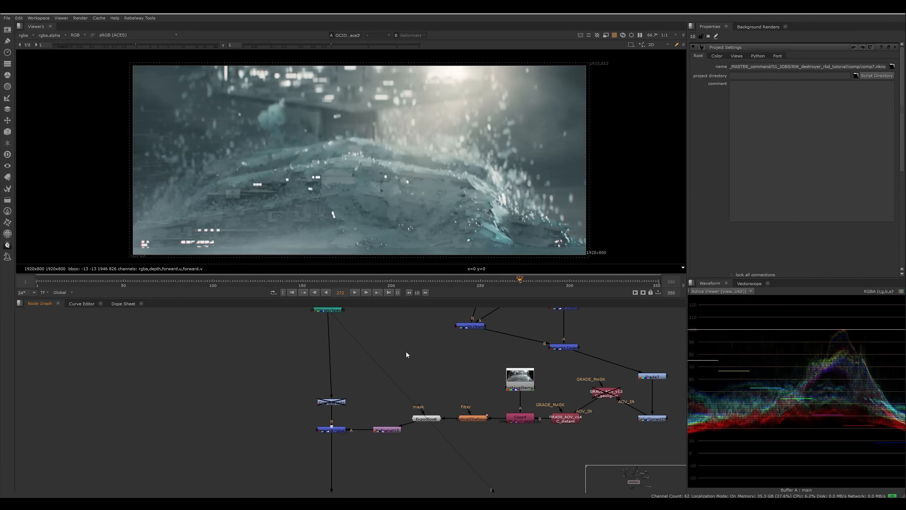
{"action": "left_click", "coordinate": [717, 55]}
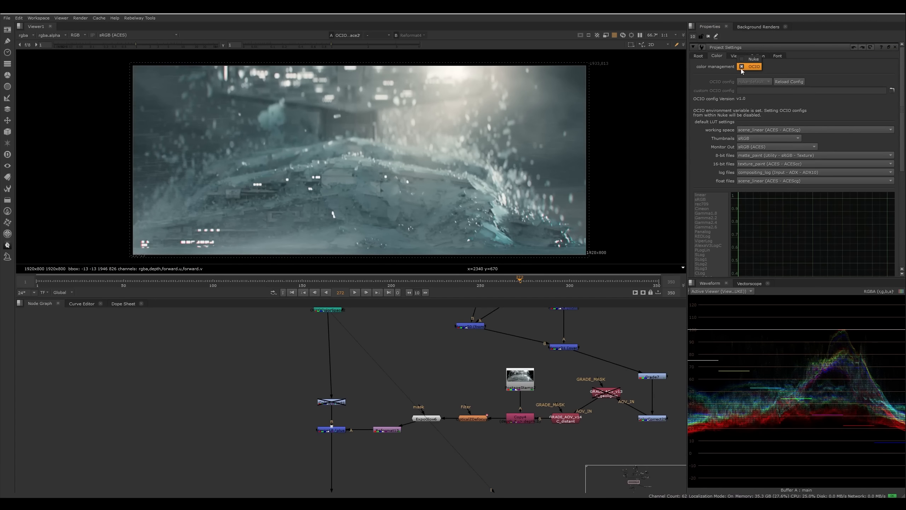
{"action": "left_click", "coordinate": [716, 80]}
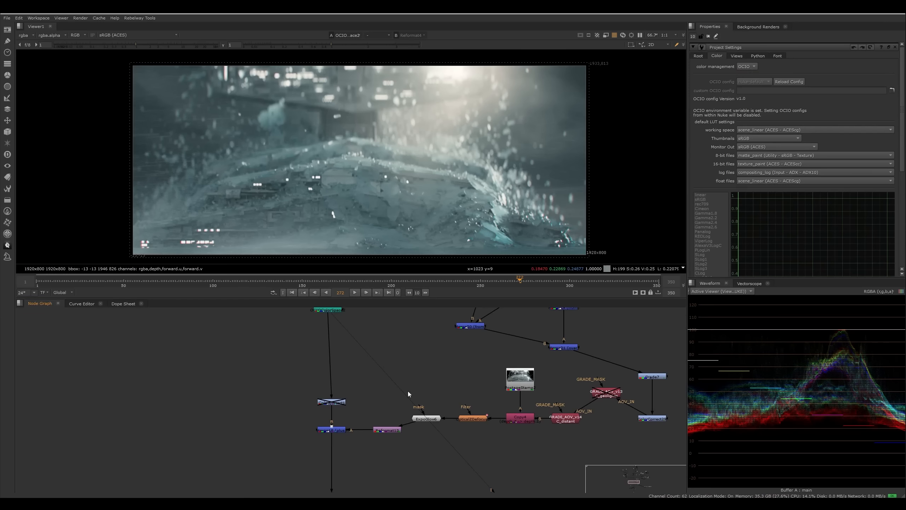
Step: View the snow and mist branch at Reformat14, play it briefly and jump to frame 250
{"action": "scroll", "coordinate": [353, 389], "scroll_direction": "down", "scroll_amount": 5}
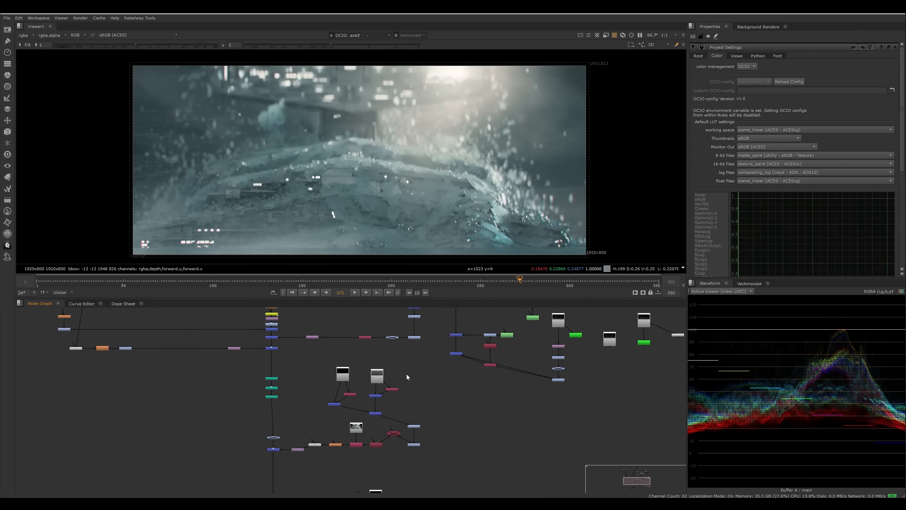
{"action": "middle_click_drag", "start_coordinate": [385, 362], "coordinate": [358, 453]}
{"action": "scroll", "coordinate": [348, 391], "scroll_direction": "down", "scroll_amount": 1}
{"action": "left_click", "coordinate": [297, 425]}
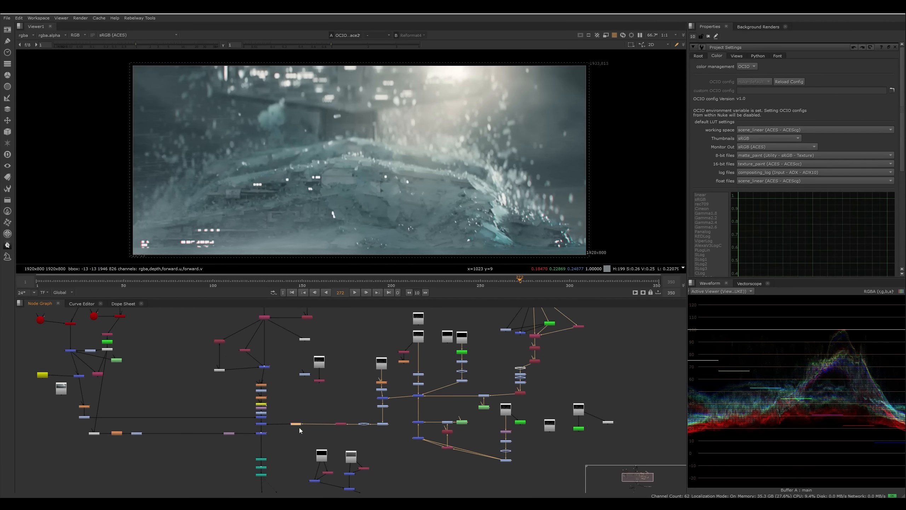
{"action": "key", "text": "1"}
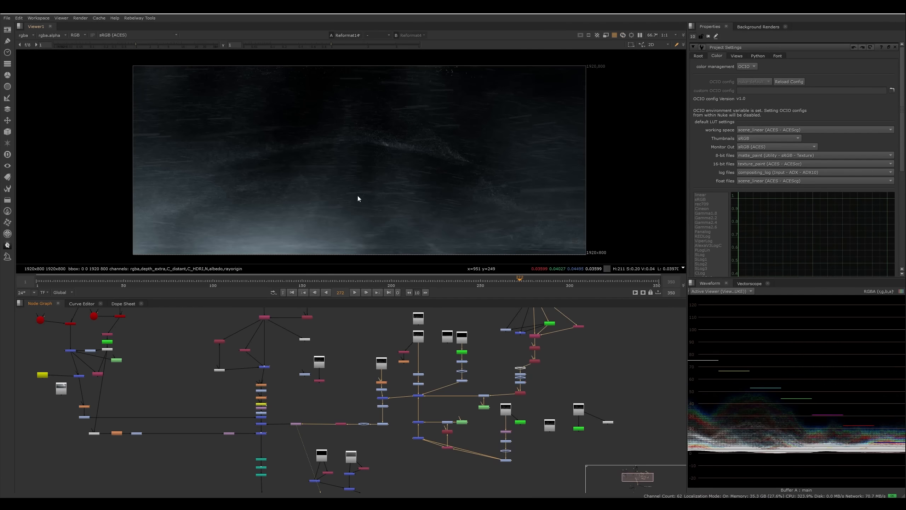
{"action": "key", "text": "l"}
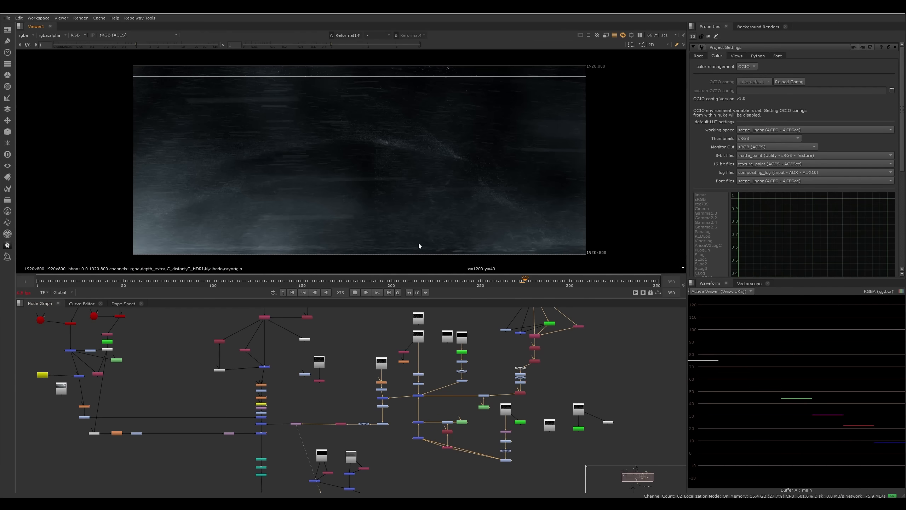
{"action": "left_click", "coordinate": [481, 275]}
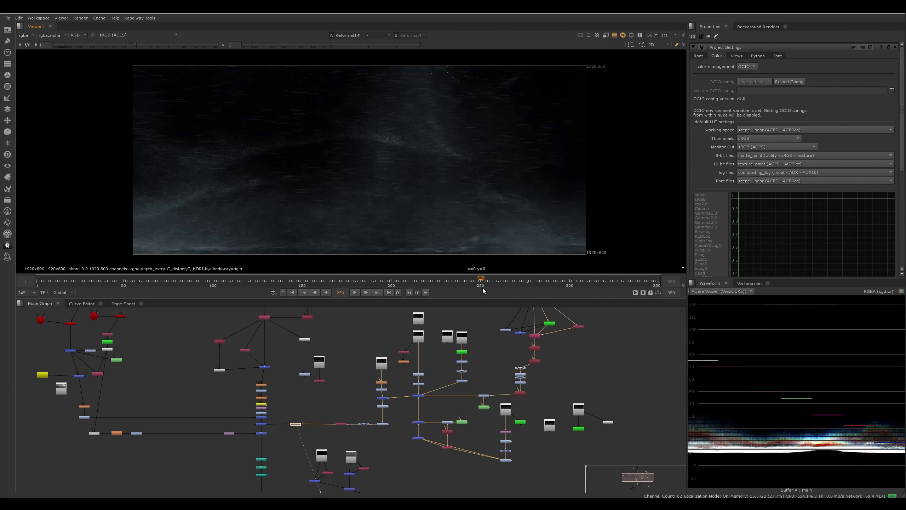
Step: View the graded particle pass at ColorCorrect14 and scrub to frame 171
{"action": "middle_click_drag", "start_coordinate": [480, 340], "coordinate": [422, 354]}
{"action": "left_click", "coordinate": [510, 379]}
{"action": "scroll", "coordinate": [510, 379], "scroll_direction": "up", "scroll_amount": 4}
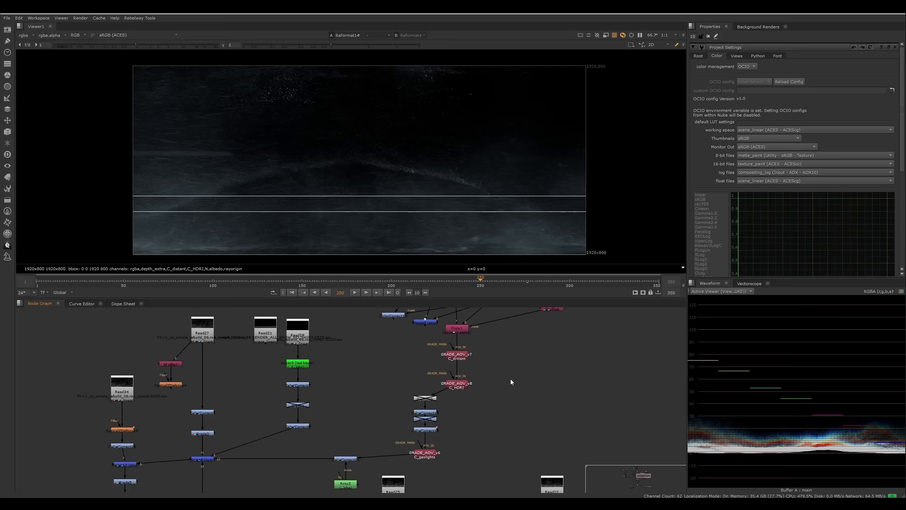
{"action": "scroll", "coordinate": [511, 379], "scroll_direction": "up", "scroll_amount": 1}
{"action": "left_click", "coordinate": [428, 433]}
{"action": "key", "text": "1"}
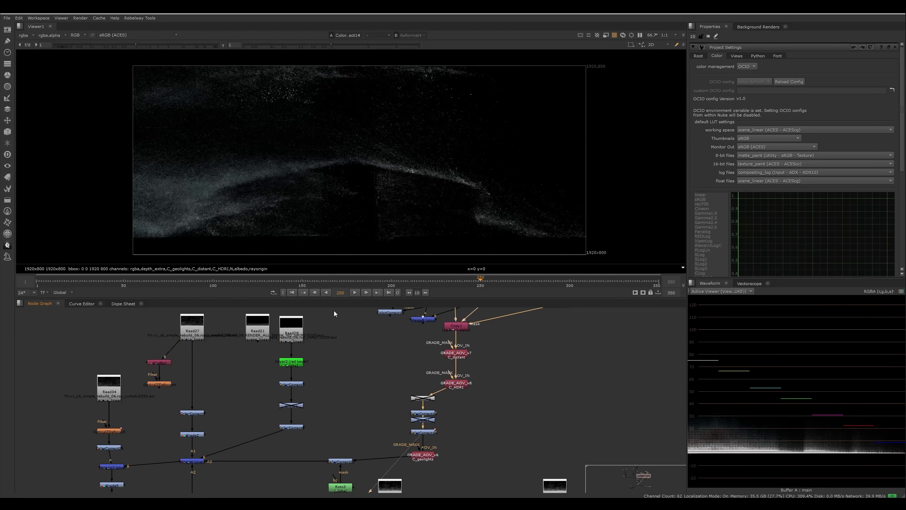
{"action": "left_click_drag", "start_coordinate": [248, 284], "coordinate": [340, 286]}
Step: View the ground snow pass at the last color correction in its branch, checking frames 200 and 217
{"action": "middle_click_drag", "start_coordinate": [327, 415], "coordinate": [370, 404]}
{"action": "left_click", "coordinate": [334, 417]}
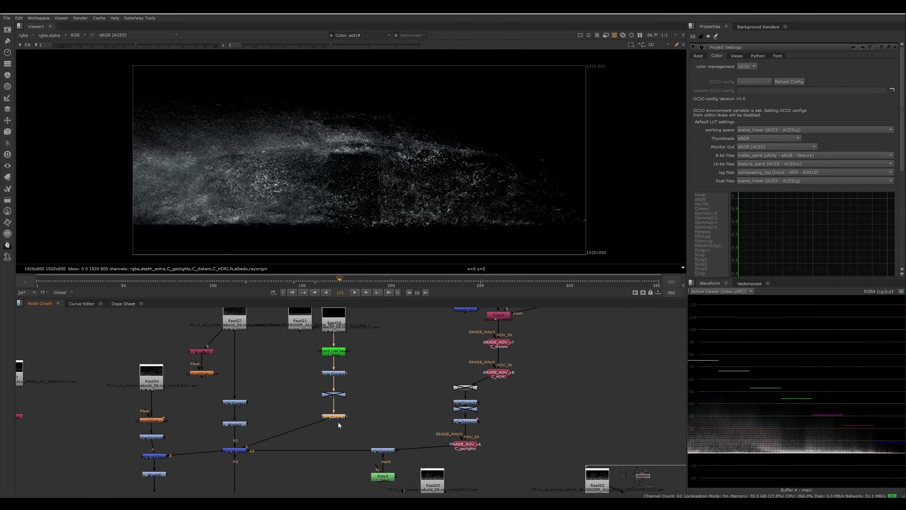
{"action": "key", "text": "1"}
{"action": "middle_click_drag", "start_coordinate": [291, 389], "coordinate": [304, 375]}
{"action": "left_click", "coordinate": [392, 279]}
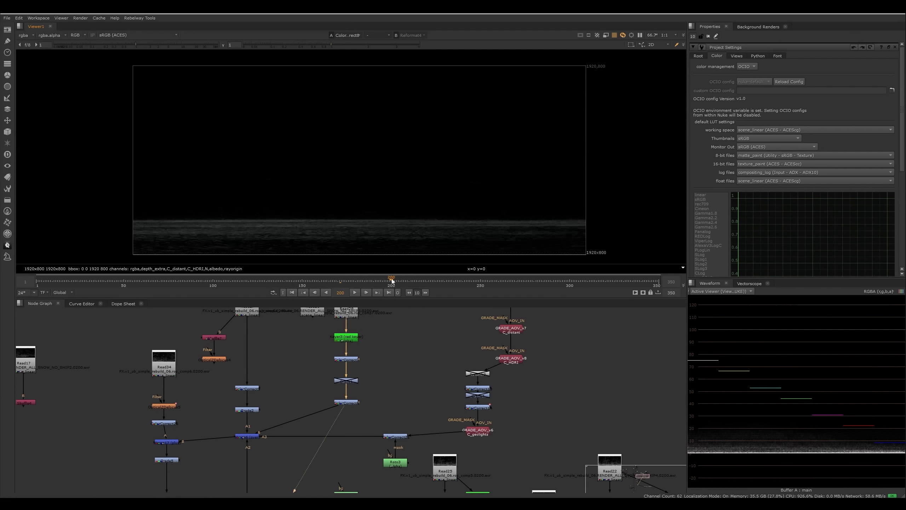
{"action": "left_click", "coordinate": [420, 281]}
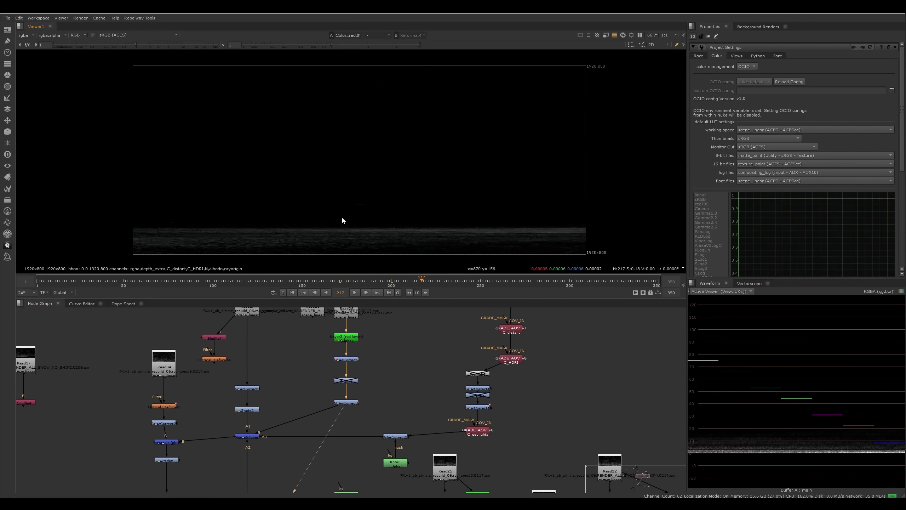
{"action": "scroll", "coordinate": [383, 207], "scroll_direction": "up", "scroll_amount": 5}
{"action": "scroll", "coordinate": [292, 228], "scroll_direction": "down", "scroll_amount": 5}
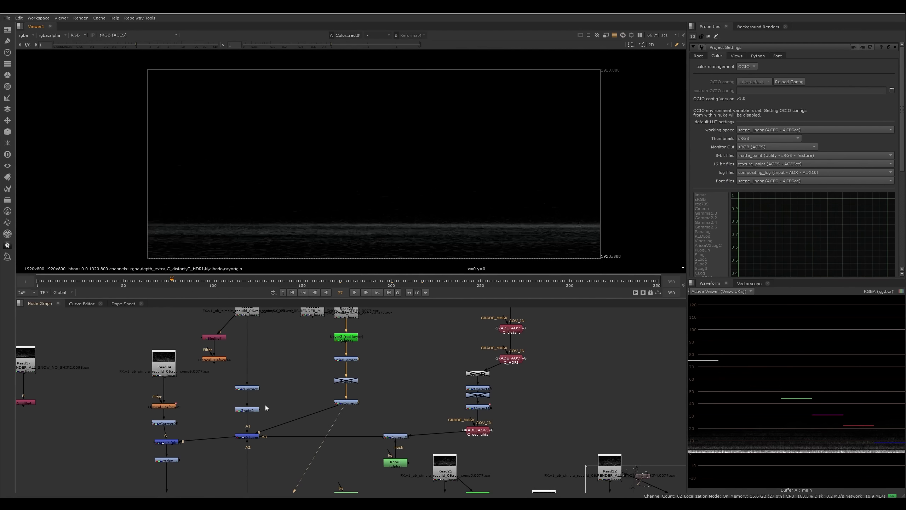
Step: View the blowing snow pass from Read27 at Grade2 on frame 77
{"action": "left_click", "coordinate": [251, 411]}
{"action": "key", "text": "1"}
{"action": "left_click", "coordinate": [283, 382]}
{"action": "middle_click_drag", "start_coordinate": [291, 349], "coordinate": [311, 414]}
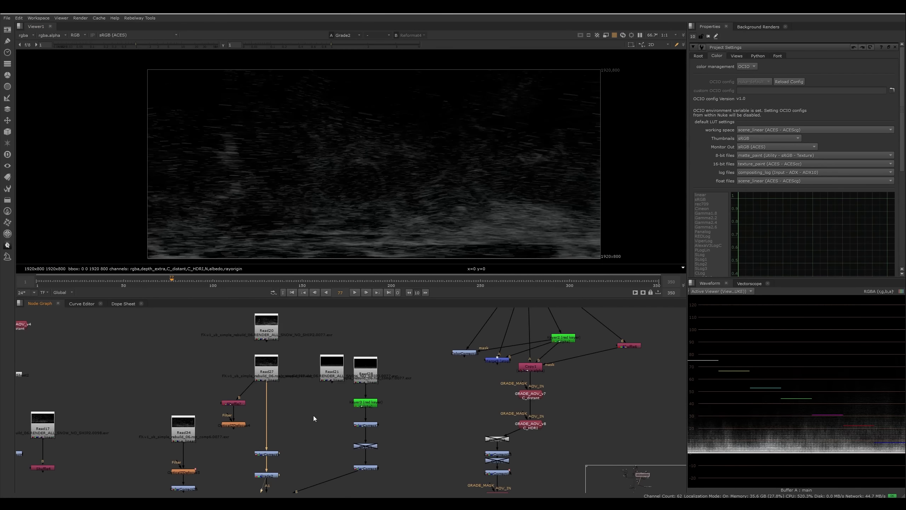
Step: View the blurred mist pass at ColorCorrect28 and compare it with the defocus node feeding it
{"action": "middle_click_drag", "start_coordinate": [209, 476], "coordinate": [253, 396]}
{"action": "left_click", "coordinate": [233, 411]}
{"action": "key", "text": "1"}
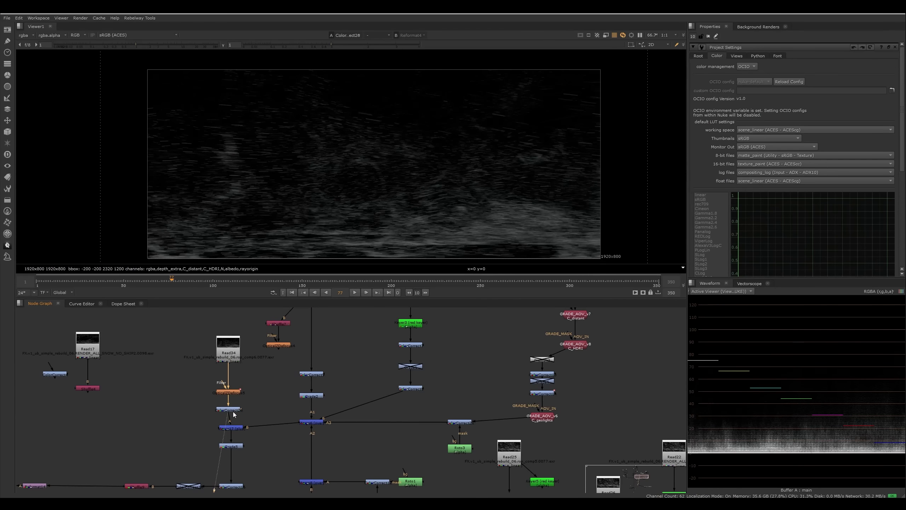
{"action": "middle_click_drag", "start_coordinate": [237, 424], "coordinate": [249, 423]}
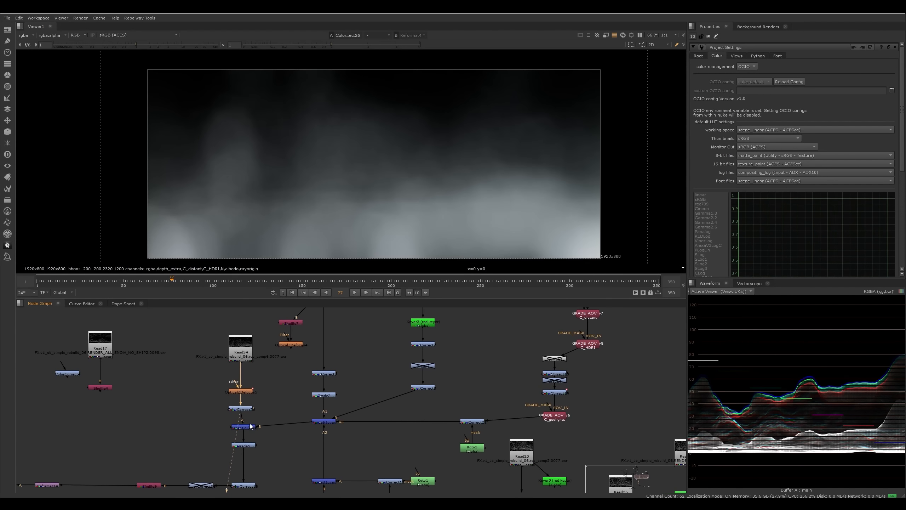
{"action": "scroll", "coordinate": [250, 418], "scroll_direction": "up", "scroll_amount": 2}
{"action": "left_click", "coordinate": [241, 430]}
{"action": "left_click", "coordinate": [244, 389]}
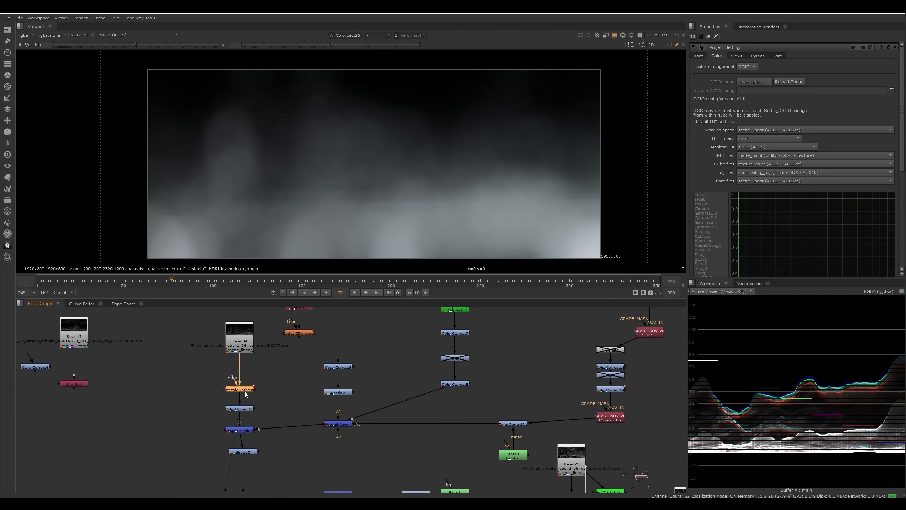
{"action": "key", "text": "1"}
{"action": "middle_click_drag", "start_coordinate": [247, 422], "coordinate": [273, 401]}
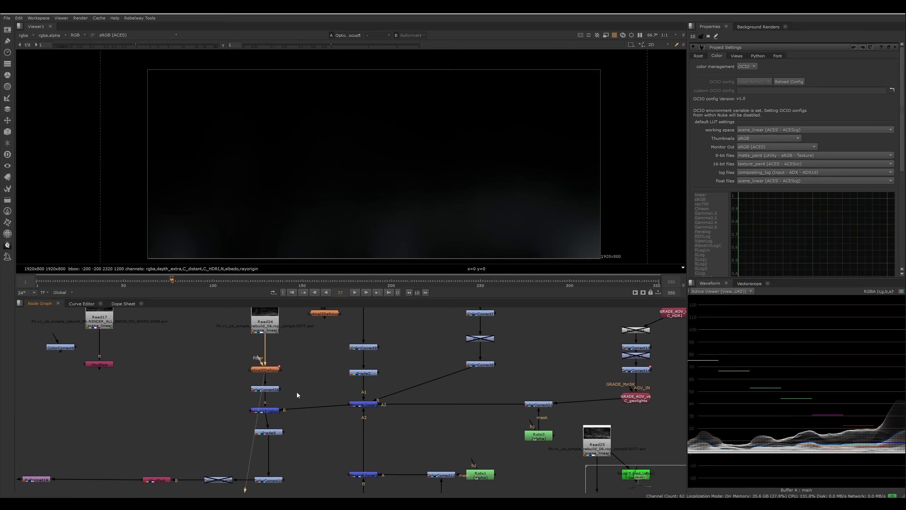
Step: View the blurred mist pass at ColorCorrect28 and play it back, stopping at frame 92
{"action": "left_click", "coordinate": [266, 389]}
{"action": "key", "text": "1"}
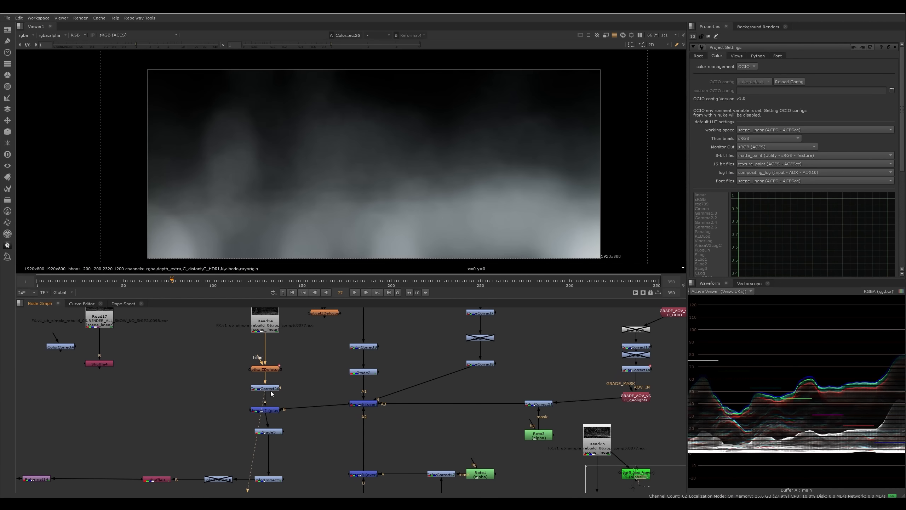
{"action": "key", "text": "l"}
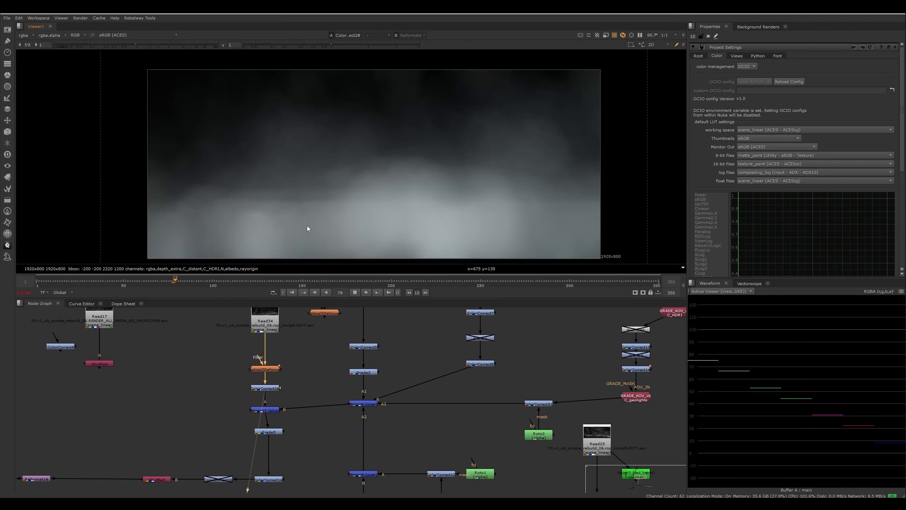
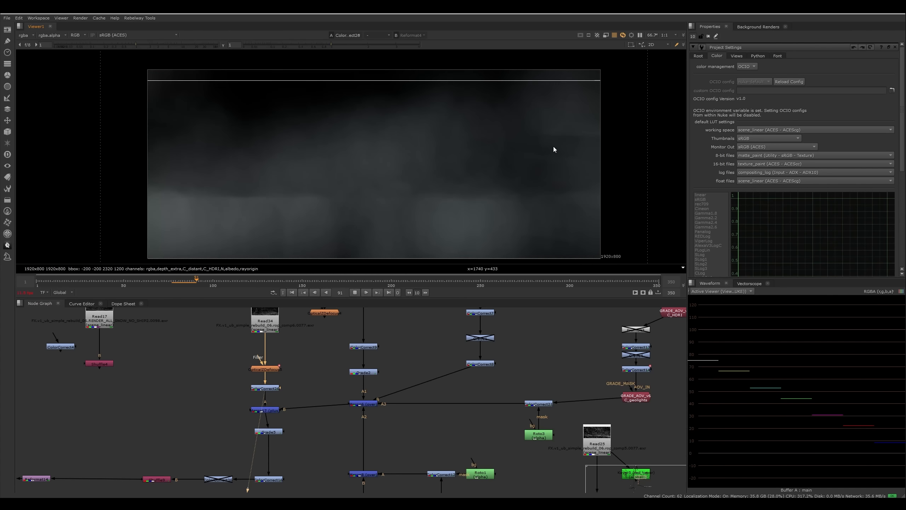
{"action": "key", "text": "k"}
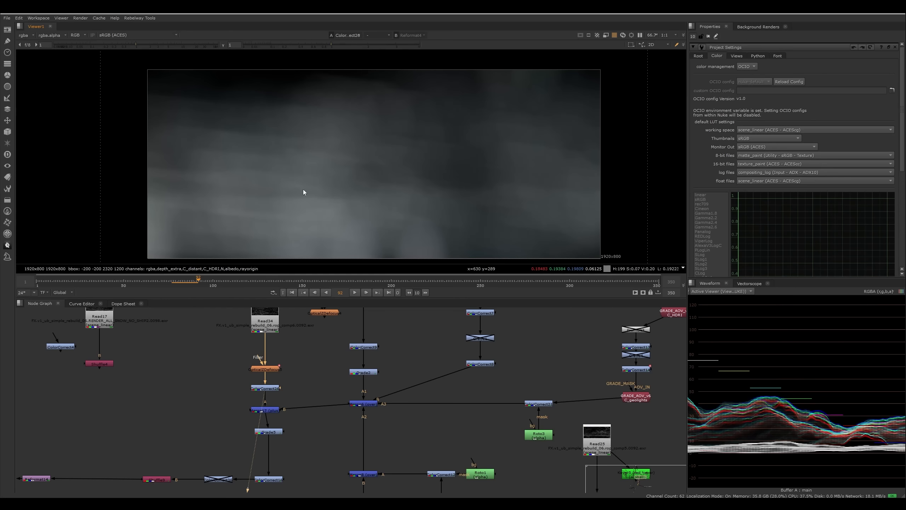
Step: View the combined snow and mist branch at Grade5 and compare it with the grade disabled
{"action": "left_click_drag", "start_coordinate": [278, 433], "coordinate": [274, 434]}
{"action": "key", "text": "1"}
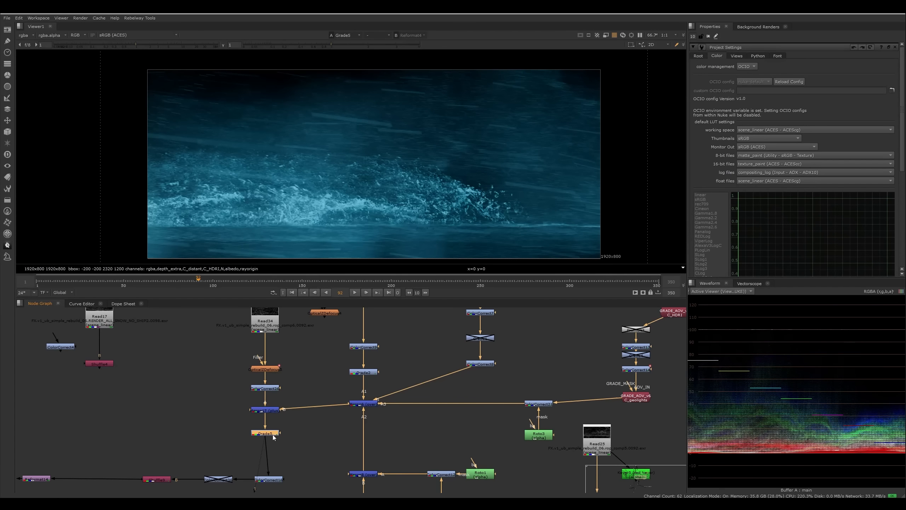
{"action": "key", "text": "d"}
{"action": "key", "text": "d"}
Step: View the combined branch at ColorCorrect16 and inspect that node's saturation and gain settings
{"action": "middle_click_drag", "start_coordinate": [292, 442], "coordinate": [295, 388]}
{"action": "left_click", "coordinate": [278, 426]}
{"action": "key", "text": "1"}
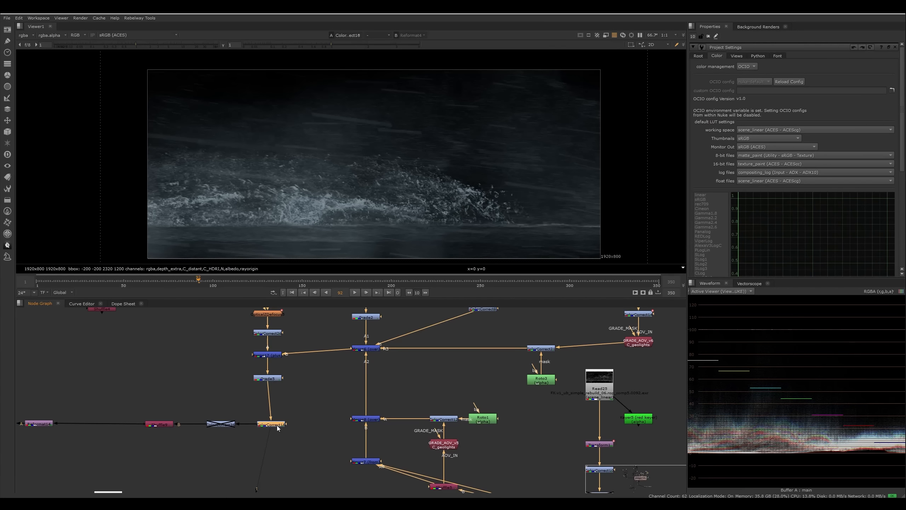
{"action": "scroll", "coordinate": [382, 214], "scroll_direction": "down", "scroll_amount": 1}
{"action": "double_click", "coordinate": [274, 426]}
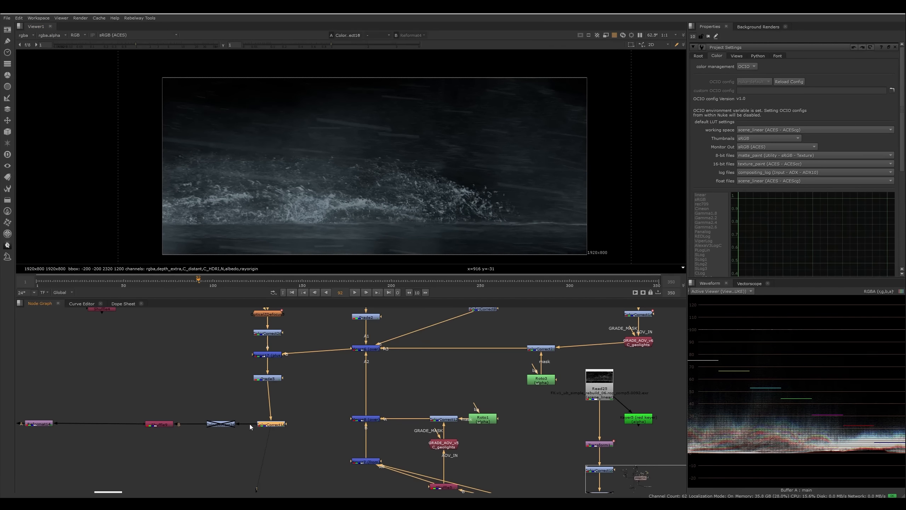
{"action": "middle_click_drag", "start_coordinate": [221, 423], "coordinate": [273, 414]}
{"action": "left_click_drag", "start_coordinate": [273, 415], "coordinate": [271, 415]}
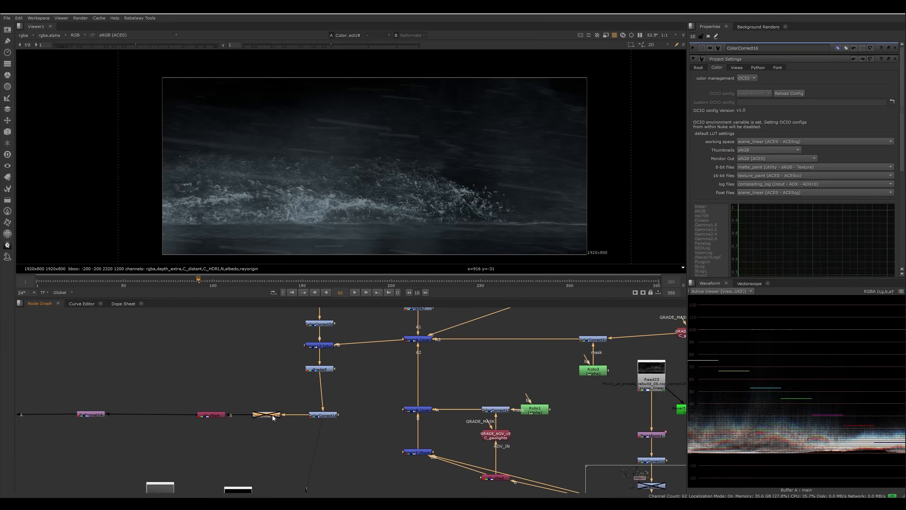
{"action": "scroll", "coordinate": [366, 181], "scroll_direction": "down", "scroll_amount": 1}
{"action": "scroll", "coordinate": [347, 395], "scroll_direction": "down", "scroll_amount": 5}
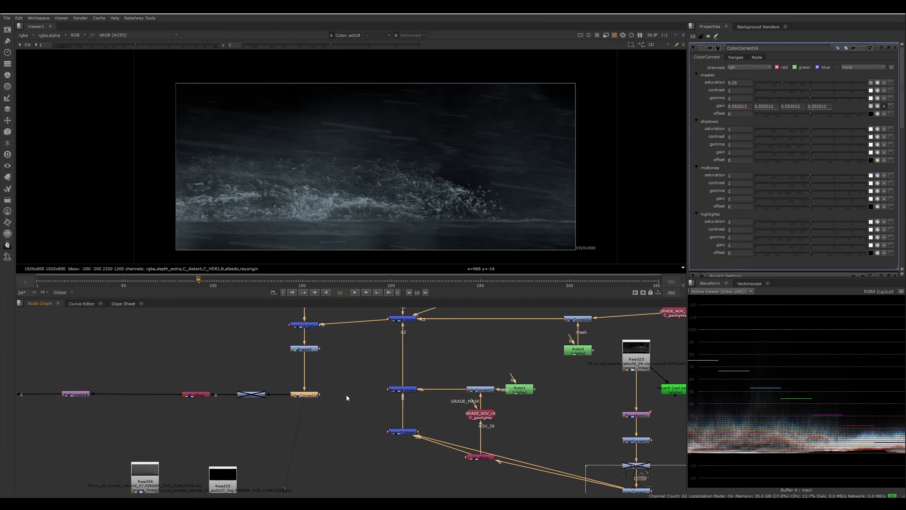
Step: View the raw snow renders Read25, Read26 and Read22 one after another
{"action": "middle_click_drag", "start_coordinate": [484, 381], "coordinate": [443, 392]}
{"action": "scroll", "coordinate": [443, 393], "scroll_direction": "up", "scroll_amount": 5}
{"action": "left_click", "coordinate": [390, 334]}
{"action": "key", "text": "1"}
{"action": "left_click", "coordinate": [399, 339]}
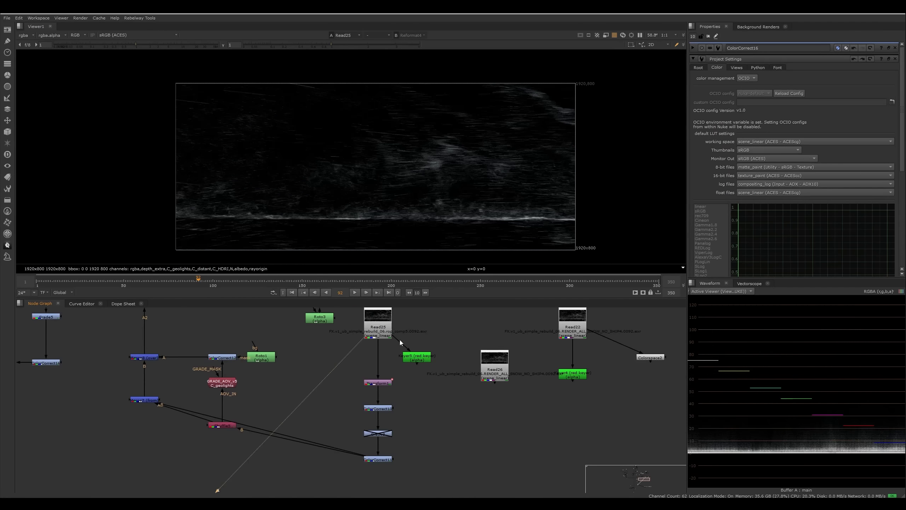
{"action": "middle_click_drag", "start_coordinate": [510, 326], "coordinate": [432, 347]}
{"action": "left_click", "coordinate": [417, 398]}
{"action": "key", "text": "1"}
{"action": "left_click", "coordinate": [485, 350]}
{"action": "key", "text": "1"}
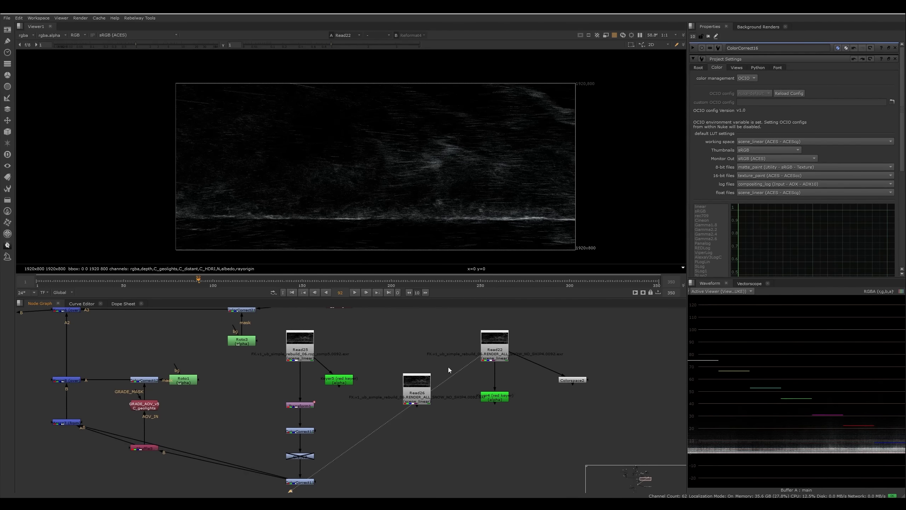
Step: Move Read26 next to Read25 in the node graph and view its snow render close up
{"action": "left_click_drag", "start_coordinate": [420, 391], "coordinate": [375, 344]}
{"action": "left_click", "coordinate": [352, 332]}
{"action": "scroll", "coordinate": [356, 332], "scroll_direction": "up", "scroll_amount": 1}
{"action": "scroll", "coordinate": [357, 335], "scroll_direction": "up", "scroll_amount": 1}
{"action": "left_click", "coordinate": [367, 337]}
{"action": "key", "text": "1"}
{"action": "left_click", "coordinate": [402, 330]}
{"action": "scroll", "coordinate": [396, 170], "scroll_direction": "up", "scroll_amount": 7}
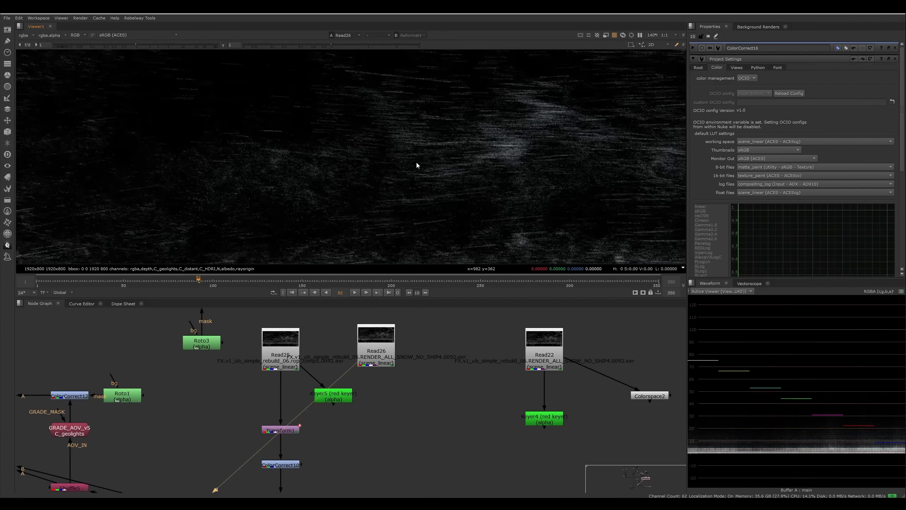
Step: Compare the snow detail of Read25 with Read26 up close and in the full frame
{"action": "left_click", "coordinate": [297, 343]}
{"action": "key", "text": "1"}
{"action": "left_click", "coordinate": [301, 347]}
{"action": "left_click", "coordinate": [368, 348]}
{"action": "key", "text": "1"}
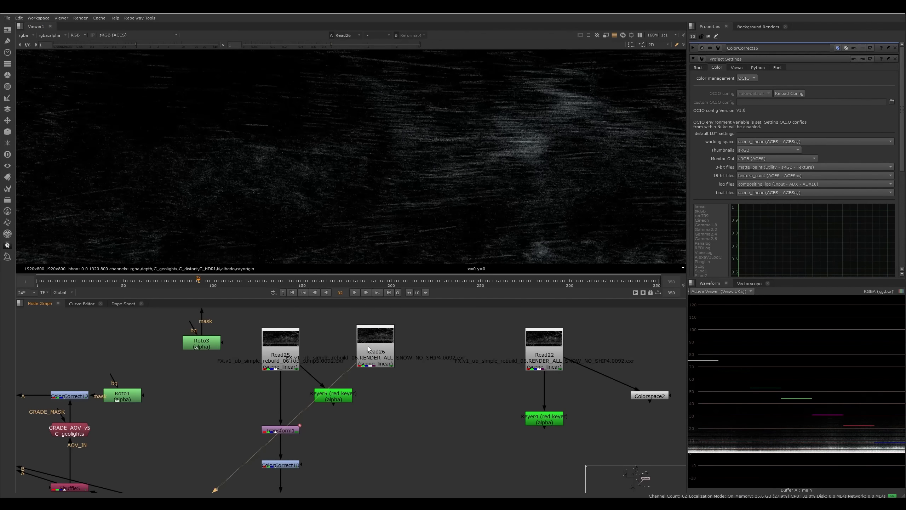
{"action": "scroll", "coordinate": [412, 211], "scroll_direction": "down", "scroll_amount": 7}
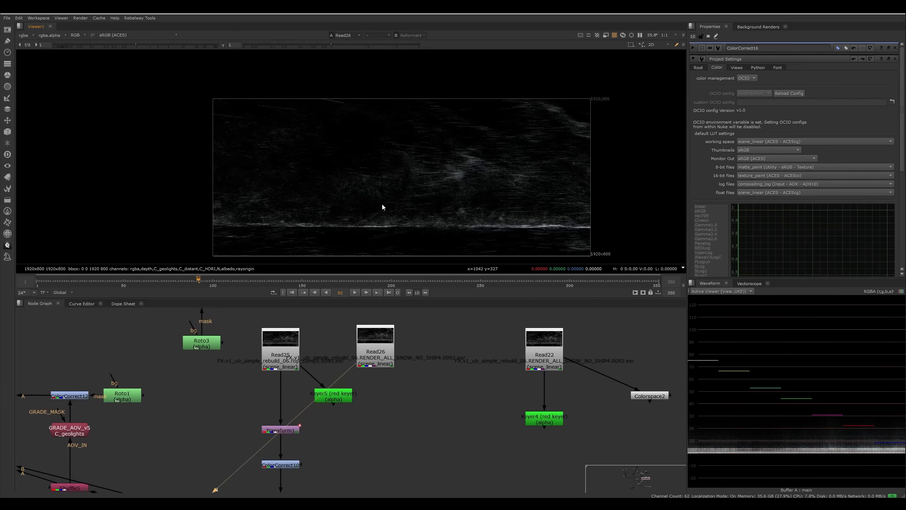
{"action": "middle_click_drag", "start_coordinate": [384, 202], "coordinate": [343, 189]}
{"action": "scroll", "coordinate": [406, 398], "scroll_direction": "down", "scroll_amount": 7}
Step: View the main composite at Merge5, where the snow and mist branch joins it
{"action": "middle_click_drag", "start_coordinate": [257, 403], "coordinate": [364, 349]}
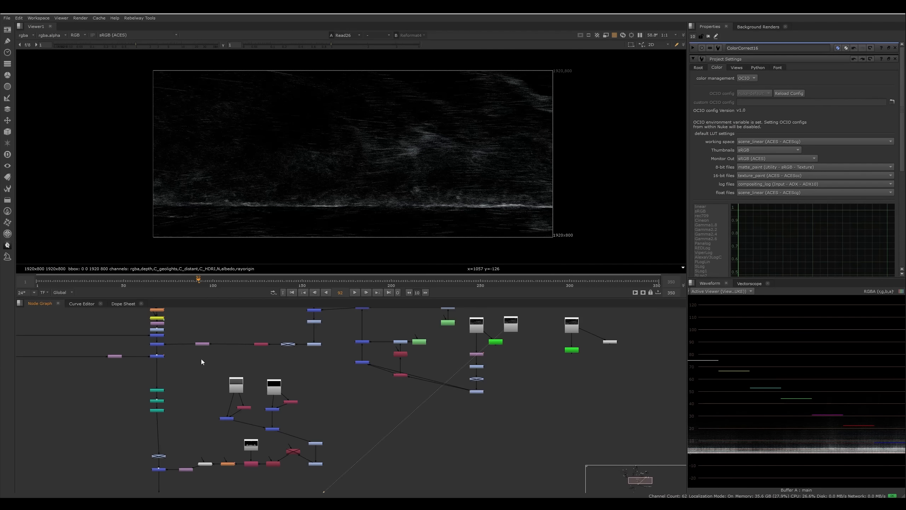
{"action": "left_click", "coordinate": [161, 344]}
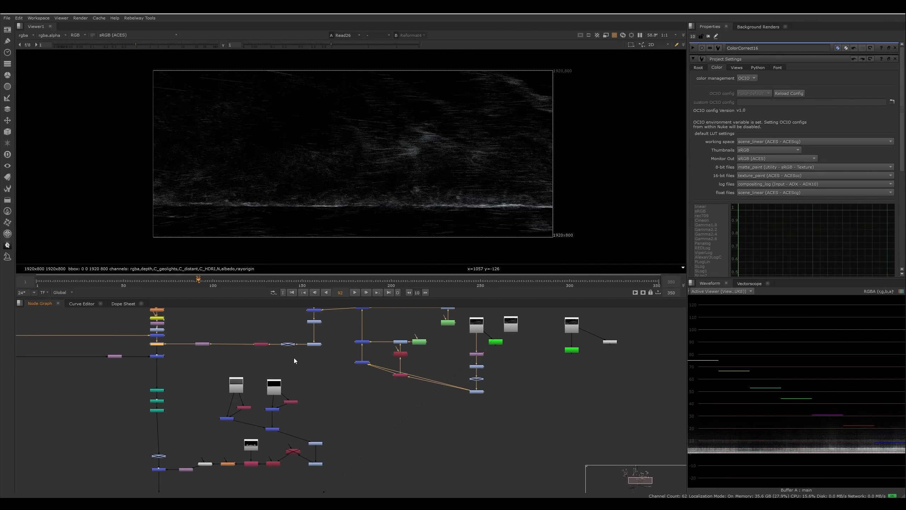
{"action": "key", "text": "1"}
{"action": "middle_click_drag", "start_coordinate": [181, 366], "coordinate": [328, 395]}
{"action": "scroll", "coordinate": [320, 362], "scroll_direction": "up", "scroll_amount": 4}
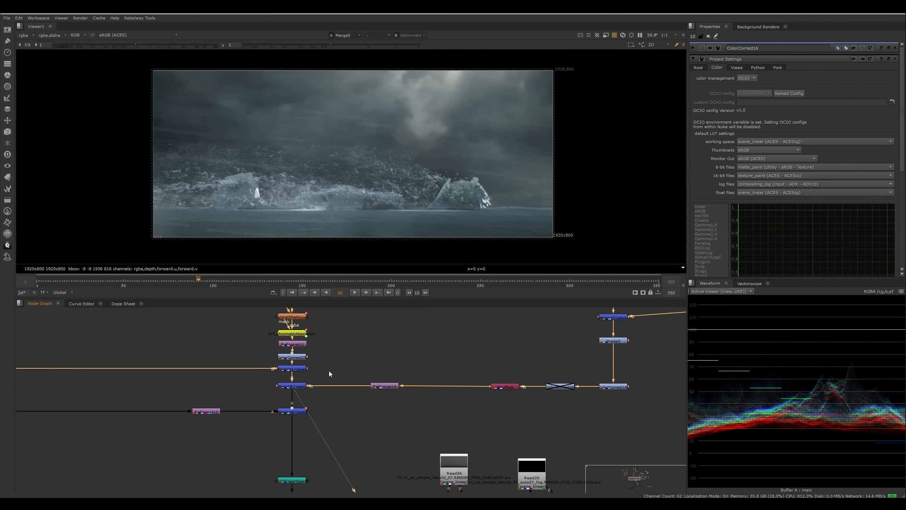
Step: Compare the composite with Merge5 disabled and enabled, leaving the merge enabled
{"action": "left_click", "coordinate": [300, 386]}
{"action": "key", "text": "d"}
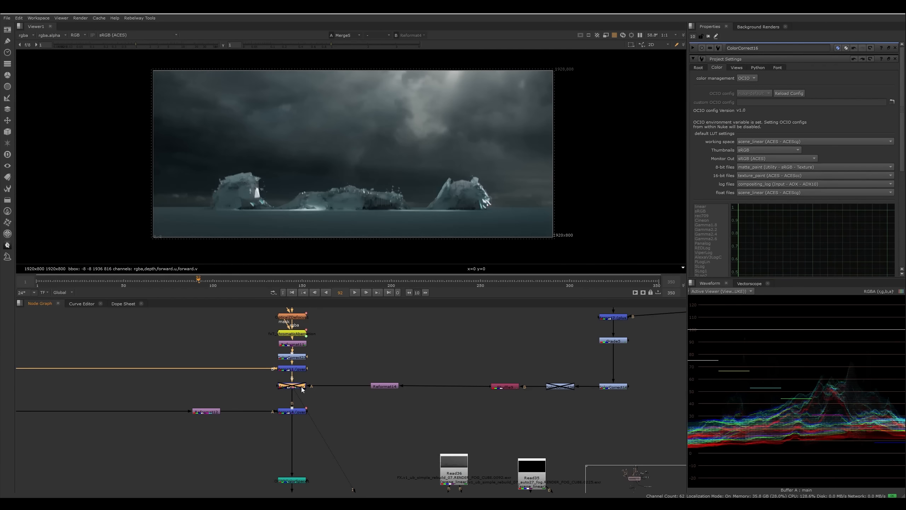
{"action": "key", "text": "d"}
{"action": "key", "text": "d"}
{"action": "key", "text": "d"}
{"action": "key", "text": "d"}
{"action": "key", "text": "d"}
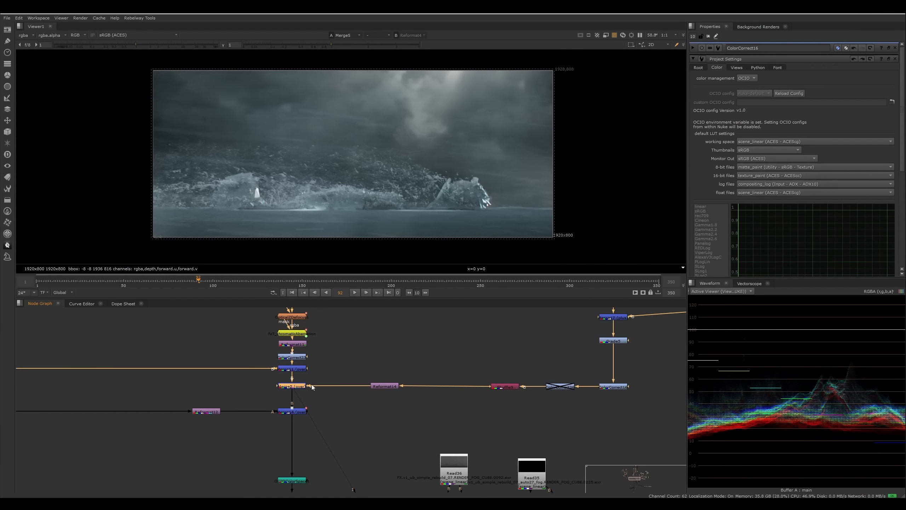
Step: Examine the three green nodes below Merge5 and the merge that brings in the fog branch
{"action": "scroll", "coordinate": [346, 411], "scroll_direction": "down", "scroll_amount": 4}
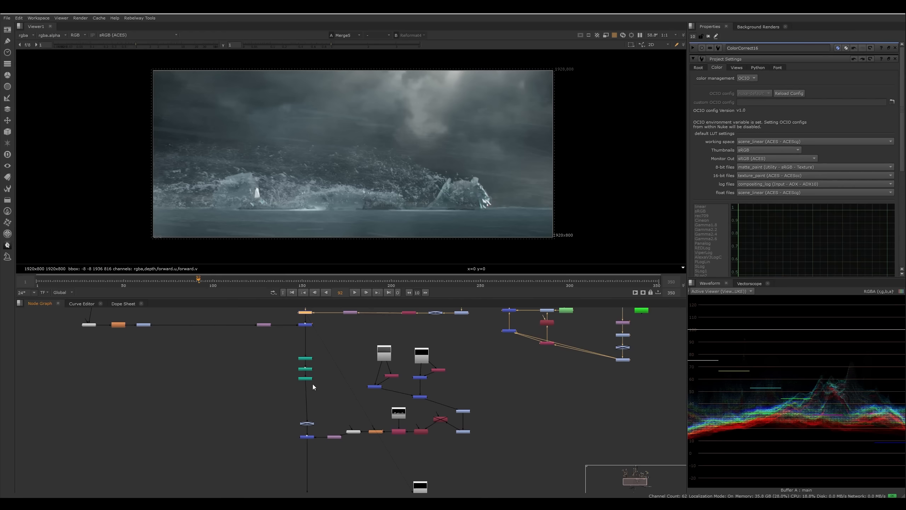
{"action": "left_click_drag", "start_coordinate": [323, 349], "coordinate": [300, 388]}
{"action": "scroll", "coordinate": [314, 397], "scroll_direction": "up", "scroll_amount": 4}
{"action": "middle_click_drag", "start_coordinate": [322, 411], "coordinate": [321, 430]}
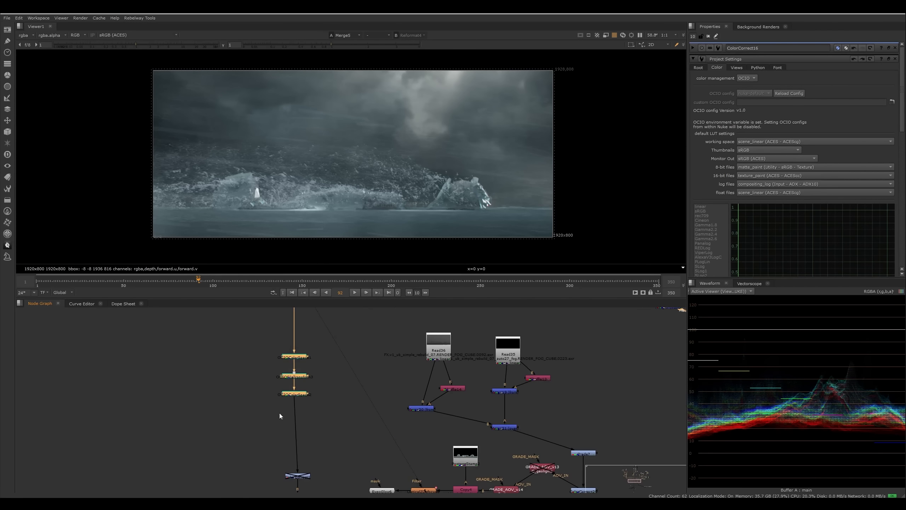
{"action": "middle_click_drag", "start_coordinate": [327, 476], "coordinate": [324, 373]}
{"action": "left_click", "coordinate": [303, 399]}
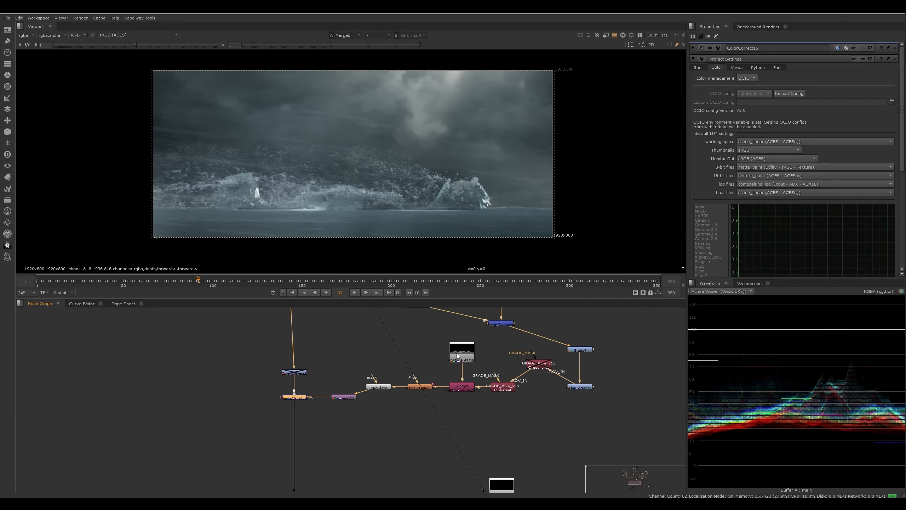
{"action": "middle_click_drag", "start_coordinate": [458, 355], "coordinate": [364, 481]}
Step: View the fog render from Read36 and scrub to about frame 175
{"action": "left_click", "coordinate": [344, 373]}
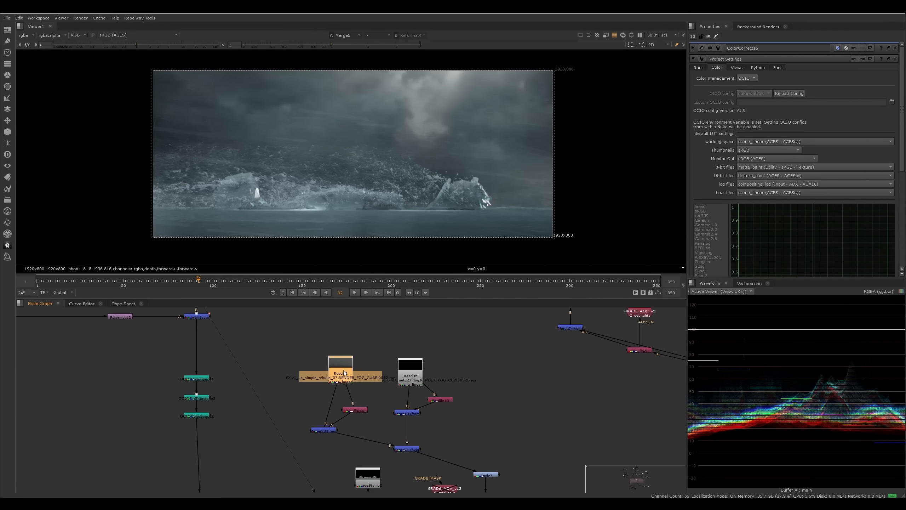
{"action": "left_click_drag", "start_coordinate": [344, 371], "coordinate": [343, 375]}
{"action": "key", "text": "1"}
{"action": "left_click", "coordinate": [354, 377]}
{"action": "left_click", "coordinate": [265, 280]}
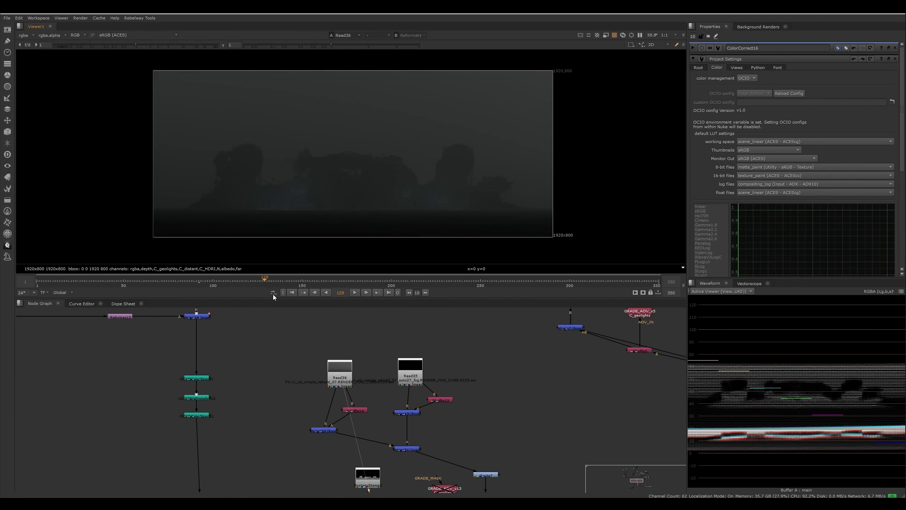
{"action": "left_click", "coordinate": [313, 280]}
{"action": "left_click_drag", "start_coordinate": [312, 279], "coordinate": [347, 279]}
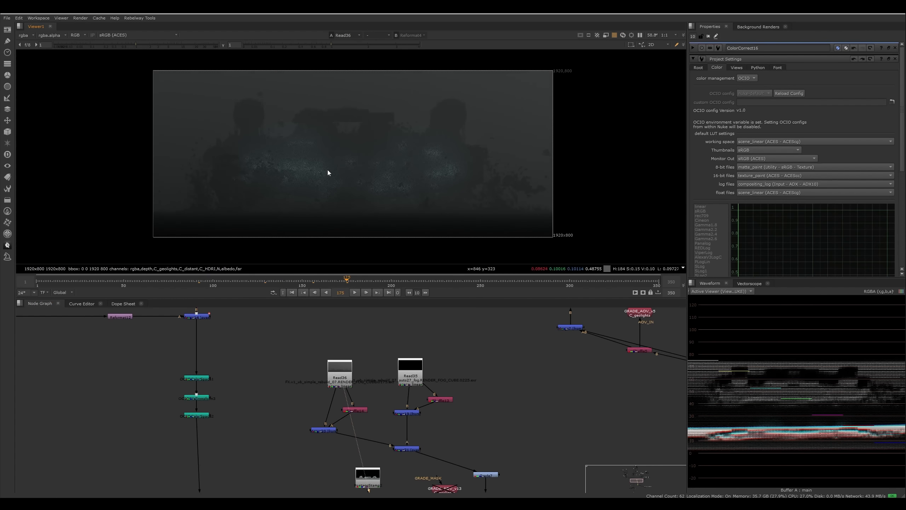
Step: Play the Read36 fog render close up and stop at frame 186
{"action": "scroll", "coordinate": [330, 172], "scroll_direction": "up", "scroll_amount": 4}
{"action": "scroll", "coordinate": [330, 172], "scroll_direction": "down", "scroll_amount": 1}
{"action": "key", "text": "l"}
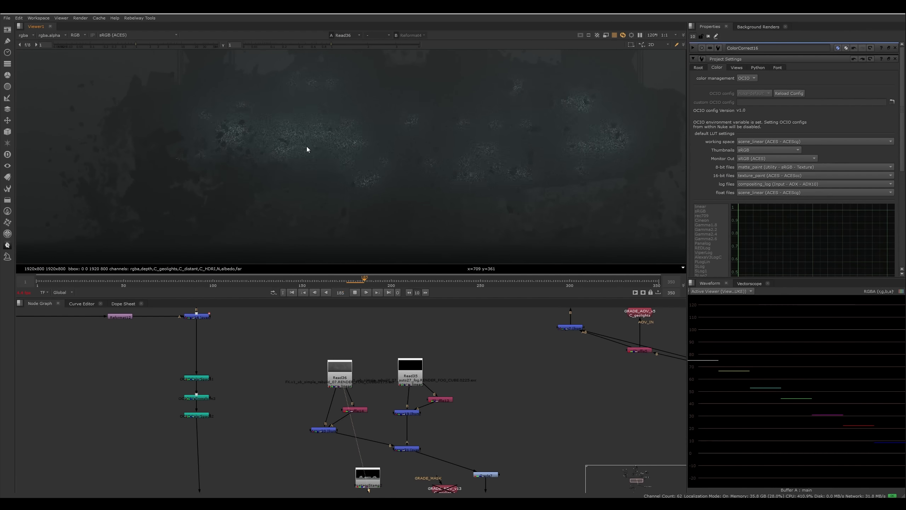
{"action": "key", "text": "k"}
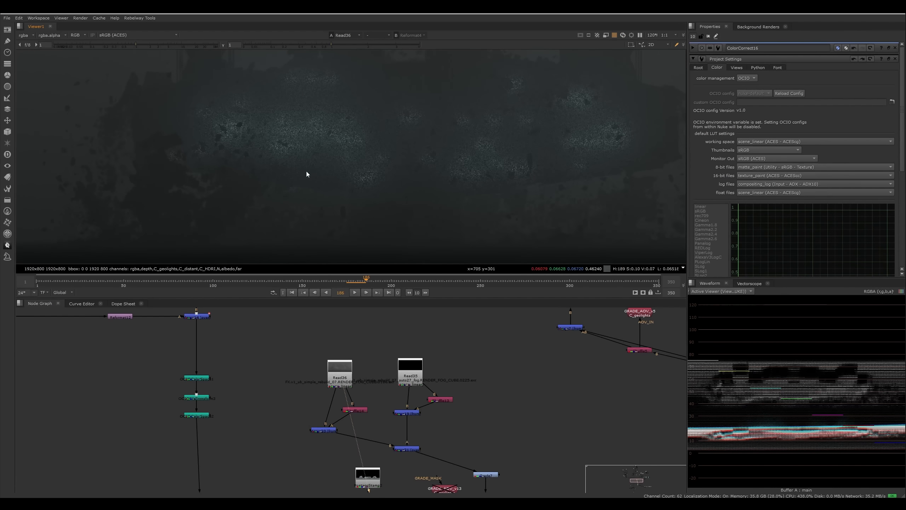
Step: View the second fog render from Read35 at frame 248
{"action": "left_click", "coordinate": [399, 371]}
{"action": "key", "text": "1"}
{"action": "left_click", "coordinate": [477, 281]}
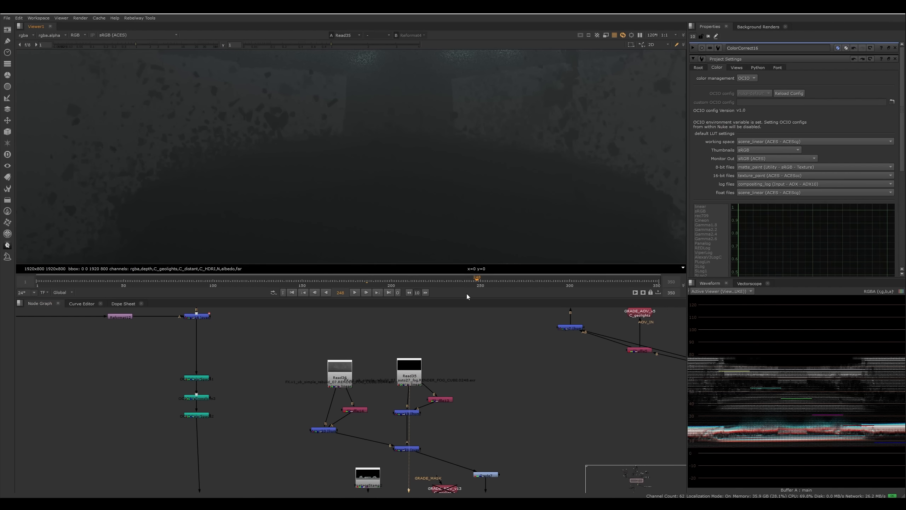
{"action": "left_click_drag", "start_coordinate": [461, 338], "coordinate": [292, 393]}
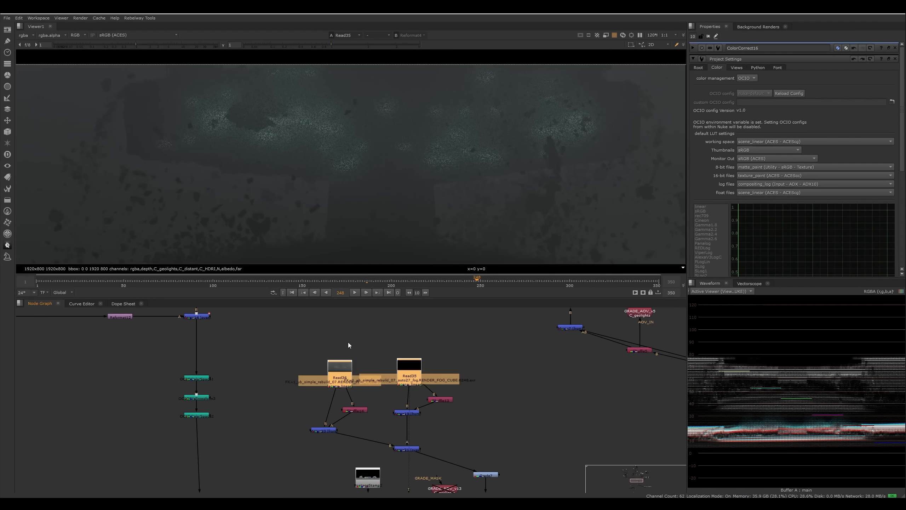
{"action": "left_click_drag", "start_coordinate": [363, 329], "coordinate": [273, 407]}
{"action": "left_click_drag", "start_coordinate": [455, 324], "coordinate": [298, 460]}
{"action": "left_click", "coordinate": [423, 319]}
{"action": "middle_click_drag", "start_coordinate": [412, 335], "coordinate": [395, 328]}
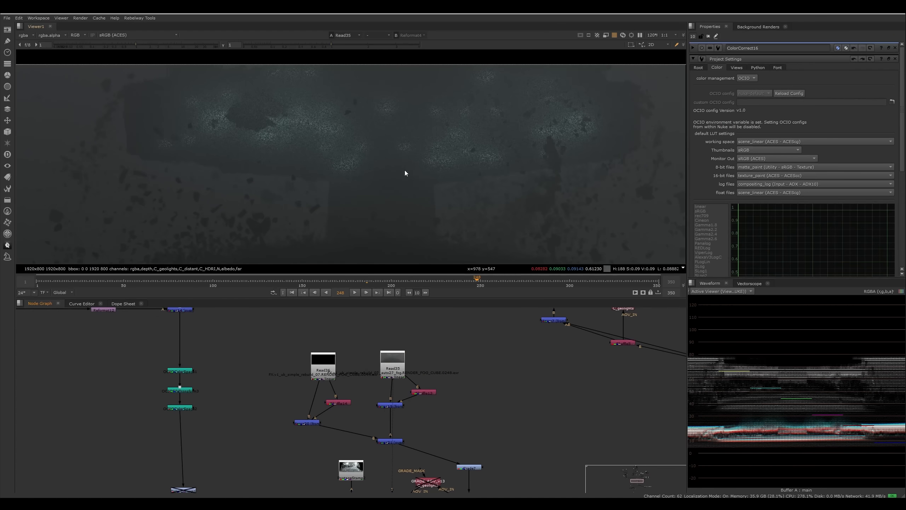
Step: Examine the lit fog patches and the shadowed debris areas of the Read35 render up close
{"action": "middle_click_drag", "start_coordinate": [370, 146], "coordinate": [341, 200]}
{"action": "scroll", "coordinate": [341, 200], "scroll_direction": "up", "scroll_amount": 3}
{"action": "left_click_drag", "start_coordinate": [427, 331], "coordinate": [276, 399]}
{"action": "left_click_drag", "start_coordinate": [439, 333], "coordinate": [357, 461]}
{"action": "left_click_drag", "start_coordinate": [364, 329], "coordinate": [283, 443]}
{"action": "left_click", "coordinate": [383, 315]}
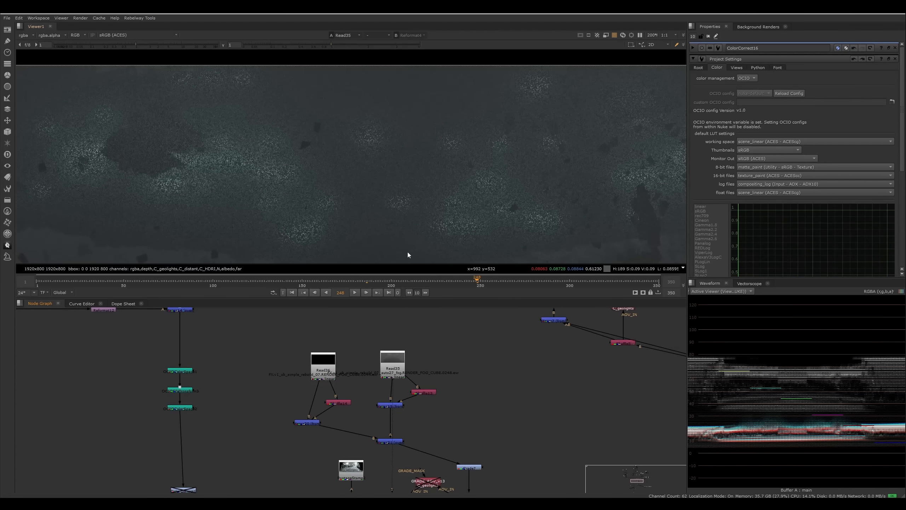
{"action": "middle_click_drag", "start_coordinate": [342, 193], "coordinate": [369, 163]}
{"action": "middle_click_drag", "start_coordinate": [318, 180], "coordinate": [400, 159]}
{"action": "middle_click_drag", "start_coordinate": [378, 247], "coordinate": [330, 145]}
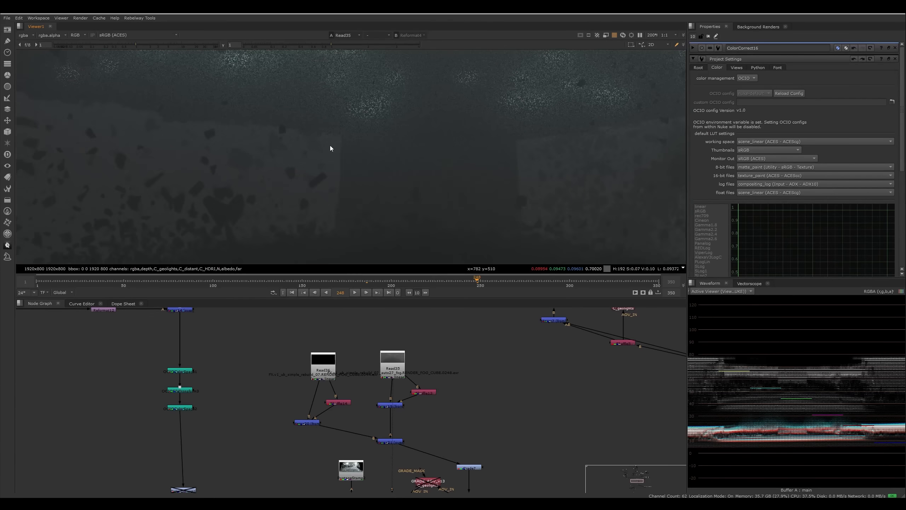
{"action": "middle_click_drag", "start_coordinate": [378, 214], "coordinate": [330, 229]}
{"action": "middle_click_drag", "start_coordinate": [335, 100], "coordinate": [340, 272]}
{"action": "middle_click_drag", "start_coordinate": [275, 229], "coordinate": [317, 197]}
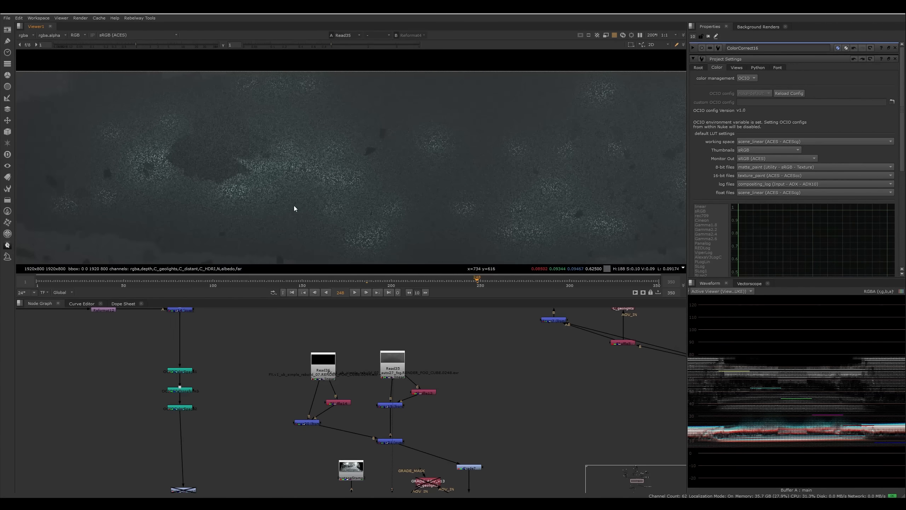
Step: Open the properties of Read35 and view more of its fog render
{"action": "left_click", "coordinate": [394, 364]}
{"action": "double_click", "coordinate": [392, 366]}
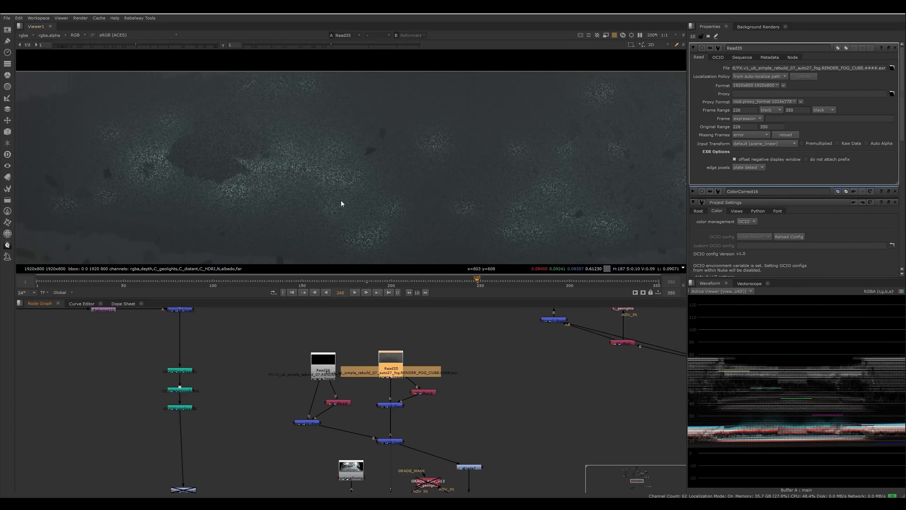
{"action": "scroll", "coordinate": [342, 201], "scroll_direction": "down", "scroll_amount": 3}
{"action": "middle_click_drag", "start_coordinate": [337, 209], "coordinate": [334, 203]}
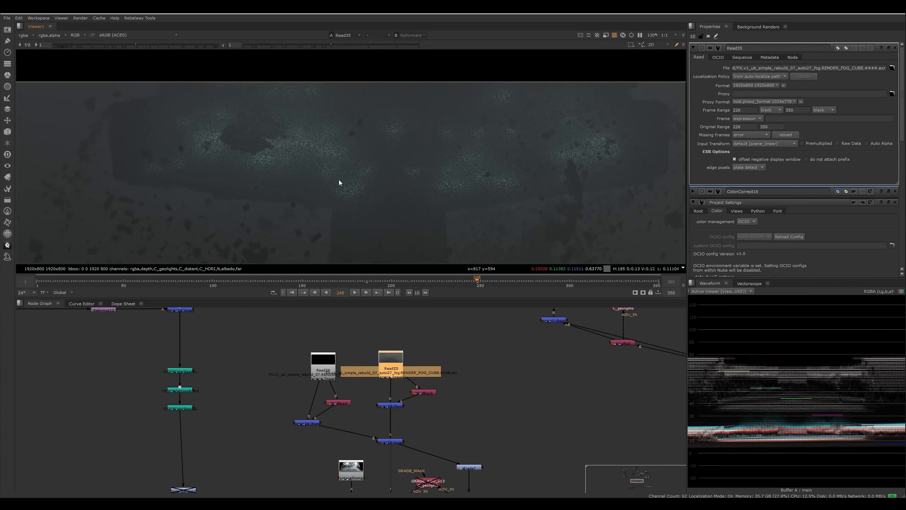
Step: View the Merge19 output under Read35 and examine the darkened fog up close
{"action": "left_click", "coordinate": [396, 407]}
{"action": "key", "text": "1"}
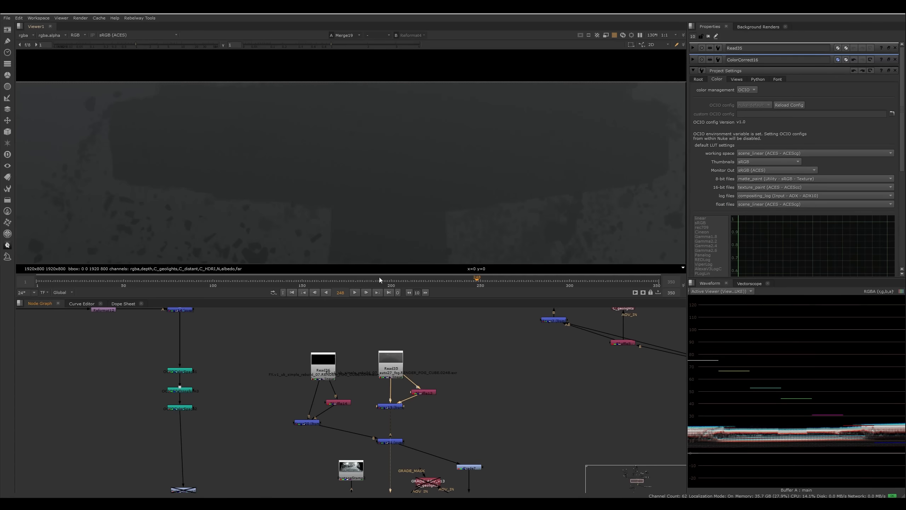
{"action": "scroll", "coordinate": [354, 126], "scroll_direction": "up", "scroll_amount": 8}
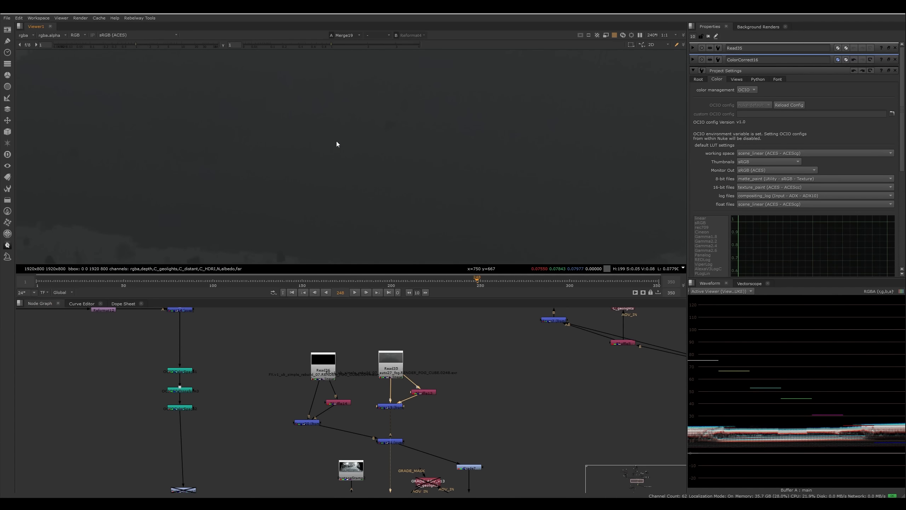
{"action": "scroll", "coordinate": [370, 225], "scroll_direction": "down", "scroll_amount": 3}
Step: View the Merge20 output under Read36 at frame 165
{"action": "left_click", "coordinate": [317, 420]}
{"action": "key", "text": "1"}
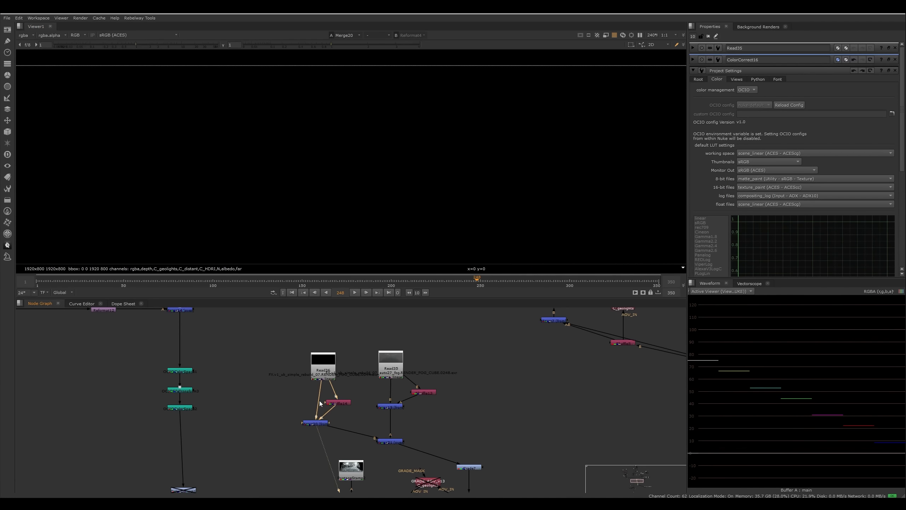
{"action": "scroll", "coordinate": [358, 189], "scroll_direction": "down", "scroll_amount": 2}
{"action": "left_click", "coordinate": [329, 284]}
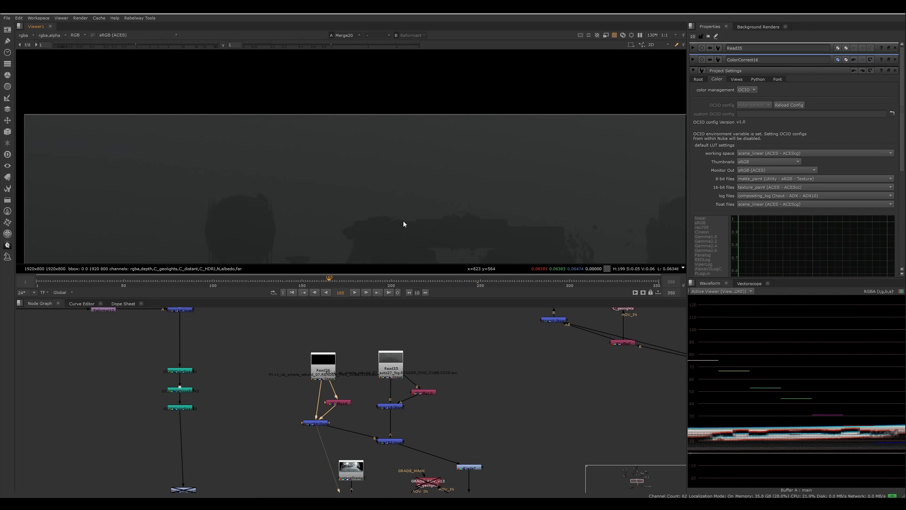
{"action": "scroll", "coordinate": [364, 178], "scroll_direction": "up", "scroll_amount": 2}
Step: Nudge the Read36 node slightly, then compare its raw fog render with the Merge20 output
{"action": "left_click_drag", "start_coordinate": [317, 375], "coordinate": [309, 363]}
{"action": "middle_click_drag", "start_coordinate": [350, 428], "coordinate": [329, 357]}
{"action": "middle_click_drag", "start_coordinate": [304, 308], "coordinate": [304, 358]}
{"action": "key", "text": "1"}
{"action": "left_click", "coordinate": [306, 358]}
{"action": "scroll", "coordinate": [374, 172], "scroll_direction": "down", "scroll_amount": 2}
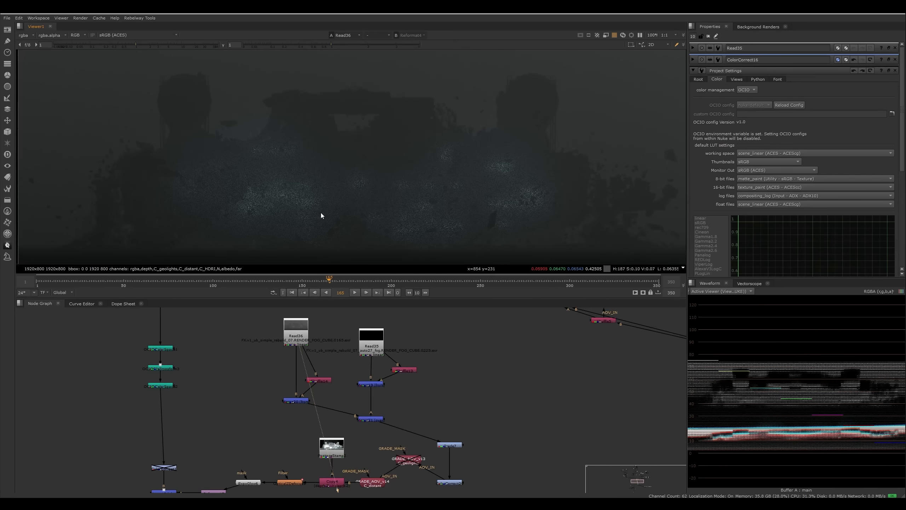
{"action": "left_click", "coordinate": [296, 403]}
{"action": "key", "text": "1"}
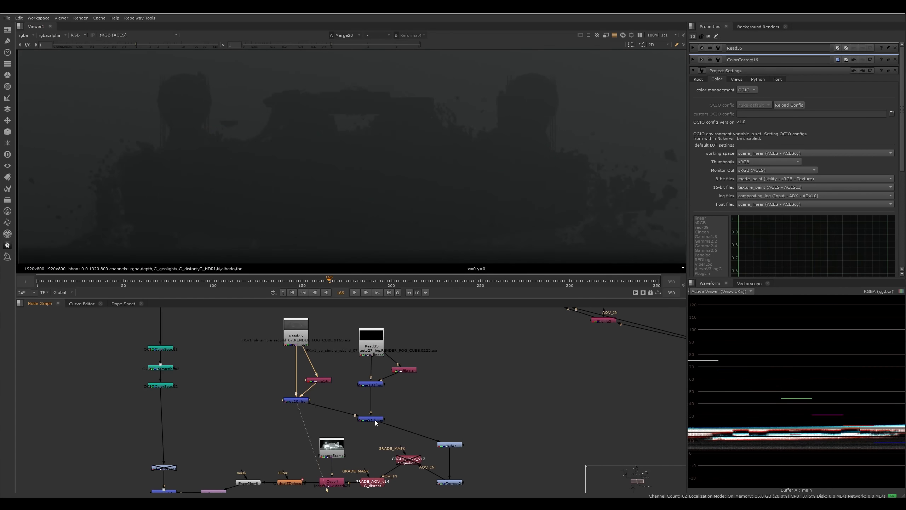
Step: View the combined fog merge, followed by the Grade7 and ColorCorrect29 results at full frame
{"action": "left_click", "coordinate": [375, 420]}
{"action": "key", "text": "1"}
{"action": "middle_click_drag", "start_coordinate": [451, 454], "coordinate": [425, 367]}
{"action": "left_click", "coordinate": [427, 359]}
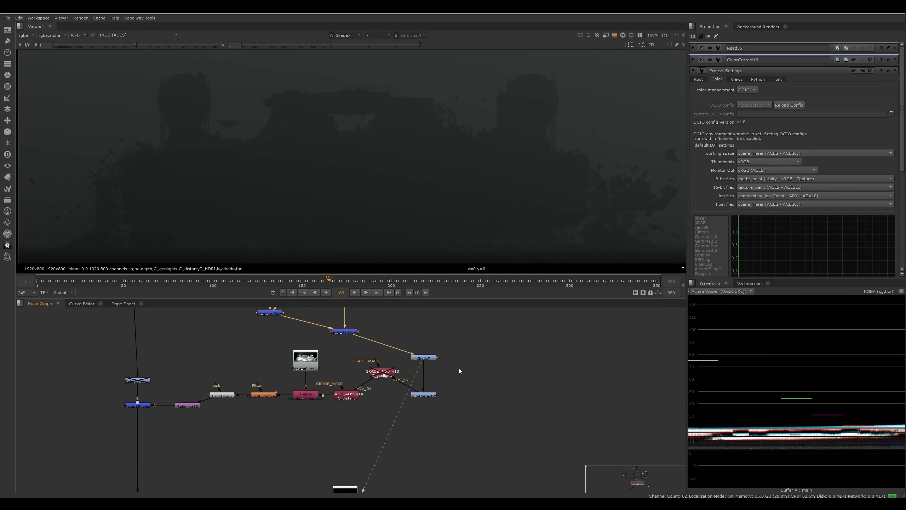
{"action": "key", "text": "f"}
{"action": "left_click", "coordinate": [425, 395]}
{"action": "key", "text": "1"}
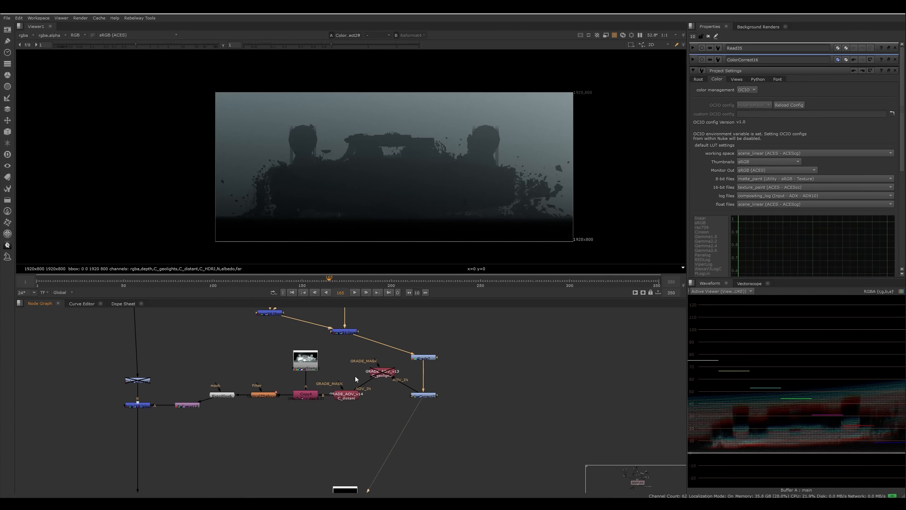
Step: Check the alpha of the Copy4 node and view the ship render feeding it in full colour
{"action": "left_click", "coordinate": [300, 397]}
{"action": "key", "text": "1"}
{"action": "key", "text": "a"}
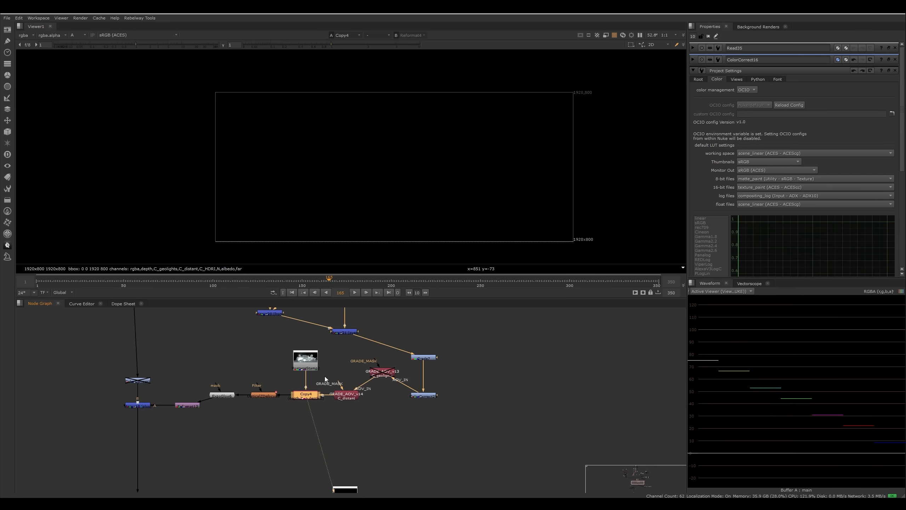
{"action": "scroll", "coordinate": [304, 397], "scroll_direction": "up", "scroll_amount": 3}
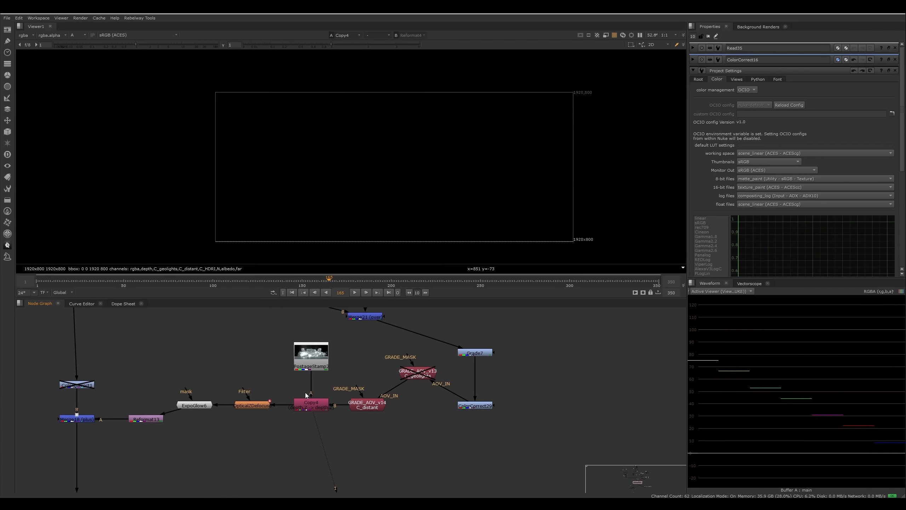
{"action": "left_click", "coordinate": [311, 355]}
{"action": "key", "text": "1"}
{"action": "key", "text": "a"}
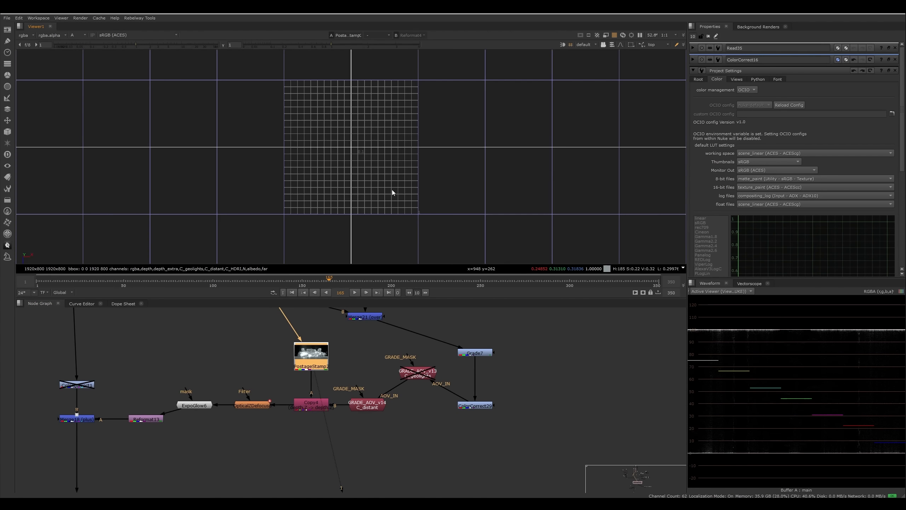
{"action": "scroll", "coordinate": [392, 193], "scroll_direction": "up", "scroll_amount": 2}
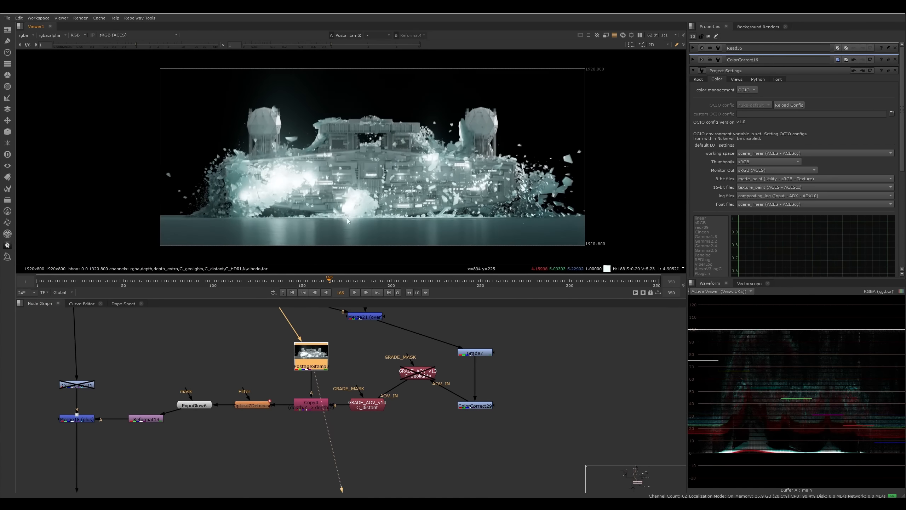
Step: View the fog through OpticalZDefocus6, opening its properties to review the depth and lens settings
{"action": "left_click", "coordinate": [252, 405]}
{"action": "key", "text": "1"}
{"action": "double_click", "coordinate": [251, 406]}
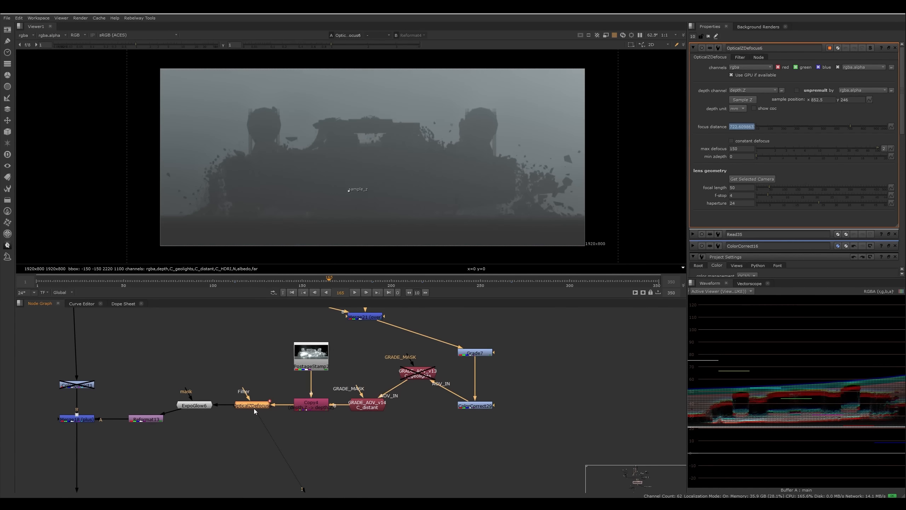
{"action": "scroll", "coordinate": [378, 192], "scroll_direction": "up", "scroll_amount": 4}
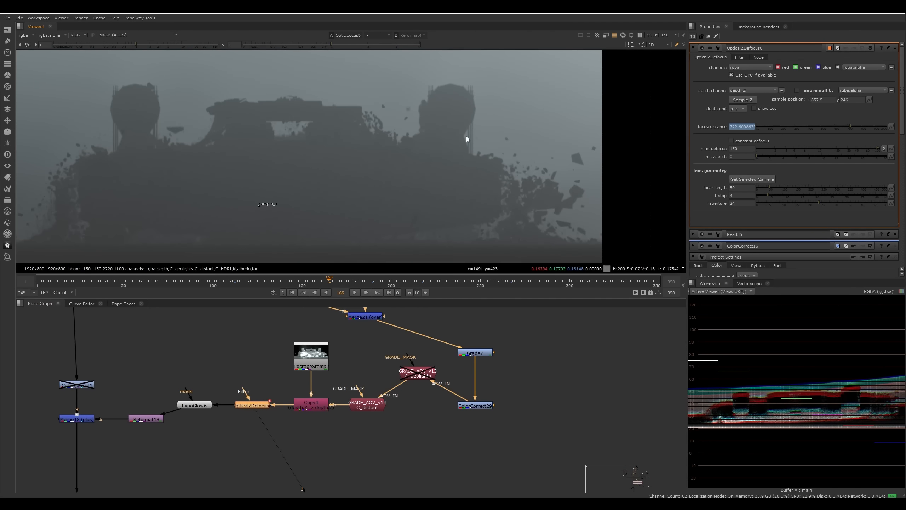
{"action": "middle_click_drag", "start_coordinate": [410, 169], "coordinate": [424, 170]}
{"action": "middle_click_drag", "start_coordinate": [202, 371], "coordinate": [227, 356]}
{"action": "scroll", "coordinate": [225, 349], "scroll_direction": "down", "scroll_amount": 2}
{"action": "left_click", "coordinate": [225, 349]}
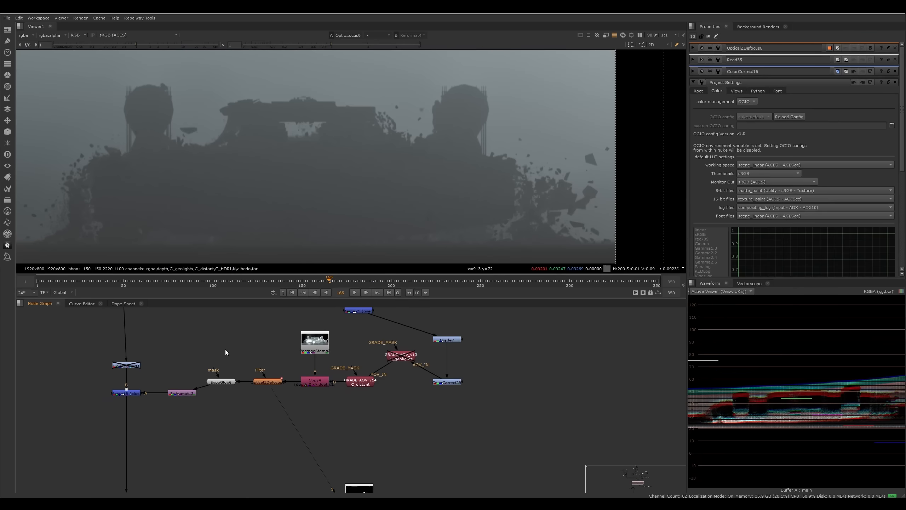
Step: View the ship branch through OpticalZDefocus1 and open its properties to review the defocus settings
{"action": "middle_click_drag", "start_coordinate": [230, 312], "coordinate": [259, 397]}
{"action": "scroll", "coordinate": [259, 397], "scroll_direction": "down", "scroll_amount": 5}
{"action": "middle_click_drag", "start_coordinate": [236, 332], "coordinate": [248, 440]}
{"action": "scroll", "coordinate": [250, 438], "scroll_direction": "up", "scroll_amount": 6}
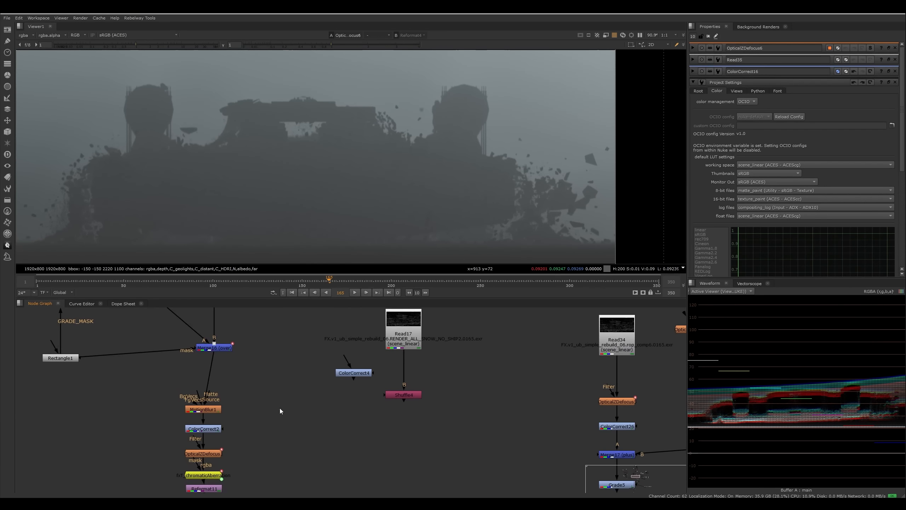
{"action": "left_click", "coordinate": [212, 410]}
{"action": "left_click", "coordinate": [210, 453]}
{"action": "key", "text": "1"}
{"action": "double_click", "coordinate": [210, 456]}
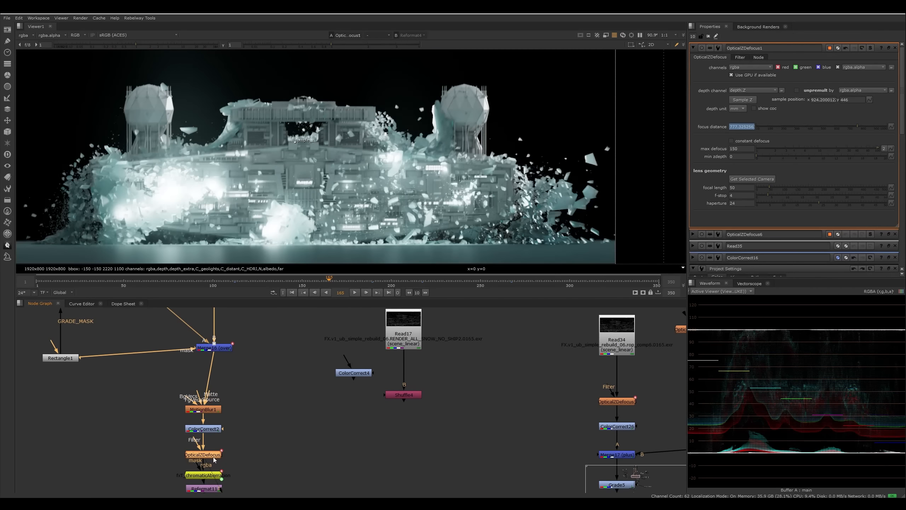
{"action": "left_click_drag", "start_coordinate": [253, 438], "coordinate": [172, 466]}
{"action": "left_click", "coordinate": [267, 442]}
Step: Return to the fog branch and view the OpticalZDefocus6 output again
{"action": "scroll", "coordinate": [310, 442], "scroll_direction": "down", "scroll_amount": 6}
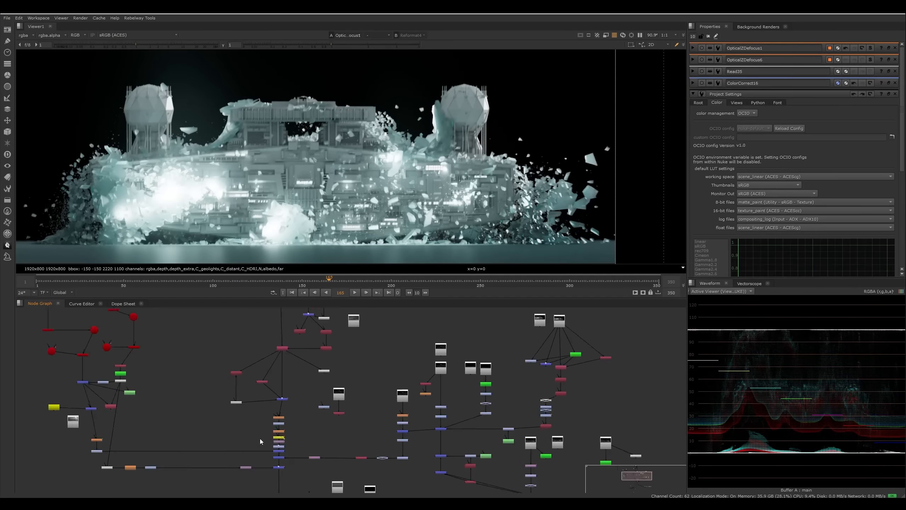
{"action": "middle_click_drag", "start_coordinate": [317, 441], "coordinate": [304, 334]}
{"action": "scroll", "coordinate": [310, 419], "scroll_direction": "up", "scroll_amount": 5}
{"action": "left_click", "coordinate": [320, 399]}
{"action": "key", "text": "1"}
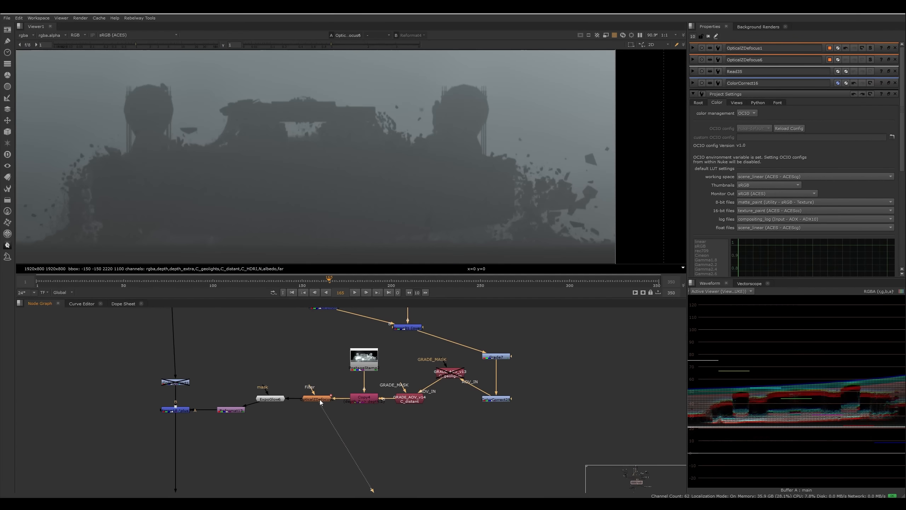
{"action": "middle_click_drag", "start_coordinate": [519, 227], "coordinate": [496, 214]}
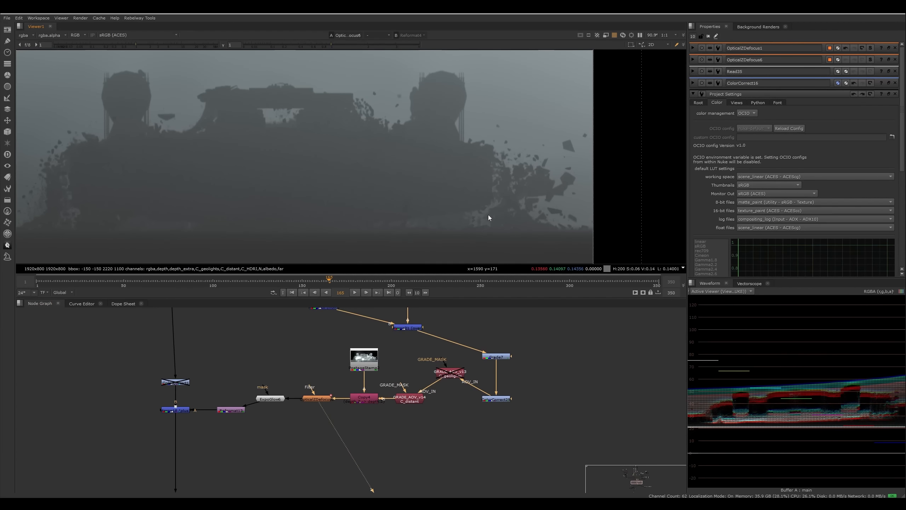
Step: Go to frame 265 and examine the defocused fog and debris up close
{"action": "left_click", "coordinate": [507, 285]}
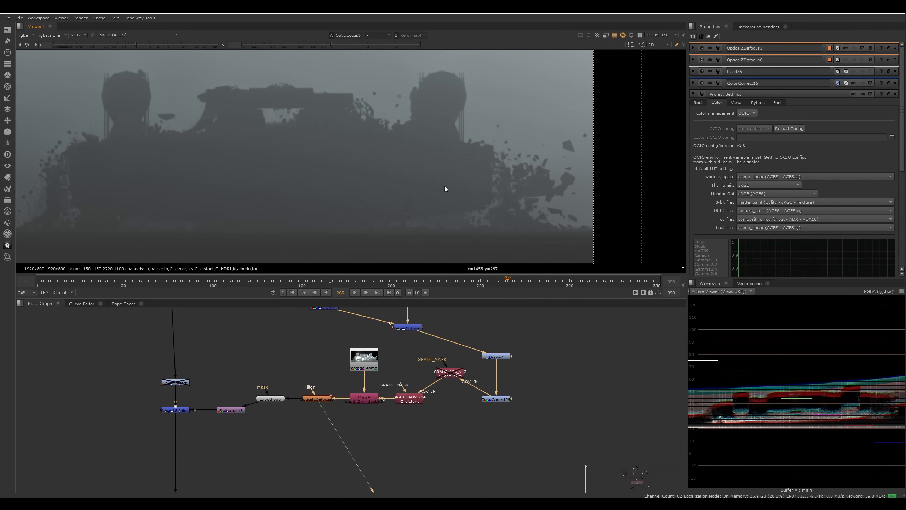
{"action": "scroll", "coordinate": [453, 195], "scroll_direction": "up", "scroll_amount": 1}
{"action": "scroll", "coordinate": [471, 157], "scroll_direction": "up", "scroll_amount": 1}
{"action": "scroll", "coordinate": [463, 173], "scroll_direction": "up", "scroll_amount": 1}
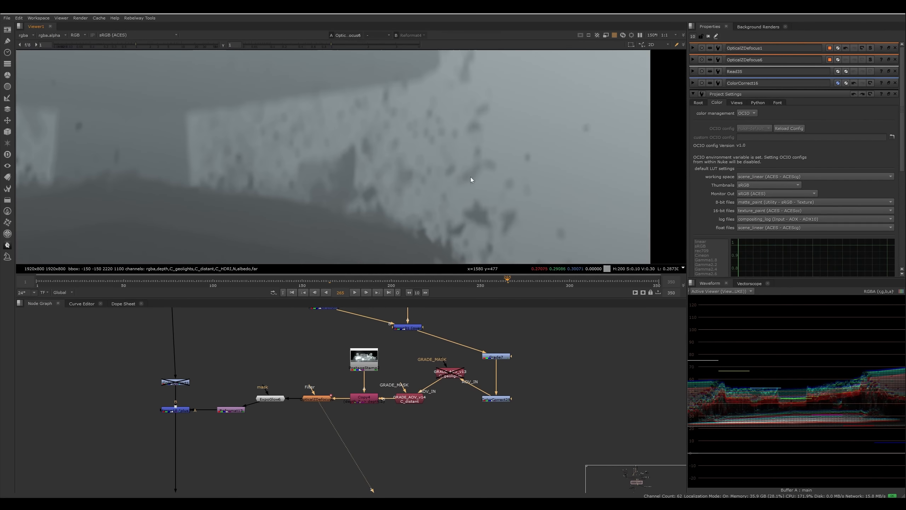
Step: Disable OpticalZDefocus6 and view the merge that adds the fog to the main composite
{"action": "double_click", "coordinate": [313, 400]}
{"action": "key", "text": "d"}
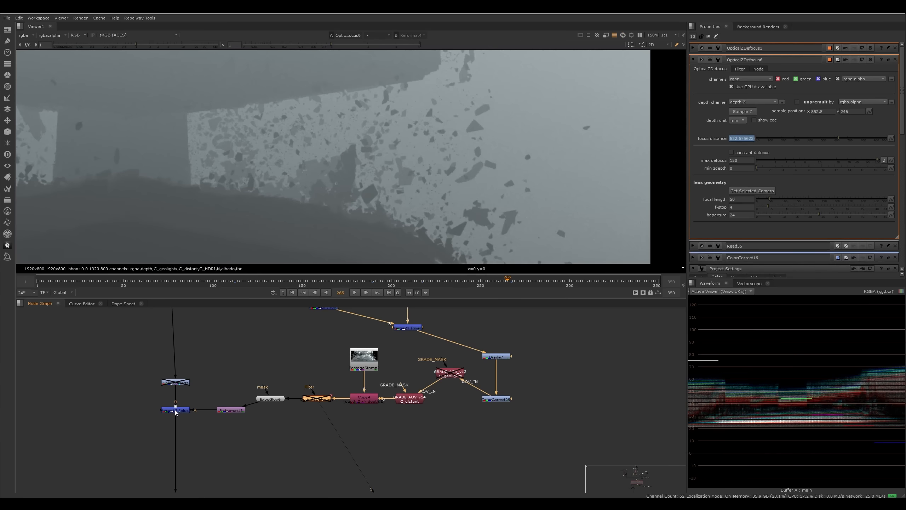
{"action": "left_click", "coordinate": [176, 411]}
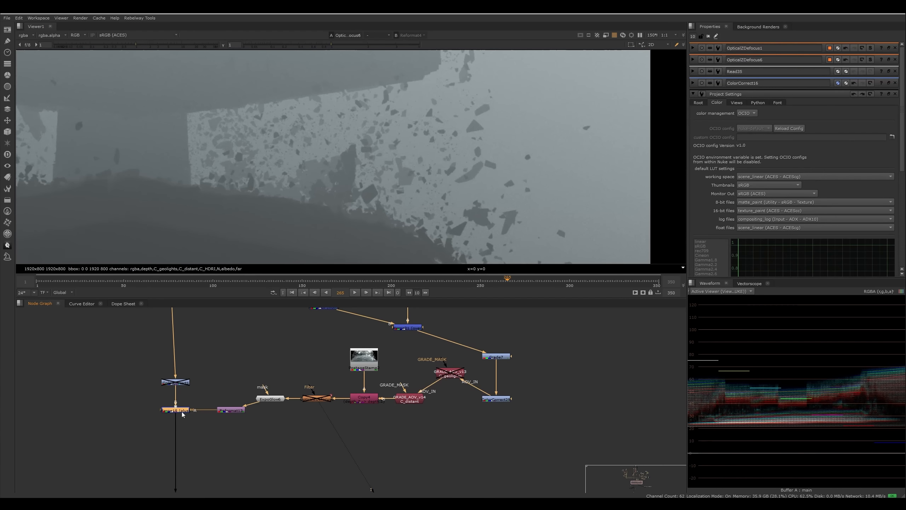
{"action": "key", "text": "1"}
{"action": "left_click", "coordinate": [203, 405]}
{"action": "middle_click_drag", "start_coordinate": [204, 406], "coordinate": [227, 403]}
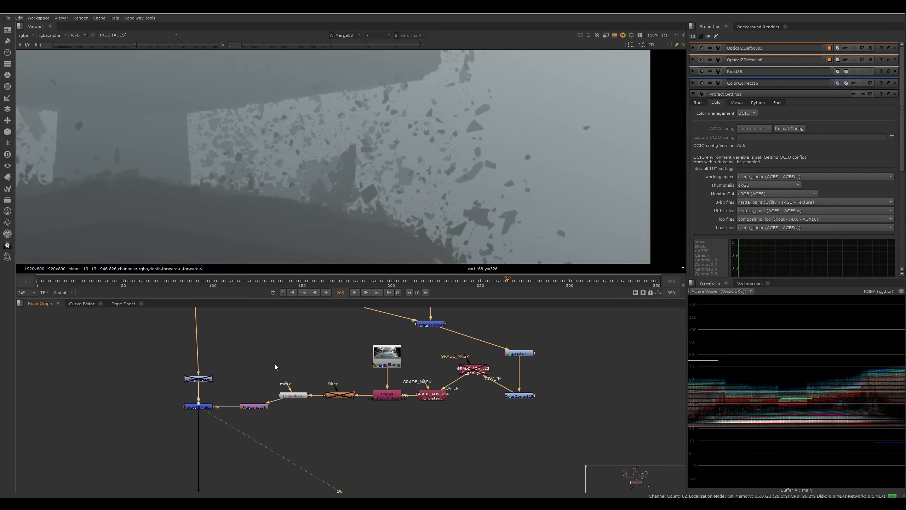
Step: Examine the debris edges in the composite up close with the fog left undefocused
{"action": "middle_click_drag", "start_coordinate": [275, 376], "coordinate": [292, 375]}
{"action": "left_click", "coordinate": [223, 406]}
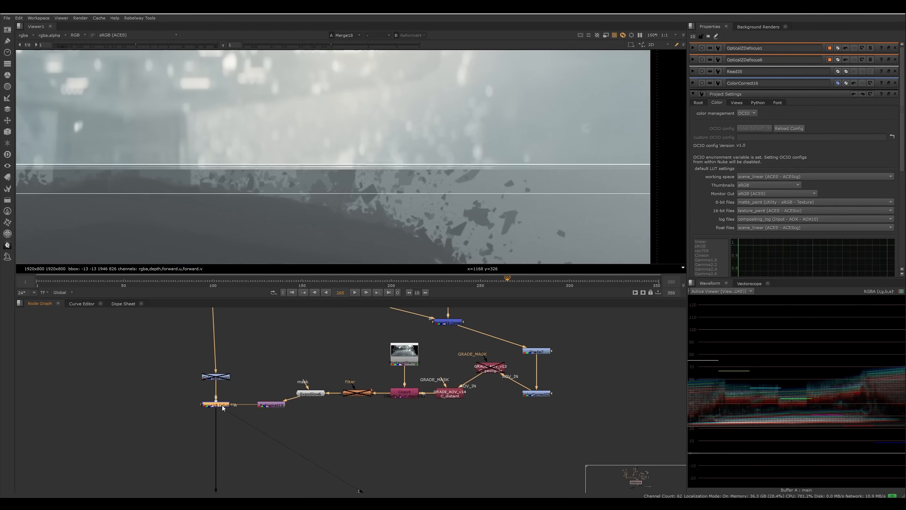
{"action": "scroll", "coordinate": [471, 171], "scroll_direction": "up", "scroll_amount": 4}
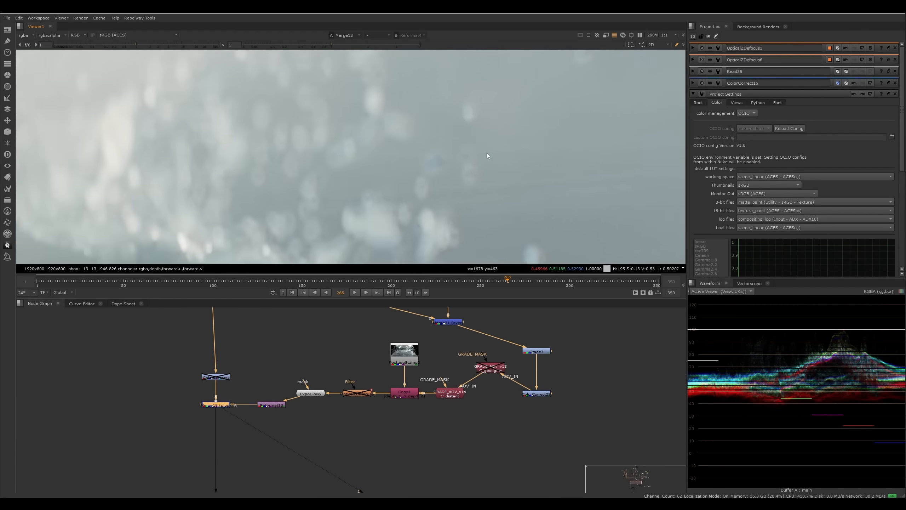
{"action": "scroll", "coordinate": [488, 156], "scroll_direction": "up", "scroll_amount": 4}
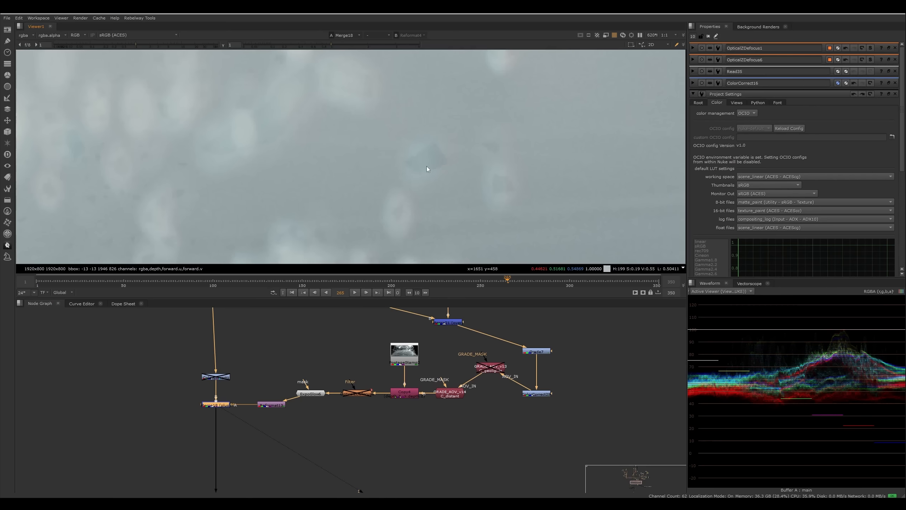
Step: Re-enable OpticalZDefocus6 and examine the same debris in the composite, from close up to full frame
{"action": "double_click", "coordinate": [356, 392]}
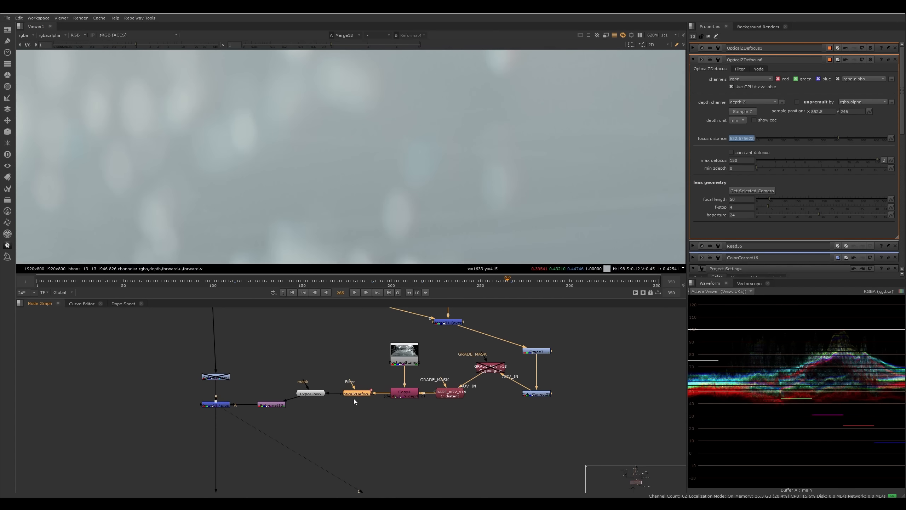
{"action": "scroll", "coordinate": [395, 189], "scroll_direction": "down", "scroll_amount": 2}
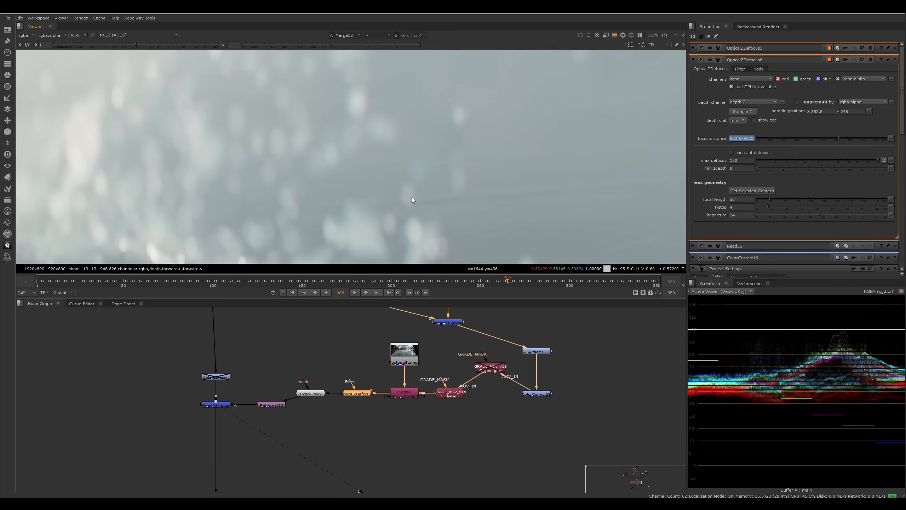
{"action": "scroll", "coordinate": [383, 198], "scroll_direction": "down", "scroll_amount": 6}
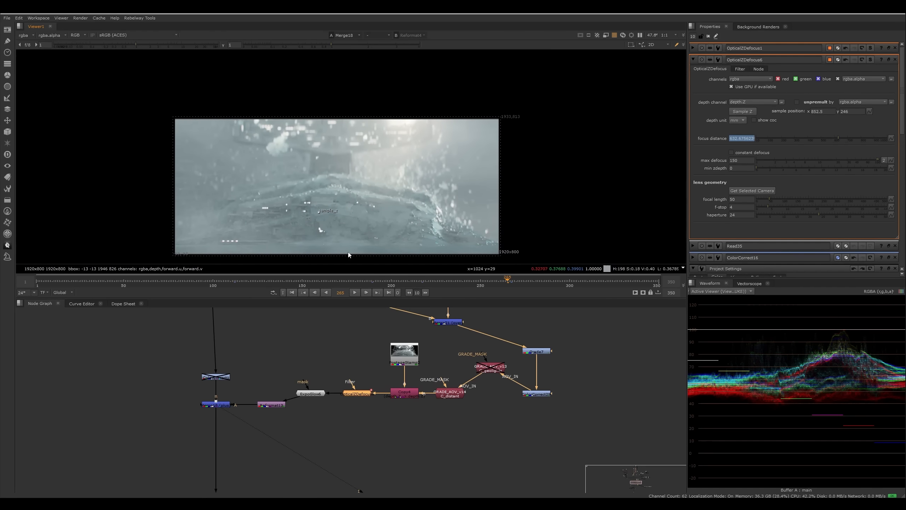
{"action": "scroll", "coordinate": [346, 250], "scroll_direction": "up", "scroll_amount": 1}
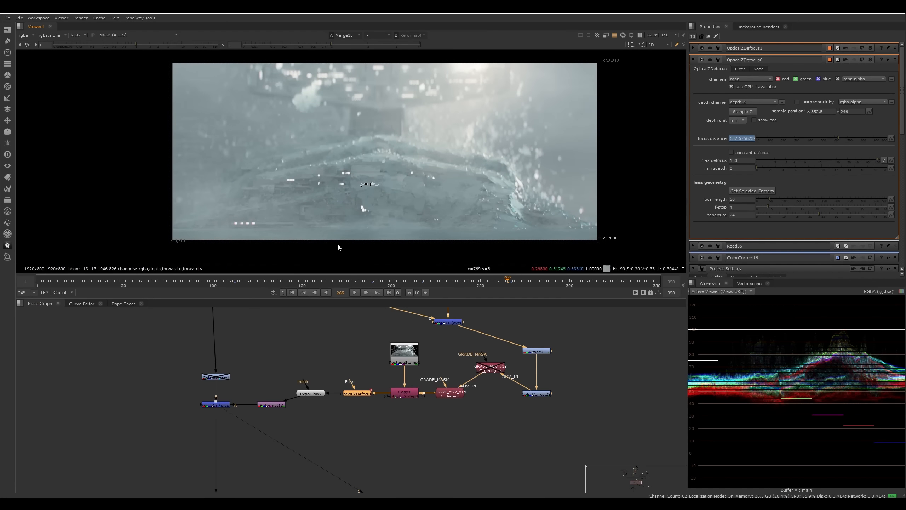
Step: View the fog composite at frame 244 with the fog defocus applied
{"action": "middle_click_drag", "start_coordinate": [406, 208], "coordinate": [398, 209]}
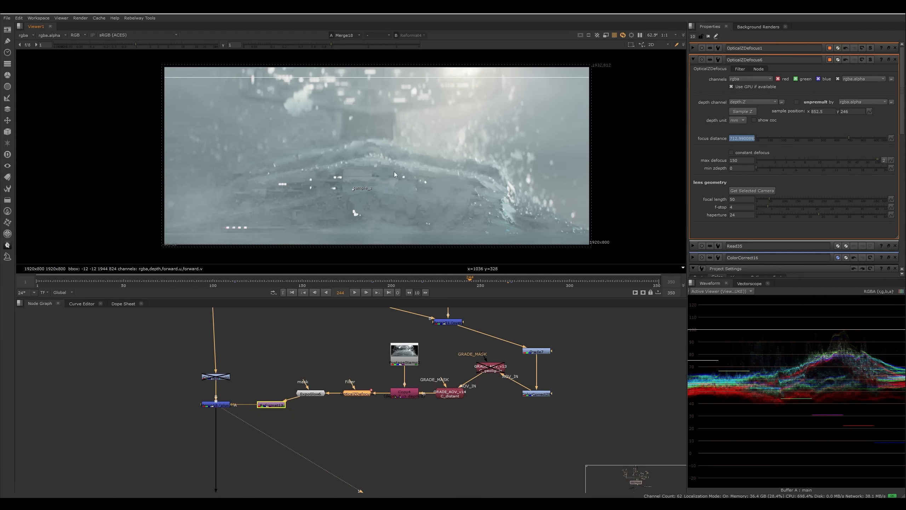
{"action": "middle_click_drag", "start_coordinate": [392, 181], "coordinate": [388, 193]}
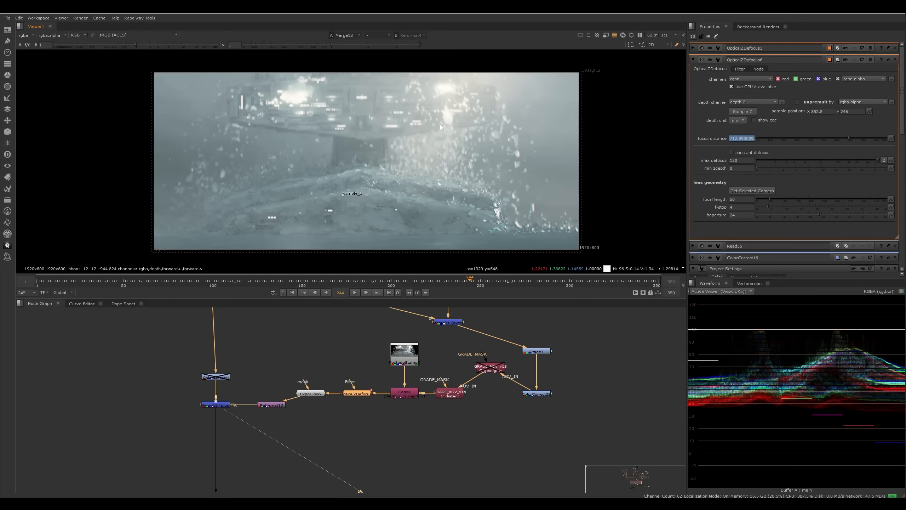
{"action": "scroll", "coordinate": [294, 336], "scroll_direction": "down", "scroll_amount": 2}
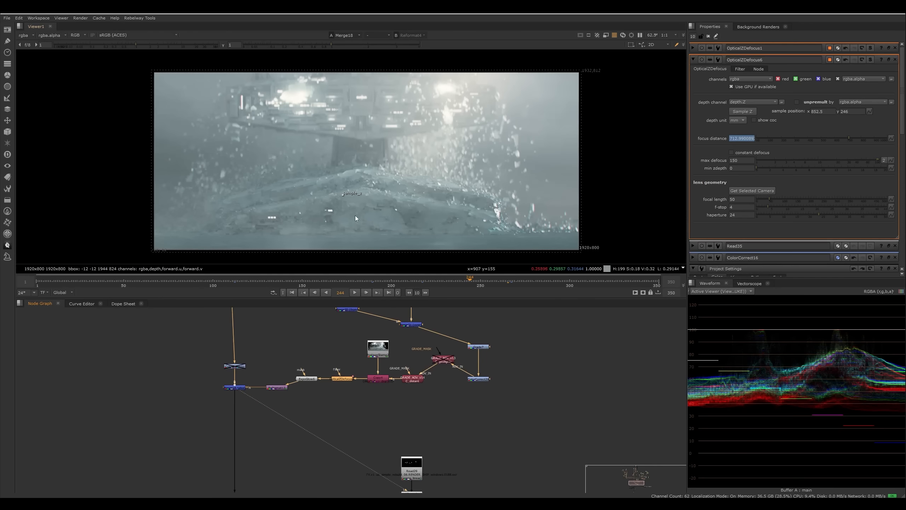
Step: View the reference film stills beside the main pipe, starting with Read38, Read39 and Read41
{"action": "middle_click_drag", "start_coordinate": [355, 215], "coordinate": [361, 215]}
{"action": "middle_click_drag", "start_coordinate": [292, 407], "coordinate": [284, 385]}
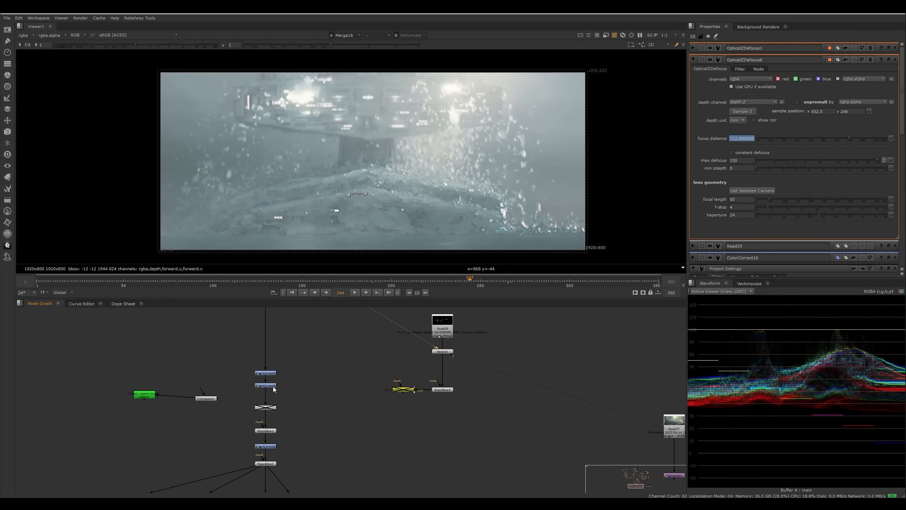
{"action": "scroll", "coordinate": [345, 363], "scroll_direction": "down", "scroll_amount": 3}
{"action": "middle_click_drag", "start_coordinate": [430, 386], "coordinate": [309, 377]}
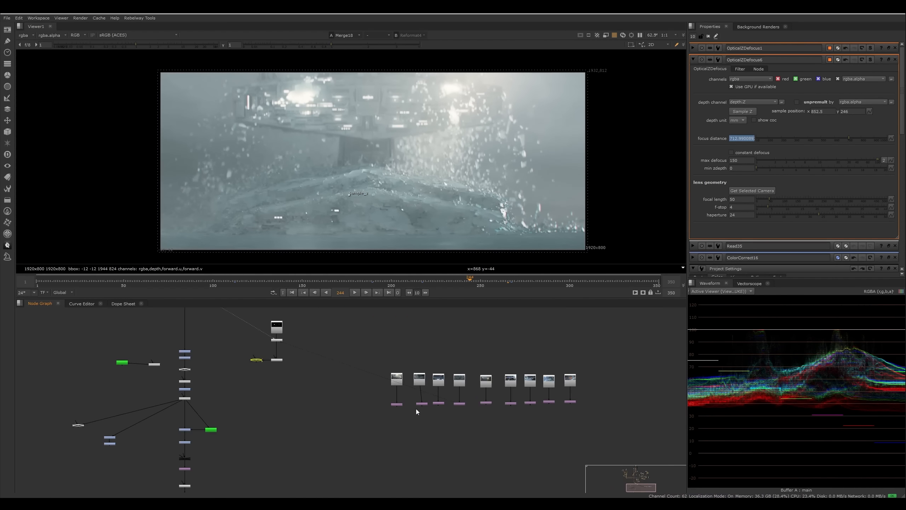
{"action": "scroll", "coordinate": [417, 407], "scroll_direction": "up", "scroll_amount": 3}
{"action": "left_click", "coordinate": [429, 348]}
{"action": "key", "text": "1"}
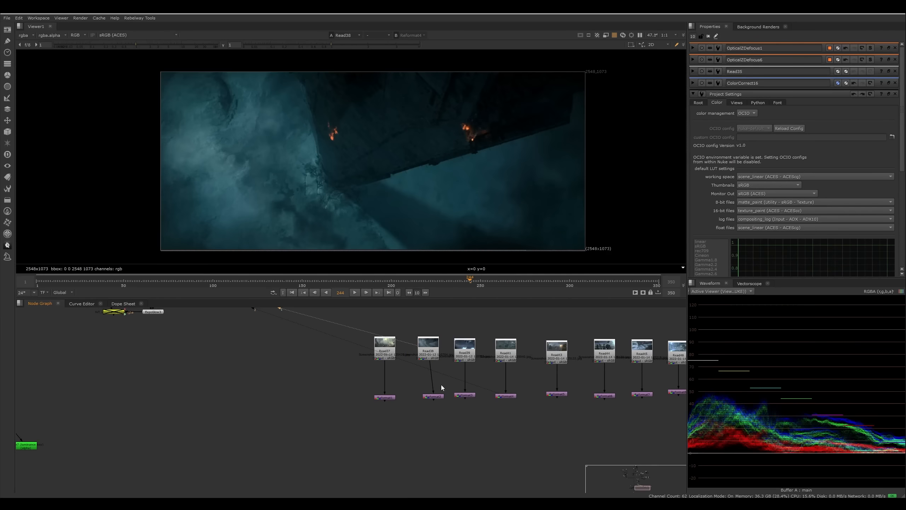
{"action": "left_click", "coordinate": [468, 357]}
{"action": "key", "text": "1"}
{"action": "left_click", "coordinate": [505, 354]}
{"action": "key", "text": "1"}
Step: View the remaining reference stills in order, from Read43 through Read47
{"action": "middle_click_drag", "start_coordinate": [565, 357], "coordinate": [475, 347]}
{"action": "left_click", "coordinate": [475, 347]}
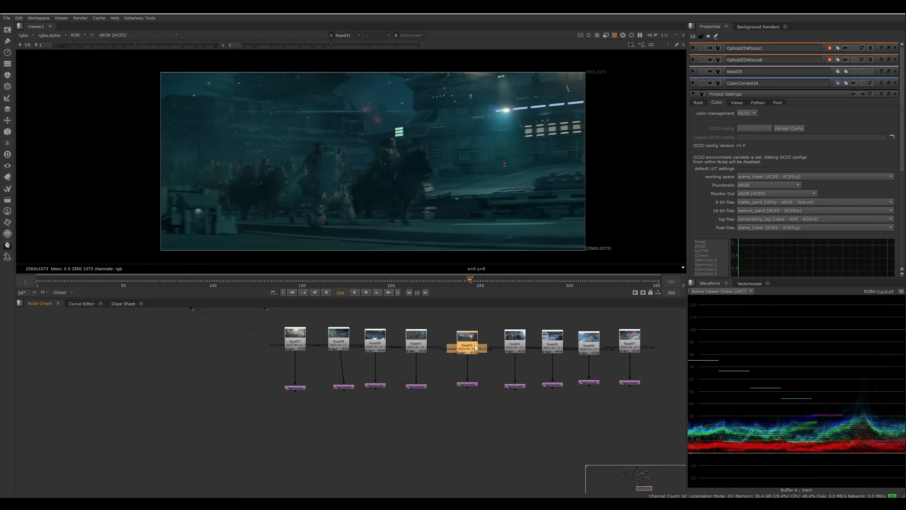
{"action": "key", "text": "1"}
{"action": "left_click", "coordinate": [514, 348]}
{"action": "key", "text": "1"}
{"action": "left_click", "coordinate": [554, 348]}
{"action": "key", "text": "1"}
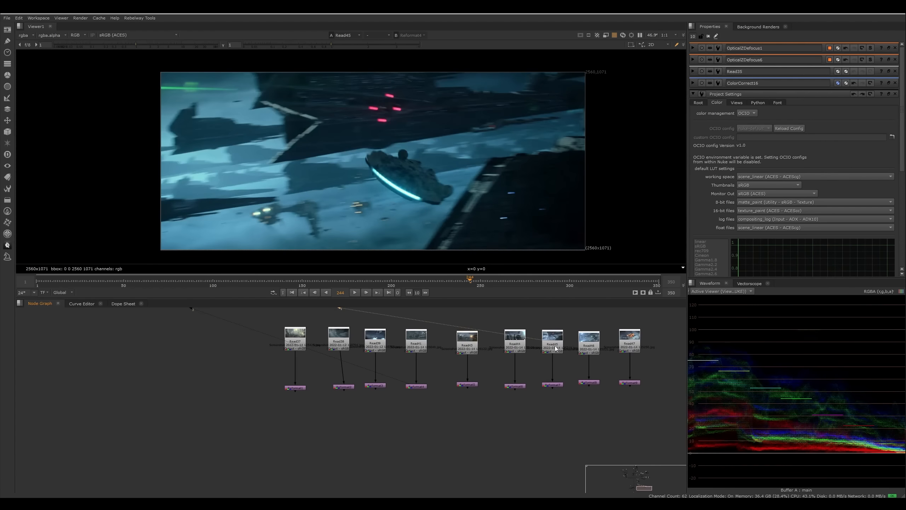
{"action": "left_click", "coordinate": [588, 346]}
{"action": "key", "text": "1"}
{"action": "left_click", "coordinate": [624, 344]}
{"action": "key", "text": "1"}
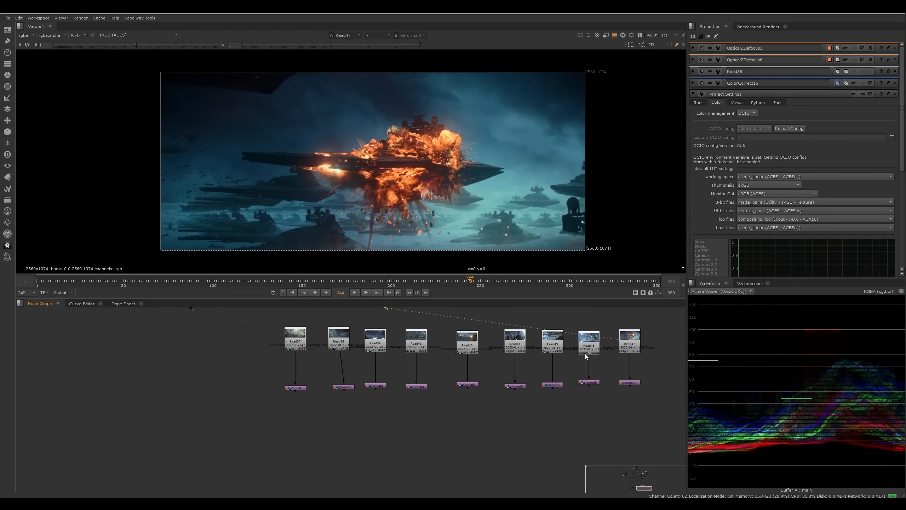
Step: Return to Read45 and Read44, and examine the dark coat in Read44 up close against the waveform
{"action": "left_click", "coordinate": [553, 348]}
{"action": "key", "text": "1"}
{"action": "left_click", "coordinate": [515, 348]}
{"action": "key", "text": "1"}
{"action": "scroll", "coordinate": [505, 184], "scroll_direction": "up", "scroll_amount": 6}
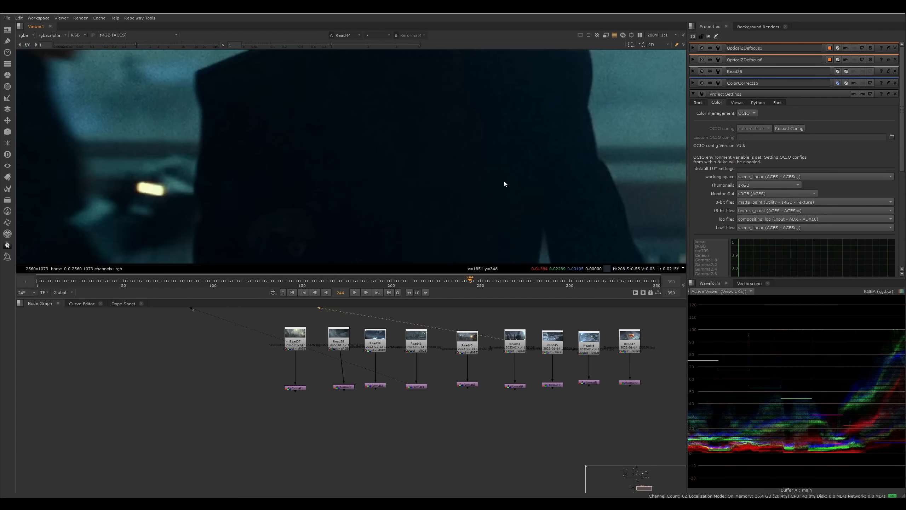
{"action": "scroll", "coordinate": [367, 164], "scroll_direction": "down", "scroll_amount": 2}
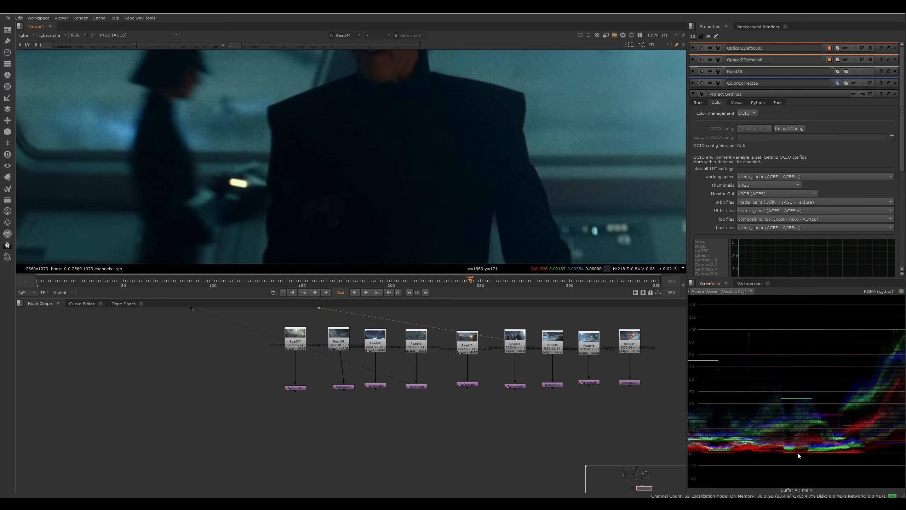
Step: View the Read43 still at full frame and examine the kneeling figure's shadows up close
{"action": "left_click", "coordinate": [467, 342]}
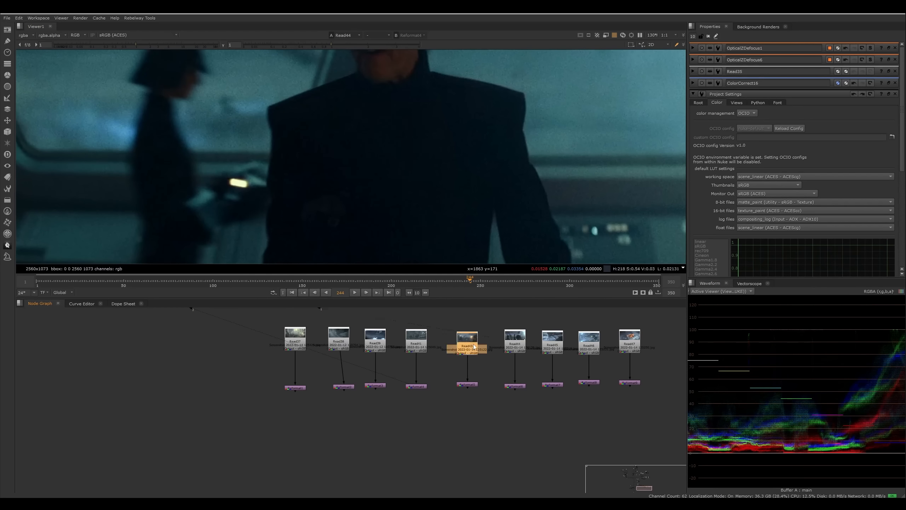
{"action": "key", "text": "1"}
{"action": "key", "text": "f"}
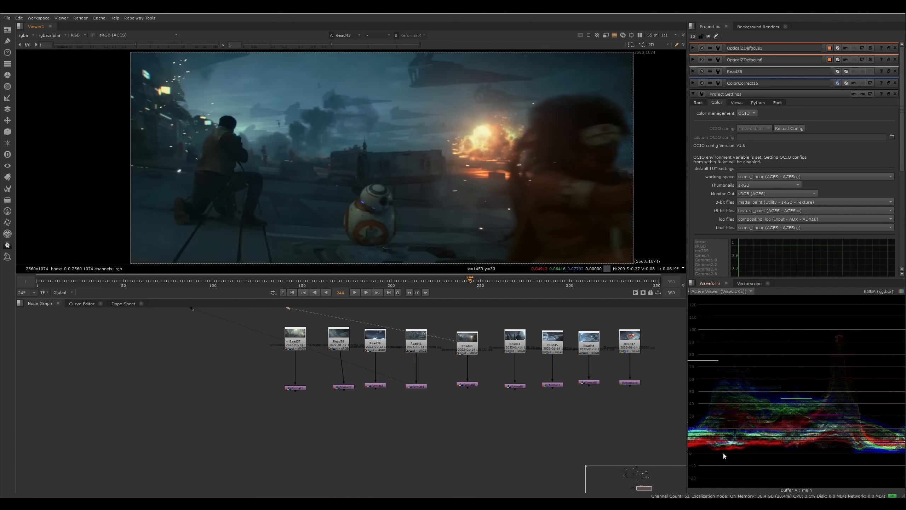
{"action": "scroll", "coordinate": [293, 203], "scroll_direction": "up", "scroll_amount": 8}
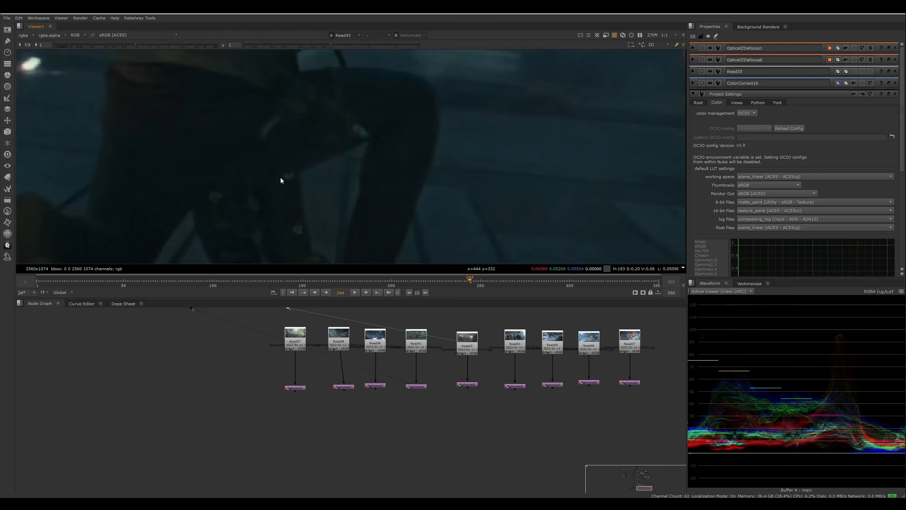
{"action": "scroll", "coordinate": [300, 198], "scroll_direction": "down", "scroll_amount": 9}
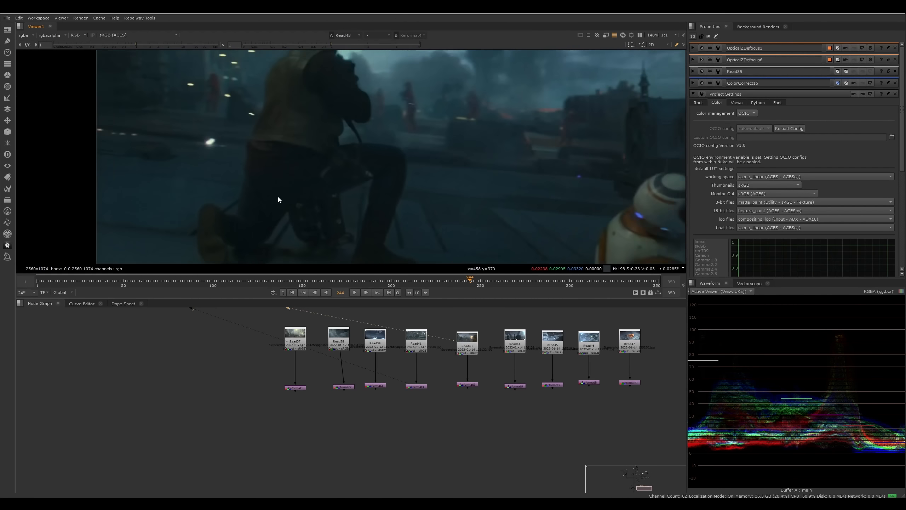
{"action": "scroll", "coordinate": [291, 197], "scroll_direction": "down", "scroll_amount": 1}
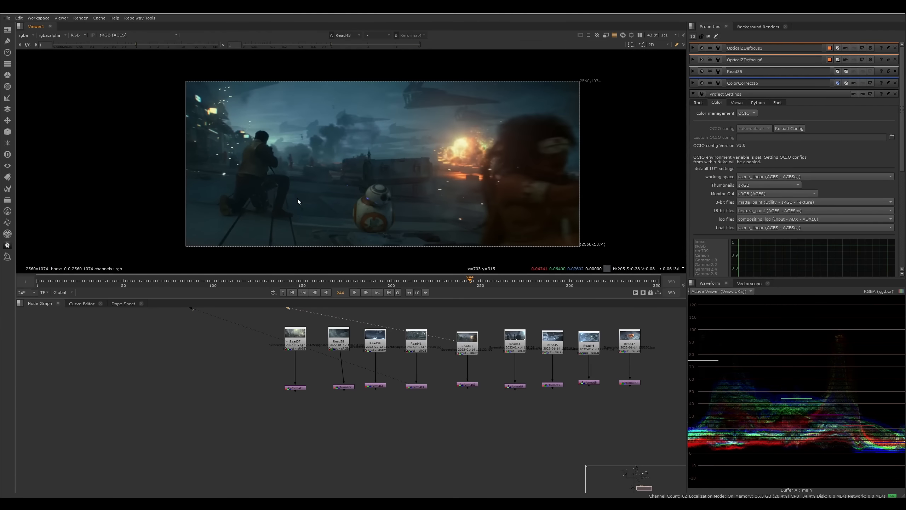
{"action": "scroll", "coordinate": [432, 211], "scroll_direction": "up", "scroll_amount": 1}
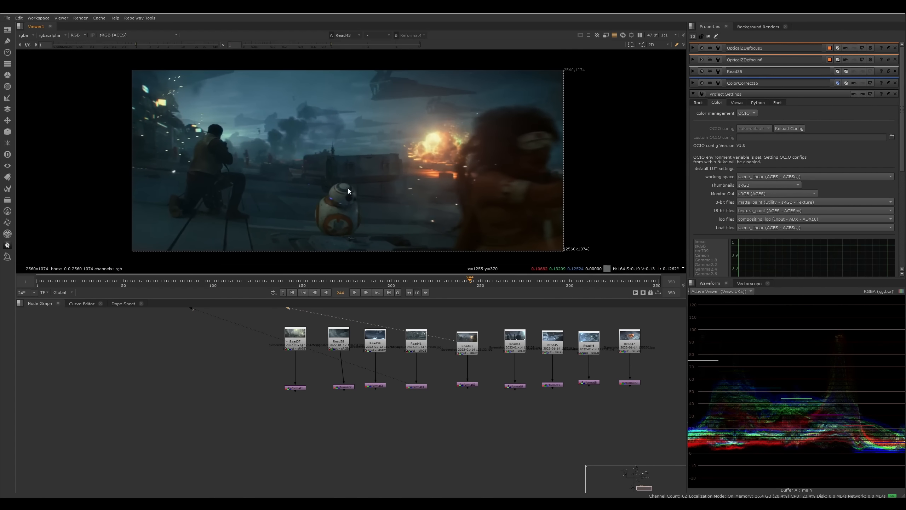
Step: View the Read41 still and examine the dark areas around the horses and background, from close up to full frame
{"action": "left_click", "coordinate": [423, 346]}
{"action": "key", "text": "1"}
{"action": "scroll", "coordinate": [406, 163], "scroll_direction": "up", "scroll_amount": 5}
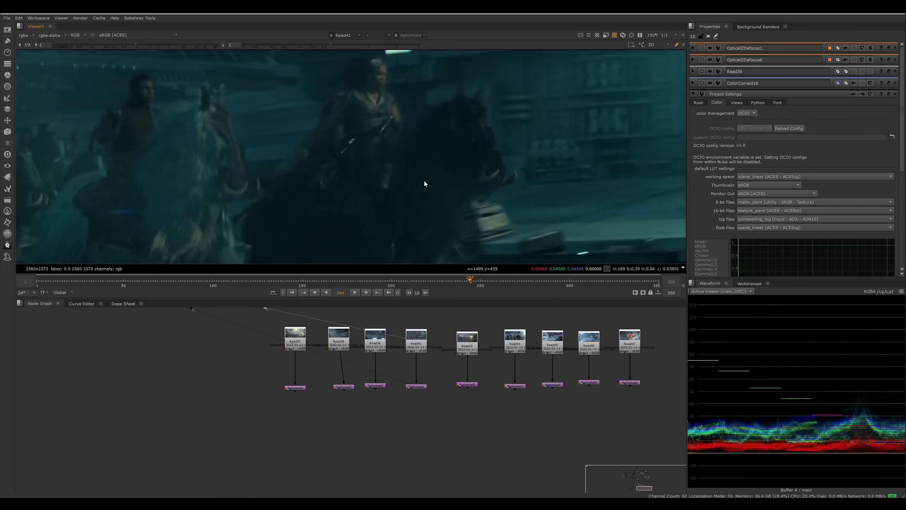
{"action": "middle_click_drag", "start_coordinate": [489, 222], "coordinate": [367, 177]}
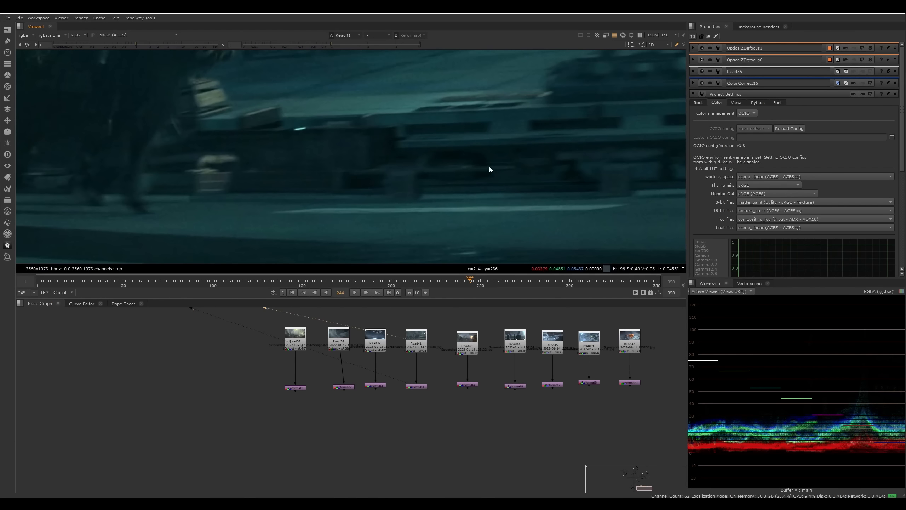
{"action": "scroll", "coordinate": [446, 184], "scroll_direction": "down", "scroll_amount": 5}
{"action": "scroll", "coordinate": [506, 177], "scroll_direction": "up", "scroll_amount": 4}
{"action": "scroll", "coordinate": [255, 190], "scroll_direction": "up", "scroll_amount": 6}
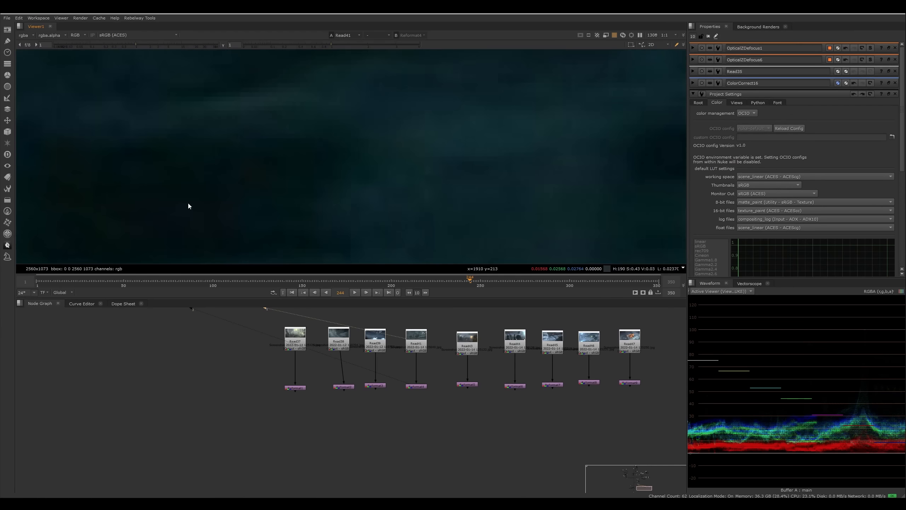
{"action": "scroll", "coordinate": [188, 206], "scroll_direction": "down", "scroll_amount": 10}
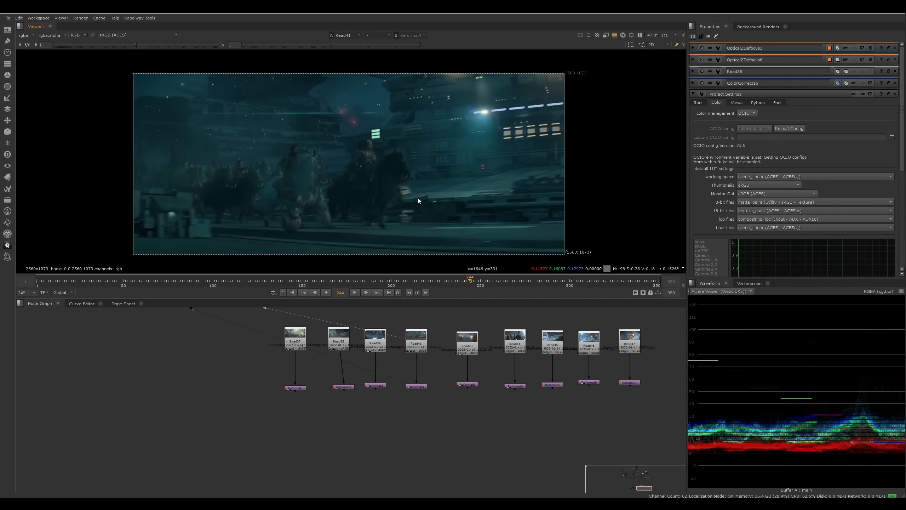
{"action": "middle_click_drag", "start_coordinate": [418, 198], "coordinate": [429, 200]}
Step: Set Read41 and its attached node apart from the other stills, and shift the Read37, Read38 and Read39 group
{"action": "middle_click_drag", "start_coordinate": [219, 376], "coordinate": [253, 384]}
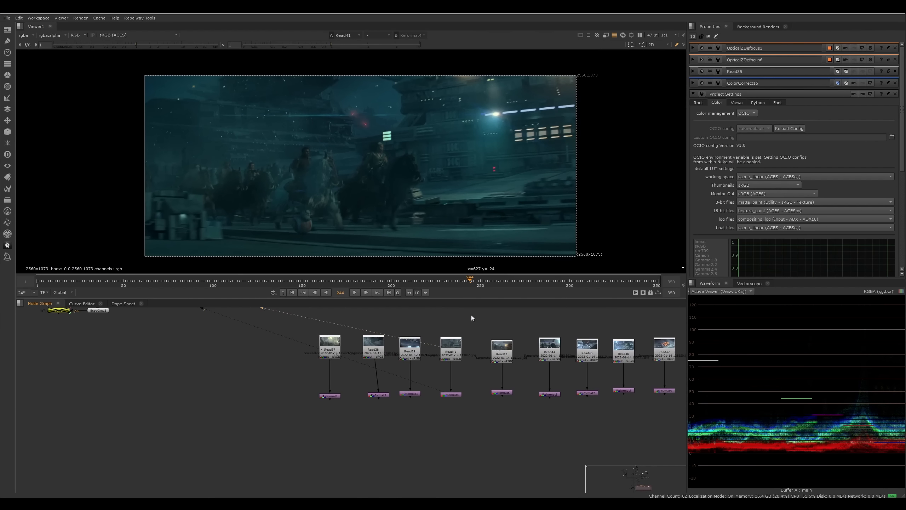
{"action": "left_click_drag", "start_coordinate": [472, 317], "coordinate": [430, 423]}
{"action": "left_click_drag", "start_coordinate": [451, 348], "coordinate": [263, 357]}
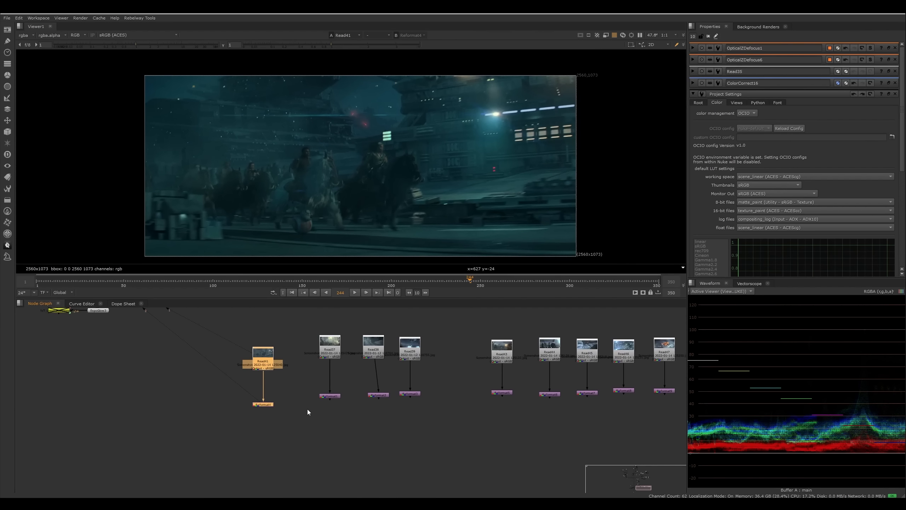
{"action": "left_click_drag", "start_coordinate": [447, 314], "coordinate": [310, 411]}
{"action": "left_click_drag", "start_coordinate": [332, 349], "coordinate": [358, 357]}
Step: View the Read38 still and compare the ship's darkest areas near the upper edge with the pure black outside the frame
{"action": "left_click_drag", "start_coordinate": [245, 348], "coordinate": [404, 360]}
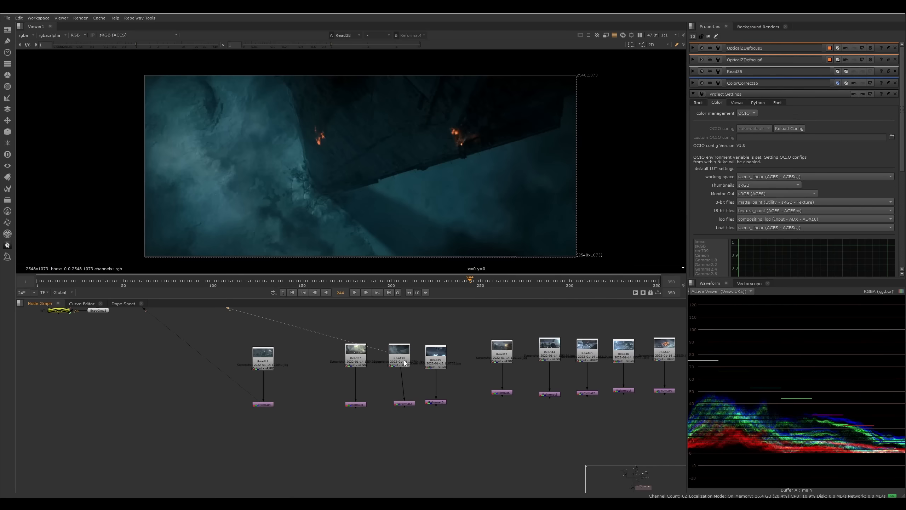
{"action": "scroll", "coordinate": [507, 137], "scroll_direction": "up", "scroll_amount": 5}
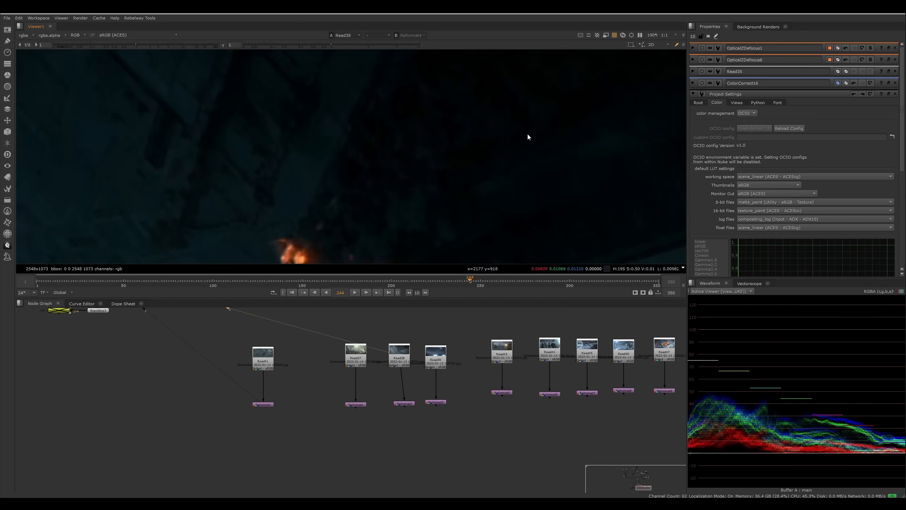
{"action": "scroll", "coordinate": [460, 177], "scroll_direction": "down", "scroll_amount": 4}
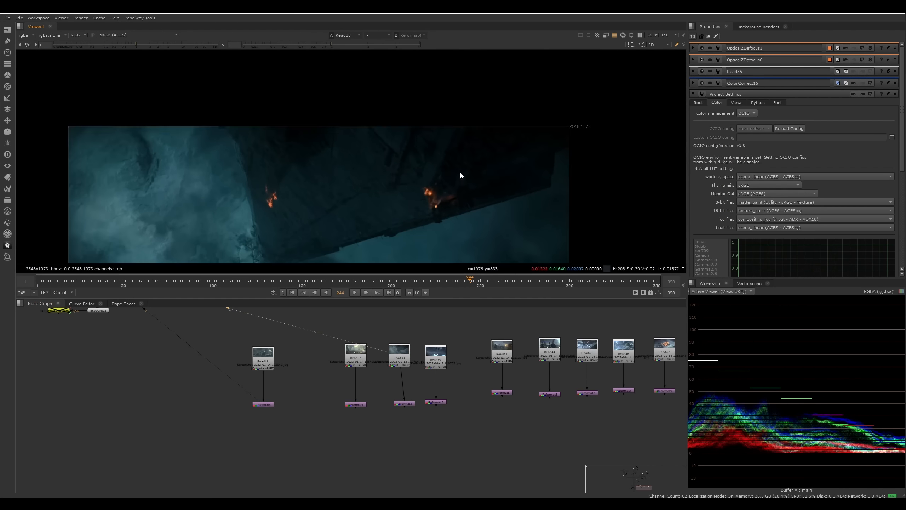
{"action": "middle_click_drag", "start_coordinate": [460, 176], "coordinate": [442, 205]}
{"action": "scroll", "coordinate": [311, 150], "scroll_direction": "up", "scroll_amount": 8}
{"action": "middle_click_drag", "start_coordinate": [312, 145], "coordinate": [337, 183]}
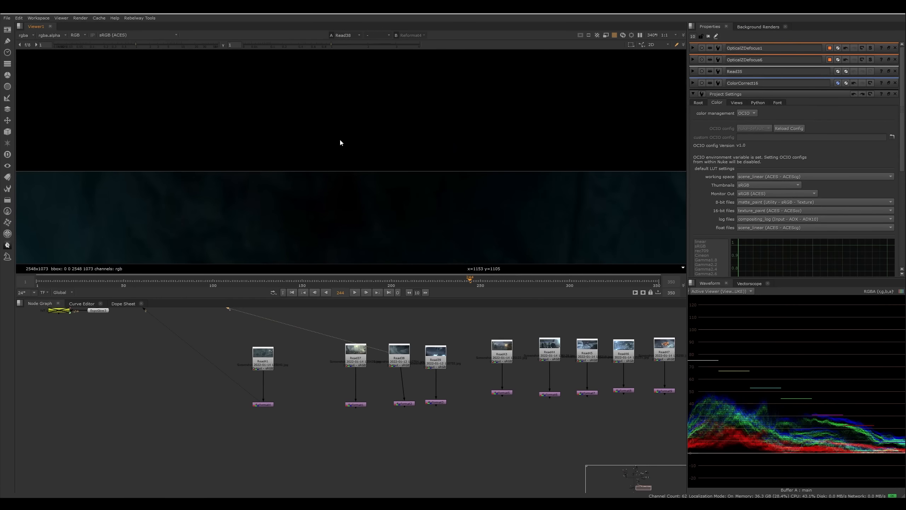
{"action": "scroll", "coordinate": [353, 184], "scroll_direction": "up", "scroll_amount": 4}
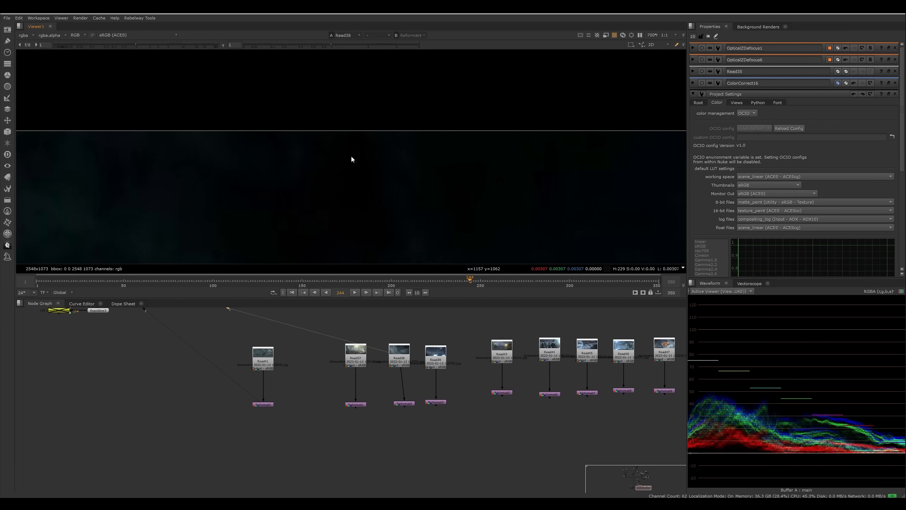
{"action": "middle_click_drag", "start_coordinate": [352, 160], "coordinate": [355, 245]}
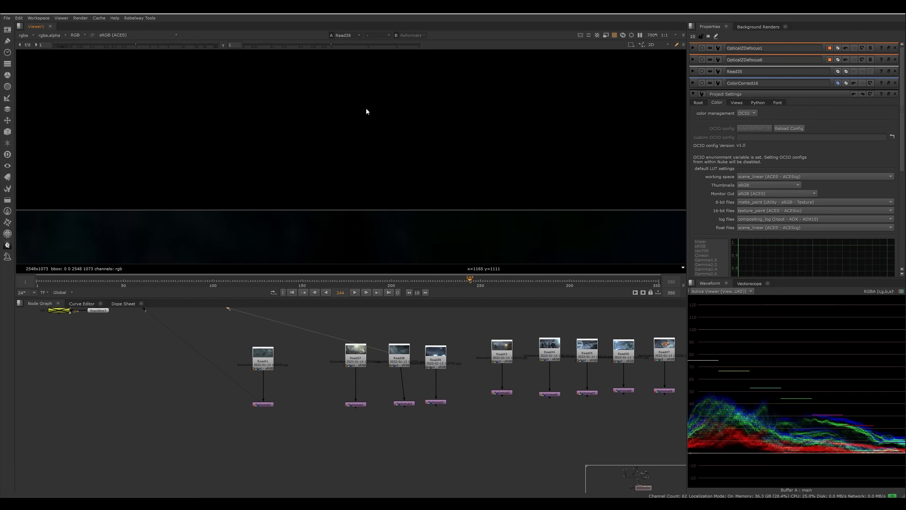
{"action": "scroll", "coordinate": [361, 177], "scroll_direction": "down", "scroll_amount": 12}
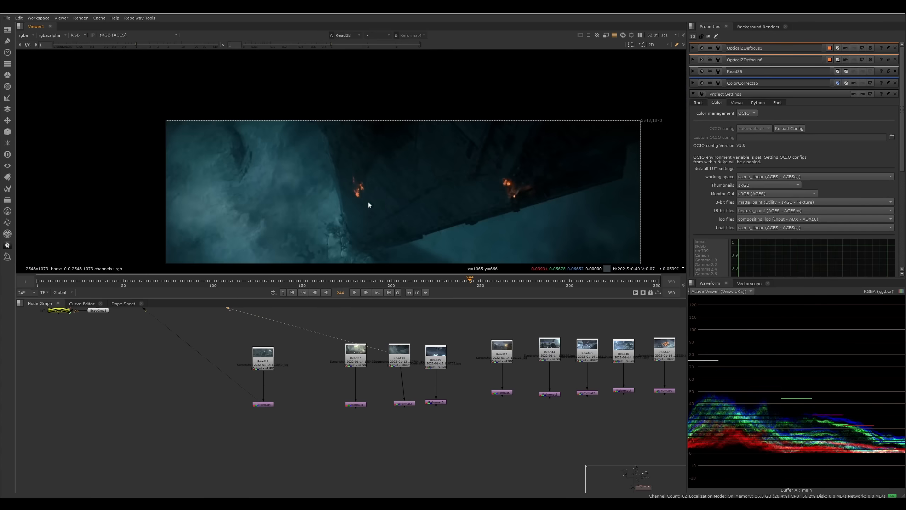
{"action": "middle_click_drag", "start_coordinate": [376, 246], "coordinate": [356, 176]}
{"action": "scroll", "coordinate": [306, 383], "scroll_direction": "down", "scroll_amount": 3}
Step: View the main composite after the color correction below the fog merge, and after ExpoGlow1
{"action": "middle_click_drag", "start_coordinate": [307, 383], "coordinate": [412, 370]}
{"action": "middle_click_drag", "start_coordinate": [284, 371], "coordinate": [325, 390]}
{"action": "scroll", "coordinate": [286, 377], "scroll_direction": "up", "scroll_amount": 3}
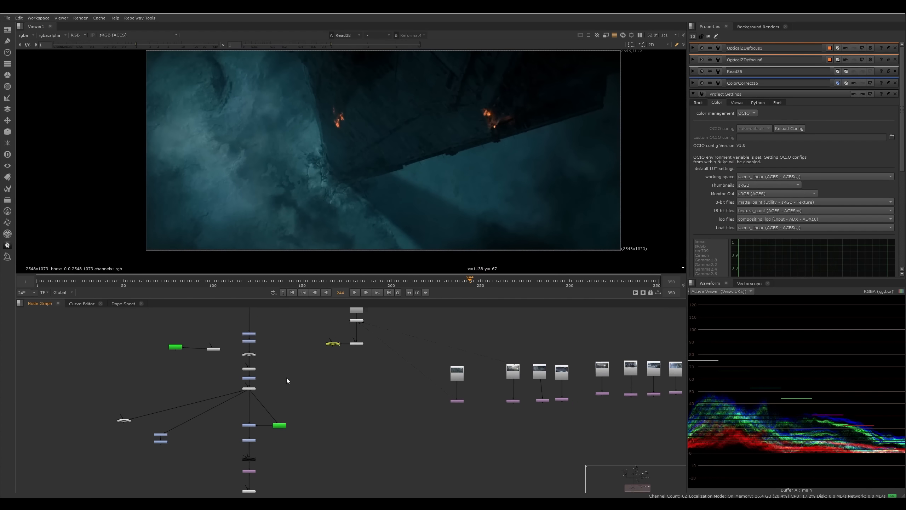
{"action": "left_click", "coordinate": [250, 339]}
{"action": "key", "text": "1"}
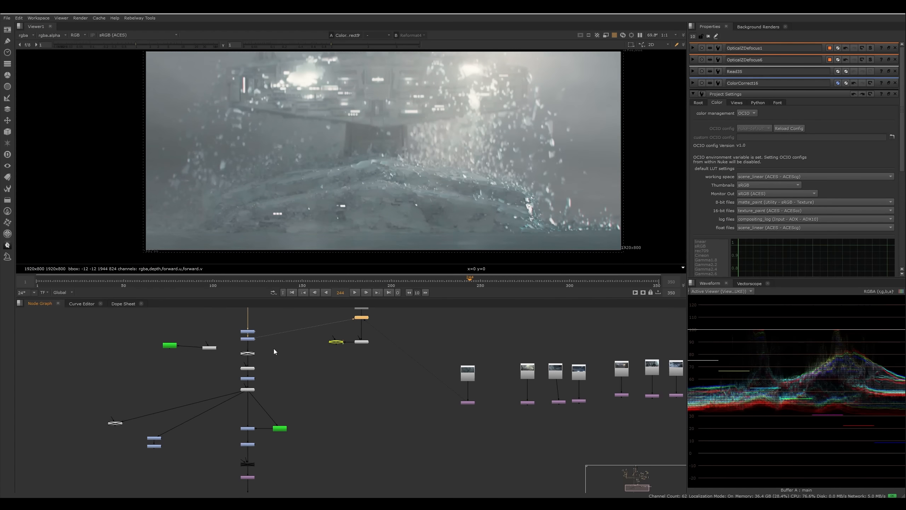
{"action": "scroll", "coordinate": [274, 363], "scroll_direction": "up", "scroll_amount": 3}
{"action": "left_click", "coordinate": [256, 375]}
{"action": "key", "text": "1"}
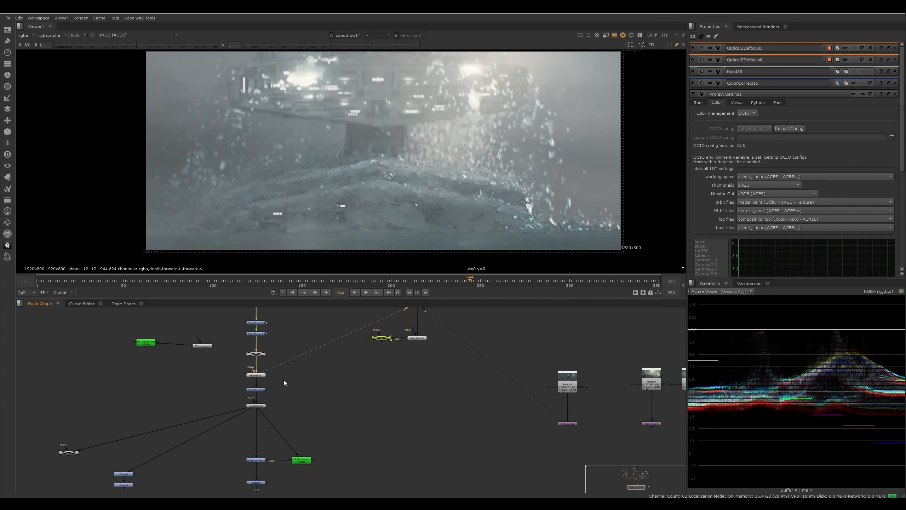
Step: View the composite after ColorCorrect6 and open that node's properties
{"action": "scroll", "coordinate": [285, 382], "scroll_direction": "up", "scroll_amount": 2}
{"action": "left_click", "coordinate": [259, 387]}
{"action": "key", "text": "1"}
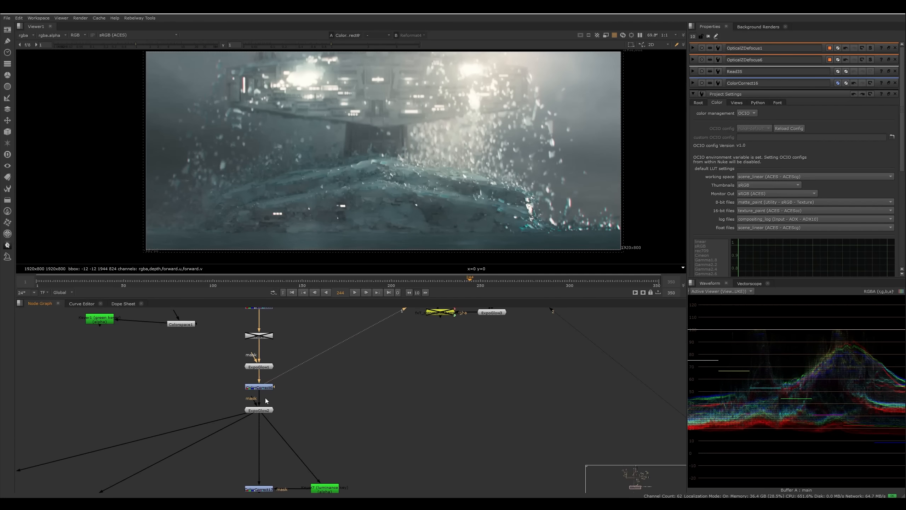
{"action": "left_click", "coordinate": [263, 387]}
{"action": "double_click", "coordinate": [267, 388]}
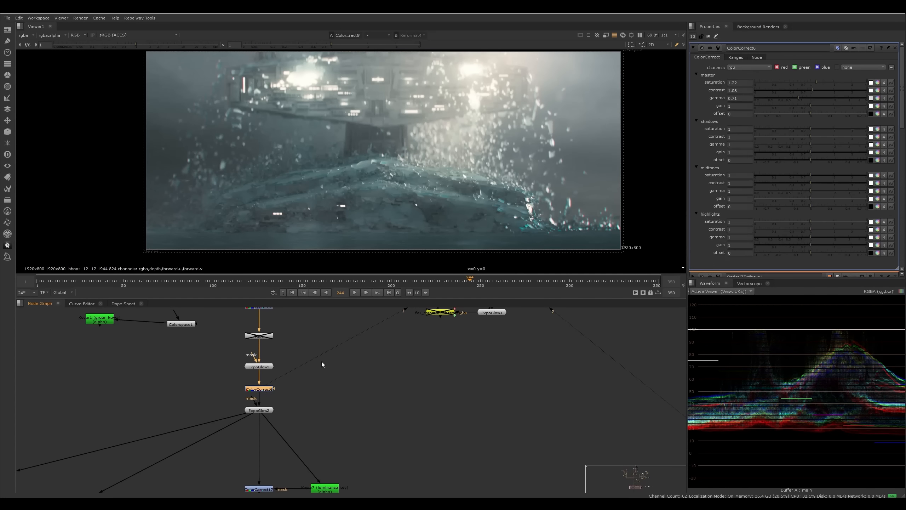
Step: Move ExpoGlow2 slightly farther below ColorCorrect6 in the main pipe, and reopen ColorCorrect6's properties
{"action": "middle_click_drag", "start_coordinate": [319, 389], "coordinate": [310, 398]}
{"action": "left_click", "coordinate": [255, 424]}
{"action": "key", "text": "s"}
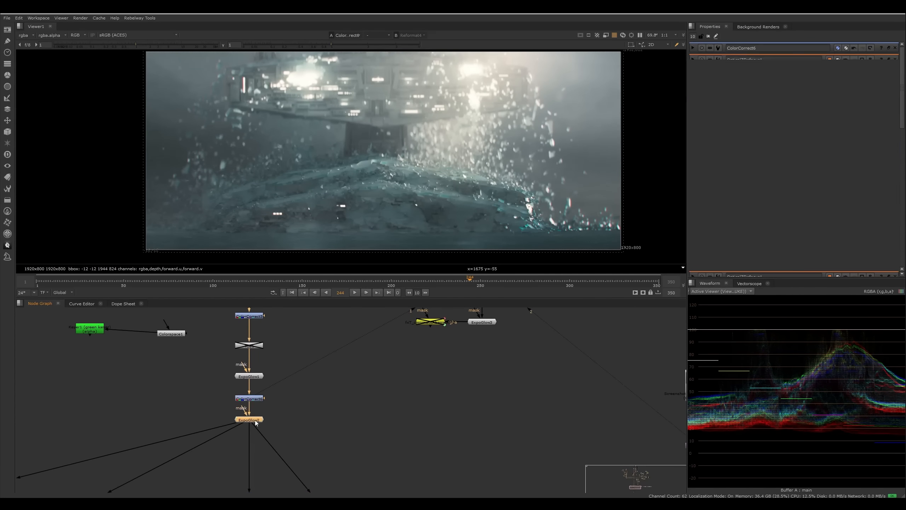
{"action": "left_click_drag", "start_coordinate": [256, 424], "coordinate": [255, 434]}
{"action": "double_click", "coordinate": [258, 400]}
{"action": "middle_click_drag", "start_coordinate": [257, 399], "coordinate": [317, 392]}
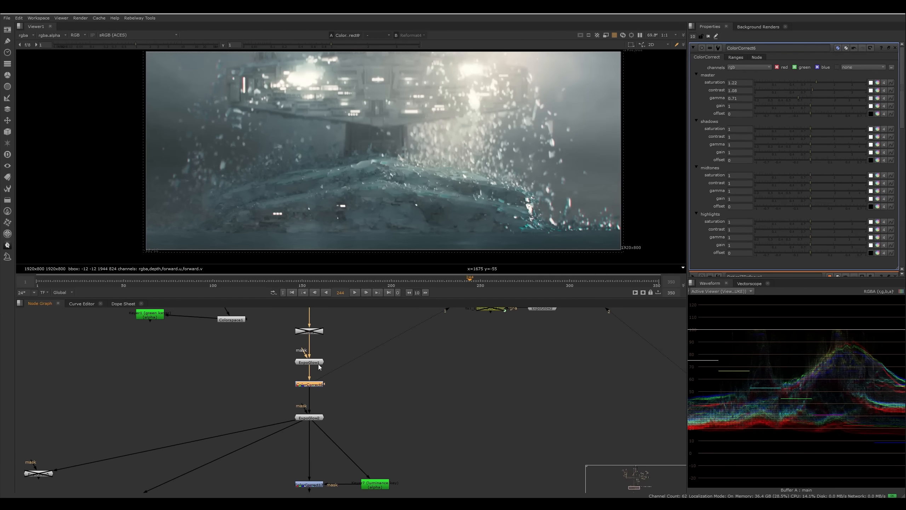
Step: Select the finishing nodes of the main pipe, from the glow nodes down past the luminance keyer
{"action": "middle_click_drag", "start_coordinate": [315, 477], "coordinate": [296, 419]}
{"action": "double_click", "coordinate": [326, 415]}
{"action": "double_click", "coordinate": [310, 345]}
{"action": "left_click", "coordinate": [292, 396]}
{"action": "left_click", "coordinate": [327, 398]}
{"action": "left_click", "coordinate": [296, 417]}
{"action": "scroll", "coordinate": [296, 411], "scroll_direction": "down", "scroll_amount": 5}
{"action": "left_click_drag", "start_coordinate": [279, 361], "coordinate": [359, 456]}
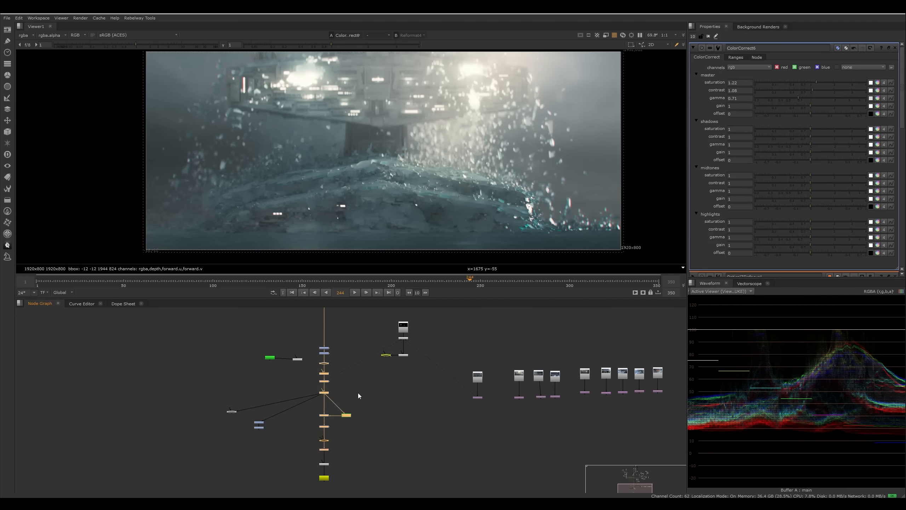
Step: View the main composite after ColorCorrect6 and after ExpoGlow2
{"action": "left_click", "coordinate": [357, 394]}
{"action": "middle_click_drag", "start_coordinate": [336, 395], "coordinate": [347, 390]}
{"action": "scroll", "coordinate": [347, 390], "scroll_direction": "up", "scroll_amount": 3}
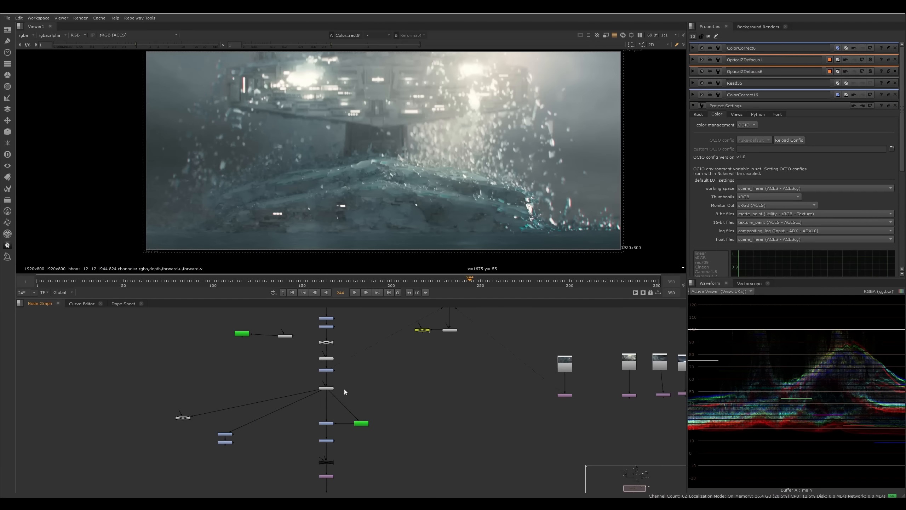
{"action": "scroll", "coordinate": [342, 370], "scroll_direction": "up", "scroll_amount": 3}
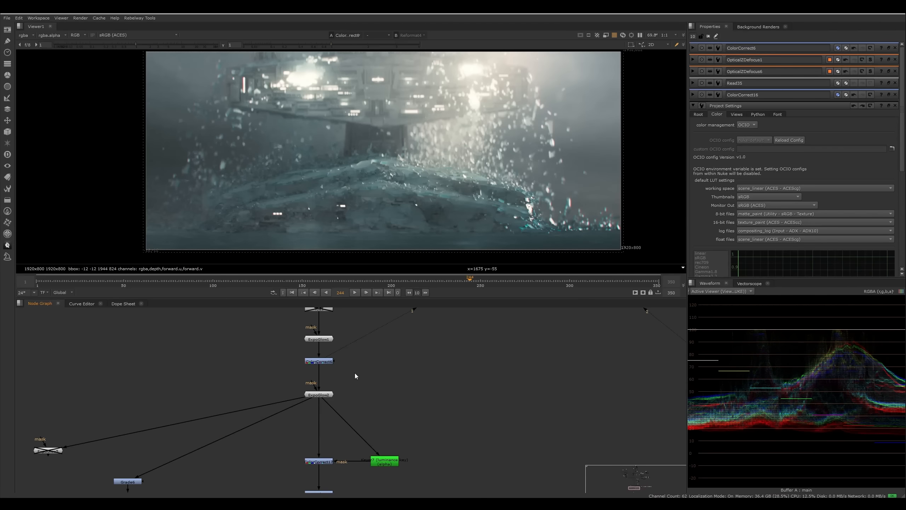
{"action": "left_click", "coordinate": [323, 362]}
{"action": "key", "text": "1"}
{"action": "left_click", "coordinate": [325, 377]}
{"action": "left_click", "coordinate": [325, 396]}
{"action": "key", "text": "1"}
{"action": "left_click", "coordinate": [326, 428]}
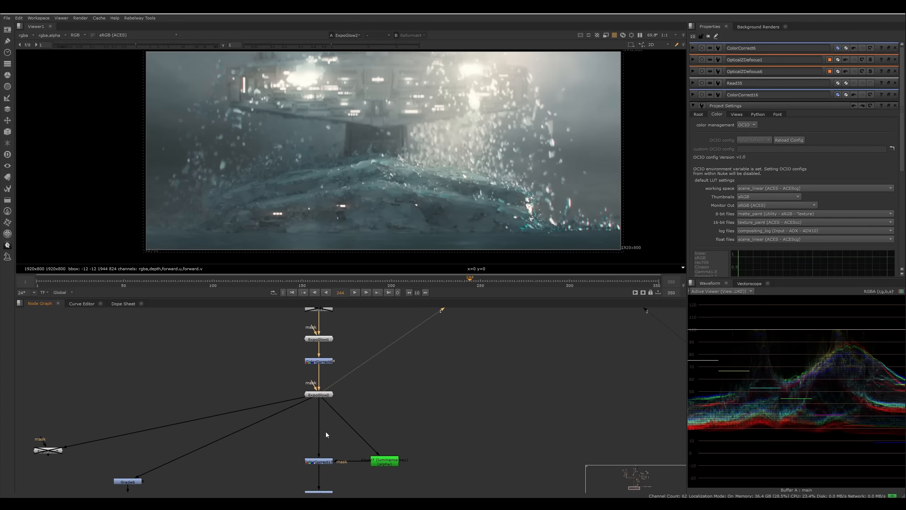
Step: Select the two glow nodes together with ColorCorrect6 between them, and select ExpoGlow1 and ExpoGlow2 individually
{"action": "left_click_drag", "start_coordinate": [354, 326], "coordinate": [286, 406]}
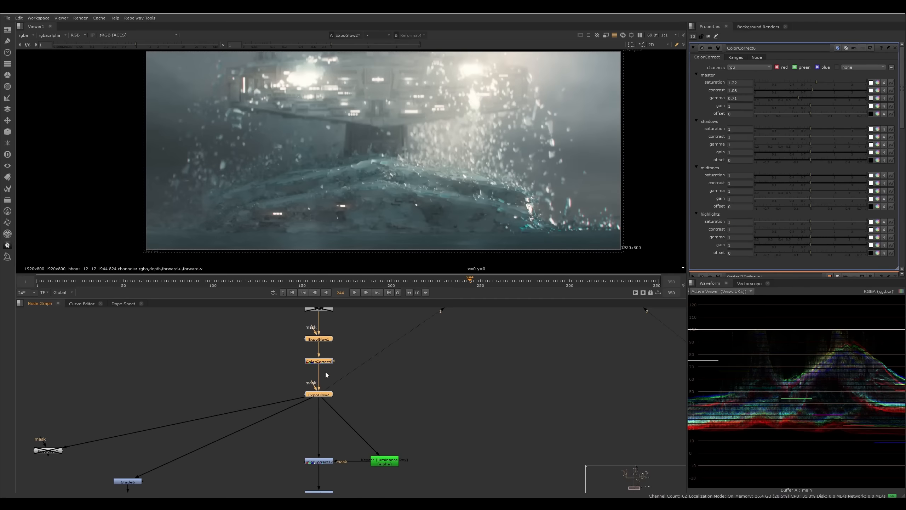
{"action": "key", "text": "s"}
{"action": "left_click", "coordinate": [327, 340]}
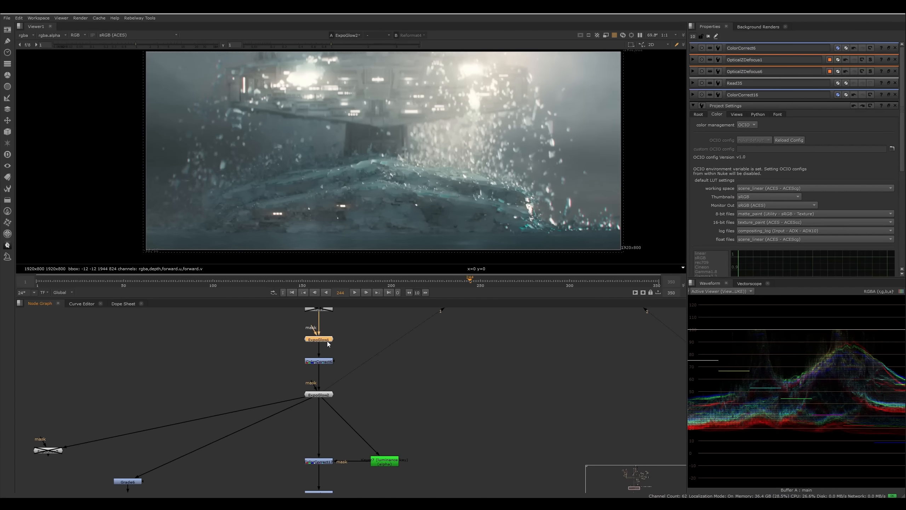
{"action": "left_click", "coordinate": [327, 395]}
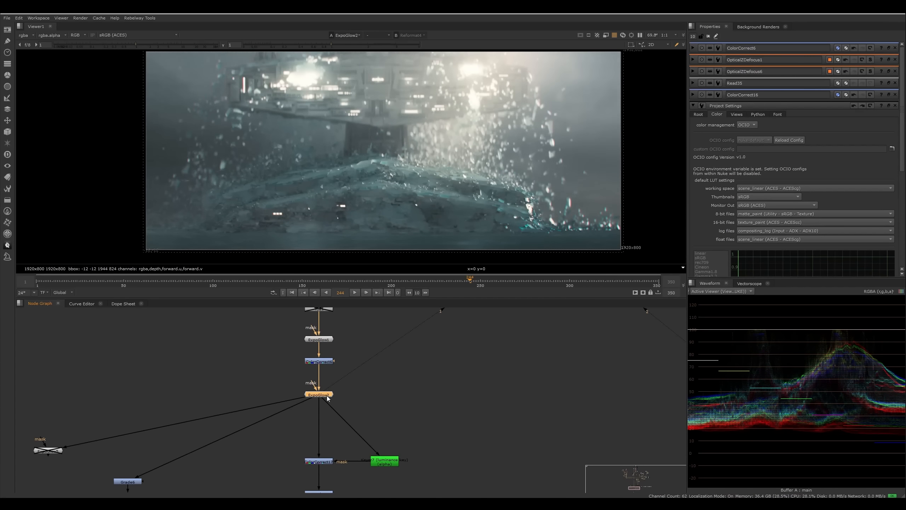
Step: Compare the glow around the small lights up close with ExpoGlow2 disabled and enabled
{"action": "scroll", "coordinate": [375, 193], "scroll_direction": "up", "scroll_amount": 9}
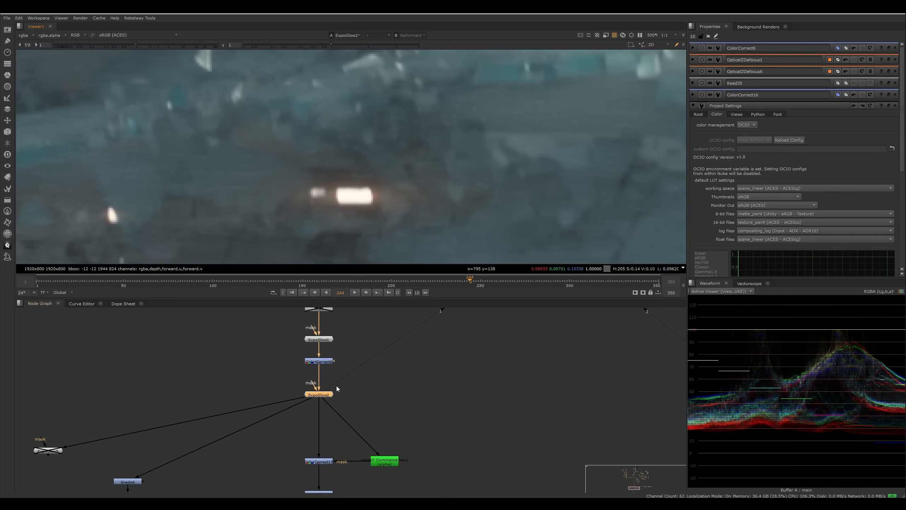
{"action": "key", "text": "d"}
{"action": "key", "text": "d"}
{"action": "key", "text": "d"}
{"action": "key", "text": "d"}
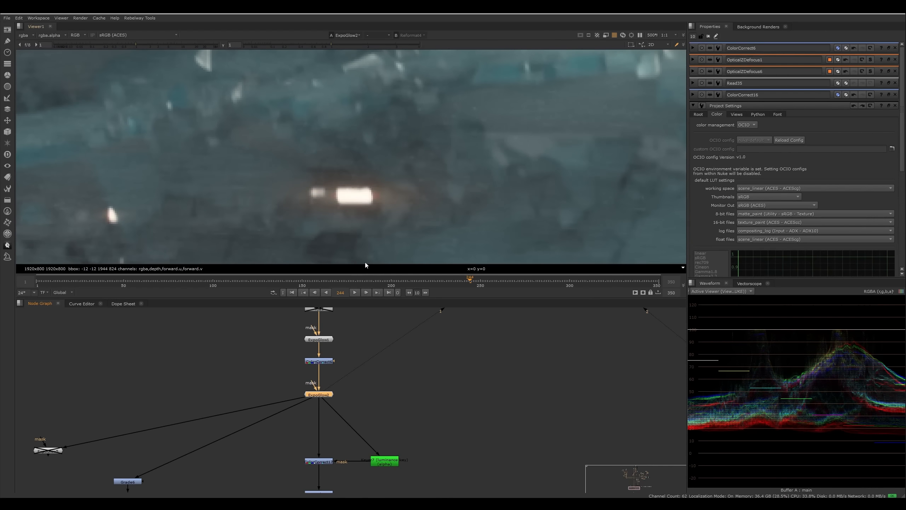
{"action": "scroll", "coordinate": [333, 218], "scroll_direction": "down", "scroll_amount": 9}
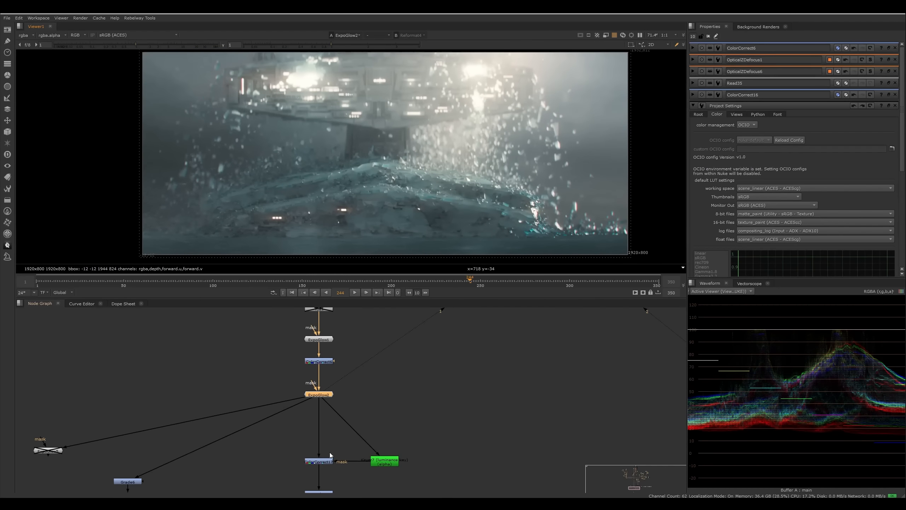
Step: View the composite at ColorCorrect17 with that node disabled and enabled, and compare it with the output of ExpoGlow2
{"action": "middle_click_drag", "start_coordinate": [330, 452], "coordinate": [317, 398]}
{"action": "left_click", "coordinate": [318, 397]}
{"action": "key", "text": "1"}
{"action": "key", "text": "d"}
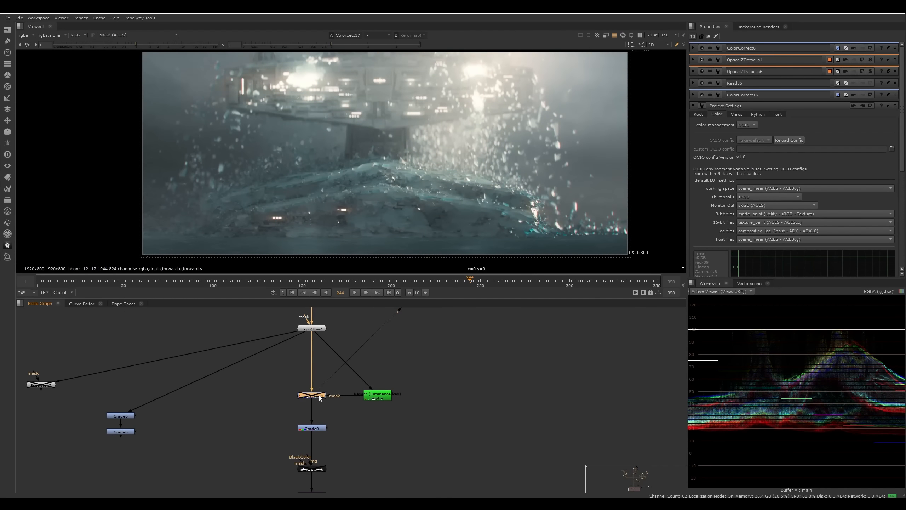
{"action": "key", "text": "d"}
{"action": "middle_click_drag", "start_coordinate": [418, 180], "coordinate": [399, 191]}
{"action": "scroll", "coordinate": [396, 189], "scroll_direction": "down", "scroll_amount": 1}
{"action": "middle_click_drag", "start_coordinate": [389, 232], "coordinate": [379, 223]}
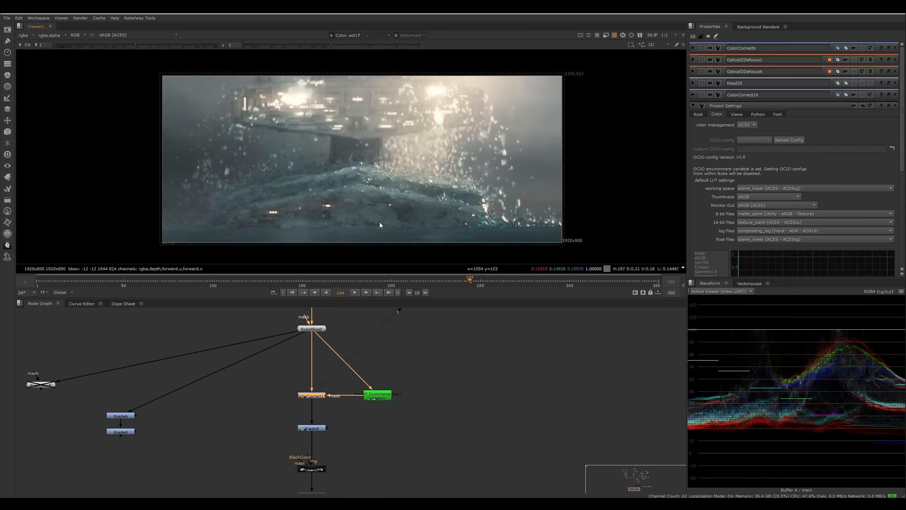
{"action": "left_click", "coordinate": [319, 330]}
{"action": "key", "text": "1"}
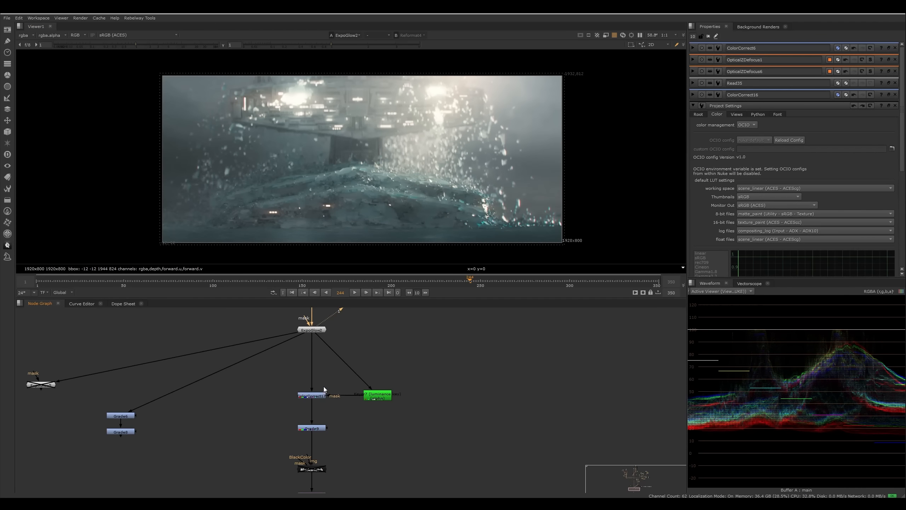
Step: View the main composite at Merge14 and at the fog merge higher up in the main pipe
{"action": "mouse_move", "coordinate": [388, 310]}
{"action": "middle_mouse_down"}
{"action": "mouse_move", "coordinate": [380, 392]}
{"action": "mouse_move", "coordinate": [352, 410]}
{"action": "mouse_move", "coordinate": [352, 459]}
{"action": "middle_mouse_up"}
{"action": "scroll", "coordinate": [379, 392], "scroll_direction": "down", "scroll_amount": 3}
{"action": "mouse_move", "coordinate": [342, 353]}
{"action": "middle_mouse_down"}
{"action": "mouse_move", "coordinate": [338, 429]}
{"action": "mouse_move", "coordinate": [341, 357]}
{"action": "middle_mouse_up"}
{"action": "left_click", "coordinate": [327, 360]}
{"action": "key", "text": "1"}
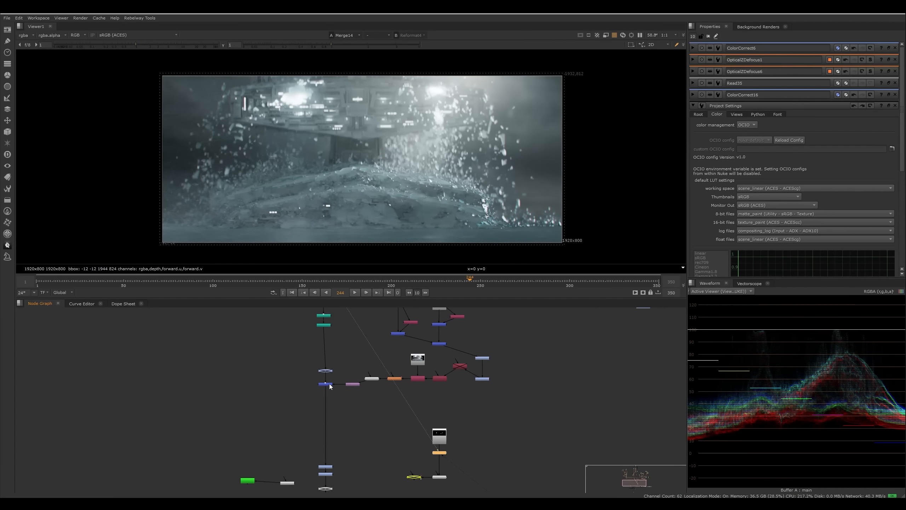
{"action": "left_click", "coordinate": [330, 384]}
{"action": "key", "text": "1"}
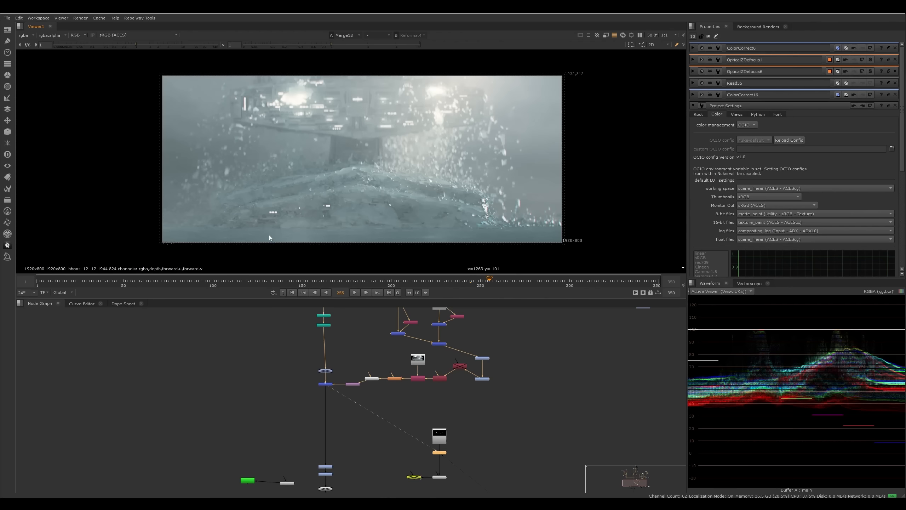
Step: Compare the vectorscope with the three teal nodes above the fog merge disabled and enabled, and return to the waveform
{"action": "left_click", "coordinate": [747, 284]}
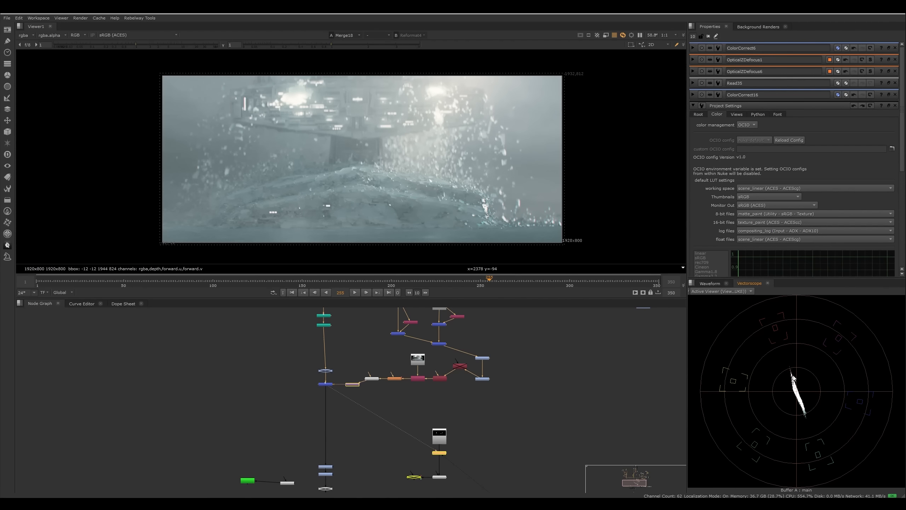
{"action": "middle_click_drag", "start_coordinate": [406, 348], "coordinate": [403, 399]}
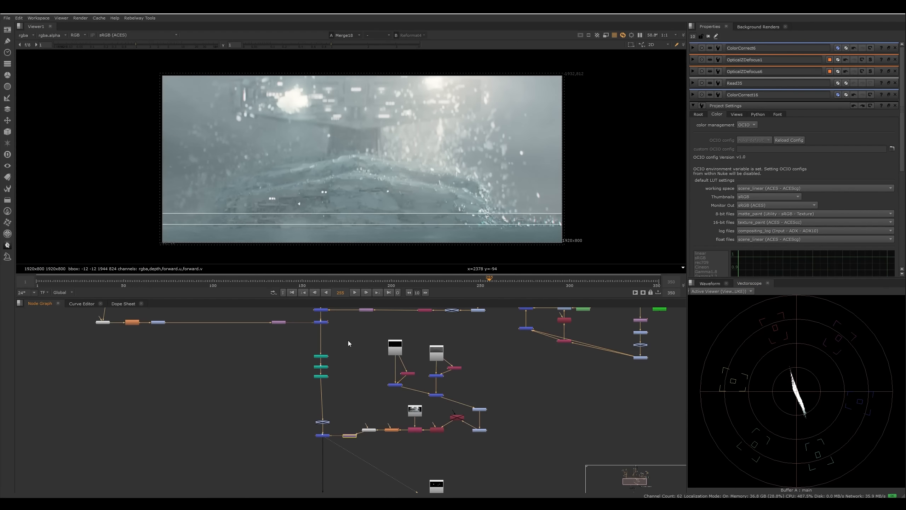
{"action": "left_click_drag", "start_coordinate": [348, 340], "coordinate": [327, 385]}
{"action": "key", "text": "d"}
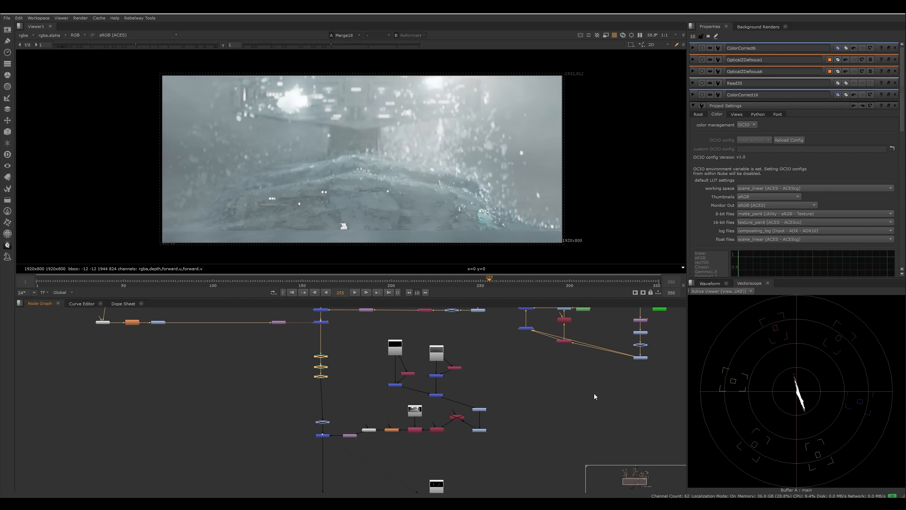
{"action": "key", "text": "d"}
{"action": "left_click", "coordinate": [710, 283]}
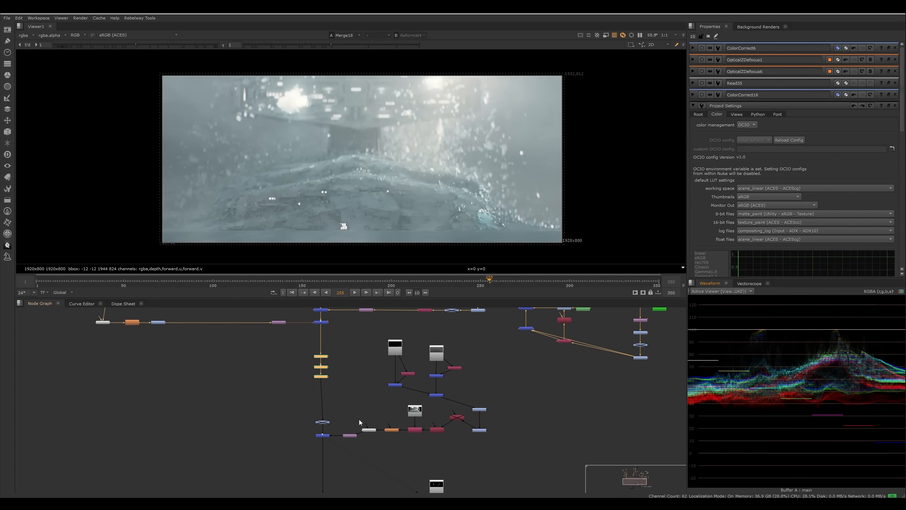
Step: View the composite after ExpoGlow2, and open the Keyer7 luminance keyer and view its alpha channel
{"action": "middle_click_drag", "start_coordinate": [359, 419], "coordinate": [357, 353]}
{"action": "scroll", "coordinate": [357, 396], "scroll_direction": "up", "scroll_amount": 2}
{"action": "left_click", "coordinate": [330, 398]}
{"action": "key", "text": "1"}
{"action": "middle_click_drag", "start_coordinate": [330, 398], "coordinate": [331, 343]}
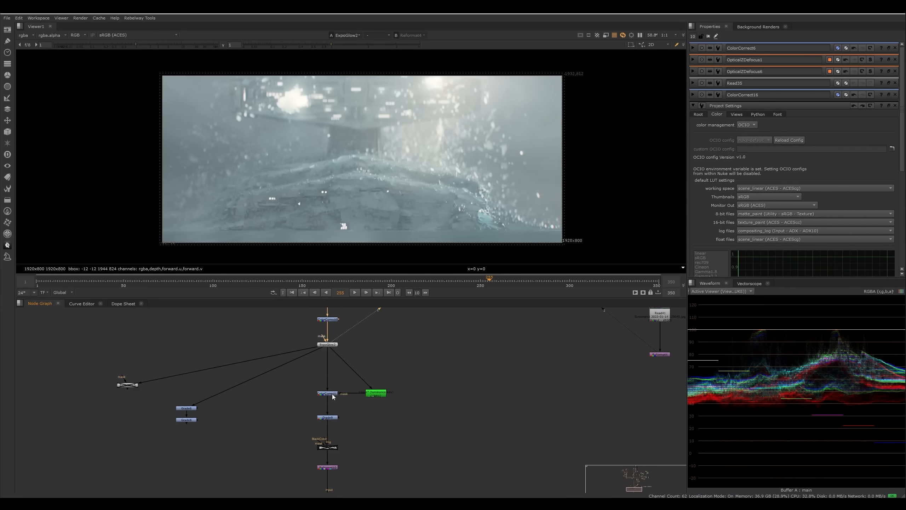
{"action": "scroll", "coordinate": [342, 400], "scroll_direction": "up", "scroll_amount": 2}
{"action": "double_click", "coordinate": [393, 392]}
{"action": "key", "text": "1"}
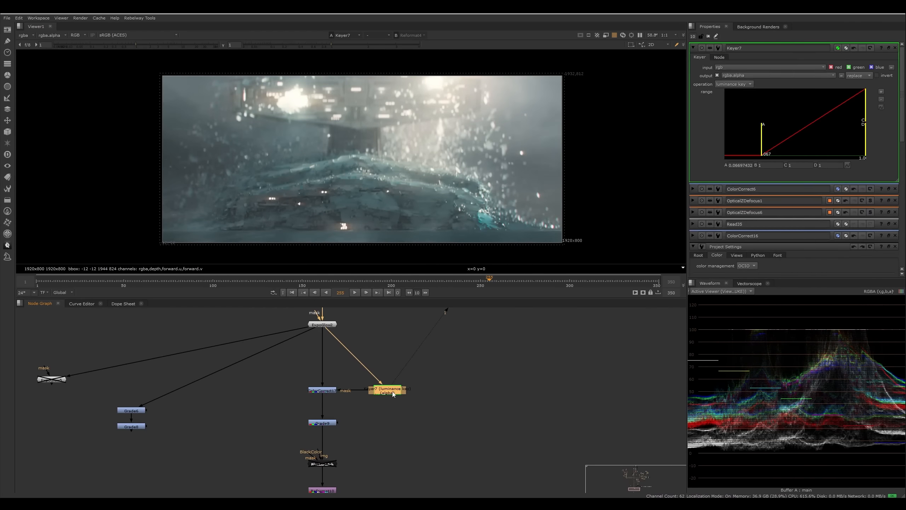
{"action": "key", "text": "a"}
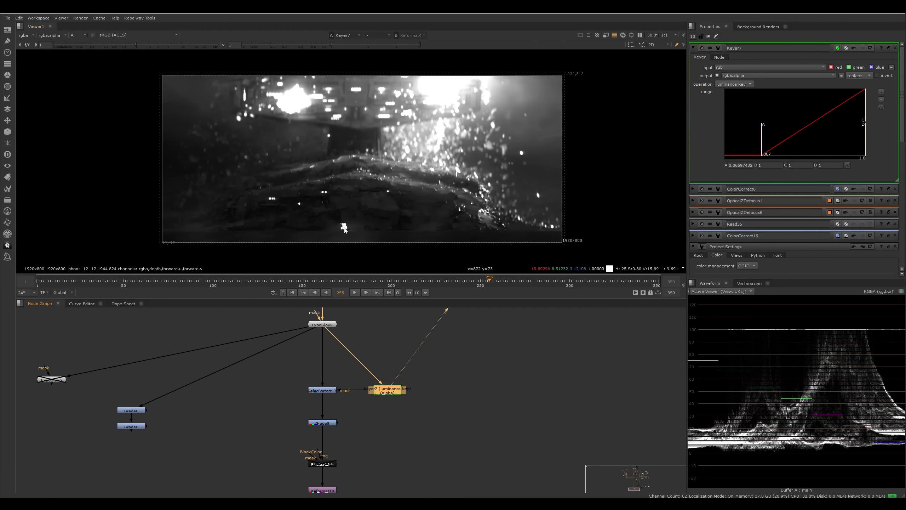
Step: View ColorCorrect17 in full color and compare the composite with the node disabled and enabled
{"action": "left_click", "coordinate": [327, 392]}
{"action": "key", "text": "1"}
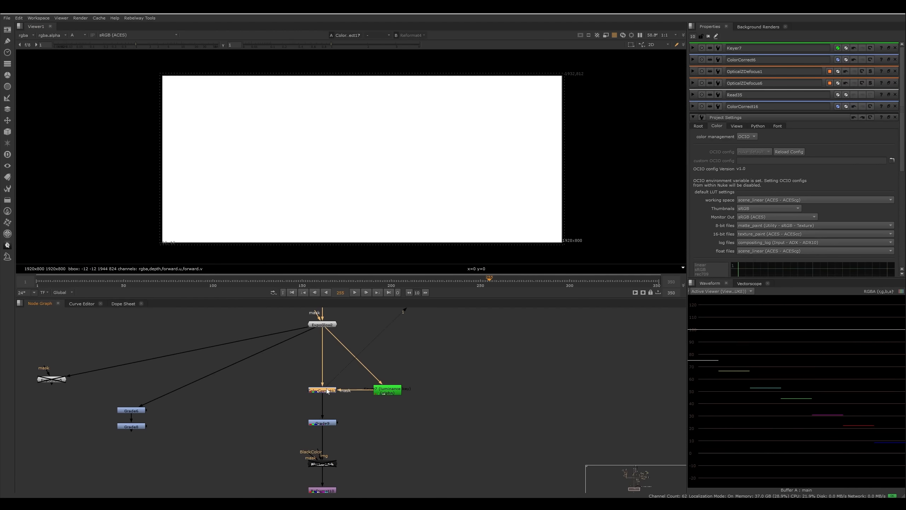
{"action": "key", "text": "a"}
{"action": "key", "text": "d"}
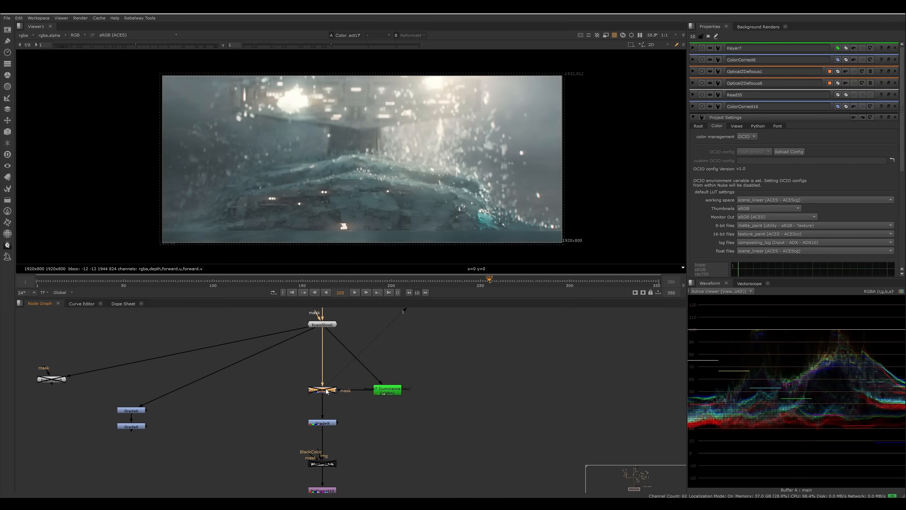
{"action": "key", "text": "d"}
{"action": "key", "text": "d"}
{"action": "key", "text": "d"}
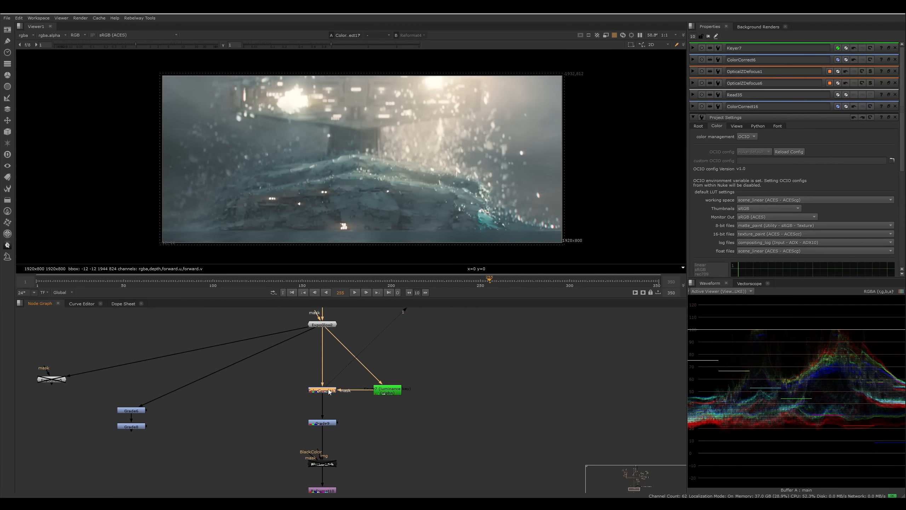
Step: Warm ColorCorrect17's master gain through the color temperature, setting it to 1.15 red, 1 green and 0.85 blue
{"action": "double_click", "coordinate": [329, 392]}
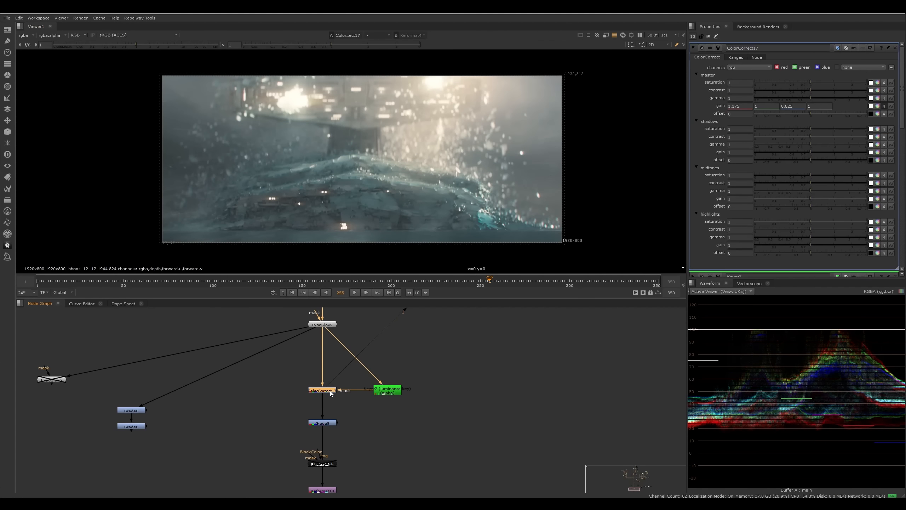
{"action": "left_click", "coordinate": [879, 106]}
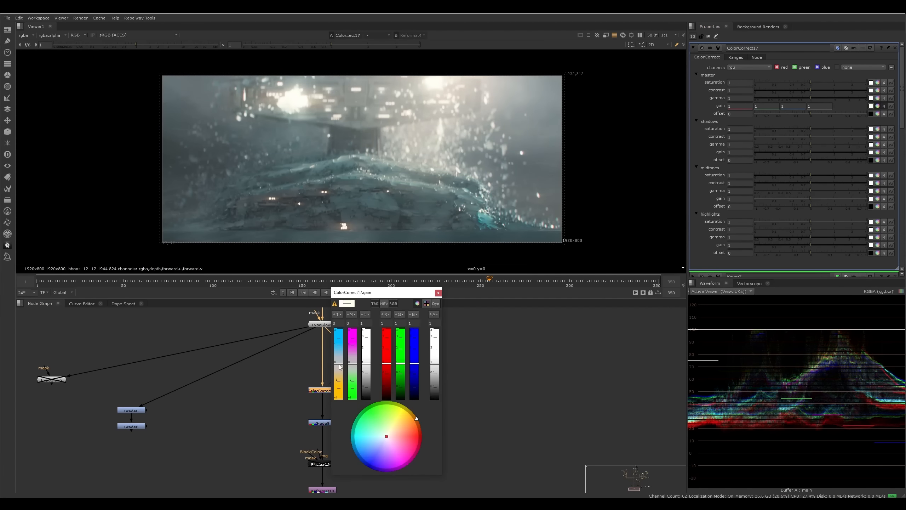
{"action": "left_click_drag", "start_coordinate": [339, 375], "coordinate": [340, 373]}
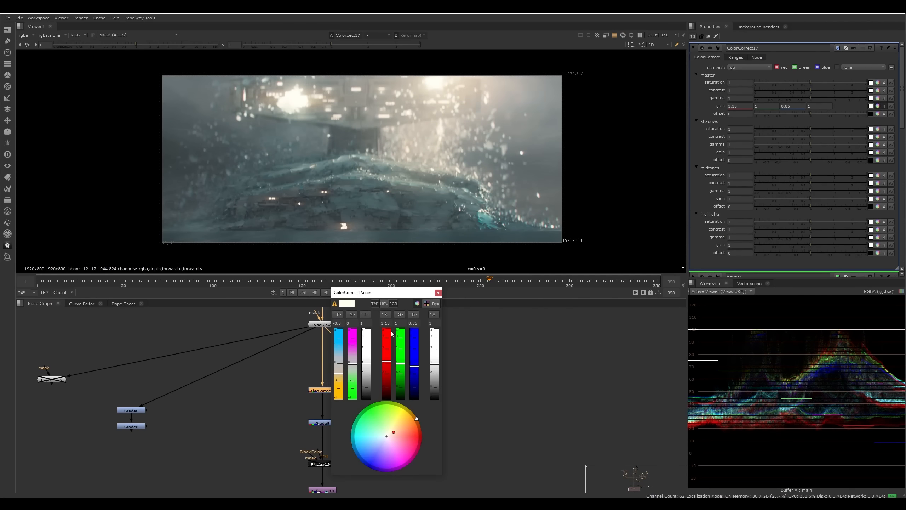
{"action": "left_click", "coordinate": [438, 292]}
Step: View the Read29 pass with the ship's lights and examine it up close
{"action": "scroll", "coordinate": [420, 369], "scroll_direction": "down", "scroll_amount": 3}
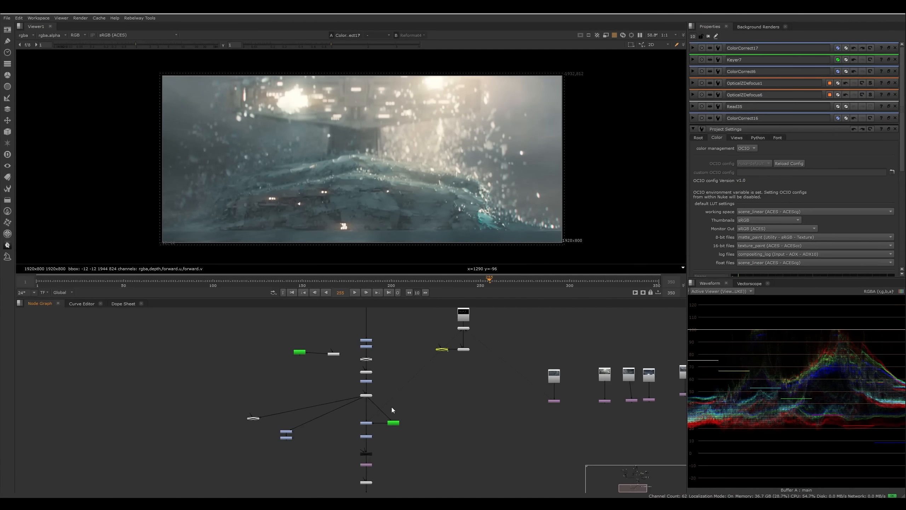
{"action": "middle_click_drag", "start_coordinate": [439, 342], "coordinate": [403, 398]}
{"action": "scroll", "coordinate": [441, 368], "scroll_direction": "up", "scroll_amount": 3}
{"action": "left_click", "coordinate": [410, 376]}
{"action": "key", "text": "1"}
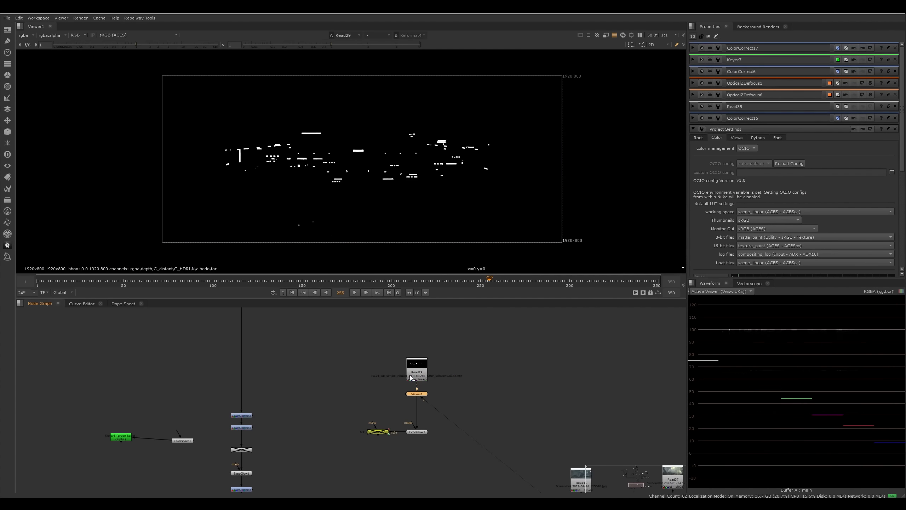
{"action": "scroll", "coordinate": [395, 186], "scroll_direction": "up", "scroll_amount": 2}
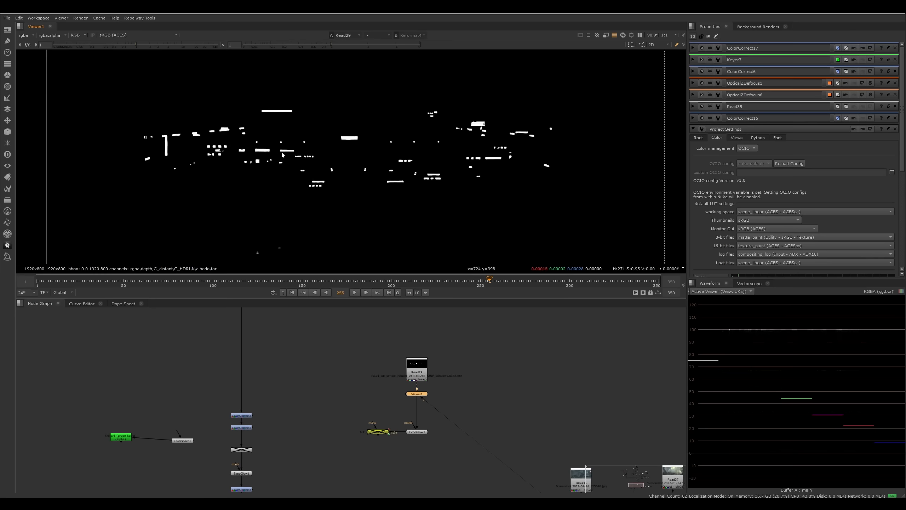
{"action": "middle_click_drag", "start_coordinate": [418, 184], "coordinate": [408, 173]}
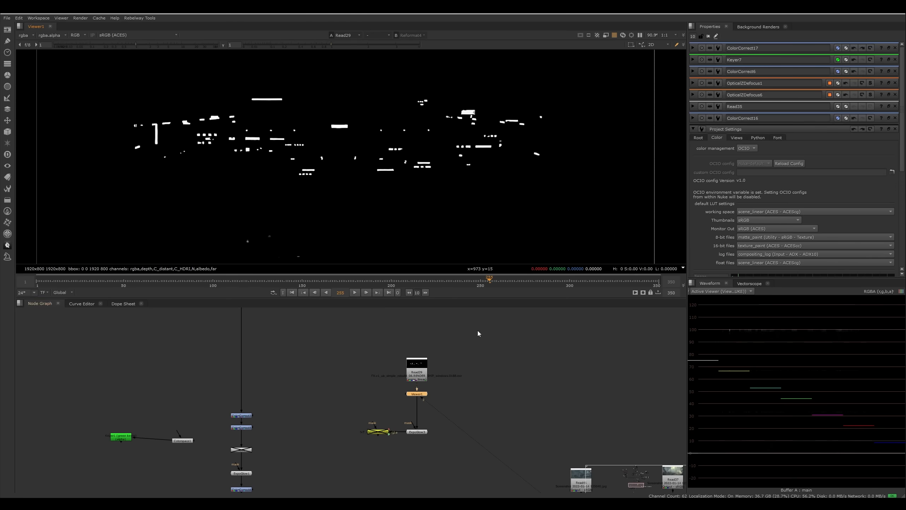
Step: View the full composite after ColorCorrect17 and after the Grade9 node below it
{"action": "left_click_drag", "start_coordinate": [469, 336], "coordinate": [339, 452]}
{"action": "left_click", "coordinate": [337, 446]}
{"action": "middle_click_drag", "start_coordinate": [325, 485], "coordinate": [393, 317]}
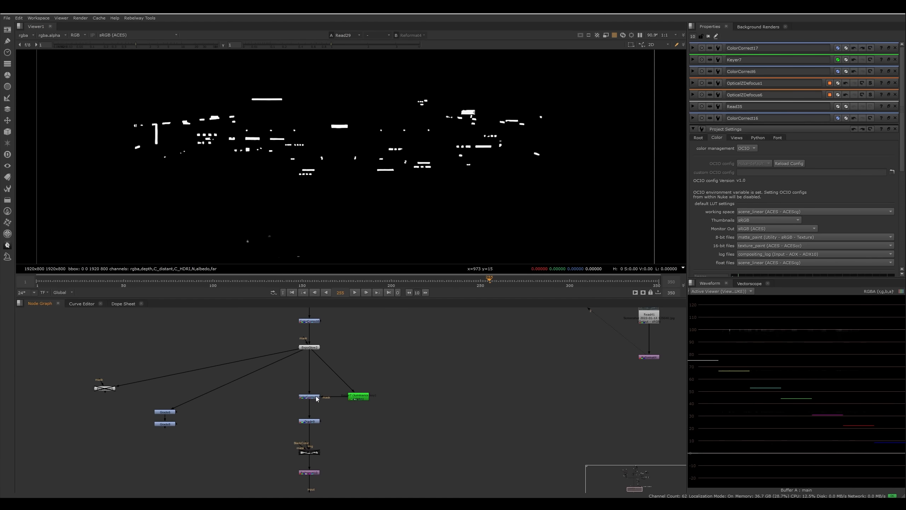
{"action": "left_click", "coordinate": [314, 397]}
{"action": "left_click", "coordinate": [355, 397]}
{"action": "left_click", "coordinate": [312, 397]}
{"action": "key", "text": "1"}
{"action": "left_click", "coordinate": [312, 421]}
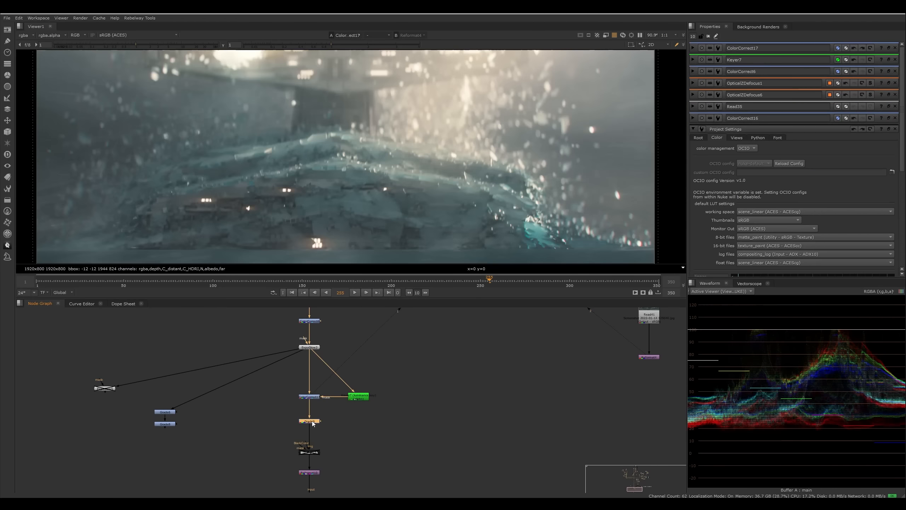
{"action": "key", "text": "1"}
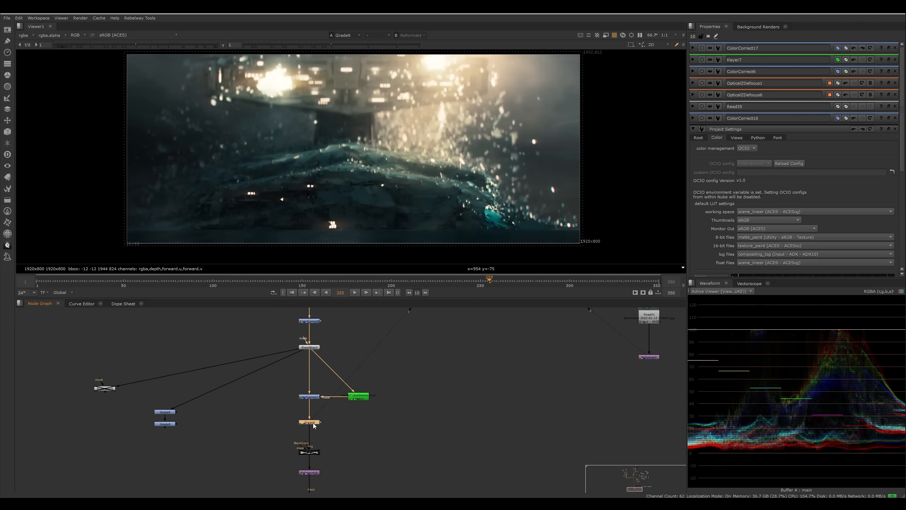
{"action": "scroll", "coordinate": [393, 209], "scroll_direction": "down", "scroll_amount": 1}
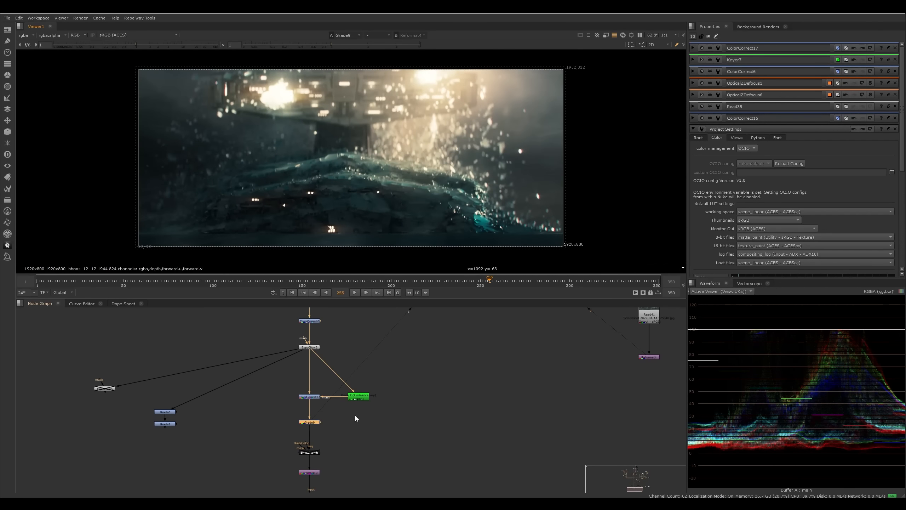
Step: Open Grade9, try brighter and darker gamma values down to 0.45, and inspect the darkened composite
{"action": "middle_click_drag", "start_coordinate": [322, 427], "coordinate": [328, 389]}
{"action": "double_click", "coordinate": [318, 385]}
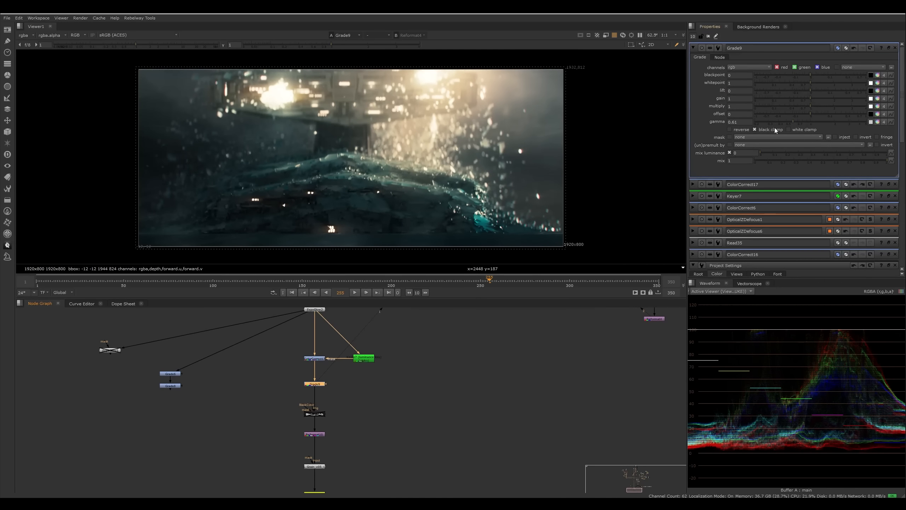
{"action": "left_click_drag", "start_coordinate": [800, 121], "coordinate": [796, 123]}
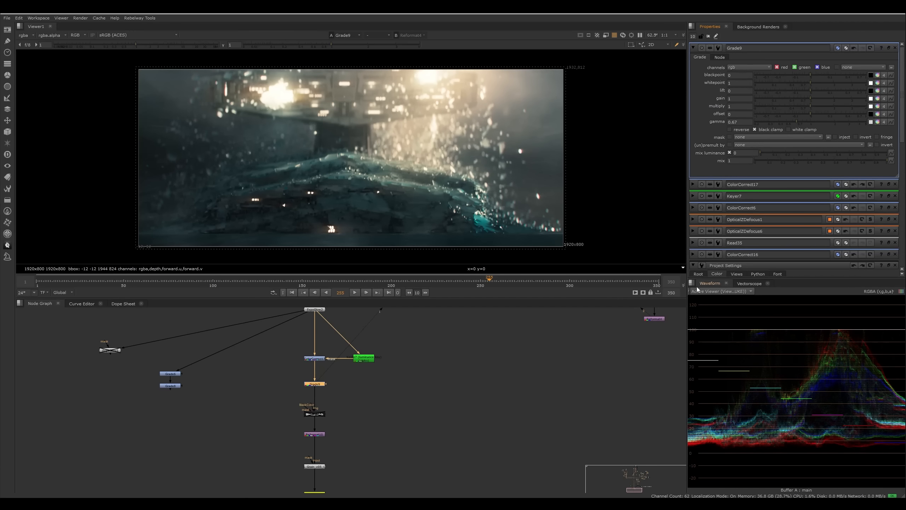
{"action": "left_click_drag", "start_coordinate": [796, 124], "coordinate": [789, 123]}
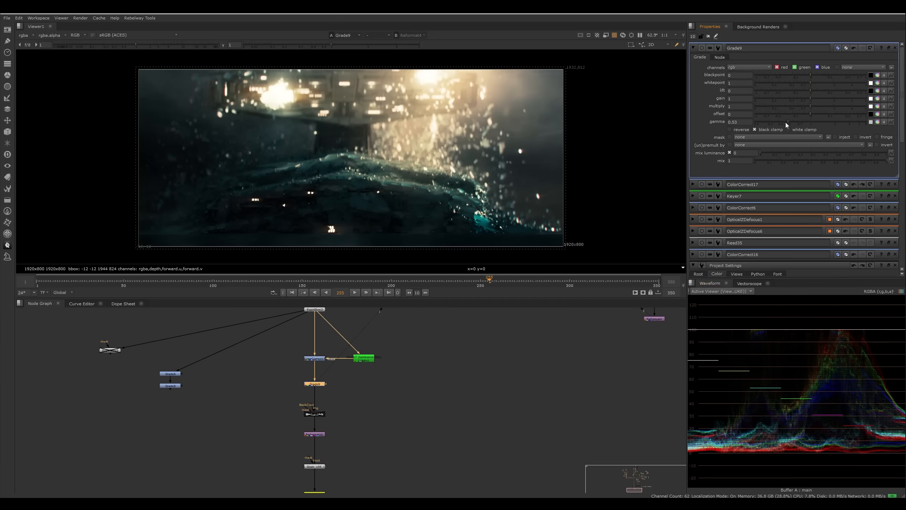
{"action": "left_click_drag", "start_coordinate": [786, 121], "coordinate": [783, 122]}
{"action": "middle_click_drag", "start_coordinate": [398, 238], "coordinate": [377, 210]}
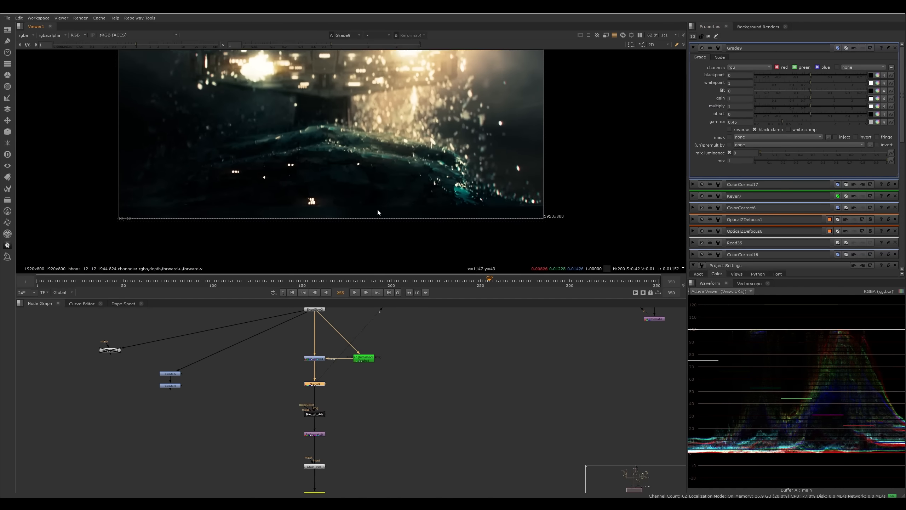
{"action": "scroll", "coordinate": [379, 210], "scroll_direction": "up", "scroll_amount": 4}
{"action": "middle_click_drag", "start_coordinate": [357, 174], "coordinate": [380, 203]}
{"action": "scroll", "coordinate": [400, 198], "scroll_direction": "down", "scroll_amount": 3}
{"action": "scroll", "coordinate": [395, 214], "scroll_direction": "down", "scroll_amount": 2}
{"action": "scroll", "coordinate": [389, 214], "scroll_direction": "up", "scroll_amount": 1}
{"action": "scroll", "coordinate": [383, 204], "scroll_direction": "up", "scroll_amount": 1}
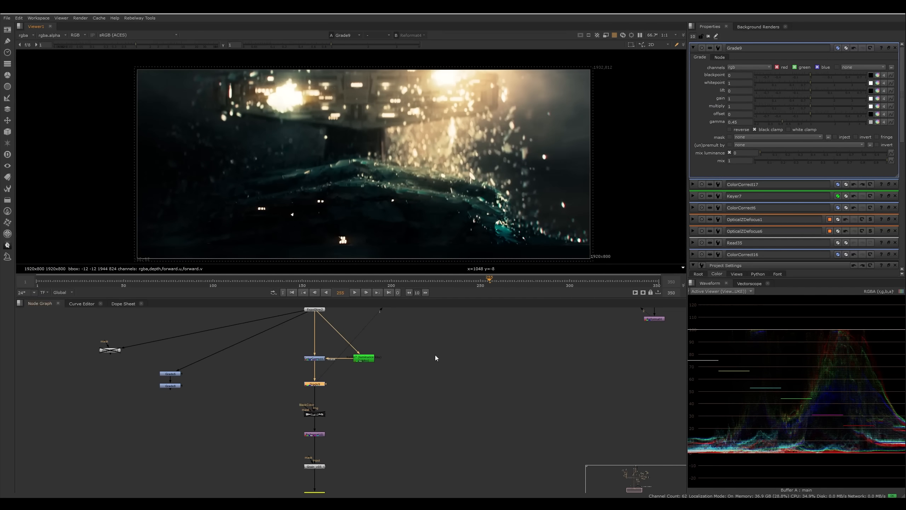
Step: Set up an under wipe comparing Grade9 with the Reformat4 reference of the riders, moving the split slightly toward the composite
{"action": "scroll", "coordinate": [432, 368], "scroll_direction": "down", "scroll_amount": 3}
{"action": "left_click", "coordinate": [513, 363]}
{"action": "key", "text": "1"}
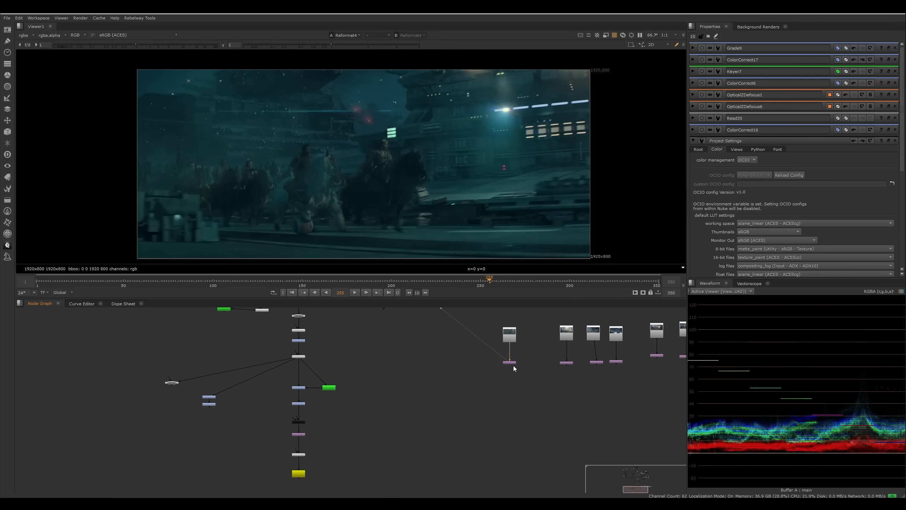
{"action": "left_click", "coordinate": [377, 35]}
{"action": "left_click", "coordinate": [384, 50]}
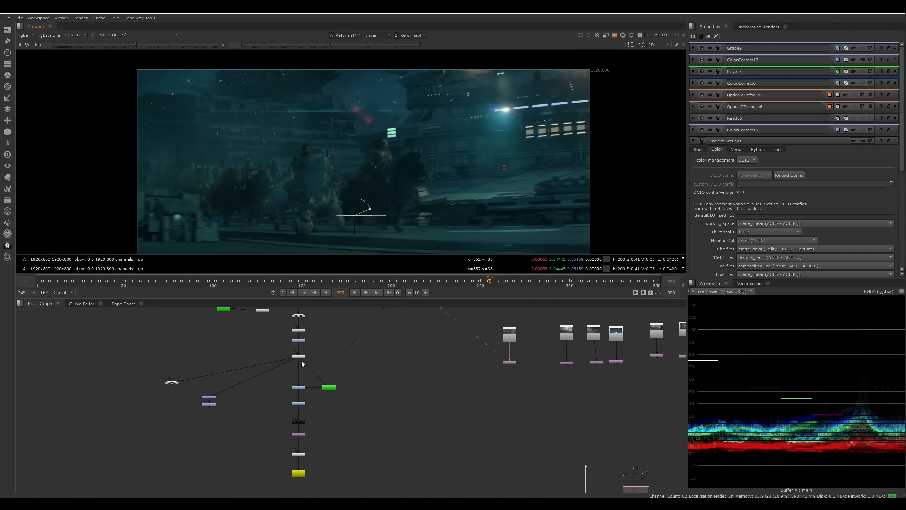
{"action": "left_click", "coordinate": [299, 403]}
{"action": "key", "text": "1"}
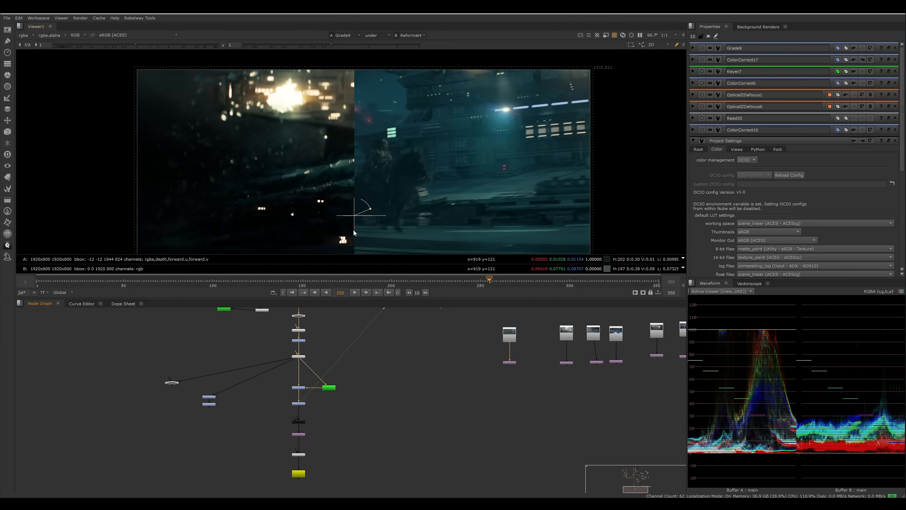
{"action": "mouse_move", "coordinate": [356, 220]}
{"action": "left_mouse_down"}
{"action": "mouse_move", "coordinate": [385, 220]}
{"action": "mouse_move", "coordinate": [150, 223]}
{"action": "mouse_move", "coordinate": [521, 218]}
{"action": "mouse_move", "coordinate": [345, 218]}
{"action": "left_mouse_up"}
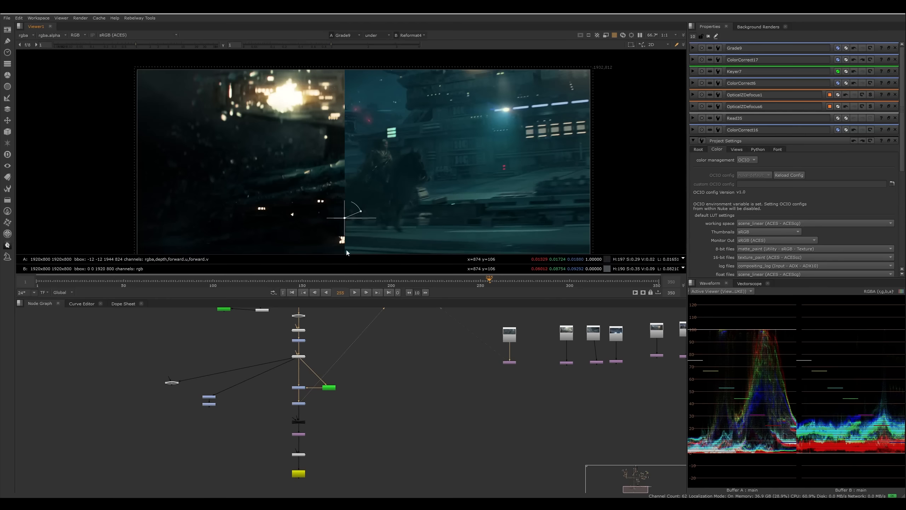
Step: Set Grade9's gamma to 0.62 and inspect the blacks on both sides of the wipe up close
{"action": "double_click", "coordinate": [298, 404]}
{"action": "left_click_drag", "start_coordinate": [784, 125], "coordinate": [794, 121]}
{"action": "scroll", "coordinate": [382, 168], "scroll_direction": "up", "scroll_amount": 3}
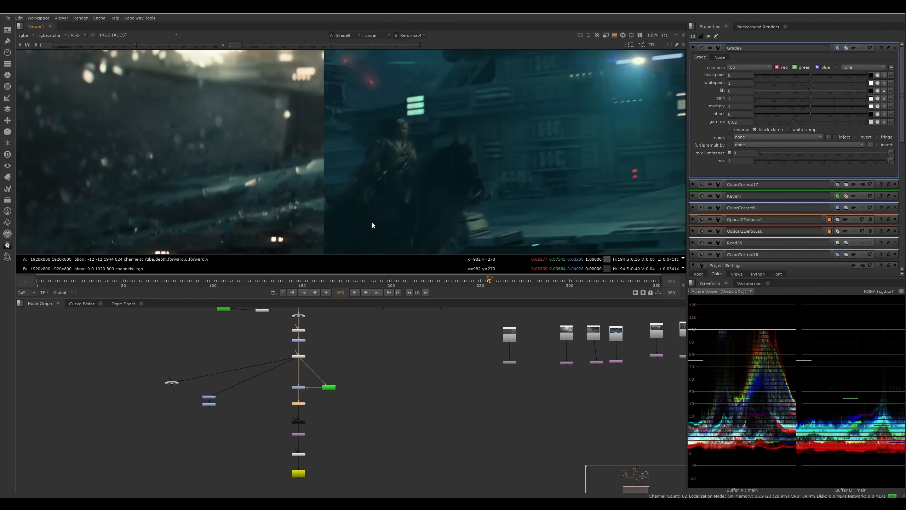
{"action": "scroll", "coordinate": [378, 200], "scroll_direction": "down", "scroll_amount": 2}
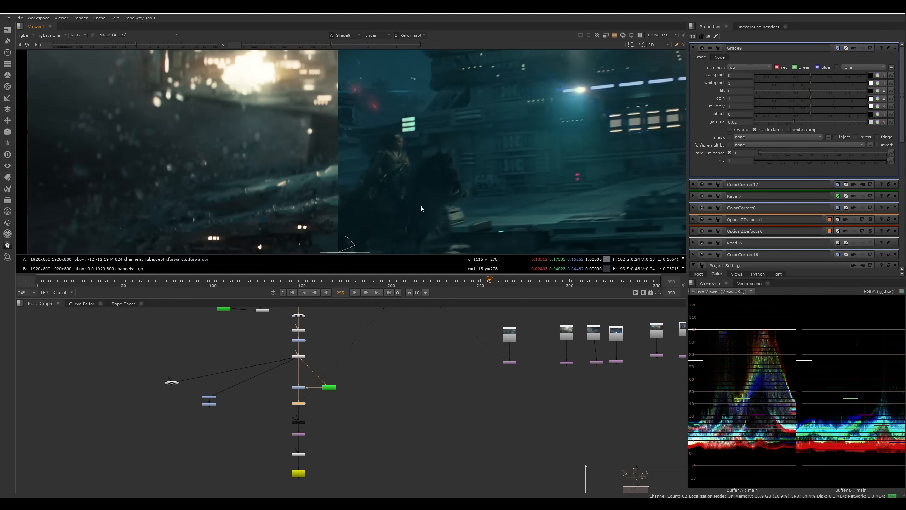
{"action": "middle_click_drag", "start_coordinate": [407, 201], "coordinate": [409, 195]}
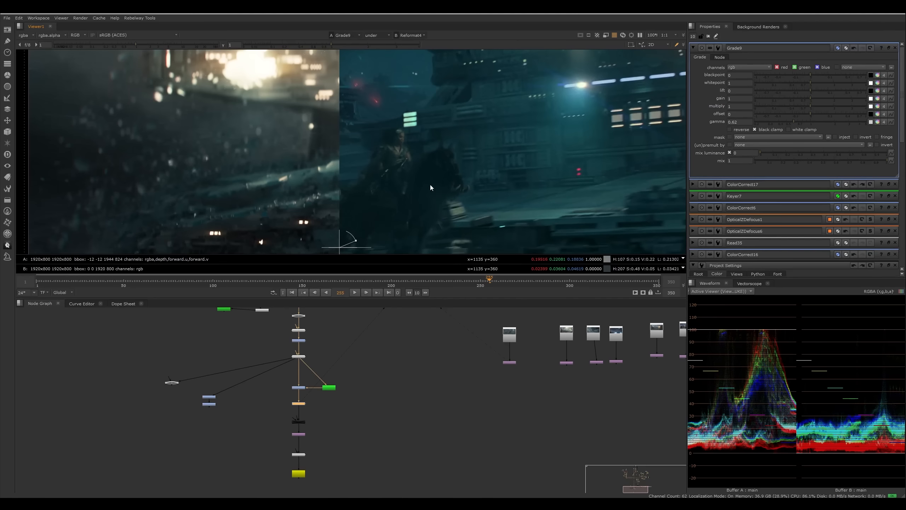
Step: Sample the color of a small area on the reference's dark horse and of one on the composite's hull near the split
{"action": "left_click_drag", "start_coordinate": [422, 173], "coordinate": [442, 191], "text": "ctrl"}
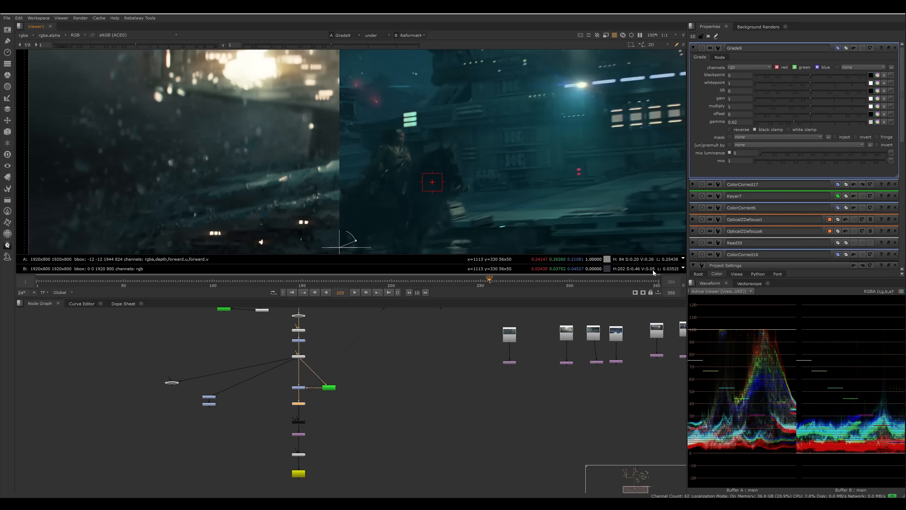
{"action": "left_click_drag", "start_coordinate": [322, 120], "coordinate": [336, 136], "text": "ctrl+shift"}
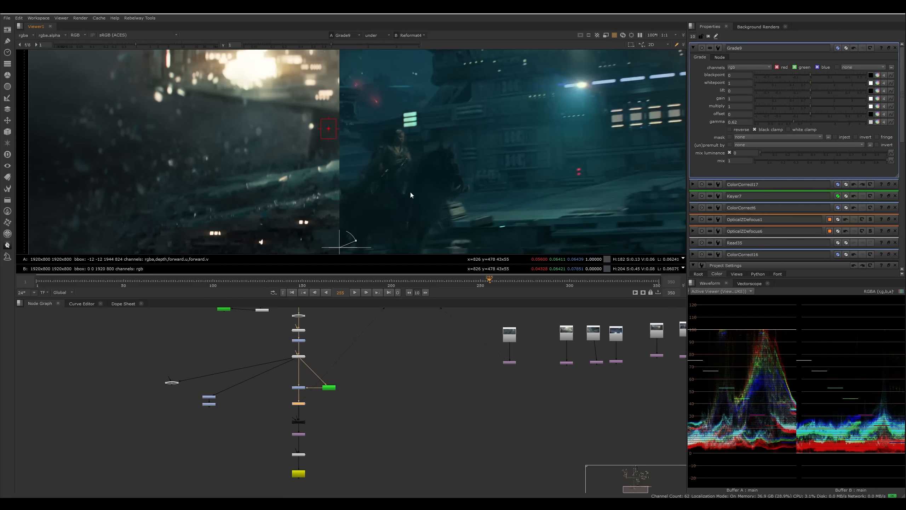
{"action": "middle_click_drag", "start_coordinate": [411, 194], "coordinate": [408, 184]}
{"action": "scroll", "coordinate": [408, 194], "scroll_direction": "down", "scroll_amount": 1}
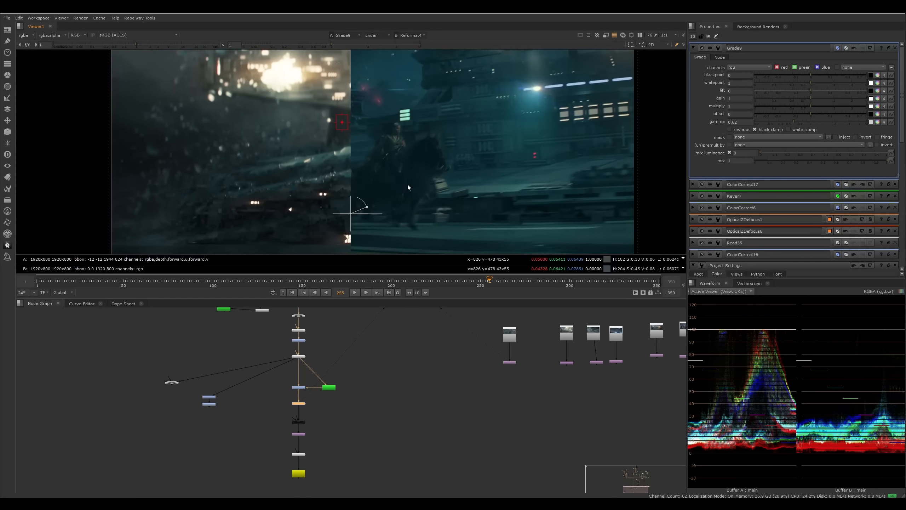
Step: Sample single pixels in the reference's dark background structures and in the composite's dark foreground to compare black levels
{"action": "scroll", "coordinate": [507, 215], "scroll_direction": "up", "scroll_amount": 4}
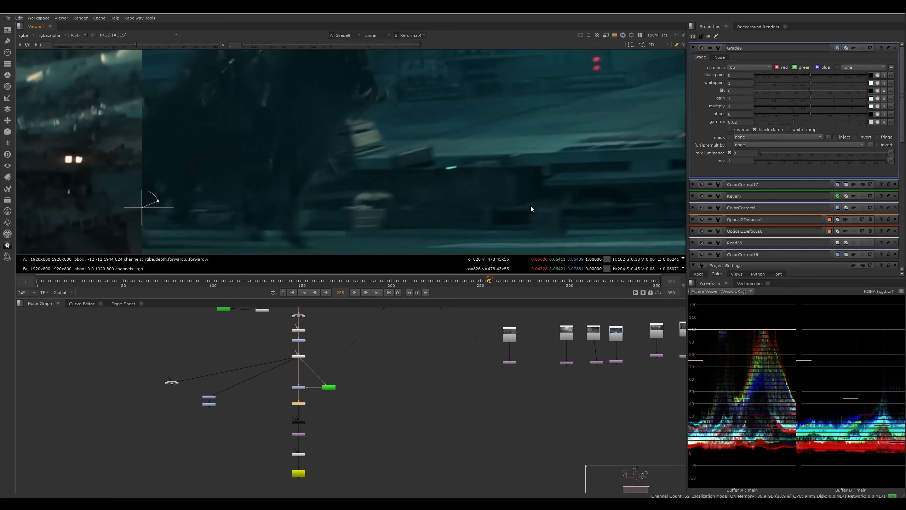
{"action": "left_click_drag", "start_coordinate": [507, 219], "coordinate": [505, 219], "text": "ctrl"}
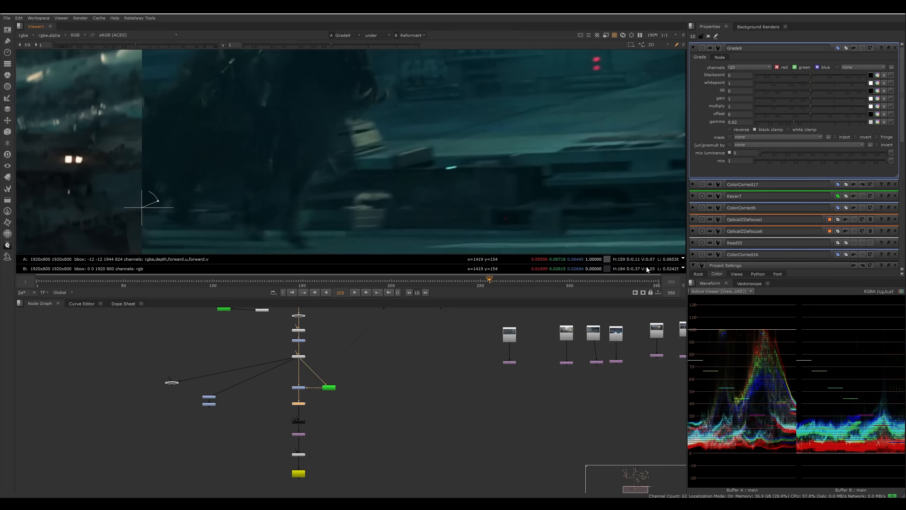
{"action": "middle_click_drag", "start_coordinate": [355, 202], "coordinate": [532, 170]}
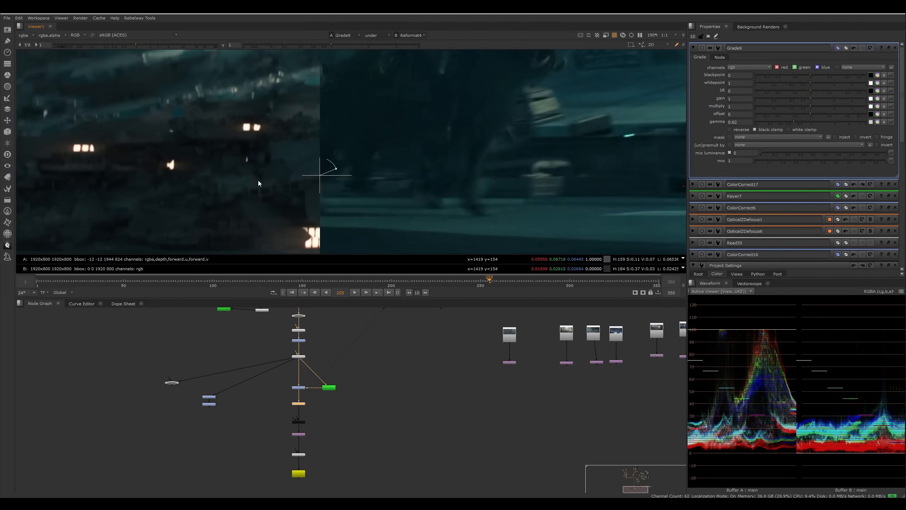
{"action": "scroll", "coordinate": [315, 198], "scroll_direction": "up", "scroll_amount": 3}
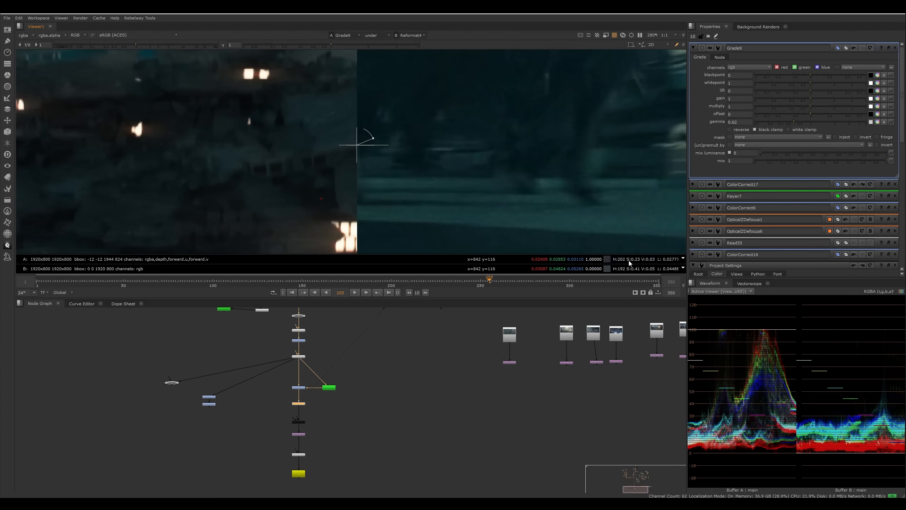
{"action": "scroll", "coordinate": [463, 208], "scroll_direction": "down", "scroll_amount": 7}
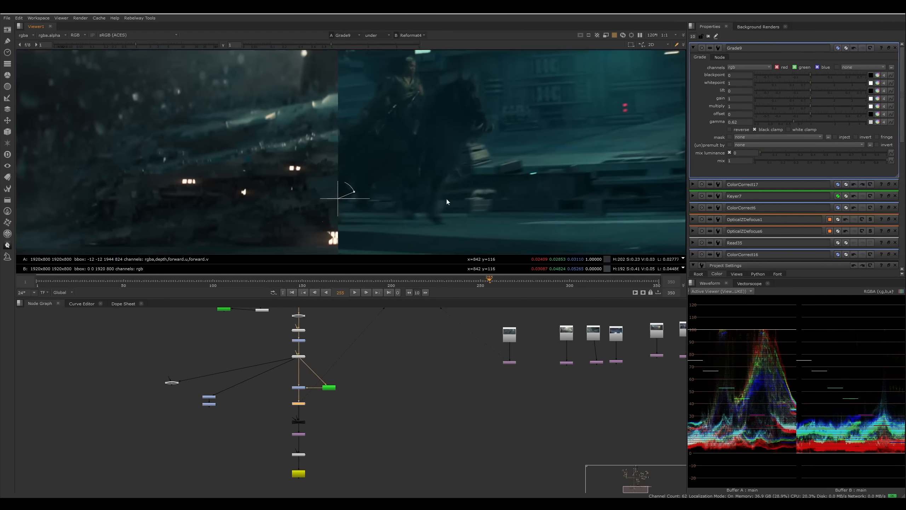
Step: Toggle Grade9 off and on repeatedly to compare the composite against the reference, leaving the node enabled
{"action": "scroll", "coordinate": [430, 206], "scroll_direction": "up", "scroll_amount": 1}
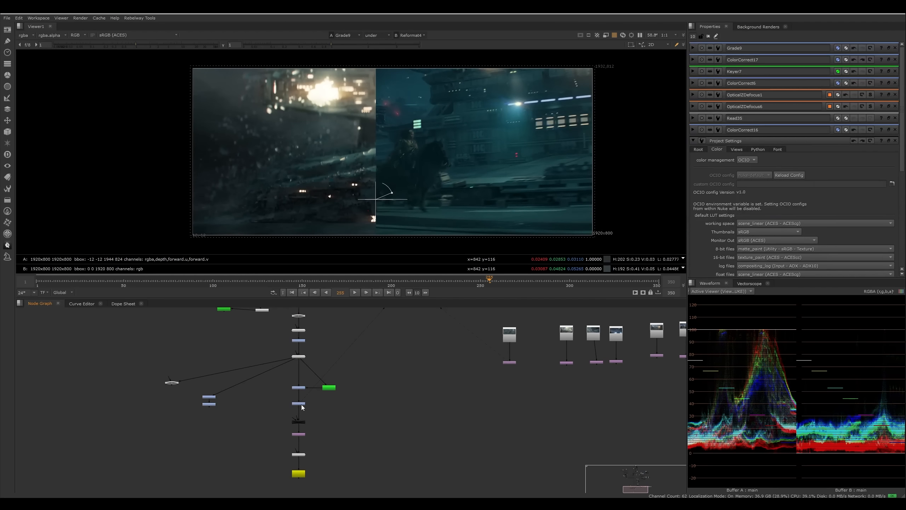
{"action": "key", "text": "d"}
{"action": "key", "text": "d"}
{"action": "key", "text": "d"}
{"action": "key", "text": "d"}
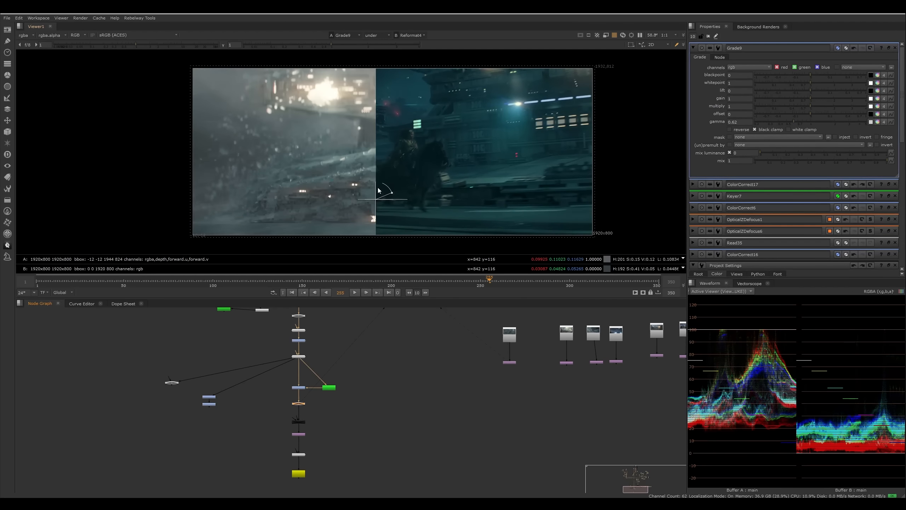
{"action": "key", "text": "d"}
{"action": "key", "text": "d"}
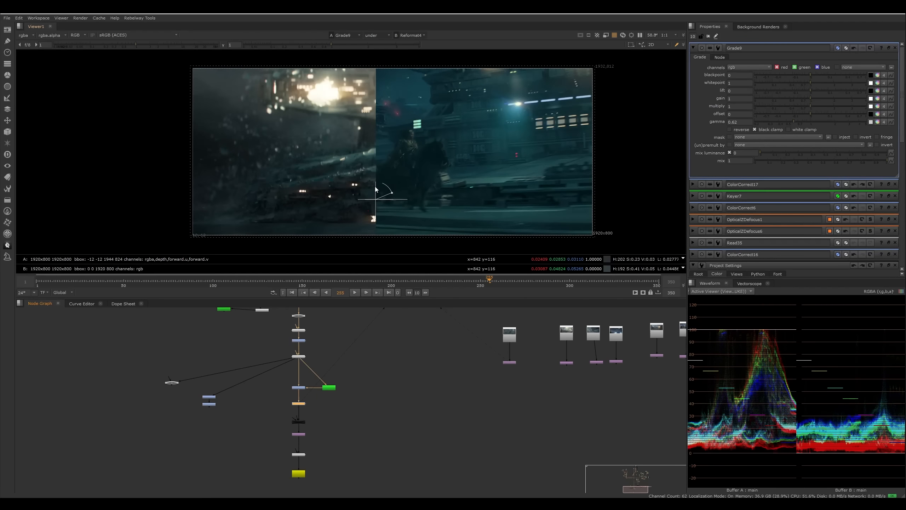
Step: Sample the brightest pixels in the composite's main light and the reference's lamp to compare highlight values
{"action": "scroll", "coordinate": [328, 85], "scroll_direction": "up", "scroll_amount": 4}
{"action": "left_click", "coordinate": [322, 99], "text": "ctrl"}
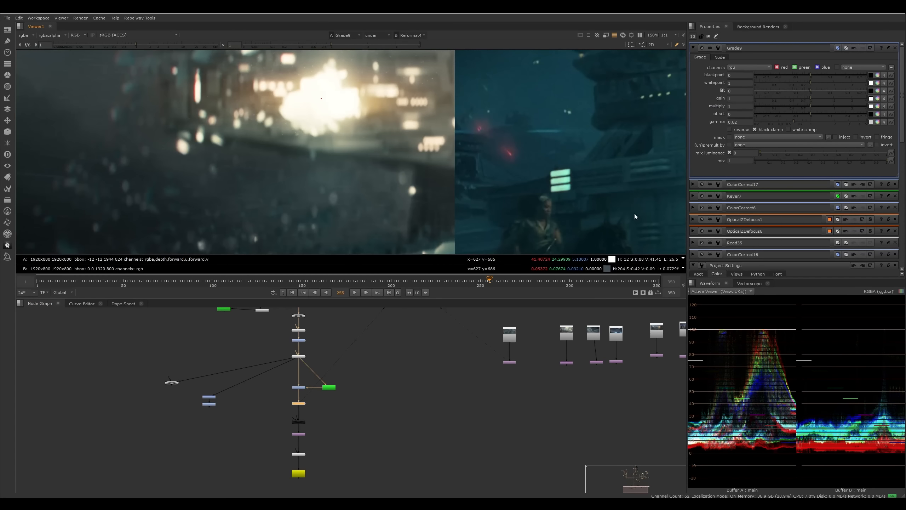
{"action": "middle_click_drag", "start_coordinate": [635, 213], "coordinate": [325, 203]}
{"action": "left_click_drag", "start_coordinate": [506, 116], "coordinate": [510, 117], "text": "ctrl"}
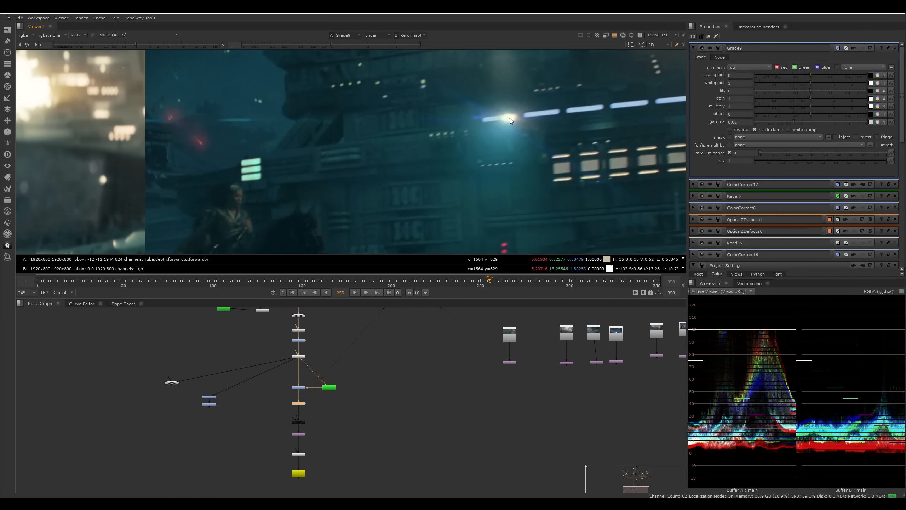
{"action": "middle_click_drag", "start_coordinate": [365, 200], "coordinate": [533, 242]}
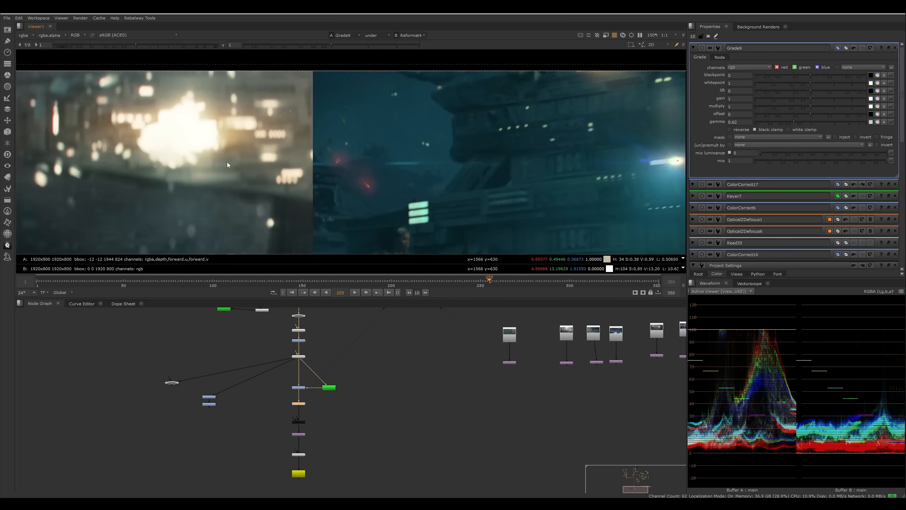
{"action": "left_click_drag", "start_coordinate": [192, 136], "coordinate": [180, 137], "text": "ctrl"}
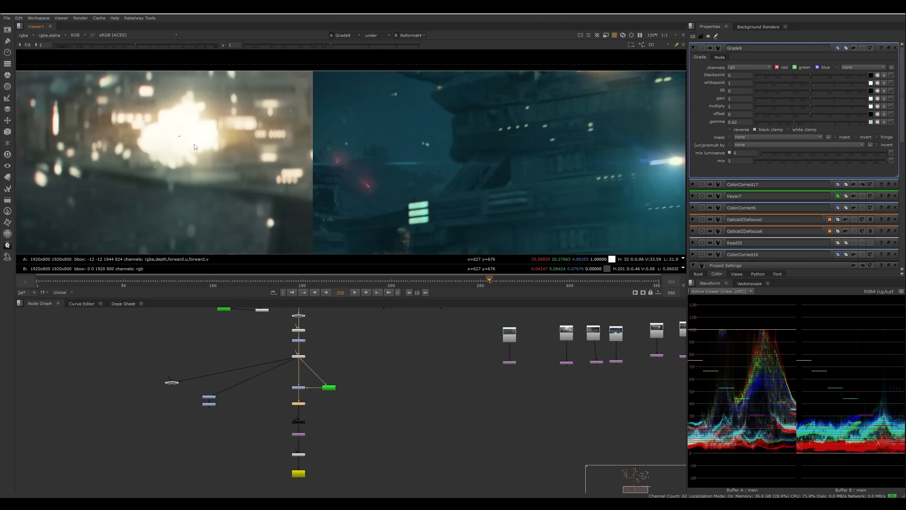
{"action": "middle_click_drag", "start_coordinate": [518, 184], "coordinate": [327, 179]}
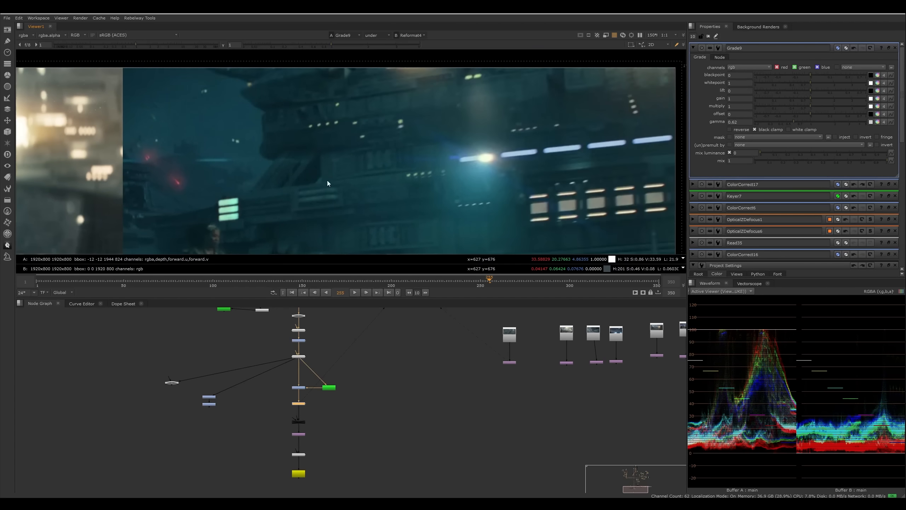
Step: Examine the glow and falloff around the composite's main light and the reference's bright lamp, both up close and in full frame
{"action": "middle_click_drag", "start_coordinate": [464, 153], "coordinate": [533, 160], "text": "alt"}
{"action": "scroll", "coordinate": [539, 170], "scroll_direction": "down", "scroll_amount": 5}
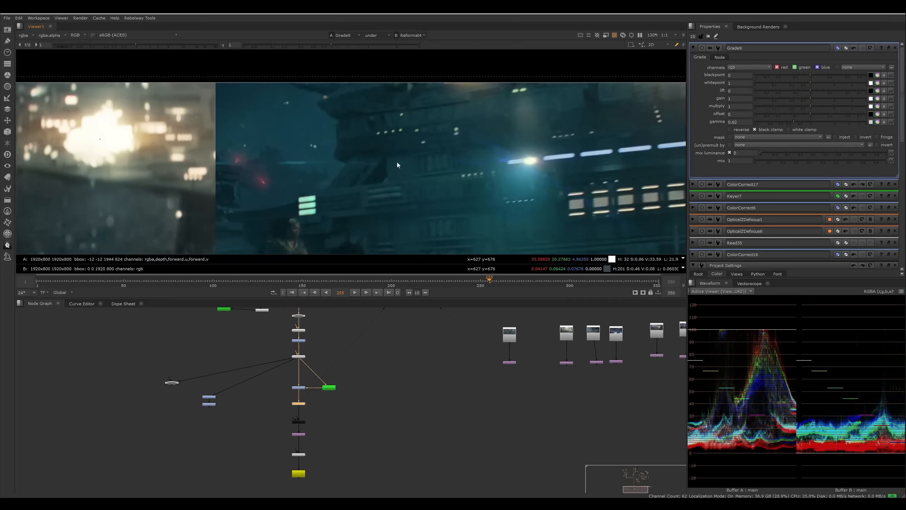
{"action": "middle_click_drag", "start_coordinate": [396, 161], "coordinate": [574, 170]}
{"action": "scroll", "coordinate": [277, 156], "scroll_direction": "up", "scroll_amount": 5}
{"action": "scroll", "coordinate": [314, 153], "scroll_direction": "down", "scroll_amount": 3}
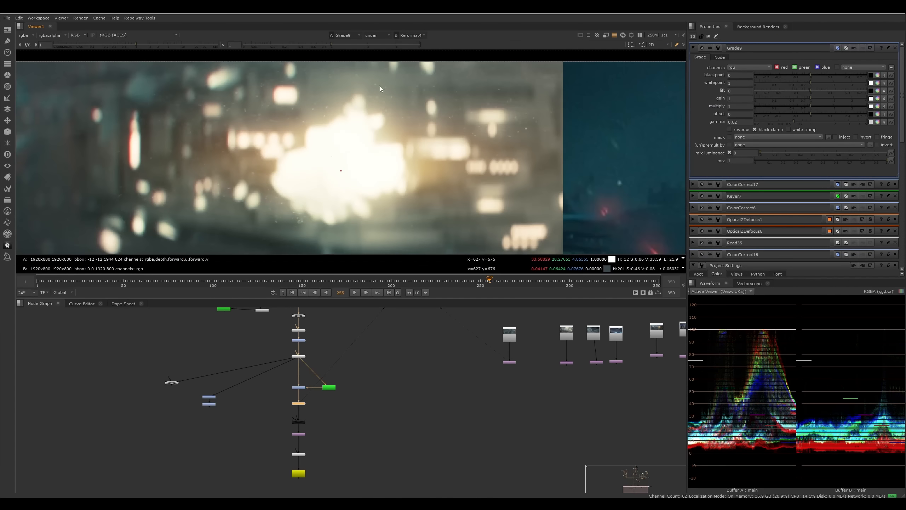
{"action": "scroll", "coordinate": [357, 168], "scroll_direction": "down", "scroll_amount": 5}
{"action": "scroll", "coordinate": [359, 173], "scroll_direction": "down", "scroll_amount": 2}
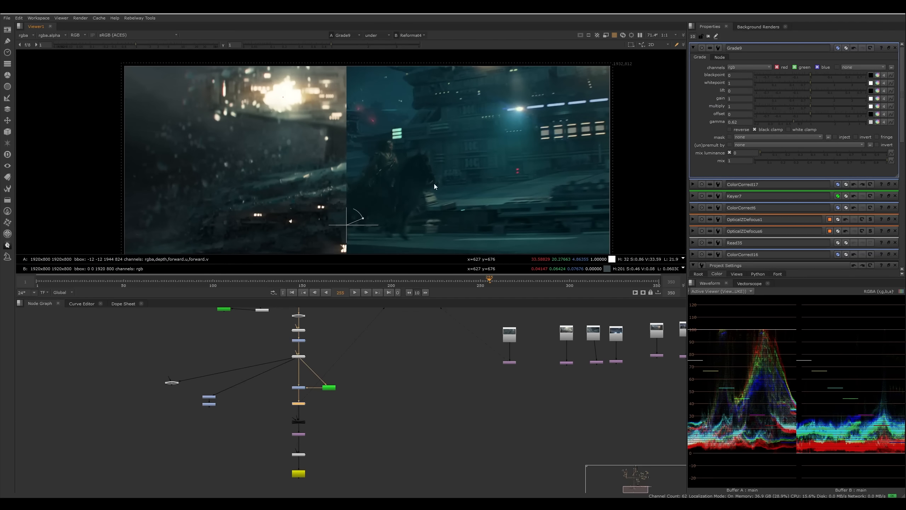
{"action": "middle_click_drag", "start_coordinate": [434, 184], "coordinate": [431, 171]}
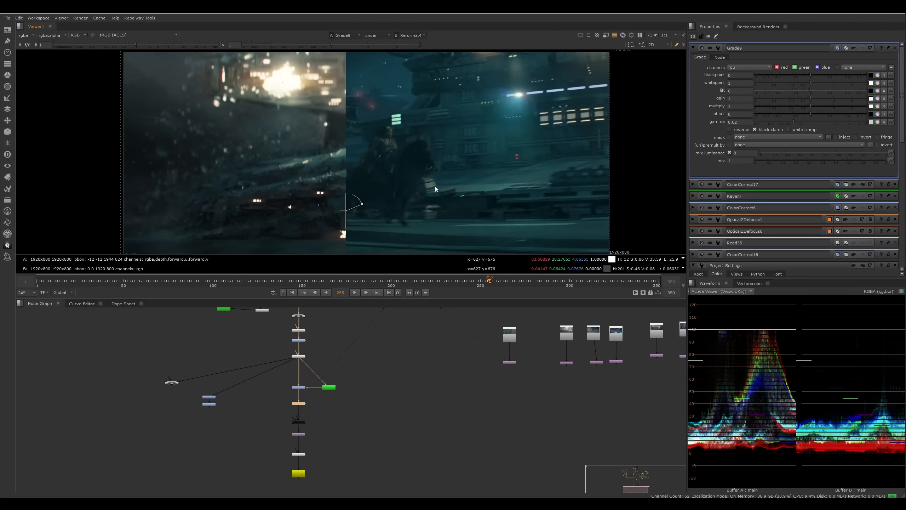
{"action": "scroll", "coordinate": [434, 188], "scroll_direction": "down", "scroll_amount": 1}
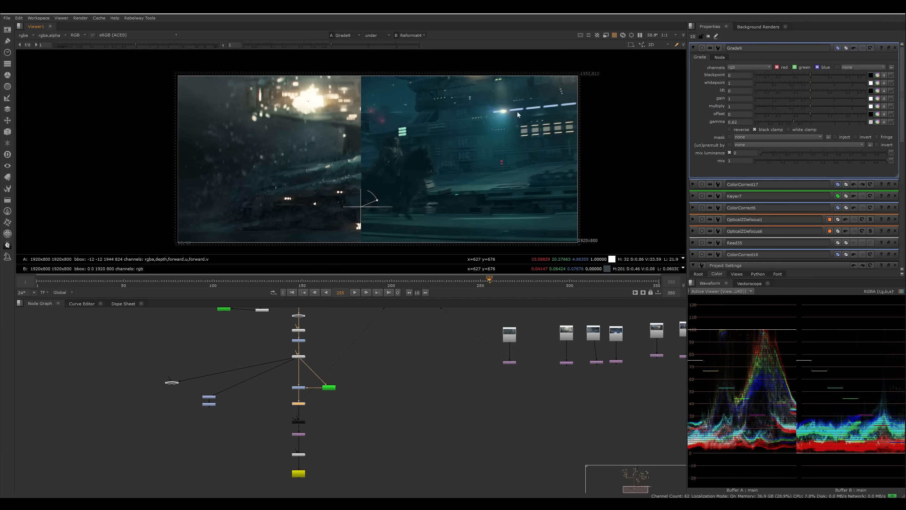
{"action": "scroll", "coordinate": [518, 114], "scroll_direction": "up", "scroll_amount": 5}
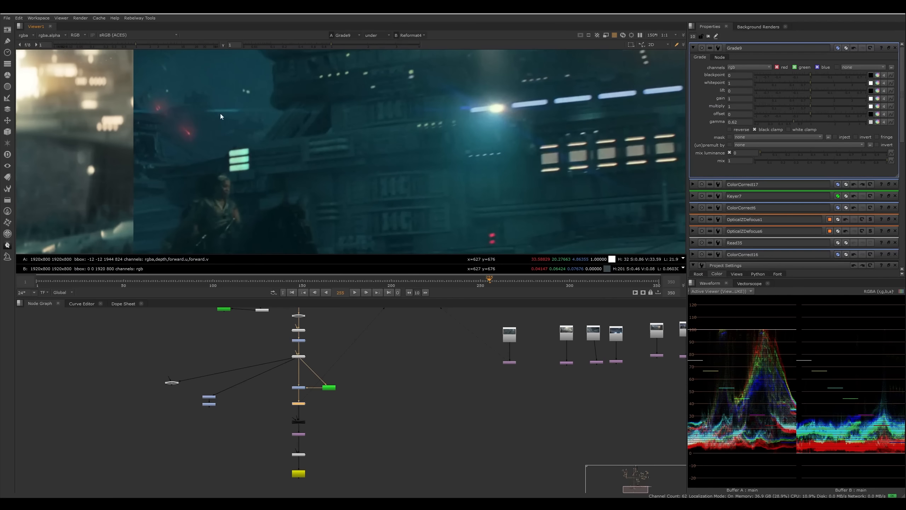
{"action": "scroll", "coordinate": [495, 120], "scroll_direction": "up", "scroll_amount": 7}
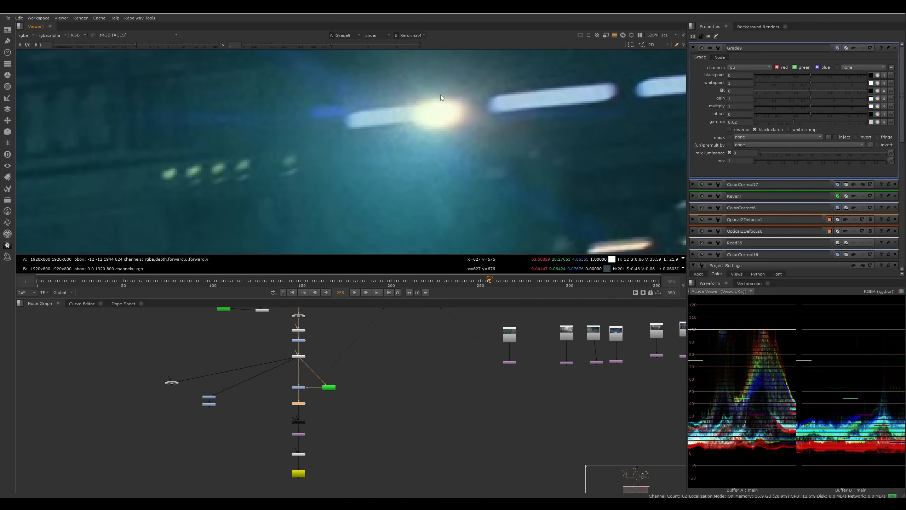
Step: Examine the light strips, small lights and bright lamp glow in the film reference up close
{"action": "scroll", "coordinate": [470, 134], "scroll_direction": "down", "scroll_amount": 5}
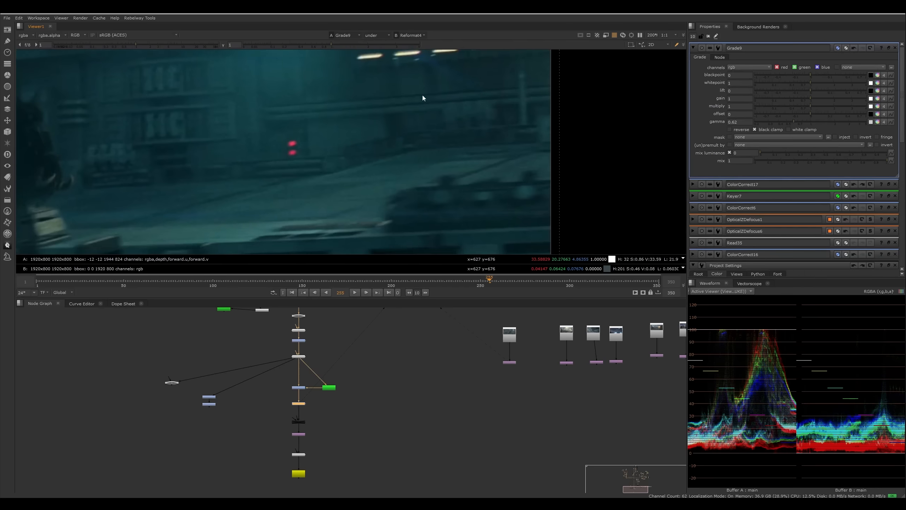
{"action": "middle_click_drag", "start_coordinate": [458, 51], "coordinate": [403, 215]}
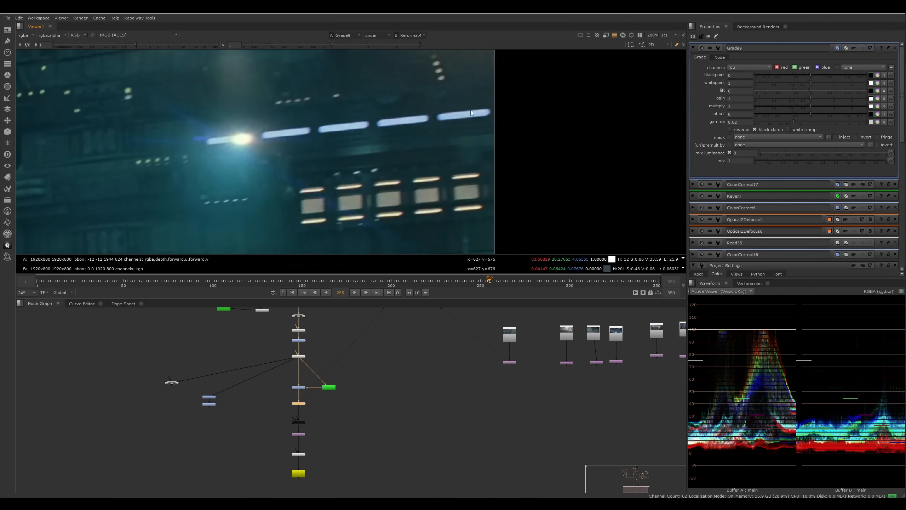
{"action": "mouse_move", "coordinate": [464, 109]}
{"action": "middle_mouse_down", "text": "alt"}
{"action": "mouse_move", "coordinate": [508, 95]}
{"action": "mouse_move", "coordinate": [462, 102]}
{"action": "middle_mouse_up", "text": "alt"}
{"action": "middle_click_drag", "start_coordinate": [440, 60], "coordinate": [453, 157]}
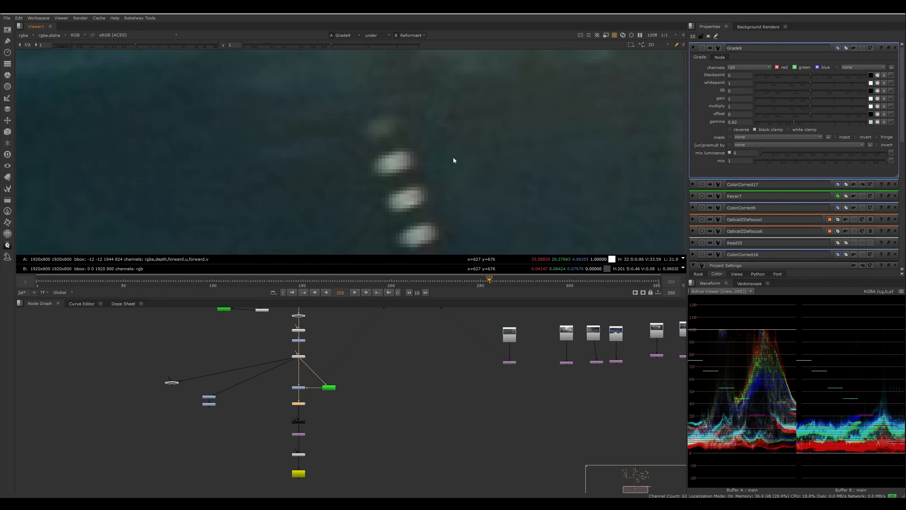
{"action": "scroll", "coordinate": [424, 198], "scroll_direction": "down", "scroll_amount": 10}
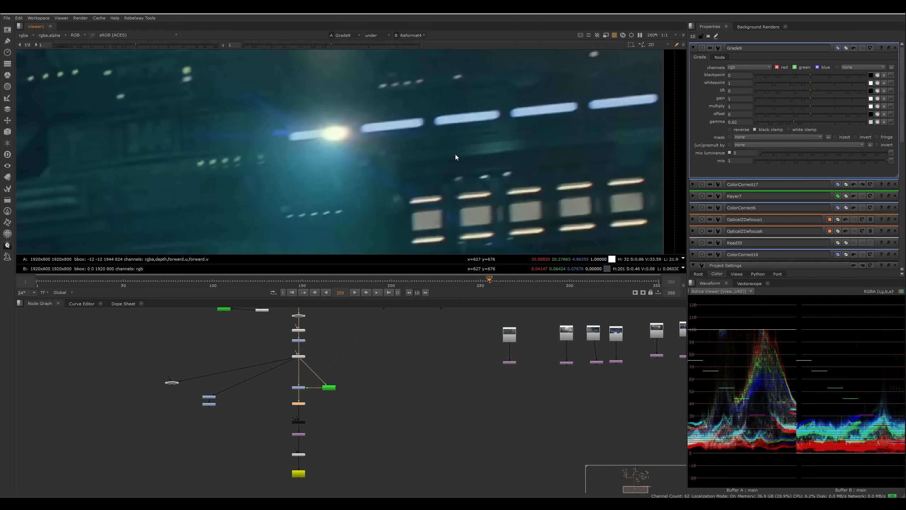
Step: Show the Read37 battlefield reference in the viewer and turn off the comparison with the other reference
{"action": "left_click", "coordinate": [566, 336], "text": "ctrl+shift"}
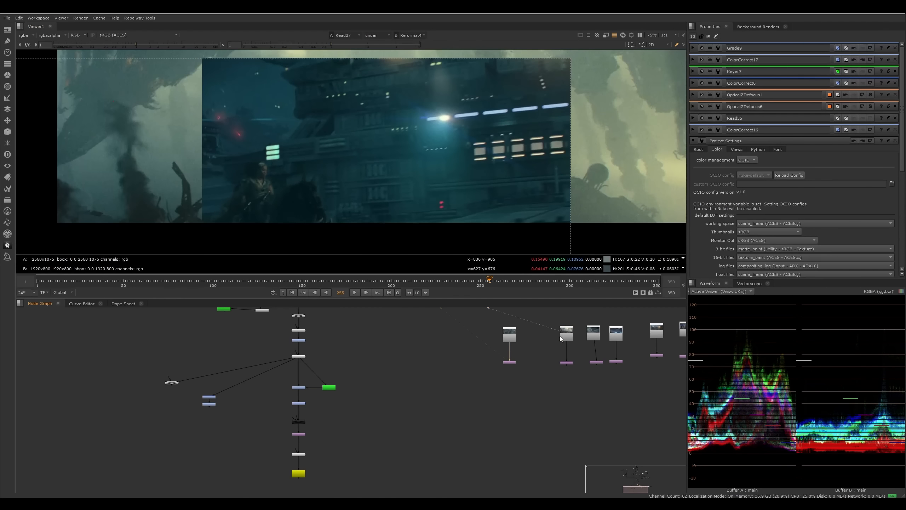
{"action": "left_click", "coordinate": [380, 36]}
{"action": "left_click", "coordinate": [379, 42]}
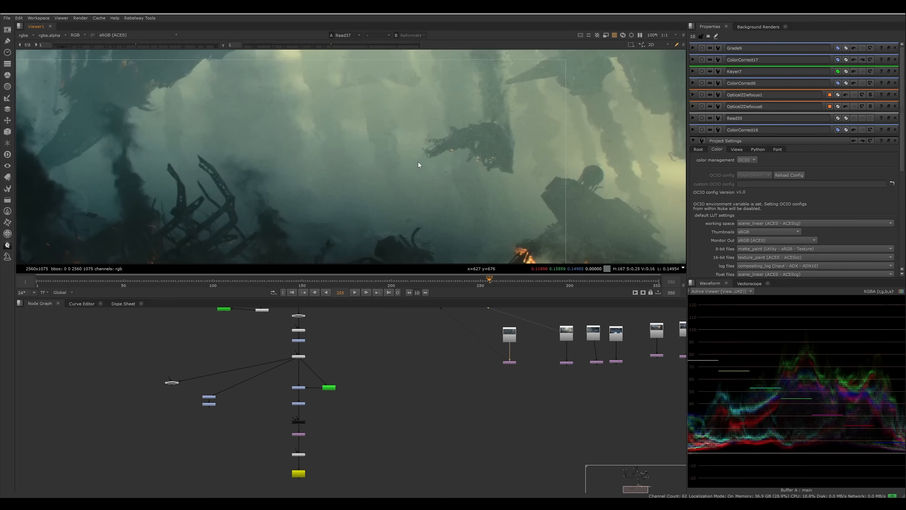
Step: Examine the battlefield reference's fires, dark wreckage edges and hazy background up close and in full frame
{"action": "middle_click_drag", "start_coordinate": [418, 162], "coordinate": [314, 129]}
{"action": "middle_click_drag", "start_coordinate": [652, 216], "coordinate": [475, 167]}
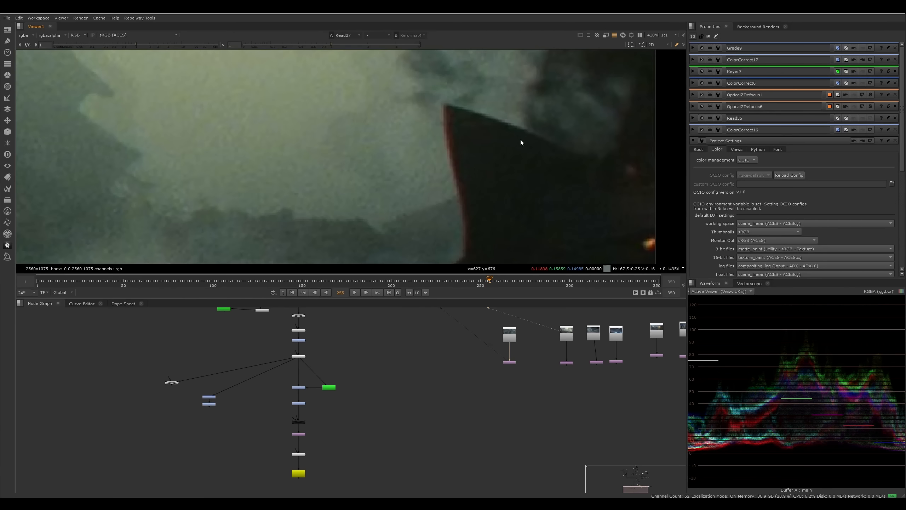
{"action": "middle_click_drag", "start_coordinate": [520, 142], "coordinate": [477, 159], "text": "alt"}
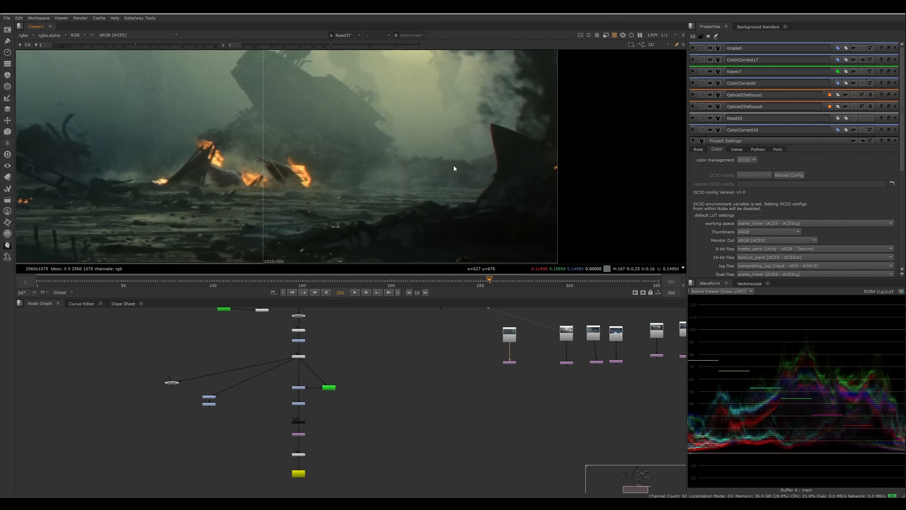
{"action": "middle_click_drag", "start_coordinate": [363, 178], "coordinate": [425, 189]}
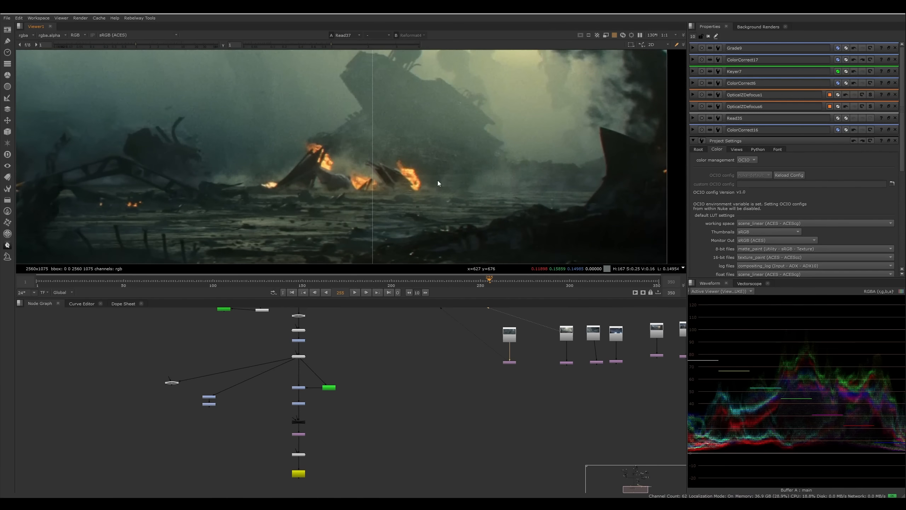
{"action": "scroll", "coordinate": [433, 201], "scroll_direction": "down", "scroll_amount": 3}
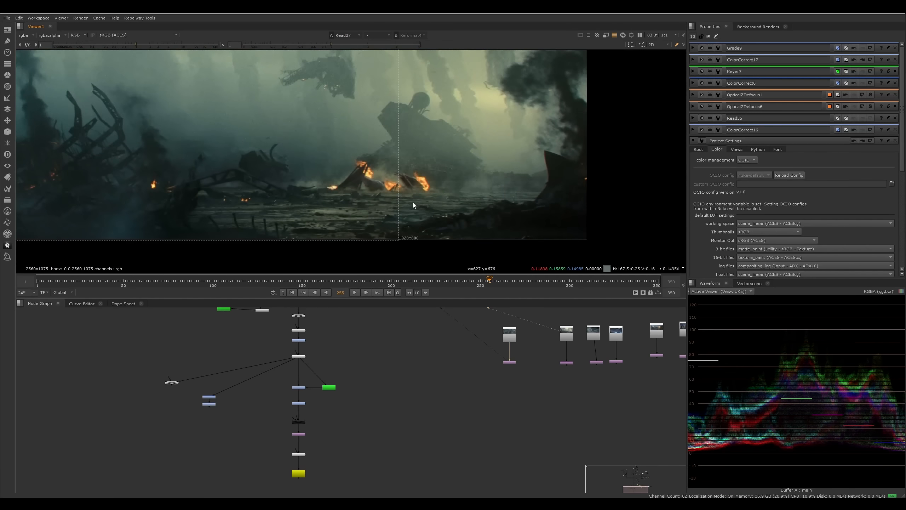
{"action": "middle_click_drag", "start_coordinate": [364, 187], "coordinate": [432, 217]}
{"action": "scroll", "coordinate": [397, 205], "scroll_direction": "down", "scroll_amount": 2}
{"action": "mouse_move", "coordinate": [370, 193]}
{"action": "middle_mouse_down"}
{"action": "mouse_move", "coordinate": [430, 213]}
{"action": "mouse_move", "coordinate": [424, 174]}
{"action": "mouse_move", "coordinate": [461, 152]}
{"action": "mouse_move", "coordinate": [371, 194]}
{"action": "middle_mouse_up"}
{"action": "scroll", "coordinate": [578, 363], "scroll_direction": "up", "scroll_amount": 3}
Step: Alternate the viewer between the battlefield reference's Reformat node and Grade9 to compare them at the same format
{"action": "left_click", "coordinate": [562, 363]}
{"action": "key", "text": "1"}
{"action": "scroll", "coordinate": [400, 193], "scroll_direction": "up", "scroll_amount": 2}
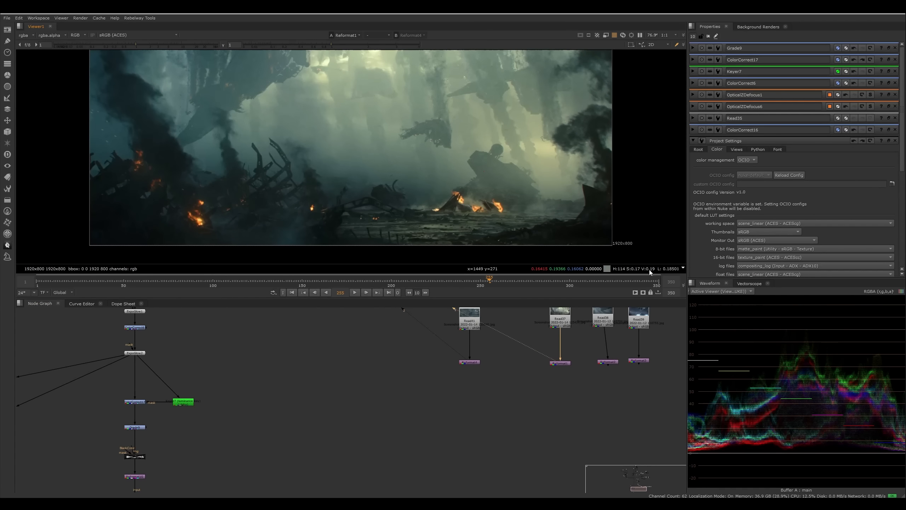
{"action": "middle_click_drag", "start_coordinate": [201, 427], "coordinate": [217, 413]}
{"action": "left_click", "coordinate": [155, 414]}
{"action": "key", "text": "1"}
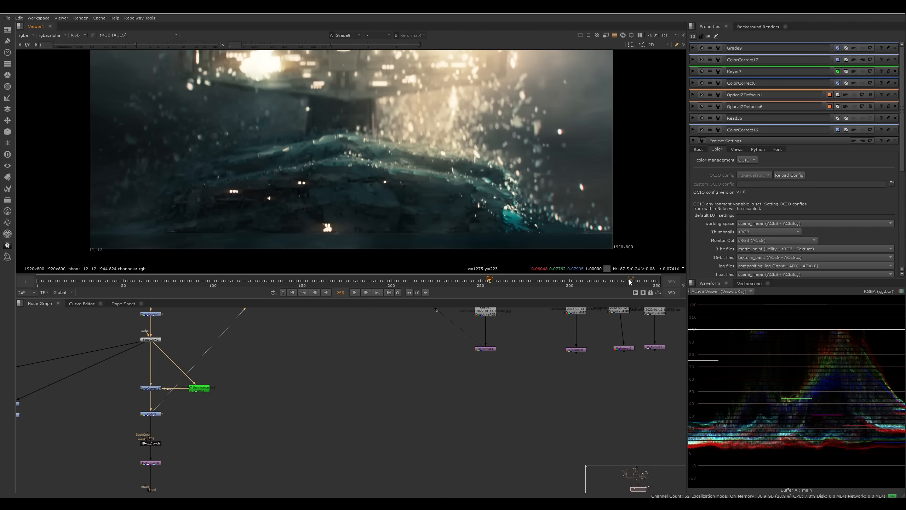
{"action": "middle_click_drag", "start_coordinate": [407, 168], "coordinate": [403, 178]}
{"action": "left_click", "coordinate": [582, 350]}
{"action": "key", "text": "1"}
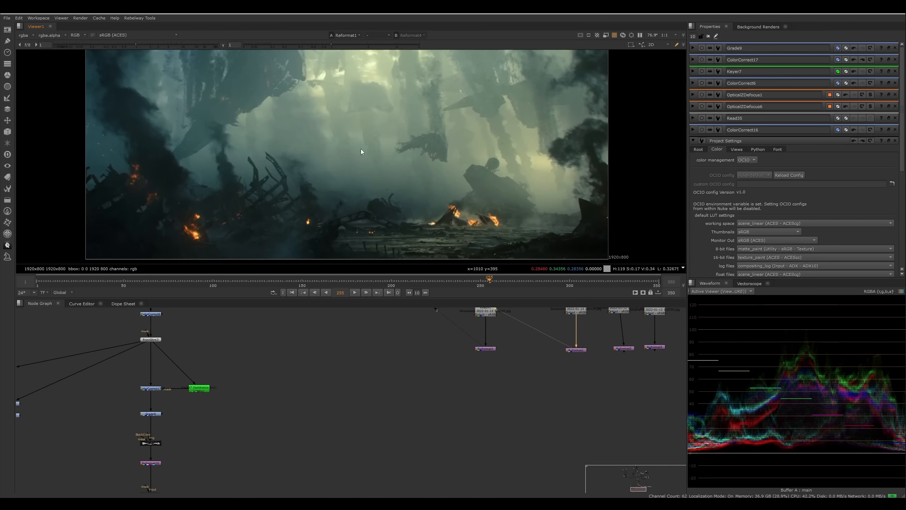
{"action": "left_click", "coordinate": [151, 414]}
{"action": "key", "text": "1"}
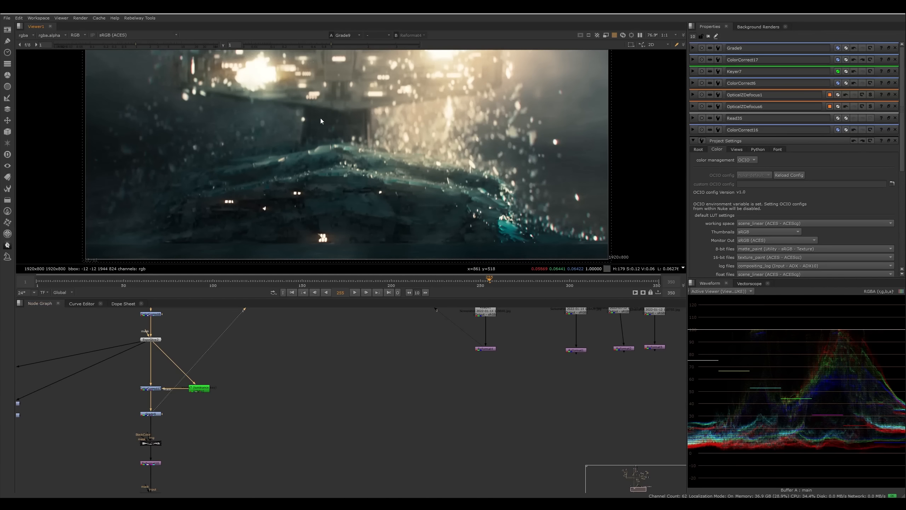
Step: Compare Grade9 in full frame against the battlefield reference and the dark blue street reference
{"action": "middle_click_drag", "start_coordinate": [357, 97], "coordinate": [346, 119]}
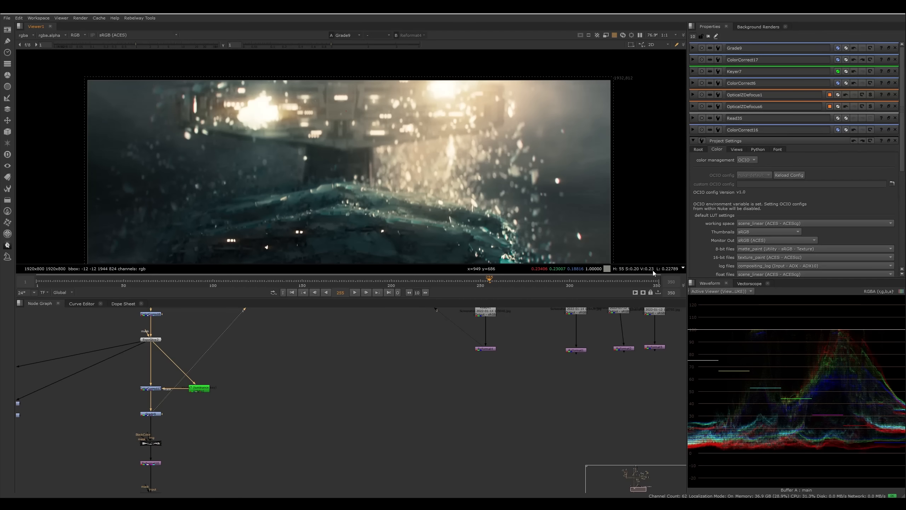
{"action": "left_click", "coordinate": [583, 351]}
{"action": "key", "text": "1"}
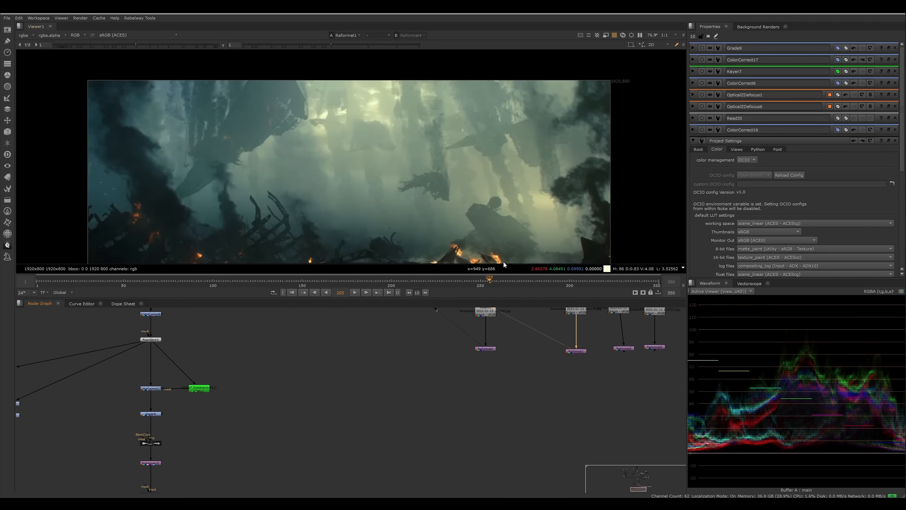
{"action": "middle_click_drag", "start_coordinate": [395, 215], "coordinate": [367, 190]}
{"action": "scroll", "coordinate": [396, 189], "scroll_direction": "down", "scroll_amount": 5}
{"action": "scroll", "coordinate": [368, 189], "scroll_direction": "up", "scroll_amount": 3}
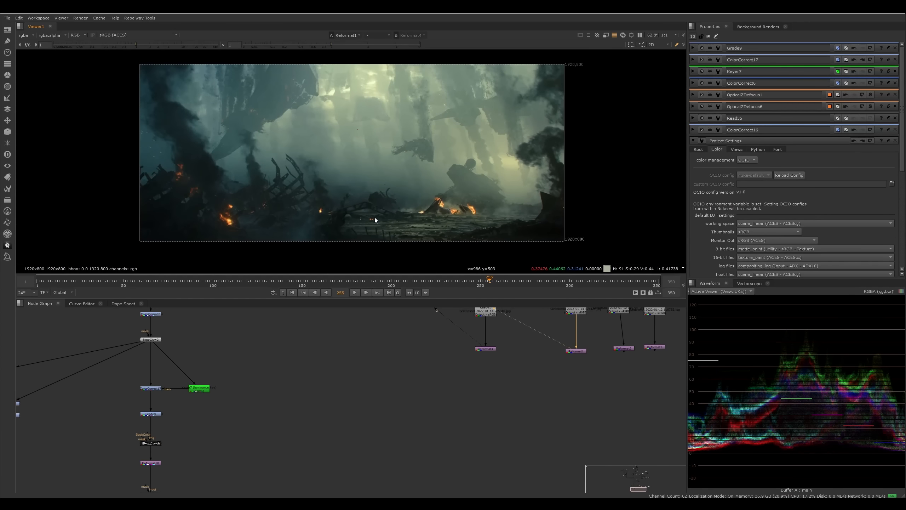
{"action": "left_click", "coordinate": [156, 413]}
{"action": "key", "text": "1"}
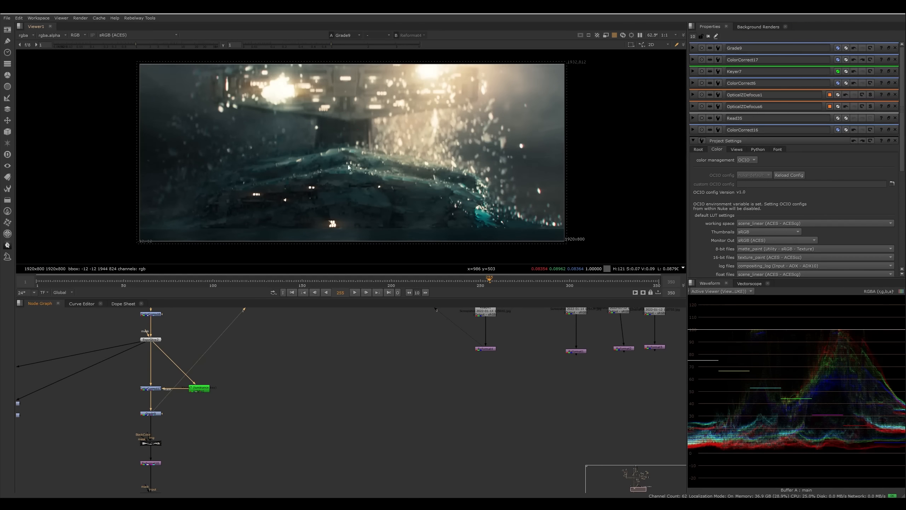
{"action": "left_click", "coordinate": [489, 348]}
{"action": "key", "text": "1"}
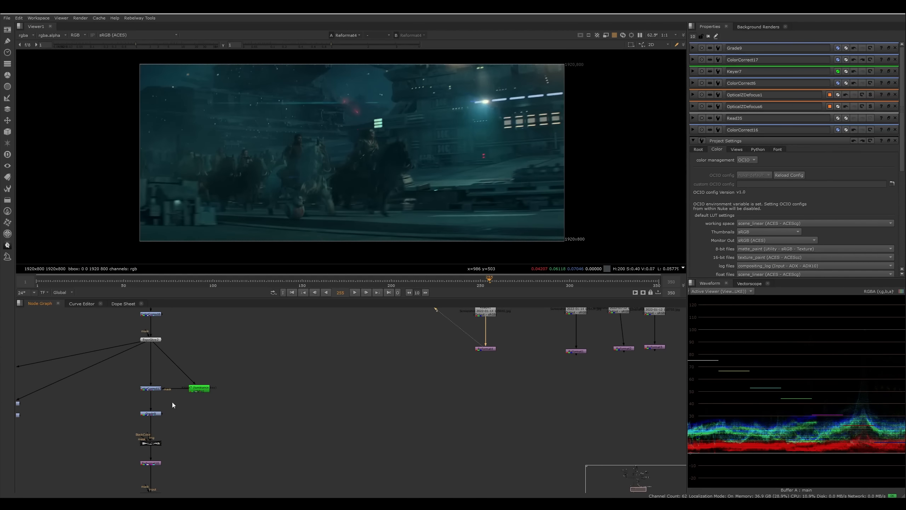
{"action": "left_click", "coordinate": [157, 413]}
{"action": "key", "text": "1"}
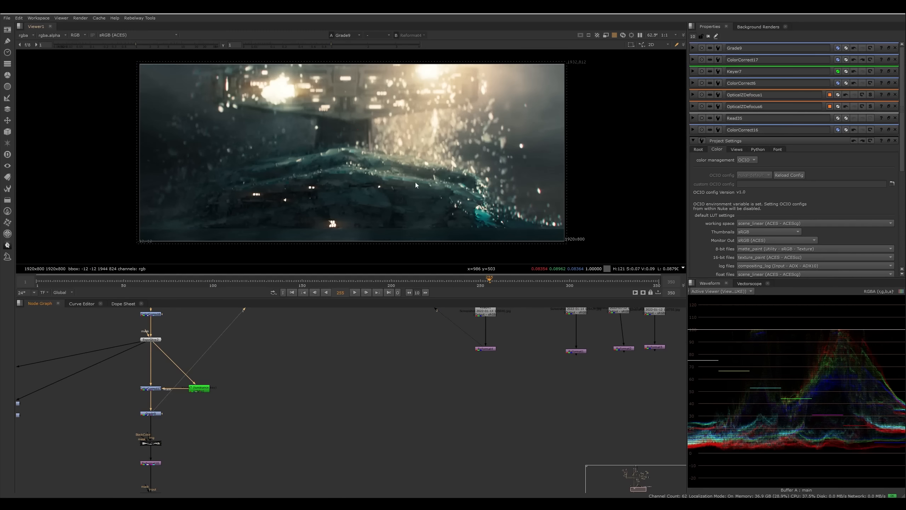
Step: Move to about frame 219 and view the early ColorCorrect19 result of the CG ship and water
{"action": "left_click", "coordinate": [426, 281]}
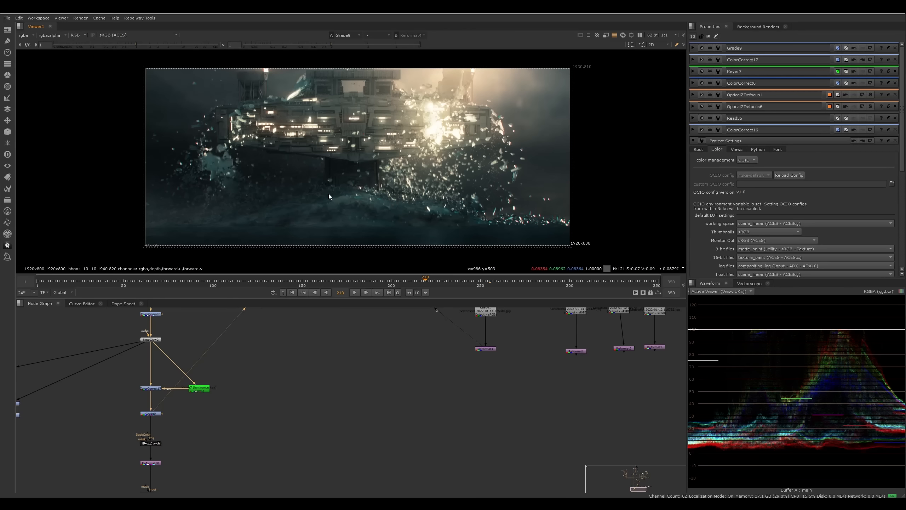
{"action": "middle_click_drag", "start_coordinate": [356, 204], "coordinate": [357, 208]}
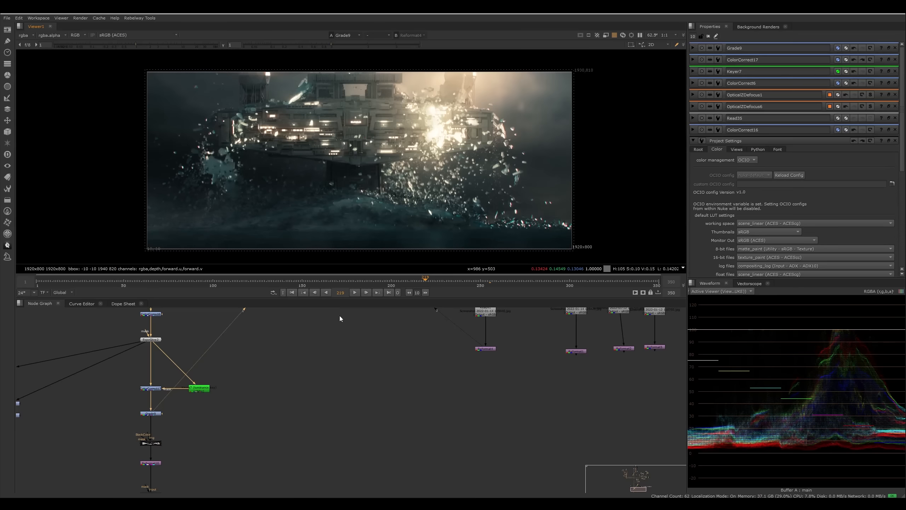
{"action": "scroll", "coordinate": [335, 357], "scroll_direction": "down", "scroll_amount": 2}
{"action": "middle_click_drag", "start_coordinate": [325, 371], "coordinate": [341, 473]}
{"action": "middle_click_drag", "start_coordinate": [290, 346], "coordinate": [300, 461]}
{"action": "scroll", "coordinate": [294, 366], "scroll_direction": "down", "scroll_amount": 2}
{"action": "middle_click_drag", "start_coordinate": [282, 363], "coordinate": [290, 485]}
{"action": "left_click", "coordinate": [317, 348]}
{"action": "key", "text": "1"}
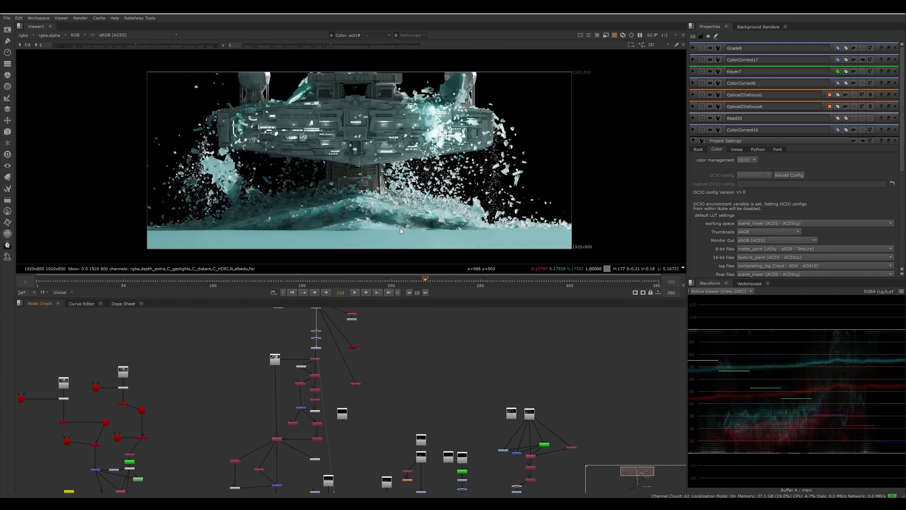
{"action": "middle_click_drag", "start_coordinate": [409, 178], "coordinate": [399, 172]}
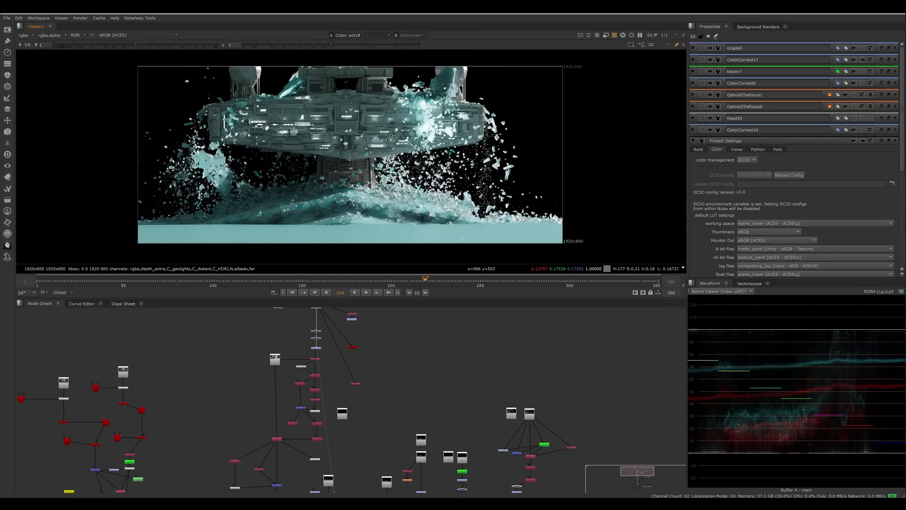
{"action": "left_click_drag", "start_coordinate": [619, 184], "coordinate": [82, 249]}
Step: View Copy2 and the Merge node below it to examine the ship and water's contrast before the atmosphere
{"action": "left_click", "coordinate": [278, 439]}
{"action": "key", "text": "1"}
{"action": "left_click", "coordinate": [283, 449]}
{"action": "middle_click_drag", "start_coordinate": [283, 450], "coordinate": [288, 409]}
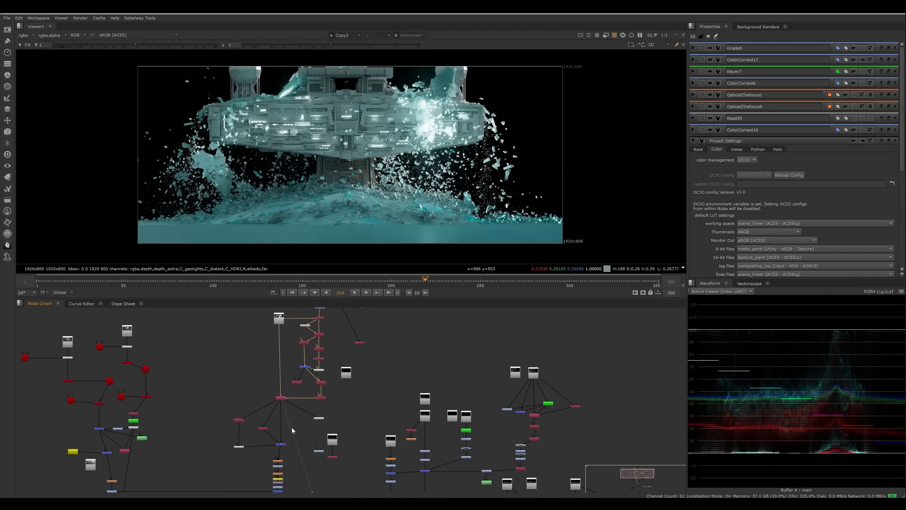
{"action": "left_click", "coordinate": [281, 444]}
{"action": "key", "text": "1"}
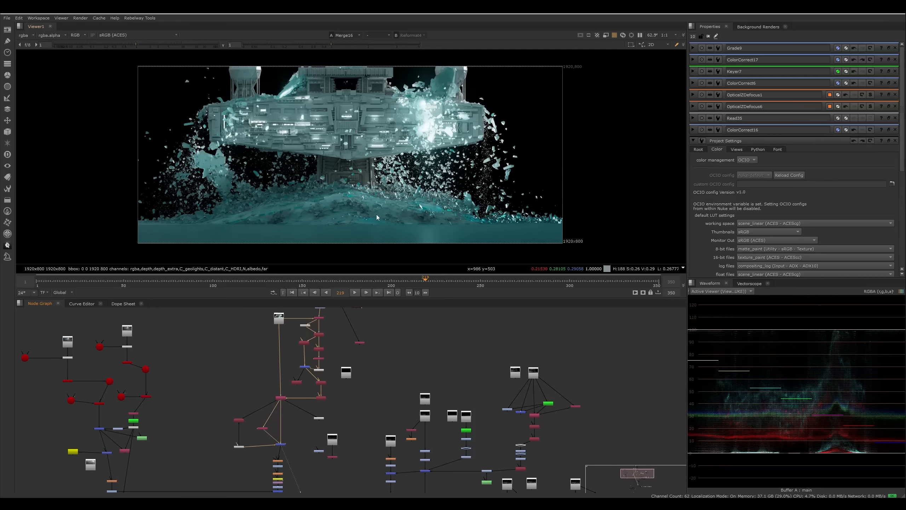
{"action": "mouse_move", "coordinate": [512, 72]}
{"action": "left_mouse_down"}
{"action": "mouse_move", "coordinate": [389, 153]}
{"action": "mouse_move", "coordinate": [182, 185]}
{"action": "left_mouse_up"}
{"action": "mouse_move", "coordinate": [530, 194]}
{"action": "left_mouse_down"}
{"action": "mouse_move", "coordinate": [420, 223]}
{"action": "mouse_move", "coordinate": [132, 256]}
{"action": "mouse_move", "coordinate": [120, 265]}
{"action": "left_mouse_up"}
{"action": "mouse_move", "coordinate": [578, 214]}
{"action": "left_mouse_down"}
{"action": "mouse_move", "coordinate": [131, 243]}
{"action": "mouse_move", "coordinate": [108, 252]}
{"action": "left_mouse_up"}
Step: View the hazy composite at the later Merge node, followed by the ColorCorrect node further down the main branch
{"action": "middle_click_drag", "start_coordinate": [326, 480], "coordinate": [347, 334]}
{"action": "middle_click_drag", "start_coordinate": [347, 372], "coordinate": [346, 351]}
{"action": "left_click", "coordinate": [303, 422]}
{"action": "key", "text": "1"}
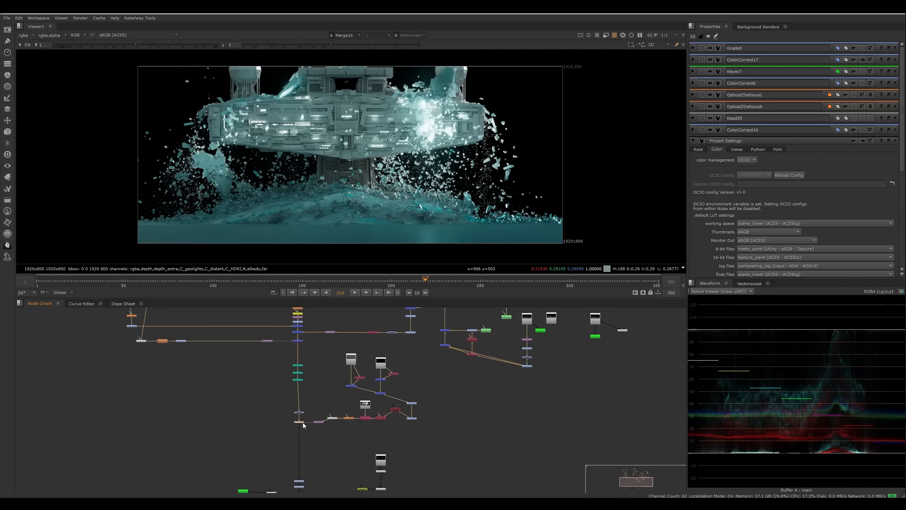
{"action": "middle_click_drag", "start_coordinate": [316, 439], "coordinate": [357, 355]}
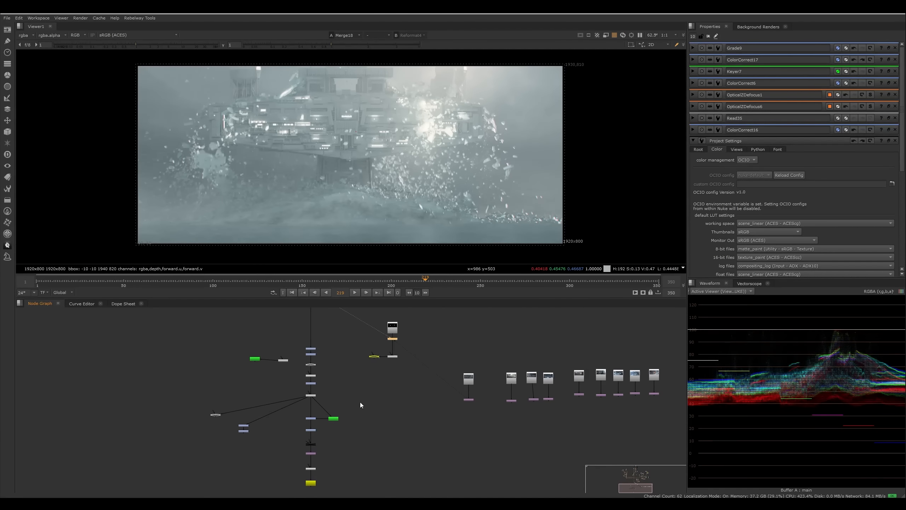
{"action": "left_click", "coordinate": [313, 384]}
{"action": "key", "text": "1"}
{"action": "left_click", "coordinate": [330, 395]}
{"action": "scroll", "coordinate": [342, 394], "scroll_direction": "up", "scroll_amount": 3}
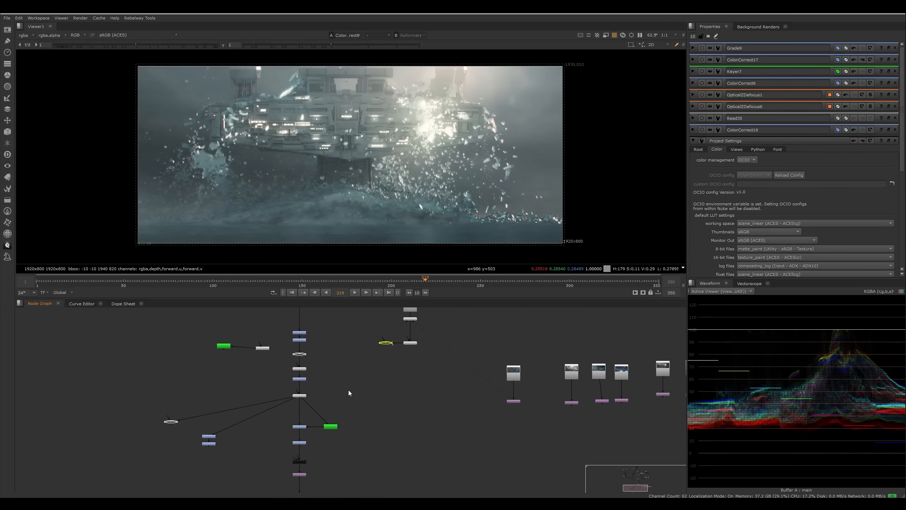
Step: Open ColorCorrect17's properties and view its output to examine the sky, ship and water tones
{"action": "left_click", "coordinate": [304, 428]}
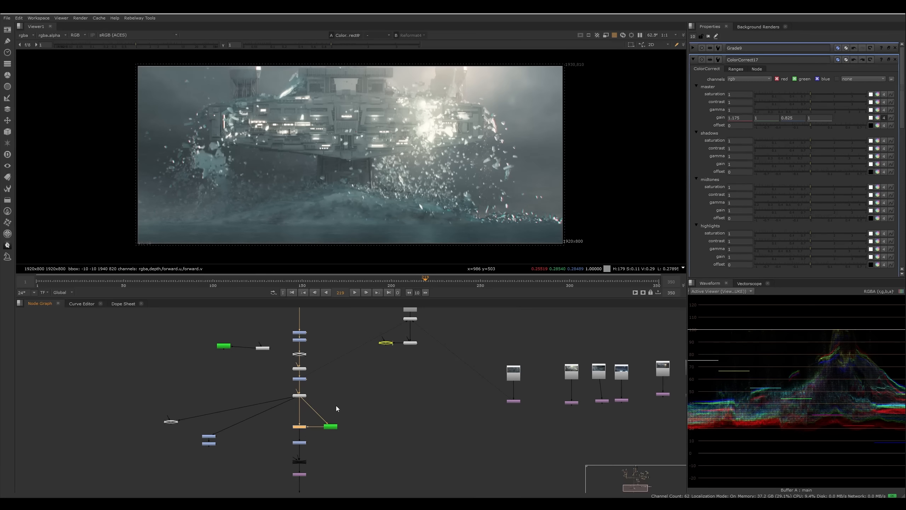
{"action": "middle_click_drag", "start_coordinate": [351, 399], "coordinate": [348, 397]}
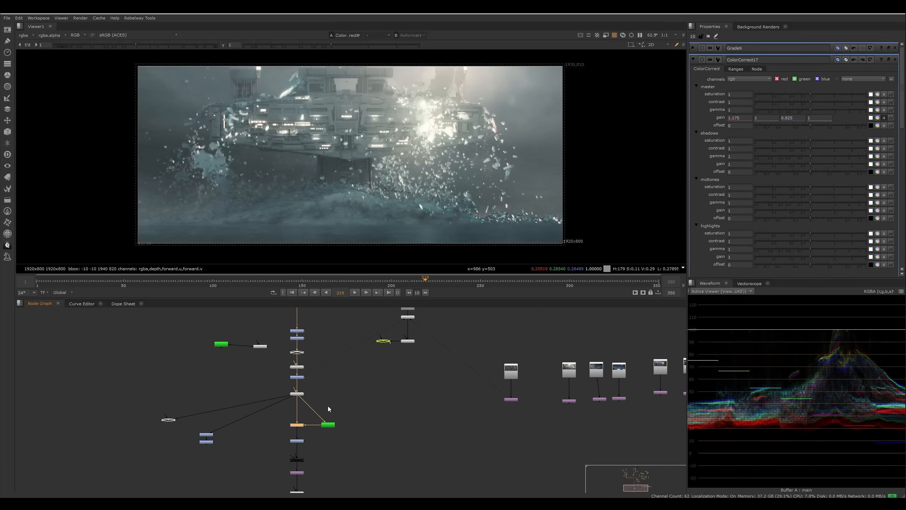
{"action": "key", "text": "1"}
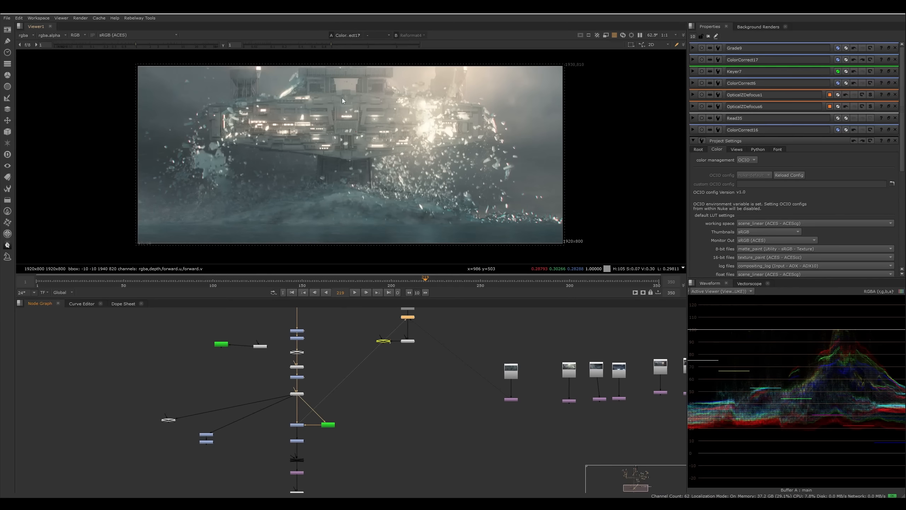
{"action": "left_click_drag", "start_coordinate": [514, 83], "coordinate": [175, 193]}
{"action": "left_click_drag", "start_coordinate": [549, 191], "coordinate": [159, 251]}
{"action": "left_click_drag", "start_coordinate": [514, 89], "coordinate": [230, 167]}
Step: Examine the tonal contrast in the Read41 and Read37 references, and return the viewer to ColorCorrect17
{"action": "left_click", "coordinate": [511, 375]}
{"action": "key", "text": "1"}
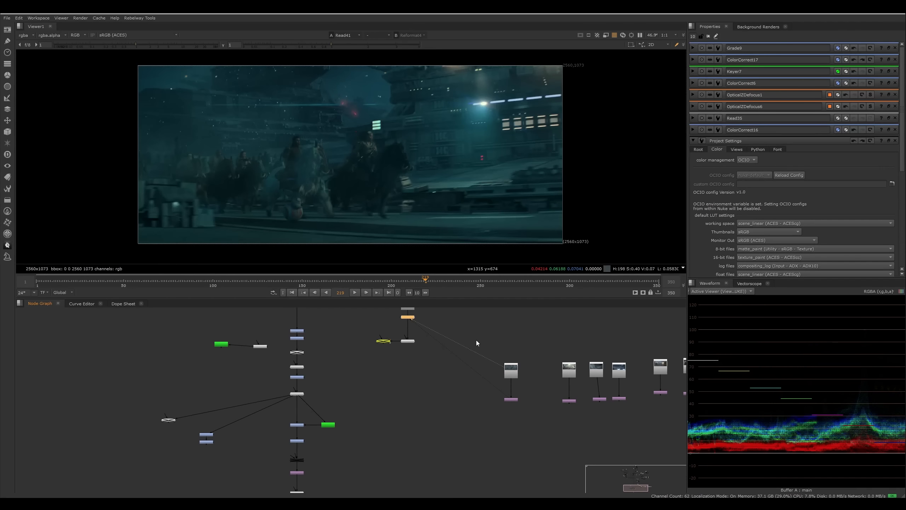
{"action": "left_click_drag", "start_coordinate": [459, 106], "coordinate": [205, 223]}
{"action": "left_click_drag", "start_coordinate": [459, 124], "coordinate": [230, 218]}
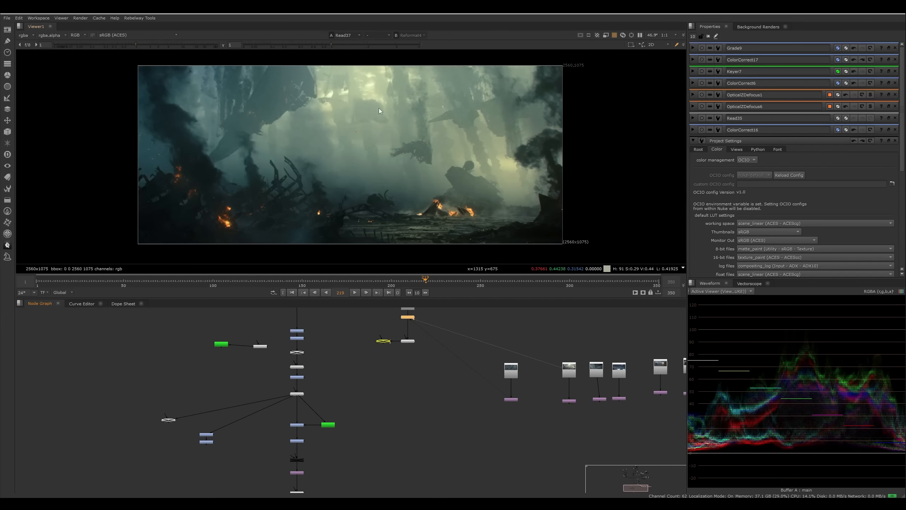
{"action": "middle_click_drag", "start_coordinate": [370, 153], "coordinate": [351, 151]}
{"action": "left_click_drag", "start_coordinate": [287, 111], "coordinate": [225, 227]}
{"action": "left_click_drag", "start_coordinate": [360, 164], "coordinate": [297, 185]}
{"action": "left_click", "coordinate": [297, 424]}
{"action": "key", "text": "1"}
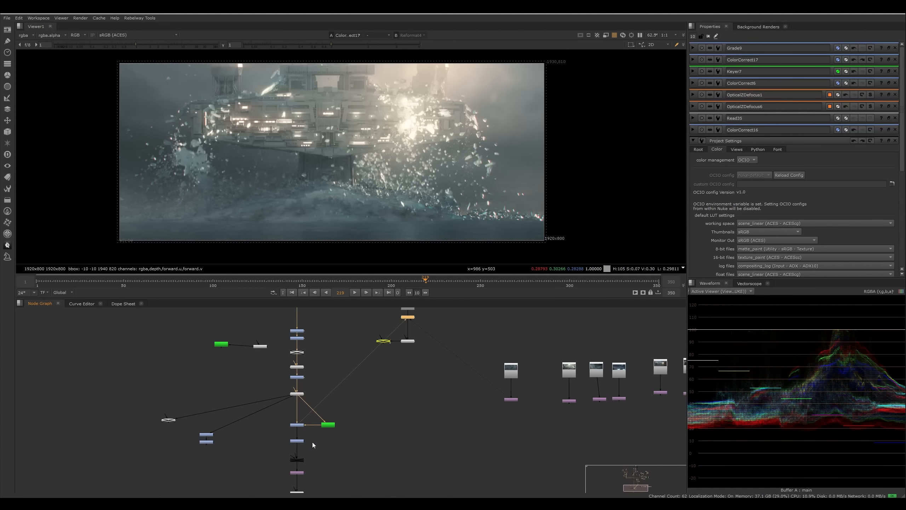
Step: Open ColorCorrect17's properties and view the output of Grade9 below it on the main branch
{"action": "middle_click_drag", "start_coordinate": [312, 444], "coordinate": [314, 424]}
{"action": "double_click", "coordinate": [300, 406]}
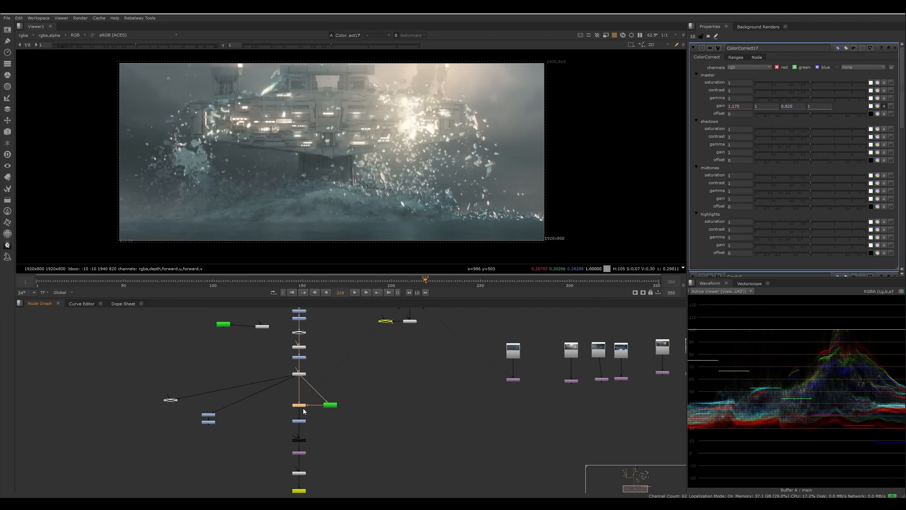
{"action": "left_click", "coordinate": [305, 422]}
{"action": "key", "text": "1"}
{"action": "left_click", "coordinate": [310, 424]}
{"action": "middle_click_drag", "start_coordinate": [317, 427], "coordinate": [322, 416]}
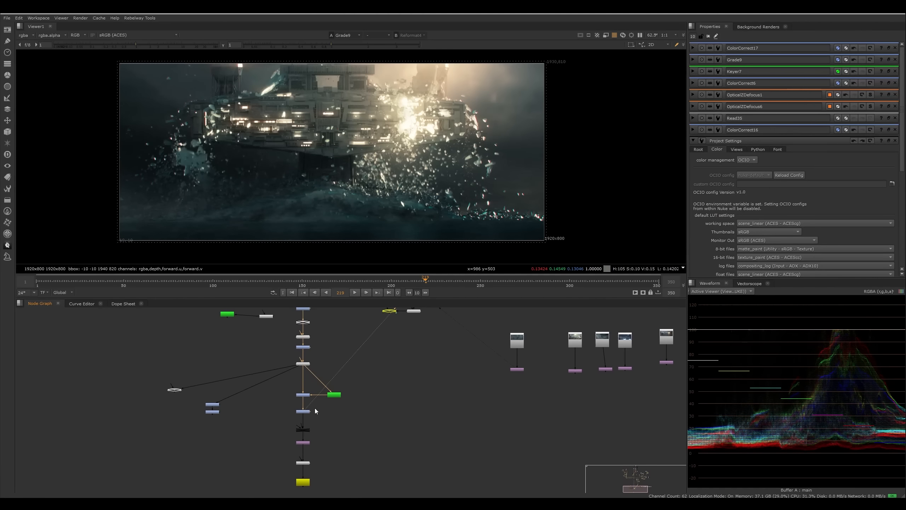
Step: Set Grade9's gamma to 0.76 to soften the darkening of the ship and sky
{"action": "left_click_drag", "start_coordinate": [490, 75], "coordinate": [150, 191]}
{"action": "double_click", "coordinate": [303, 412]}
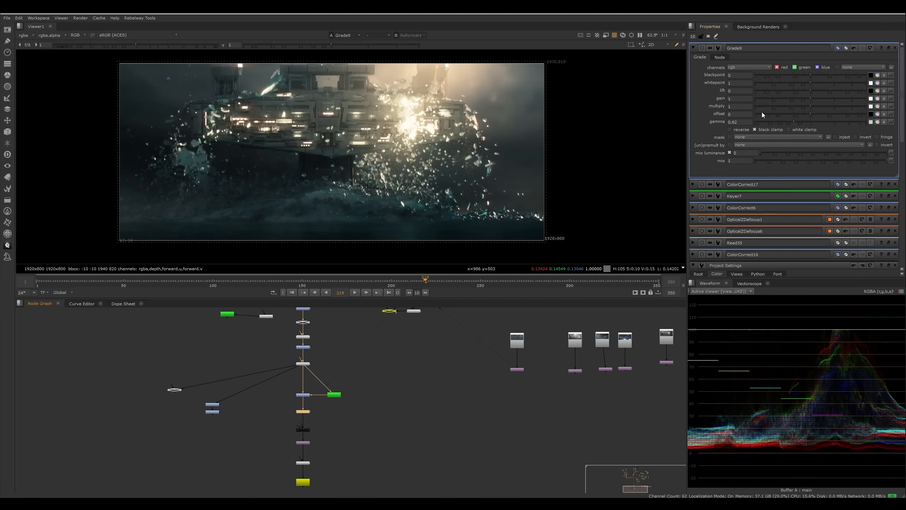
{"action": "left_click", "coordinate": [801, 123]}
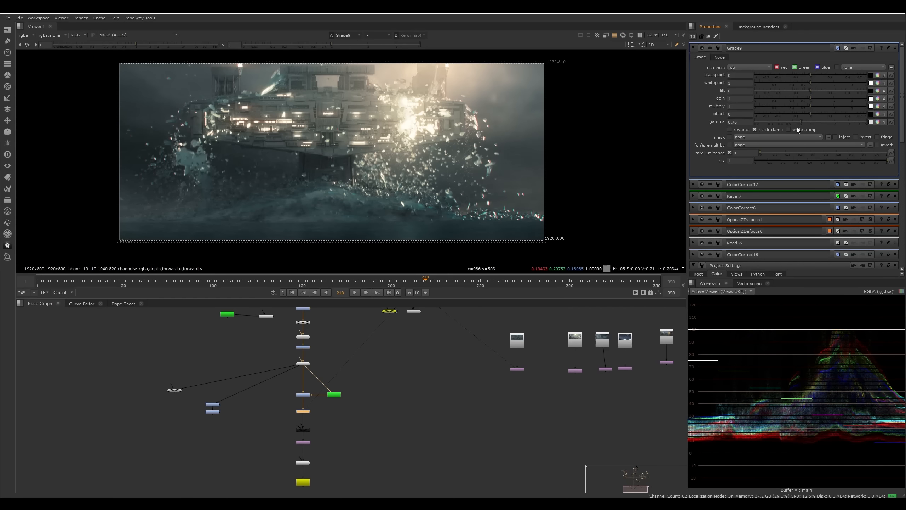
Step: Compare the regraded shot with the Read41 film reference, and return the viewer to Grade9
{"action": "left_click", "coordinate": [522, 341]}
{"action": "key", "text": "1"}
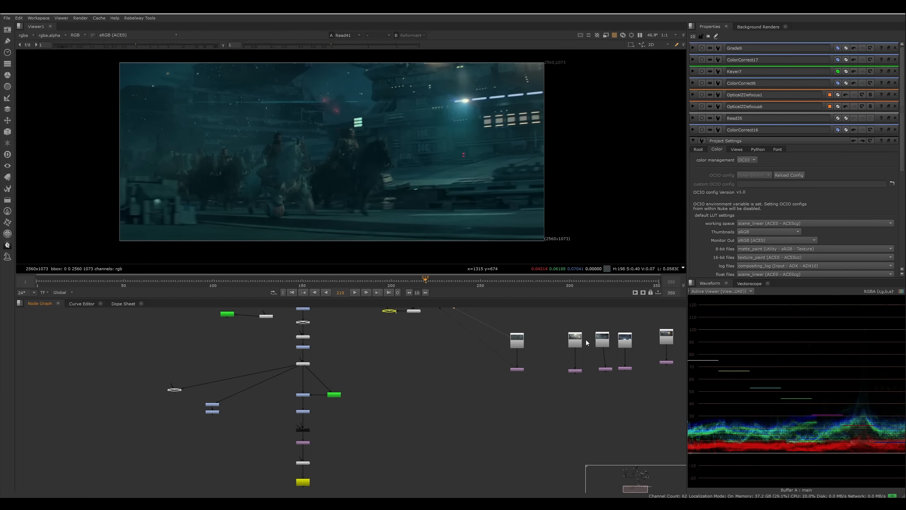
{"action": "left_click", "coordinate": [307, 413]}
{"action": "key", "text": "1"}
{"action": "left_click", "coordinate": [313, 416]}
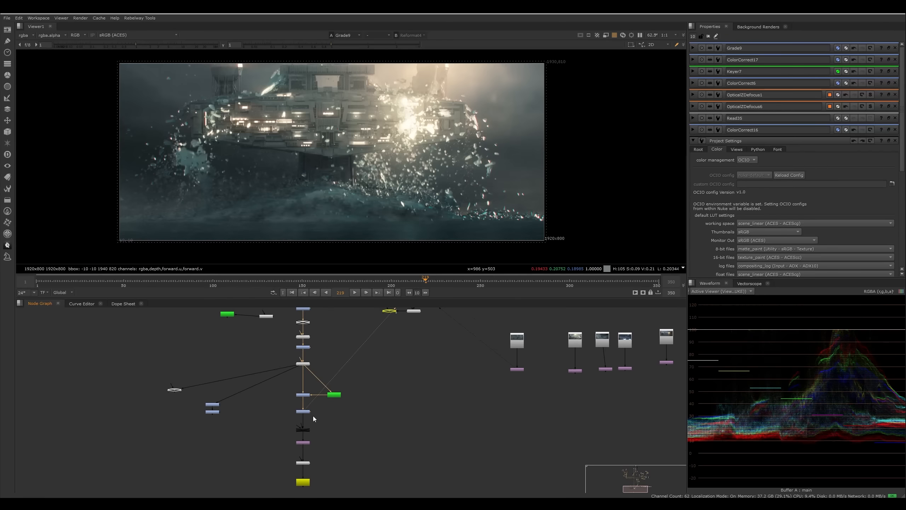
Step: View the outputs of Reformat10 and the grain node at the end of the main branch
{"action": "middle_click_drag", "start_coordinate": [334, 422], "coordinate": [350, 402]}
{"action": "scroll", "coordinate": [332, 424], "scroll_direction": "up", "scroll_amount": 5}
{"action": "left_click", "coordinate": [293, 417]}
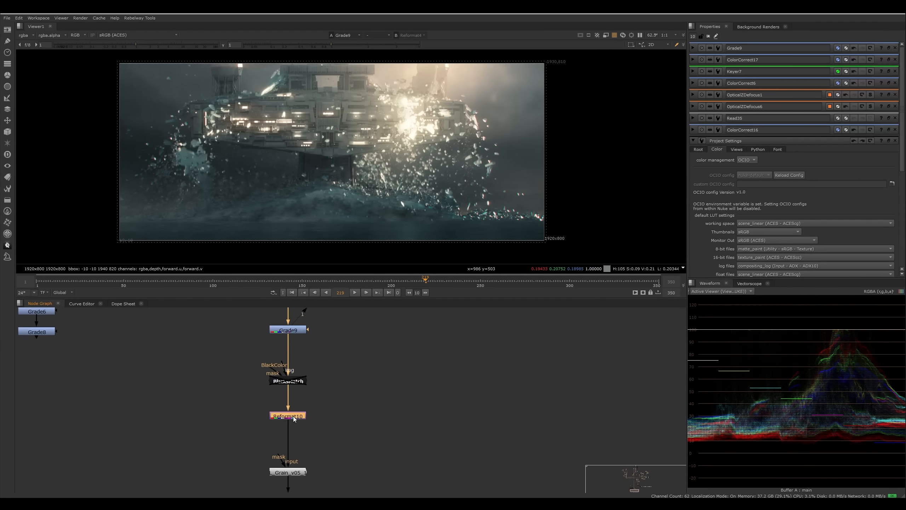
{"action": "key", "text": "1"}
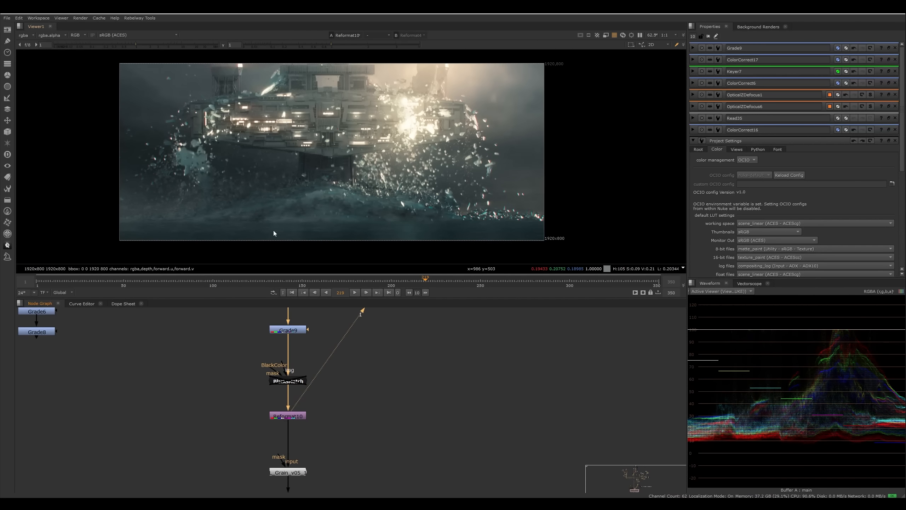
{"action": "left_click", "coordinate": [287, 471]}
{"action": "key", "text": "1"}
{"action": "left_click", "coordinate": [332, 463]}
{"action": "middle_click_drag", "start_coordinate": [332, 463], "coordinate": [331, 407]}
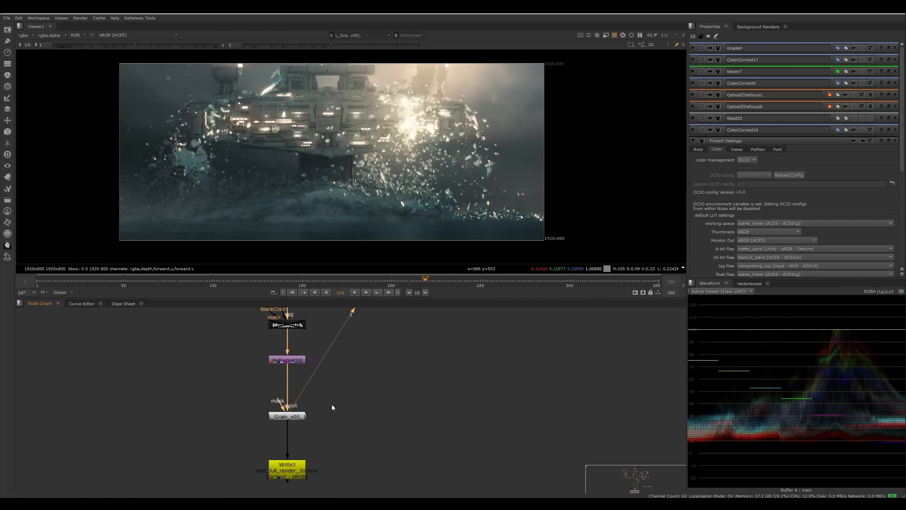
Step: Examine the film grain on the water and debris up close, and return to the full frame
{"action": "scroll", "coordinate": [434, 216], "scroll_direction": "up", "scroll_amount": 10}
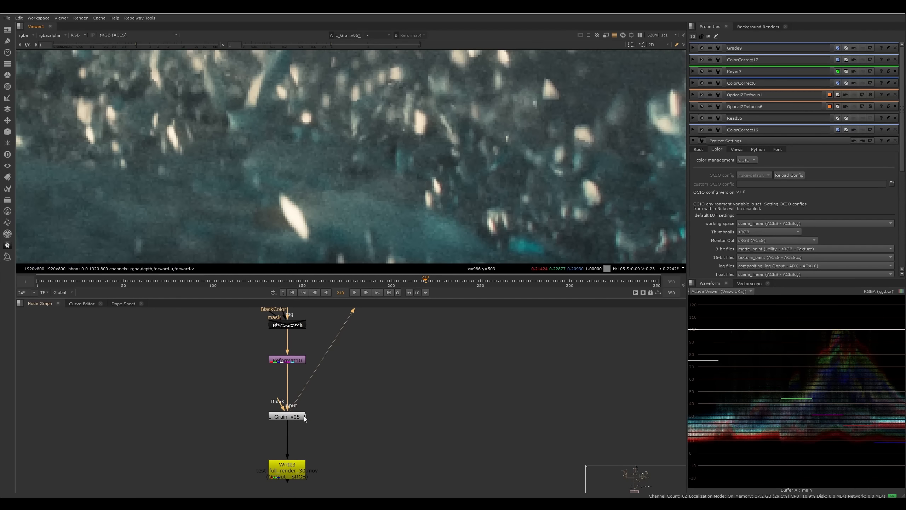
{"action": "left_click", "coordinate": [292, 418]}
{"action": "scroll", "coordinate": [357, 200], "scroll_direction": "down", "scroll_amount": 10}
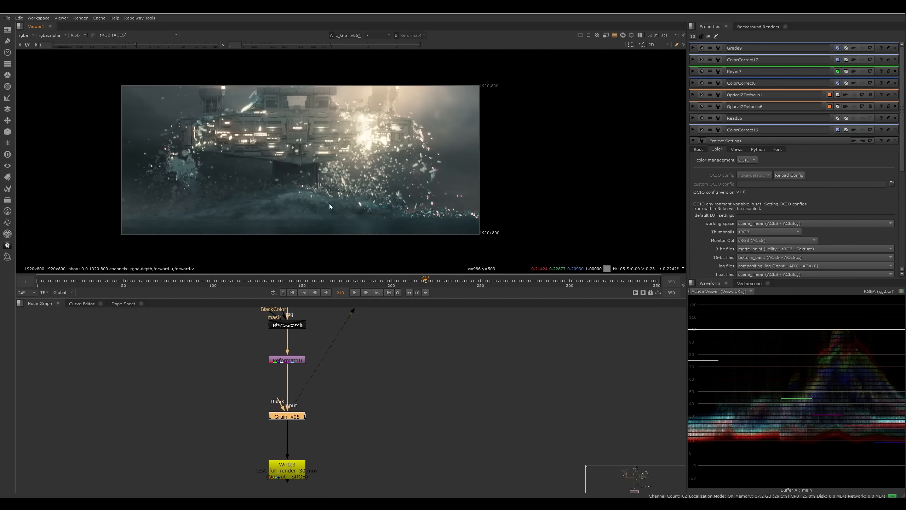
{"action": "middle_click_drag", "start_coordinate": [329, 205], "coordinate": [364, 205]}
{"action": "scroll", "coordinate": [364, 205], "scroll_direction": "up", "scroll_amount": 1}
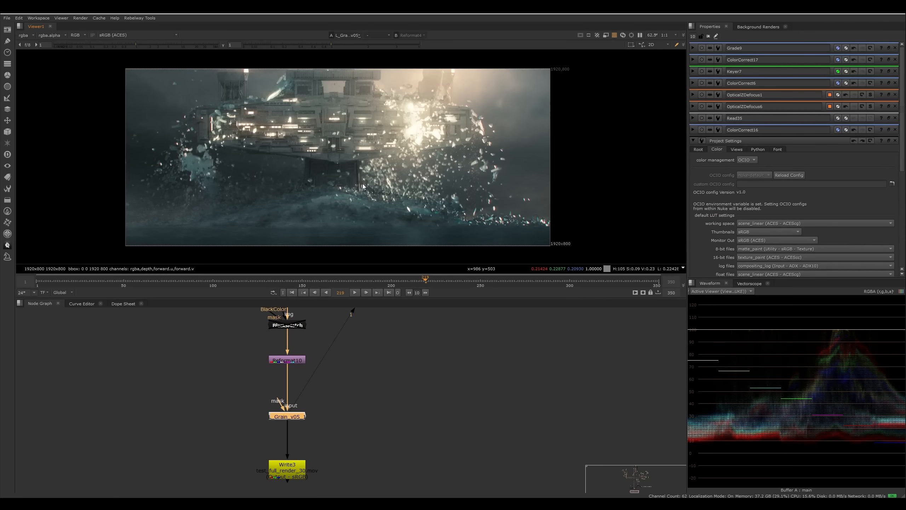
Step: Examine the final grained composite at frames 270, 288 and 175
{"action": "left_click", "coordinate": [518, 281]}
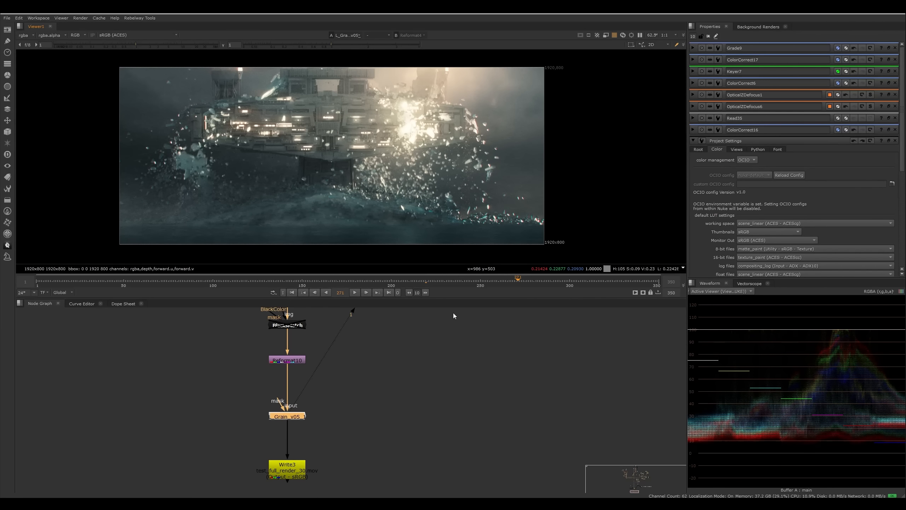
{"action": "key", "text": "Left"}
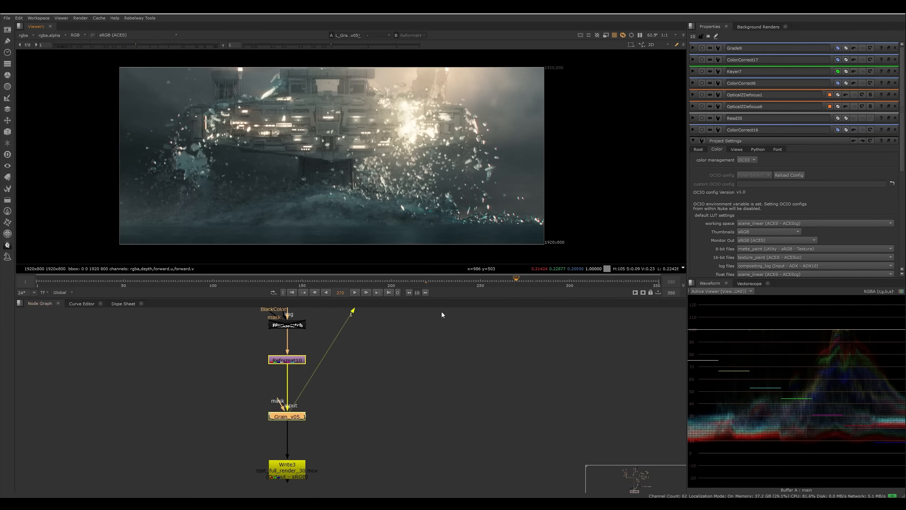
{"action": "left_click", "coordinate": [435, 350]}
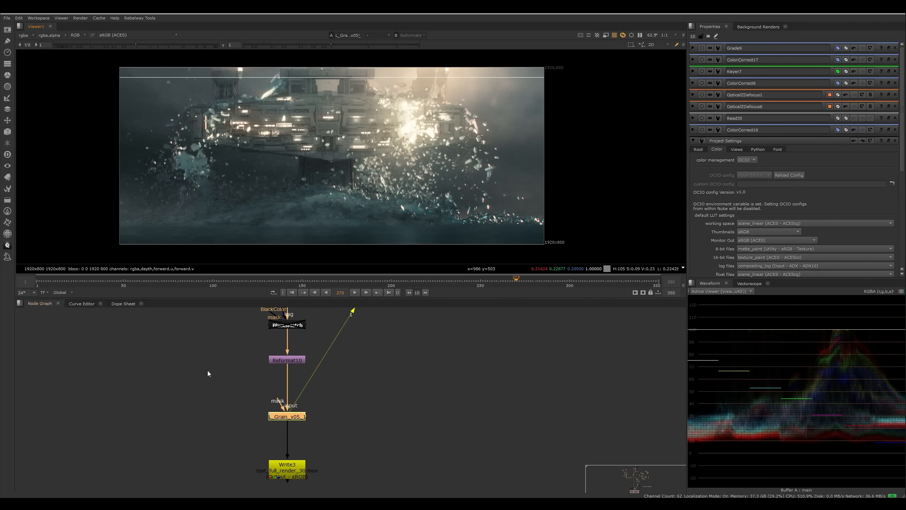
{"action": "middle_click_drag", "start_coordinate": [392, 335], "coordinate": [391, 349]}
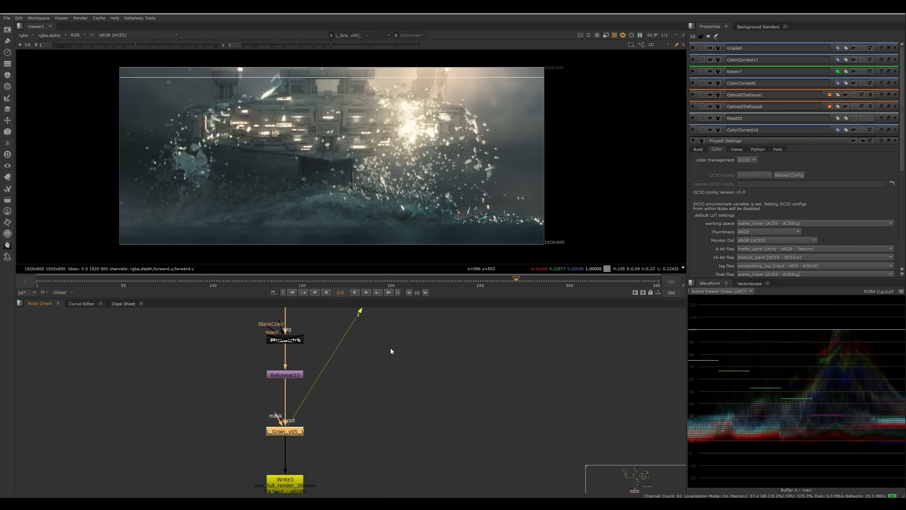
{"action": "left_click", "coordinate": [548, 287]}
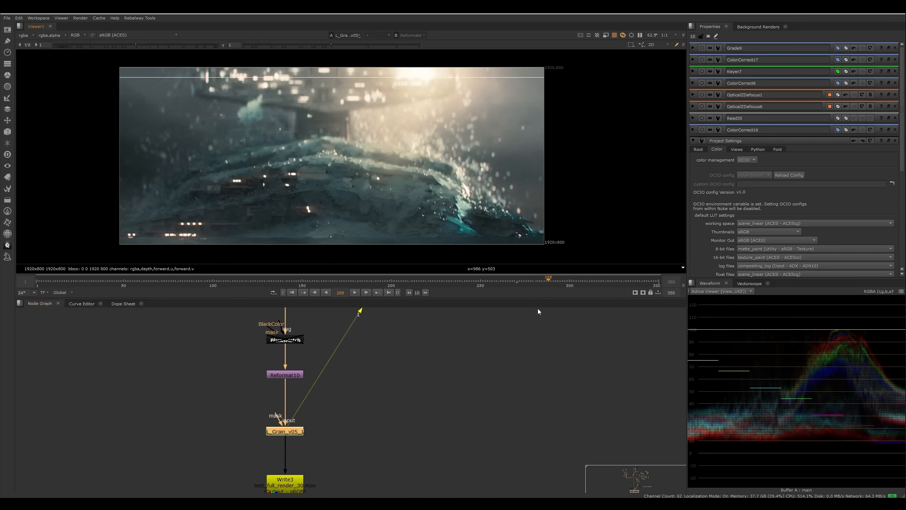
{"action": "left_click", "coordinate": [348, 281]}
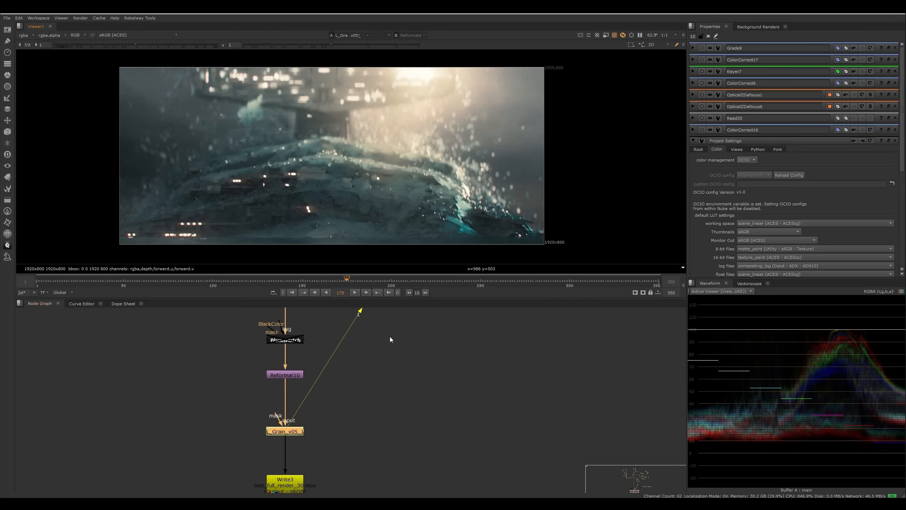
{"action": "middle_click_drag", "start_coordinate": [388, 320], "coordinate": [390, 332]}
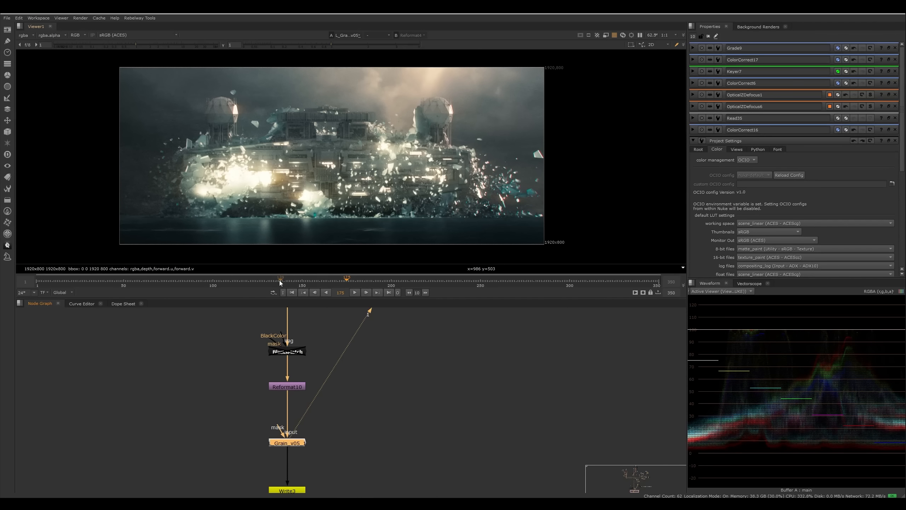
Step: View the raw CG render in Read14, at the head of the node tree, for comparison with the final composite
{"action": "scroll", "coordinate": [380, 354], "scroll_direction": "down", "scroll_amount": 3}
{"action": "scroll", "coordinate": [392, 362], "scroll_direction": "down", "scroll_amount": 5}
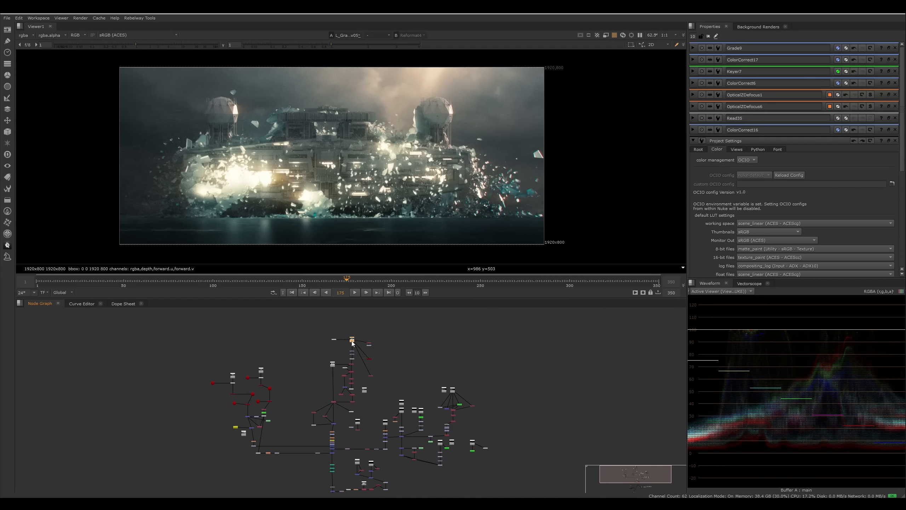
{"action": "left_click_drag", "start_coordinate": [351, 340], "coordinate": [352, 331]}
{"action": "key", "text": "1"}
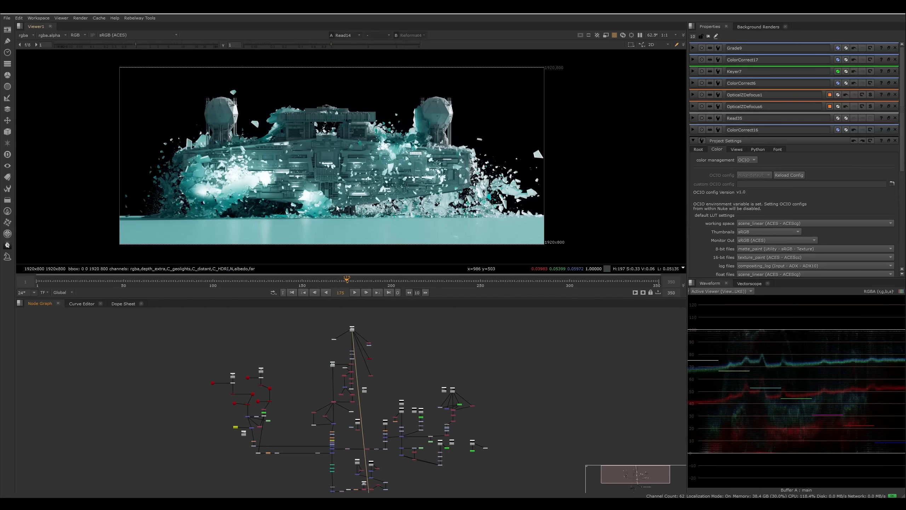
{"action": "middle_click_drag", "start_coordinate": [317, 205], "coordinate": [334, 196]}
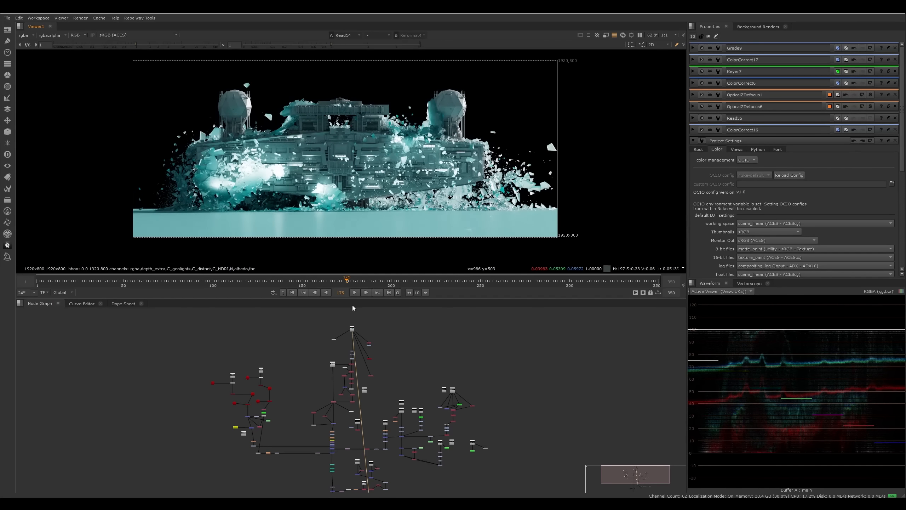
Step: Return the viewer to the grain node just above the Write node to see the finished shot
{"action": "middle_click_drag", "start_coordinate": [363, 429], "coordinate": [365, 356]}
{"action": "middle_click_drag", "start_coordinate": [348, 457], "coordinate": [366, 402]}
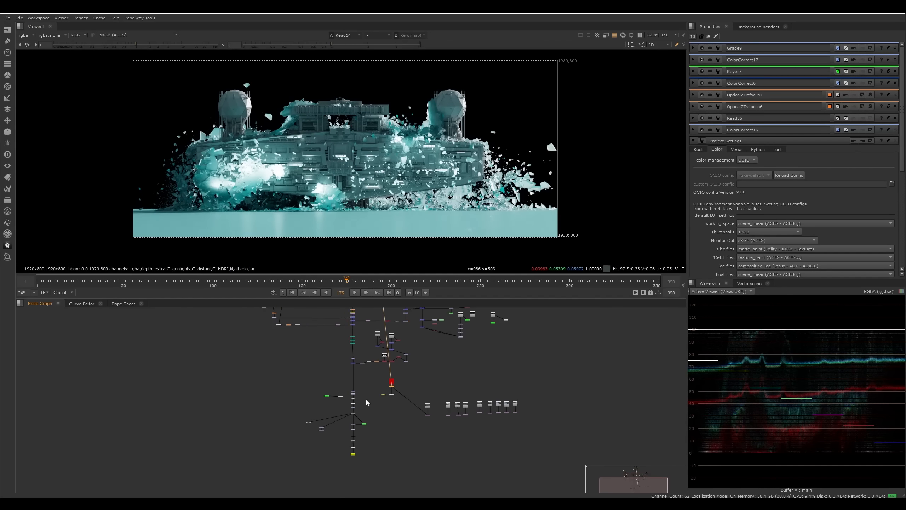
{"action": "scroll", "coordinate": [363, 413], "scroll_direction": "up", "scroll_amount": 5}
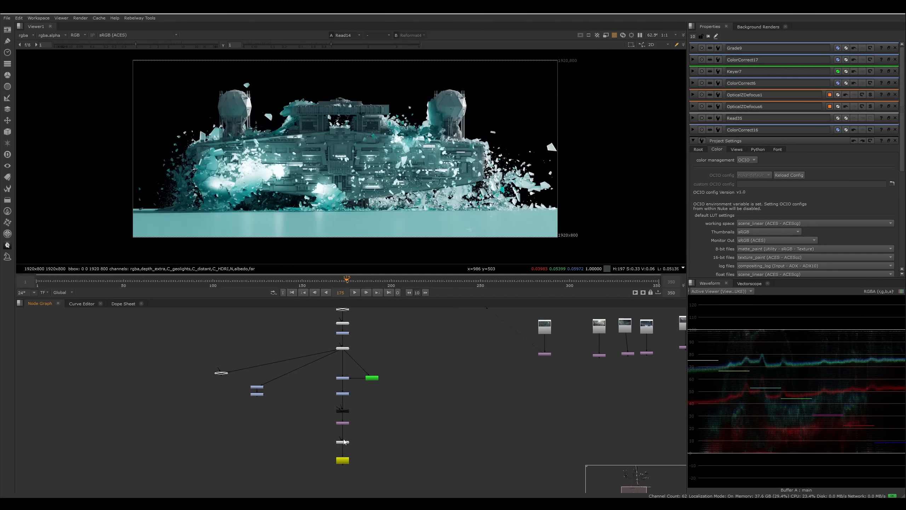
{"action": "left_click", "coordinate": [344, 442]}
{"action": "key", "text": "1"}
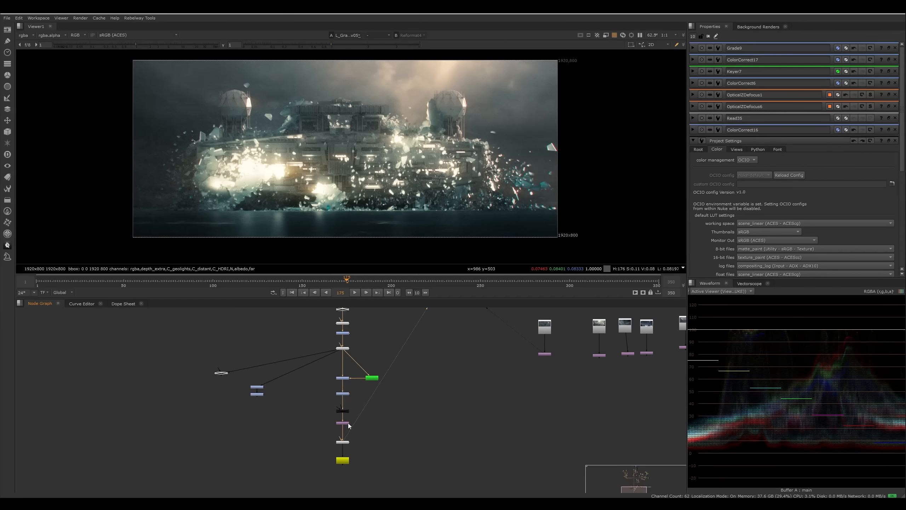
Step: Shift the two Read branches beside the main branch's teal nodes to straighten their connections into the side chain
{"action": "middle_click_drag", "start_coordinate": [383, 367], "coordinate": [372, 407]}
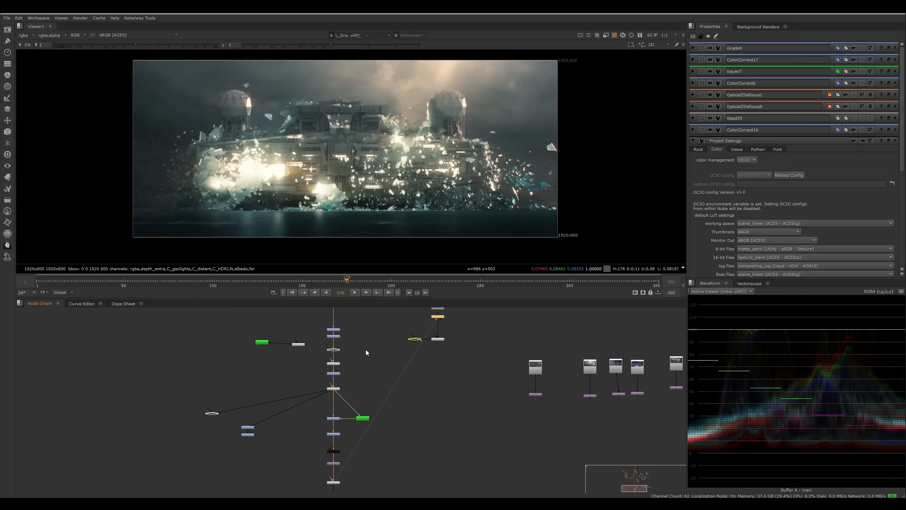
{"action": "middle_click_drag", "start_coordinate": [367, 347], "coordinate": [358, 398]}
{"action": "middle_click_drag", "start_coordinate": [368, 352], "coordinate": [361, 384]}
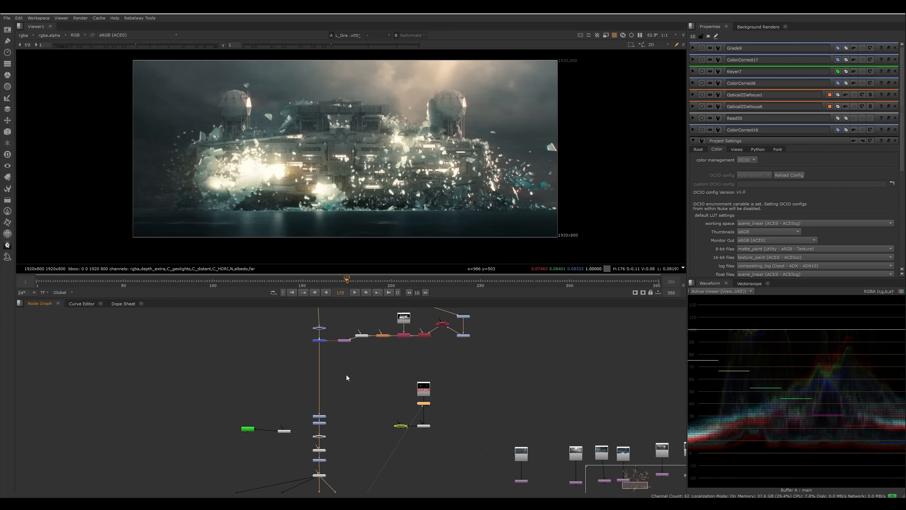
{"action": "middle_click_drag", "start_coordinate": [346, 384], "coordinate": [333, 390]}
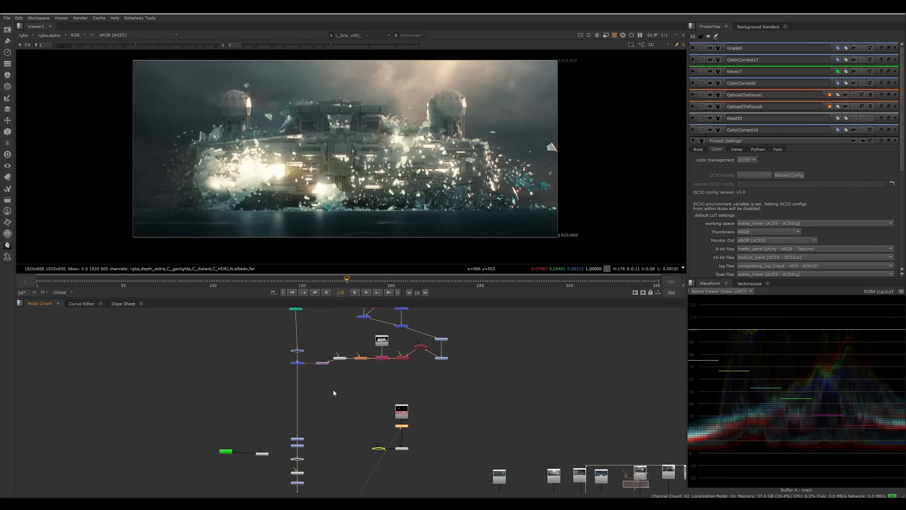
{"action": "middle_click_drag", "start_coordinate": [334, 344], "coordinate": [331, 386]}
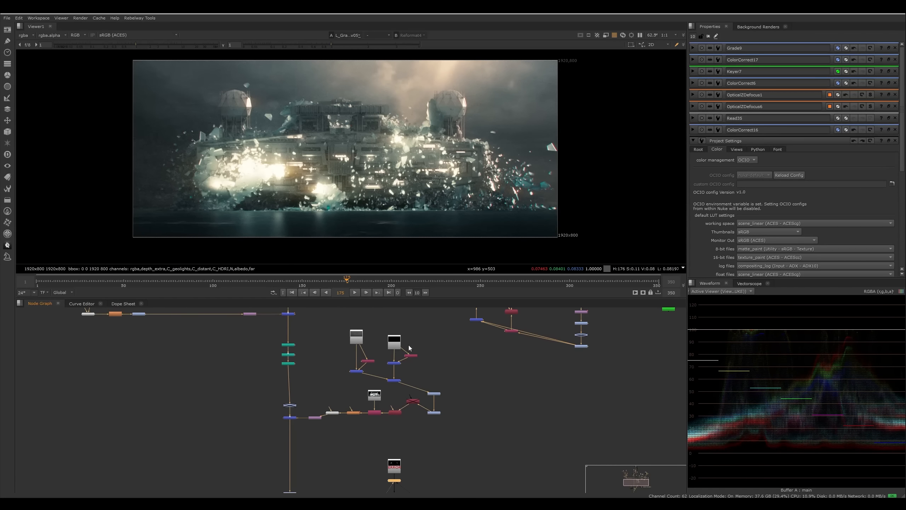
{"action": "left_click_drag", "start_coordinate": [435, 313], "coordinate": [398, 363]}
{"action": "left_click", "coordinate": [368, 357]}
{"action": "key", "text": "s"}
{"action": "middle_click_drag", "start_coordinate": [368, 357], "coordinate": [367, 368]}
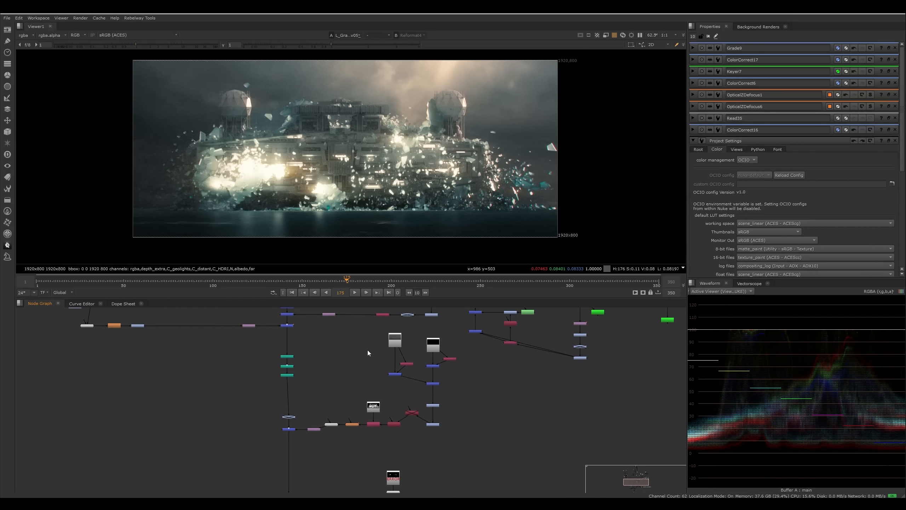
{"action": "left_click_drag", "start_coordinate": [365, 335], "coordinate": [405, 374]}
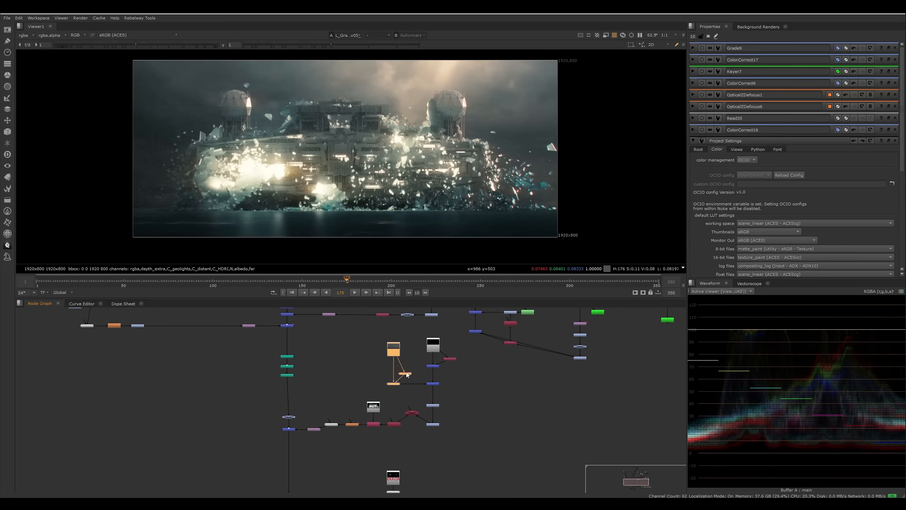
{"action": "left_click", "coordinate": [361, 397]}
{"action": "middle_click_drag", "start_coordinate": [360, 401], "coordinate": [356, 354]}
{"action": "middle_click_drag", "start_coordinate": [349, 456], "coordinate": [374, 301]}
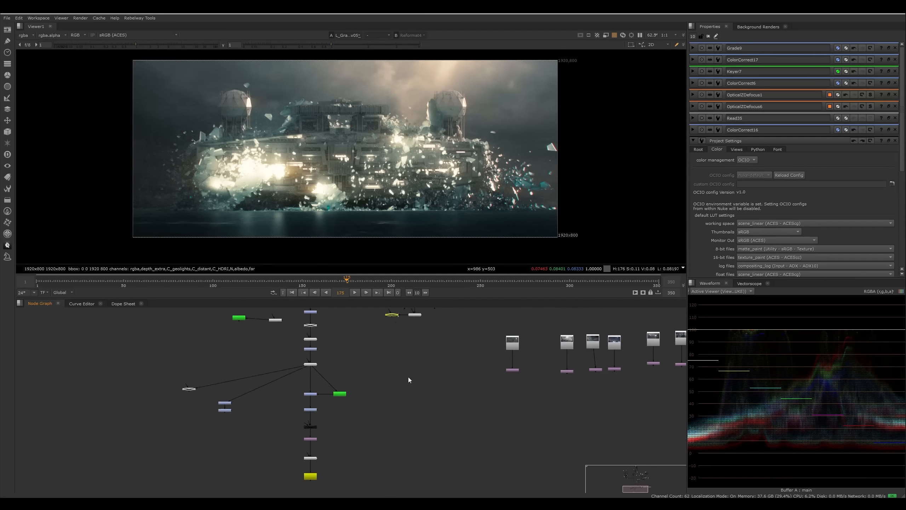
{"action": "scroll", "coordinate": [392, 409], "scroll_direction": "down", "scroll_amount": 3}
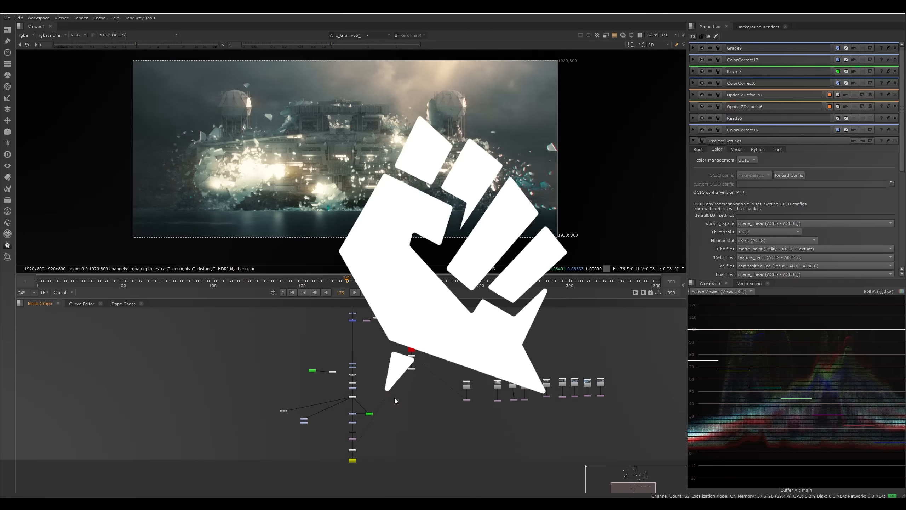